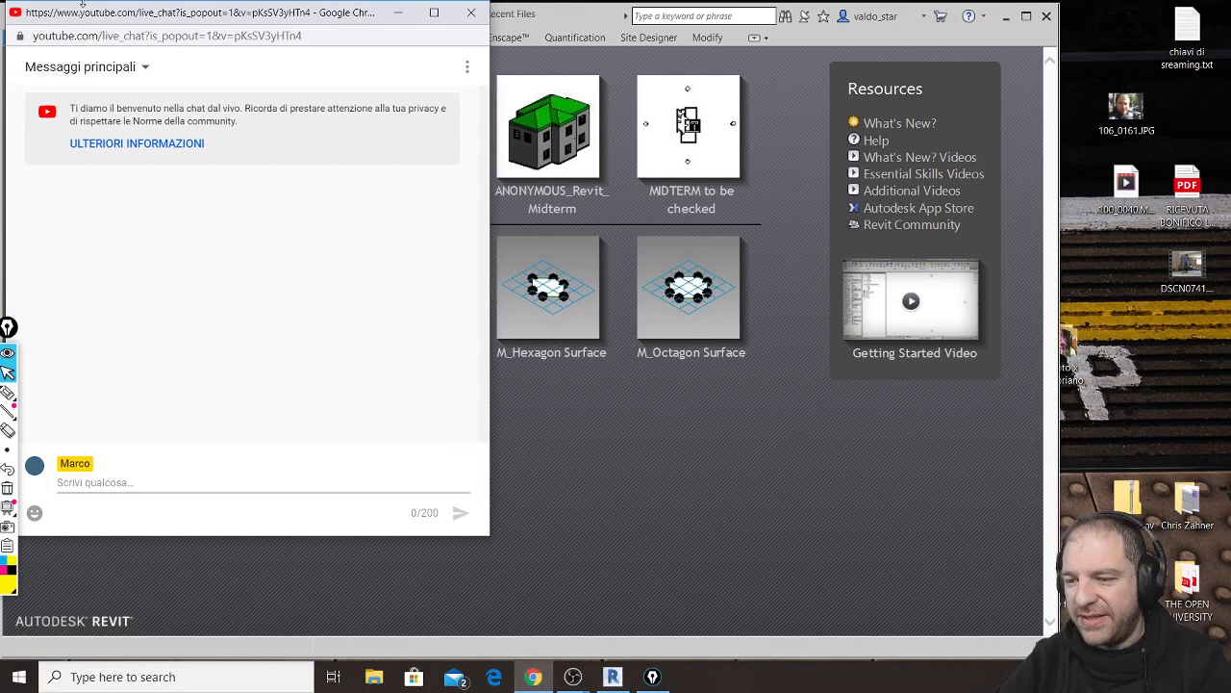
Step: Narrow the live chat window and place it beside the Revit window so the recent files page is uncovered
{"action": "left_click_drag", "start_coordinate": [140, 14], "coordinate": [887, 18]}
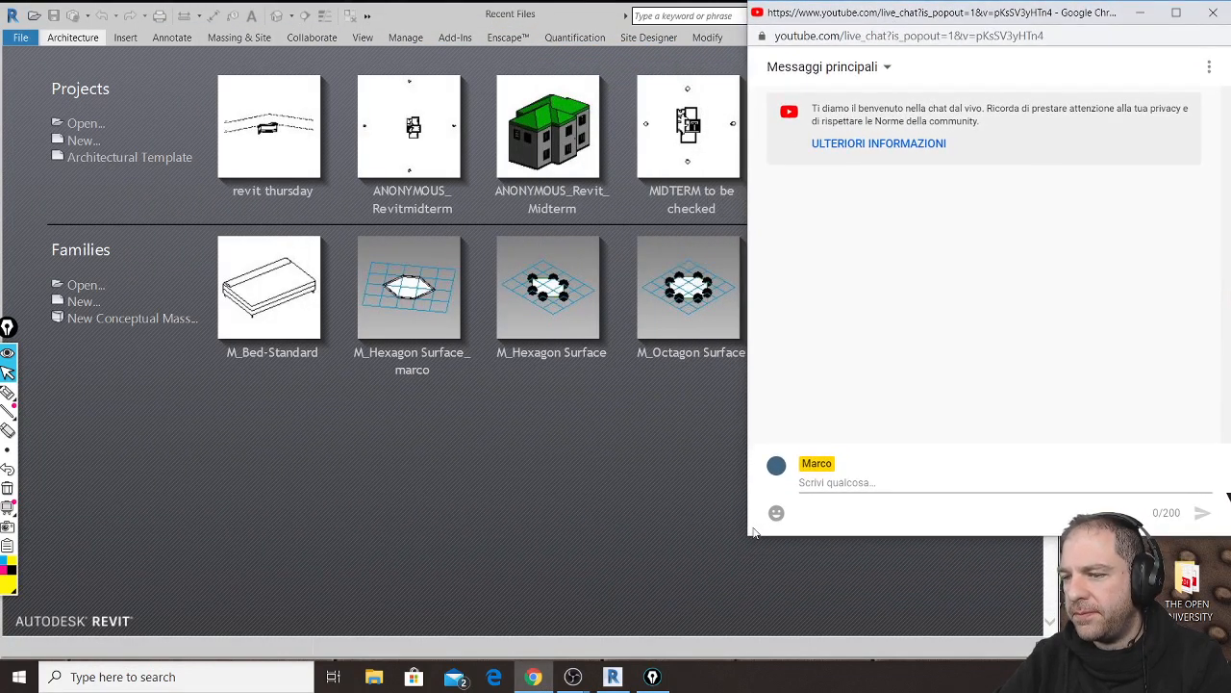
{"action": "left_click_drag", "start_coordinate": [747, 536], "coordinate": [1000, 600]}
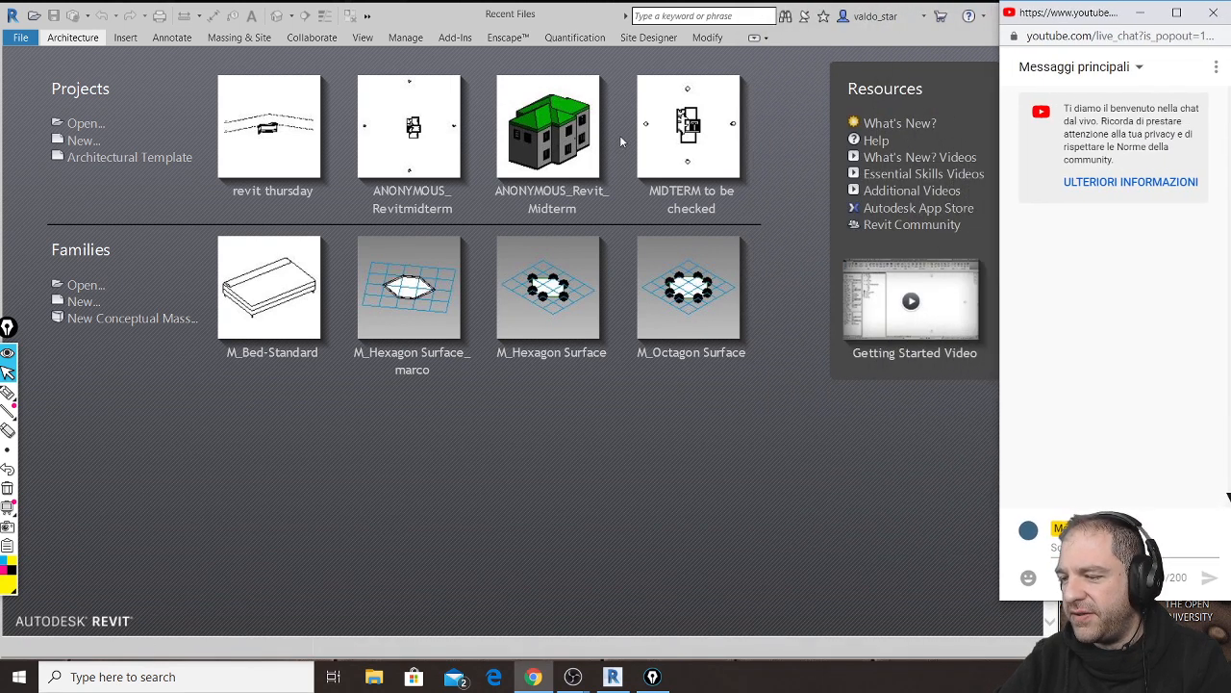
{"action": "left_click", "coordinate": [412, 16]}
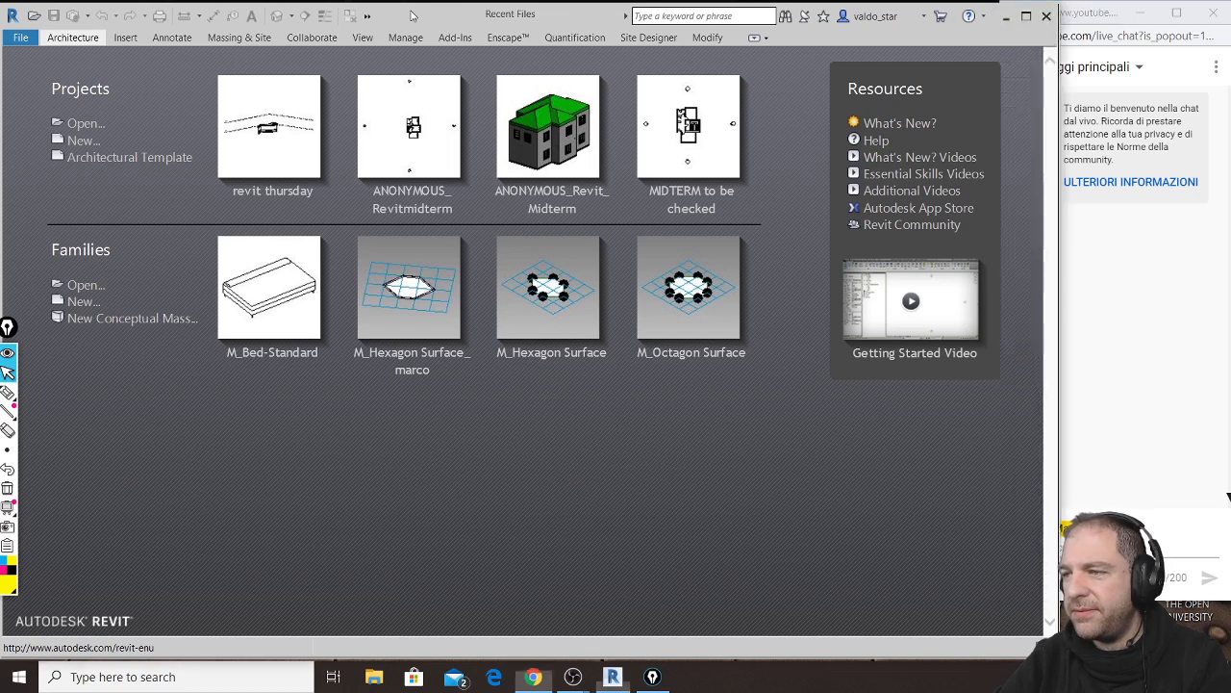
{"action": "left_click", "coordinate": [1075, 17]}
{"action": "left_click_drag", "start_coordinate": [1075, 18], "coordinate": [1065, 21]}
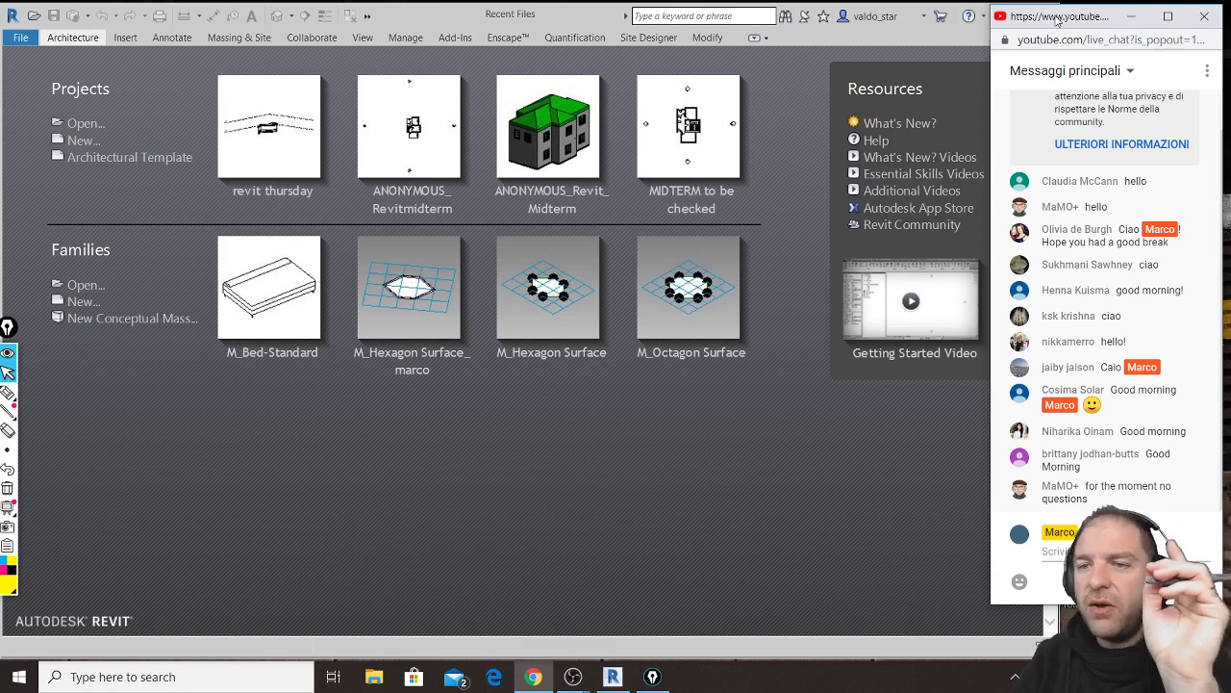
Step: Create a new project from the Architectural Template
{"action": "left_click", "coordinate": [105, 161]}
{"action": "left_click", "coordinate": [106, 160]}
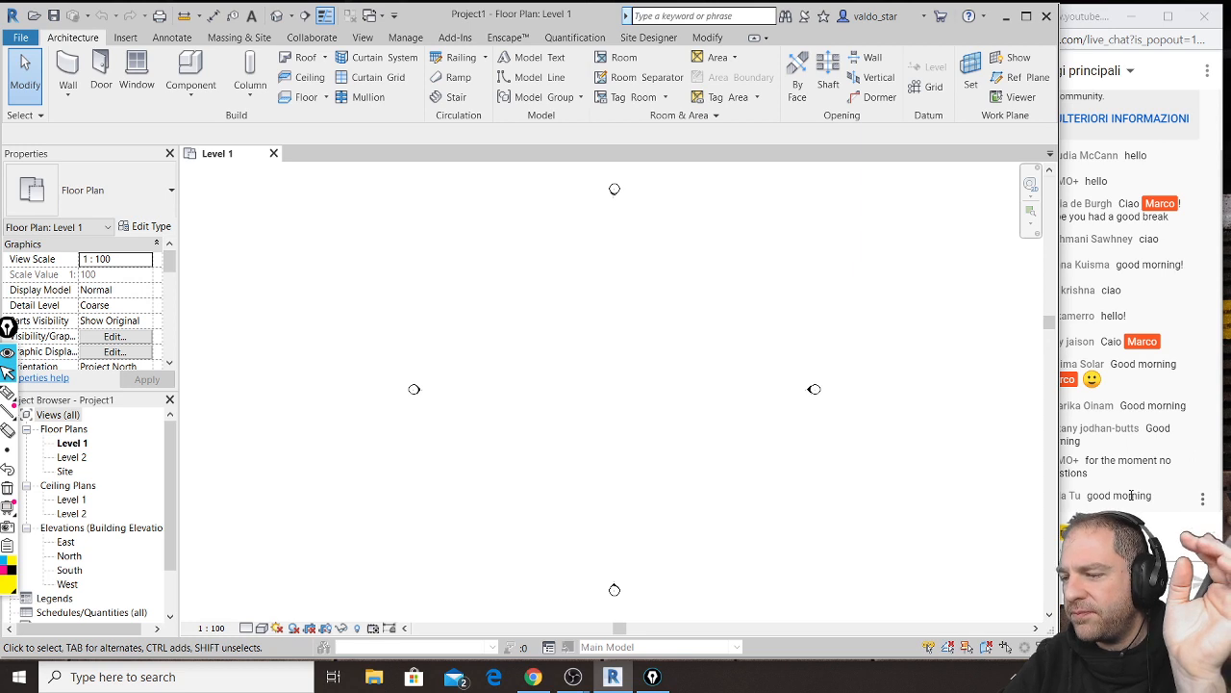
{"action": "left_click", "coordinate": [1131, 495]}
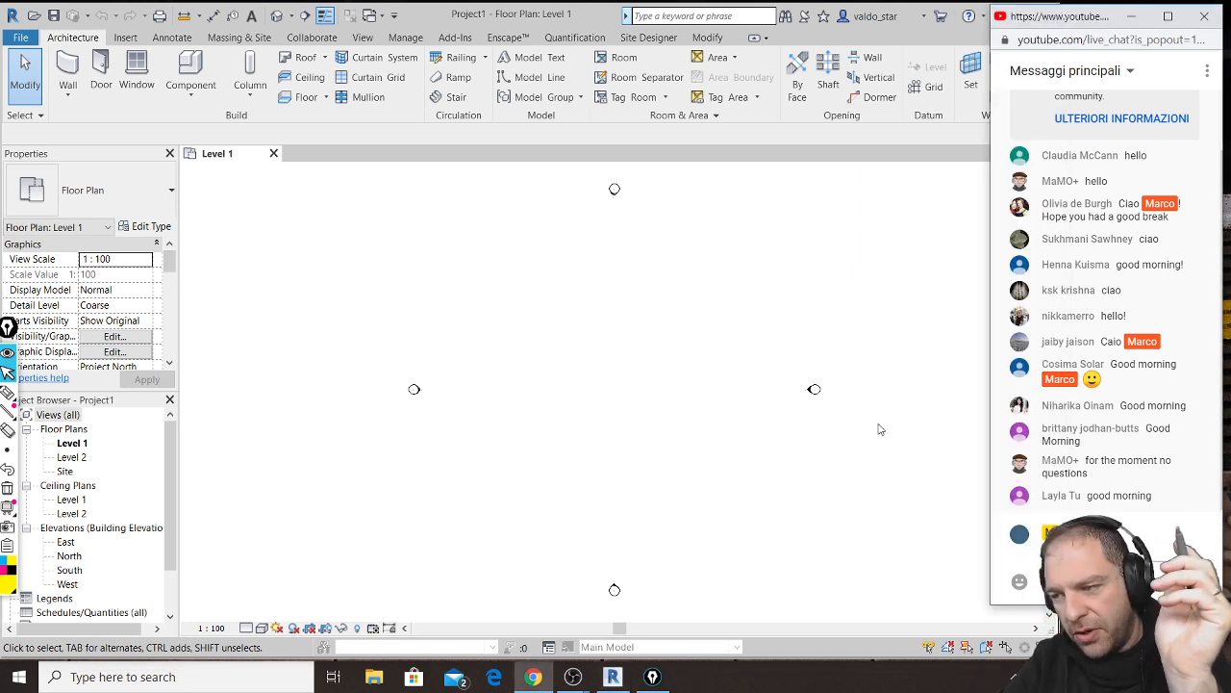
{"action": "left_click", "coordinate": [605, 360]}
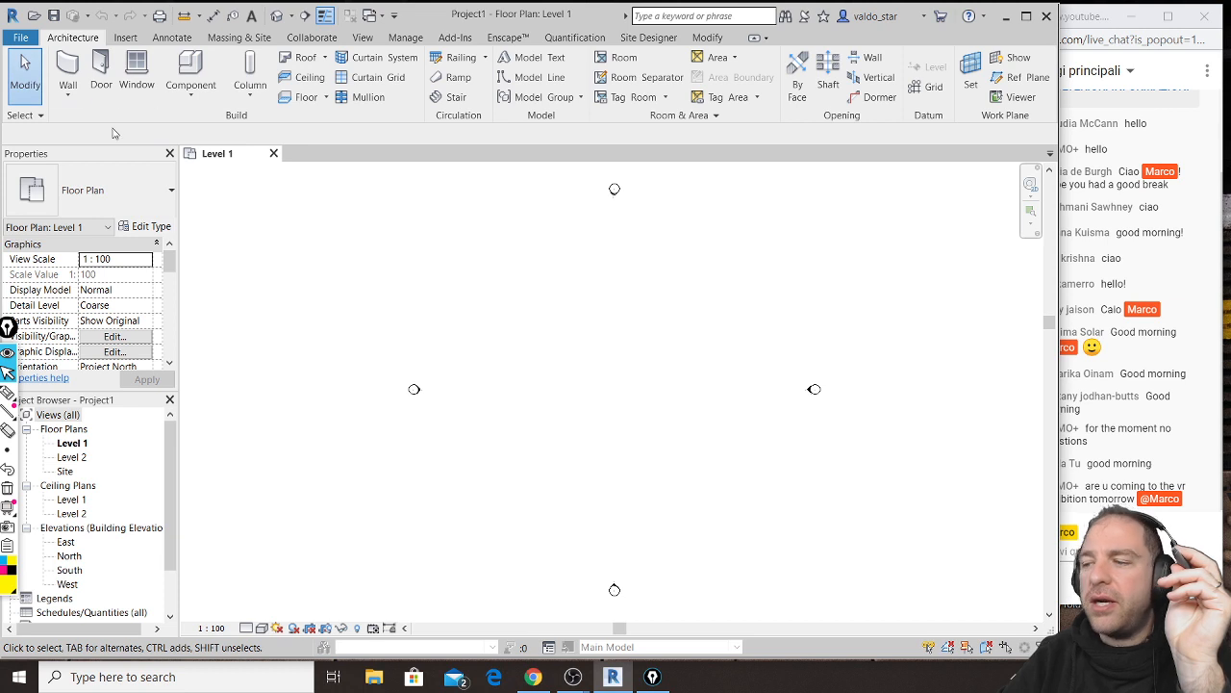
{"action": "left_click", "coordinate": [1113, 488]}
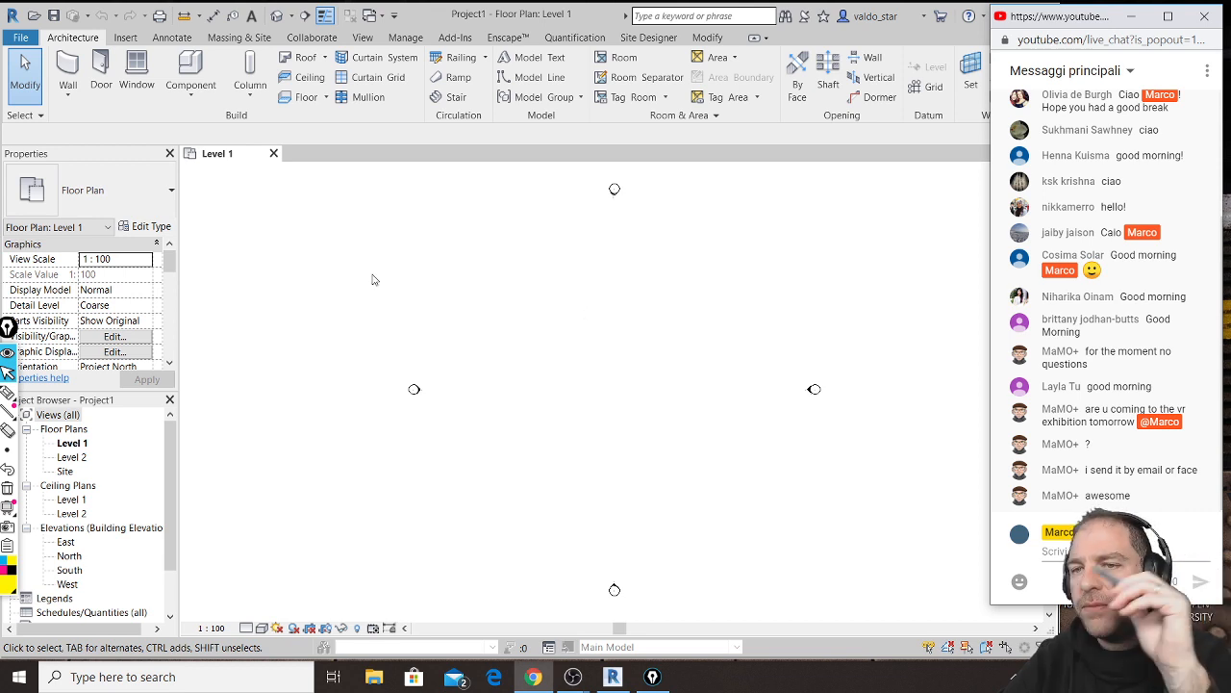
Step: Start the Wall command with the Generic - 200mm type and set the unconnected height to 3000 mm
{"action": "left_click", "coordinate": [74, 70]}
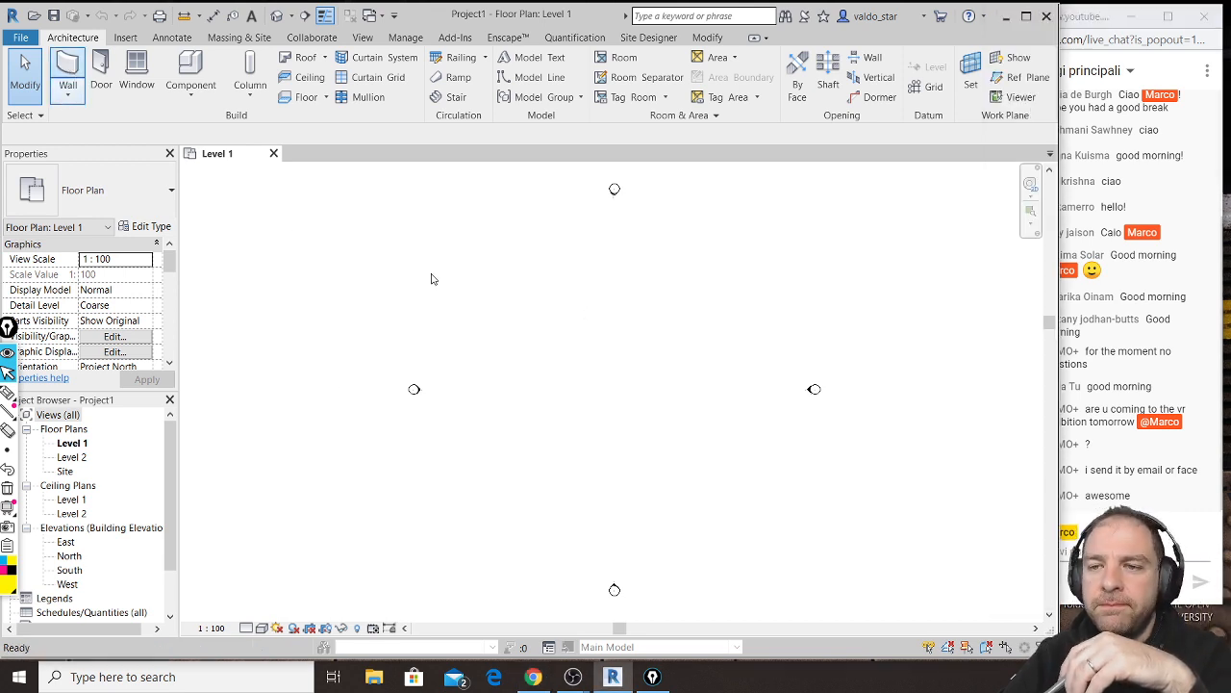
{"action": "left_click", "coordinate": [69, 75]}
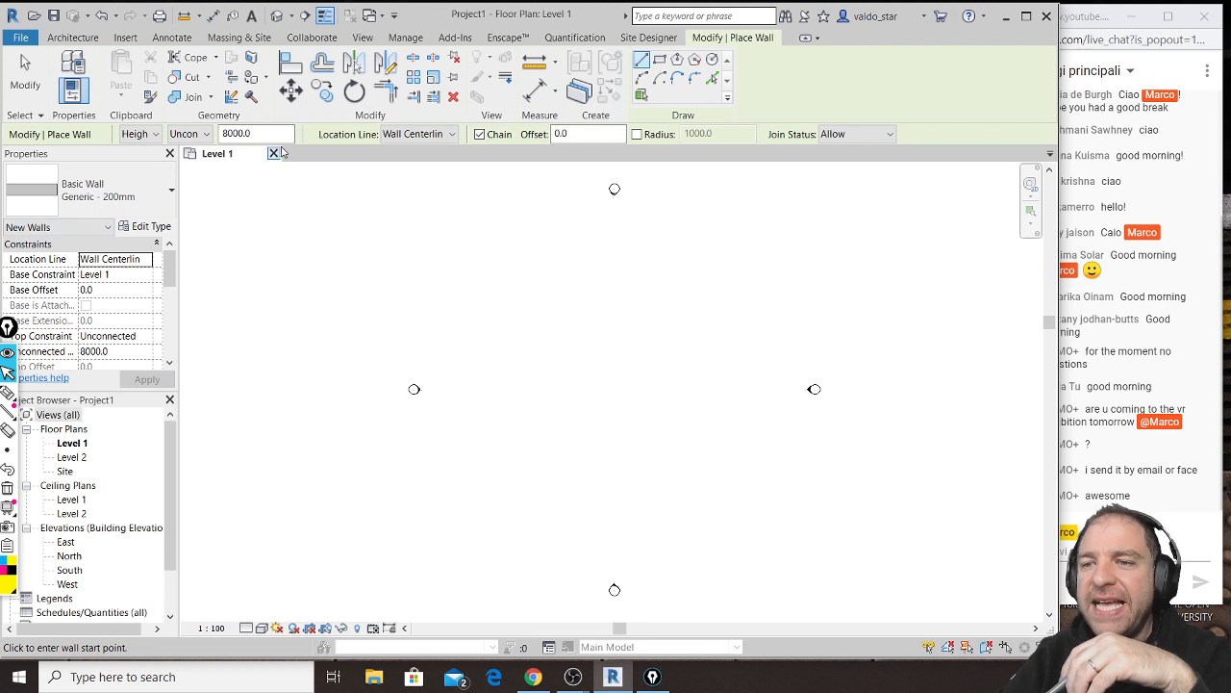
{"action": "double_click", "coordinate": [225, 134]}
{"action": "type", "text": "3"}
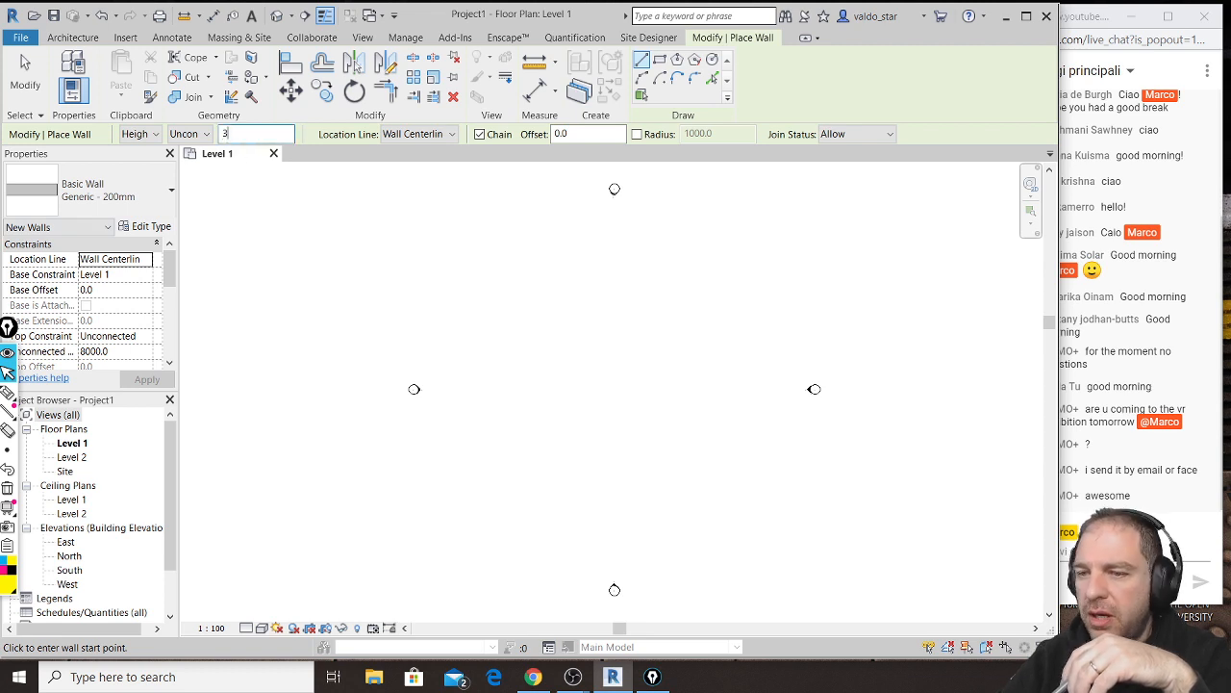
{"action": "type", "text": "000"}
{"action": "key", "text": "Return"}
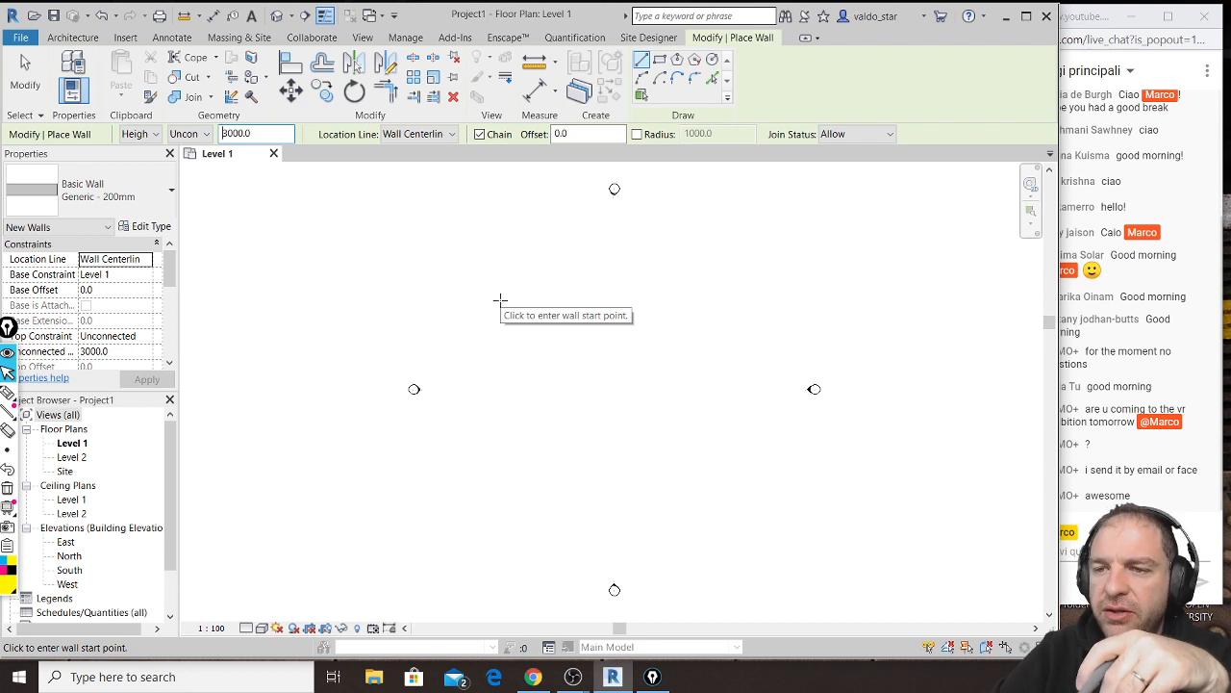
Step: Change the project's length units to centimeters and show the cm unit symbol
{"action": "left_click", "coordinate": [541, 291]}
{"action": "key", "text": "Escape"}
{"action": "key", "text": "u"}
{"action": "key", "text": "n"}
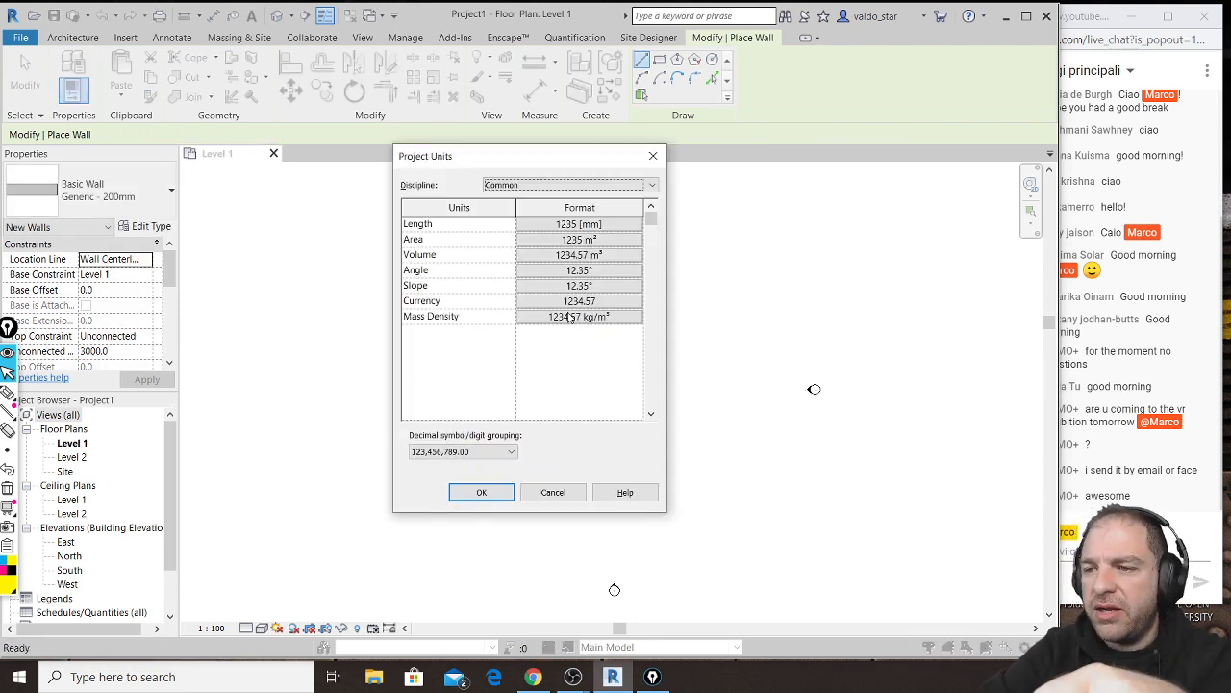
{"action": "left_click", "coordinate": [607, 225]}
{"action": "left_click", "coordinate": [572, 249]}
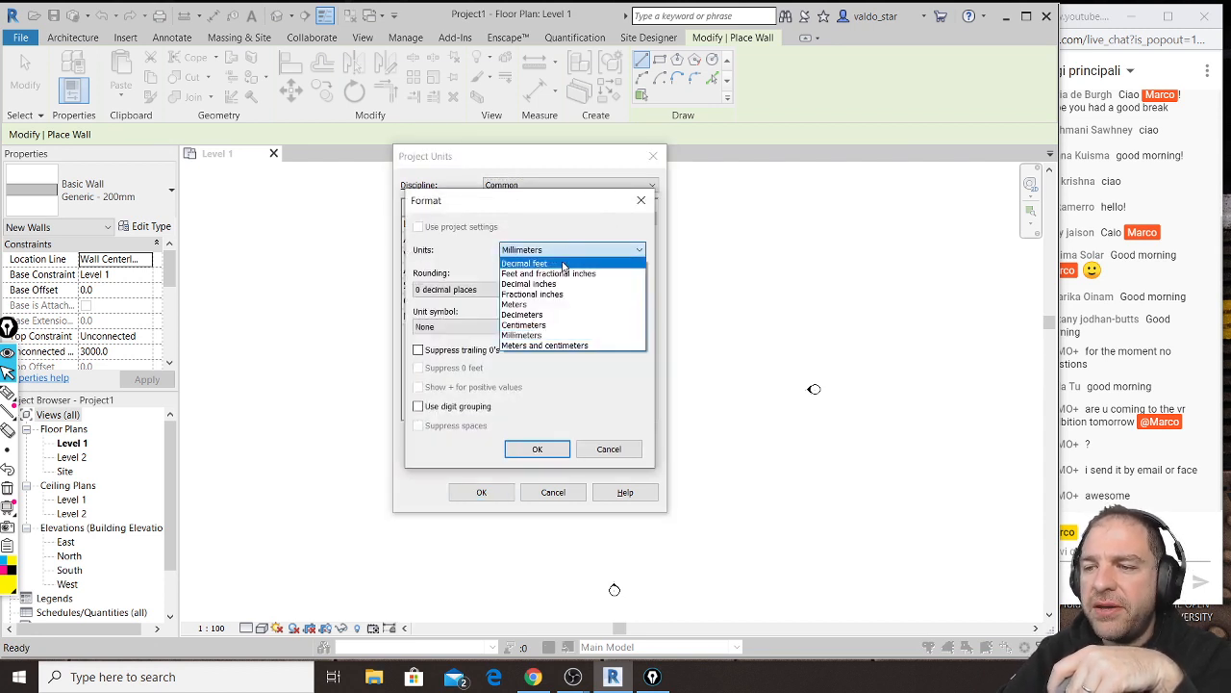
{"action": "left_click", "coordinate": [564, 324]}
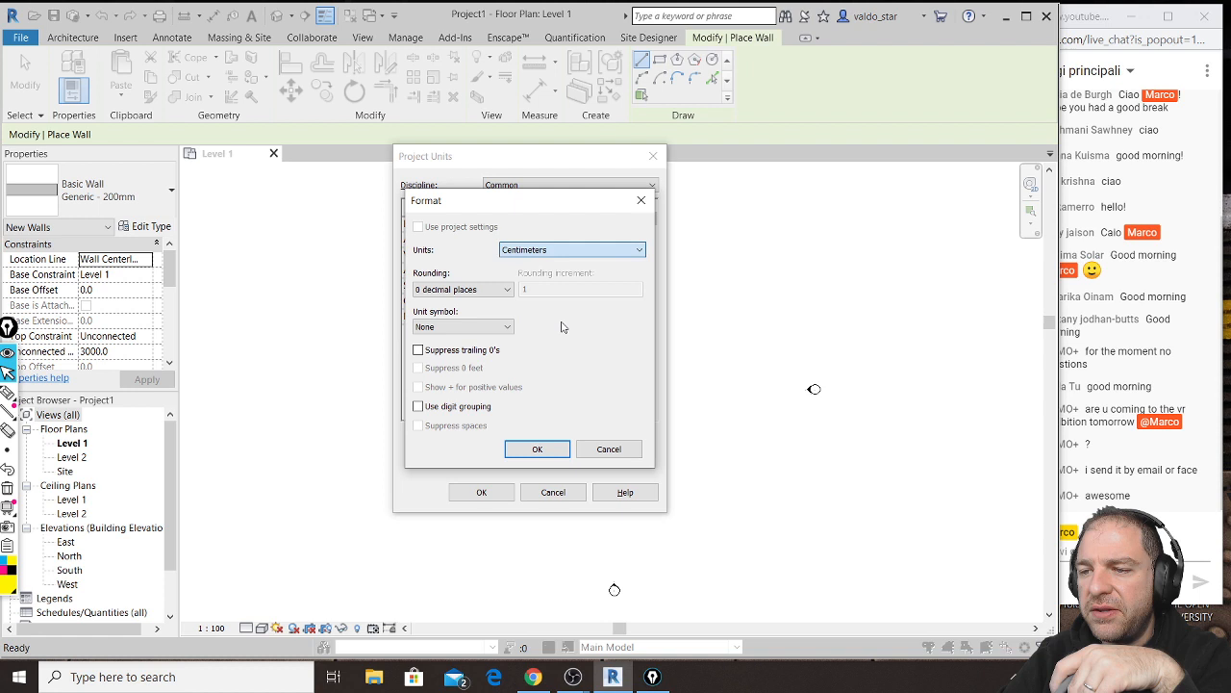
{"action": "left_click", "coordinate": [507, 289]}
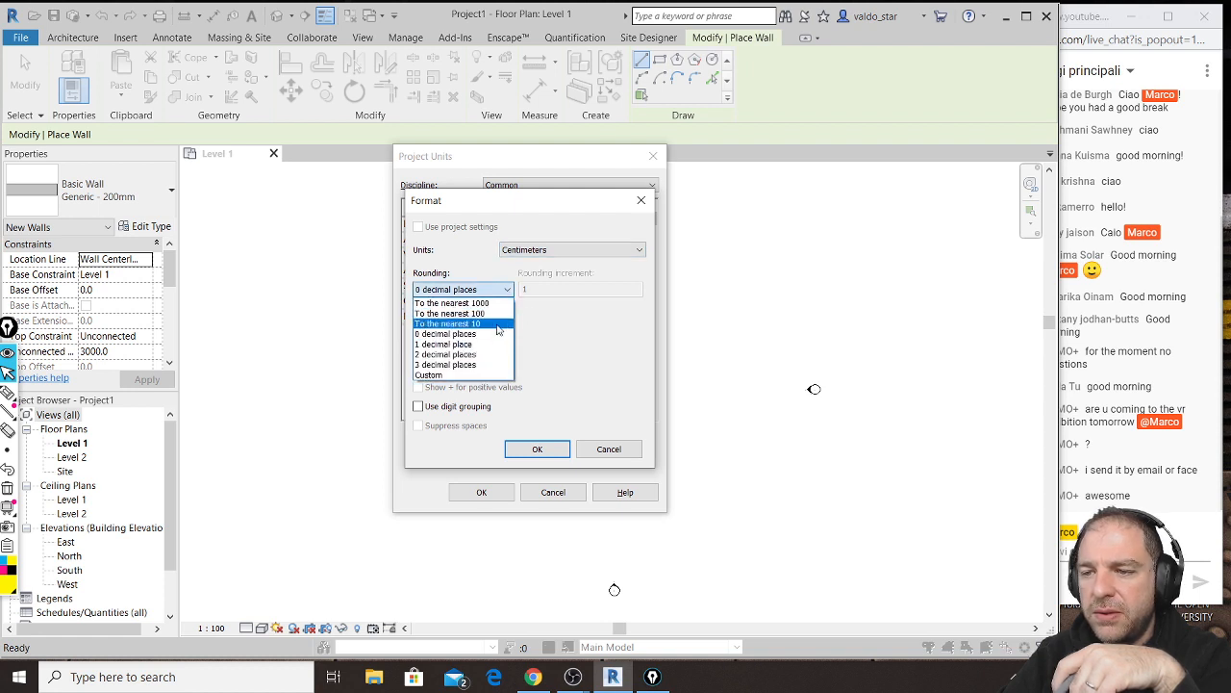
{"action": "left_click", "coordinate": [544, 322]}
{"action": "left_click", "coordinate": [506, 331]}
{"action": "left_click", "coordinate": [495, 347]}
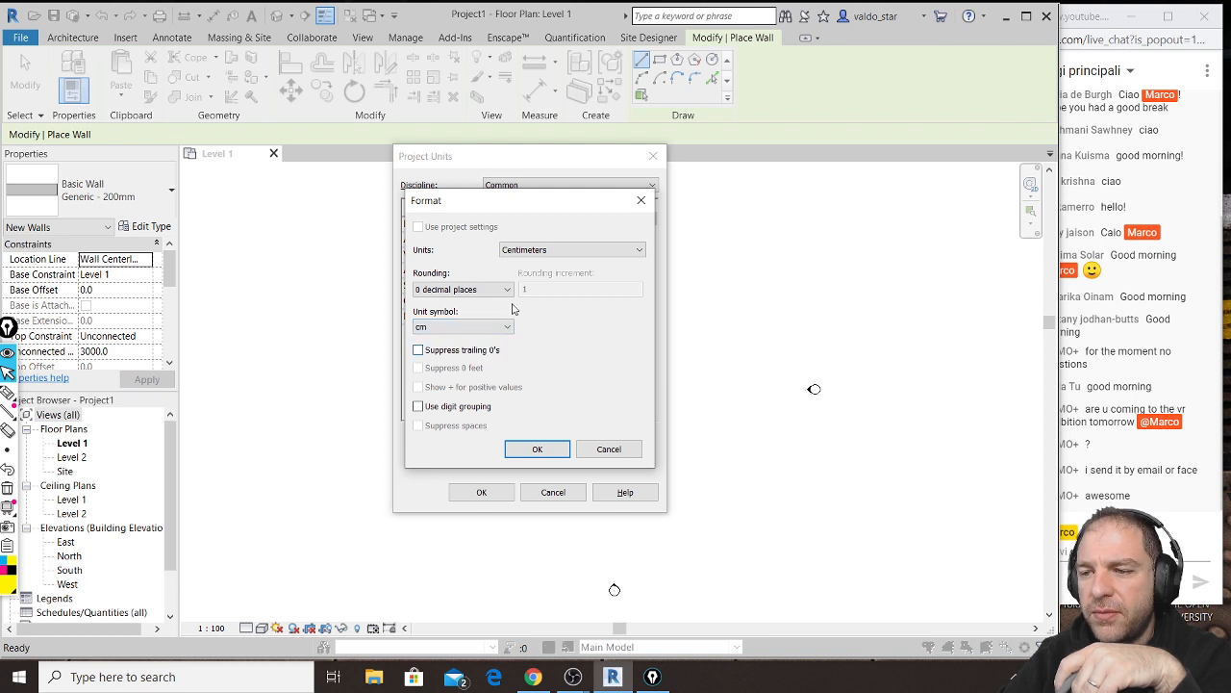
{"action": "left_click", "coordinate": [550, 450]}
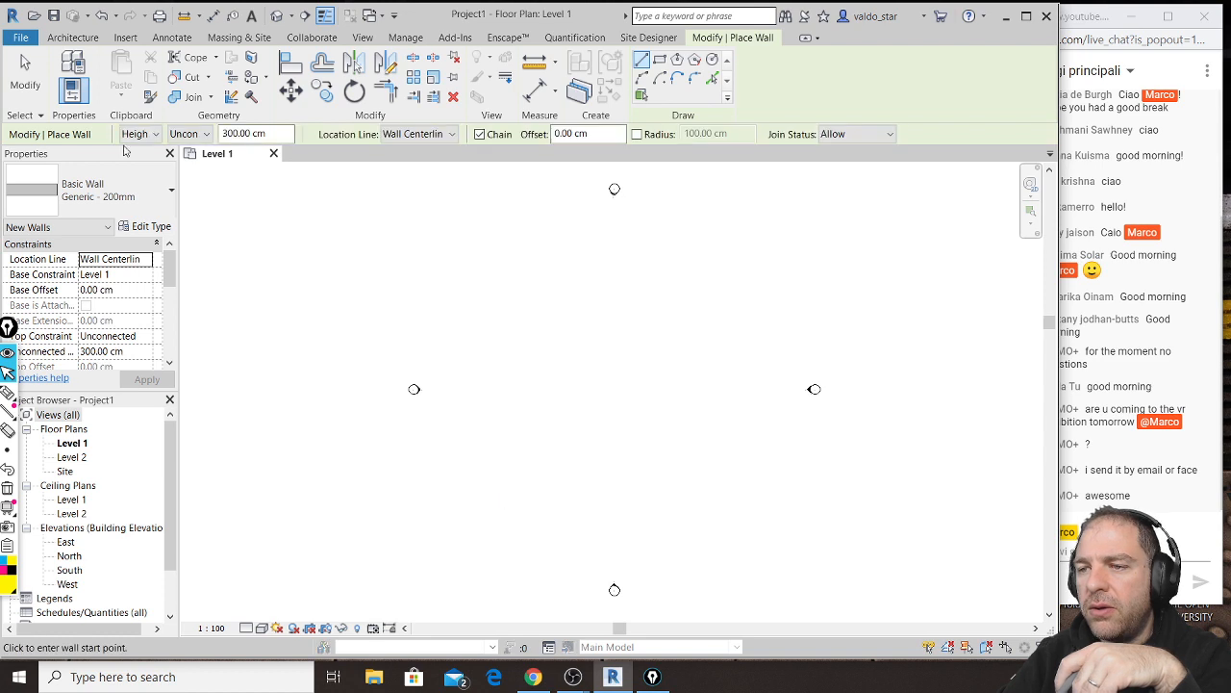
Step: Draw a closed, irregular six-sided outline of Generic - 200mm walls, 300 cm high, between the elevation markers on Level 1
{"action": "left_click", "coordinate": [72, 37]}
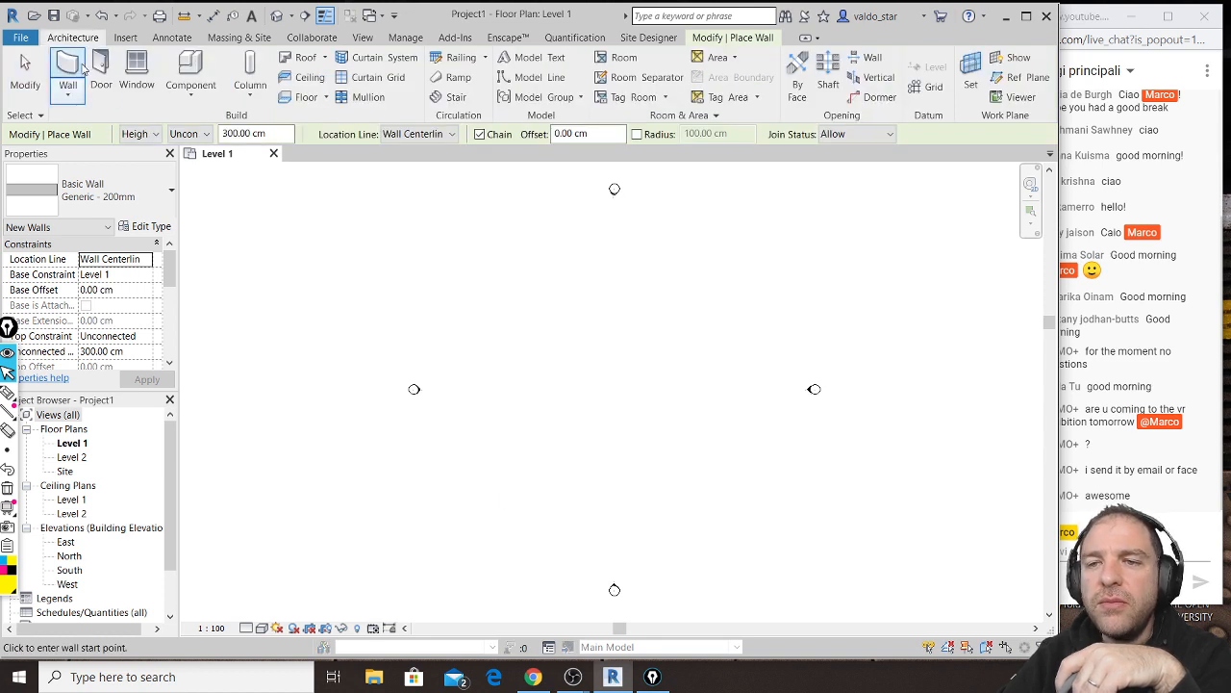
{"action": "left_click", "coordinate": [484, 286]}
{"action": "left_click", "coordinate": [597, 286]}
{"action": "left_click", "coordinate": [610, 342]}
{"action": "left_click", "coordinate": [543, 376]}
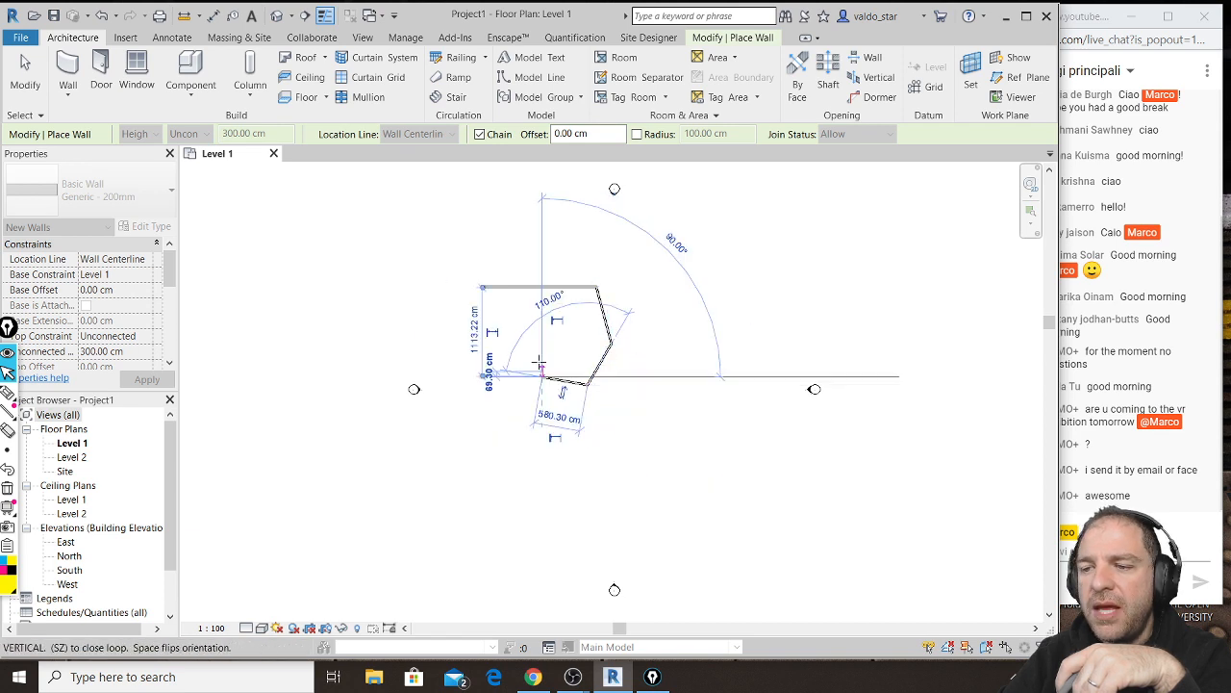
{"action": "scroll", "coordinate": [524, 340], "scroll_direction": "up", "scroll_amount": 2}
{"action": "left_click", "coordinate": [466, 353]}
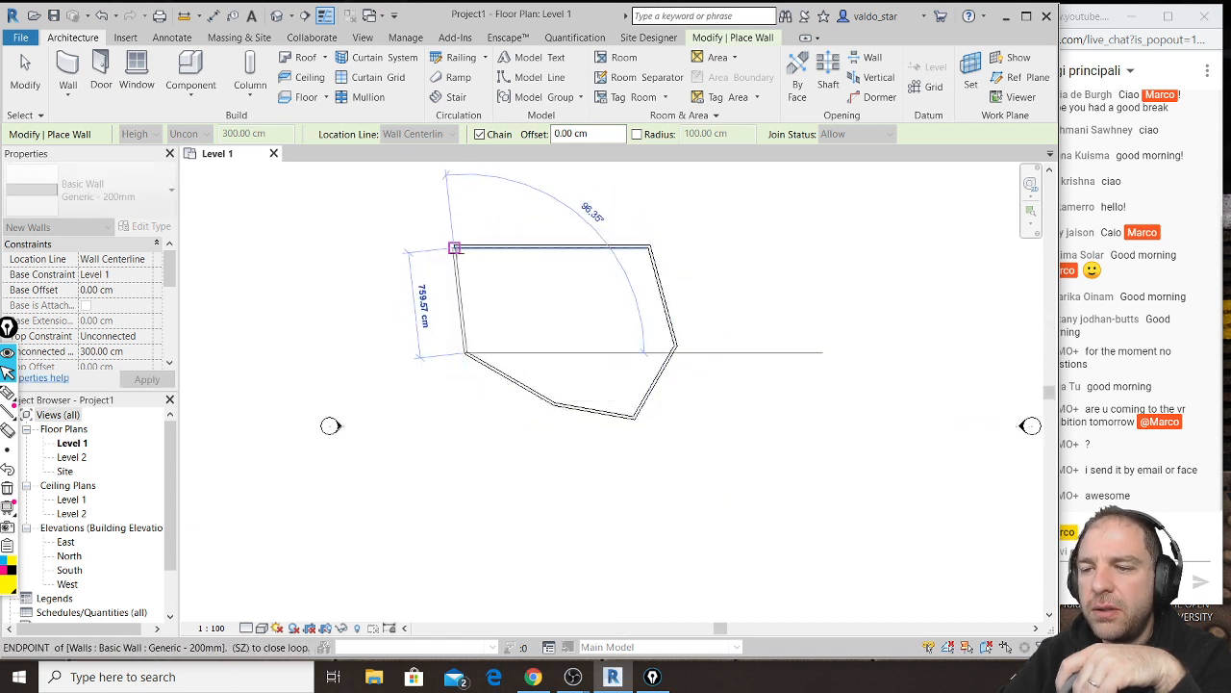
{"action": "left_click", "coordinate": [456, 247]}
Step: Partition off the west room with a wall that bends diagonally to the southwest wall, and enclose an adjoining north room about 461 cm deep
{"action": "left_click", "coordinate": [526, 247]}
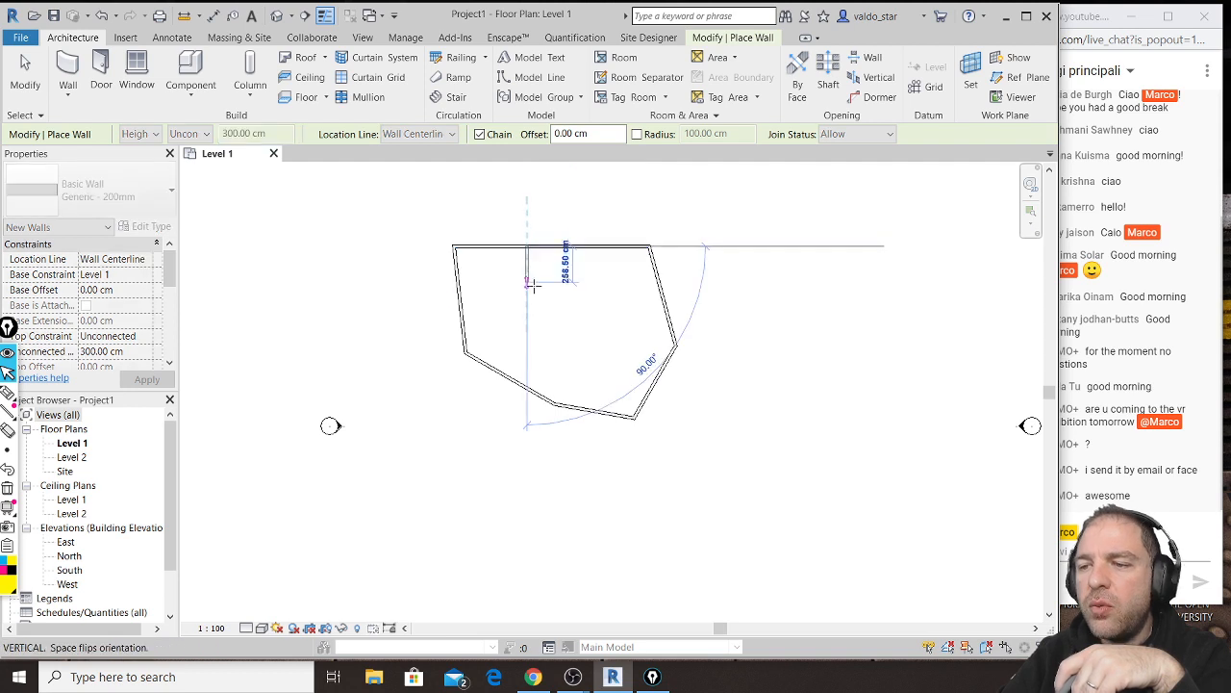
{"action": "left_click", "coordinate": [526, 309]}
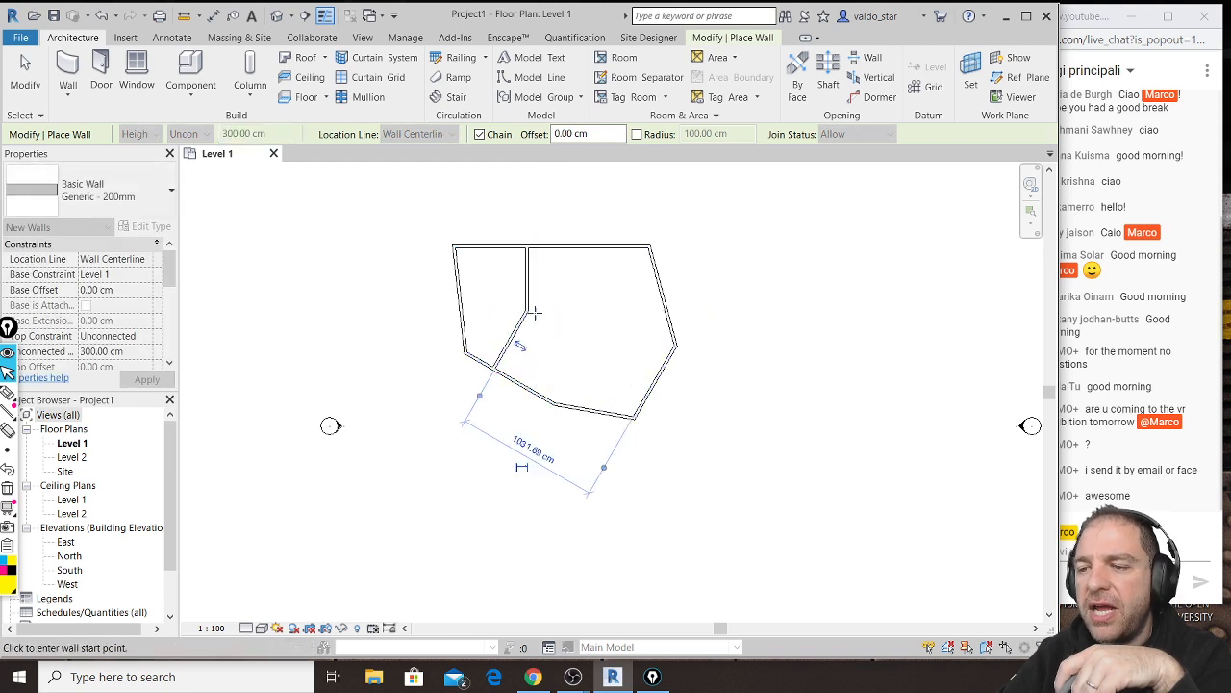
{"action": "left_click", "coordinate": [590, 309]}
{"action": "left_click", "coordinate": [590, 248]}
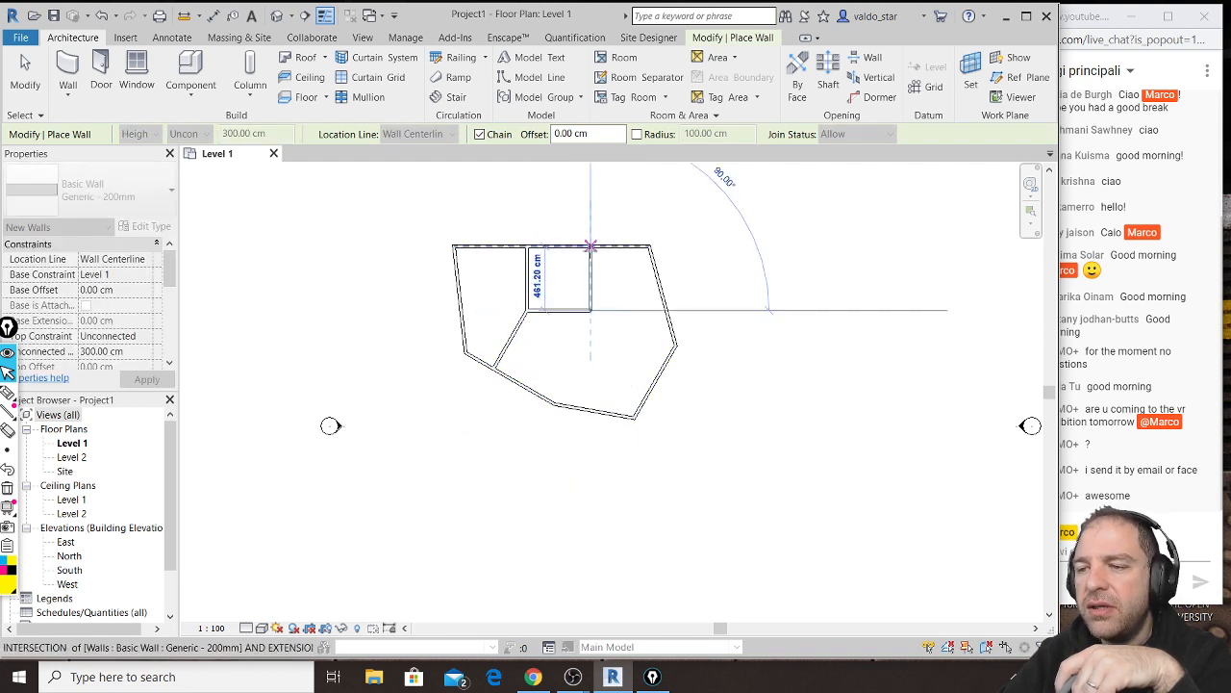
Step: Form a narrow corridor below the north middle room by extending its east wall south and returning a parallel wall to the diagonal partition
{"action": "left_click", "coordinate": [590, 310]}
{"action": "left_click", "coordinate": [589, 332]}
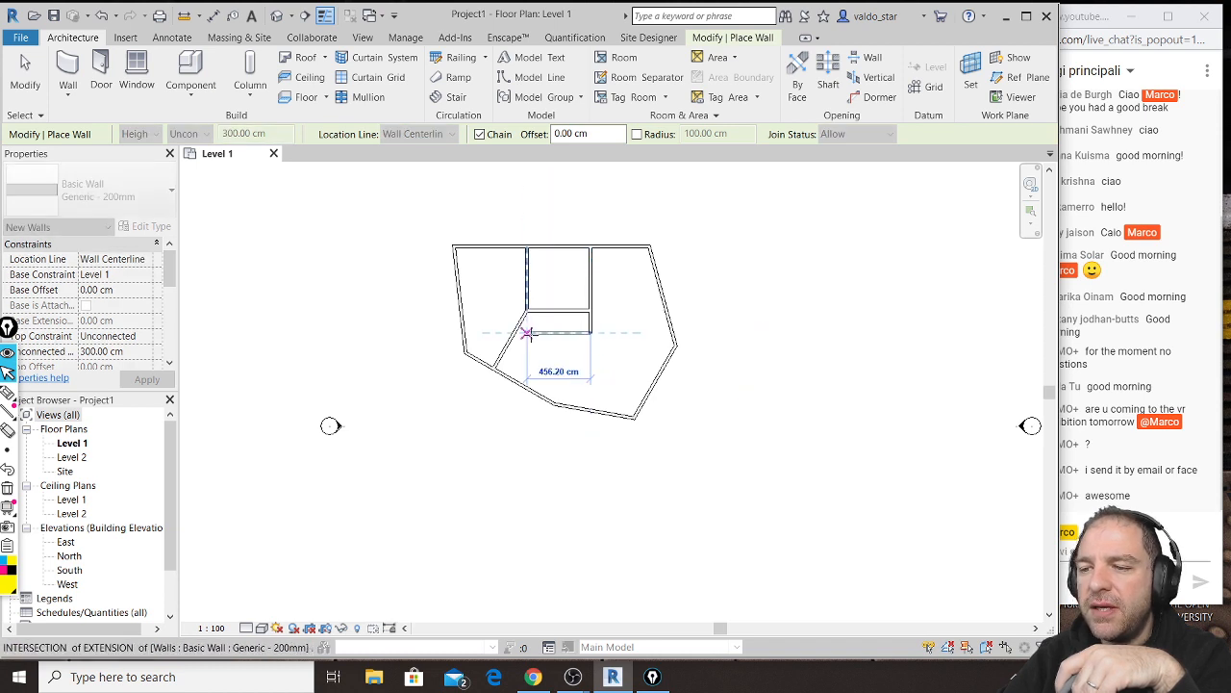
{"action": "left_click", "coordinate": [514, 332]}
{"action": "key", "text": "Escape"}
Step: Extend the central partition to the south wall and divide the east side into three rooms with two horizontal walls
{"action": "left_click", "coordinate": [590, 332]}
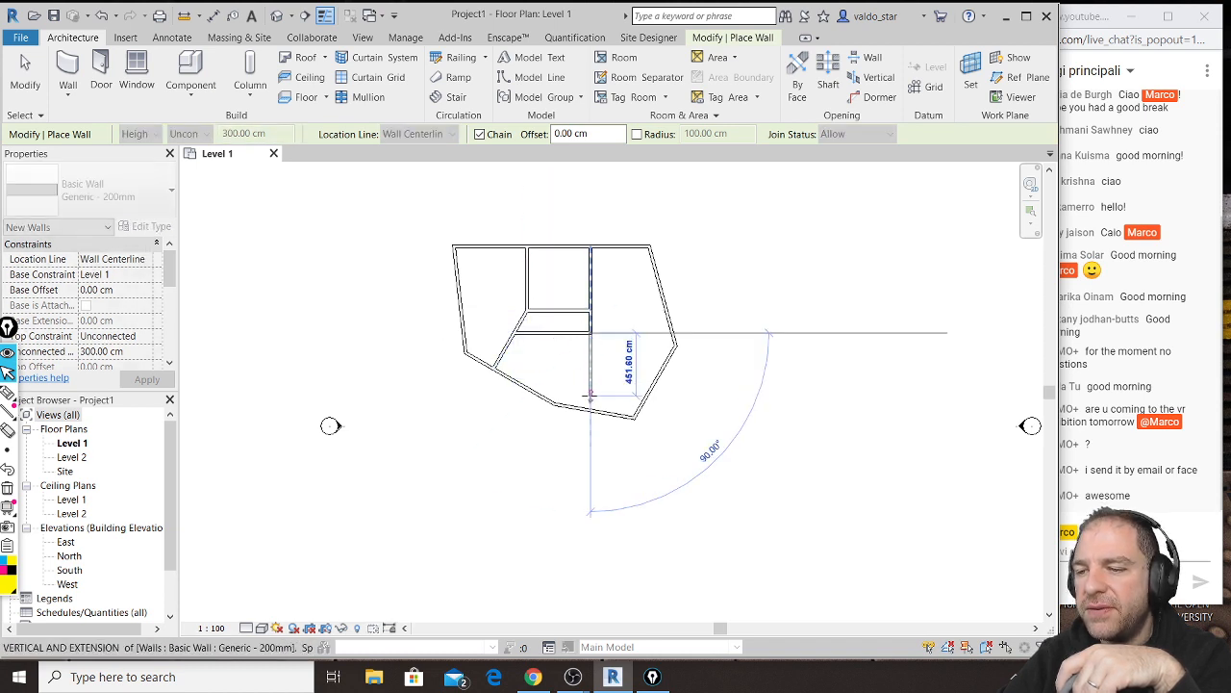
{"action": "left_click", "coordinate": [591, 292]}
{"action": "left_click", "coordinate": [661, 292]}
{"action": "left_click", "coordinate": [591, 345]}
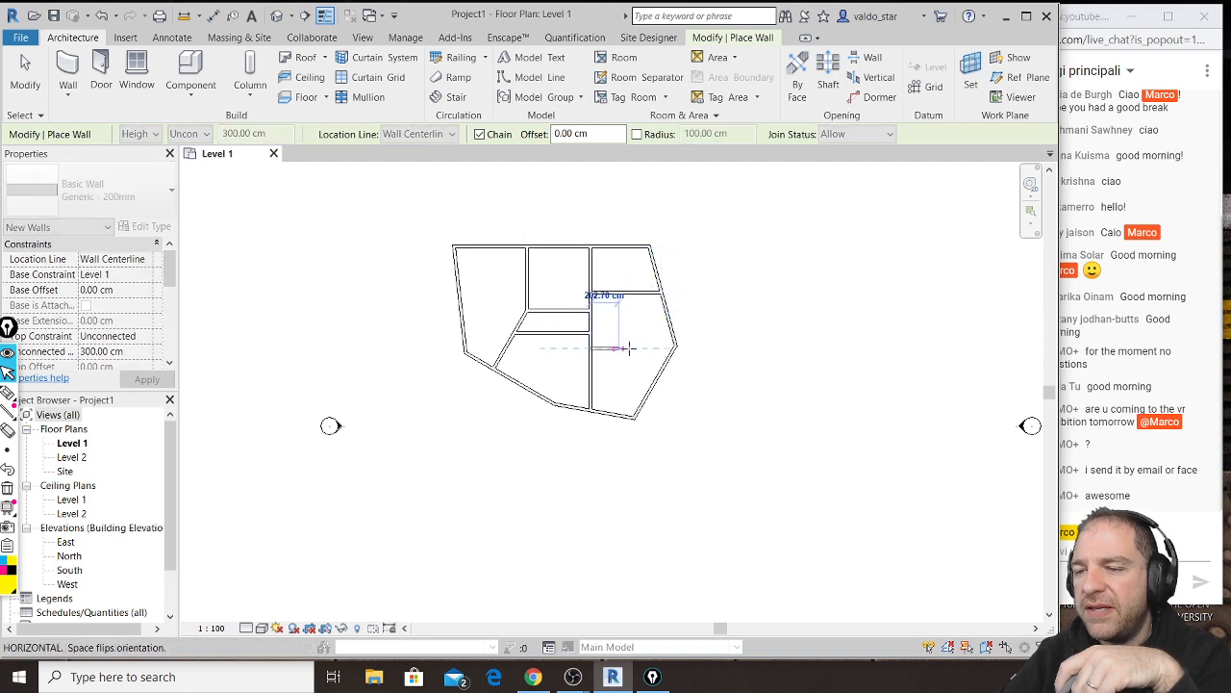
{"action": "left_click", "coordinate": [677, 340]}
{"action": "scroll", "coordinate": [668, 339], "scroll_direction": "up", "scroll_amount": 2}
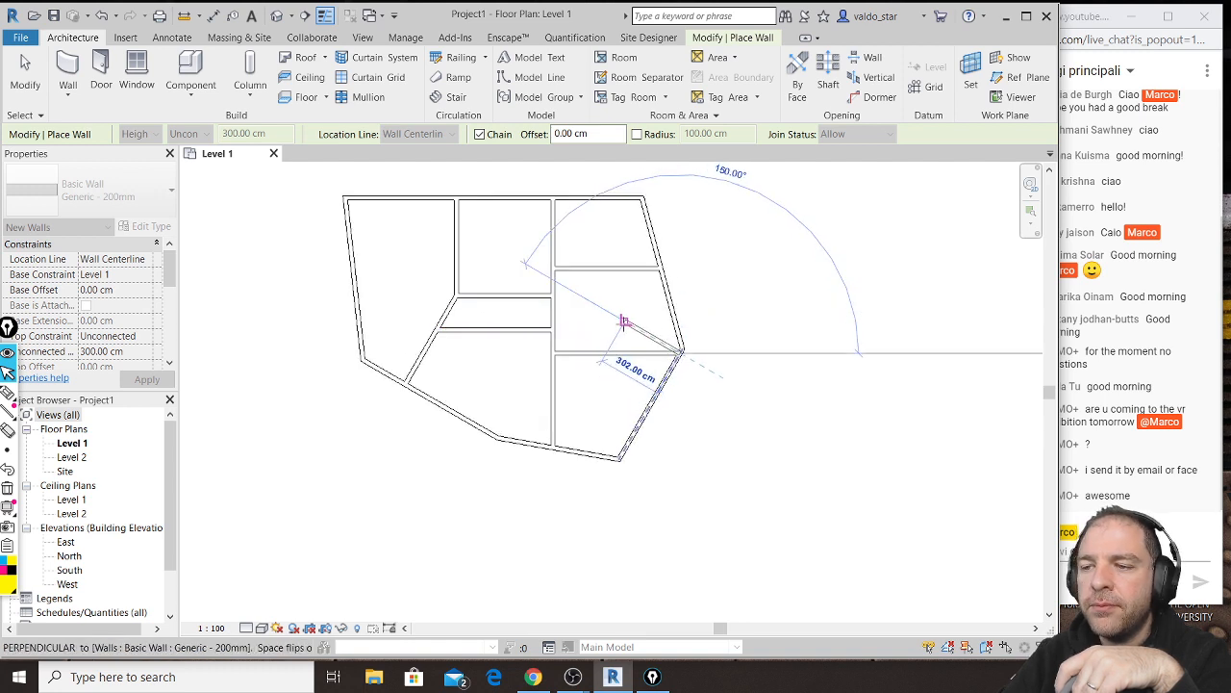
{"action": "key", "text": "Escape"}
{"action": "key", "text": "Escape"}
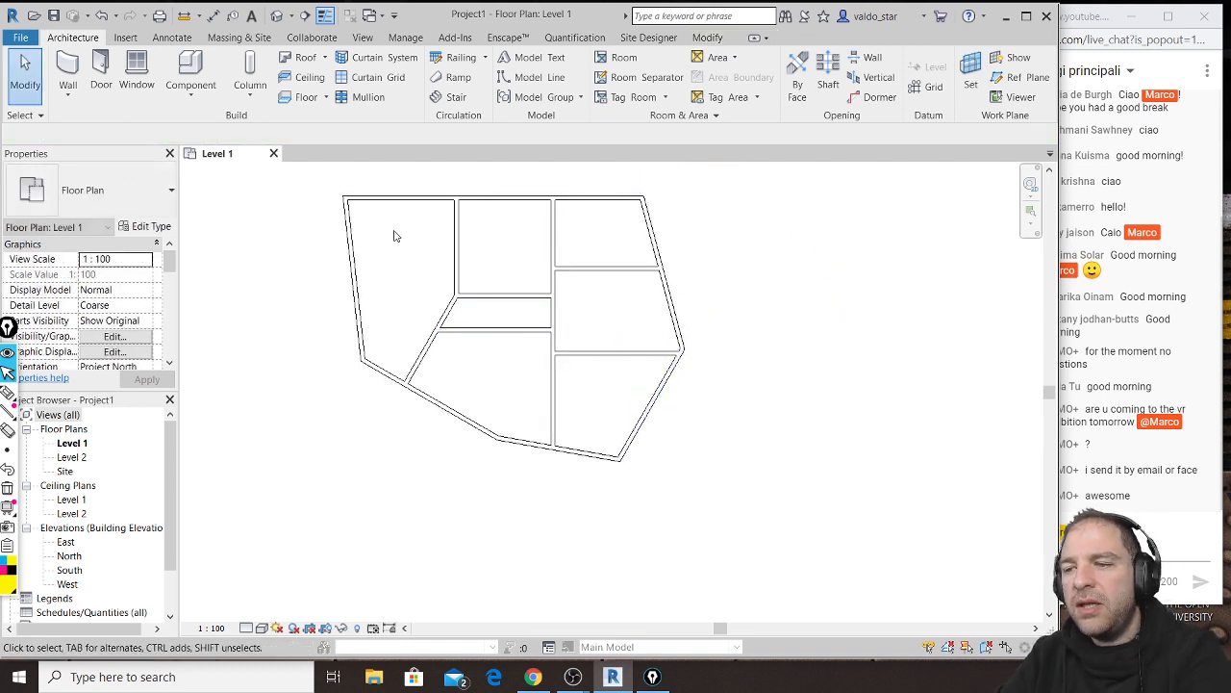
Step: Place seven M_Single-Flush 0915 x 2134mm doors: one entrance in the west outer wall and six in the interior partitions linking the rooms and corridor
{"action": "left_click", "coordinate": [101, 79]}
{"action": "left_click", "coordinate": [356, 279]}
{"action": "left_click", "coordinate": [473, 293]}
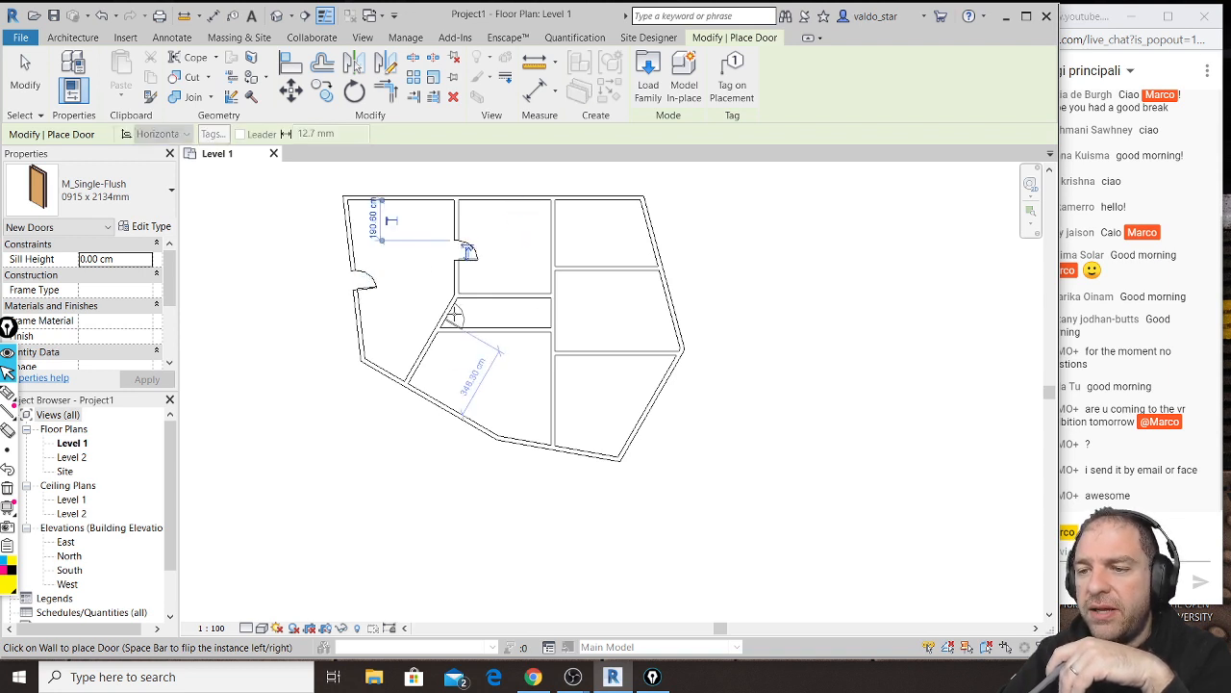
{"action": "left_click", "coordinate": [550, 314]}
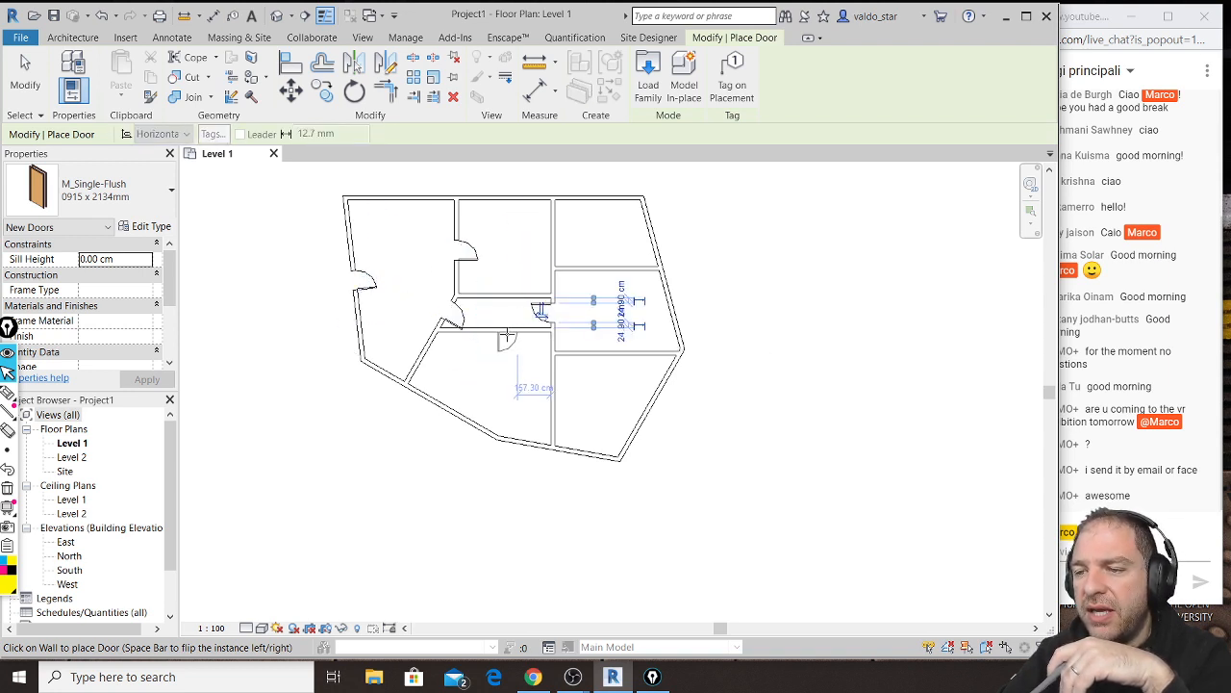
{"action": "left_click", "coordinate": [507, 335]}
{"action": "left_click", "coordinate": [570, 342]}
{"action": "left_click", "coordinate": [575, 279]}
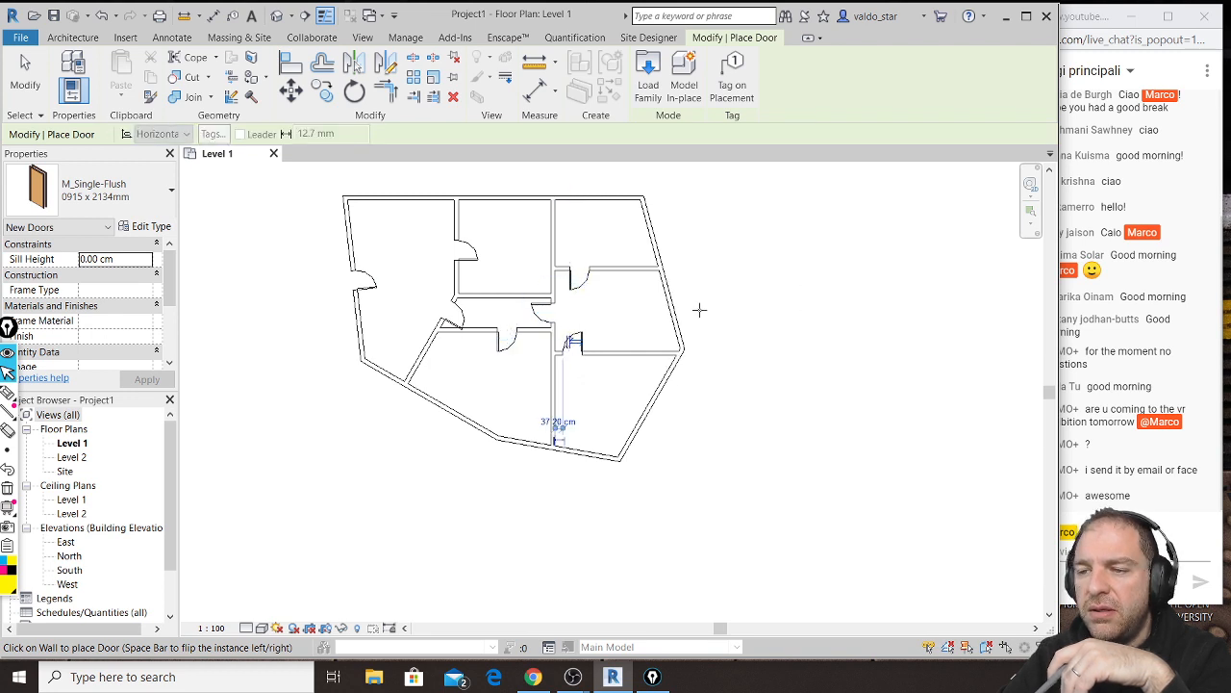
{"action": "key", "text": "Escape"}
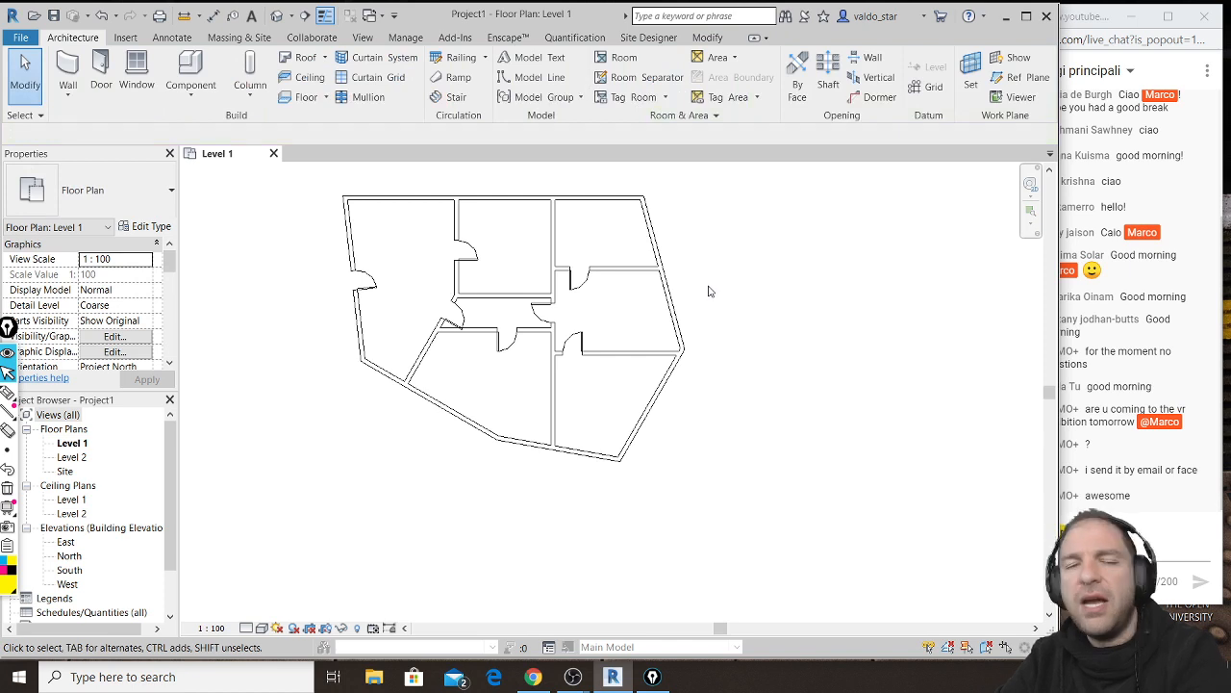
{"action": "scroll", "coordinate": [487, 232], "scroll_direction": "up", "scroll_amount": 3}
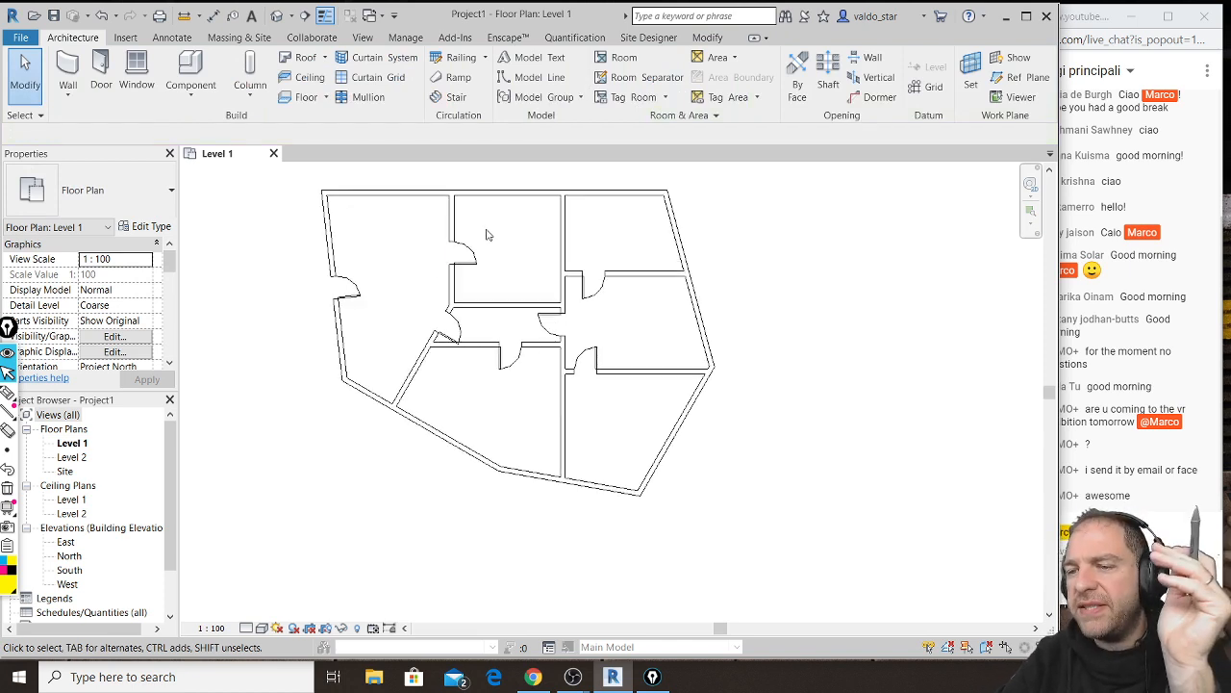
{"action": "middle_click_drag", "start_coordinate": [500, 234], "coordinate": [581, 253]}
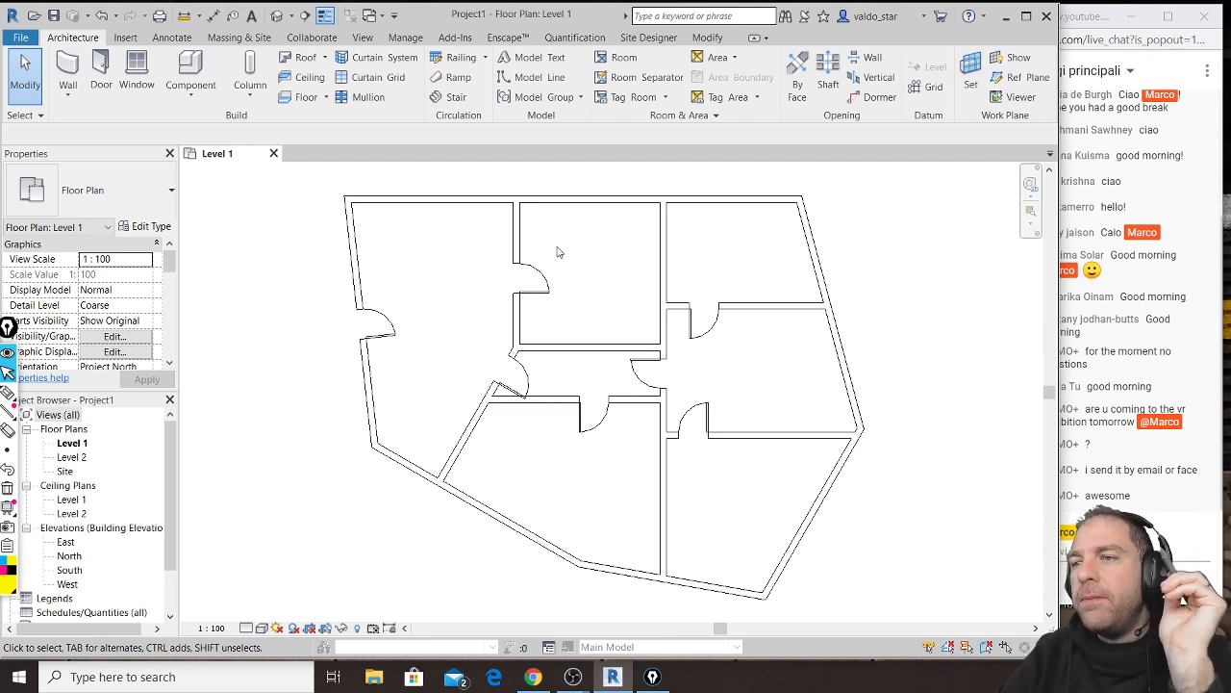
Step: Create a Generic 150mm floor on Level 1 with its boundary following the whole chain of outer walls
{"action": "left_click", "coordinate": [305, 97]}
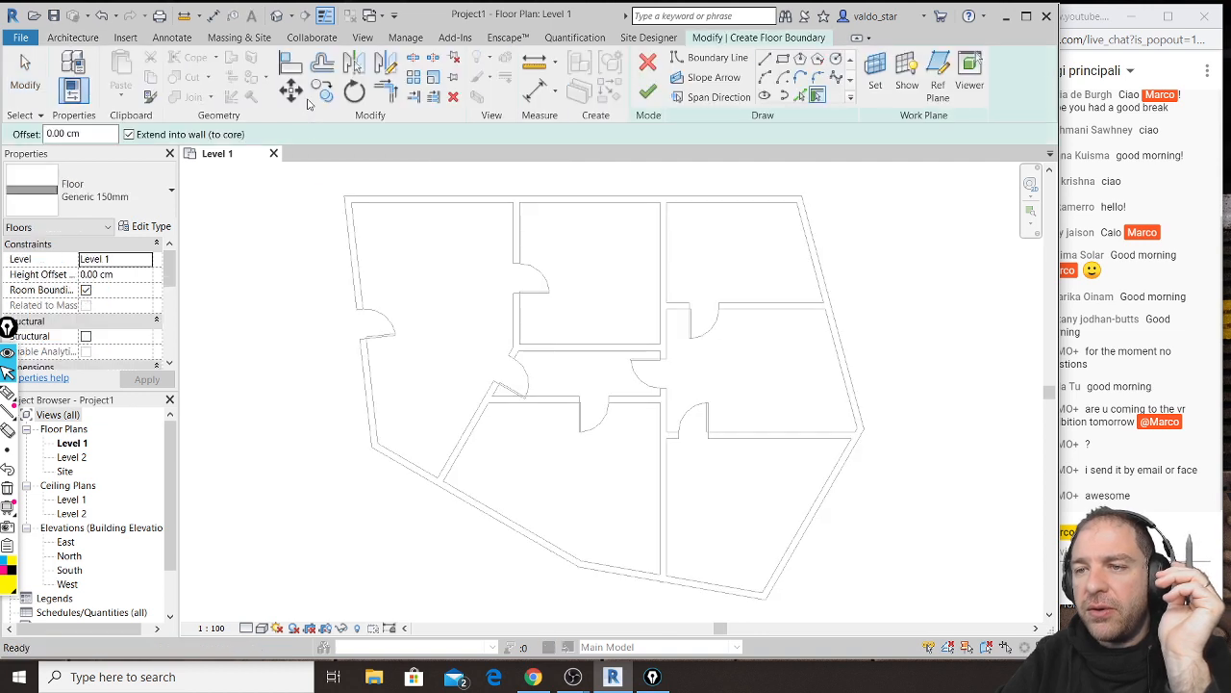
{"action": "key", "text": "Tab"}
{"action": "left_click", "coordinate": [679, 200]}
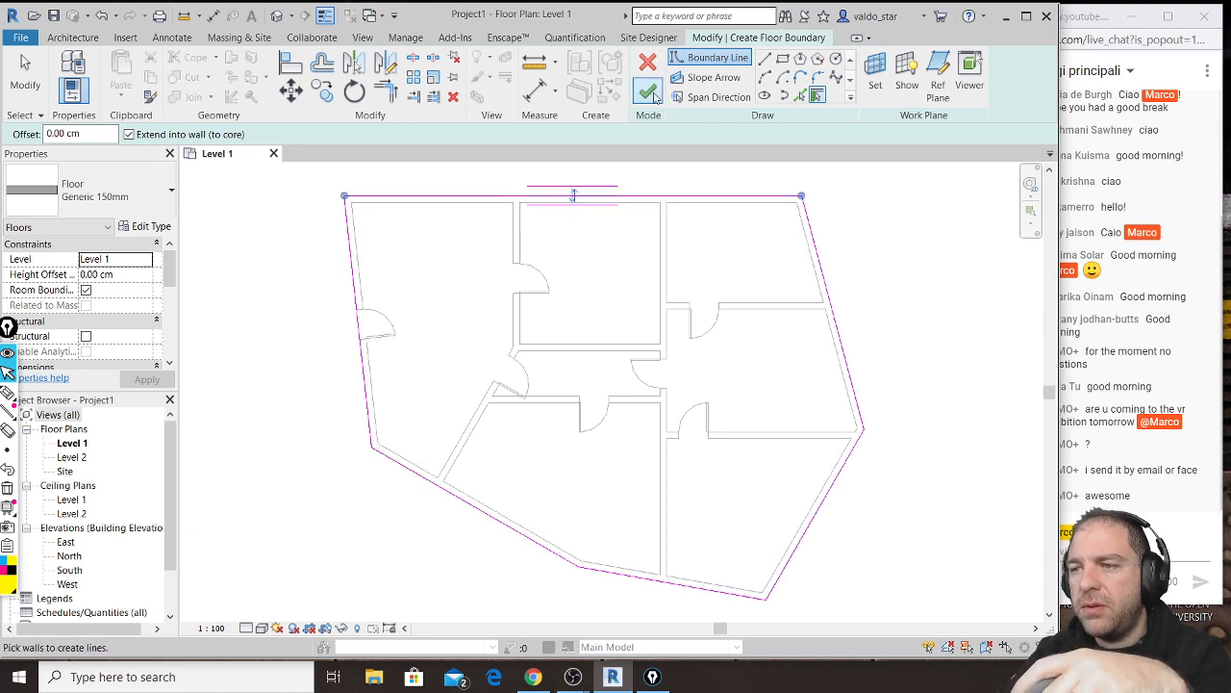
{"action": "left_click", "coordinate": [650, 93]}
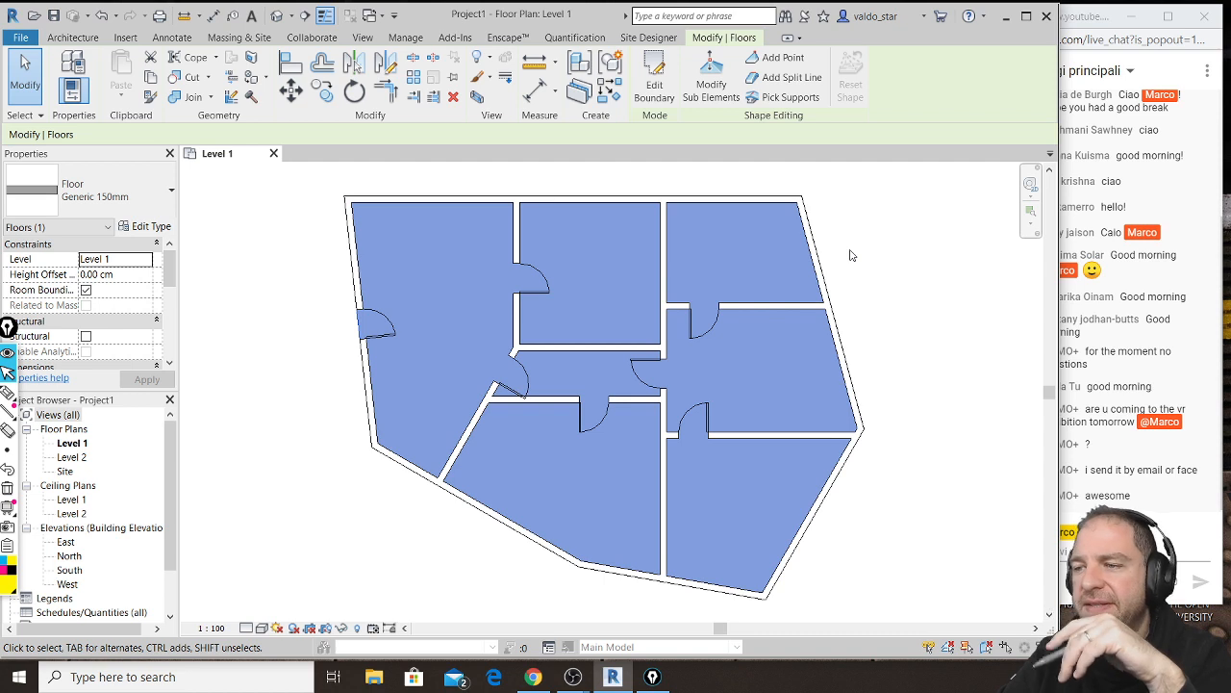
{"action": "left_click", "coordinate": [850, 255]}
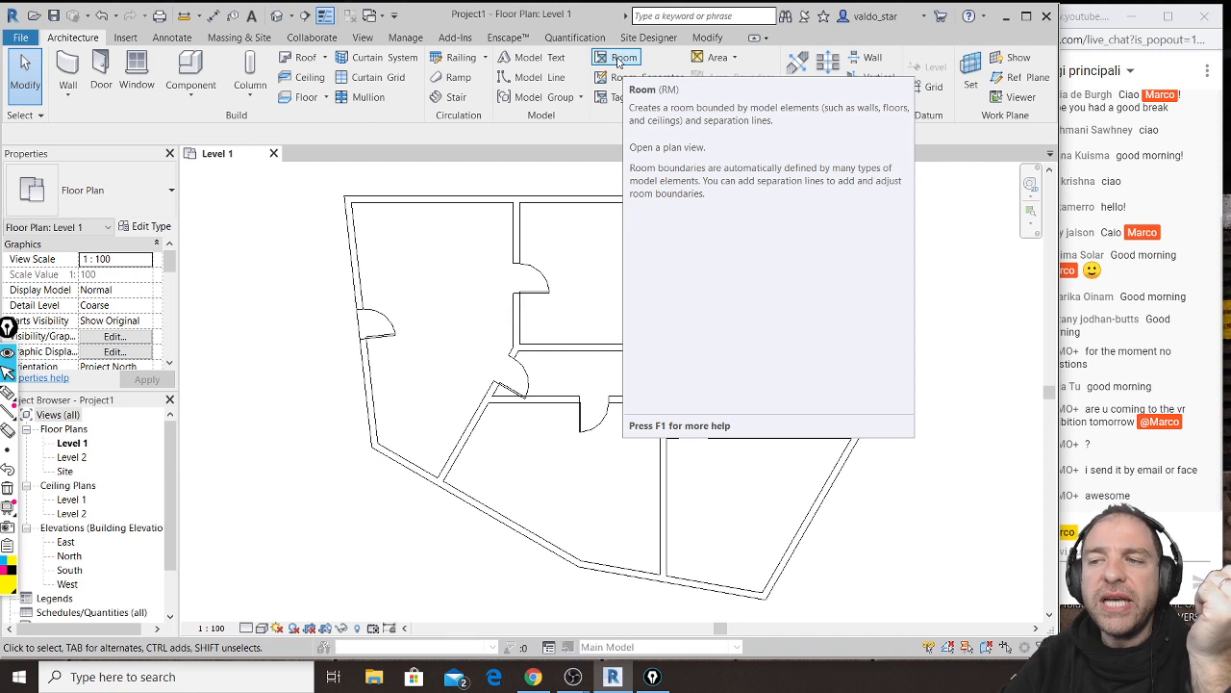
Step: Place a tagged room in each of the seven enclosed spaces, numbering the west room 1, the corridor 5 and the southeast room 7
{"action": "left_click", "coordinate": [619, 61]}
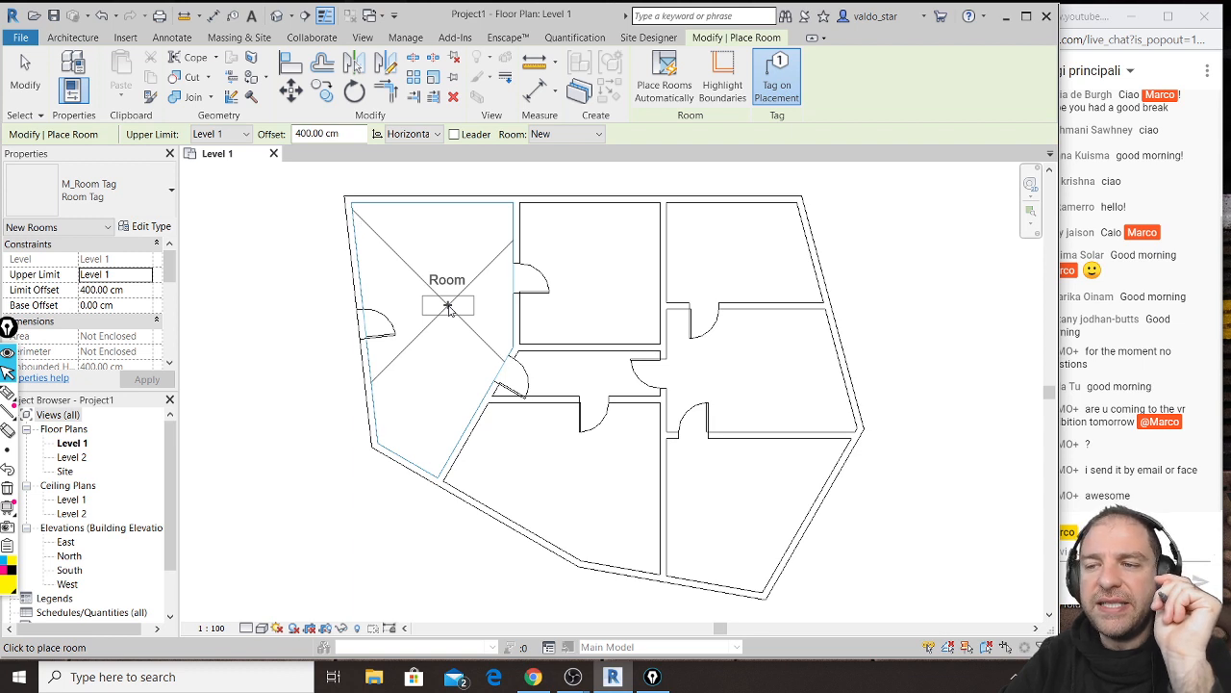
{"action": "left_click", "coordinate": [448, 306]}
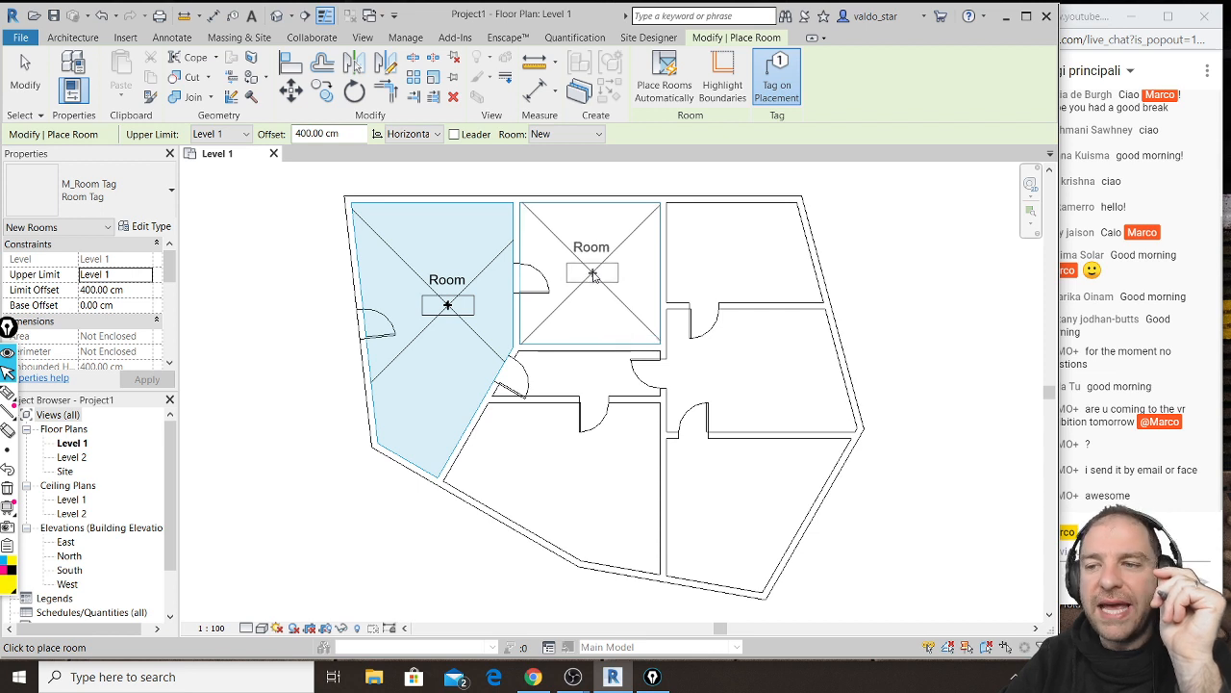
{"action": "left_click", "coordinate": [592, 277]}
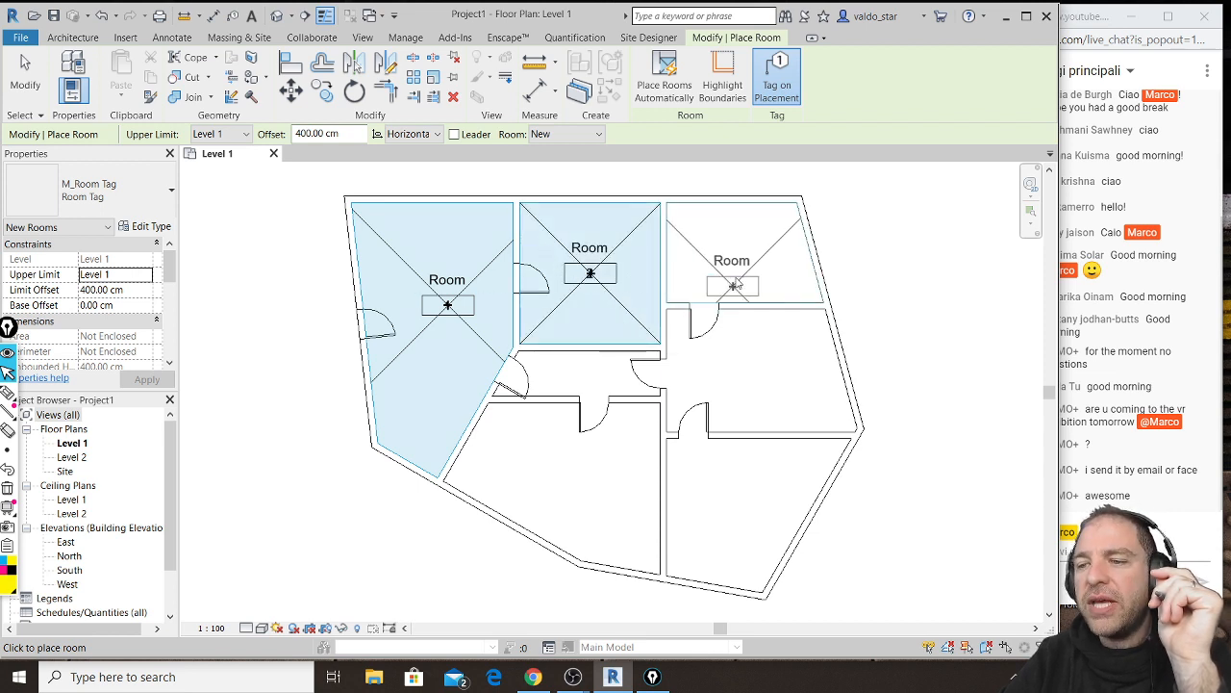
{"action": "left_click", "coordinate": [736, 253]}
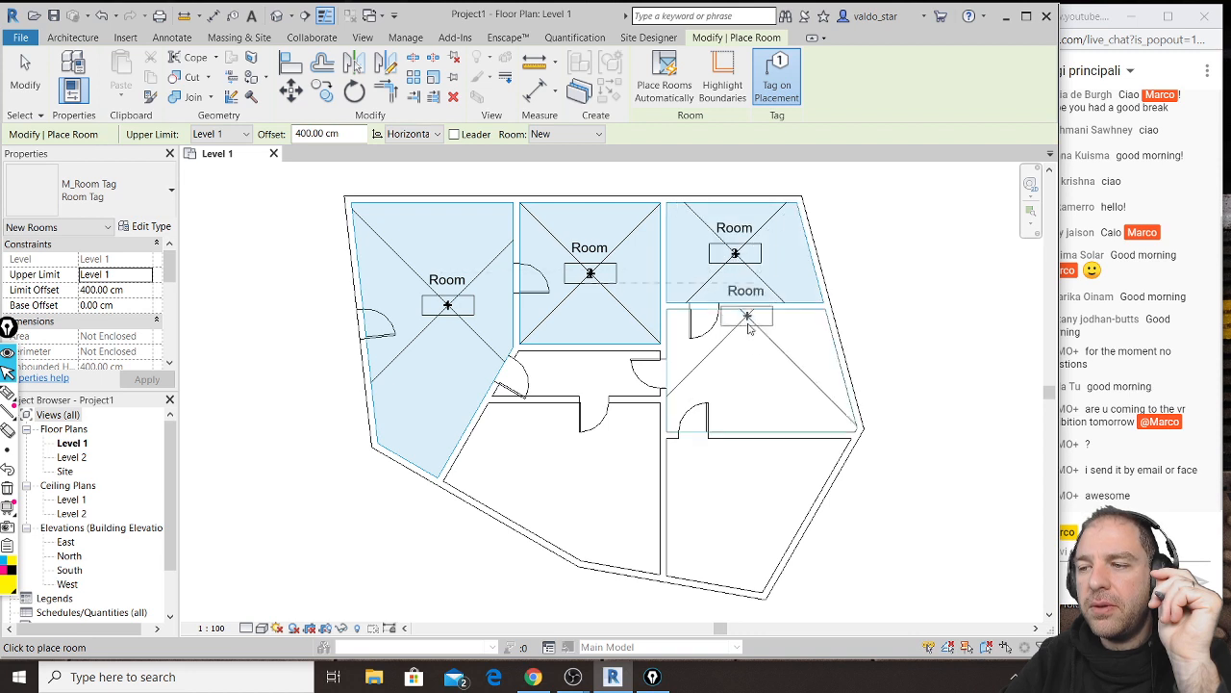
{"action": "left_click", "coordinate": [762, 364]}
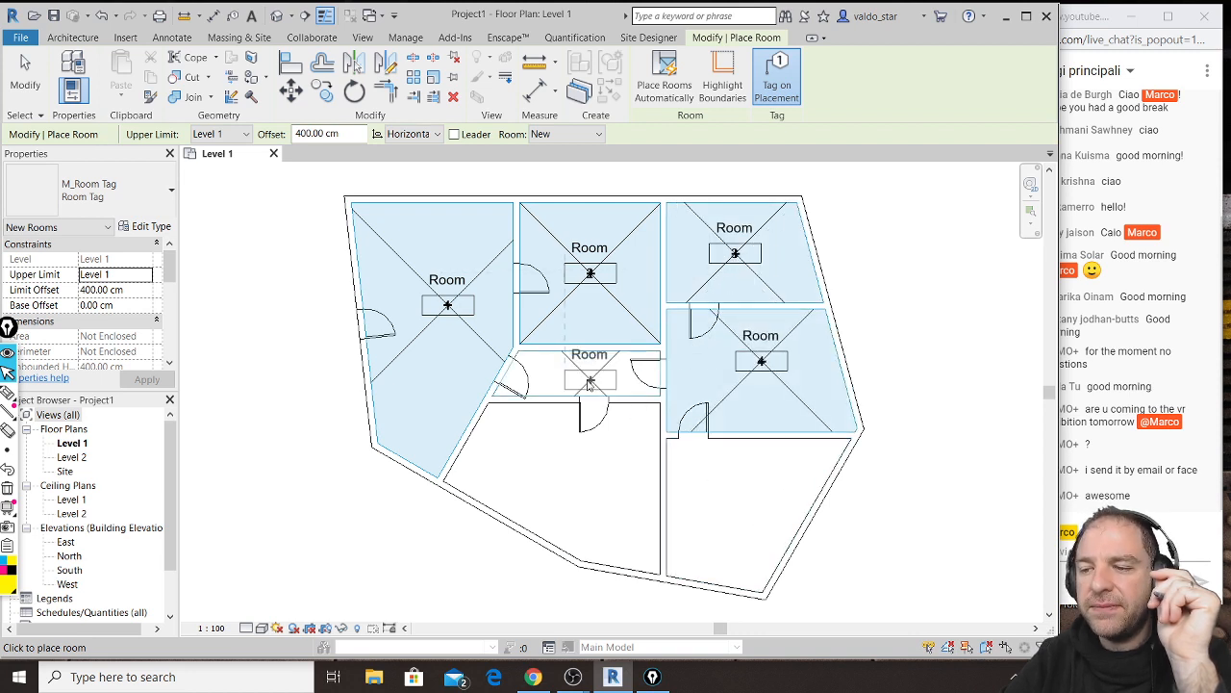
{"action": "left_click", "coordinate": [590, 381]}
{"action": "left_click", "coordinate": [576, 465]}
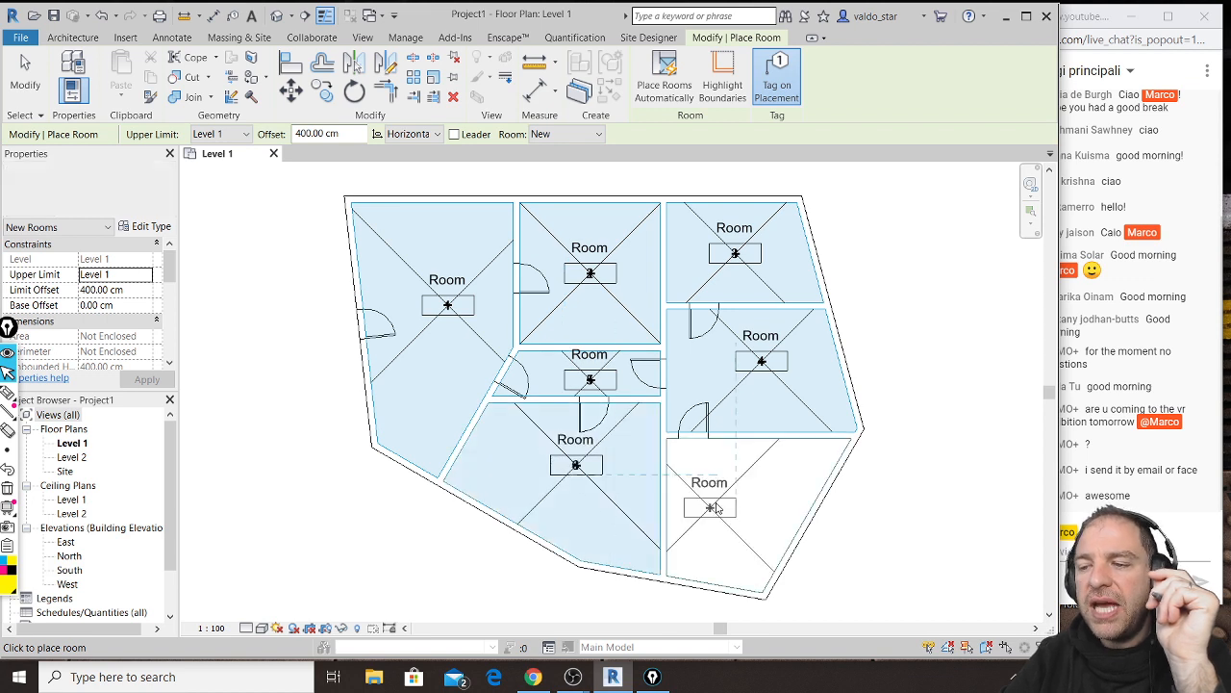
{"action": "left_click", "coordinate": [735, 509]}
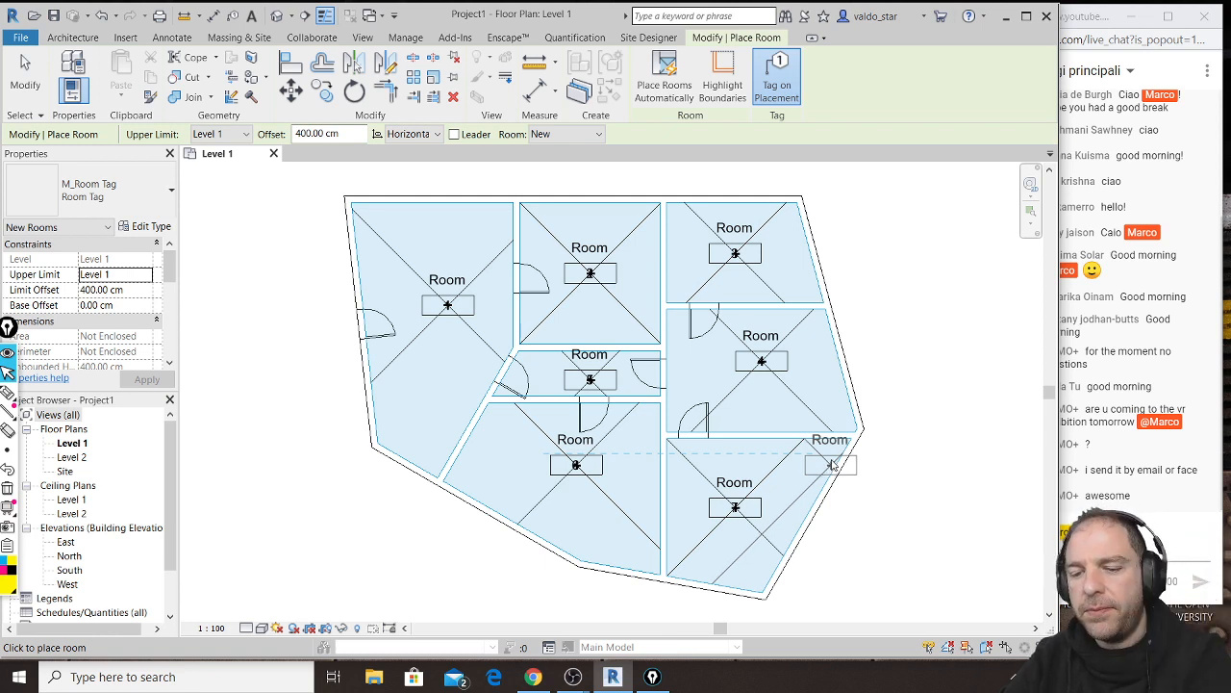
{"action": "key", "text": "Escape"}
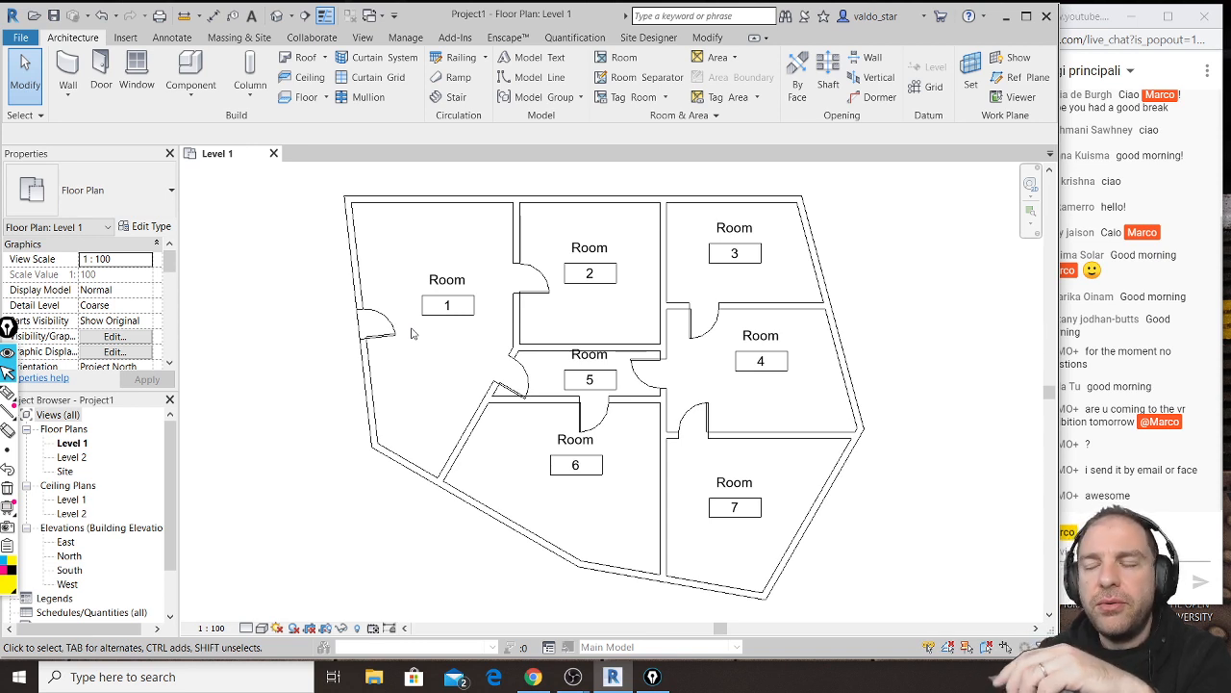
{"action": "scroll", "coordinate": [447, 306], "scroll_direction": "up", "scroll_amount": 2}
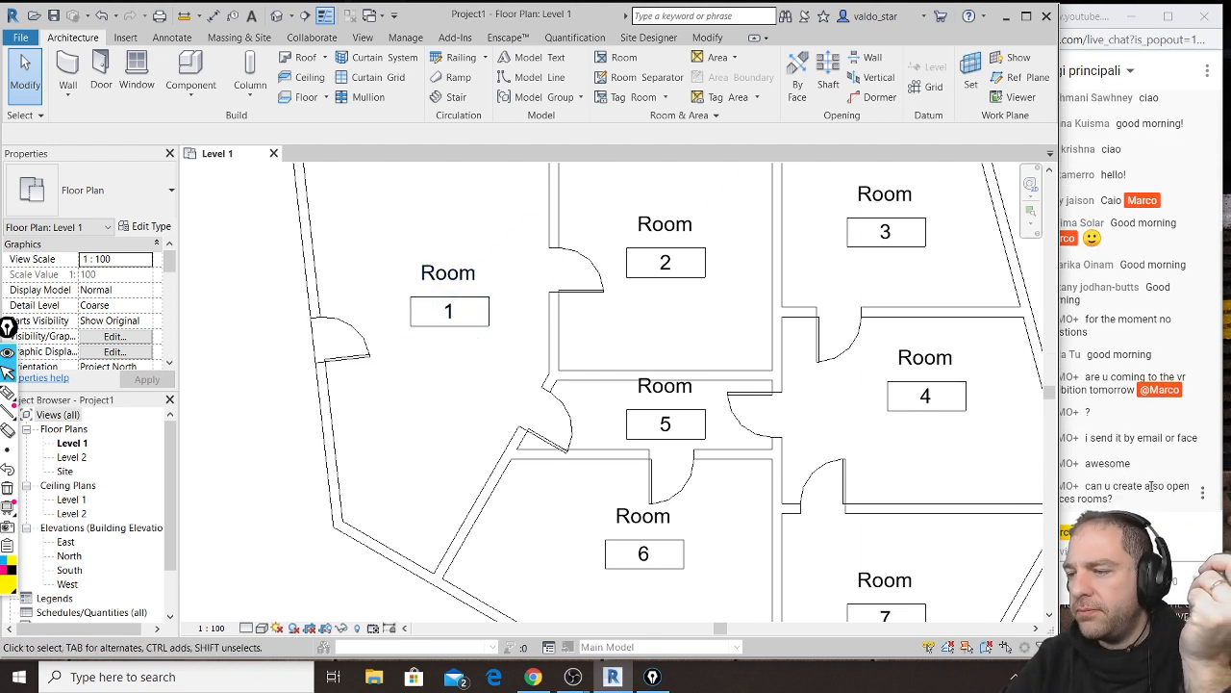
{"action": "left_click", "coordinate": [1151, 485]}
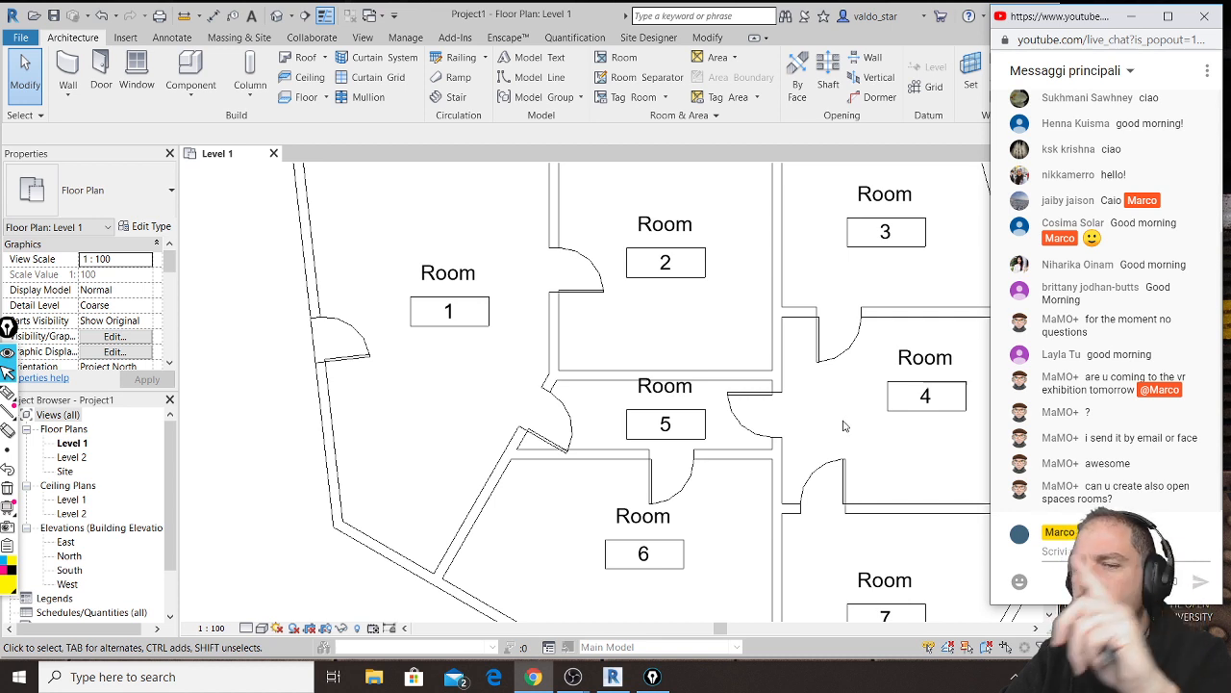
{"action": "scroll", "coordinate": [415, 329], "scroll_direction": "down", "scroll_amount": 1}
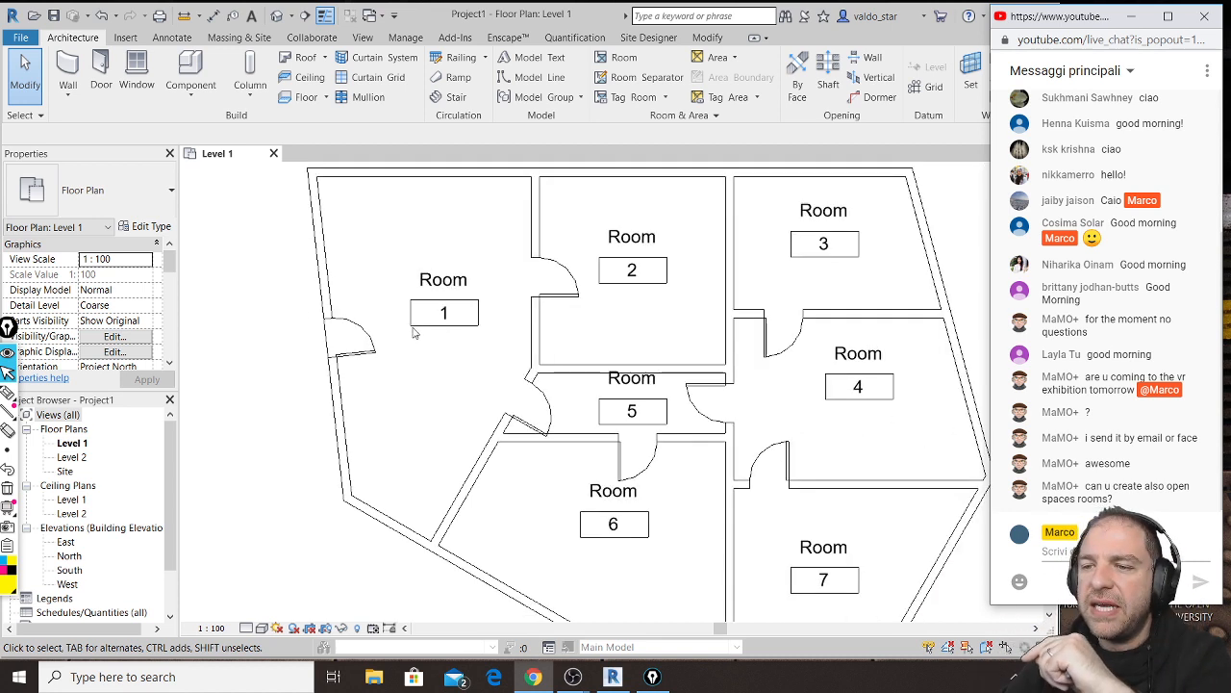
{"action": "left_click", "coordinate": [736, 414]}
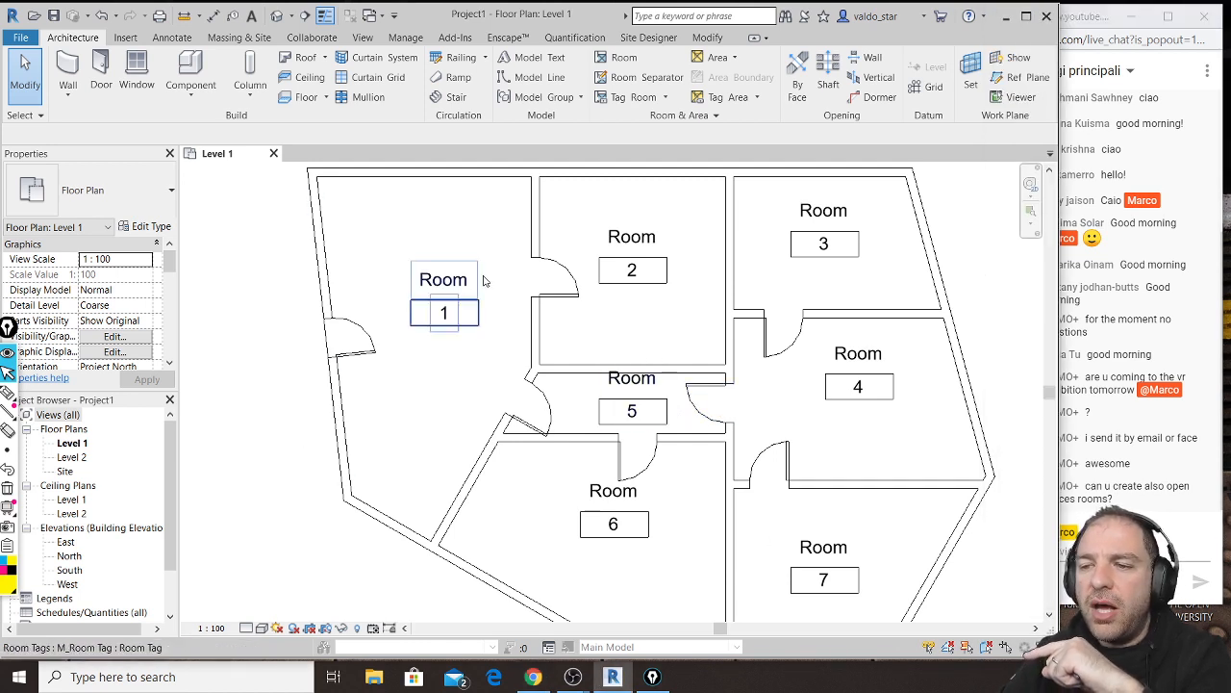
Step: Rename room 1 as "Living" and room 2 as "batchroom" in their room tags
{"action": "left_click", "coordinate": [451, 288]}
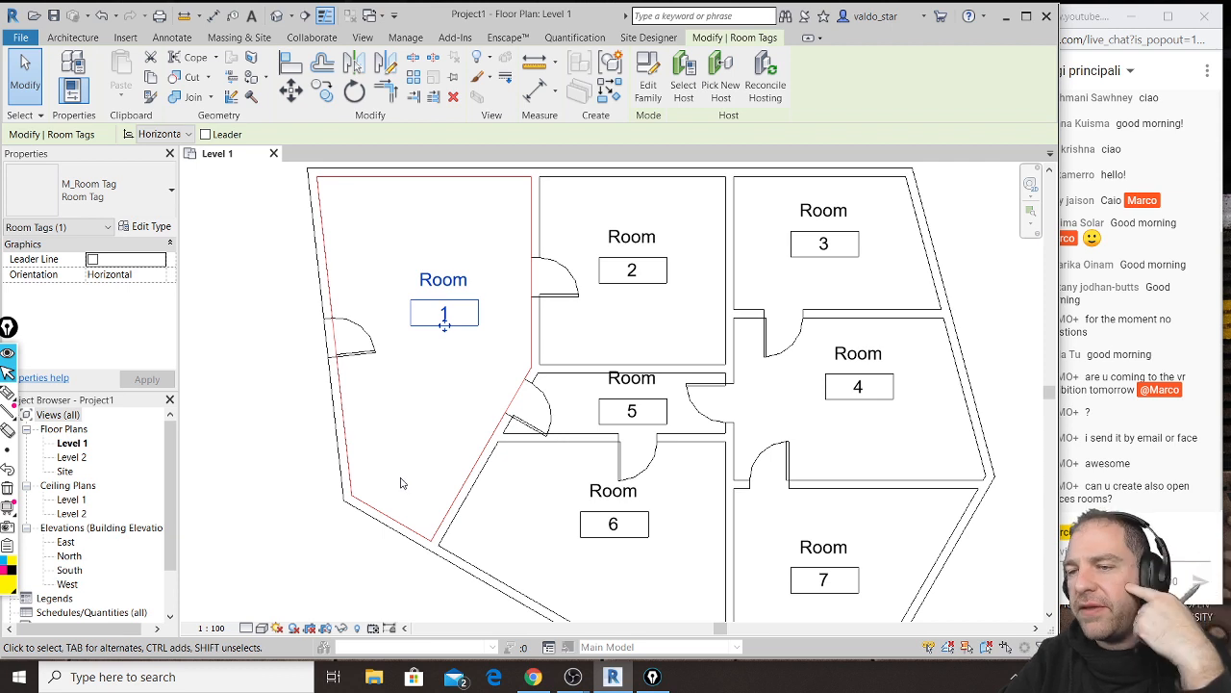
{"action": "left_click", "coordinate": [455, 287]}
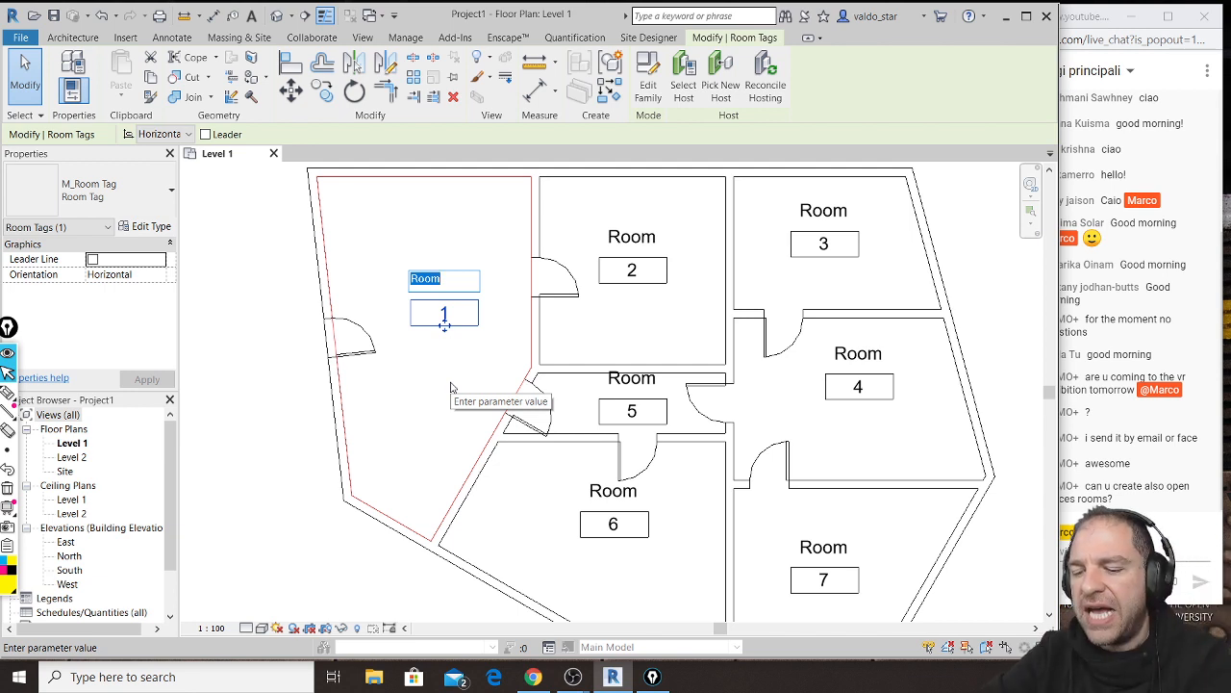
{"action": "type", "text": "Living"}
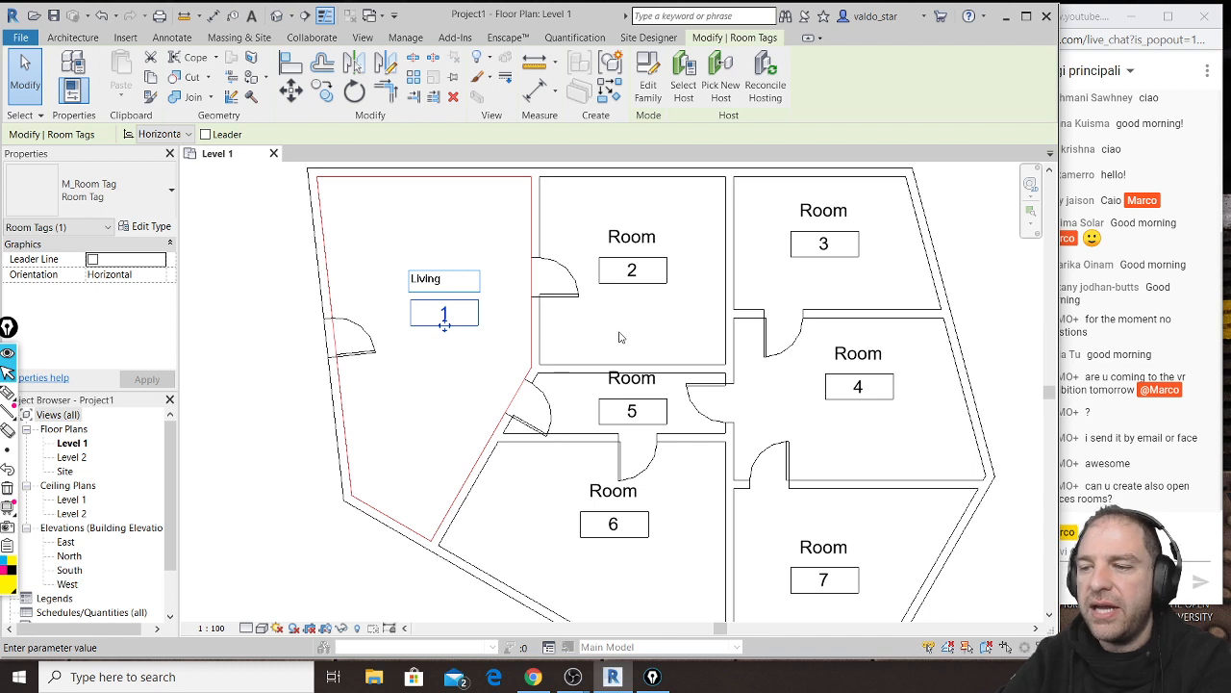
{"action": "left_click", "coordinate": [631, 247]}
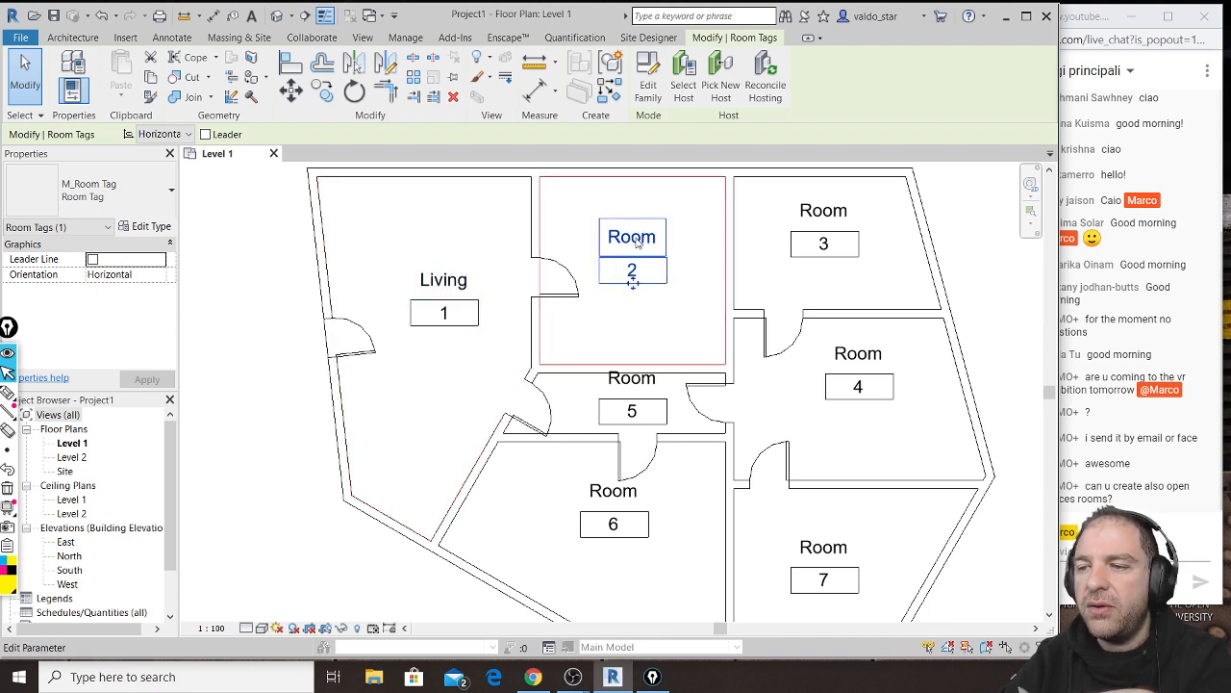
{"action": "left_click", "coordinate": [643, 239]}
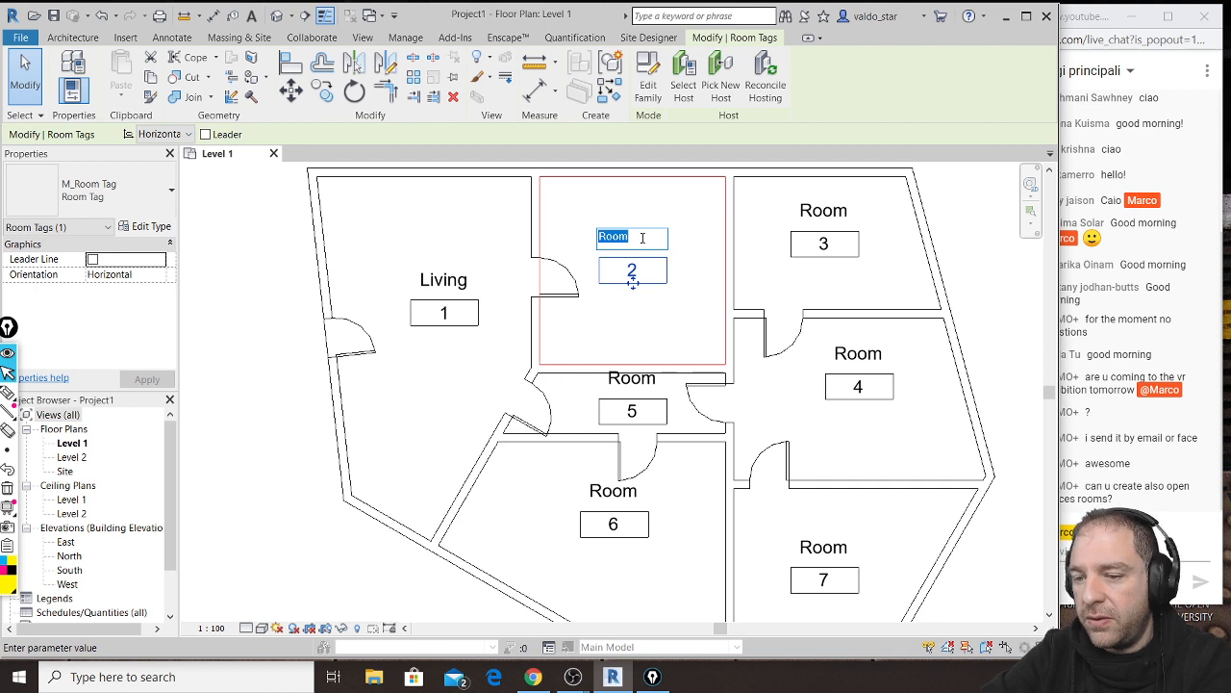
{"action": "type", "text": "batchr"}
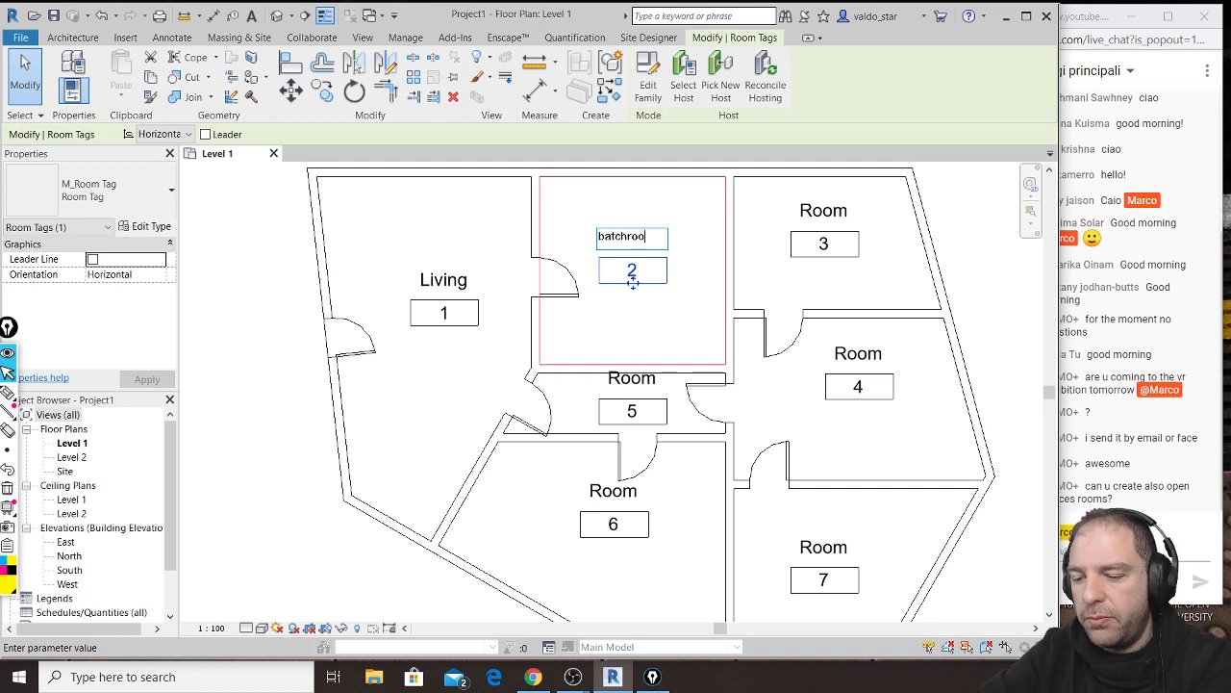
{"action": "key", "text": "Return"}
Step: Rename room 5 as "corridor" and room 6 as "kitchen" in their room tags
{"action": "left_click", "coordinate": [642, 390]}
{"action": "left_click", "coordinate": [640, 383]}
{"action": "type", "text": "c"}
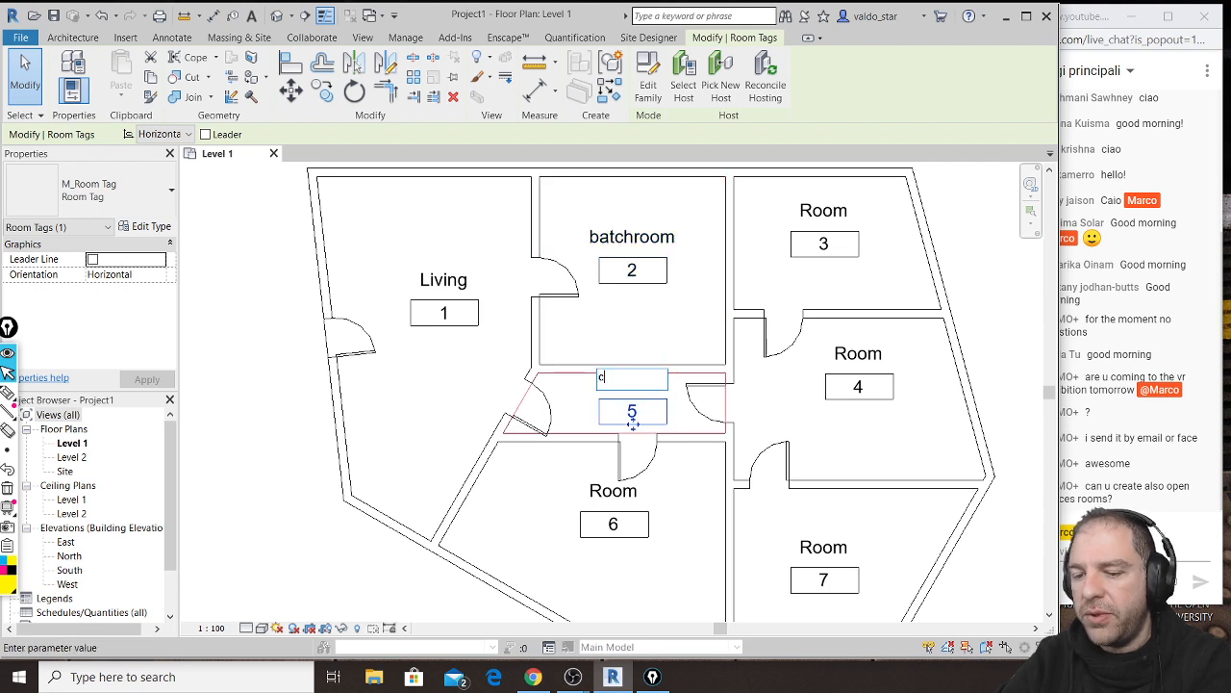
{"action": "type", "text": "orridor"}
{"action": "left_click", "coordinate": [626, 497]}
{"action": "left_click", "coordinate": [624, 491]}
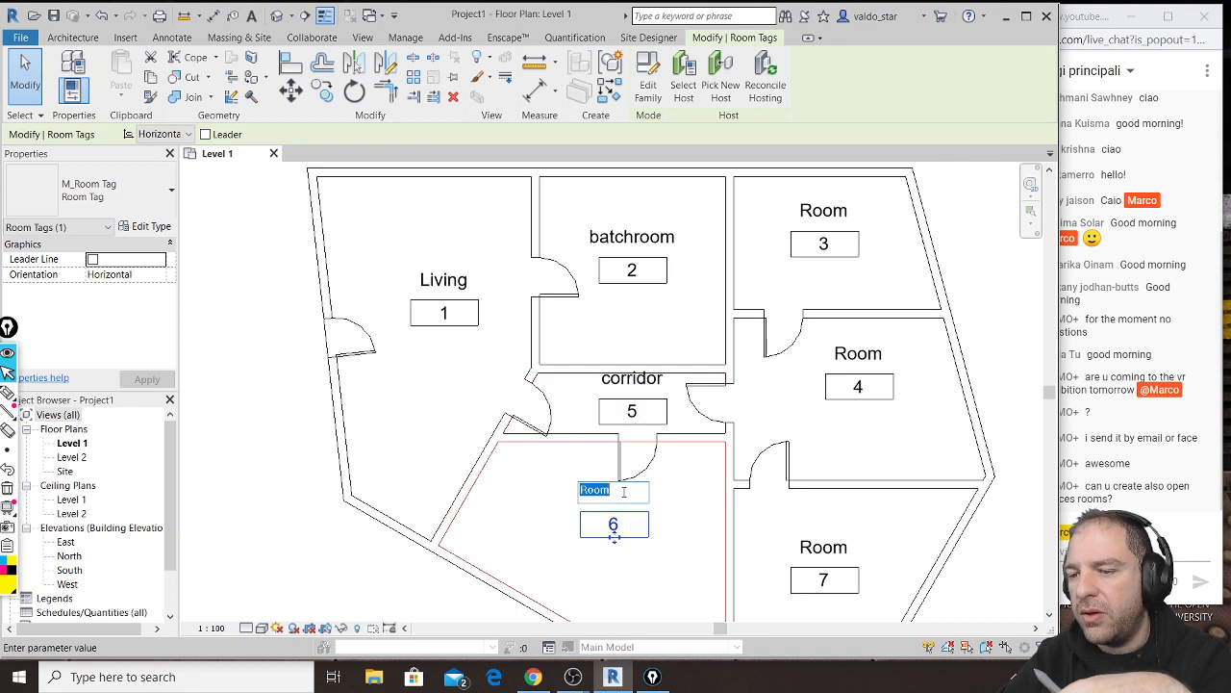
{"action": "type", "text": "kitchen"}
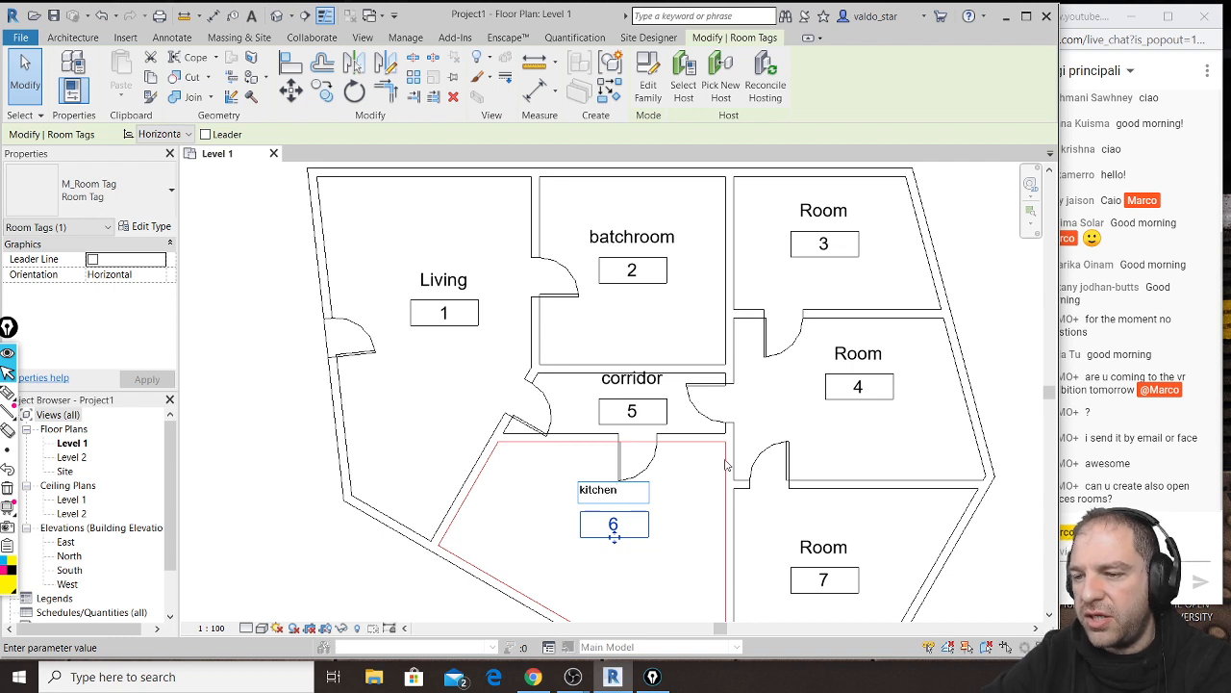
Step: Rename room 7 as "man cave" and room 4 as "whatever" in their room tags
{"action": "left_click", "coordinate": [837, 555]}
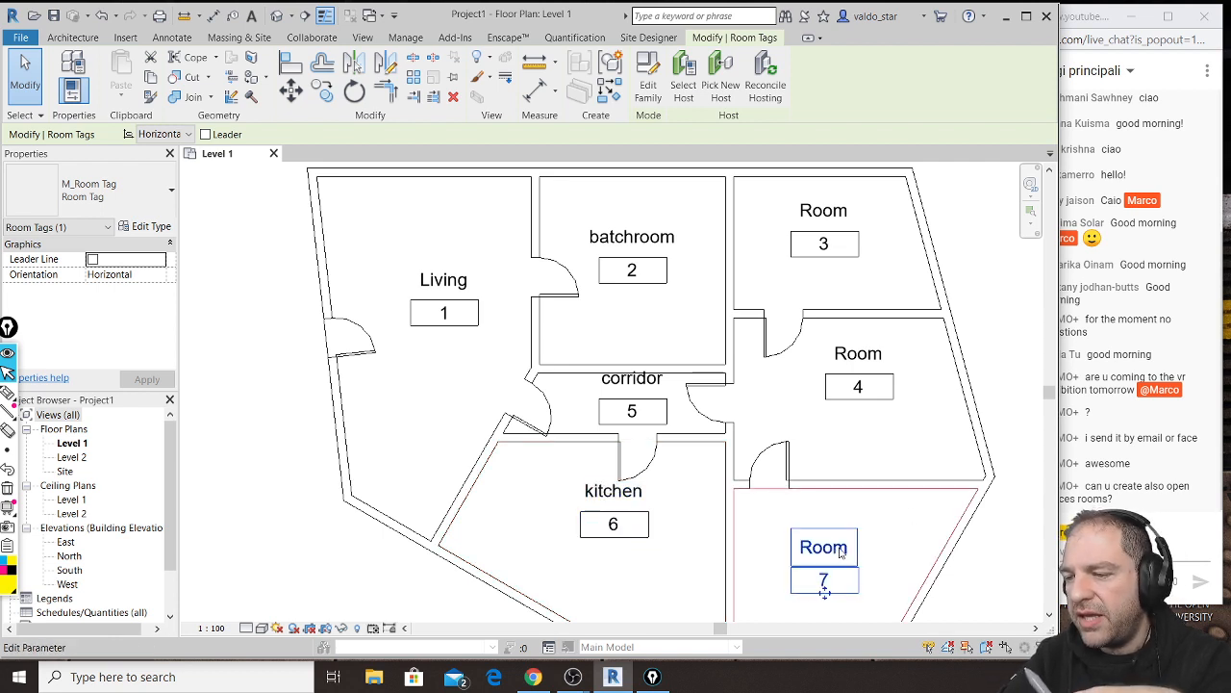
{"action": "left_click", "coordinate": [841, 551]}
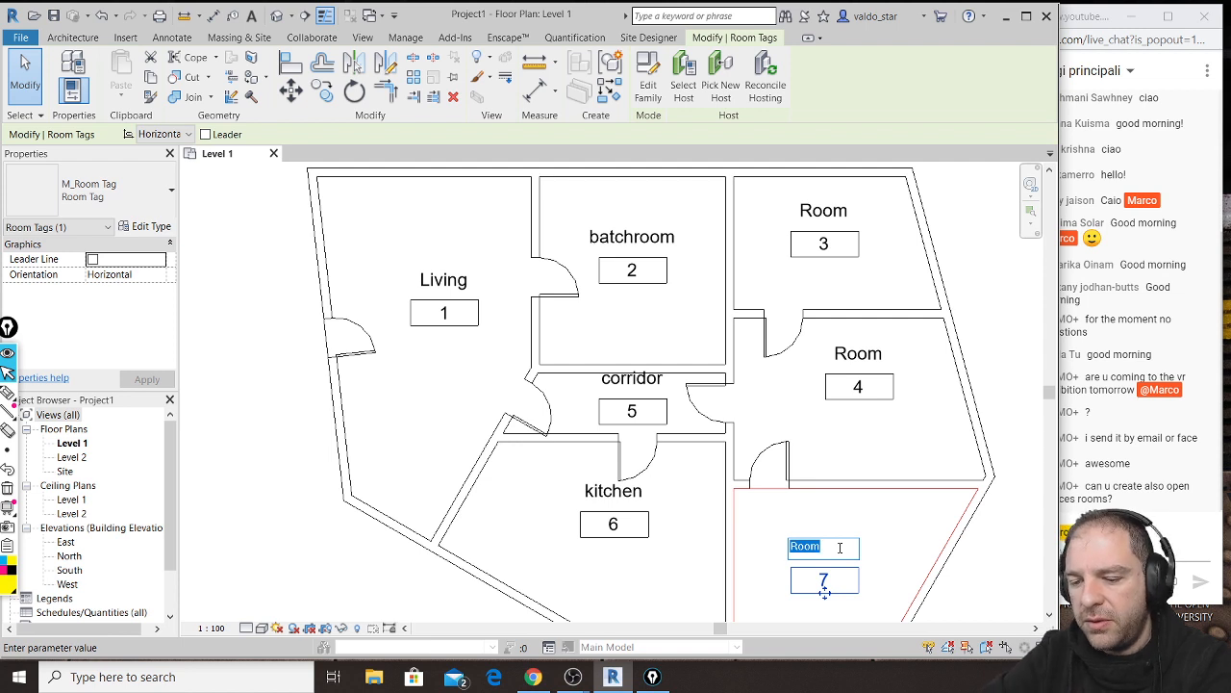
{"action": "type", "text": "man cave"}
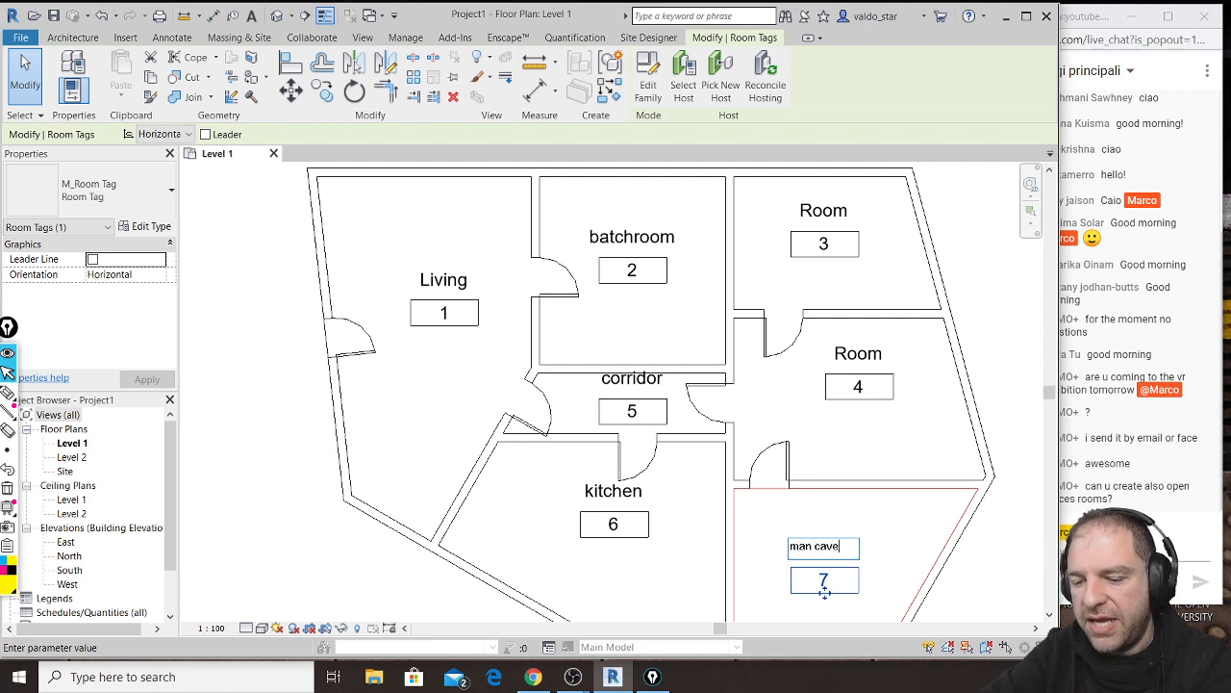
{"action": "left_click", "coordinate": [865, 357]}
{"action": "left_click", "coordinate": [865, 357]}
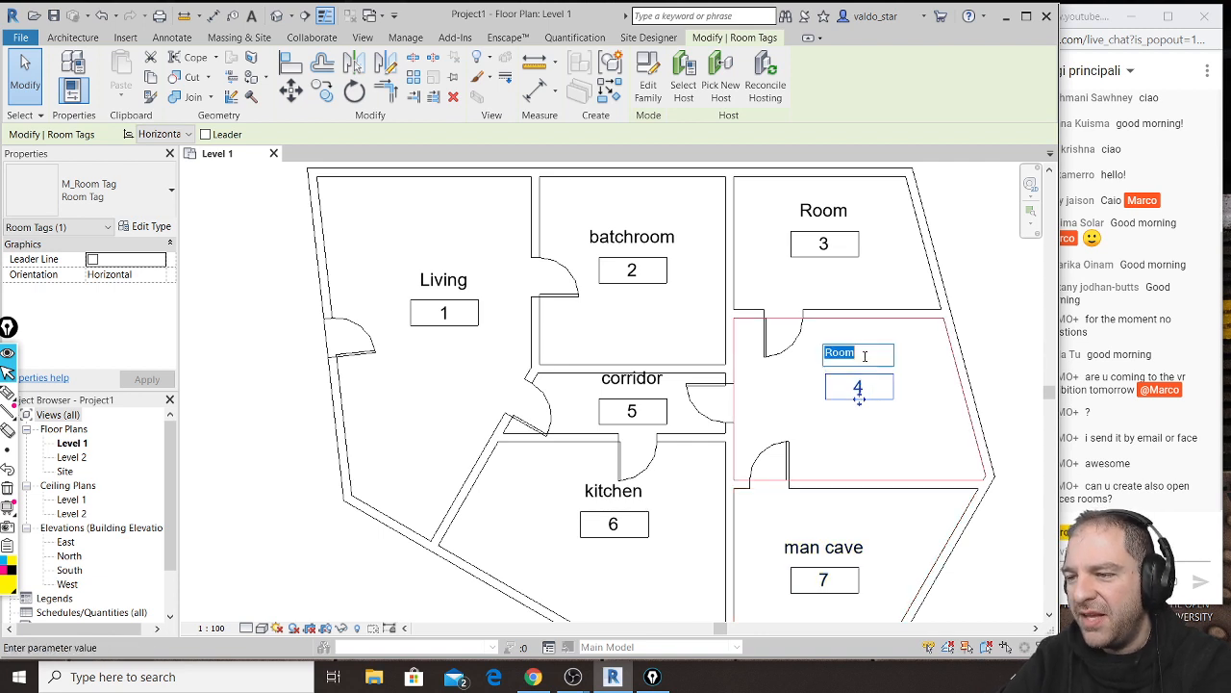
{"action": "type", "text": "whatever"}
Step: Rename room 3 in the northeast corner as "bedroom" in its room tag
{"action": "left_click", "coordinate": [805, 220]}
{"action": "left_click", "coordinate": [815, 220]}
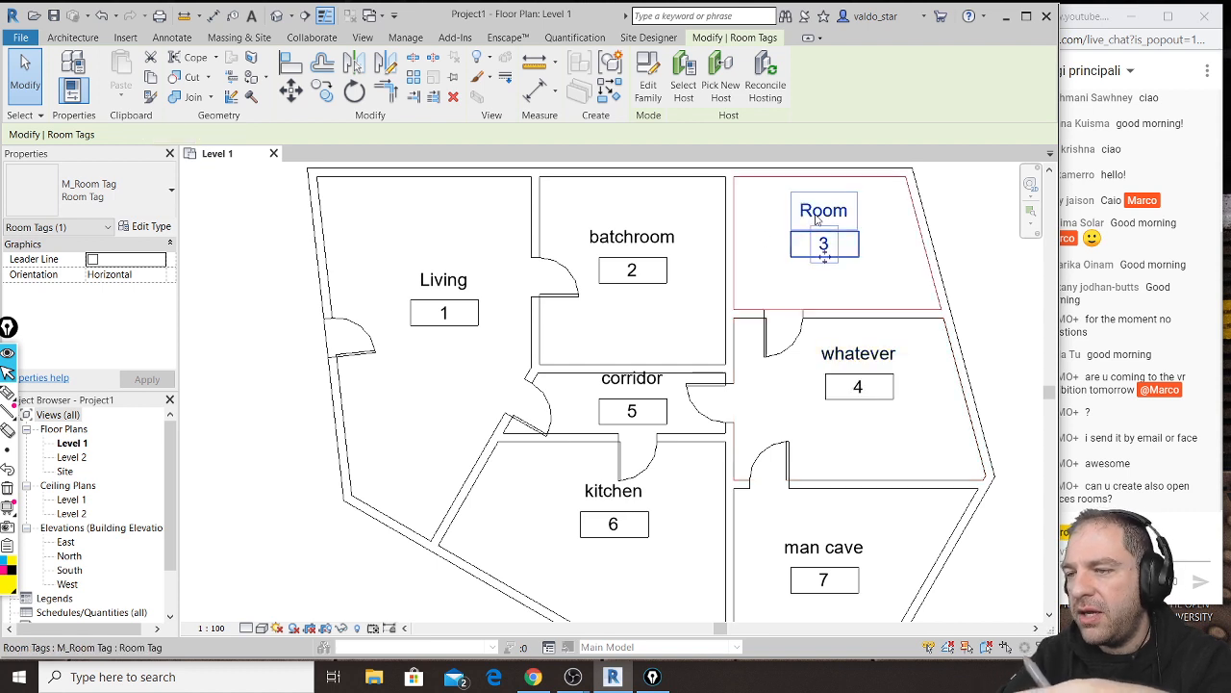
{"action": "left_click", "coordinate": [822, 212]}
{"action": "type", "text": "bedr"}
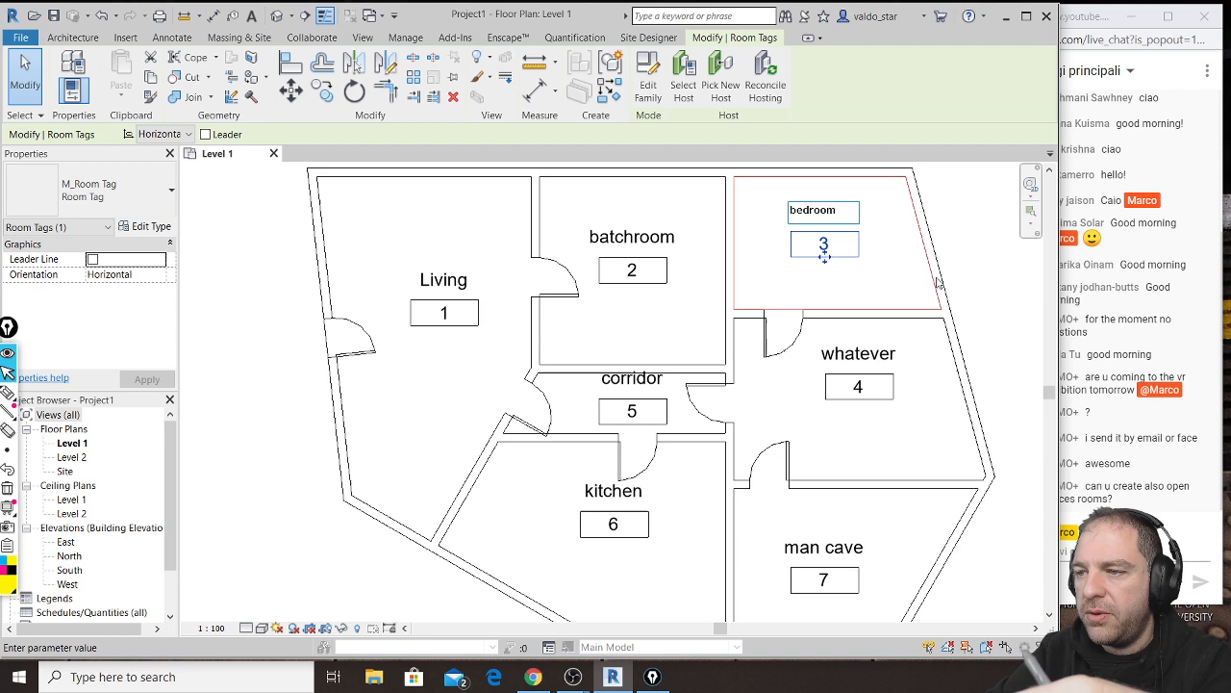
{"action": "key", "text": "Return"}
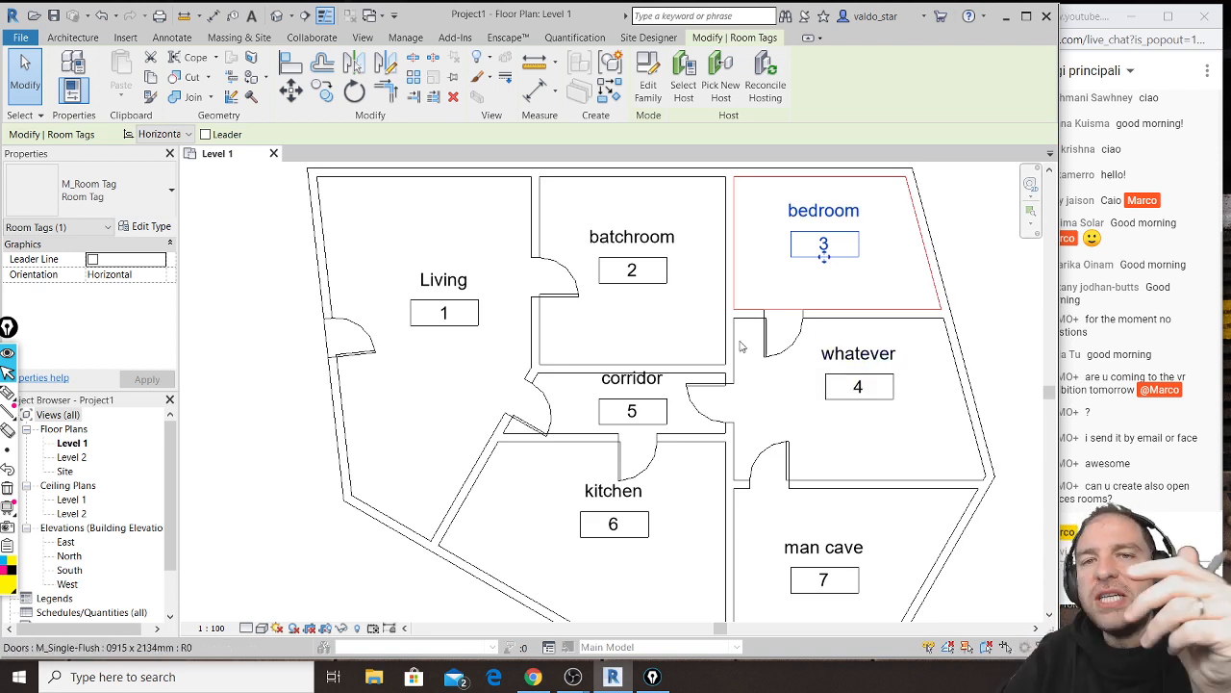
Step: Turn off Show Room Number in the type properties of the Living room's tag
{"action": "left_click", "coordinate": [444, 314]}
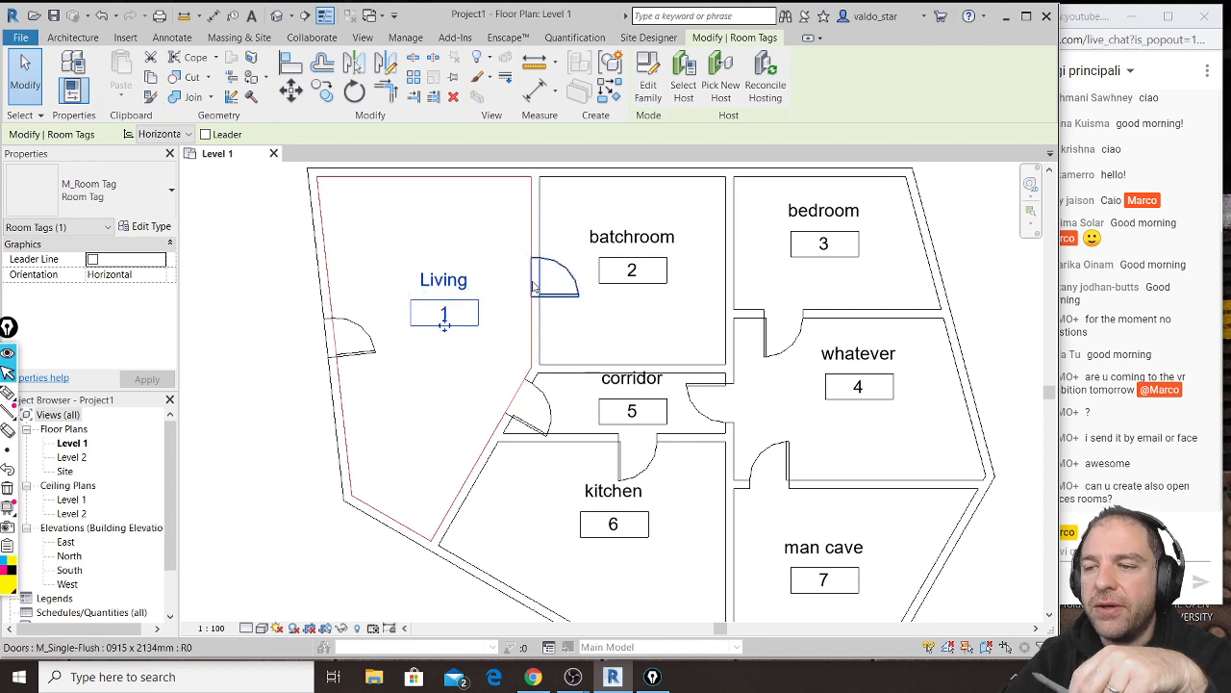
{"action": "left_click", "coordinate": [458, 297]}
{"action": "left_click", "coordinate": [393, 335]}
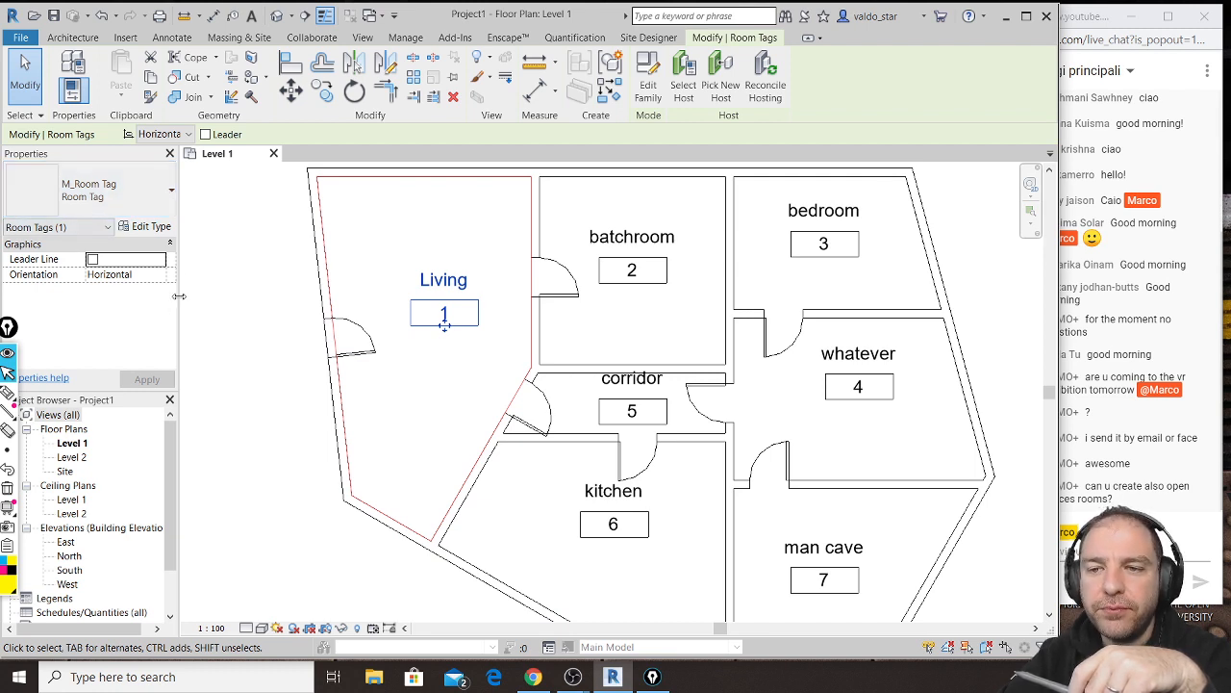
{"action": "left_click", "coordinate": [156, 228]}
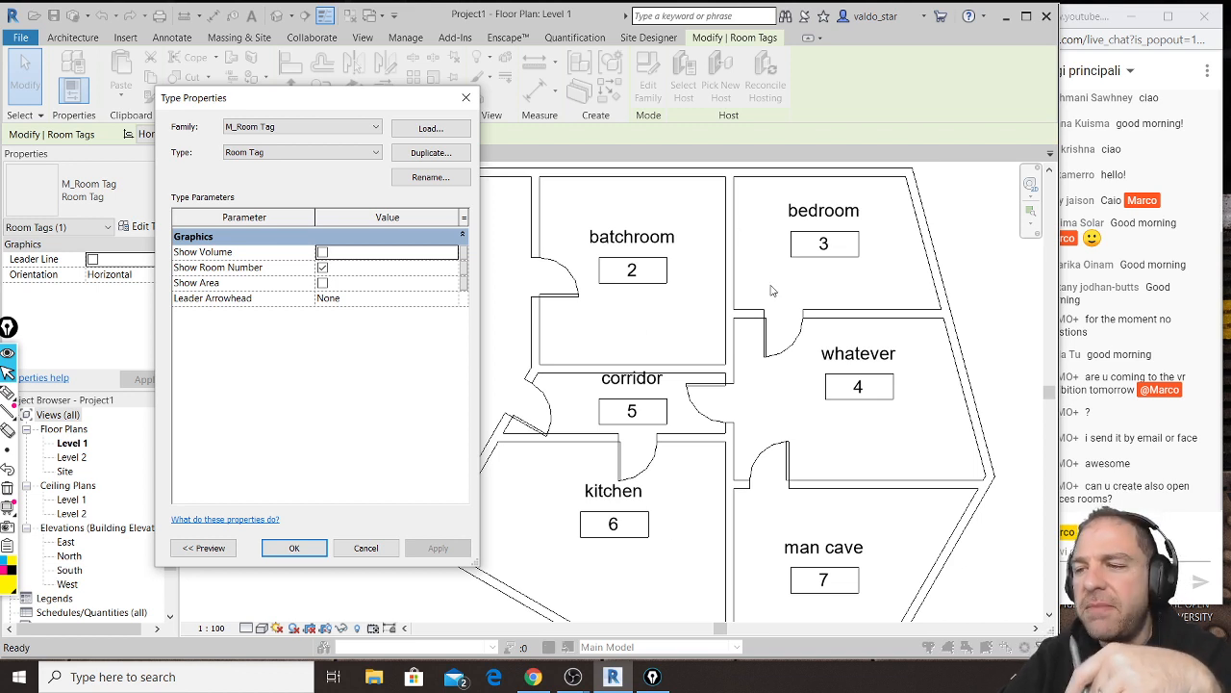
{"action": "left_click", "coordinate": [323, 268]}
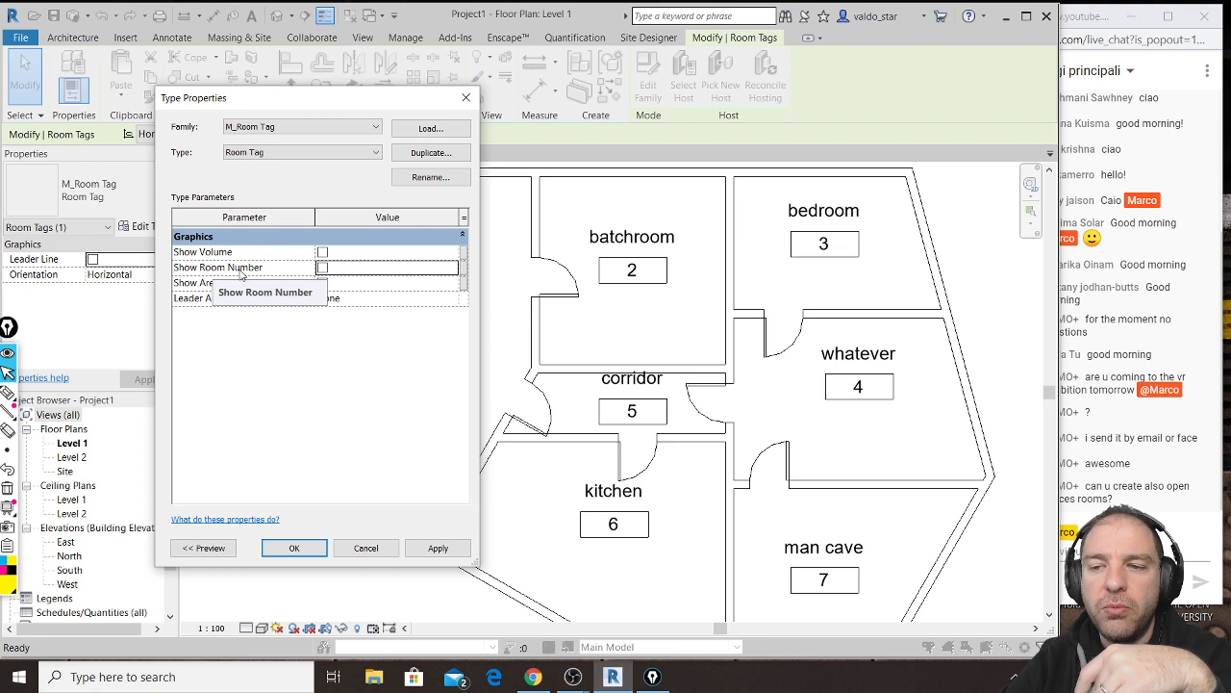
{"action": "left_click", "coordinate": [460, 550]}
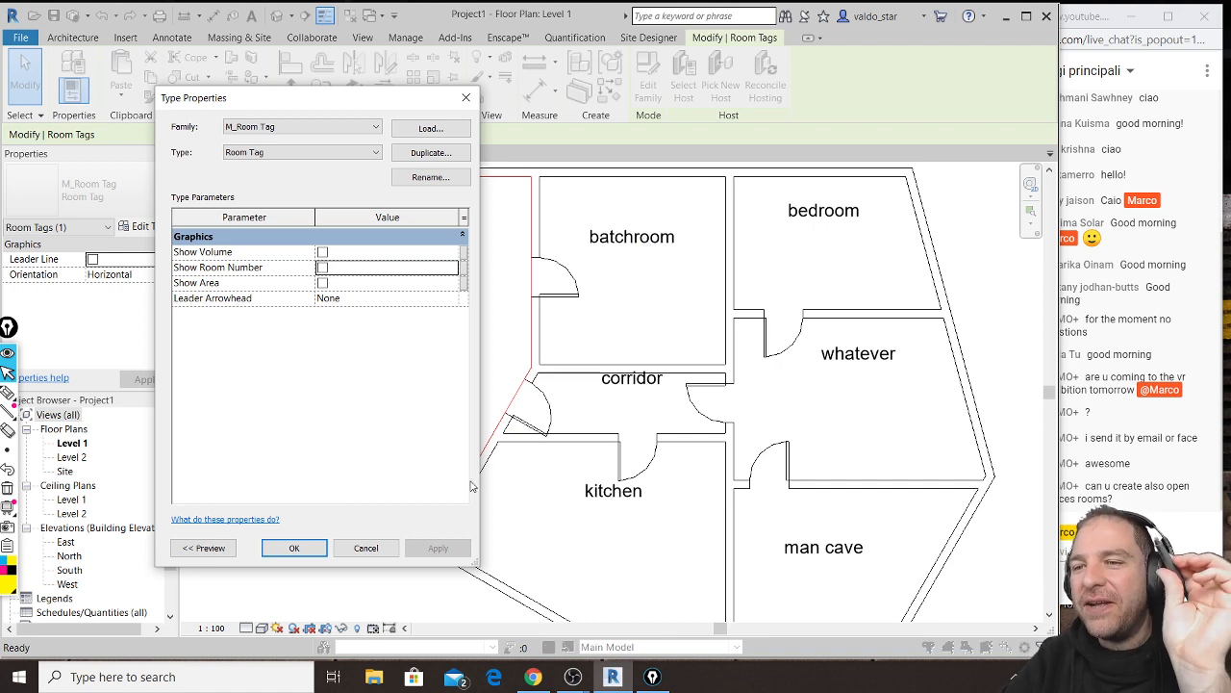
Step: Turn on Show Area in the room tag's type properties and accept the changes
{"action": "left_click_drag", "start_coordinate": [270, 108], "coordinate": [319, 120]}
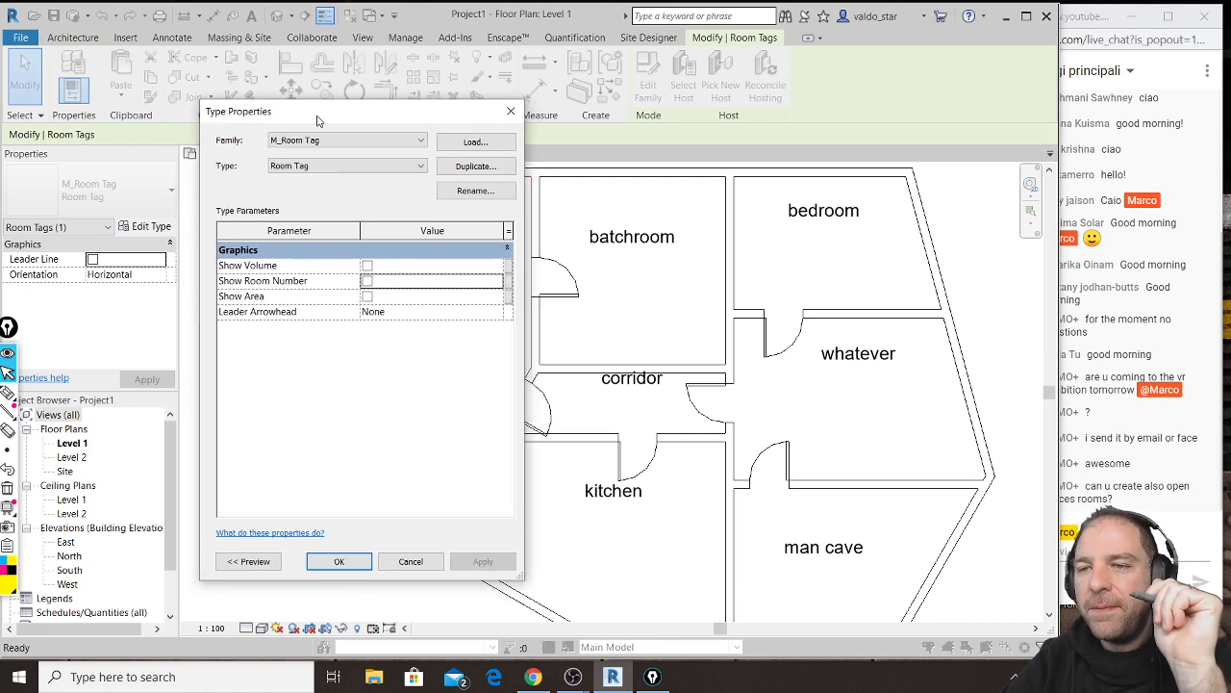
{"action": "left_click", "coordinate": [367, 298]}
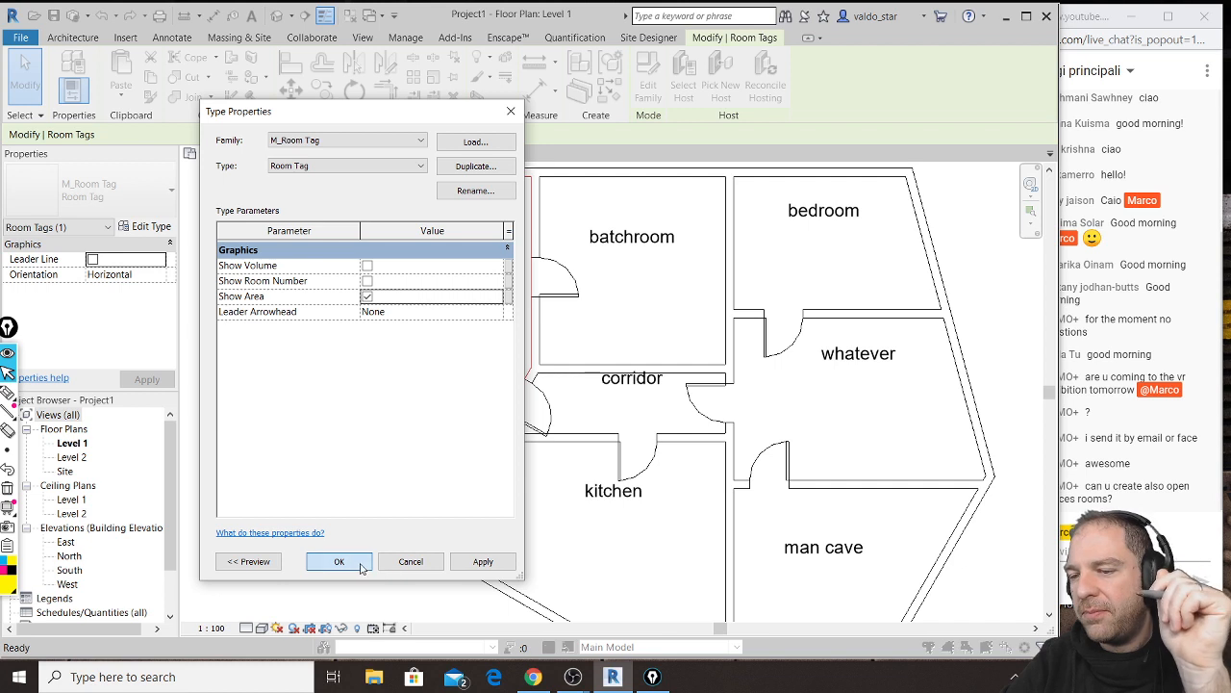
{"action": "left_click", "coordinate": [338, 562]}
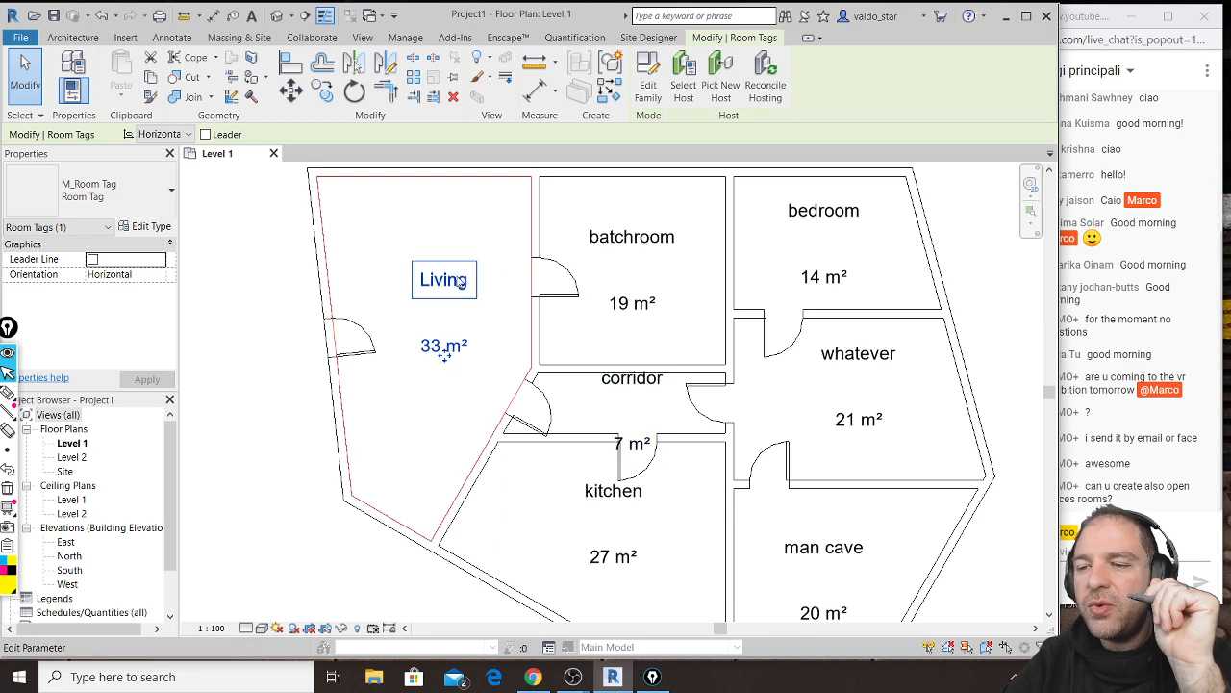
Step: Move the corridor's room tag slightly upward
{"action": "middle_click_drag", "start_coordinate": [772, 353], "coordinate": [671, 278]}
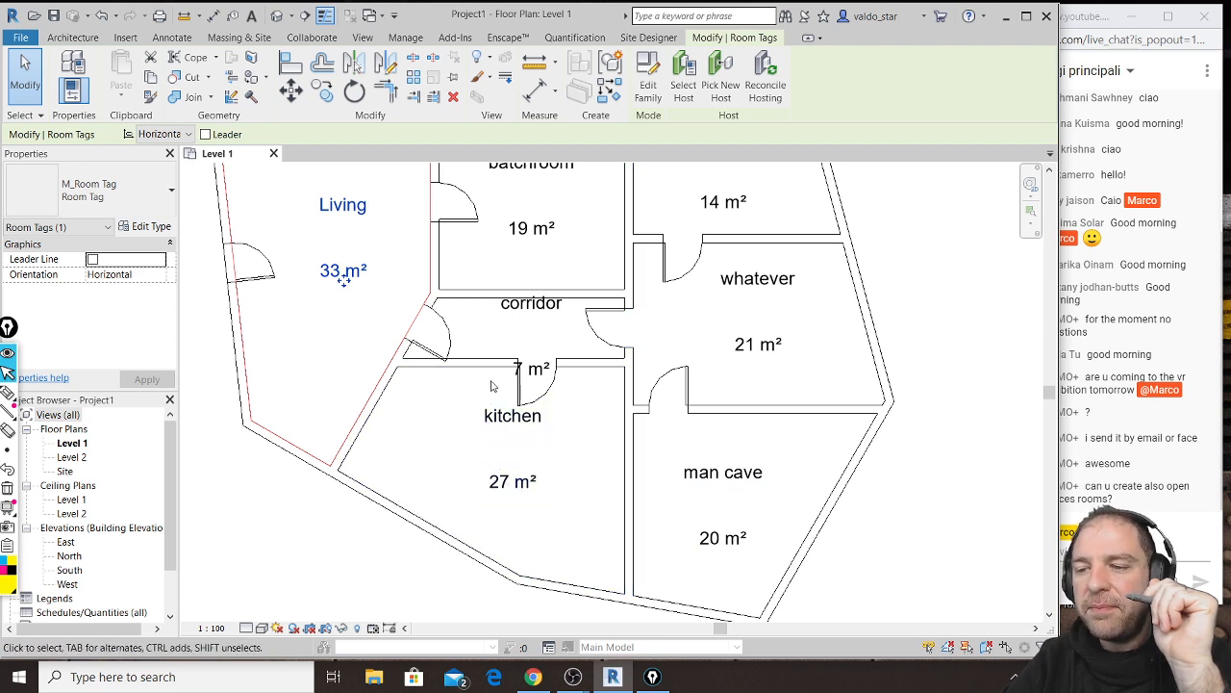
{"action": "left_click", "coordinate": [765, 346]}
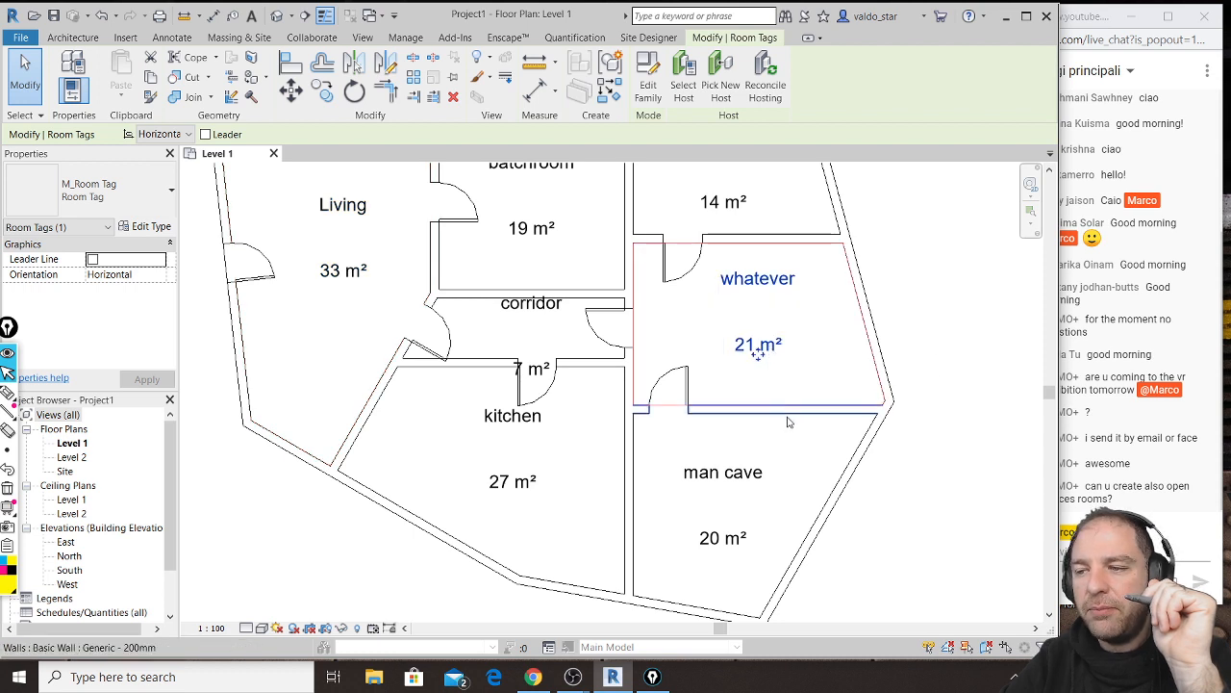
{"action": "mouse_move", "coordinate": [763, 352]}
{"action": "left_mouse_down"}
{"action": "mouse_move", "coordinate": [760, 327]}
{"action": "mouse_move", "coordinate": [763, 353]}
{"action": "left_mouse_up"}
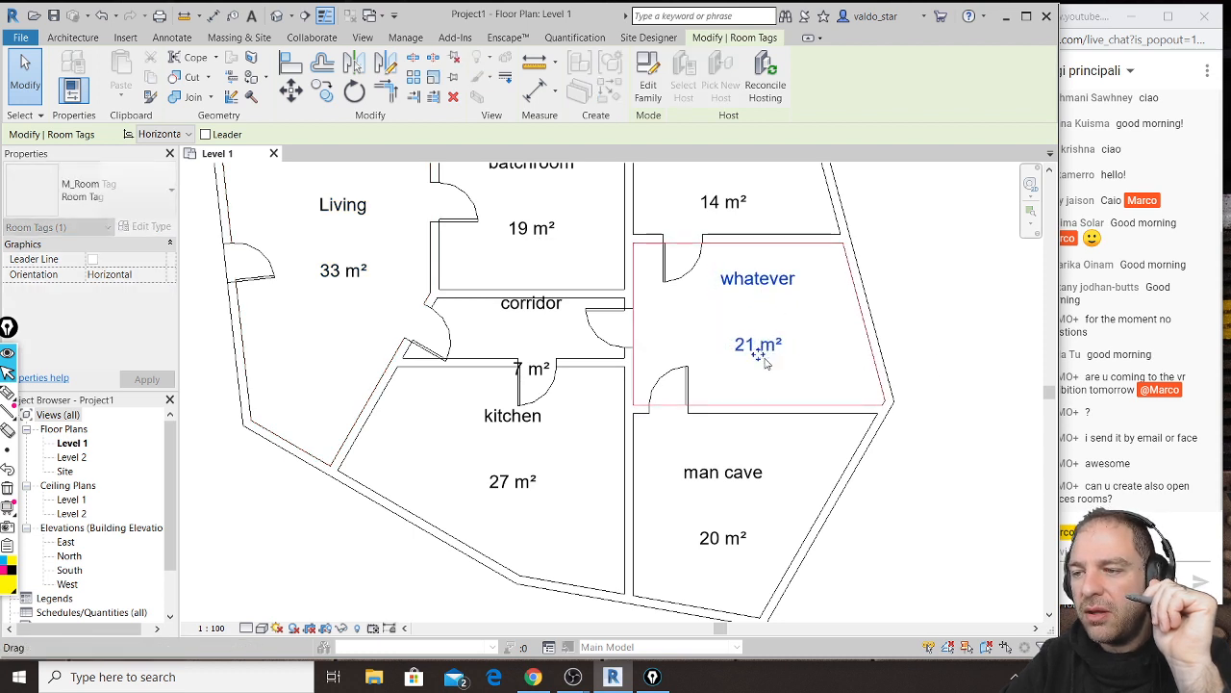
{"action": "left_click", "coordinate": [526, 371]}
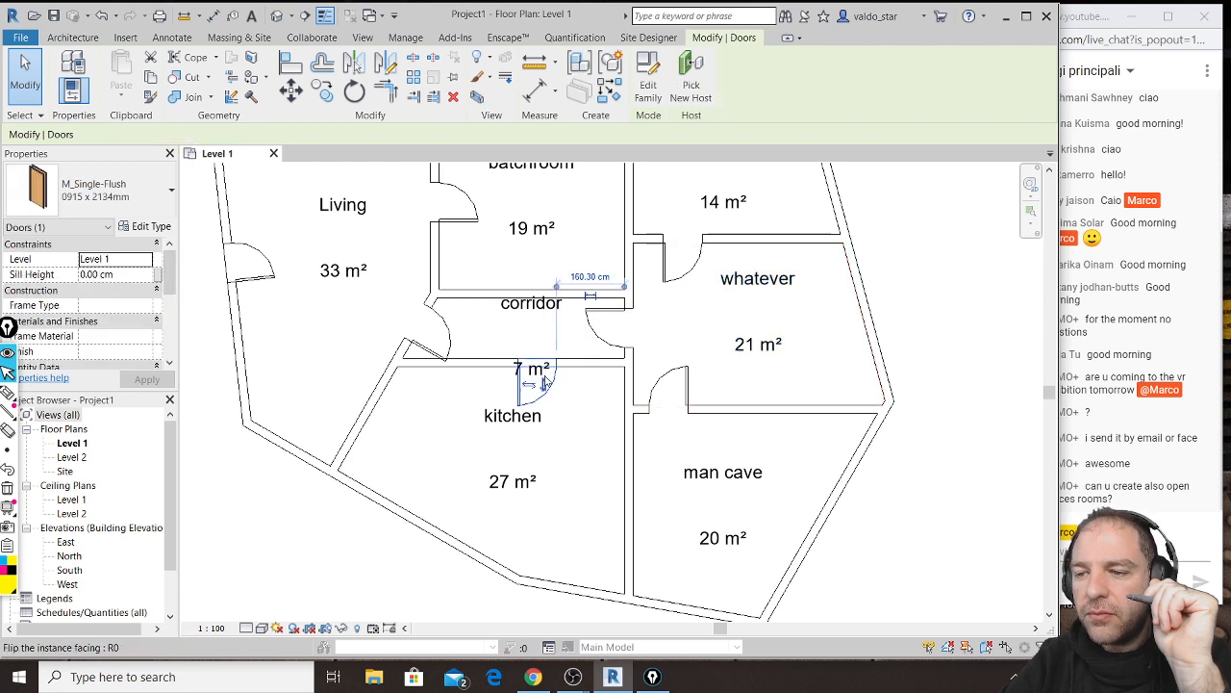
{"action": "left_click", "coordinate": [542, 315]}
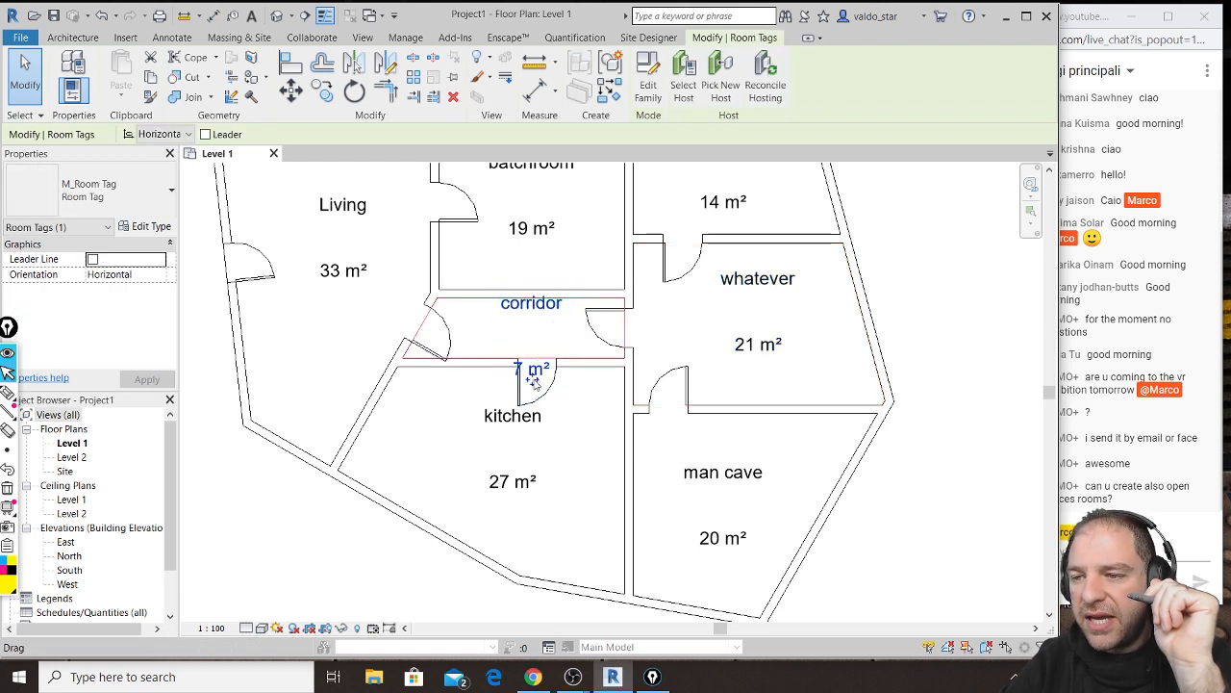
{"action": "left_click_drag", "start_coordinate": [534, 380], "coordinate": [532, 368]}
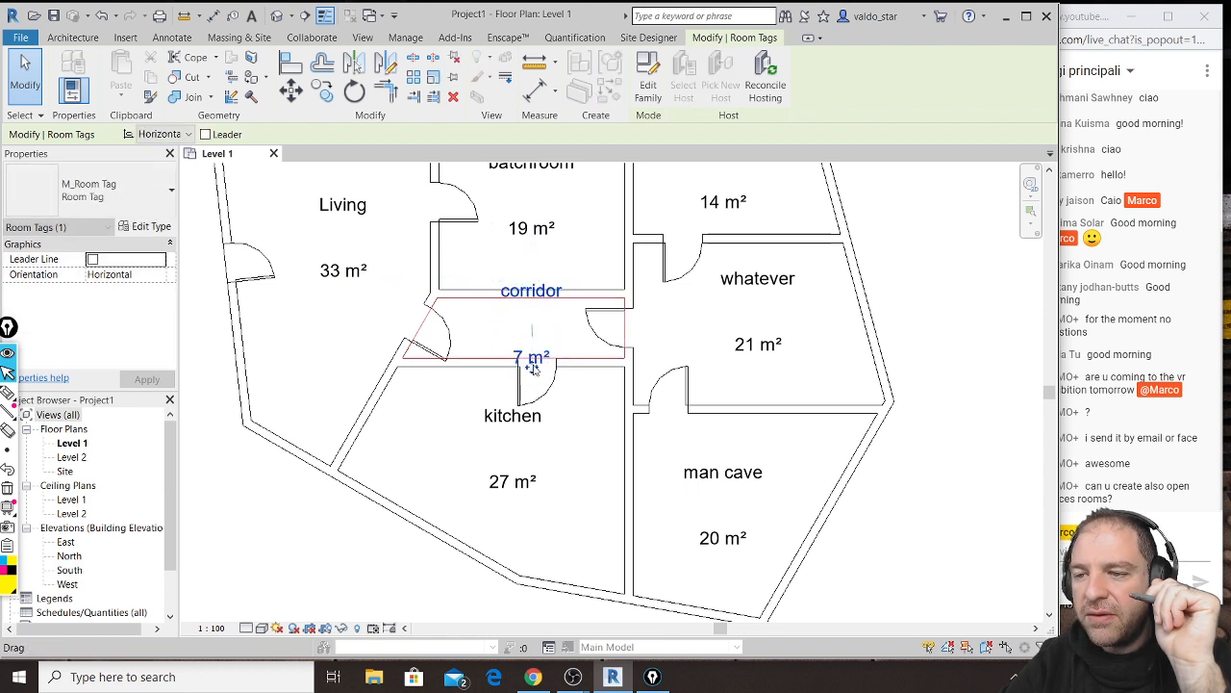
{"action": "left_click", "coordinate": [584, 421]}
Step: Correct the name "batchroom" to "bathroom" in its room tag
{"action": "middle_click_drag", "start_coordinate": [553, 183], "coordinate": [557, 257]}
{"action": "scroll", "coordinate": [556, 257], "scroll_direction": "up", "scroll_amount": 1}
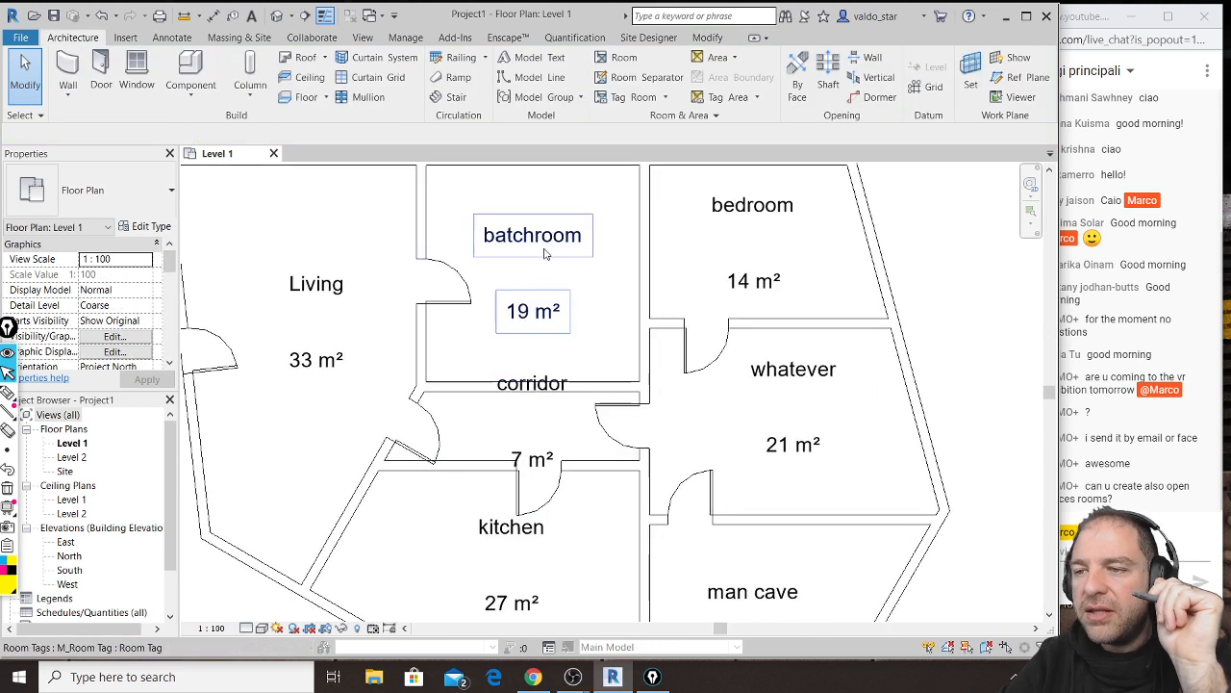
{"action": "left_click", "coordinate": [532, 239]}
{"action": "left_click", "coordinate": [529, 237]}
{"action": "type", "text": "bathroom"}
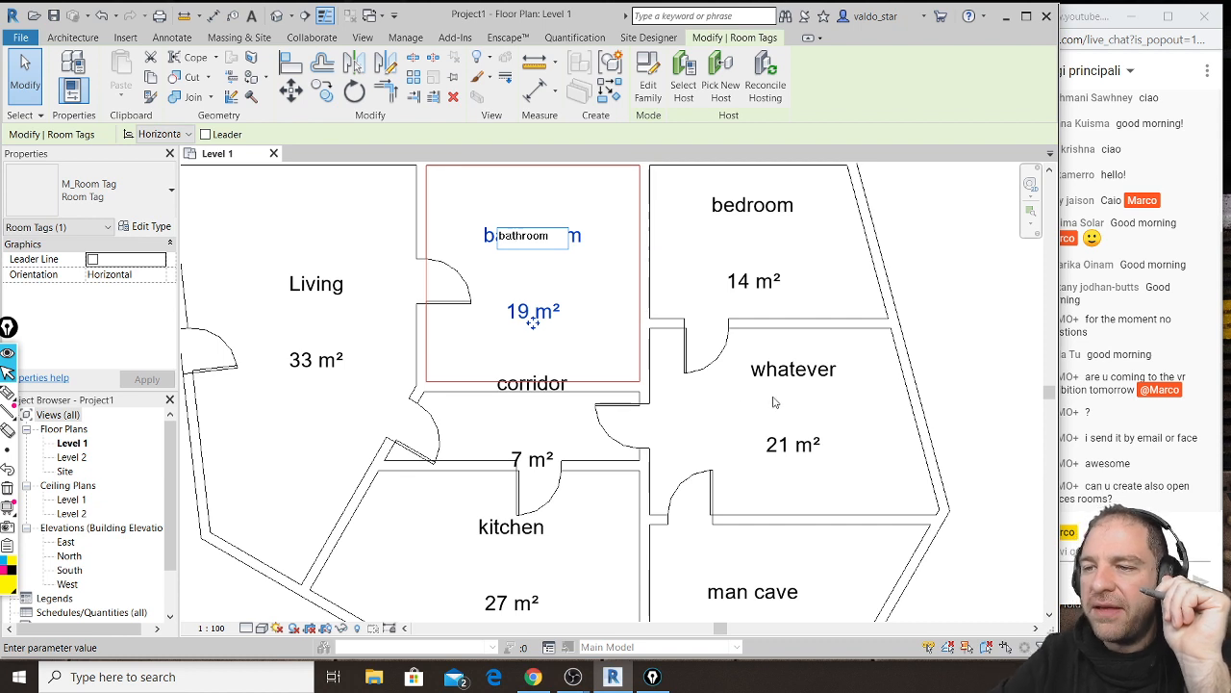
{"action": "key", "text": "Return"}
{"action": "scroll", "coordinate": [981, 387], "scroll_direction": "down", "scroll_amount": 1}
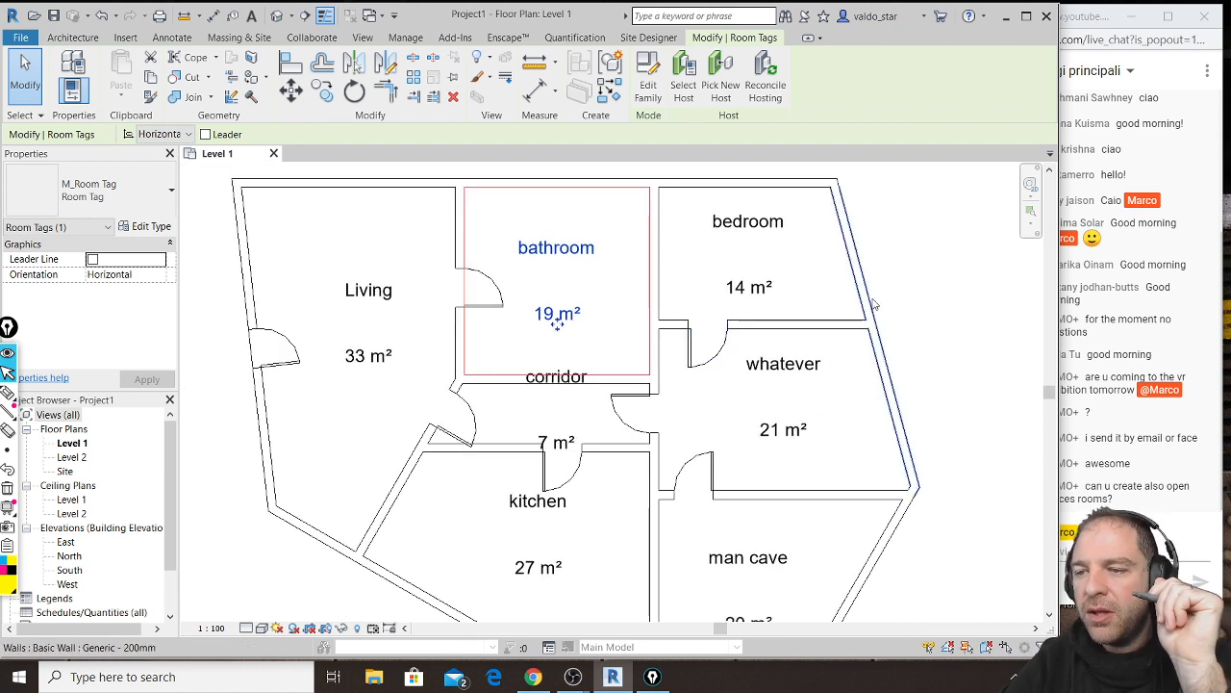
{"action": "left_click", "coordinate": [897, 281]}
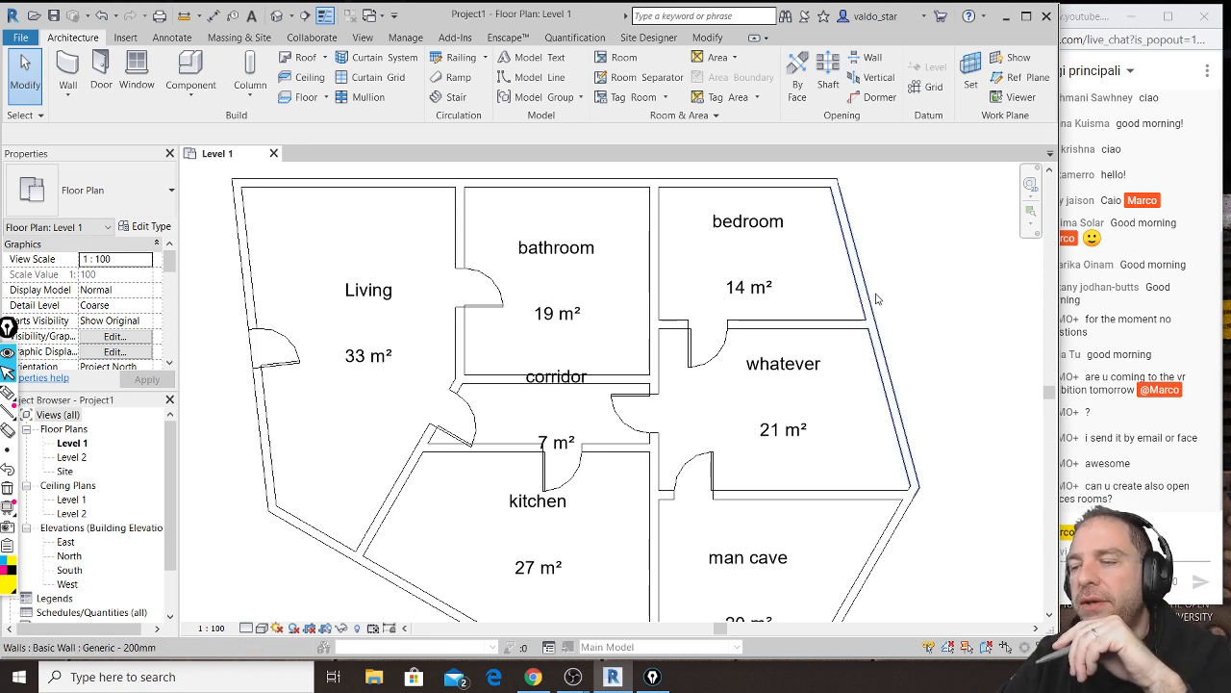
Step: Move the wall between corridor and kitchen south, in line with the wall between the whatever and man cave rooms
{"action": "middle_click_drag", "start_coordinate": [852, 459], "coordinate": [833, 360]}
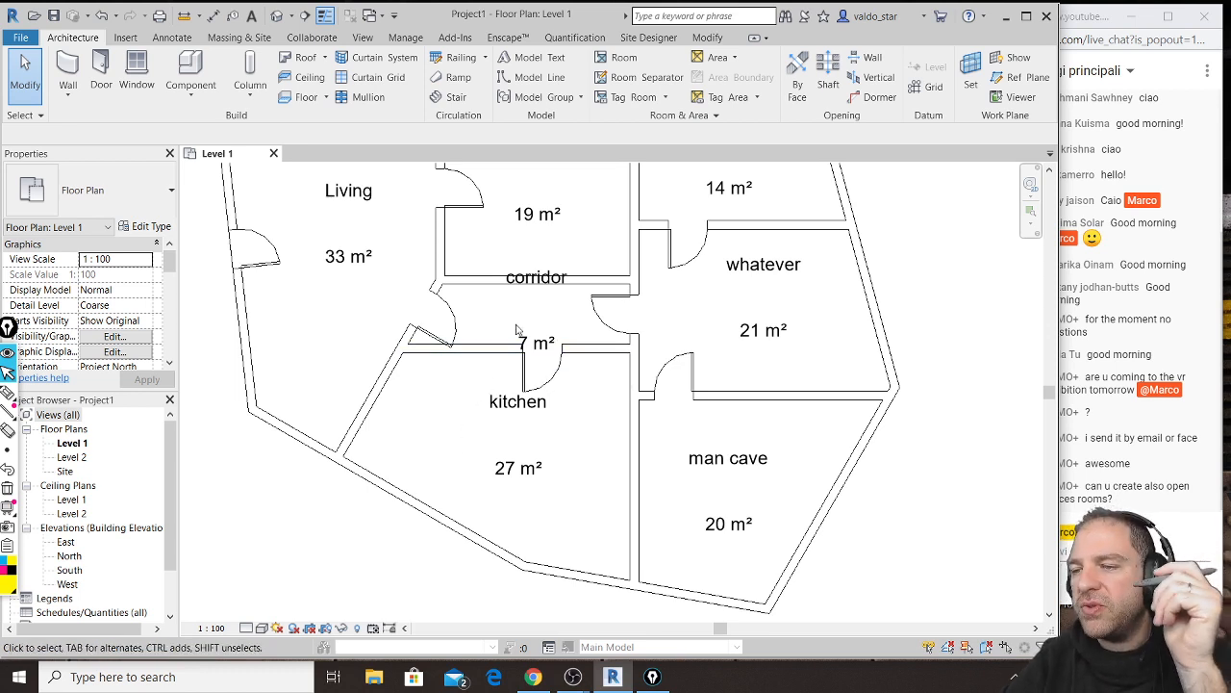
{"action": "middle_click_drag", "start_coordinate": [514, 345], "coordinate": [532, 387]}
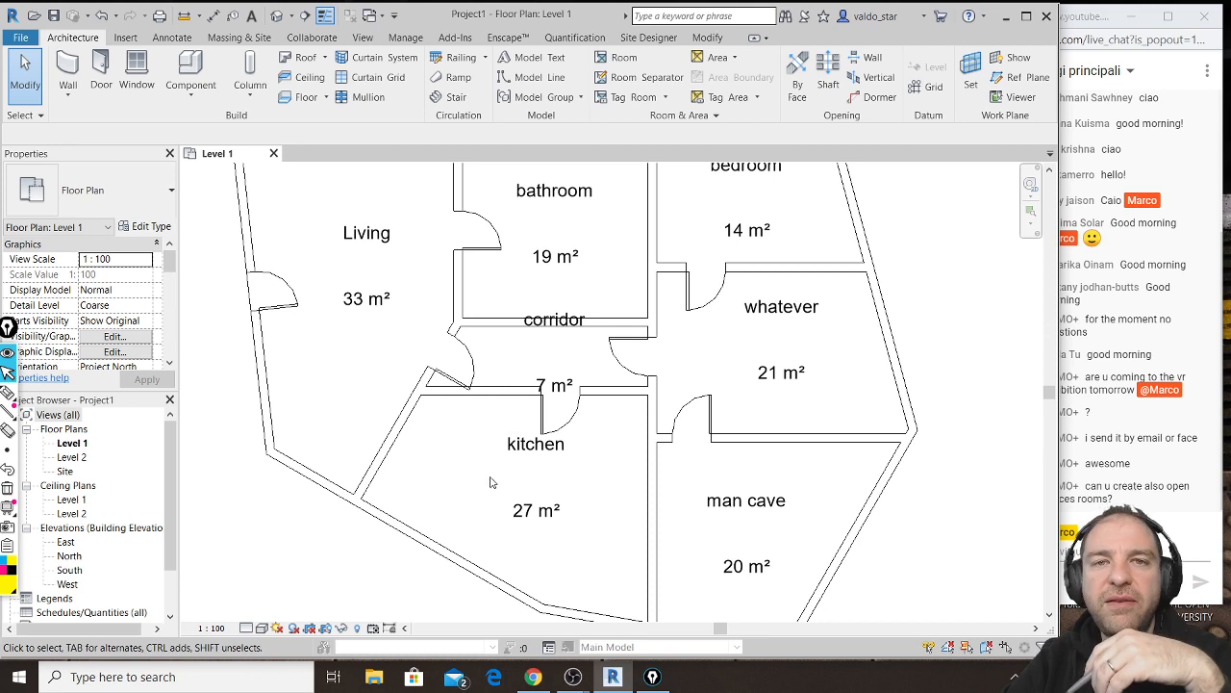
{"action": "middle_click_drag", "start_coordinate": [491, 490], "coordinate": [516, 413]}
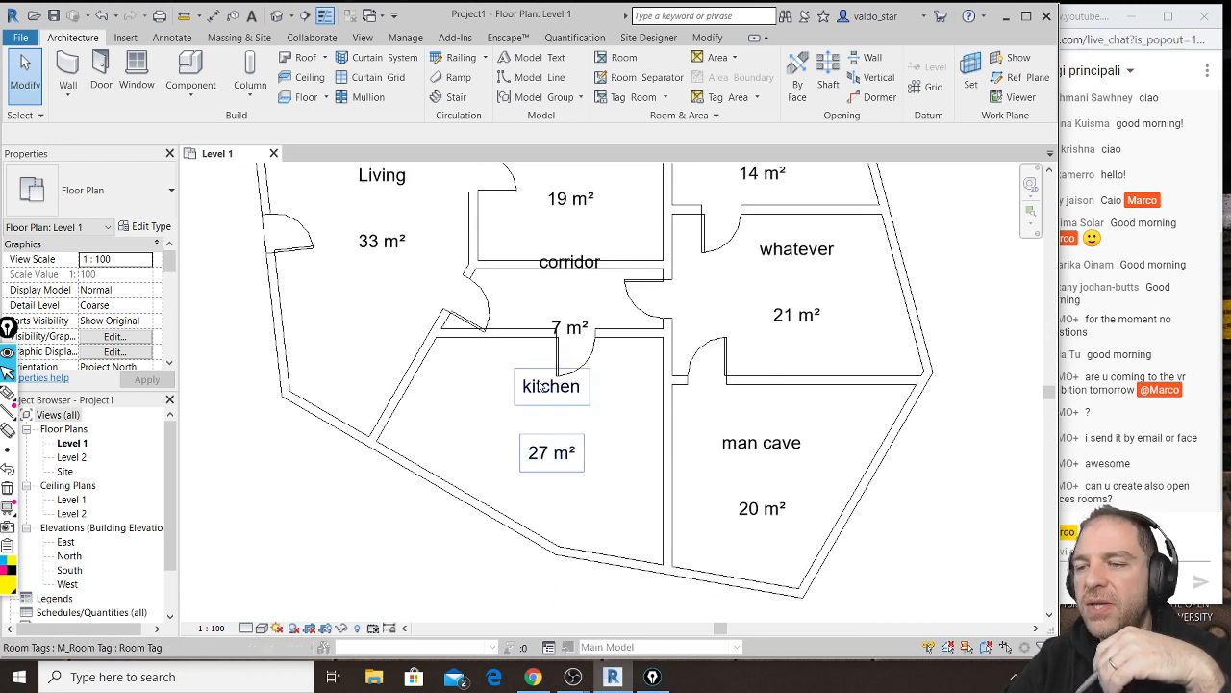
{"action": "left_click", "coordinate": [528, 337]}
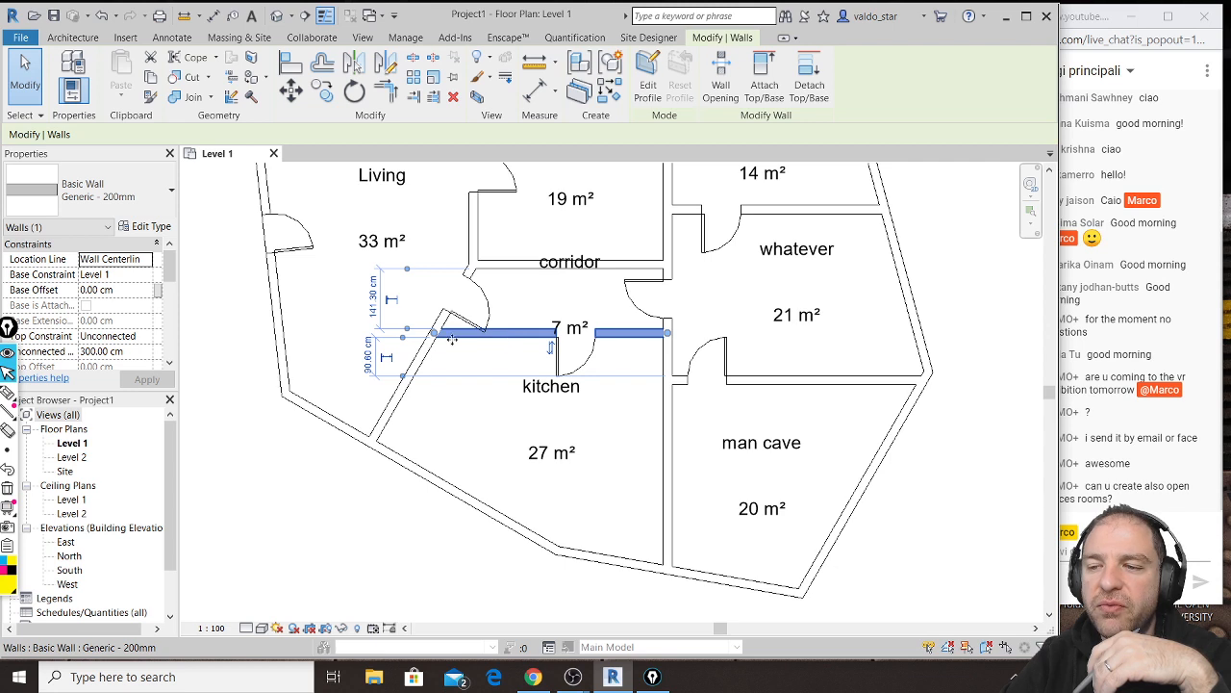
{"action": "left_click_drag", "start_coordinate": [488, 336], "coordinate": [492, 384]}
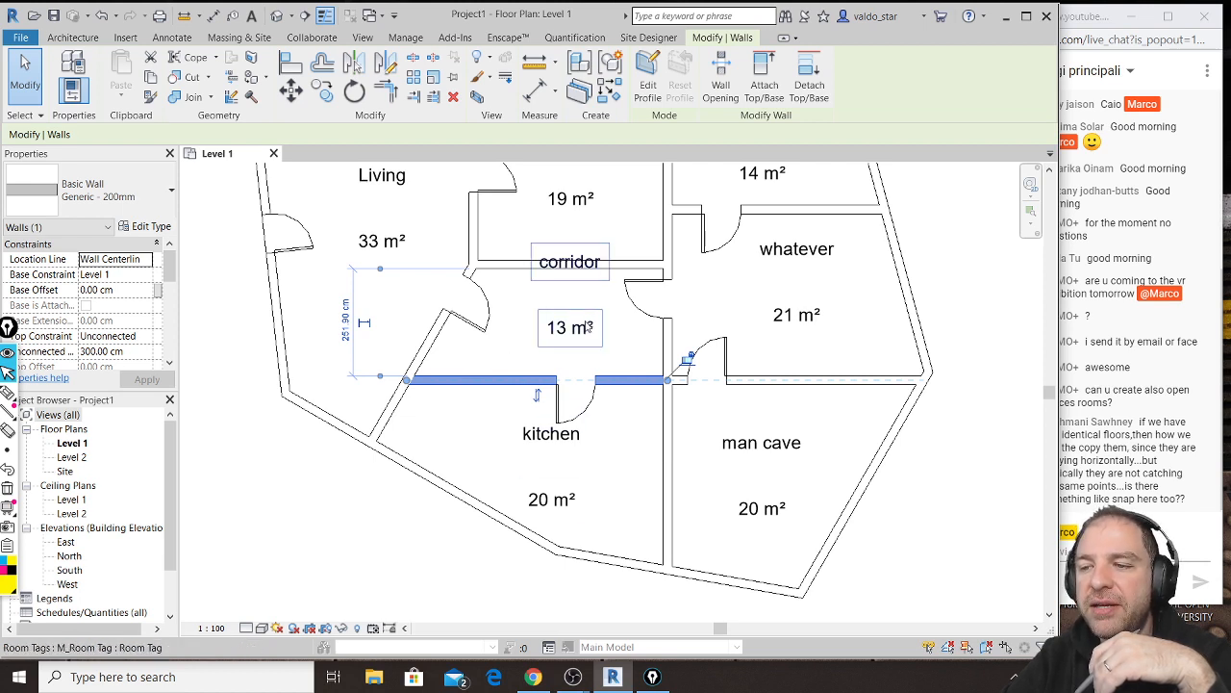
Step: Move the corridor and whatever room tags down, level with each other, toward the middle of their rooms
{"action": "left_click", "coordinate": [588, 327]}
{"action": "left_click_drag", "start_coordinate": [571, 341], "coordinate": [567, 362]}
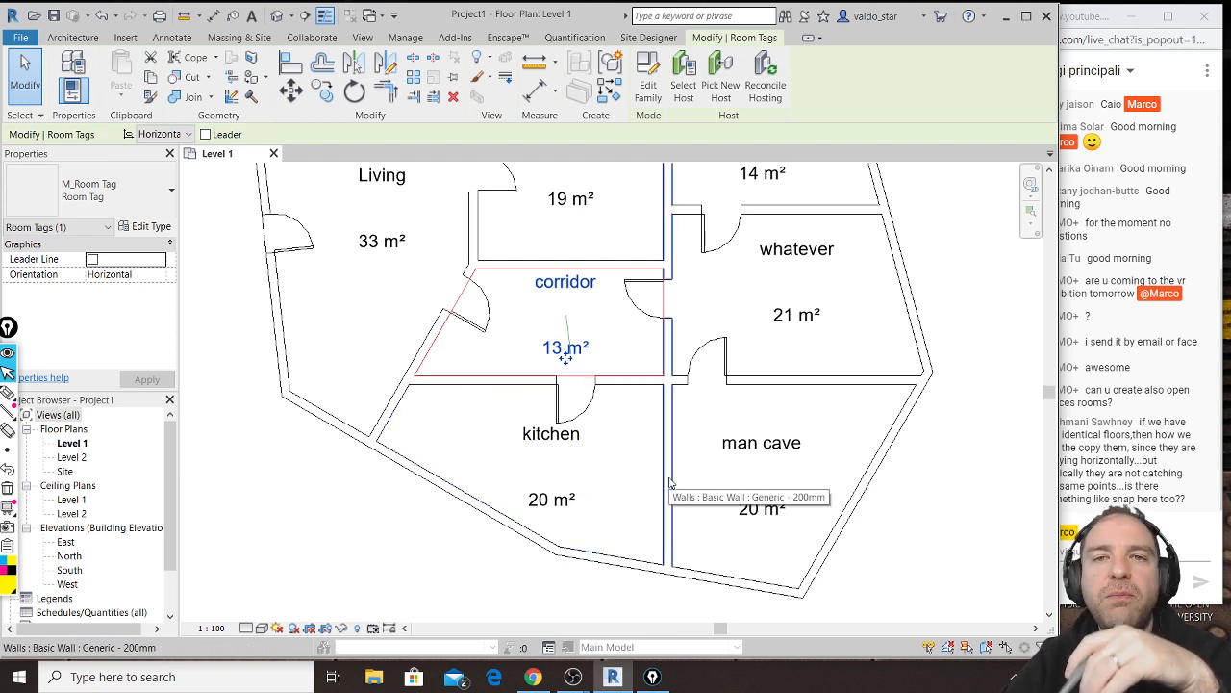
{"action": "left_click", "coordinate": [823, 257]}
{"action": "left_click_drag", "start_coordinate": [822, 257], "coordinate": [825, 290]}
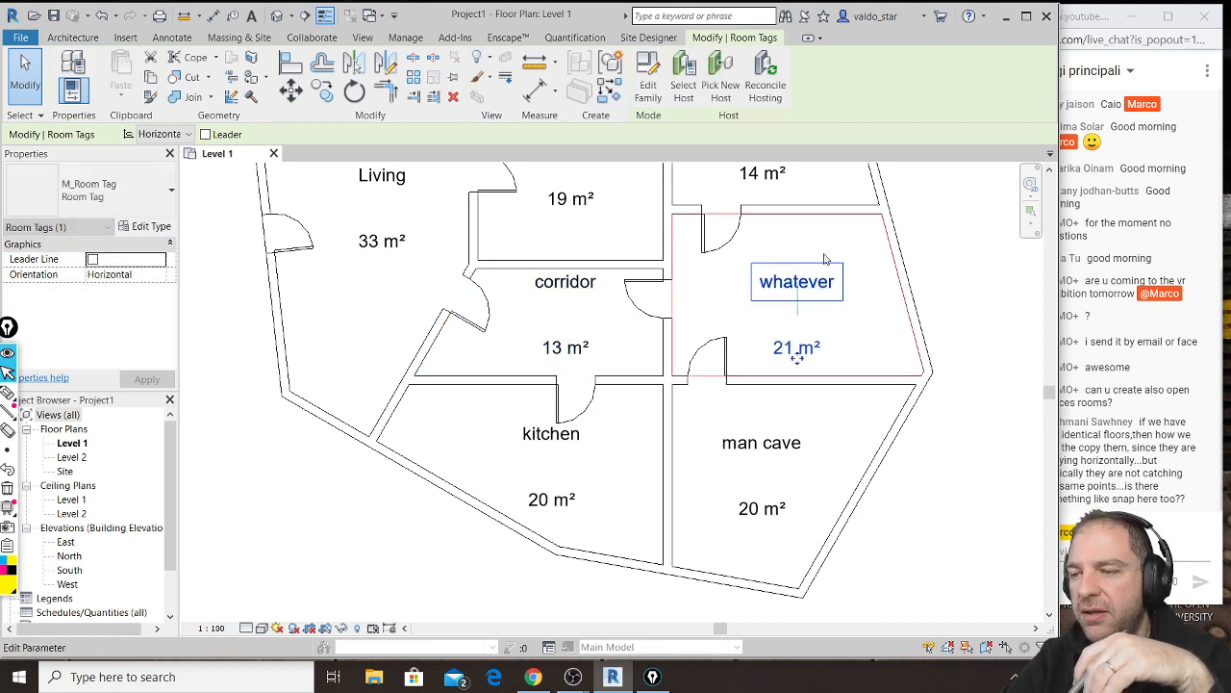
Step: Move the wall between bedroom and whatever south, in line with the wall between bathroom and corridor
{"action": "left_click", "coordinate": [819, 211]}
{"action": "left_click_drag", "start_coordinate": [817, 219], "coordinate": [819, 263]}
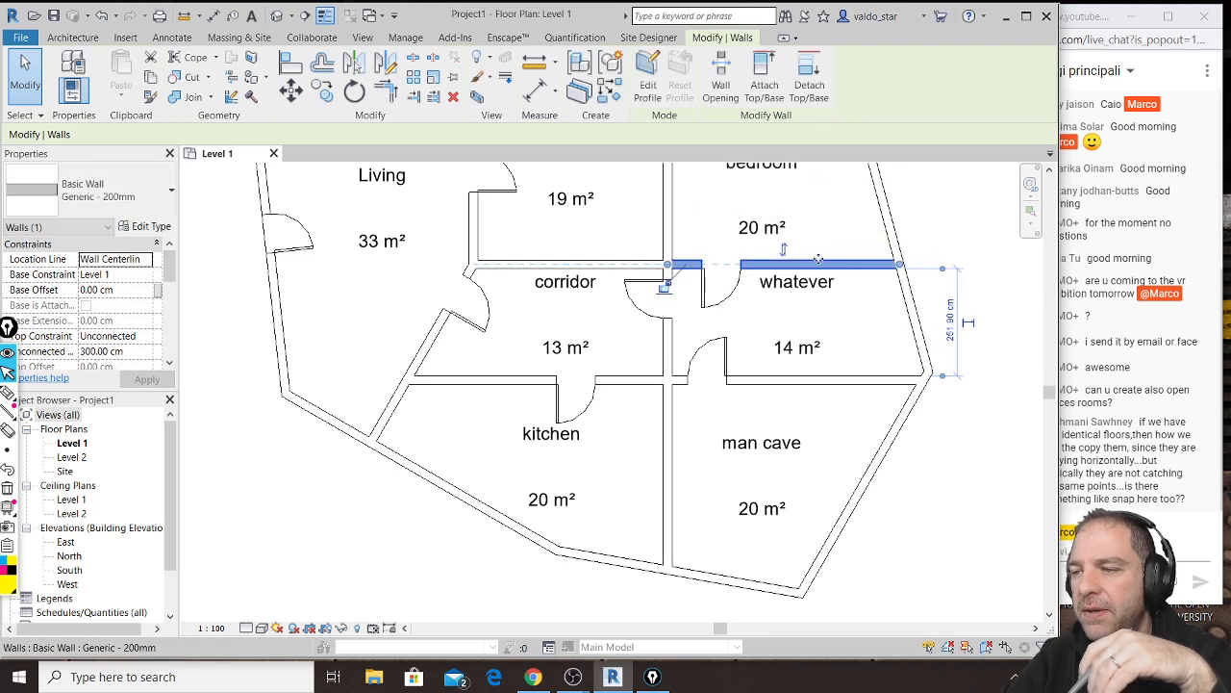
{"action": "left_click", "coordinate": [938, 478]}
{"action": "middle_click_drag", "start_coordinate": [871, 302], "coordinate": [699, 418]}
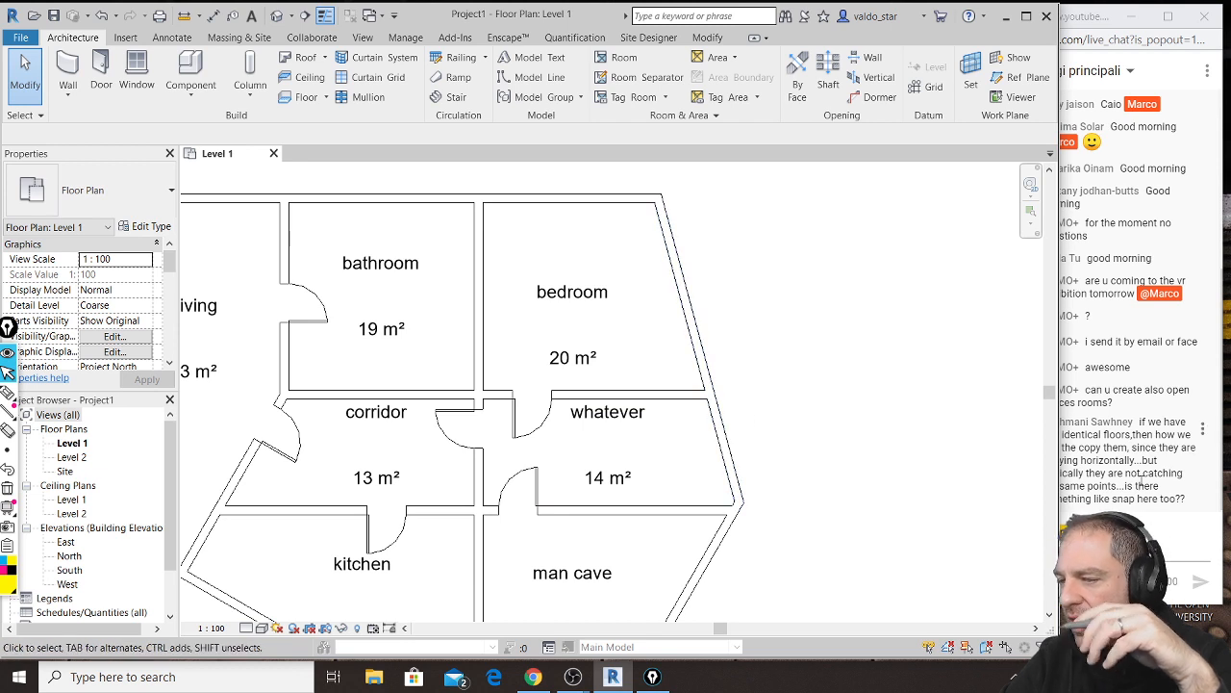
Step: Switch to the YouTube live chat and read the questions about open-space rooms and copying identical floors
{"action": "left_click", "coordinate": [1145, 389]}
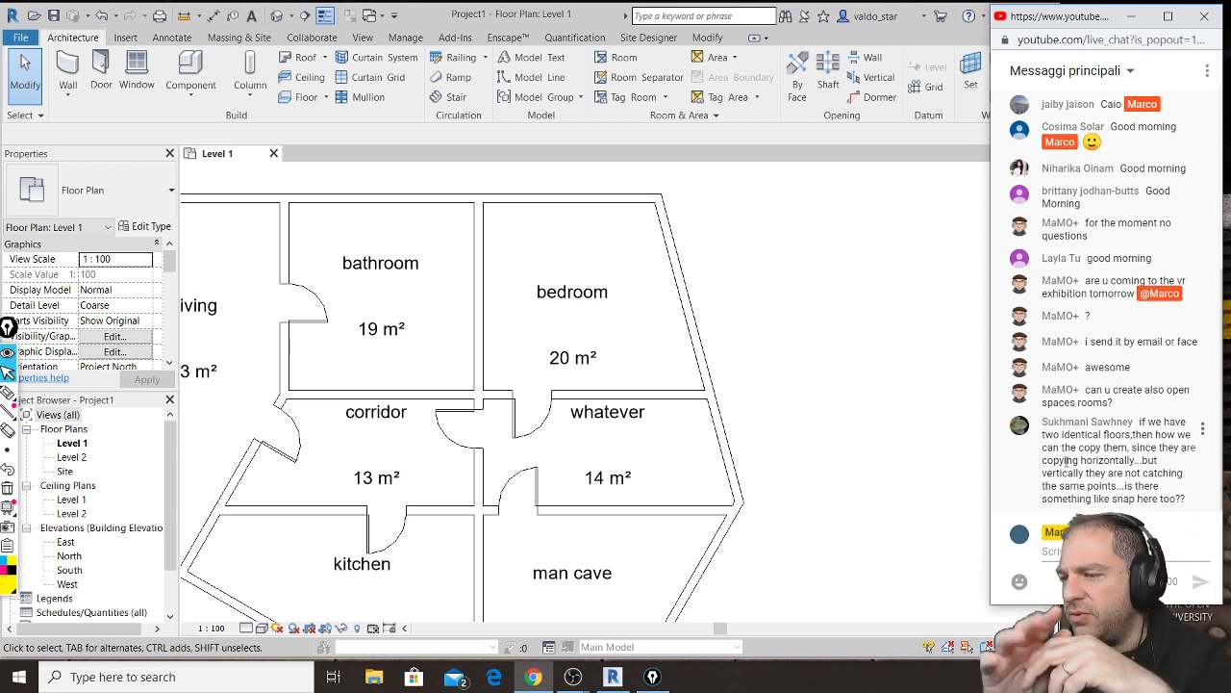
{"action": "left_click_drag", "start_coordinate": [1189, 504], "coordinate": [1070, 398]}
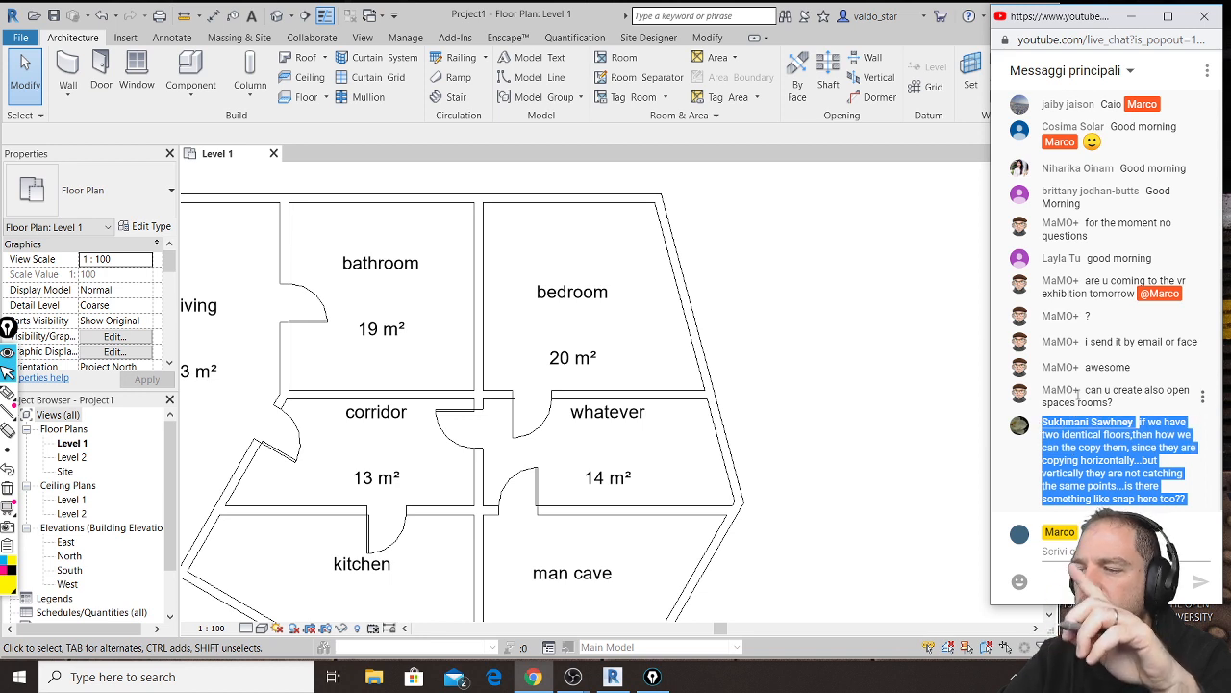
{"action": "left_click", "coordinate": [1121, 407]}
{"action": "left_click_drag", "start_coordinate": [1122, 407], "coordinate": [1098, 398]}
{"action": "left_click", "coordinate": [1131, 410]}
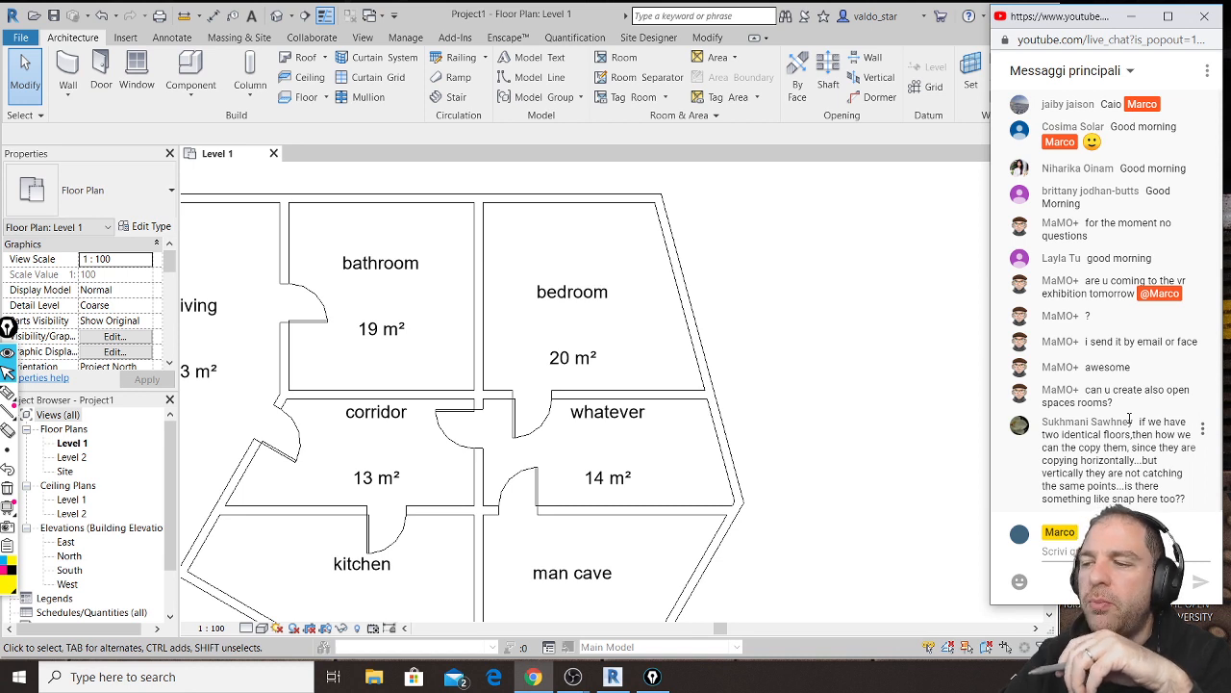
Step: Return to Revit, delete the entire Level 1 floor plan with its rooms and tags, and dismiss the warning
{"action": "left_click", "coordinate": [765, 398]}
{"action": "scroll", "coordinate": [770, 394], "scroll_direction": "down", "scroll_amount": 2}
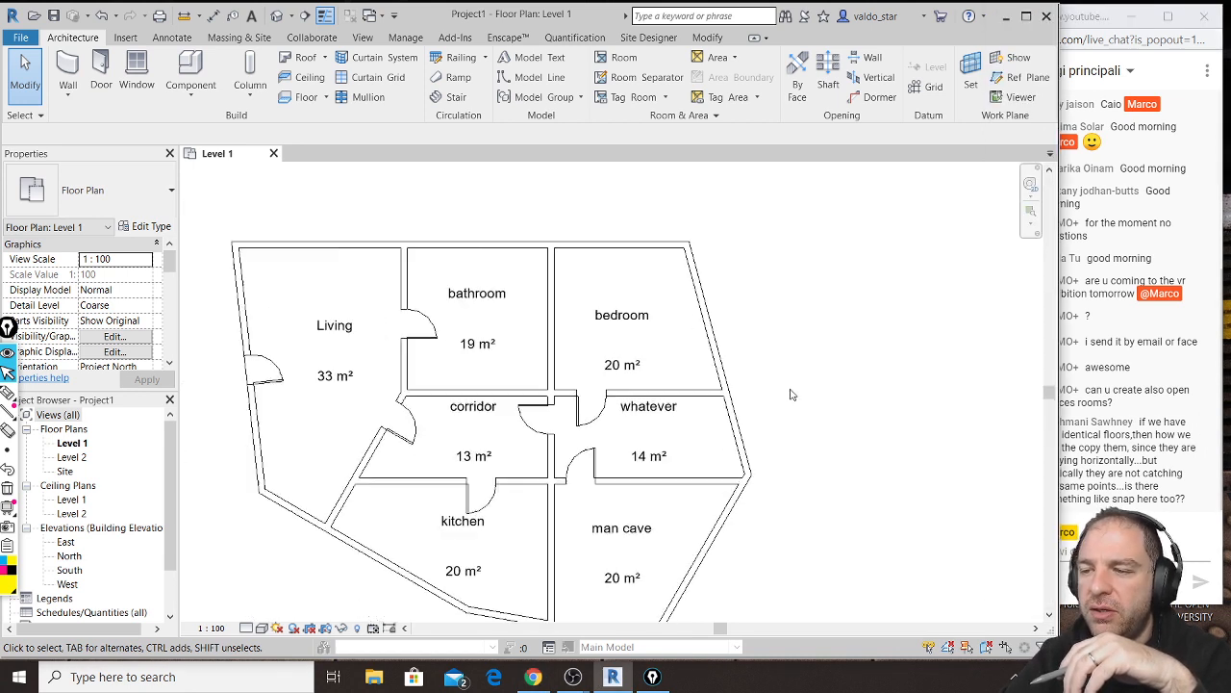
{"action": "scroll", "coordinate": [778, 268], "scroll_direction": "down", "scroll_amount": 1}
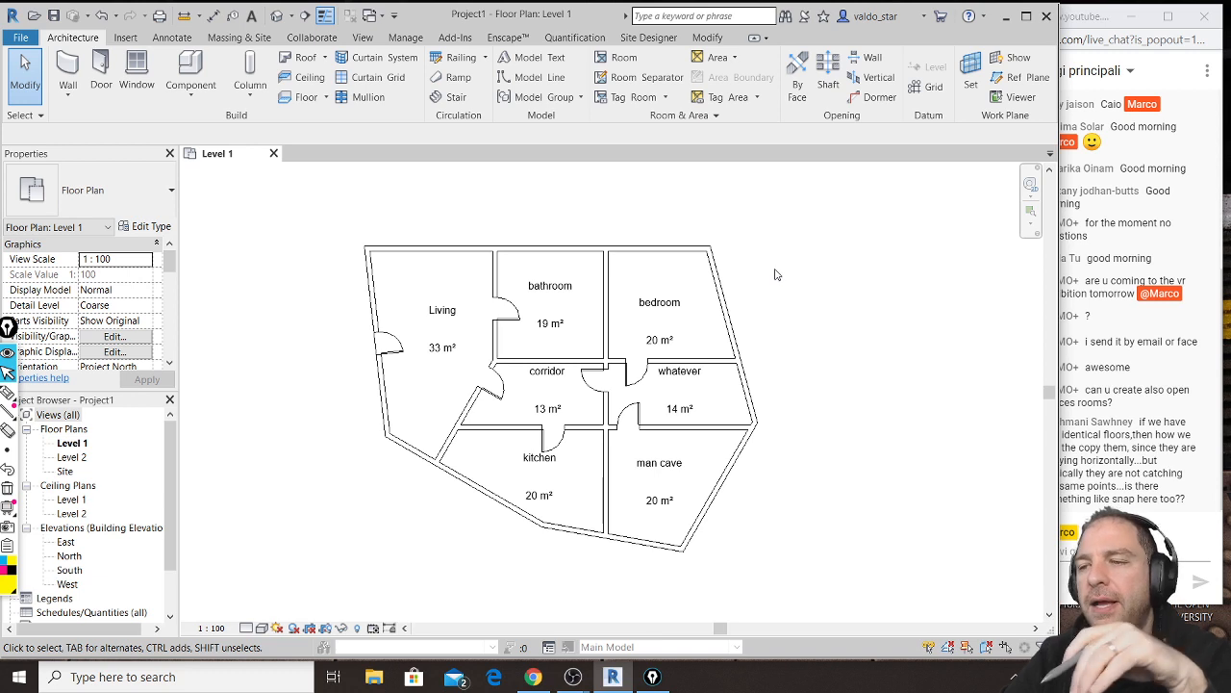
{"action": "left_click_drag", "start_coordinate": [829, 212], "coordinate": [274, 601]}
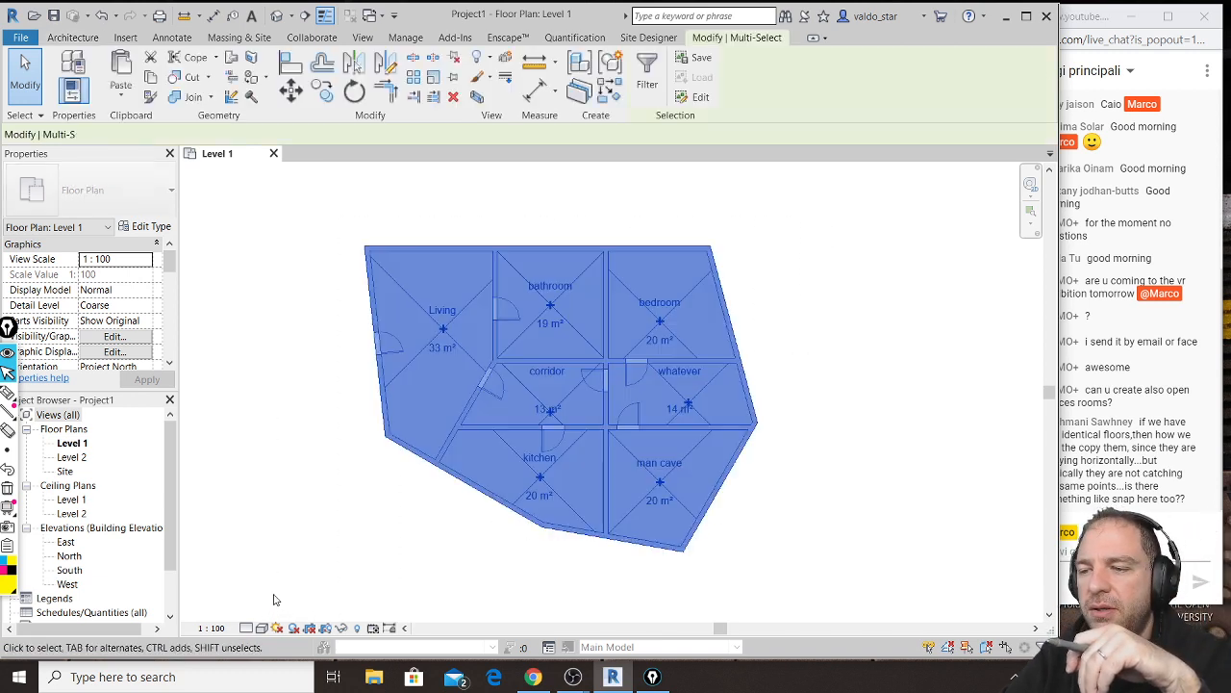
{"action": "key", "text": "Delete"}
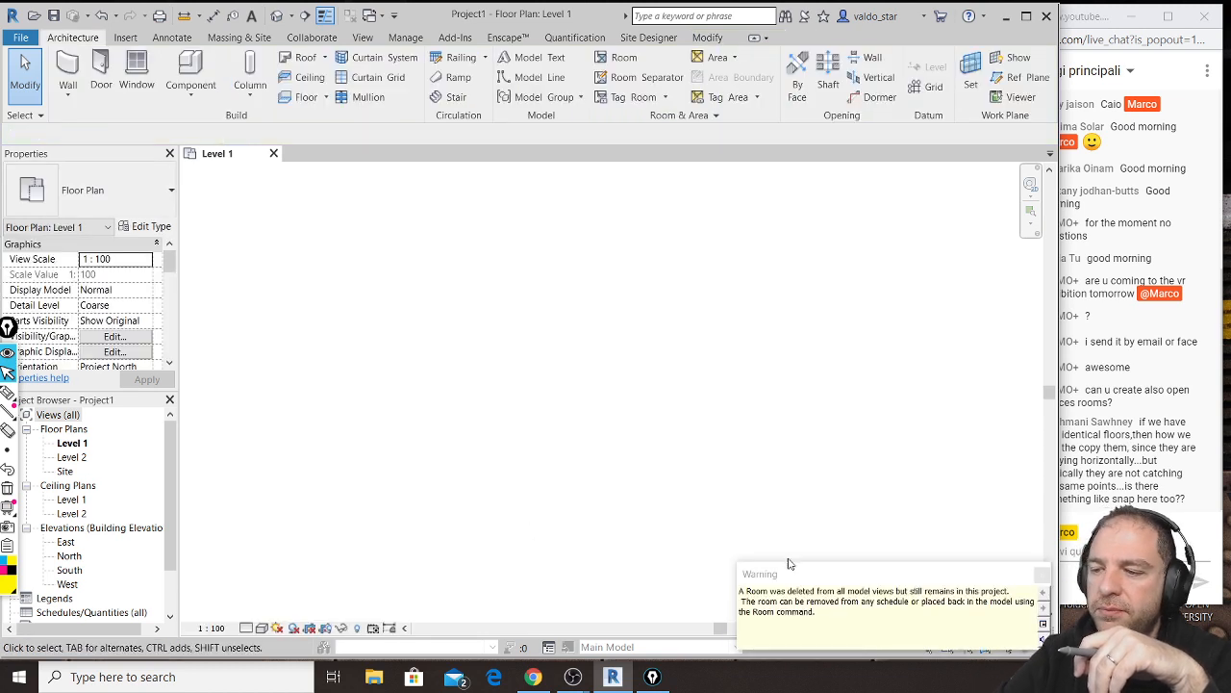
{"action": "left_click", "coordinate": [1041, 575]}
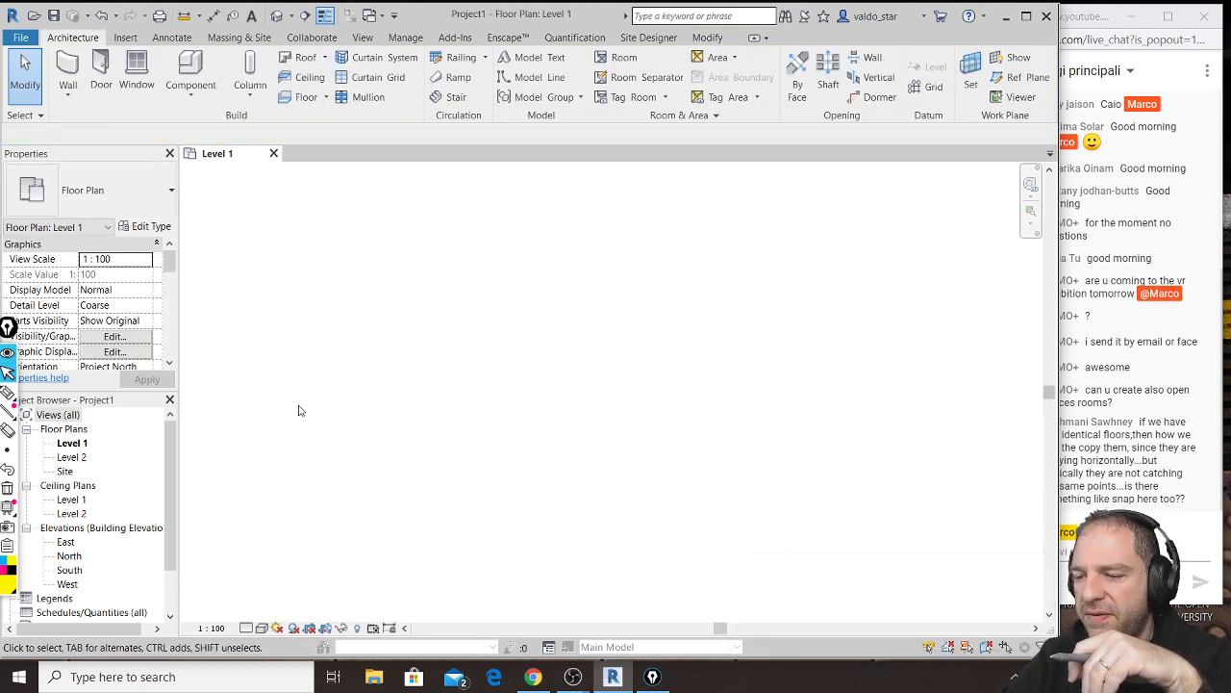
Step: Draw three connected Generic - 200mm walls forming a U open to the north, with side walls about 437 cm long
{"action": "left_click", "coordinate": [77, 74]}
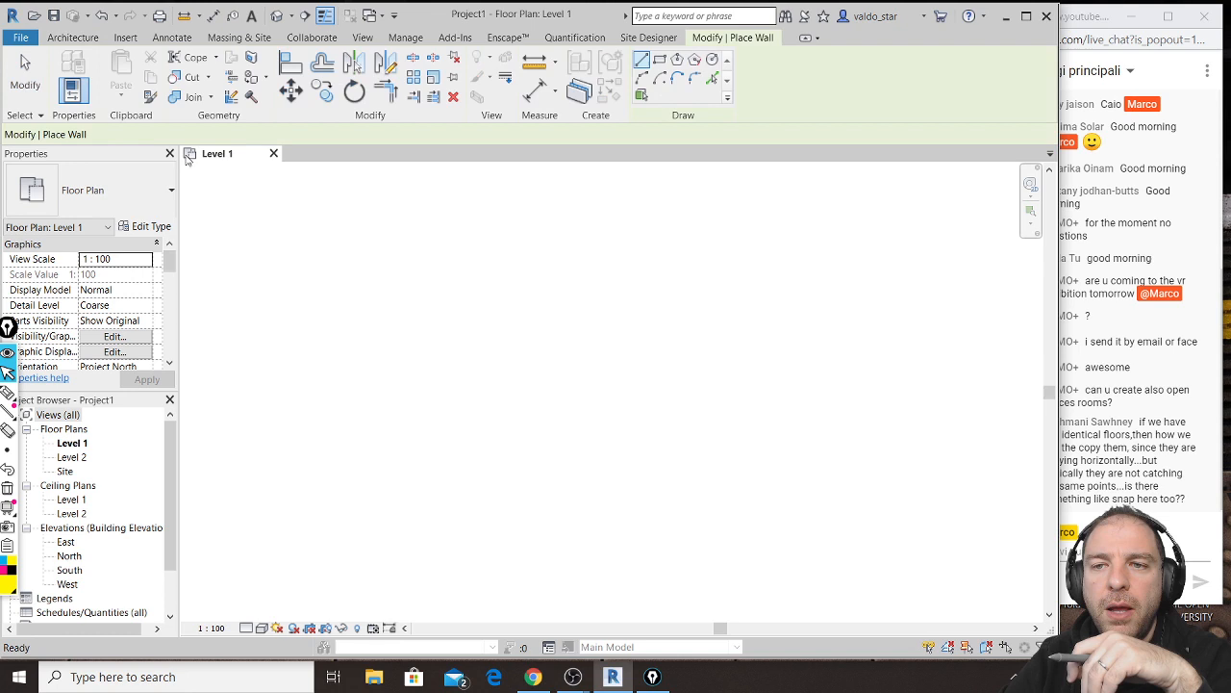
{"action": "left_click", "coordinate": [409, 284]}
{"action": "left_click", "coordinate": [409, 390]}
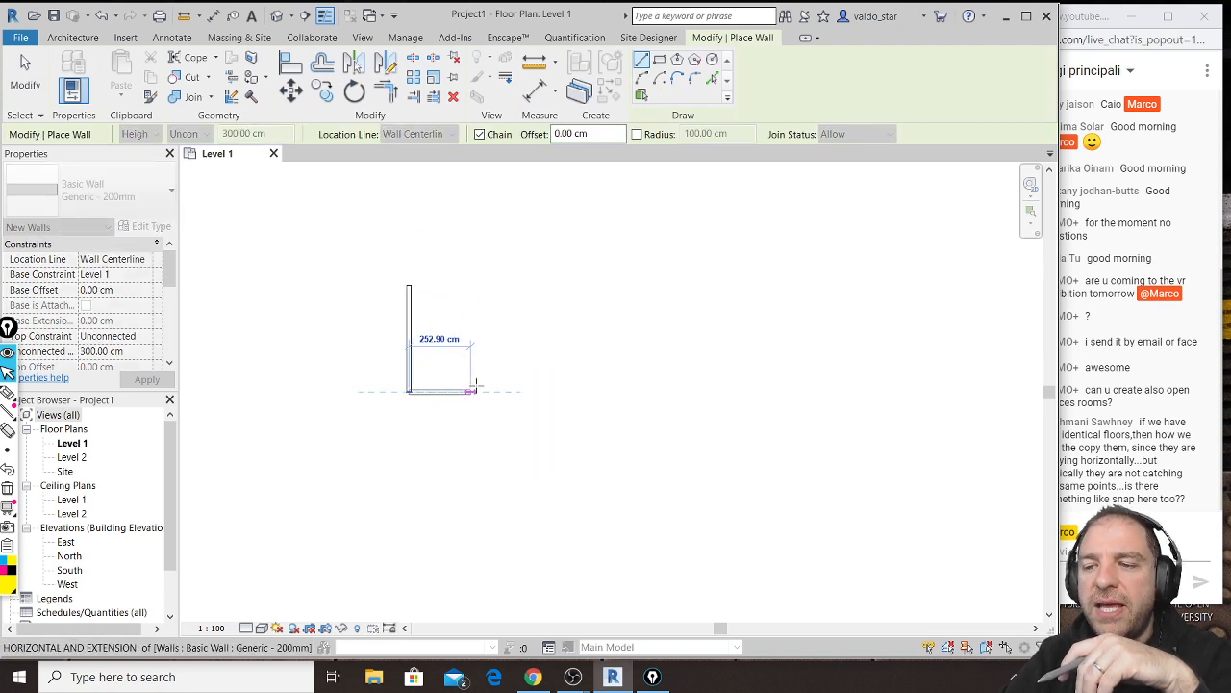
{"action": "left_click", "coordinate": [519, 390]}
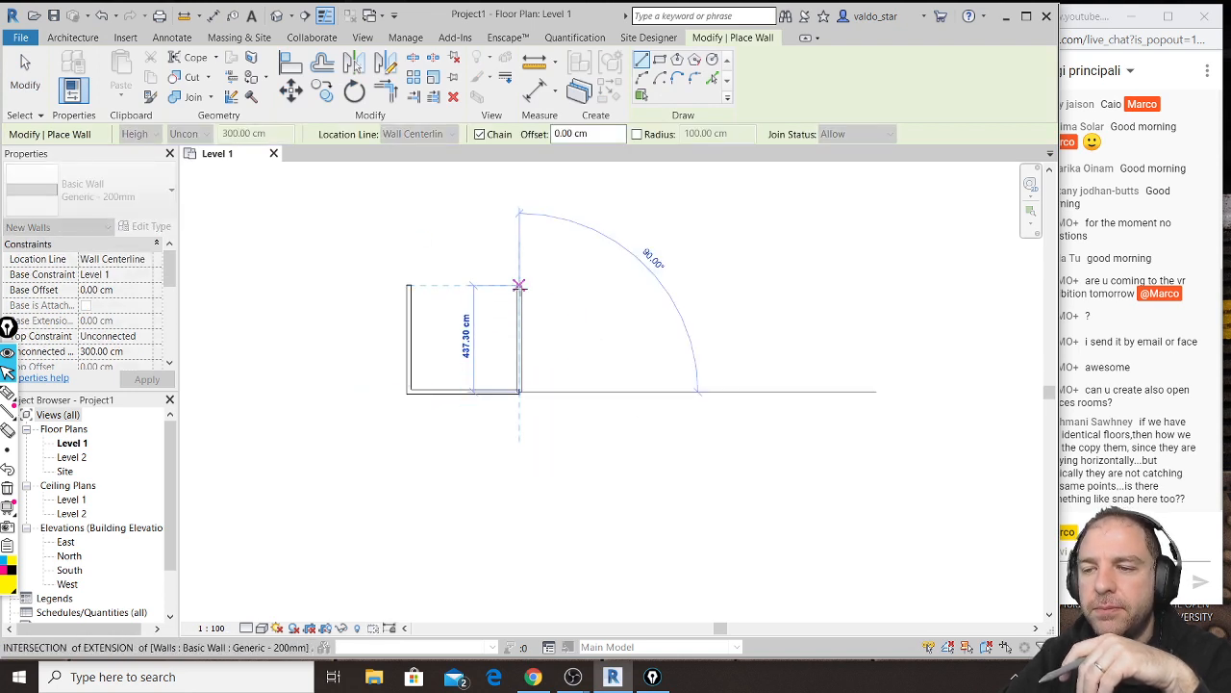
{"action": "left_click", "coordinate": [520, 285]}
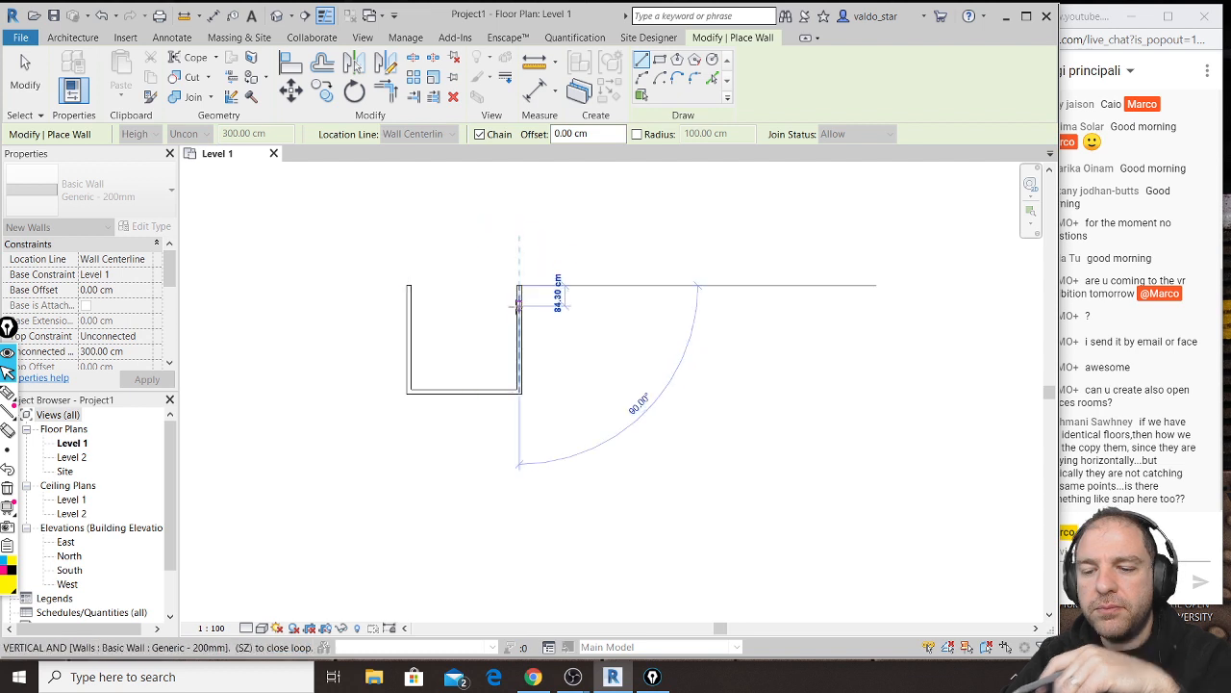
{"action": "key", "text": "Escape"}
{"action": "key", "text": "Escape"}
{"action": "scroll", "coordinate": [446, 305], "scroll_direction": "up", "scroll_amount": 2}
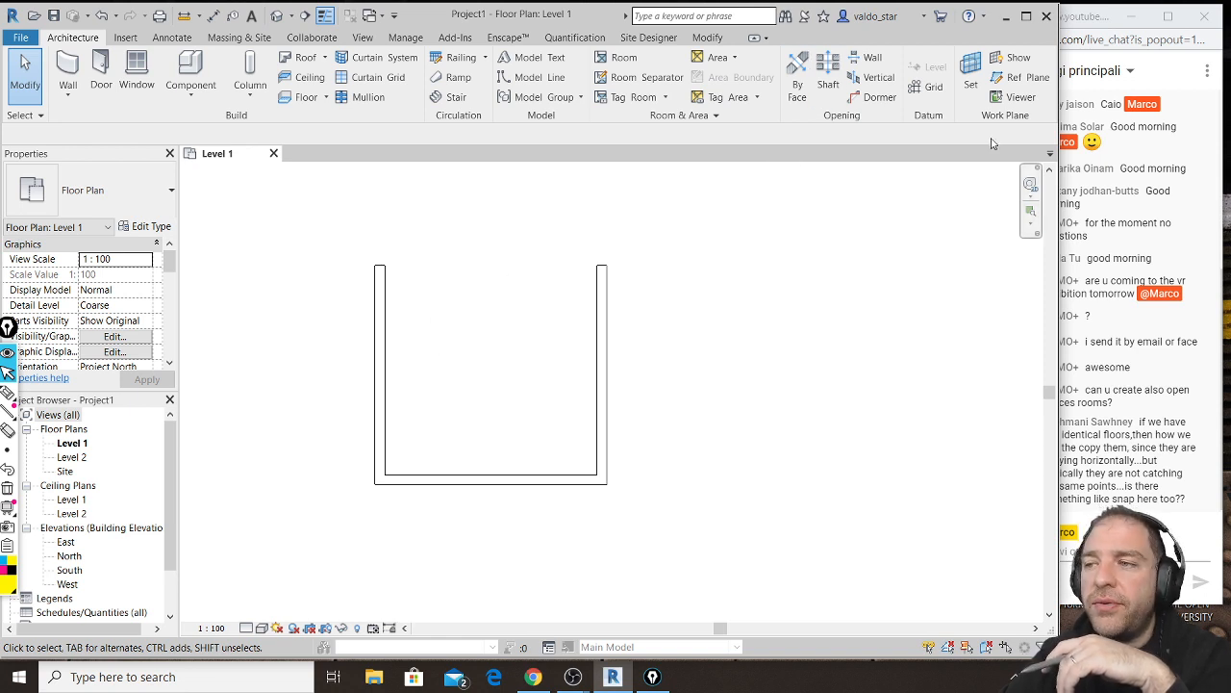
Step: Try to place a room inside the open U-shaped walls, cancel the placement, and delete the three walls
{"action": "left_click", "coordinate": [615, 60]}
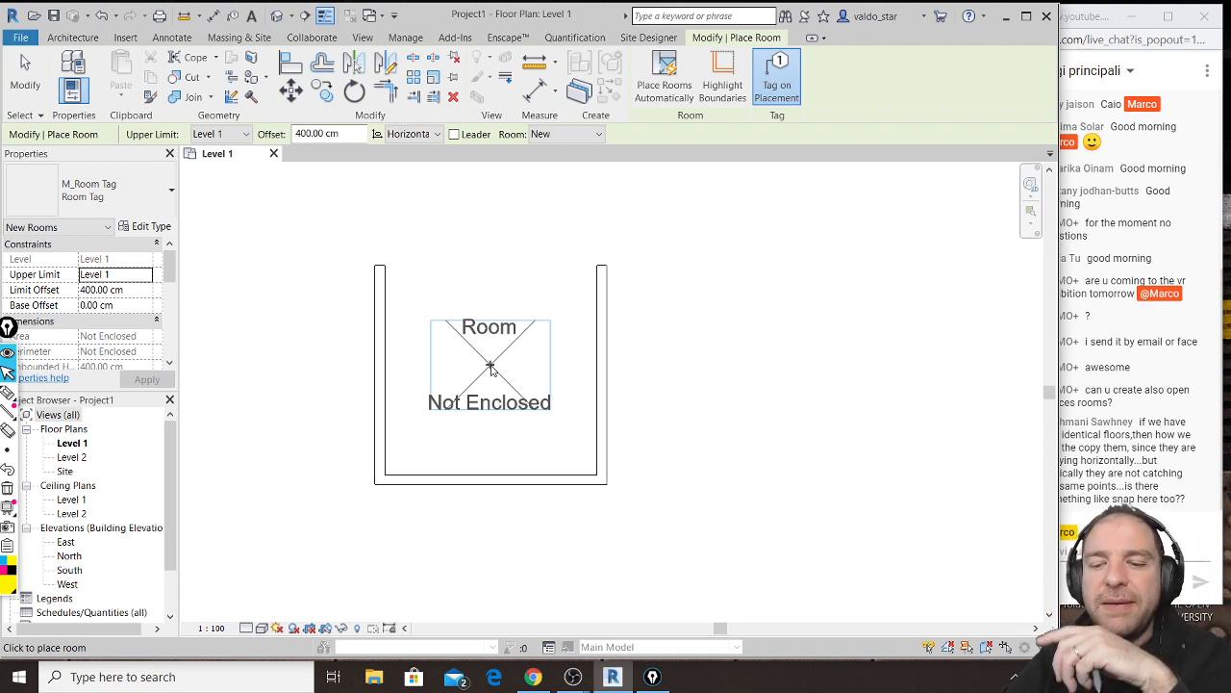
{"action": "key", "text": "Escape"}
{"action": "key", "text": "Escape"}
{"action": "left_click_drag", "start_coordinate": [656, 238], "coordinate": [353, 517]}
{"action": "key", "text": "Delete"}
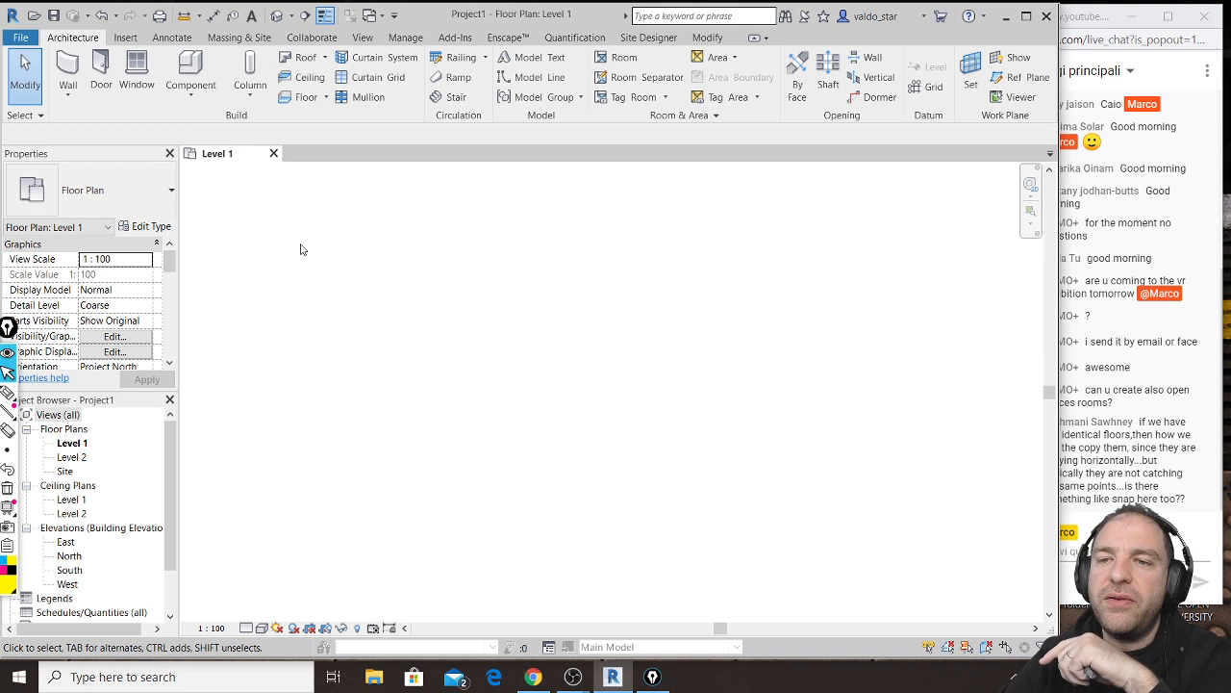
Step: Draw a closed outline of Generic - 200mm walls: a tall room about 820 cm long with an entrance recess projecting about 307 cm west
{"action": "left_click", "coordinate": [67, 70]}
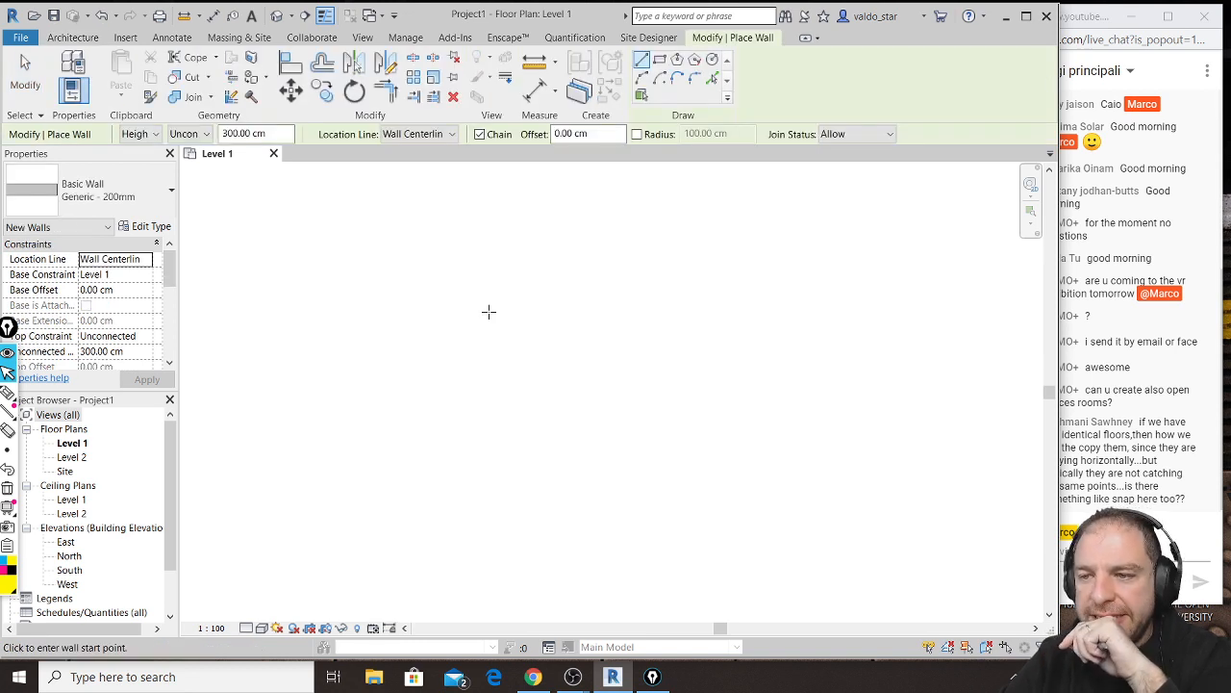
{"action": "left_click", "coordinate": [362, 284]}
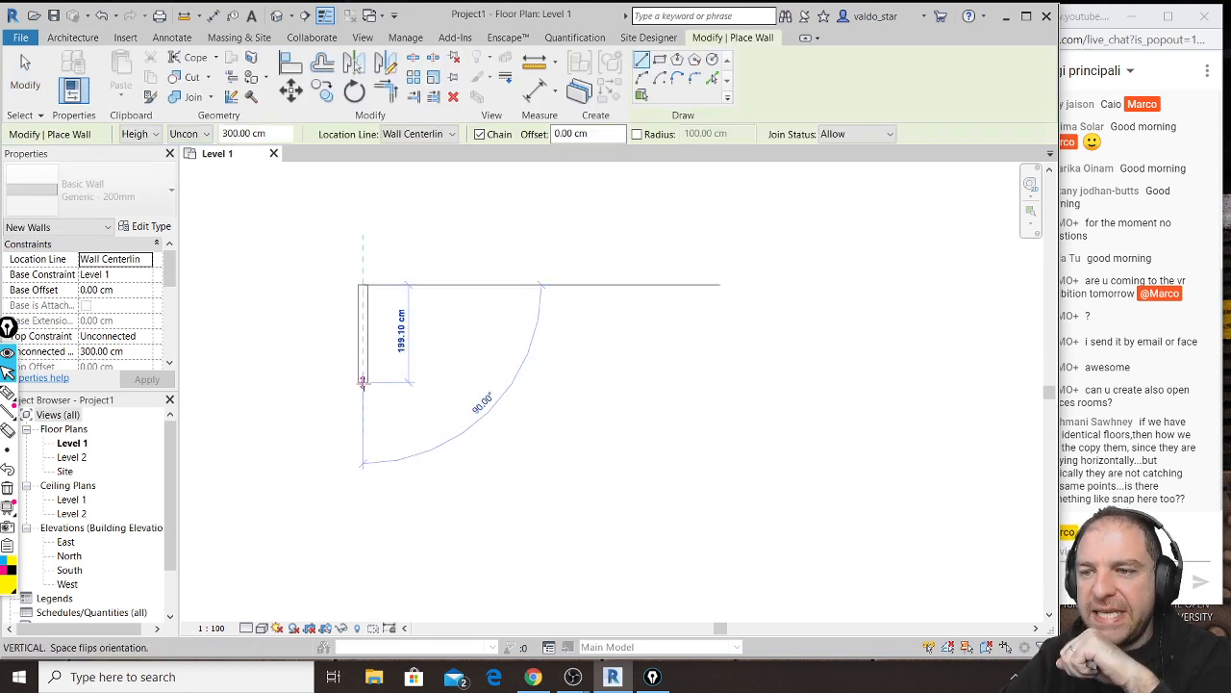
{"action": "left_click", "coordinate": [362, 392]}
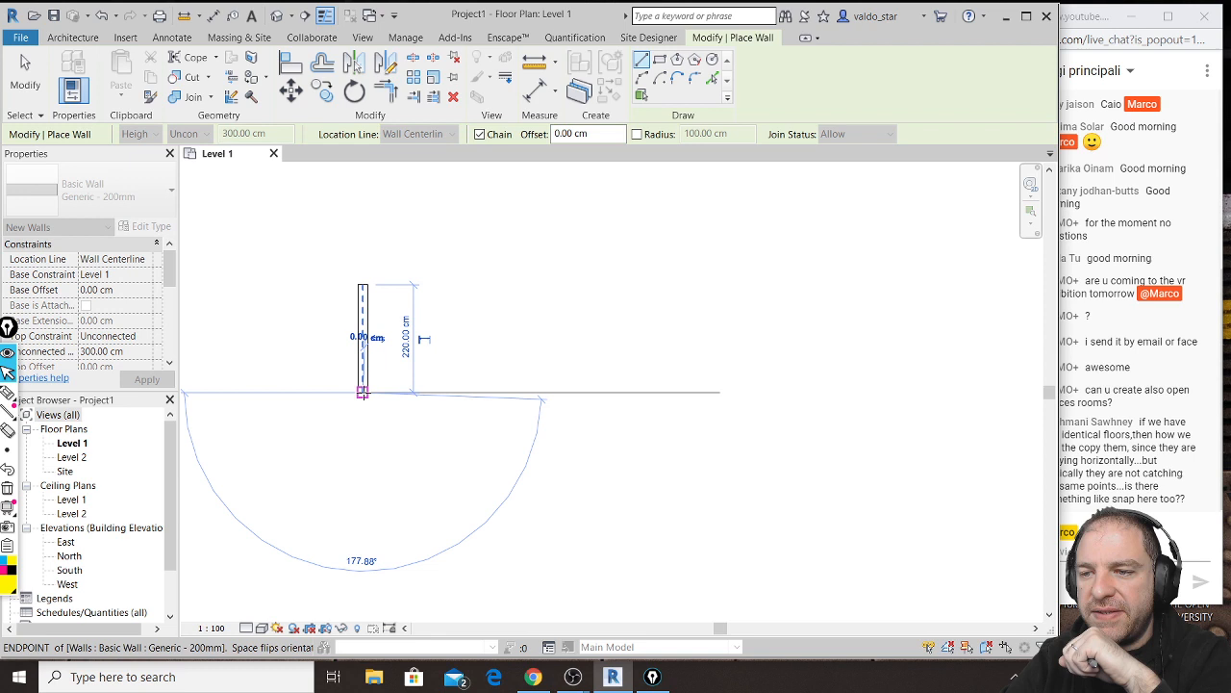
{"action": "left_click", "coordinate": [521, 391]}
{"action": "left_click", "coordinate": [522, 566]}
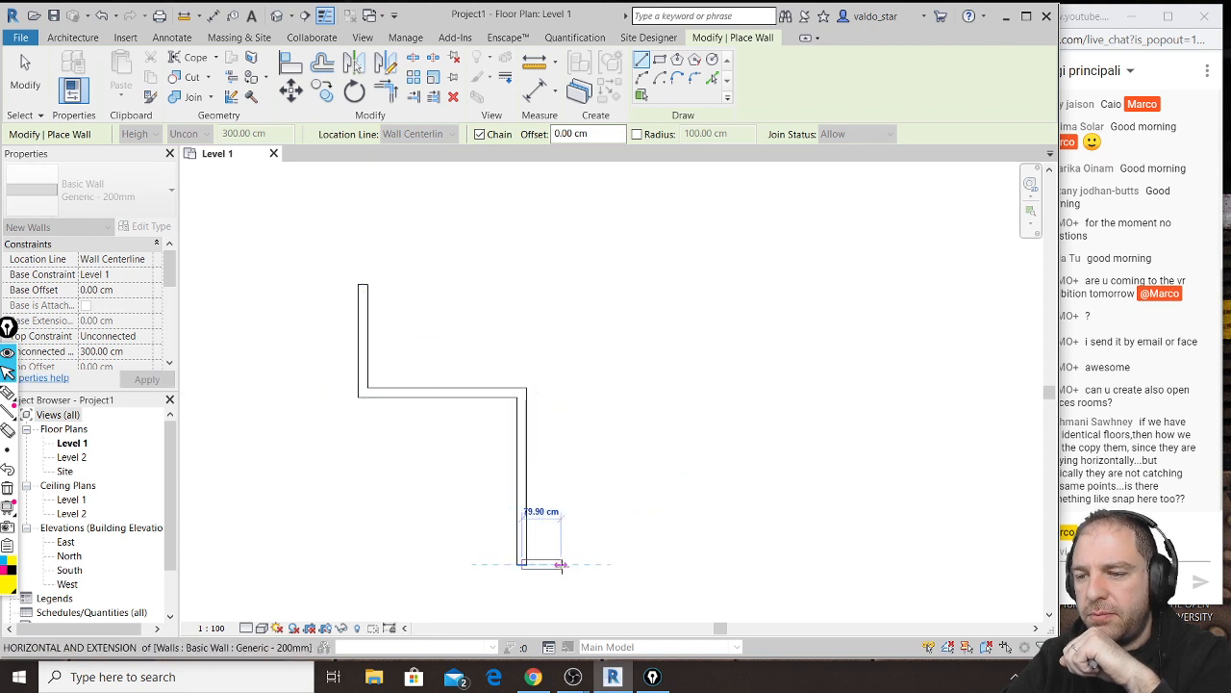
{"action": "scroll", "coordinate": [558, 565], "scroll_direction": "down", "scroll_amount": 1}
{"action": "left_click", "coordinate": [715, 564]}
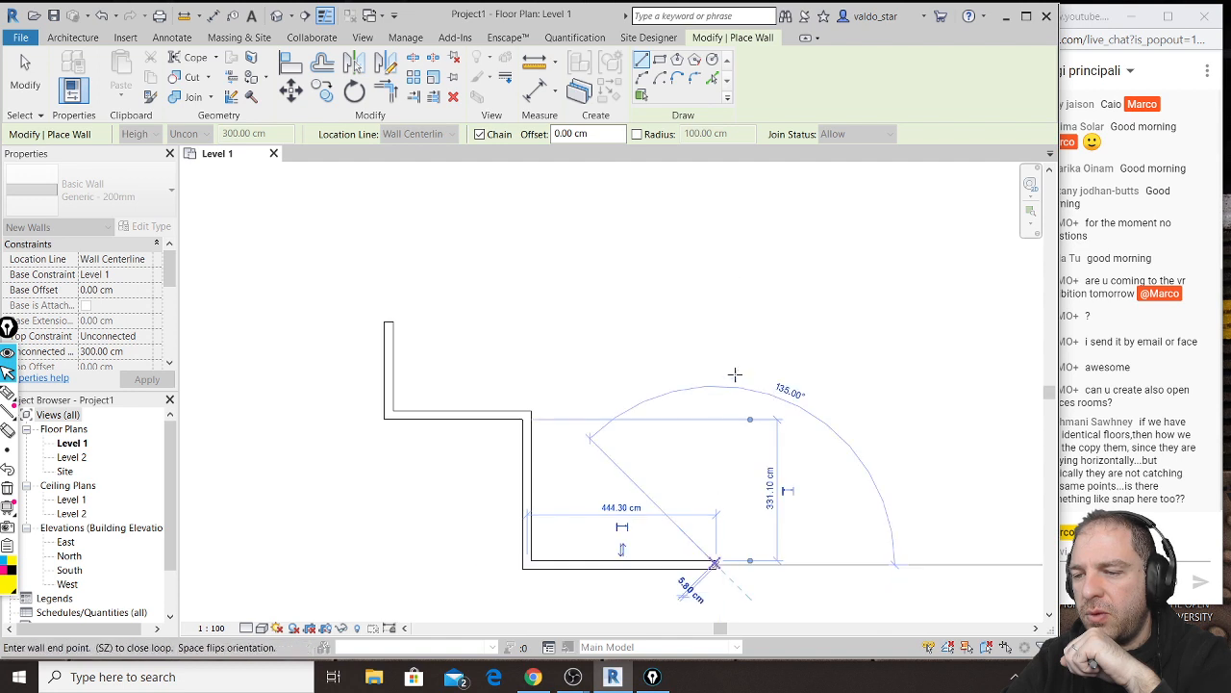
{"action": "left_click", "coordinate": [715, 213]}
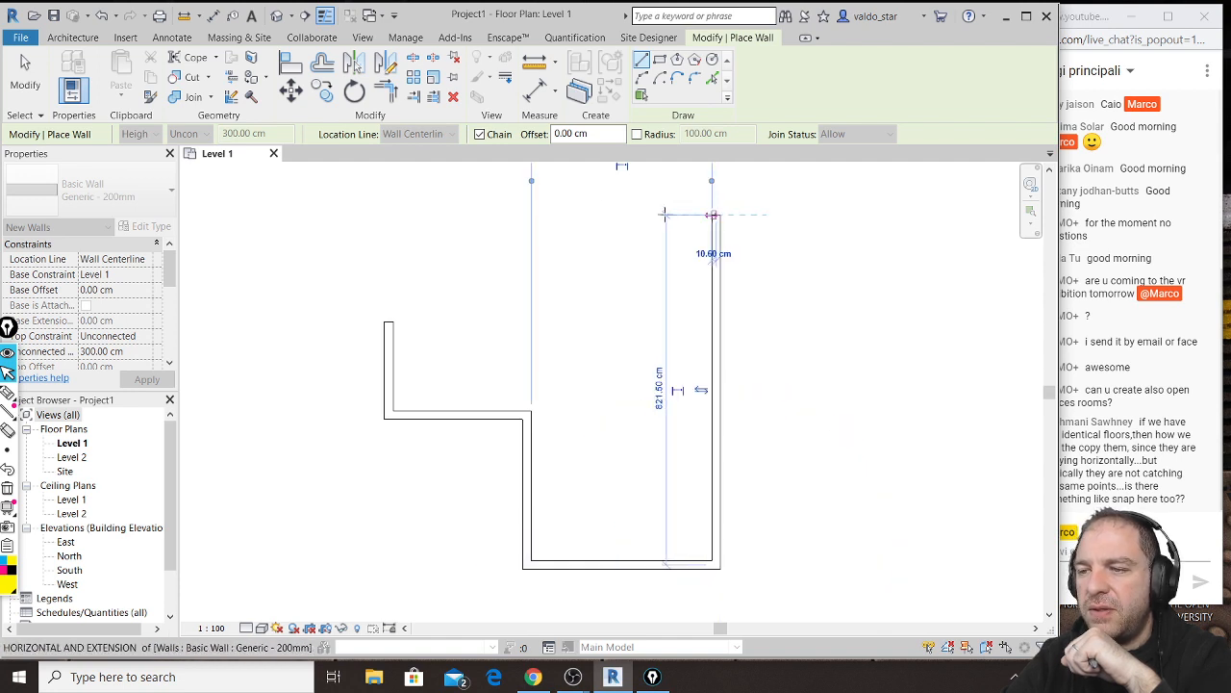
{"action": "left_click", "coordinate": [520, 214]}
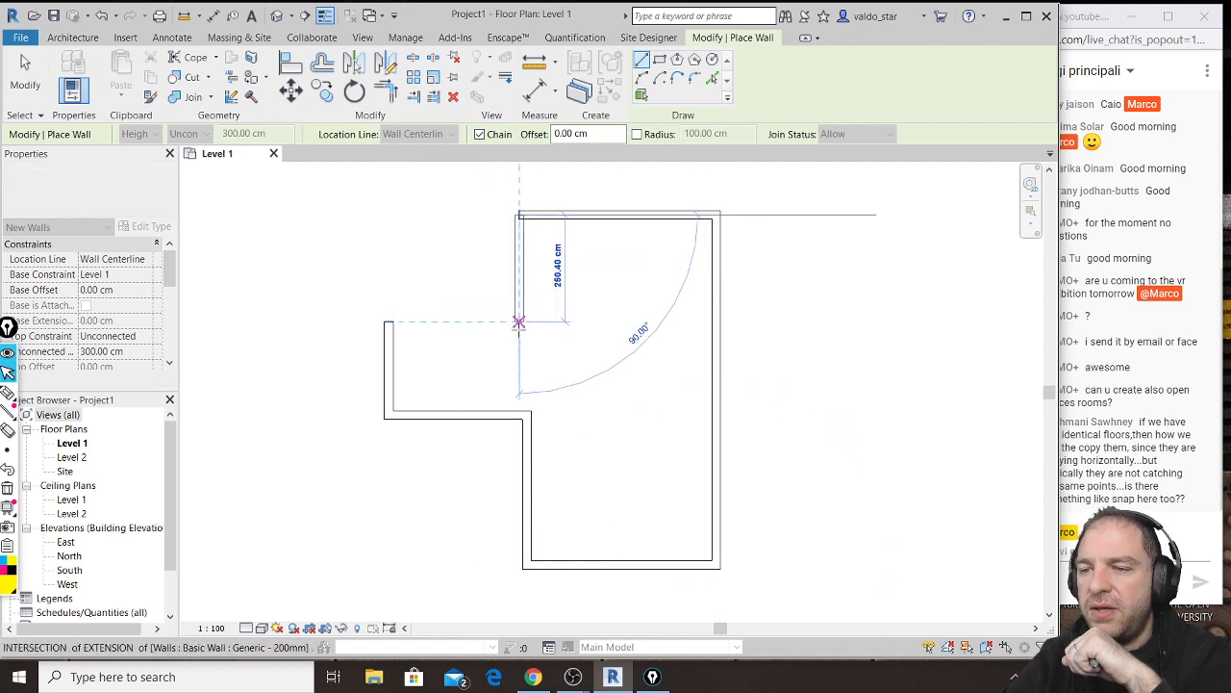
{"action": "left_click", "coordinate": [518, 322]}
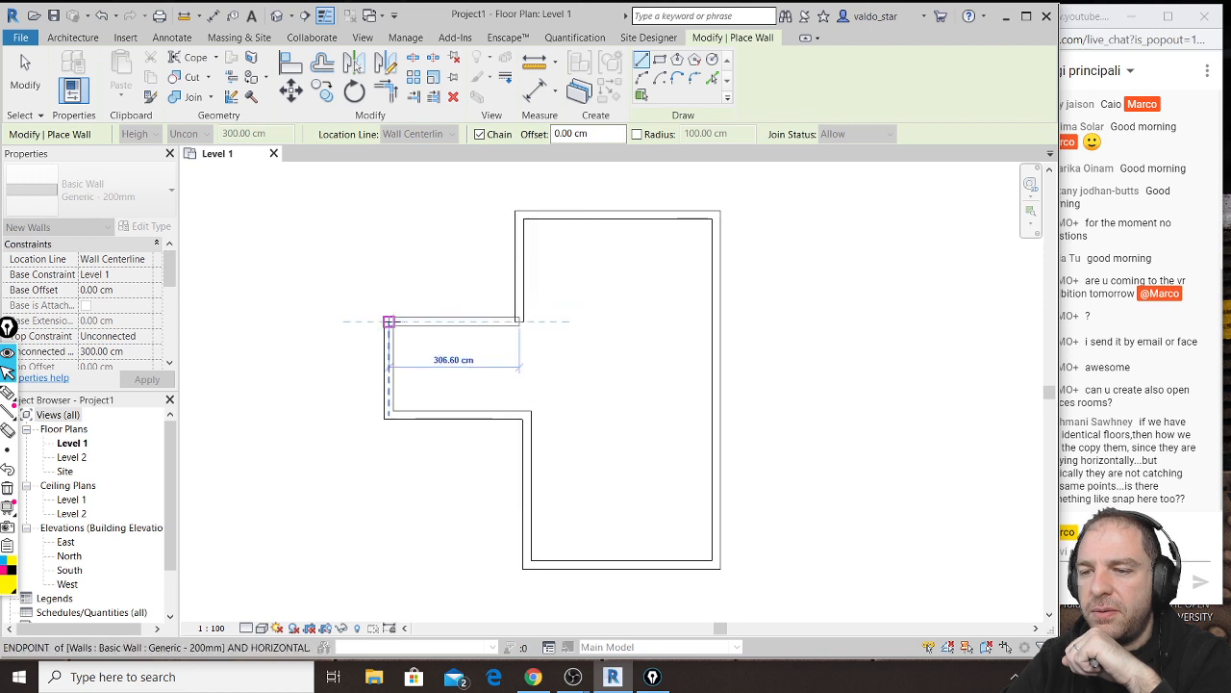
{"action": "left_click", "coordinate": [388, 321]}
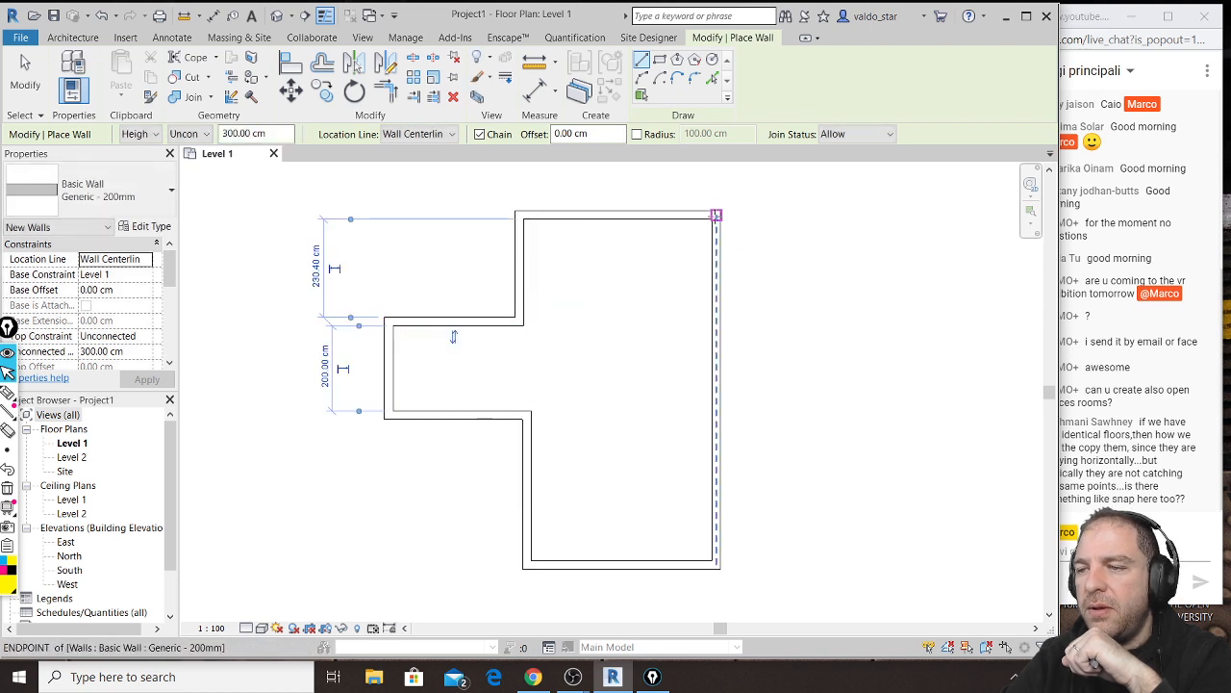
Step: Add three walls enclosing a full-height bay about 366 cm wide along the east side of the tall room
{"action": "left_click", "coordinate": [712, 213]}
{"action": "left_click", "coordinate": [870, 216]}
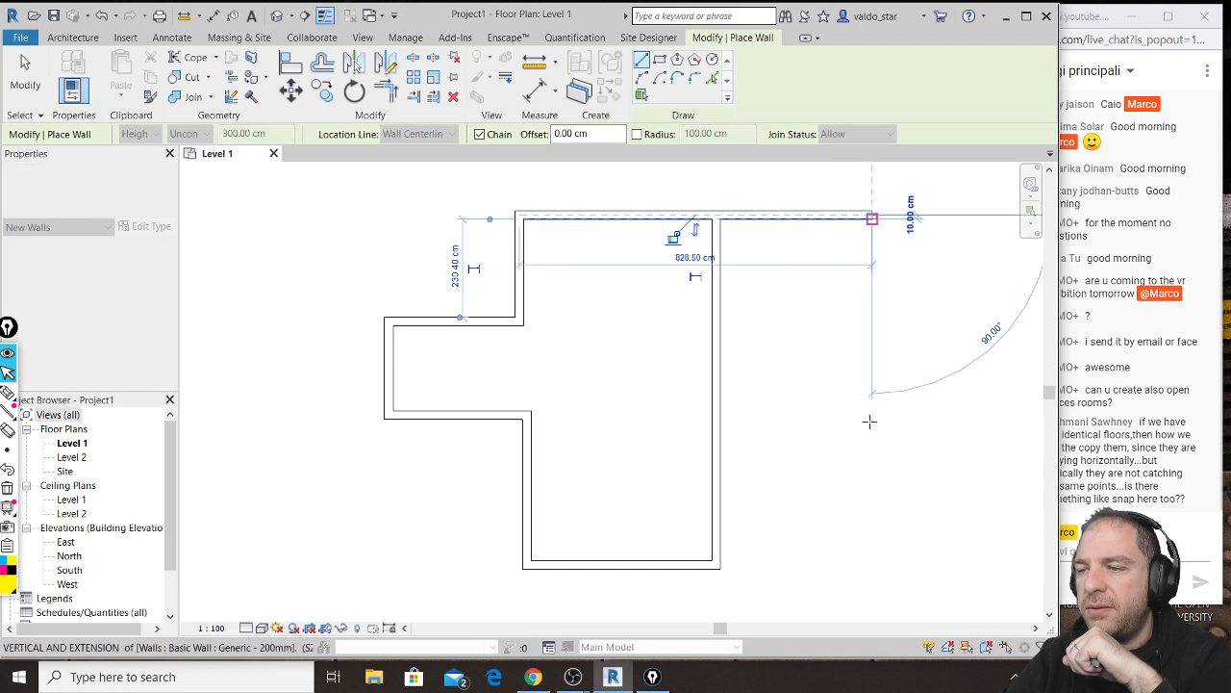
{"action": "left_click", "coordinate": [871, 564]}
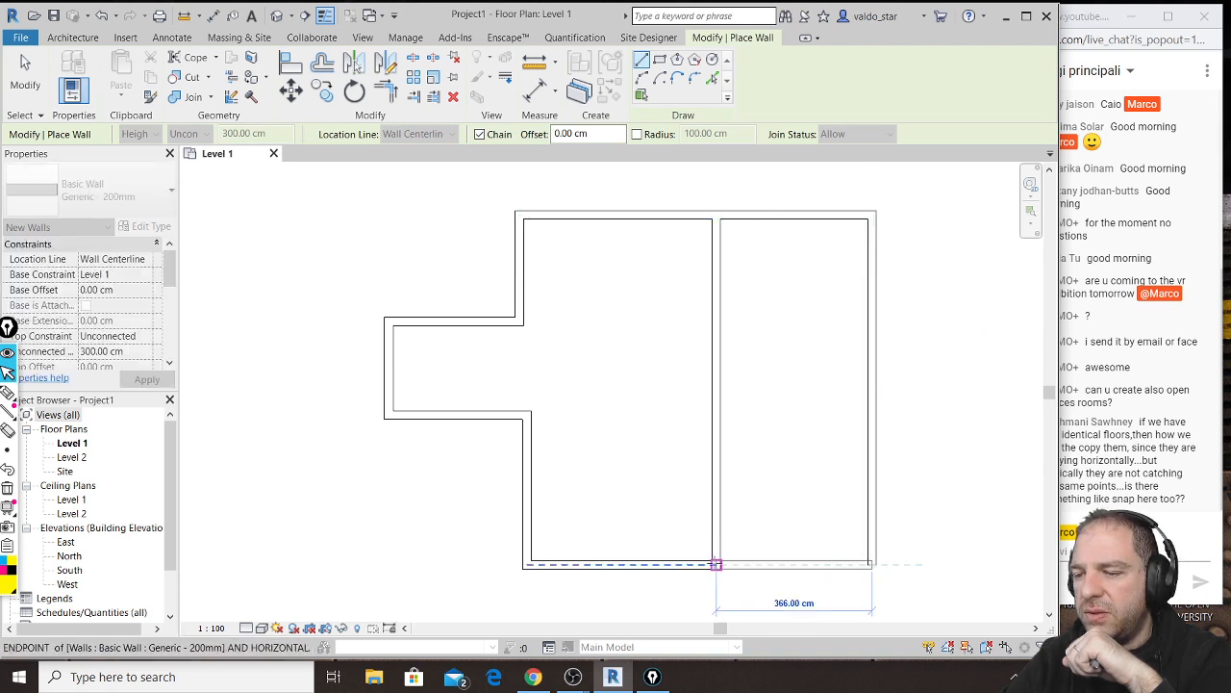
{"action": "left_click", "coordinate": [716, 564]}
{"action": "key", "text": "Escape"}
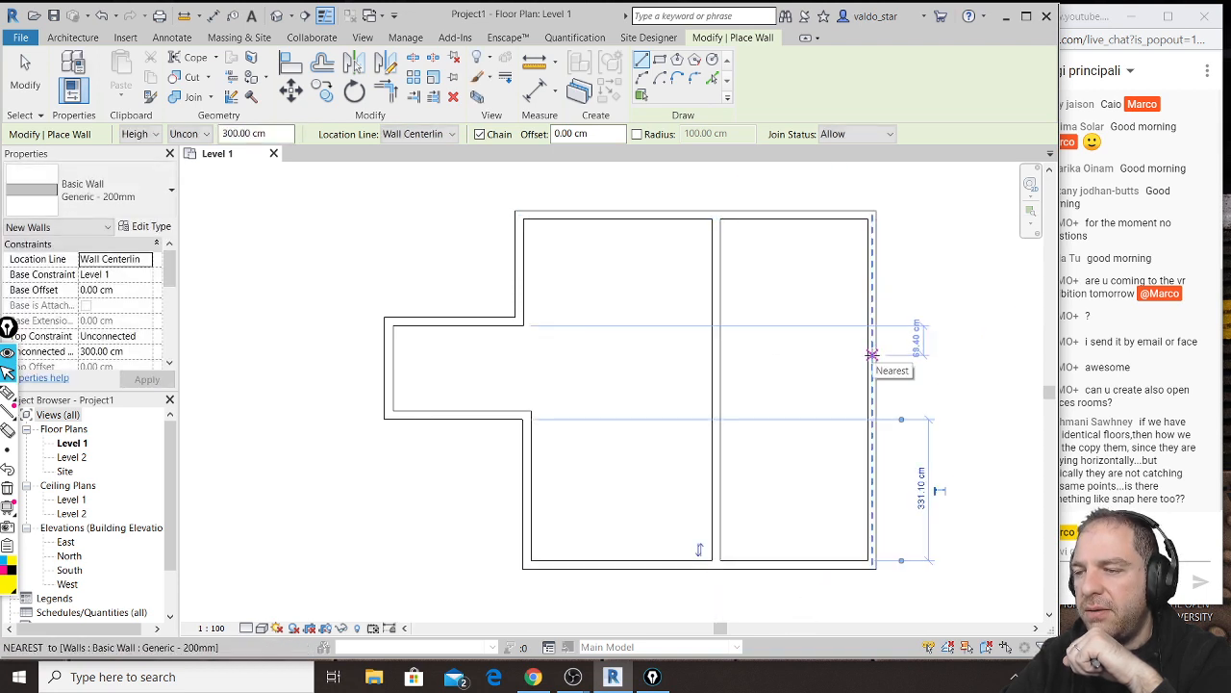
Step: Draw three walls forming a small hallway, about 167 cm clear north to south, against the dividing wall inside the east bay
{"action": "left_click", "coordinate": [716, 356]}
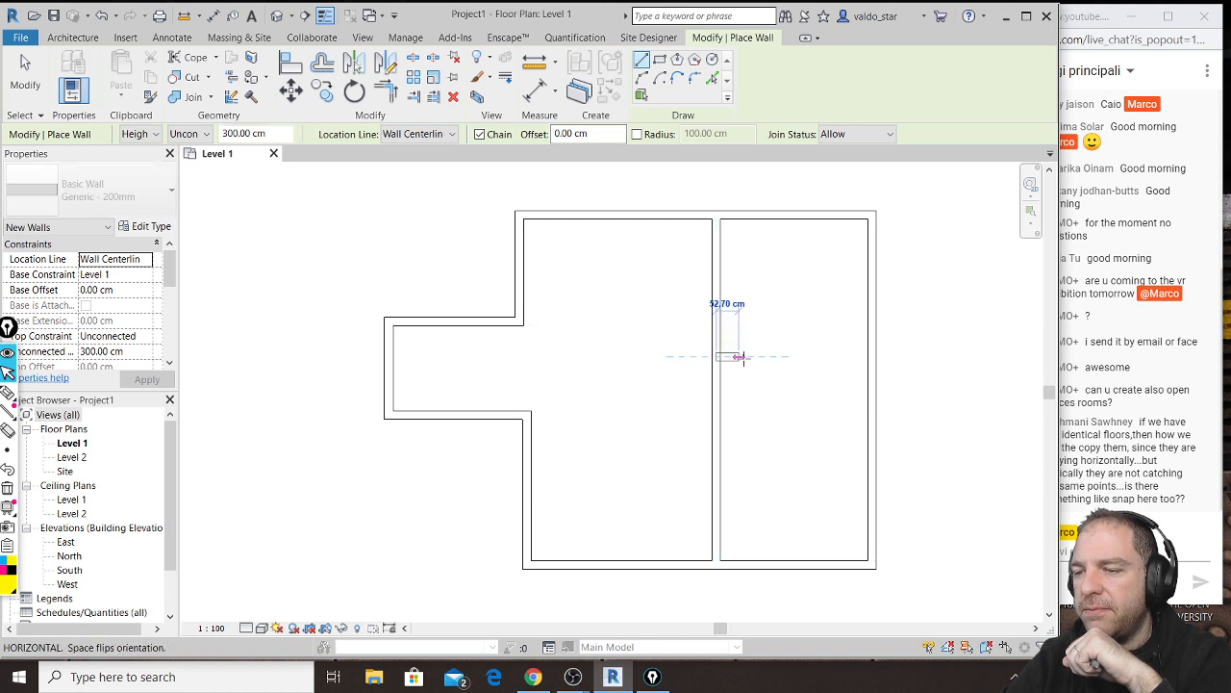
{"action": "left_click", "coordinate": [772, 357]}
{"action": "left_click", "coordinate": [771, 435]}
{"action": "left_click", "coordinate": [721, 434]}
{"action": "key", "text": "Escape"}
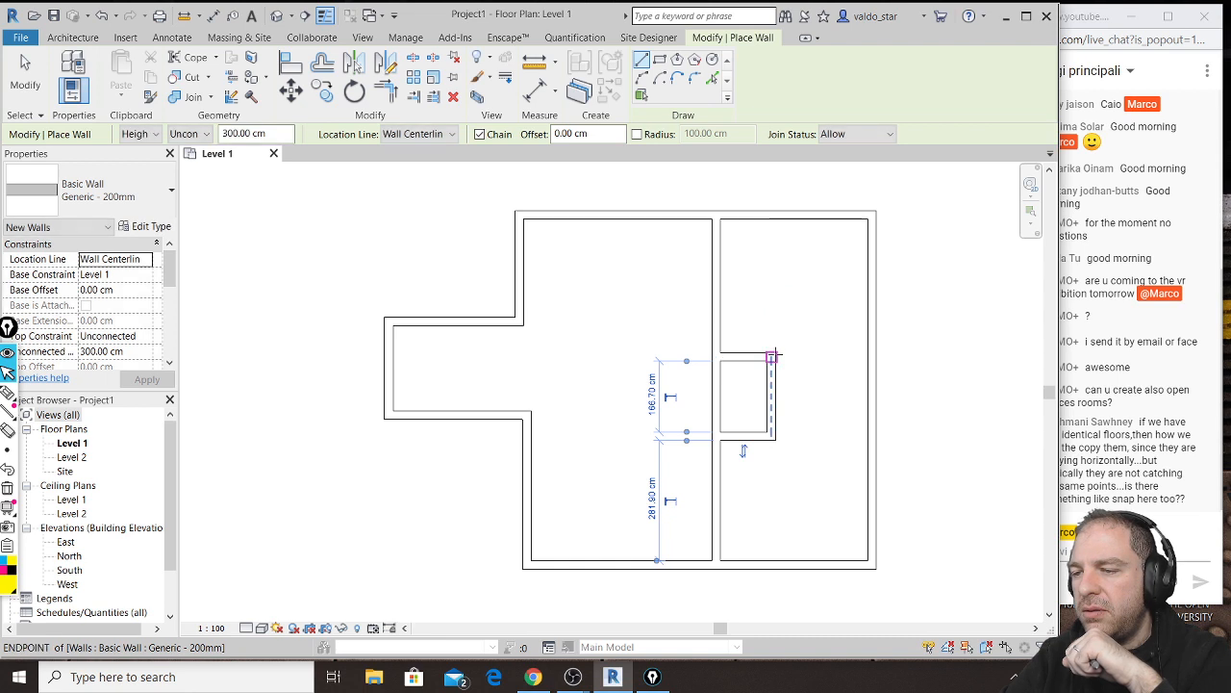
Step: Extend walls from the small hallway's two east corners to the east exterior wall, dividing the bay into separate rooms
{"action": "left_click", "coordinate": [772, 357]}
{"action": "left_click", "coordinate": [871, 357]}
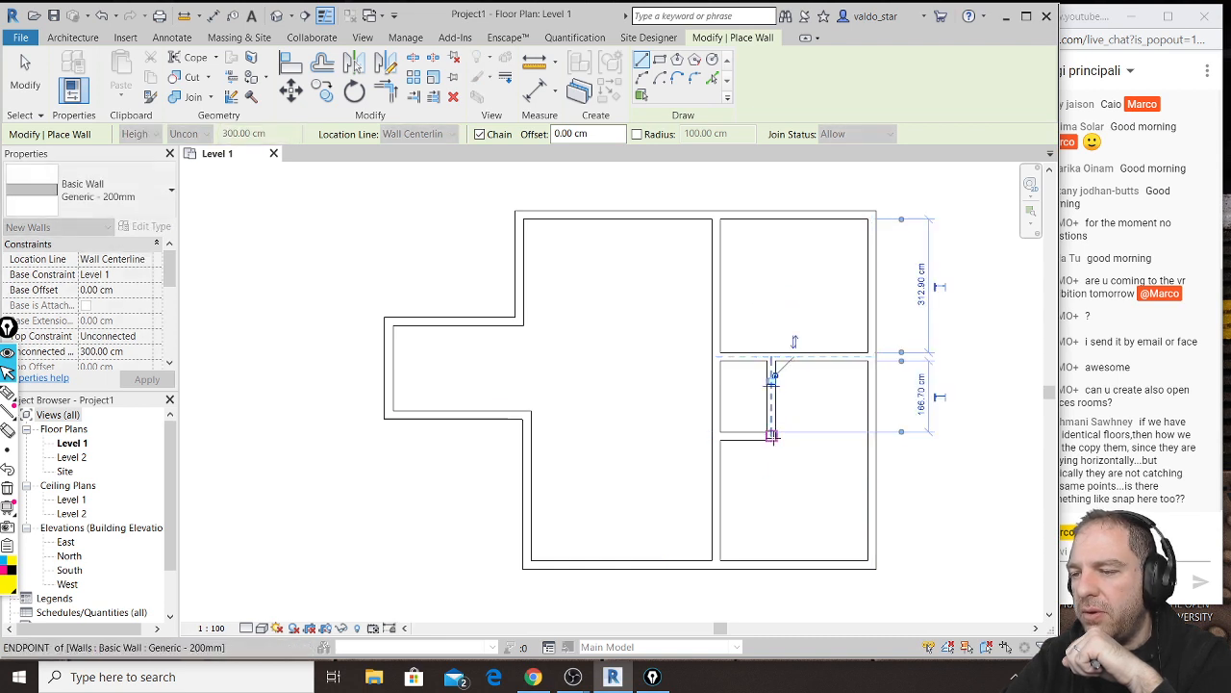
{"action": "left_click", "coordinate": [772, 437]}
{"action": "left_click", "coordinate": [872, 435]}
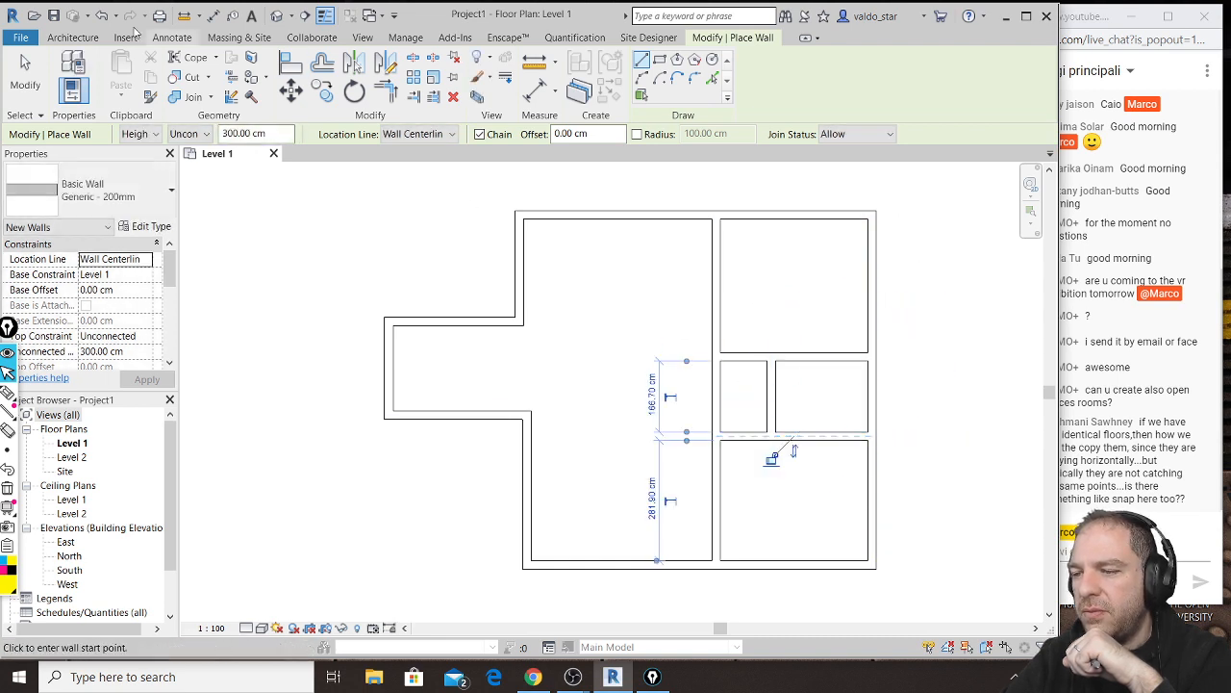
Step: Place five M_Single-Flush 0915 x 2134mm doors: one in the west entrance wall and one in each of the small hallway's four walls
{"action": "left_click", "coordinate": [72, 37]}
{"action": "left_click", "coordinate": [102, 75]}
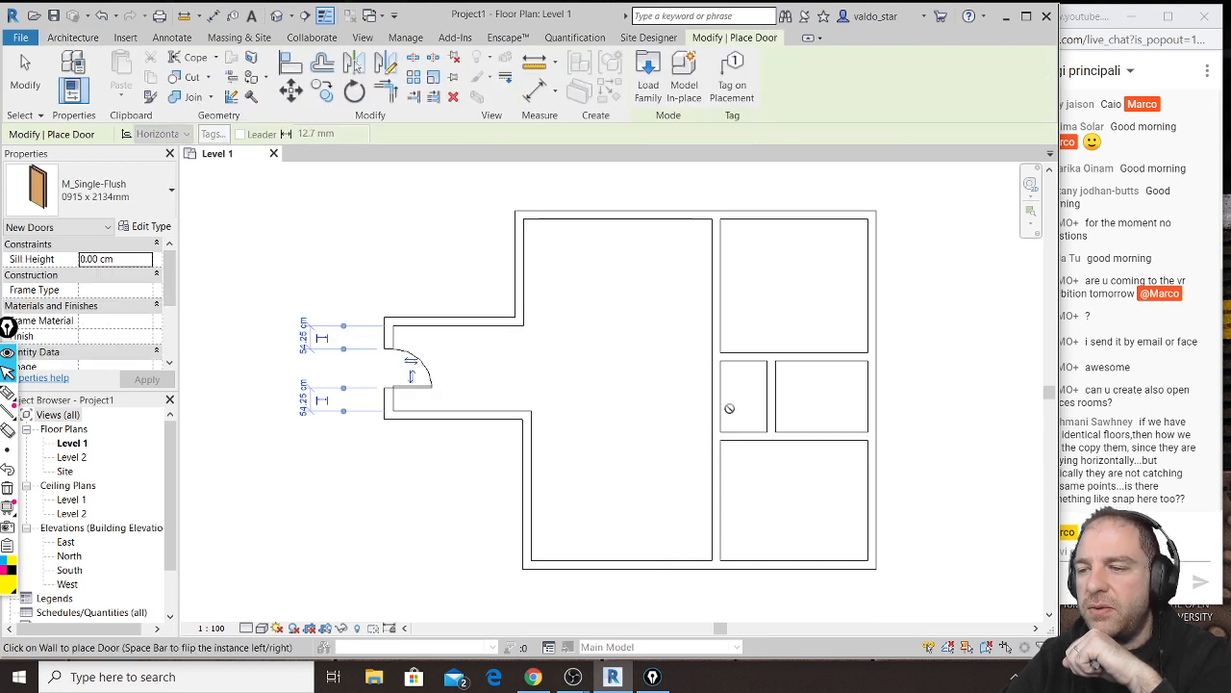
{"action": "left_click", "coordinate": [748, 442]}
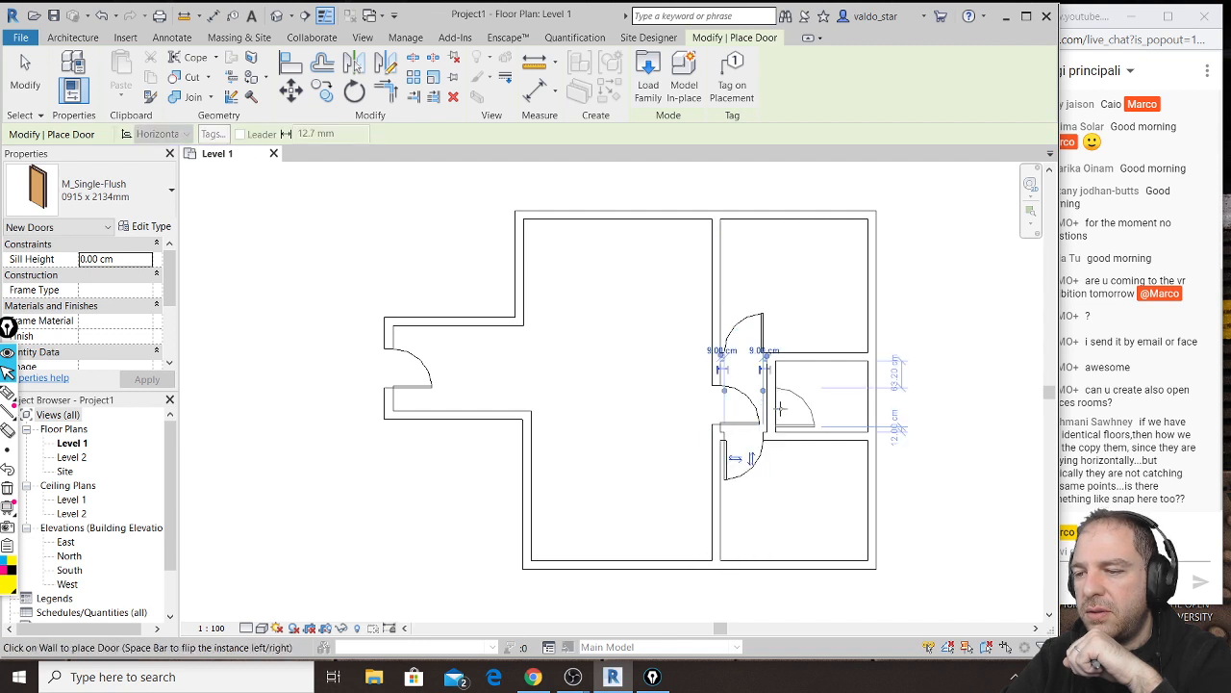
{"action": "left_click", "coordinate": [782, 409]}
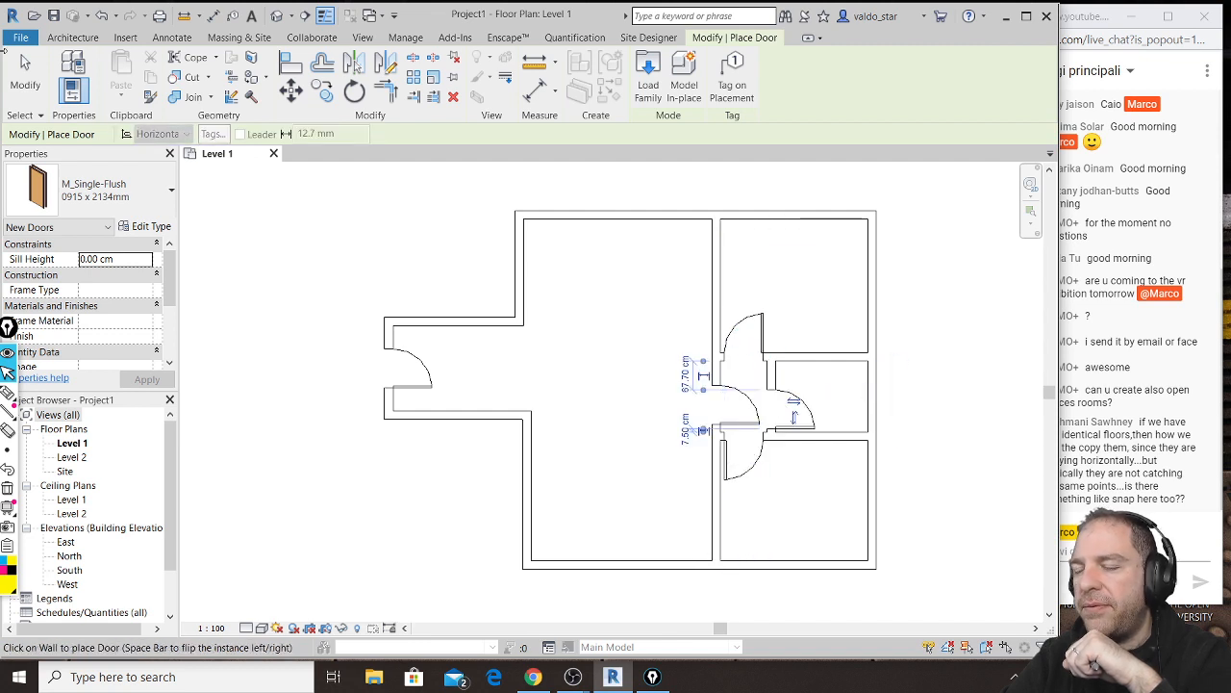
{"action": "key", "text": "Escape"}
{"action": "key", "text": "Escape"}
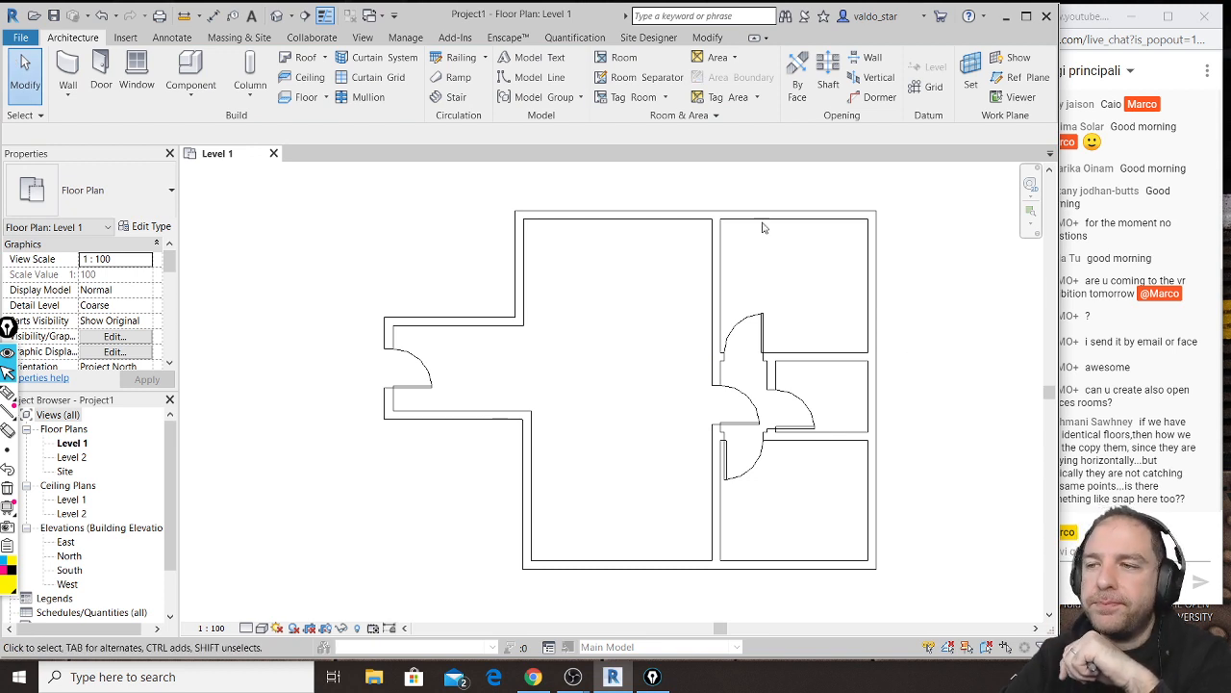
Step: Place tagged rooms in the four enclosed spaces of the east bay and in the large open space to the west
{"action": "left_click", "coordinate": [624, 57]}
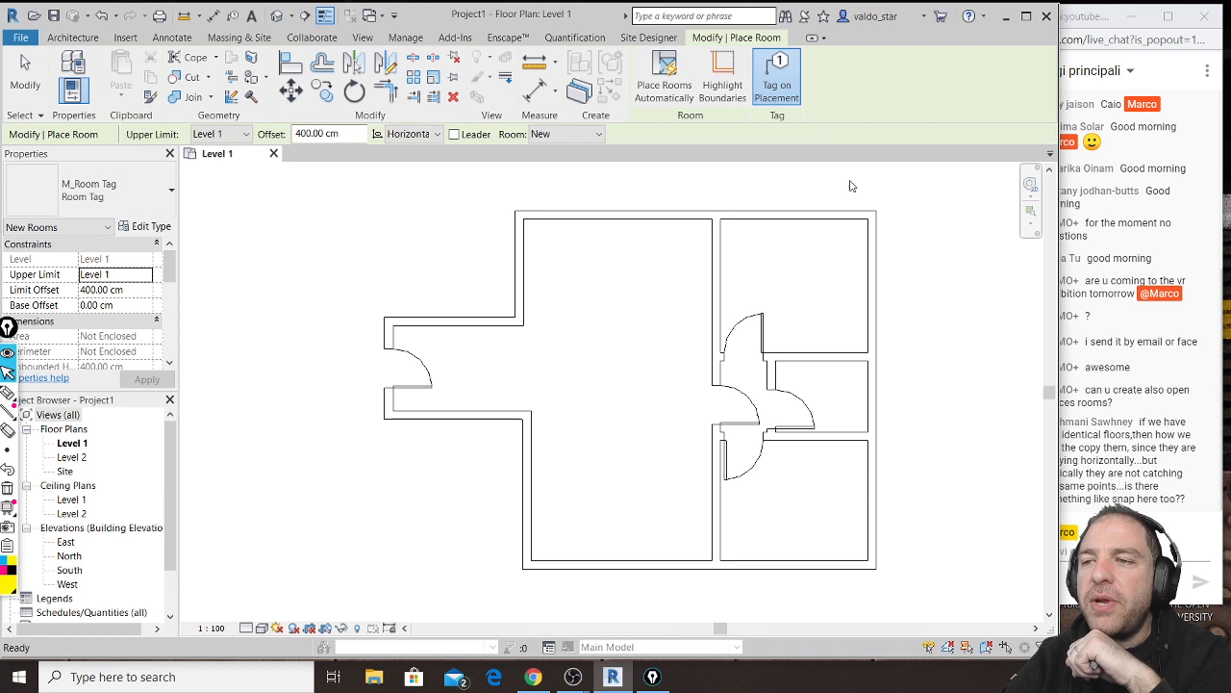
{"action": "left_click", "coordinate": [791, 283]}
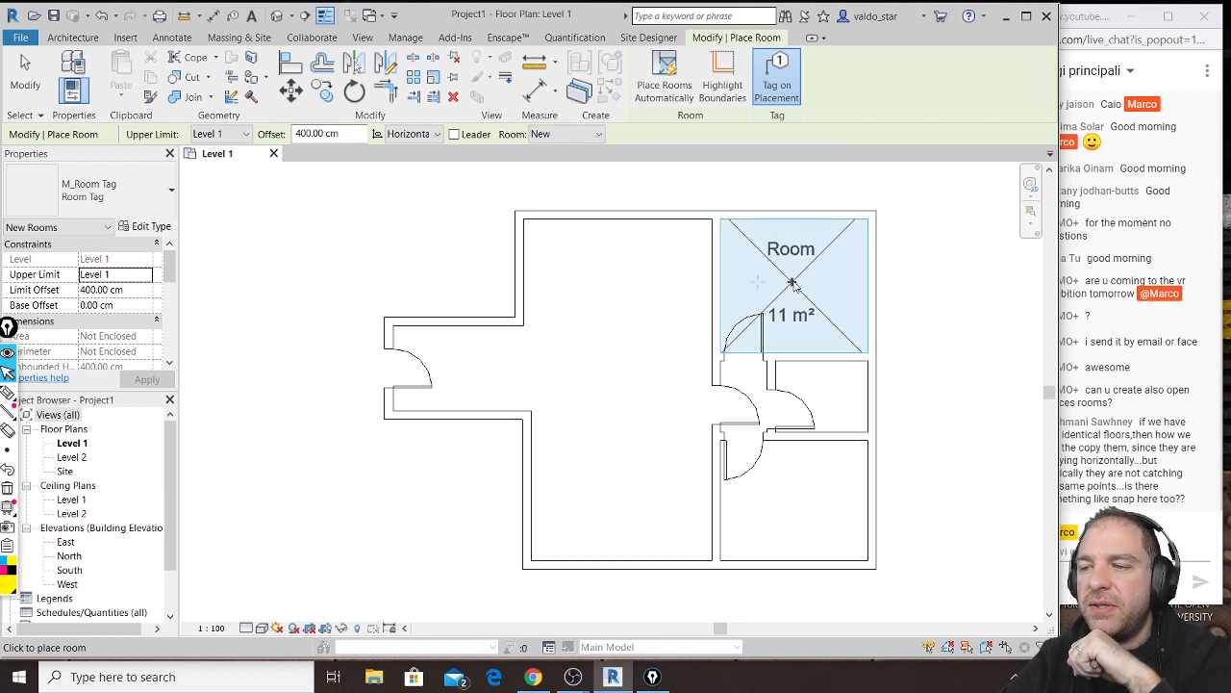
{"action": "left_click", "coordinate": [825, 399]}
{"action": "middle_click_drag", "start_coordinate": [825, 400], "coordinate": [725, 340]}
{"action": "left_click", "coordinate": [647, 332]}
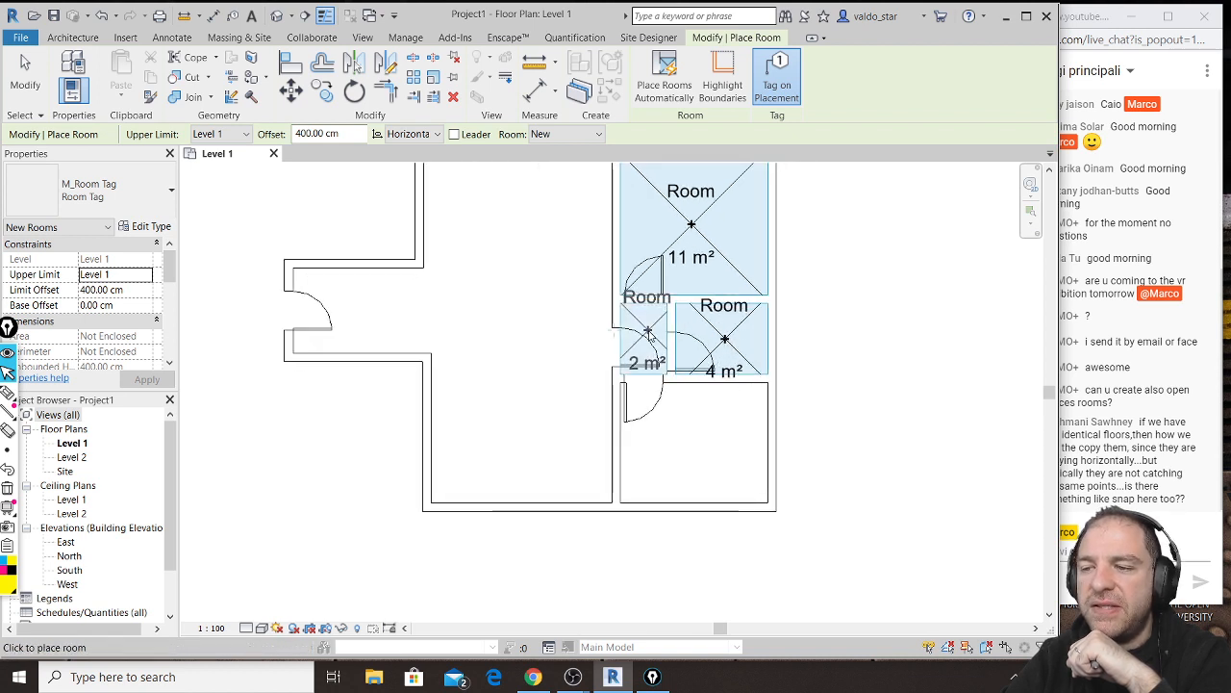
{"action": "left_click", "coordinate": [701, 443]}
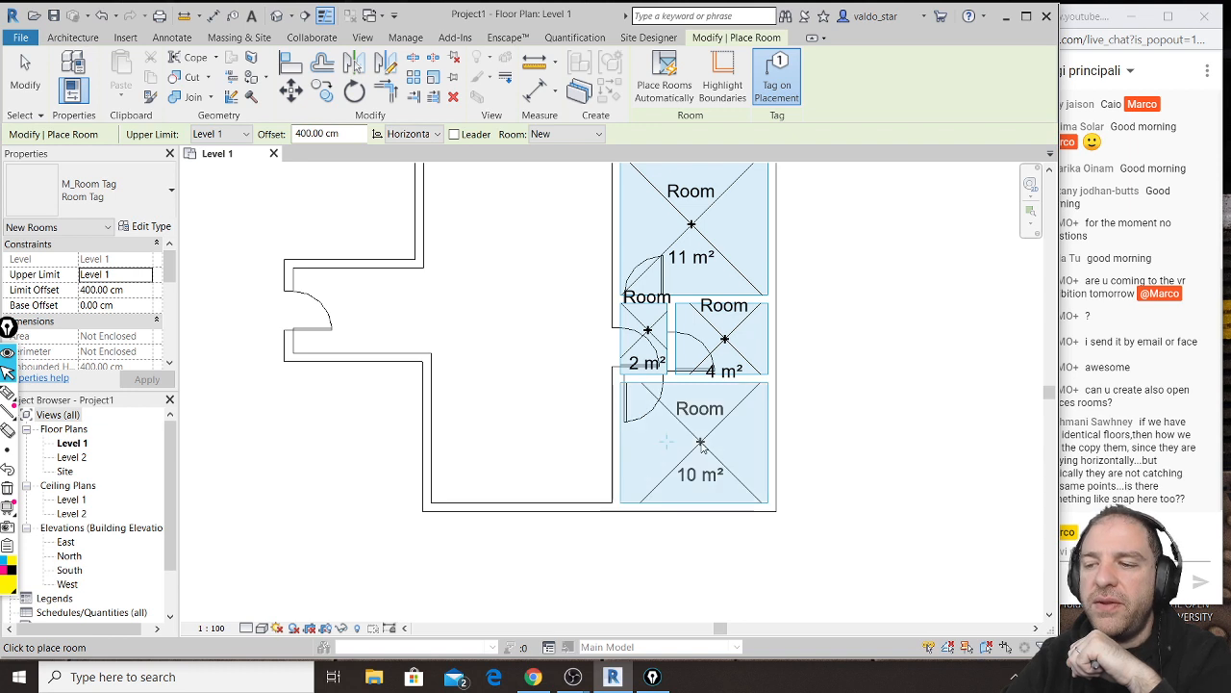
{"action": "middle_click_drag", "start_coordinate": [701, 444], "coordinate": [831, 504]}
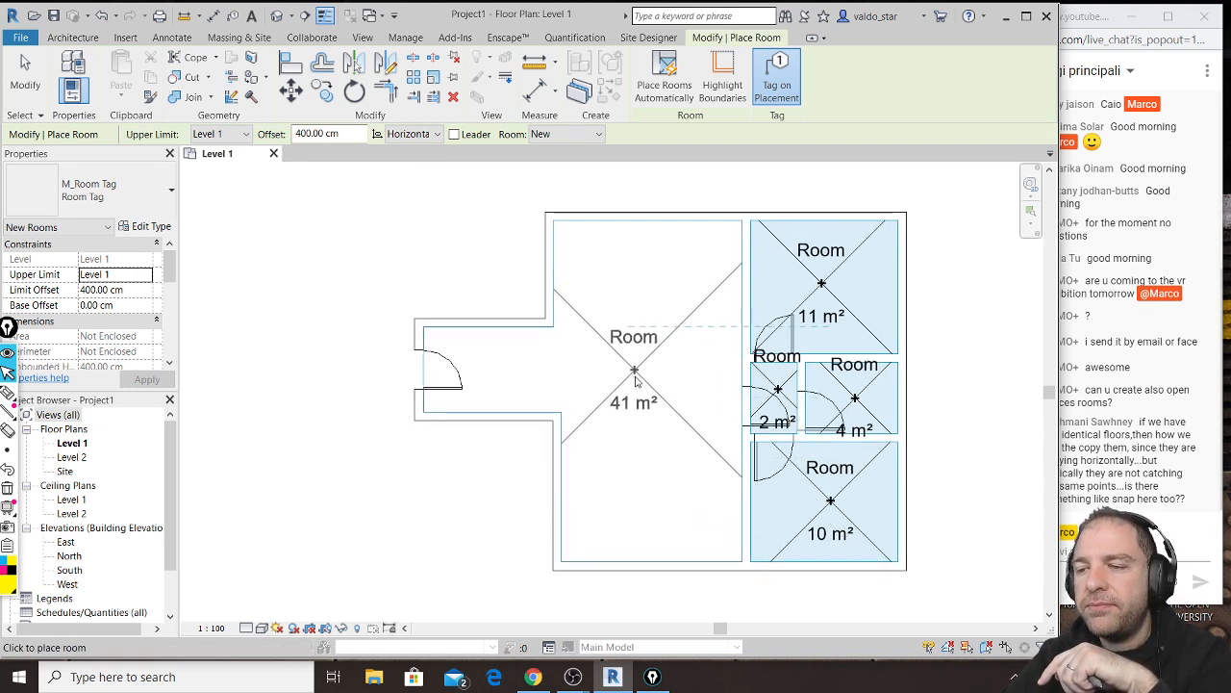
{"action": "left_click", "coordinate": [635, 380]}
{"action": "key", "text": "Escape"}
{"action": "key", "text": "Escape"}
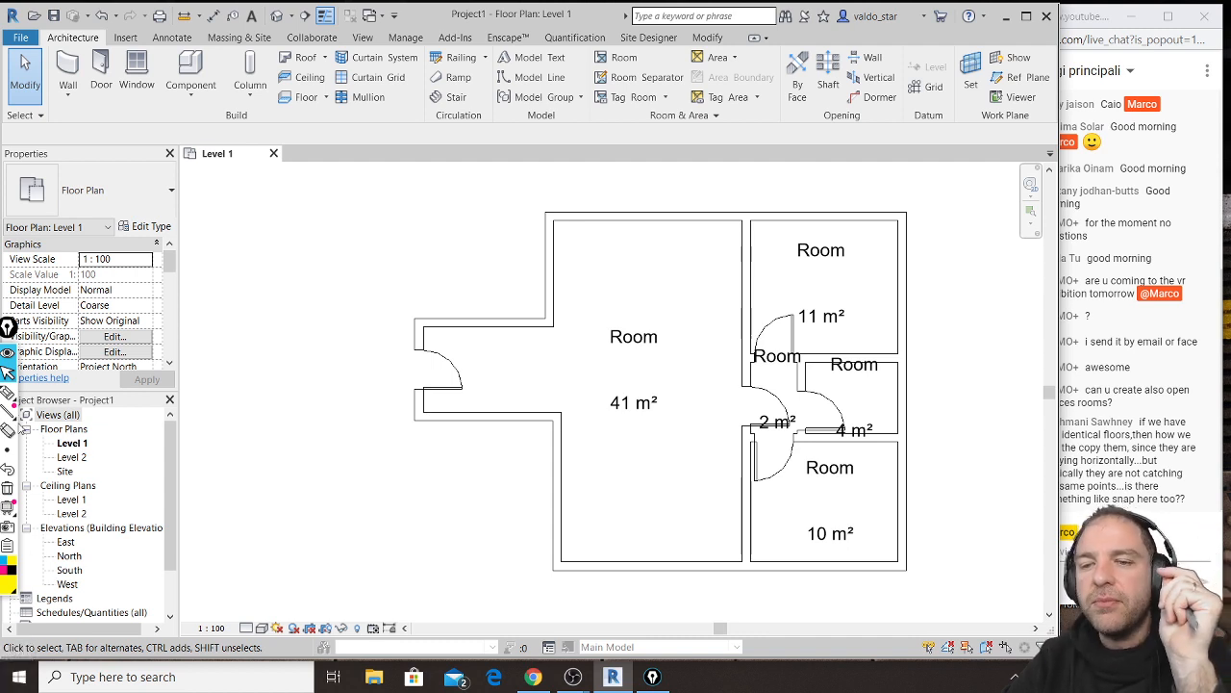
Step: Outline and shade the entrance recess in yellow with the on-screen highlighter to mark it as a separate area
{"action": "mouse_move", "coordinate": [7, 394]}
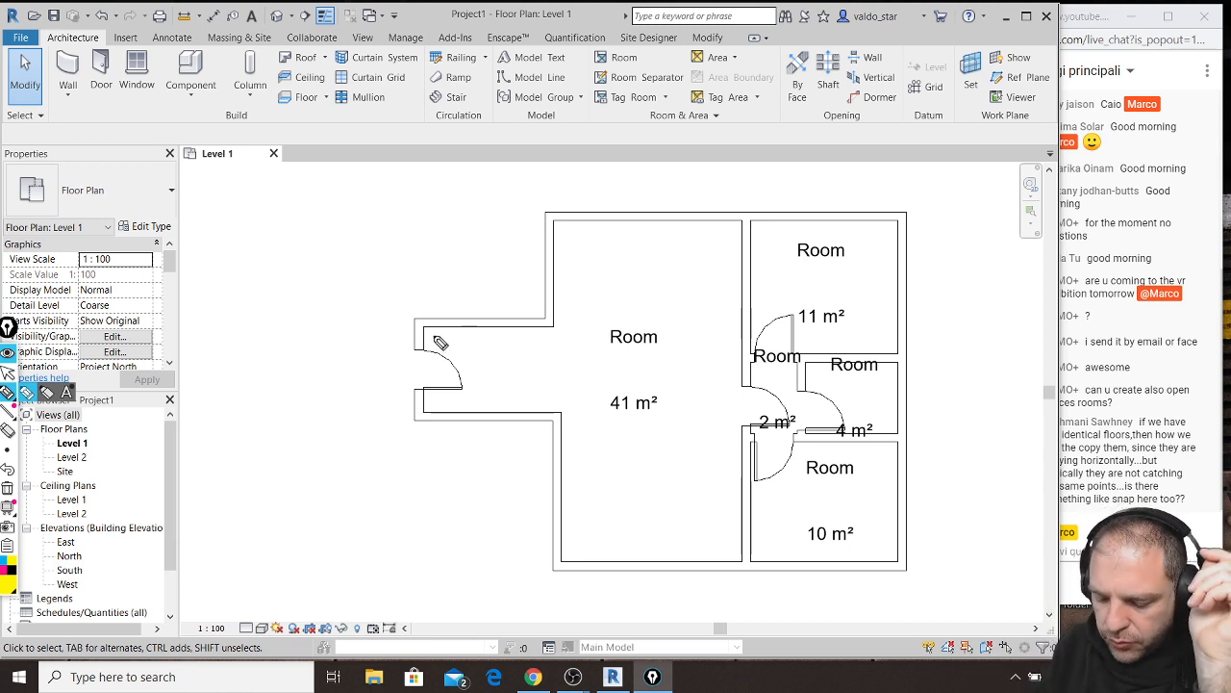
{"action": "mouse_move", "coordinate": [421, 371]}
{"action": "left_mouse_down"}
{"action": "mouse_move", "coordinate": [421, 334]}
{"action": "mouse_move", "coordinate": [473, 414]}
{"action": "mouse_move", "coordinate": [548, 415]}
{"action": "left_mouse_up"}
{"action": "mouse_move", "coordinate": [424, 324]}
{"action": "left_mouse_down"}
{"action": "mouse_move", "coordinate": [540, 326]}
{"action": "mouse_move", "coordinate": [555, 346]}
{"action": "mouse_move", "coordinate": [556, 414]}
{"action": "mouse_move", "coordinate": [535, 394]}
{"action": "mouse_move", "coordinate": [533, 357]}
{"action": "mouse_move", "coordinate": [434, 362]}
{"action": "mouse_move", "coordinate": [416, 335]}
{"action": "left_mouse_up"}
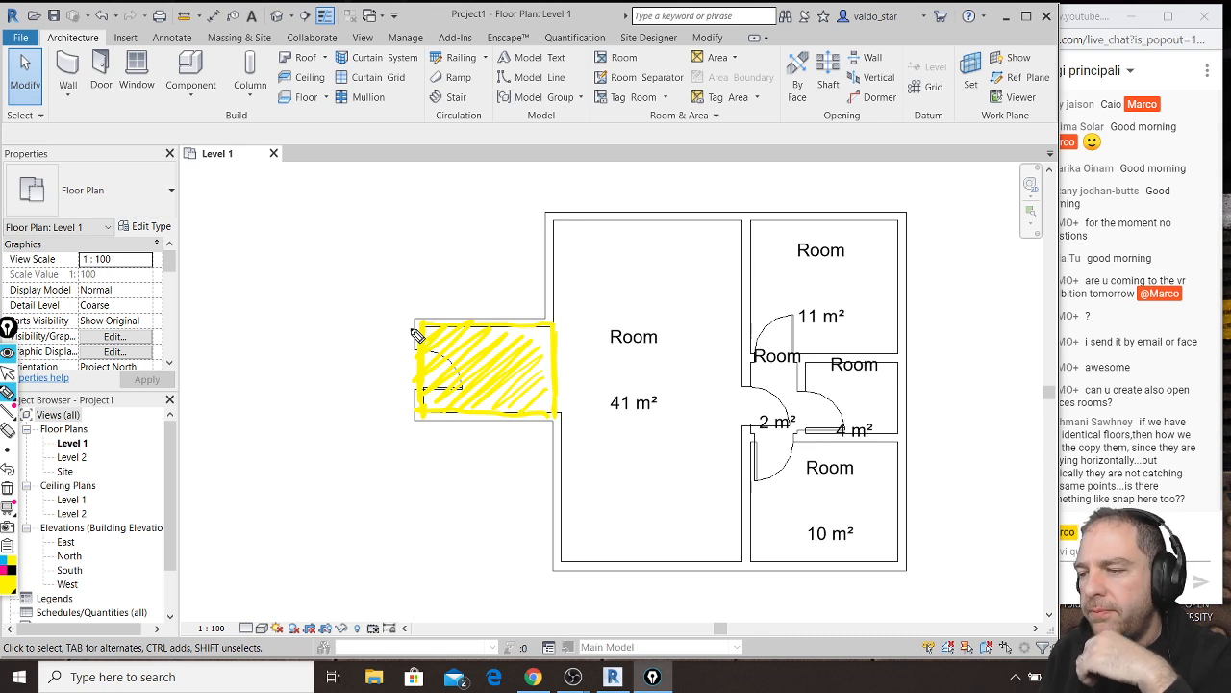
Step: Outline the north part of the large open space in yellow highlighter and write K+D inside it
{"action": "mouse_move", "coordinate": [566, 241]}
{"action": "left_mouse_down"}
{"action": "mouse_move", "coordinate": [563, 327]}
{"action": "mouse_move", "coordinate": [598, 336]}
{"action": "mouse_move", "coordinate": [753, 318]}
{"action": "mouse_move", "coordinate": [635, 220]}
{"action": "mouse_move", "coordinate": [583, 330]}
{"action": "mouse_move", "coordinate": [747, 302]}
{"action": "mouse_move", "coordinate": [578, 226]}
{"action": "left_mouse_up"}
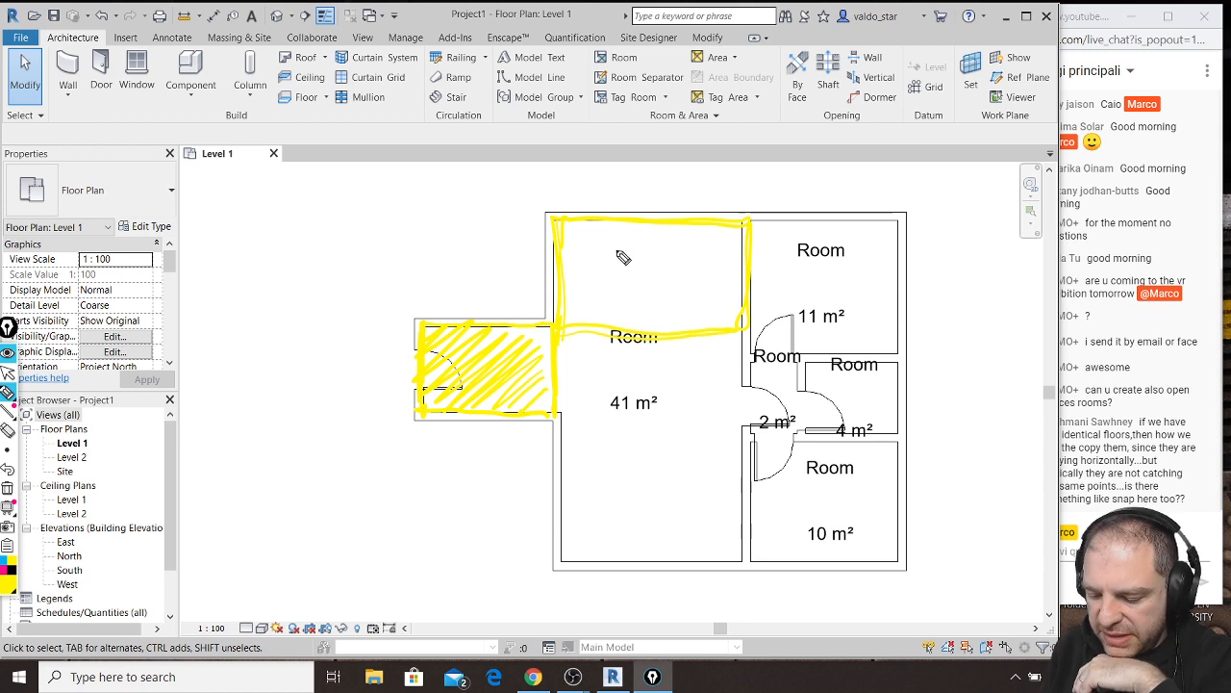
{"action": "left_click_drag", "start_coordinate": [606, 234], "coordinate": [606, 285]}
{"action": "left_click_drag", "start_coordinate": [653, 251], "coordinate": [652, 281]}
{"action": "mouse_move", "coordinate": [635, 268]}
{"action": "left_mouse_down"}
{"action": "mouse_move", "coordinate": [665, 265]}
{"action": "mouse_move", "coordinate": [674, 281]}
{"action": "left_mouse_up"}
{"action": "left_click_drag", "start_coordinate": [674, 240], "coordinate": [676, 279]}
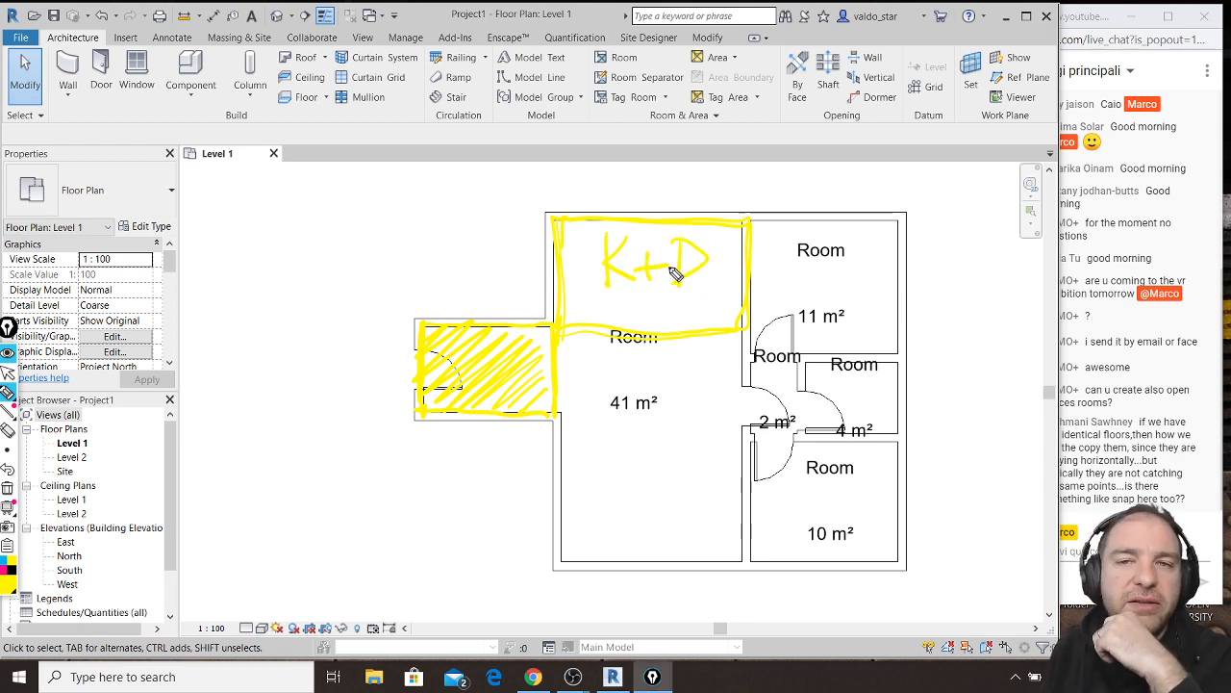
Step: Outline the south part of the open space in yellow, mark it with an L, and clear all highlighter drawings
{"action": "mouse_move", "coordinate": [576, 336]}
{"action": "left_mouse_down"}
{"action": "mouse_move", "coordinate": [673, 335]}
{"action": "mouse_move", "coordinate": [753, 404]}
{"action": "mouse_move", "coordinate": [698, 564]}
{"action": "mouse_move", "coordinate": [562, 406]}
{"action": "left_mouse_up"}
{"action": "mouse_move", "coordinate": [573, 486]}
{"action": "left_mouse_down"}
{"action": "mouse_move", "coordinate": [722, 544]}
{"action": "mouse_move", "coordinate": [577, 332]}
{"action": "mouse_move", "coordinate": [566, 547]}
{"action": "left_mouse_up"}
{"action": "left_click_drag", "start_coordinate": [574, 424], "coordinate": [604, 395]}
{"action": "left_click_drag", "start_coordinate": [728, 348], "coordinate": [593, 502]}
{"action": "left_click_drag", "start_coordinate": [639, 447], "coordinate": [636, 492]}
{"action": "mouse_move", "coordinate": [638, 412]}
{"action": "left_mouse_down"}
{"action": "mouse_move", "coordinate": [631, 490]}
{"action": "mouse_move", "coordinate": [691, 493]}
{"action": "left_mouse_up"}
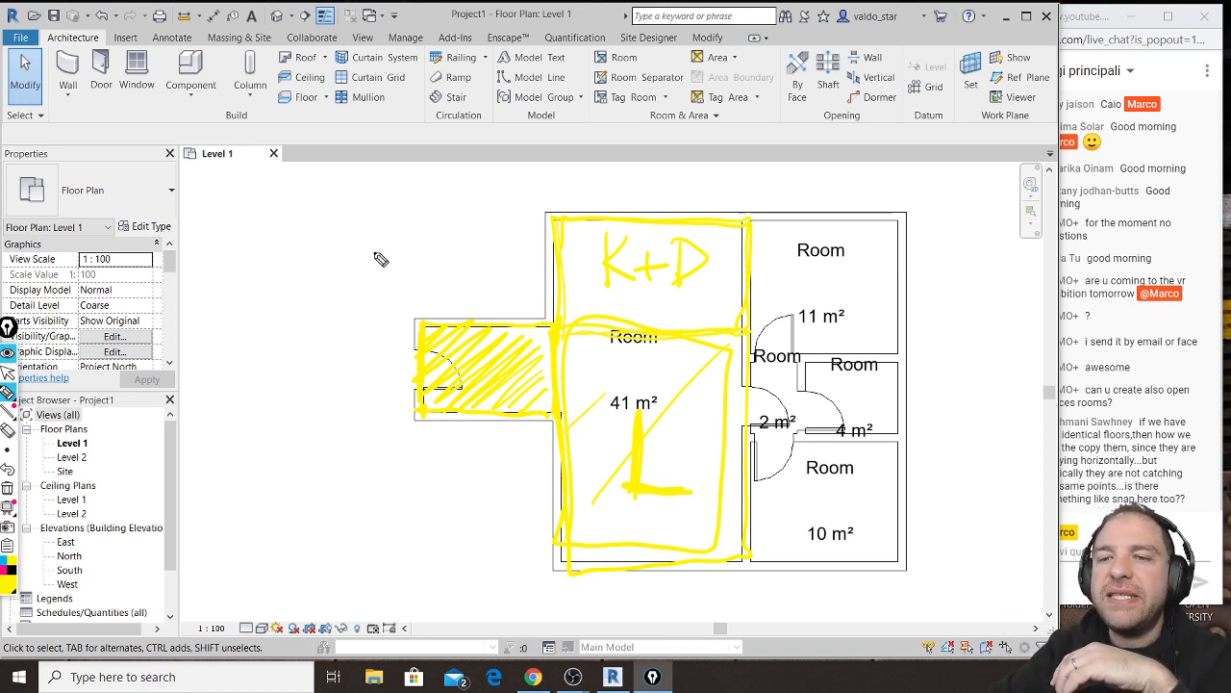
{"action": "left_click", "coordinate": [8, 493]}
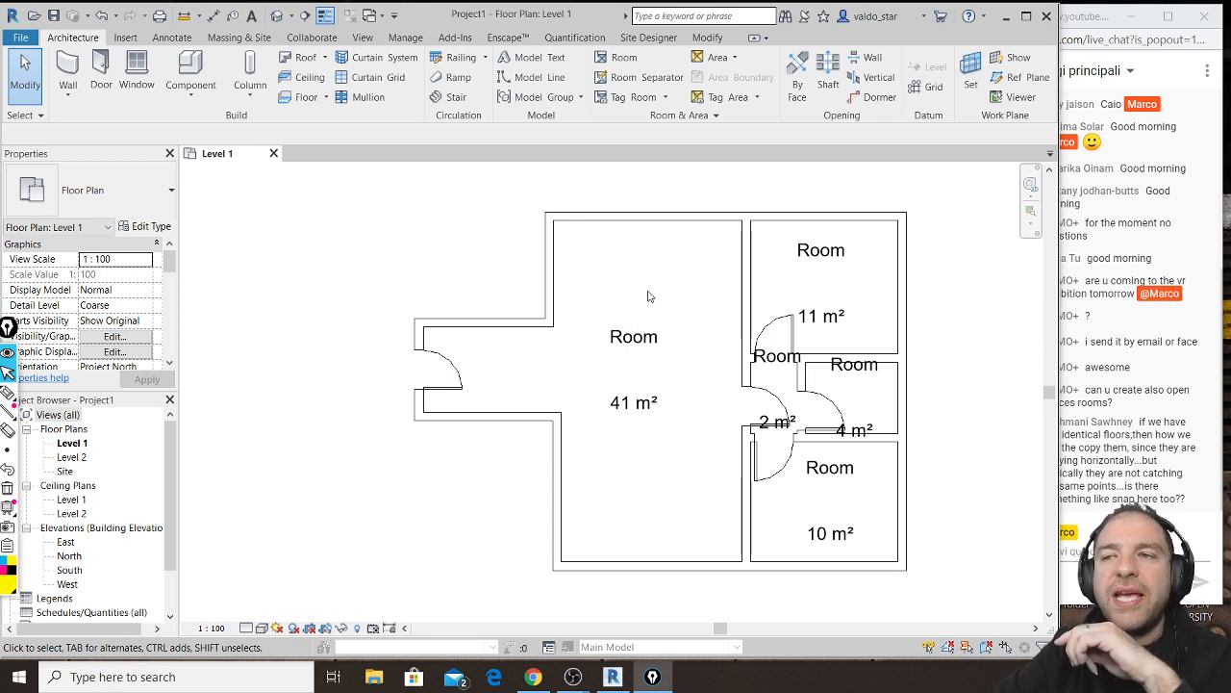
Step: Draw a vertical room separation line across the opening between the entrance recess and the large open space
{"action": "left_click", "coordinate": [626, 86]}
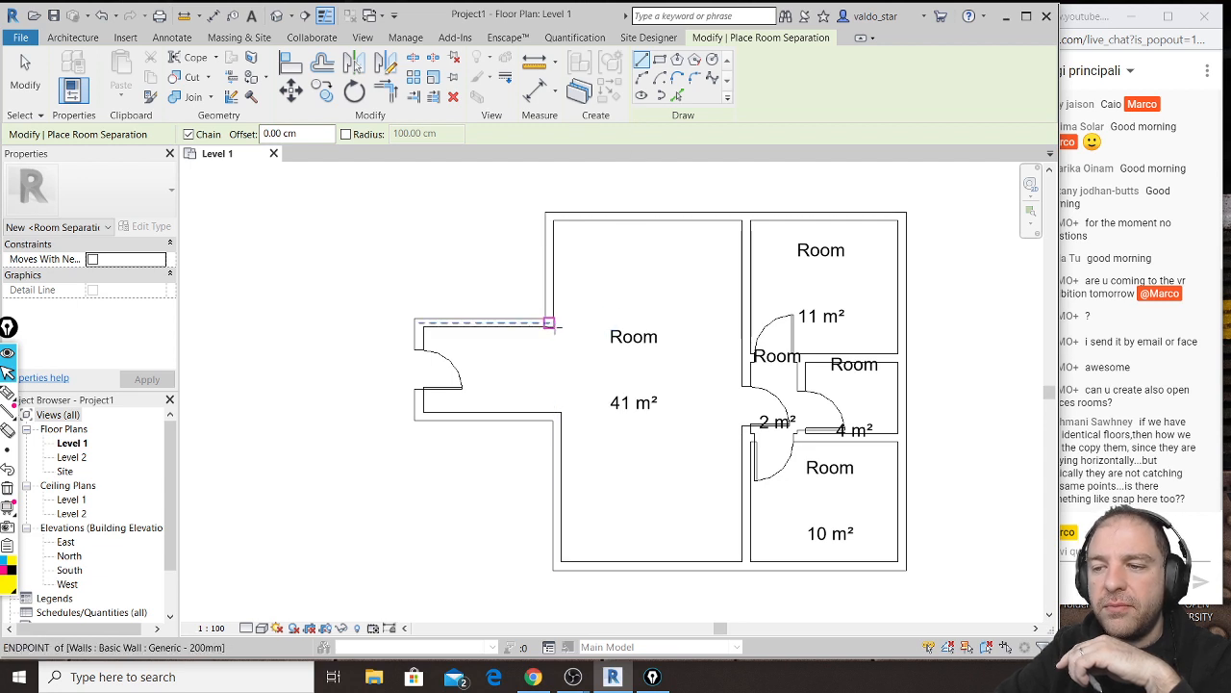
{"action": "left_click", "coordinate": [550, 324]}
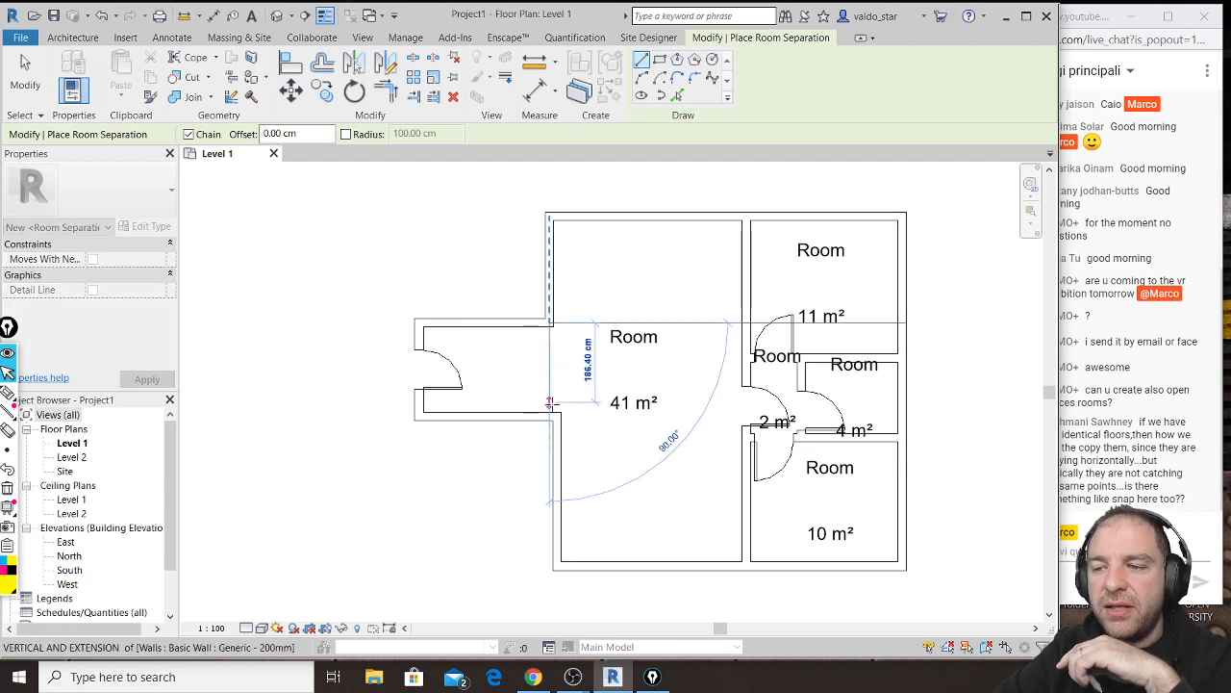
{"action": "left_click", "coordinate": [550, 412]}
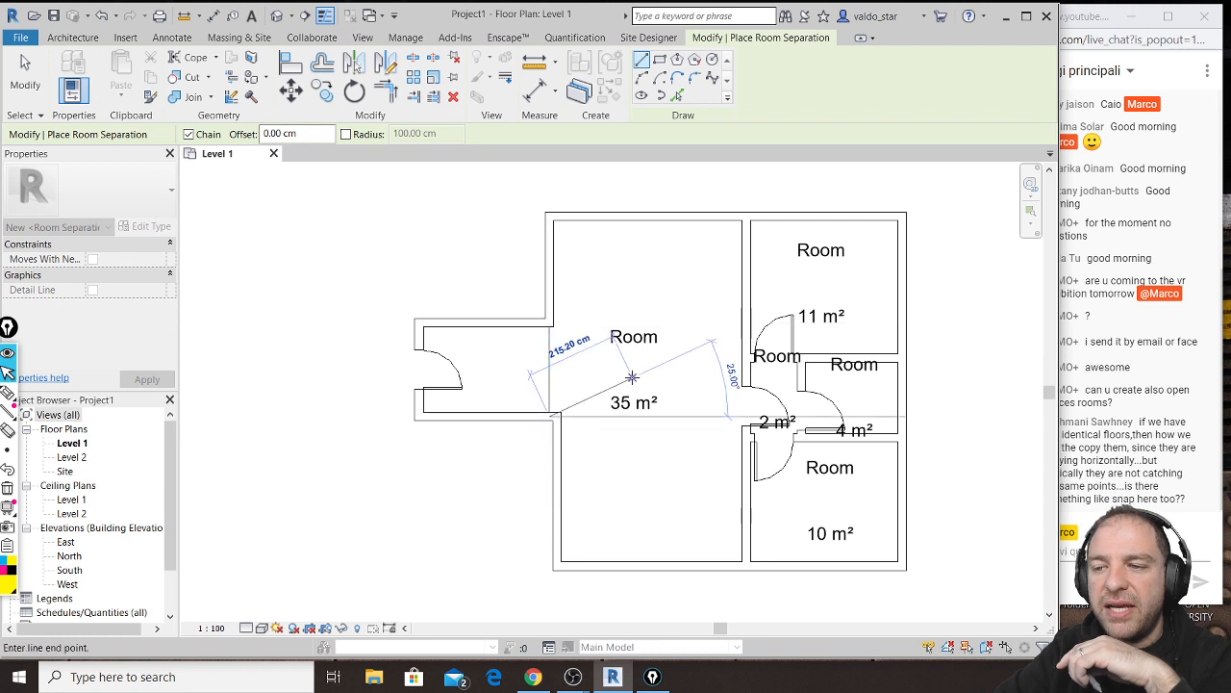
{"action": "key", "text": "Escape"}
{"action": "key", "text": "Escape"}
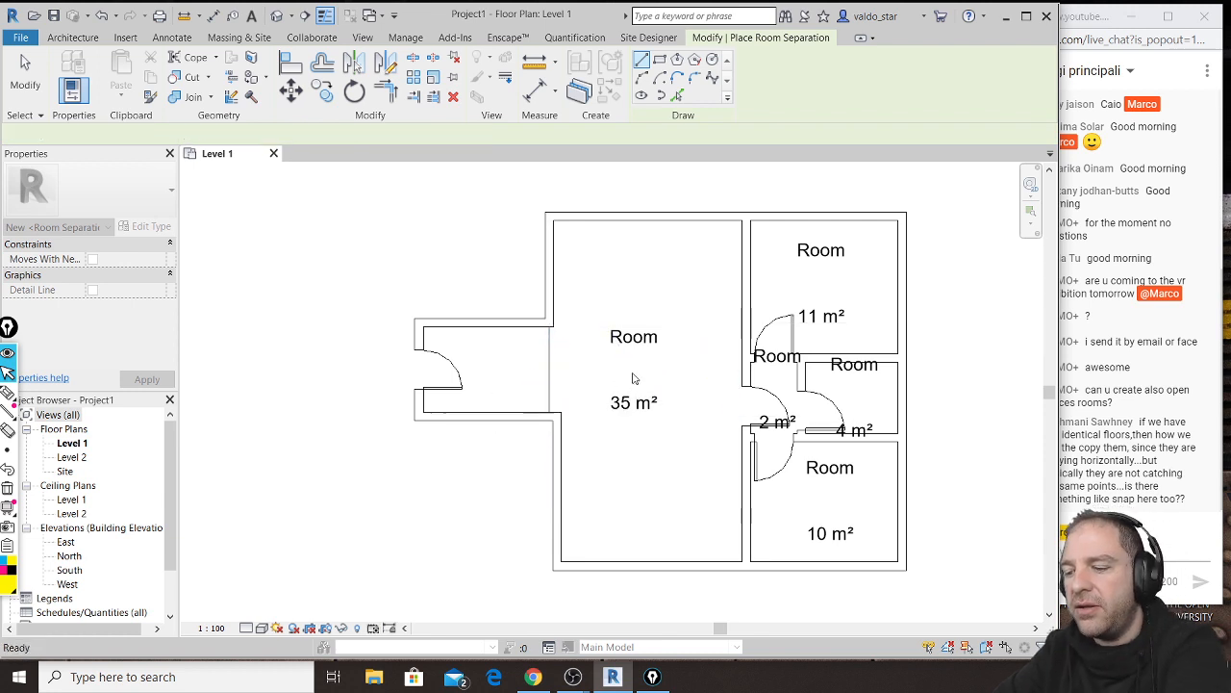
Step: Place a tagged room in the entrance recess
{"action": "key", "text": "r"}
{"action": "key", "text": "m"}
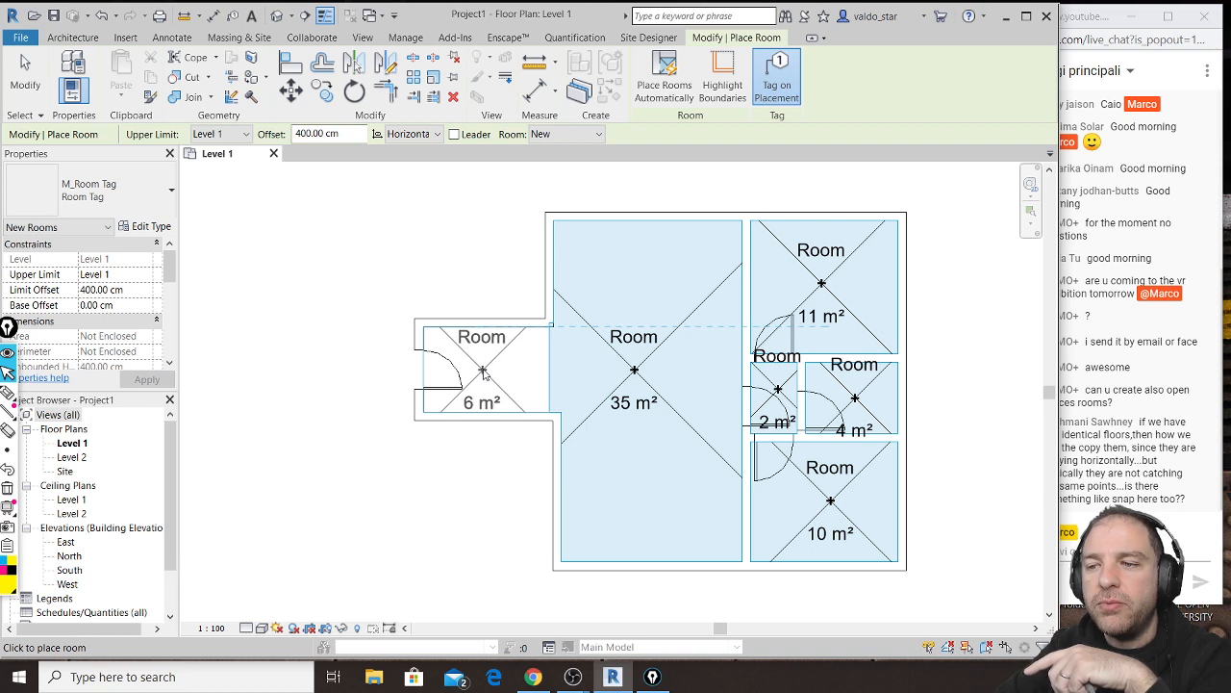
{"action": "left_click", "coordinate": [483, 373]}
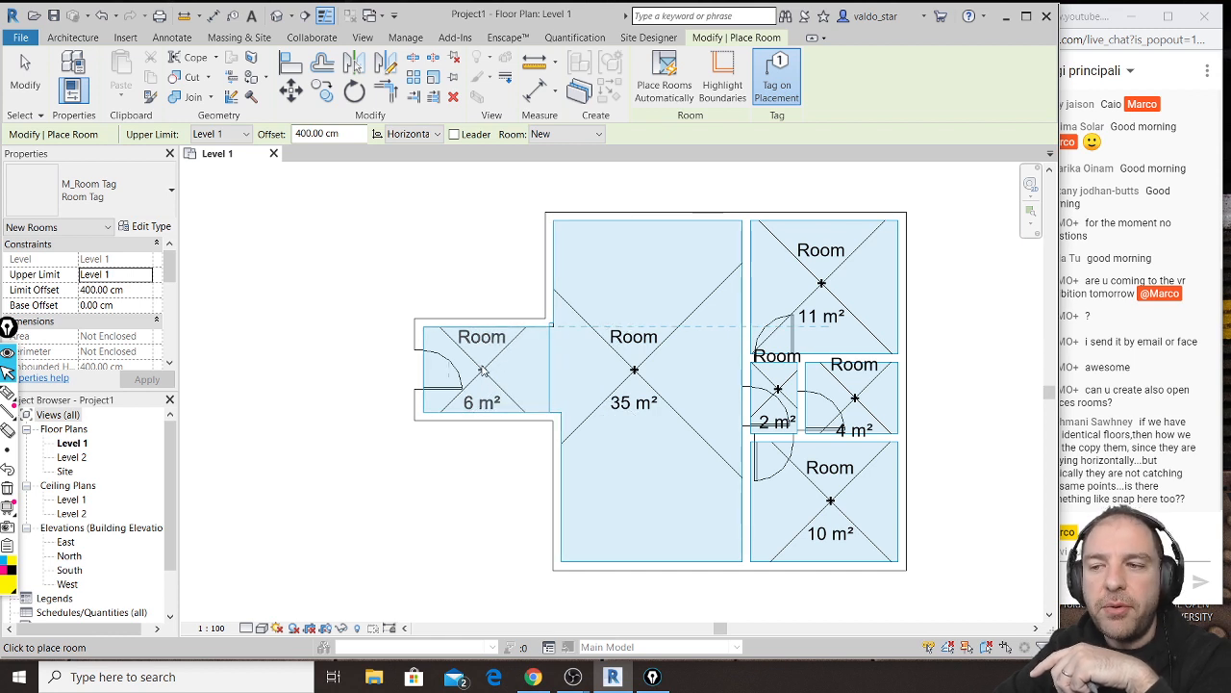
{"action": "key", "text": "Escape"}
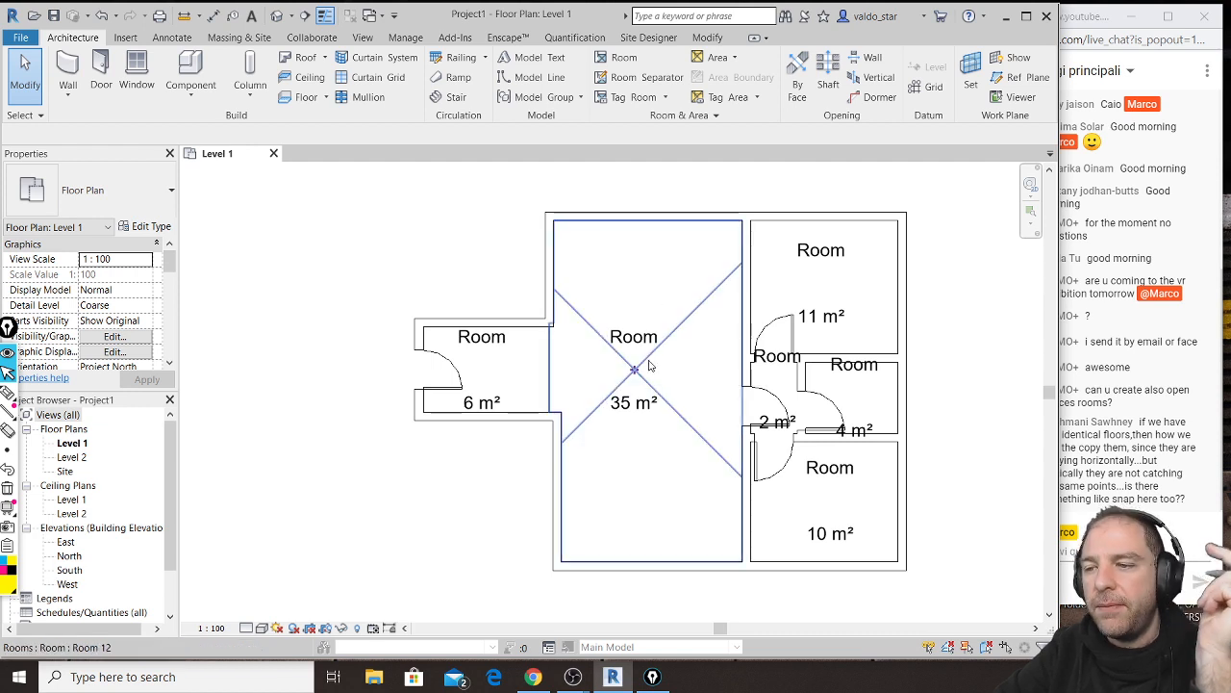
Step: Draw a horizontal room separation line from the recess's upper inner corner across the large open space to its east wall
{"action": "left_click", "coordinate": [640, 81]}
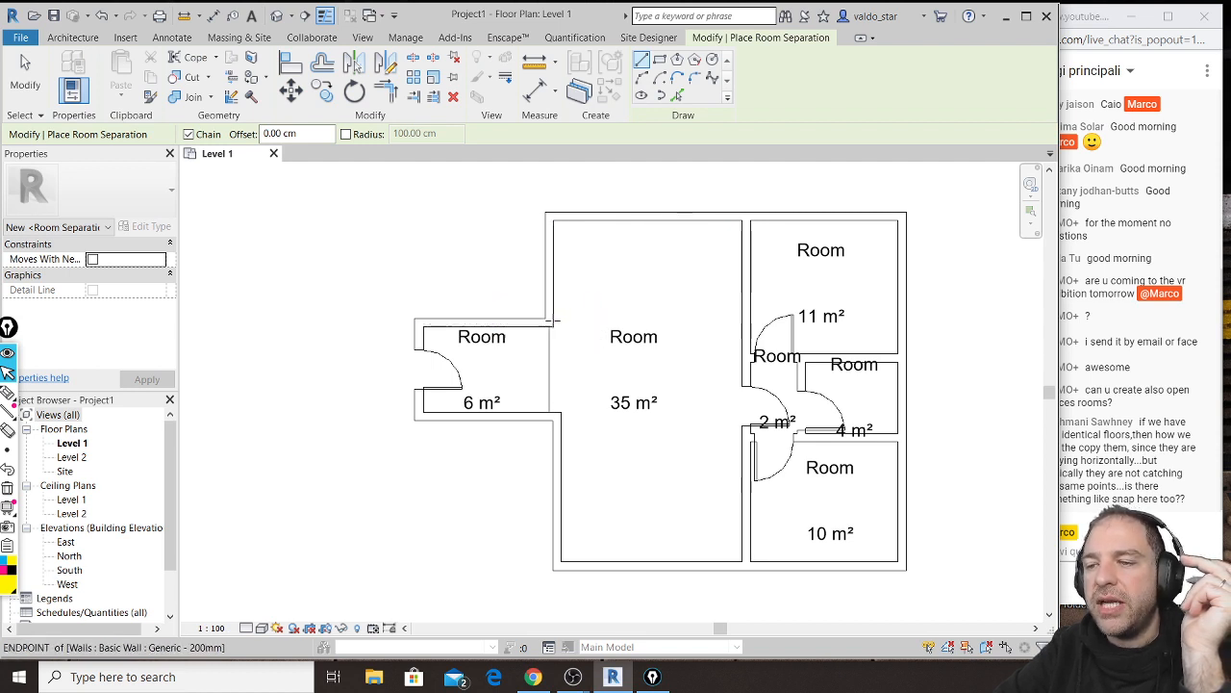
{"action": "left_click", "coordinate": [549, 322]}
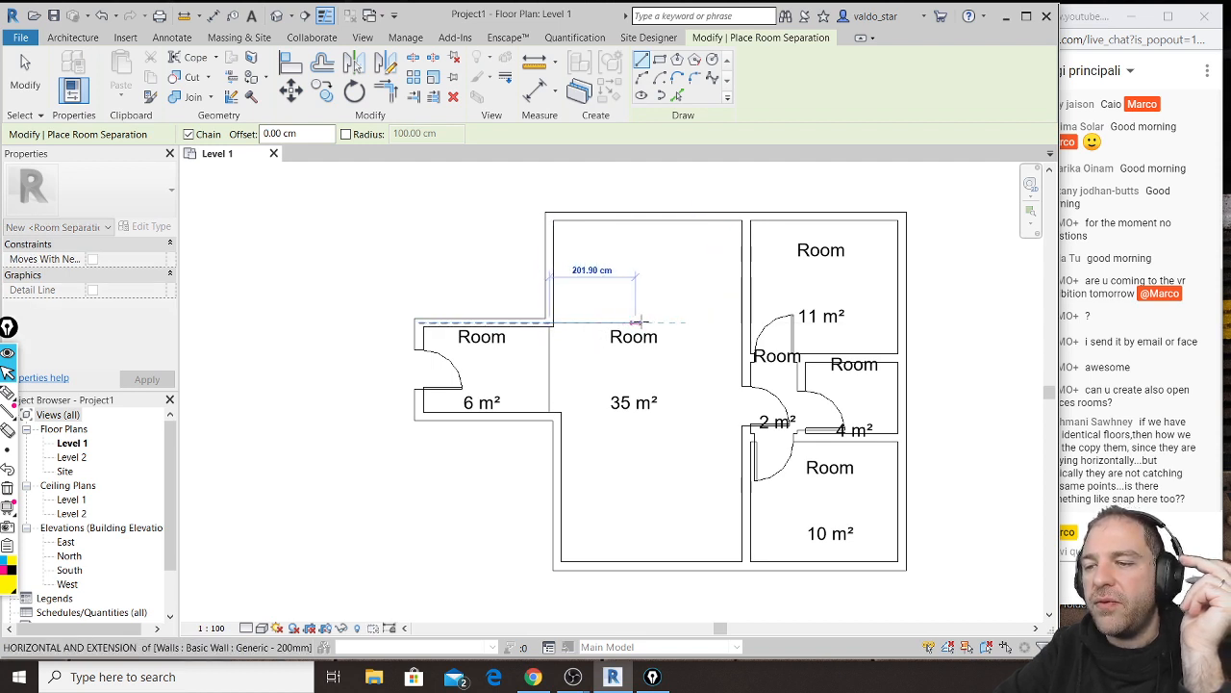
{"action": "left_click", "coordinate": [740, 322]}
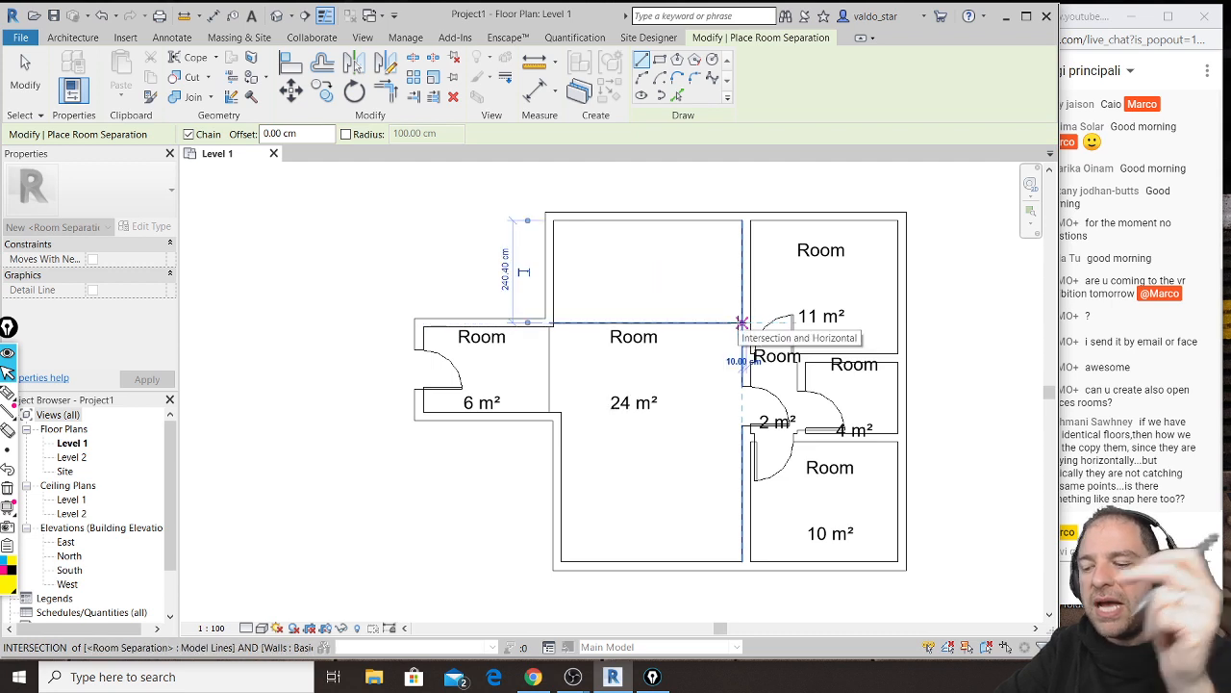
Step: Place a tagged room in the space north of the horizontal separation line
{"action": "key", "text": "r"}
{"action": "key", "text": "m"}
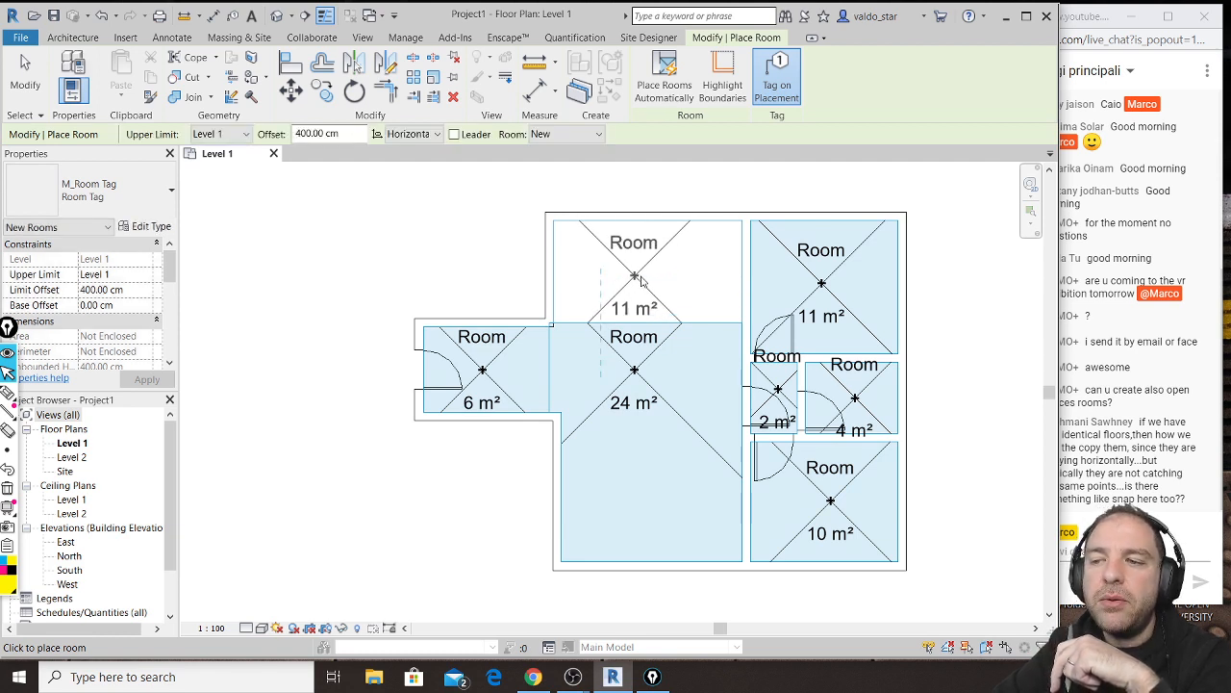
{"action": "left_click", "coordinate": [640, 279]}
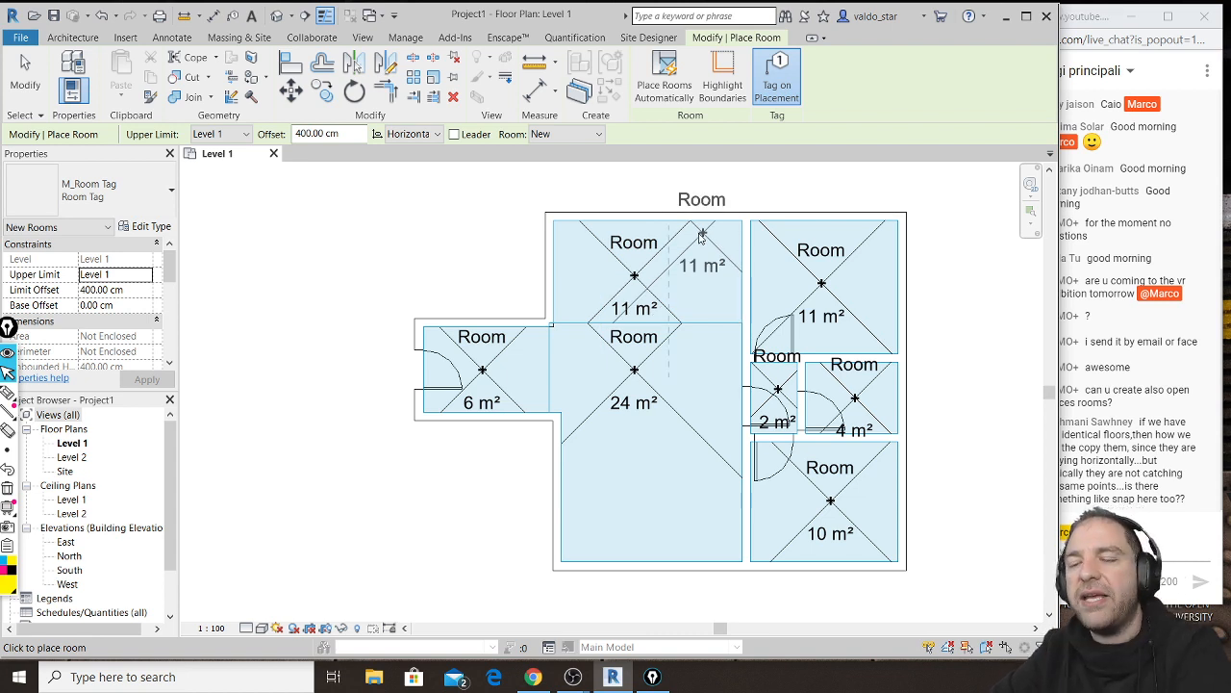
{"action": "key", "text": "Escape"}
{"action": "key", "text": "Escape"}
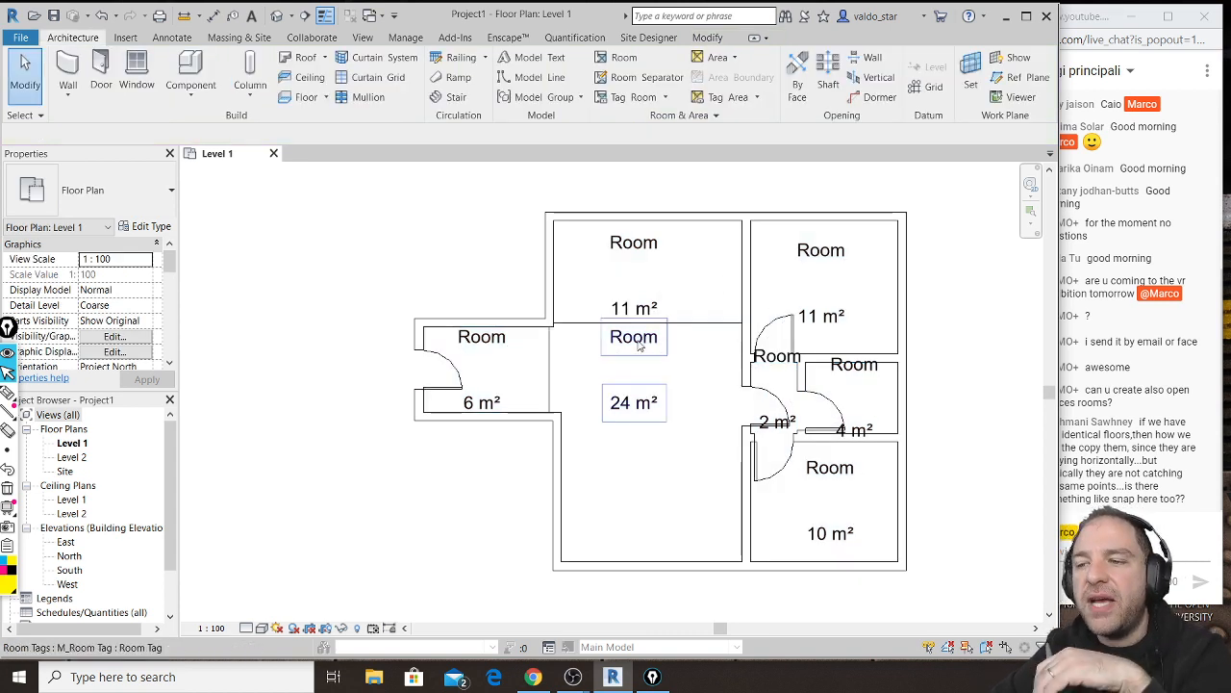
Step: Move the room tag of the large southern space down, toward the middle of that space
{"action": "left_click", "coordinate": [639, 346]}
{"action": "left_click_drag", "start_coordinate": [652, 352], "coordinate": [654, 412]}
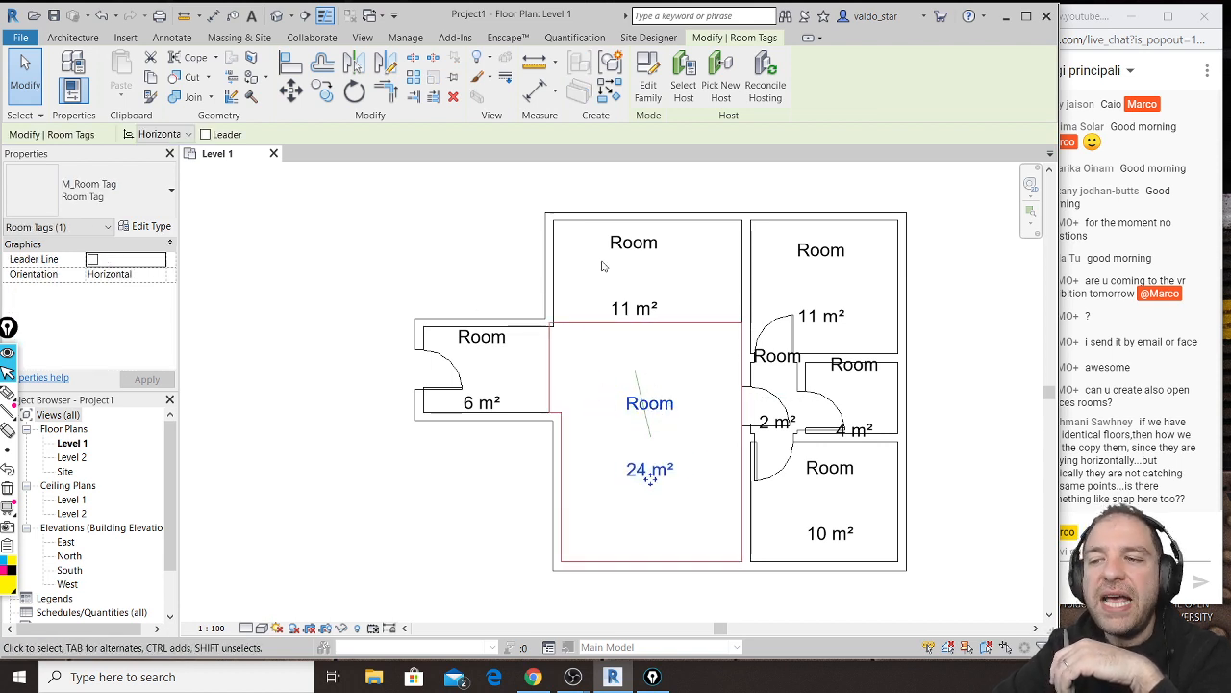
{"action": "left_click", "coordinate": [462, 267]}
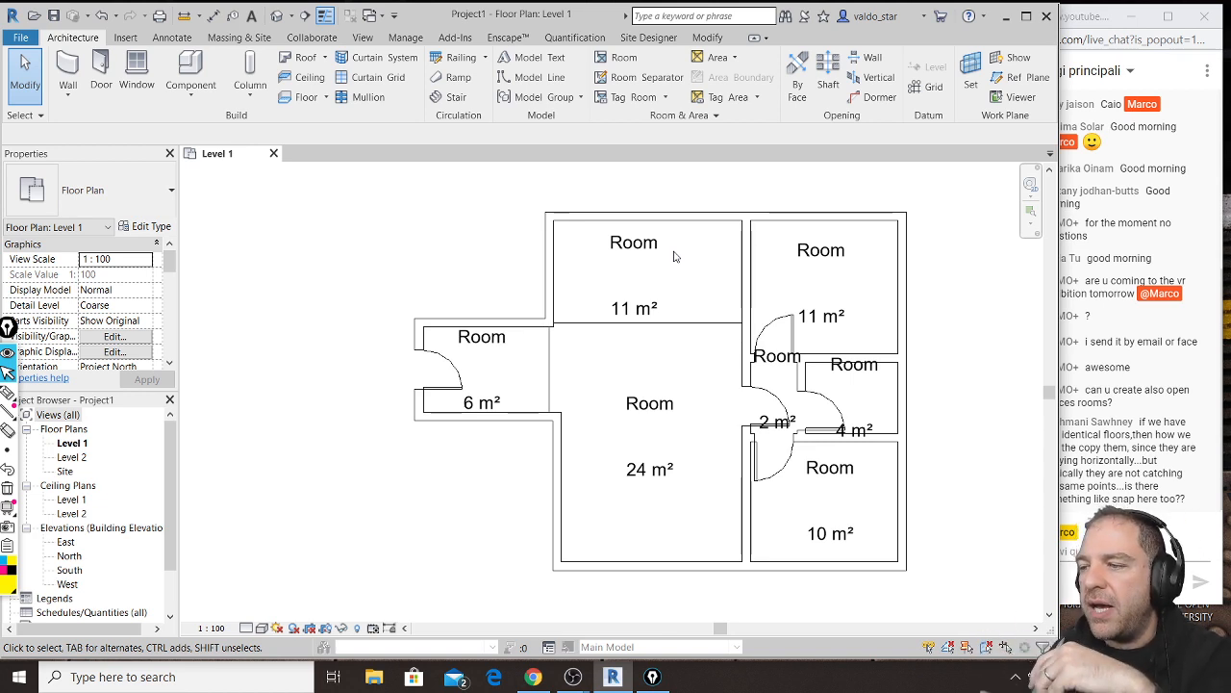
Step: Check the live chat for new messages, and delete the entire floor plan with its walls, doors and rooms from Level 1
{"action": "left_click", "coordinate": [1077, 8]}
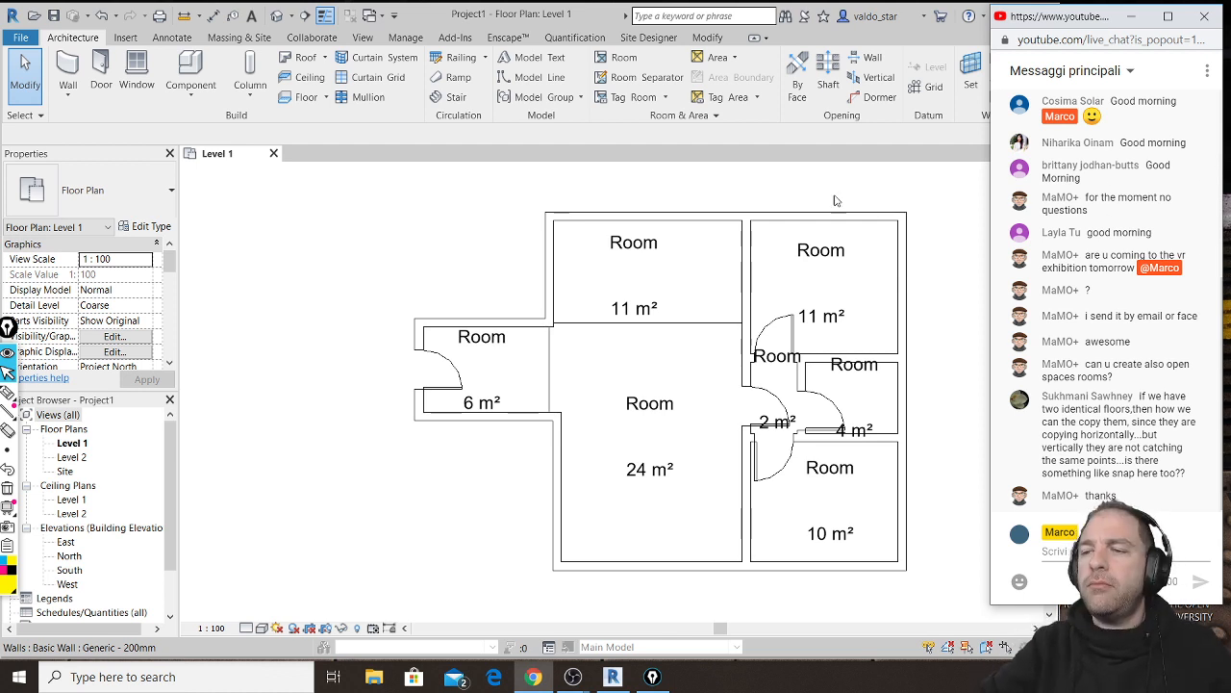
{"action": "left_click", "coordinate": [944, 190]}
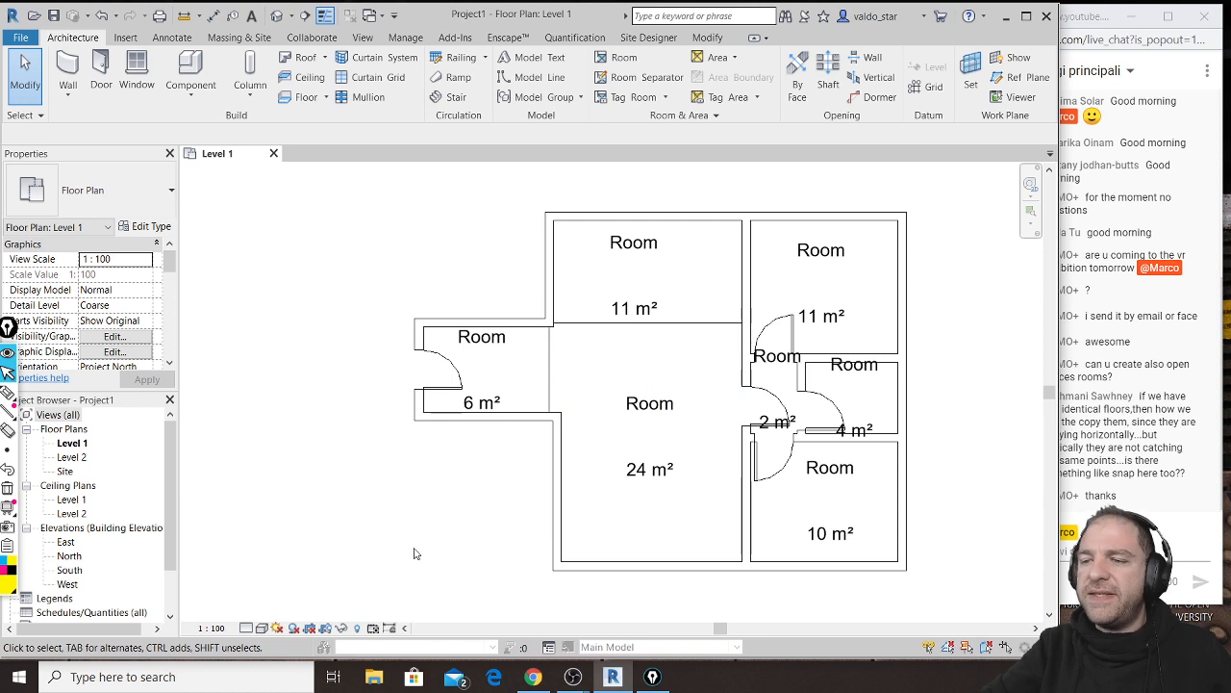
{"action": "scroll", "coordinate": [323, 250], "scroll_direction": "down", "scroll_amount": 2}
{"action": "left_click_drag", "start_coordinate": [317, 221], "coordinate": [762, 545]}
{"action": "key", "text": "Delete"}
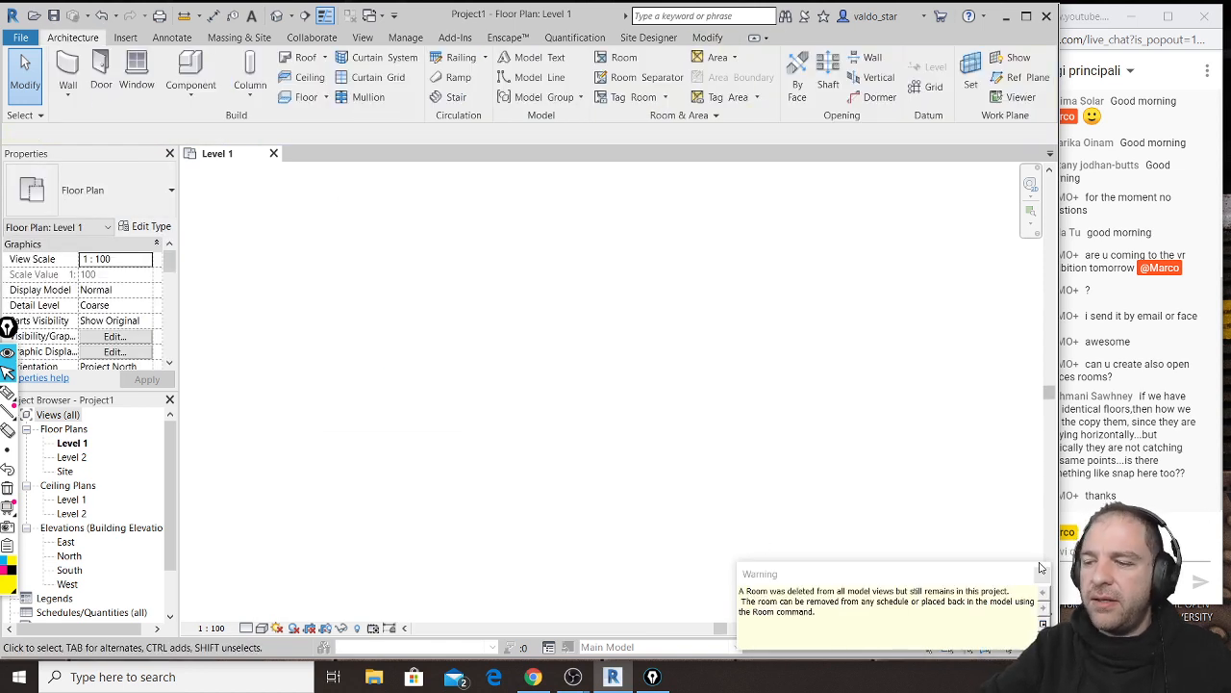
{"action": "left_click", "coordinate": [1040, 569]}
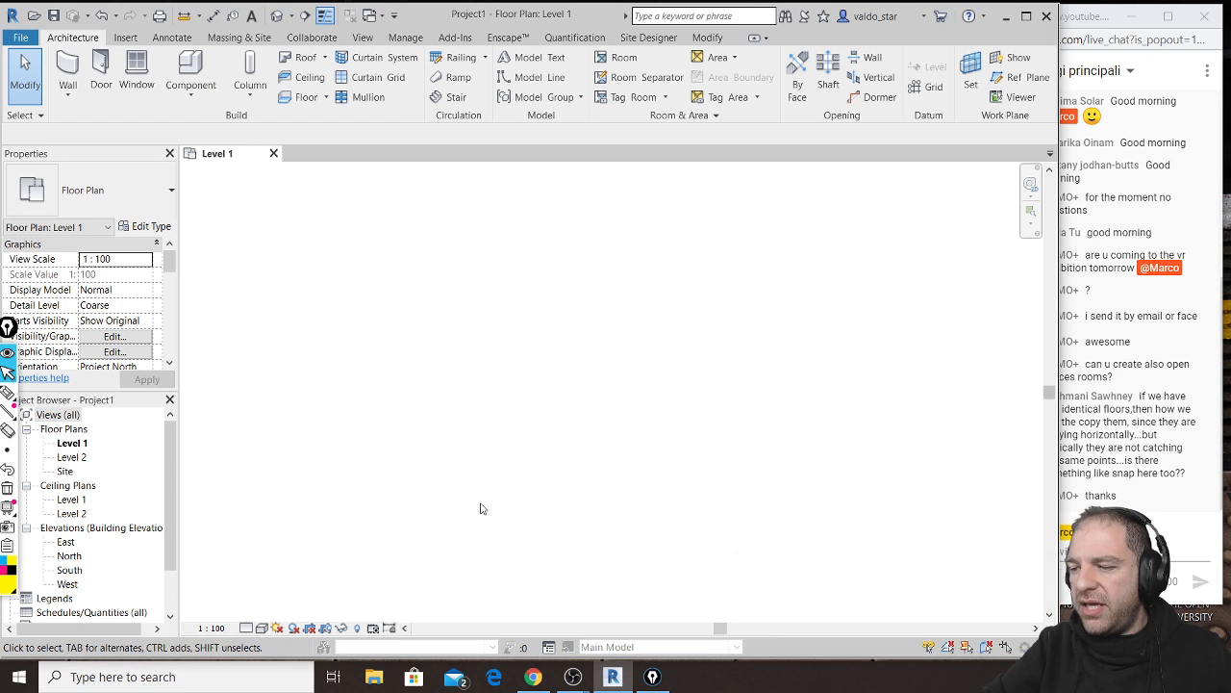
Step: Start the Wall command with wall type Generic - 300mm and the location line at Finish Face: Interior
{"action": "left_click", "coordinate": [80, 77]}
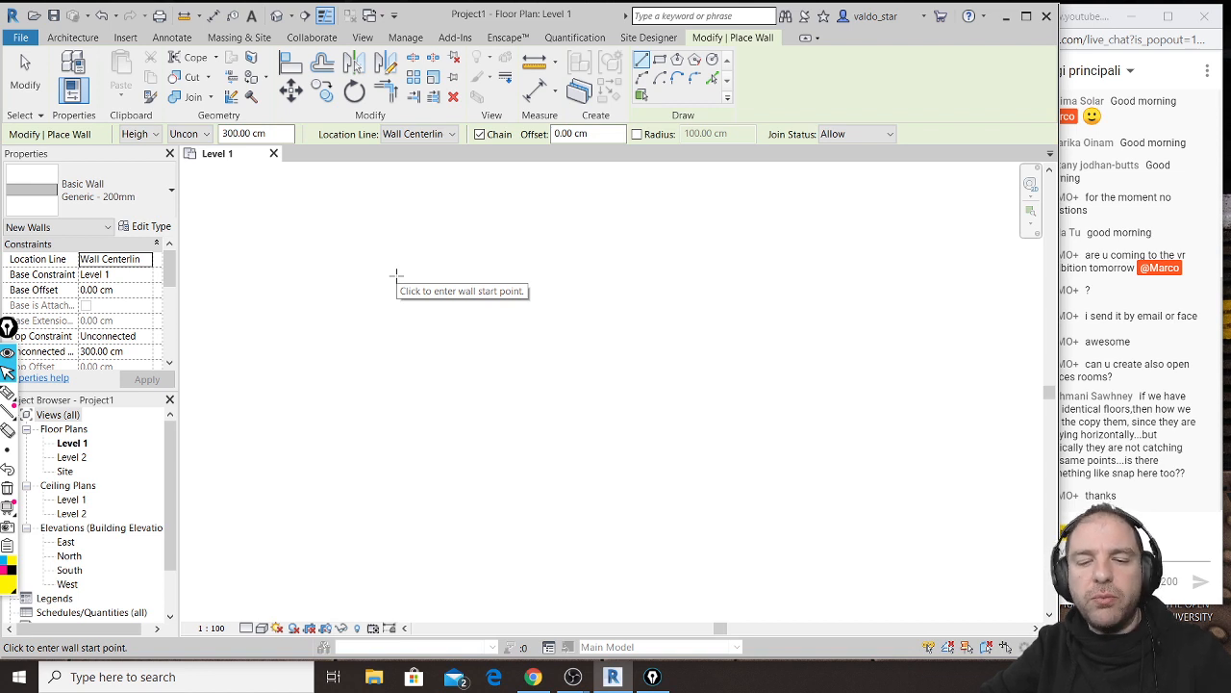
{"action": "left_click", "coordinate": [452, 135]}
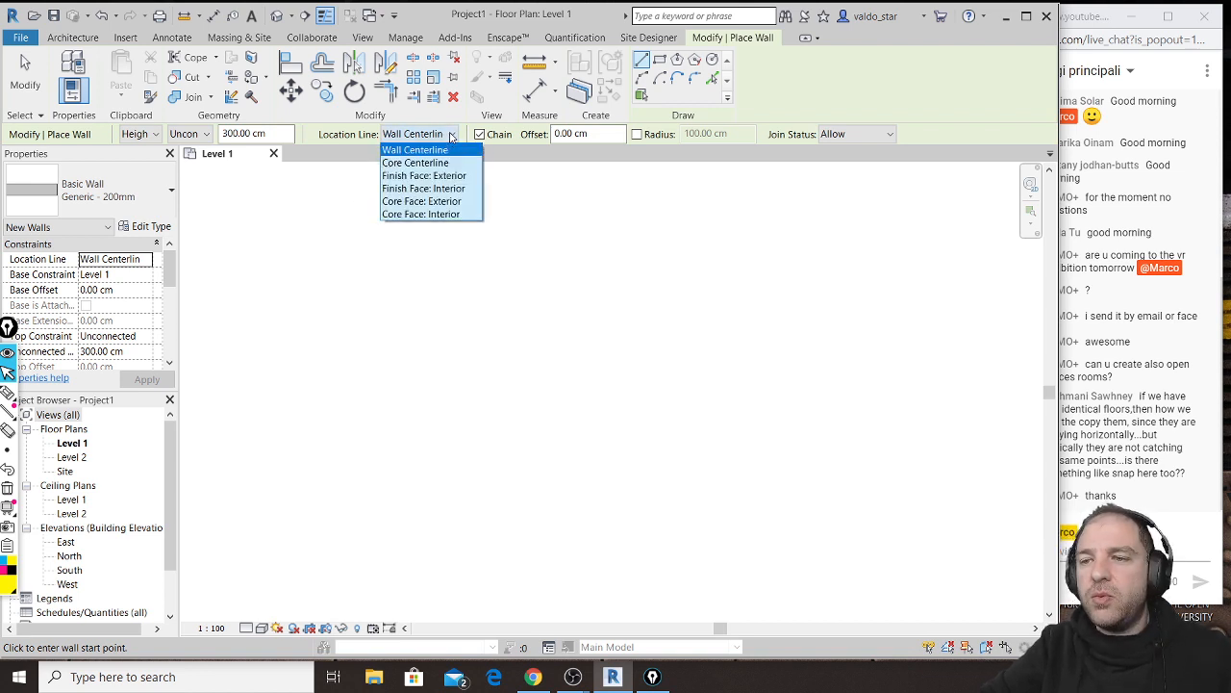
{"action": "left_click", "coordinate": [470, 190]}
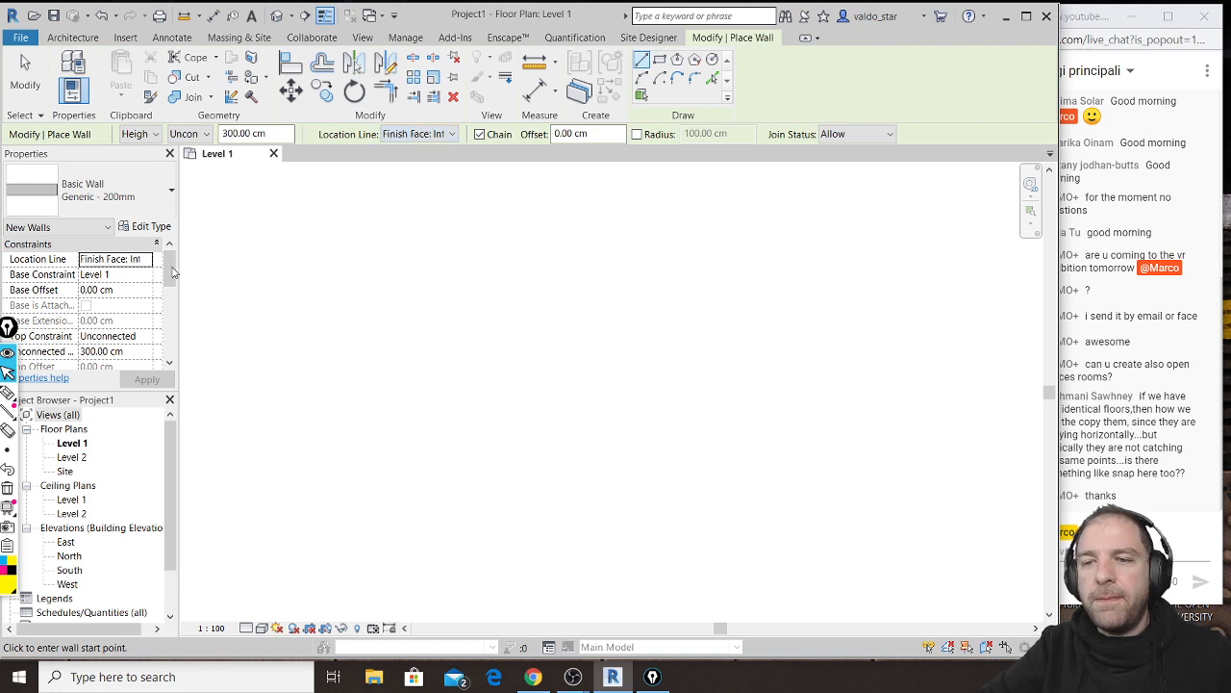
{"action": "left_click", "coordinate": [116, 190]}
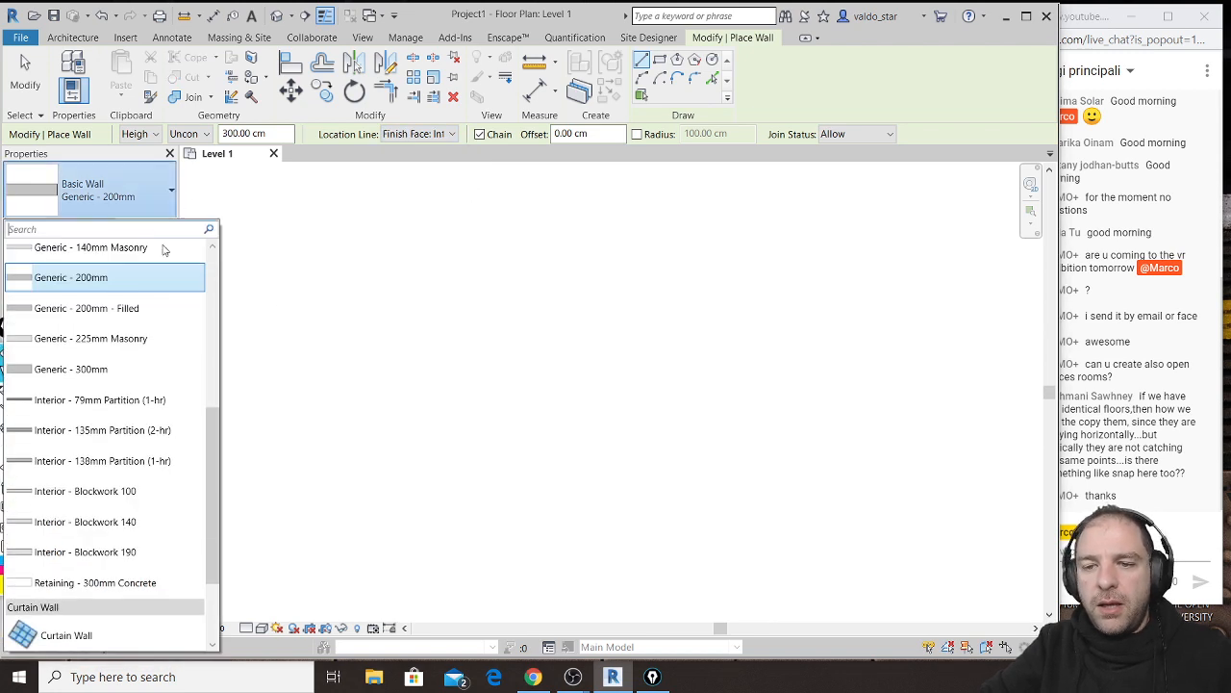
{"action": "left_click", "coordinate": [154, 373]}
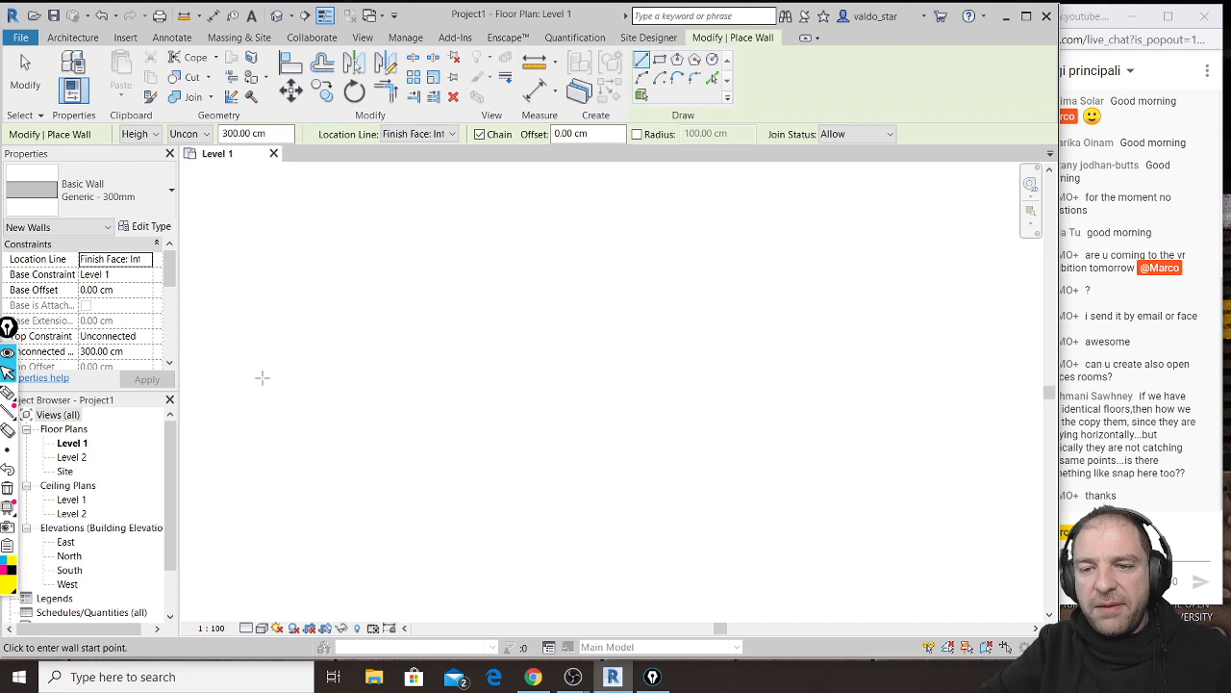
Step: Draw a closed loop of seven exterior walls, with one slanted segment on the north side and one on the south side
{"action": "left_click", "coordinate": [455, 335]}
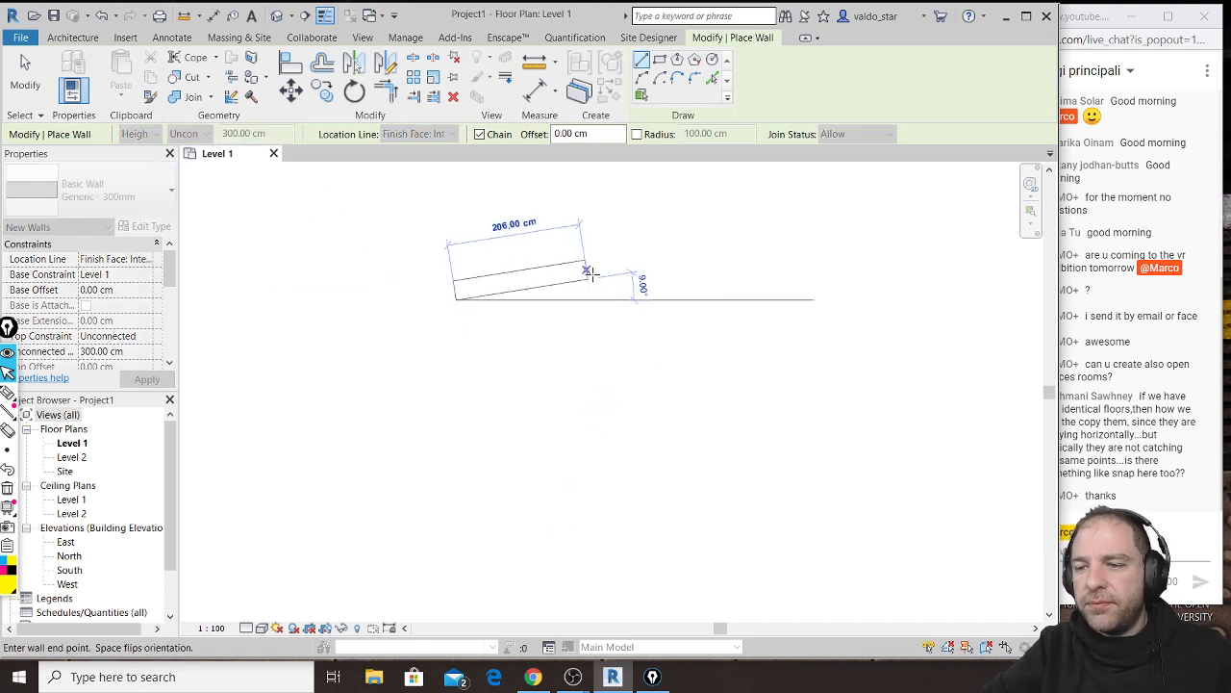
{"action": "left_click", "coordinate": [879, 427]}
{"action": "left_click", "coordinate": [878, 539]}
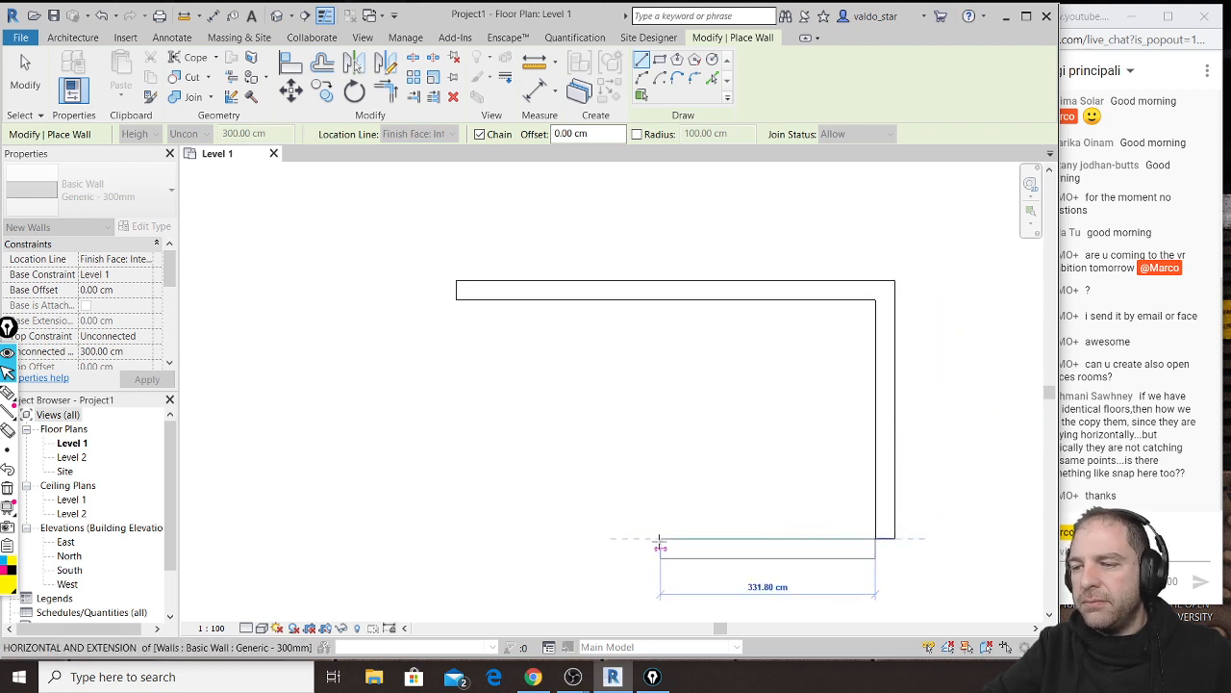
{"action": "left_click", "coordinate": [556, 539]}
{"action": "middle_click_drag", "start_coordinate": [635, 332], "coordinate": [680, 240]}
{"action": "left_click", "coordinate": [459, 539]}
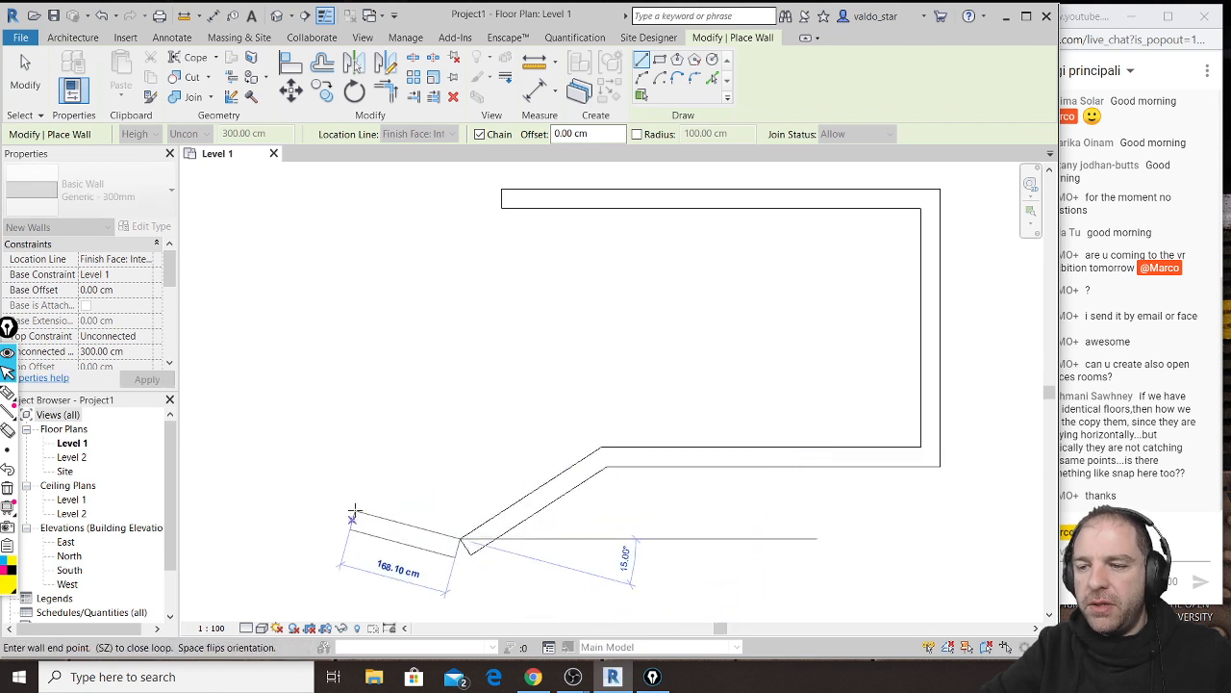
{"action": "left_click", "coordinate": [332, 538]}
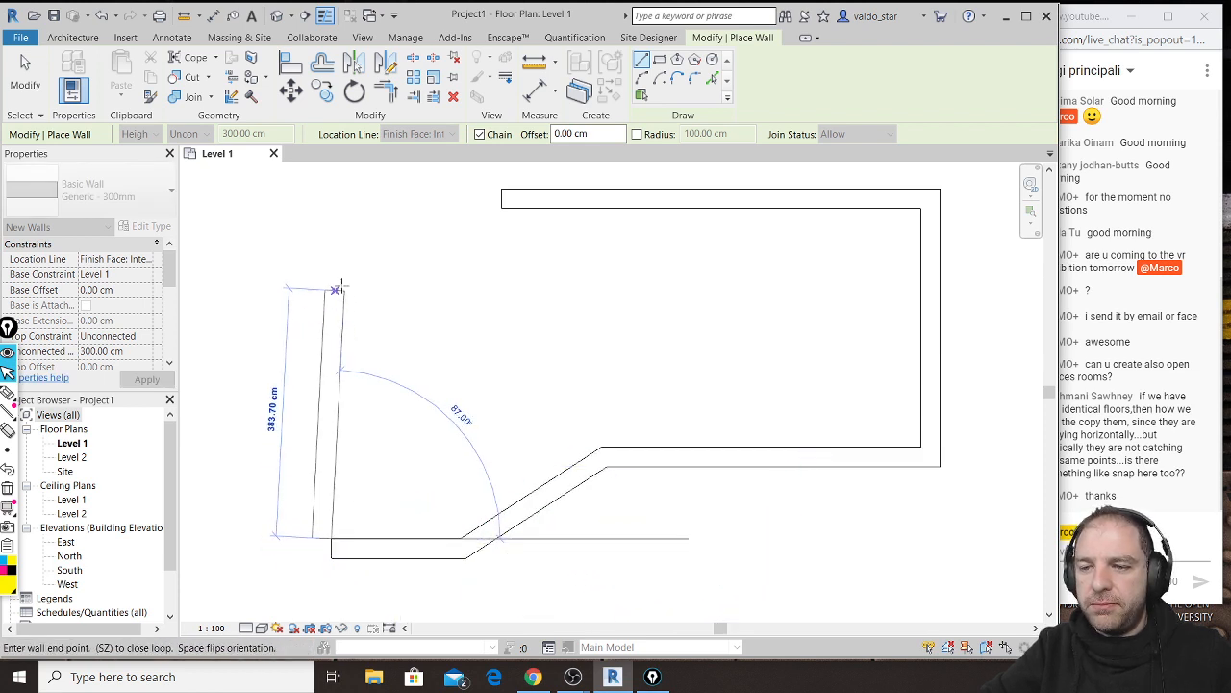
{"action": "left_click", "coordinate": [332, 277]}
{"action": "left_click", "coordinate": [500, 207]}
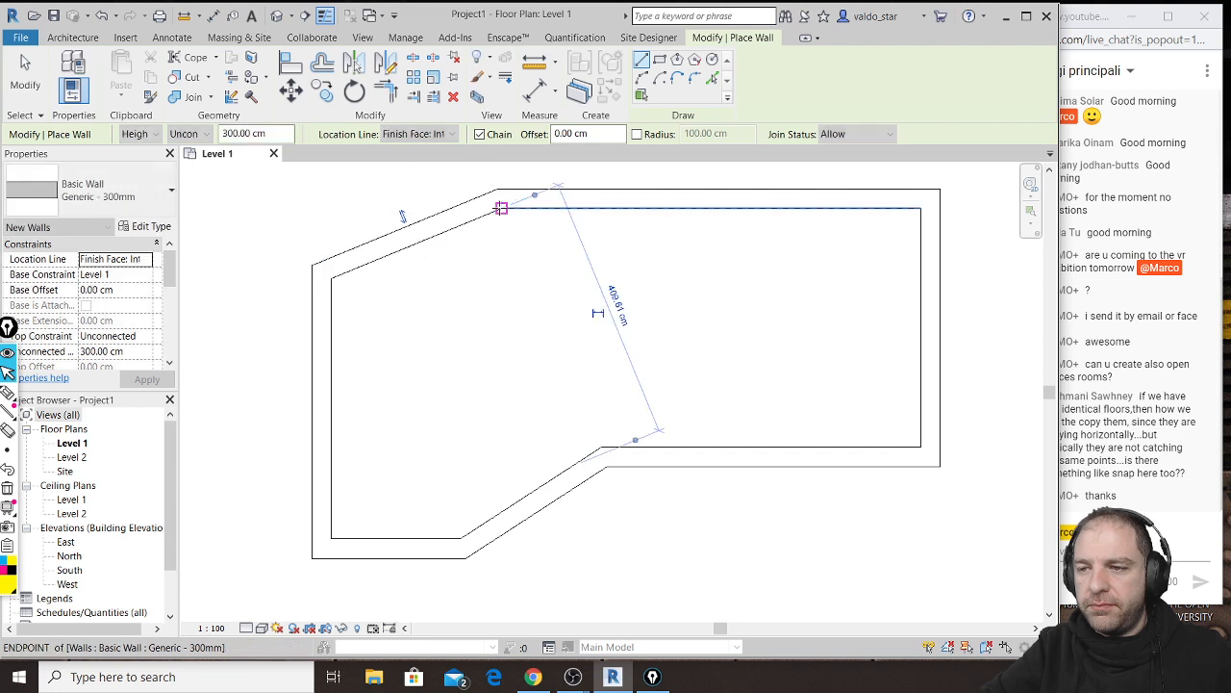
Step: Set the wall type to Generic - 140mm Masonry and draw a two-segment partition enclosing the southwest corner, from the west wall to the slanted south wall
{"action": "left_click", "coordinate": [170, 195]}
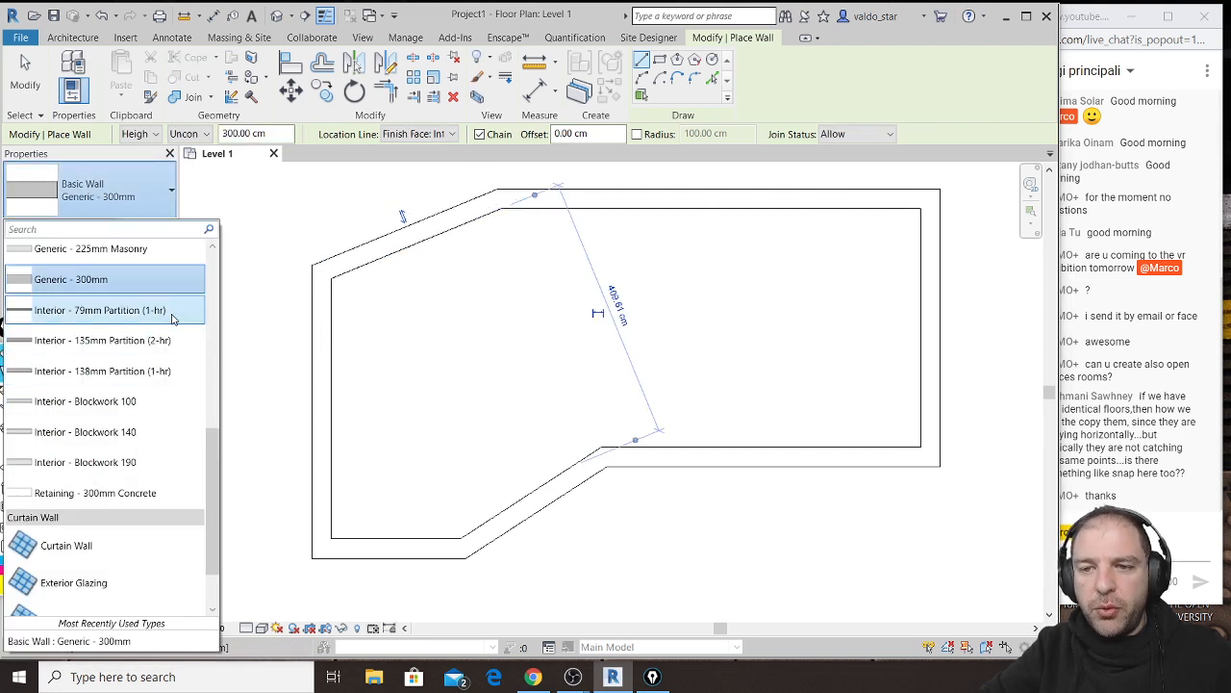
{"action": "scroll", "coordinate": [168, 347], "scroll_direction": "up", "scroll_amount": 1}
{"action": "scroll", "coordinate": [169, 357], "scroll_direction": "up", "scroll_amount": 1}
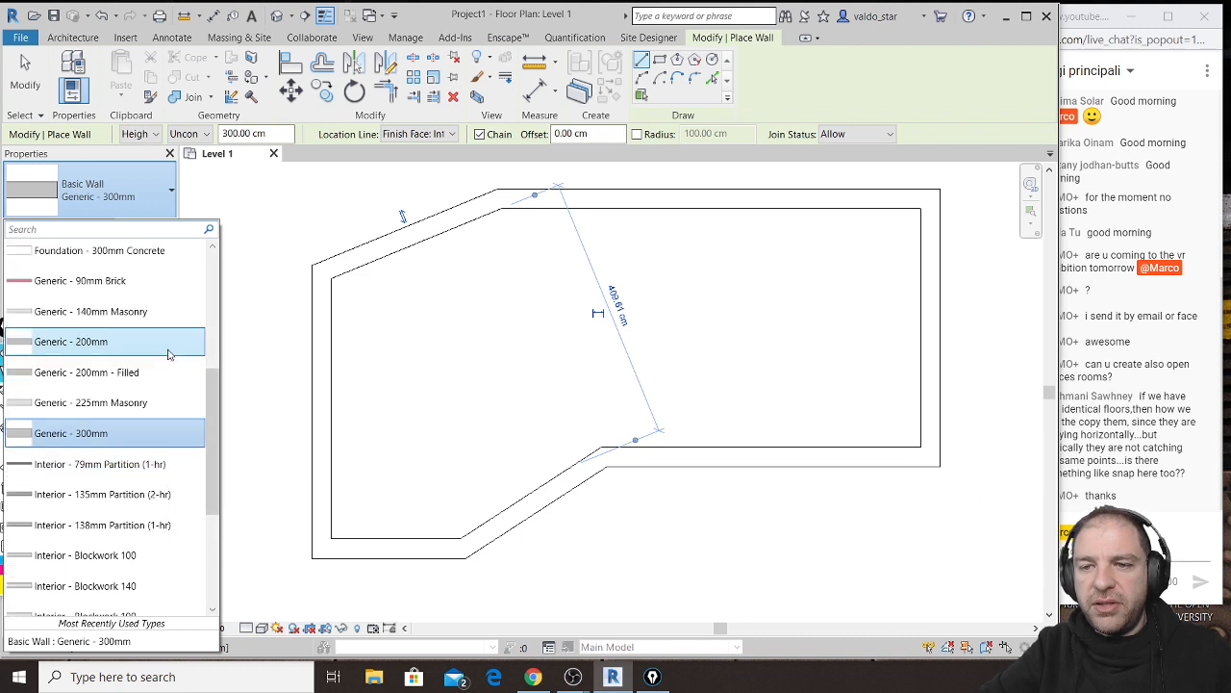
{"action": "left_click", "coordinate": [172, 313]}
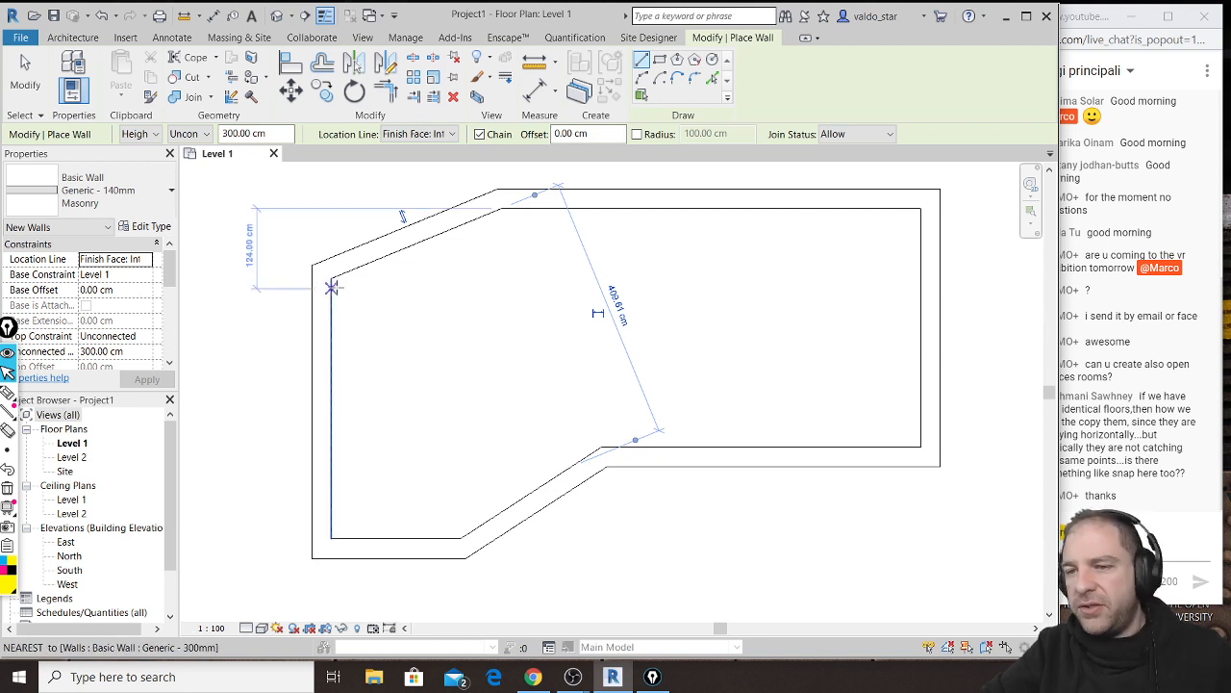
{"action": "left_click", "coordinate": [331, 442]}
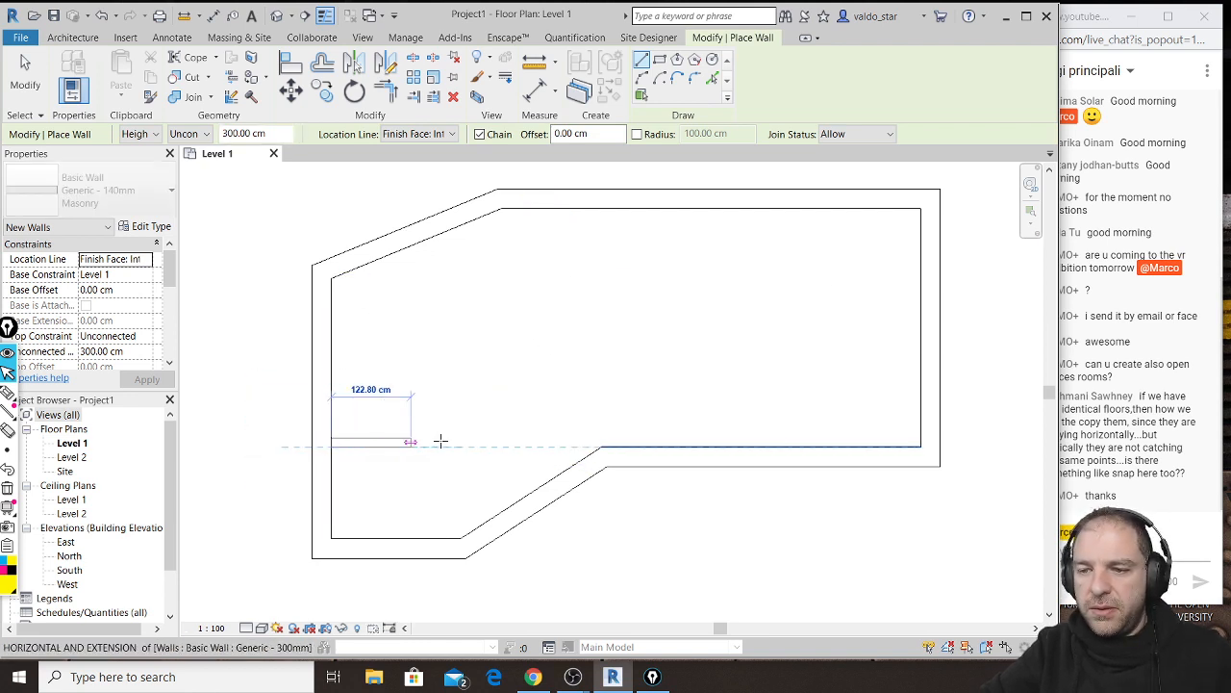
{"action": "left_click", "coordinate": [439, 442]}
{"action": "left_click", "coordinate": [489, 521]}
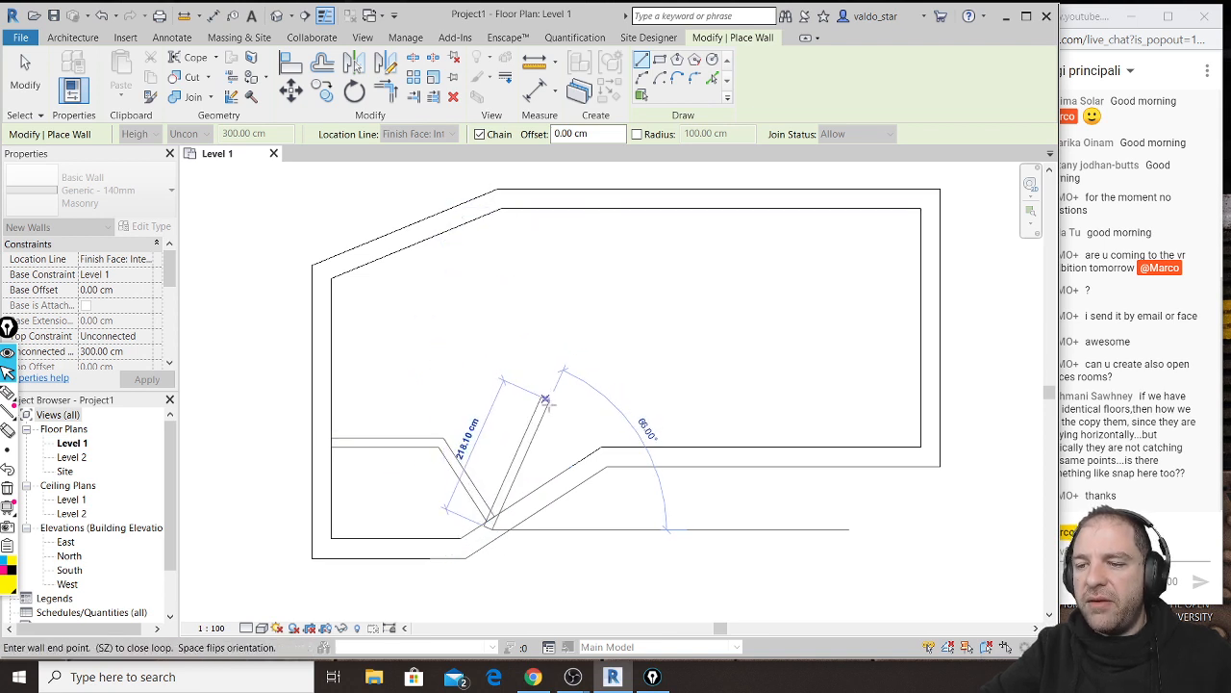
{"action": "key", "text": "Escape"}
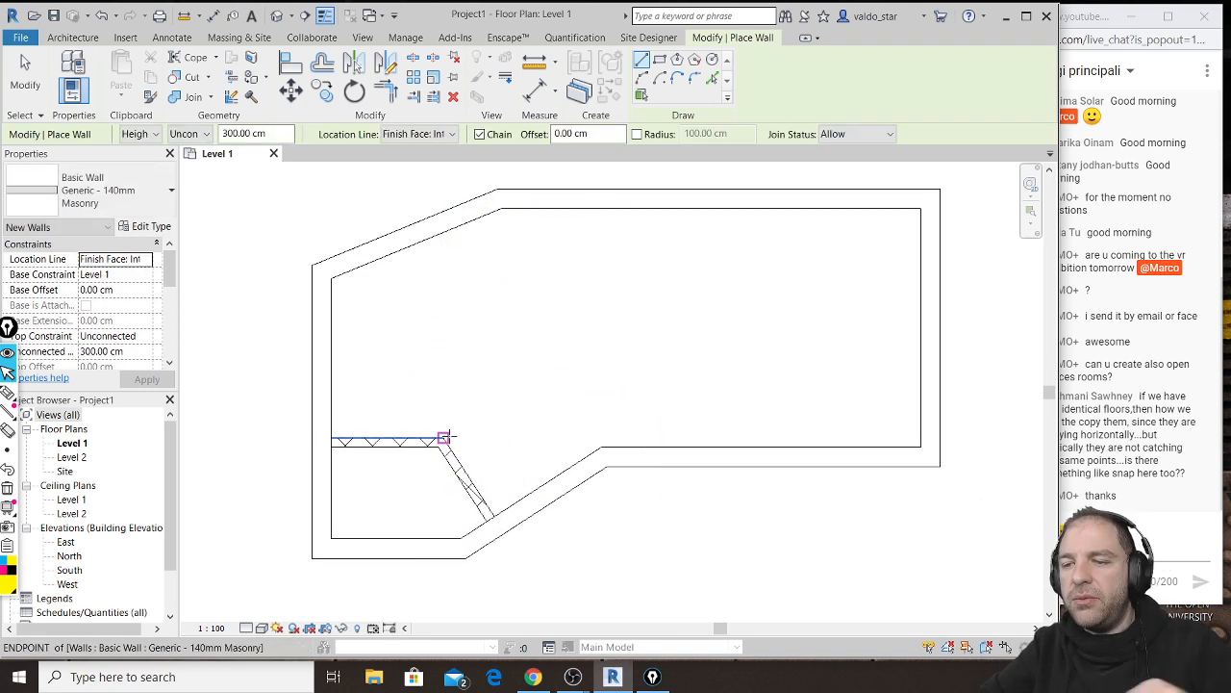
Step: Draw a diagonal partition northeast from the bend of the southwest room's partition, continuing with a straight segment up to the north wall
{"action": "left_click", "coordinate": [444, 438]}
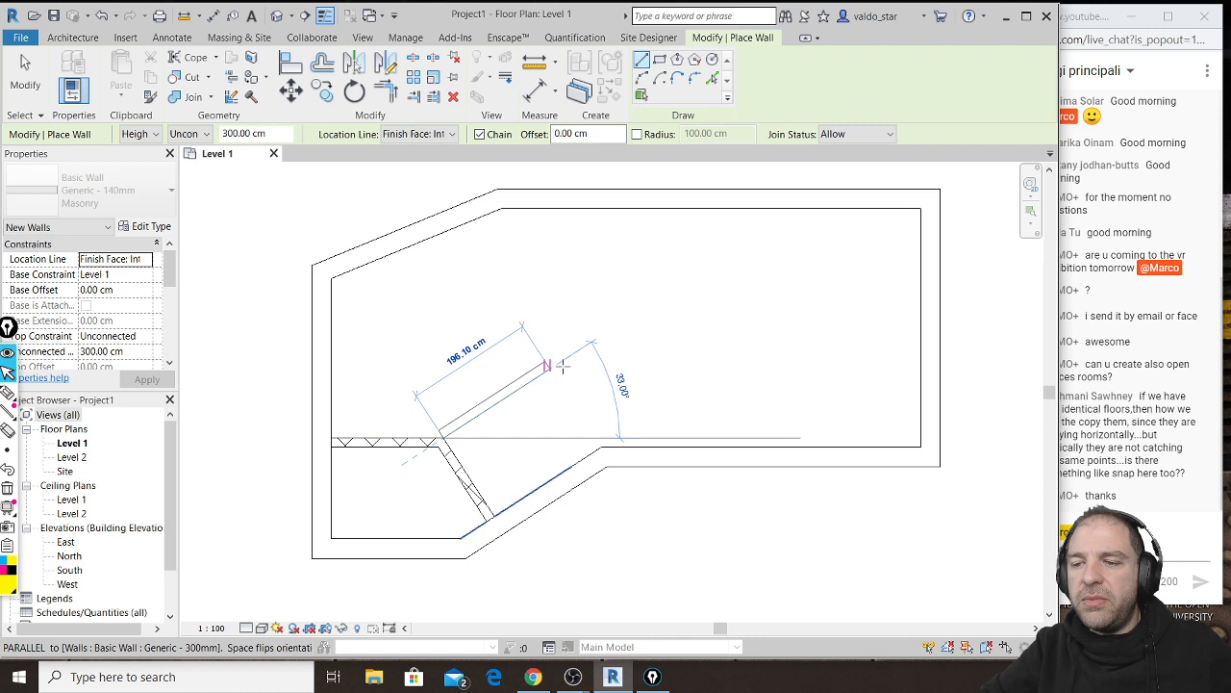
{"action": "left_click", "coordinate": [570, 306]}
{"action": "left_click", "coordinate": [574, 208]}
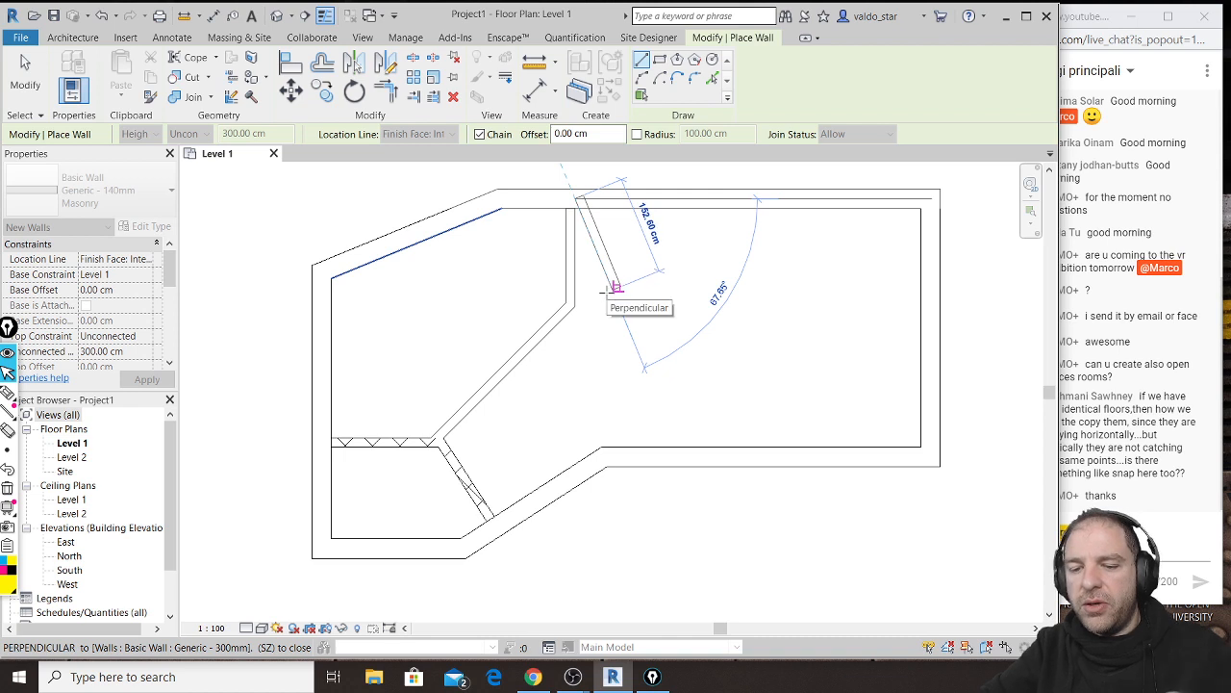
{"action": "key", "text": "Escape"}
Step: Draw a horizontal partition from the diagonal wall's upper end to the east wall, and a perpendicular partition between it and the south wall
{"action": "left_click", "coordinate": [574, 305]}
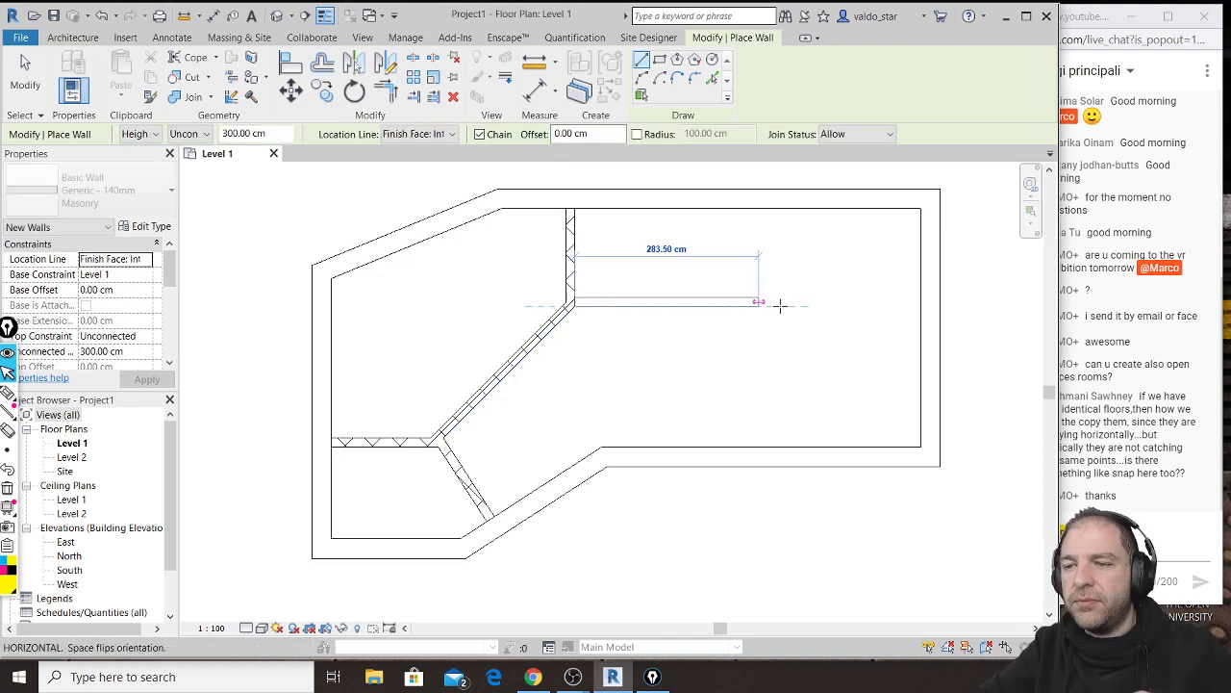
{"action": "left_click", "coordinate": [919, 305]}
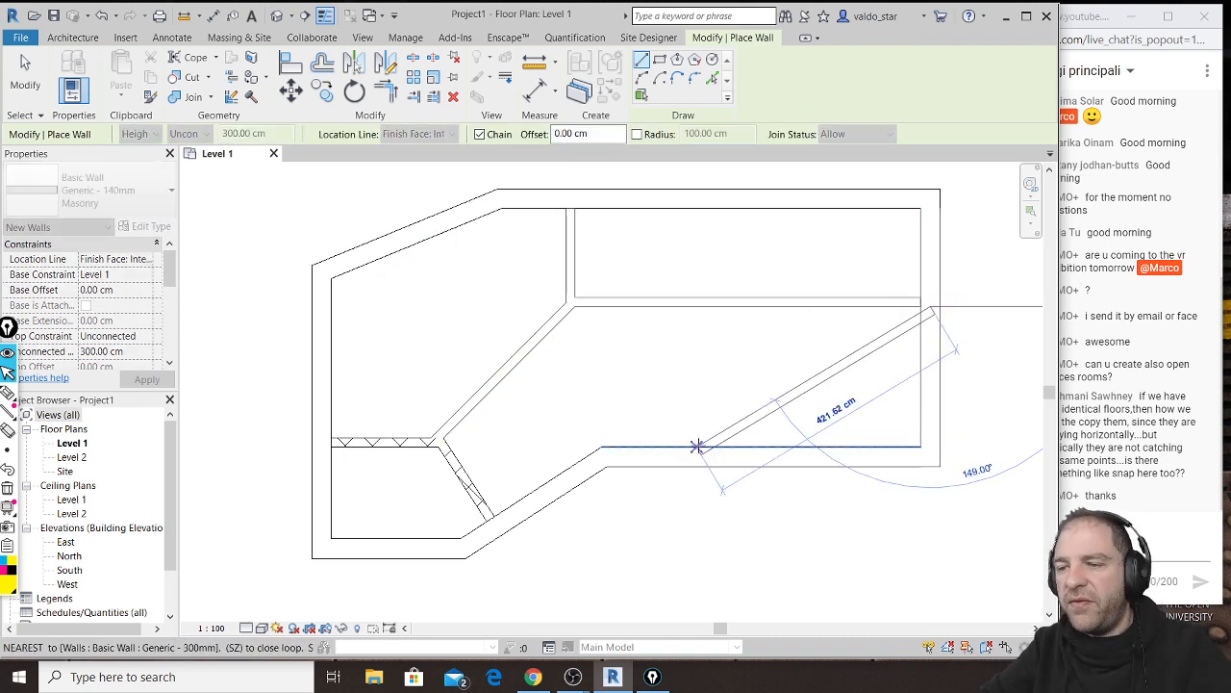
{"action": "key", "text": "Escape"}
{"action": "left_click", "coordinate": [696, 446]}
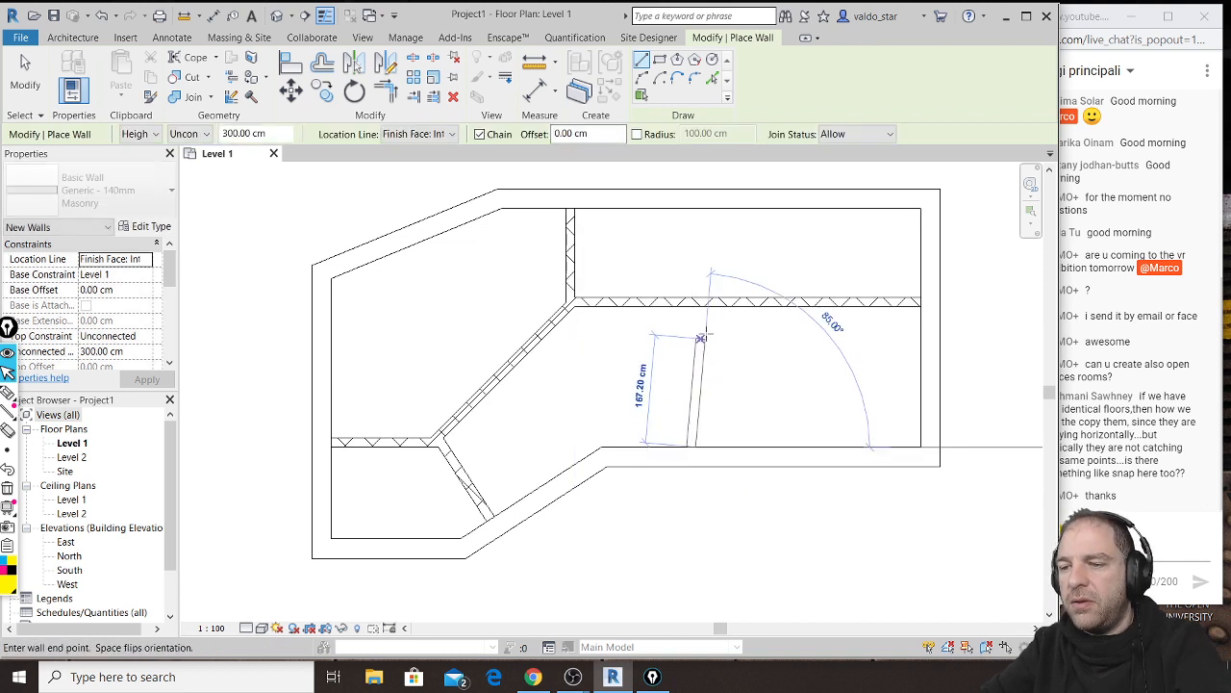
{"action": "left_click", "coordinate": [691, 306]}
{"action": "key", "text": "Escape"}
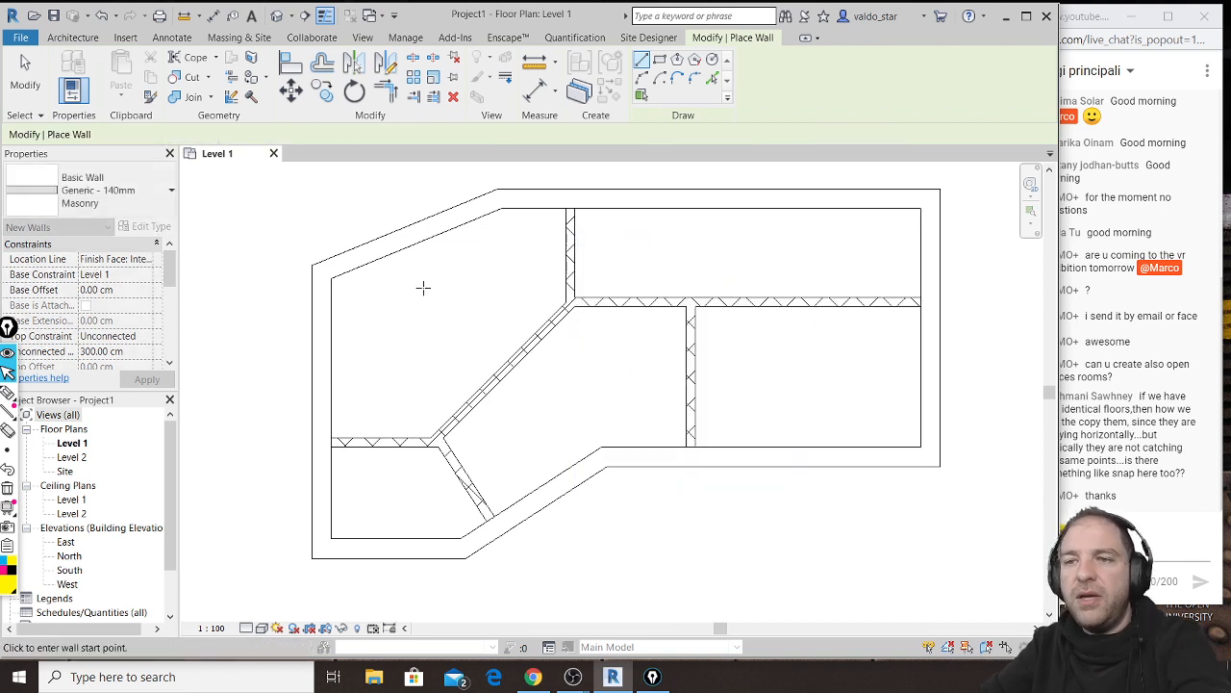
Step: Place five M_Single-Flush 0915 x 2134mm doors, one into each of the four rooms and one entrance in the exterior wall's southwest part
{"action": "left_click", "coordinate": [72, 37]}
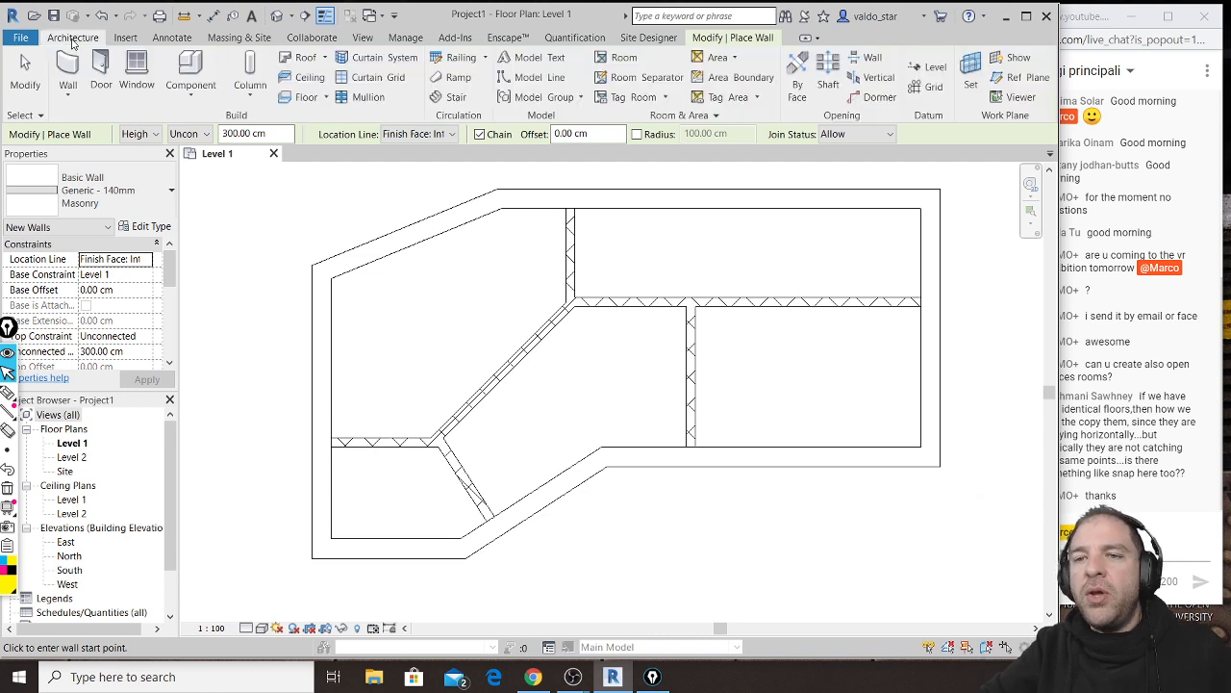
{"action": "left_click", "coordinate": [102, 77]}
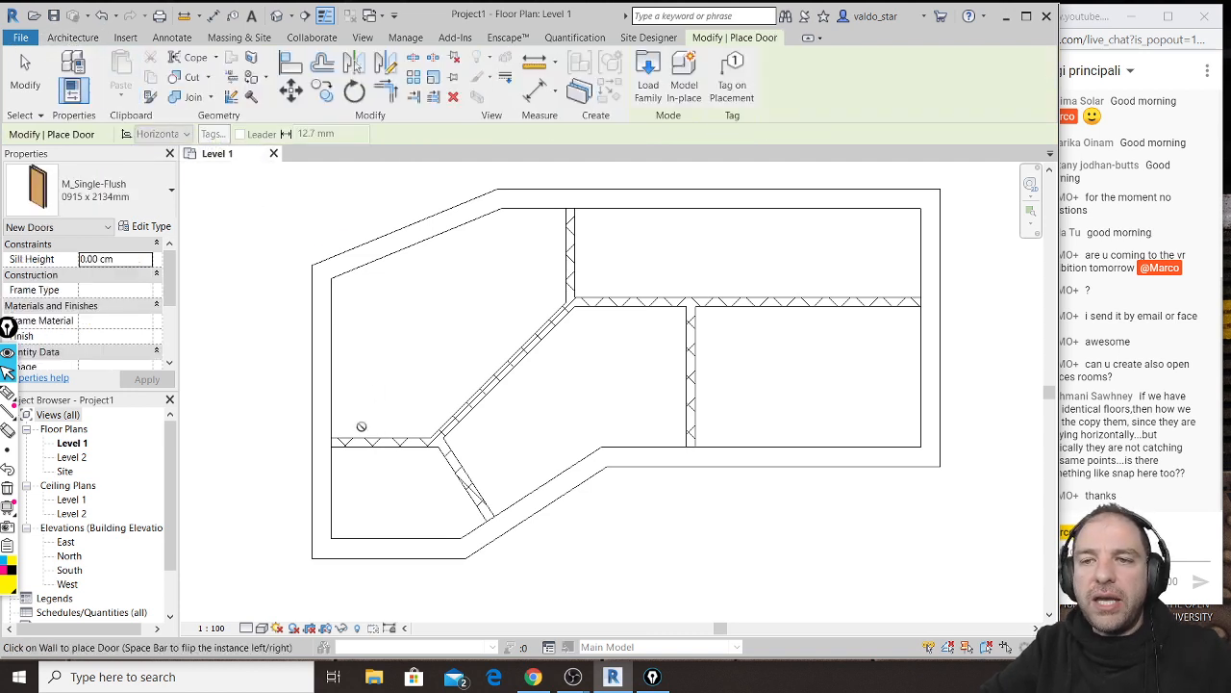
{"action": "left_click", "coordinate": [373, 452]}
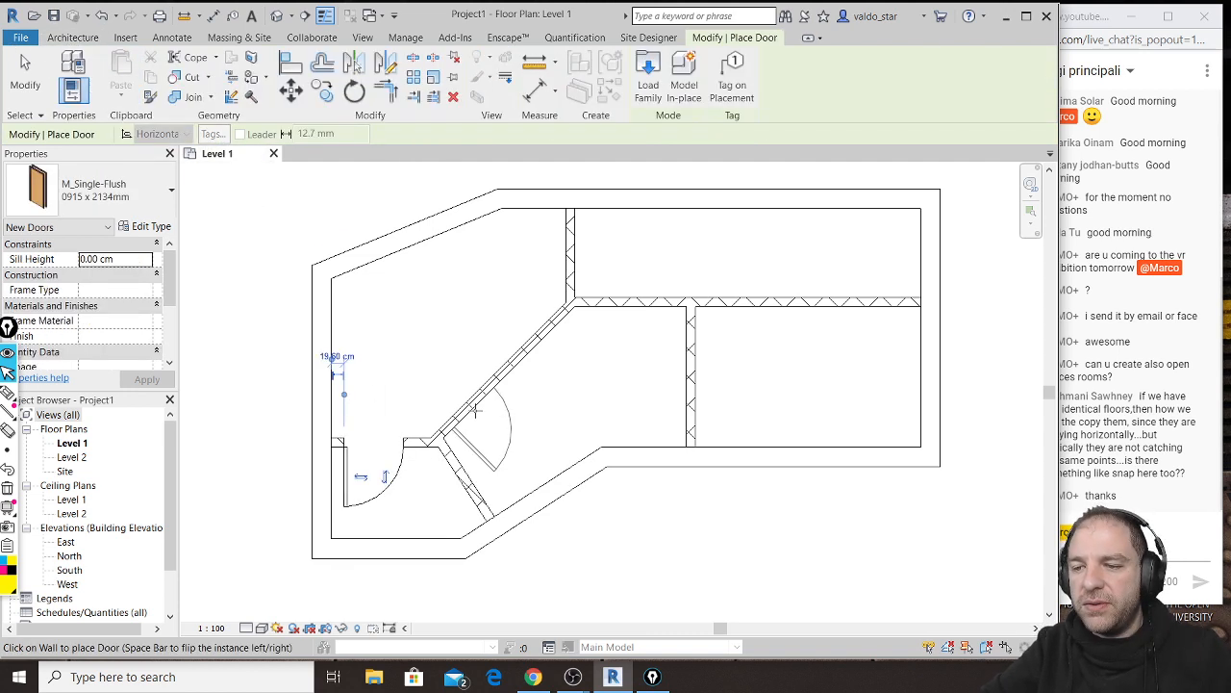
{"action": "left_click", "coordinate": [631, 304]}
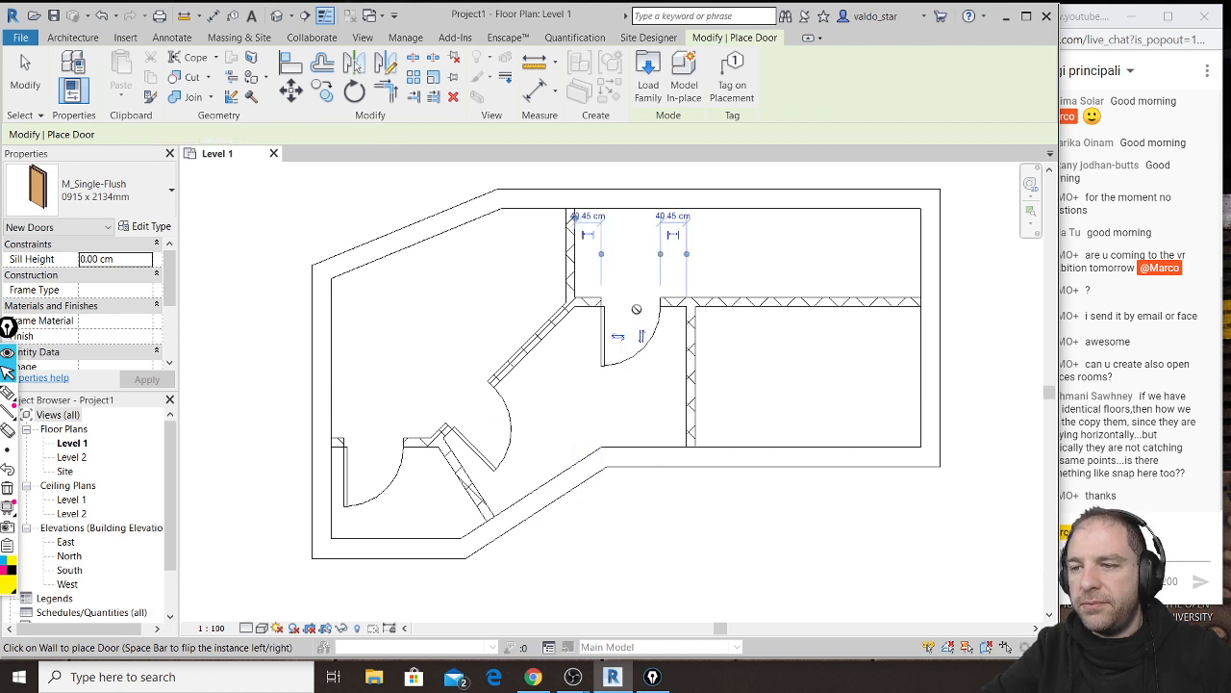
{"action": "left_click", "coordinate": [693, 409]}
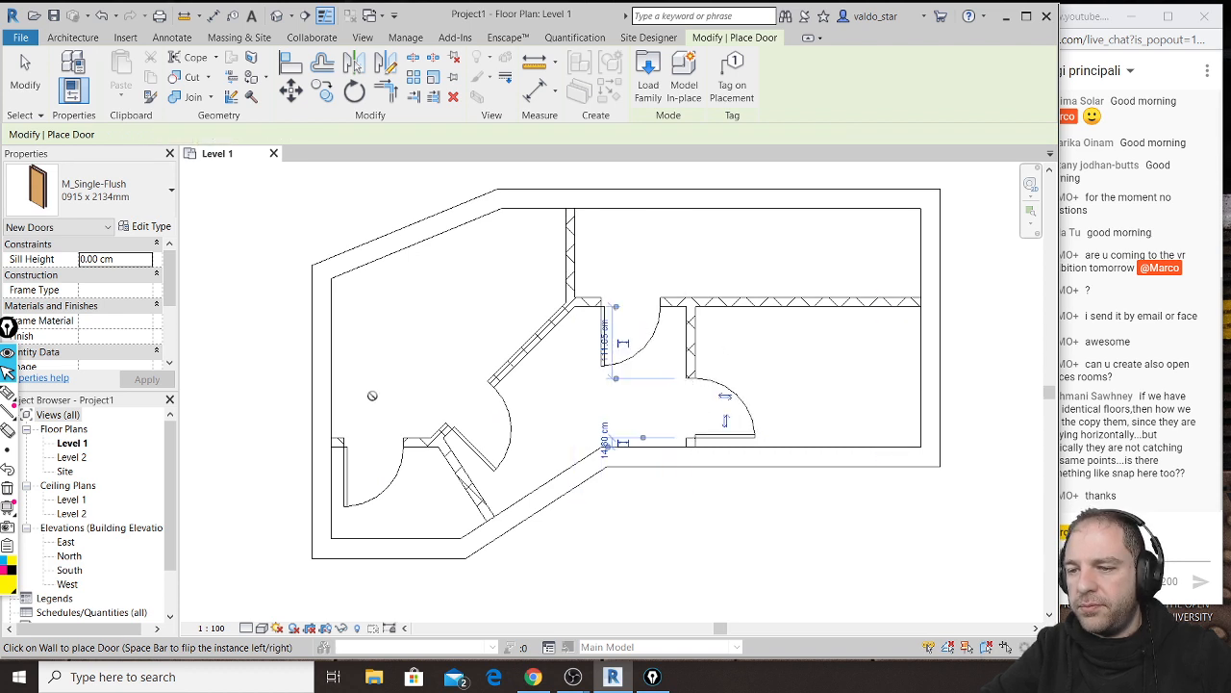
{"action": "left_click", "coordinate": [394, 534]}
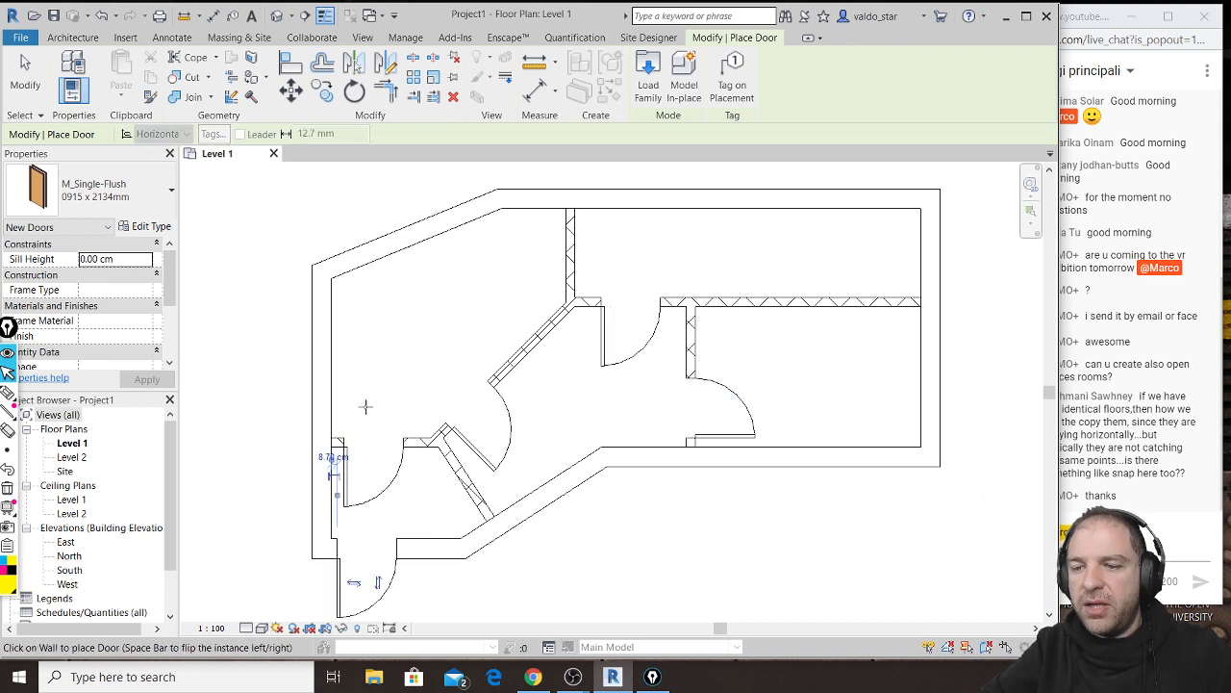
Step: Place M_Fixed 0406 x 0610mm windows, three in the slanted northwest exterior wall and five along the straight north wall
{"action": "left_click", "coordinate": [91, 40]}
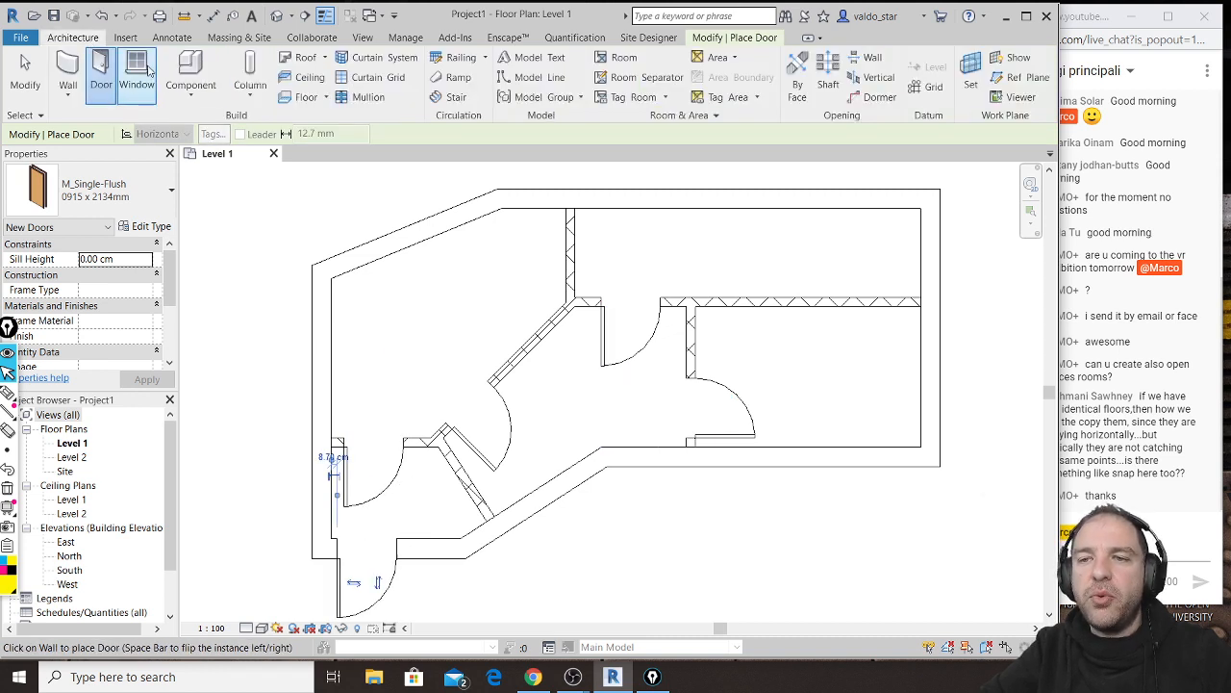
{"action": "left_click", "coordinate": [136, 72]}
{"action": "left_click", "coordinate": [359, 249]}
{"action": "left_click", "coordinate": [392, 237]}
{"action": "left_click", "coordinate": [427, 222]}
{"action": "left_click", "coordinate": [537, 197]}
{"action": "left_click", "coordinate": [601, 197]}
{"action": "left_click", "coordinate": [632, 194]}
{"action": "left_click", "coordinate": [689, 195]}
{"action": "left_click", "coordinate": [724, 197]}
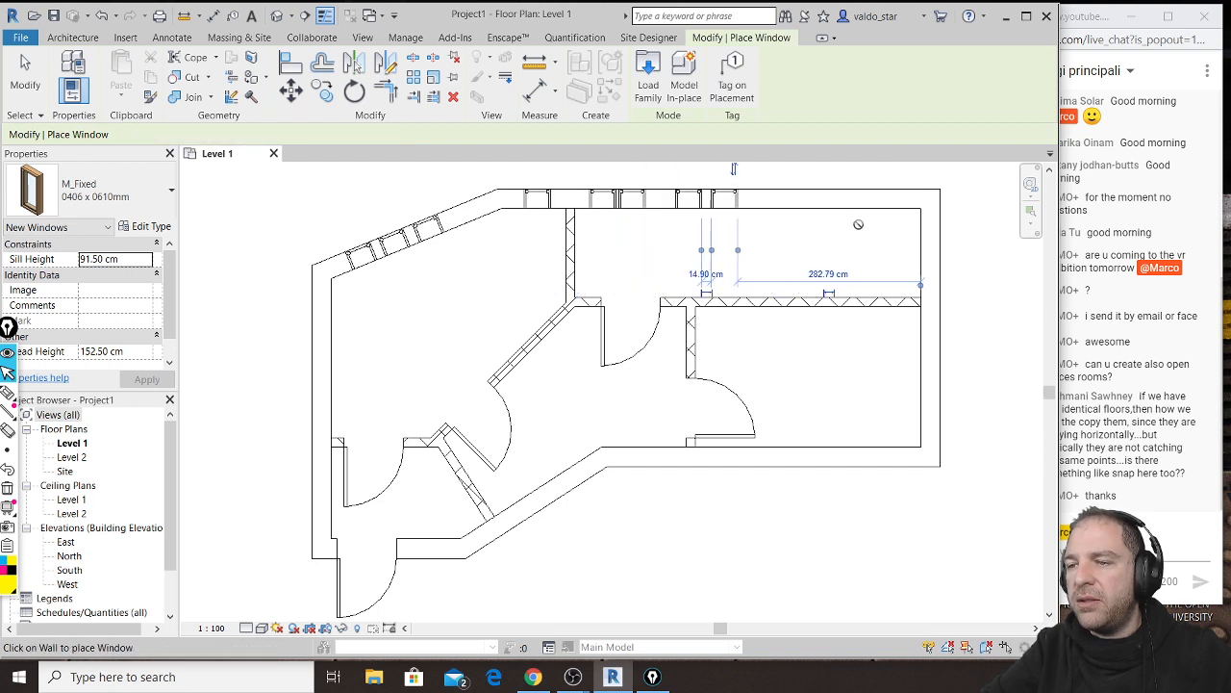
Step: Place more M_Fixed windows: three in the east wall, five across the straight and slanted south walls, and two in the west wall
{"action": "left_click", "coordinate": [929, 252]}
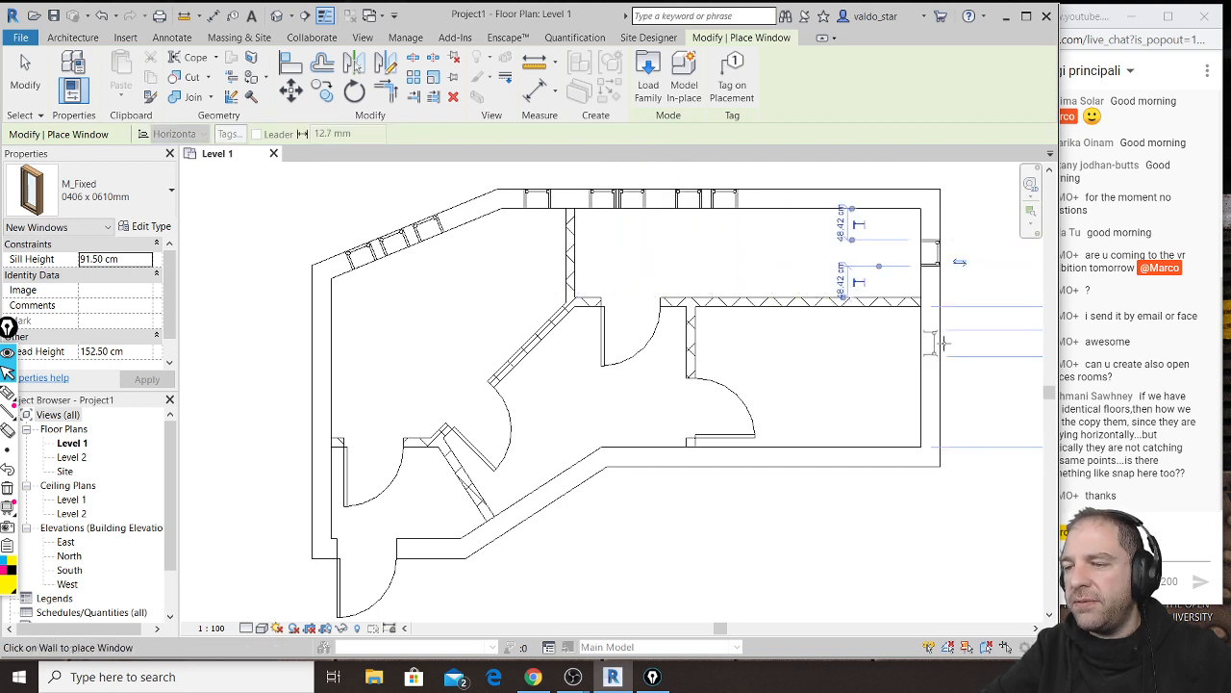
{"action": "left_click", "coordinate": [930, 342]}
{"action": "left_click", "coordinate": [930, 380]}
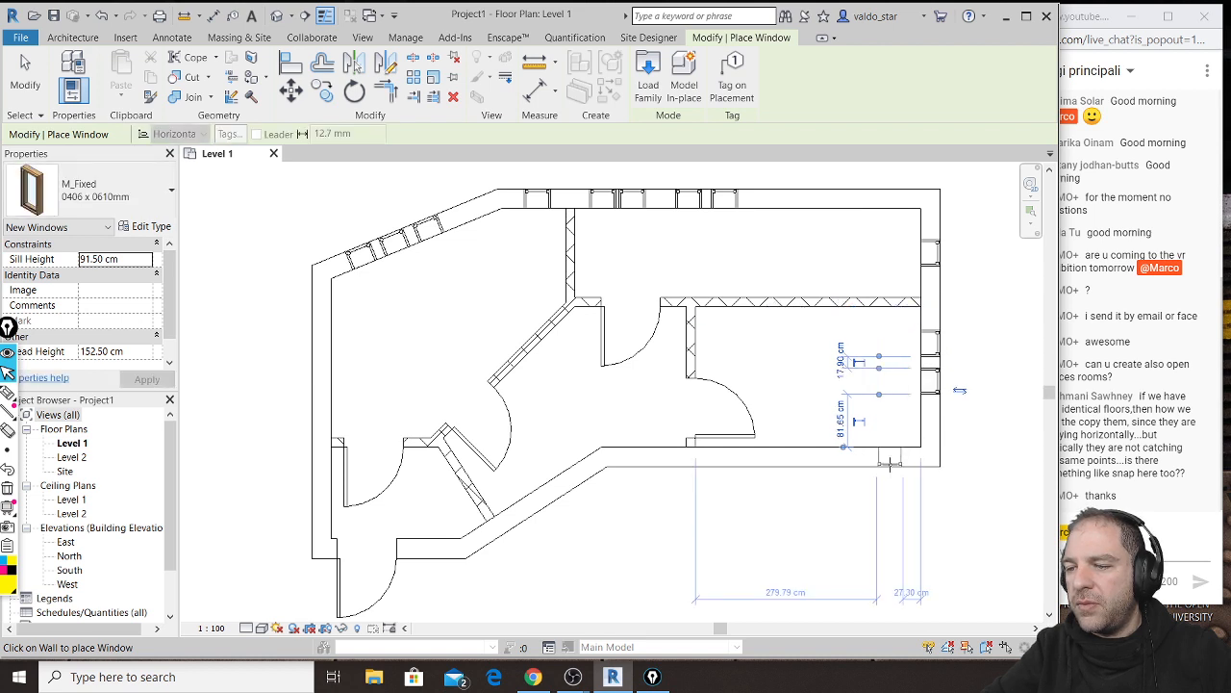
{"action": "left_click", "coordinate": [890, 461]}
{"action": "left_click", "coordinate": [814, 460]}
{"action": "left_click", "coordinate": [643, 463]}
{"action": "left_click", "coordinate": [556, 486]}
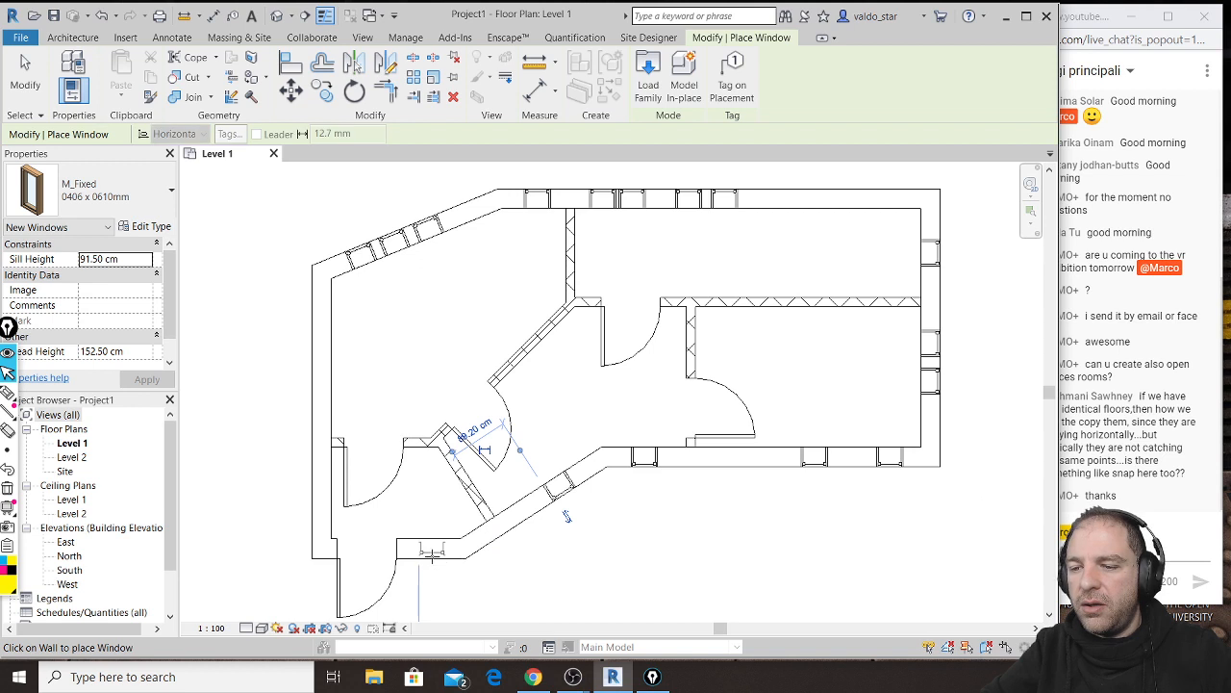
{"action": "left_click", "coordinate": [432, 550]}
{"action": "left_click", "coordinate": [314, 357]}
{"action": "left_click", "coordinate": [39, 82]}
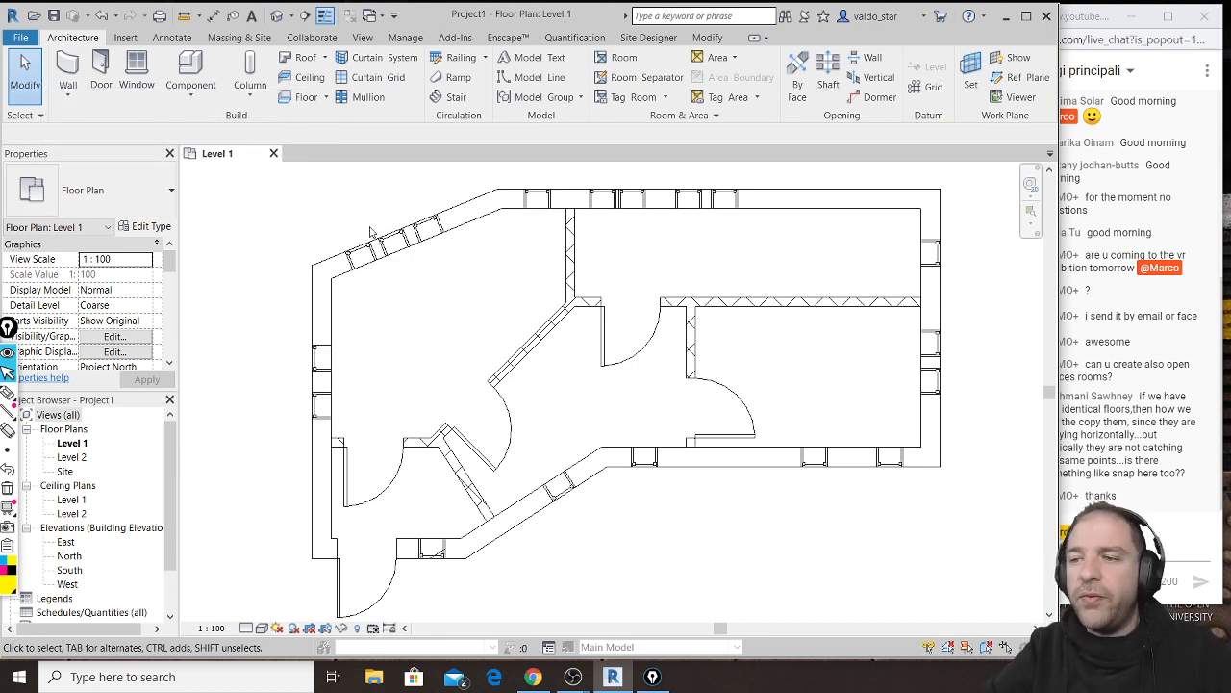
Step: Open the default 3D view and select the whole building with its walls, doors and windows
{"action": "left_click", "coordinate": [277, 17]}
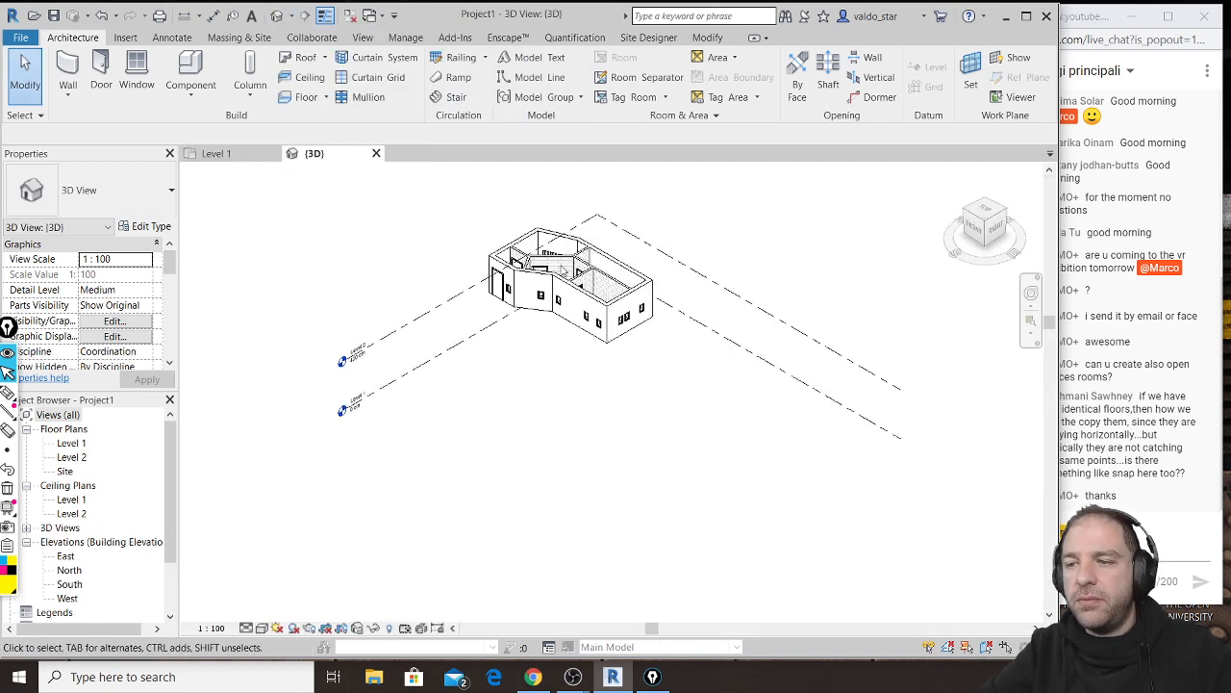
{"action": "middle_click_drag", "start_coordinate": [527, 420], "coordinate": [751, 356], "text": "shift"}
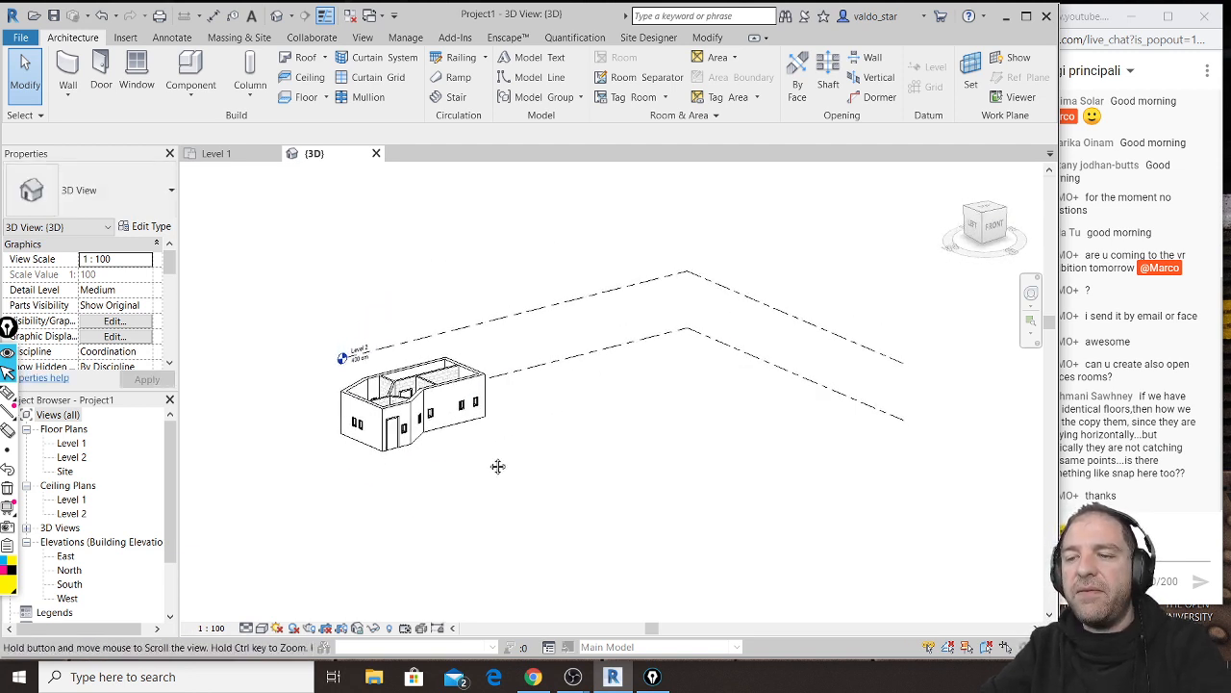
{"action": "scroll", "coordinate": [497, 452], "scroll_direction": "up", "scroll_amount": 3}
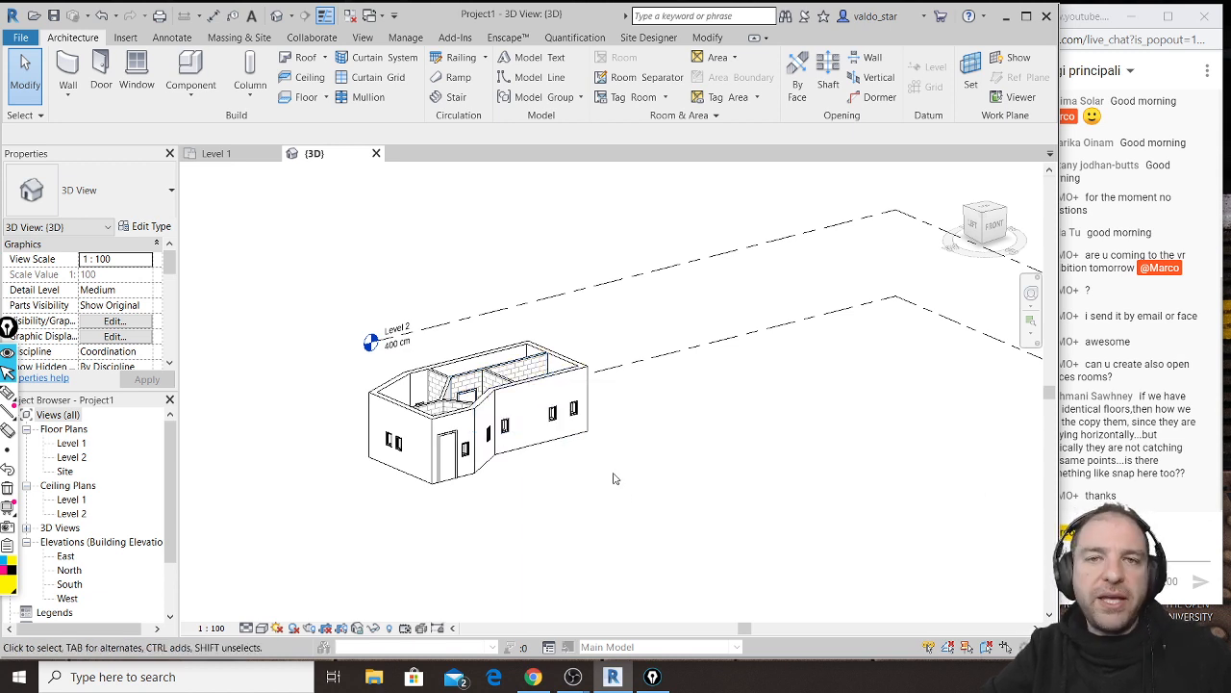
{"action": "middle_click_drag", "start_coordinate": [707, 466], "coordinate": [590, 465], "text": "shift"}
{"action": "left_click_drag", "start_coordinate": [712, 256], "coordinate": [330, 461]}
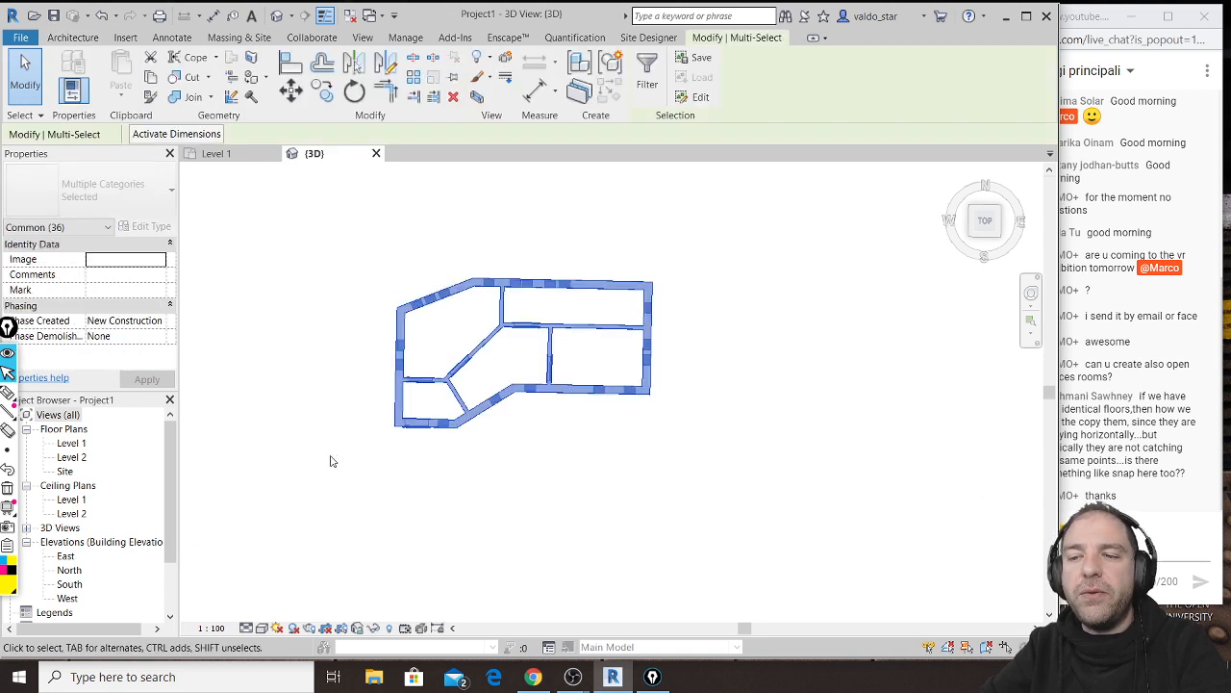
{"action": "middle_click_drag", "start_coordinate": [429, 490], "coordinate": [568, 270], "text": "shift"}
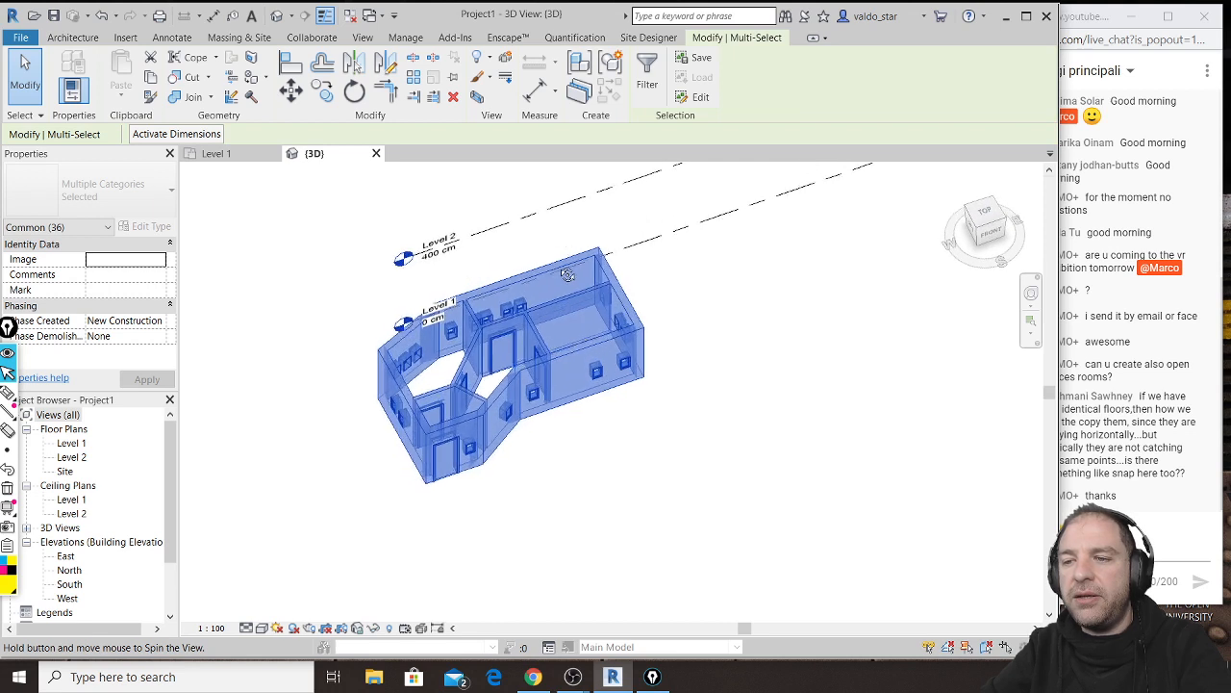
{"action": "middle_click_drag", "start_coordinate": [569, 357], "coordinate": [609, 293]}
{"action": "scroll", "coordinate": [568, 430], "scroll_direction": "up", "scroll_amount": 1}
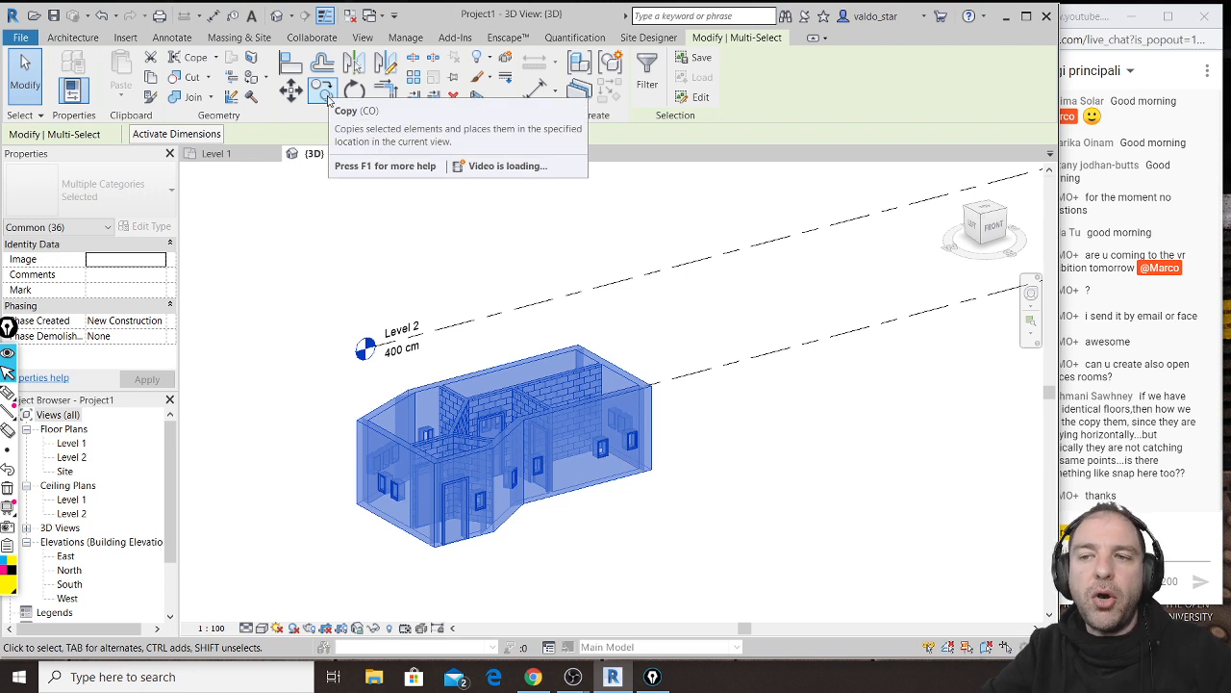
{"action": "left_click", "coordinate": [329, 100]}
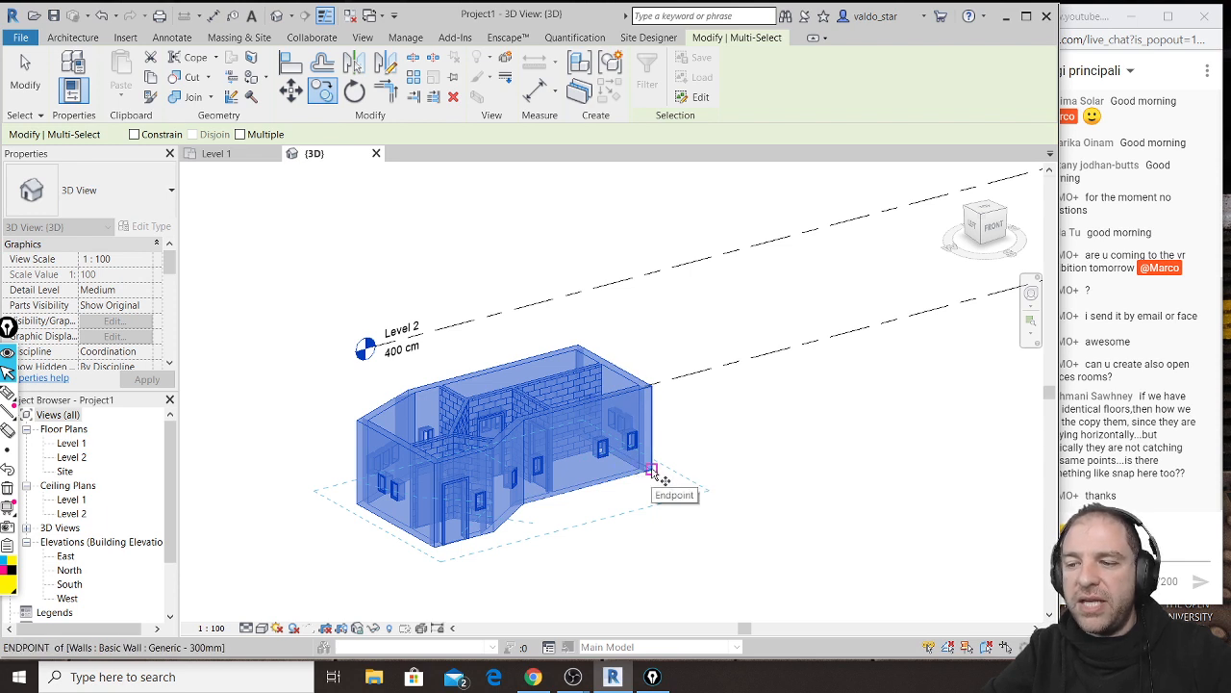
{"action": "left_click", "coordinate": [652, 472]}
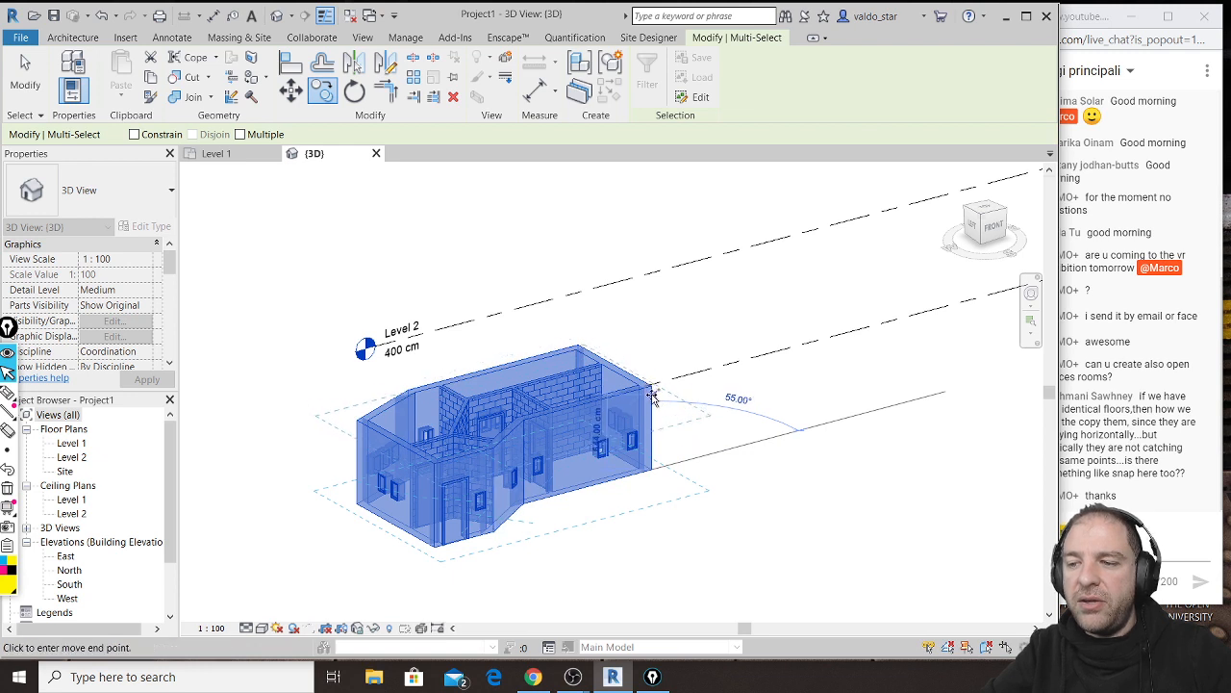
{"action": "scroll", "coordinate": [656, 397], "scroll_direction": "up", "scroll_amount": 3}
{"action": "scroll", "coordinate": [656, 397], "scroll_direction": "up", "scroll_amount": 3}
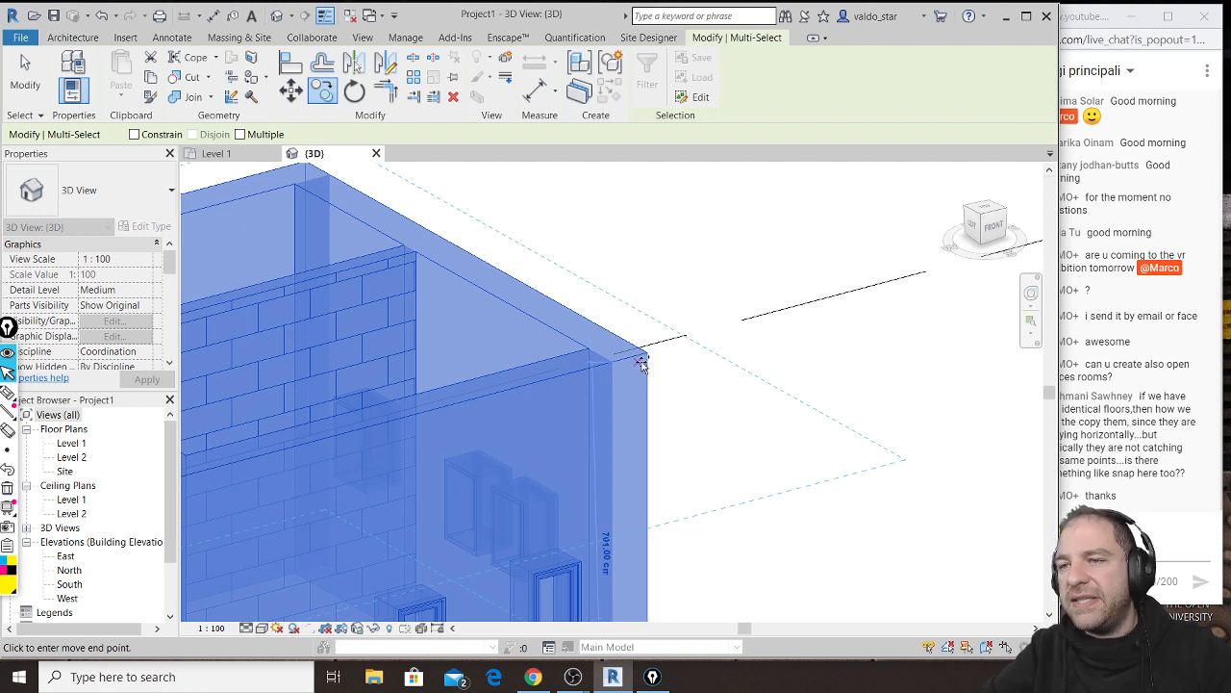
{"action": "scroll", "coordinate": [642, 317], "scroll_direction": "down", "scroll_amount": 4}
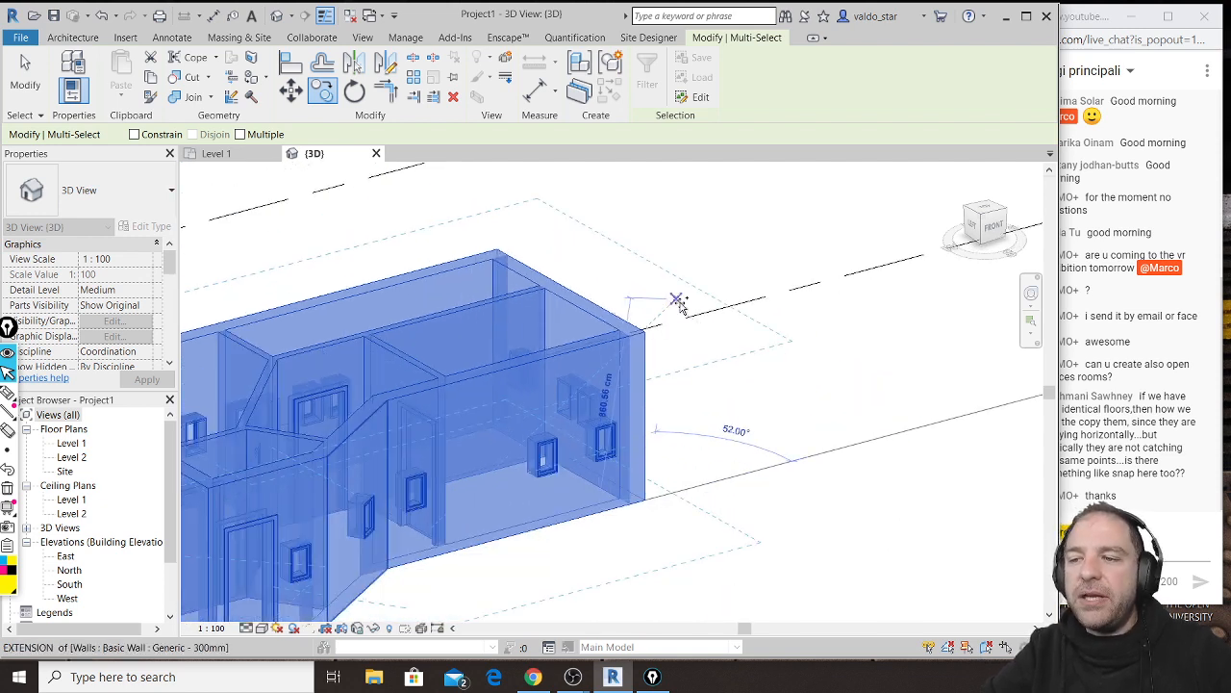
{"action": "scroll", "coordinate": [858, 420], "scroll_direction": "down", "scroll_amount": 2}
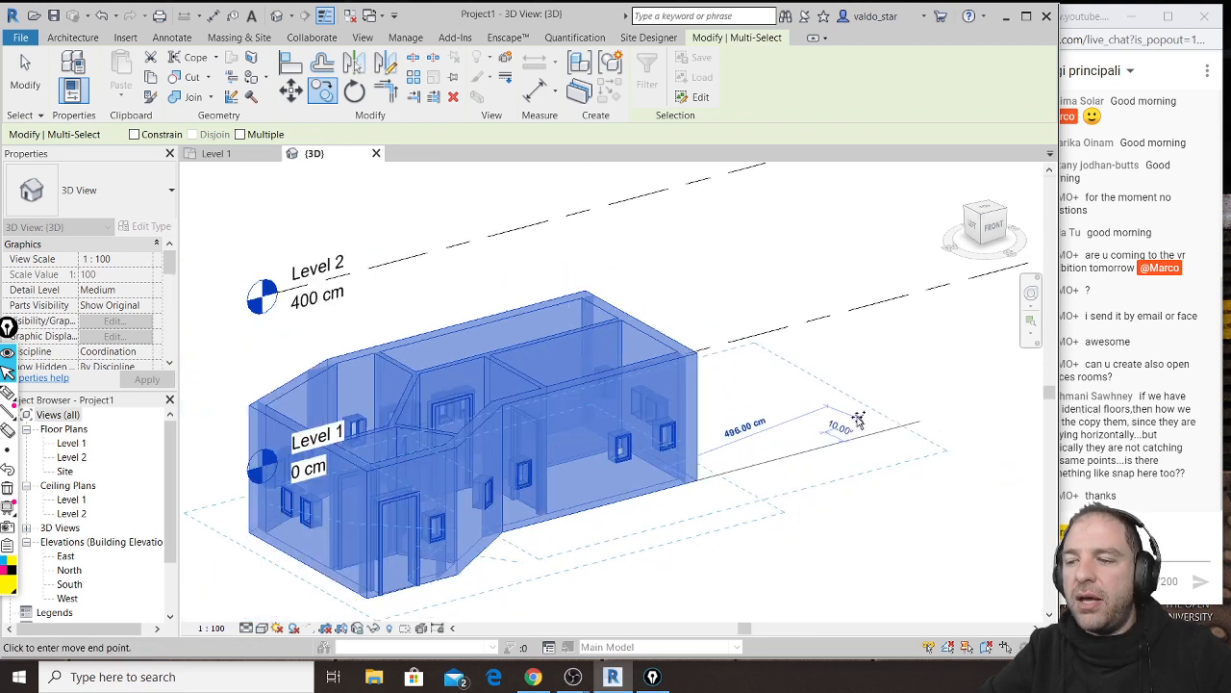
{"action": "scroll", "coordinate": [448, 355], "scroll_direction": "down", "scroll_amount": 2}
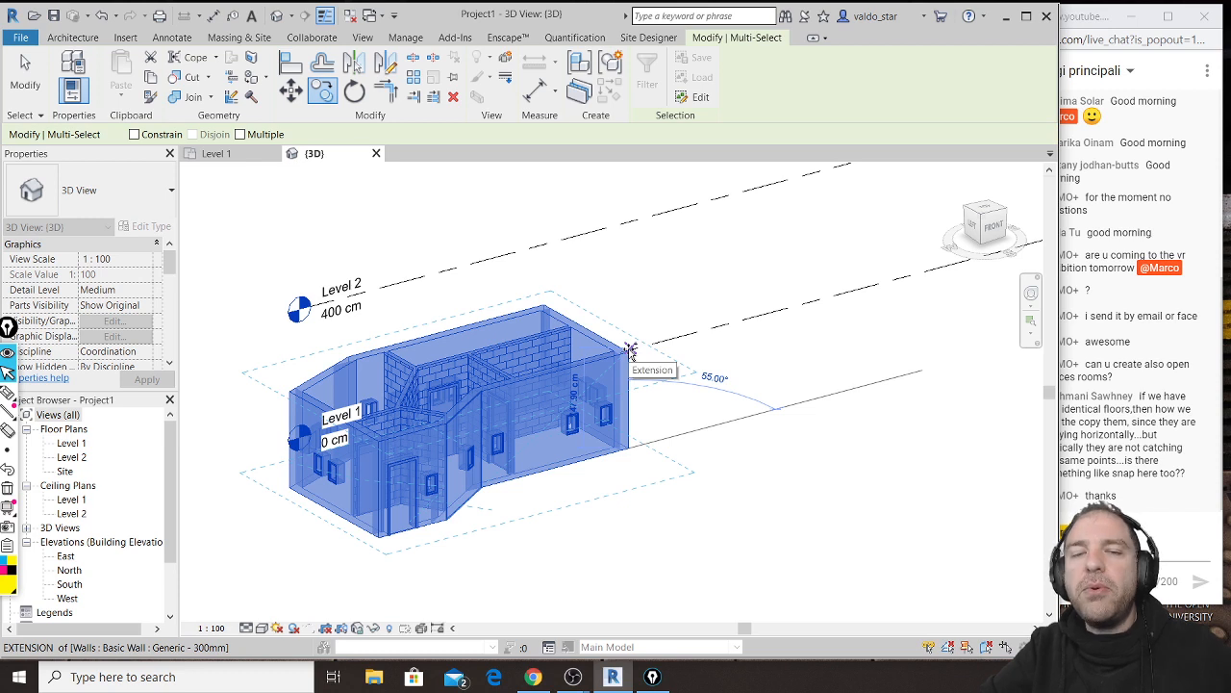
{"action": "scroll", "coordinate": [655, 363], "scroll_direction": "up", "scroll_amount": 3}
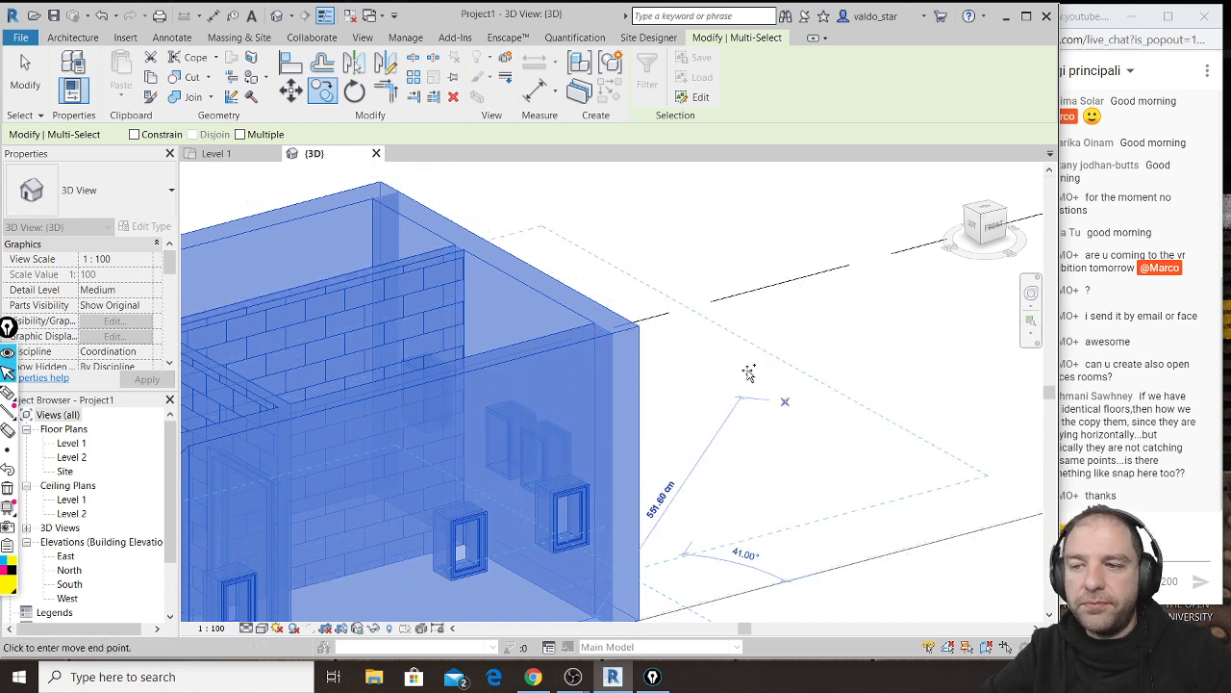
{"action": "scroll", "coordinate": [745, 349], "scroll_direction": "down", "scroll_amount": 2}
{"action": "key", "text": "Escape"}
{"action": "key", "text": "Escape"}
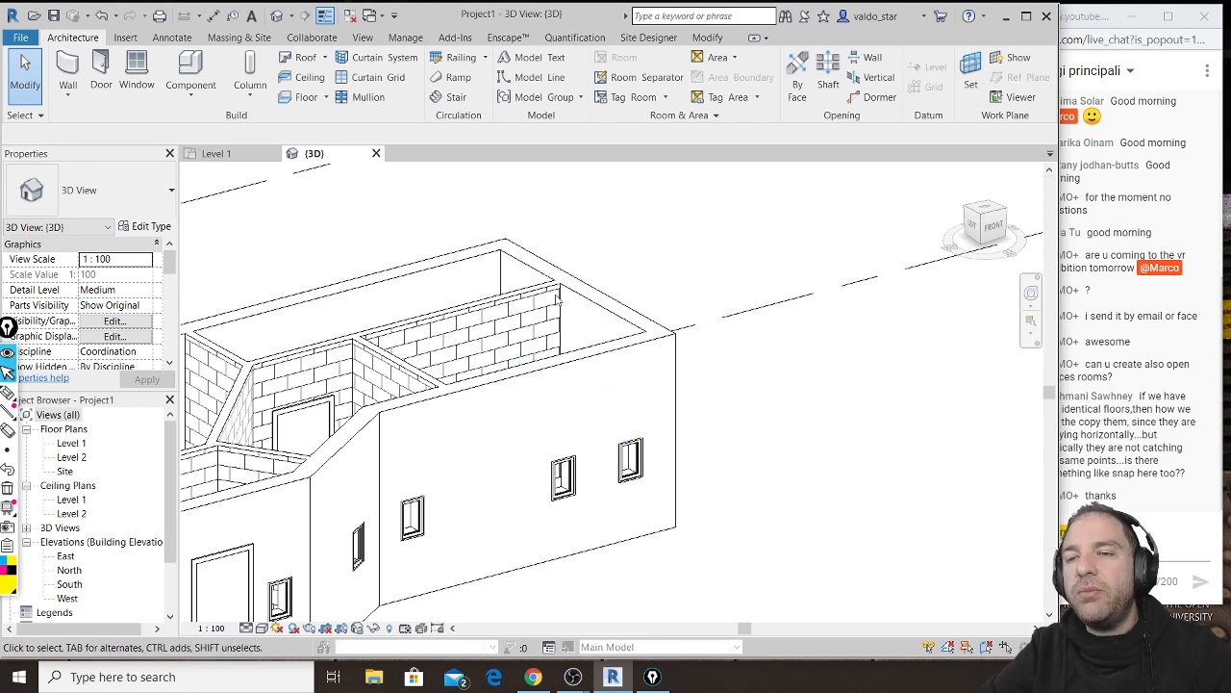
Step: Copy all walls, doors and windows of the Level 1 floor plan to the clipboard
{"action": "left_click", "coordinate": [231, 157]}
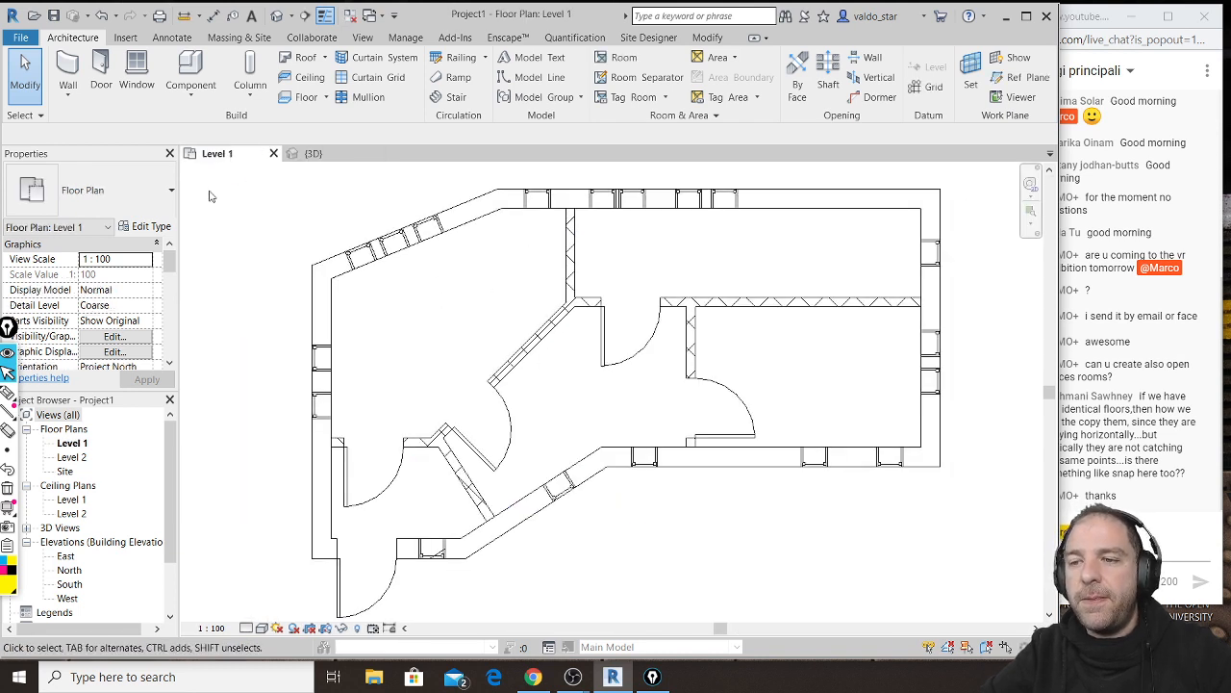
{"action": "scroll", "coordinate": [277, 253], "scroll_direction": "down", "scroll_amount": 2}
{"action": "left_click_drag", "start_coordinate": [770, 198], "coordinate": [266, 522]}
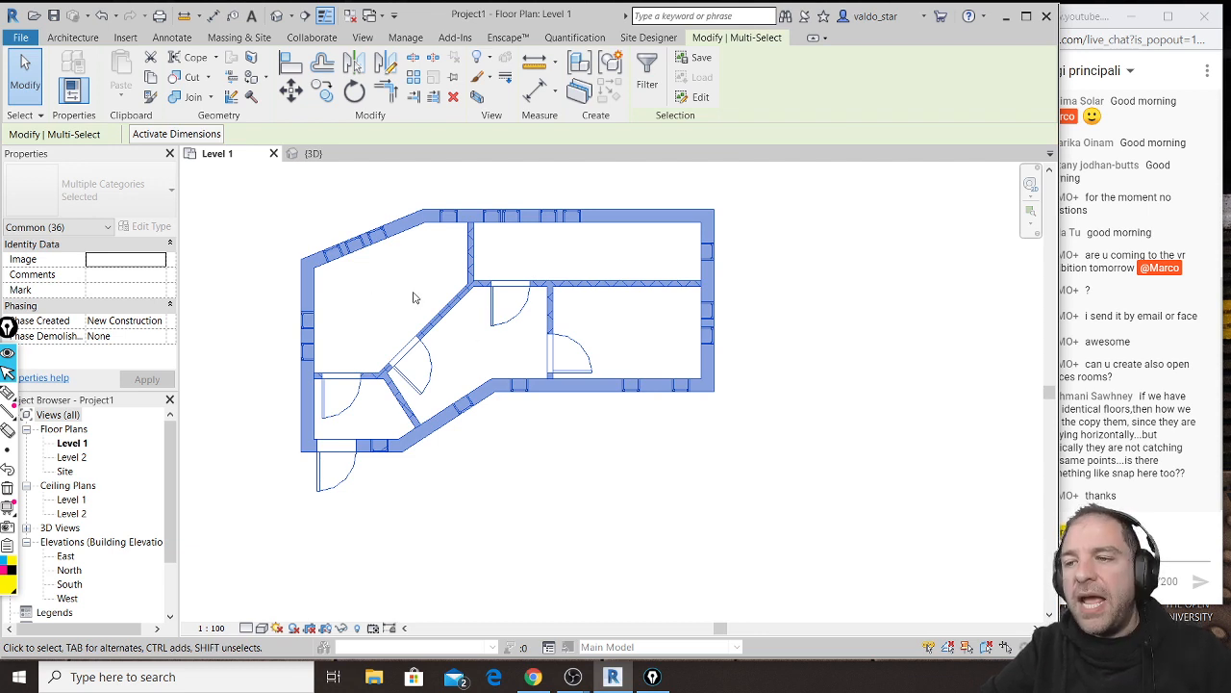
{"action": "key", "text": "Escape"}
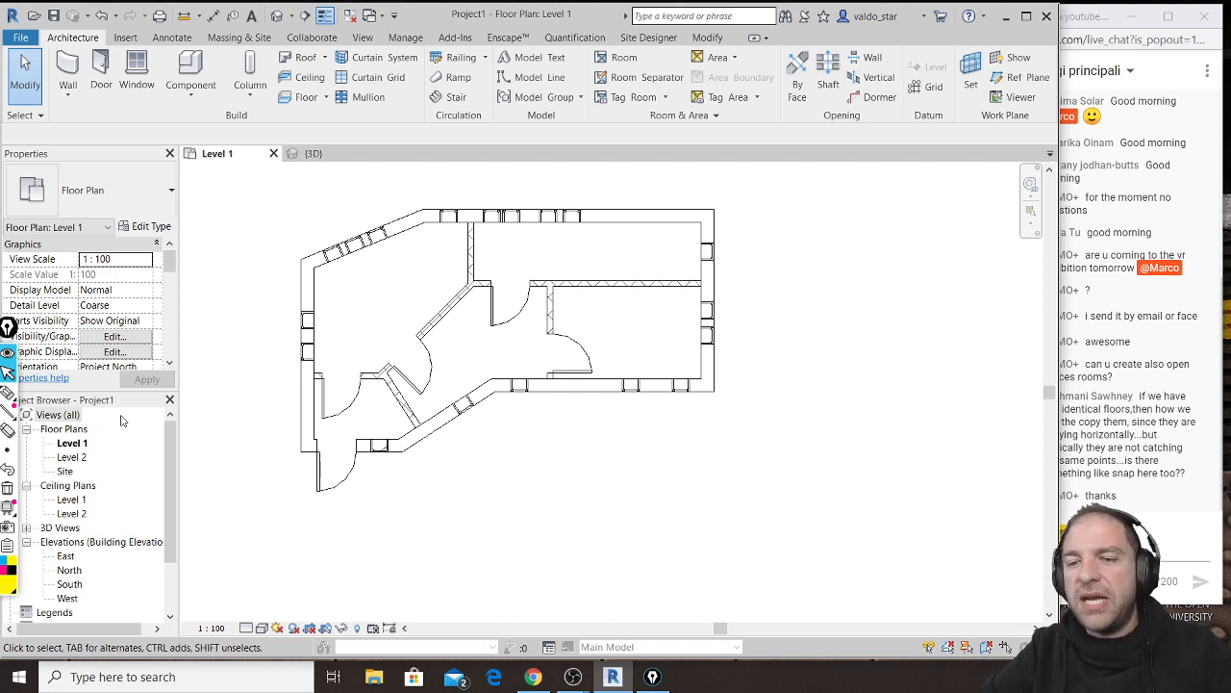
Step: Open the Level 2 floor plan and paste the copied floor beside the grey outline, on its east side
{"action": "double_click", "coordinate": [80, 459]}
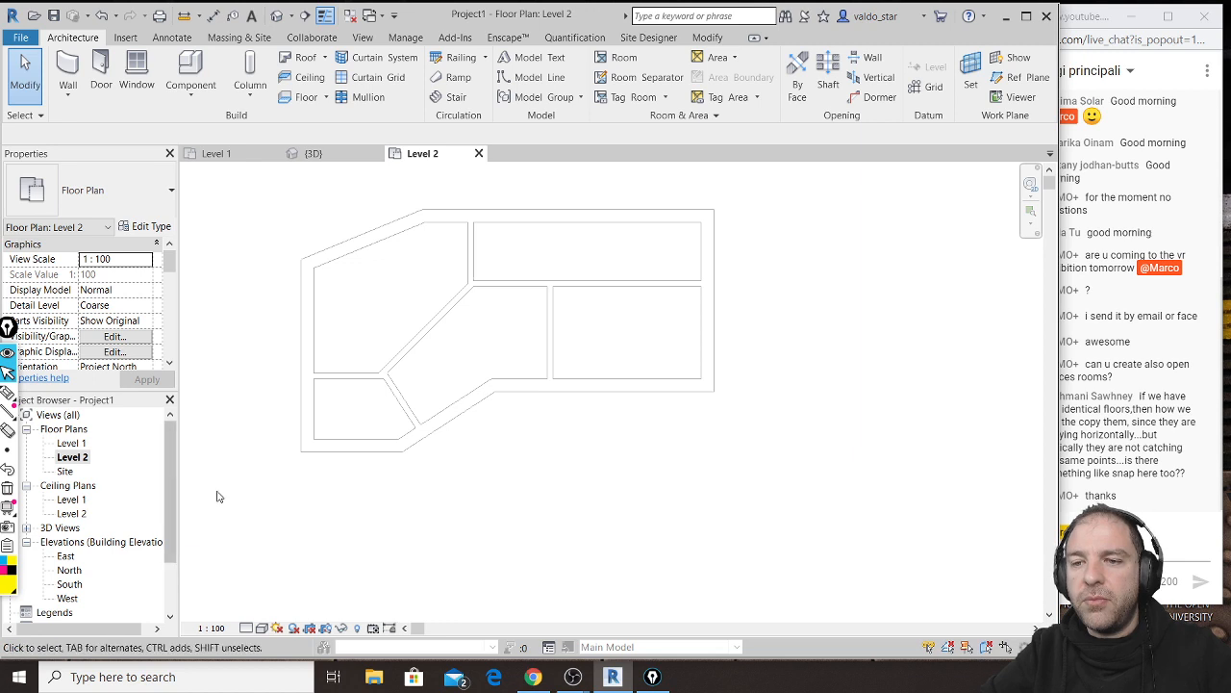
{"action": "middle_click_drag", "start_coordinate": [384, 310], "coordinate": [430, 341]}
{"action": "scroll", "coordinate": [654, 298], "scroll_direction": "up", "scroll_amount": 3}
{"action": "middle_click_drag", "start_coordinate": [581, 291], "coordinate": [610, 282]}
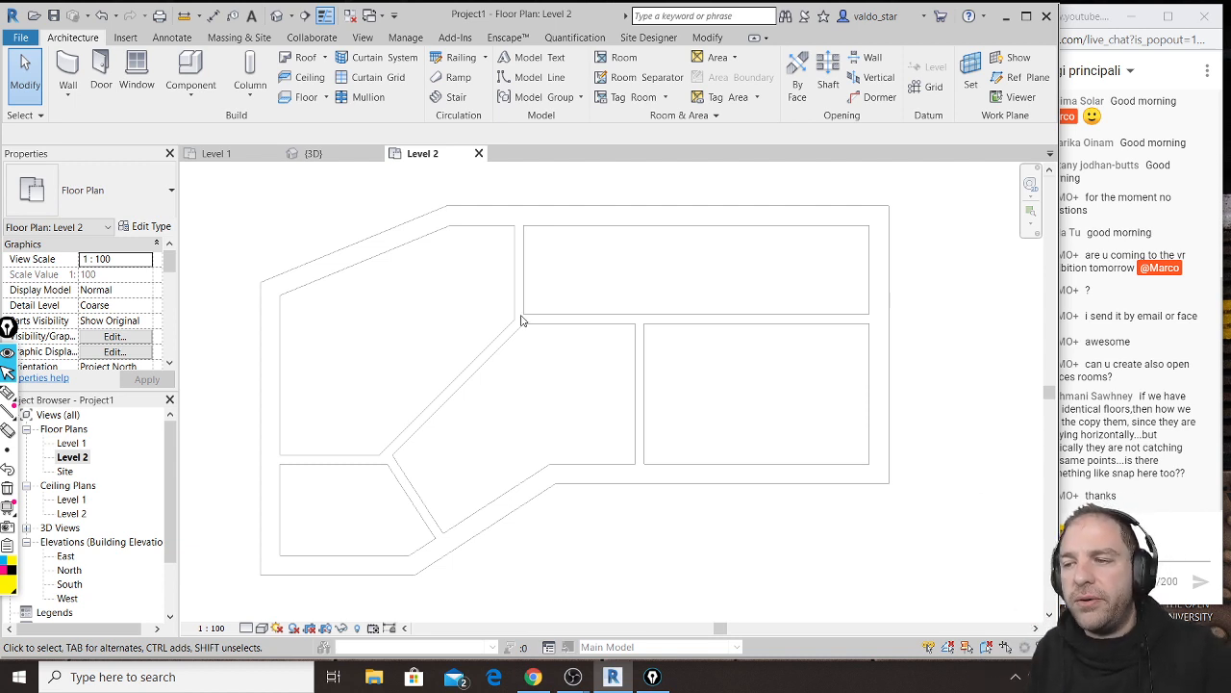
{"action": "scroll", "coordinate": [521, 320], "scroll_direction": "down", "scroll_amount": 3}
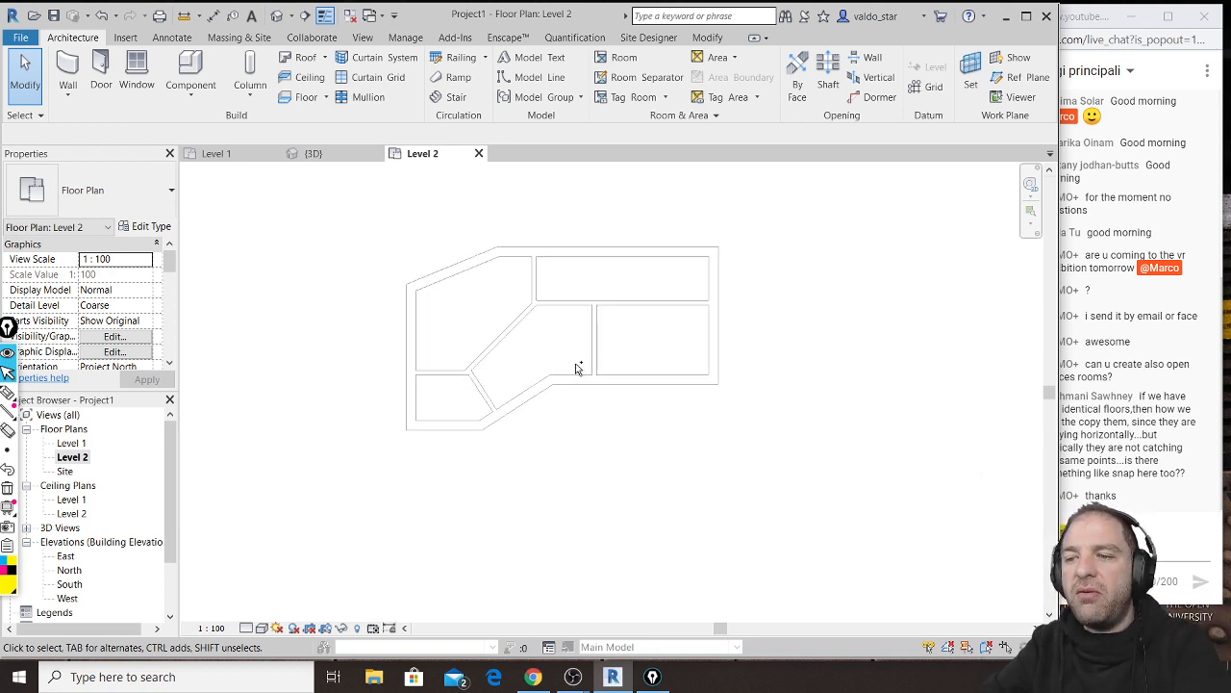
{"action": "key", "text": "ctrl+v"}
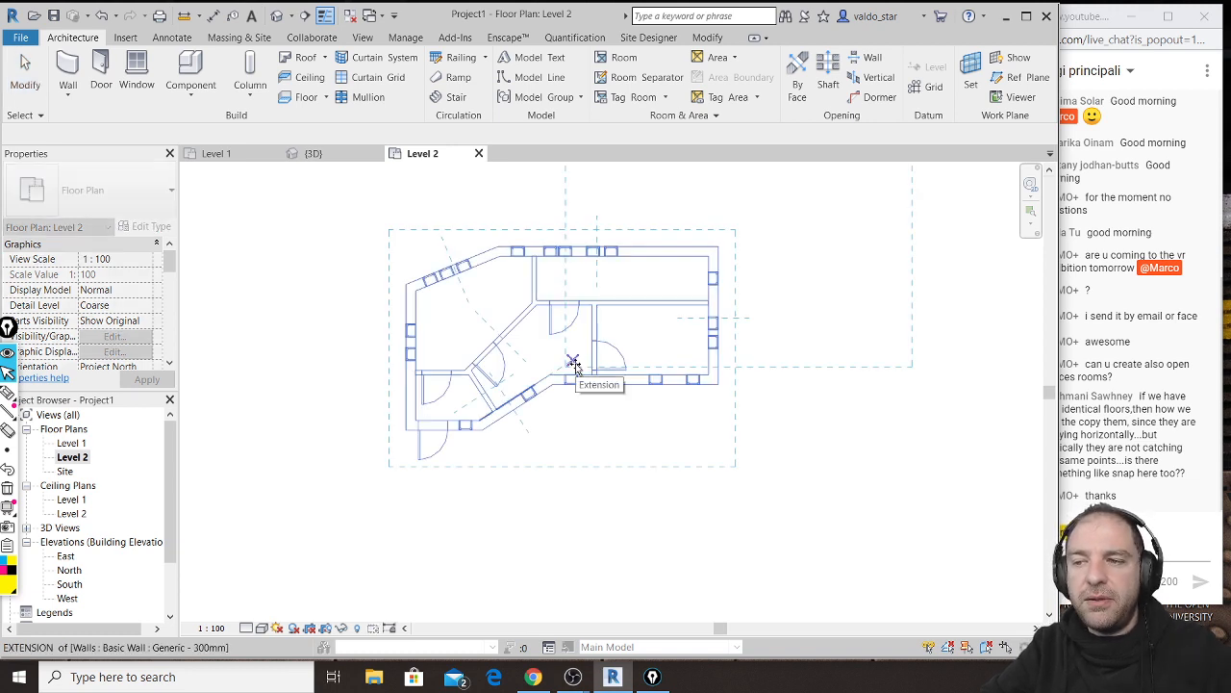
{"action": "left_click", "coordinate": [574, 364]}
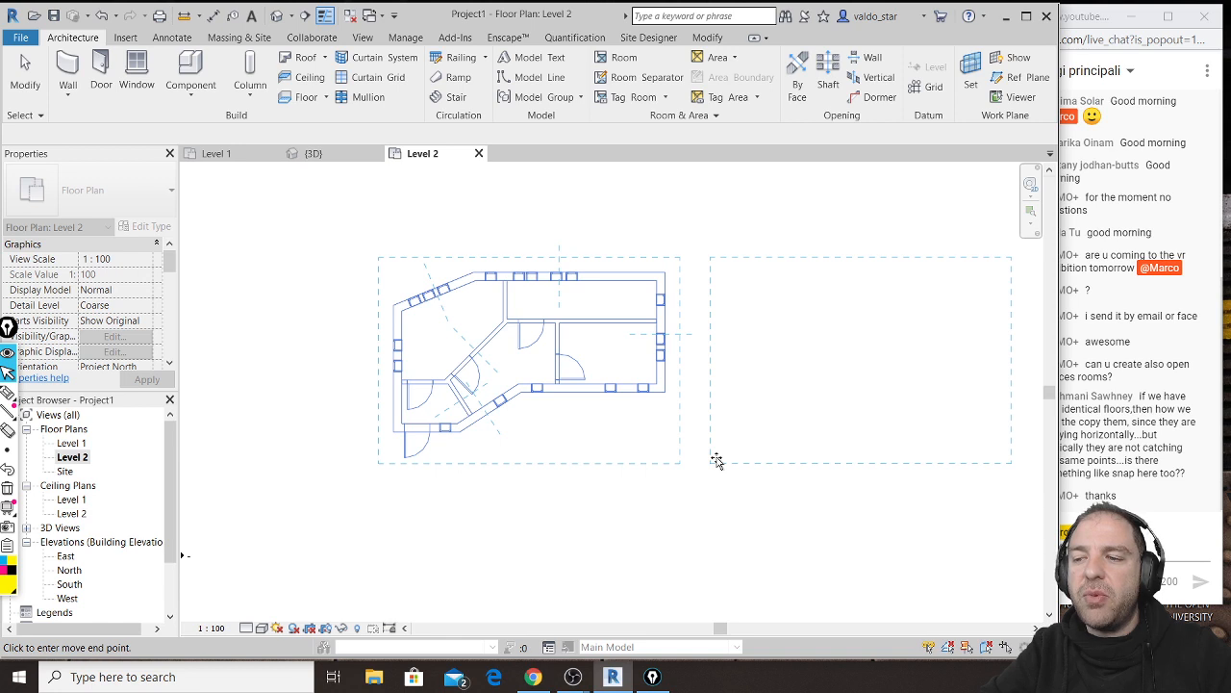
{"action": "left_click", "coordinate": [714, 458]}
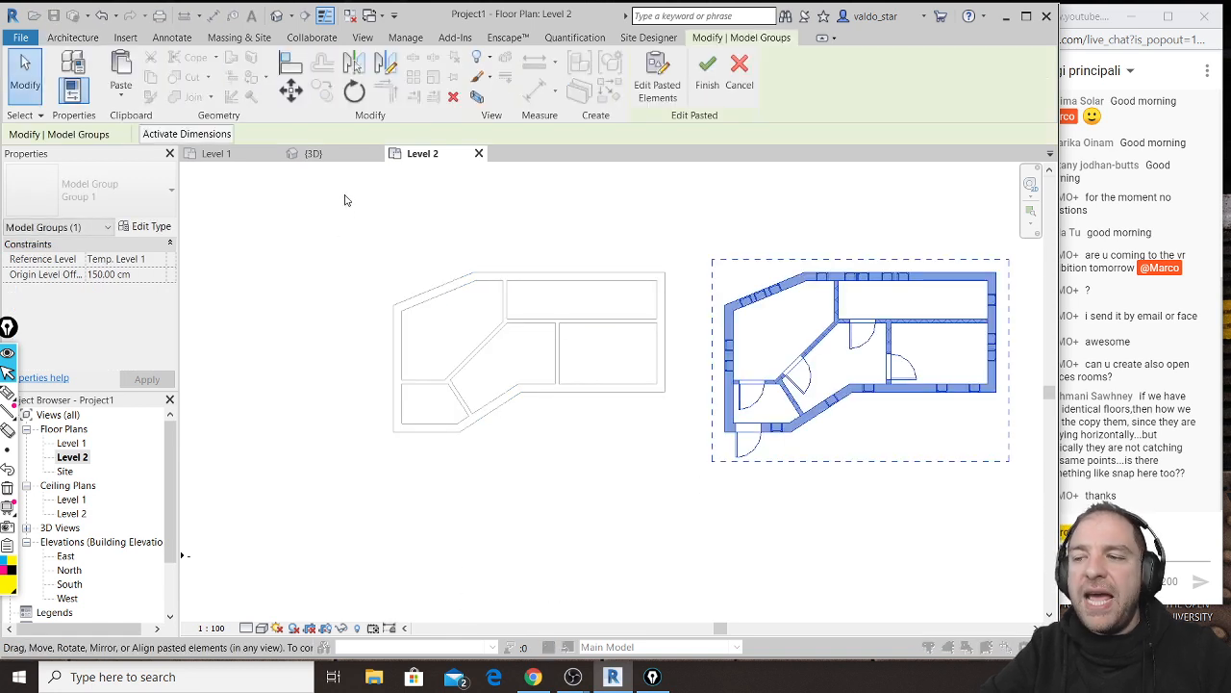
{"action": "left_click", "coordinate": [294, 91]}
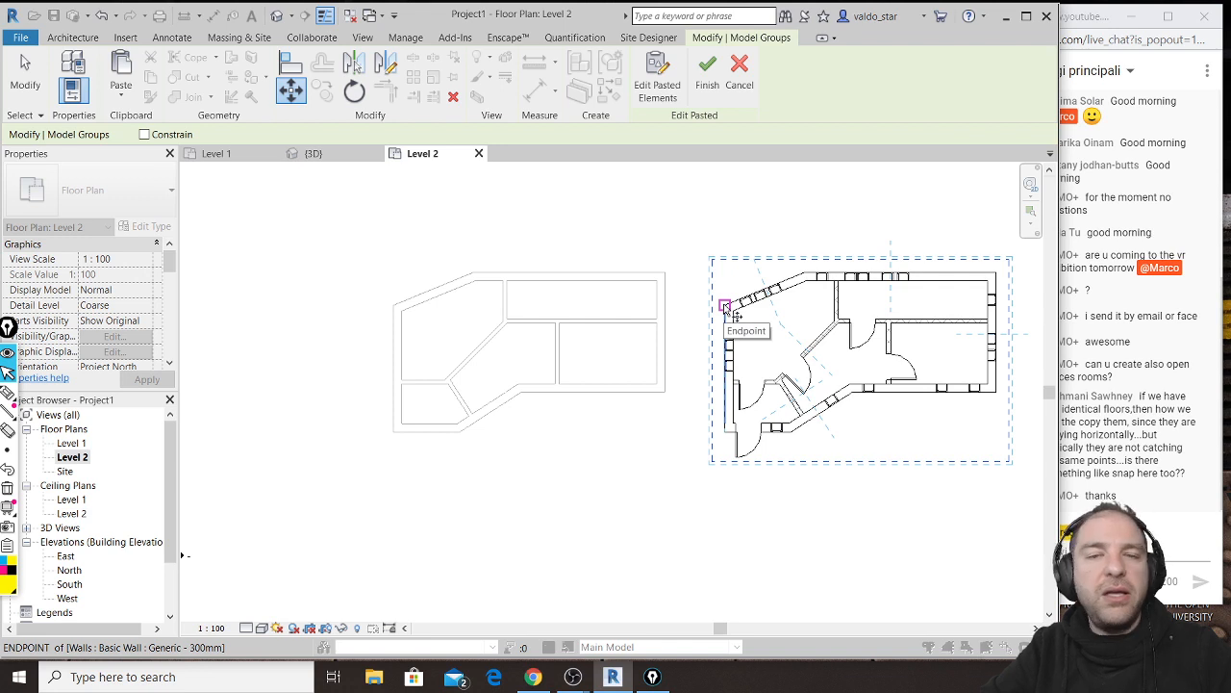
{"action": "left_click", "coordinate": [725, 305]}
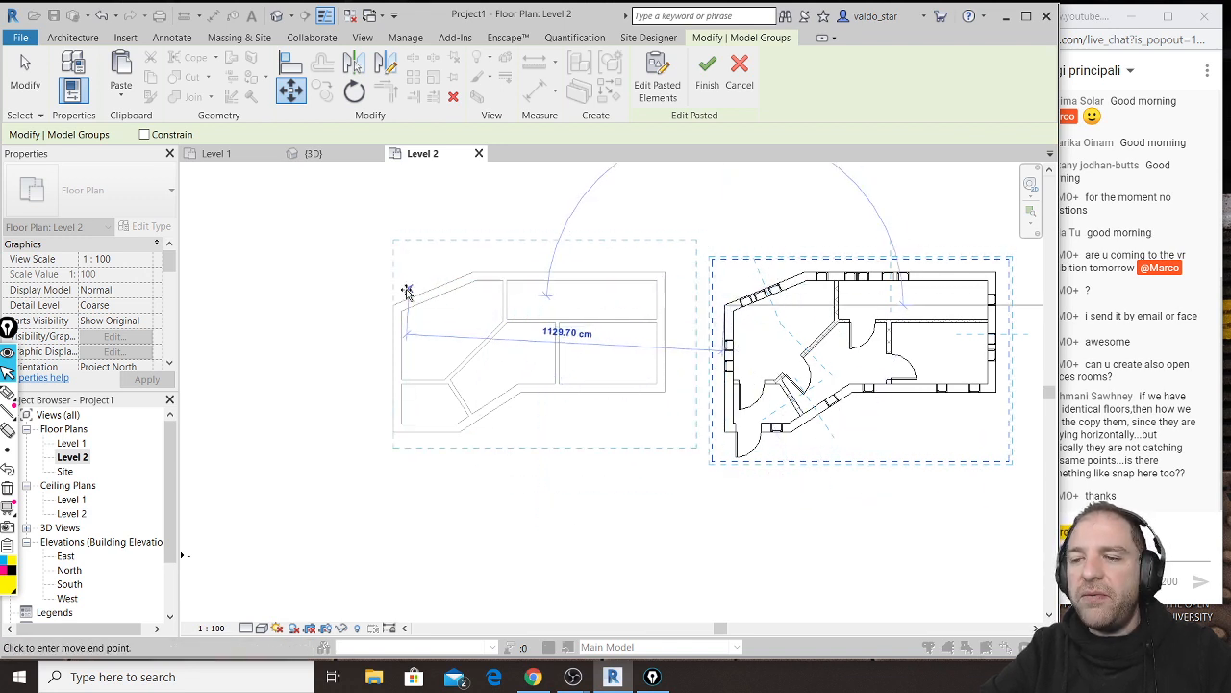
{"action": "scroll", "coordinate": [387, 307], "scroll_direction": "up", "scroll_amount": 2}
{"action": "scroll", "coordinate": [388, 307], "scroll_direction": "up", "scroll_amount": 3}
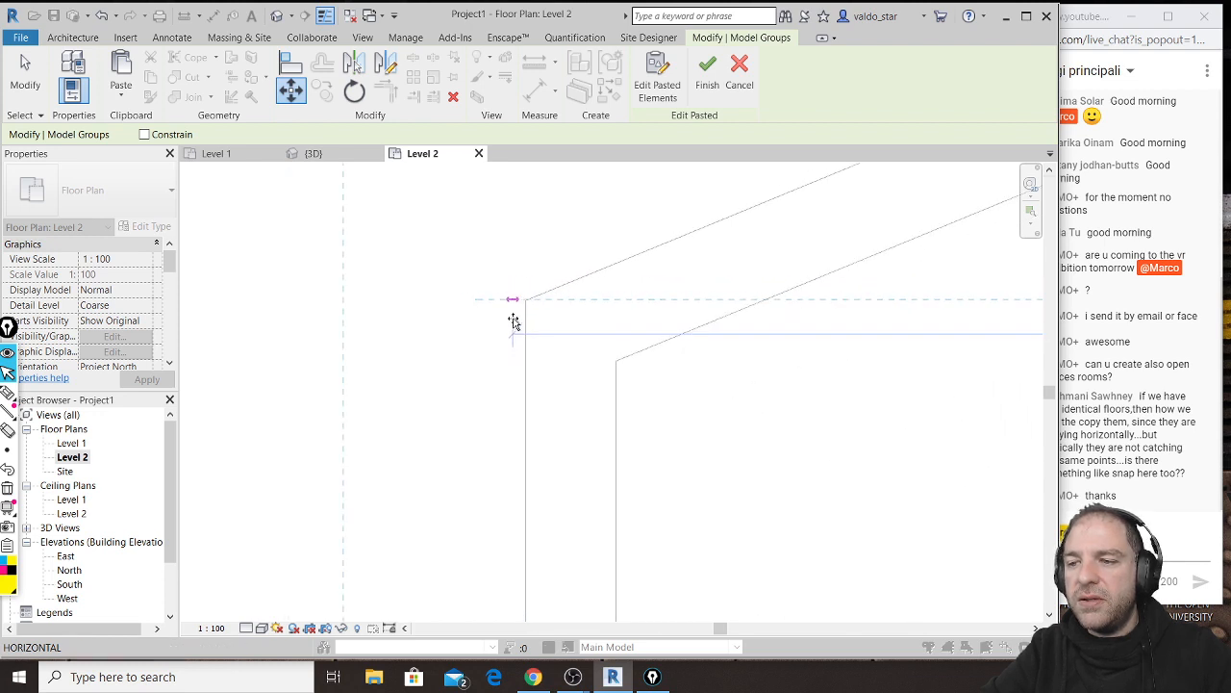
{"action": "scroll", "coordinate": [492, 327], "scroll_direction": "down", "scroll_amount": 5}
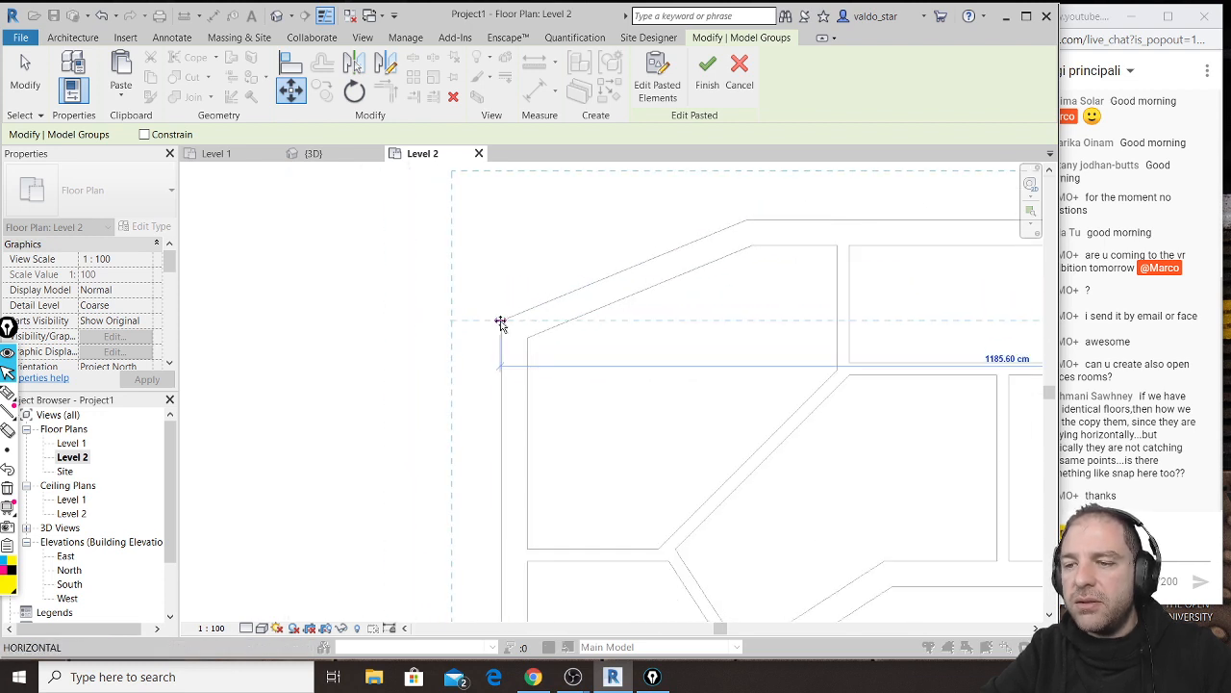
{"action": "key", "text": "Escape"}
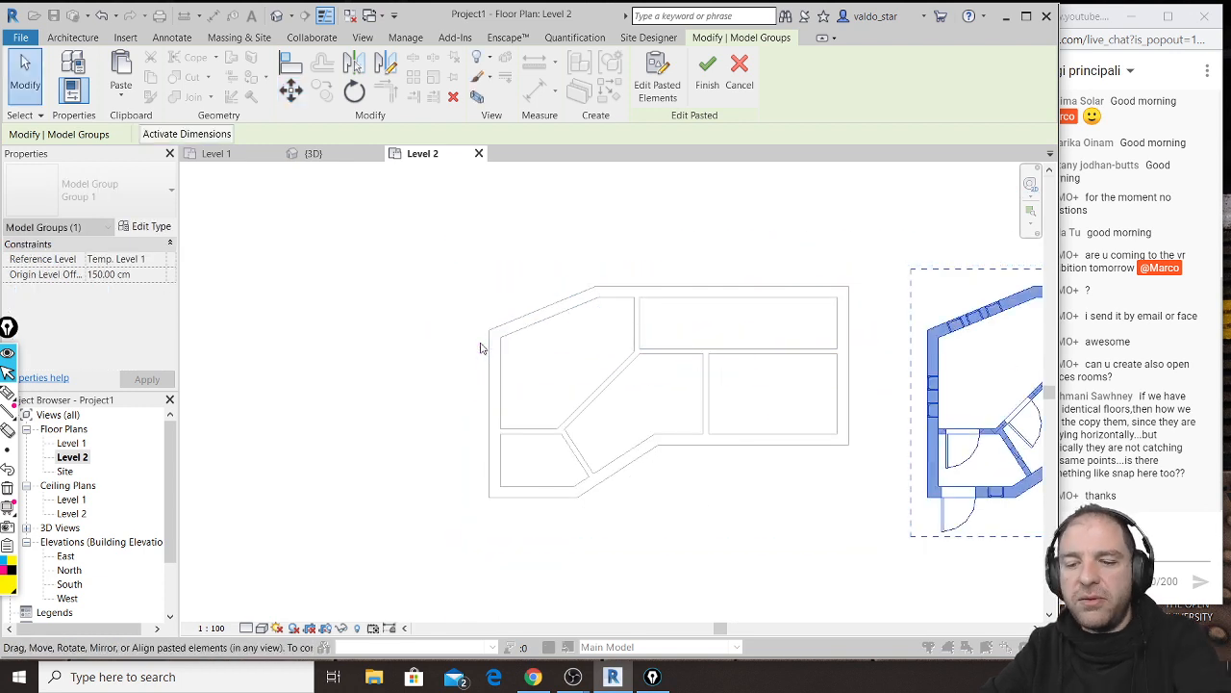
{"action": "key", "text": "Escape"}
Step: Select the whole pasted plan and move it by its outer northeast corner roughly over the grey Level 1 outline
{"action": "scroll", "coordinate": [508, 360], "scroll_direction": "down", "scroll_amount": 2}
{"action": "middle_click_drag", "start_coordinate": [1020, 318], "coordinate": [858, 317]}
{"action": "left_click_drag", "start_coordinate": [962, 269], "coordinate": [654, 497]}
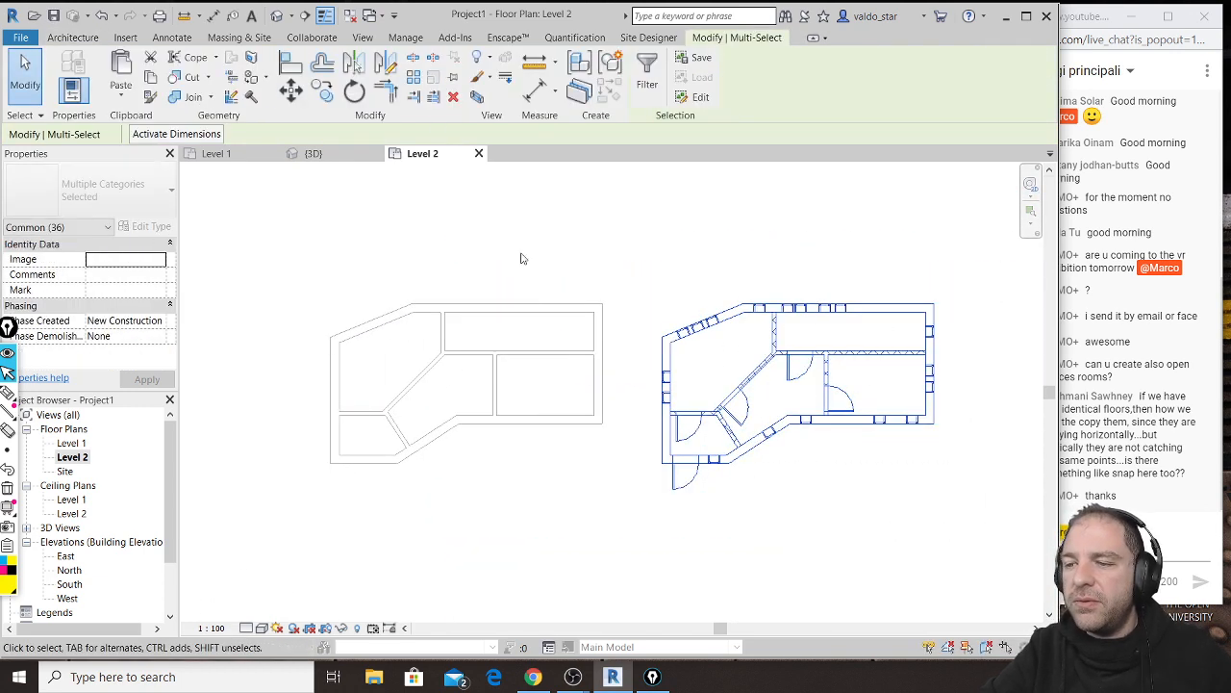
{"action": "left_click", "coordinate": [290, 90]}
{"action": "left_click", "coordinate": [934, 305]}
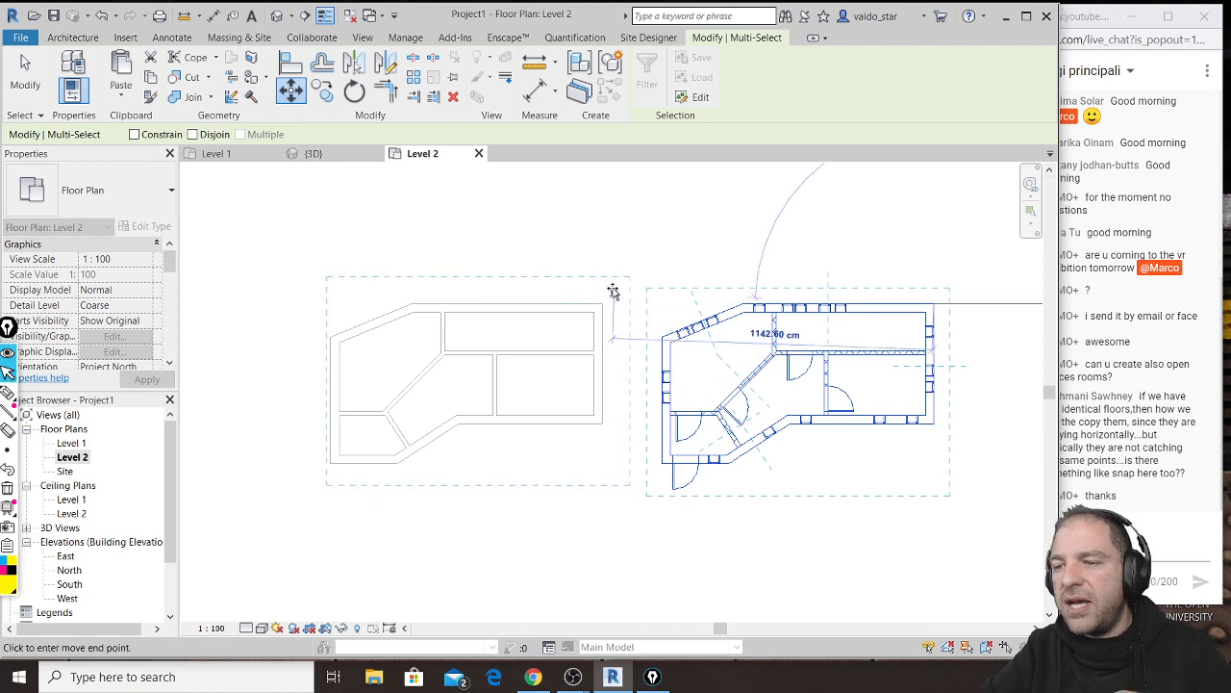
{"action": "left_click", "coordinate": [612, 327]}
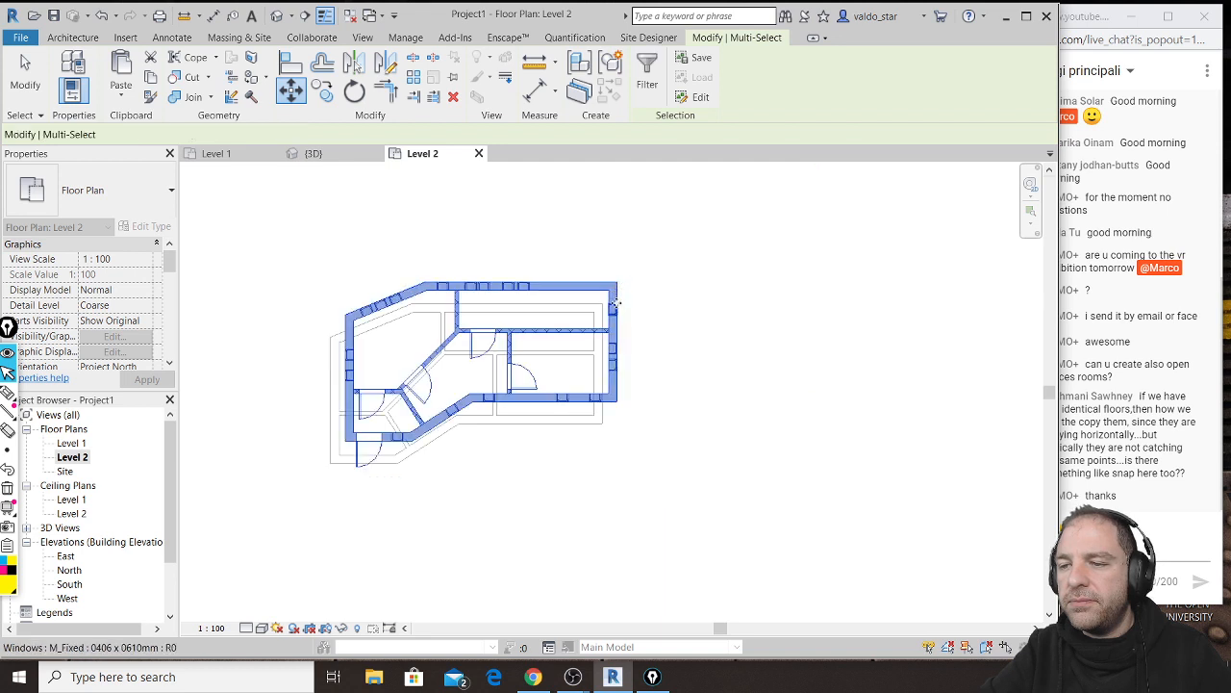
{"action": "scroll", "coordinate": [616, 289], "scroll_direction": "up", "scroll_amount": 5}
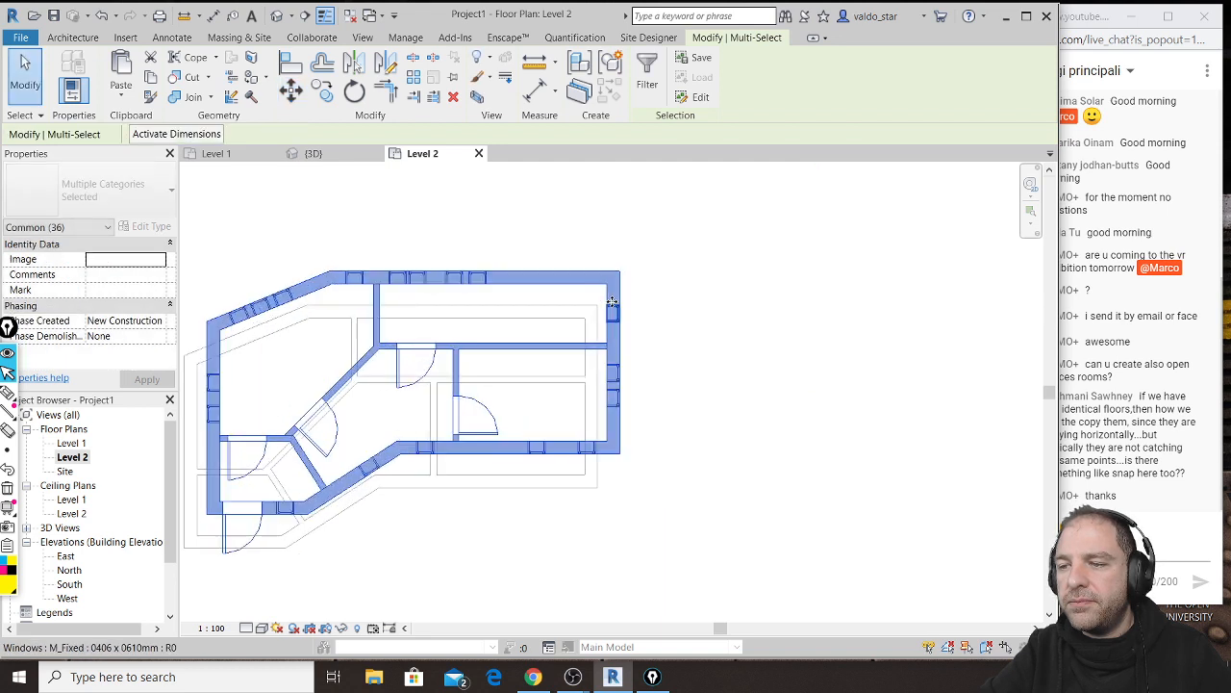
Step: Move the selected plan from its inner northeast corner exactly onto the matching inner corner of the Level 1 outline
{"action": "left_click", "coordinate": [291, 90]}
{"action": "left_click", "coordinate": [601, 267]}
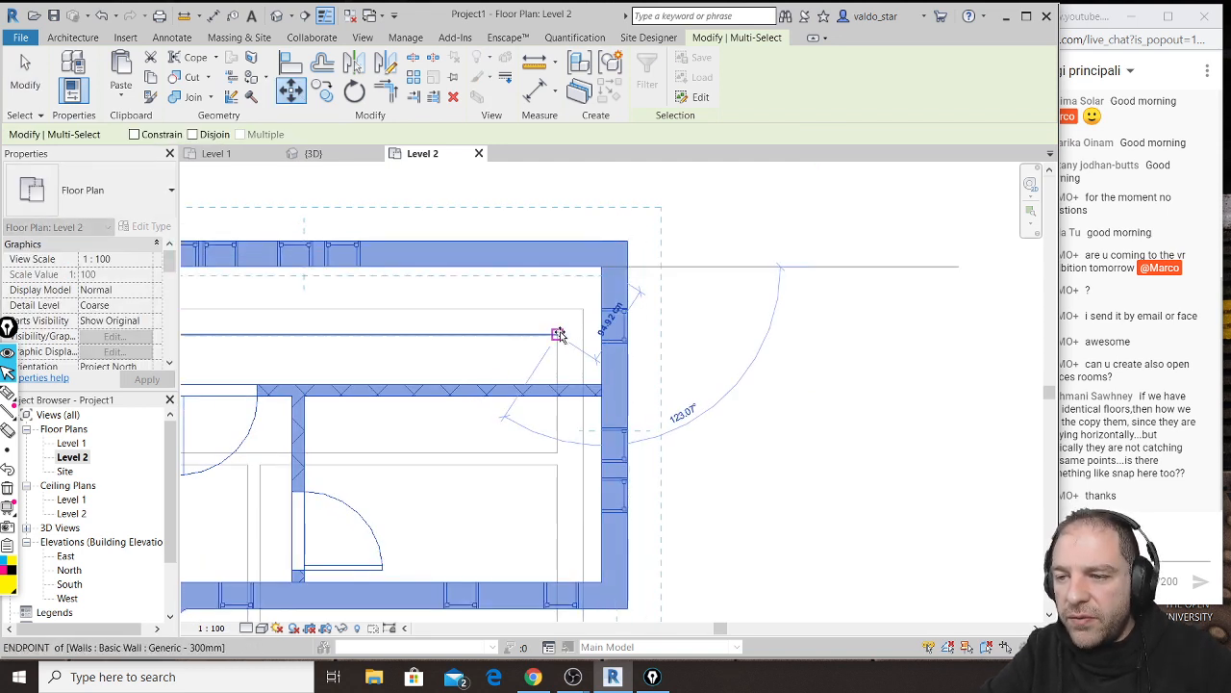
{"action": "left_click", "coordinate": [557, 335]}
{"action": "scroll", "coordinate": [731, 273], "scroll_direction": "down", "scroll_amount": 4}
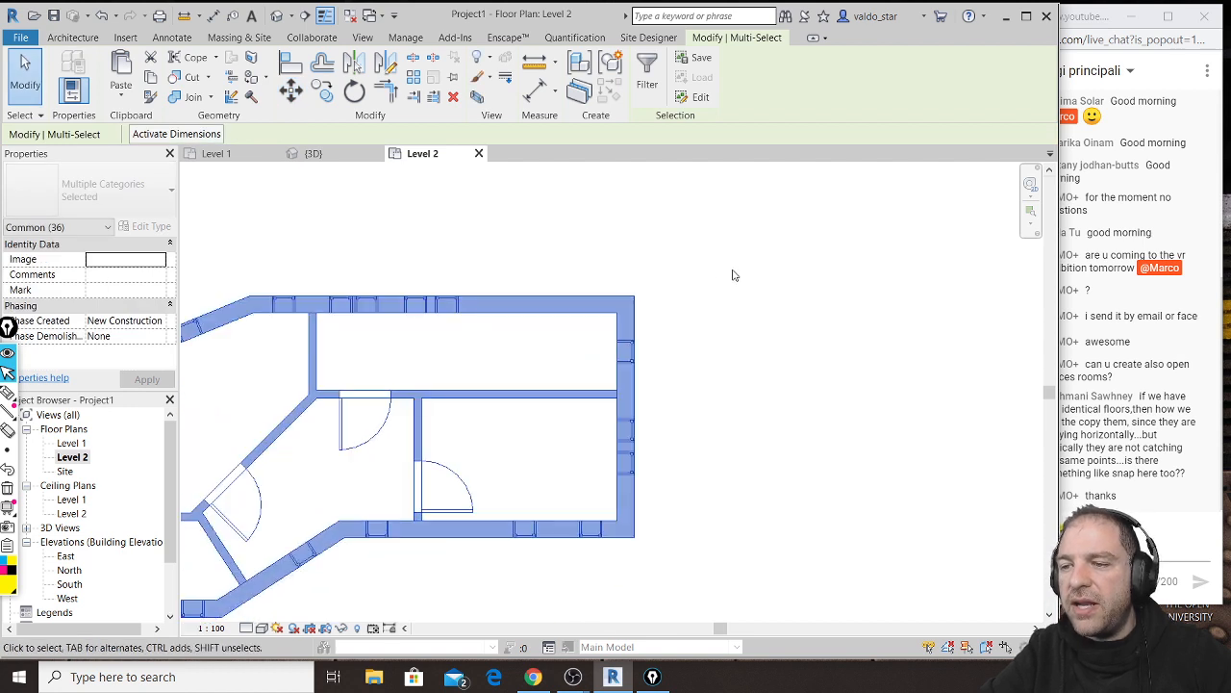
{"action": "scroll", "coordinate": [733, 275], "scroll_direction": "up", "scroll_amount": 1}
{"action": "middle_click_drag", "start_coordinate": [717, 368], "coordinate": [878, 335]}
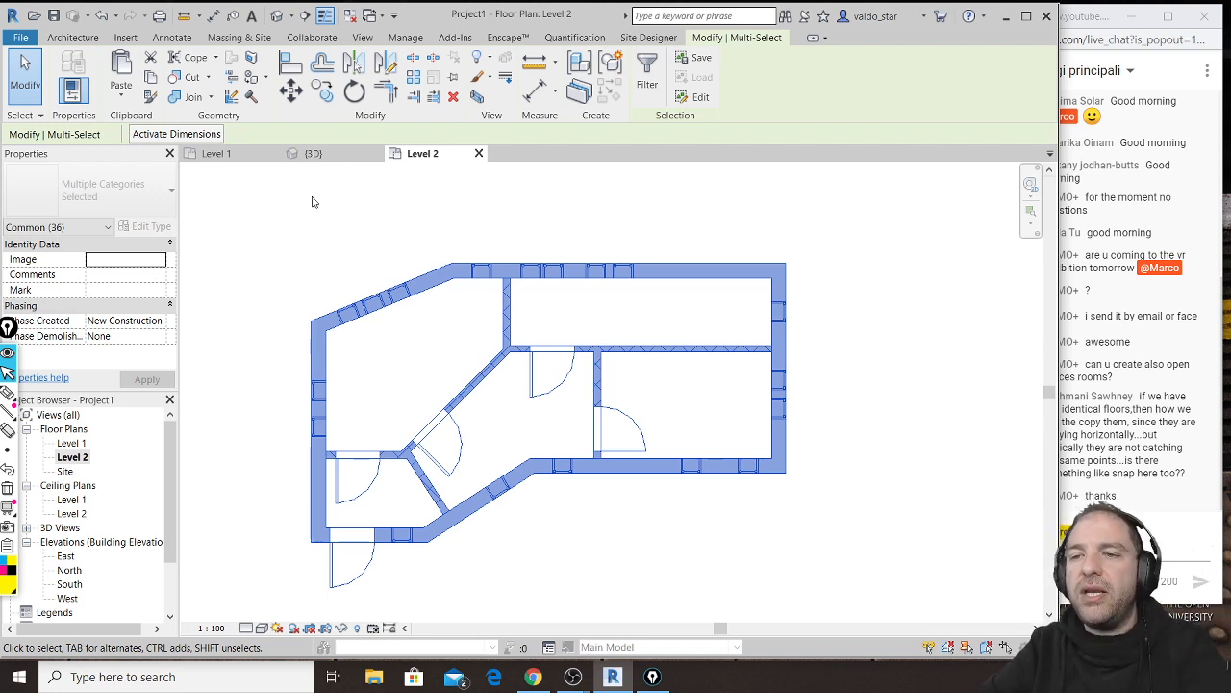
Step: In the 3D view seen from the front, set the top constraint of all Level 1 walls to Up to level: Level 2
{"action": "left_click", "coordinate": [335, 156]}
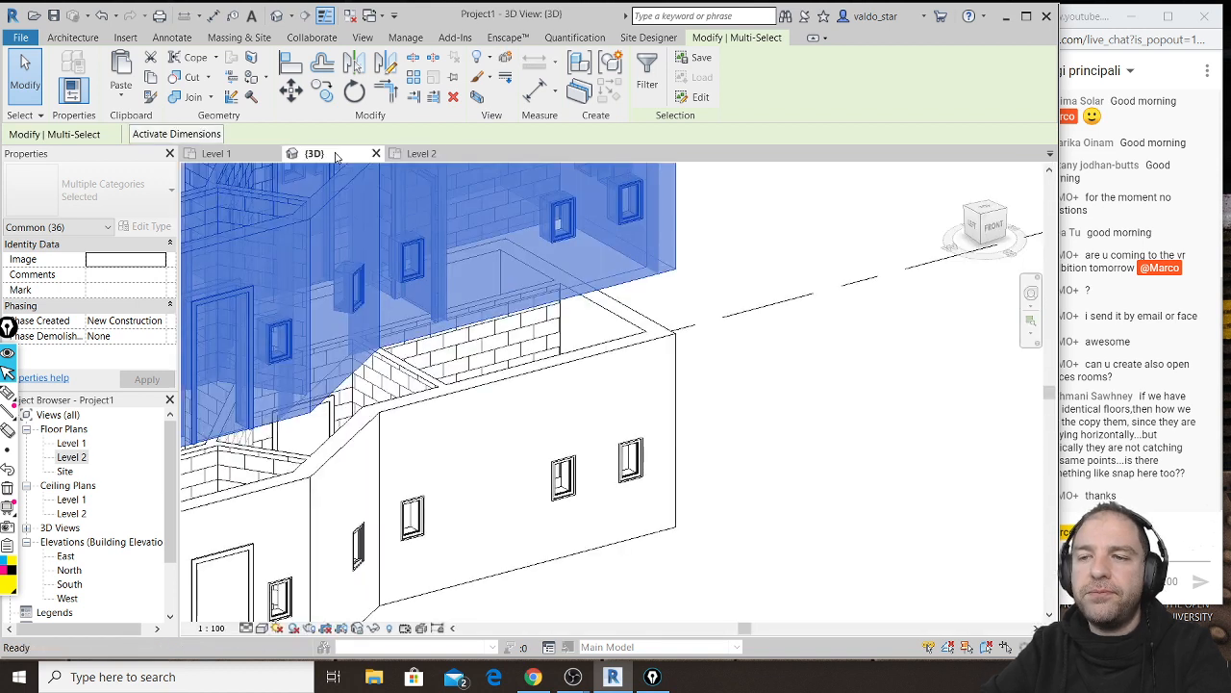
{"action": "left_click", "coordinate": [786, 393]}
{"action": "middle_click_drag", "start_coordinate": [756, 421], "coordinate": [737, 402], "text": "shift"}
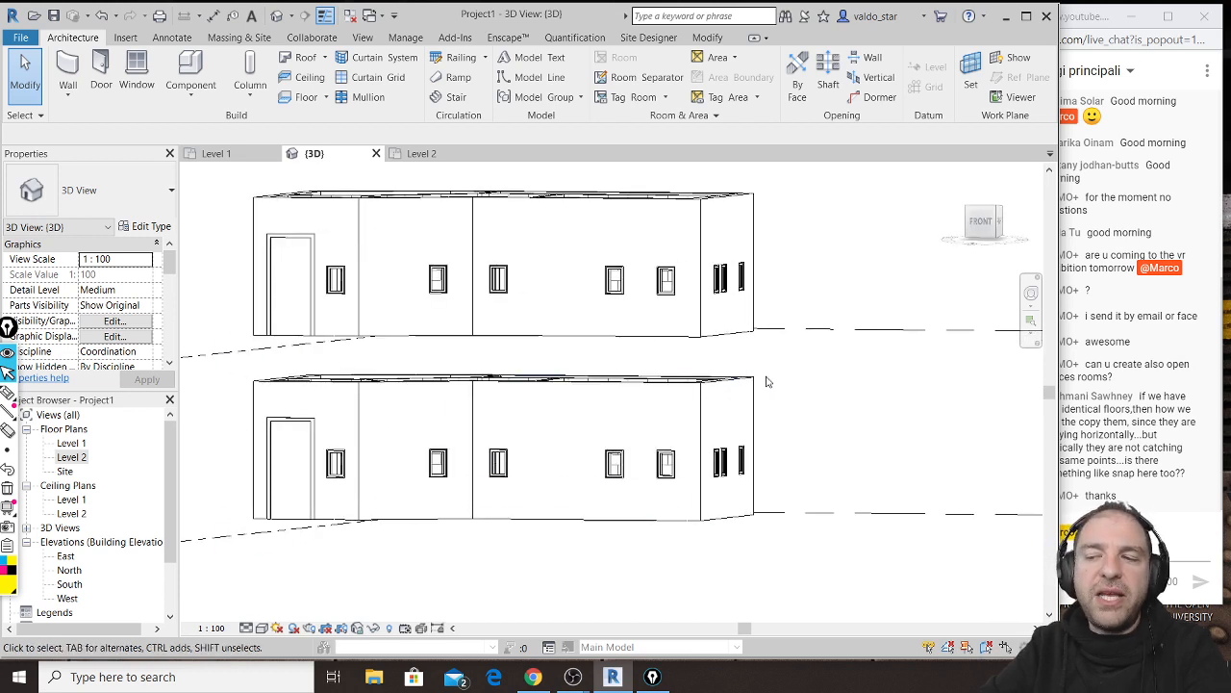
{"action": "middle_click_drag", "start_coordinate": [758, 409], "coordinate": [778, 406], "text": "shift"}
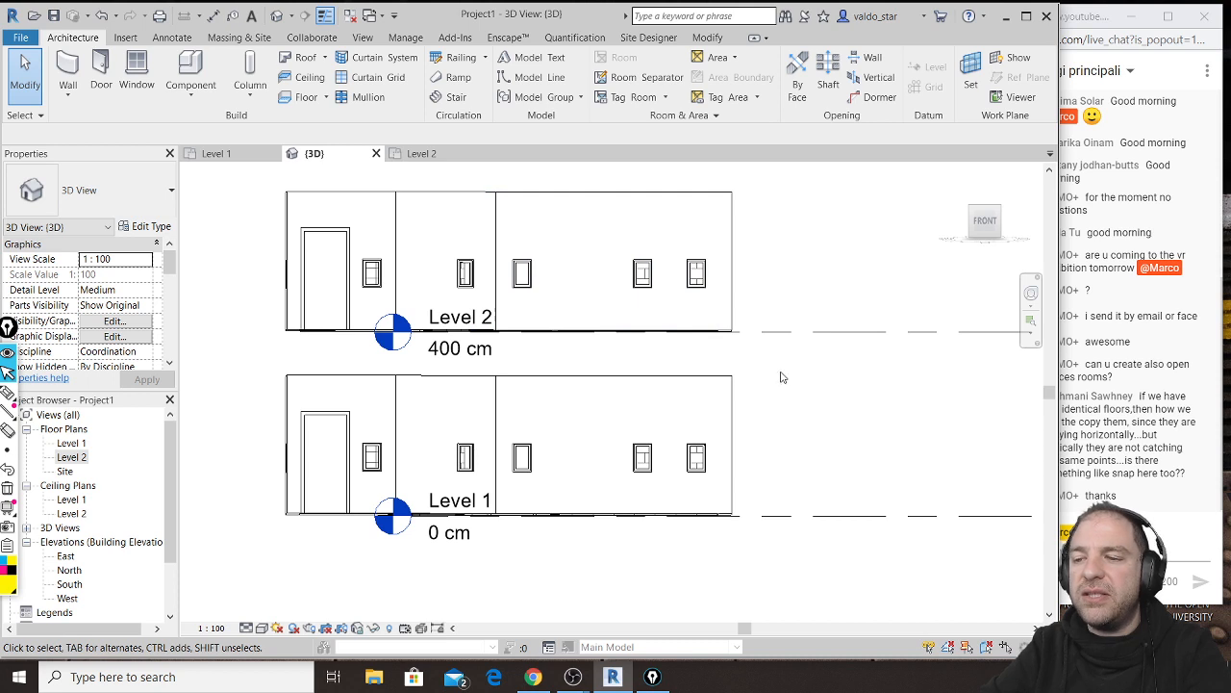
{"action": "left_click_drag", "start_coordinate": [771, 379], "coordinate": [272, 393]}
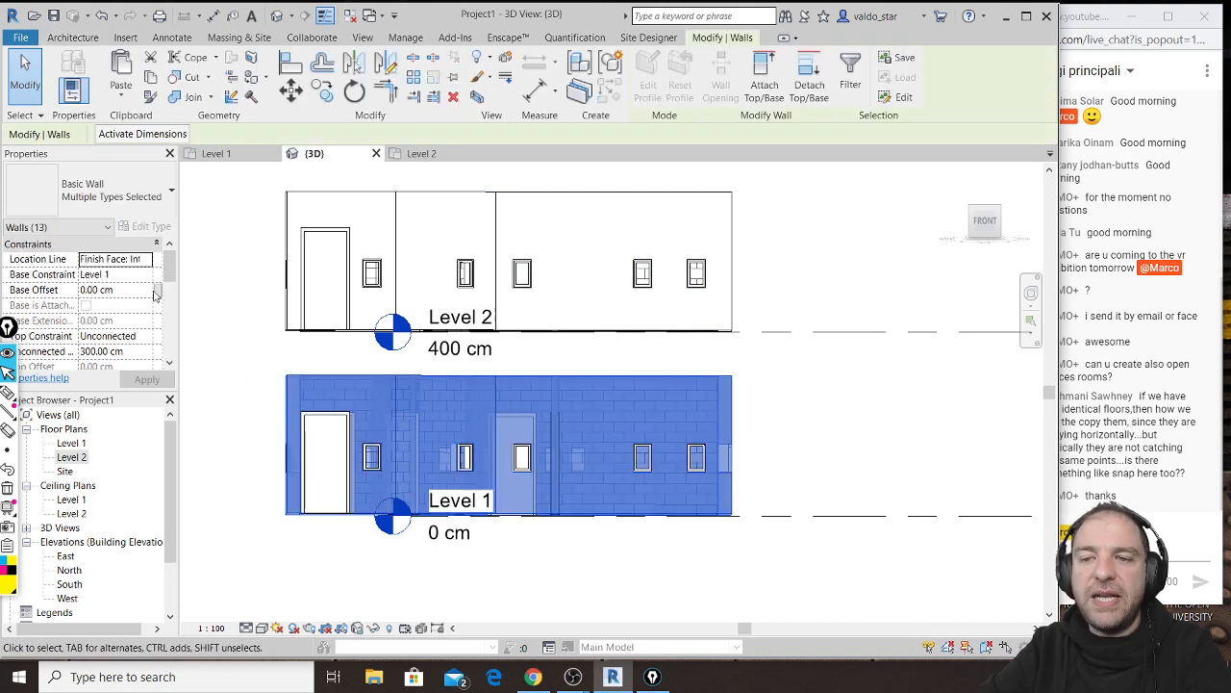
{"action": "left_click", "coordinate": [151, 339]}
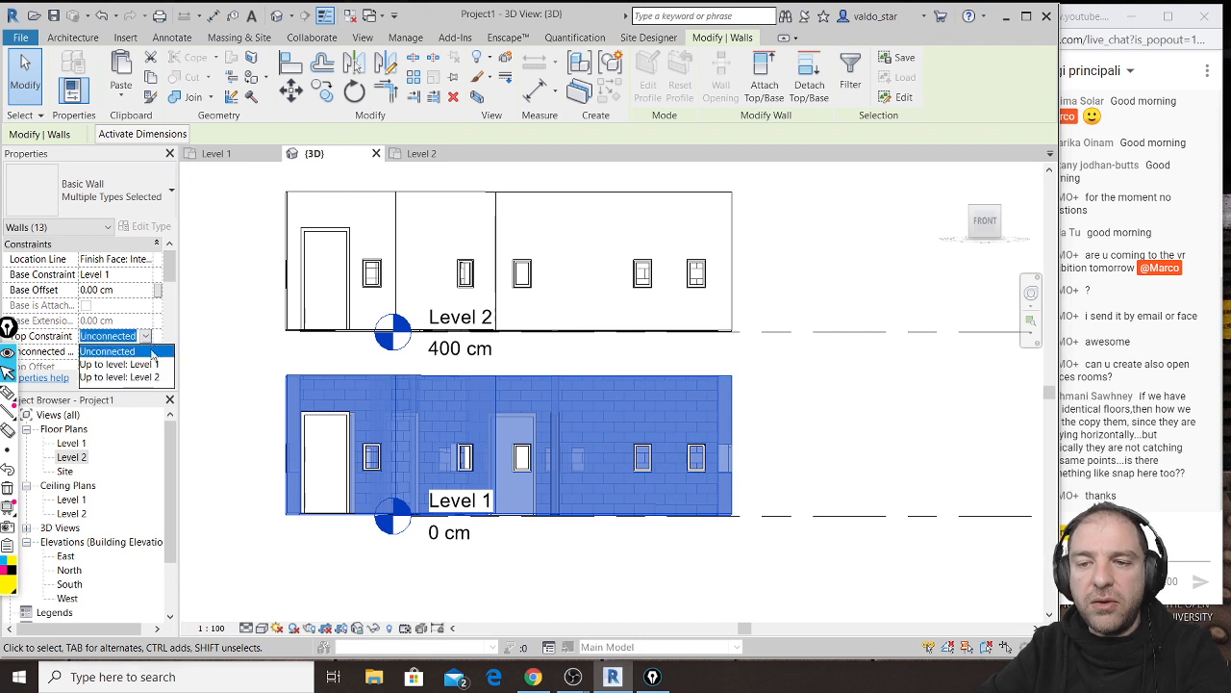
{"action": "left_click", "coordinate": [152, 378]}
{"action": "left_click", "coordinate": [833, 429]}
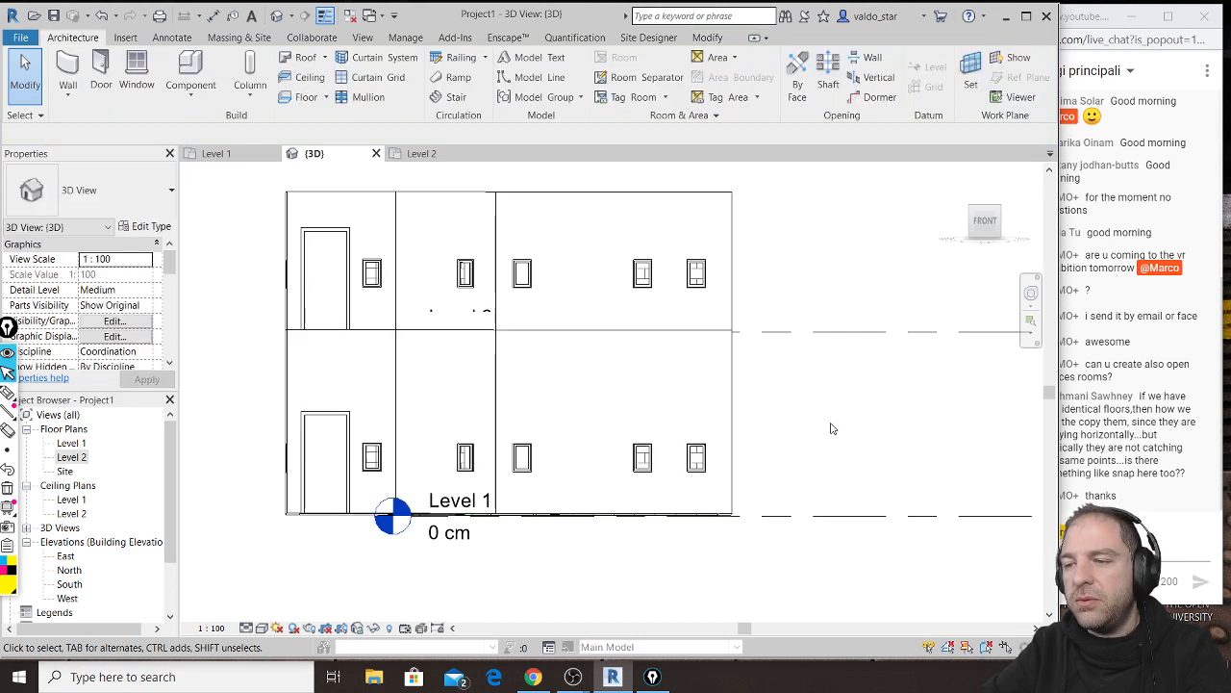
Step: Inspect the stacked floors at an angle in 3D and bring the live chat forward to read the next question
{"action": "middle_click_drag", "start_coordinate": [838, 415], "coordinate": [641, 322], "text": "shift"}
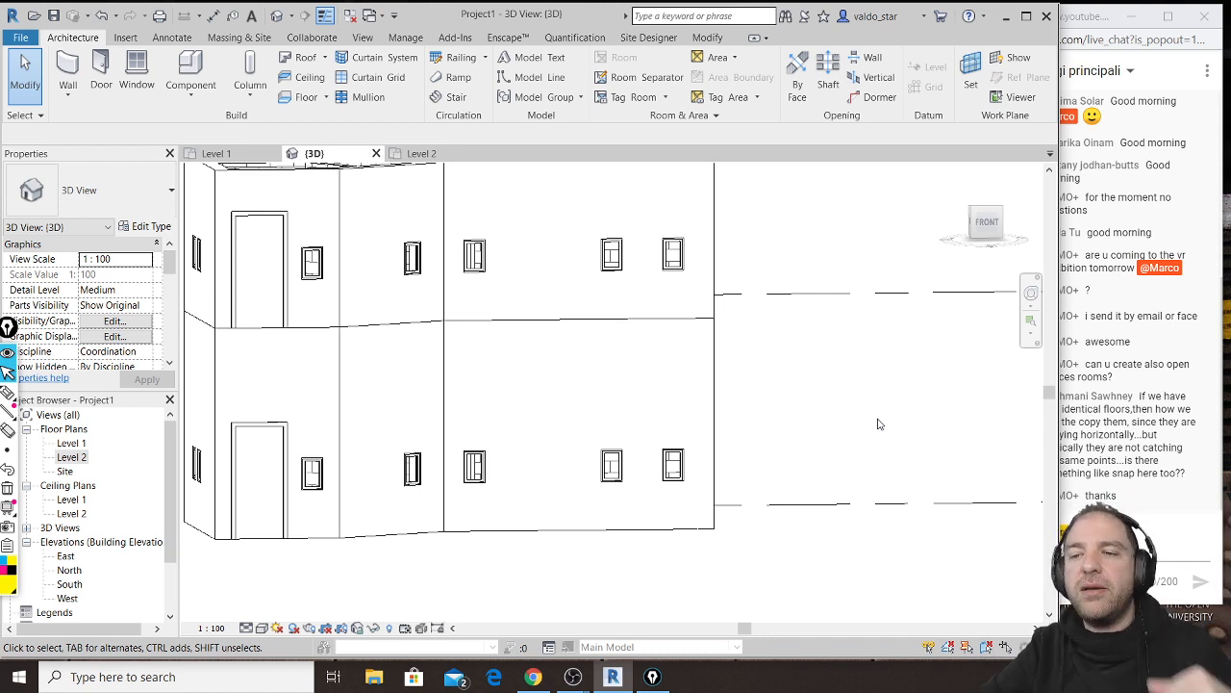
{"action": "scroll", "coordinate": [827, 429], "scroll_direction": "down", "scroll_amount": 2}
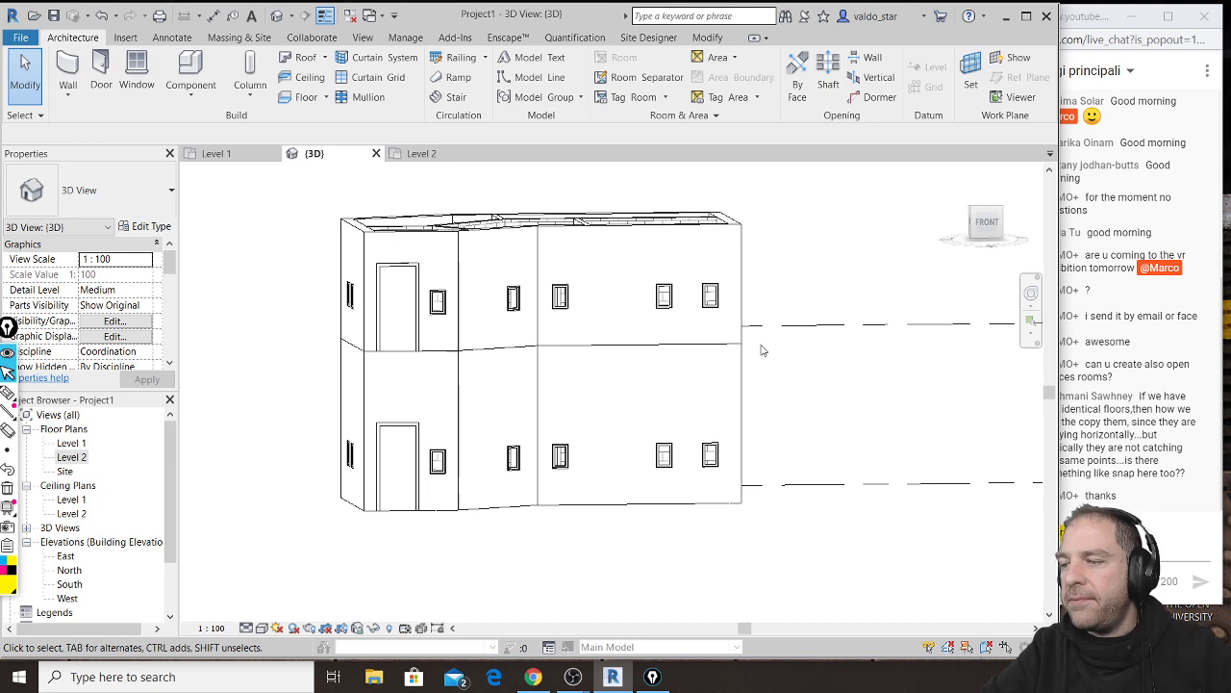
{"action": "left_click", "coordinate": [1087, 18]}
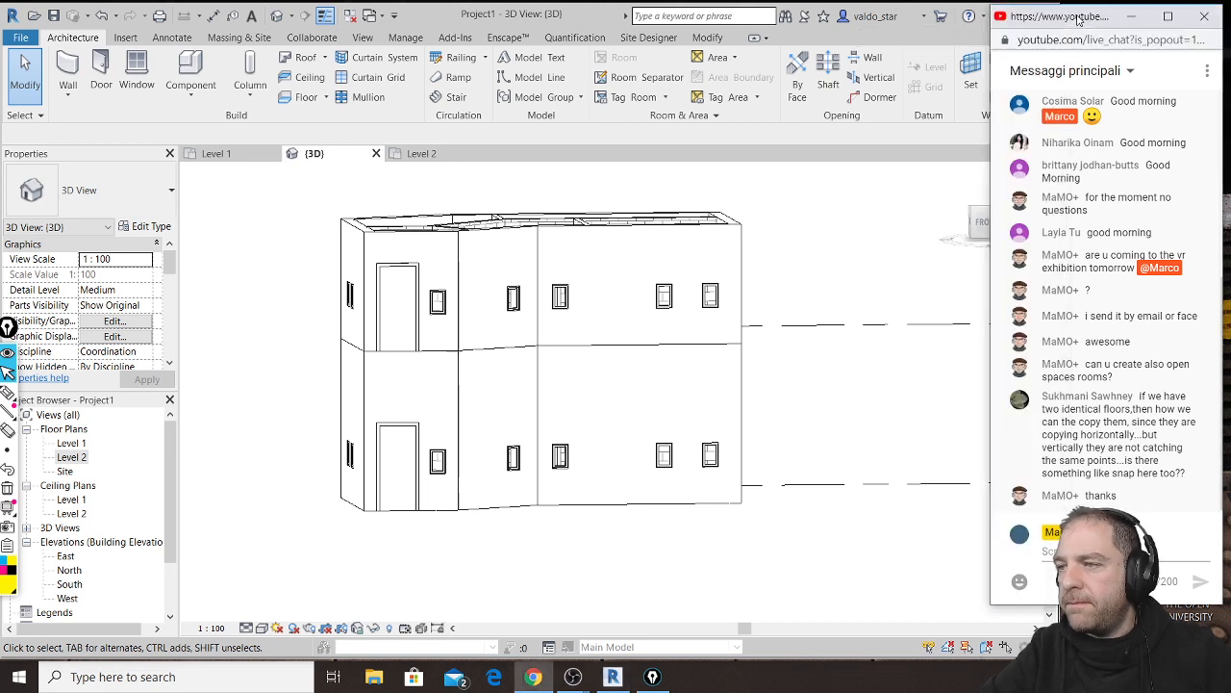
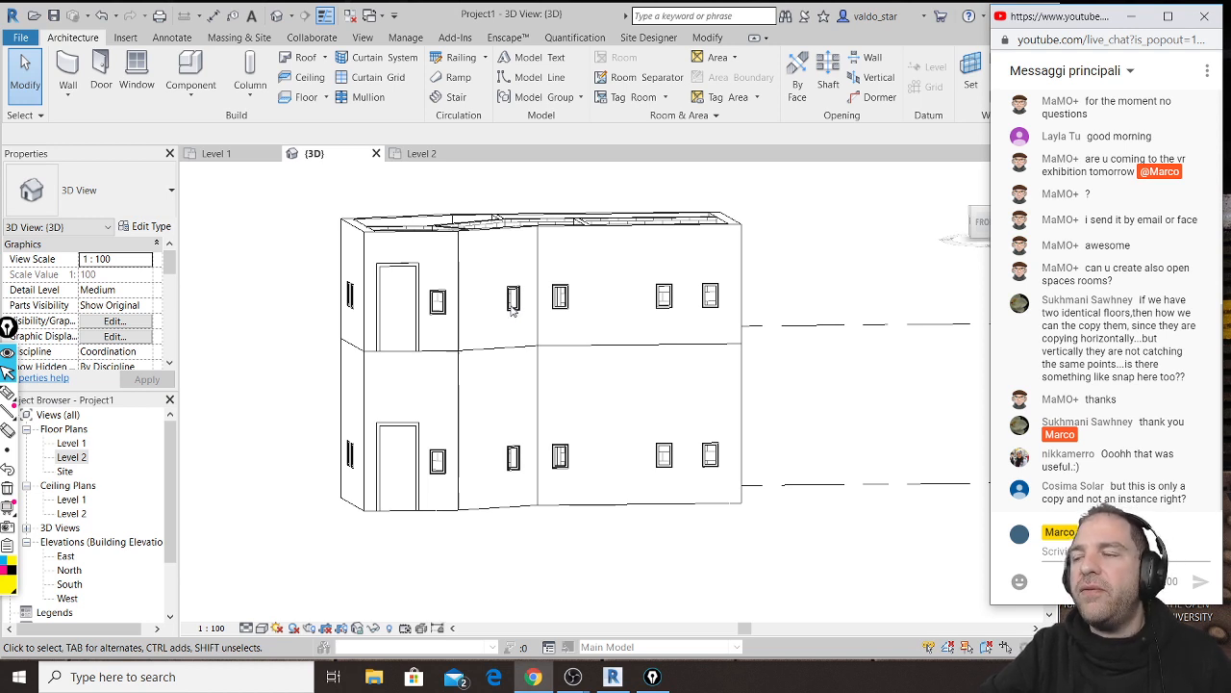
Step: Select the two adjoining Level 1 front walls and pull their shared corner outward, away from the Level 2 outline
{"action": "left_click", "coordinate": [564, 404]}
{"action": "middle_click_drag", "start_coordinate": [578, 377], "coordinate": [537, 530], "text": "shift"}
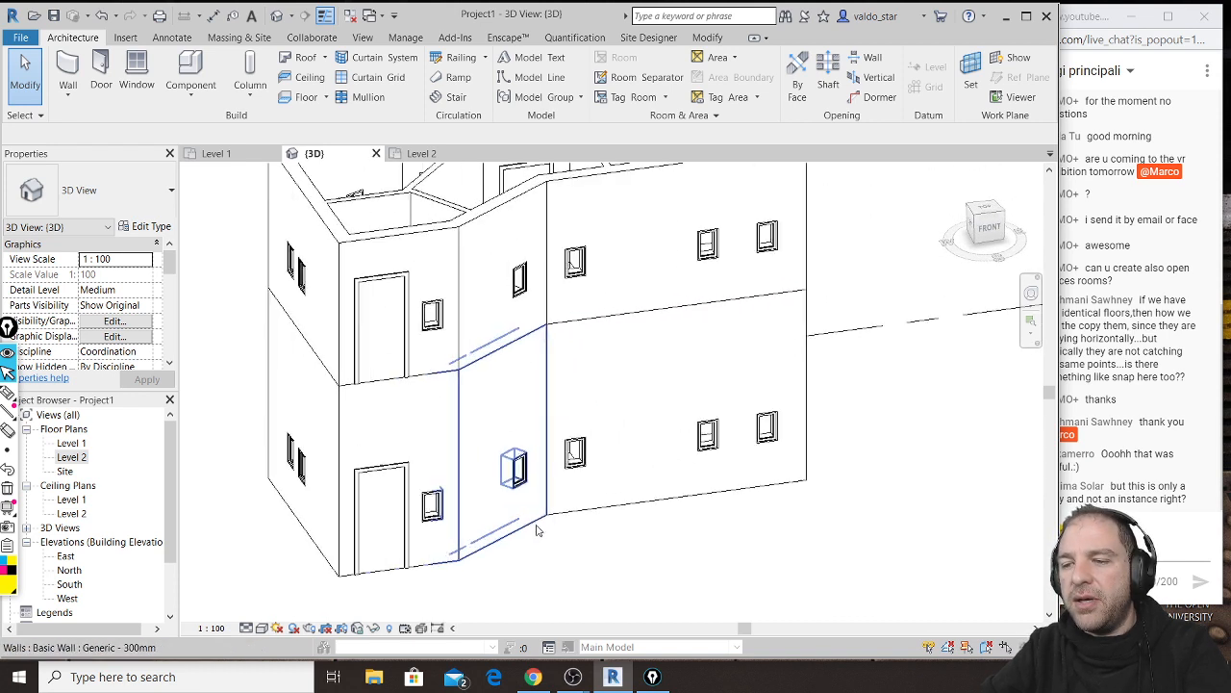
{"action": "left_click", "coordinate": [528, 538]}
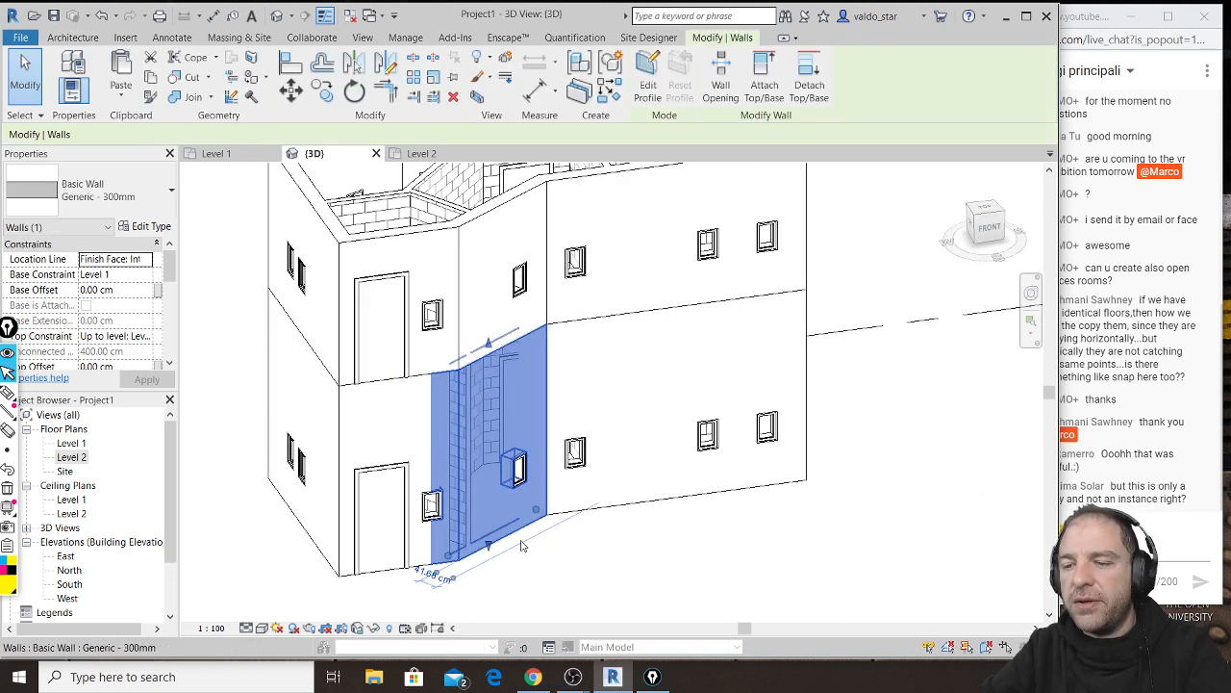
{"action": "left_click_drag", "start_coordinate": [536, 510], "coordinate": [537, 511]}
{"action": "left_click", "coordinate": [577, 528]}
{"action": "key", "text": "Tab"}
{"action": "left_click", "coordinate": [564, 517]}
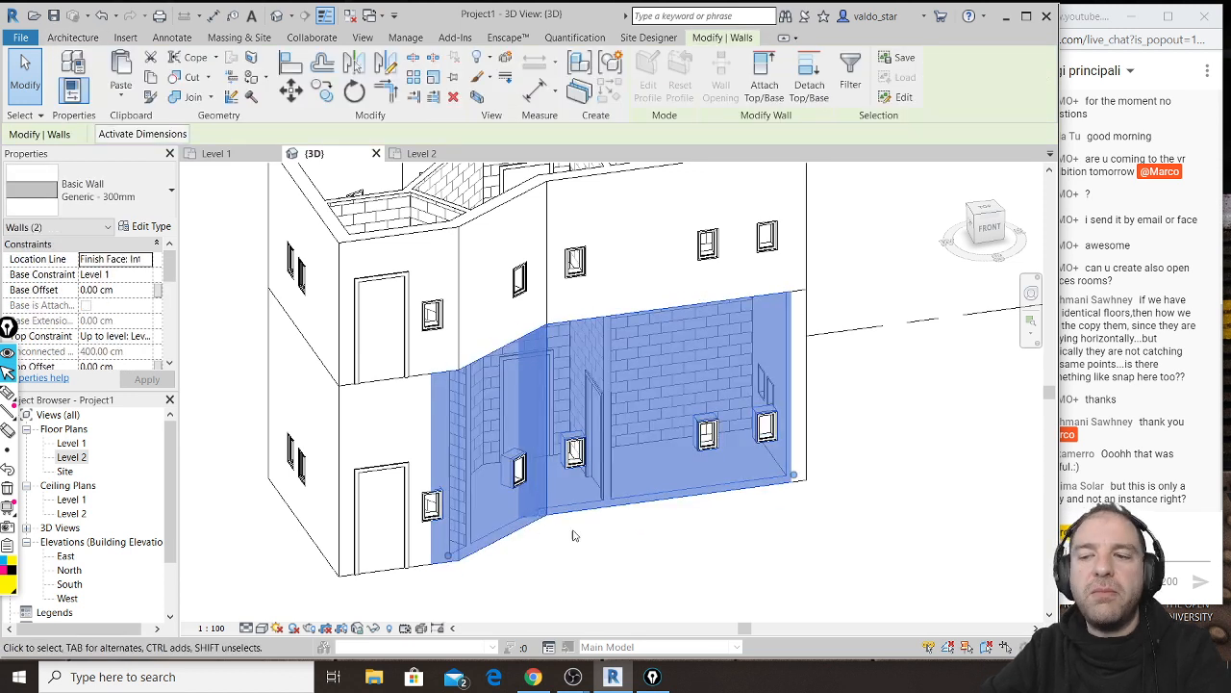
{"action": "left_click_drag", "start_coordinate": [545, 516], "coordinate": [600, 575]}
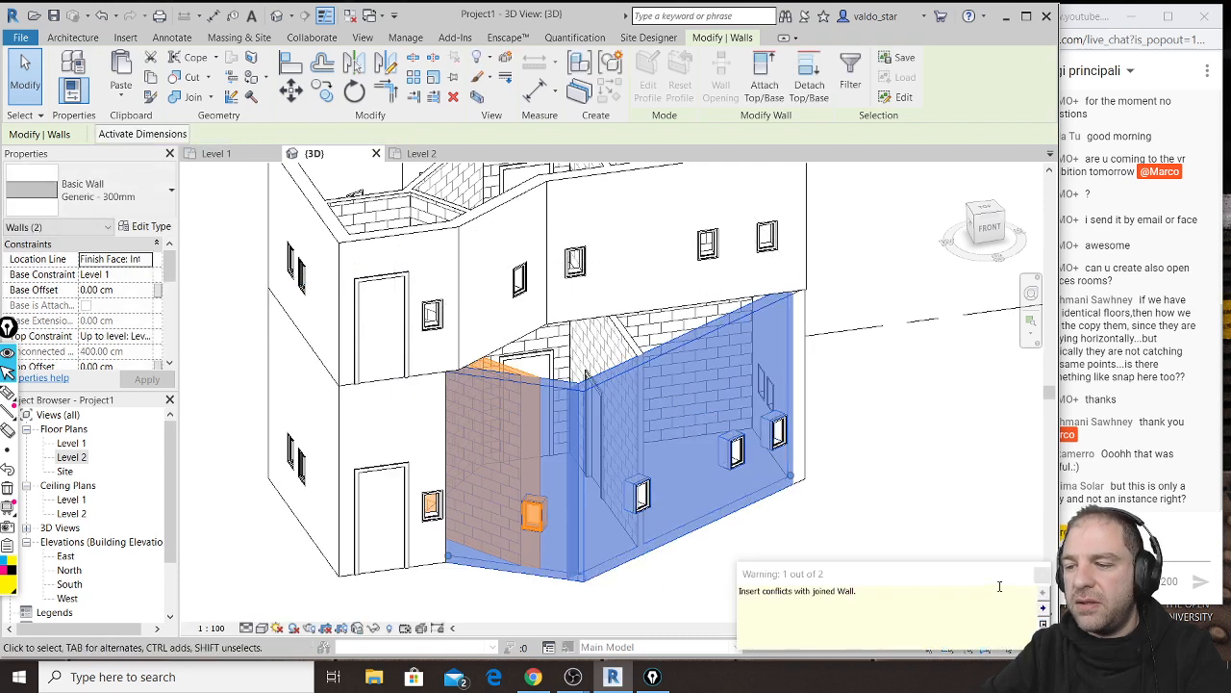
{"action": "left_click", "coordinate": [1042, 576]}
{"action": "left_click", "coordinate": [932, 558]}
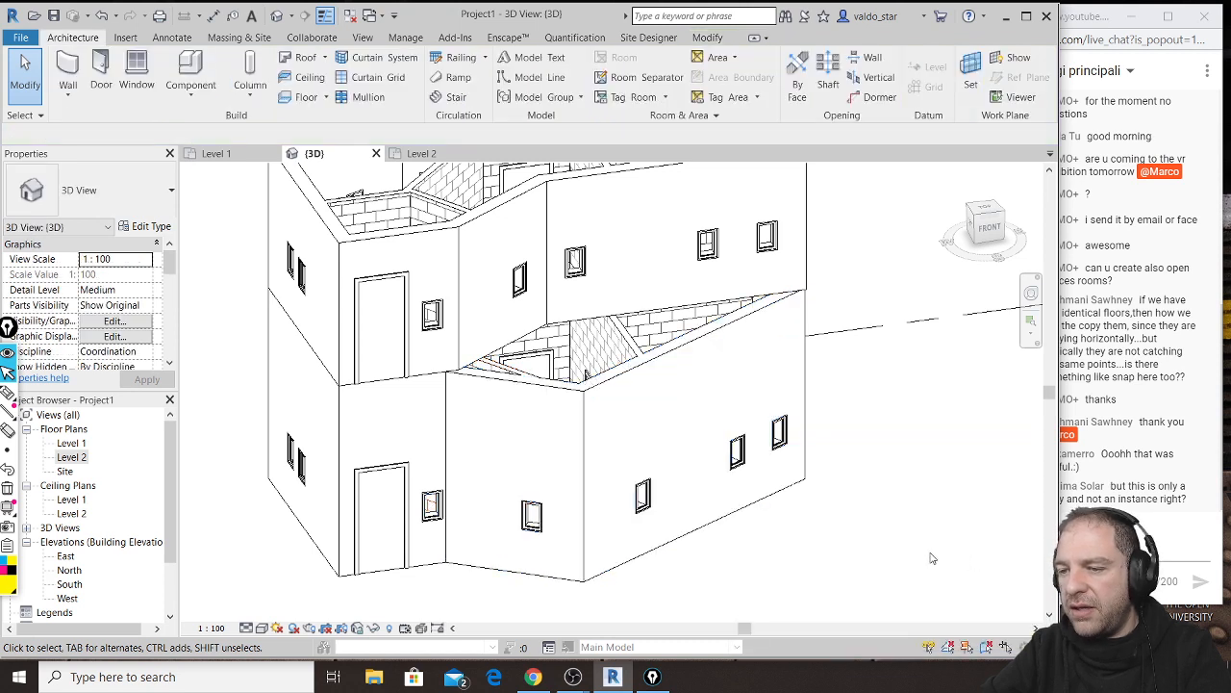
Step: Align the long Level 2 front wall with the moved Level 1 wall below, unjoining and deleting the conflicting elements
{"action": "mouse_move", "coordinate": [699, 522]}
{"action": "middle_mouse_down"}
{"action": "mouse_move", "coordinate": [677, 511]}
{"action": "mouse_move", "coordinate": [748, 335]}
{"action": "mouse_move", "coordinate": [687, 549]}
{"action": "mouse_move", "coordinate": [689, 589]}
{"action": "mouse_move", "coordinate": [673, 510]}
{"action": "mouse_move", "coordinate": [589, 443]}
{"action": "middle_mouse_up"}
{"action": "key", "text": "alt"}
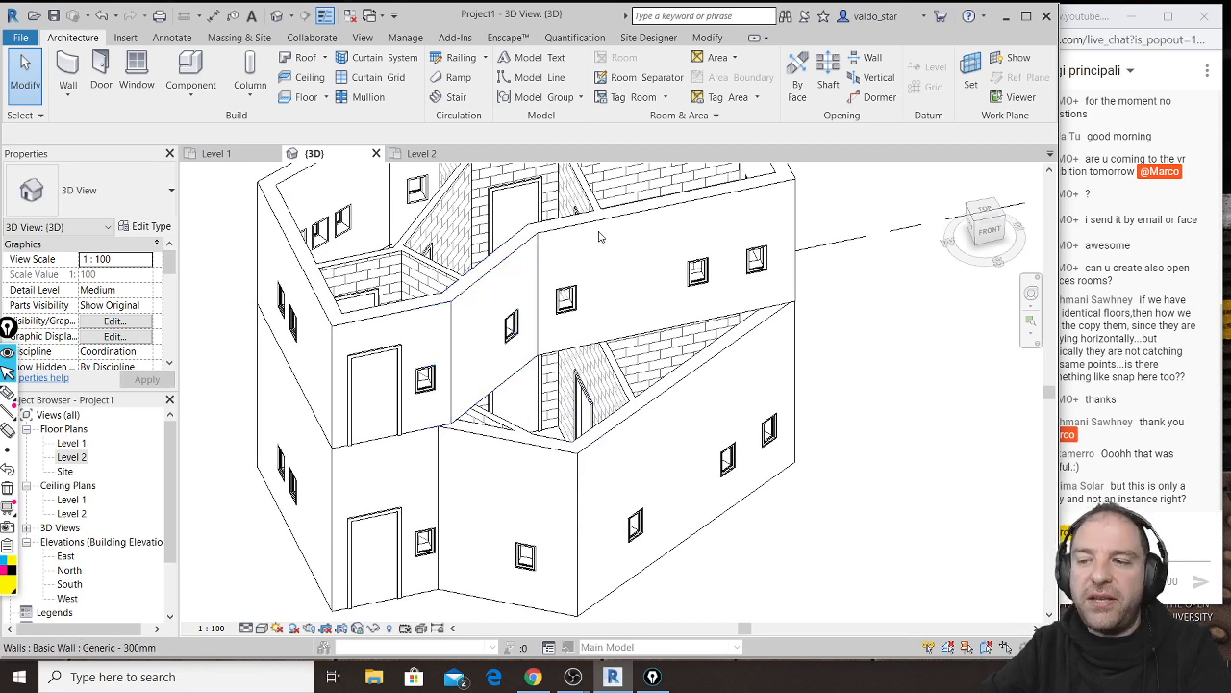
{"action": "mouse_move", "coordinate": [811, 395]}
{"action": "middle_mouse_down", "text": "shift"}
{"action": "mouse_move", "coordinate": [770, 414]}
{"action": "mouse_move", "coordinate": [837, 366]}
{"action": "mouse_move", "coordinate": [875, 256]}
{"action": "mouse_move", "coordinate": [795, 338]}
{"action": "mouse_move", "coordinate": [740, 432]}
{"action": "mouse_move", "coordinate": [778, 277]}
{"action": "mouse_move", "coordinate": [626, 409]}
{"action": "middle_mouse_up", "text": "shift"}
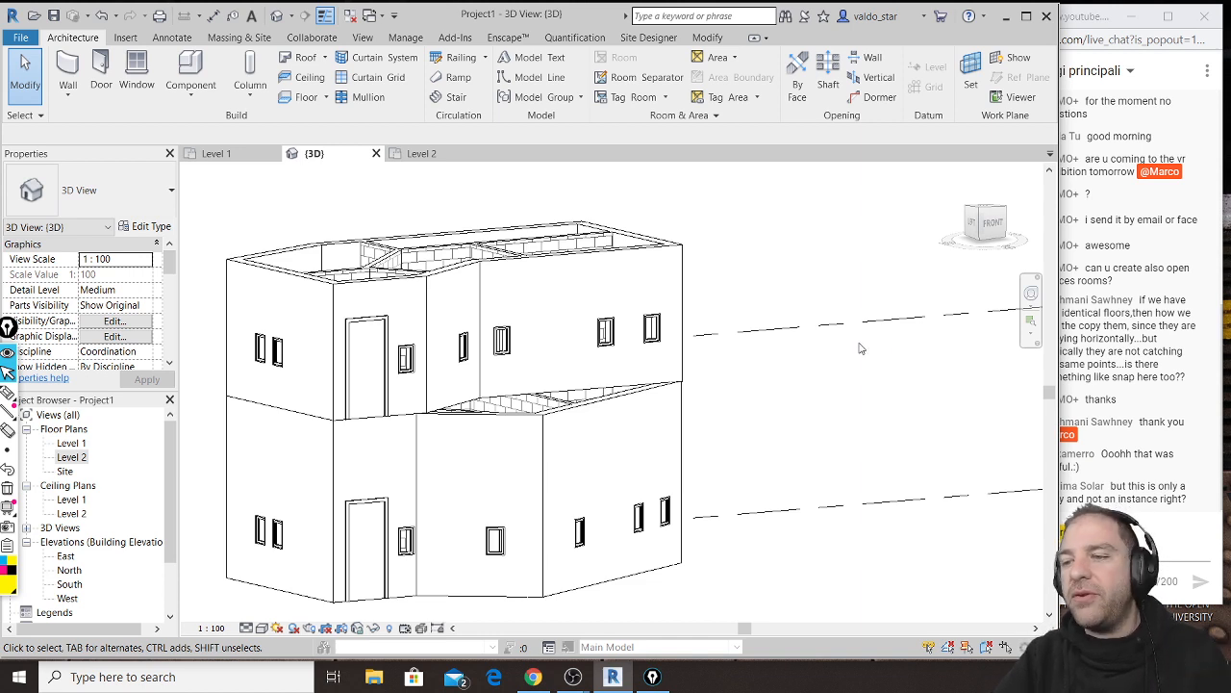
{"action": "middle_click_drag", "start_coordinate": [554, 436], "coordinate": [591, 460], "text": "shift"}
{"action": "scroll", "coordinate": [592, 452], "scroll_direction": "up", "scroll_amount": 3}
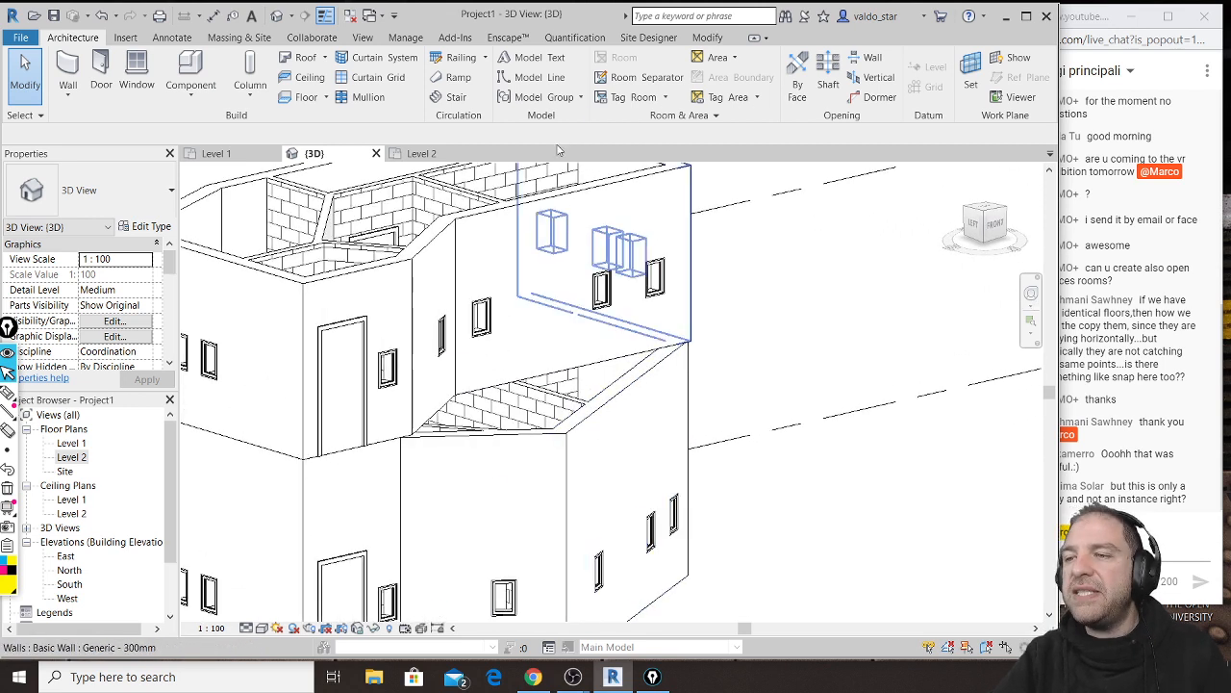
{"action": "left_click", "coordinate": [709, 38]}
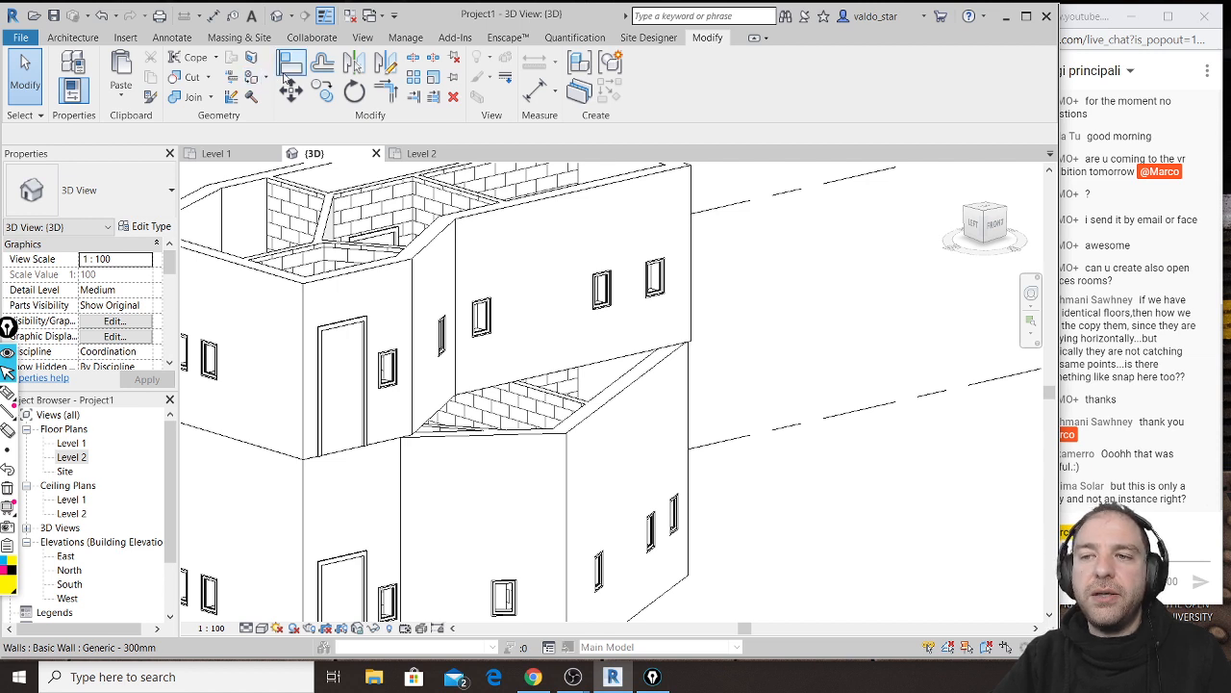
{"action": "left_click", "coordinate": [293, 69]}
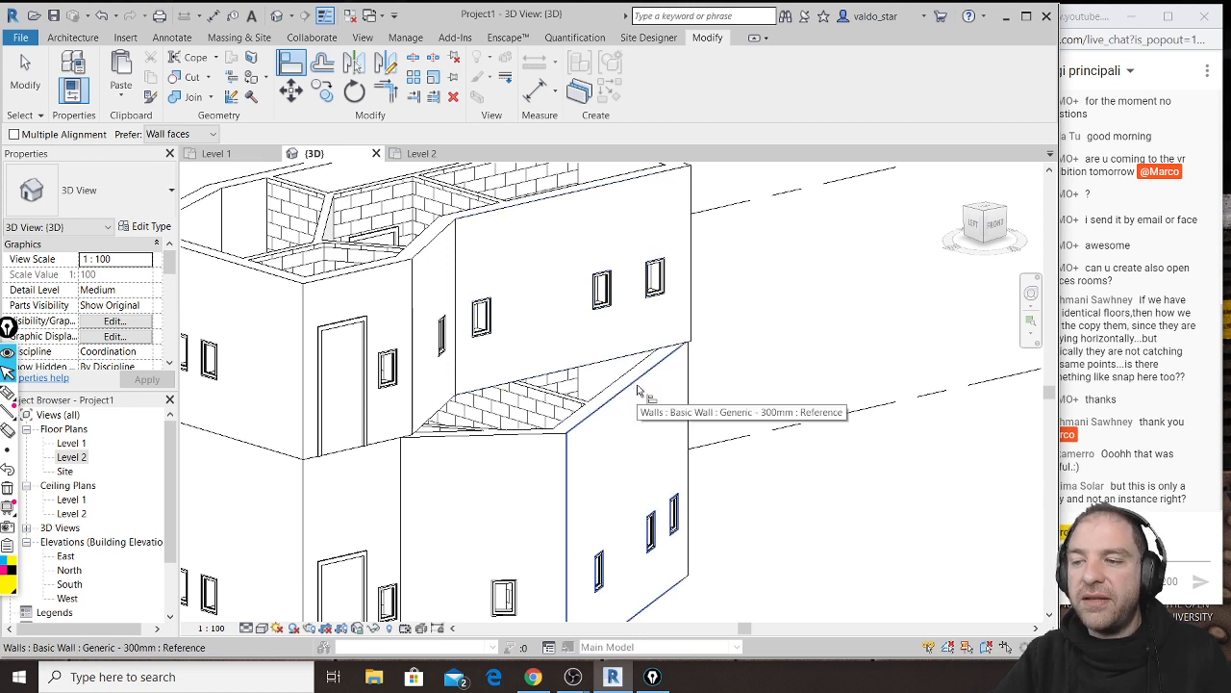
{"action": "left_click", "coordinate": [637, 389]}
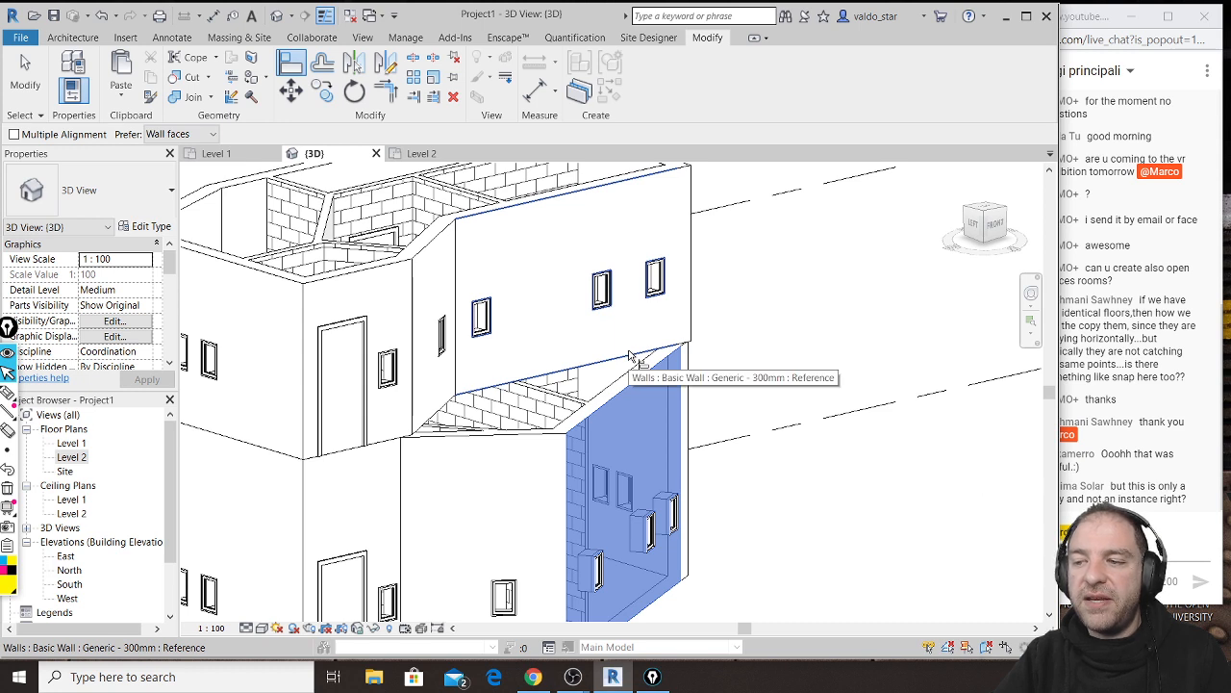
{"action": "left_click", "coordinate": [629, 356]}
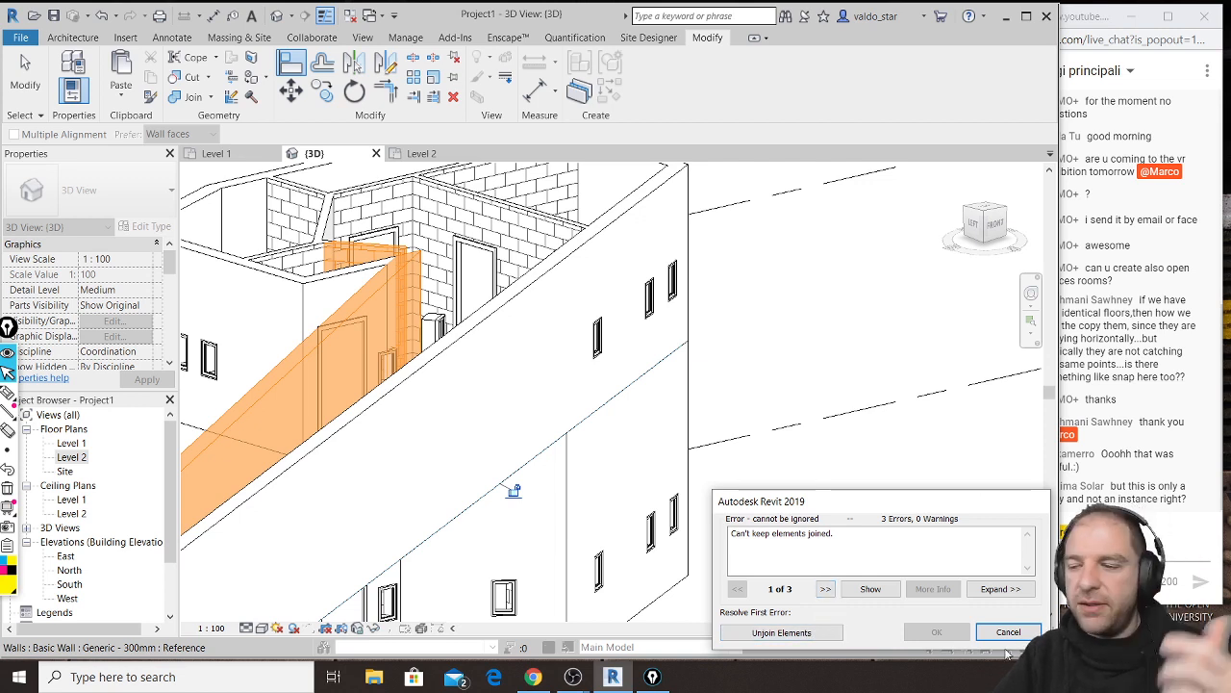
{"action": "left_click", "coordinate": [823, 635]}
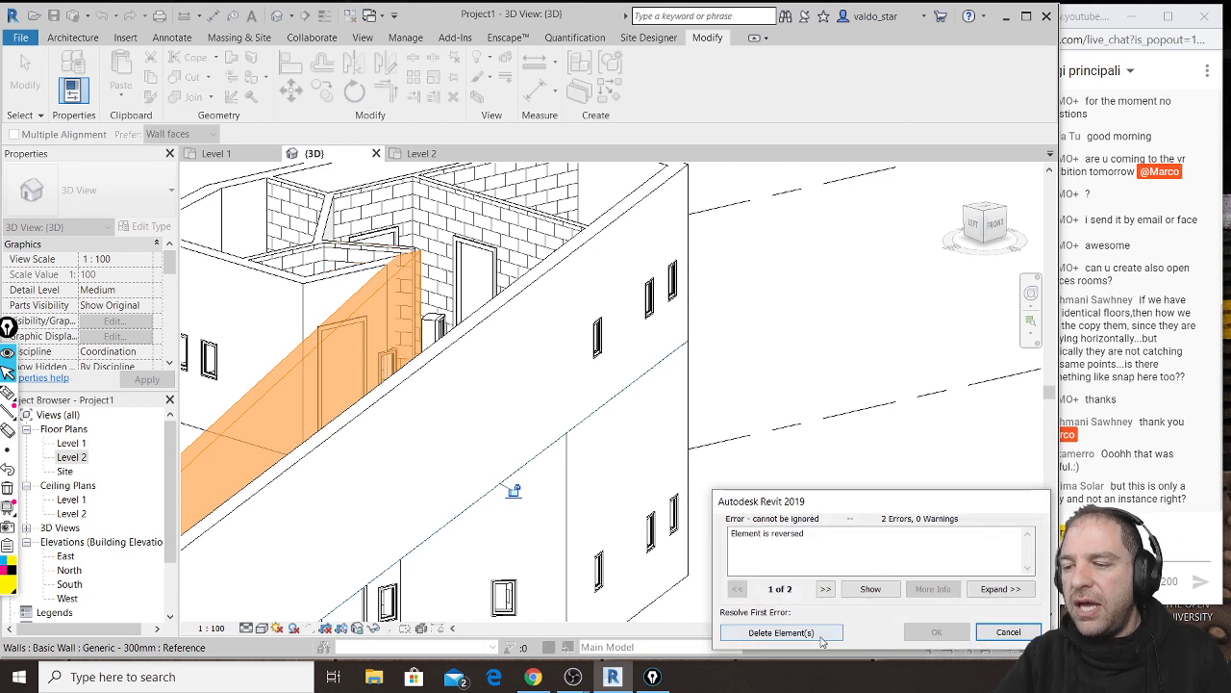
{"action": "left_click", "coordinate": [823, 635]}
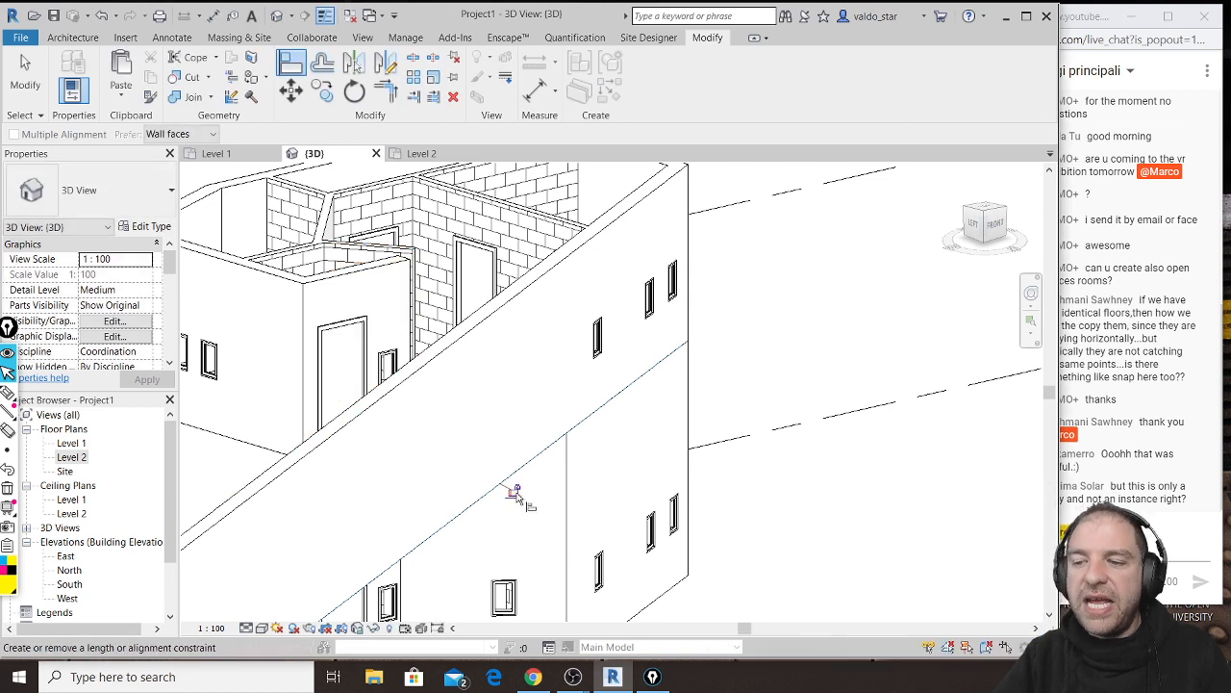
Step: Align the Level 2 wall on the building's left side with the Level 1 wall beneath it and lock the alignment
{"action": "middle_click_drag", "start_coordinate": [586, 512], "coordinate": [661, 485]}
{"action": "scroll", "coordinate": [565, 299], "scroll_direction": "up", "scroll_amount": 1}
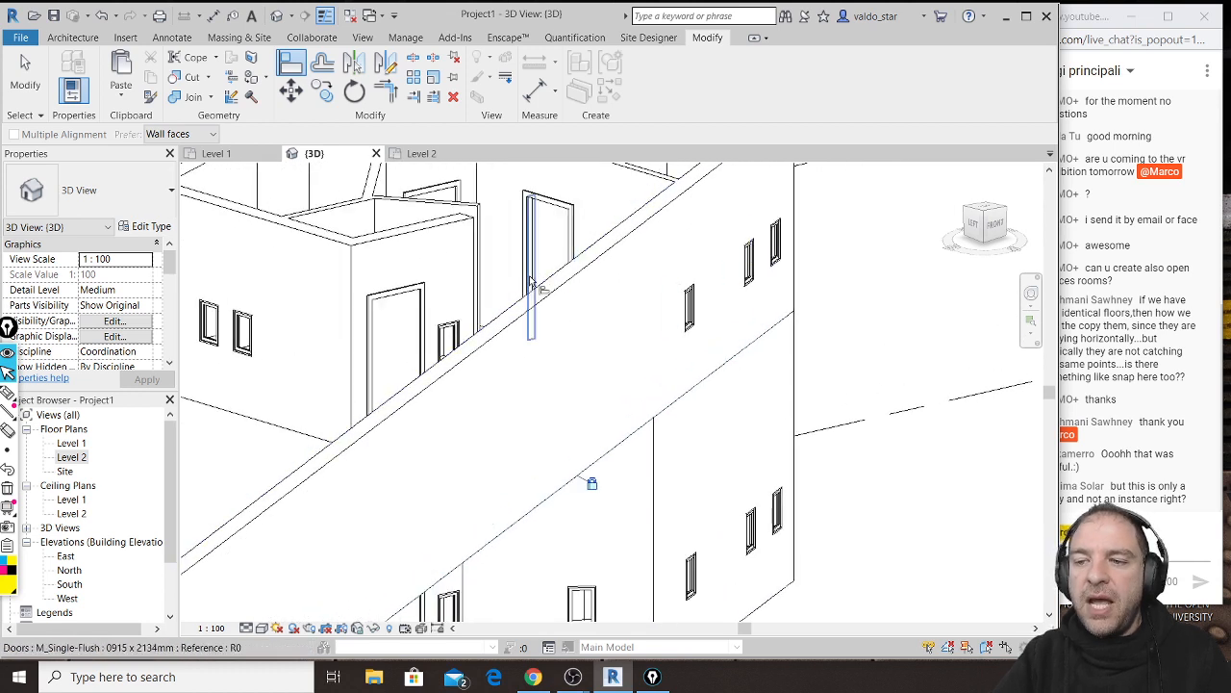
{"action": "middle_click_drag", "start_coordinate": [423, 281], "coordinate": [758, 314]}
{"action": "scroll", "coordinate": [692, 297], "scroll_direction": "up", "scroll_amount": 1}
{"action": "scroll", "coordinate": [546, 280], "scroll_direction": "down", "scroll_amount": 3}
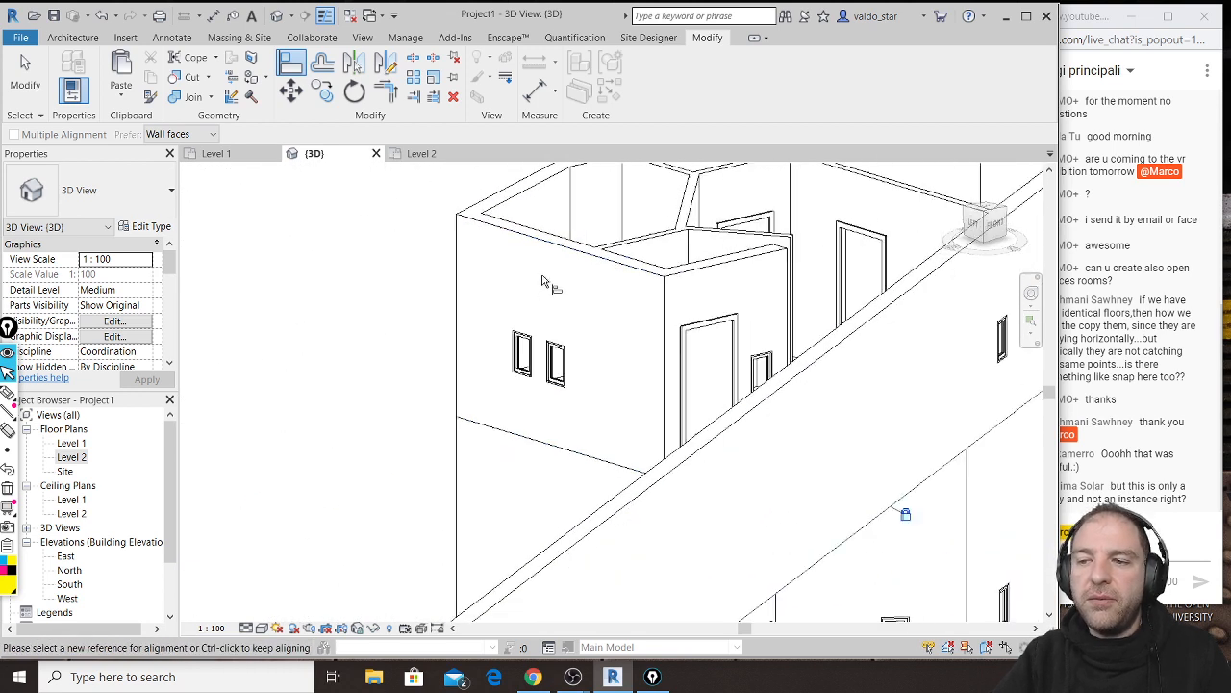
{"action": "middle_click_drag", "start_coordinate": [568, 306], "coordinate": [677, 333], "text": "shift"}
{"action": "scroll", "coordinate": [679, 332], "scroll_direction": "down", "scroll_amount": 3}
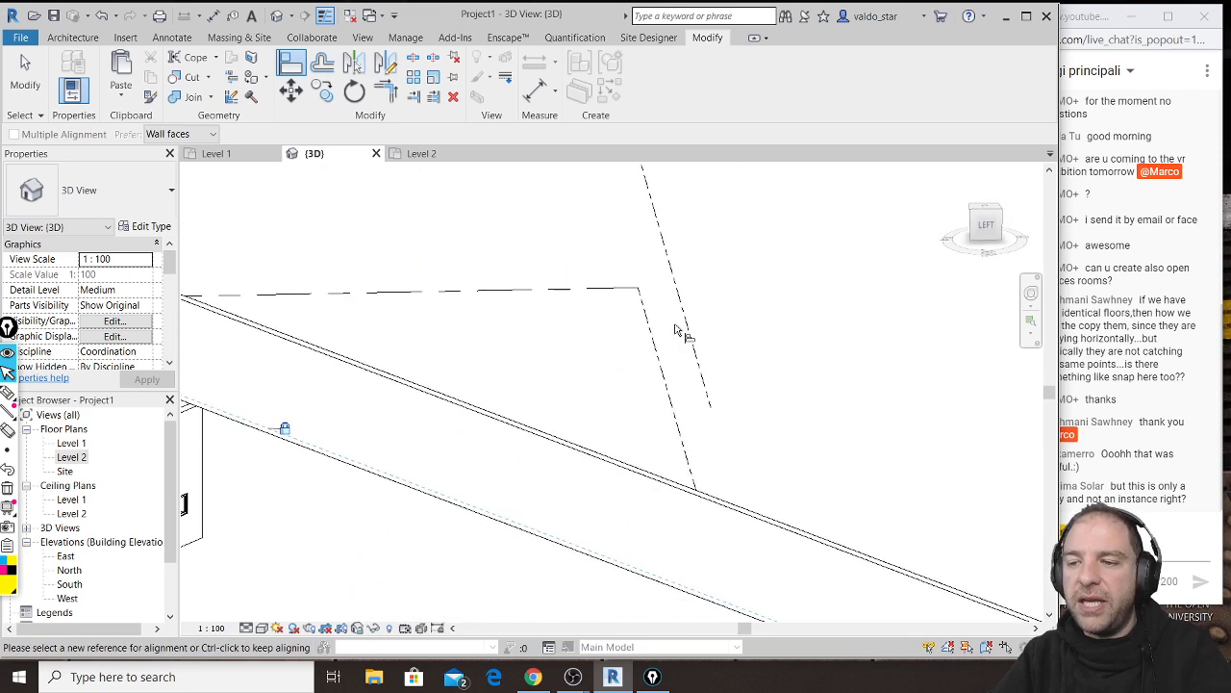
{"action": "middle_click_drag", "start_coordinate": [339, 344], "coordinate": [487, 267]}
{"action": "scroll", "coordinate": [529, 351], "scroll_direction": "up", "scroll_amount": 1}
{"action": "scroll", "coordinate": [522, 349], "scroll_direction": "up", "scroll_amount": 5}
{"action": "scroll", "coordinate": [483, 264], "scroll_direction": "up", "scroll_amount": 1}
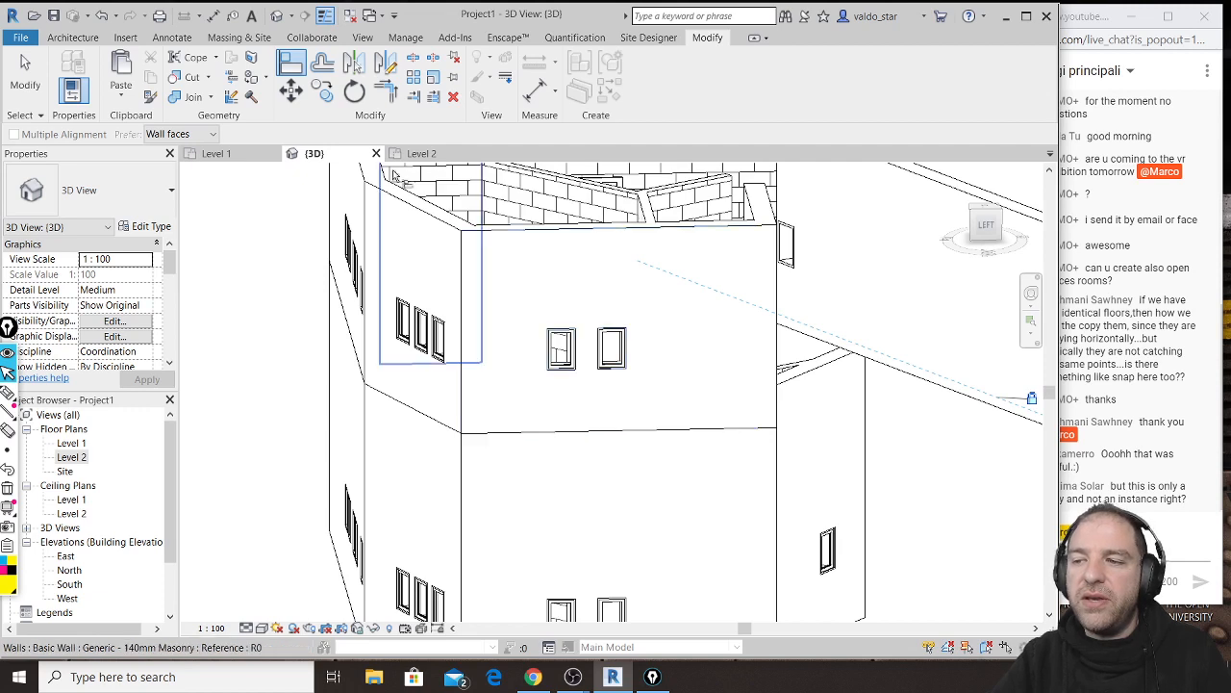
{"action": "middle_click_drag", "start_coordinate": [668, 507], "coordinate": [540, 419]}
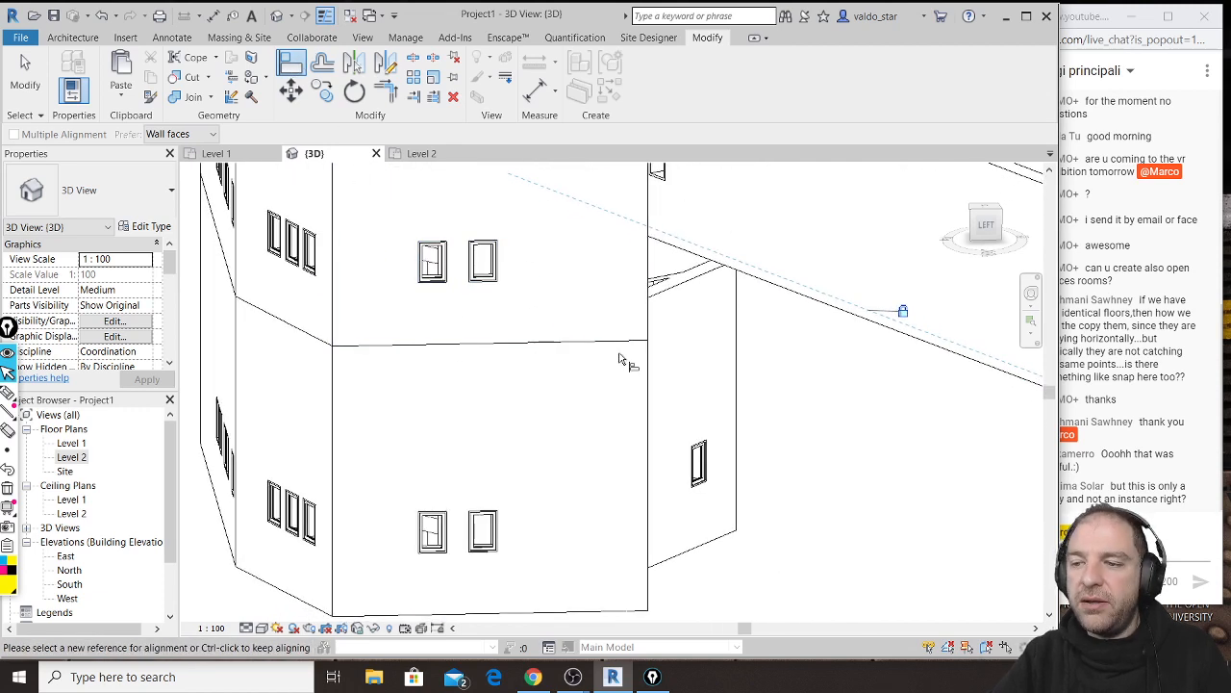
{"action": "left_click", "coordinate": [613, 609]}
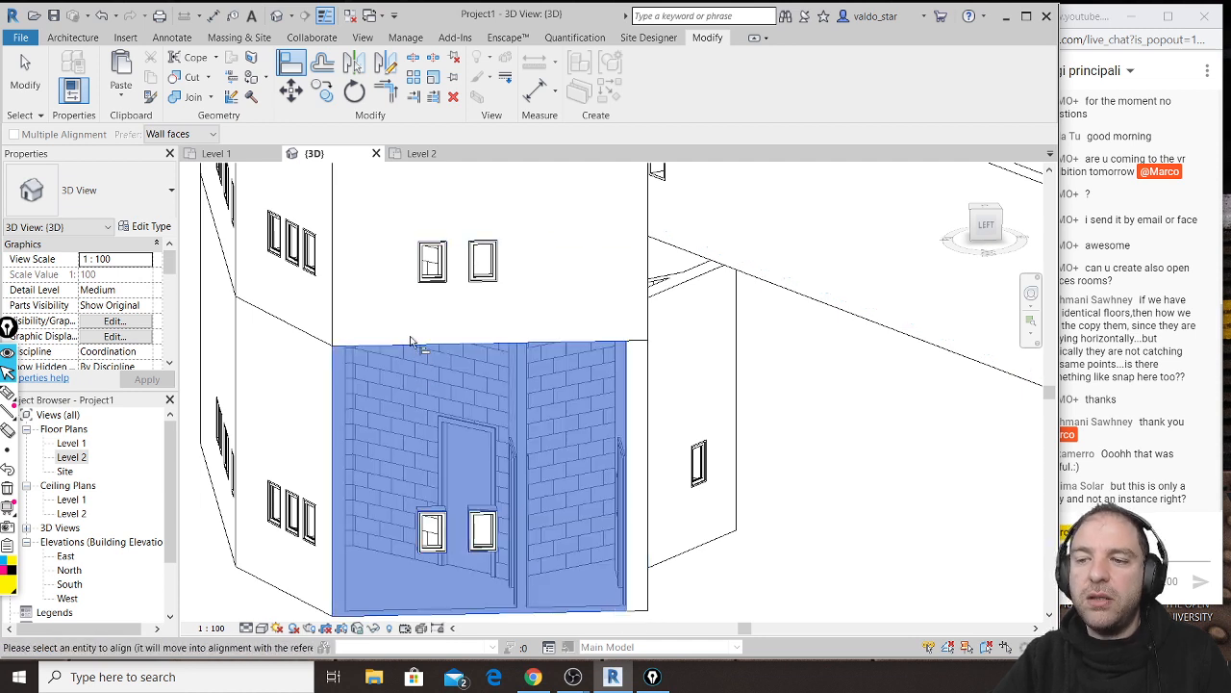
{"action": "left_click", "coordinate": [456, 348]}
{"action": "left_click", "coordinate": [459, 351]}
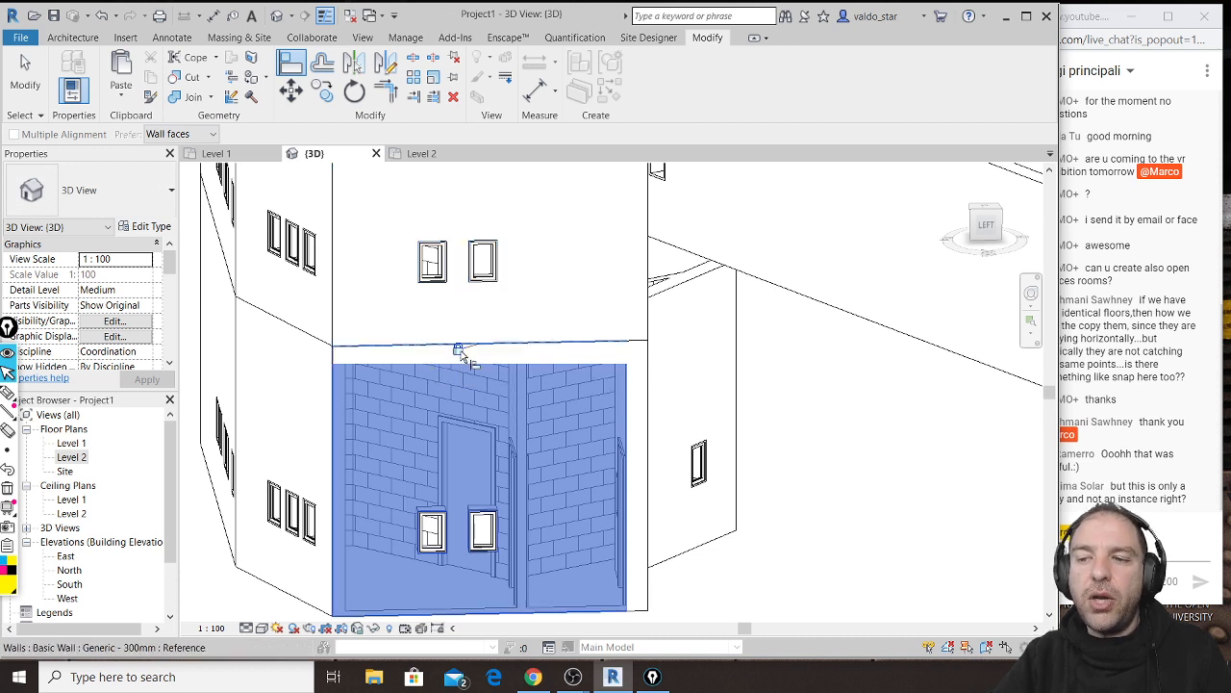
{"action": "key", "text": "Escape"}
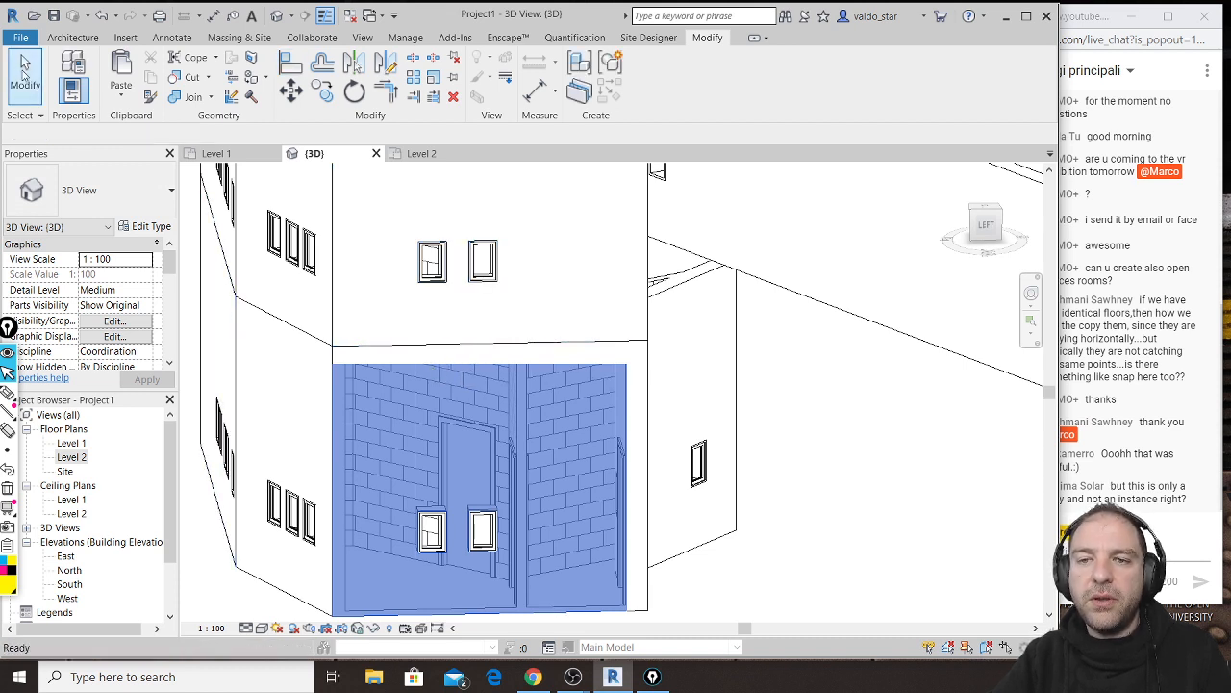
Step: Try to pull the front end of the locked Level 1 left-side wall outward
{"action": "scroll", "coordinate": [544, 457], "scroll_direction": "down", "scroll_amount": 1}
{"action": "middle_click_drag", "start_coordinate": [595, 531], "coordinate": [526, 608]}
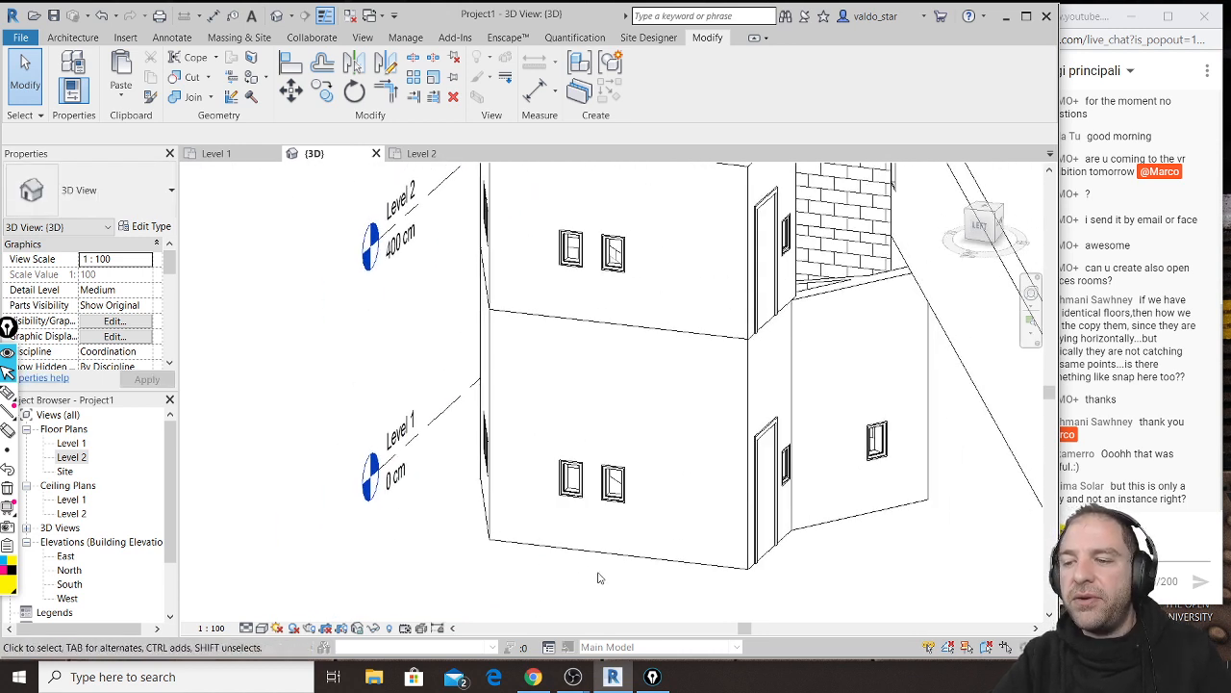
{"action": "middle_click_drag", "start_coordinate": [583, 538], "coordinate": [517, 549], "text": "shift"}
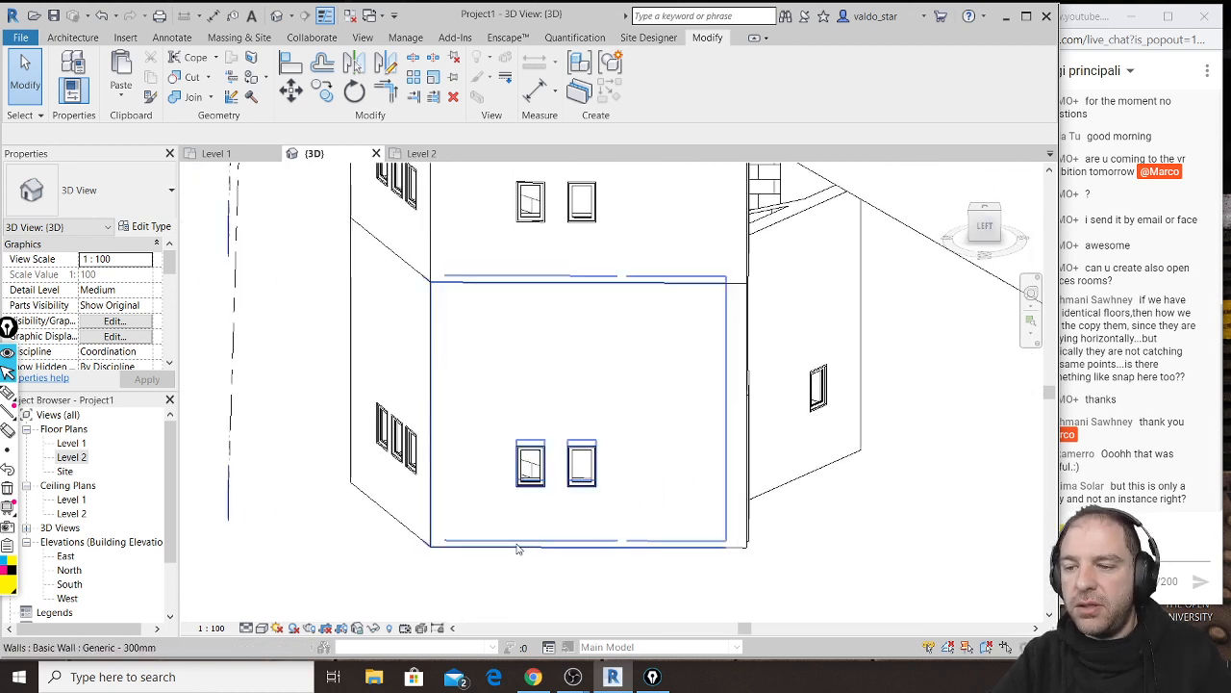
{"action": "left_click", "coordinate": [718, 550]}
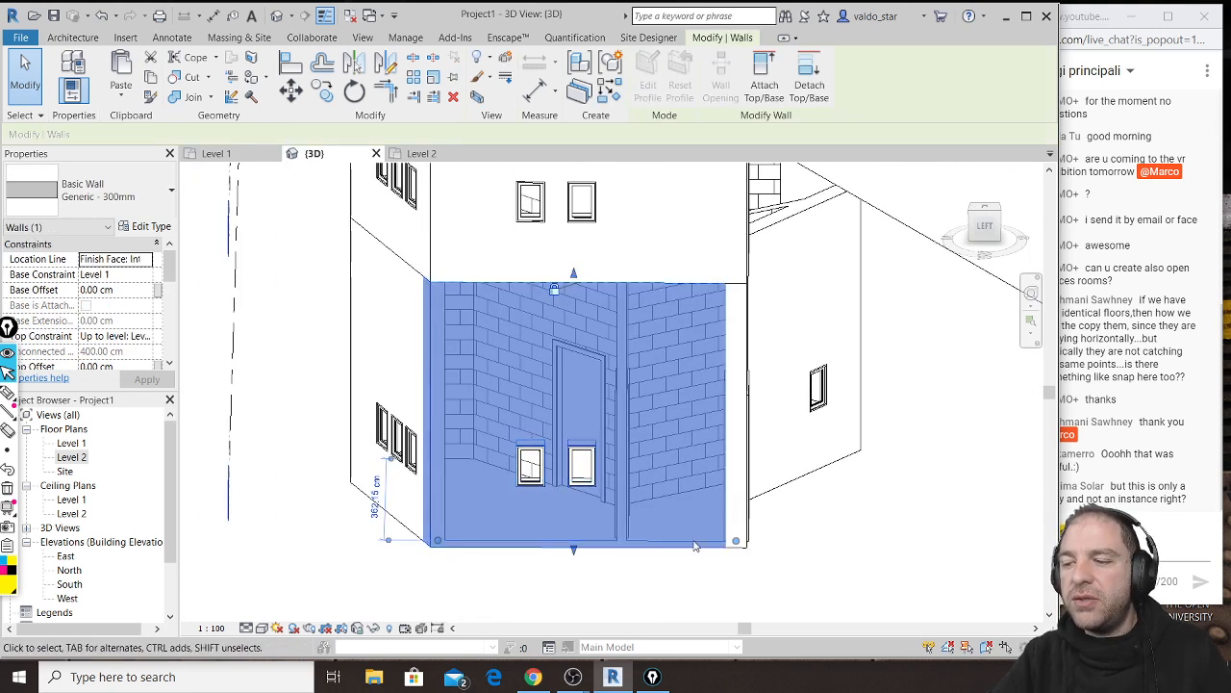
{"action": "left_click_drag", "start_coordinate": [736, 540], "coordinate": [727, 578]}
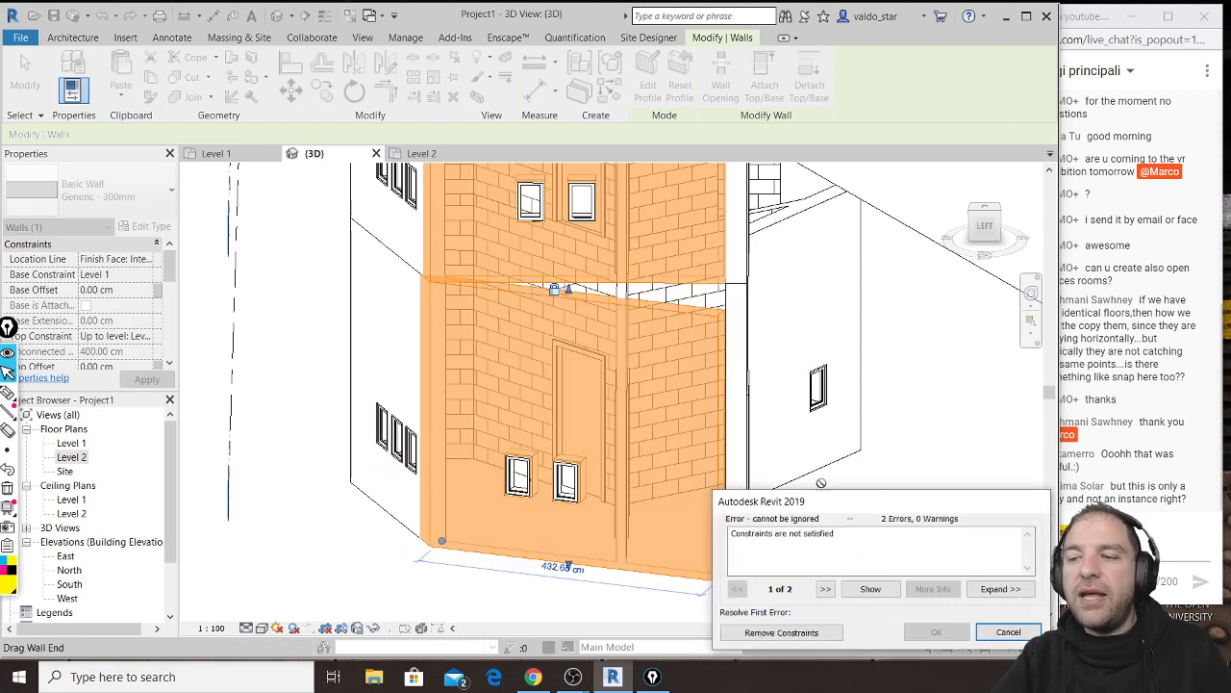
{"action": "left_click", "coordinate": [1008, 632]}
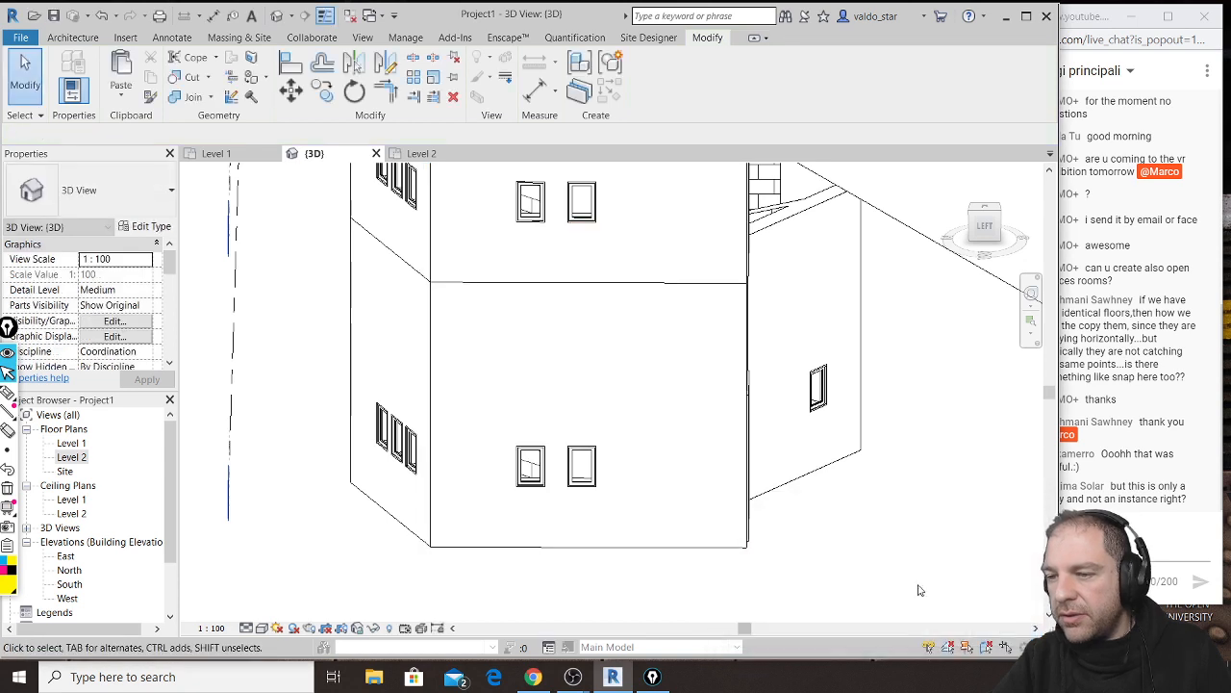
Step: Examine the locked Level 1 left-side wall and the Level 2 wall above it from the front corner
{"action": "left_click", "coordinate": [708, 548]}
{"action": "mouse_move", "coordinate": [736, 542]}
{"action": "left_mouse_down"}
{"action": "mouse_move", "coordinate": [705, 537]}
{"action": "mouse_move", "coordinate": [736, 542]}
{"action": "left_mouse_up"}
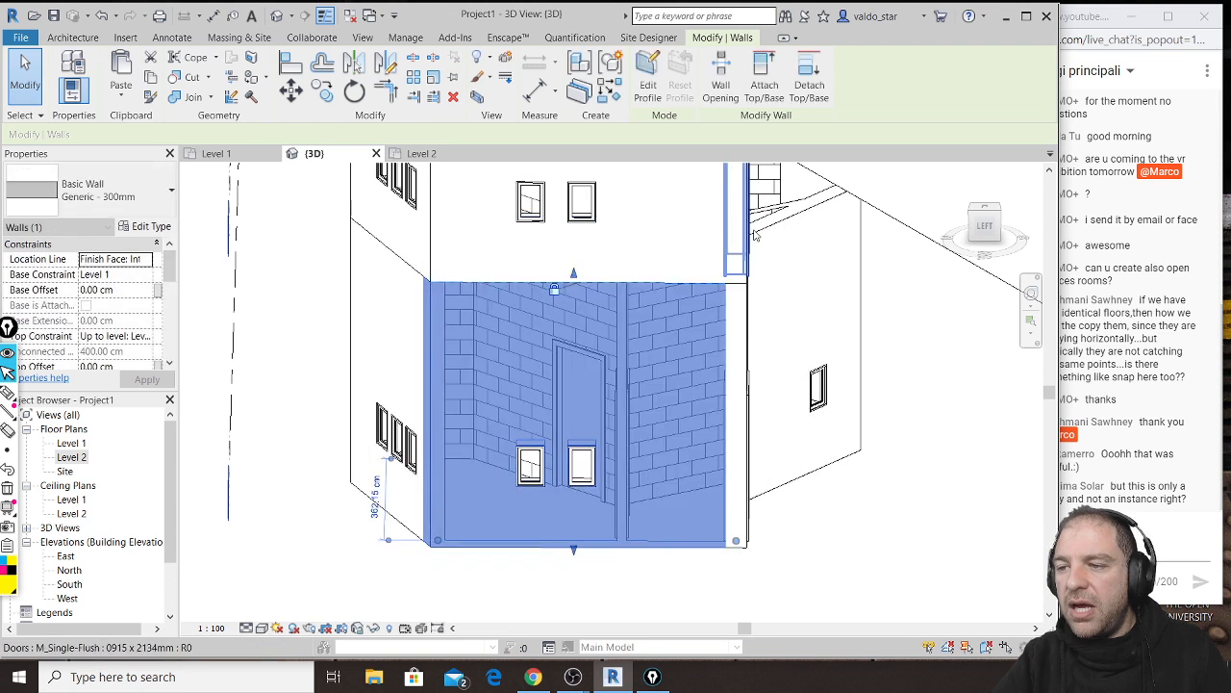
{"action": "middle_click_drag", "start_coordinate": [717, 332], "coordinate": [738, 243], "text": "shift"}
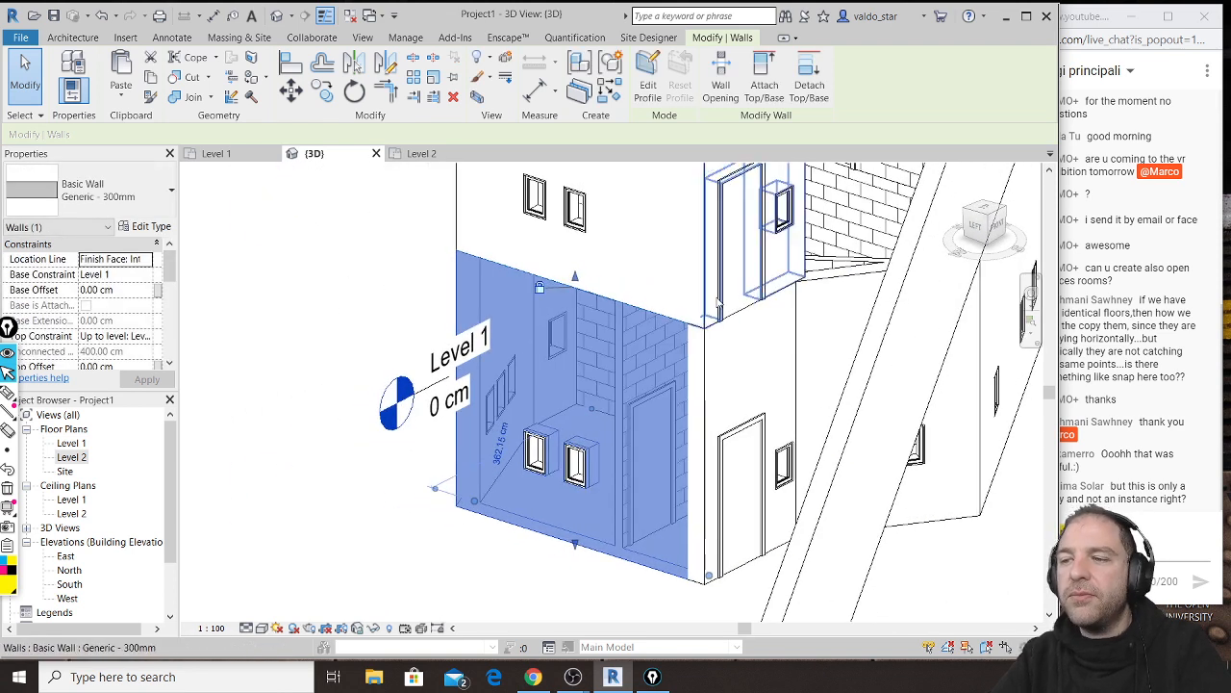
{"action": "middle_click_drag", "start_coordinate": [621, 248], "coordinate": [603, 335]}
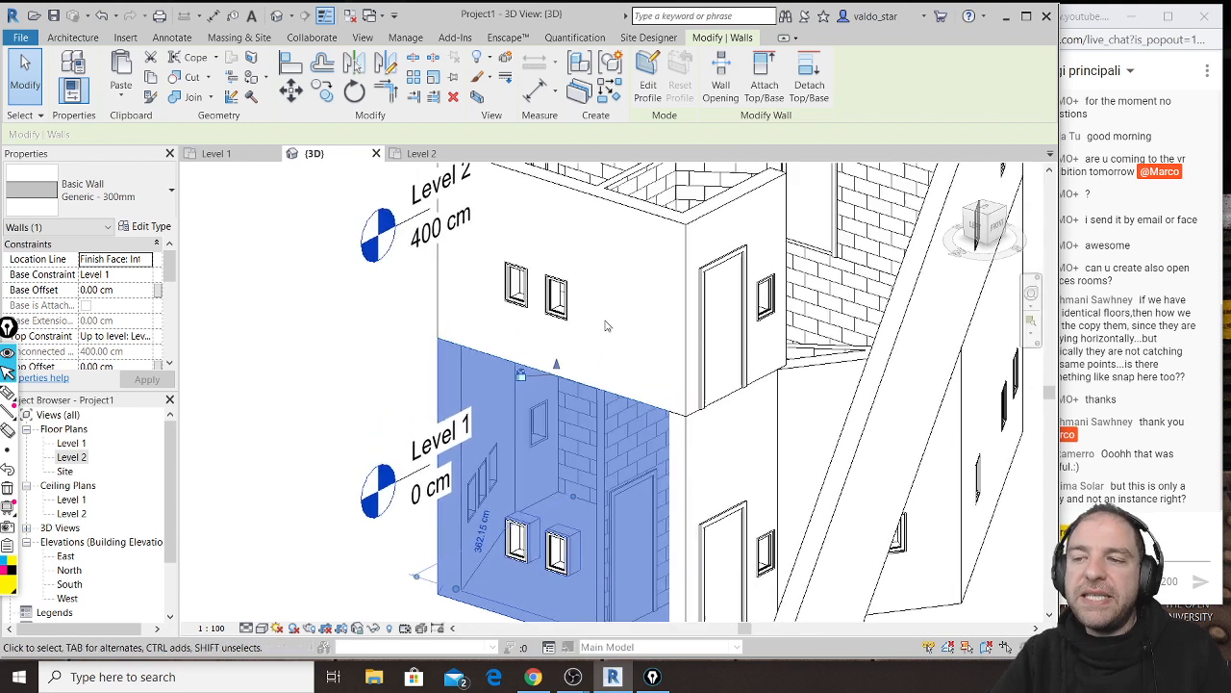
{"action": "left_click", "coordinate": [624, 236]}
{"action": "left_click", "coordinate": [623, 210]}
{"action": "key", "text": "Escape"}
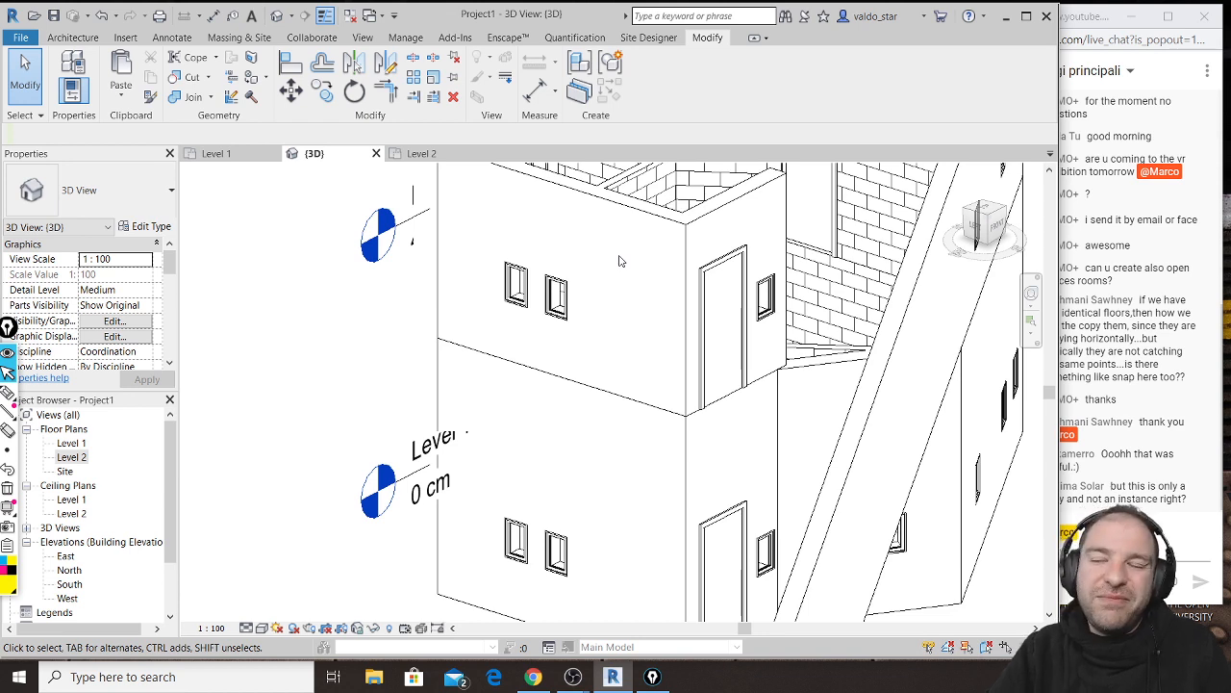
Step: In the Level 2 floor plan, select all the copied building elements and delete them
{"action": "scroll", "coordinate": [583, 360], "scroll_direction": "down", "scroll_amount": 4}
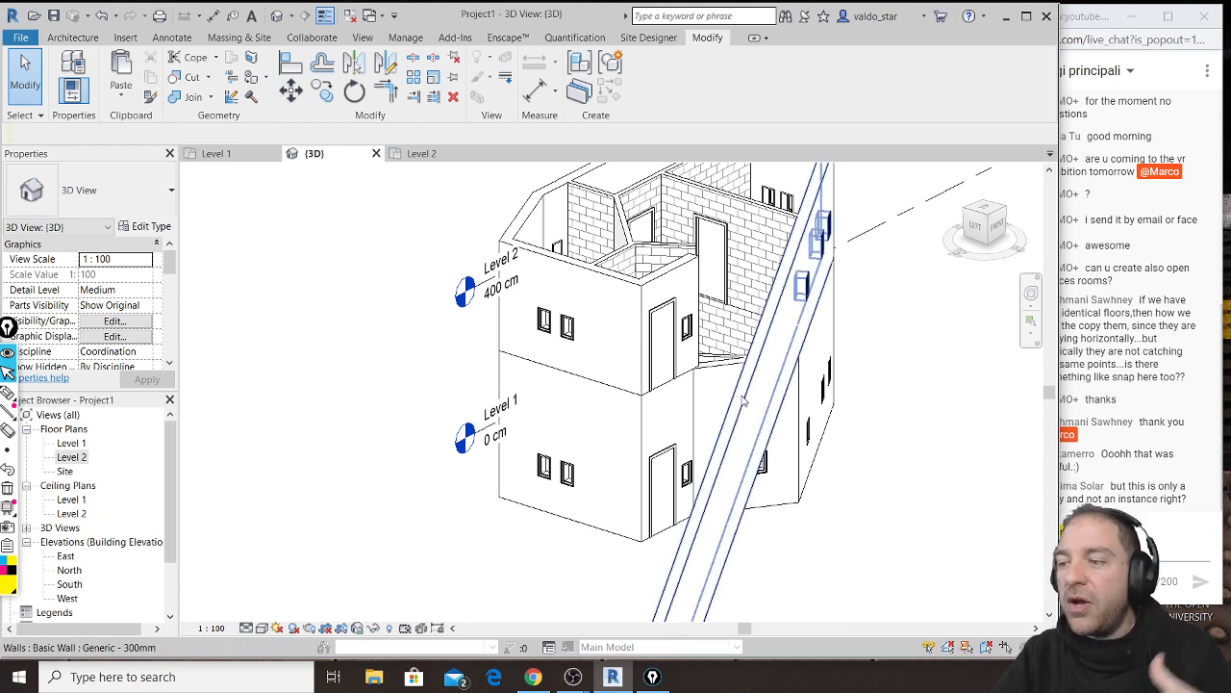
{"action": "scroll", "coordinate": [743, 402], "scroll_direction": "down", "scroll_amount": 2}
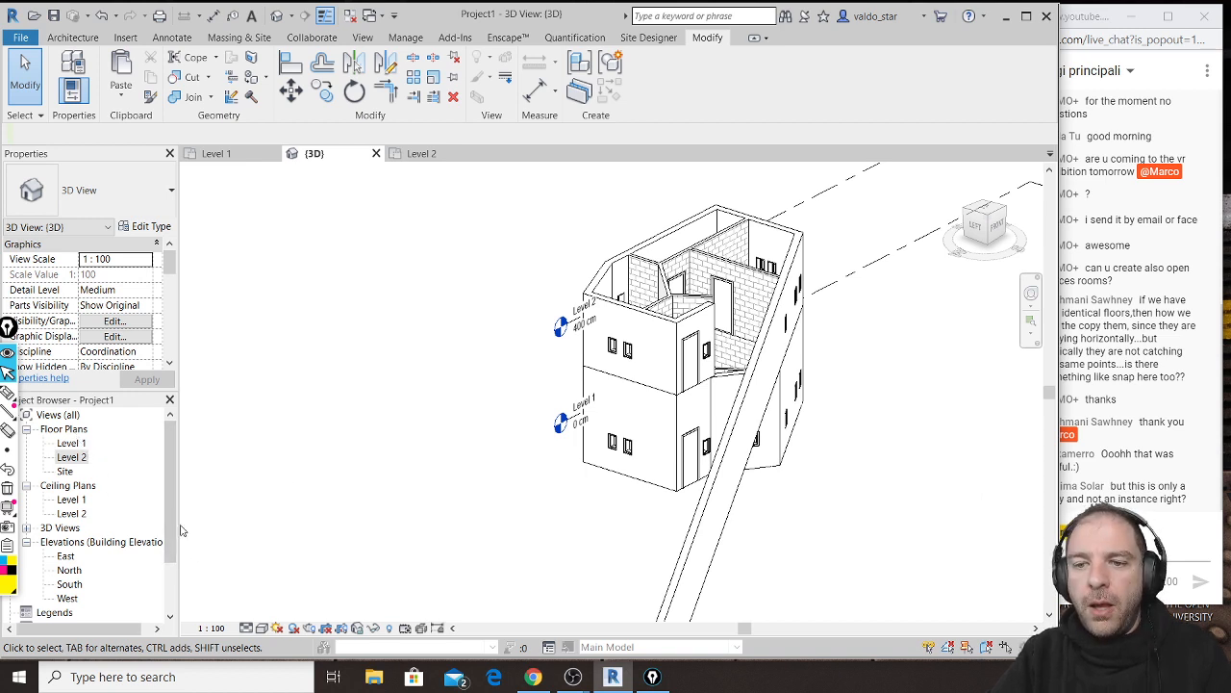
{"action": "double_click", "coordinate": [83, 462]}
{"action": "scroll", "coordinate": [851, 247], "scroll_direction": "down", "scroll_amount": 2}
{"action": "left_click_drag", "start_coordinate": [874, 221], "coordinate": [453, 546]}
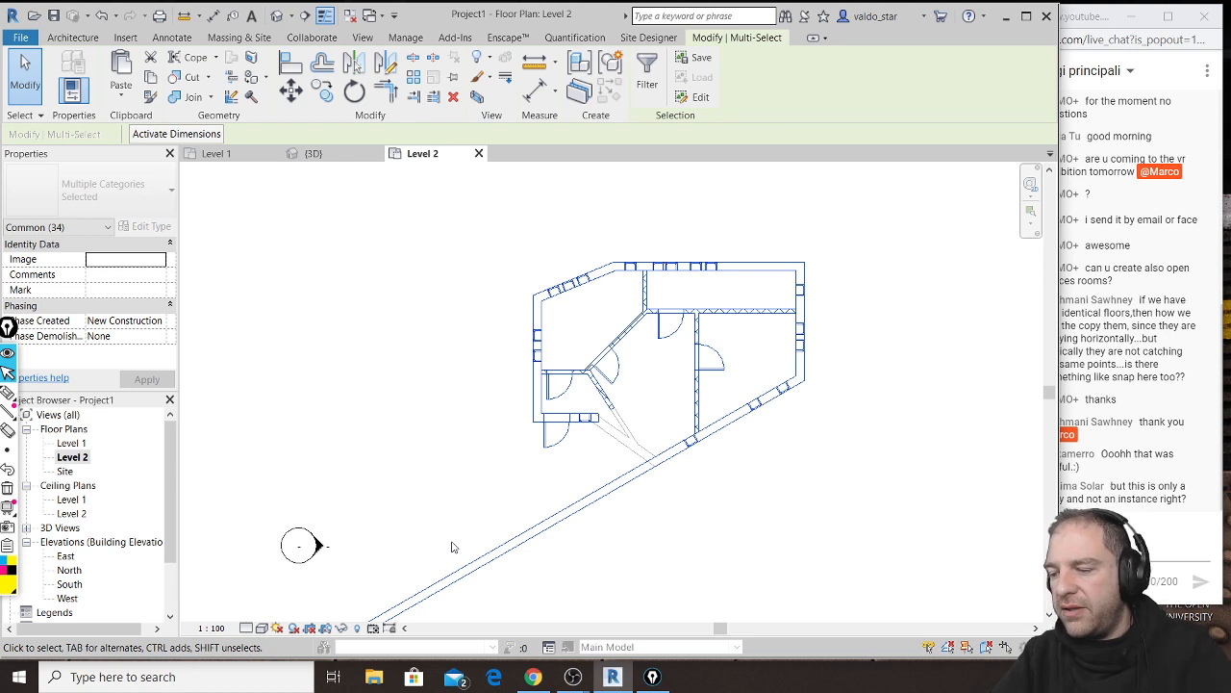
{"action": "key", "text": "Escape"}
Step: In the Level 1 floor plan, move the displaced front wall back to close the building outline
{"action": "double_click", "coordinate": [72, 442]}
{"action": "key", "text": "Tab"}
{"action": "left_click", "coordinate": [488, 513]}
{"action": "left_click_drag", "start_coordinate": [487, 514], "coordinate": [488, 415]}
{"action": "left_click", "coordinate": [499, 512]}
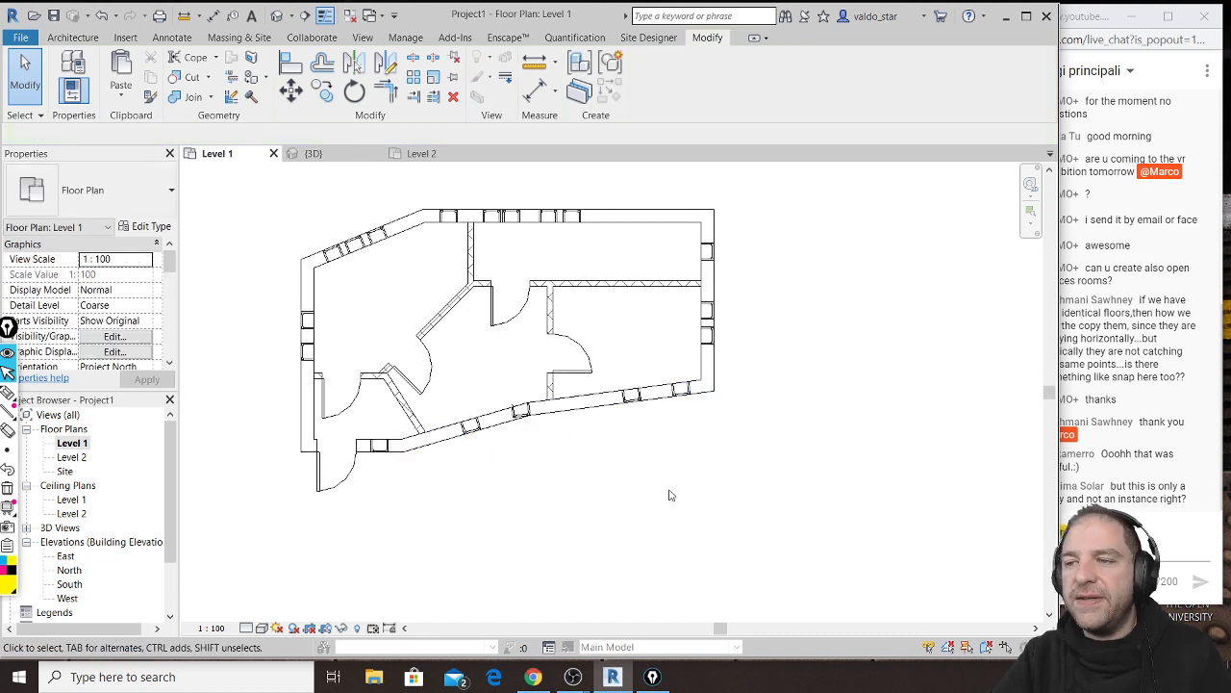
{"action": "middle_click_drag", "start_coordinate": [482, 492], "coordinate": [565, 531]}
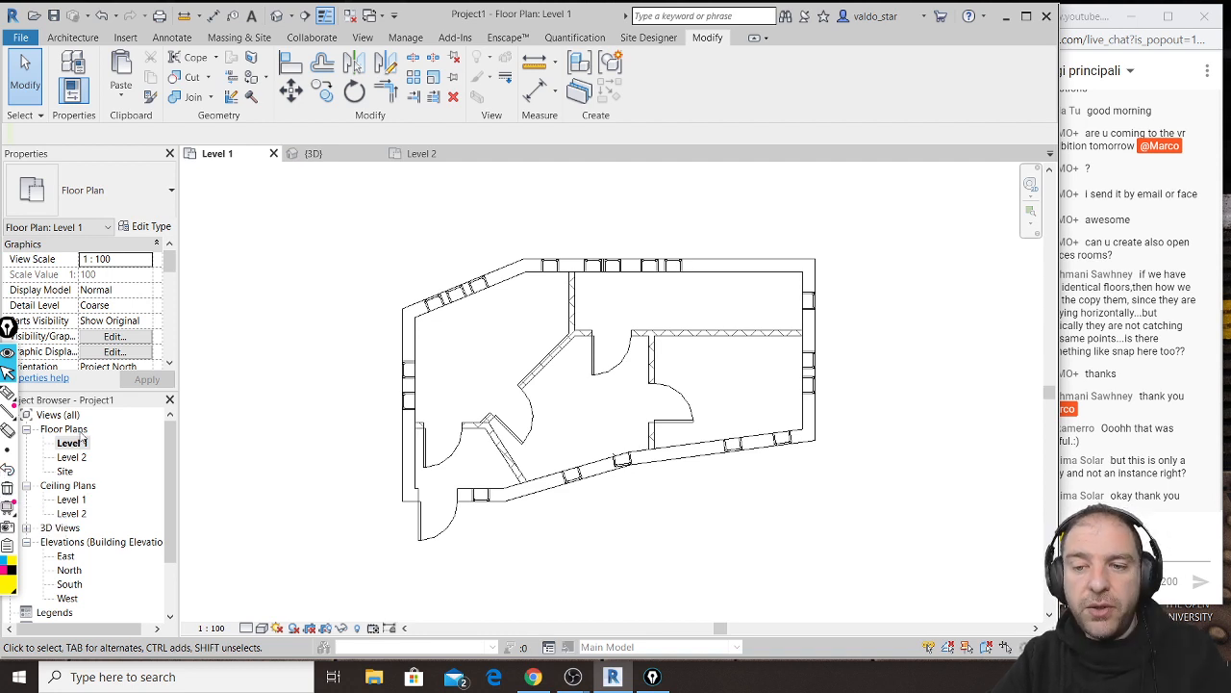
Step: In the South elevation, draw a new level about 266 cm above Level 2, lined up with the existing level heads
{"action": "scroll", "coordinate": [106, 539], "scroll_direction": "down", "scroll_amount": 3}
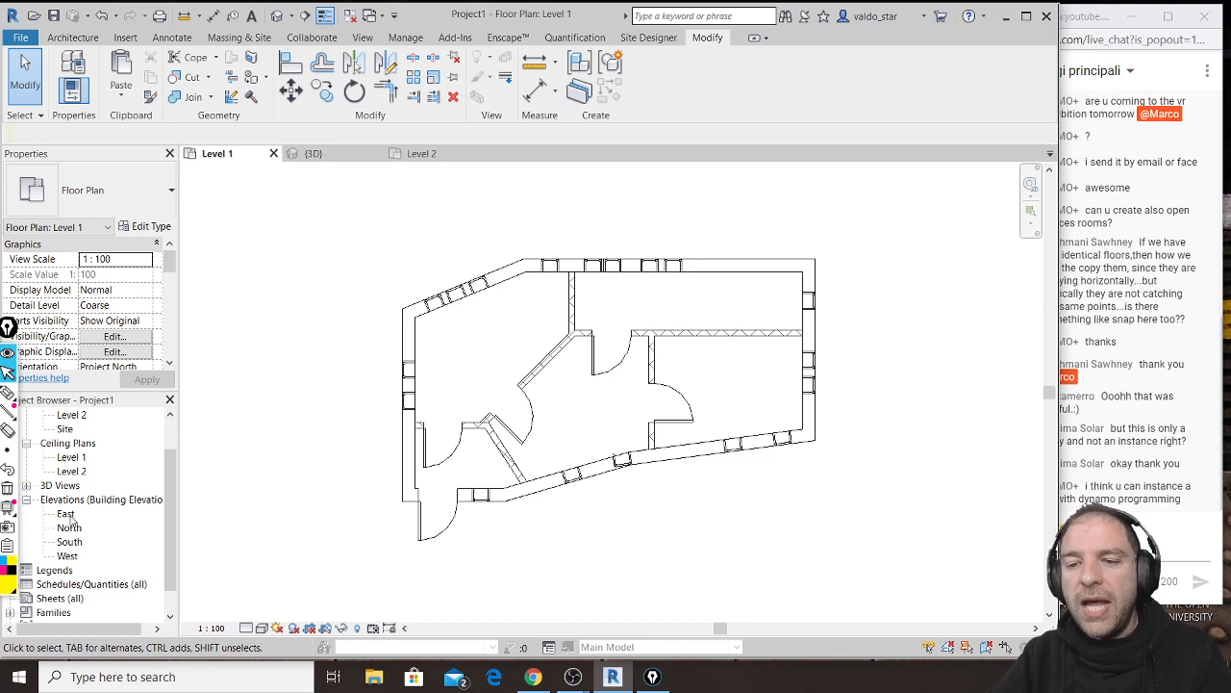
{"action": "left_click", "coordinate": [1127, 499]}
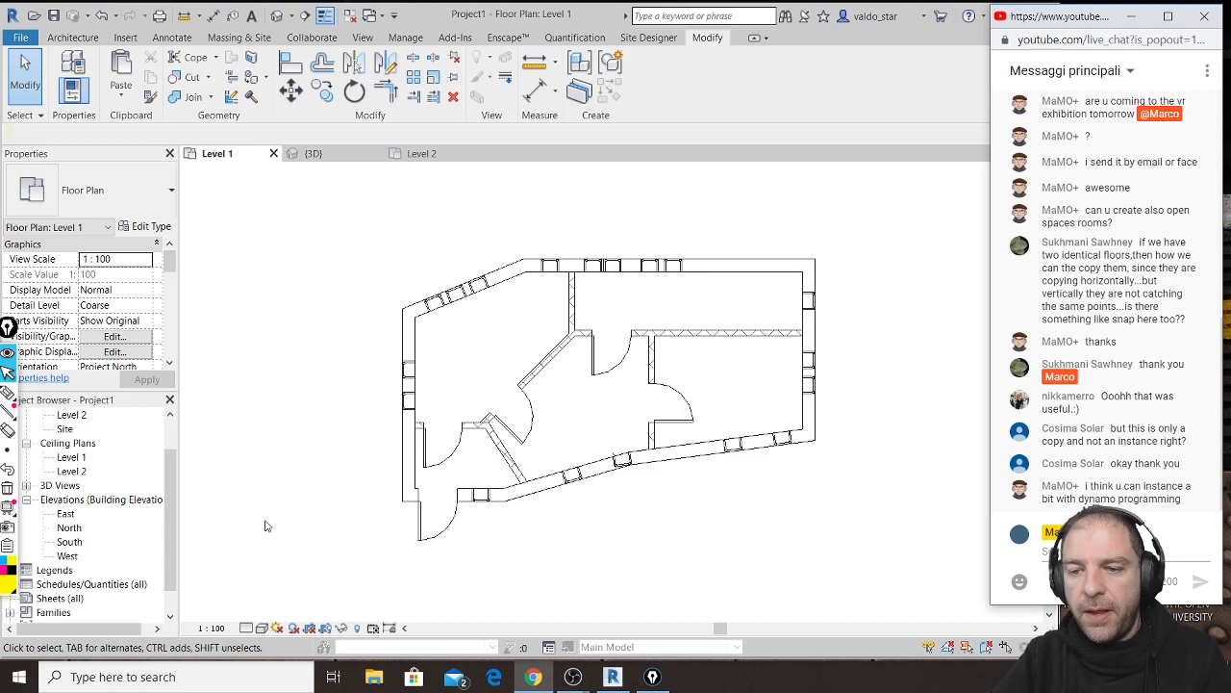
{"action": "double_click", "coordinate": [69, 541]}
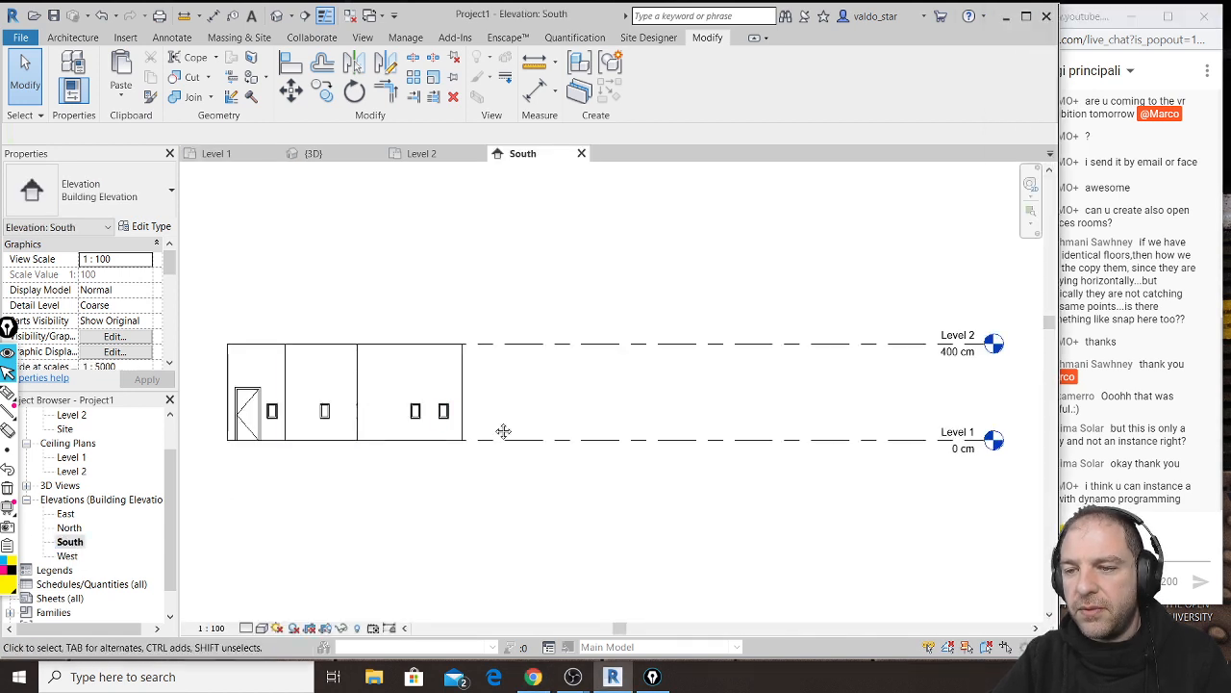
{"action": "left_click", "coordinate": [73, 37]}
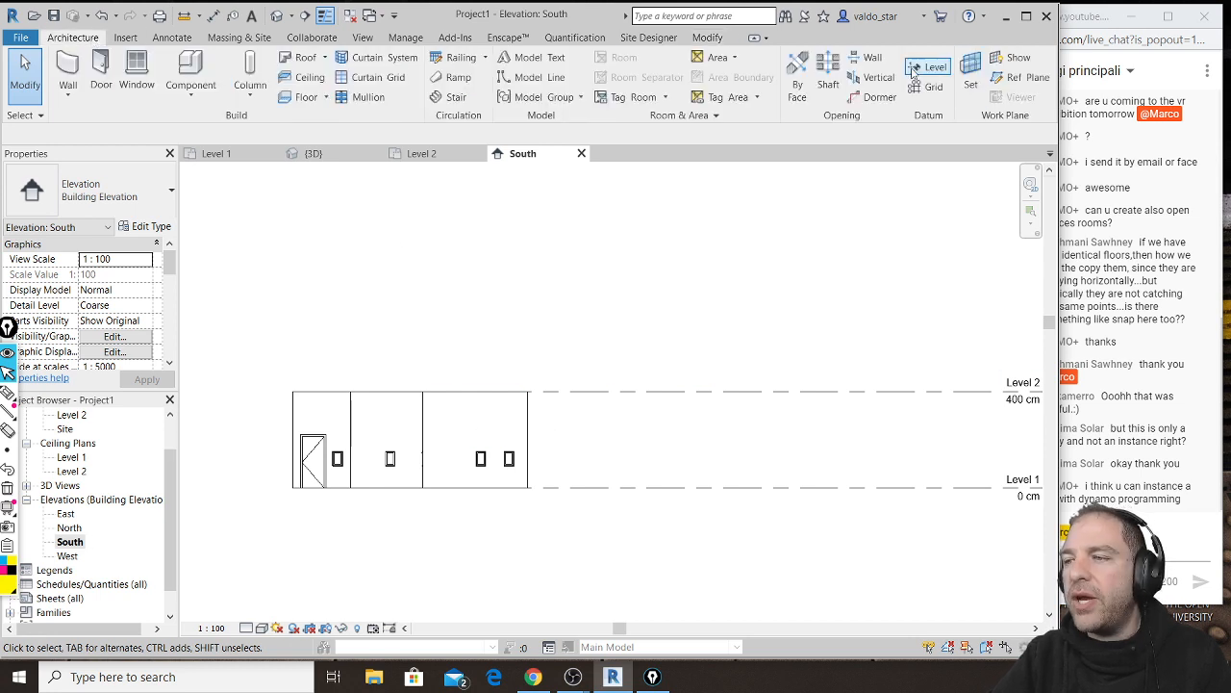
{"action": "left_click", "coordinate": [935, 70]}
{"action": "scroll", "coordinate": [785, 343], "scroll_direction": "down", "scroll_amount": 1}
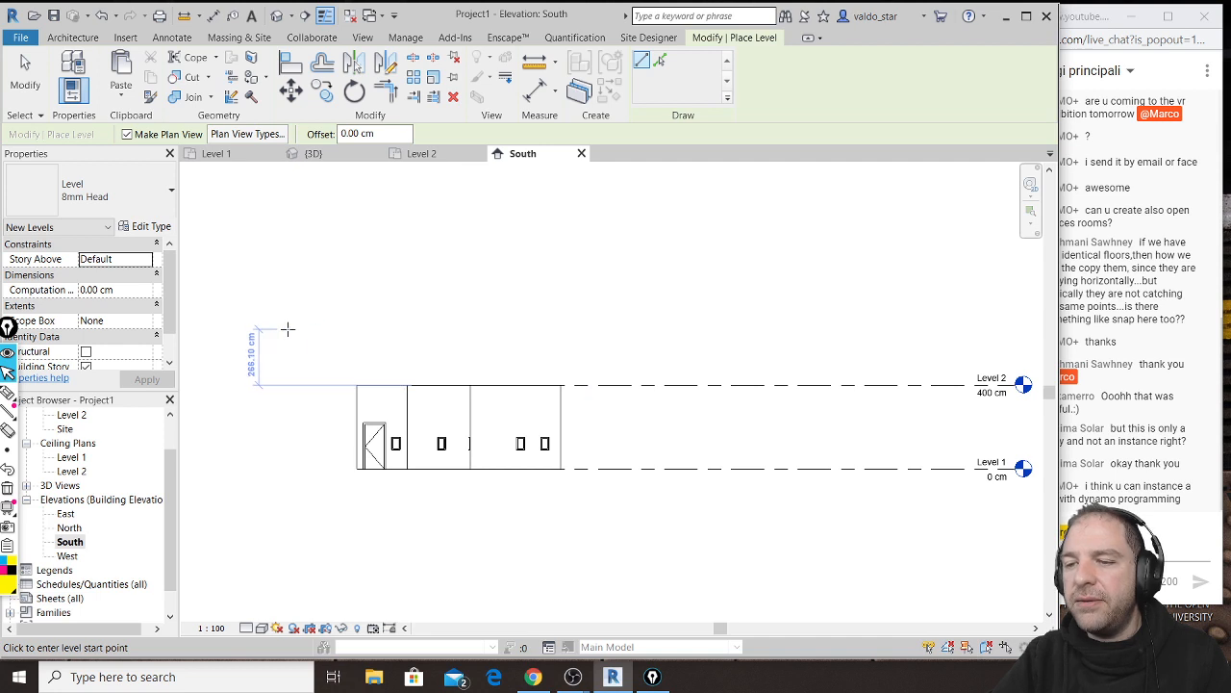
{"action": "left_click", "coordinate": [258, 329]}
{"action": "left_click", "coordinate": [1022, 329]}
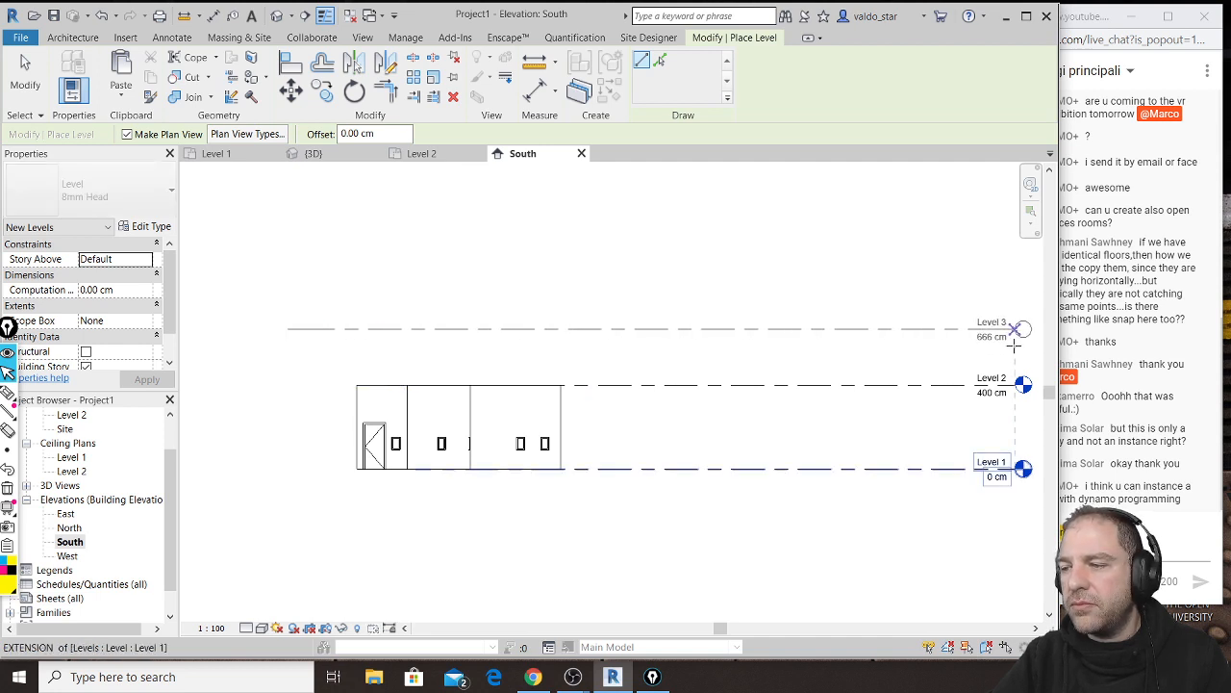
Step: Draw two more levels above Level 3, at elevations of about 1045 cm and 1463 cm, aligned with its ends
{"action": "middle_click_drag", "start_coordinate": [713, 331], "coordinate": [655, 367]}
{"action": "scroll", "coordinate": [655, 367], "scroll_direction": "down", "scroll_amount": 1}
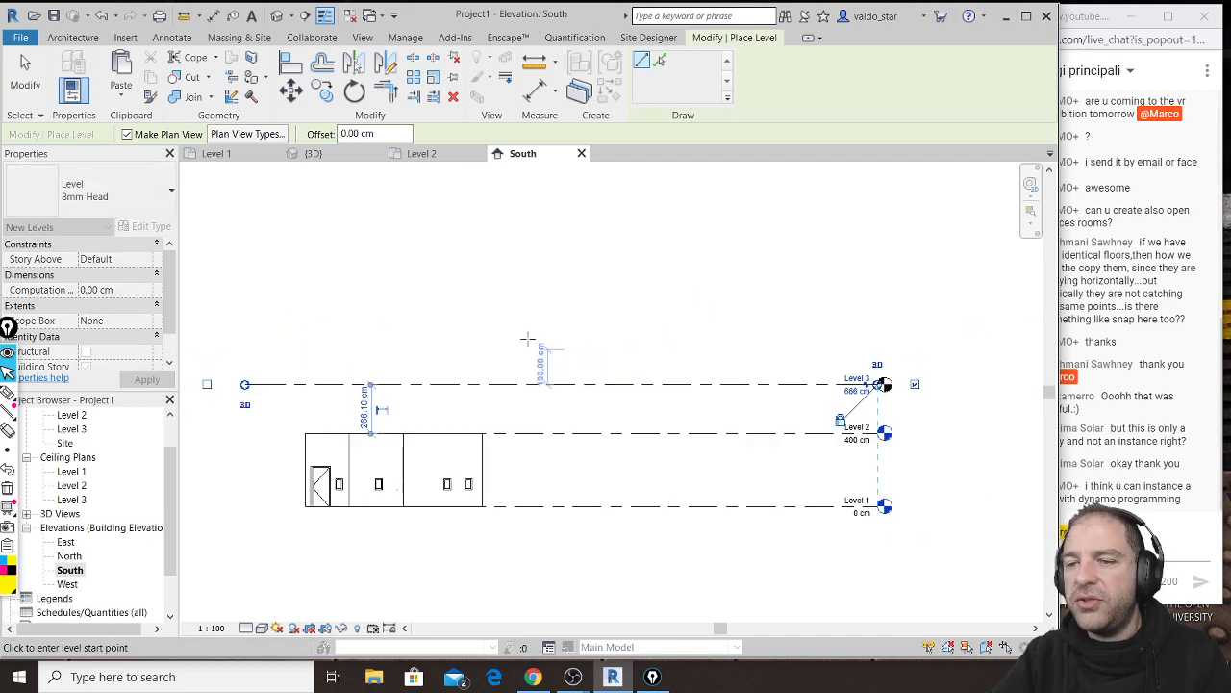
{"action": "left_click", "coordinate": [247, 316]}
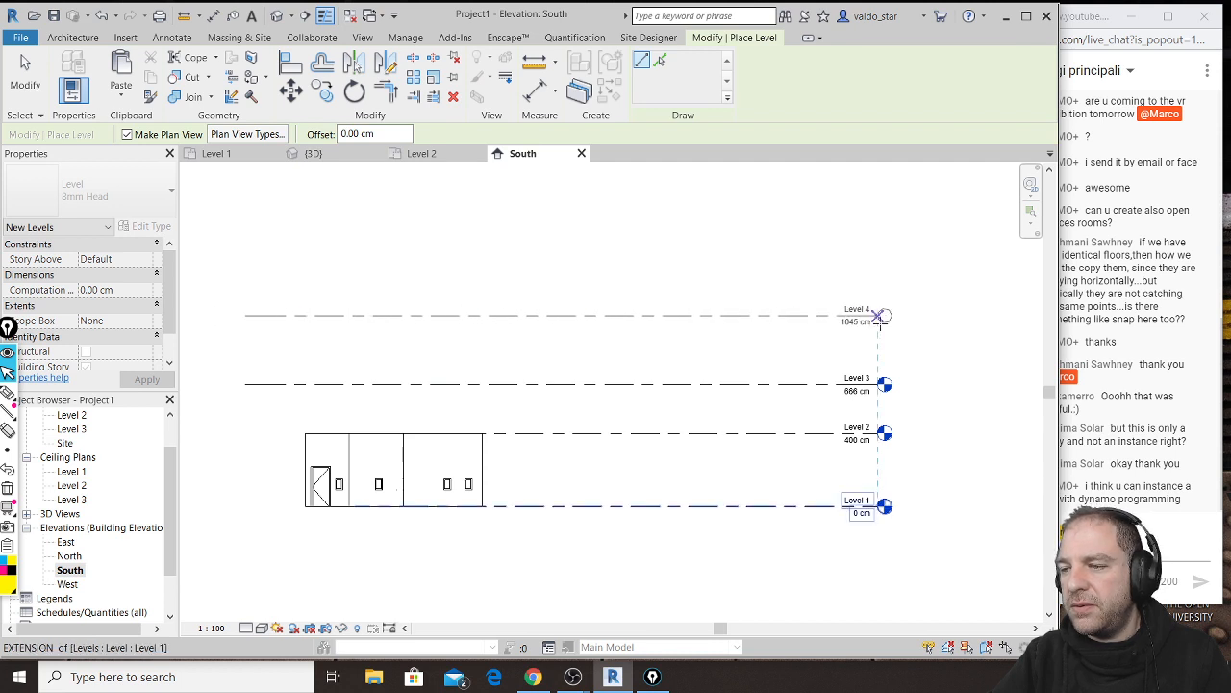
{"action": "left_click", "coordinate": [879, 316]}
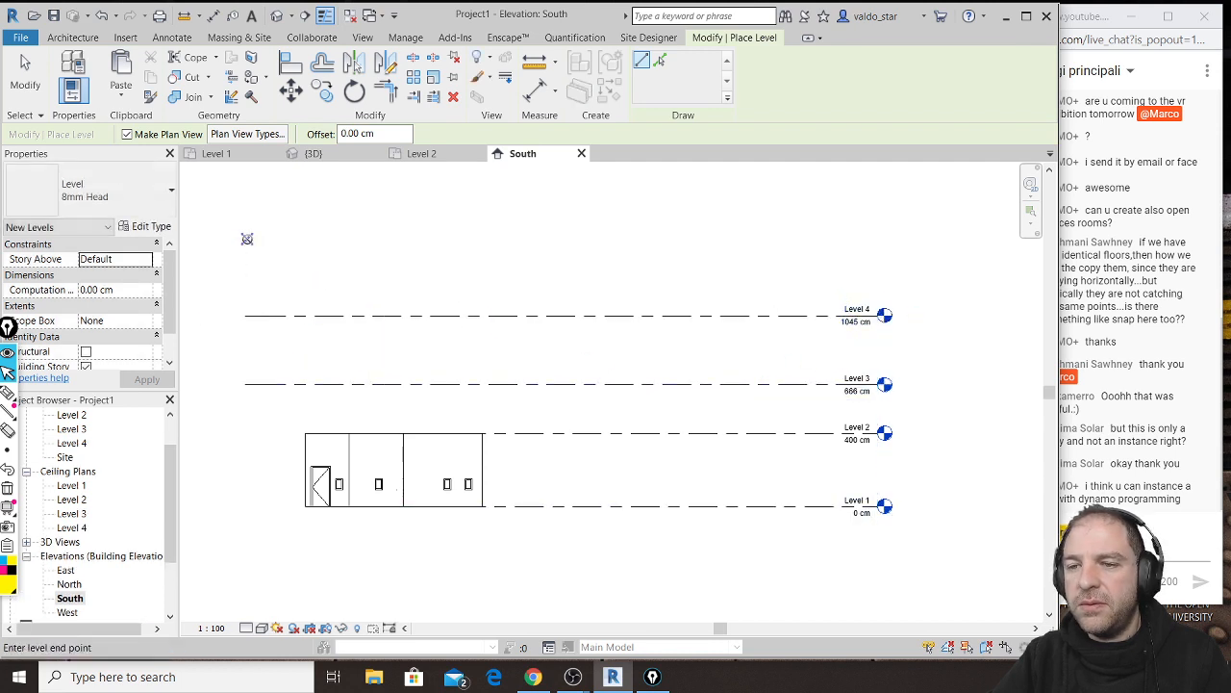
{"action": "left_click", "coordinate": [247, 239]}
{"action": "left_click", "coordinate": [878, 240]}
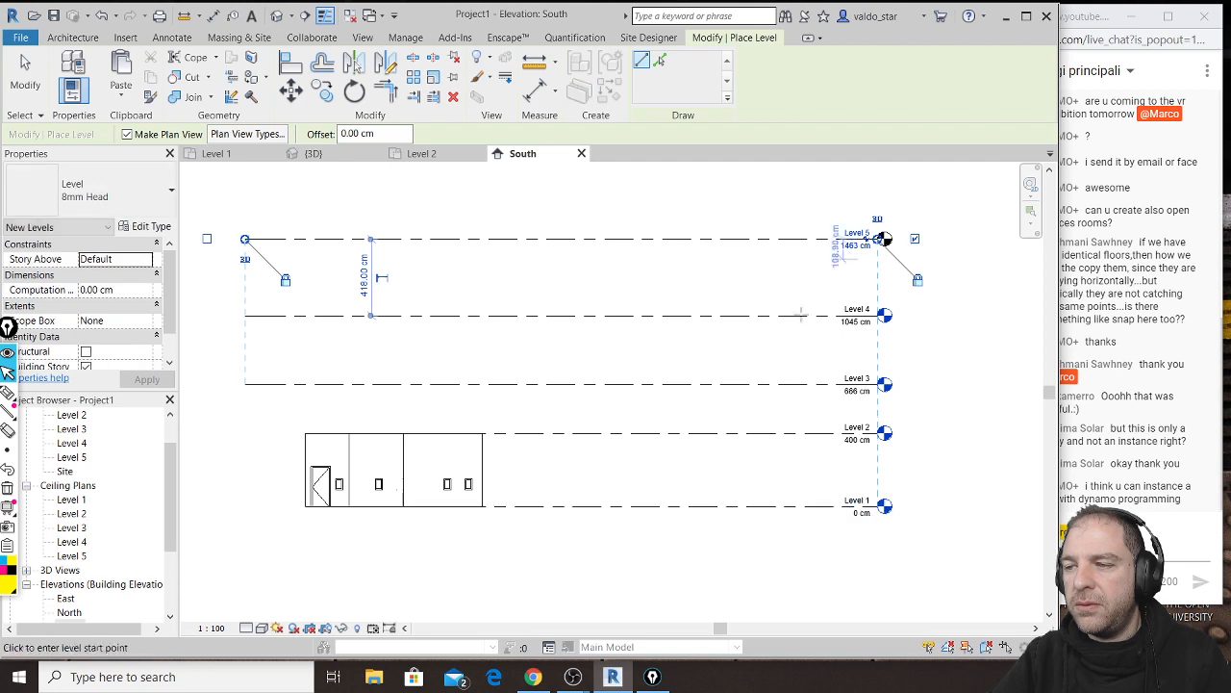
{"action": "key", "text": "Escape"}
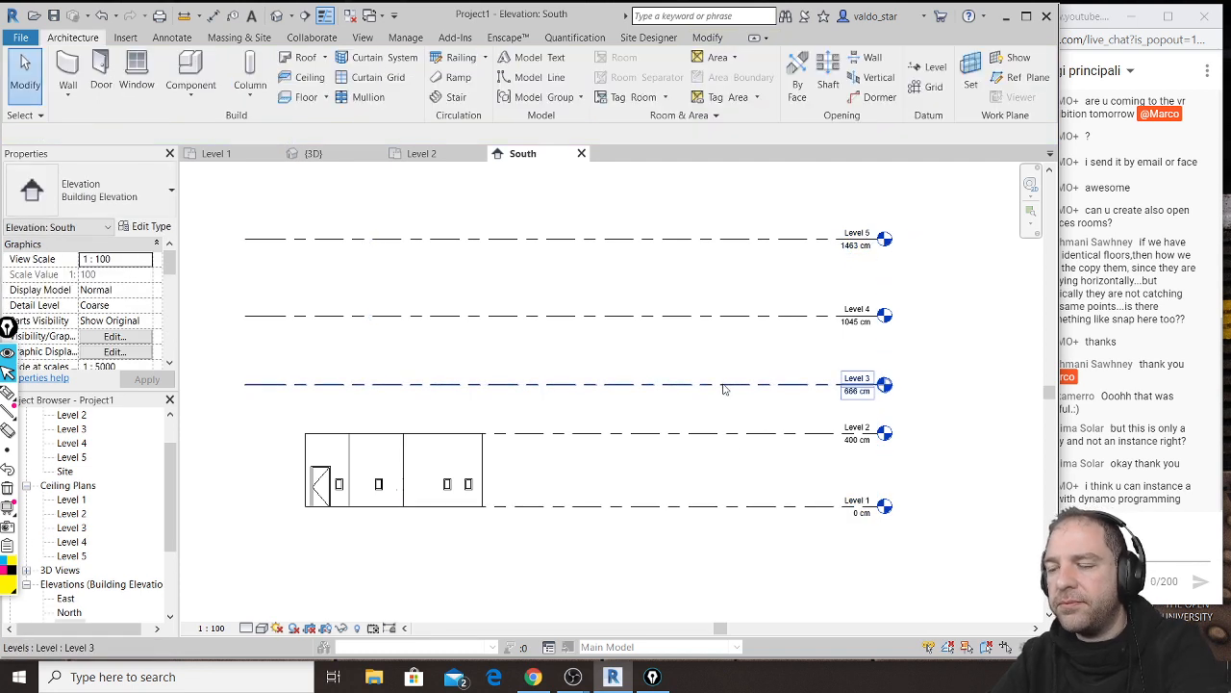
Step: Set the elevation of Level 3 to 800 cm and that of Level 4 to 1200 cm
{"action": "scroll", "coordinate": [805, 410], "scroll_direction": "up", "scroll_amount": 3}
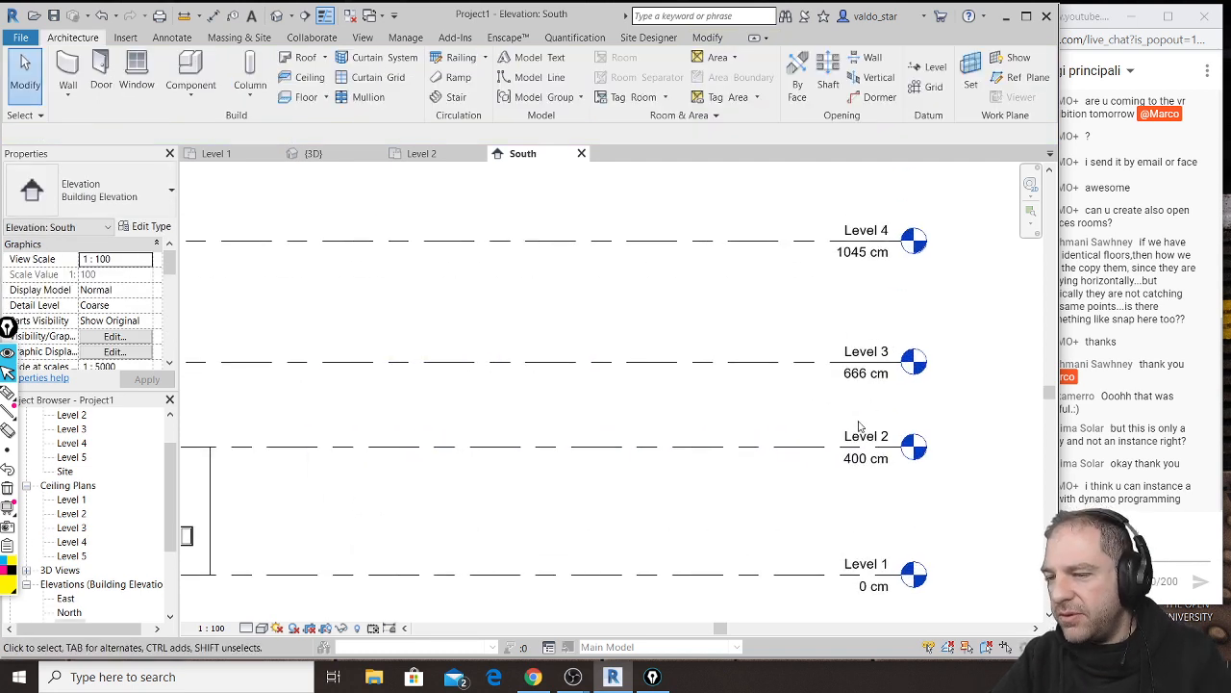
{"action": "left_click", "coordinate": [861, 383]}
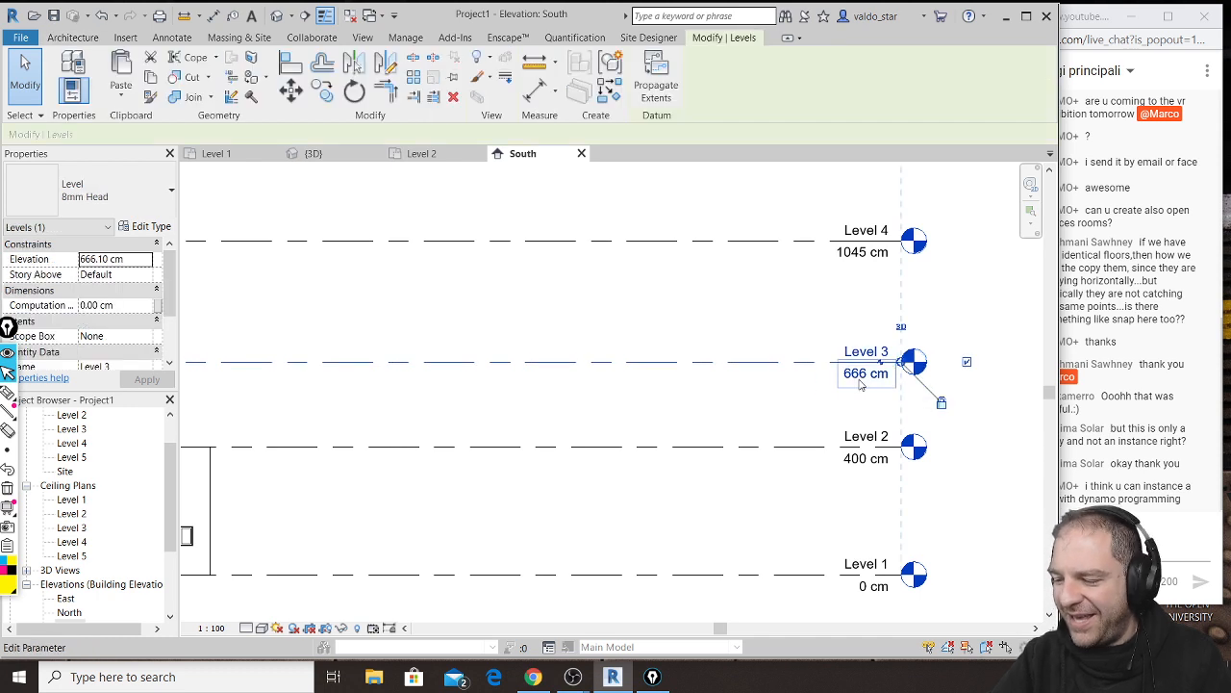
{"action": "left_click", "coordinate": [861, 377]}
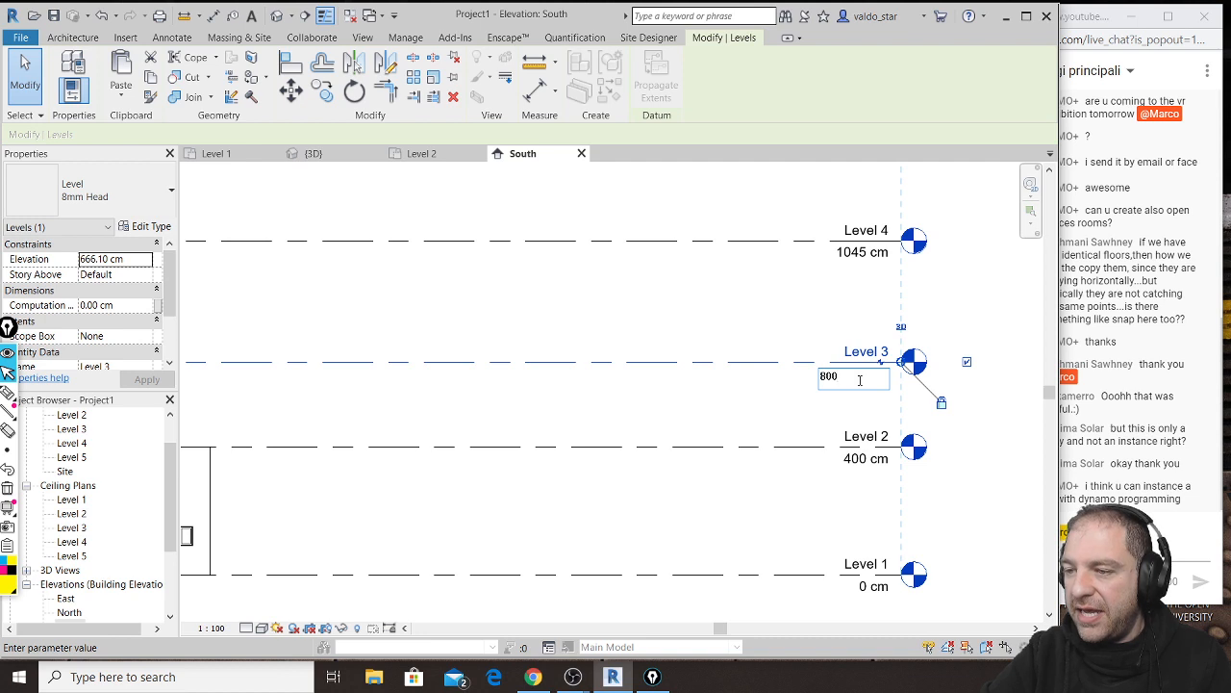
{"action": "left_click", "coordinate": [859, 253]}
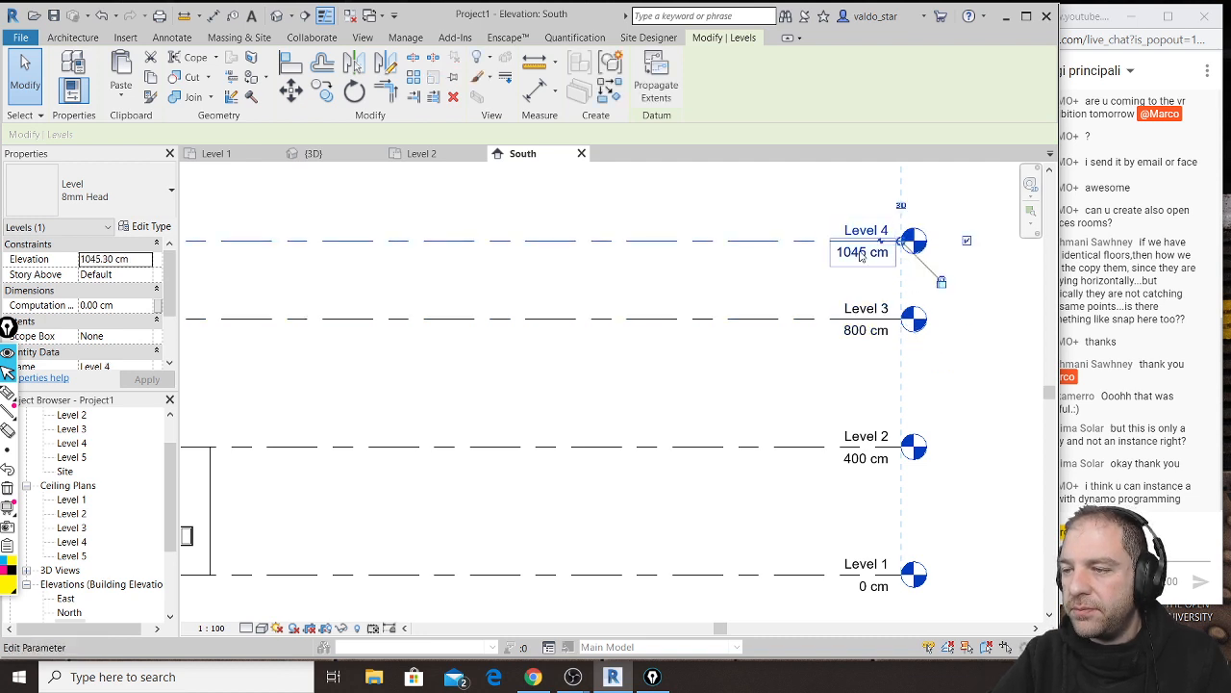
{"action": "left_click", "coordinate": [856, 254]}
{"action": "type", "text": "1200"}
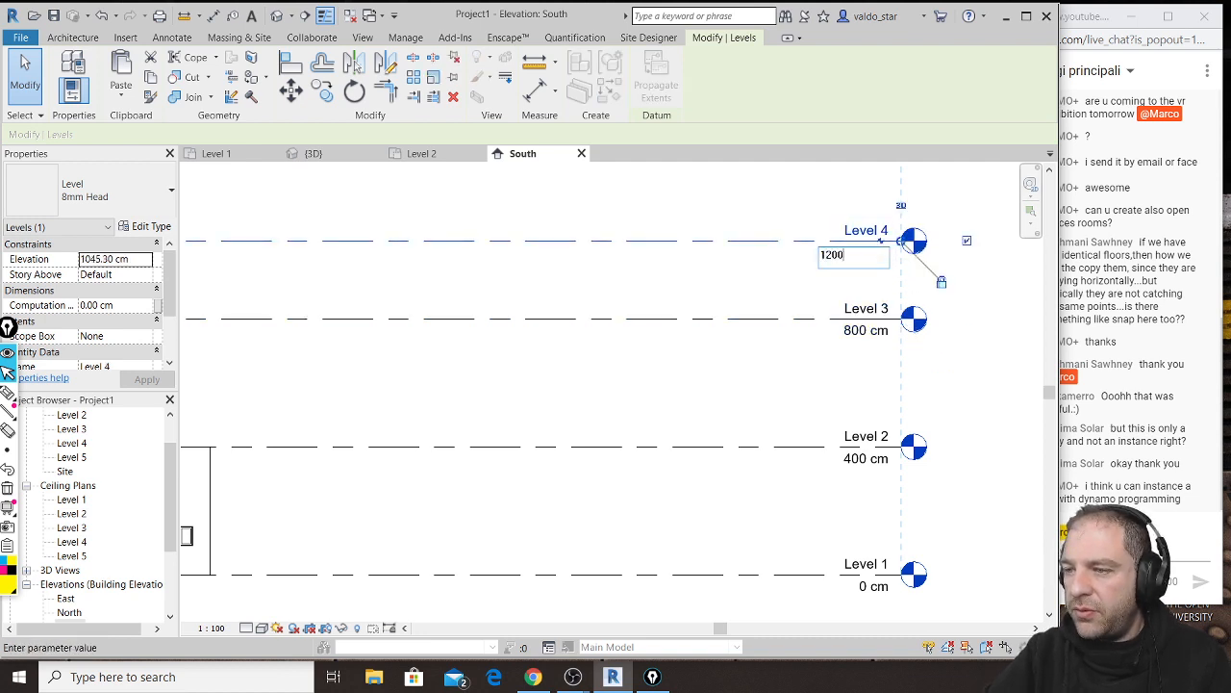
{"action": "key", "text": "Return"}
Step: Set the elevation of Level 5 to 1600 cm
{"action": "middle_click_drag", "start_coordinate": [893, 280], "coordinate": [878, 407]}
{"action": "left_click", "coordinate": [843, 247]}
{"action": "left_click", "coordinate": [844, 246]}
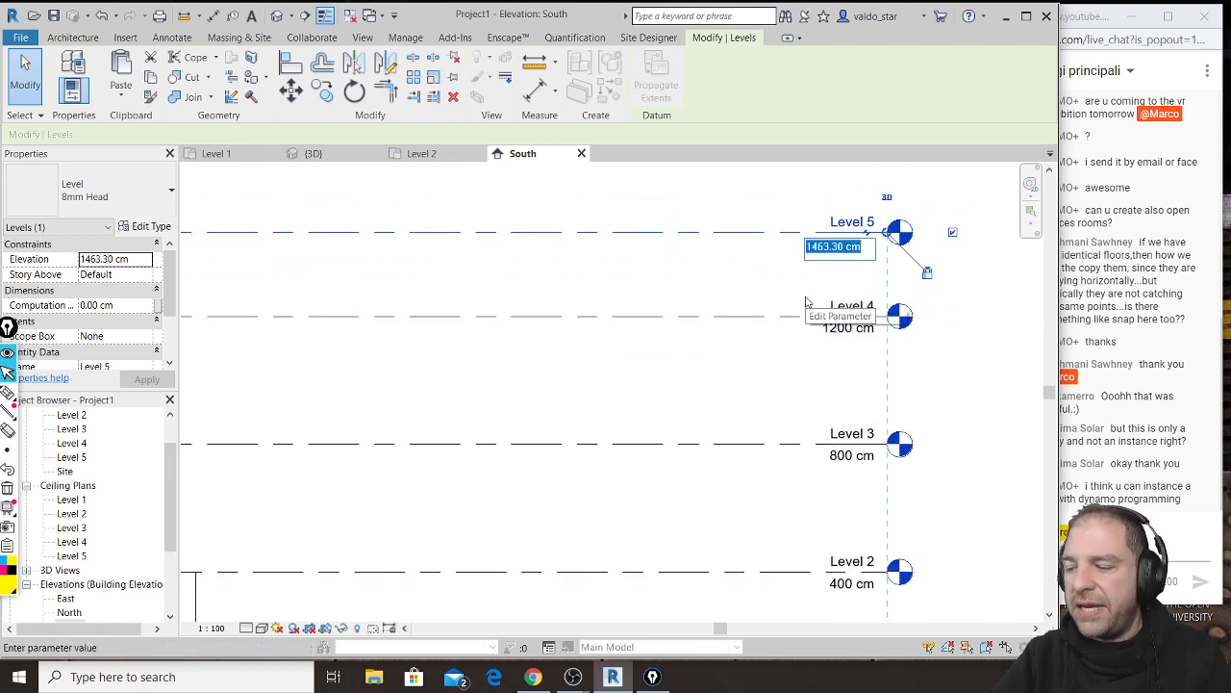
{"action": "type", "text": "1600"}
{"action": "key", "text": "Return"}
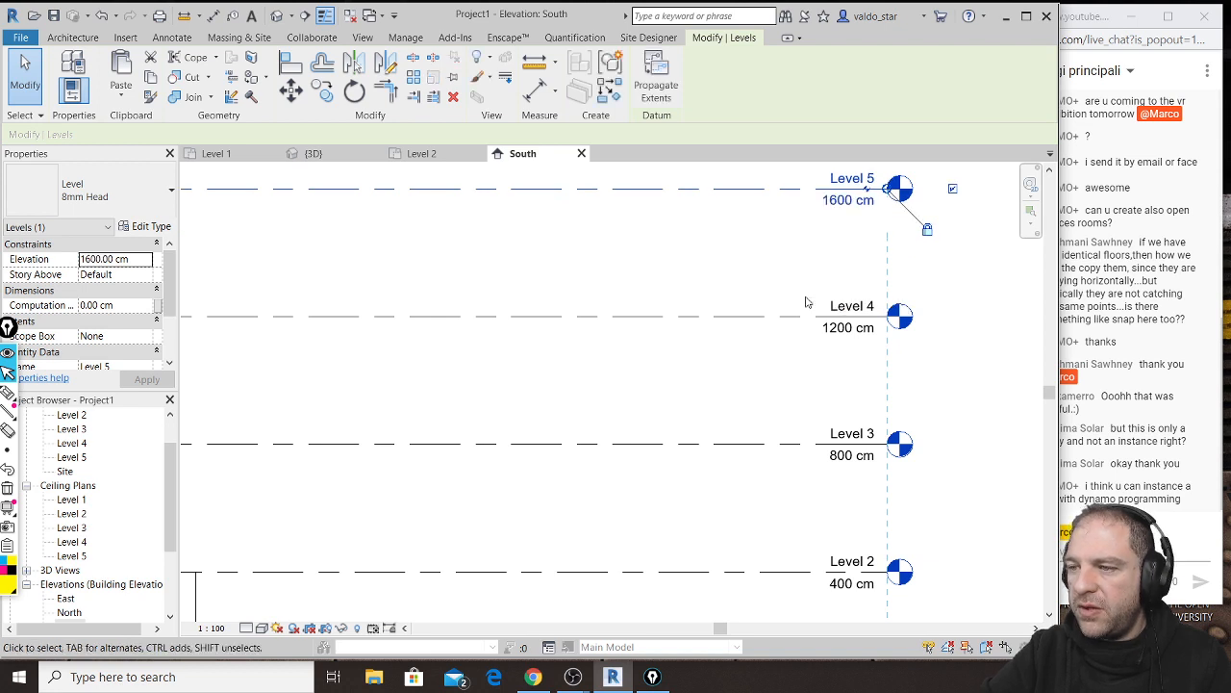
{"action": "left_click", "coordinate": [996, 385]}
{"action": "scroll", "coordinate": [980, 385], "scroll_direction": "down", "scroll_amount": 1}
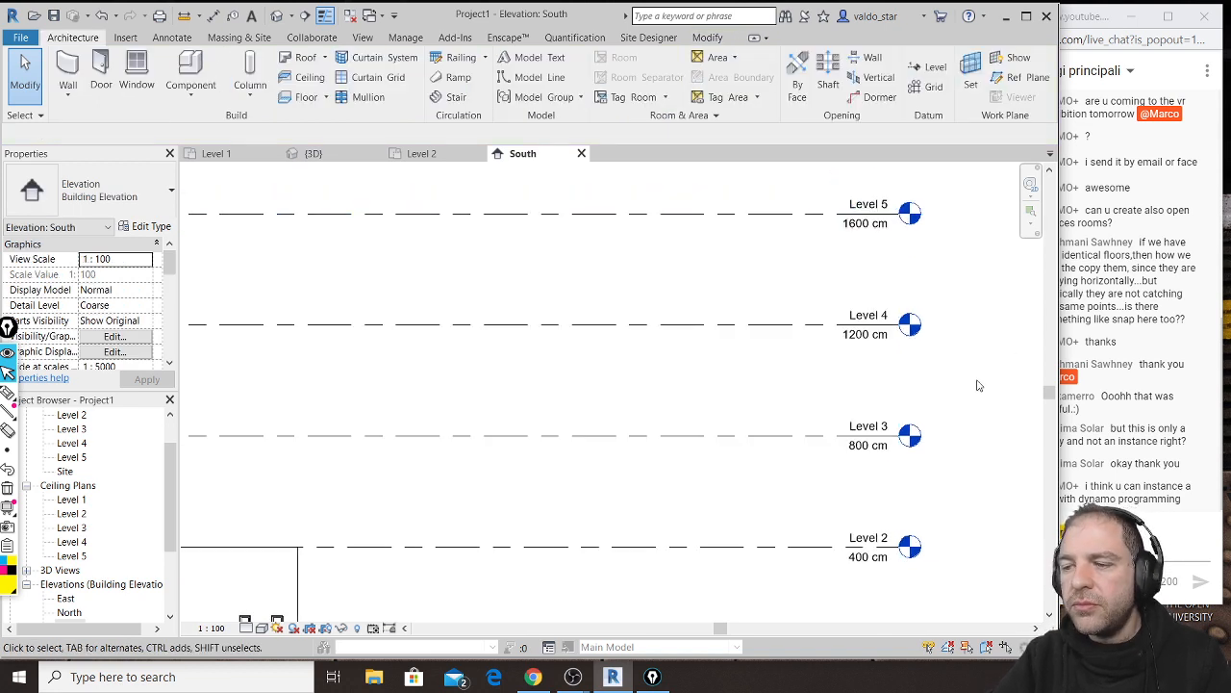
{"action": "scroll", "coordinate": [974, 386], "scroll_direction": "down", "scroll_amount": 1}
{"action": "scroll", "coordinate": [968, 391], "scroll_direction": "down", "scroll_amount": 1}
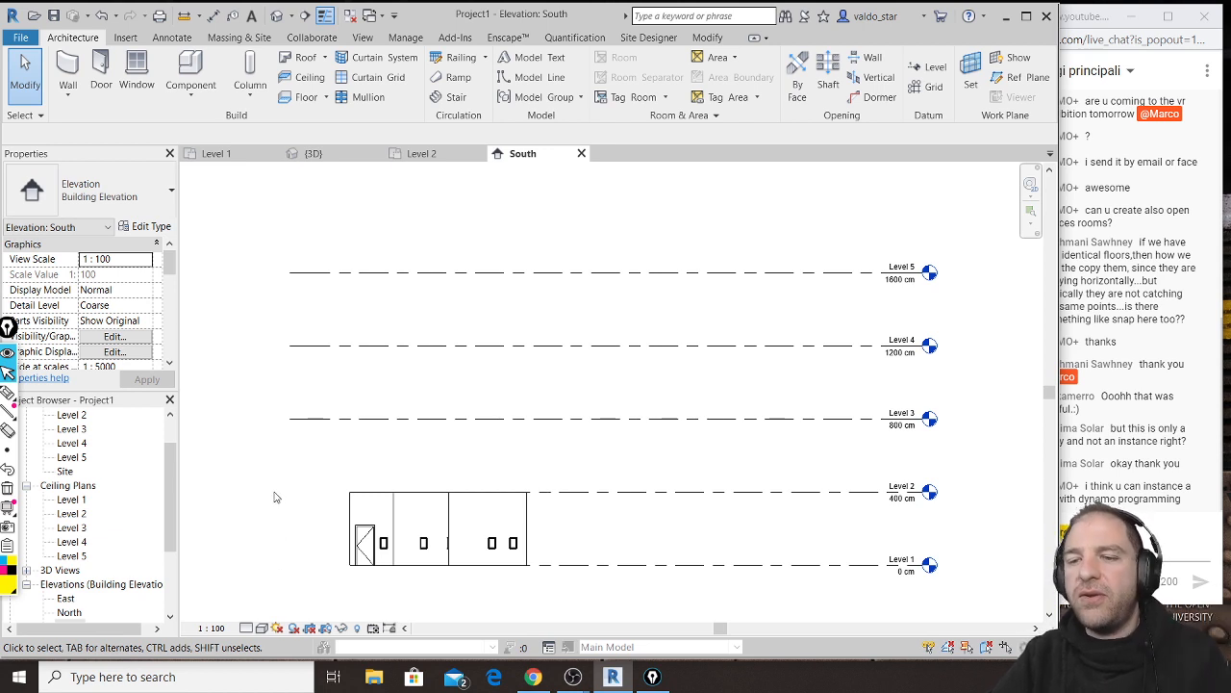
Step: Compare the Level 1, Level 2 and Level 3 floor plans to see what each one contains
{"action": "scroll", "coordinate": [87, 460], "scroll_direction": "up", "scroll_amount": 1}
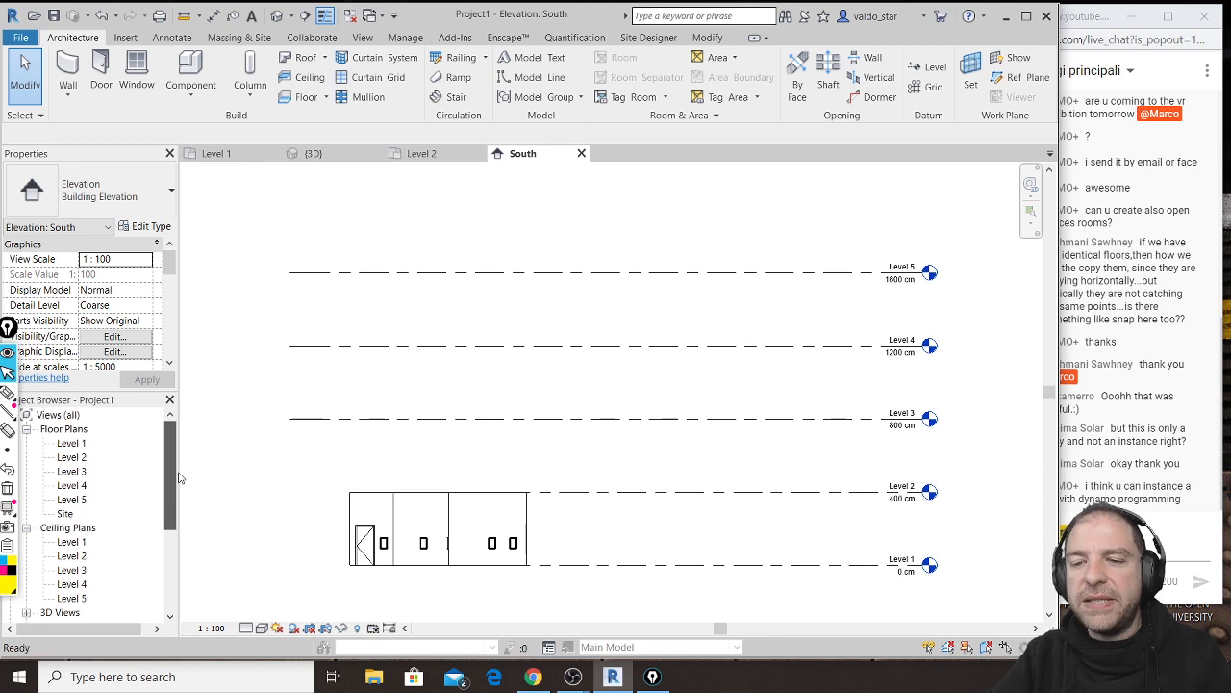
{"action": "double_click", "coordinate": [72, 442]}
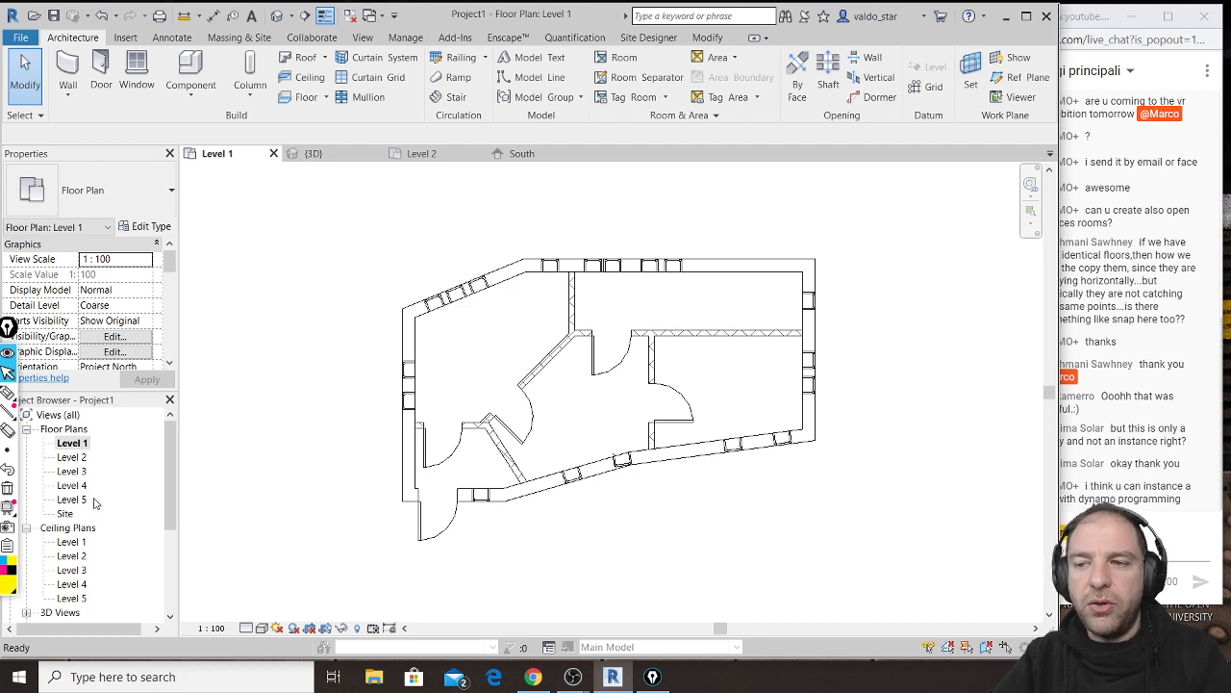
{"action": "double_click", "coordinate": [73, 457]}
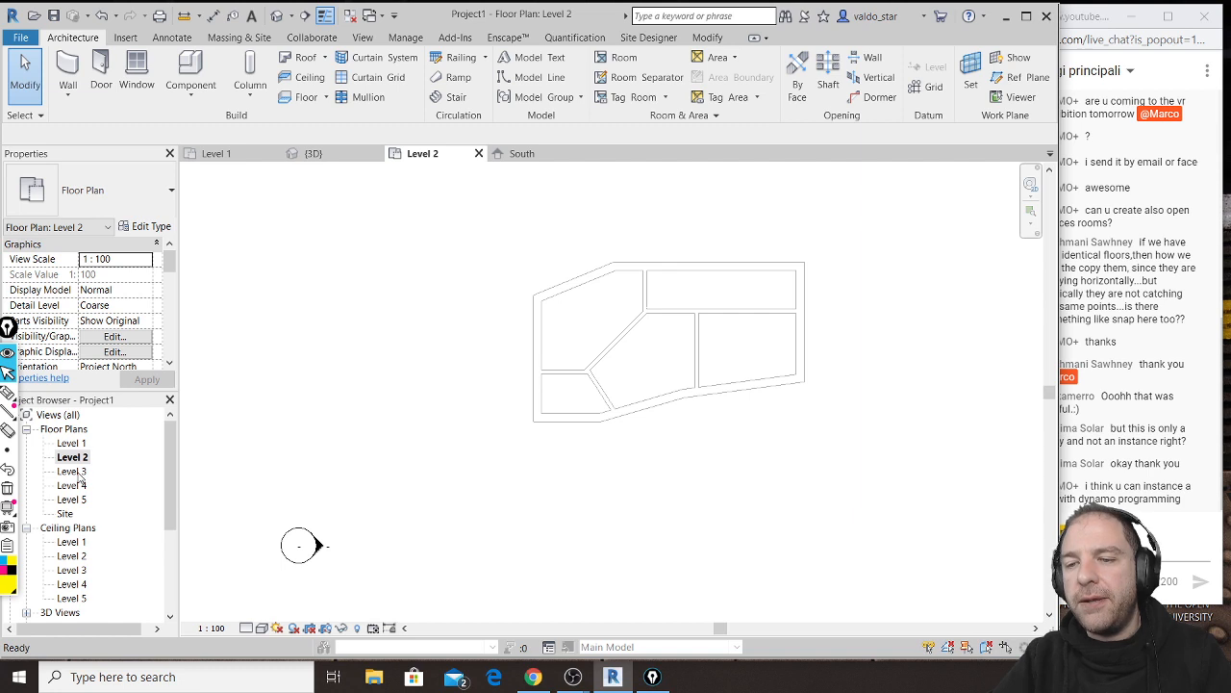
{"action": "double_click", "coordinate": [75, 471]}
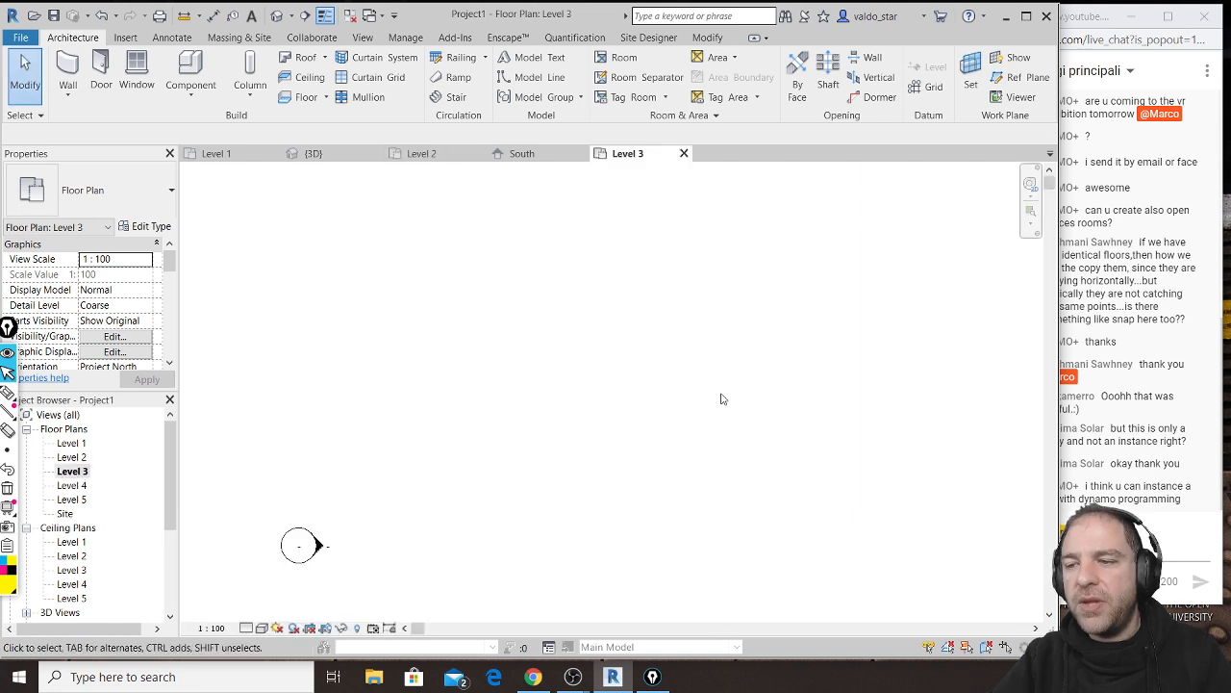
{"action": "middle_click_drag", "start_coordinate": [726, 393], "coordinate": [686, 402]}
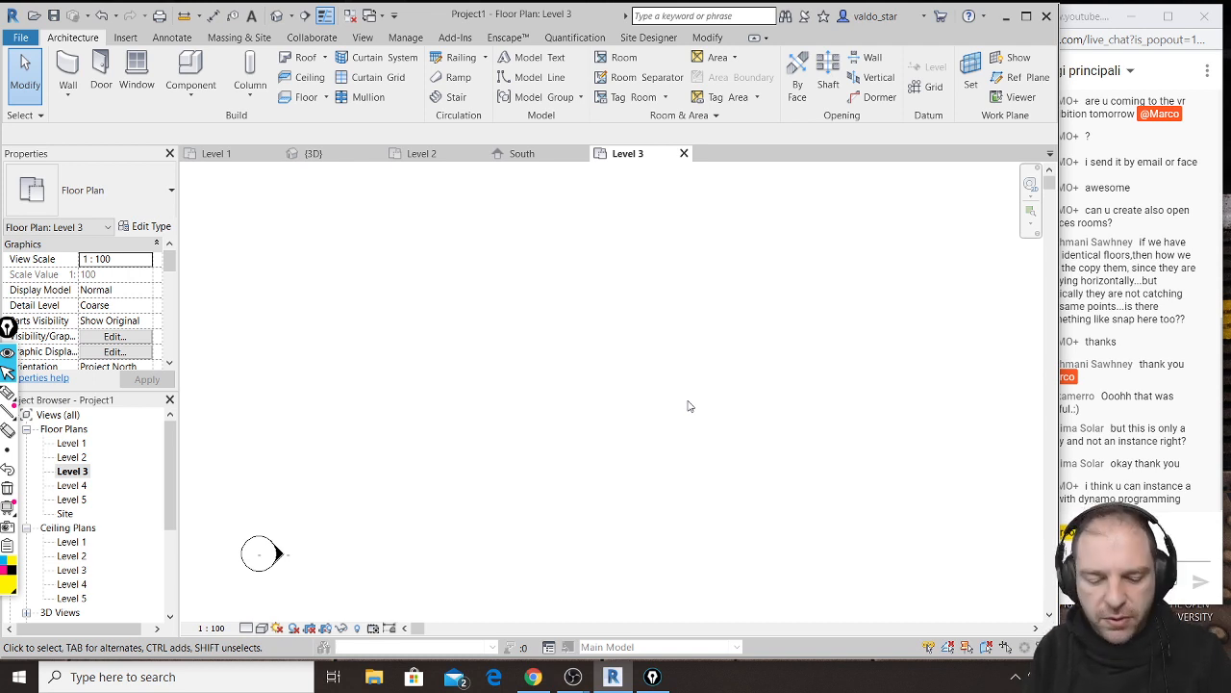
Step: Open the East elevation and circle the Level 1 head in yellow with the screen-annotation pen
{"action": "key", "text": "ctrl+shift+3"}
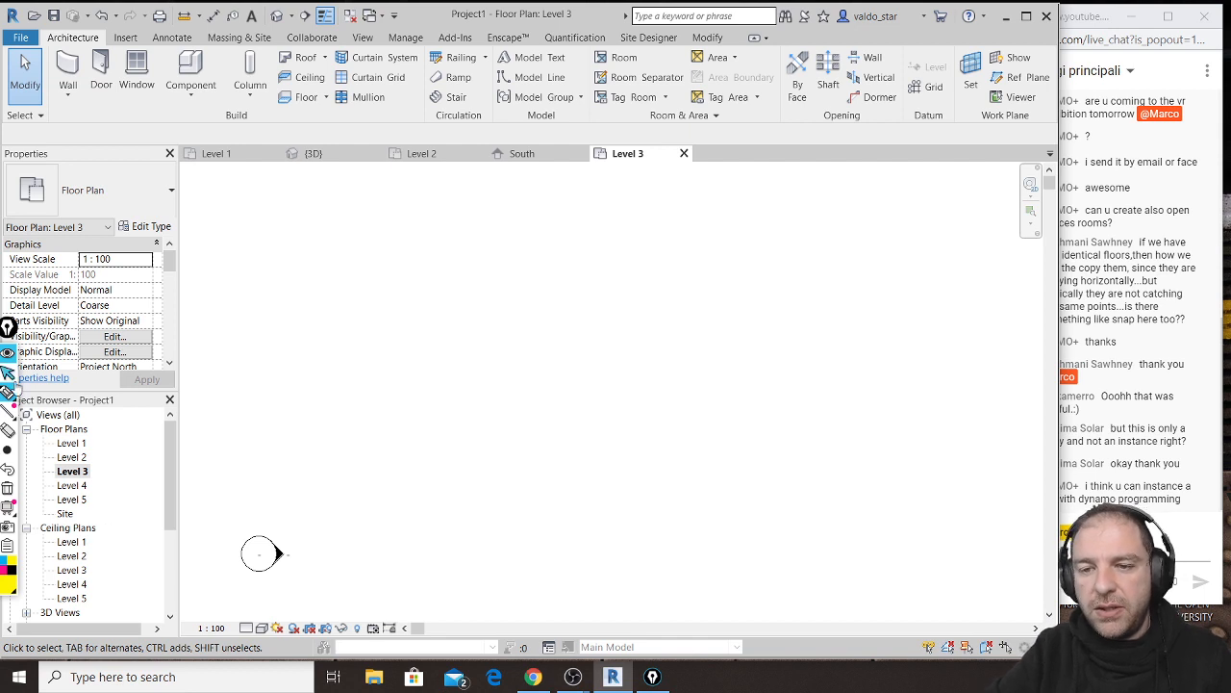
{"action": "scroll", "coordinate": [132, 472], "scroll_direction": "down", "scroll_amount": 4}
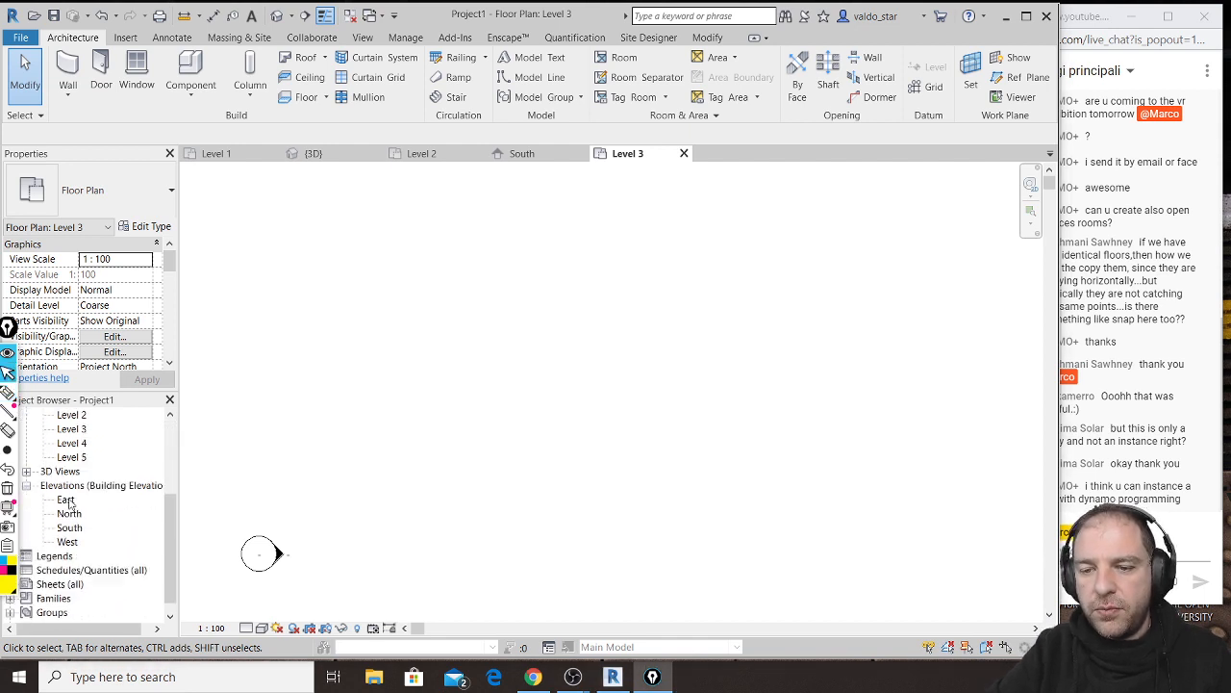
{"action": "double_click", "coordinate": [65, 500]}
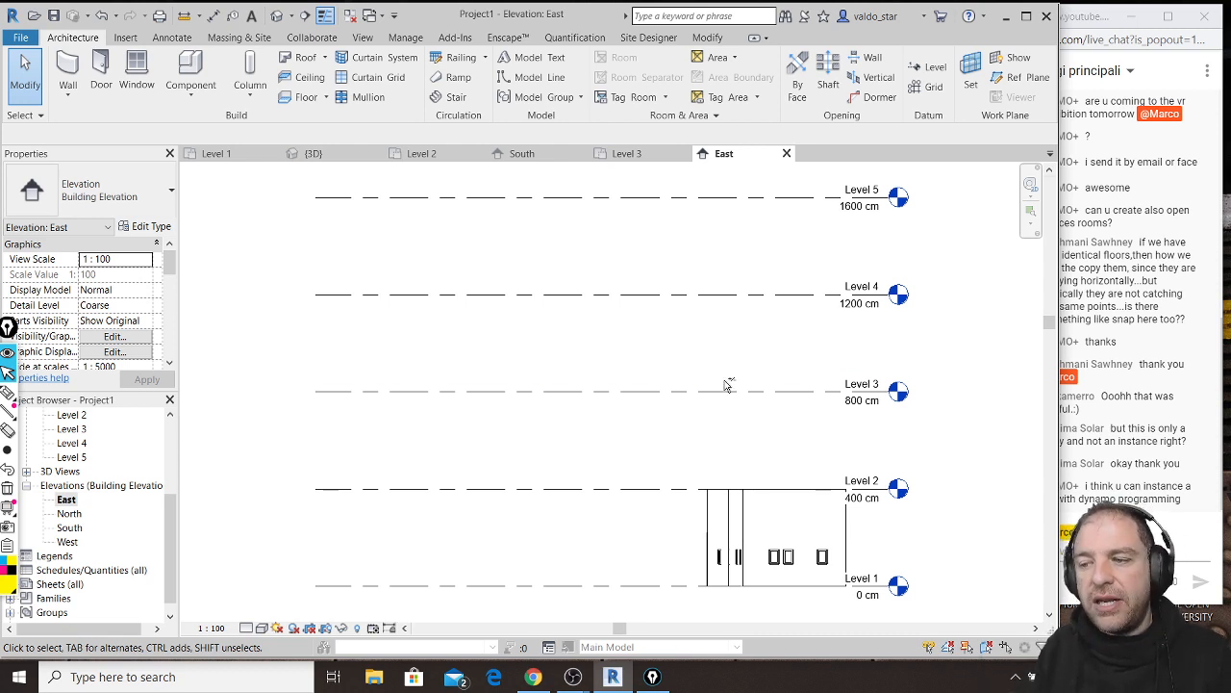
{"action": "key", "text": "ctrl+shift+3"}
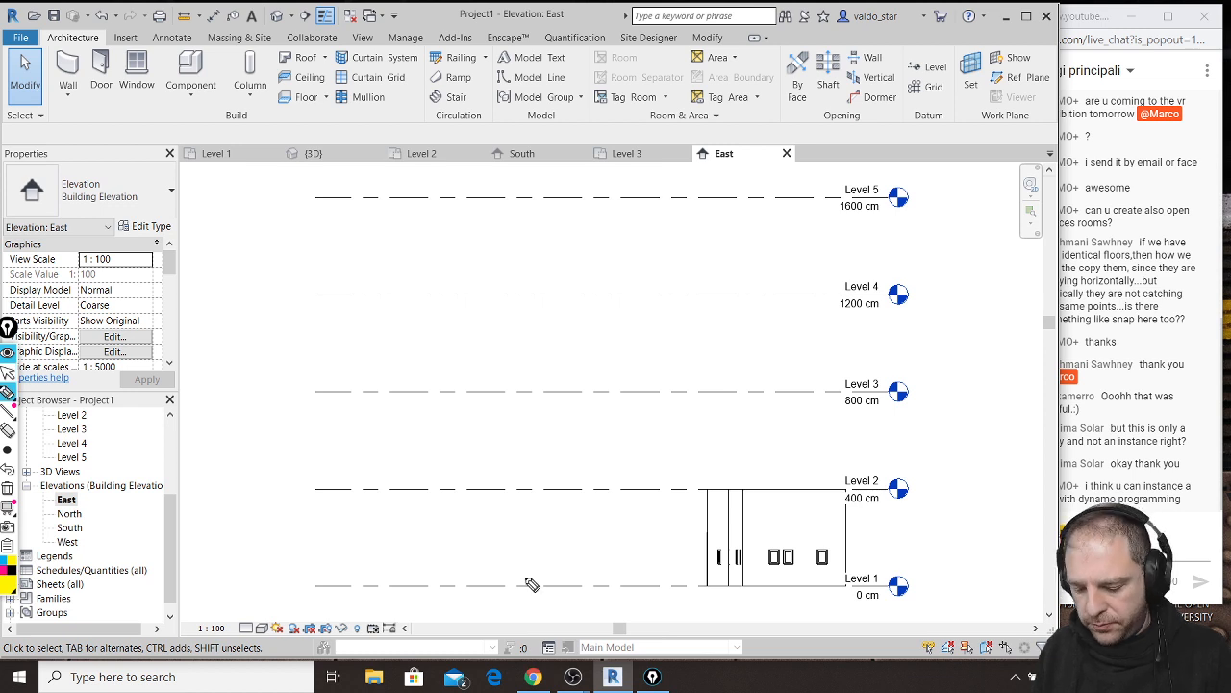
{"action": "mouse_move", "coordinate": [919, 560]}
{"action": "left_mouse_down"}
{"action": "mouse_move", "coordinate": [934, 577]}
{"action": "mouse_move", "coordinate": [960, 571]}
{"action": "left_mouse_up"}
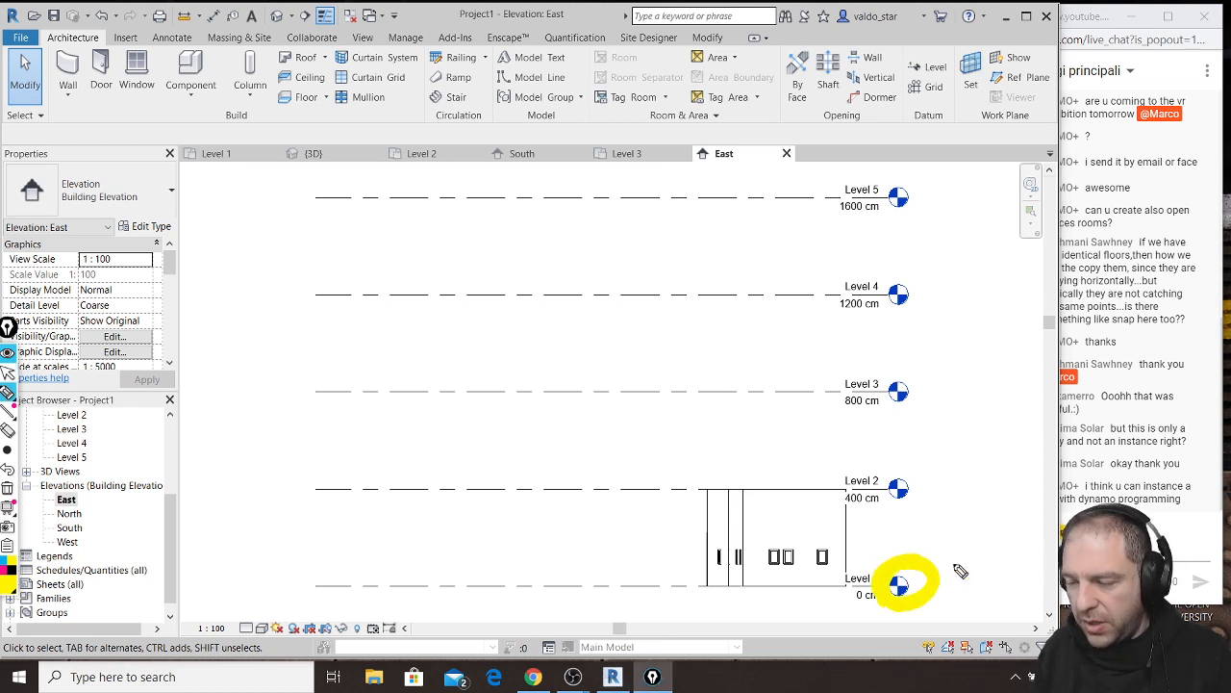
Step: Mark dashed yellow cut lines above Level 1 and Level 2 with downward arrows, and circle the Level 2 head
{"action": "left_click_drag", "start_coordinate": [314, 536], "coordinate": [880, 525]}
{"action": "mouse_move", "coordinate": [603, 532]}
{"action": "left_mouse_down"}
{"action": "mouse_move", "coordinate": [604, 614]}
{"action": "mouse_move", "coordinate": [623, 592]}
{"action": "left_mouse_up"}
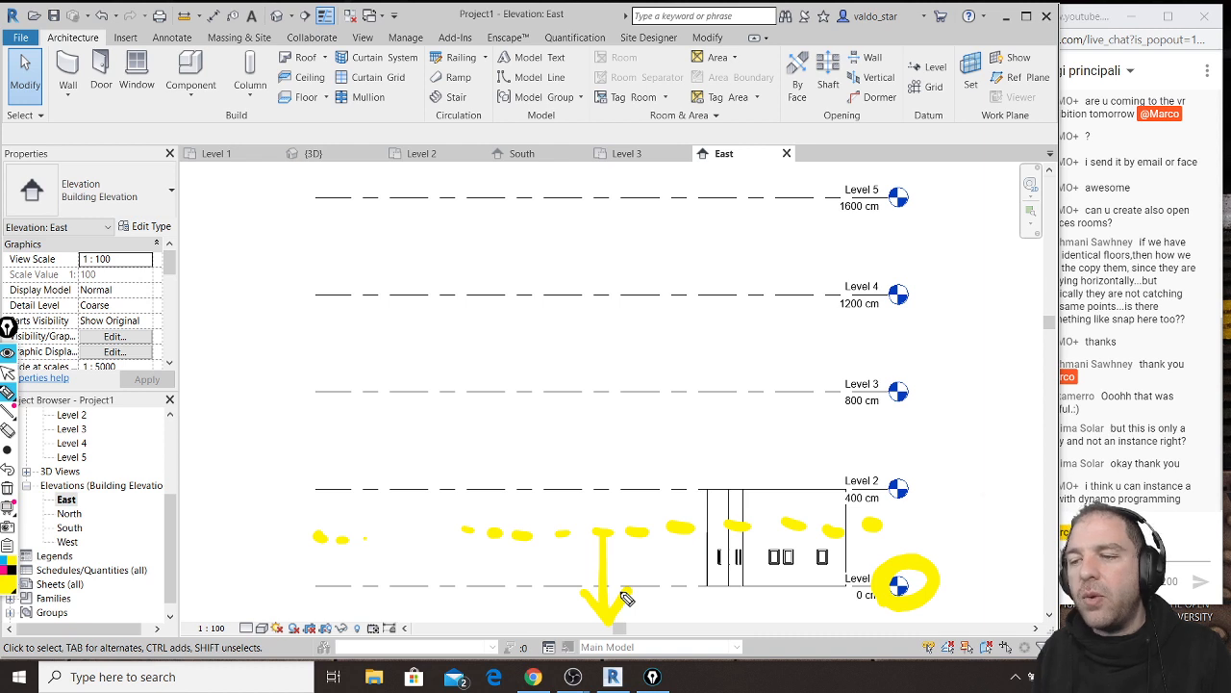
{"action": "left_click_drag", "start_coordinate": [899, 472], "coordinate": [871, 525]}
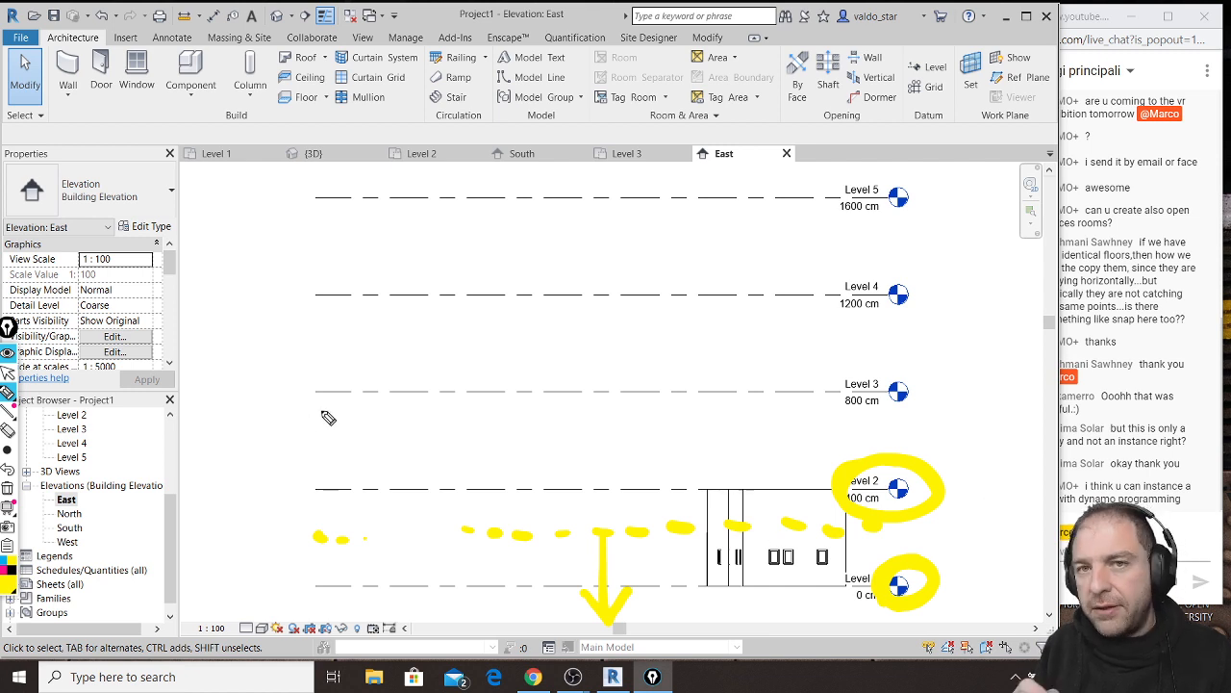
{"action": "left_click_drag", "start_coordinate": [315, 431], "coordinate": [866, 419]}
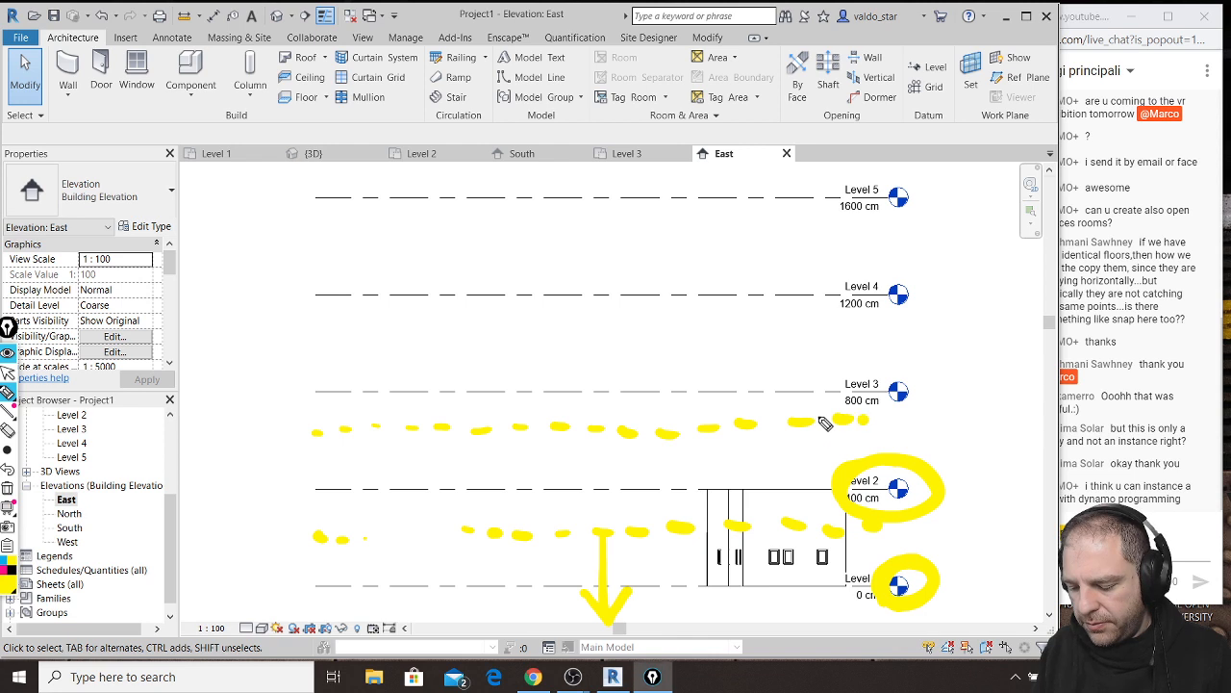
{"action": "mouse_move", "coordinate": [600, 429]}
{"action": "left_mouse_down"}
{"action": "mouse_move", "coordinate": [601, 525]}
{"action": "mouse_move", "coordinate": [612, 504]}
{"action": "left_mouse_up"}
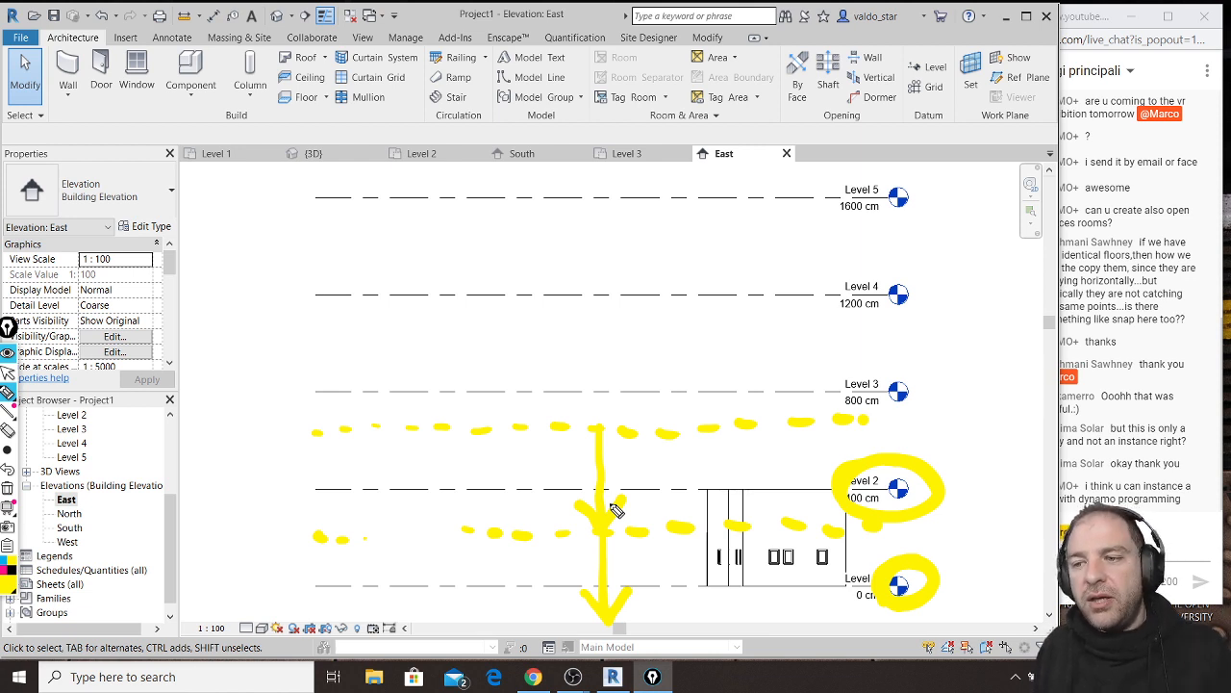
{"action": "mouse_move", "coordinate": [585, 432]}
{"action": "left_mouse_down"}
{"action": "mouse_move", "coordinate": [622, 428]}
{"action": "mouse_move", "coordinate": [604, 499]}
{"action": "mouse_move", "coordinate": [637, 460]}
{"action": "left_mouse_up"}
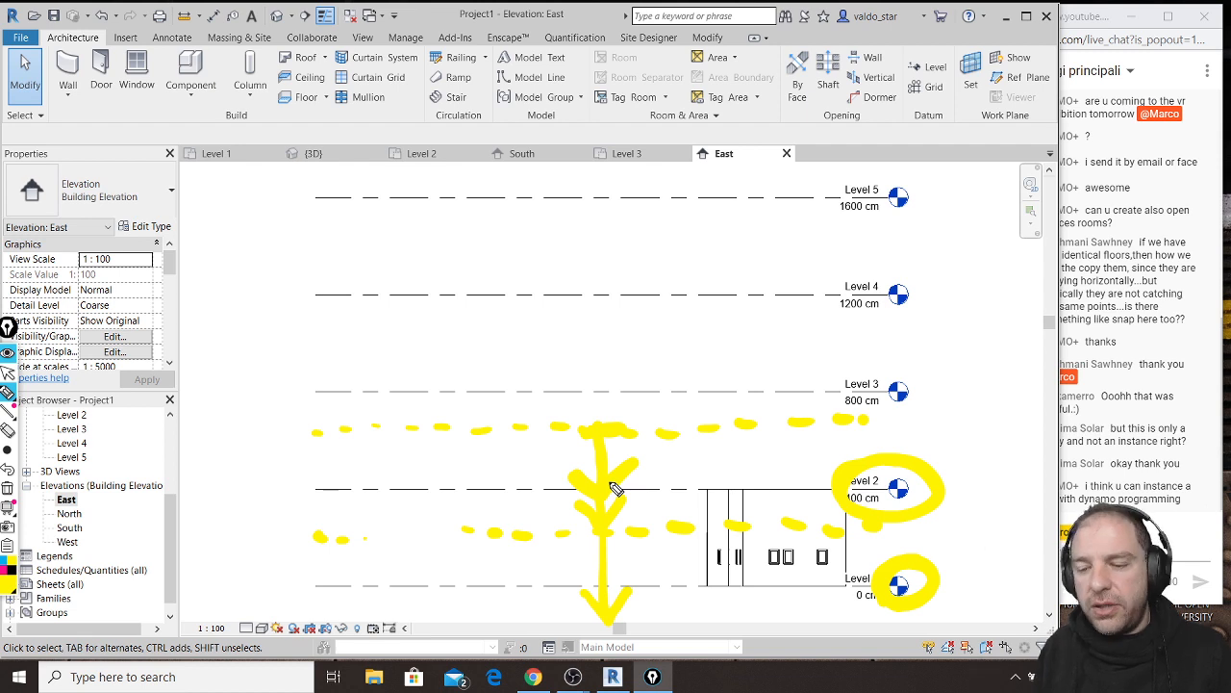
Step: Circle the Level 3 head, mark a dashed cut line above it with arrows down to Level 2, and clear the annotations
{"action": "mouse_move", "coordinate": [930, 379]}
{"action": "left_mouse_down"}
{"action": "mouse_move", "coordinate": [837, 409]}
{"action": "mouse_move", "coordinate": [925, 384]}
{"action": "left_mouse_up"}
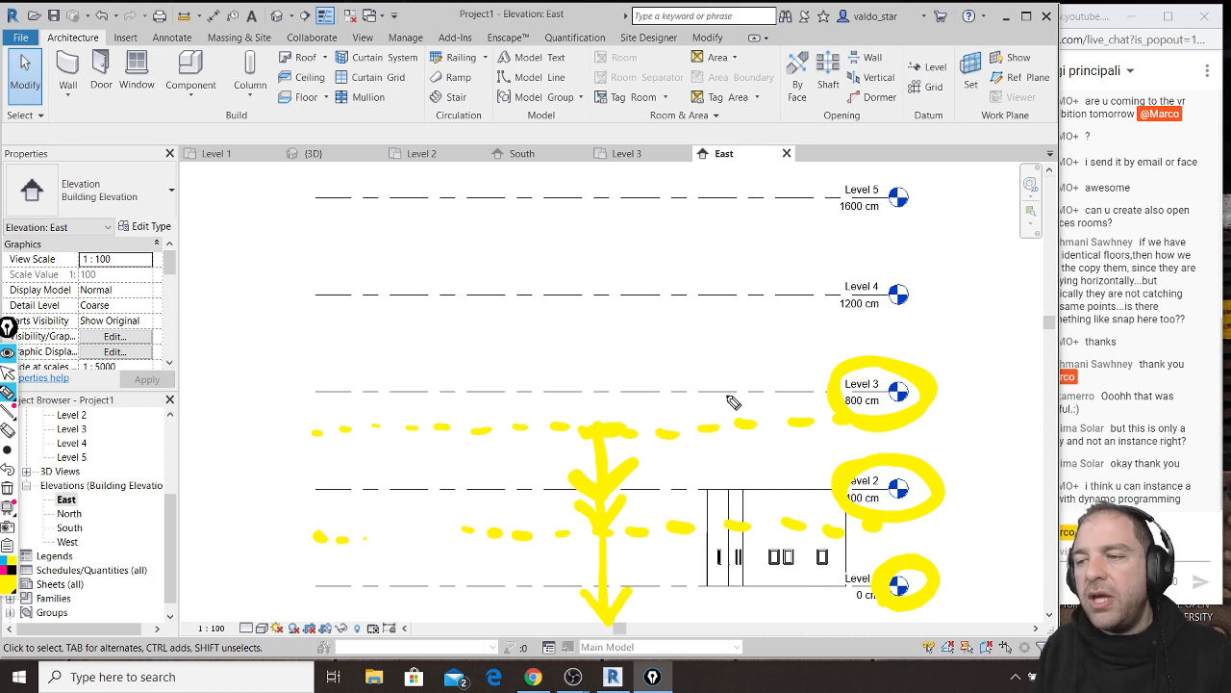
{"action": "left_click_drag", "start_coordinate": [306, 337], "coordinate": [895, 312]}
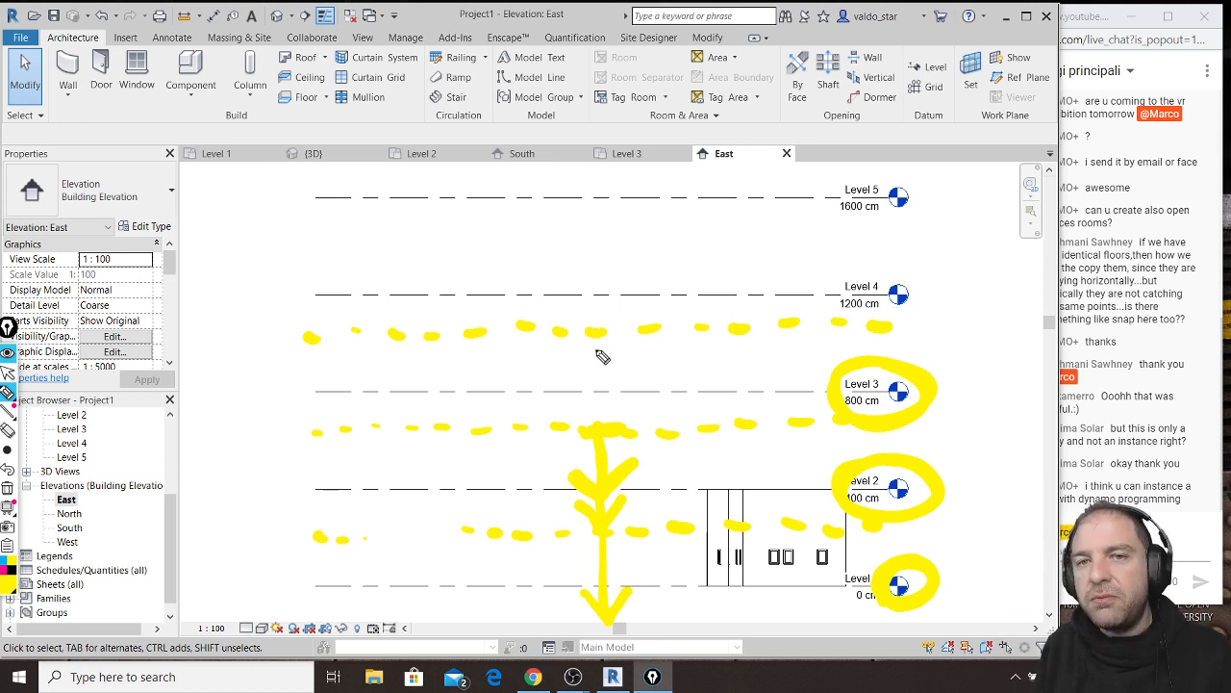
{"action": "mouse_move", "coordinate": [597, 332]}
{"action": "left_mouse_down"}
{"action": "mouse_move", "coordinate": [603, 458]}
{"action": "mouse_move", "coordinate": [572, 456]}
{"action": "mouse_move", "coordinate": [632, 462]}
{"action": "mouse_move", "coordinate": [646, 437]}
{"action": "left_mouse_up"}
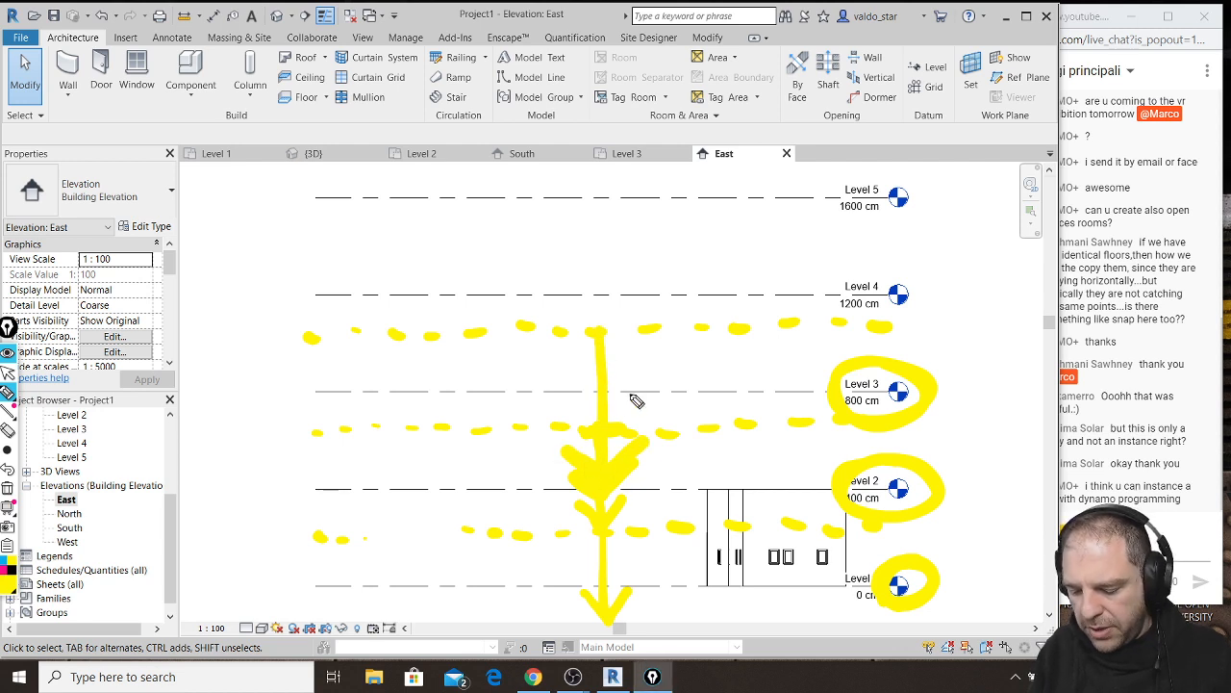
{"action": "mouse_move", "coordinate": [479, 330]}
{"action": "left_mouse_down"}
{"action": "mouse_move", "coordinate": [481, 486]}
{"action": "mouse_move", "coordinate": [516, 460]}
{"action": "left_mouse_up"}
{"action": "mouse_move", "coordinate": [401, 330]}
{"action": "left_mouse_down"}
{"action": "mouse_move", "coordinate": [385, 465]}
{"action": "mouse_move", "coordinate": [440, 459]}
{"action": "left_mouse_up"}
{"action": "mouse_move", "coordinate": [742, 330]}
{"action": "left_mouse_down"}
{"action": "mouse_move", "coordinate": [746, 489]}
{"action": "mouse_move", "coordinate": [781, 467]}
{"action": "left_mouse_up"}
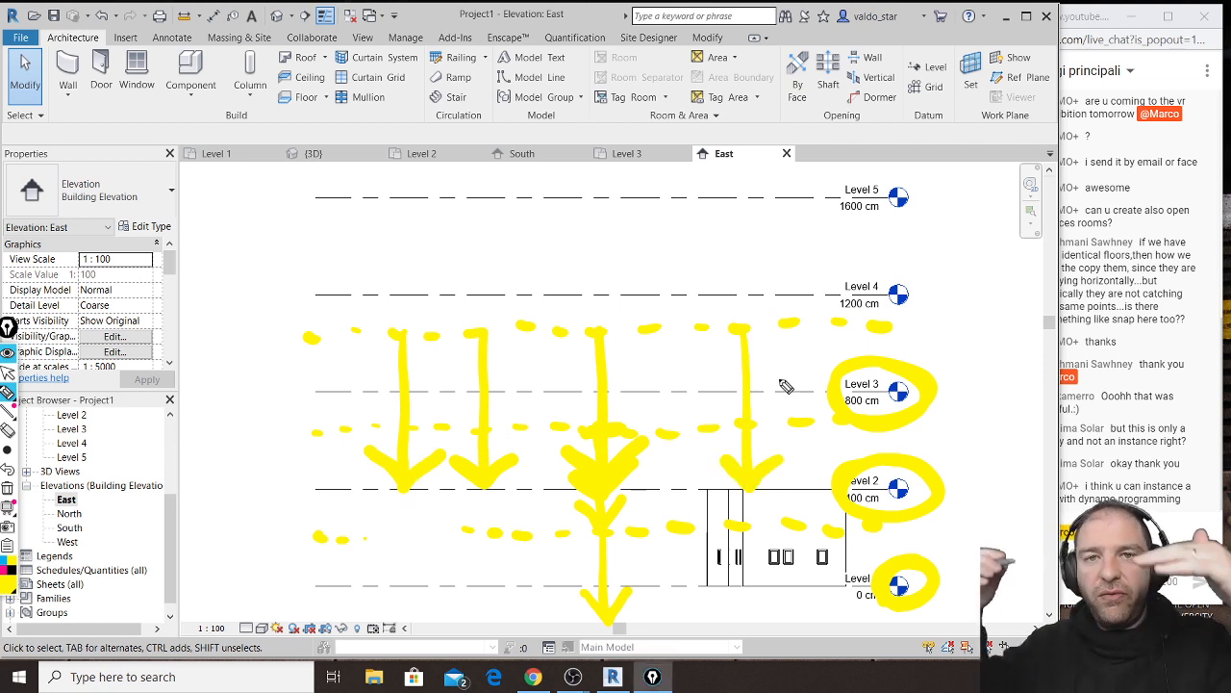
{"action": "left_click_drag", "start_coordinate": [306, 477], "coordinate": [967, 464]}
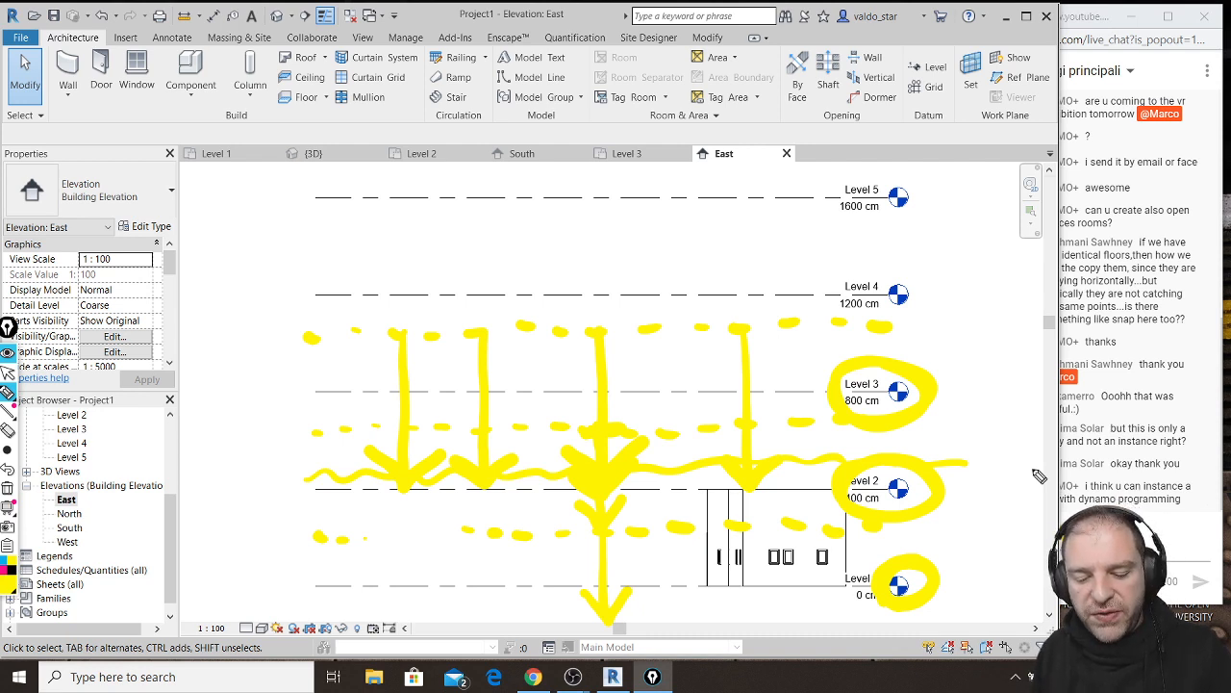
{"action": "key", "text": "ctrl+shift+7"}
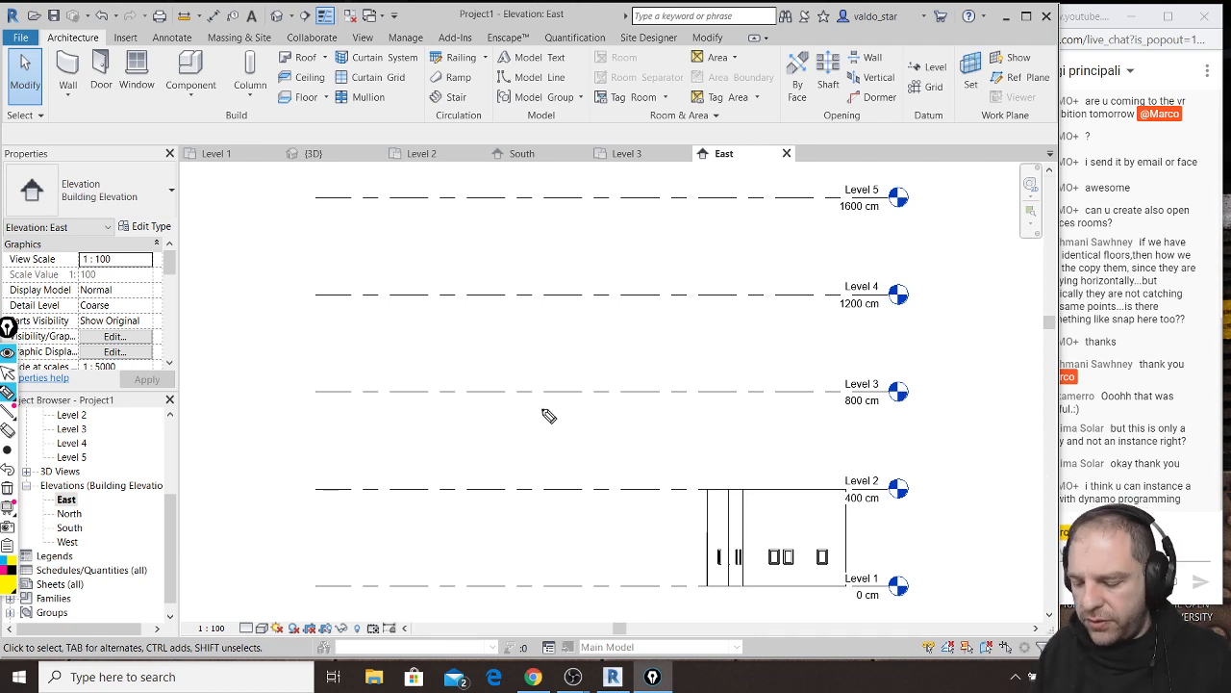
Step: Sketch three staggered yellow boxes as storeys between Level 2 and Level 5 with the annotation pen
{"action": "mouse_move", "coordinate": [597, 384]}
{"action": "left_mouse_down"}
{"action": "mouse_move", "coordinate": [596, 478]}
{"action": "mouse_move", "coordinate": [770, 482]}
{"action": "left_mouse_up"}
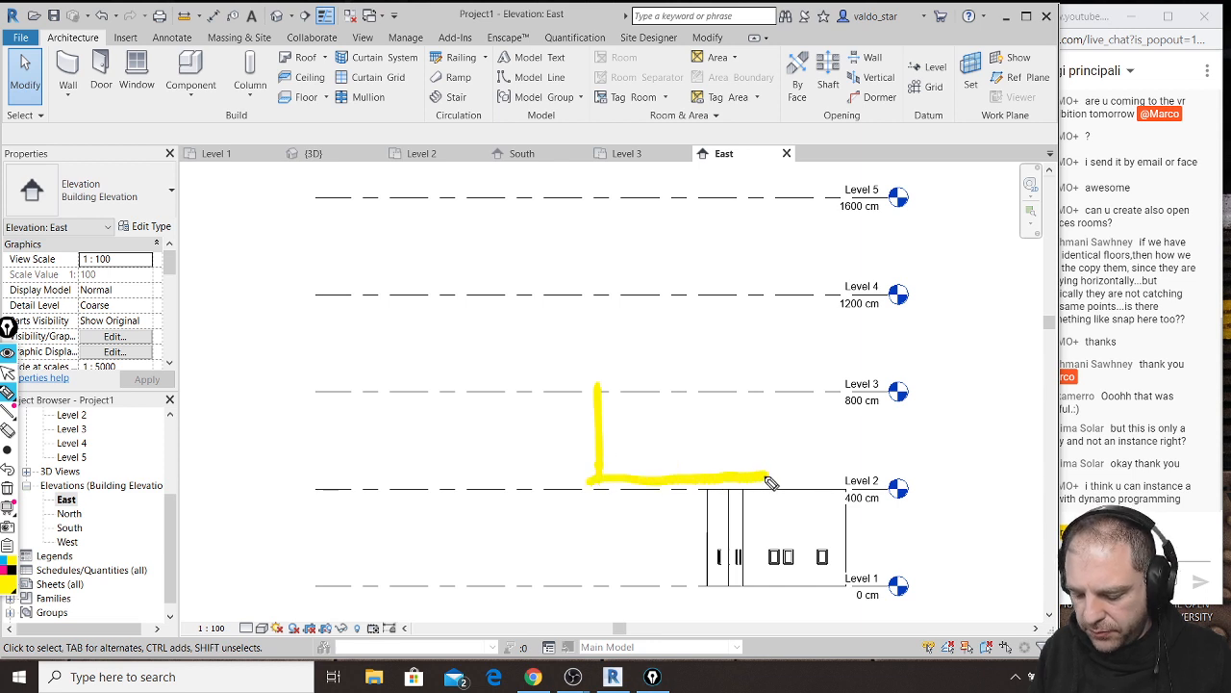
{"action": "mouse_move", "coordinate": [597, 388]}
{"action": "left_mouse_down"}
{"action": "mouse_move", "coordinate": [747, 471]}
{"action": "mouse_move", "coordinate": [743, 484]}
{"action": "left_mouse_up"}
{"action": "mouse_move", "coordinate": [693, 297]}
{"action": "left_mouse_down"}
{"action": "mouse_move", "coordinate": [693, 338]}
{"action": "mouse_move", "coordinate": [721, 385]}
{"action": "mouse_move", "coordinate": [854, 390]}
{"action": "mouse_move", "coordinate": [852, 308]}
{"action": "mouse_move", "coordinate": [846, 390]}
{"action": "left_mouse_up"}
{"action": "mouse_move", "coordinate": [587, 198]}
{"action": "left_mouse_down"}
{"action": "mouse_move", "coordinate": [585, 261]}
{"action": "mouse_move", "coordinate": [588, 221]}
{"action": "mouse_move", "coordinate": [759, 294]}
{"action": "mouse_move", "coordinate": [672, 201]}
{"action": "mouse_move", "coordinate": [761, 220]}
{"action": "left_mouse_up"}
{"action": "mouse_move", "coordinate": [574, 192]}
{"action": "left_mouse_down"}
{"action": "mouse_move", "coordinate": [644, 292]}
{"action": "mouse_move", "coordinate": [755, 197]}
{"action": "left_mouse_up"}
{"action": "mouse_move", "coordinate": [593, 387]}
{"action": "left_mouse_down"}
{"action": "mouse_move", "coordinate": [637, 489]}
{"action": "mouse_move", "coordinate": [640, 379]}
{"action": "mouse_move", "coordinate": [561, 394]}
{"action": "left_mouse_up"}
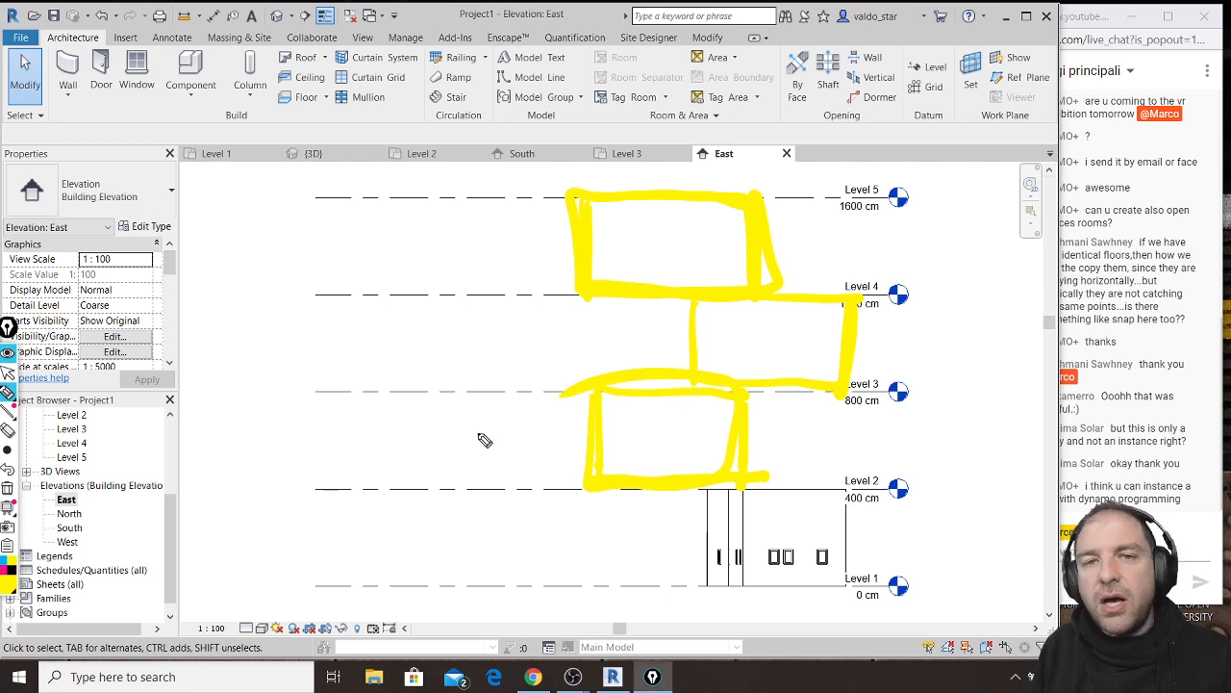
Step: Cross out the Level 3 storey, number the storeys 1 to 4 with arrows down to storeys 1 and 2, and clear the annotations
{"action": "mouse_move", "coordinate": [694, 303]}
{"action": "left_mouse_down"}
{"action": "mouse_move", "coordinate": [783, 340]}
{"action": "mouse_move", "coordinate": [712, 375]}
{"action": "left_mouse_up"}
{"action": "mouse_move", "coordinate": [878, 315]}
{"action": "left_mouse_down"}
{"action": "mouse_move", "coordinate": [930, 342]}
{"action": "mouse_move", "coordinate": [884, 367]}
{"action": "left_mouse_up"}
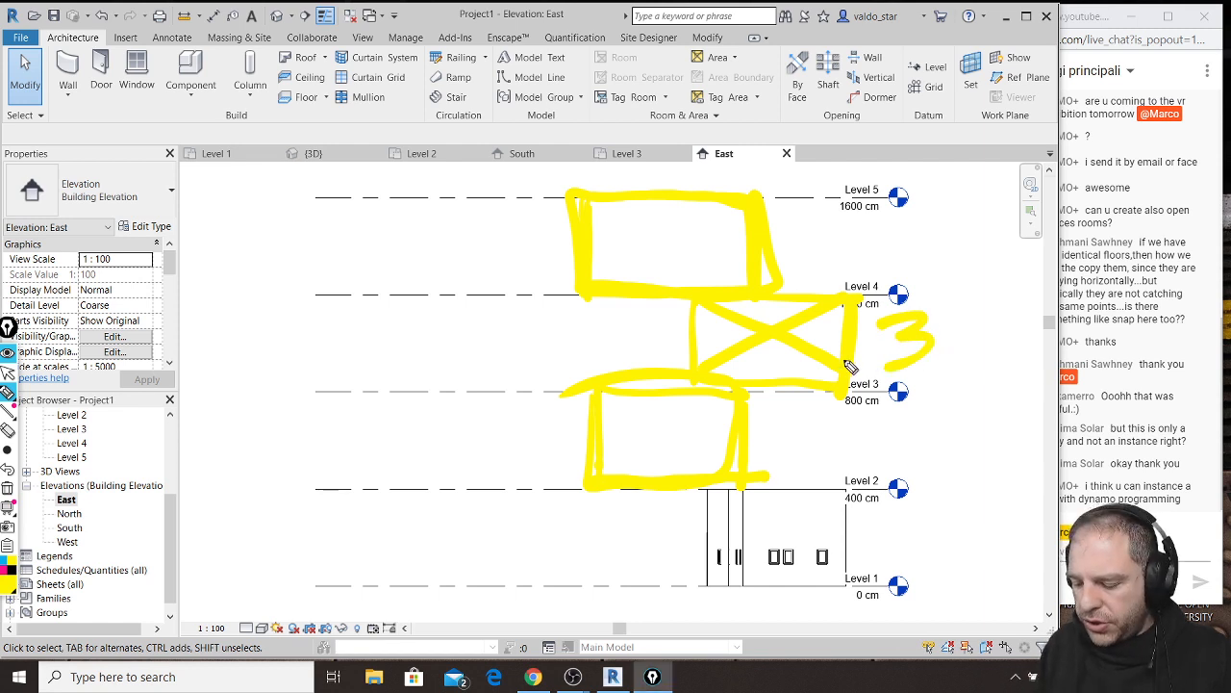
{"action": "left_click_drag", "start_coordinate": [932, 437], "coordinate": [880, 554]}
{"action": "left_click_drag", "start_coordinate": [883, 510], "coordinate": [928, 542]}
{"action": "mouse_move", "coordinate": [970, 495]}
{"action": "left_mouse_down"}
{"action": "mouse_move", "coordinate": [949, 537]}
{"action": "mouse_move", "coordinate": [989, 537]}
{"action": "left_mouse_up"}
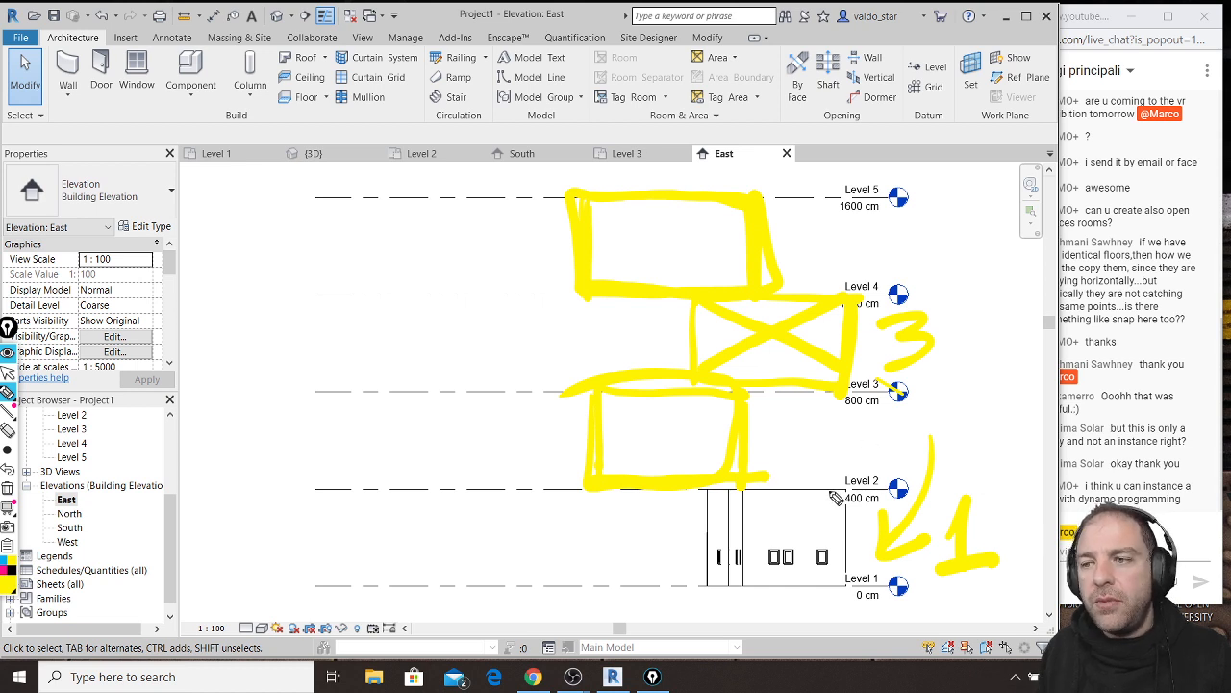
{"action": "mouse_move", "coordinate": [523, 205]}
{"action": "left_mouse_down"}
{"action": "mouse_move", "coordinate": [545, 448]}
{"action": "mouse_move", "coordinate": [579, 464]}
{"action": "left_mouse_up"}
{"action": "left_click_drag", "start_coordinate": [577, 462], "coordinate": [539, 406]}
{"action": "mouse_move", "coordinate": [449, 423]}
{"action": "left_mouse_down"}
{"action": "mouse_move", "coordinate": [472, 417]}
{"action": "mouse_move", "coordinate": [502, 452]}
{"action": "left_mouse_up"}
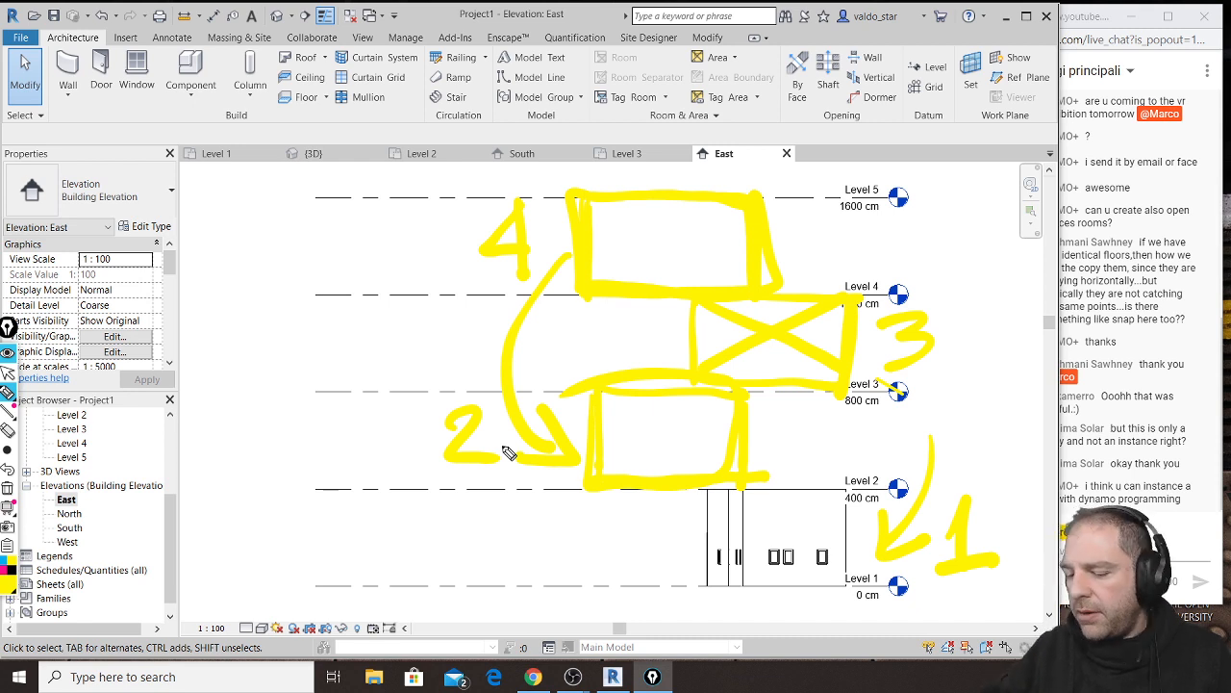
{"action": "key", "text": "ctrl+shift+7"}
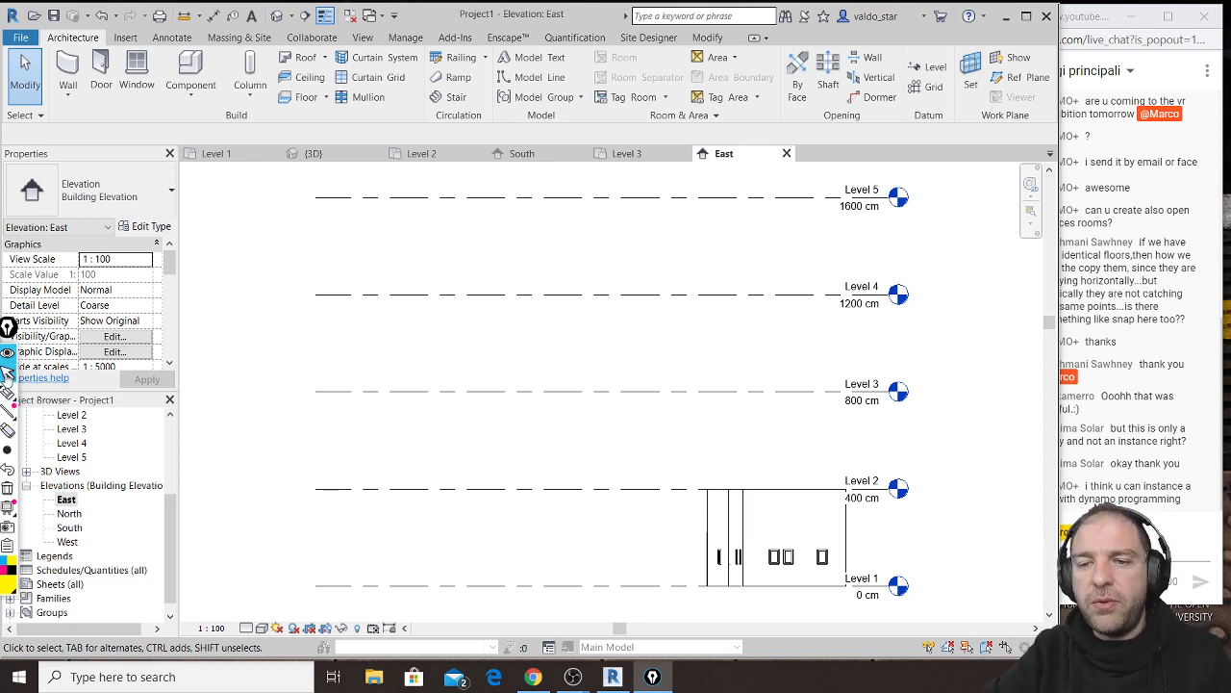
{"action": "scroll", "coordinate": [85, 432], "scroll_direction": "up", "scroll_amount": 1}
{"action": "left_click", "coordinate": [77, 429]}
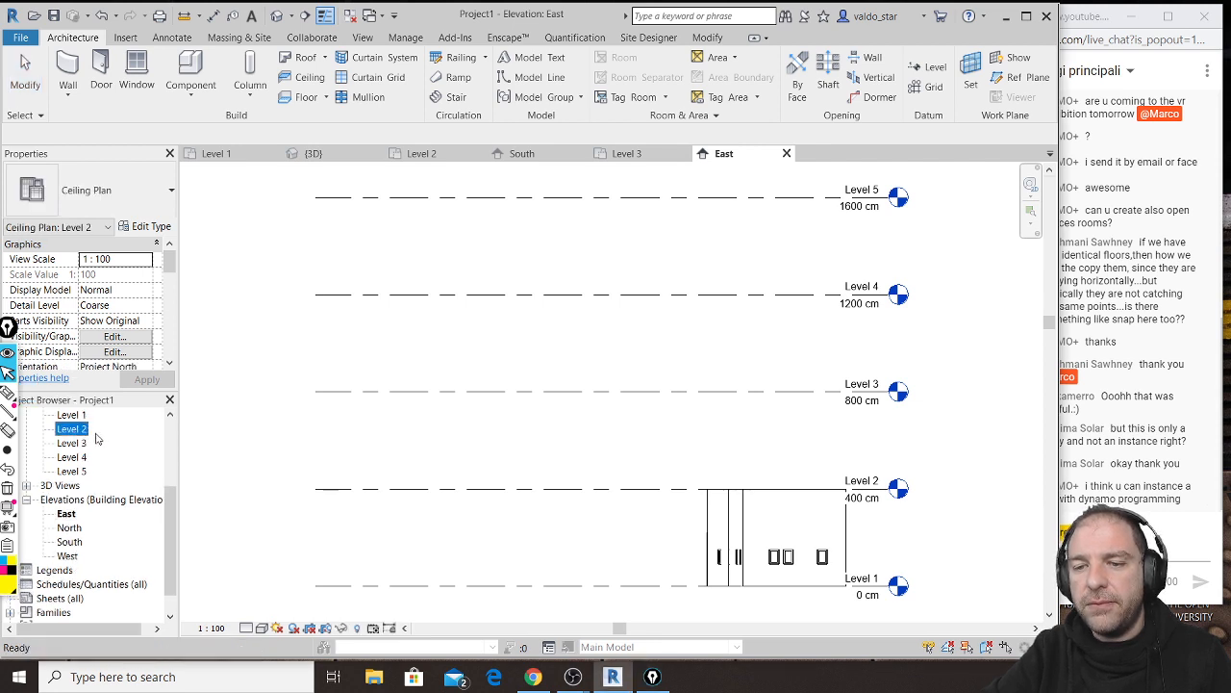
{"action": "double_click", "coordinate": [77, 416]}
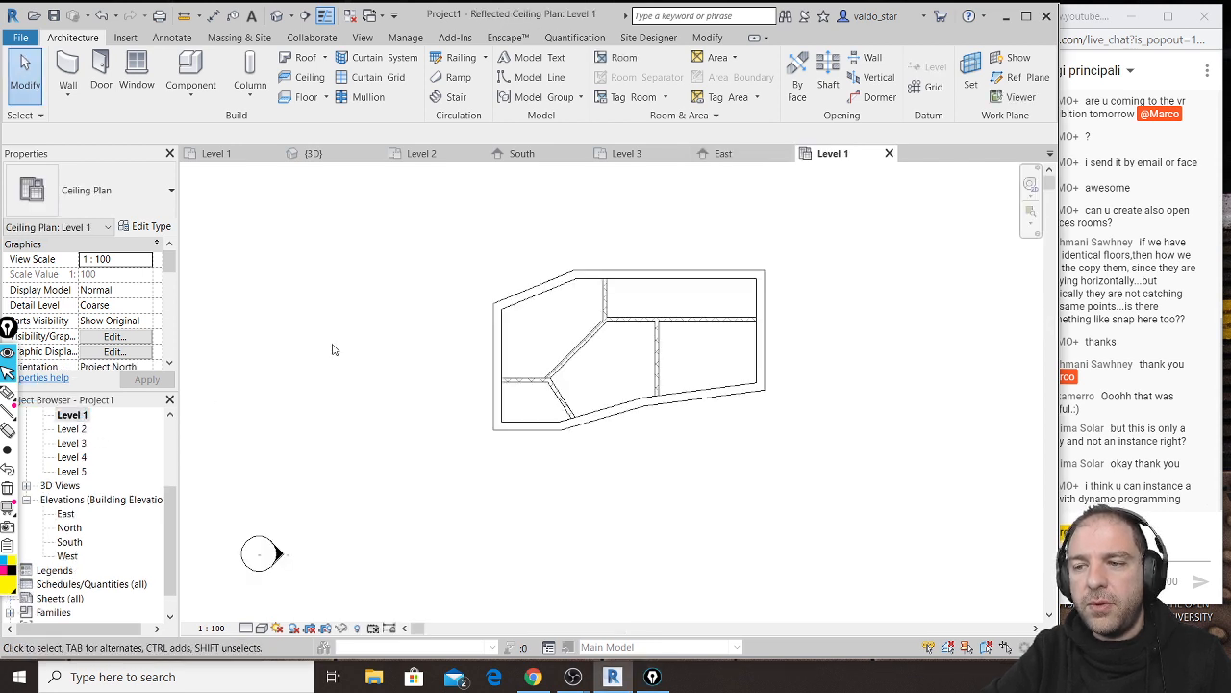
Step: Select the whole Level 1 floor plan and check how that selection appears in the Level 2 and Level 3 floor plans
{"action": "scroll", "coordinate": [85, 438], "scroll_direction": "up", "scroll_amount": 3}
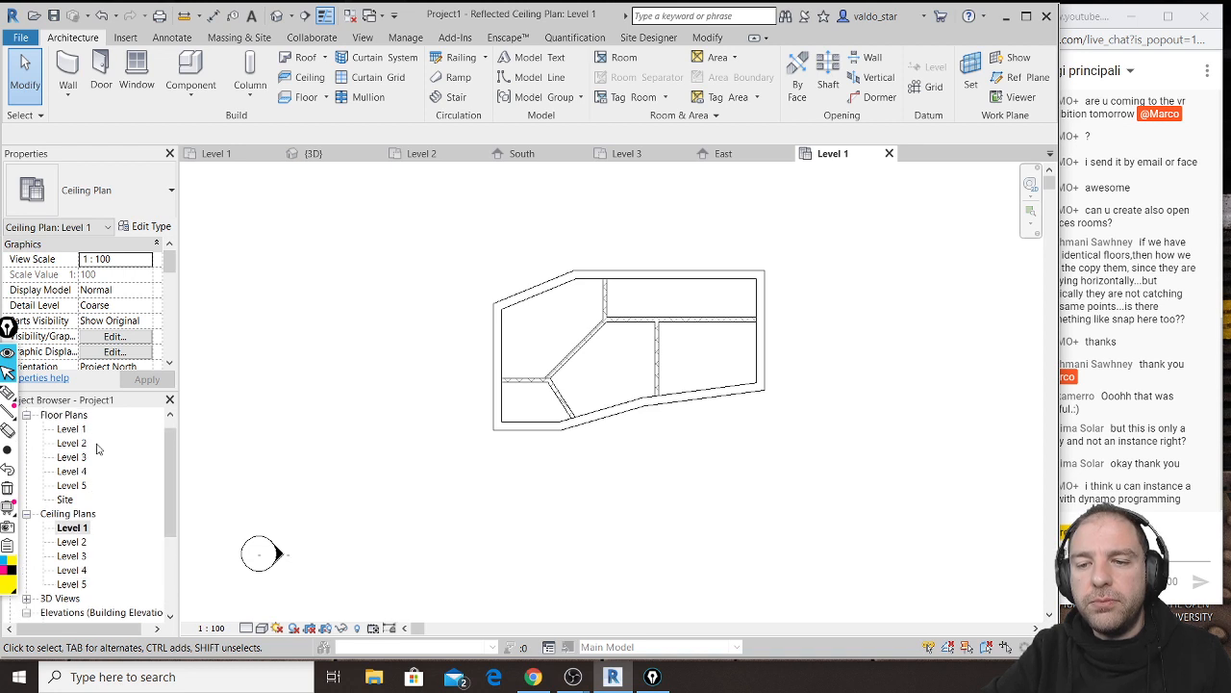
{"action": "double_click", "coordinate": [75, 444]}
{"action": "left_click_drag", "start_coordinate": [333, 235], "coordinate": [875, 572]}
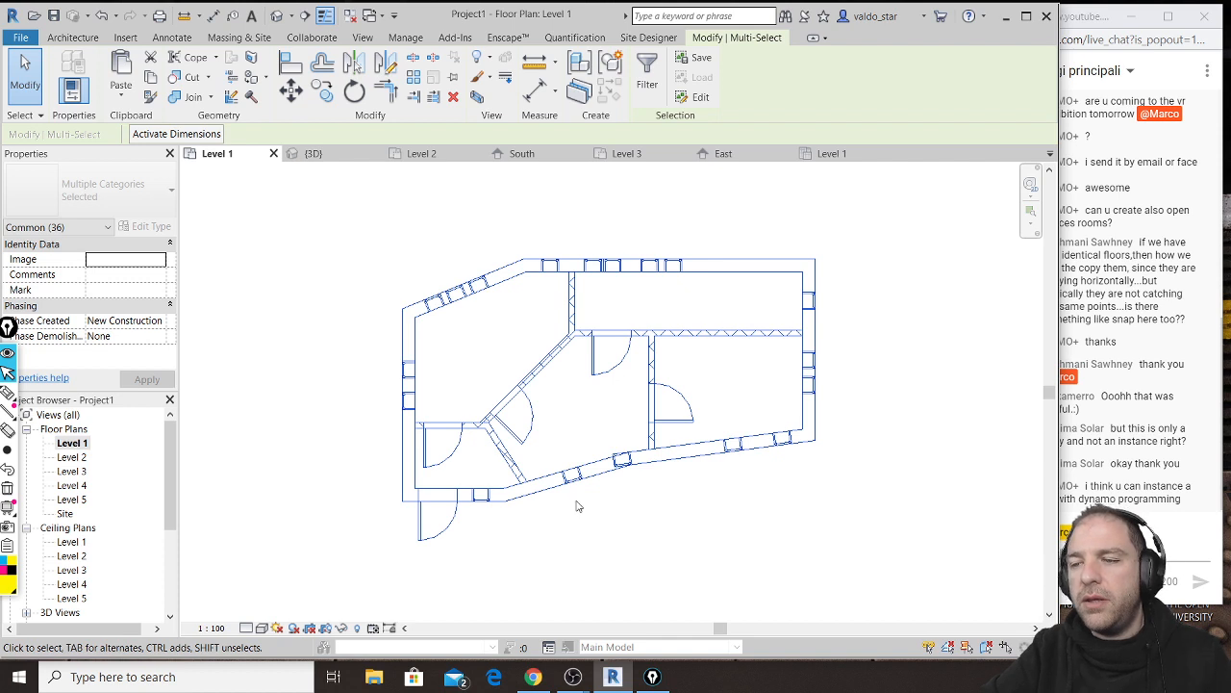
{"action": "double_click", "coordinate": [79, 459]}
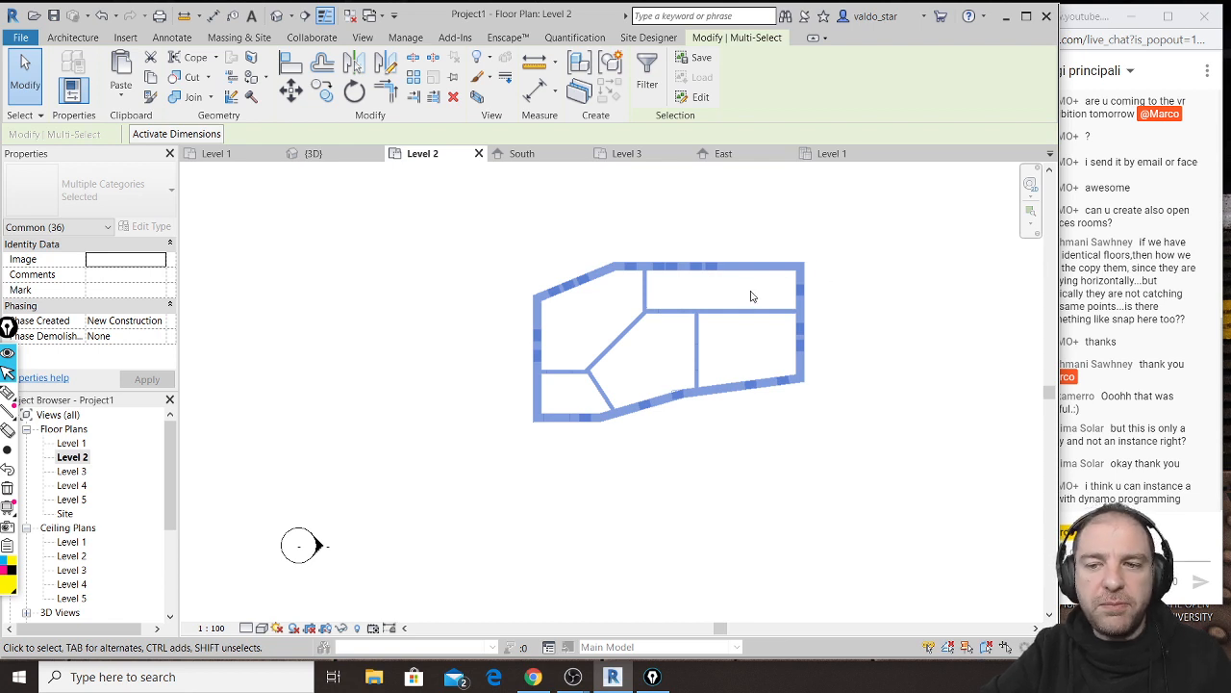
{"action": "double_click", "coordinate": [75, 472]}
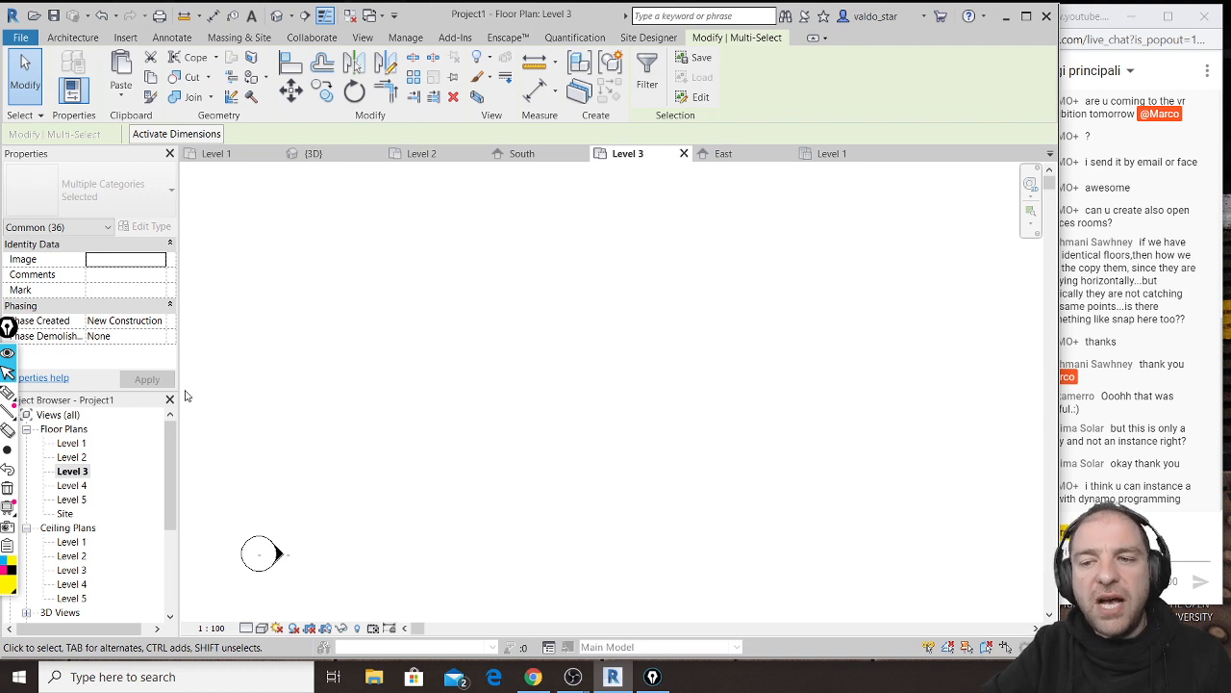
{"action": "left_click", "coordinate": [424, 370]}
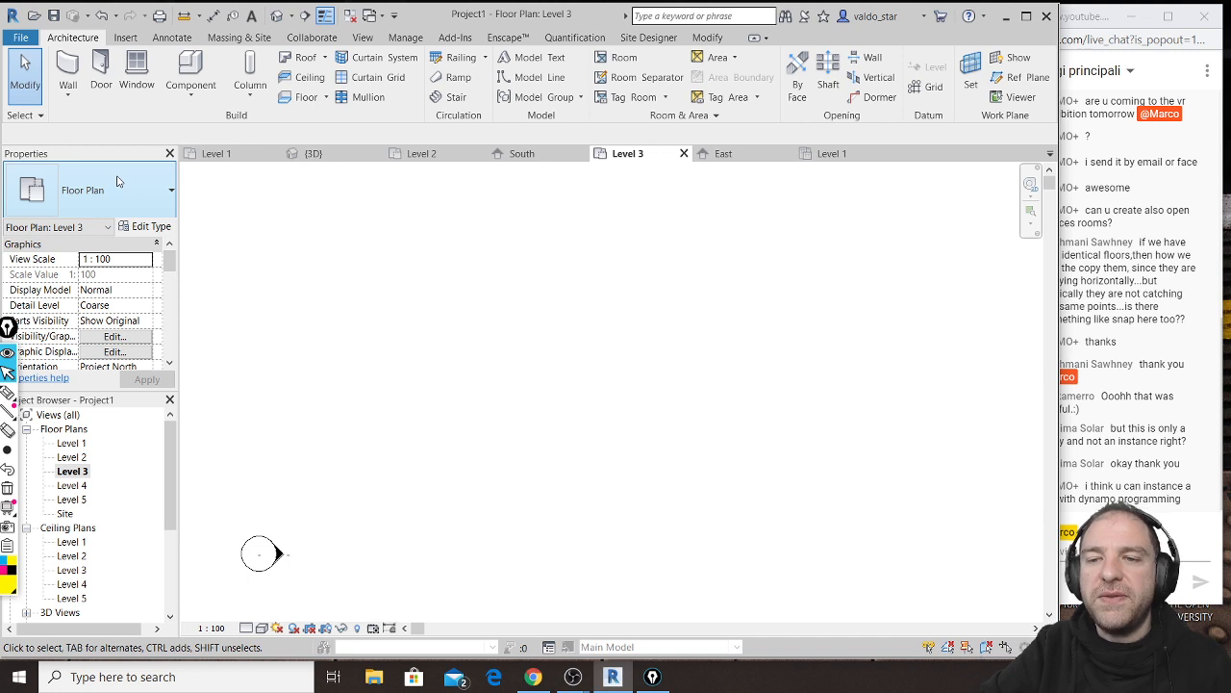
Step: Collapse the annotation toolbar clear of the view properties, and set the Level 3 floor plan's underlay base level to Level 1
{"action": "left_click", "coordinate": [169, 364]}
{"action": "left_click", "coordinate": [169, 366]}
{"action": "left_click", "coordinate": [169, 366]}
{"action": "left_click", "coordinate": [169, 365]}
{"action": "left_click", "coordinate": [169, 365]}
{"action": "left_click", "coordinate": [169, 366]}
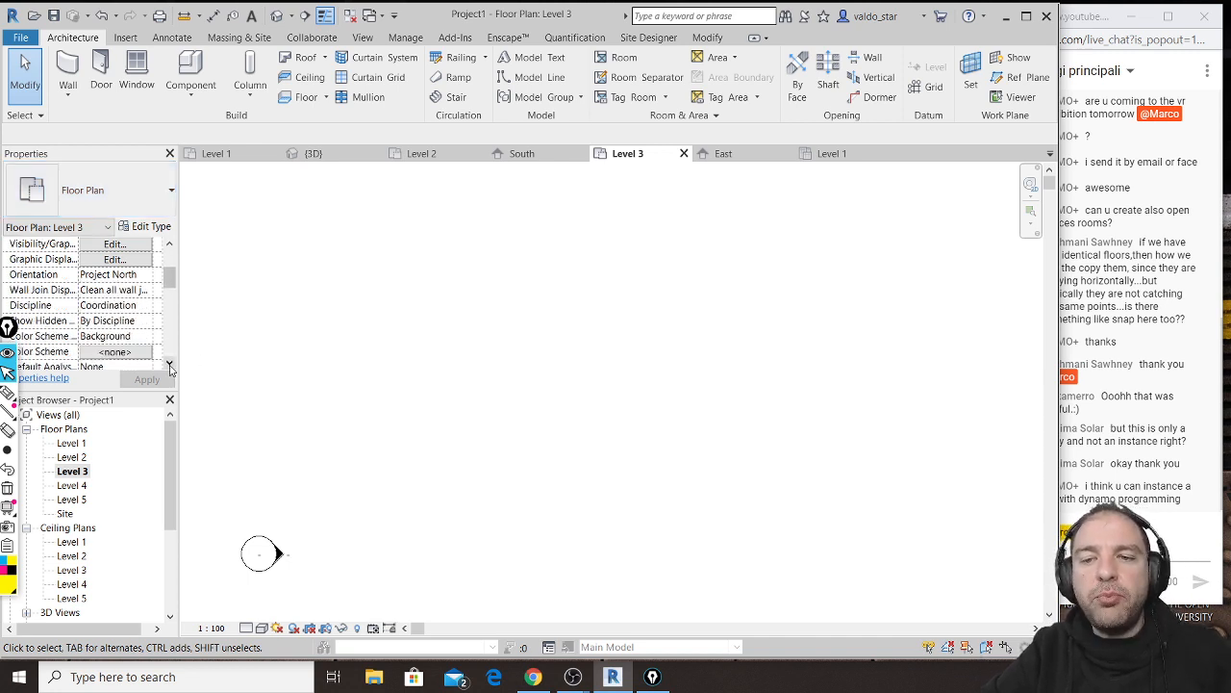
{"action": "left_click", "coordinate": [169, 365]}
{"action": "left_click", "coordinate": [170, 365]}
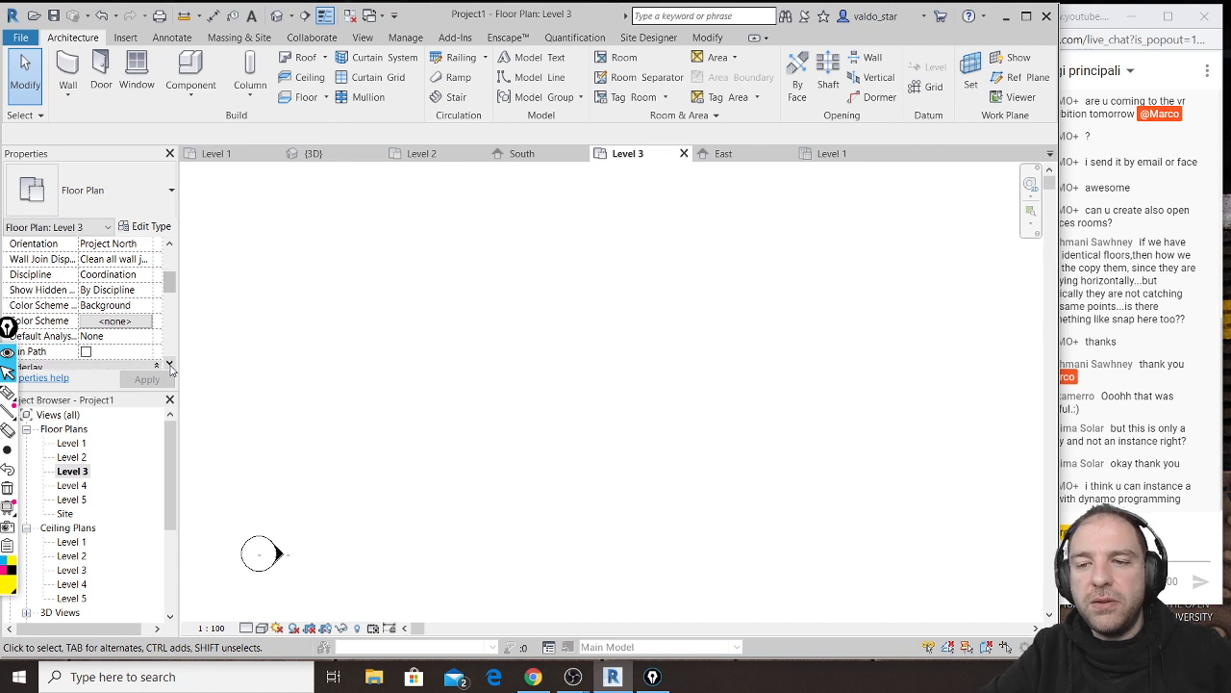
{"action": "left_click", "coordinate": [170, 365]}
{"action": "left_click", "coordinate": [170, 365]}
{"action": "left_click", "coordinate": [170, 366]}
{"action": "left_click", "coordinate": [169, 366]}
{"action": "left_click", "coordinate": [169, 366]}
{"action": "left_click", "coordinate": [170, 366]}
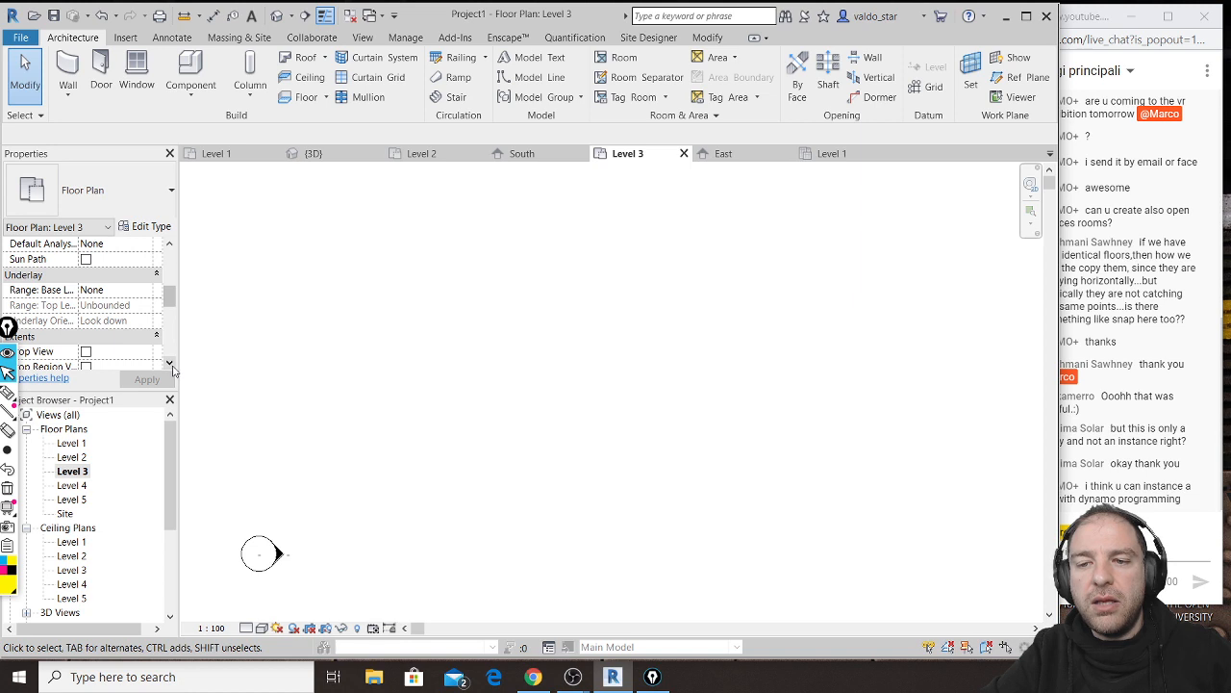
{"action": "left_click", "coordinate": [8, 324]}
{"action": "left_click_drag", "start_coordinate": [8, 324], "coordinate": [8, 437]}
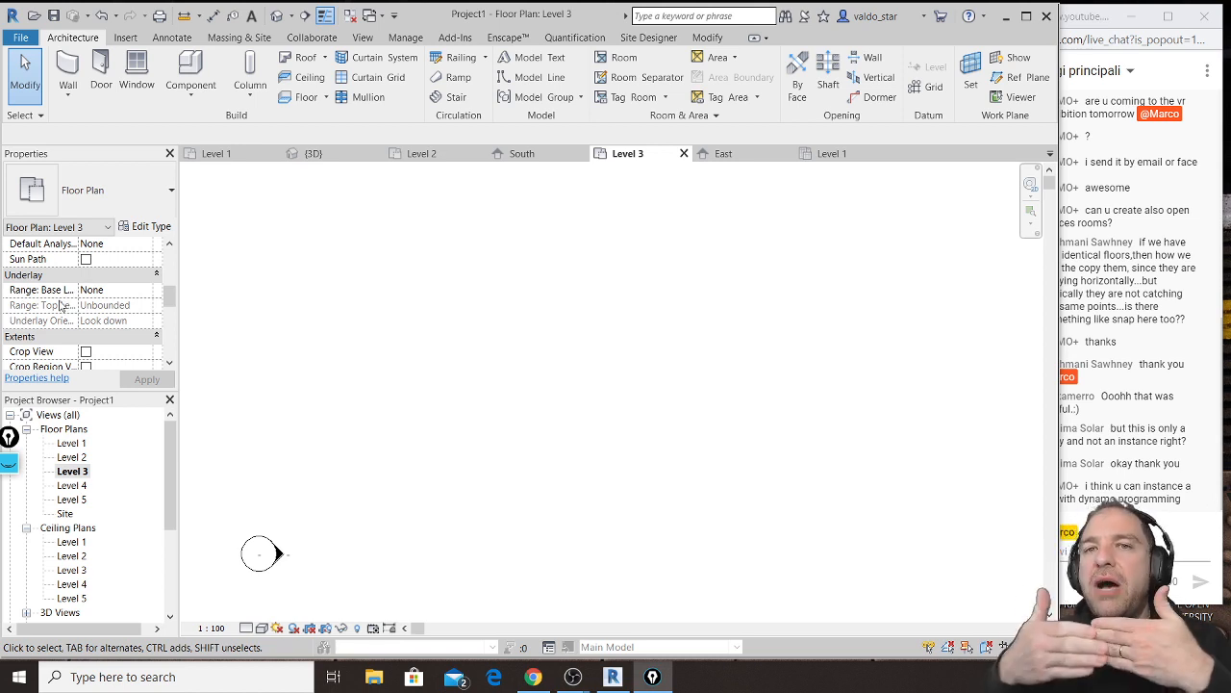
{"action": "left_click", "coordinate": [150, 293]}
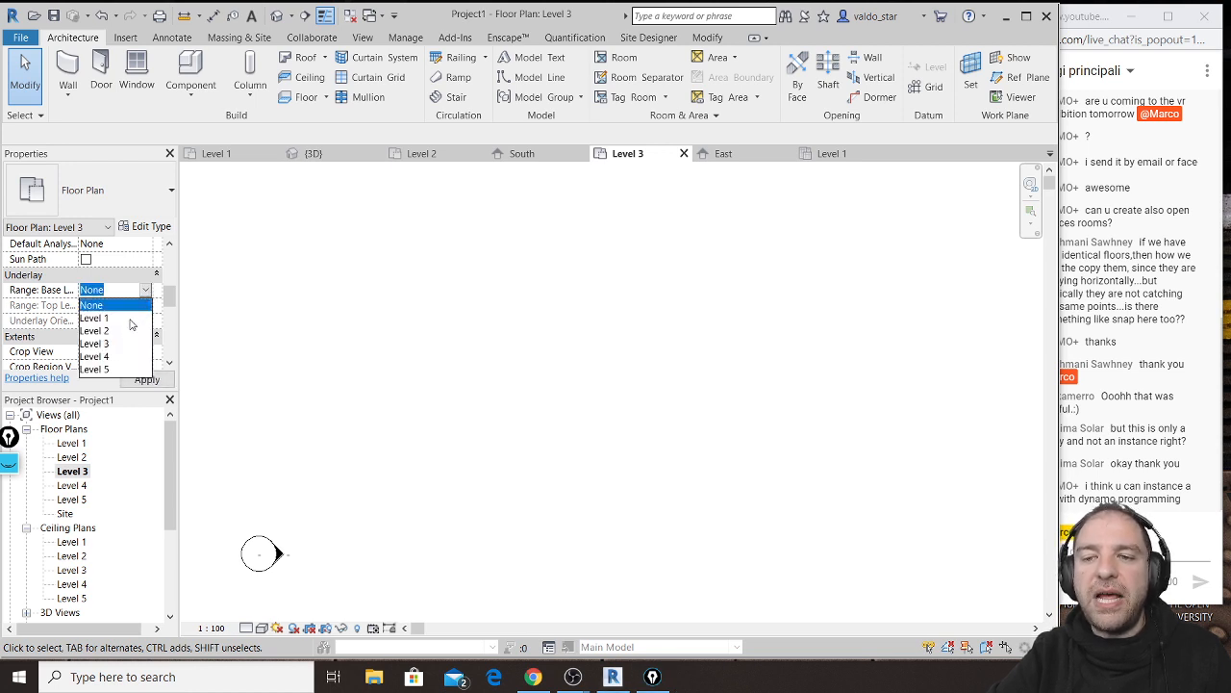
{"action": "left_click", "coordinate": [125, 320]}
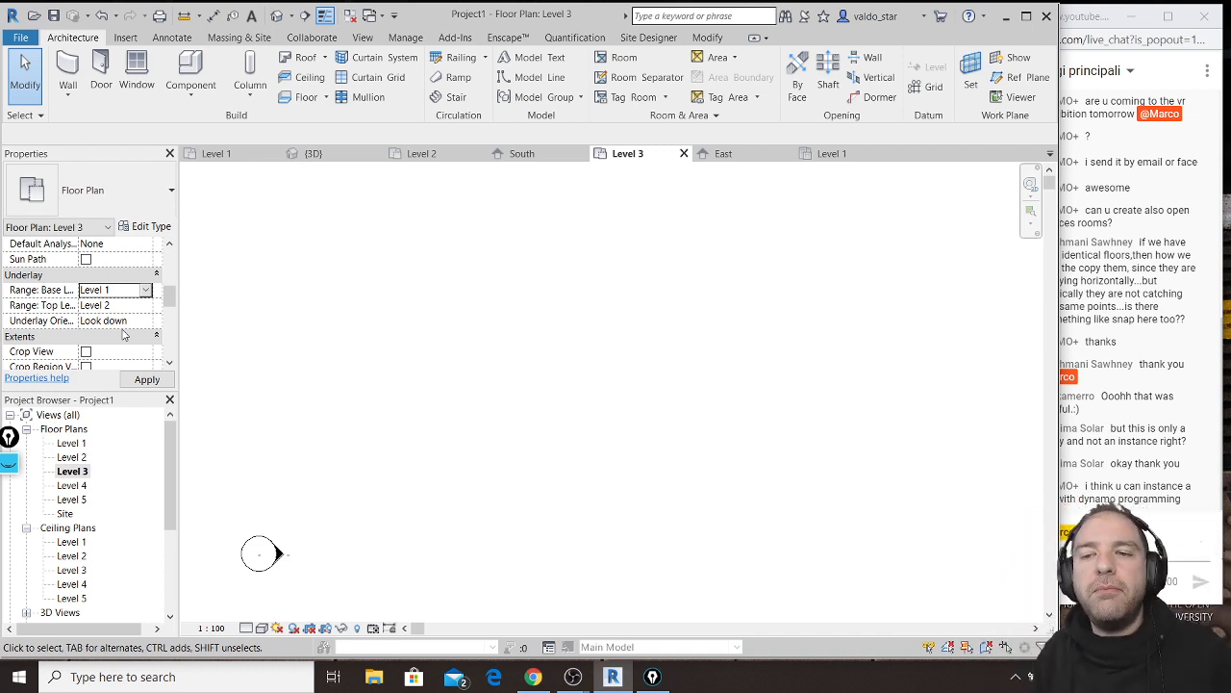
{"action": "left_click", "coordinate": [160, 382]}
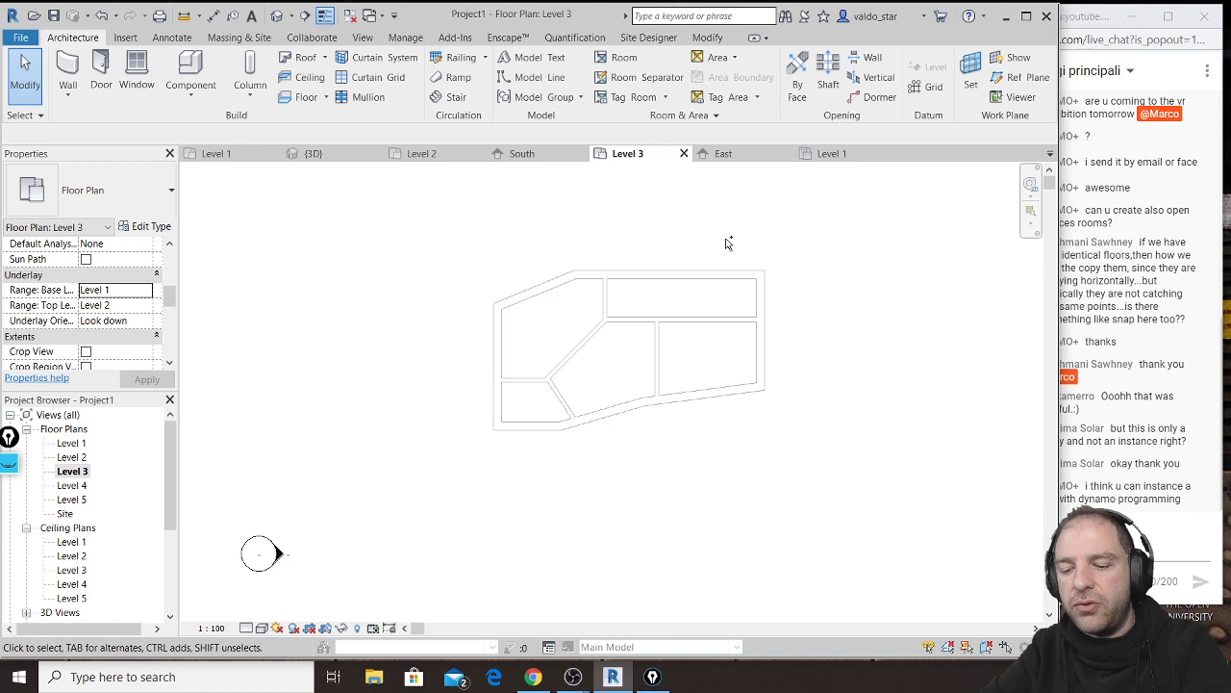
Step: Paste the copied Level 1 floor into the Level 3 floor plan, placed freely beside the underlay
{"action": "key", "text": "ctrl+v"}
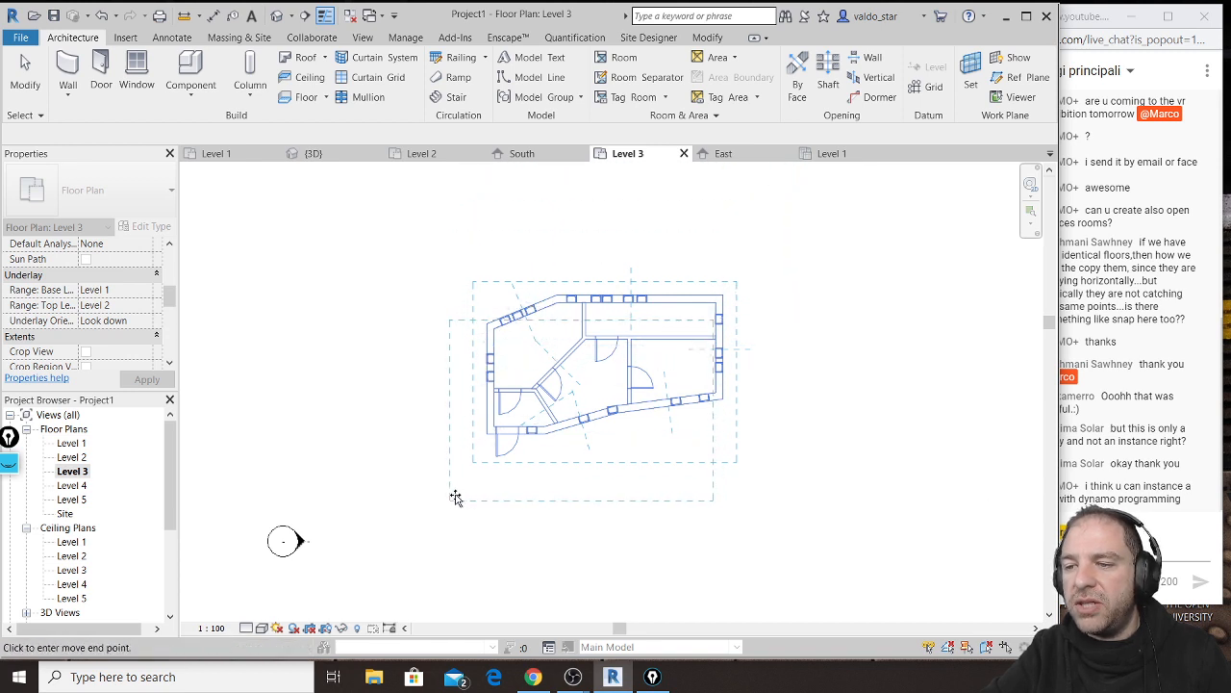
{"action": "left_click", "coordinate": [446, 490]}
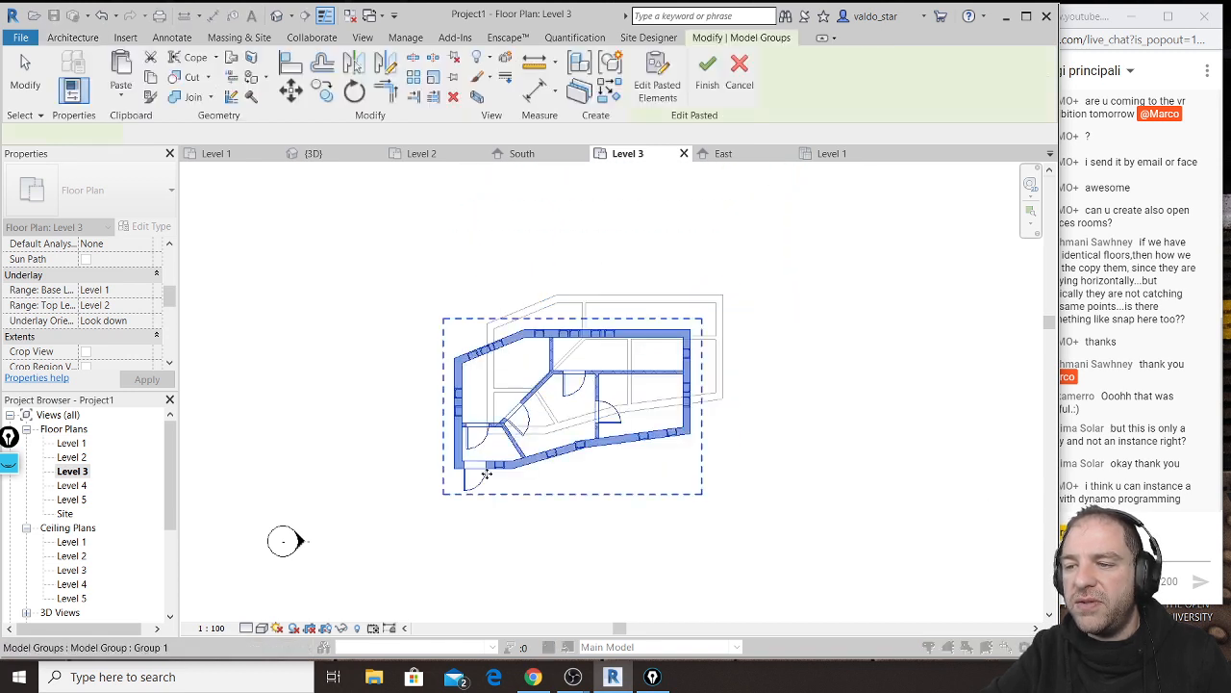
{"action": "scroll", "coordinate": [717, 350], "scroll_direction": "up", "scroll_amount": 1}
{"action": "scroll", "coordinate": [716, 349], "scroll_direction": "up", "scroll_amount": 4}
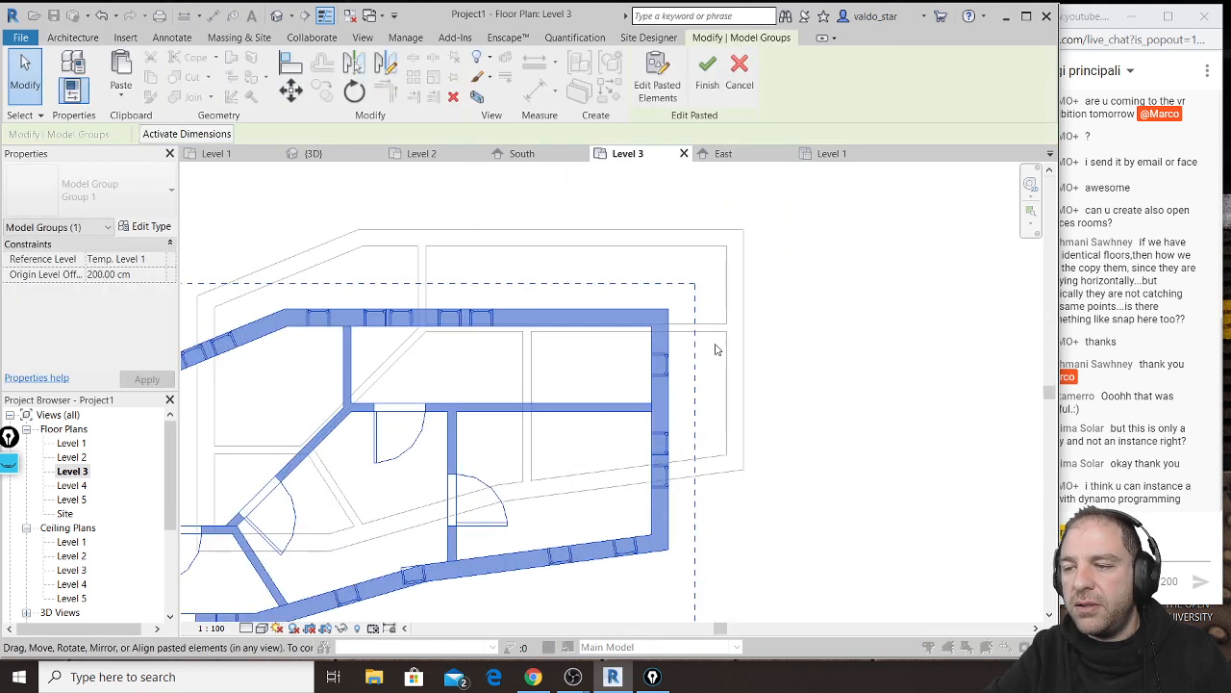
Step: Move the pasted floor by its upper-right inner wall corner onto the matching underlay corner, and finish the paste
{"action": "left_click", "coordinate": [290, 89]}
{"action": "left_click", "coordinate": [628, 324]}
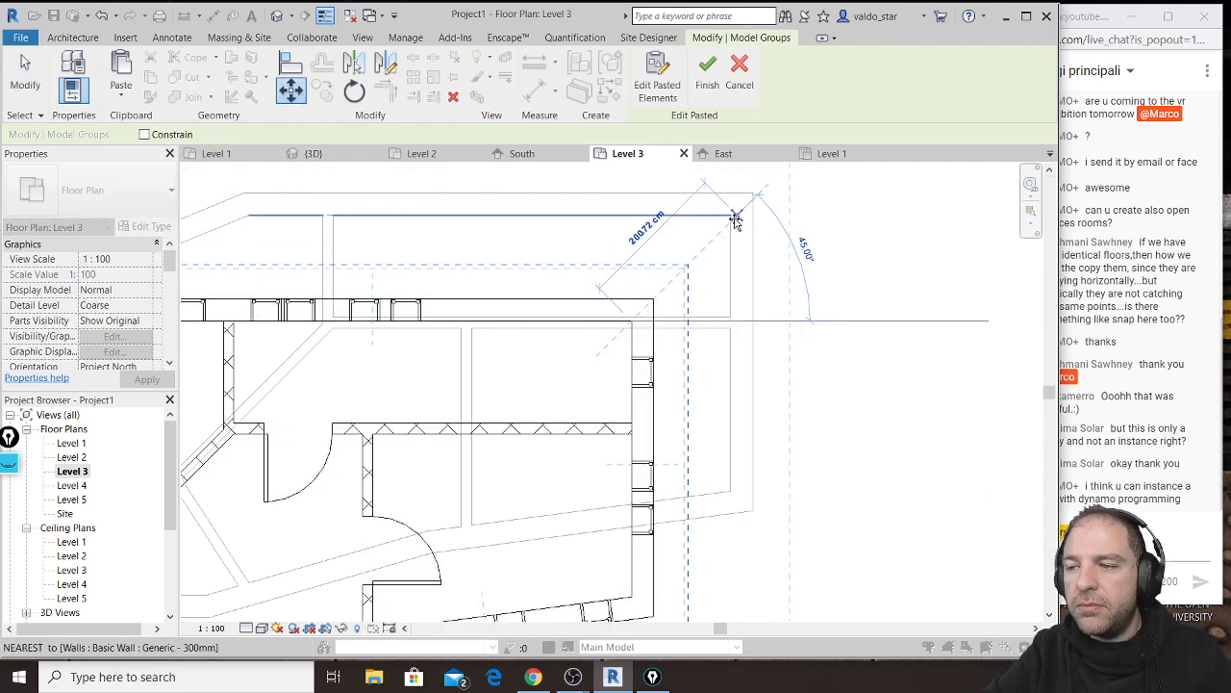
{"action": "scroll", "coordinate": [733, 220], "scroll_direction": "up", "scroll_amount": 2}
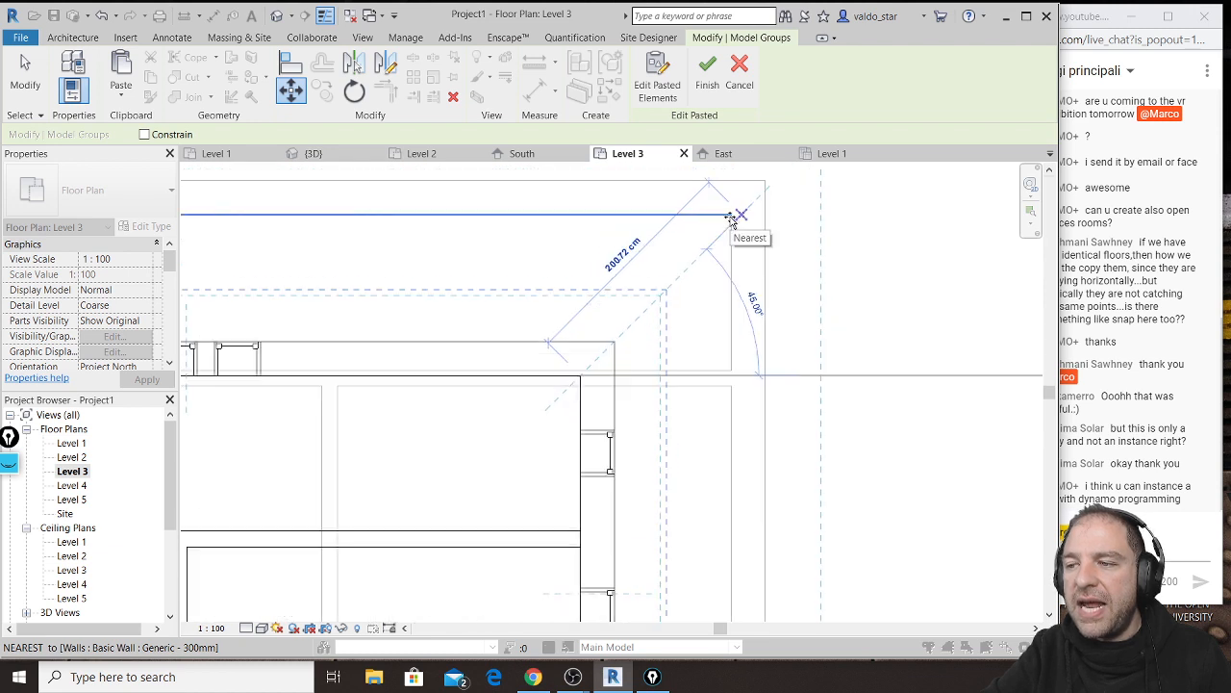
{"action": "left_click", "coordinate": [730, 210]}
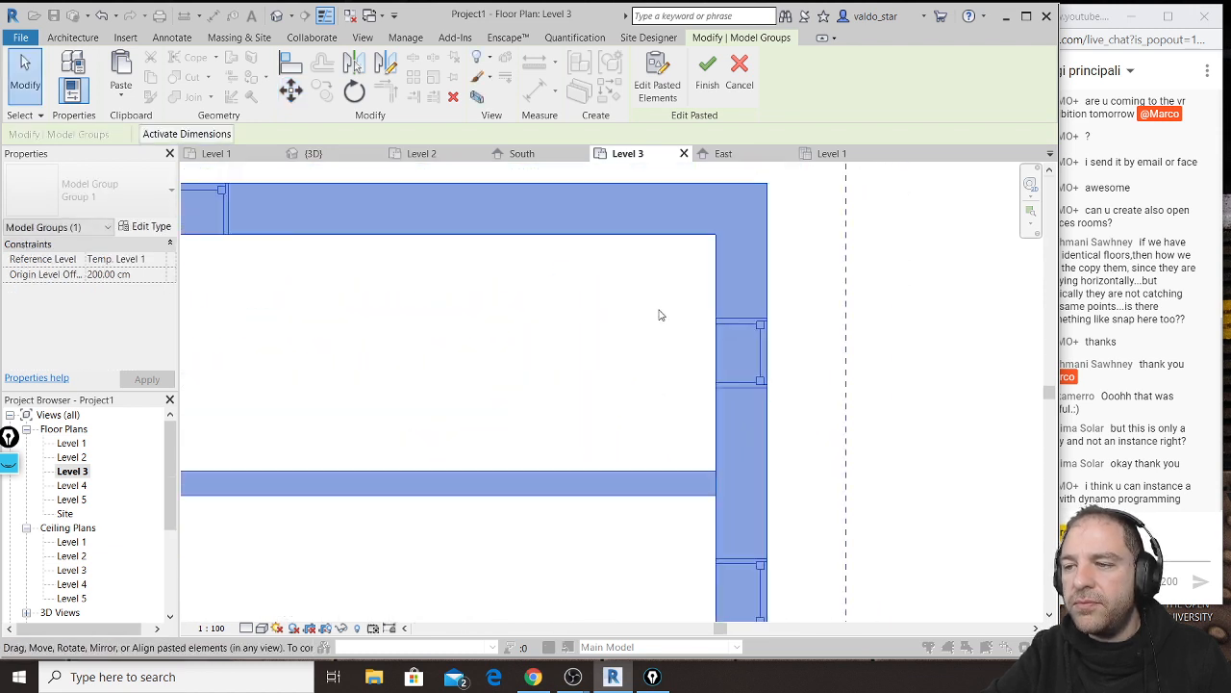
{"action": "scroll", "coordinate": [662, 312], "scroll_direction": "down", "scroll_amount": 4}
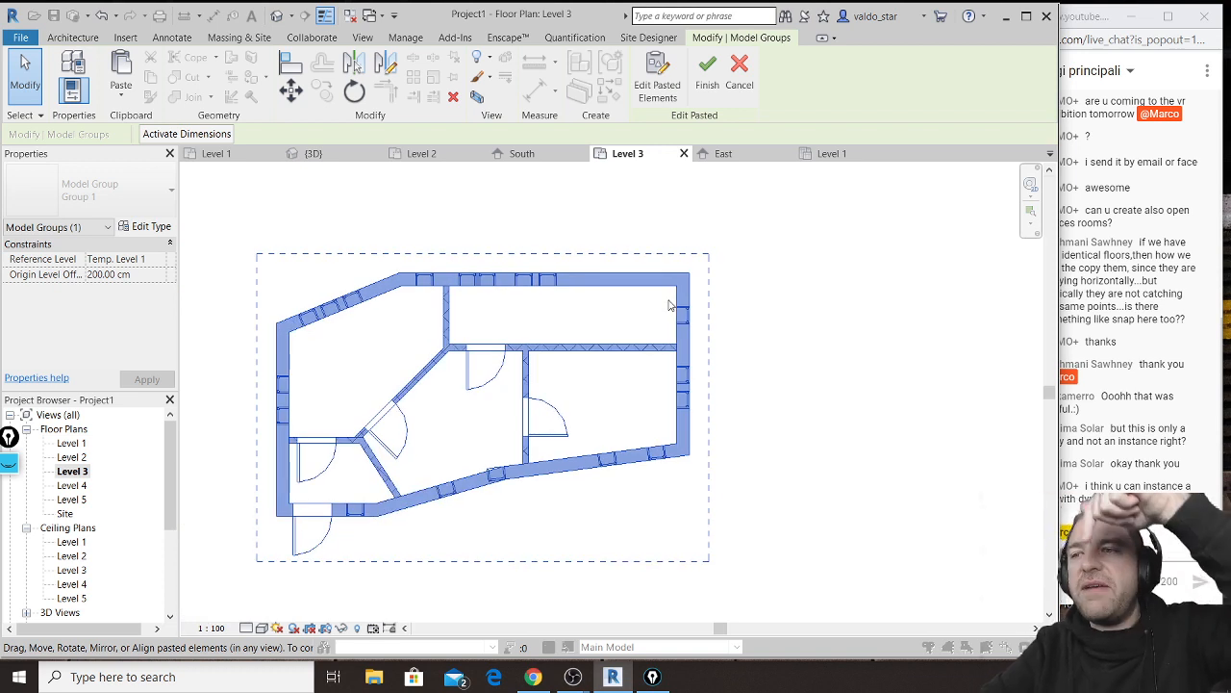
{"action": "left_click", "coordinate": [707, 72]}
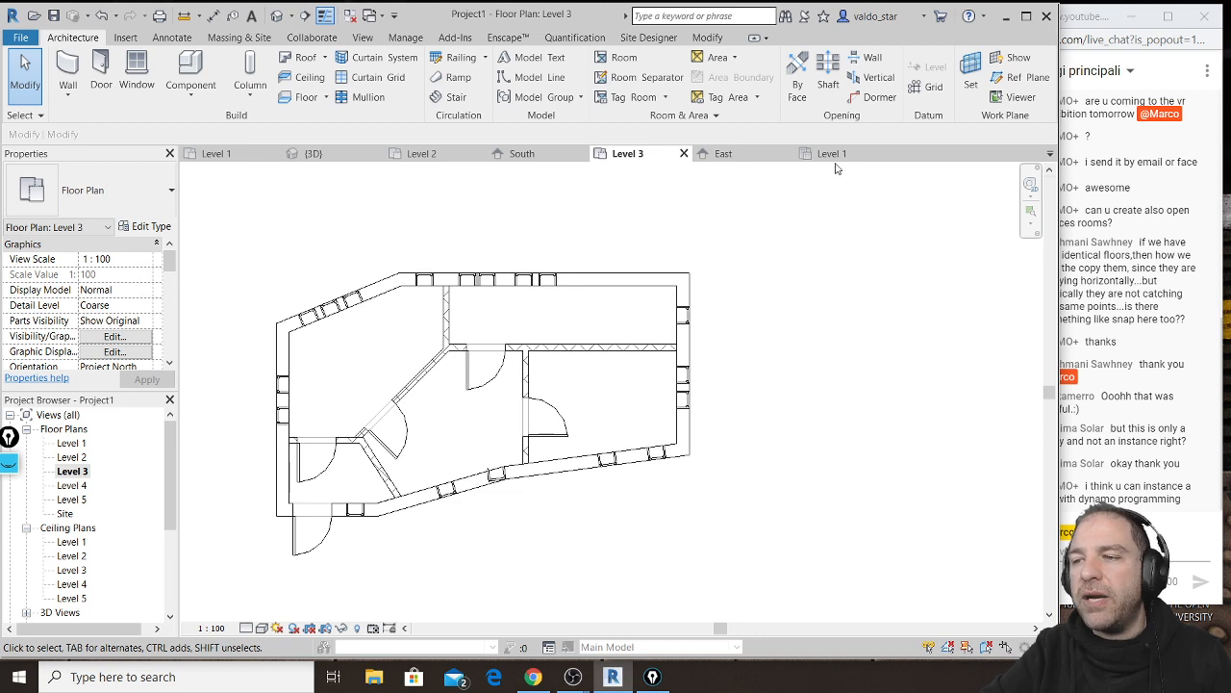
Step: Check in the 3D view, from the front and left sides, how the Level 3 copy lines up above the Level 1 storey
{"action": "left_click", "coordinate": [318, 154]}
{"action": "middle_click_drag", "start_coordinate": [664, 413], "coordinate": [529, 375]}
{"action": "scroll", "coordinate": [693, 332], "scroll_direction": "up", "scroll_amount": 1}
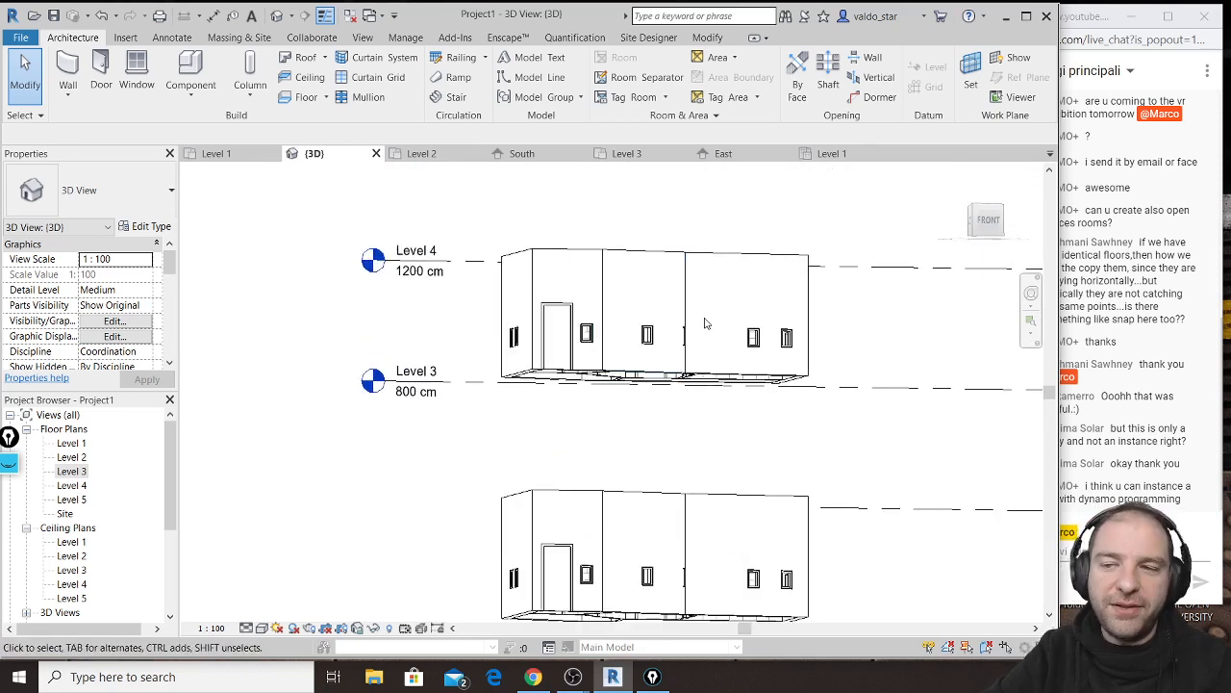
{"action": "middle_click_drag", "start_coordinate": [587, 318], "coordinate": [674, 369], "text": "shift"}
{"action": "middle_click_drag", "start_coordinate": [523, 369], "coordinate": [631, 333], "text": "shift"}
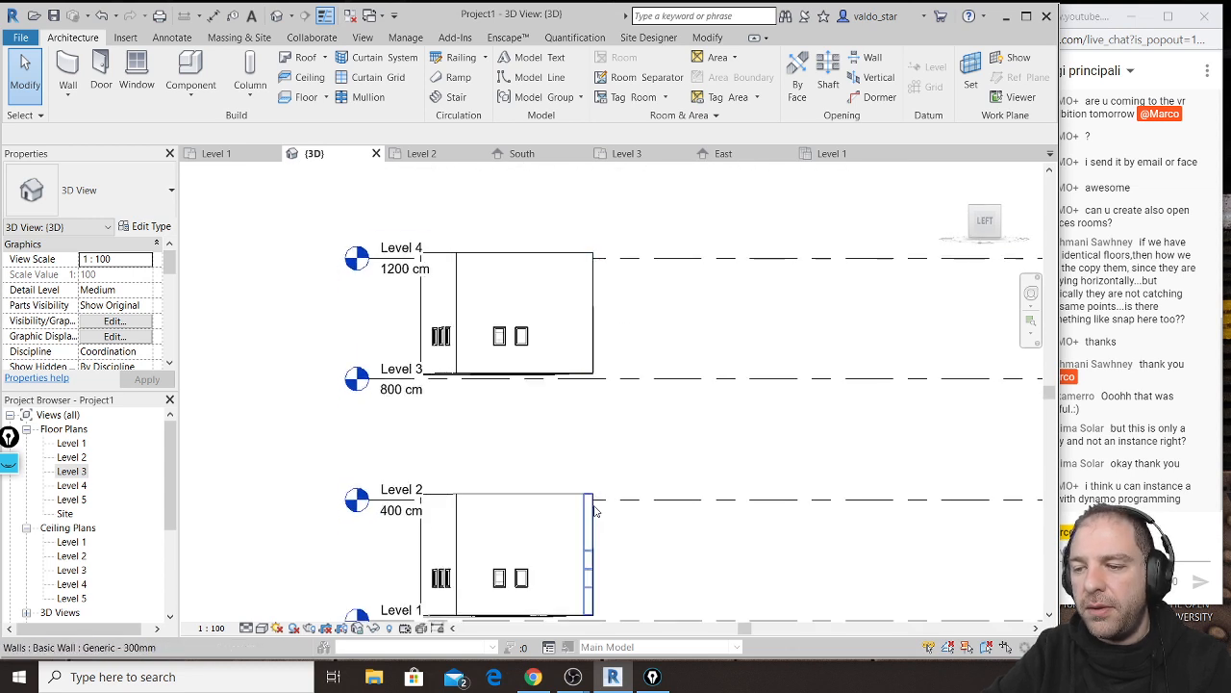
{"action": "middle_click_drag", "start_coordinate": [599, 457], "coordinate": [517, 460], "text": "shift"}
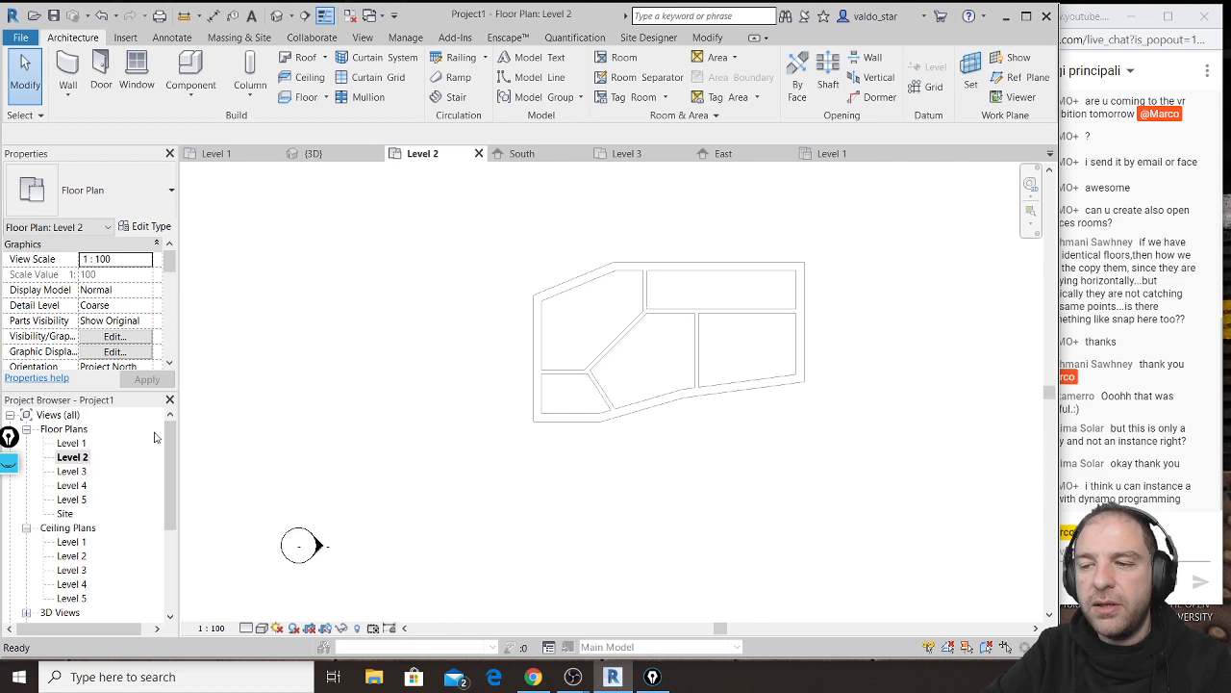
Step: Start the Wall tool in the Level 2 floor plan and set the wall type to Basic Wall Generic - 300mm
{"action": "left_click", "coordinate": [72, 70]}
{"action": "left_click", "coordinate": [534, 421]}
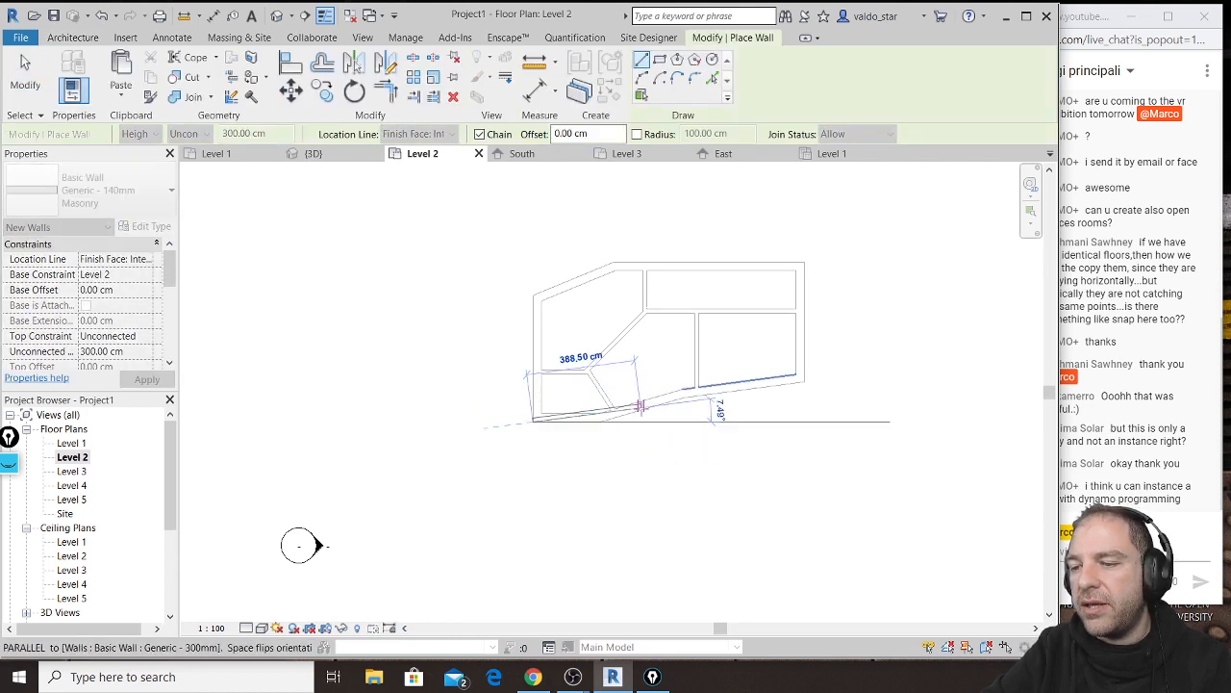
{"action": "key", "text": "Escape"}
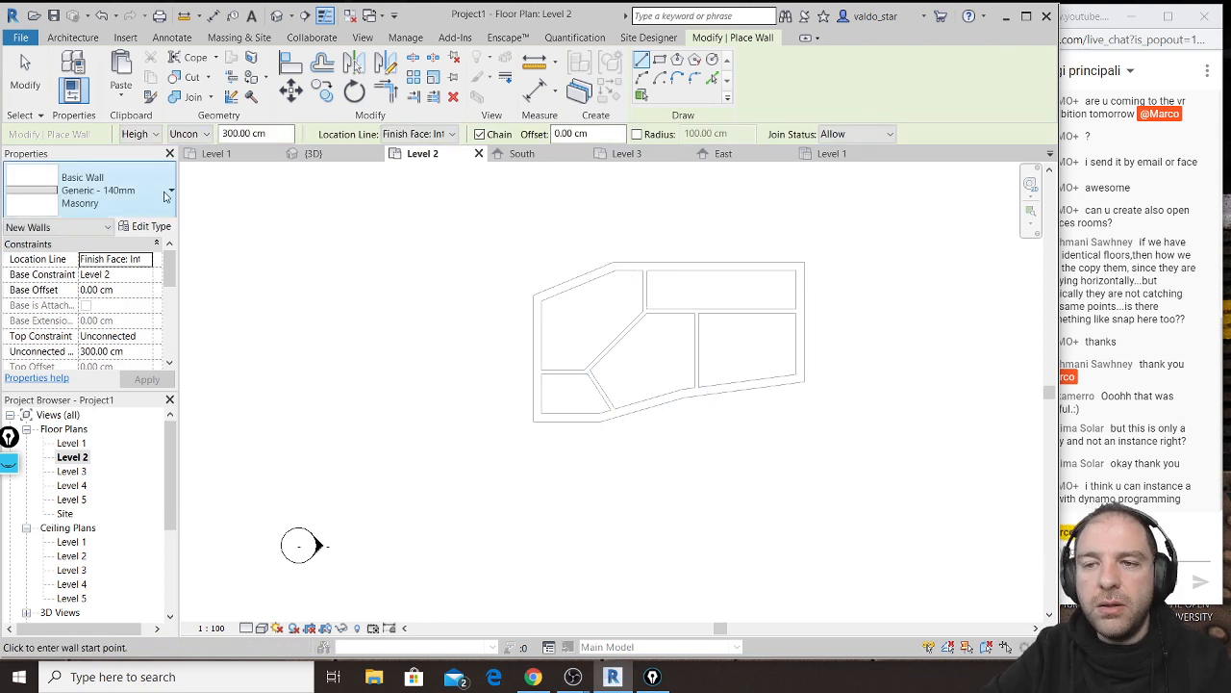
{"action": "left_click", "coordinate": [116, 189]}
{"action": "left_click", "coordinate": [134, 395]}
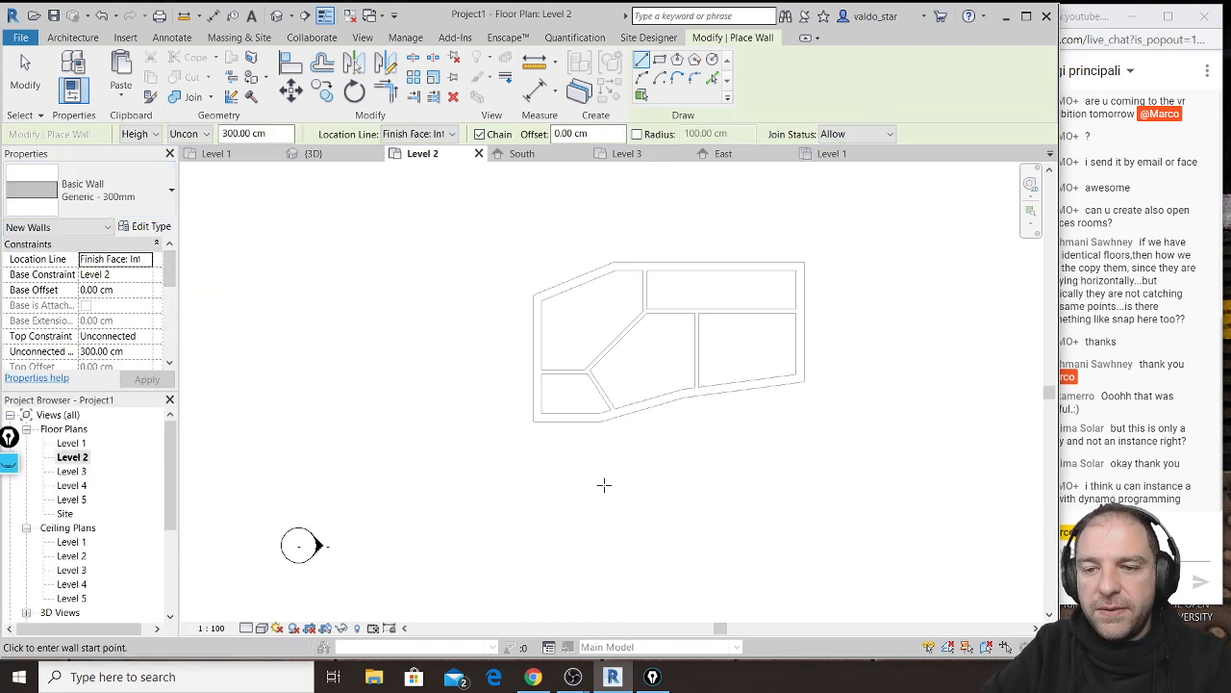
Step: Draw a closed, irregular outline of seven walls on Level 2, starting and ending at the underlay's lower-left inner corner
{"action": "left_click", "coordinate": [542, 412]}
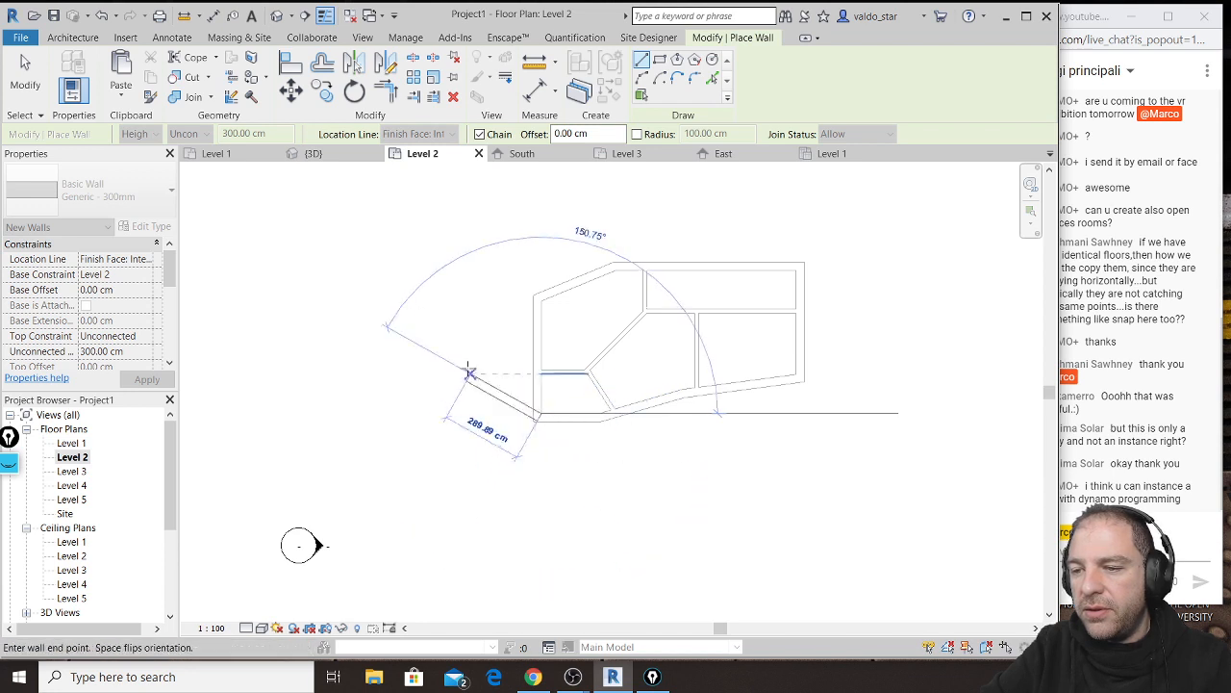
{"action": "left_click", "coordinate": [508, 313]}
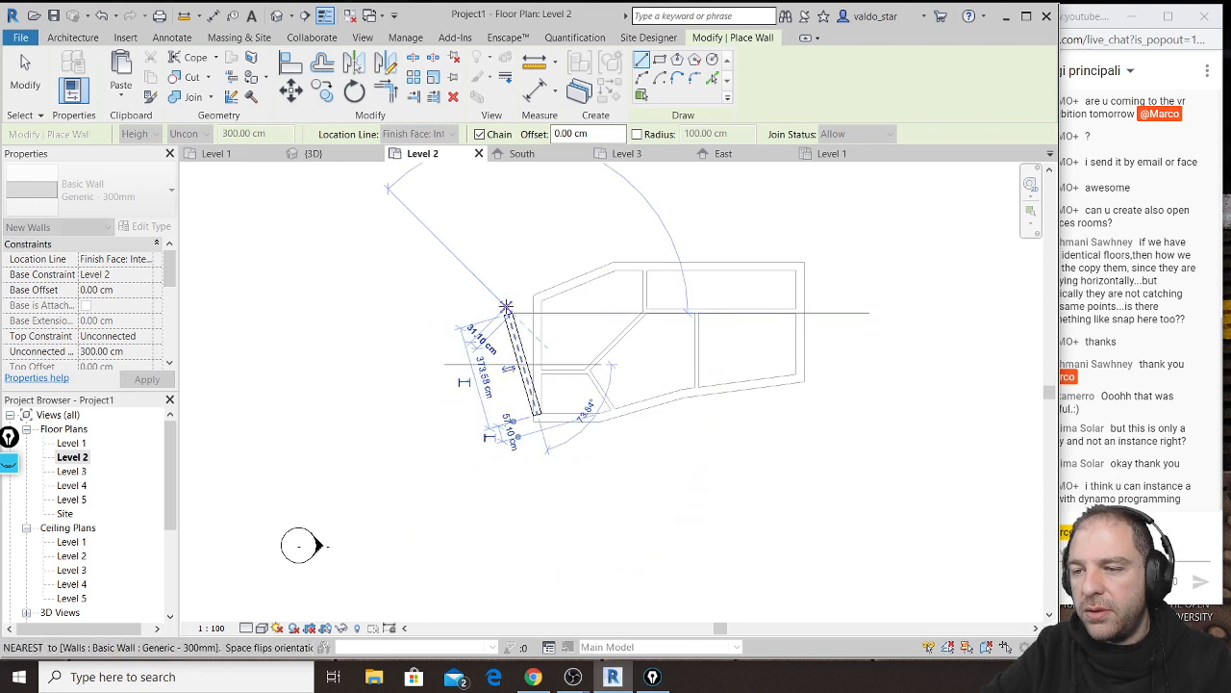
{"action": "left_click", "coordinate": [601, 219]}
{"action": "left_click", "coordinate": [811, 231]}
{"action": "left_click", "coordinate": [878, 334]}
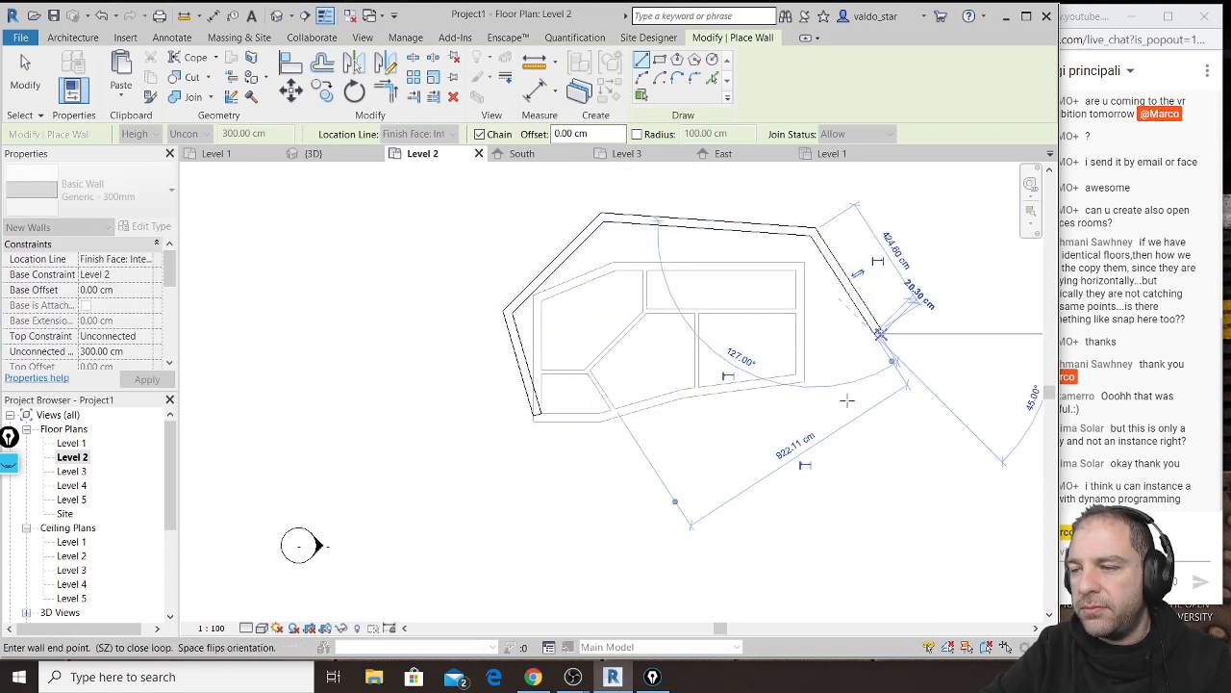
{"action": "left_click", "coordinate": [827, 423]}
{"action": "left_click", "coordinate": [657, 363]}
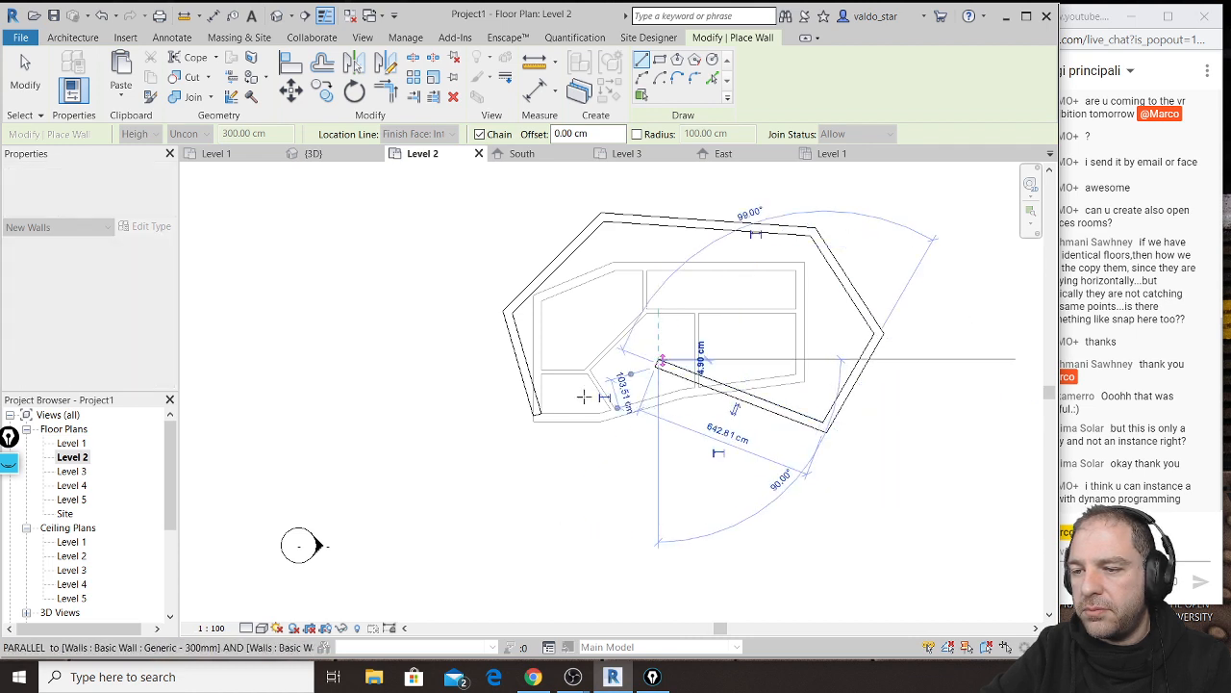
{"action": "left_click", "coordinate": [541, 413]}
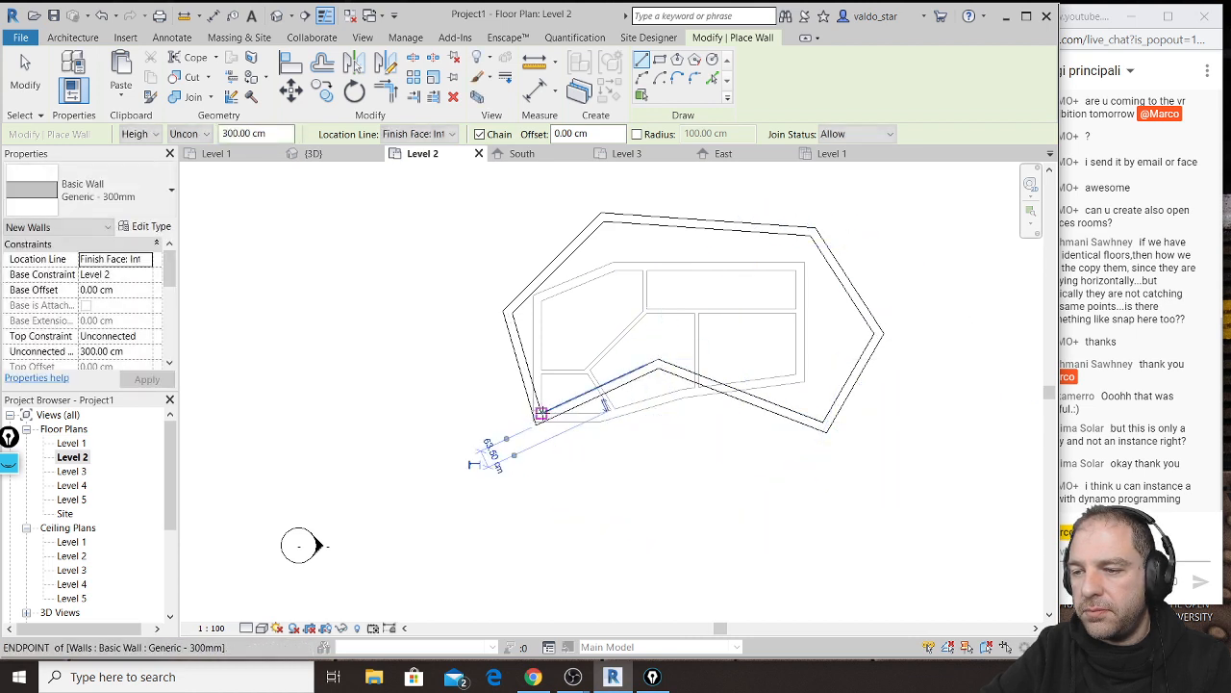
{"action": "left_click", "coordinate": [27, 77]}
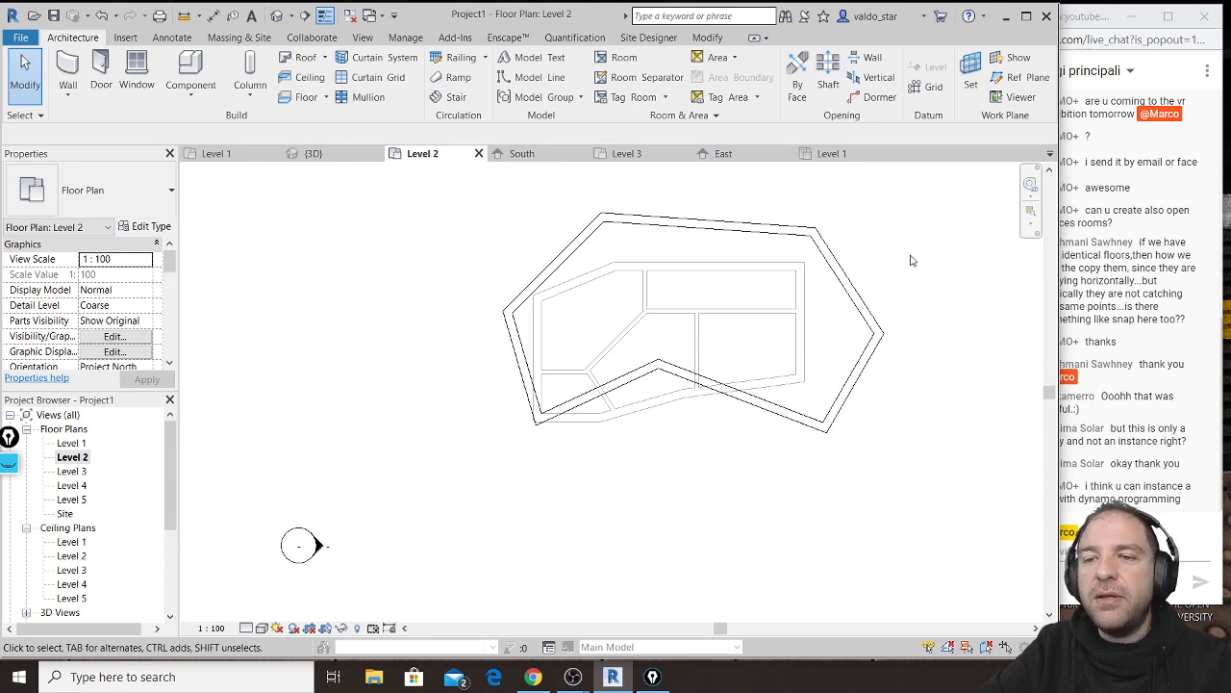
Step: Select and copy the seven new Level 2 walls, and open the Level 4 floor plan
{"action": "left_click_drag", "start_coordinate": [407, 508], "coordinate": [946, 193]}
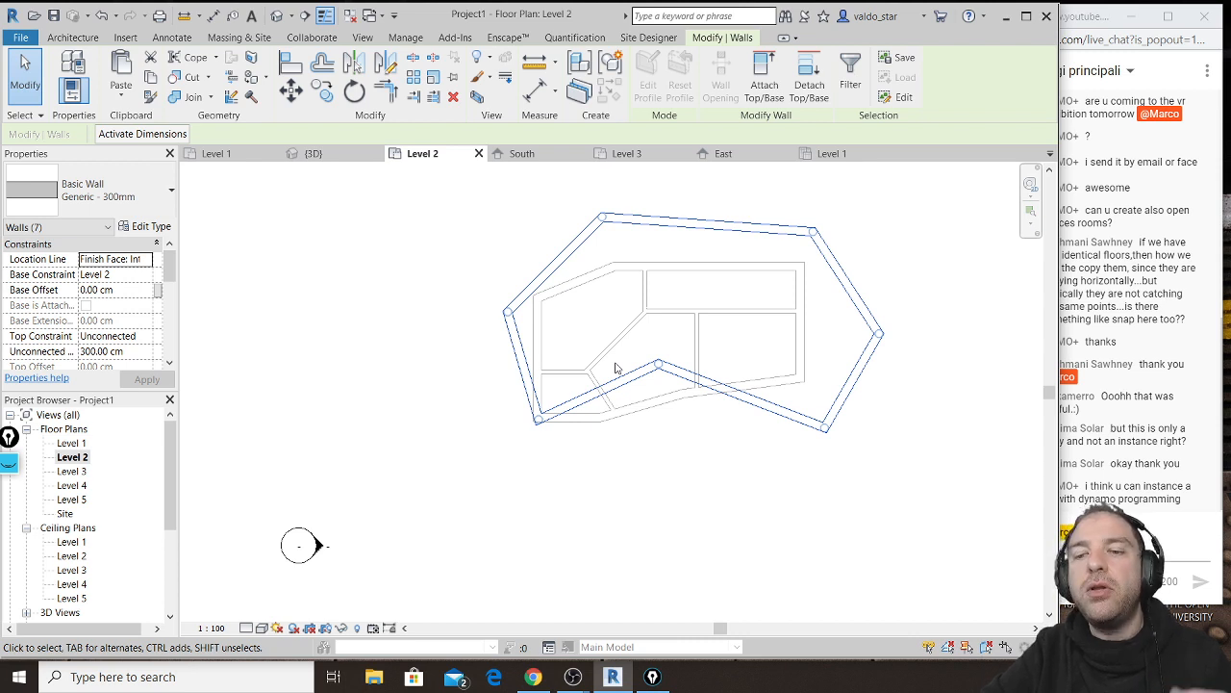
{"action": "left_click", "coordinate": [83, 489]}
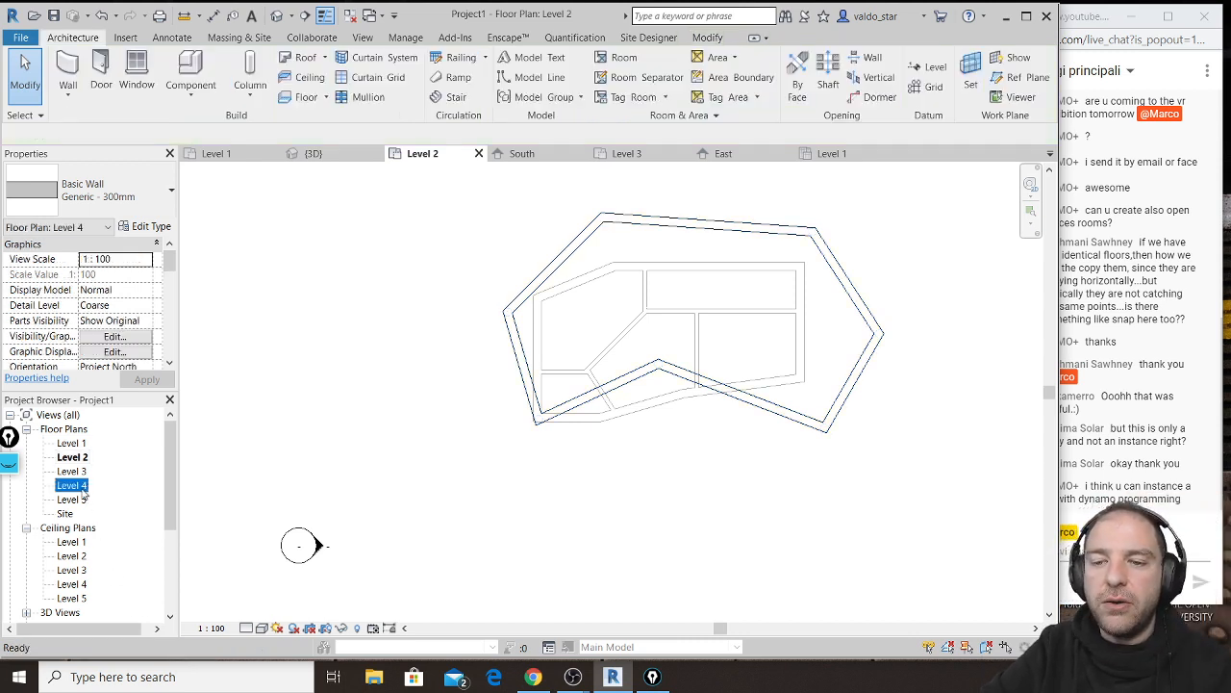
{"action": "double_click", "coordinate": [83, 490]}
{"action": "left_click", "coordinate": [608, 492]}
{"action": "middle_click_drag", "start_coordinate": [702, 446], "coordinate": [643, 481]}
{"action": "scroll", "coordinate": [626, 472], "scroll_direction": "down", "scroll_amount": 1}
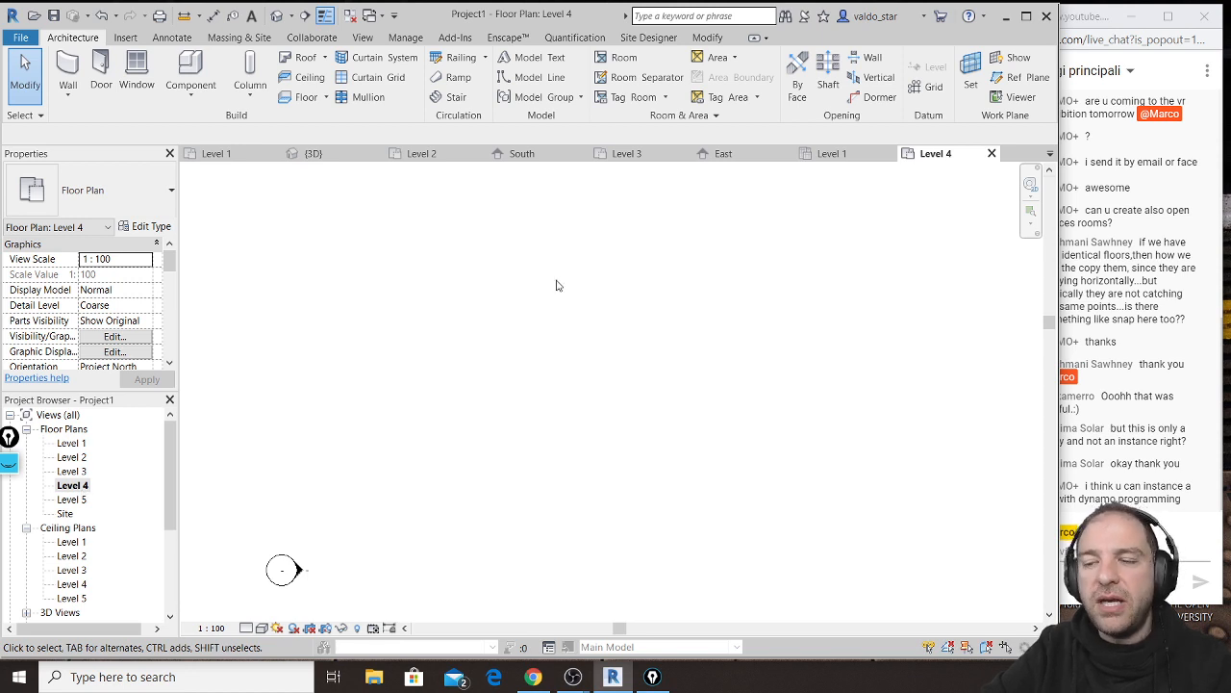
Step: Set the Level 4 floor plan's underlay base level to Level 2 and apply it
{"action": "scroll", "coordinate": [178, 289], "scroll_direction": "down", "scroll_amount": 3}
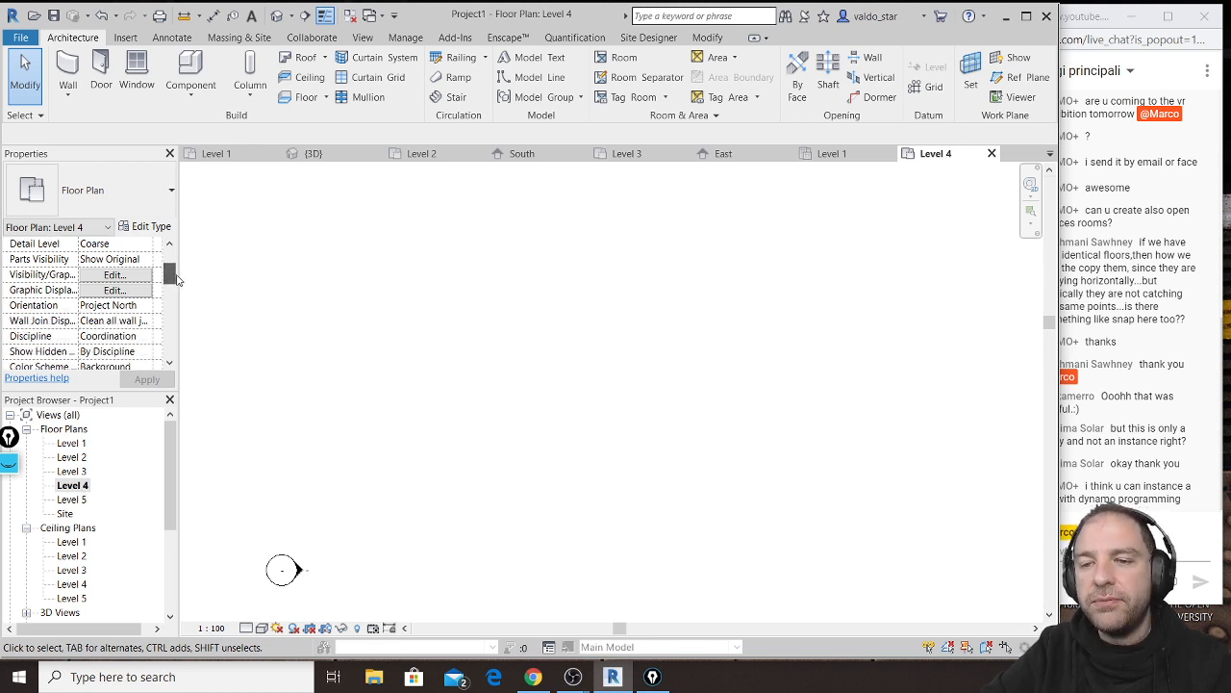
{"action": "scroll", "coordinate": [178, 293], "scroll_direction": "up", "scroll_amount": 3}
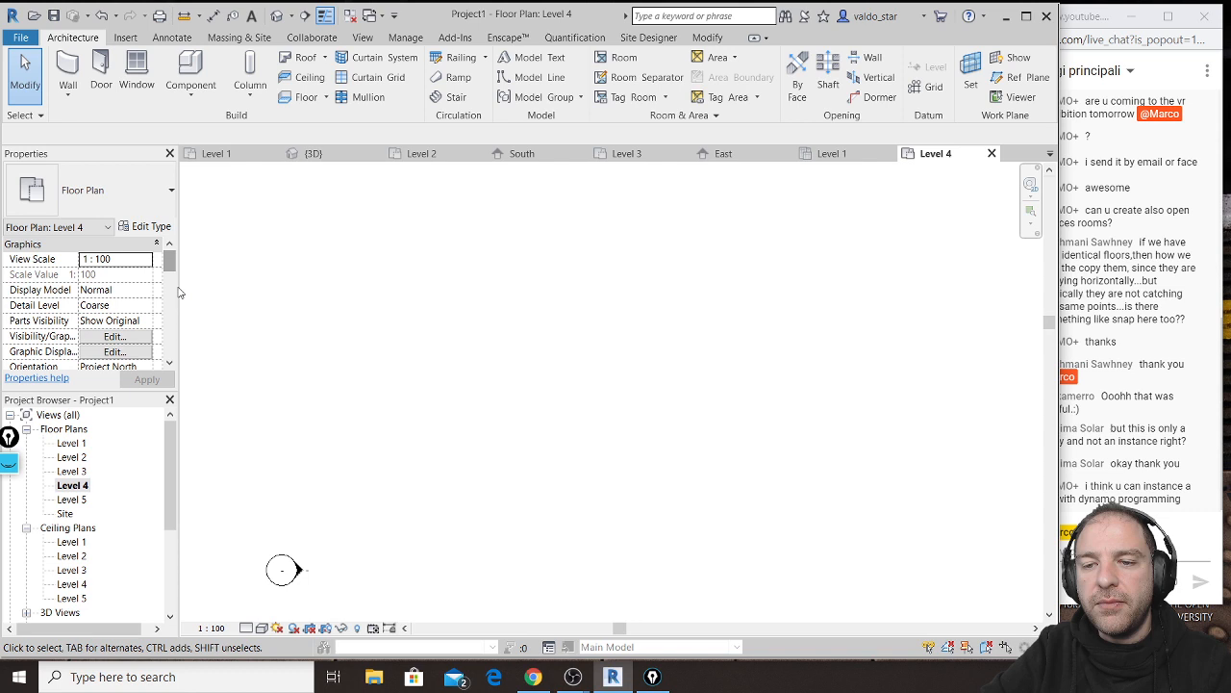
{"action": "left_click", "coordinate": [169, 364]}
{"action": "left_click", "coordinate": [169, 366]}
{"action": "left_click", "coordinate": [170, 366]}
{"action": "left_click", "coordinate": [169, 365]}
{"action": "left_click", "coordinate": [169, 366]}
{"action": "left_click", "coordinate": [169, 365]}
{"action": "left_click", "coordinate": [169, 365]}
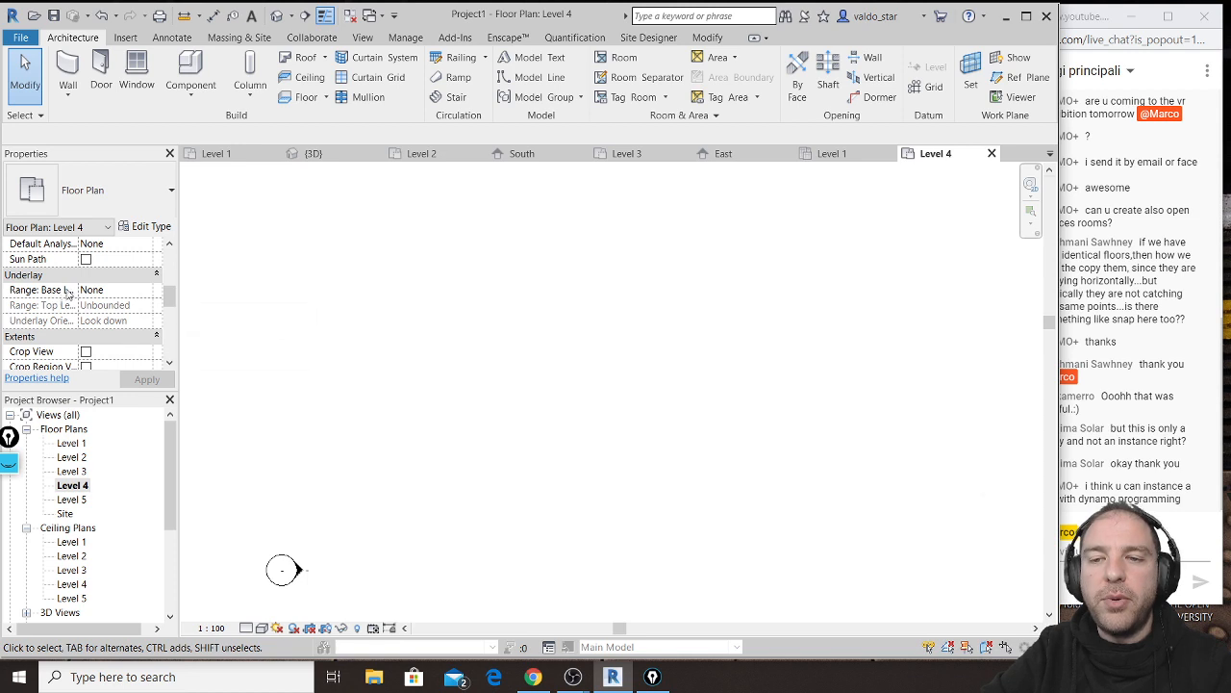
{"action": "left_click", "coordinate": [149, 293]}
{"action": "left_click", "coordinate": [147, 291]}
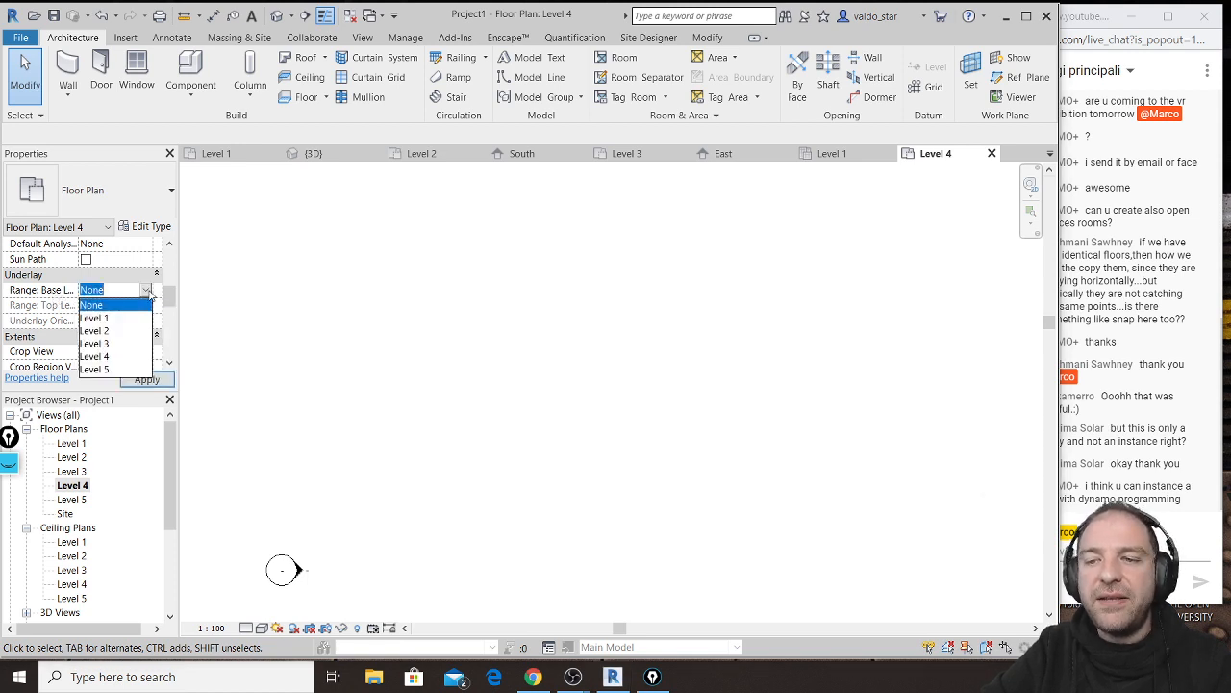
{"action": "left_click", "coordinate": [112, 333]}
{"action": "left_click", "coordinate": [149, 383]}
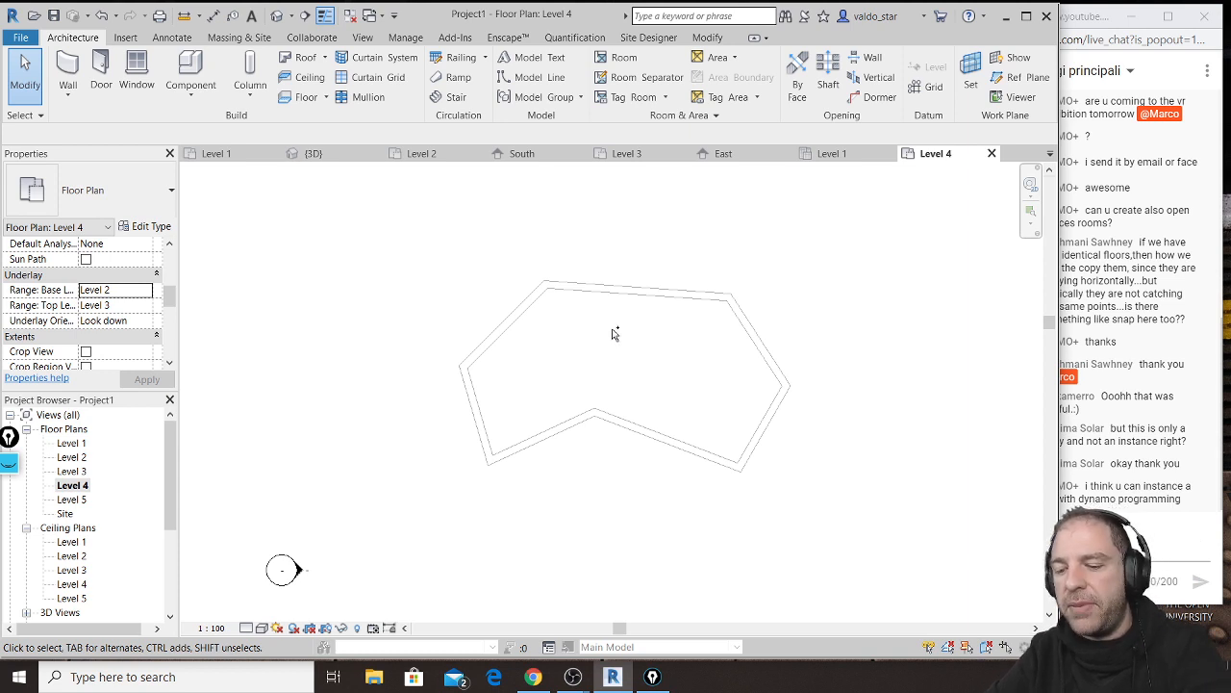
Step: Paste the copied Level 2 walls into the Level 4 floor plan, offset from the underlay
{"action": "key", "text": "ctrl+v"}
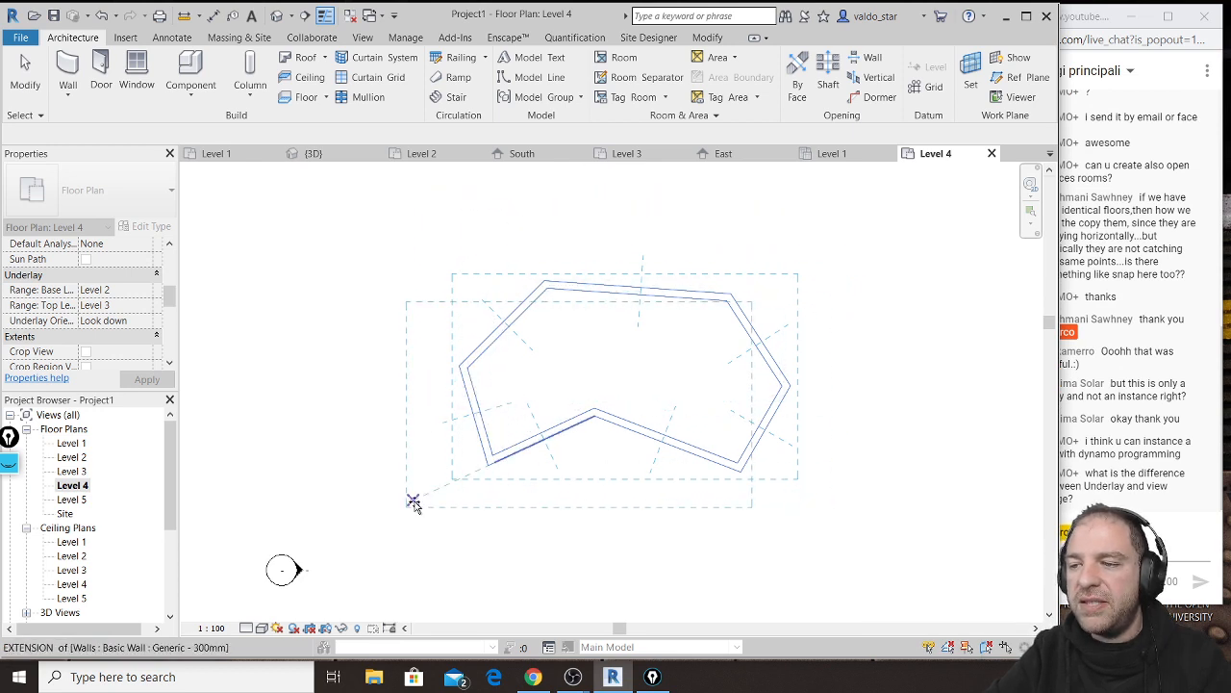
{"action": "left_click", "coordinate": [414, 502]}
{"action": "scroll", "coordinate": [728, 330], "scroll_direction": "up", "scroll_amount": 4}
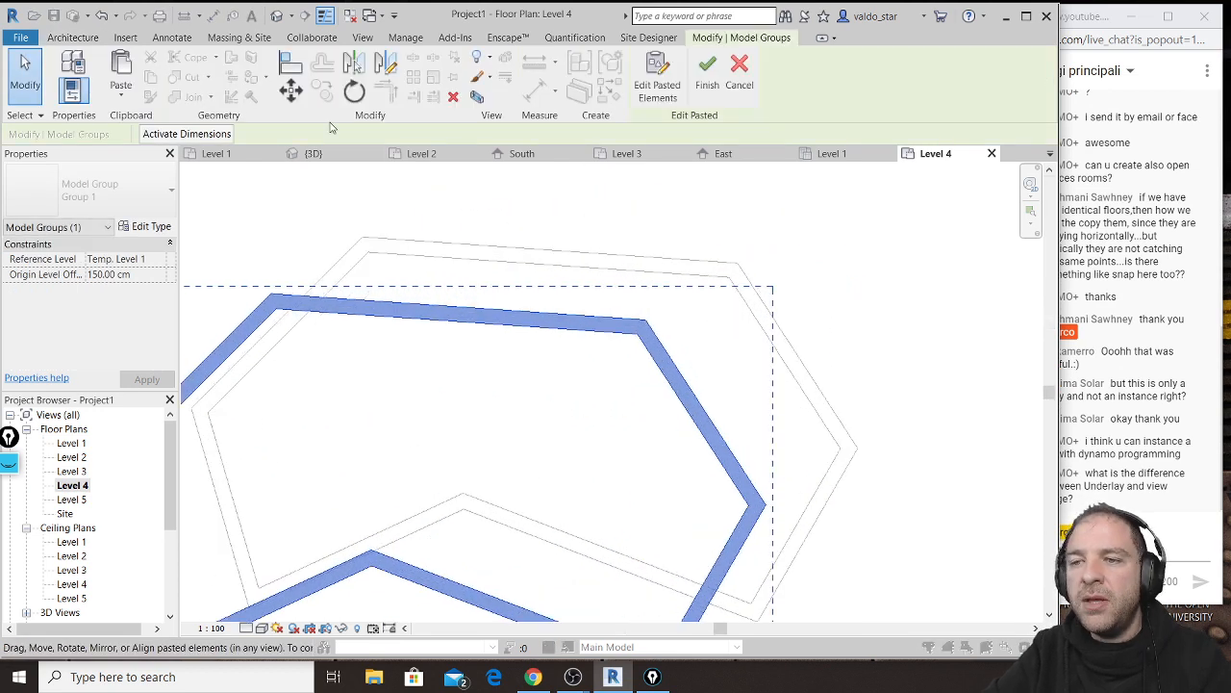
Step: Move the pasted Level 4 walls by their upper-right inner corner onto the same underlay corner, and finish the paste
{"action": "left_click", "coordinate": [291, 90]}
{"action": "left_click", "coordinate": [637, 334]}
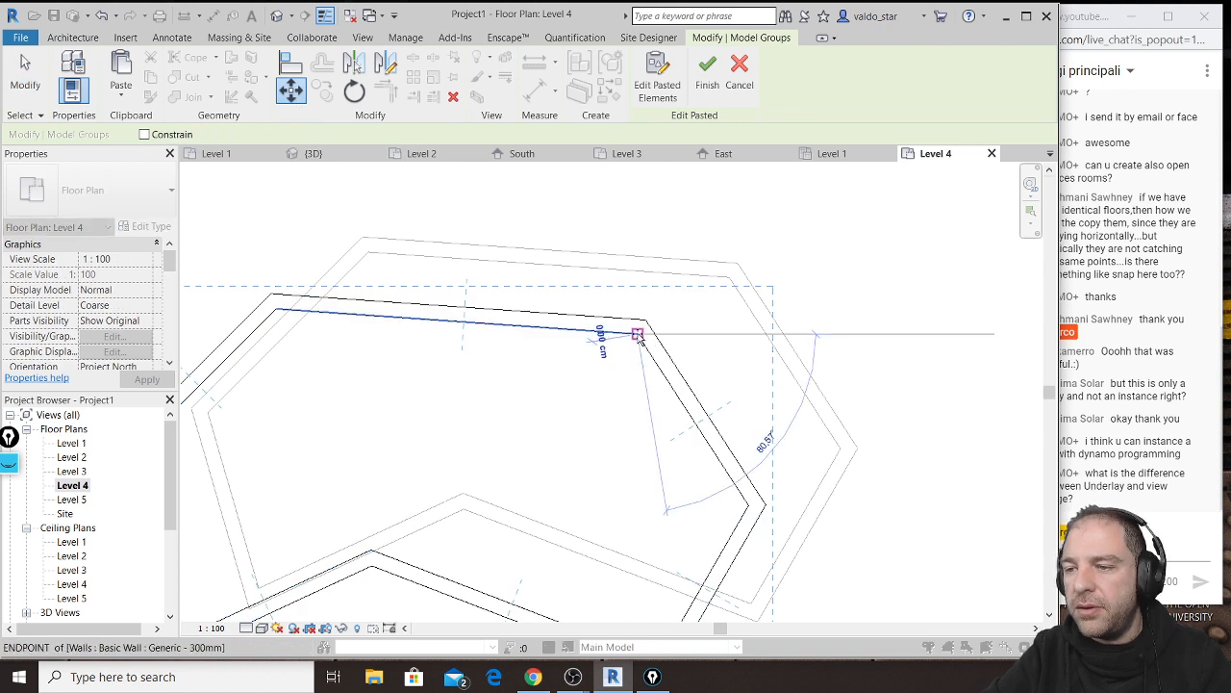
{"action": "scroll", "coordinate": [733, 277], "scroll_direction": "up", "scroll_amount": 2}
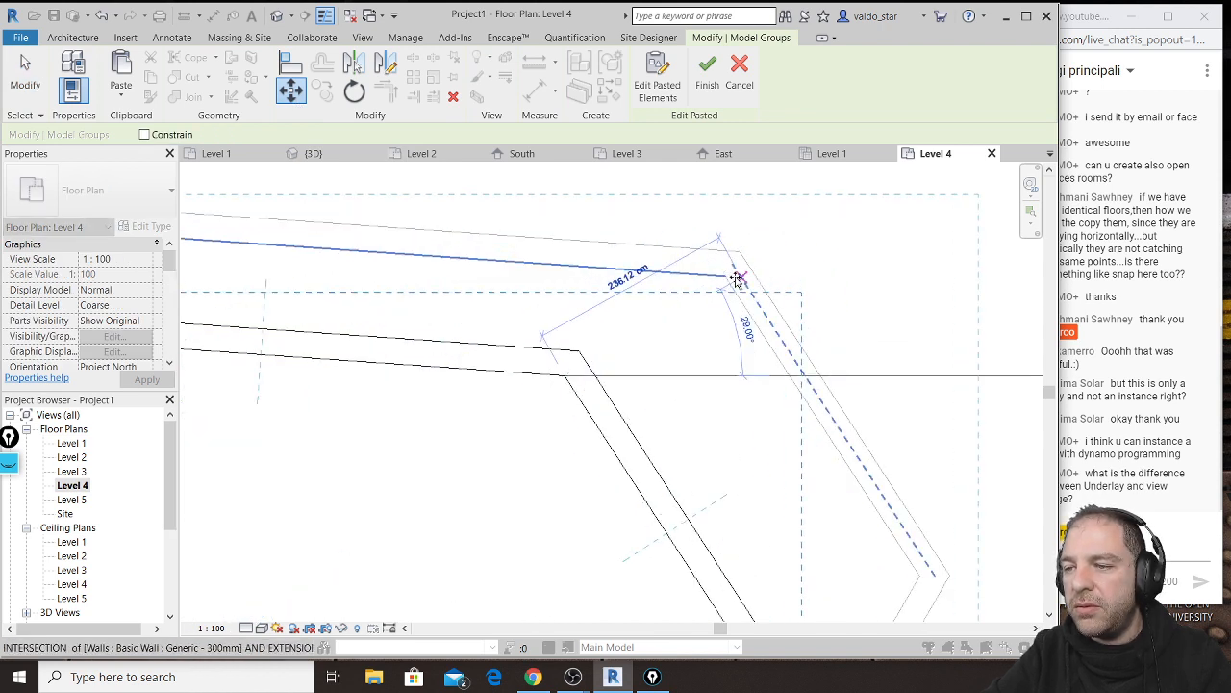
{"action": "left_click", "coordinate": [716, 275]}
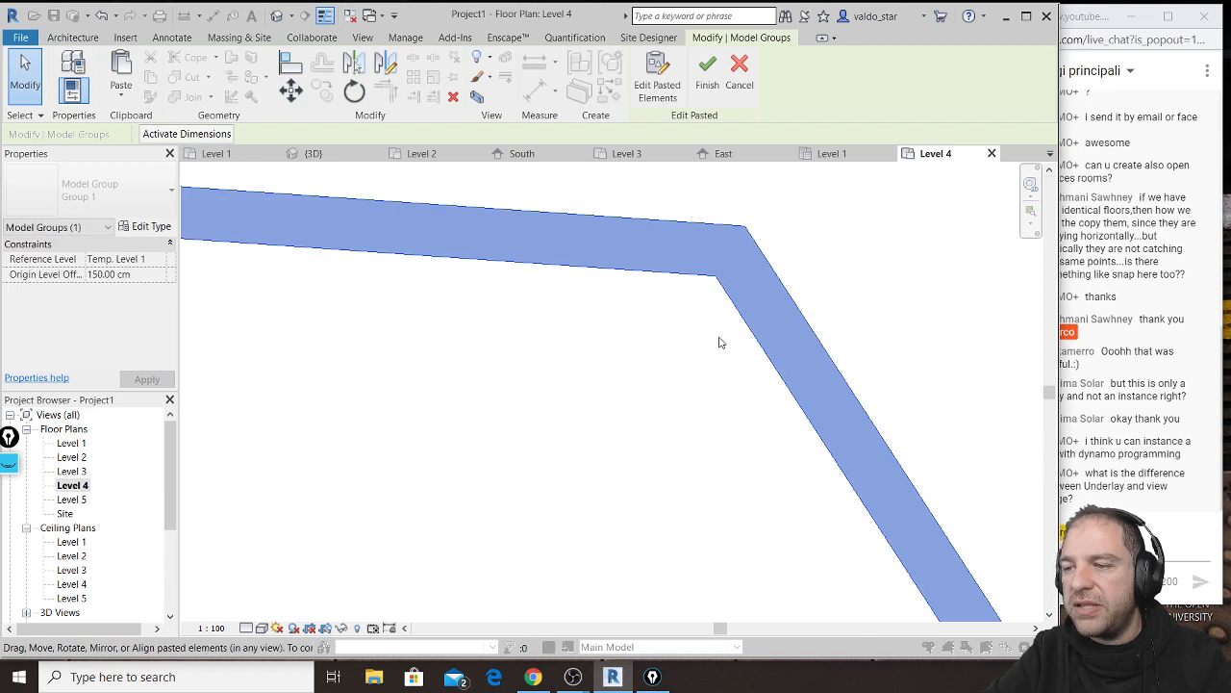
{"action": "scroll", "coordinate": [722, 288], "scroll_direction": "down", "scroll_amount": 3}
{"action": "left_click", "coordinate": [707, 69]}
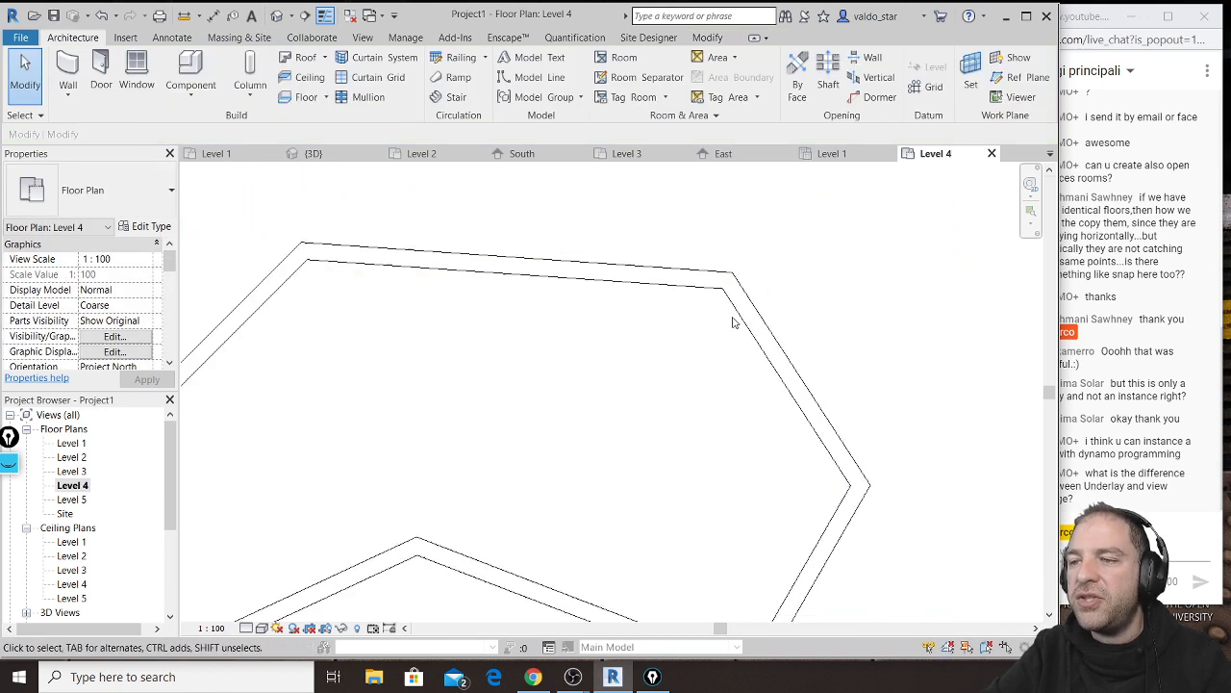
{"action": "scroll", "coordinate": [733, 323], "scroll_direction": "down", "scroll_amount": 2}
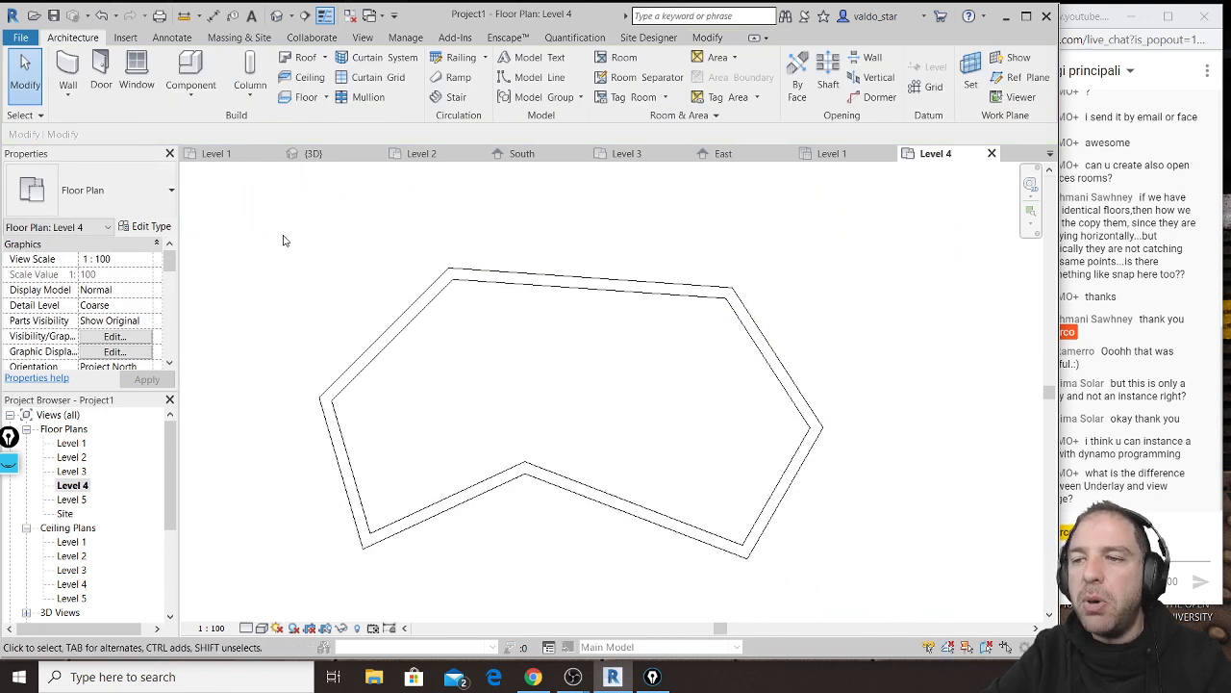
Step: View the stacked storeys in 3D and select all seven walls of the Level 2 storey
{"action": "left_click", "coordinate": [626, 154]}
{"action": "left_click", "coordinate": [309, 154]}
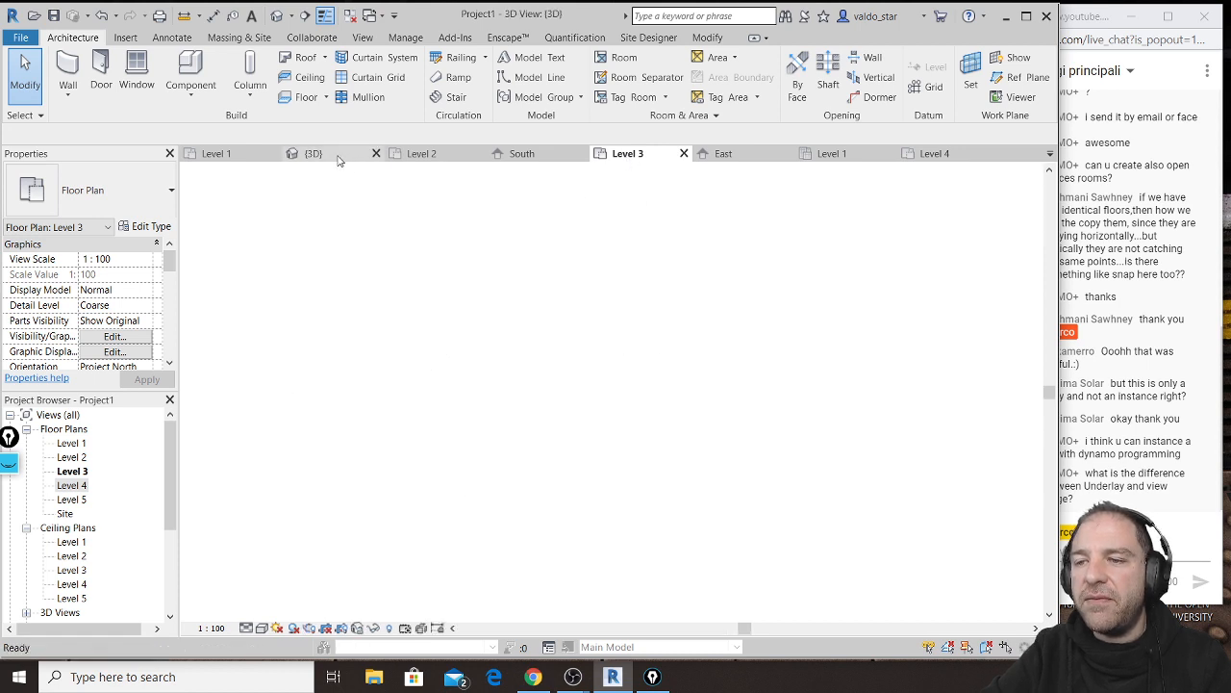
{"action": "middle_click_drag", "start_coordinate": [740, 475], "coordinate": [715, 525], "text": "shift"}
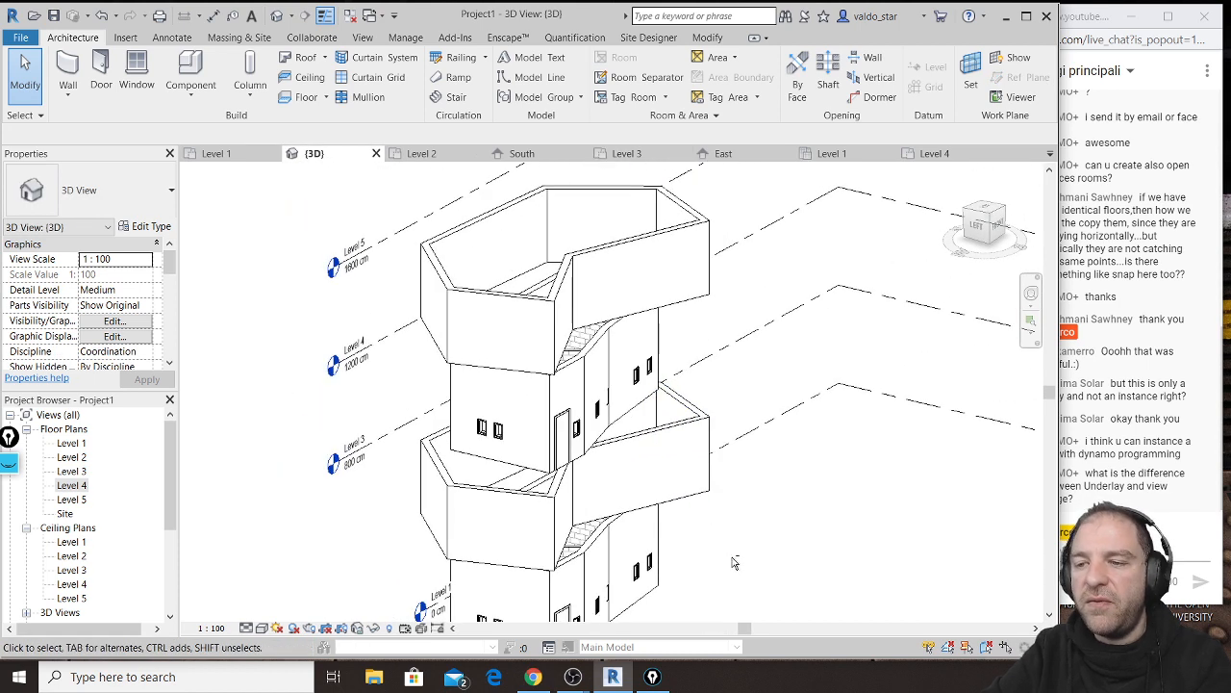
{"action": "middle_click_drag", "start_coordinate": [751, 574], "coordinate": [669, 478], "text": "shift"}
{"action": "middle_click_drag", "start_coordinate": [745, 505], "coordinate": [695, 471]}
{"action": "left_click_drag", "start_coordinate": [777, 436], "coordinate": [395, 462]}
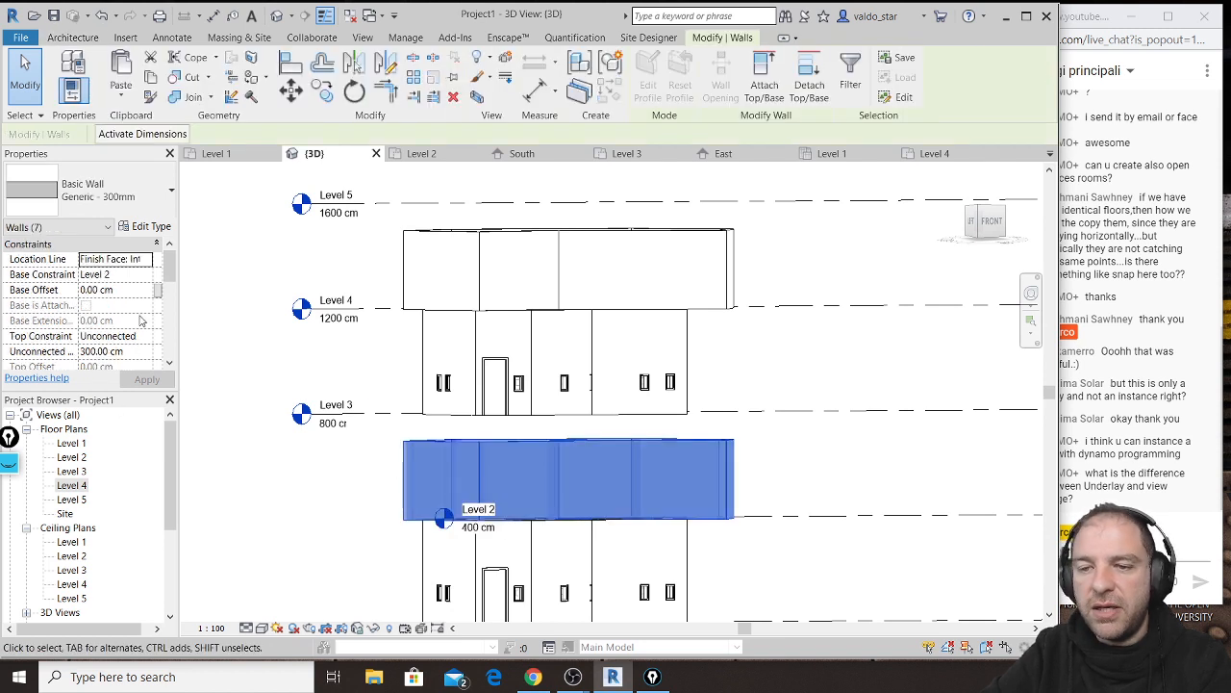
Step: Set the top constraint of the seven selected Level 2 walls up to Level 3
{"action": "left_click", "coordinate": [149, 334]}
{"action": "left_click", "coordinate": [145, 336]}
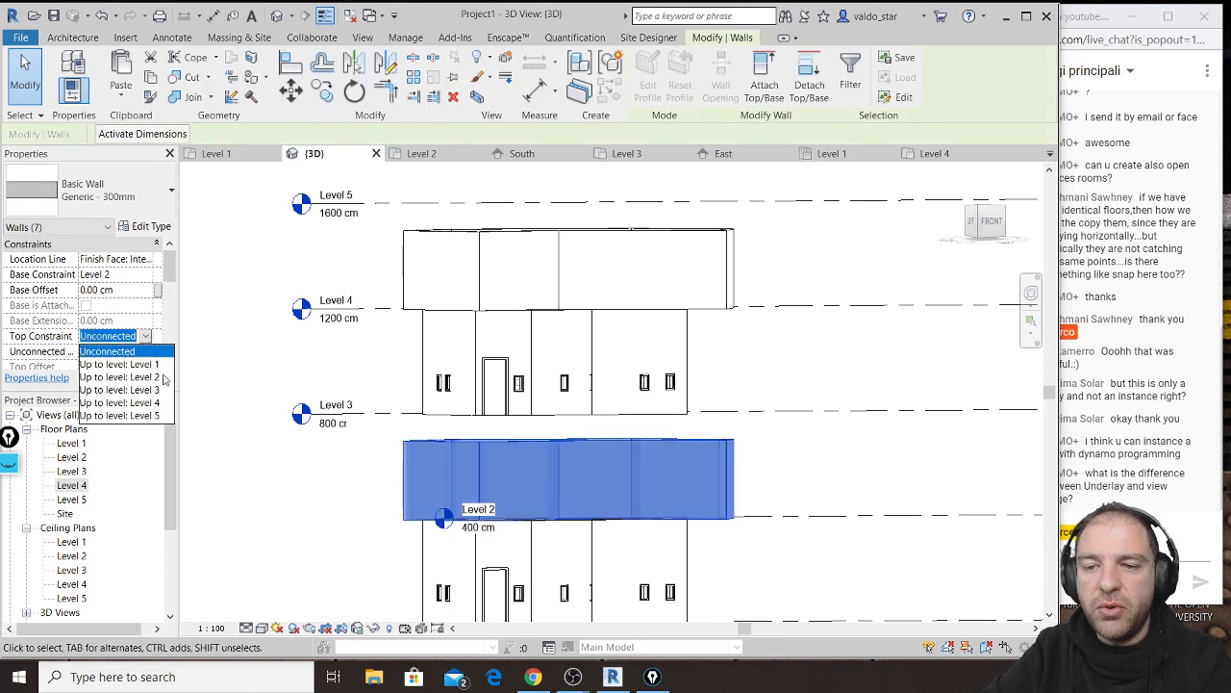
{"action": "left_click", "coordinate": [158, 390]}
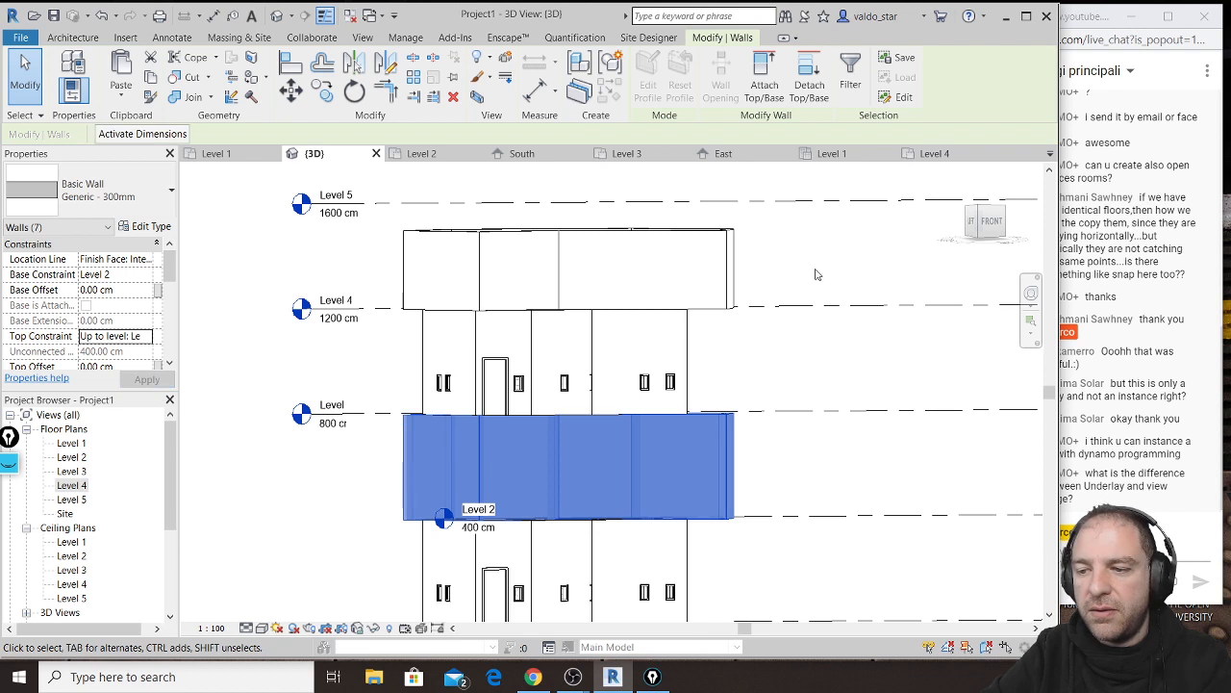
{"action": "left_click", "coordinate": [755, 224]}
Step: Set the top constraint of the seven outer walls based on Level 4 up to Level 5
{"action": "left_click", "coordinate": [453, 249]}
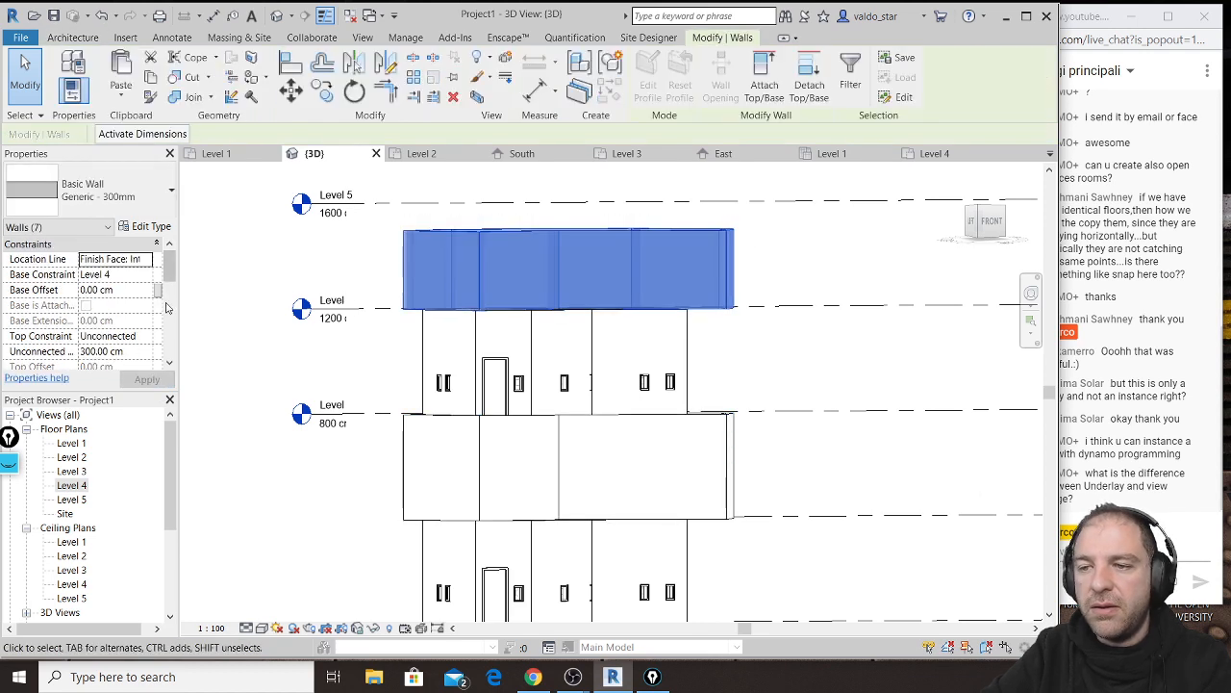
{"action": "left_click", "coordinate": [149, 336]}
{"action": "left_click", "coordinate": [145, 336]}
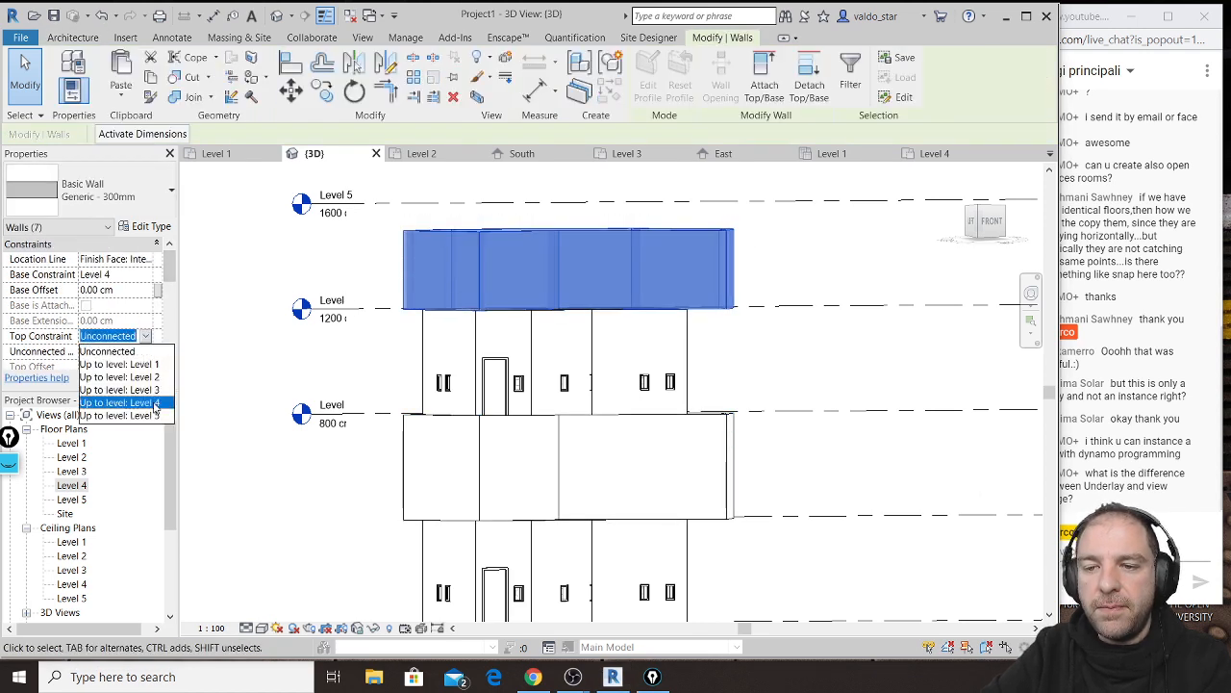
{"action": "left_click", "coordinate": [154, 414]}
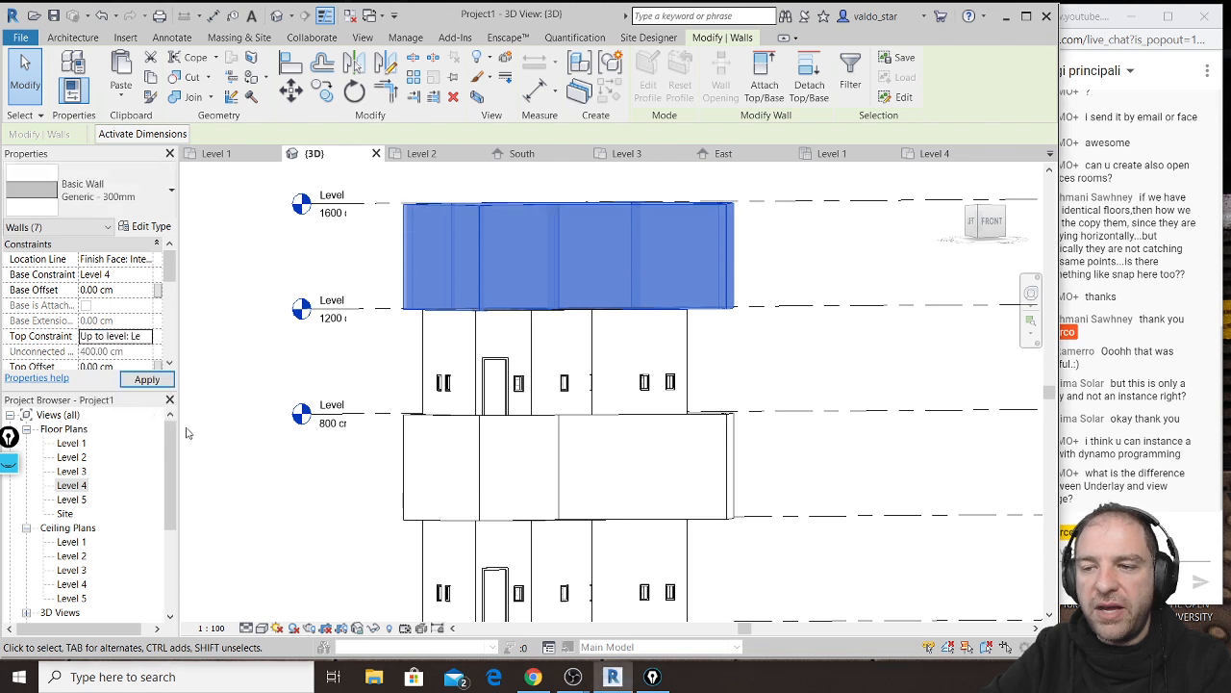
{"action": "left_click", "coordinate": [248, 472]}
{"action": "middle_click_drag", "start_coordinate": [282, 471], "coordinate": [472, 428], "text": "shift"}
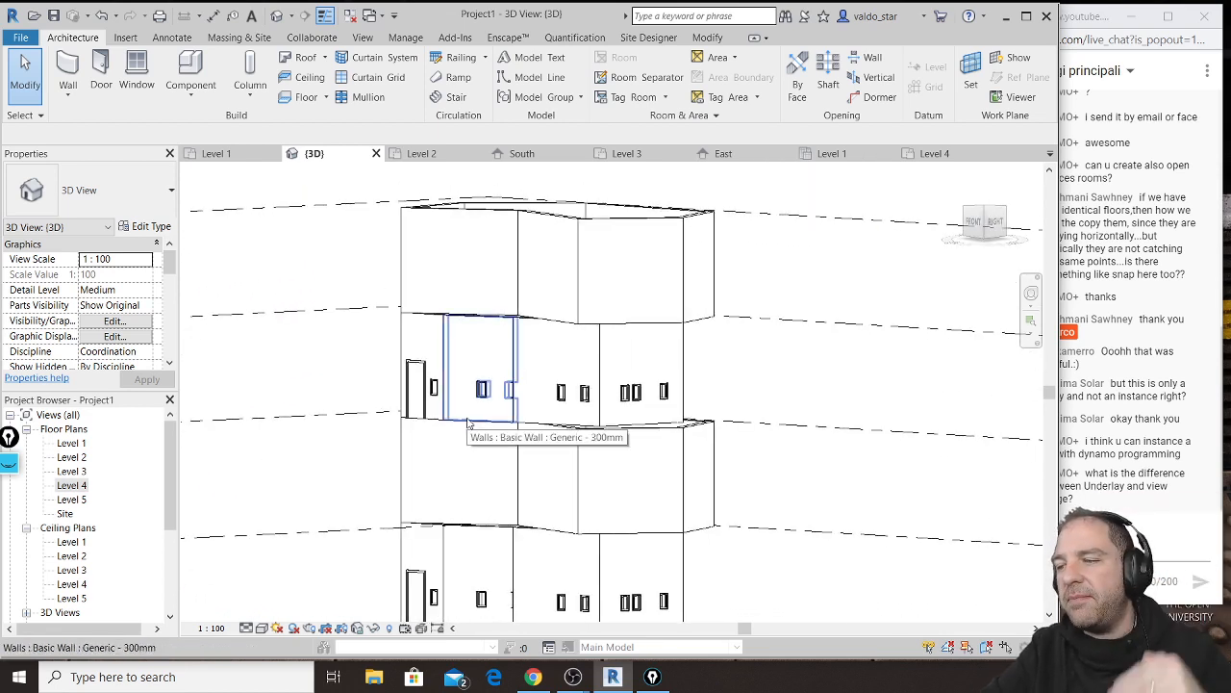
Step: Review the View Range settings of the Level 2 floor plan, including its top, cut plane, bottom and view depth offsets
{"action": "left_click", "coordinate": [1077, 29]}
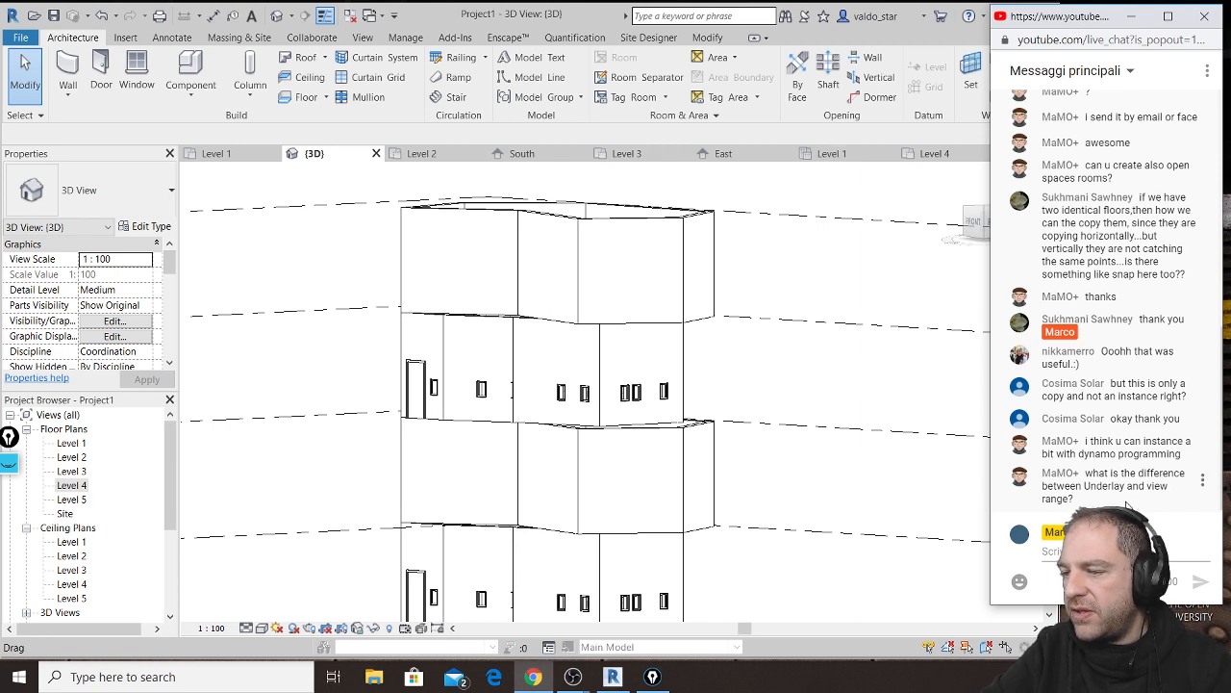
{"action": "left_click", "coordinate": [460, 160]}
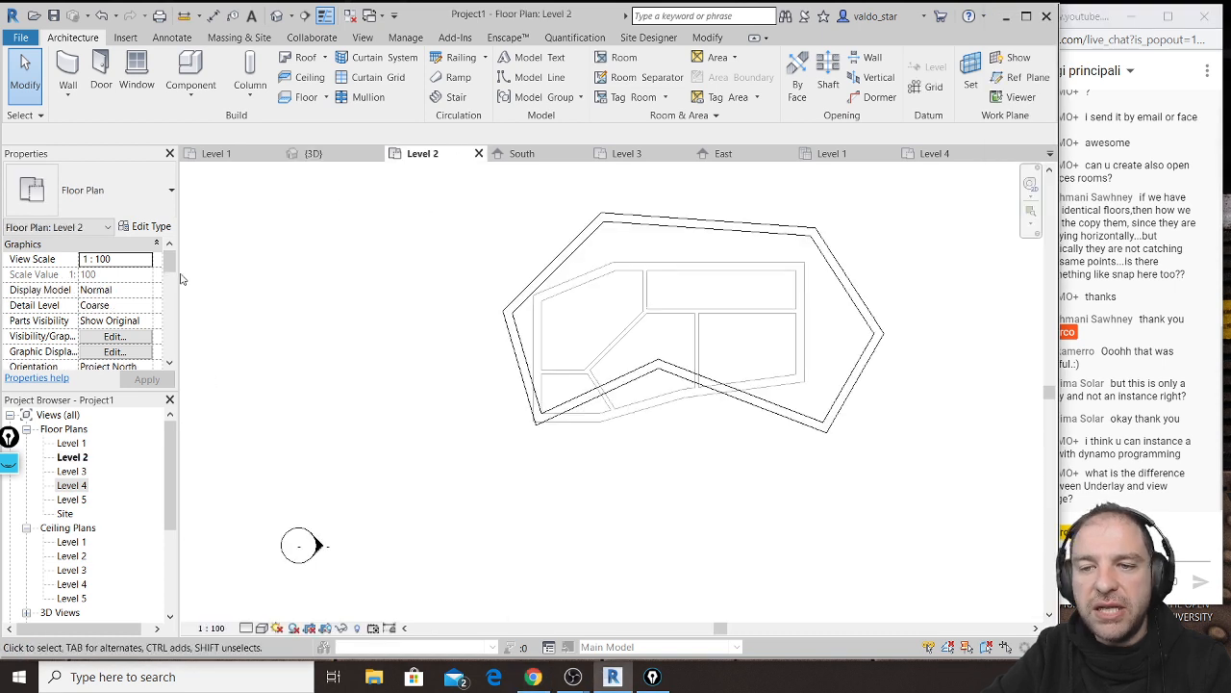
{"action": "left_click_drag", "start_coordinate": [171, 261], "coordinate": [174, 272]}
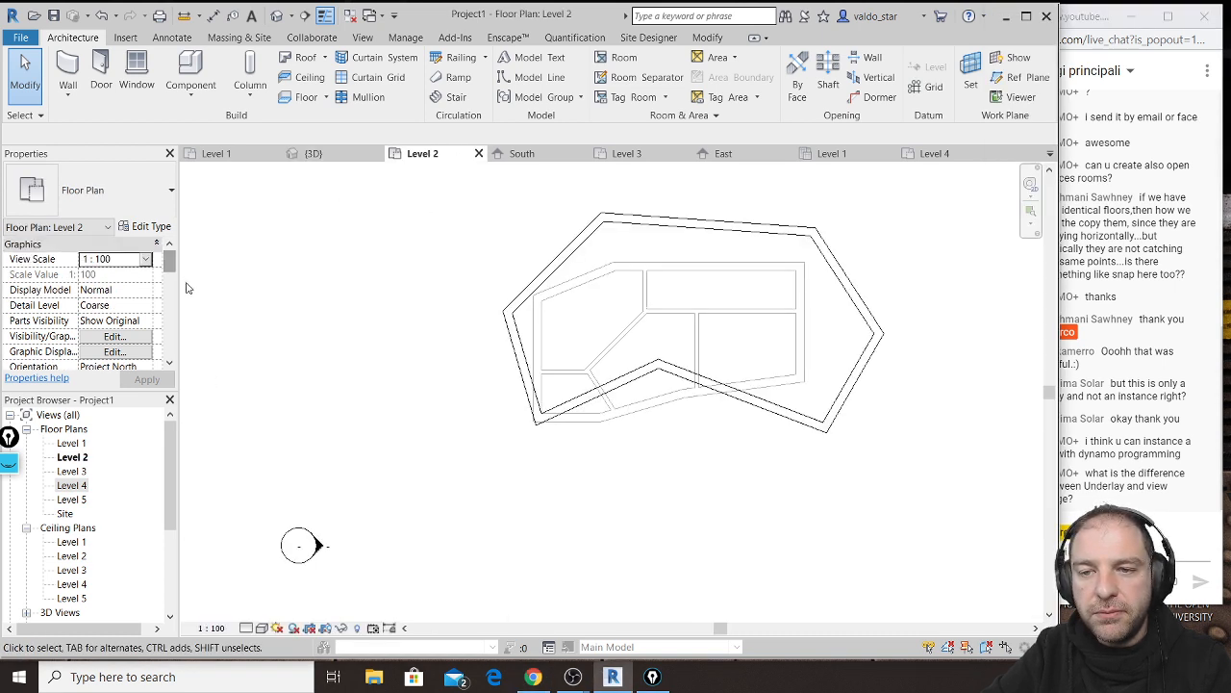
{"action": "scroll", "coordinate": [171, 364], "scroll_direction": "down", "scroll_amount": 8}
{"action": "left_click", "coordinate": [169, 364]}
{"action": "left_click", "coordinate": [169, 363]}
{"action": "left_click", "coordinate": [169, 364]}
{"action": "left_click", "coordinate": [169, 364]}
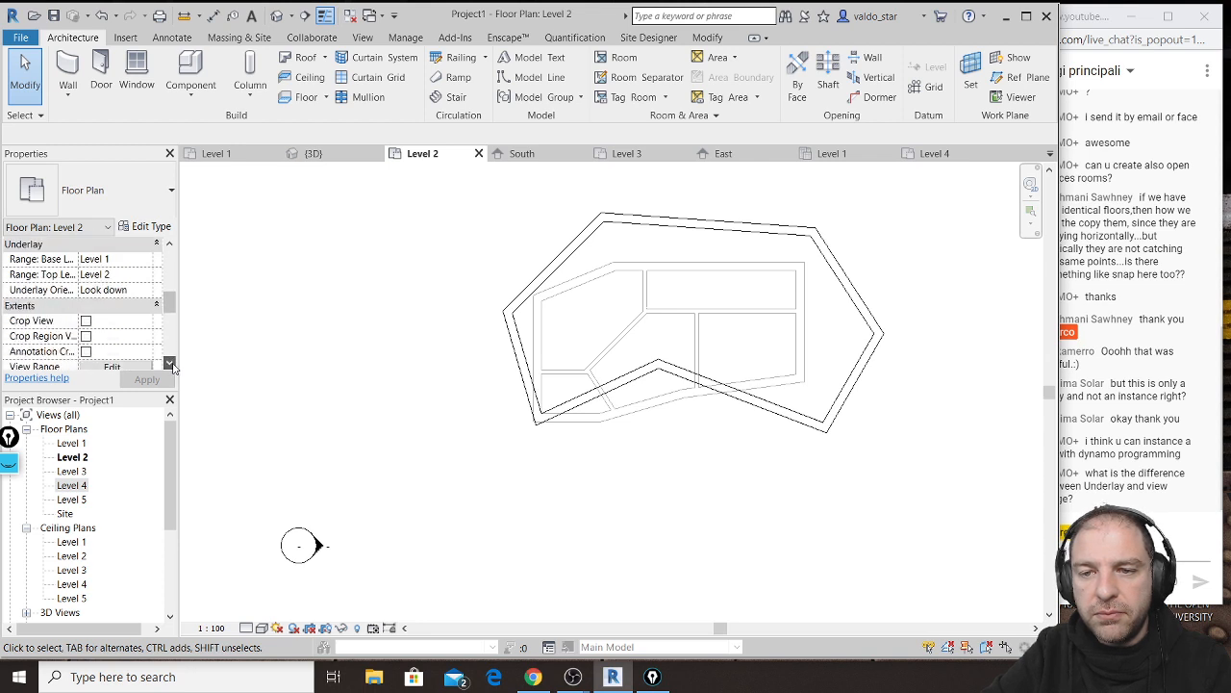
{"action": "left_click", "coordinate": [169, 364]}
{"action": "left_click", "coordinate": [169, 363]}
{"action": "left_click", "coordinate": [169, 363]}
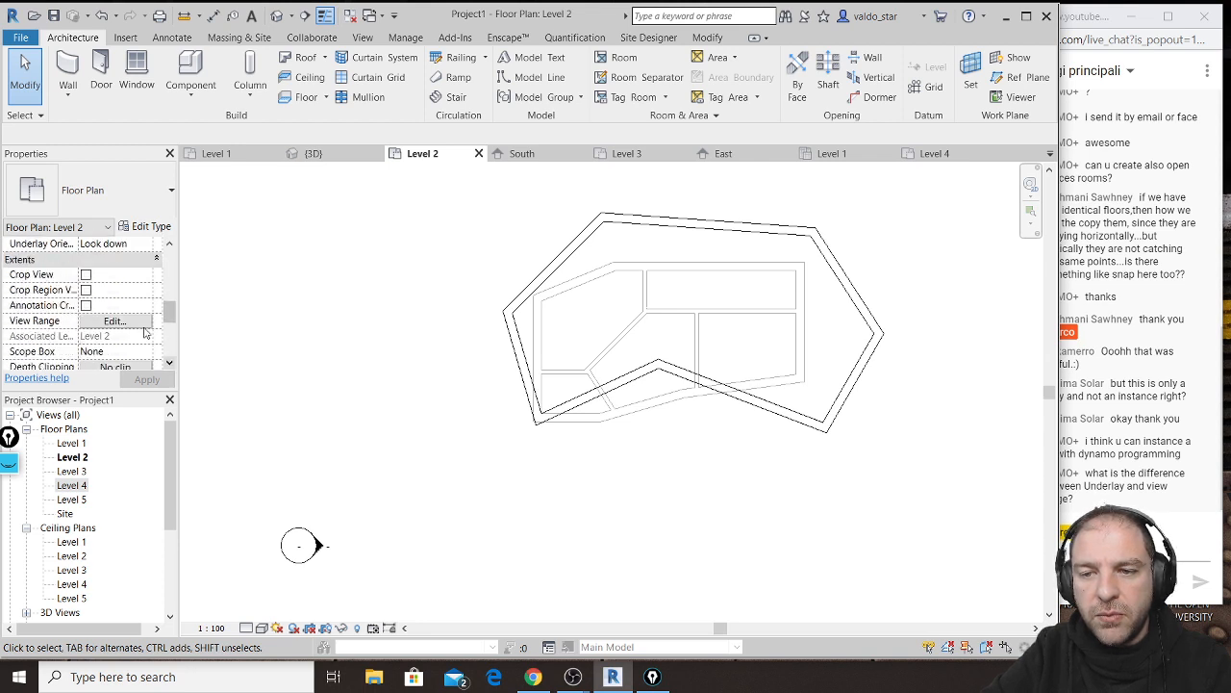
{"action": "left_click", "coordinate": [140, 325]}
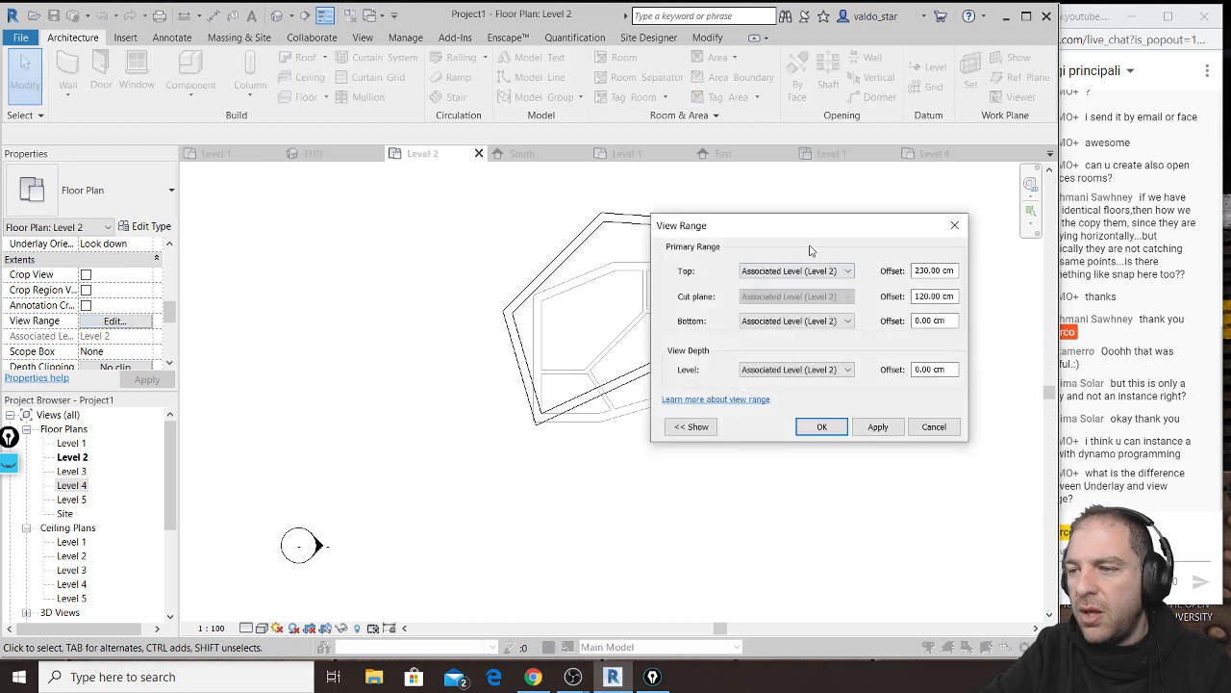
{"action": "left_click_drag", "start_coordinate": [850, 231], "coordinate": [766, 226]}
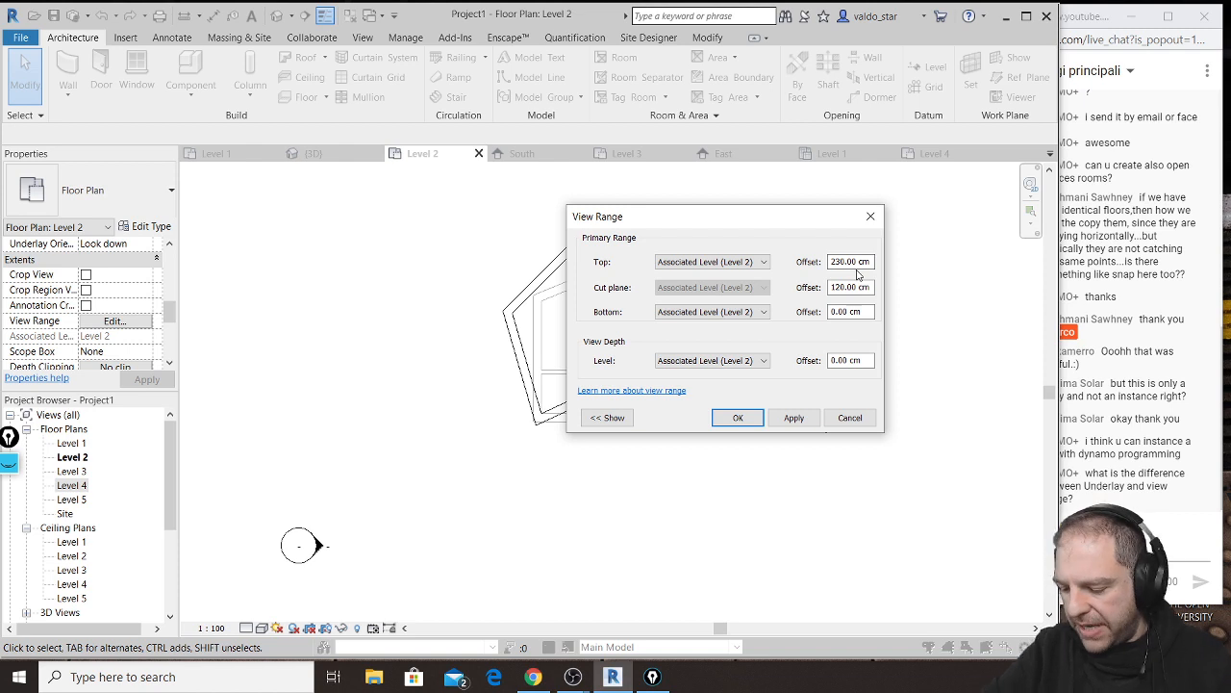
{"action": "left_click", "coordinate": [855, 421]}
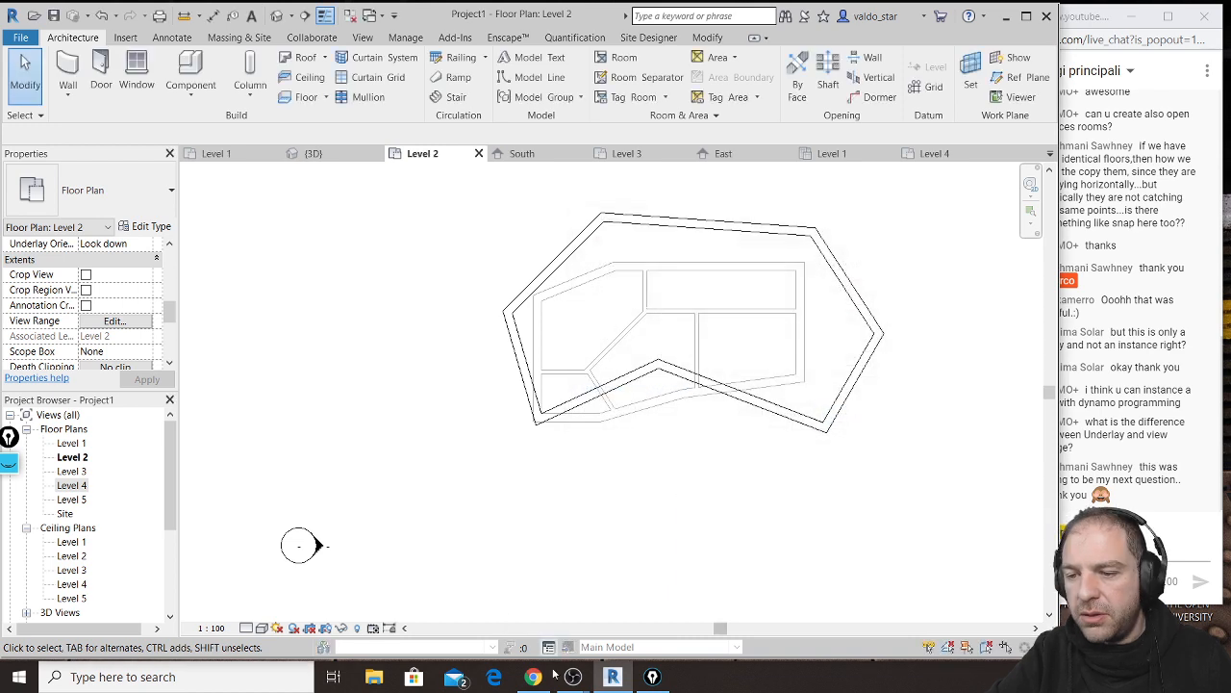
Step: Open the North building elevation to view all the level lines
{"action": "scroll", "coordinate": [109, 526], "scroll_direction": "down", "scroll_amount": 4}
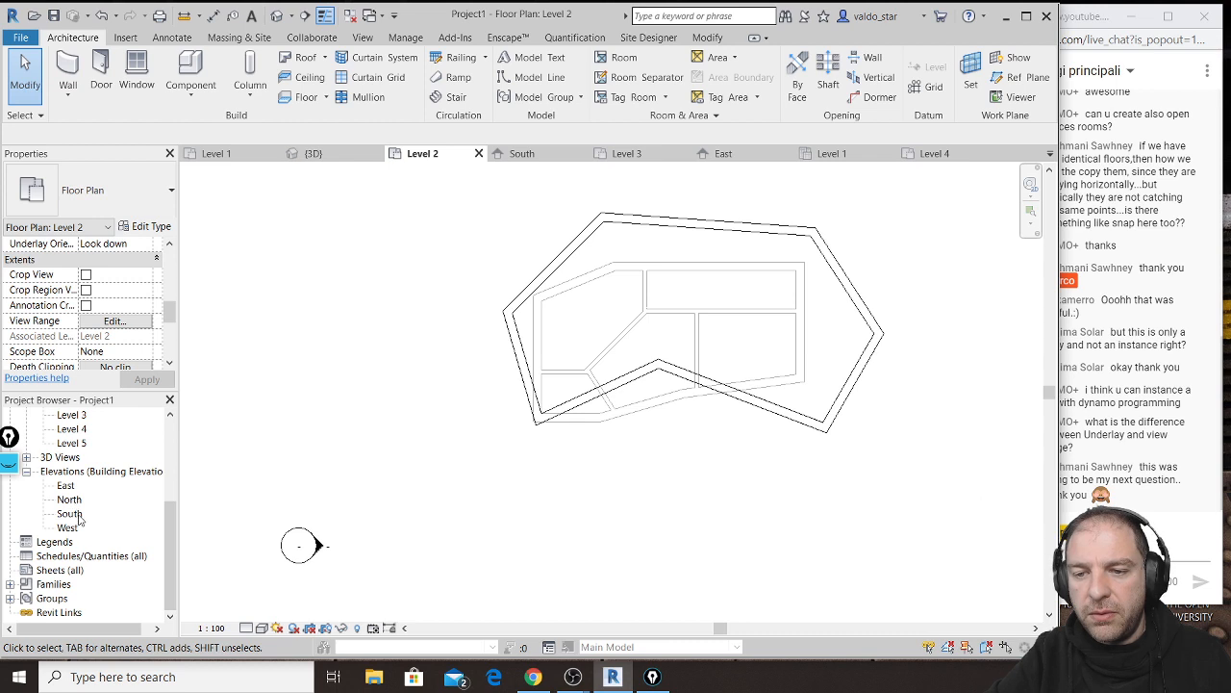
{"action": "double_click", "coordinate": [69, 501]}
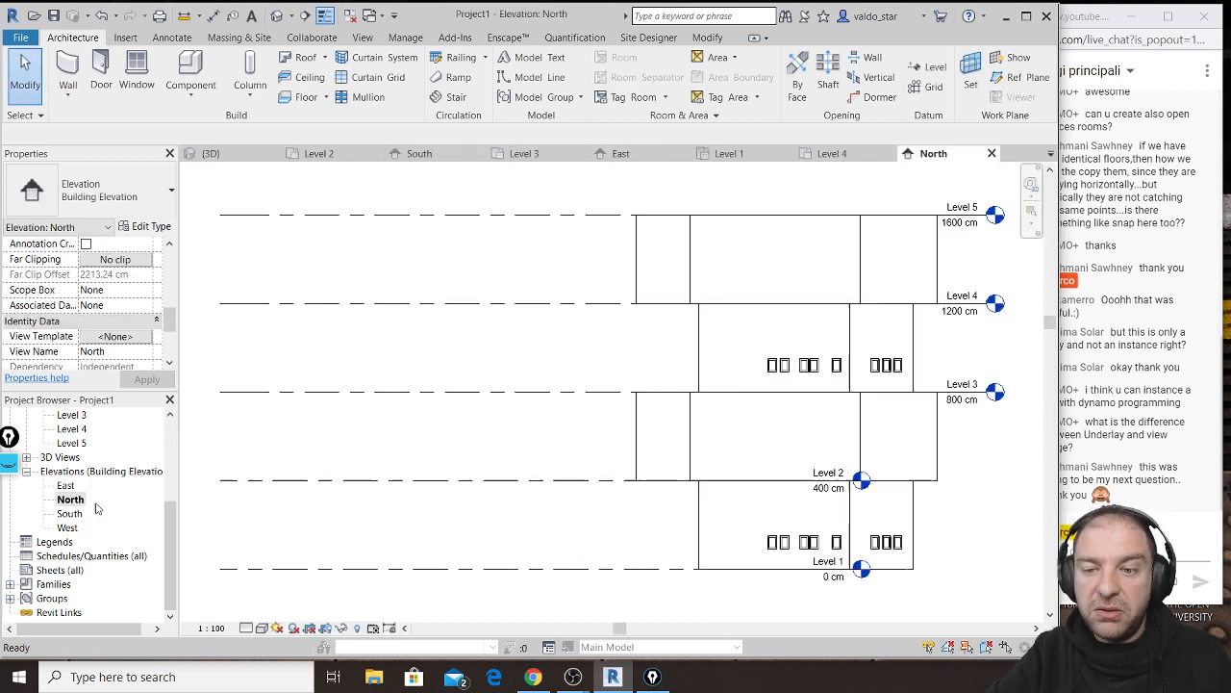
{"action": "middle_click_drag", "start_coordinate": [588, 430], "coordinate": [355, 429]}
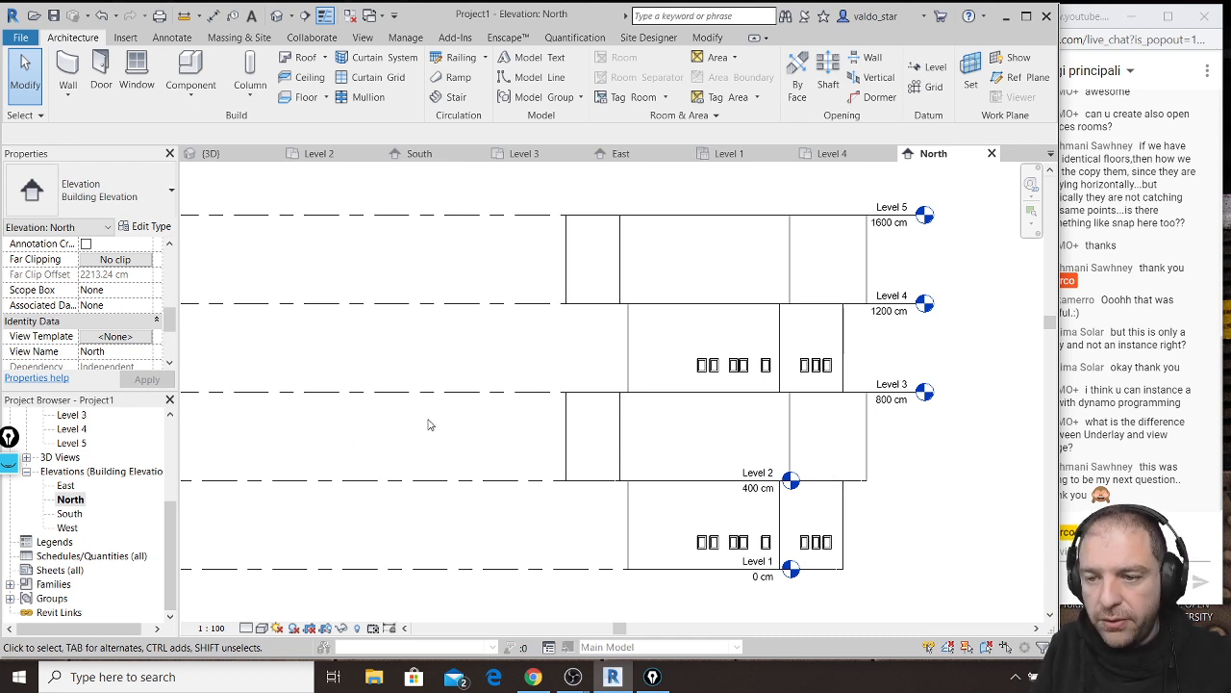
Step: Sketch with the screen pen over the elevation two solid horizontal lines, a dashed line above them, and double-headed vertical arrows between the lines
{"action": "left_click", "coordinate": [7, 470]}
{"action": "mouse_move", "coordinate": [11, 526]}
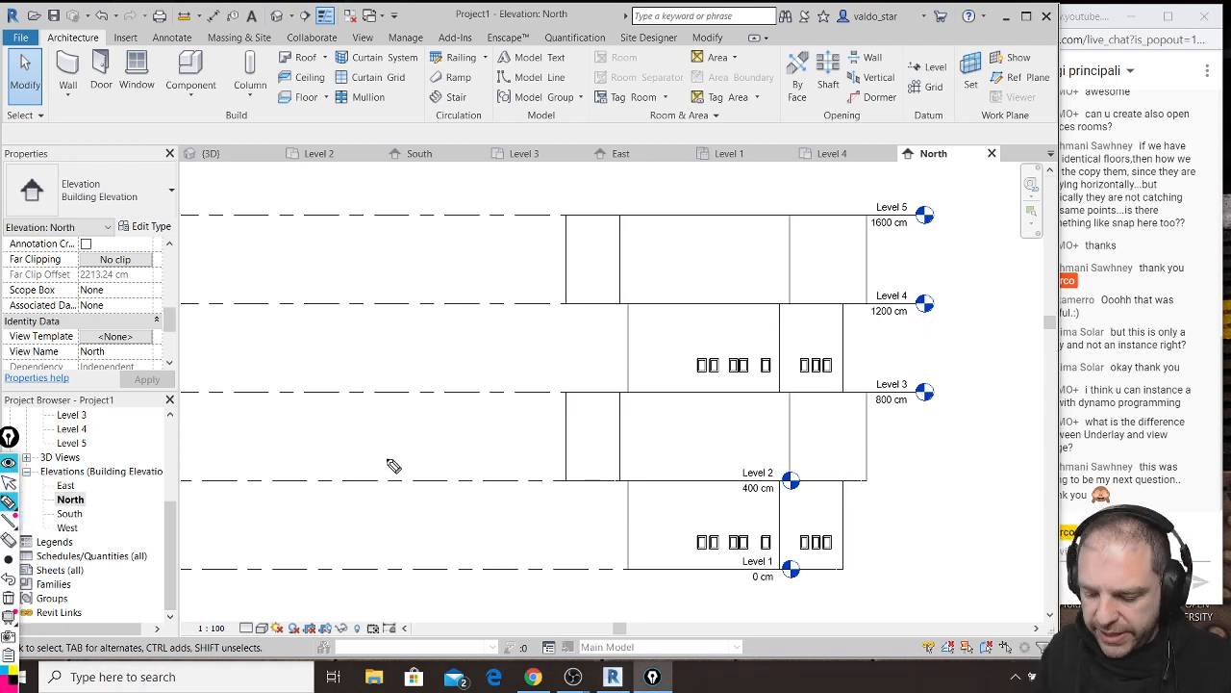
{"action": "left_click_drag", "start_coordinate": [186, 442], "coordinate": [240, 442]}
{"action": "left_click_drag", "start_coordinate": [256, 444], "coordinate": [695, 454]}
{"action": "left_click_drag", "start_coordinate": [193, 346], "coordinate": [707, 348]}
{"action": "mouse_move", "coordinate": [470, 350]}
{"action": "left_mouse_down"}
{"action": "mouse_move", "coordinate": [470, 441]}
{"action": "mouse_move", "coordinate": [482, 444]}
{"action": "mouse_move", "coordinate": [491, 423]}
{"action": "mouse_move", "coordinate": [470, 285]}
{"action": "mouse_move", "coordinate": [459, 292]}
{"action": "left_mouse_up"}
{"action": "left_click_drag", "start_coordinate": [184, 277], "coordinate": [196, 276]}
{"action": "left_click_drag", "start_coordinate": [228, 275], "coordinate": [237, 279]}
{"action": "left_click_drag", "start_coordinate": [330, 279], "coordinate": [344, 281]}
{"action": "left_click_drag", "start_coordinate": [371, 283], "coordinate": [416, 284]}
{"action": "left_click_drag", "start_coordinate": [440, 283], "coordinate": [461, 284]}
{"action": "left_click_drag", "start_coordinate": [481, 281], "coordinate": [506, 280]}
{"action": "mouse_move", "coordinate": [523, 279]}
{"action": "left_mouse_down"}
{"action": "mouse_move", "coordinate": [789, 275]}
{"action": "mouse_move", "coordinate": [553, 352]}
{"action": "mouse_move", "coordinate": [568, 339]}
{"action": "left_mouse_up"}
{"action": "left_click_drag", "start_coordinate": [537, 300], "coordinate": [564, 300]}
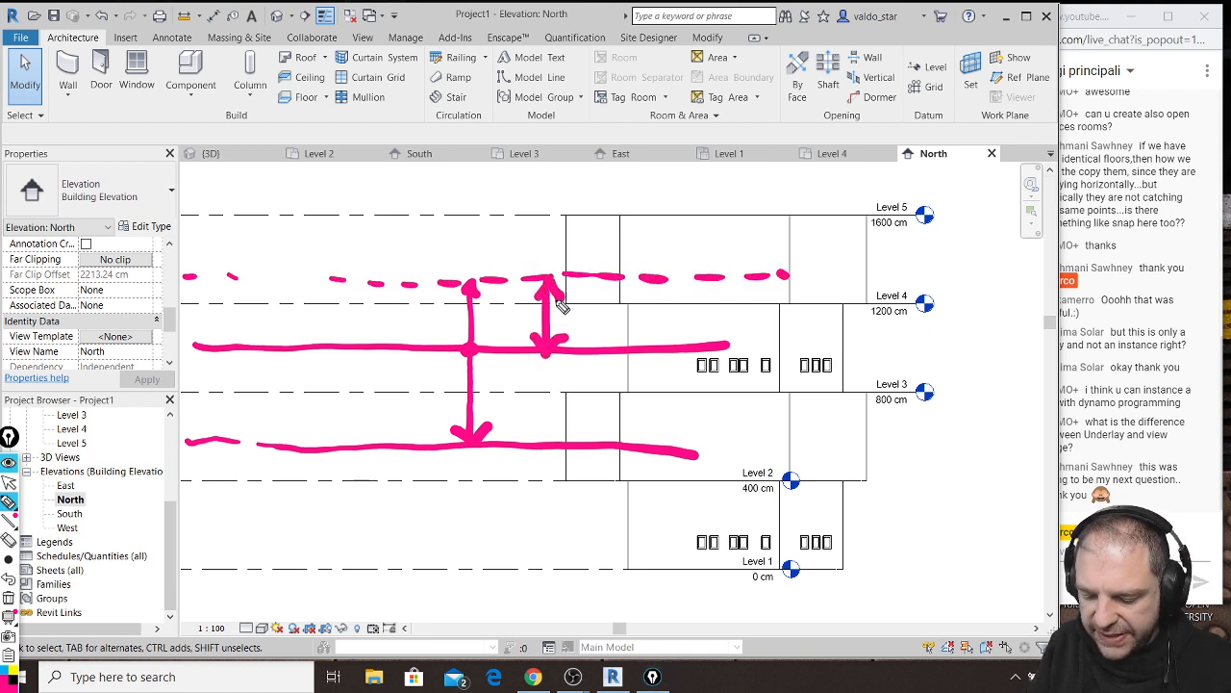
{"action": "mouse_move", "coordinate": [413, 352]}
{"action": "left_mouse_down"}
{"action": "mouse_move", "coordinate": [414, 438]}
{"action": "mouse_move", "coordinate": [429, 427]}
{"action": "mouse_move", "coordinate": [424, 357]}
{"action": "left_mouse_up"}
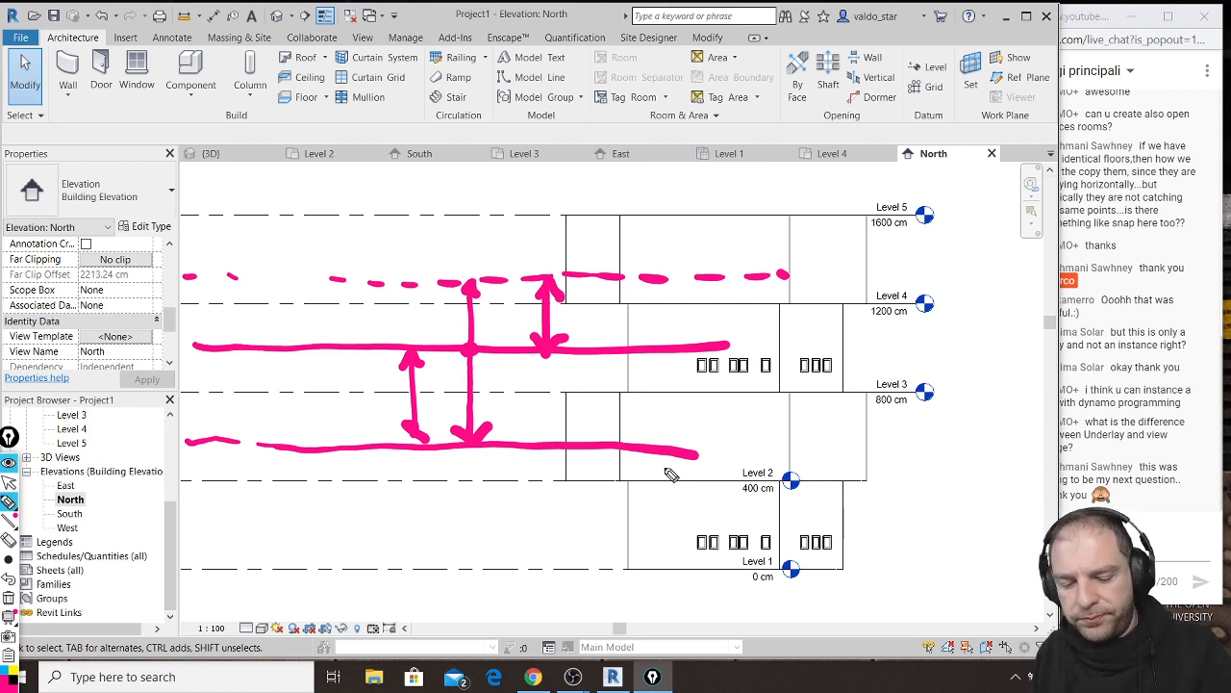
Step: Clear all the pen marks from the elevation and switch the screen pen back to normal cursor mode
{"action": "key", "text": "ctrl+shift+7"}
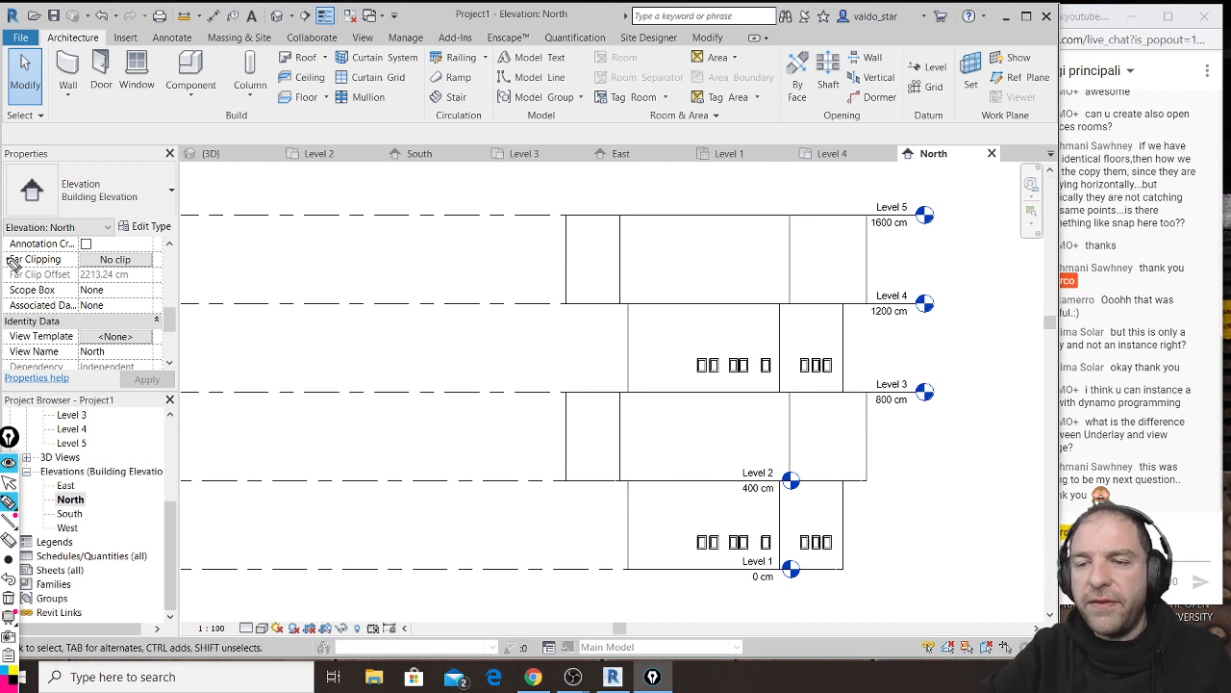
{"action": "left_click", "coordinate": [9, 482]}
{"action": "scroll", "coordinate": [162, 330], "scroll_direction": "down", "scroll_amount": 3}
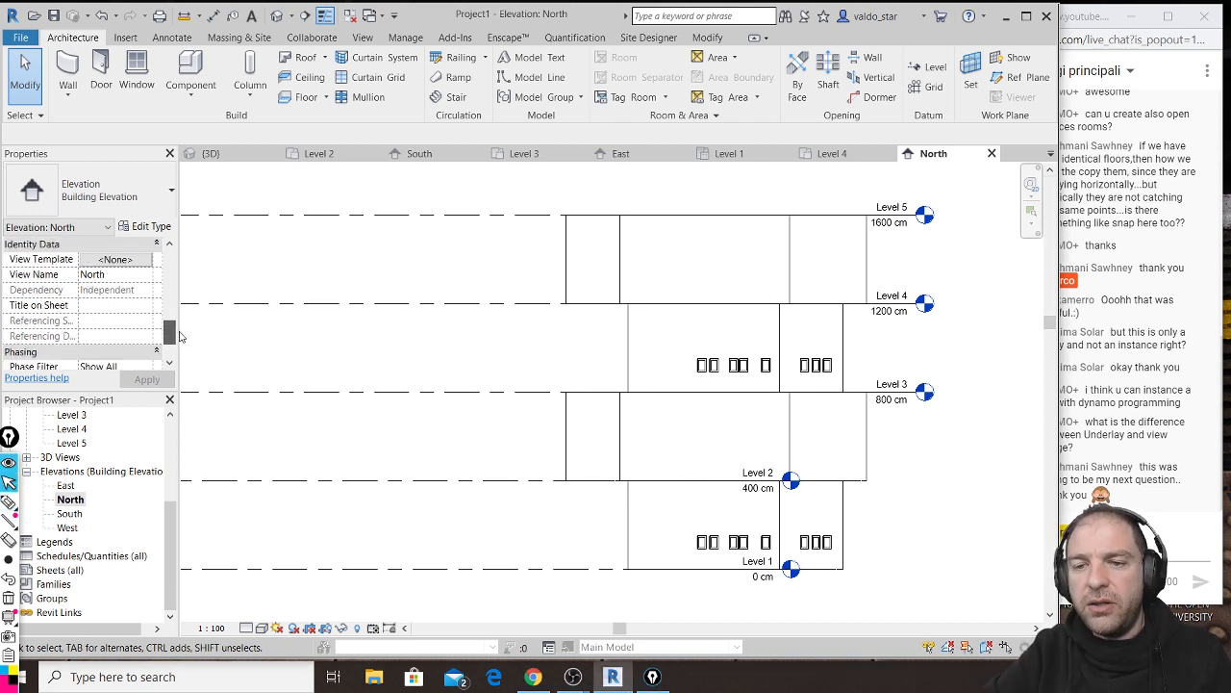
{"action": "left_click_drag", "start_coordinate": [185, 346], "coordinate": [186, 241]}
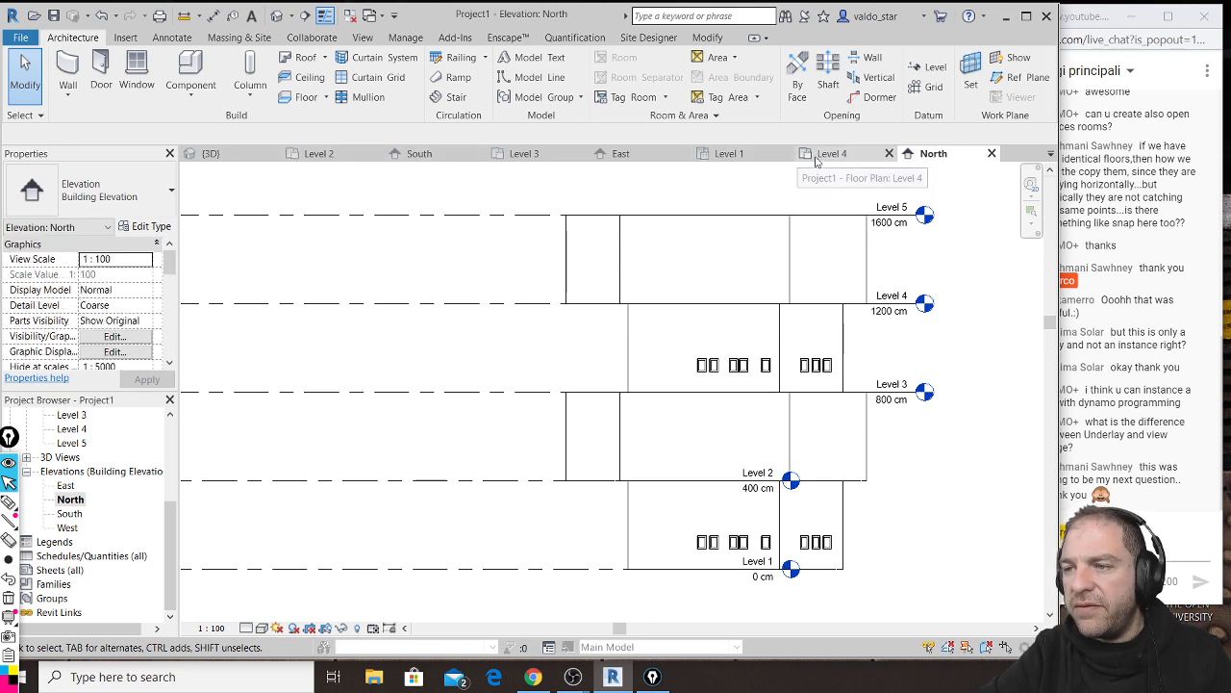
Step: Open the Level 3 floor plan and set its underlay orientation to Look up
{"action": "left_click", "coordinate": [527, 156]}
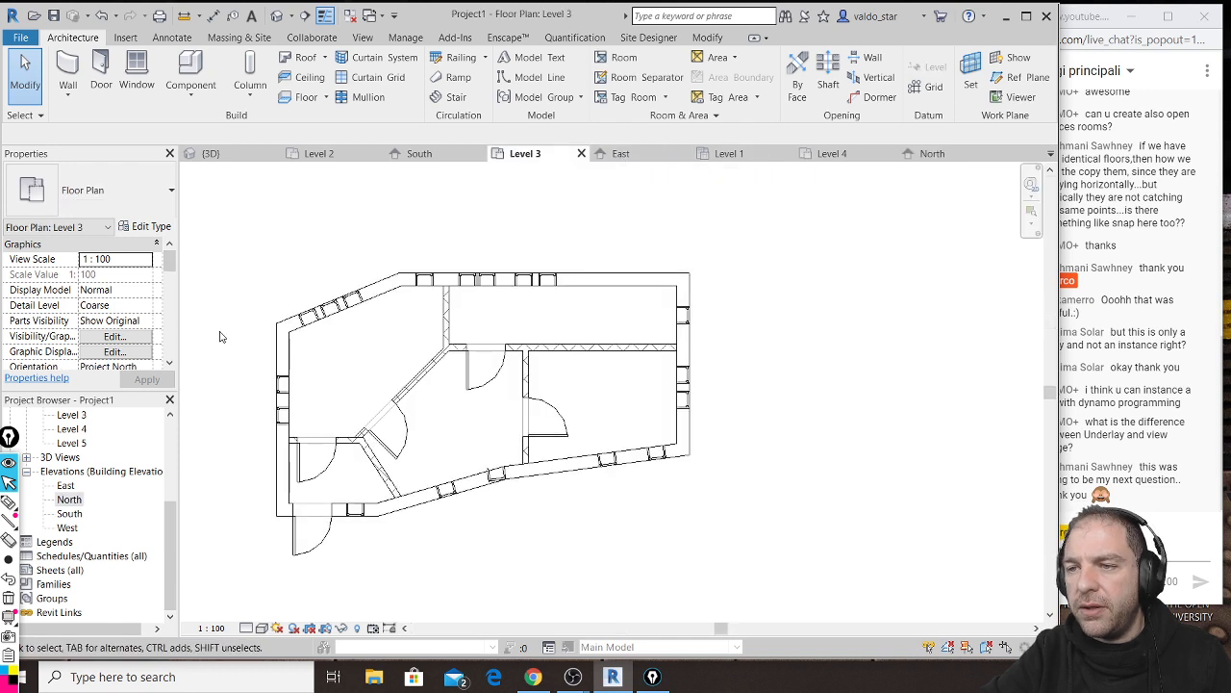
{"action": "middle_click_drag", "start_coordinate": [331, 301], "coordinate": [461, 275]}
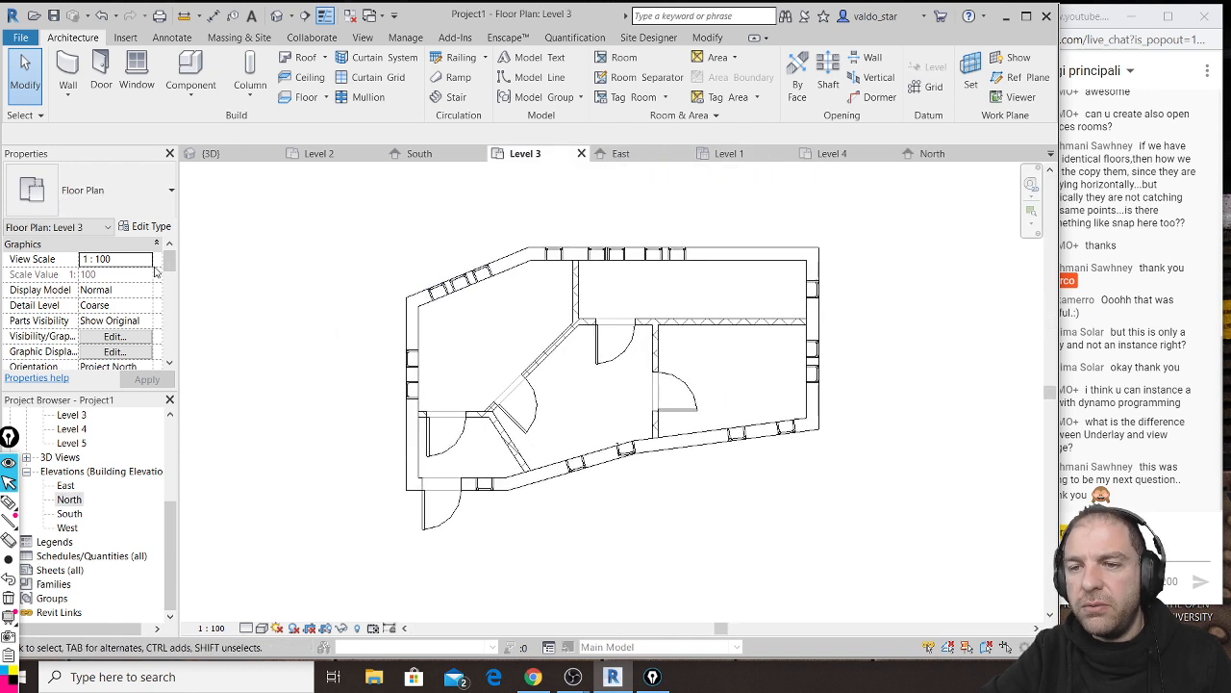
{"action": "left_click_drag", "start_coordinate": [171, 262], "coordinate": [173, 297]}
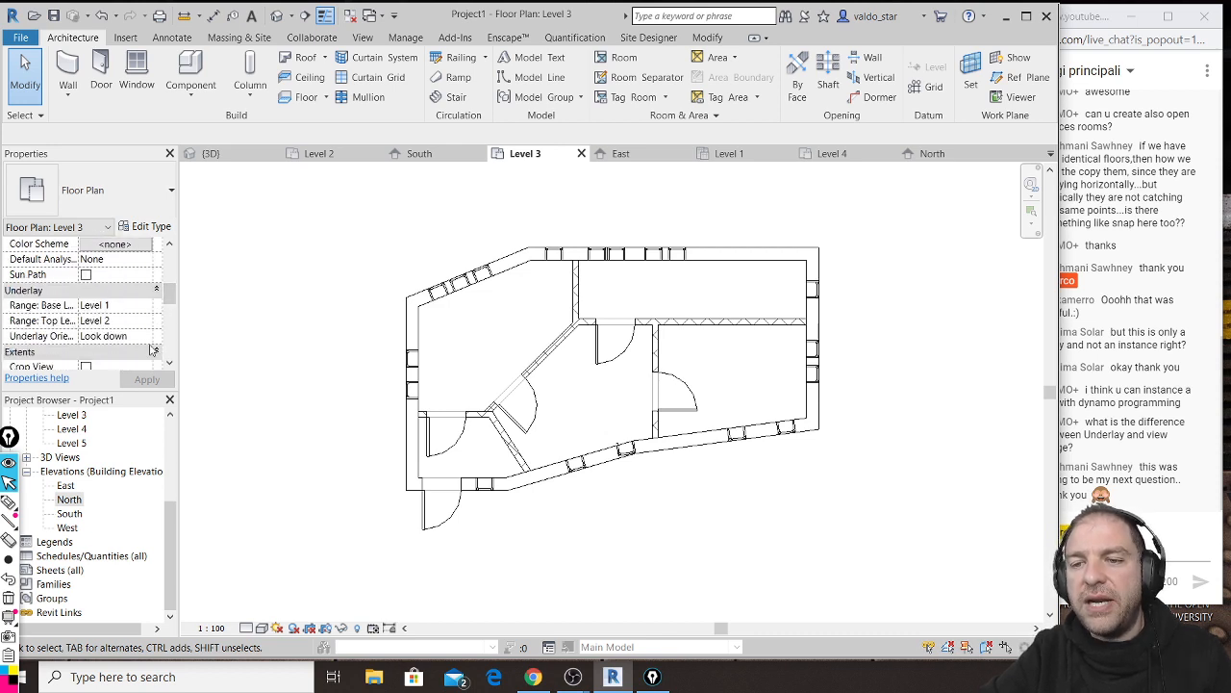
{"action": "scroll", "coordinate": [151, 328], "scroll_direction": "down", "scroll_amount": 1}
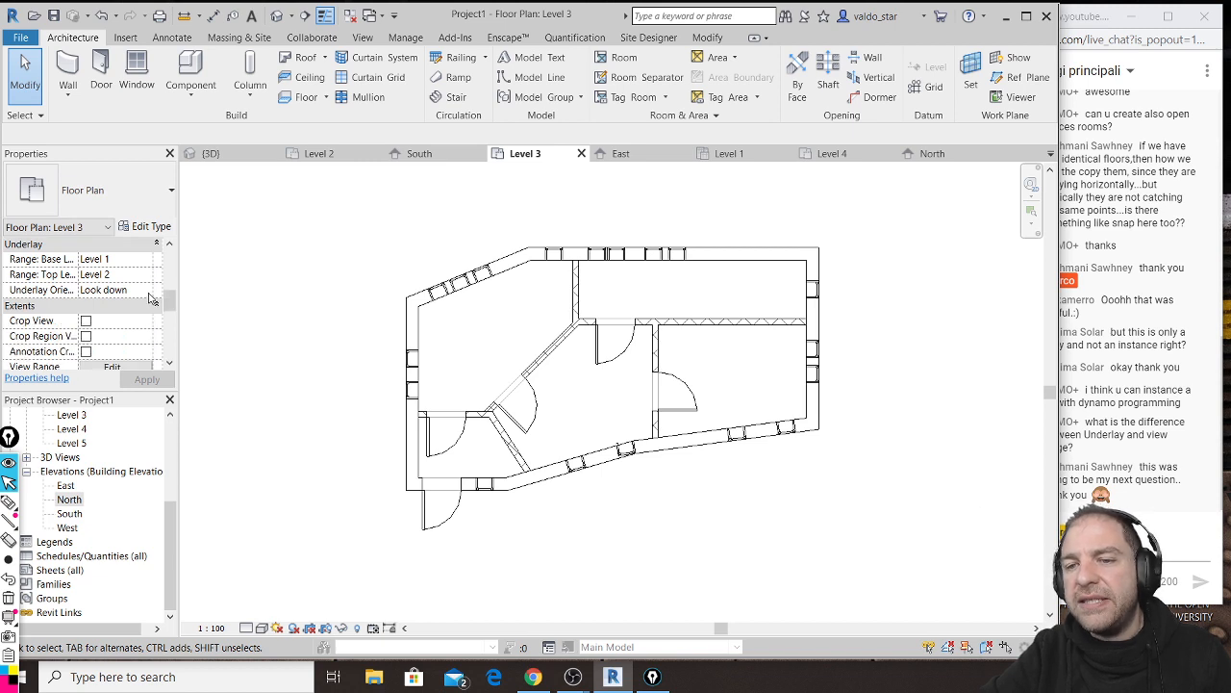
{"action": "left_click", "coordinate": [144, 291]}
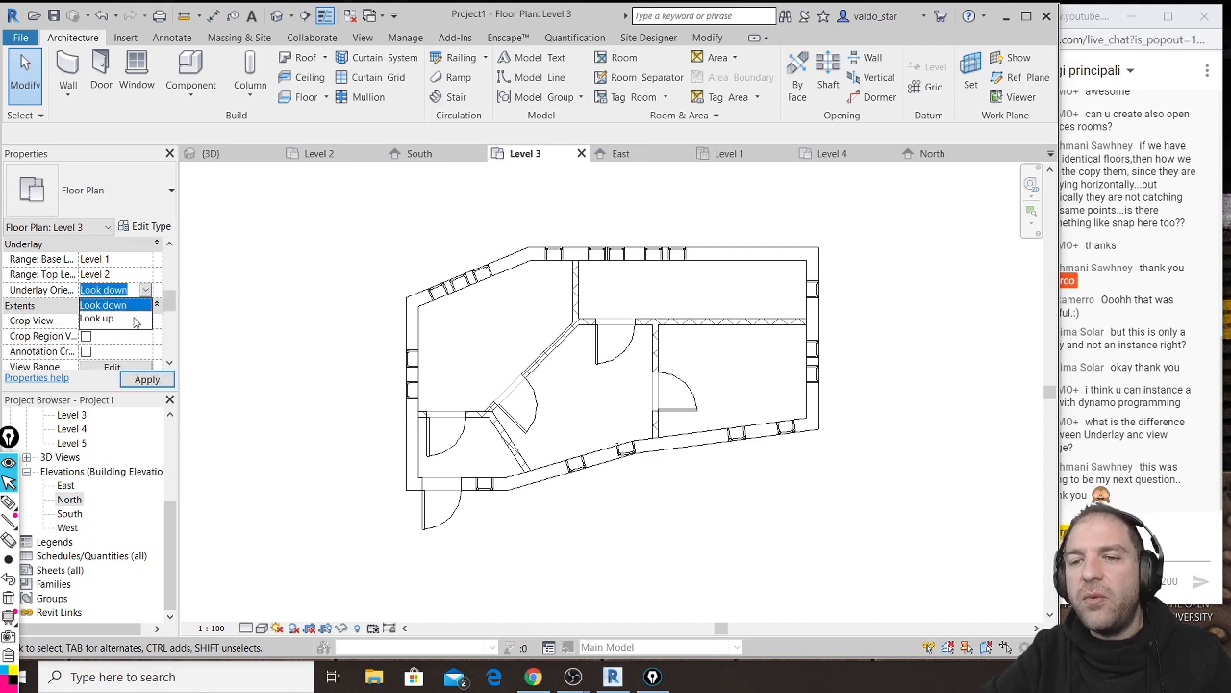
{"action": "left_click", "coordinate": [137, 319]}
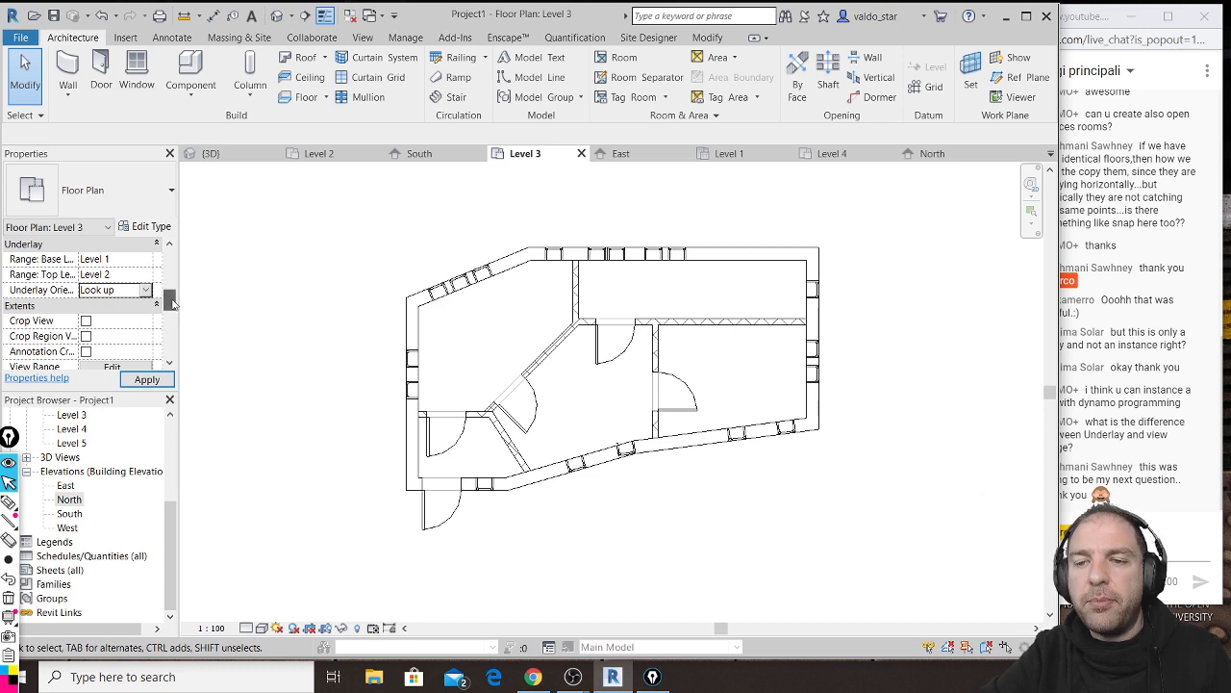
Step: Set the underlay range's top level to Level 5 for the Level 3 floor plan and apply it
{"action": "scroll", "coordinate": [173, 303], "scroll_direction": "up", "scroll_amount": 1}
{"action": "left_click", "coordinate": [144, 305]}
{"action": "left_click", "coordinate": [145, 305]}
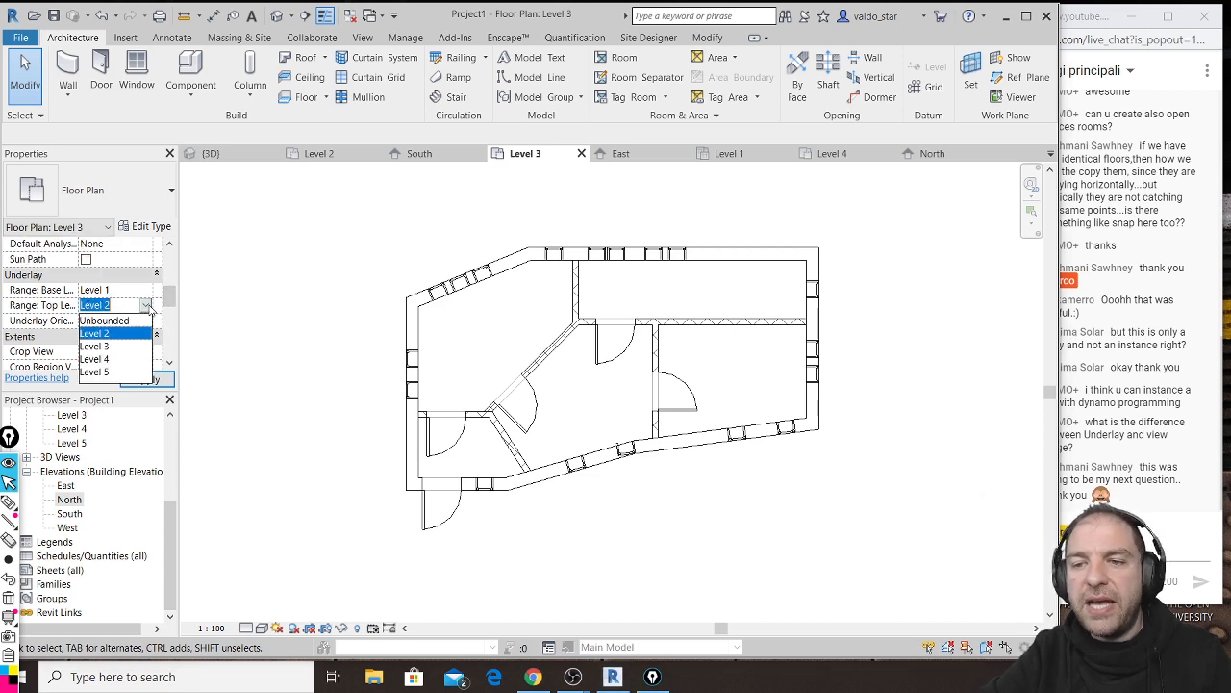
{"action": "left_click", "coordinate": [123, 373]}
{"action": "left_click", "coordinate": [147, 380]}
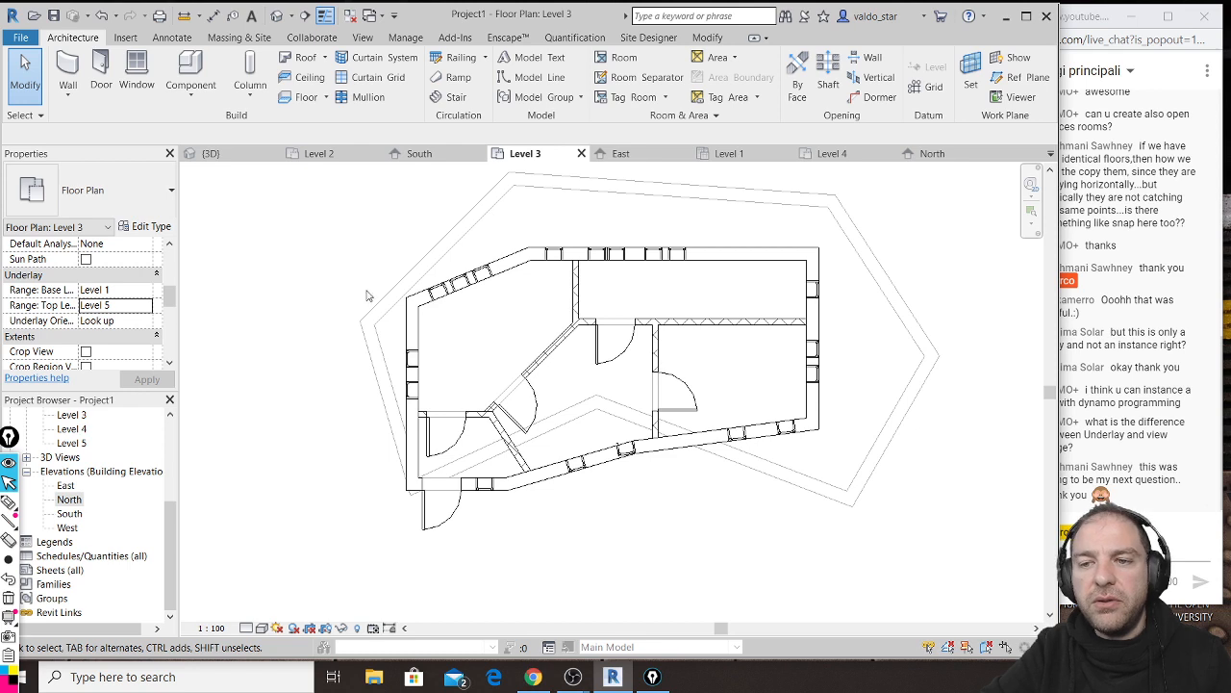
Step: Set the Level 3 plan's underlay orientation to Look down and apply it
{"action": "left_click", "coordinate": [147, 321]}
{"action": "left_click", "coordinate": [145, 321]}
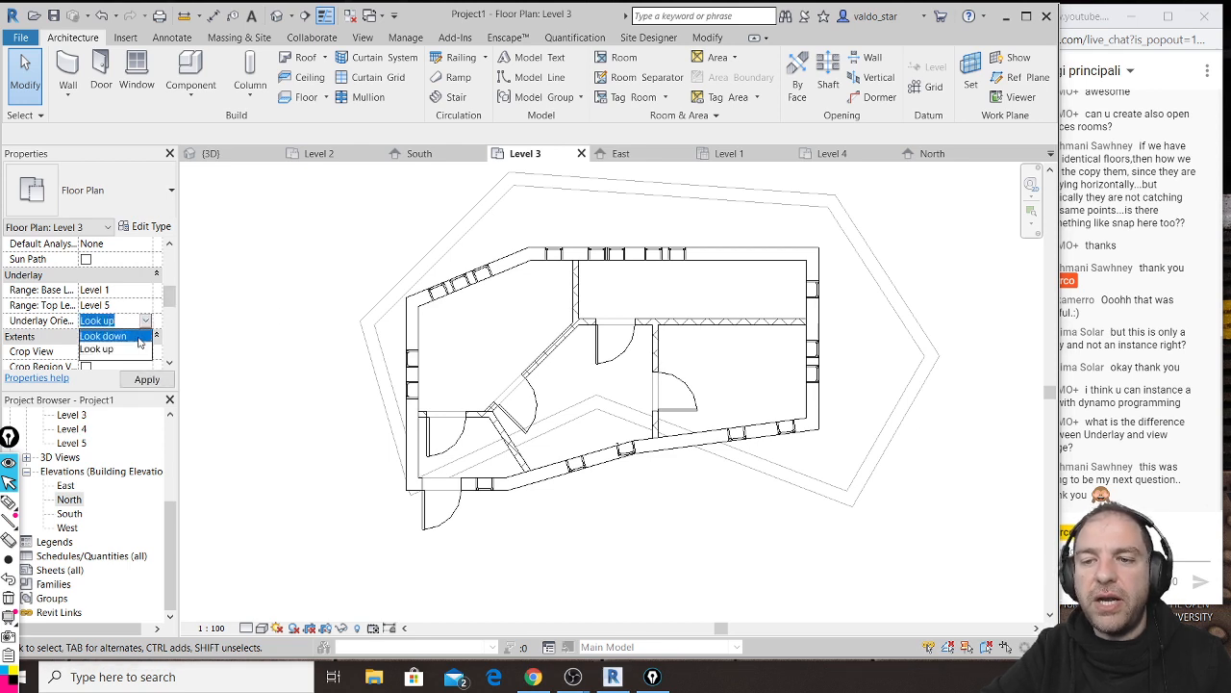
{"action": "left_click", "coordinate": [141, 337]}
{"action": "left_click", "coordinate": [147, 380]}
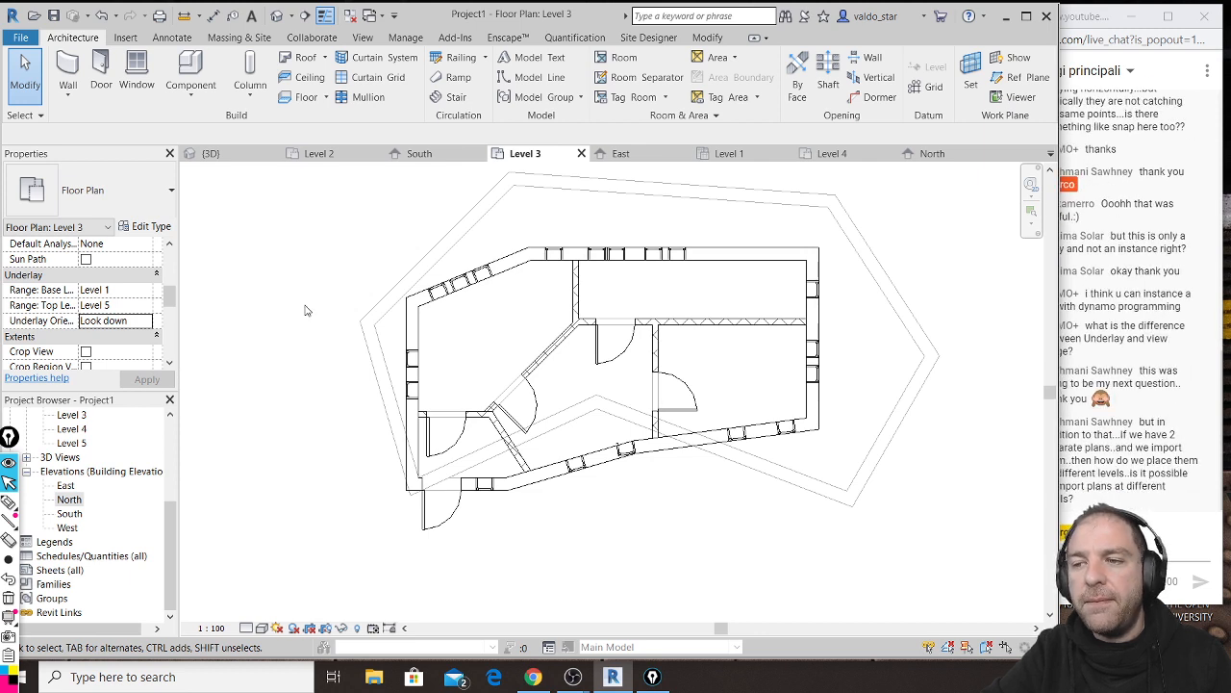
Step: Switch to the live chat window and read the latest viewer question
{"action": "left_click", "coordinate": [1139, 468]}
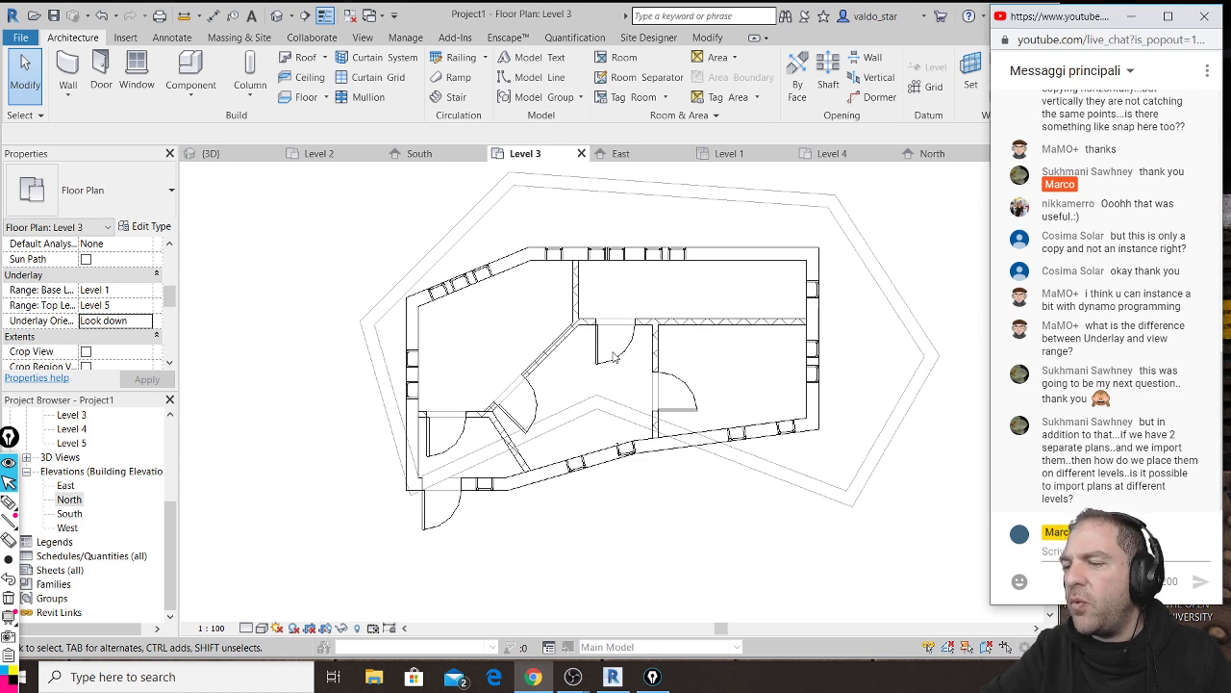
{"action": "scroll", "coordinate": [614, 356], "scroll_direction": "down", "scroll_amount": 1}
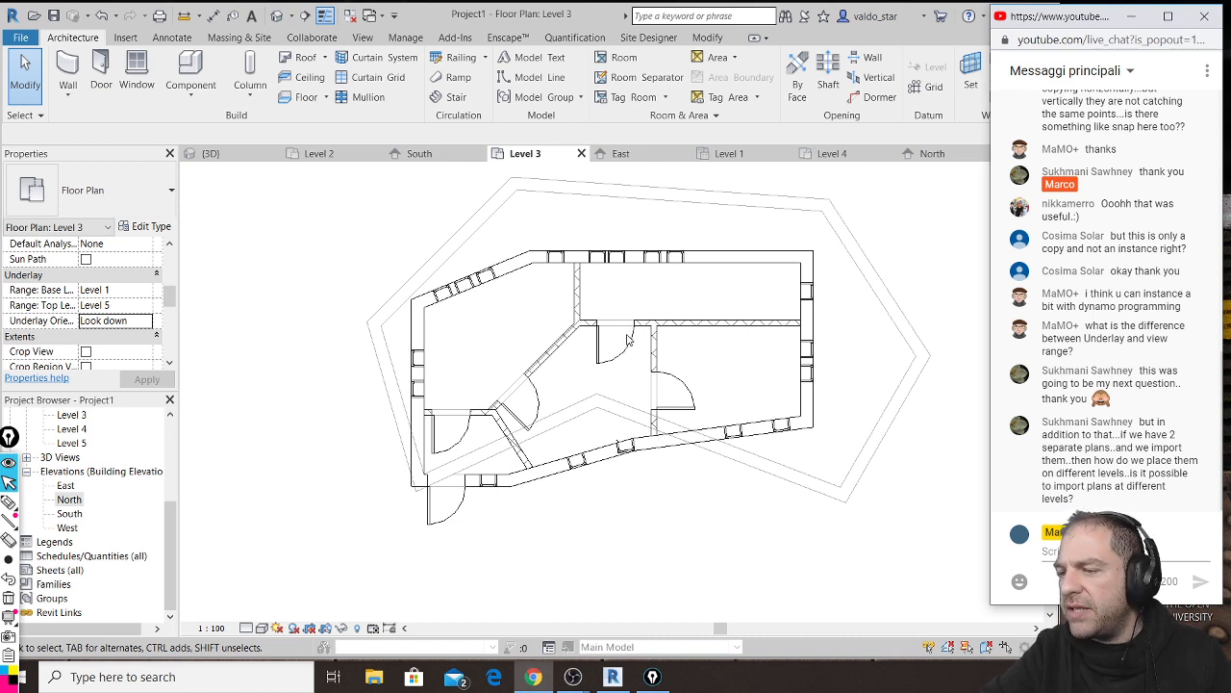
Step: Close all open views except the Level 1 floor plan
{"action": "scroll", "coordinate": [529, 356], "scroll_direction": "down", "scroll_amount": 1}
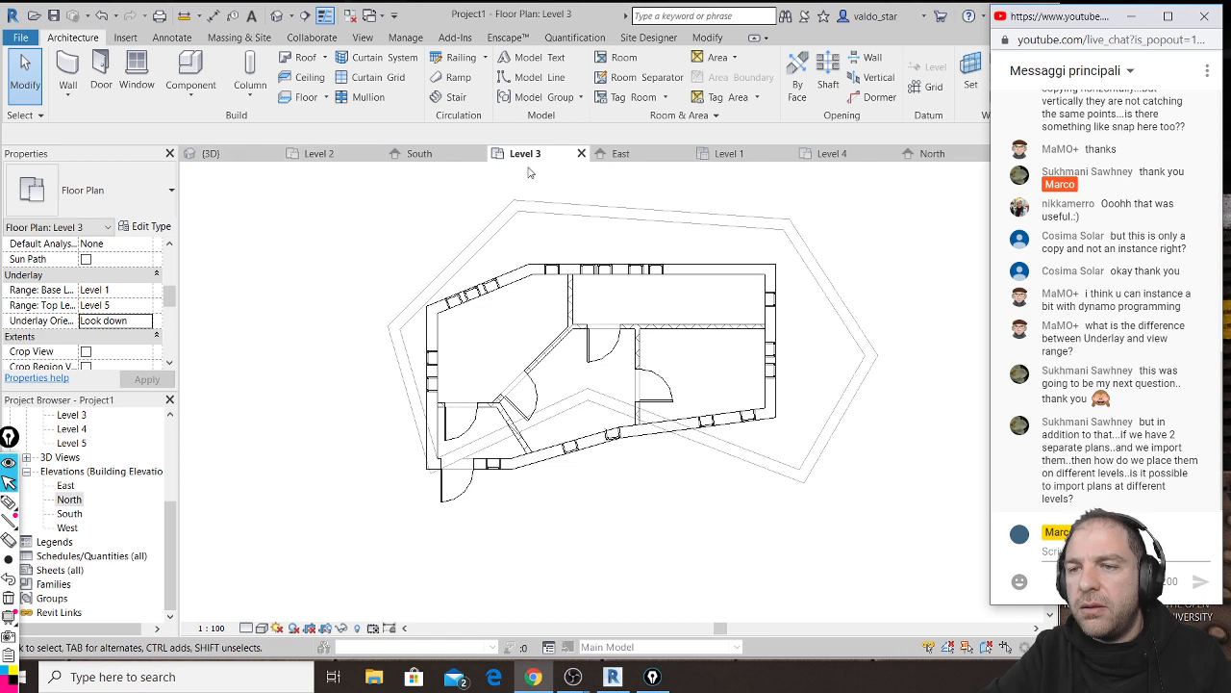
{"action": "left_click", "coordinate": [581, 155]}
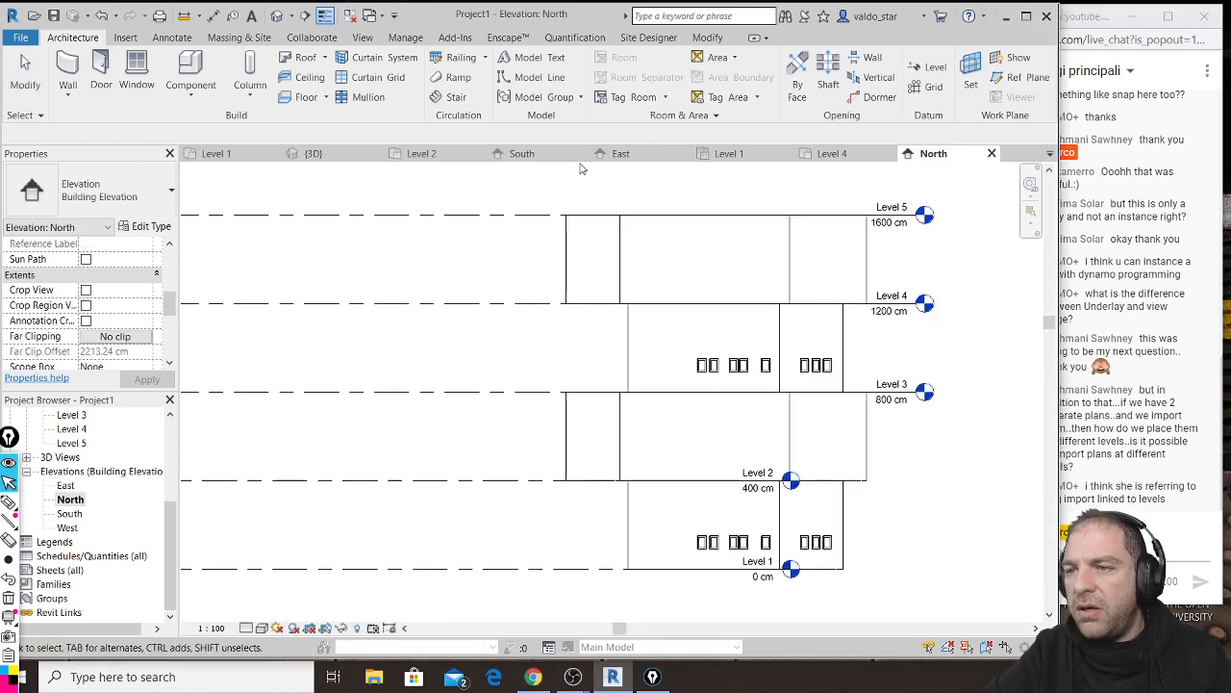
{"action": "left_click", "coordinate": [992, 154]}
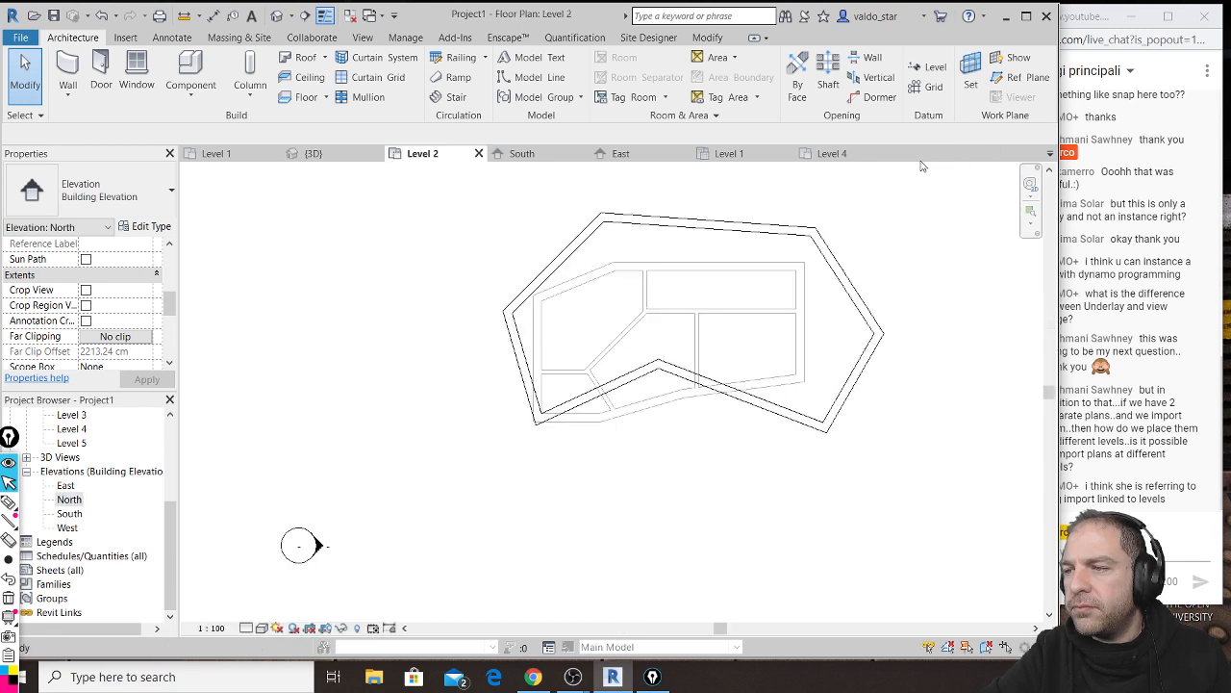
{"action": "left_click", "coordinate": [889, 154]}
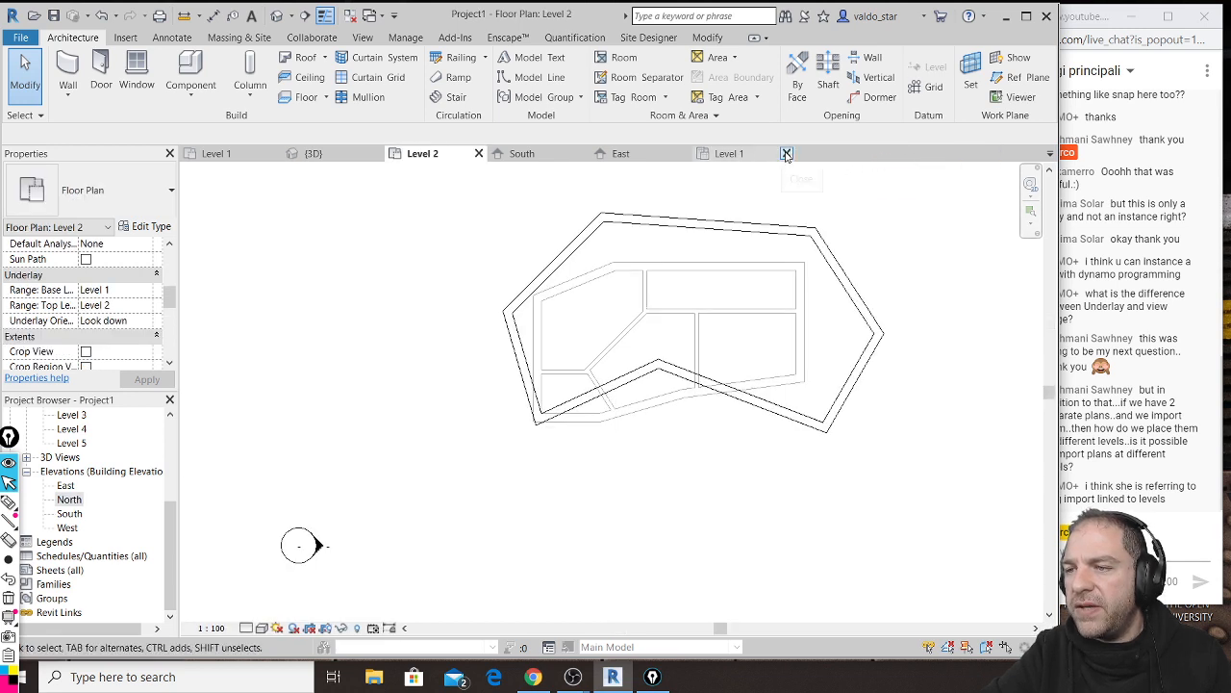
{"action": "left_click", "coordinate": [787, 154]}
{"action": "left_click", "coordinate": [685, 153]}
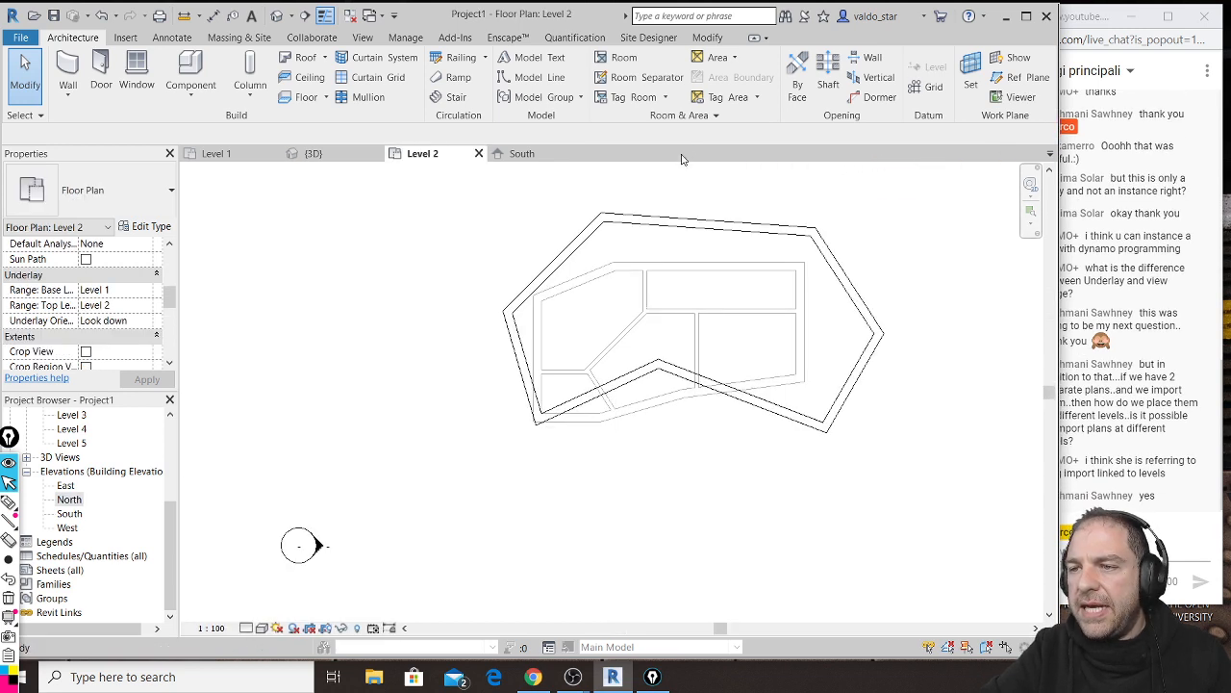
{"action": "left_click", "coordinate": [581, 154]}
{"action": "left_click", "coordinate": [374, 153]}
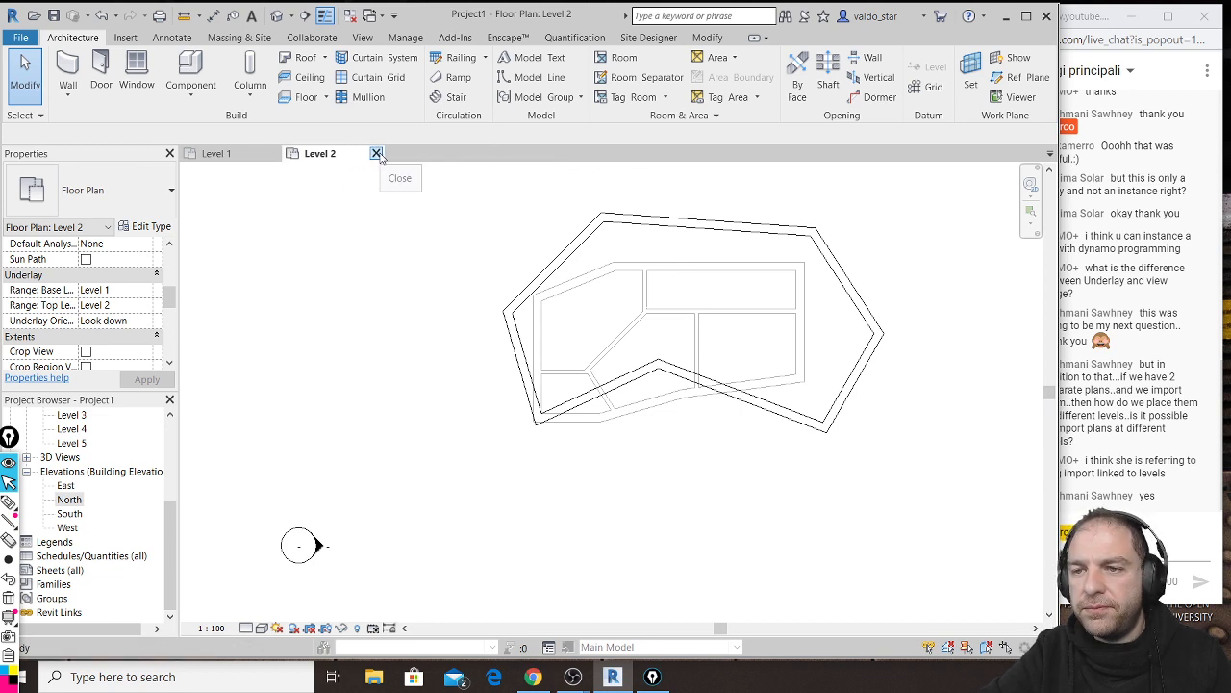
{"action": "left_click", "coordinate": [376, 154]}
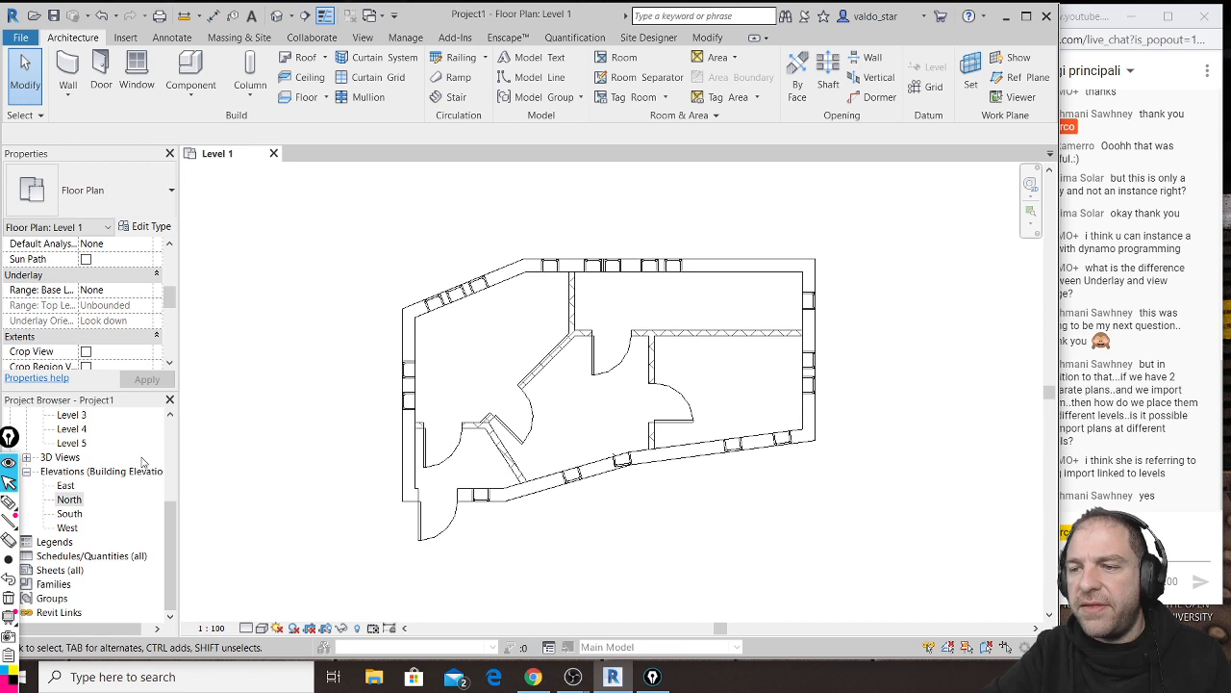
Step: Delete the entire building model in the default 3D view, keeping the levels, and open the Level 1 reflected ceiling plan
{"action": "scroll", "coordinate": [115, 474], "scroll_direction": "up", "scroll_amount": 1}
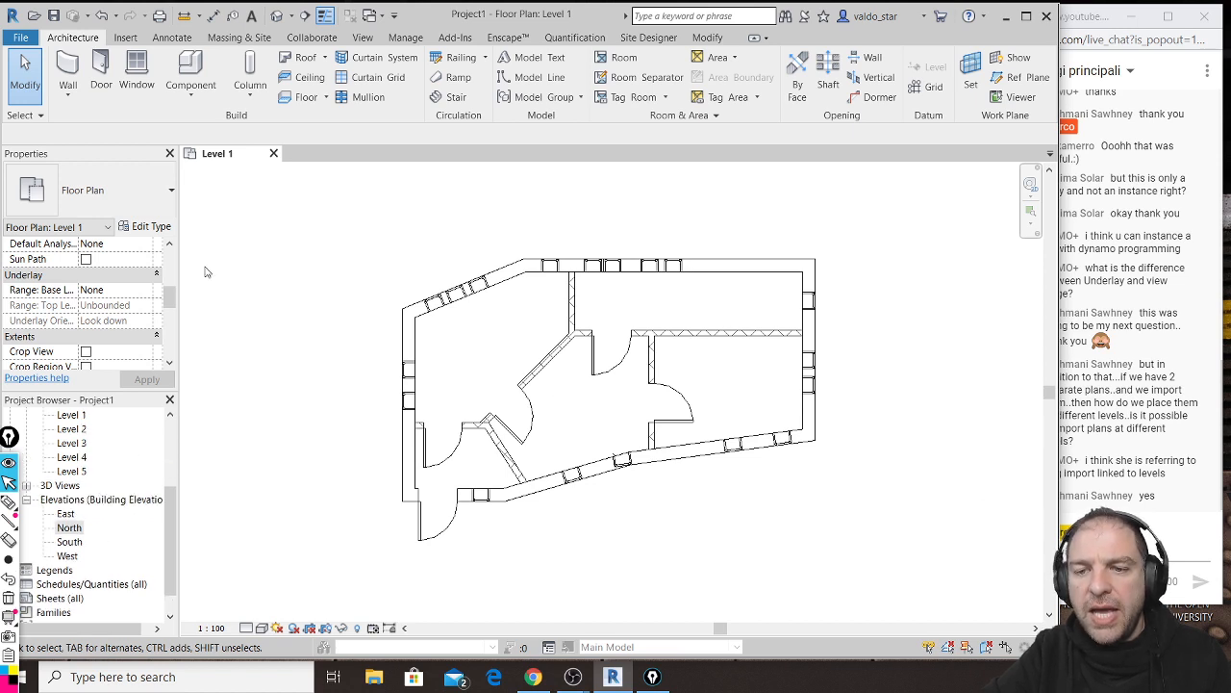
{"action": "left_click", "coordinate": [278, 17]}
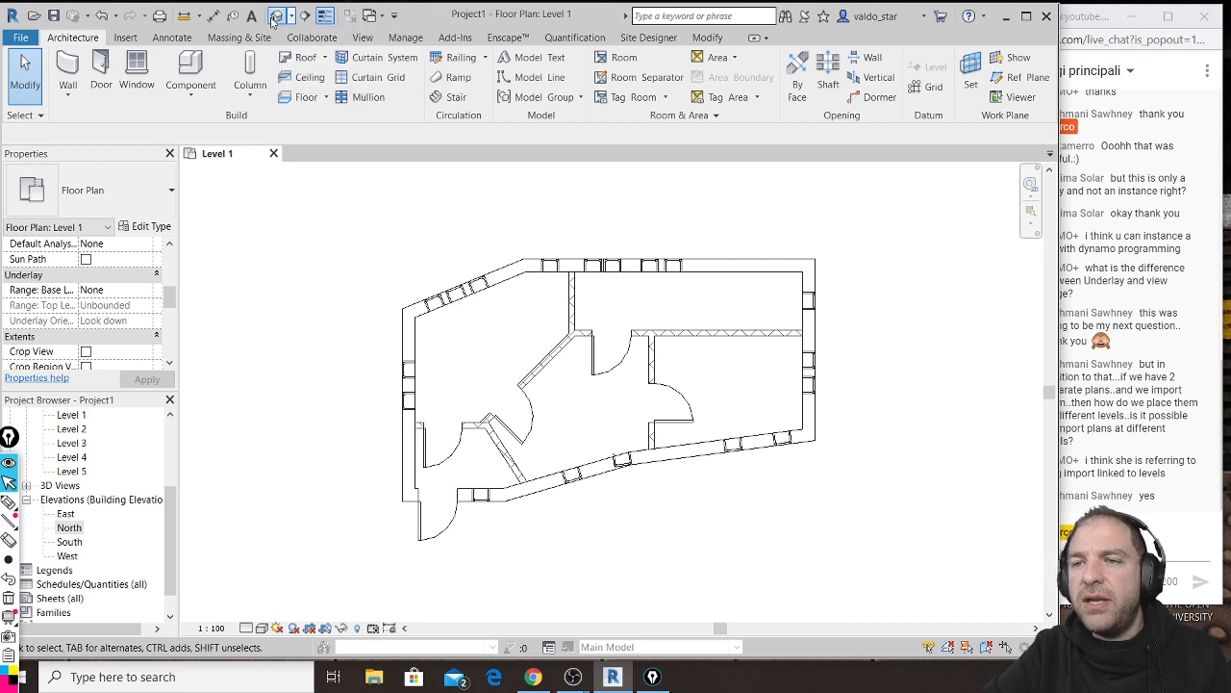
{"action": "left_click_drag", "start_coordinate": [482, 573], "coordinate": [808, 151]}
{"action": "key", "text": "Delete"}
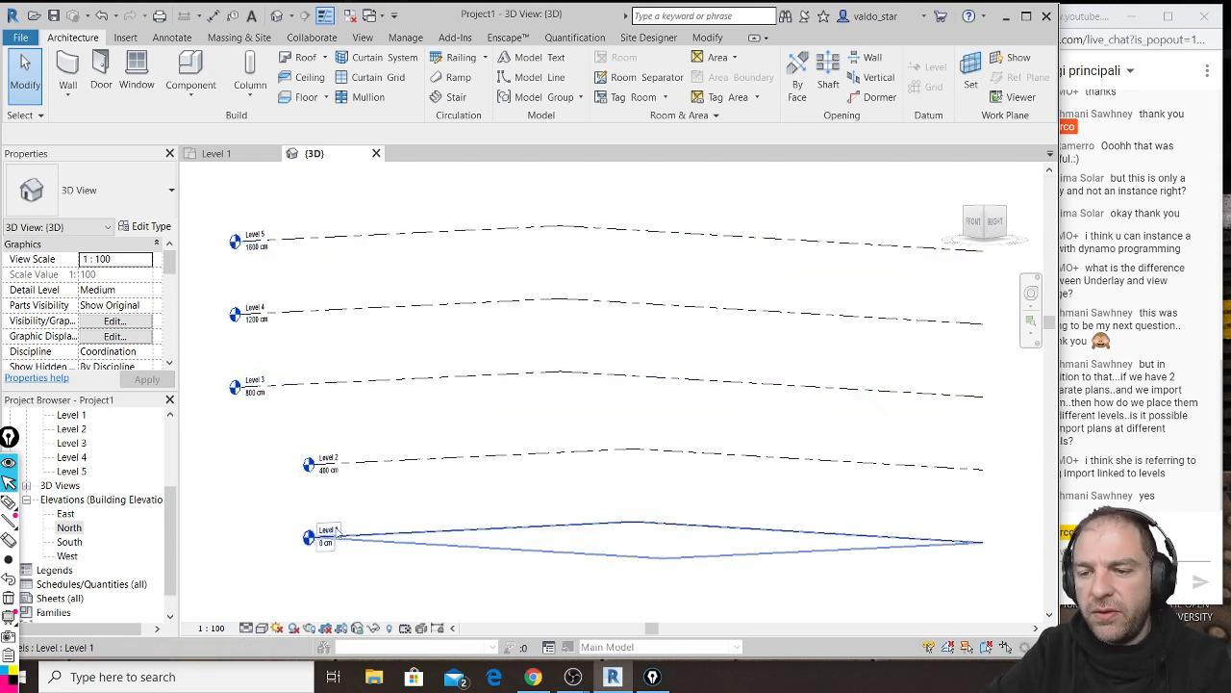
{"action": "double_click", "coordinate": [77, 417]}
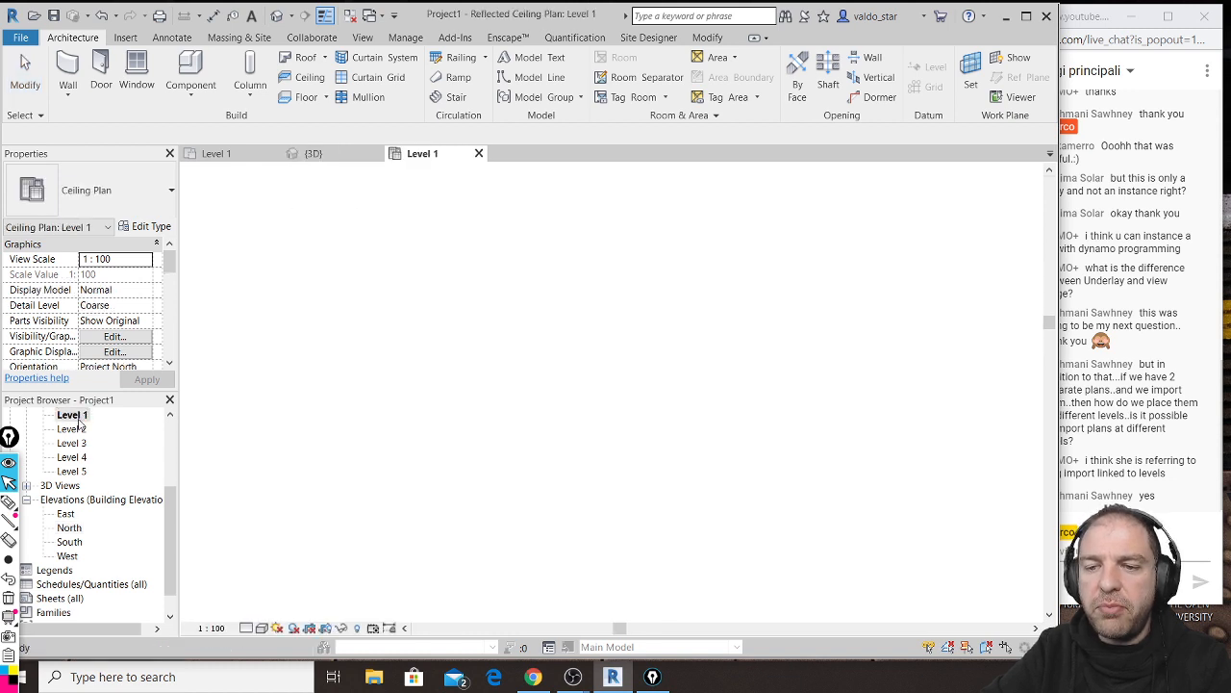
Step: Launch AutoCAD, open the recent drawing (1).dwg and look over its floor plan
{"action": "left_click", "coordinate": [19, 676]}
{"action": "left_click", "coordinate": [664, 375]}
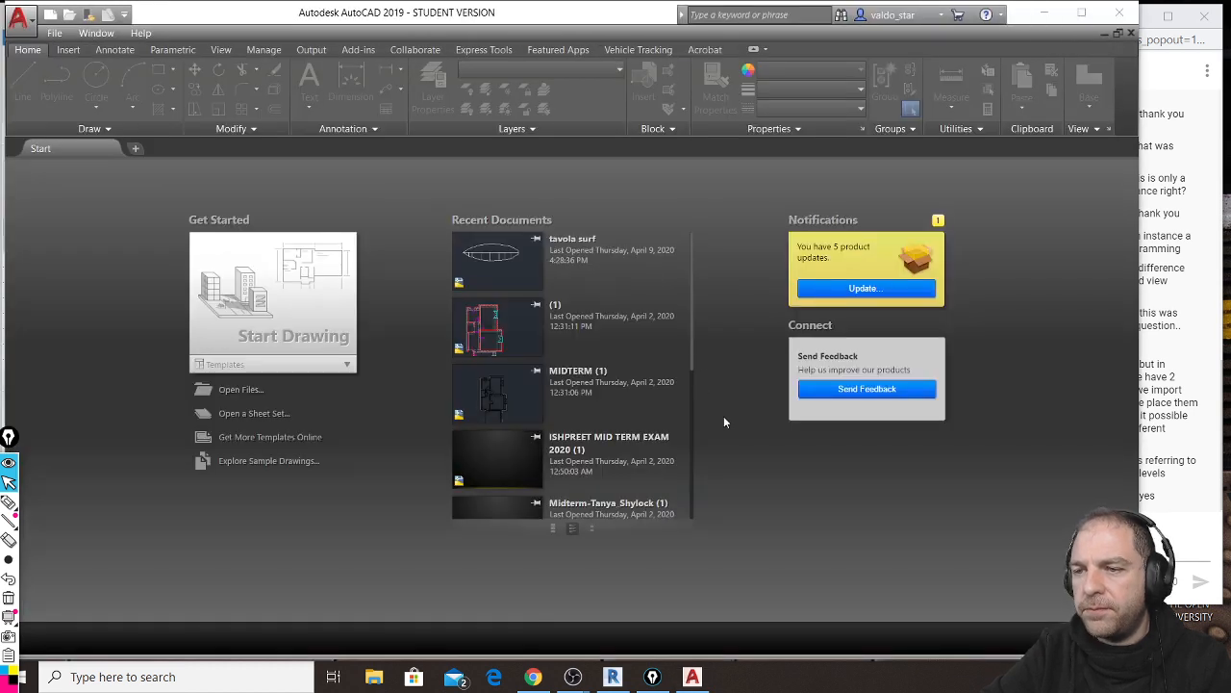
{"action": "left_click", "coordinate": [594, 330]}
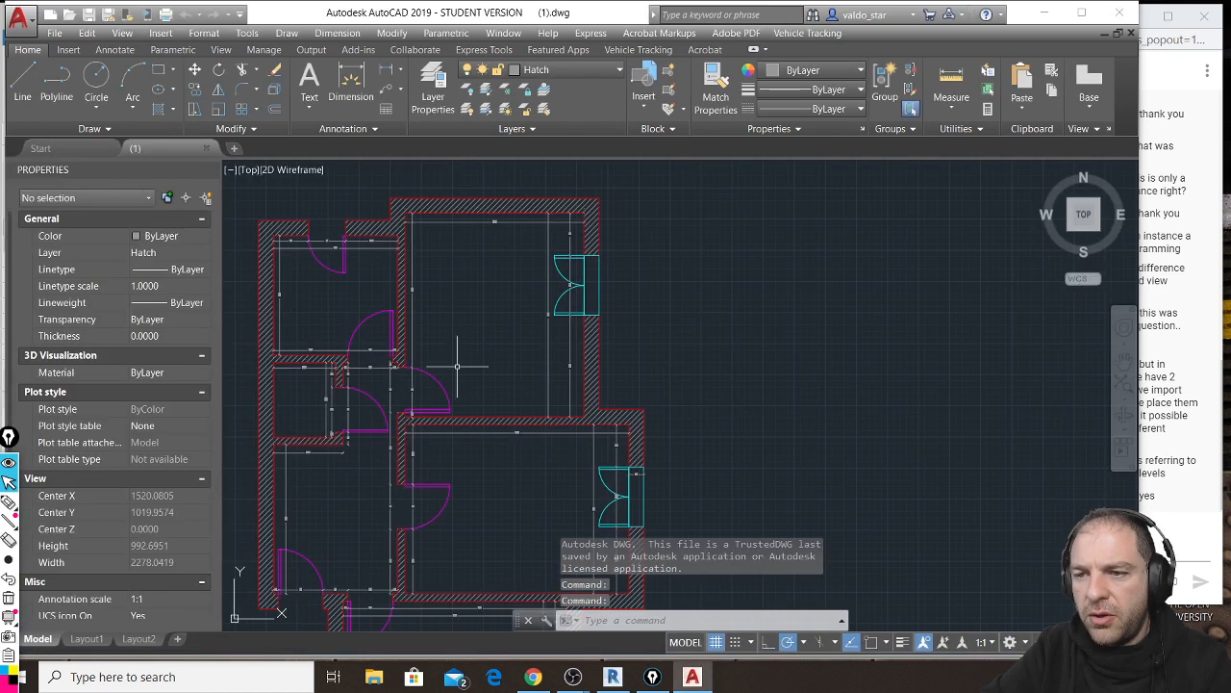
{"action": "middle_click_drag", "start_coordinate": [310, 325], "coordinate": [414, 269]}
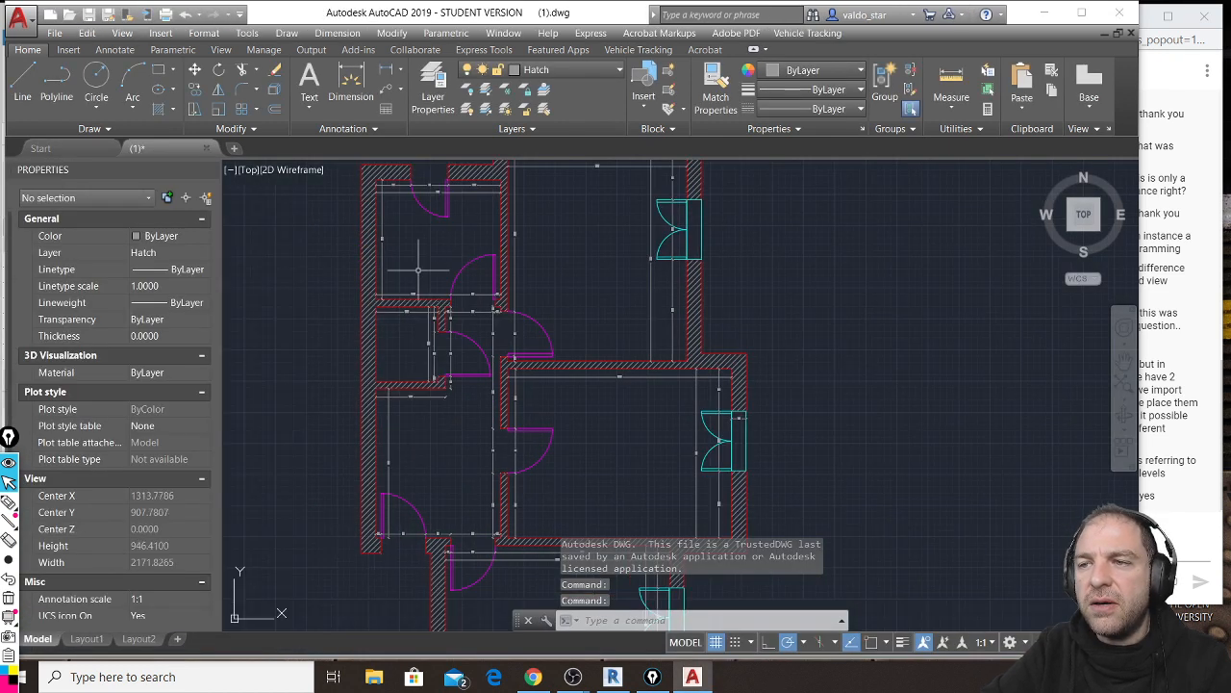
{"action": "scroll", "coordinate": [563, 179], "scroll_direction": "up", "scroll_amount": 8}
{"action": "middle_click_drag", "start_coordinate": [558, 255], "coordinate": [526, 454]}
Step: Save a copy of the drawing to the Desktop under the name example
{"action": "left_click", "coordinate": [55, 33]}
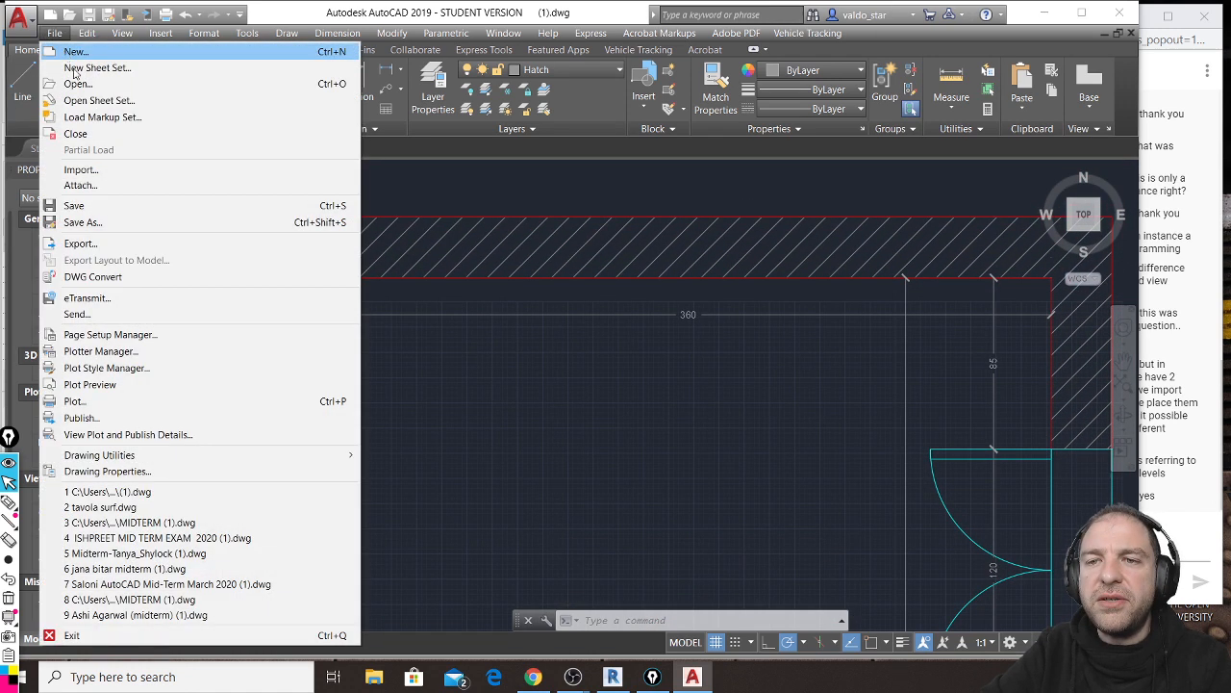
{"action": "left_click", "coordinate": [117, 227]}
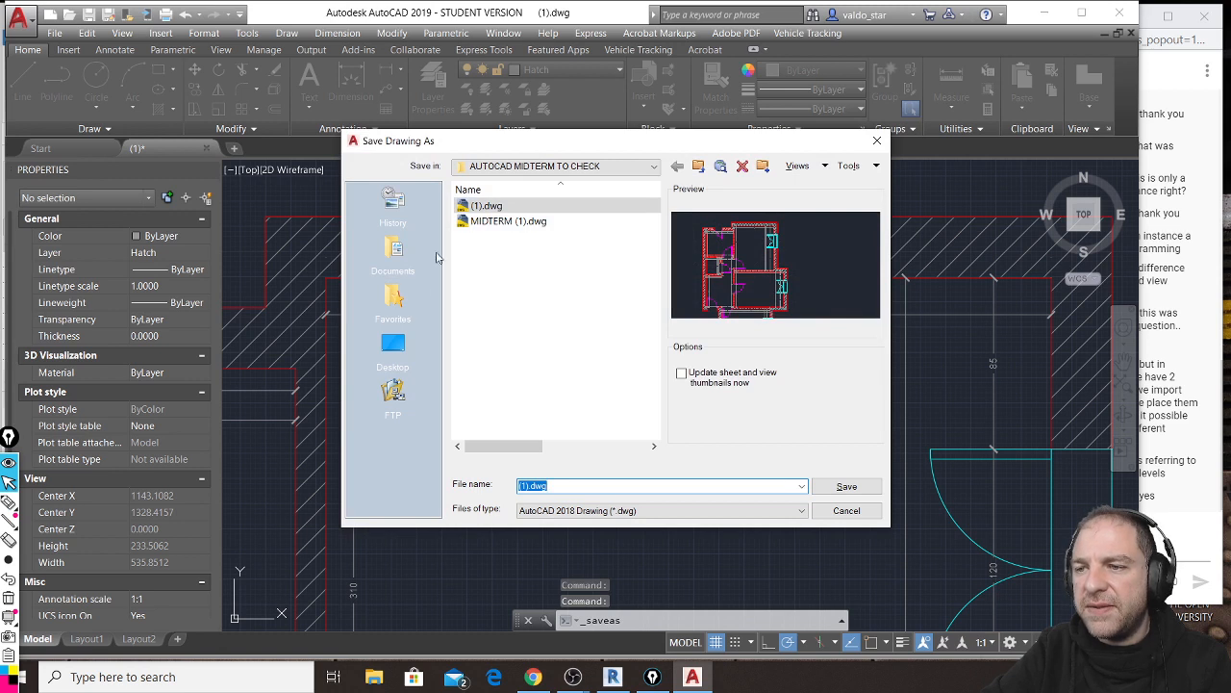
{"action": "left_click", "coordinate": [392, 348]}
{"action": "double_click", "coordinate": [740, 485]}
{"action": "type", "text": "exp"}
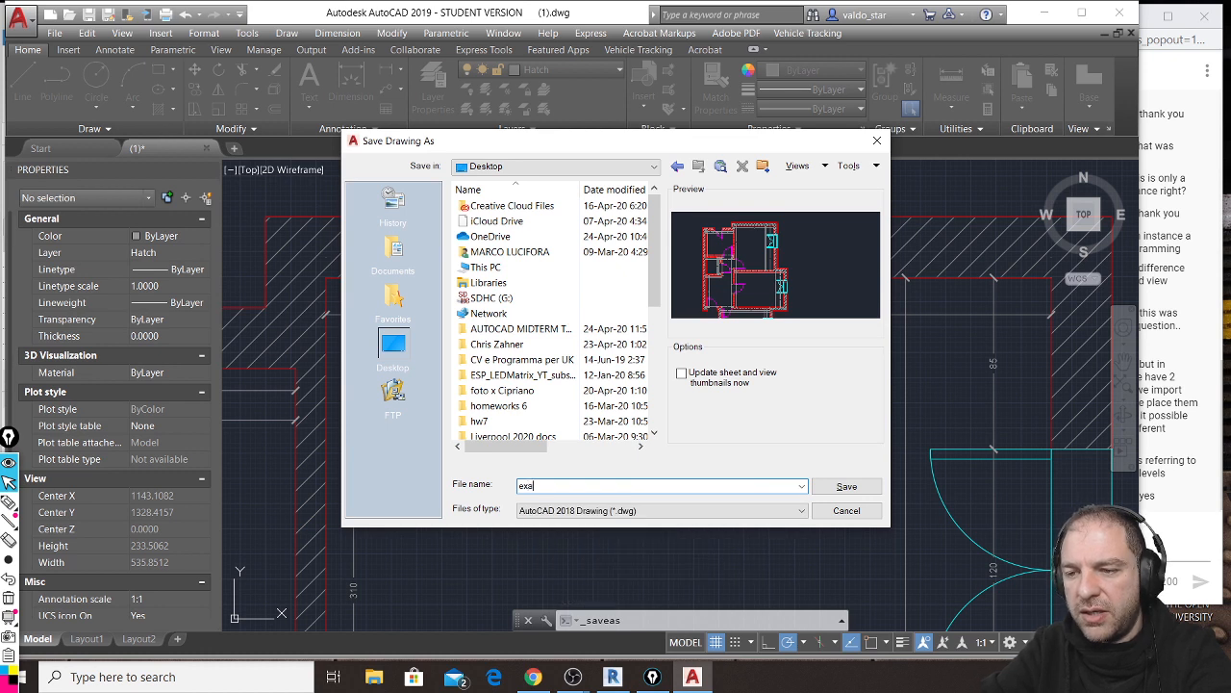
{"action": "type", "text": "ample"}
{"action": "key", "text": "Return"}
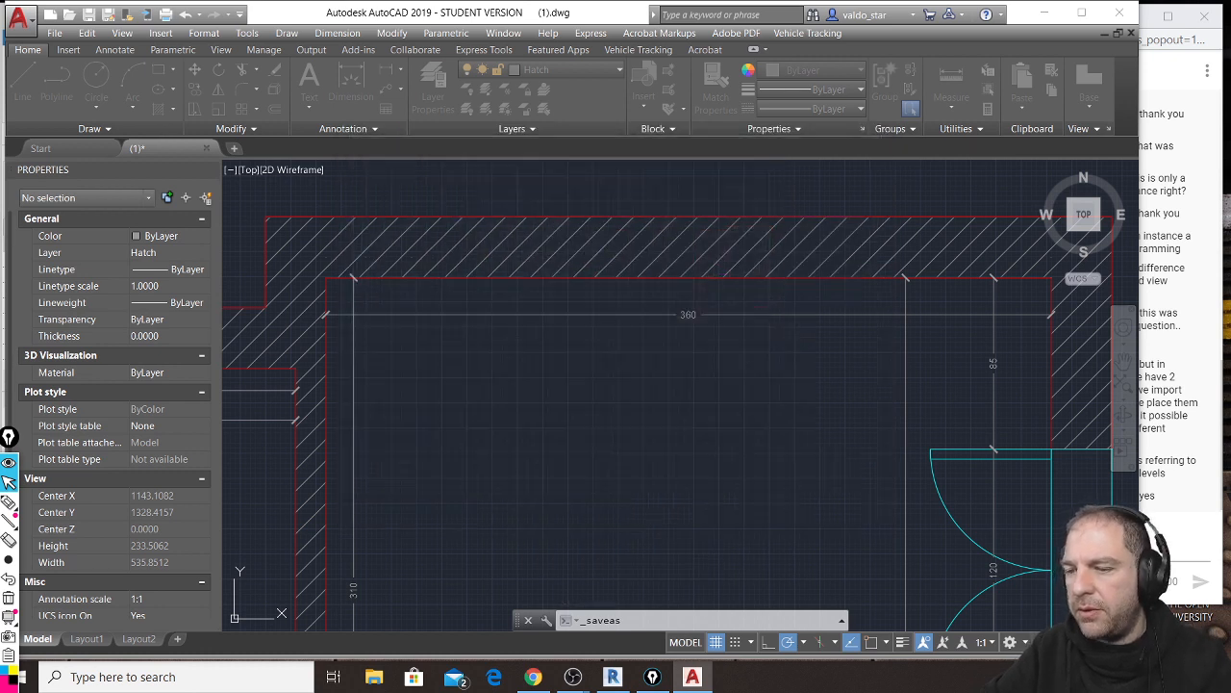
Step: Switch back to Revit, return to the Level 1 floor plan and choose example.dwg from the Desktop for CAD import
{"action": "left_click", "coordinate": [612, 679]}
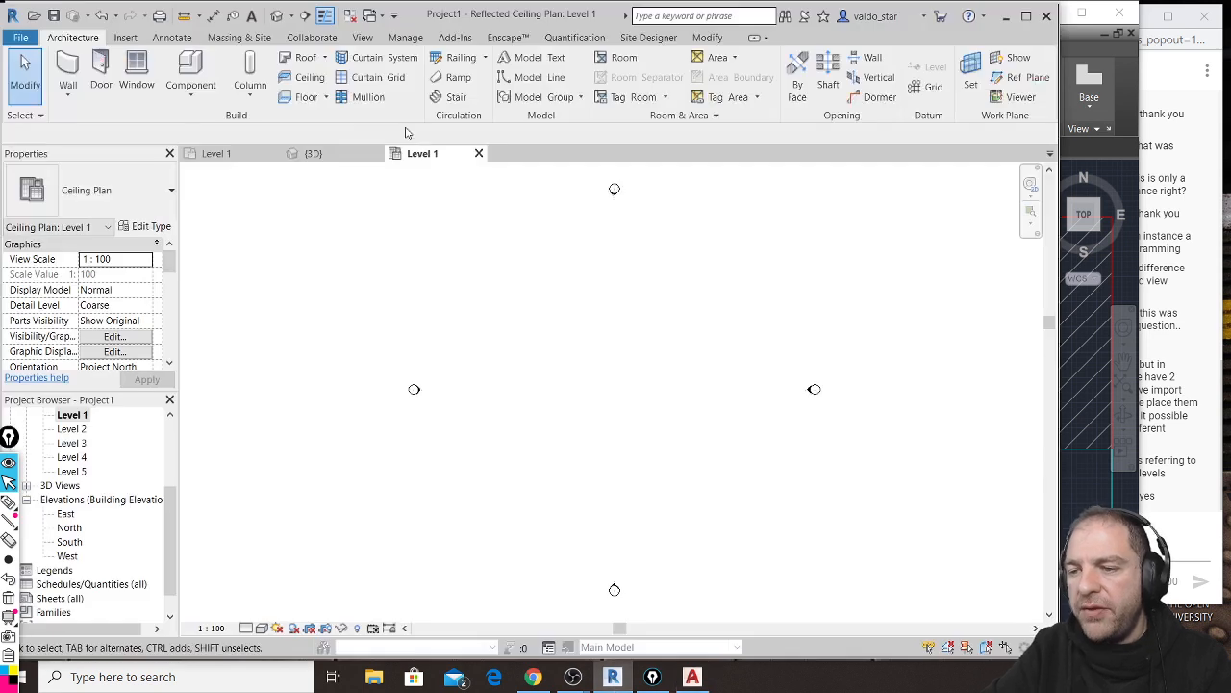
{"action": "left_click", "coordinate": [218, 154]}
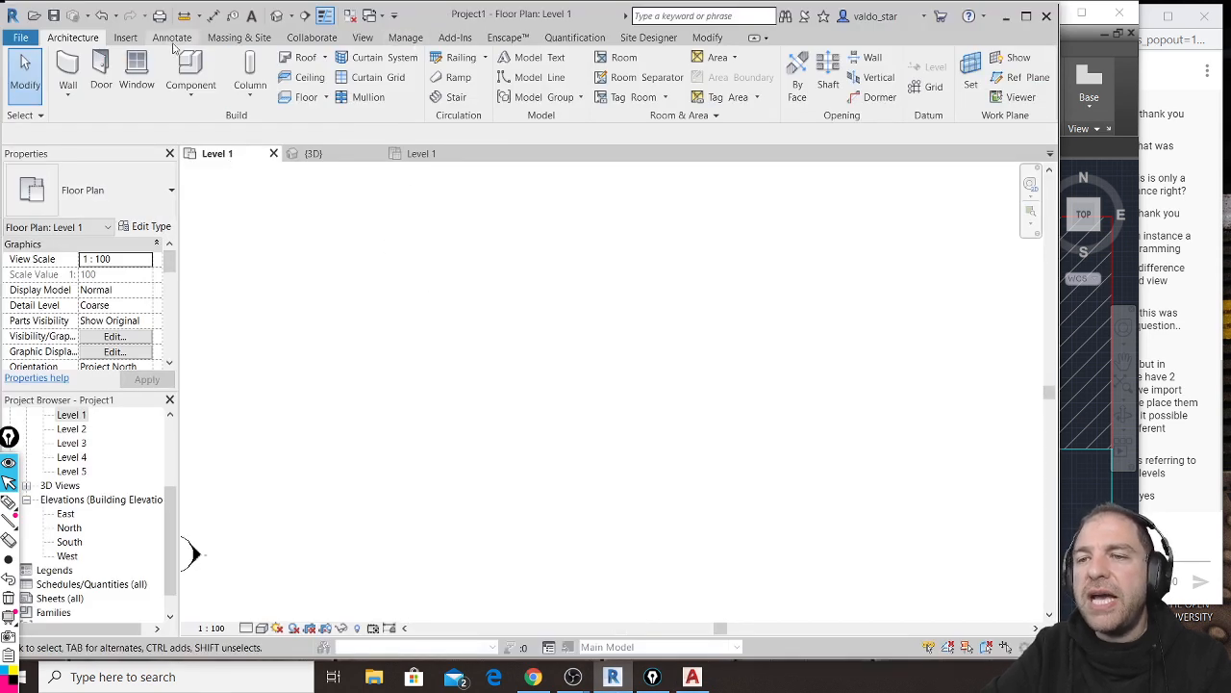
{"action": "left_click", "coordinate": [125, 36]}
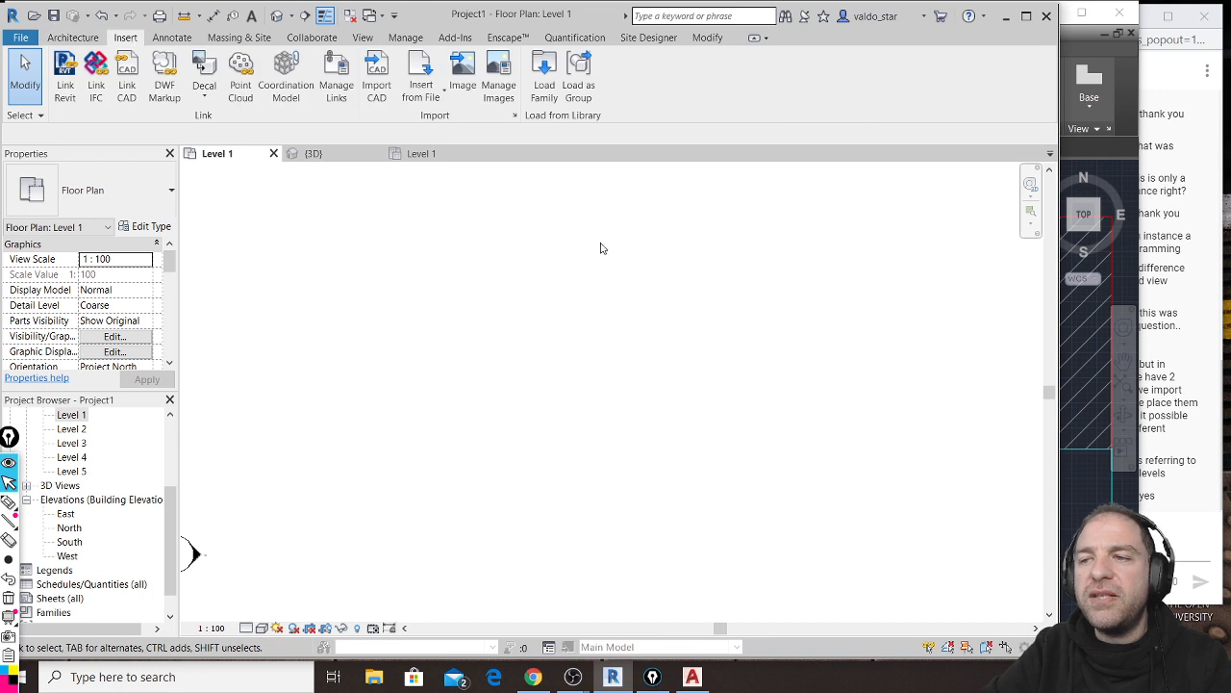
{"action": "left_click", "coordinate": [383, 75]}
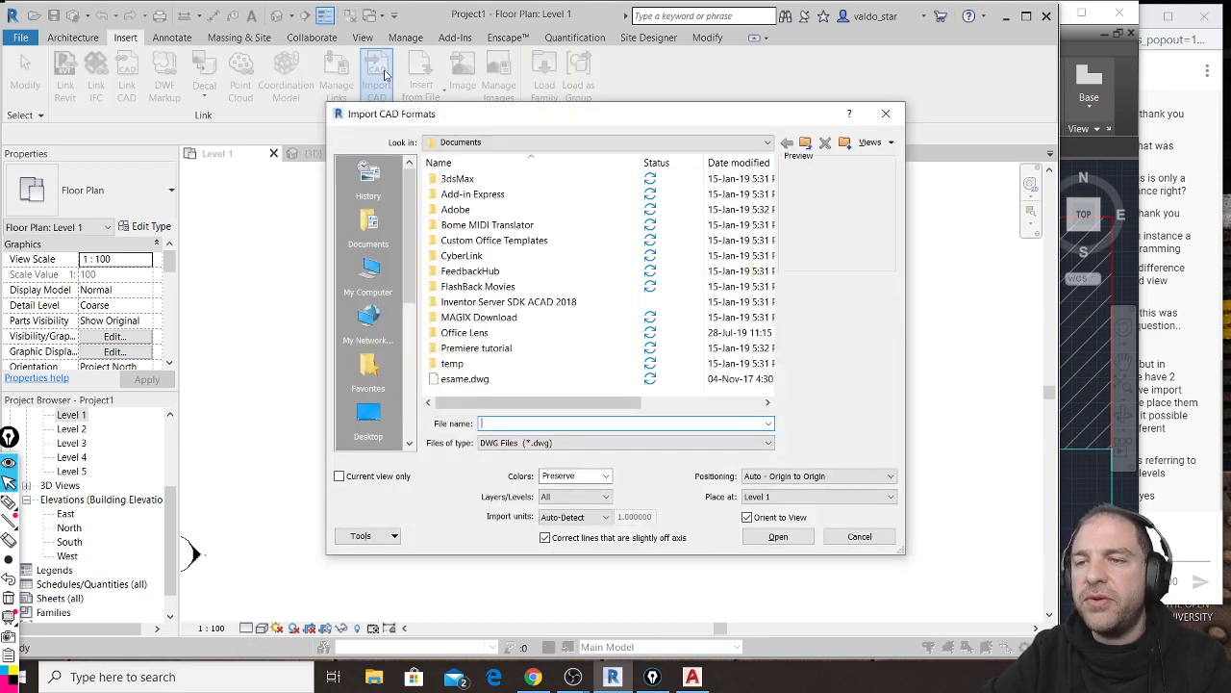
{"action": "left_click", "coordinate": [370, 412]}
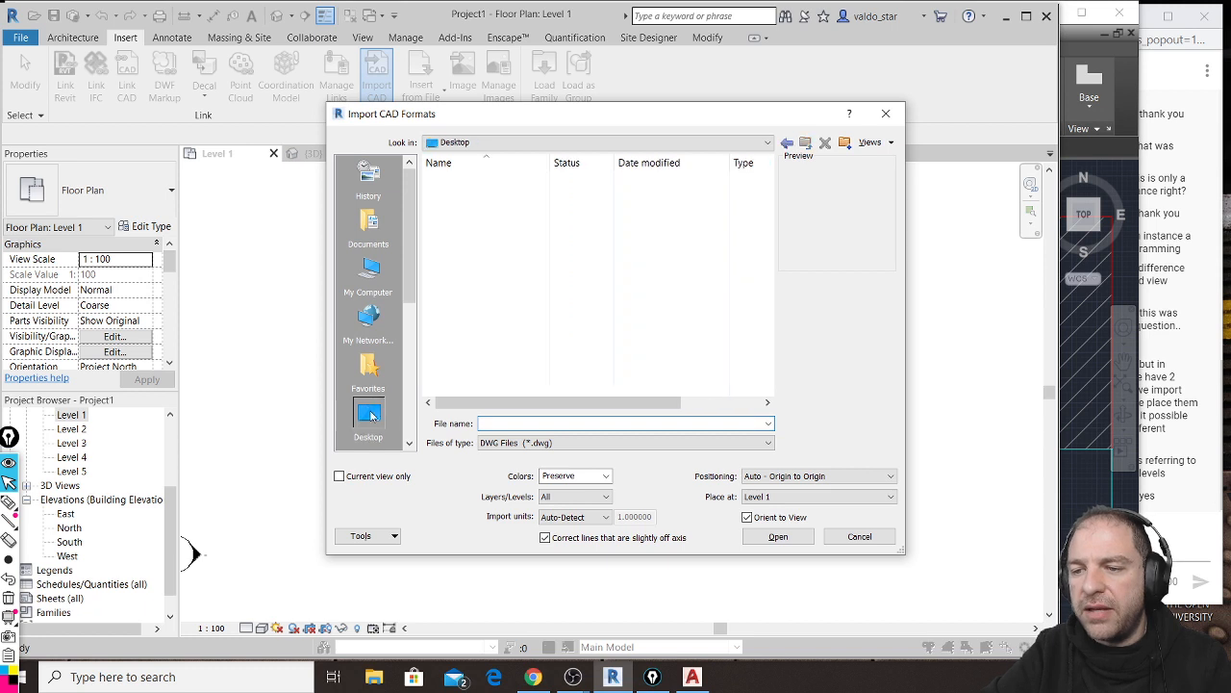
{"action": "left_click", "coordinate": [604, 423]}
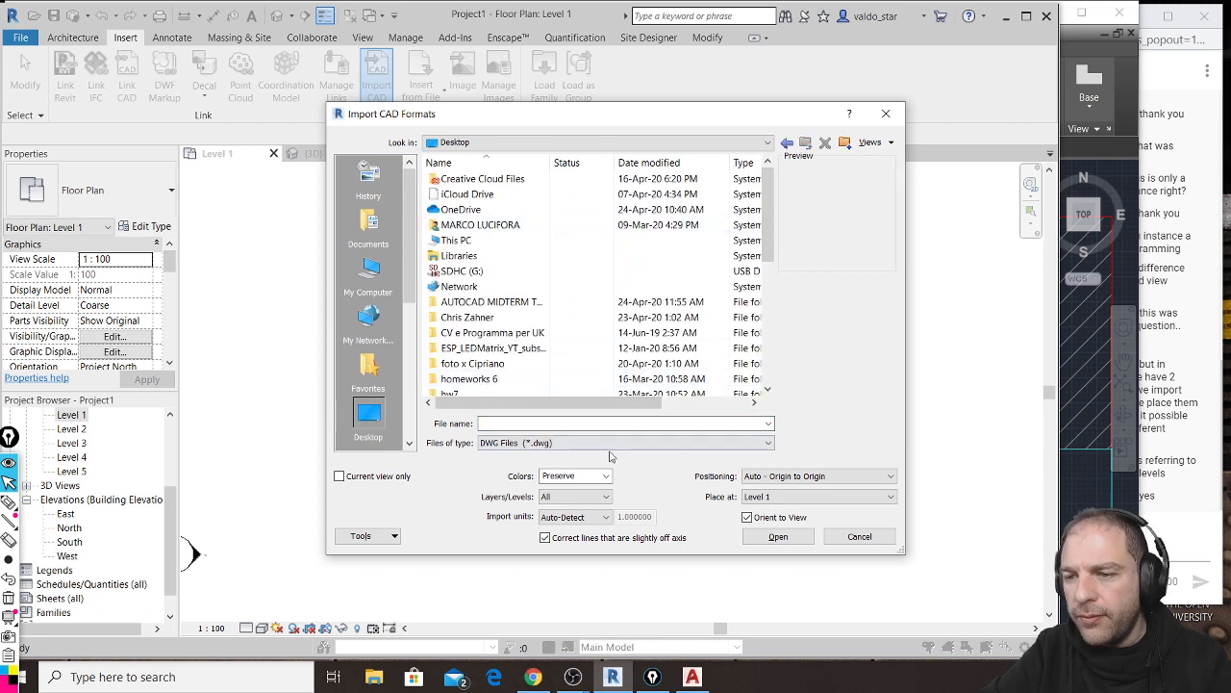
{"action": "type", "text": "ex"}
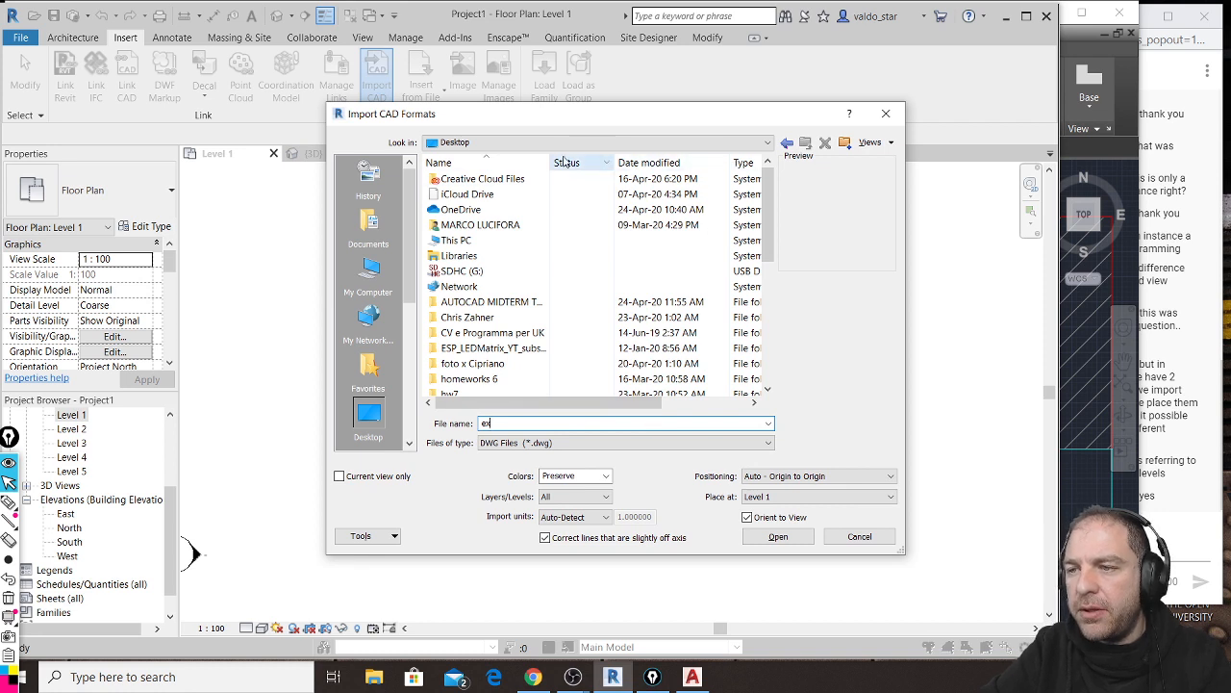
{"action": "left_click", "coordinate": [650, 161]}
{"action": "left_click", "coordinate": [486, 183]}
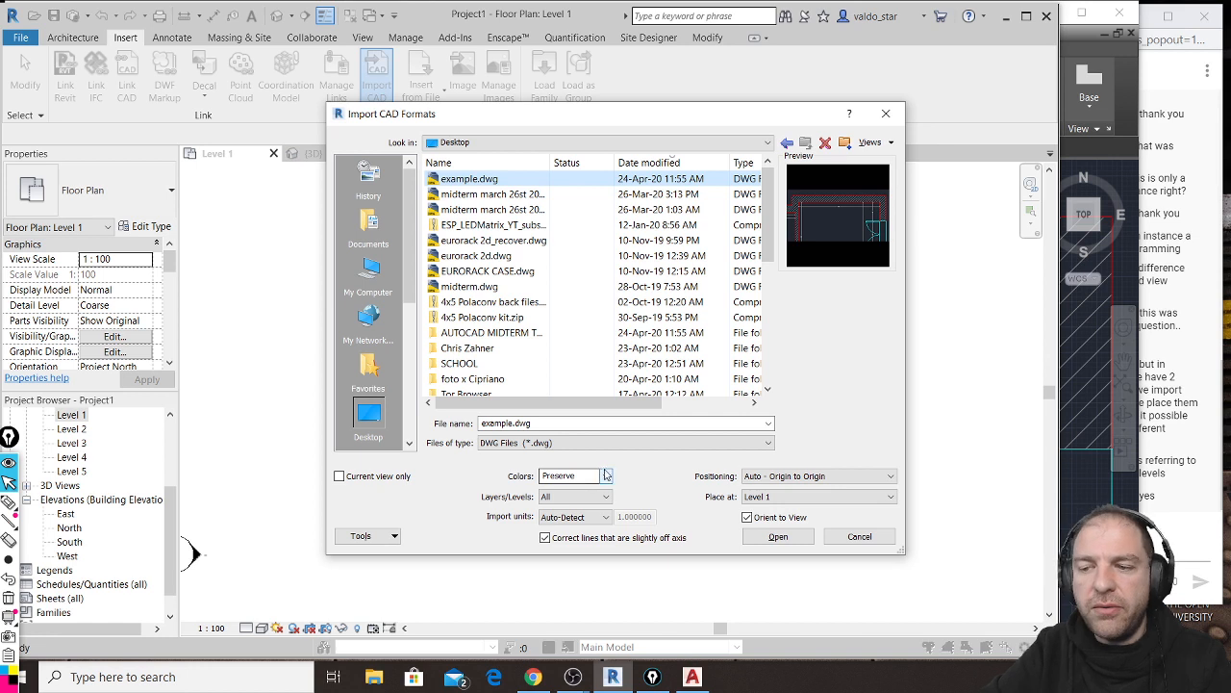
Step: Import the drawing in centimeter units, placed at Level 1 with Auto - Origin to Origin positioning, and bring it into view
{"action": "left_click", "coordinate": [606, 519]}
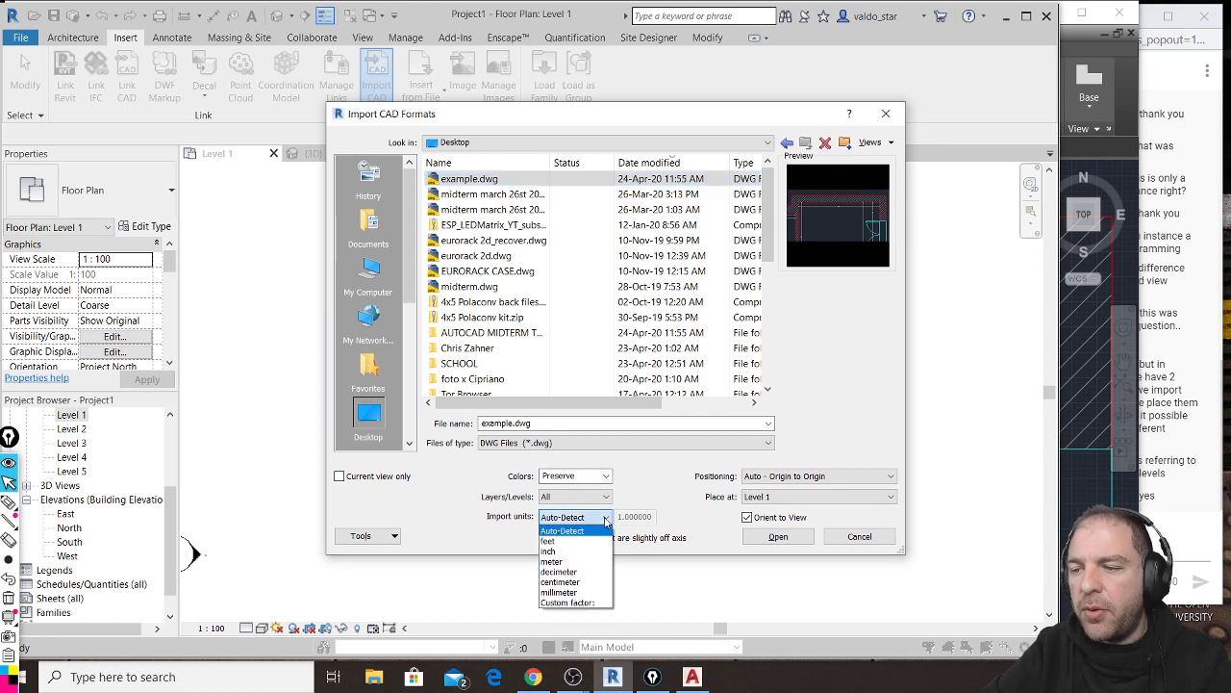
{"action": "left_click", "coordinate": [567, 582]}
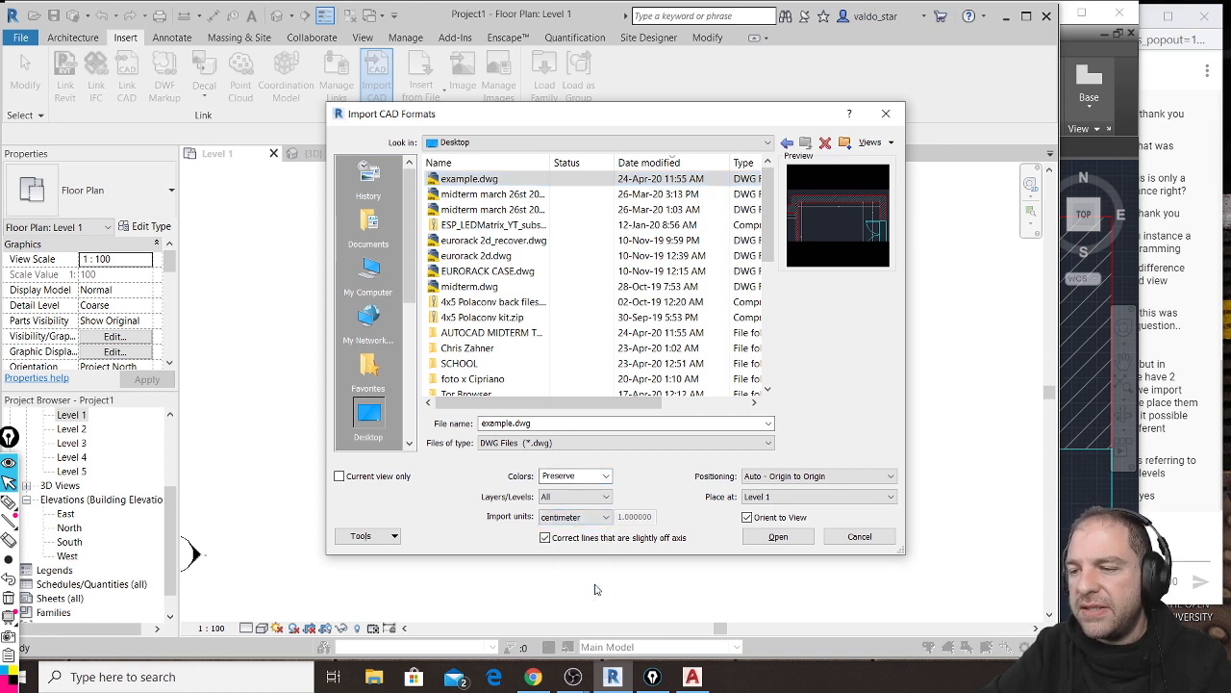
{"action": "left_click_drag", "start_coordinate": [644, 121], "coordinate": [627, 90]}
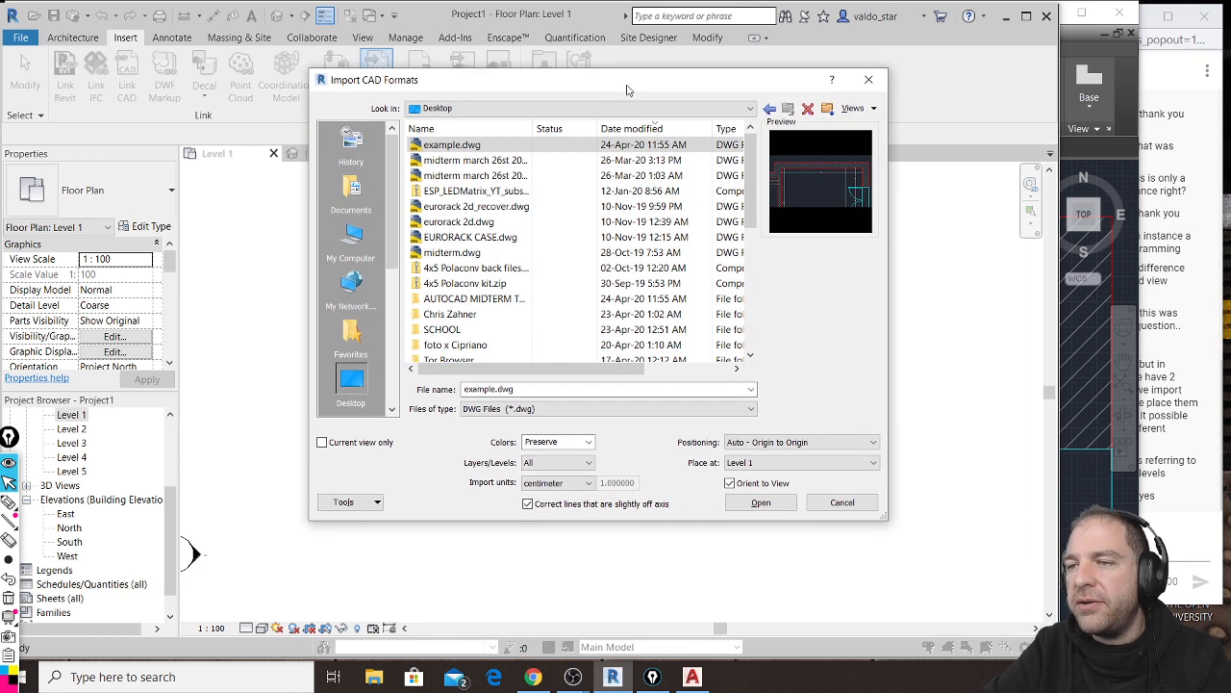
{"action": "left_click", "coordinate": [786, 465]}
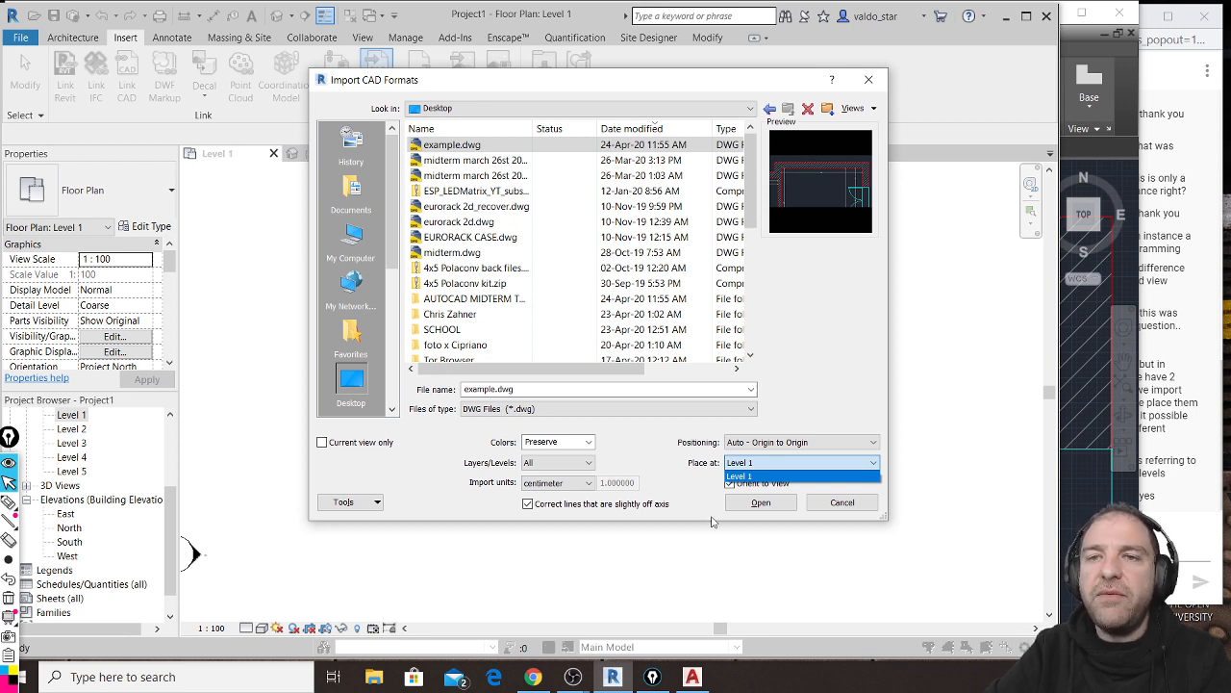
{"action": "left_click", "coordinate": [777, 510]}
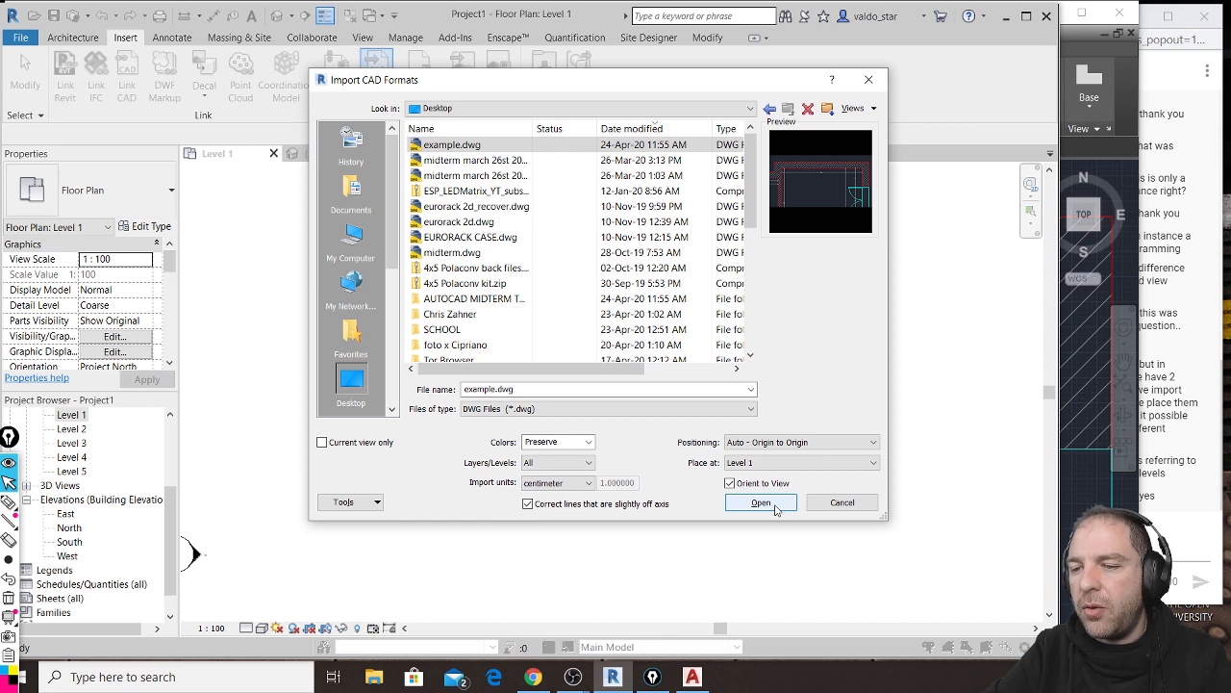
{"action": "left_click", "coordinate": [760, 502]}
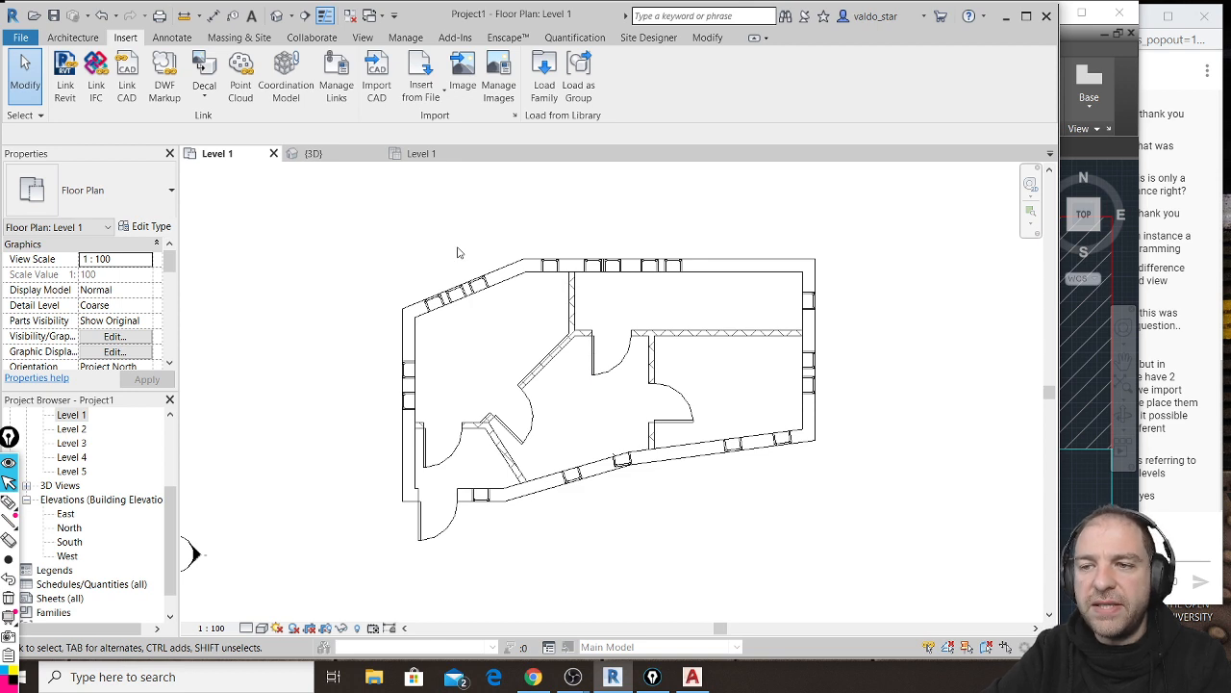
{"action": "scroll", "coordinate": [528, 425], "scroll_direction": "down", "scroll_amount": 2}
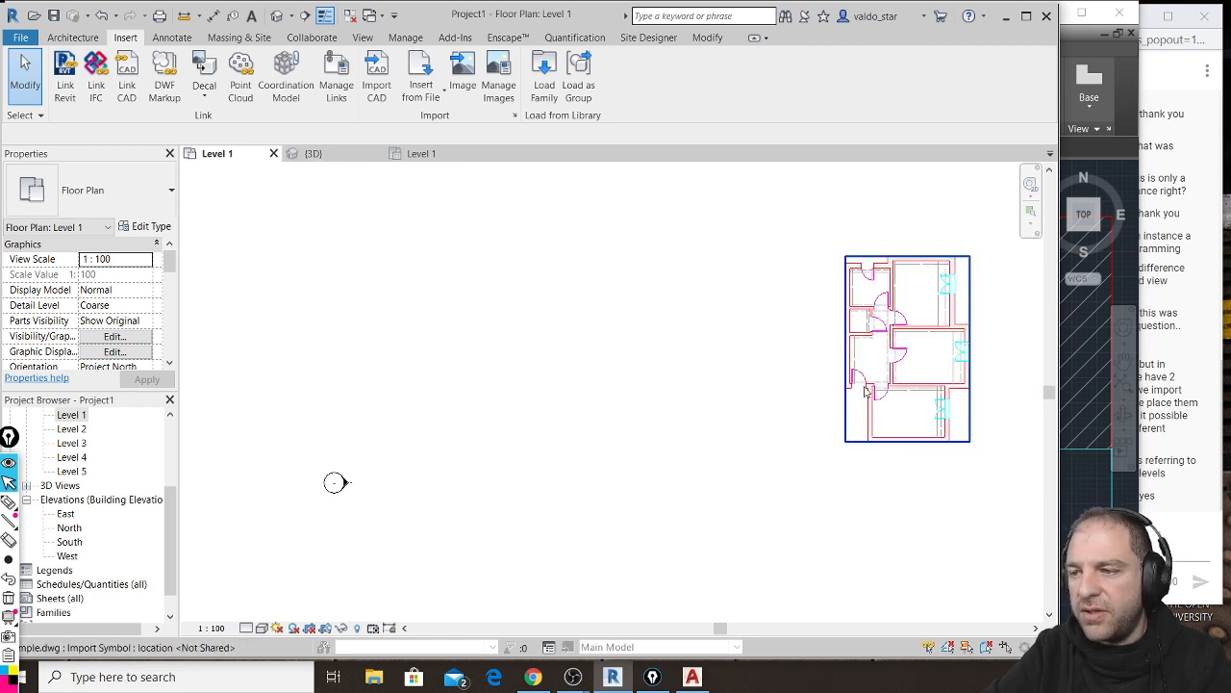
{"action": "middle_click_drag", "start_coordinate": [843, 391], "coordinate": [564, 402]}
{"action": "scroll", "coordinate": [647, 329], "scroll_direction": "up", "scroll_amount": 1}
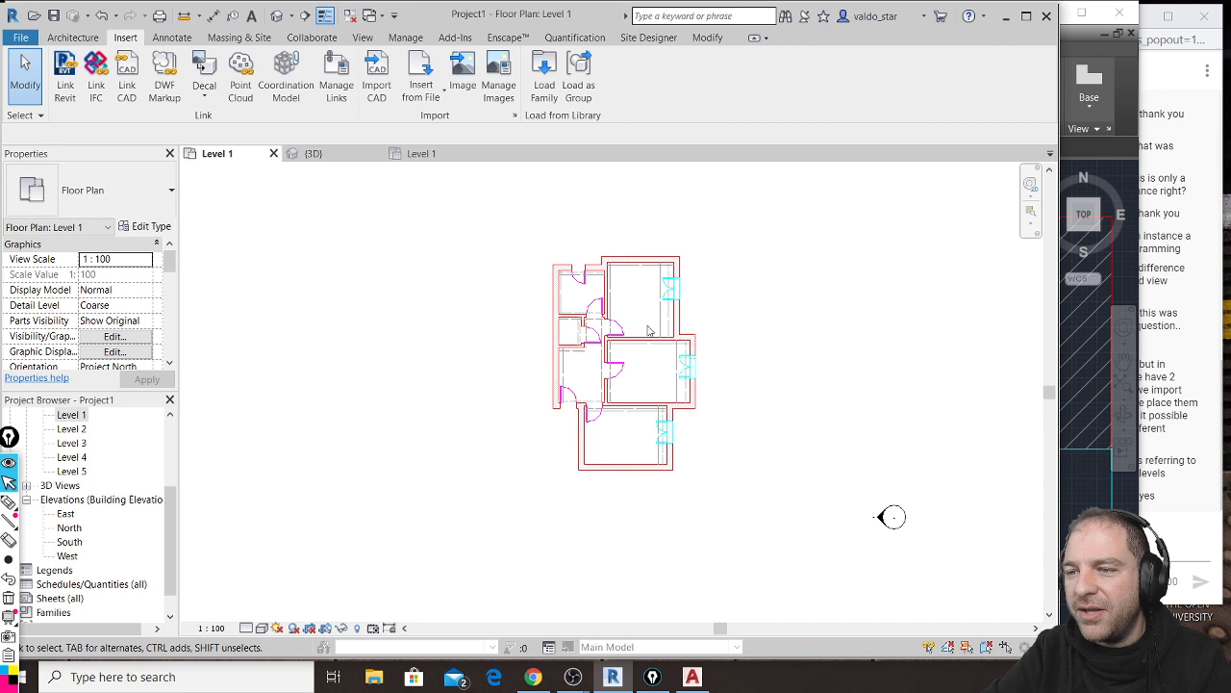
Step: Open the Level 2 ceiling plan and choose example.dwg from the Desktop for CAD import
{"action": "double_click", "coordinate": [72, 429]}
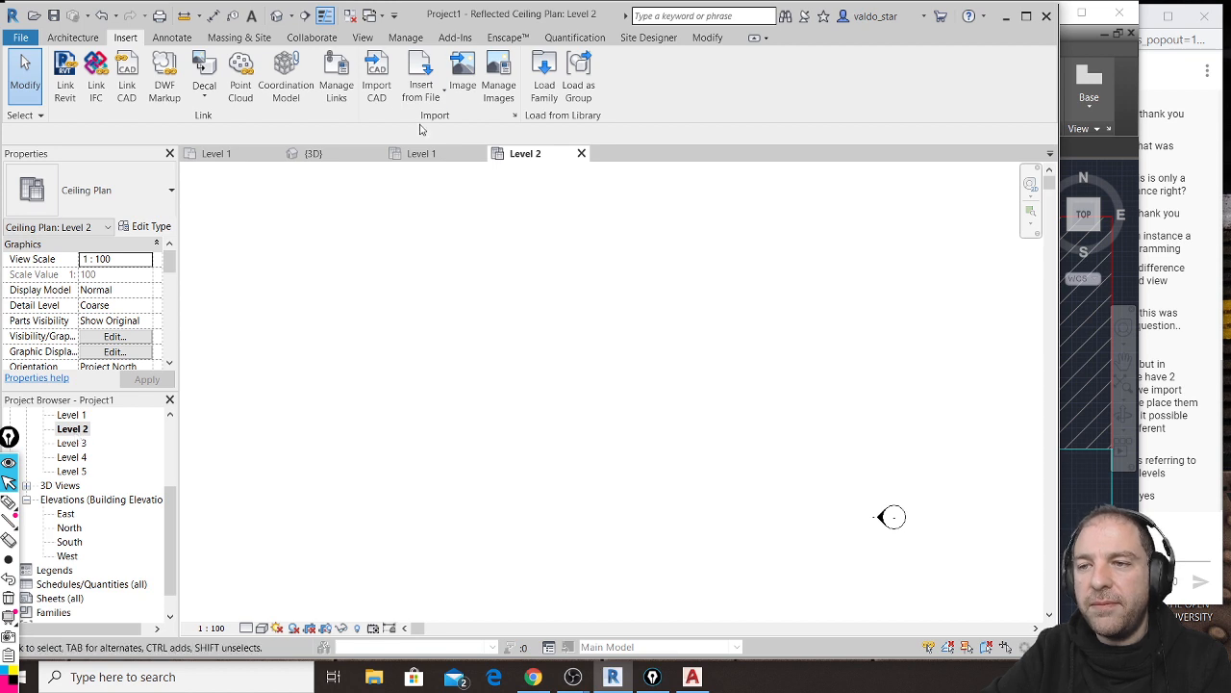
{"action": "left_click", "coordinate": [376, 77]}
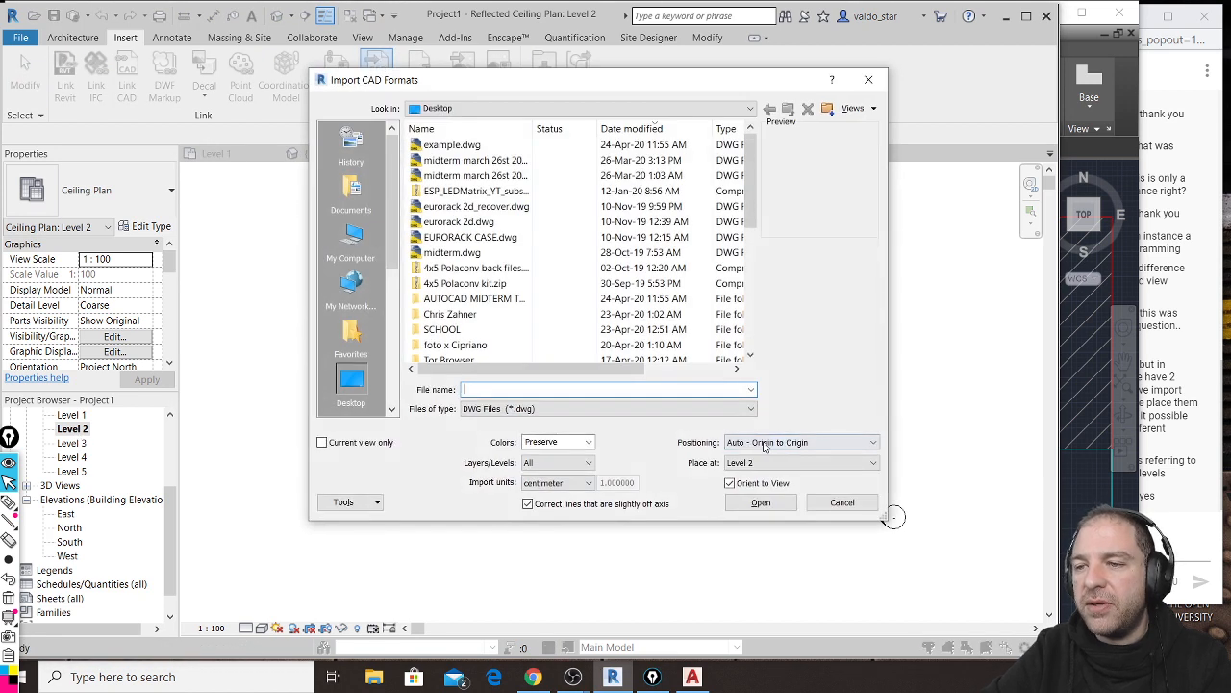
{"action": "left_click", "coordinate": [452, 144]}
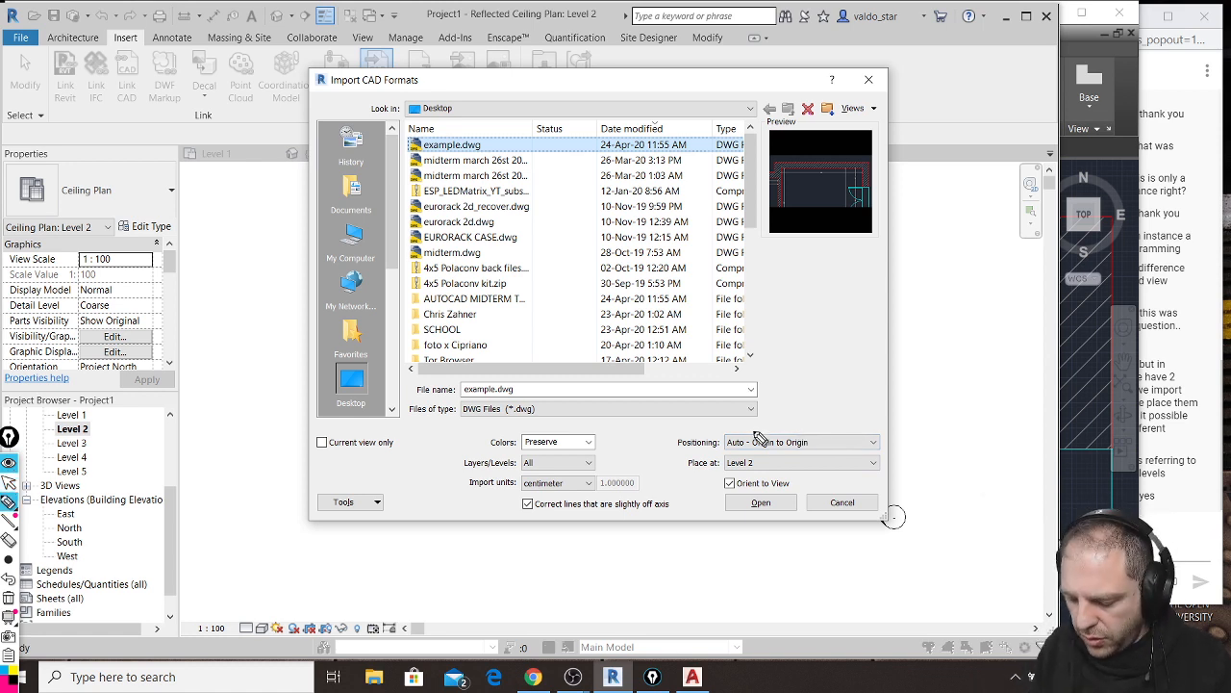
Step: Circle the Origin to Origin positioning, sketch a cross labelled 0,0 with the screen pen, and clear the annotations
{"action": "mouse_move", "coordinate": [745, 412]}
{"action": "left_mouse_down"}
{"action": "mouse_move", "coordinate": [827, 472]}
{"action": "mouse_move", "coordinate": [754, 420]}
{"action": "left_mouse_up"}
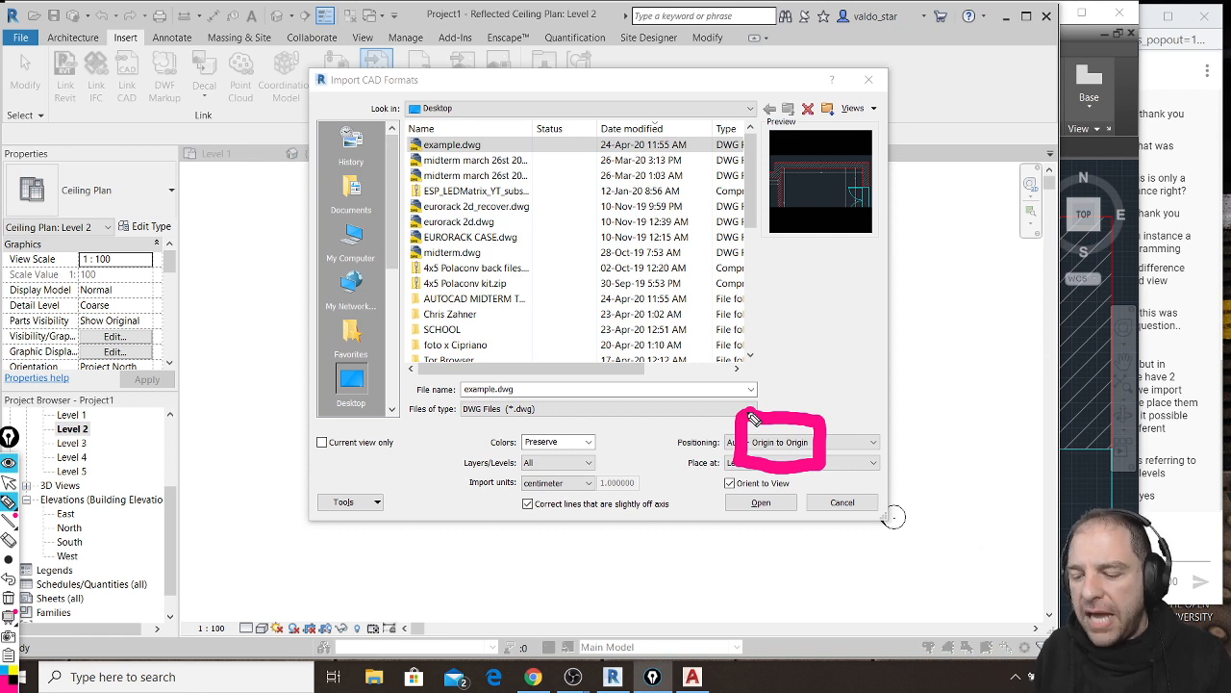
{"action": "left_click_drag", "start_coordinate": [236, 382], "coordinate": [235, 474]}
{"action": "left_click_drag", "start_coordinate": [197, 432], "coordinate": [277, 436]}
{"action": "mouse_move", "coordinate": [264, 380]}
{"action": "left_mouse_down"}
{"action": "mouse_move", "coordinate": [283, 383]}
{"action": "mouse_move", "coordinate": [265, 379]}
{"action": "left_mouse_up"}
{"action": "mouse_move", "coordinate": [297, 397]}
{"action": "left_mouse_down"}
{"action": "mouse_move", "coordinate": [297, 420]}
{"action": "mouse_move", "coordinate": [320, 367]}
{"action": "left_mouse_up"}
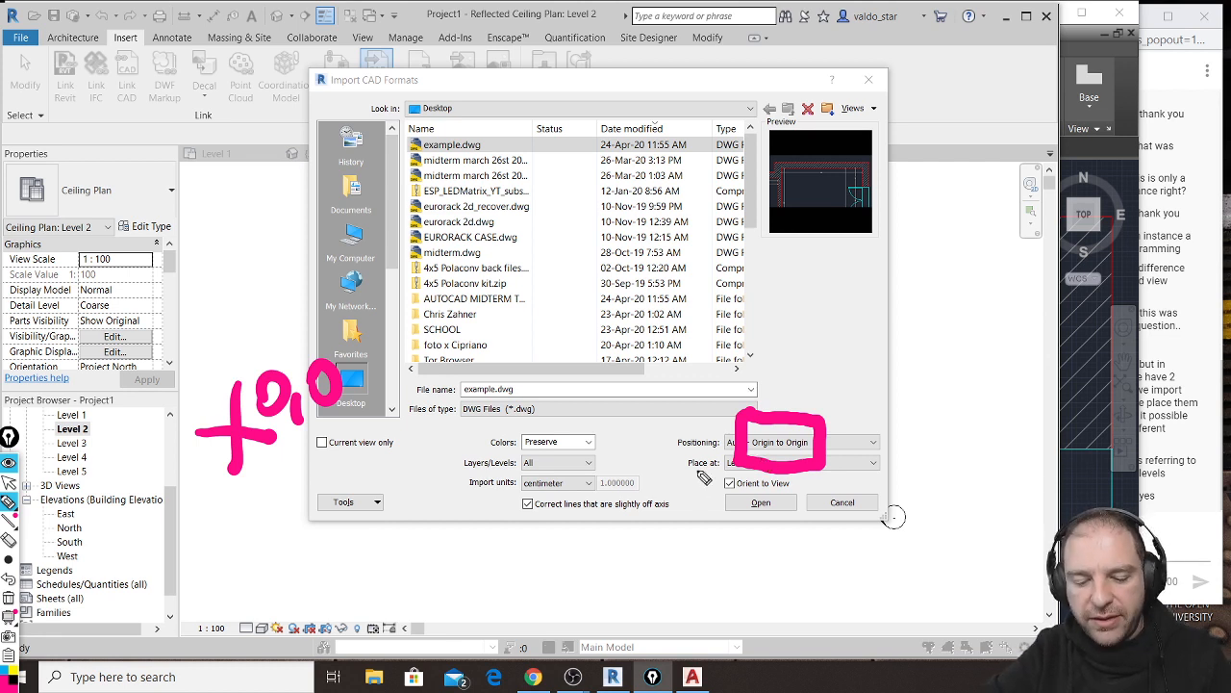
{"action": "key", "text": "ctrl+shift+7"}
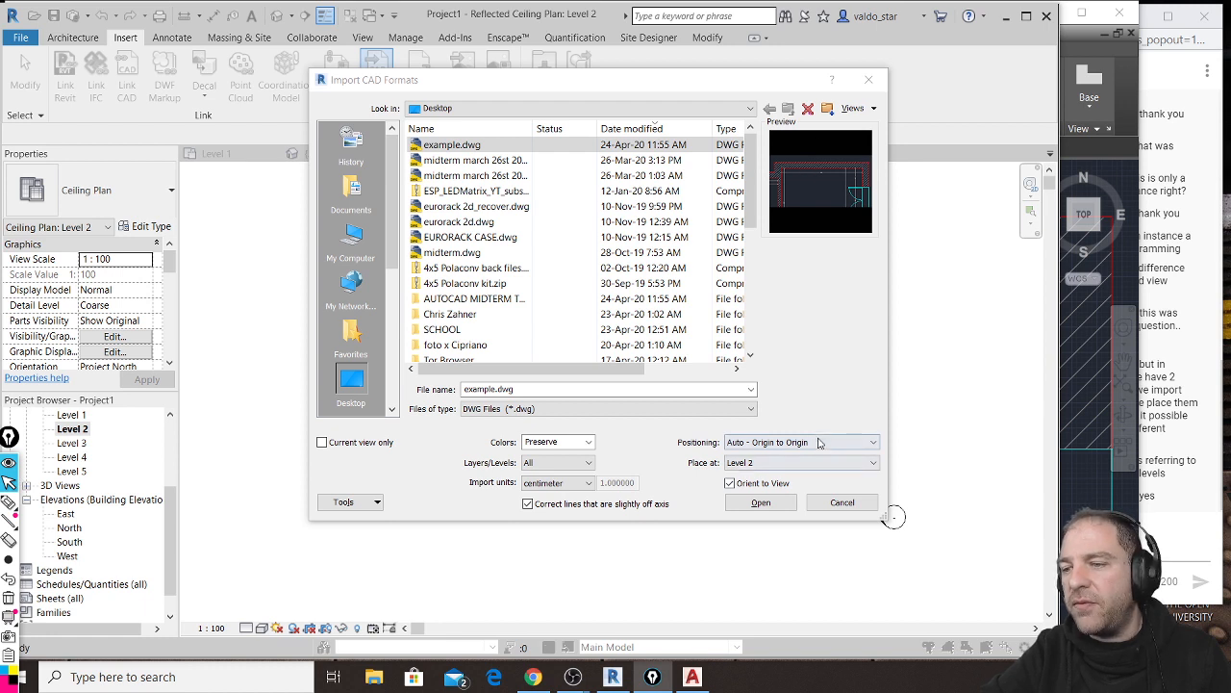
Step: Import example.dwg in centimeter units at Level 2 with Auto - Origin to Origin positioning, and close the Level 2 ceiling plan
{"action": "left_click", "coordinate": [780, 503]}
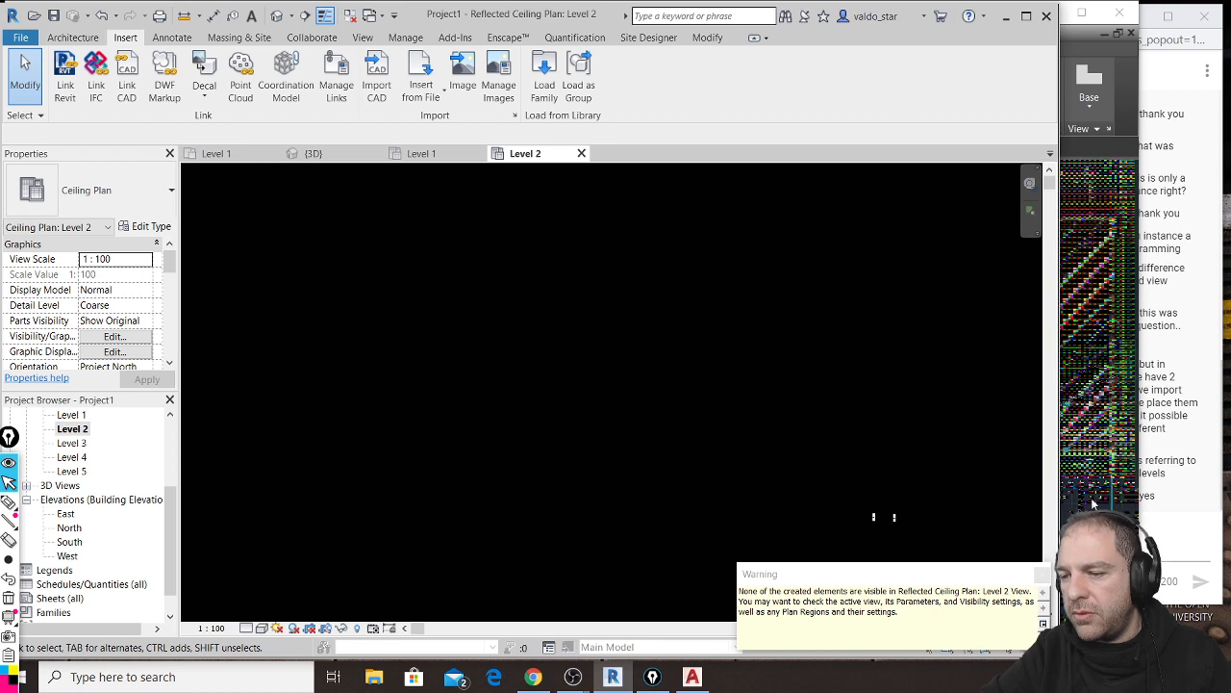
{"action": "left_click", "coordinate": [1042, 574]}
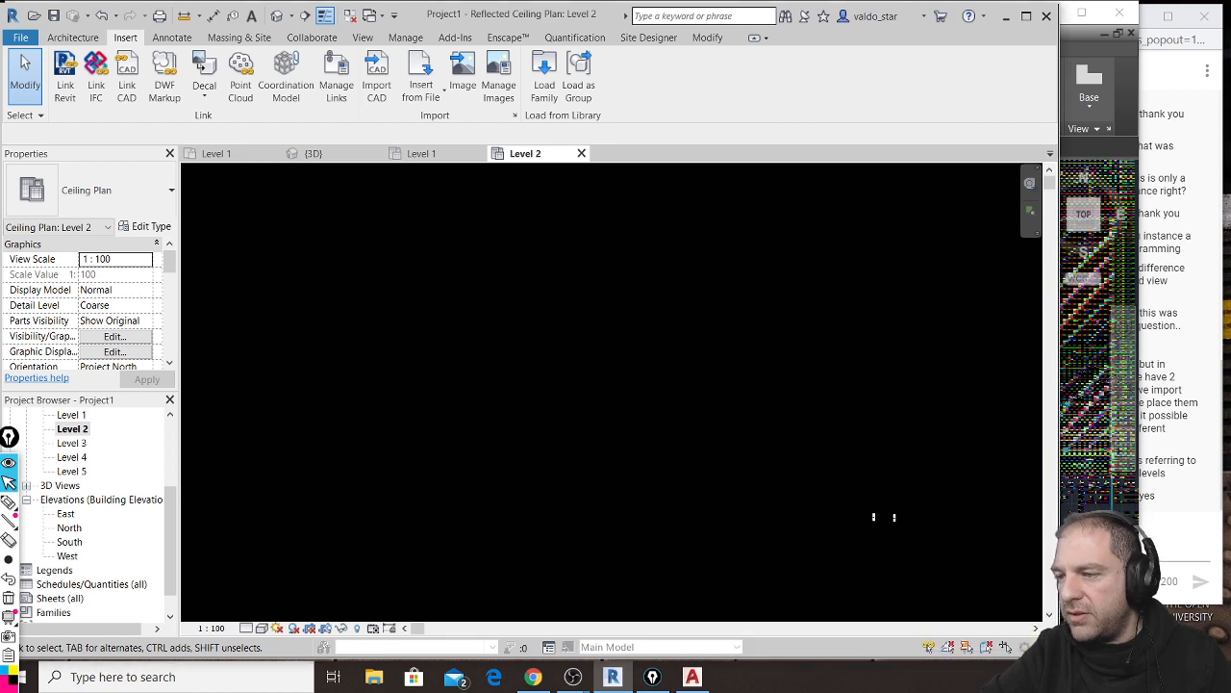
{"action": "left_click", "coordinate": [1082, 570]}
{"action": "scroll", "coordinate": [671, 333], "scroll_direction": "up", "scroll_amount": 6}
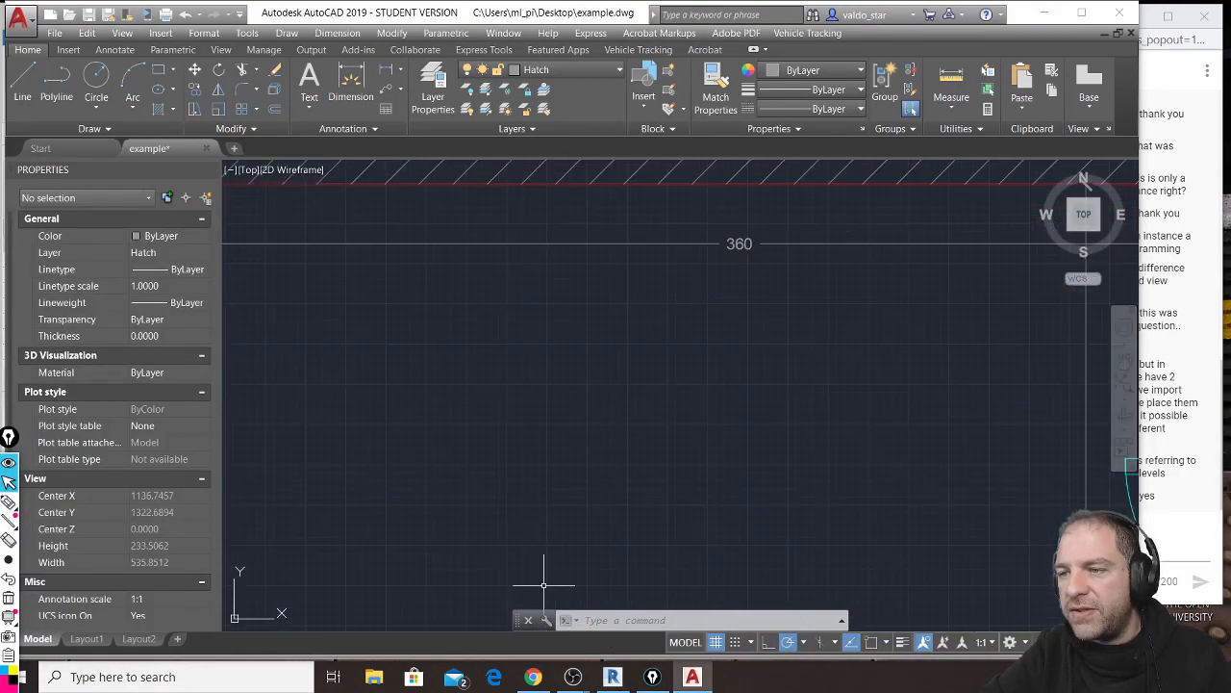
{"action": "left_click", "coordinate": [612, 676]}
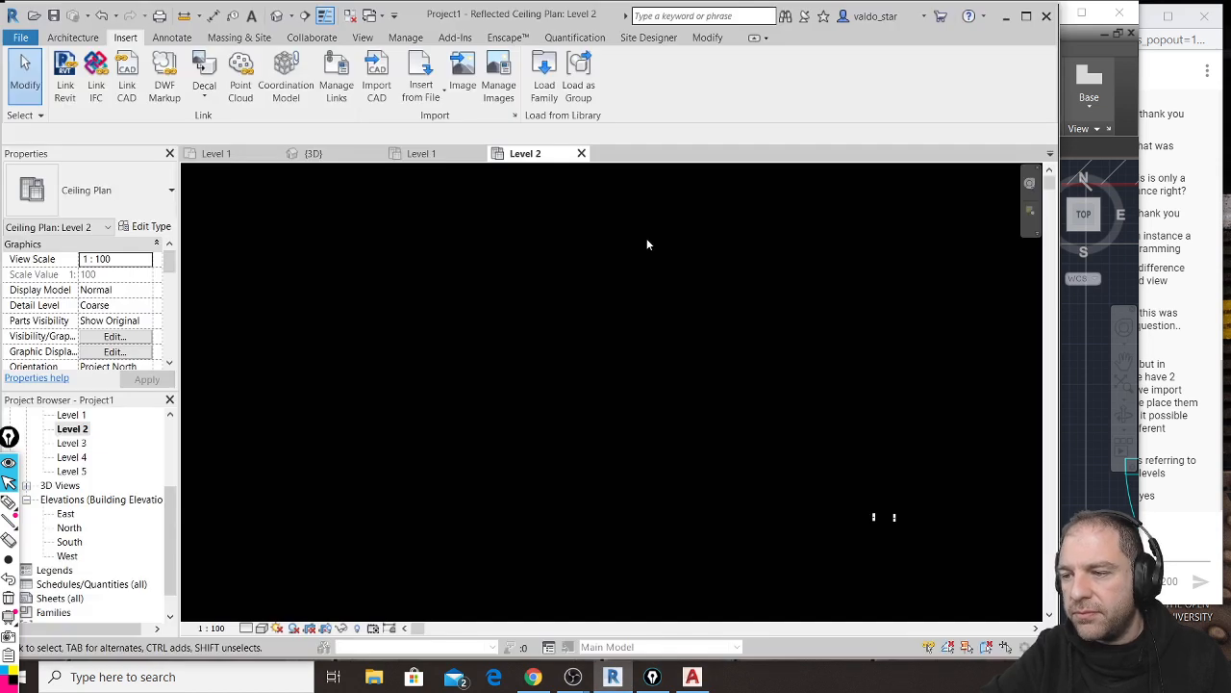
{"action": "left_click", "coordinate": [581, 153]}
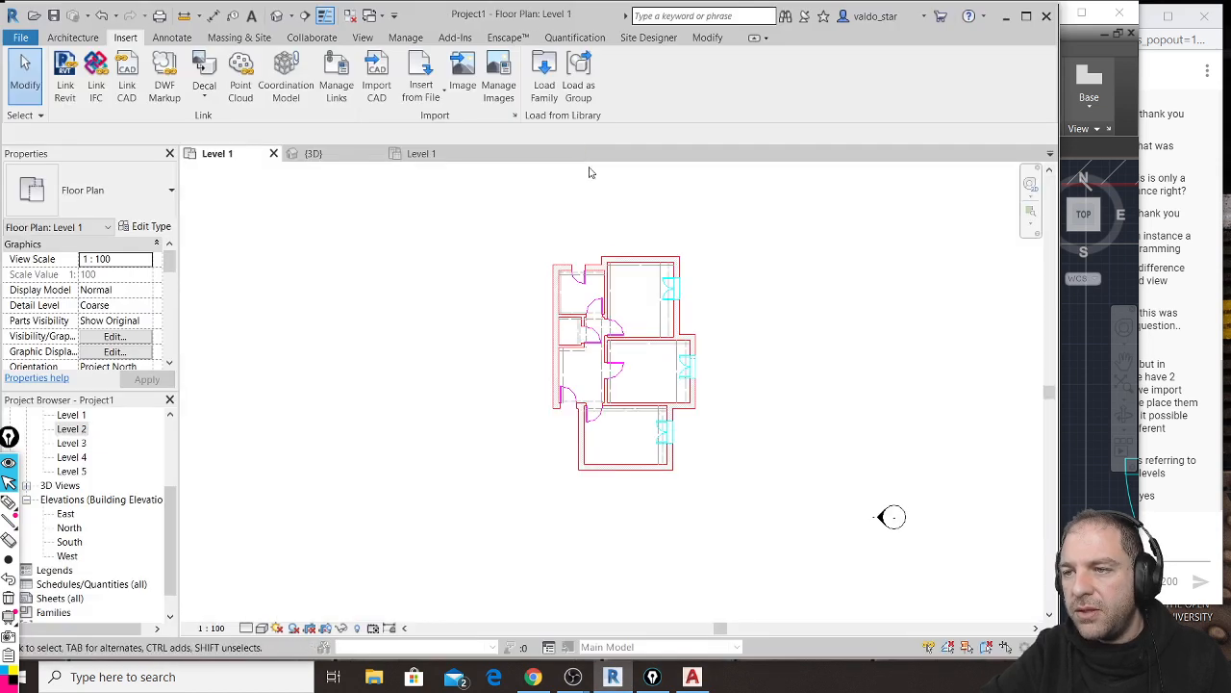
Step: Reopen the Level 2 ceiling plan, import example.dwg again at Level 2 with Auto - Origin to Origin positioning, and dismiss the warning
{"action": "double_click", "coordinate": [73, 429]}
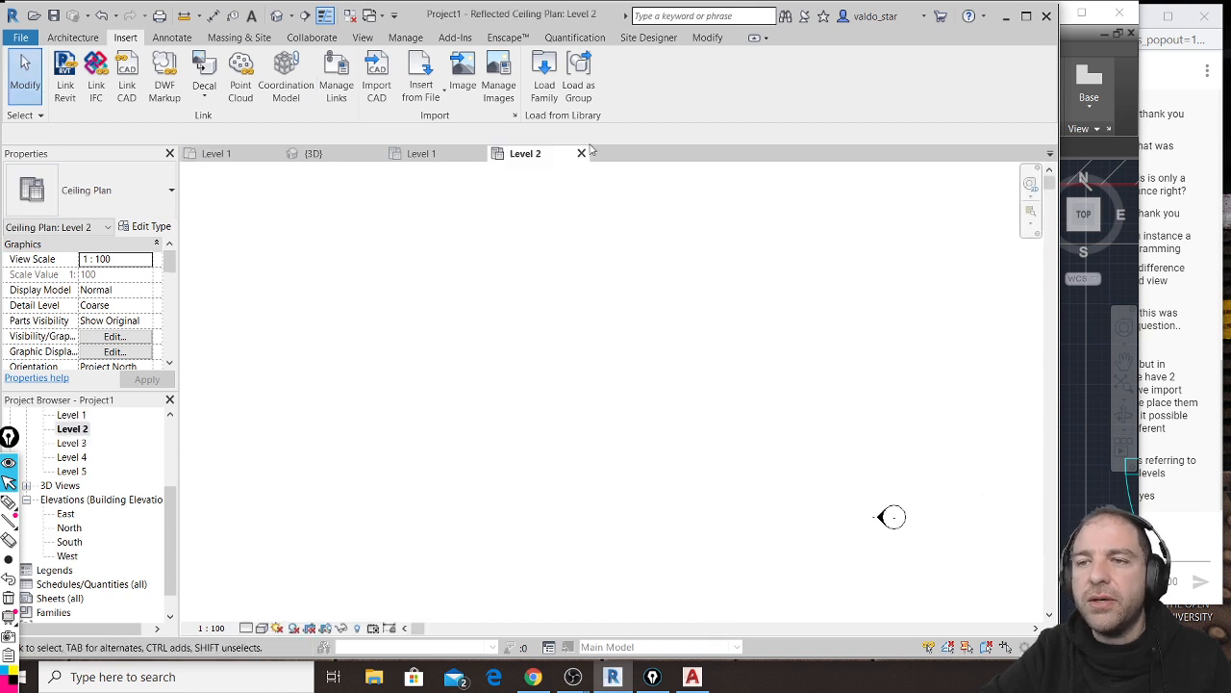
{"action": "left_click", "coordinate": [375, 77]}
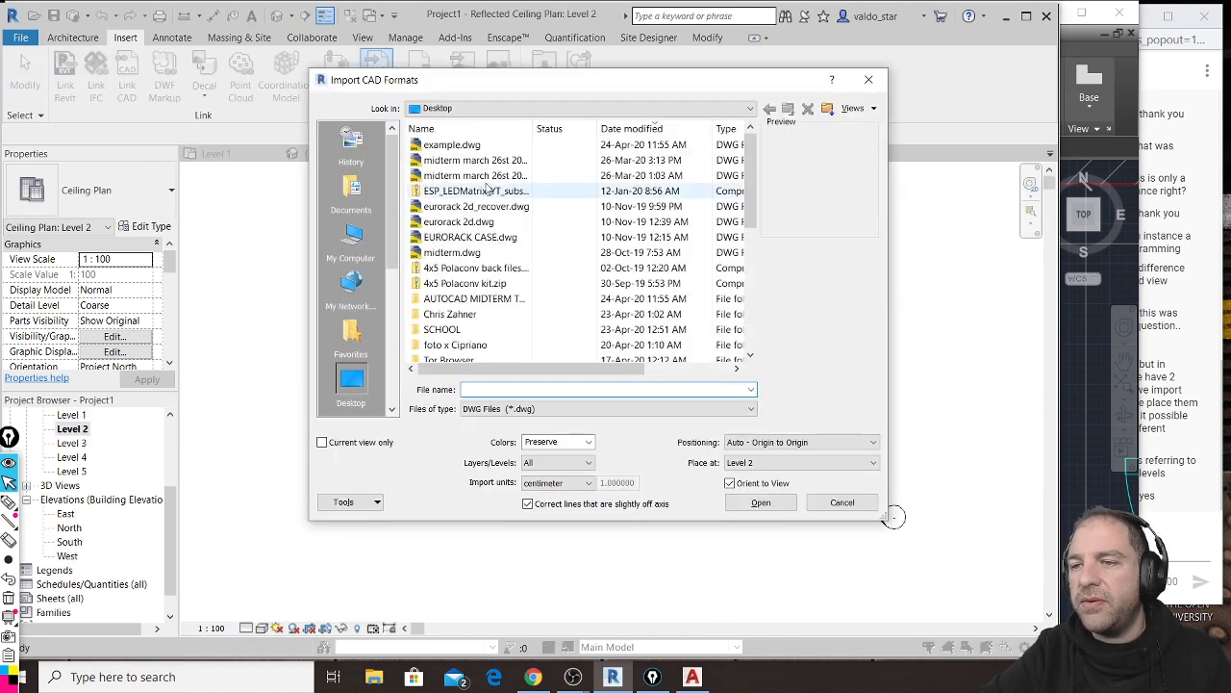
{"action": "left_click", "coordinate": [459, 144]}
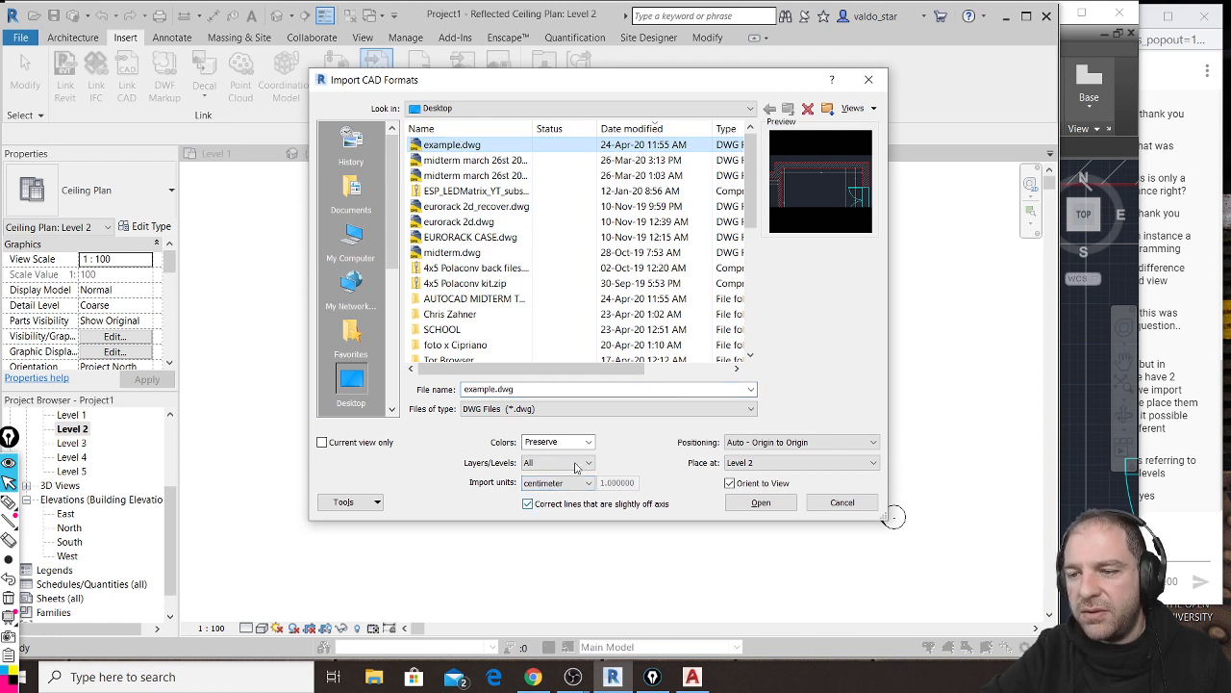
{"action": "left_click", "coordinate": [761, 504]}
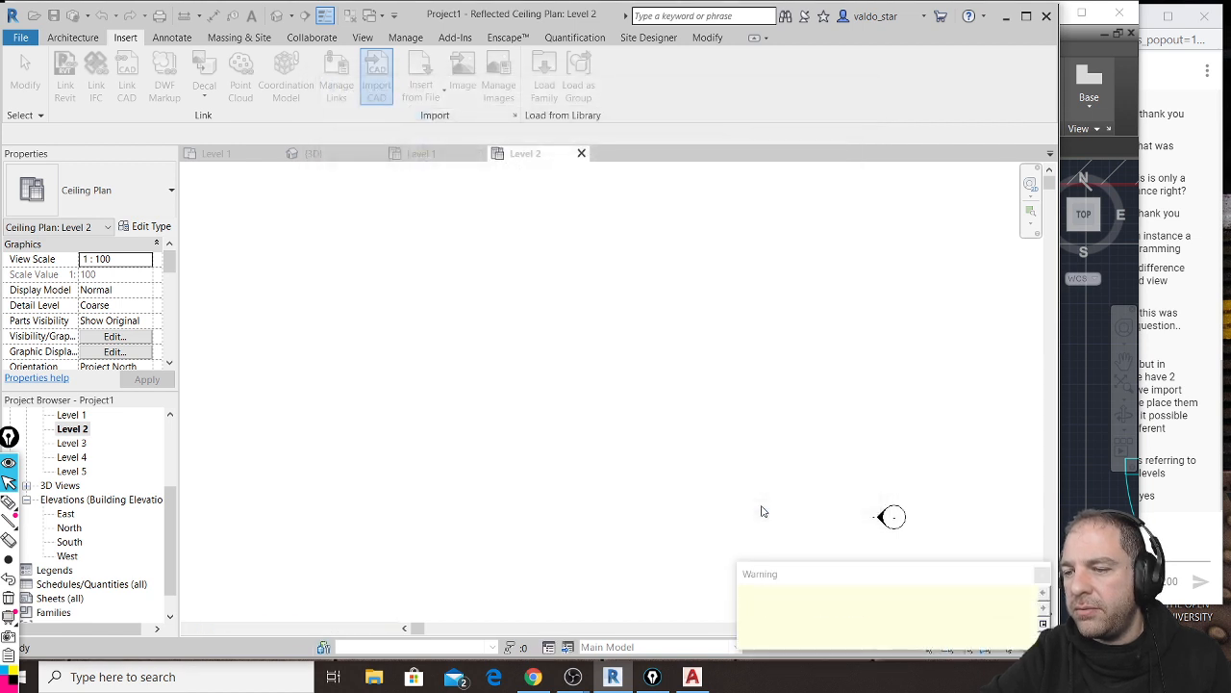
{"action": "left_click_drag", "start_coordinate": [814, 553], "coordinate": [783, 433]}
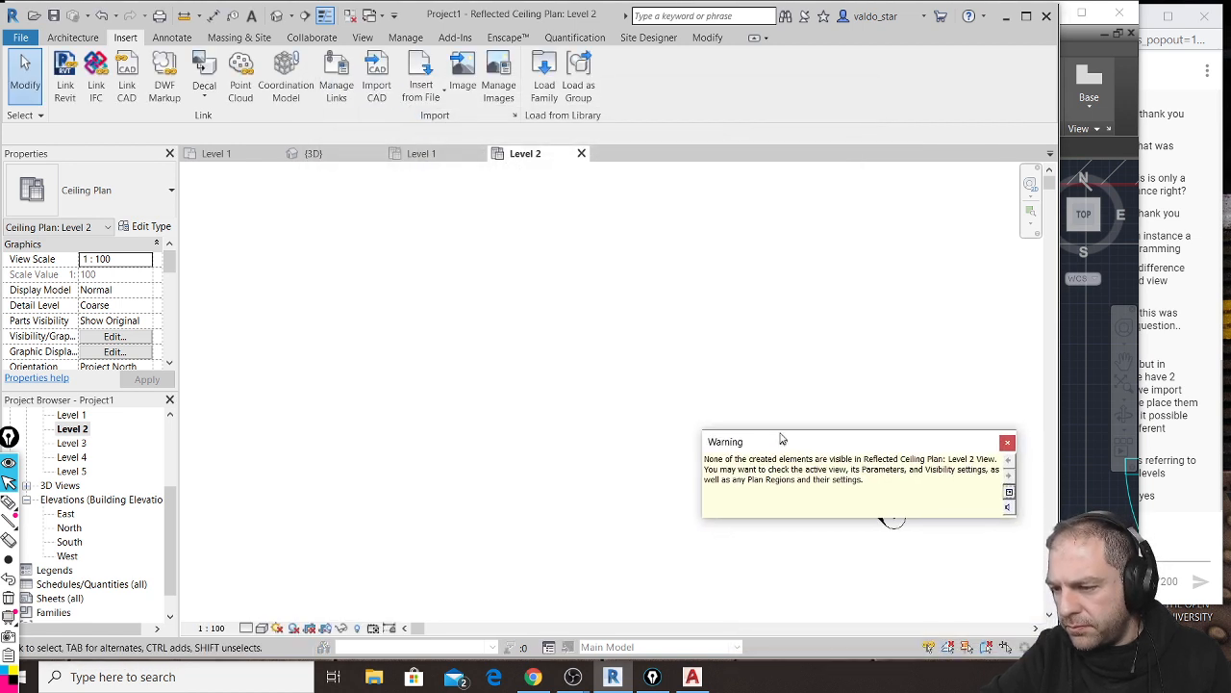
{"action": "left_click", "coordinate": [1005, 437]}
Step: Open the Level 2 floor plan and close the Level 2 and Level 1 ceiling plan views
{"action": "scroll", "coordinate": [87, 462], "scroll_direction": "up", "scroll_amount": 5}
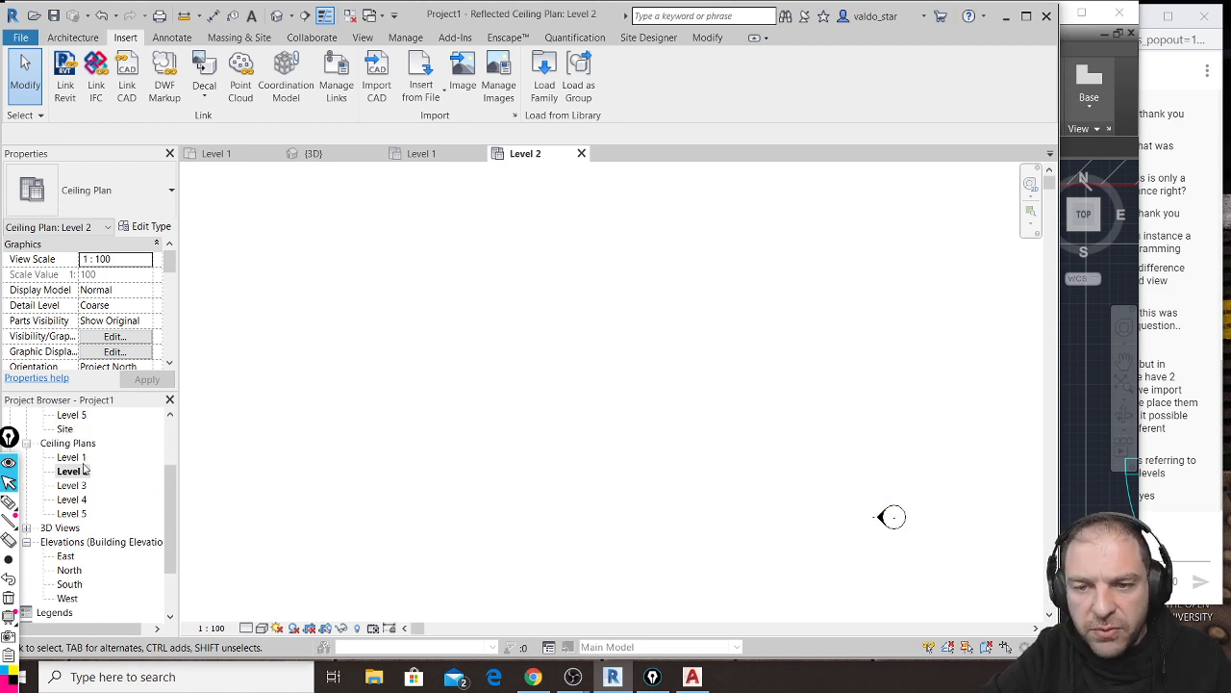
{"action": "double_click", "coordinate": [77, 457]}
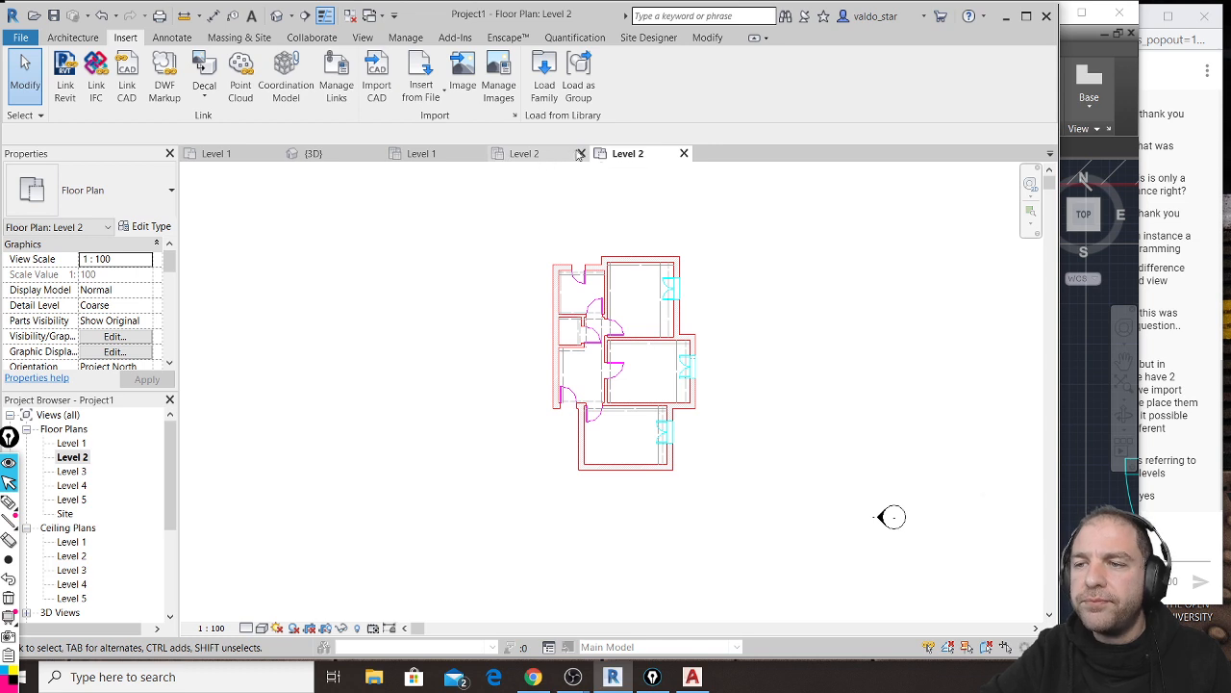
{"action": "left_click", "coordinate": [582, 154]}
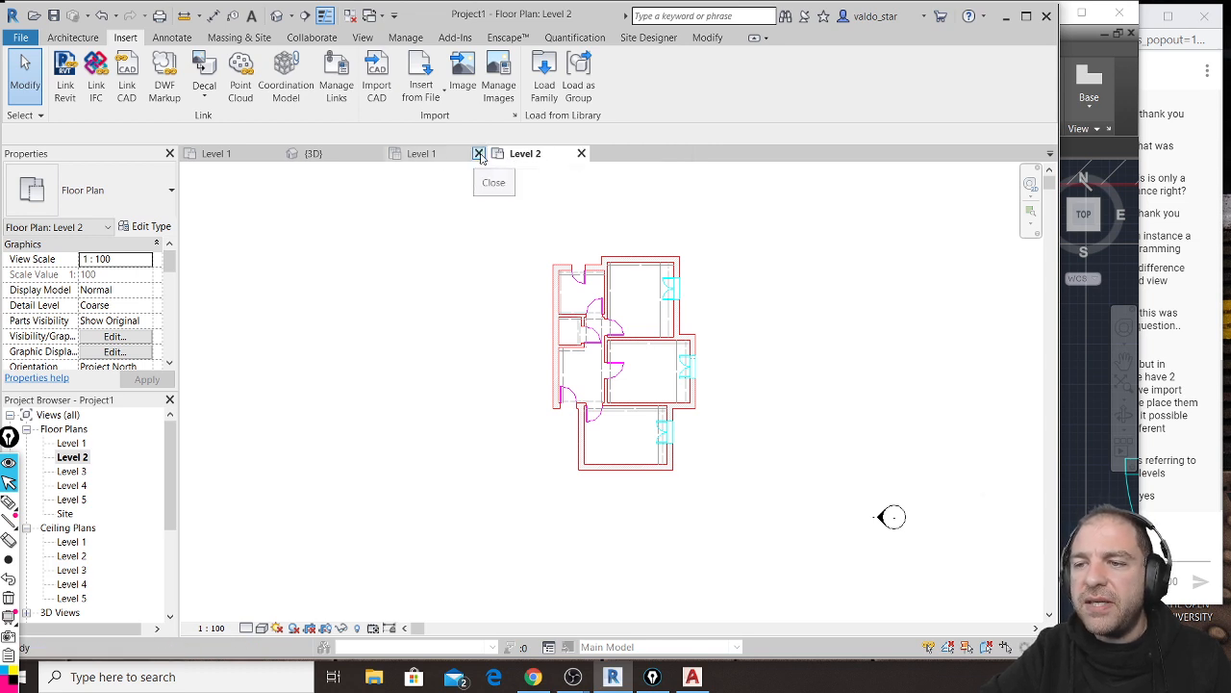
{"action": "left_click", "coordinate": [481, 154]}
Step: Compare the Level 1 and Level 2 floor plans, and examine the imported drawings' placement on both levels in the 3D view
{"action": "left_click", "coordinate": [218, 156]}
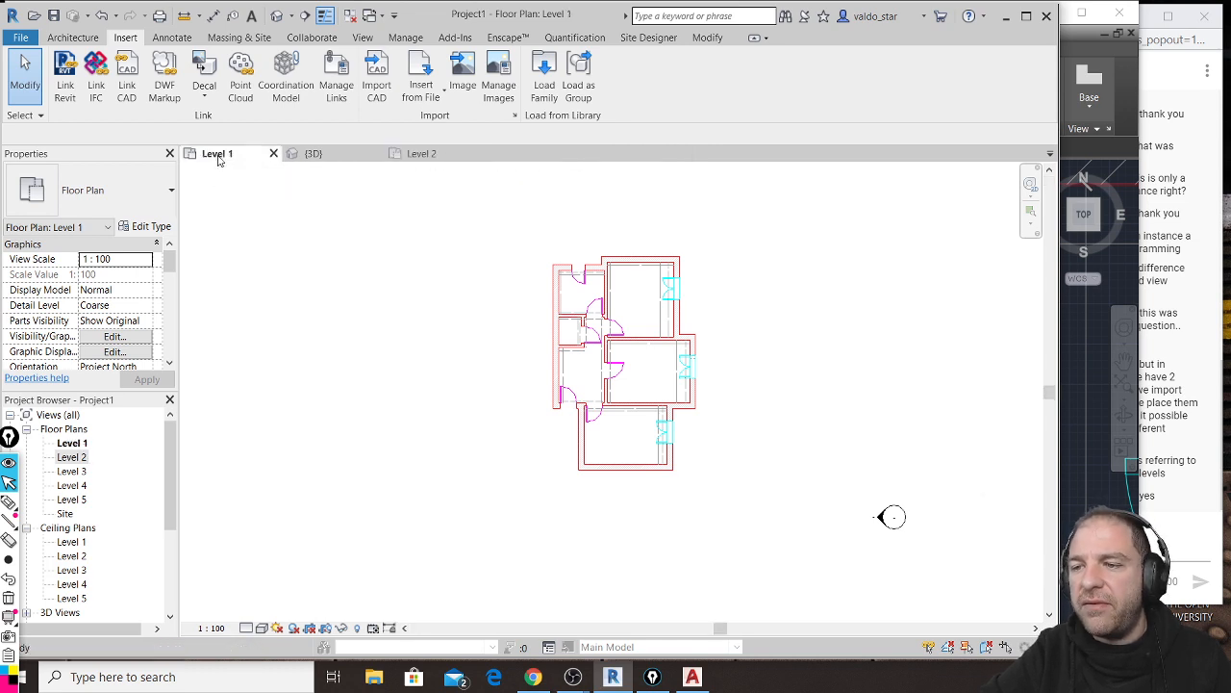
{"action": "left_click", "coordinate": [416, 159]}
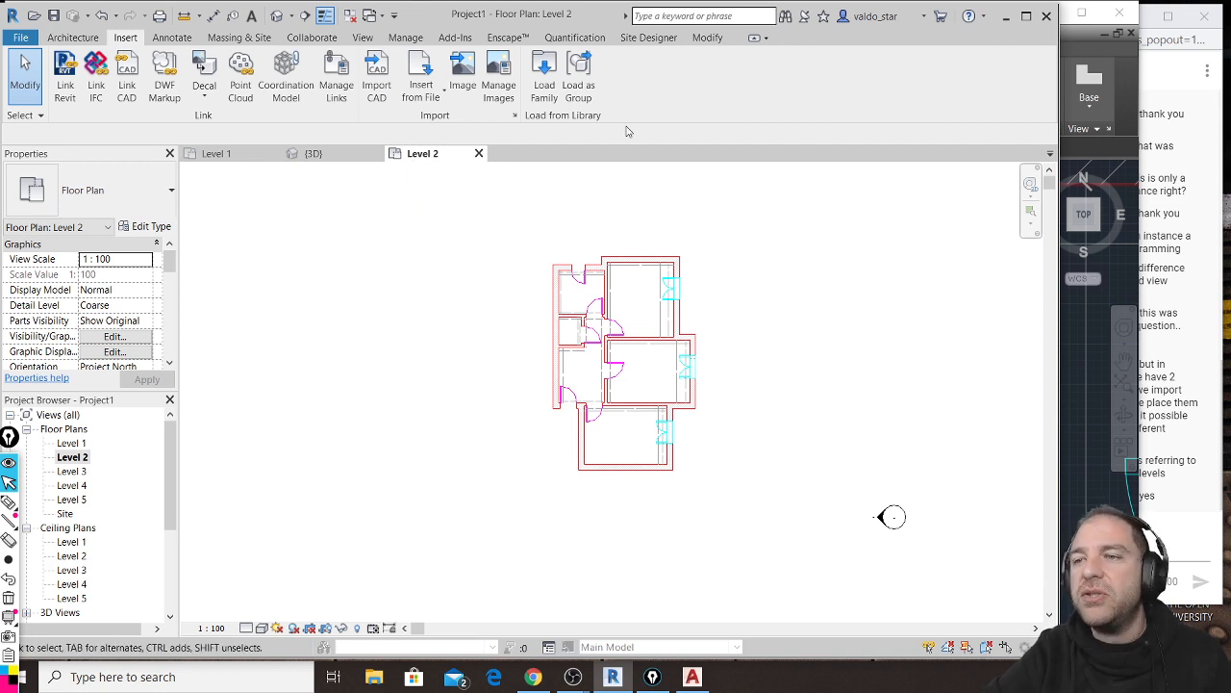
{"action": "left_click", "coordinate": [325, 157]}
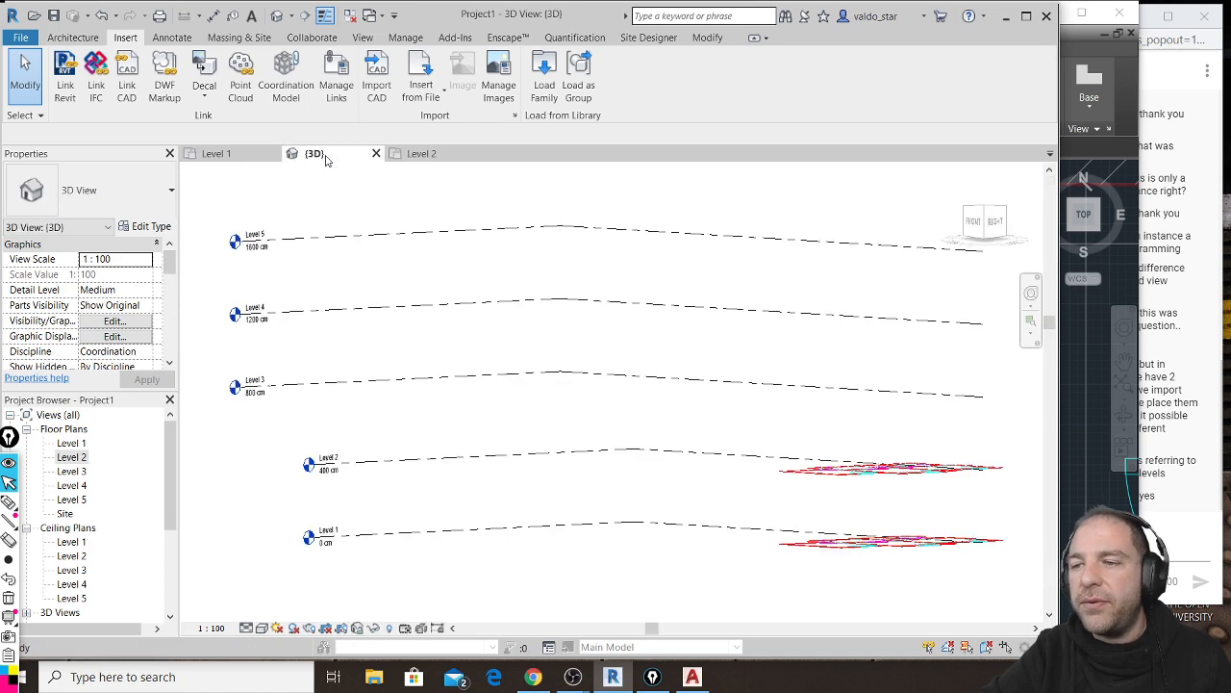
{"action": "middle_click_drag", "start_coordinate": [687, 346], "coordinate": [740, 547], "text": "shift"}
{"action": "scroll", "coordinate": [591, 418], "scroll_direction": "up", "scroll_amount": 5}
{"action": "middle_click_drag", "start_coordinate": [604, 412], "coordinate": [622, 338], "text": "shift"}
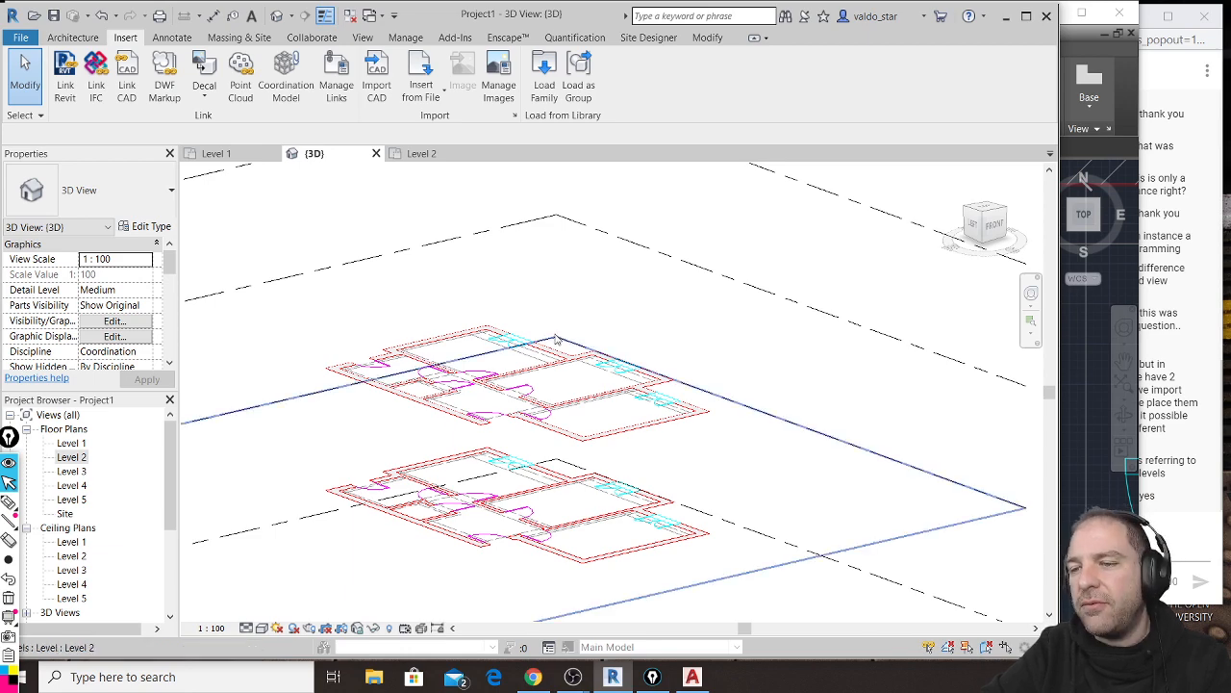
{"action": "middle_click_drag", "start_coordinate": [620, 371], "coordinate": [623, 366], "text": "shift"}
{"action": "middle_click_drag", "start_coordinate": [705, 348], "coordinate": [881, 490], "text": "shift"}
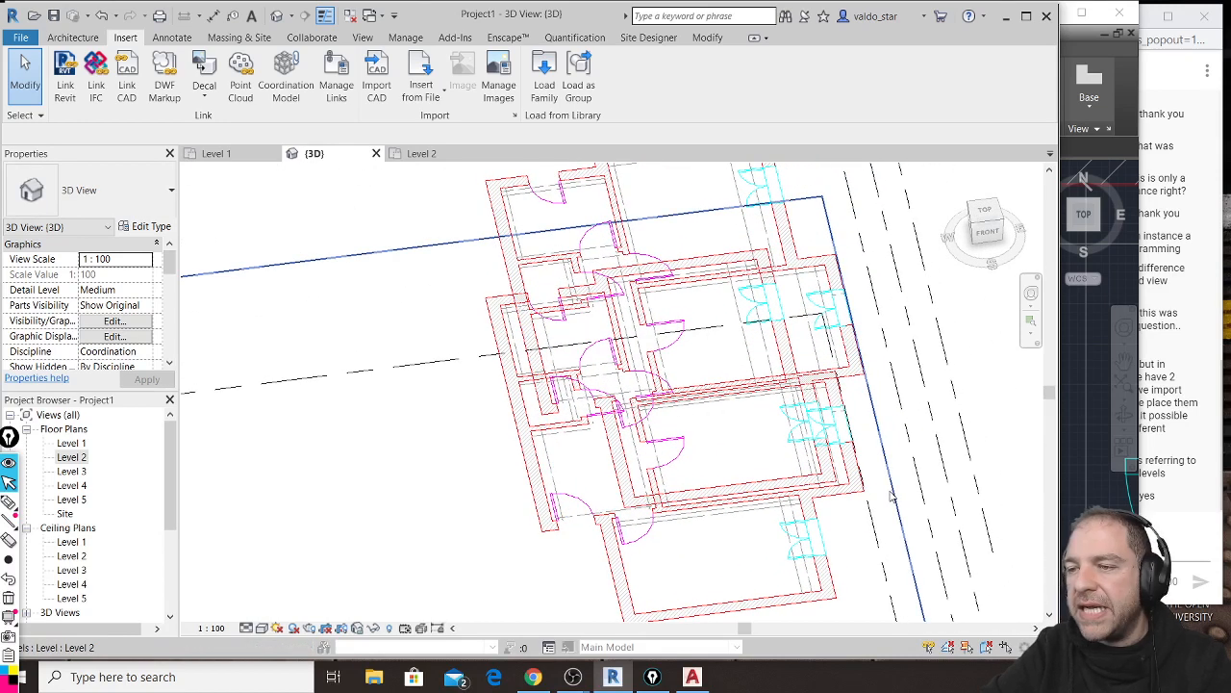
Step: Check the live chat for replies, and return to the 3D view to examine the two stacked CAD imports and the levels
{"action": "left_click", "coordinate": [1176, 535]}
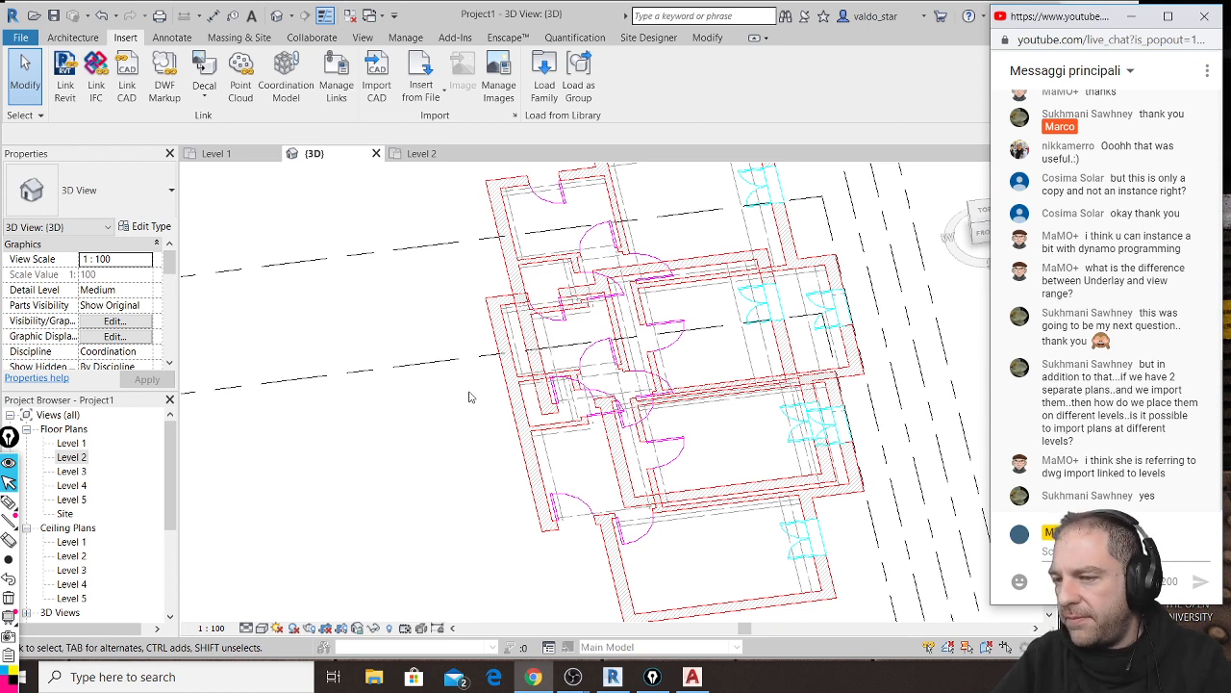
{"action": "left_click", "coordinate": [420, 390]}
{"action": "middle_click_drag", "start_coordinate": [421, 391], "coordinate": [570, 466], "text": "shift"}
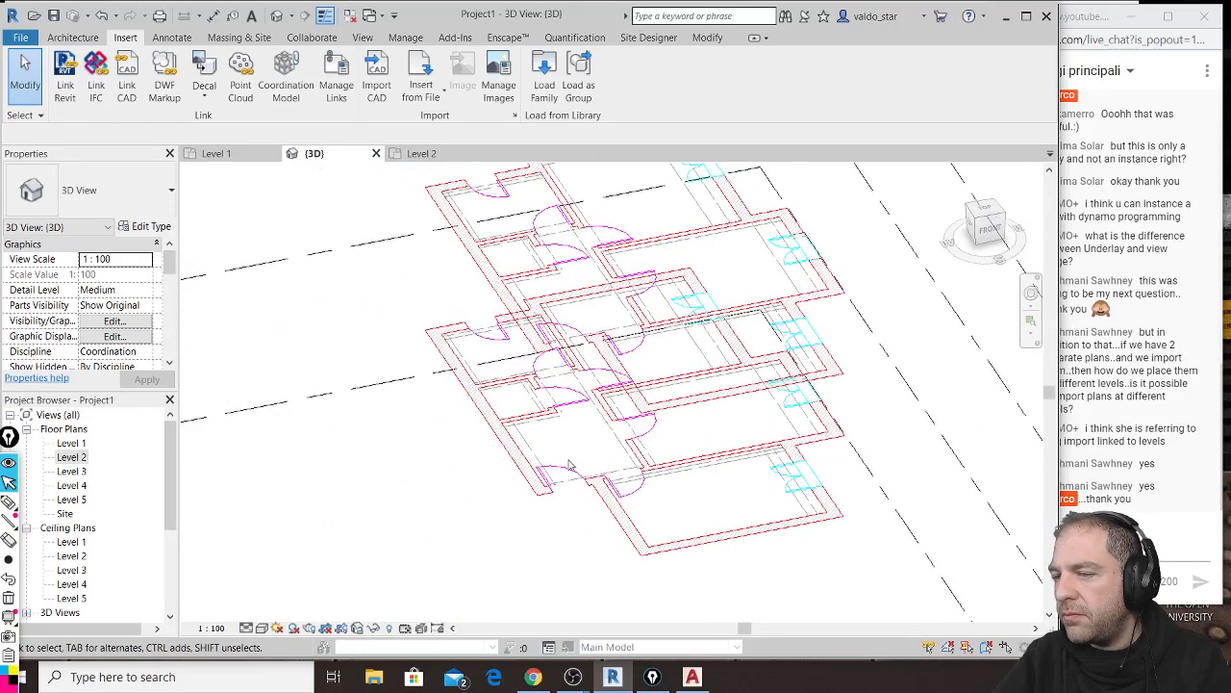
{"action": "middle_click_drag", "start_coordinate": [657, 460], "coordinate": [575, 495]}
{"action": "scroll", "coordinate": [581, 488], "scroll_direction": "down", "scroll_amount": 1}
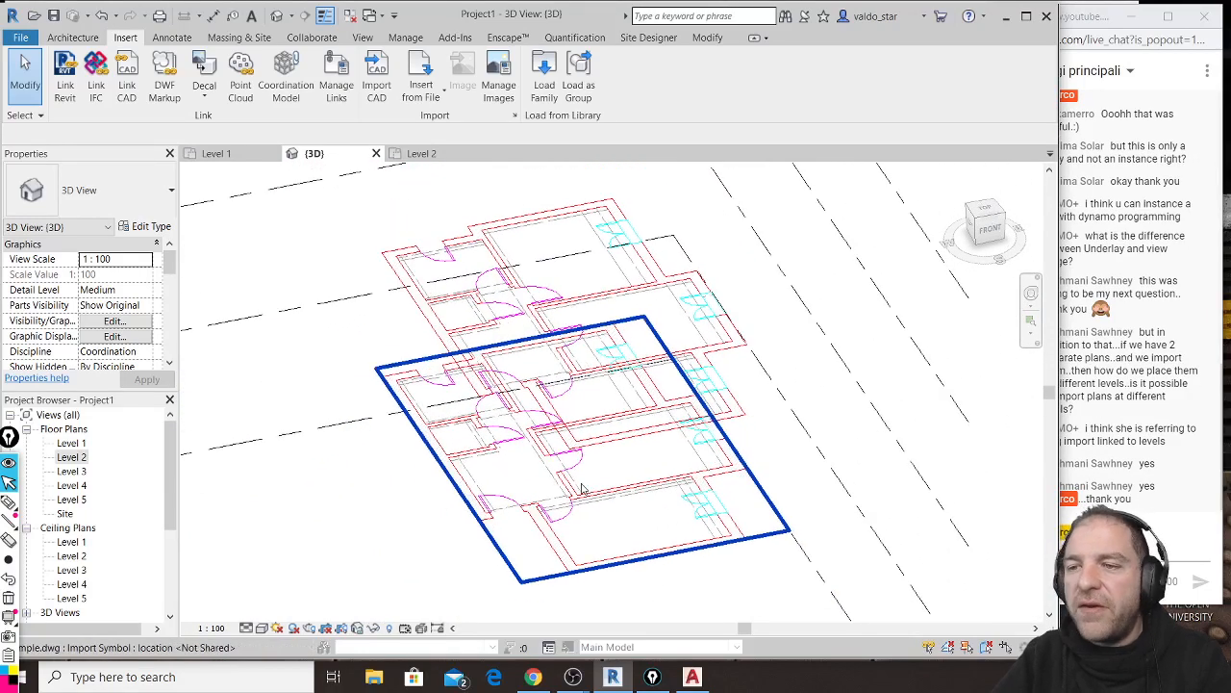
{"action": "scroll", "coordinate": [582, 488], "scroll_direction": "down", "scroll_amount": 2}
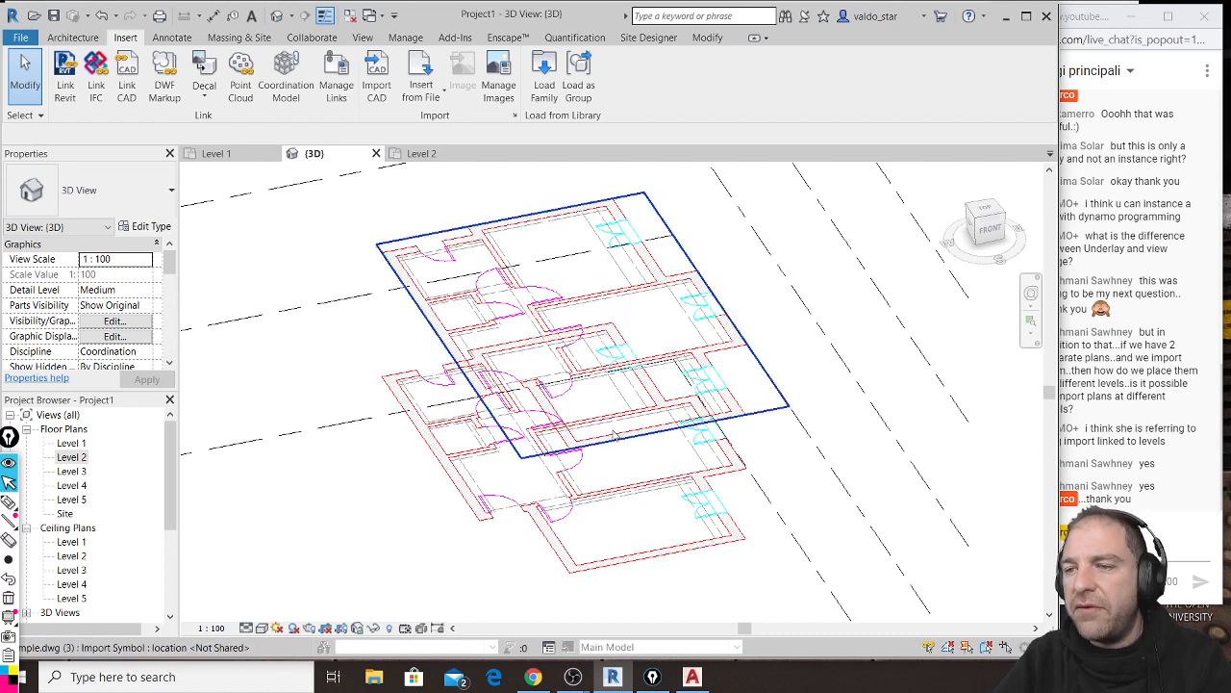
{"action": "scroll", "coordinate": [625, 476], "scroll_direction": "down", "scroll_amount": 2}
{"action": "scroll", "coordinate": [625, 475], "scroll_direction": "down", "scroll_amount": 1}
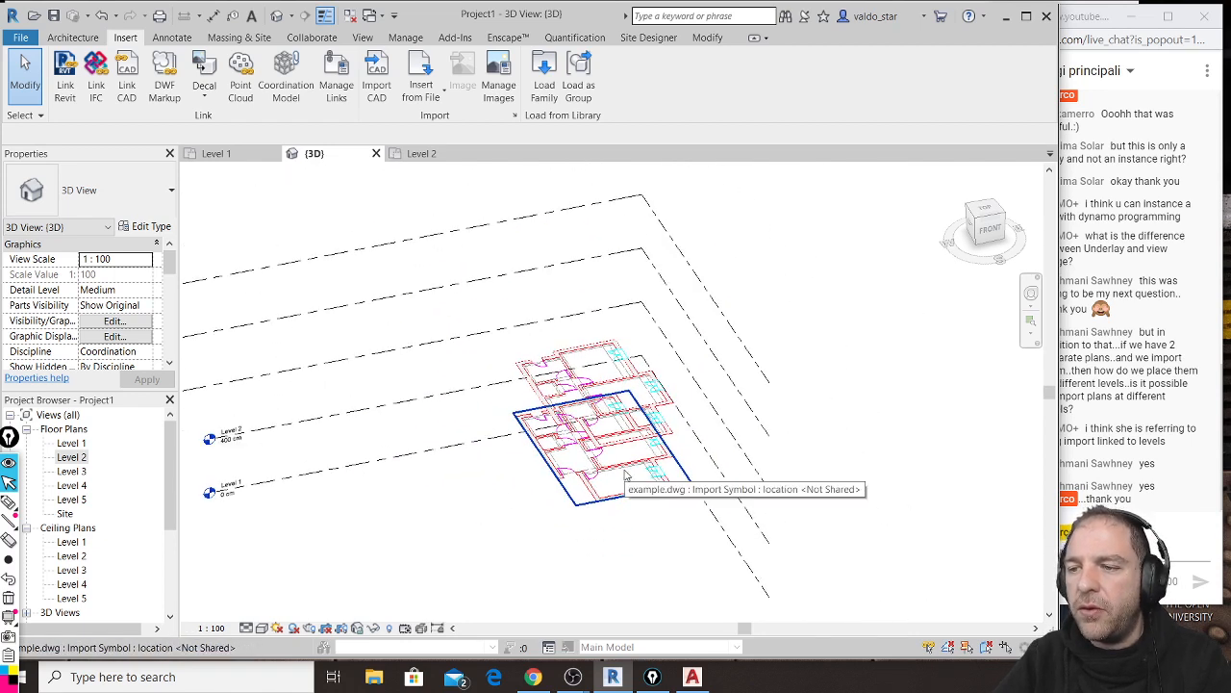
Step: Select all the imported CAD drawings in the 3D view and delete them
{"action": "left_click_drag", "start_coordinate": [425, 569], "coordinate": [786, 298]}
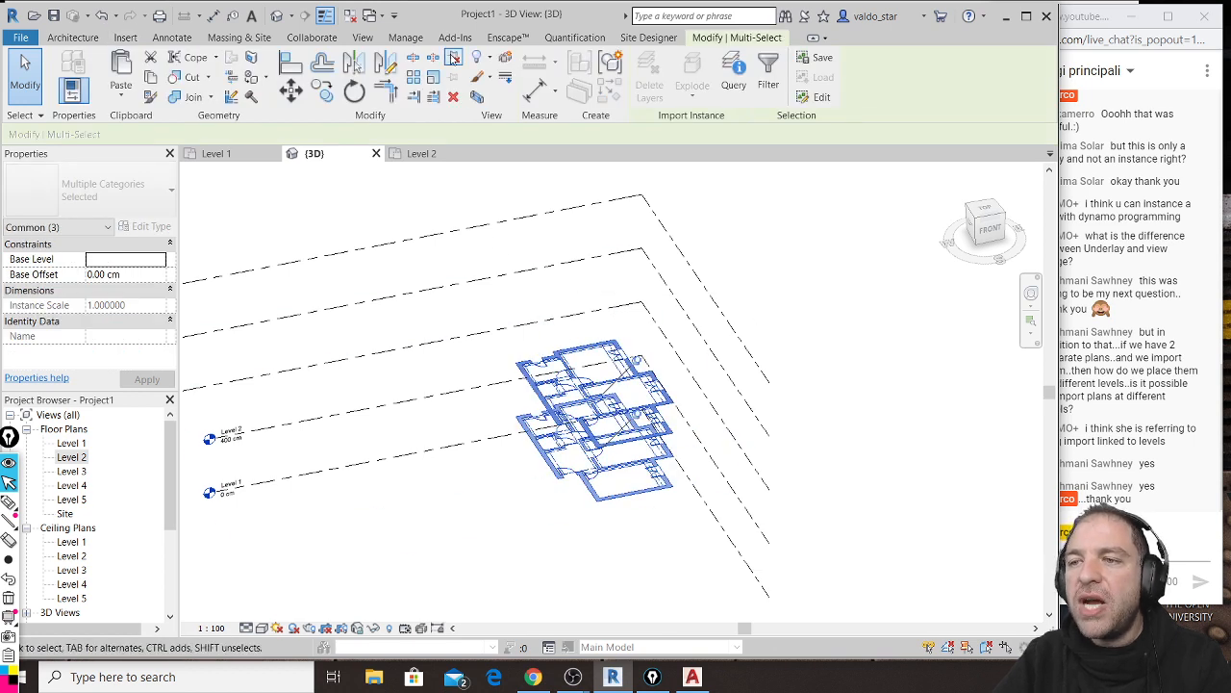
{"action": "key", "text": "Delete"}
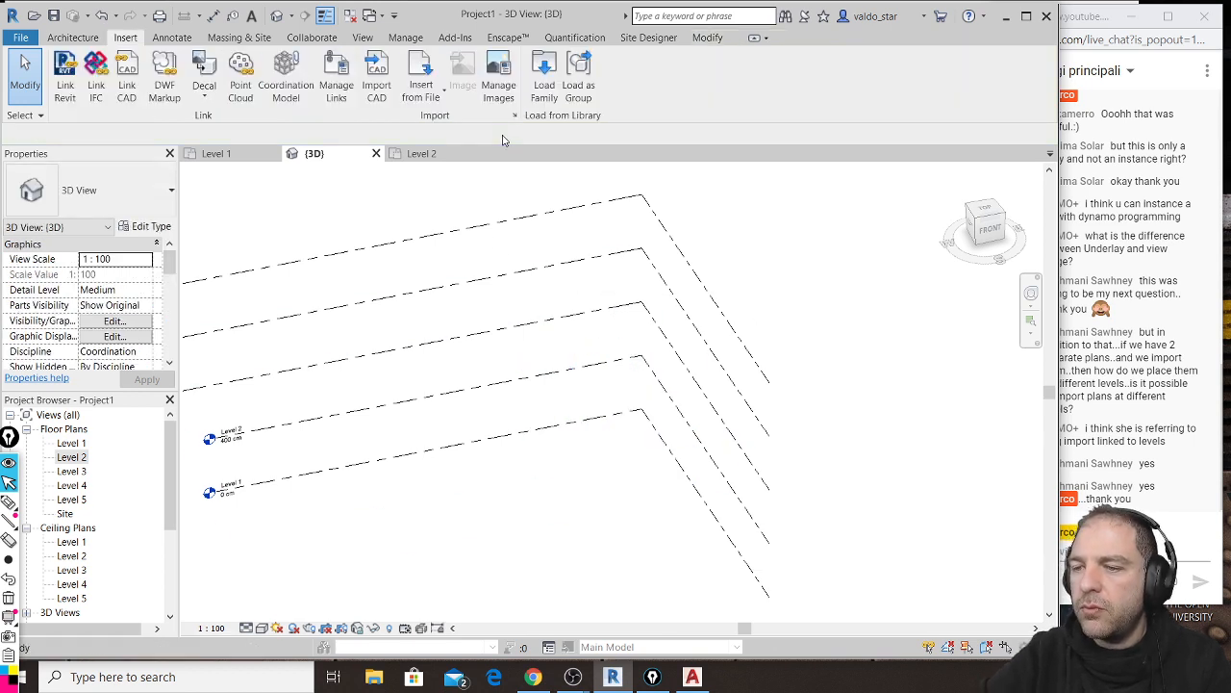
{"action": "left_click", "coordinate": [75, 39]}
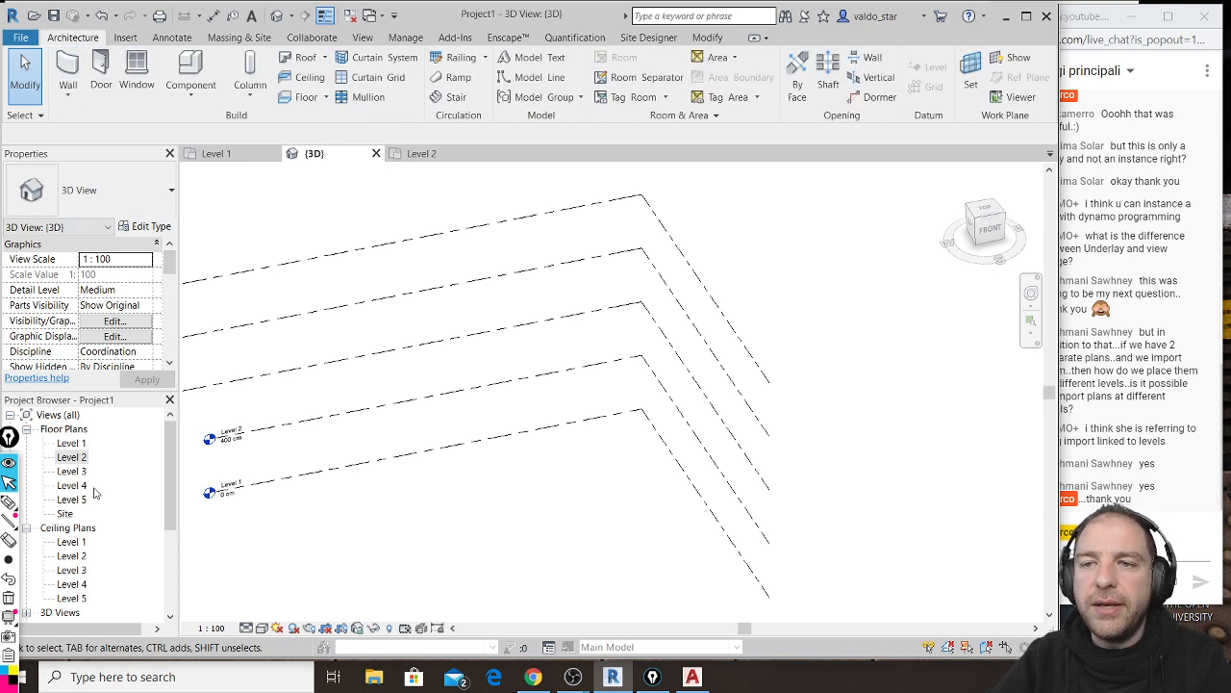
Step: Return to the Level 1 floor plan to look it over, and close that view
{"action": "double_click", "coordinate": [73, 443]}
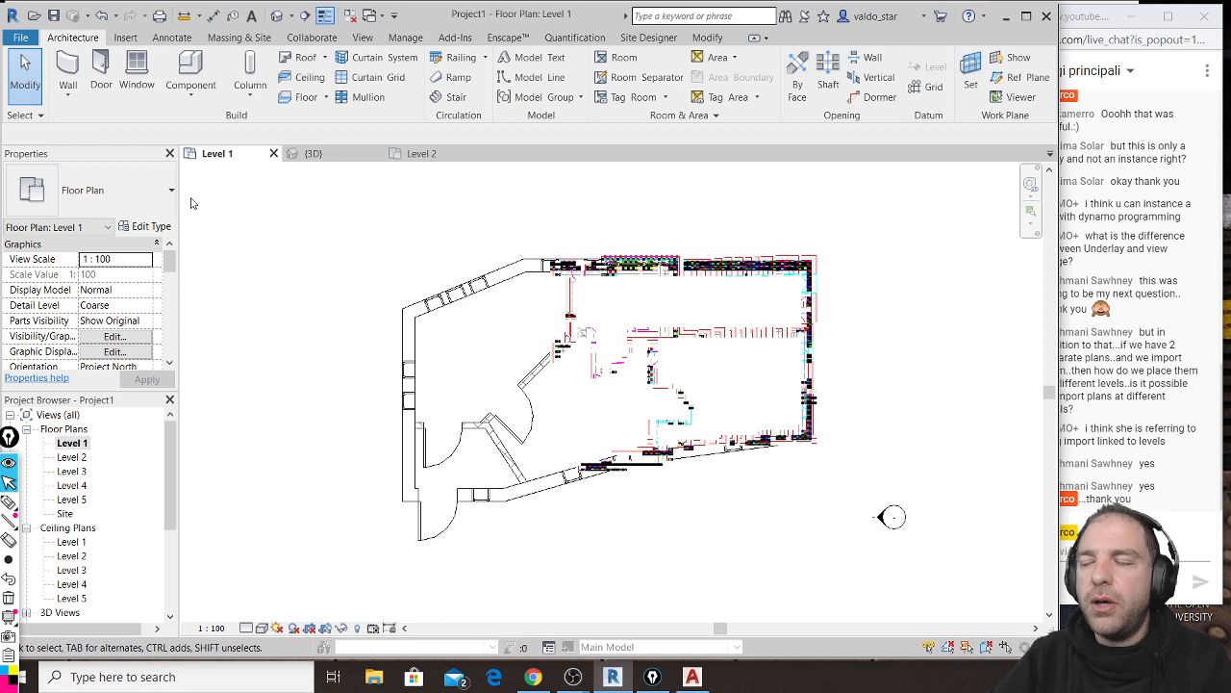
{"action": "middle_click_drag", "start_coordinate": [739, 305], "coordinate": [707, 306]}
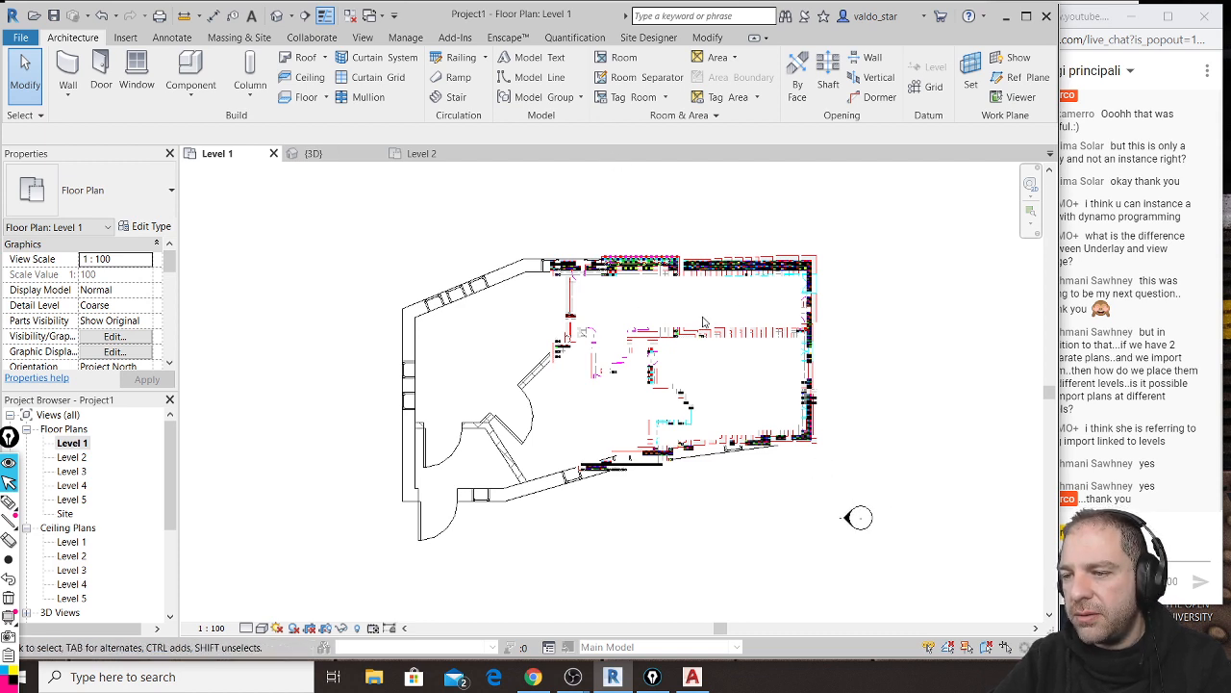
{"action": "left_click", "coordinate": [274, 153]}
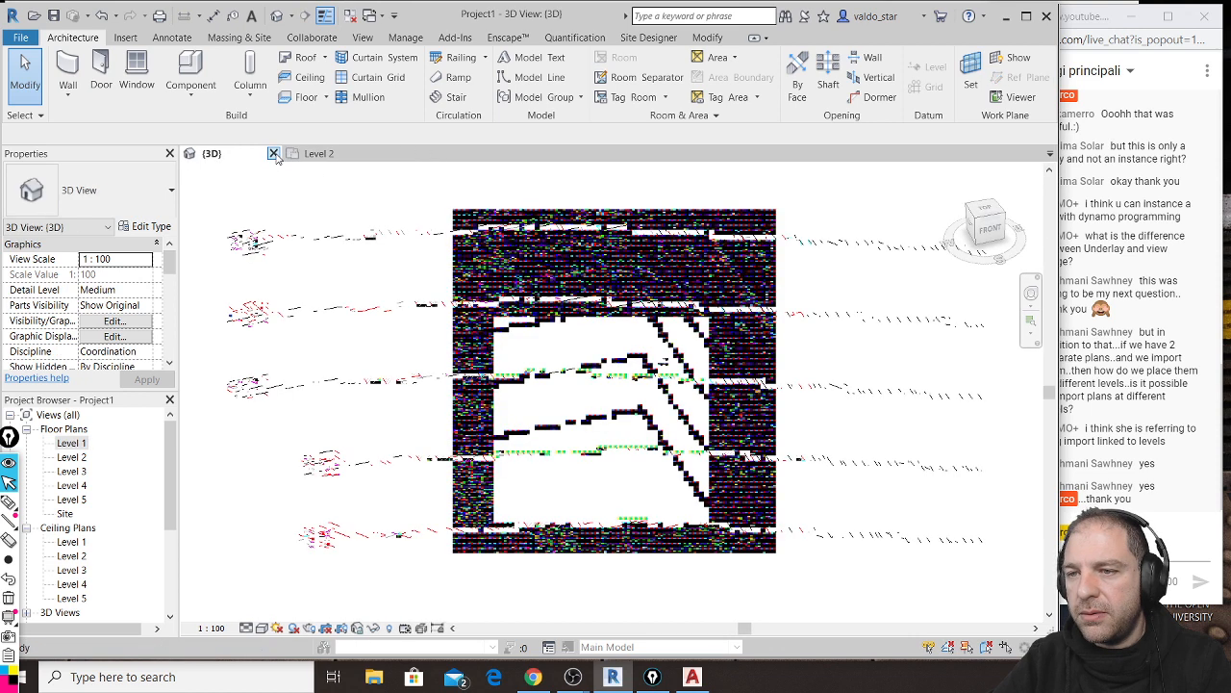
Step: Close the 3D view and the Level 2 floor plan, keeping only the Level 1 floor plan open
{"action": "left_click", "coordinate": [273, 153]}
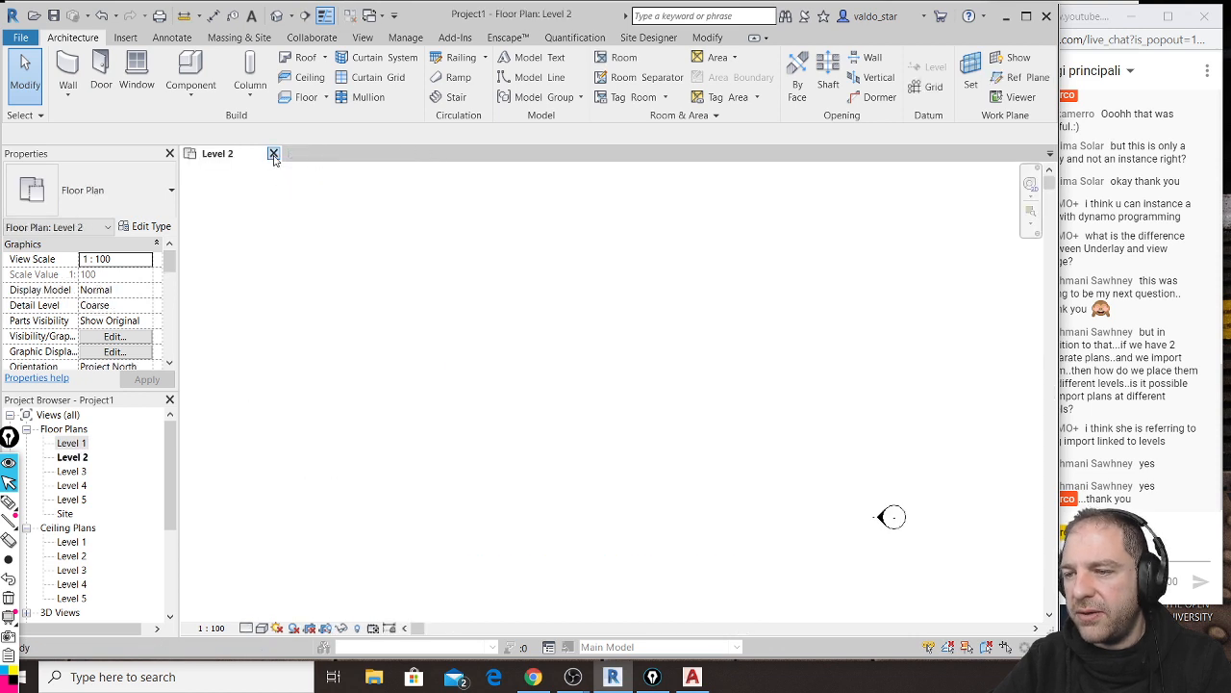
{"action": "double_click", "coordinate": [71, 443]}
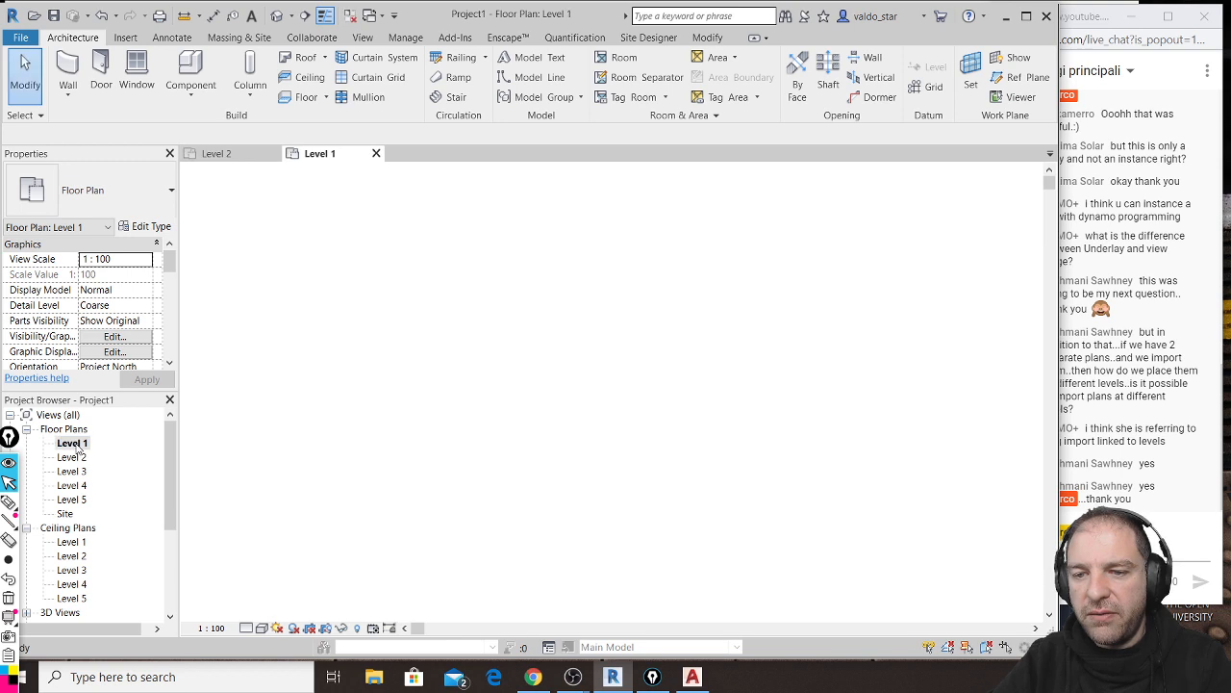
{"action": "left_click", "coordinate": [273, 153]}
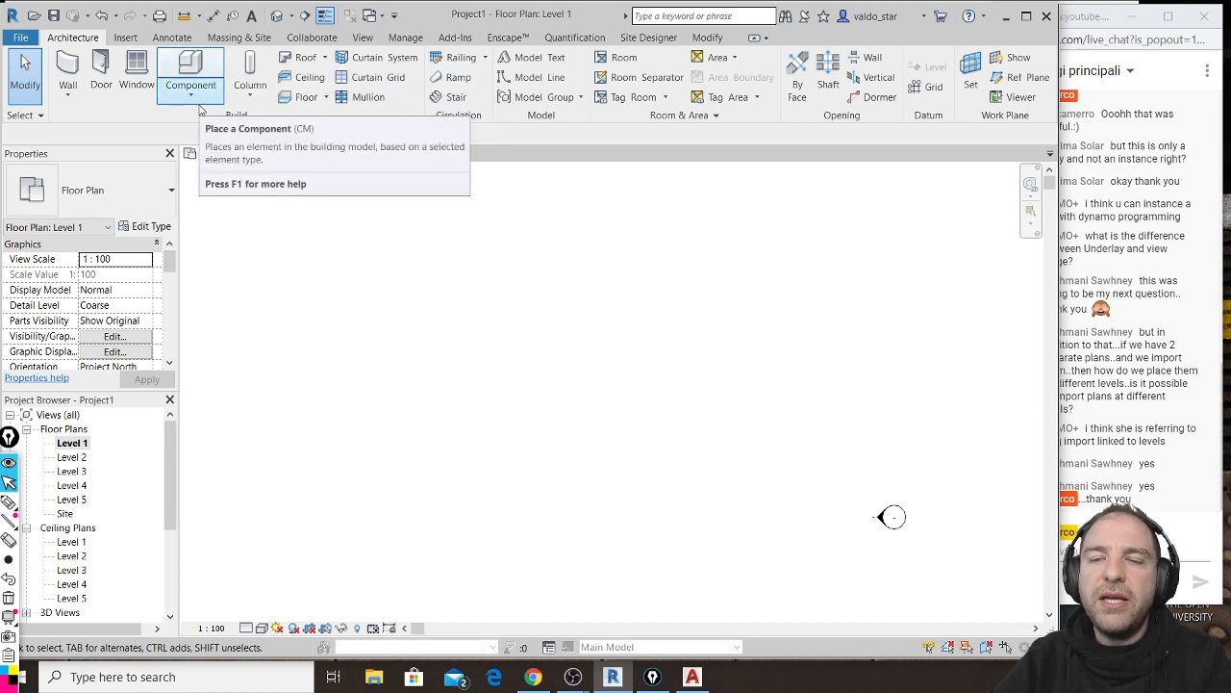
Step: Start an in-place model component and choose Furniture as its family category
{"action": "left_click", "coordinate": [191, 97]}
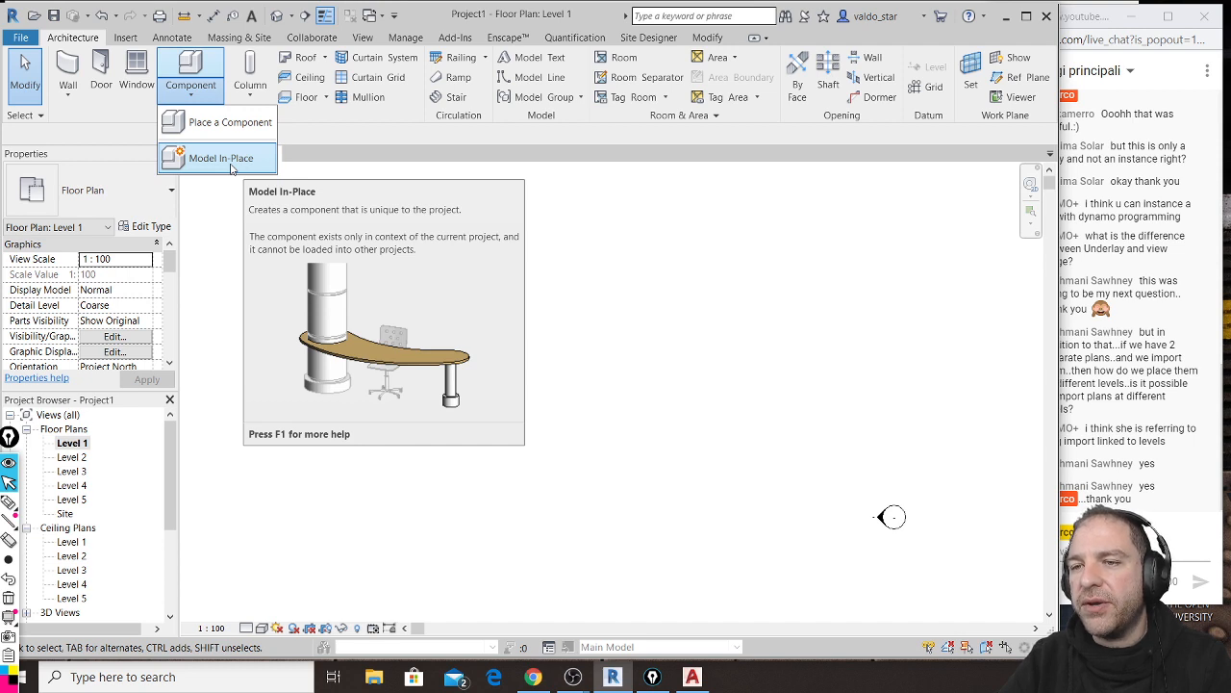
{"action": "left_click", "coordinate": [234, 169]}
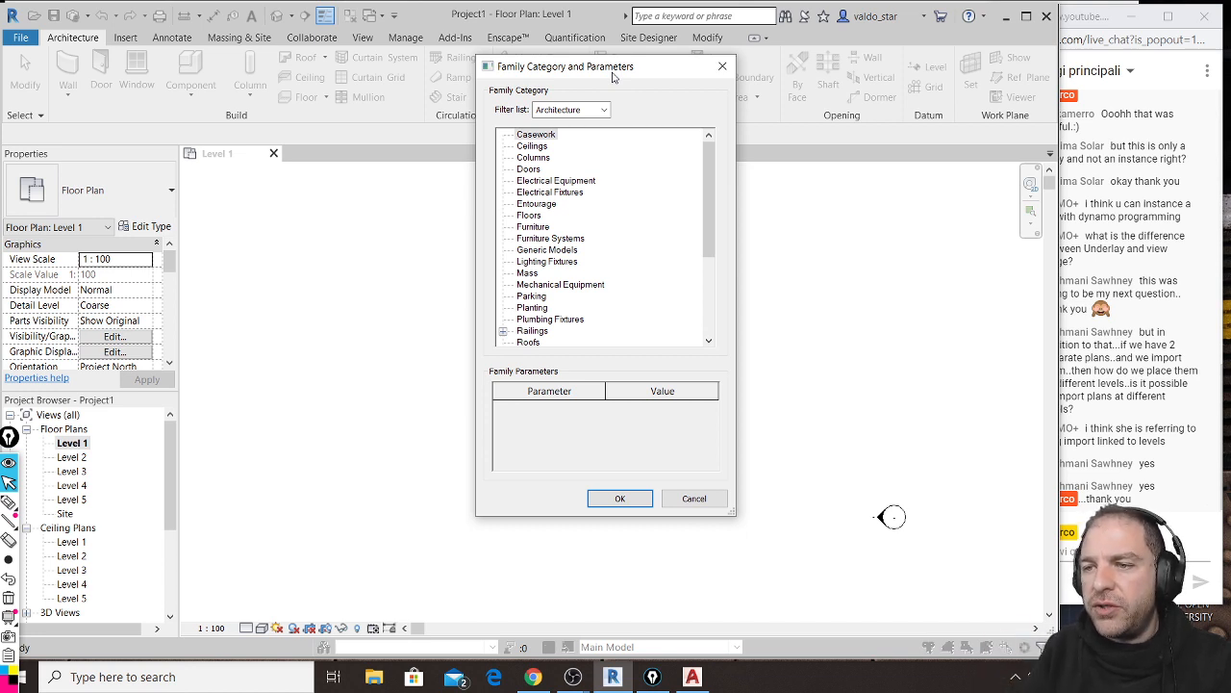
{"action": "left_click", "coordinate": [541, 229]}
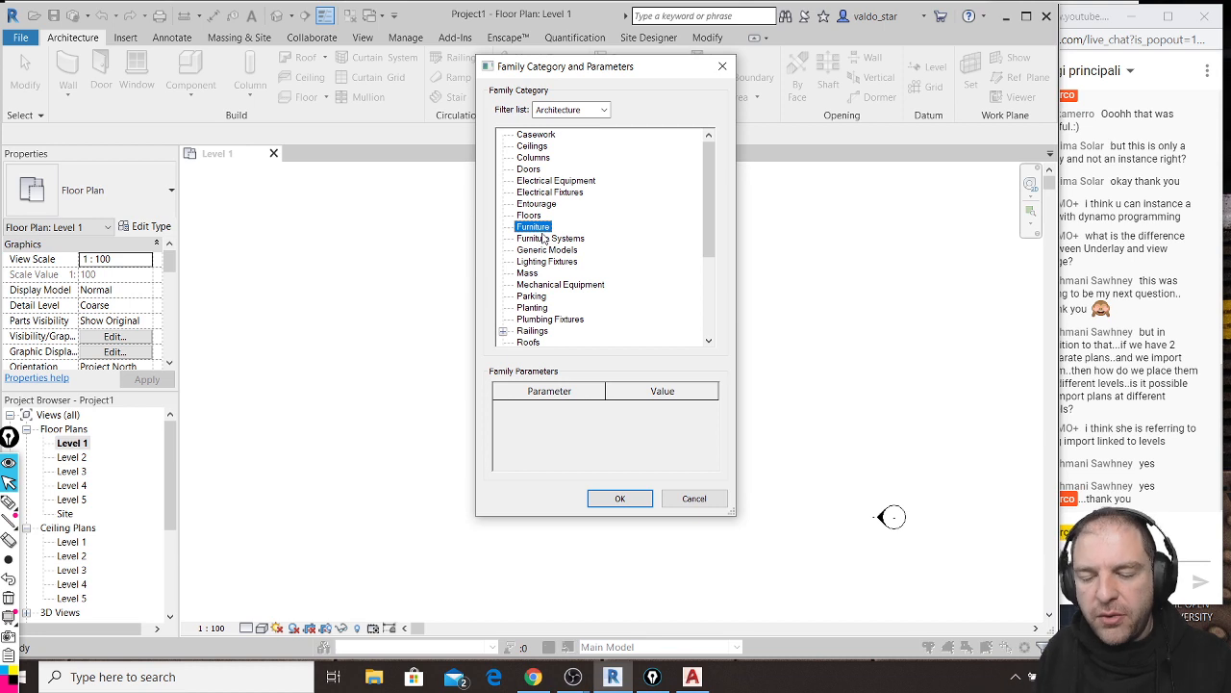
Step: Switch to the annotation pen with a small brush size and sketch a wall elevation with an irregular, V-notched upper edge
{"action": "left_click", "coordinate": [10, 519]}
{"action": "left_click", "coordinate": [9, 560]}
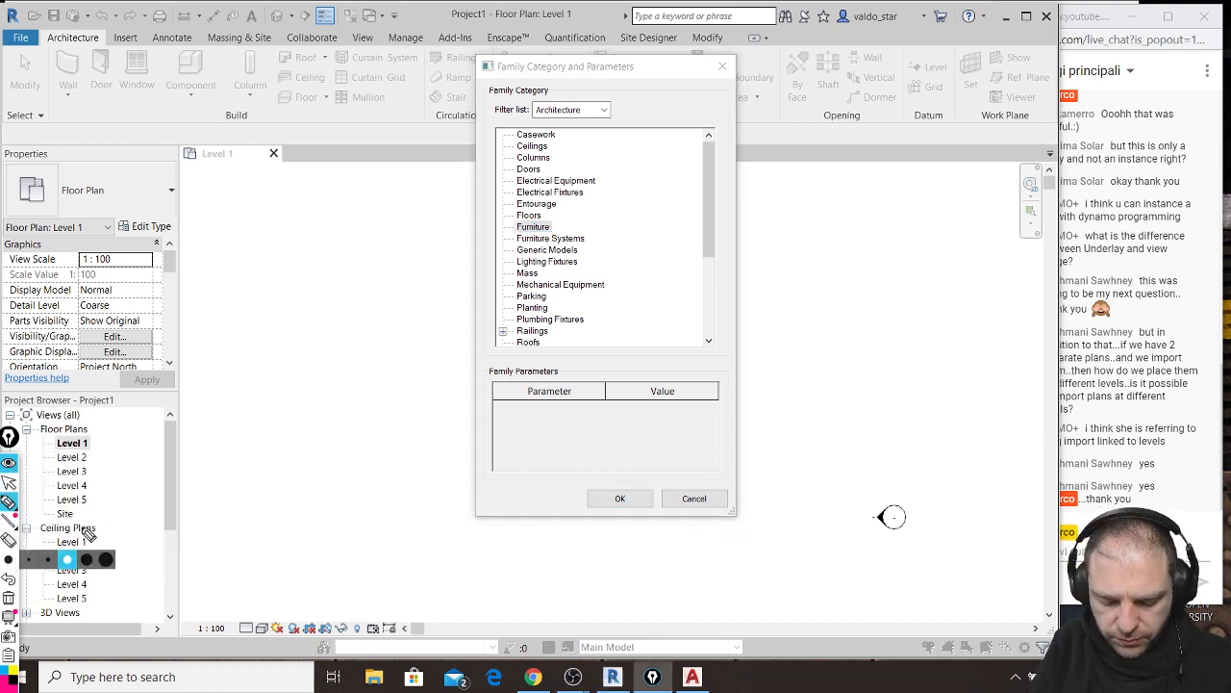
{"action": "left_click", "coordinate": [48, 560]}
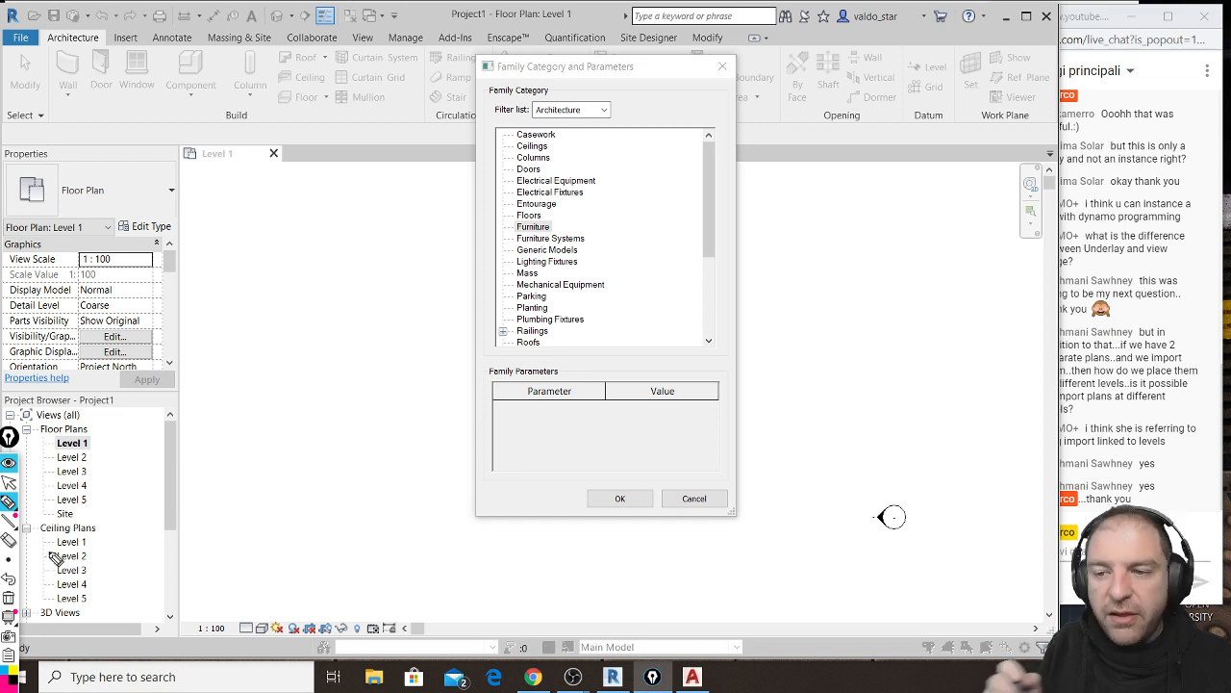
{"action": "mouse_move", "coordinate": [806, 243]}
{"action": "left_mouse_down"}
{"action": "mouse_move", "coordinate": [803, 404]}
{"action": "mouse_move", "coordinate": [960, 385]}
{"action": "mouse_move", "coordinate": [867, 244]}
{"action": "mouse_move", "coordinate": [859, 332]}
{"action": "mouse_move", "coordinate": [906, 277]}
{"action": "mouse_move", "coordinate": [943, 276]}
{"action": "mouse_move", "coordinate": [974, 217]}
{"action": "mouse_move", "coordinate": [967, 381]}
{"action": "left_mouse_up"}
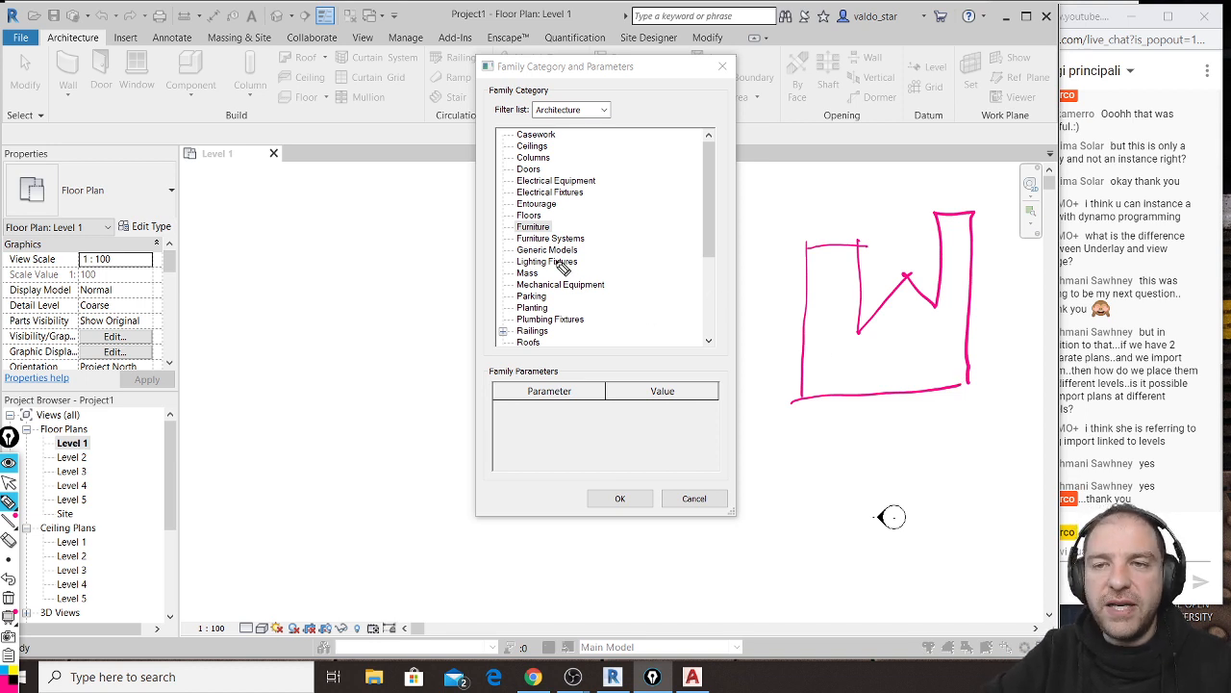
Step: Sketch an angled, hollowed-out plan shape below the wall elevation and draw an arrow pointing at each of the two shapes
{"action": "mouse_move", "coordinate": [805, 433]}
{"action": "left_mouse_down"}
{"action": "mouse_move", "coordinate": [806, 524]}
{"action": "mouse_move", "coordinate": [880, 428]}
{"action": "mouse_move", "coordinate": [811, 429]}
{"action": "mouse_move", "coordinate": [895, 427]}
{"action": "mouse_move", "coordinate": [921, 442]}
{"action": "left_mouse_up"}
{"action": "mouse_move", "coordinate": [806, 523]}
{"action": "left_mouse_down"}
{"action": "mouse_move", "coordinate": [855, 524]}
{"action": "mouse_move", "coordinate": [848, 496]}
{"action": "mouse_move", "coordinate": [862, 483]}
{"action": "mouse_move", "coordinate": [892, 479]}
{"action": "mouse_move", "coordinate": [921, 516]}
{"action": "mouse_move", "coordinate": [953, 495]}
{"action": "left_mouse_up"}
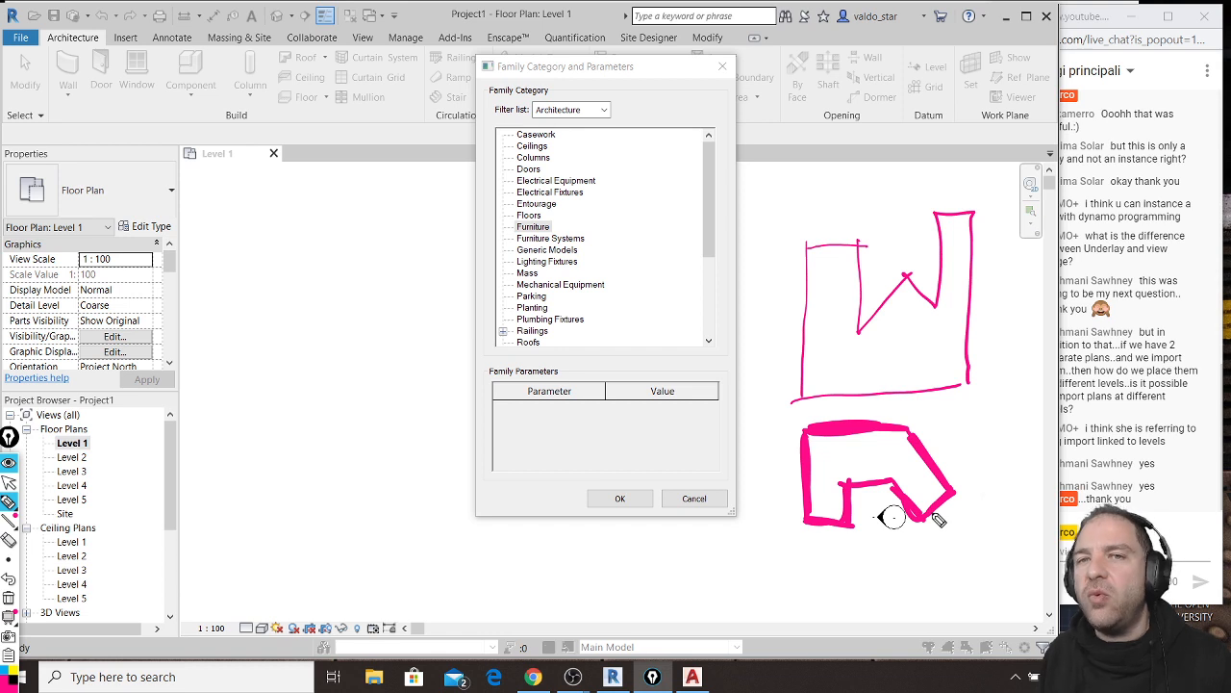
{"action": "mouse_move", "coordinate": [958, 436]}
{"action": "left_mouse_down"}
{"action": "mouse_move", "coordinate": [934, 457]}
{"action": "mouse_move", "coordinate": [960, 453]}
{"action": "left_mouse_up"}
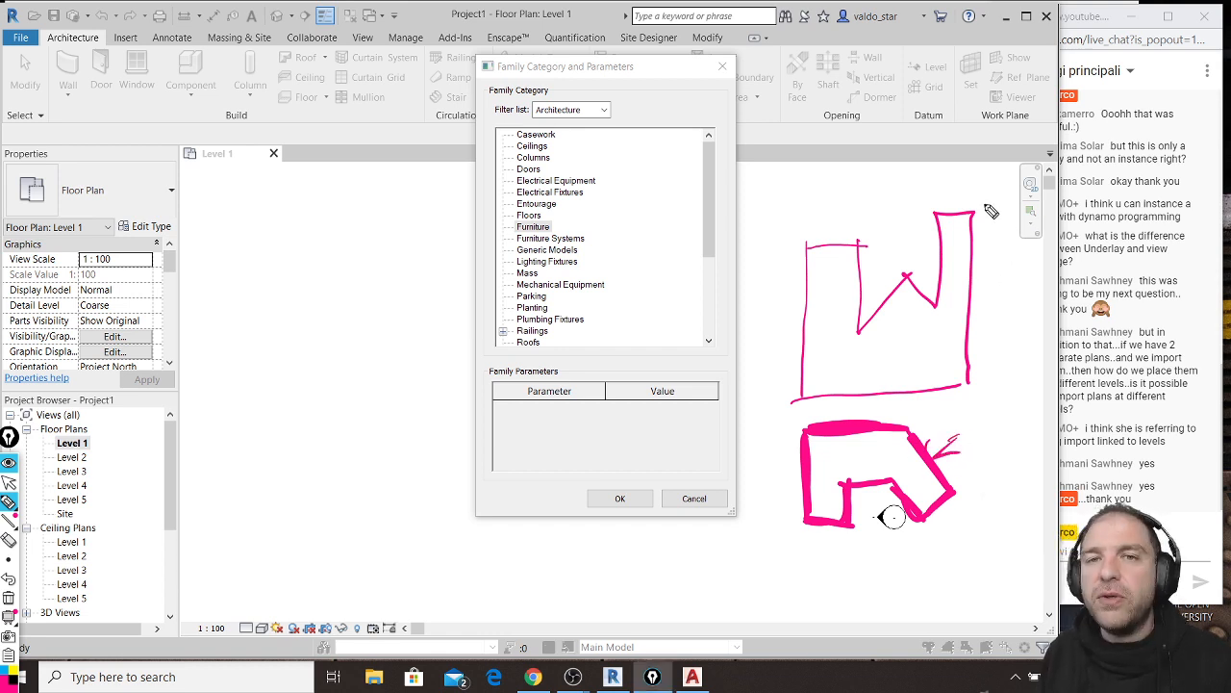
{"action": "mouse_move", "coordinate": [1012, 208]}
{"action": "left_mouse_down"}
{"action": "mouse_move", "coordinate": [970, 285]}
{"action": "mouse_move", "coordinate": [999, 271]}
{"action": "left_mouse_up"}
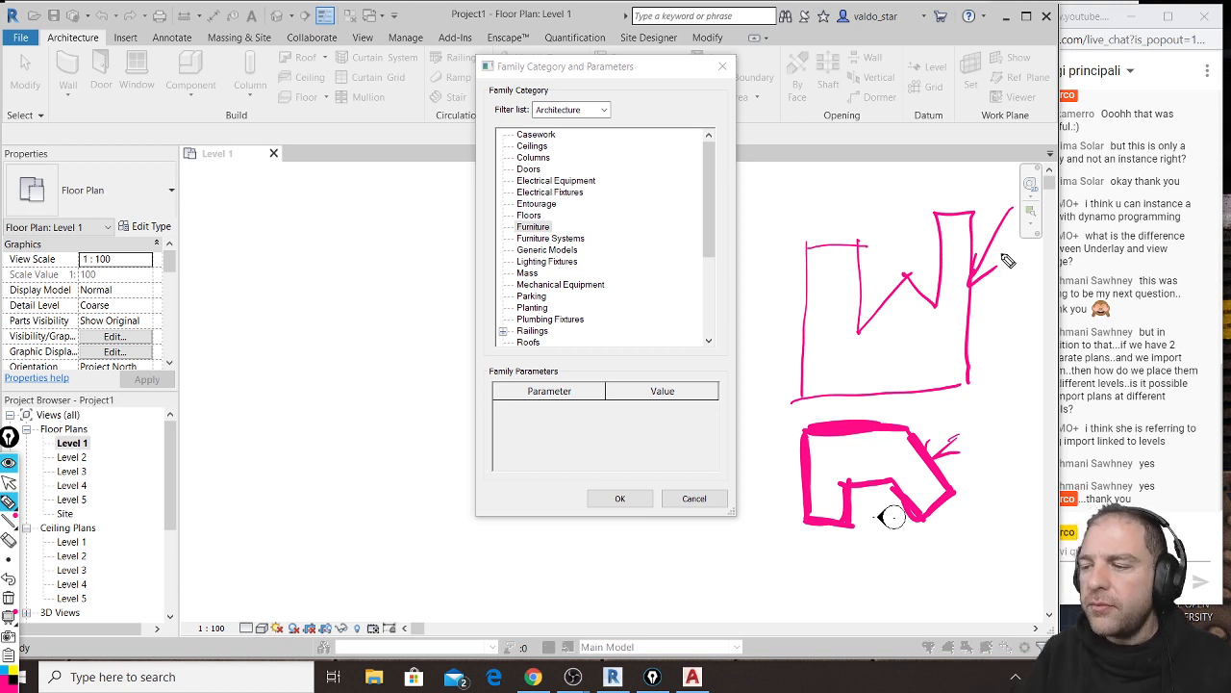
Step: Circle the Roofs category and sketch a wavy free-form roof with contour lines running along its surface
{"action": "mouse_move", "coordinate": [509, 336]}
{"action": "left_mouse_down"}
{"action": "mouse_move", "coordinate": [512, 360]}
{"action": "mouse_move", "coordinate": [573, 344]}
{"action": "mouse_move", "coordinate": [508, 332]}
{"action": "left_mouse_up"}
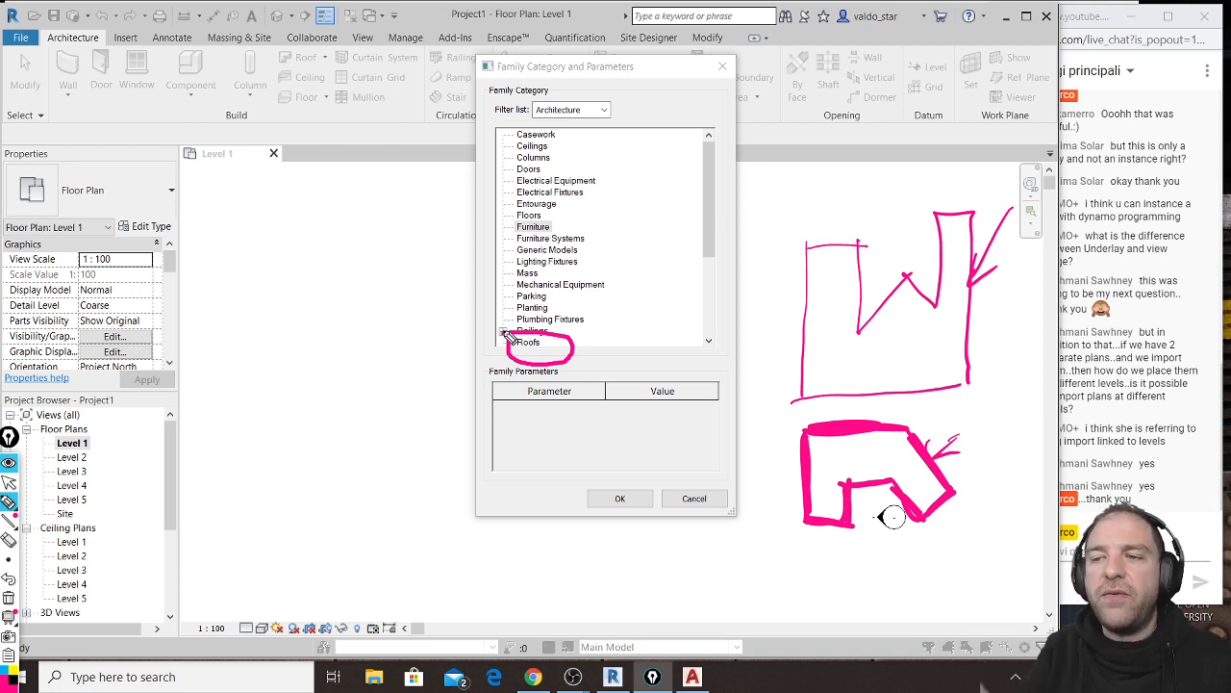
{"action": "mouse_move", "coordinate": [171, 302]}
{"action": "left_mouse_down"}
{"action": "mouse_move", "coordinate": [217, 356]}
{"action": "mouse_move", "coordinate": [345, 331]}
{"action": "mouse_move", "coordinate": [494, 262]}
{"action": "mouse_move", "coordinate": [179, 288]}
{"action": "mouse_move", "coordinate": [291, 269]}
{"action": "mouse_move", "coordinate": [437, 216]}
{"action": "mouse_move", "coordinate": [517, 243]}
{"action": "left_mouse_up"}
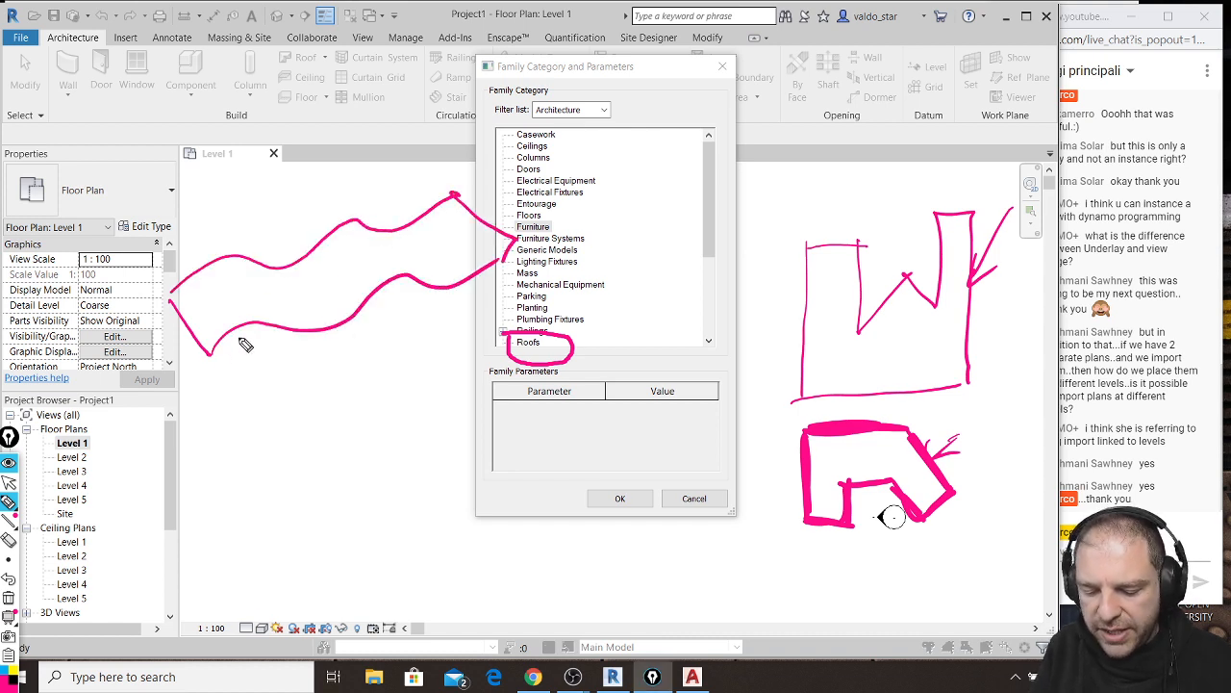
{"action": "mouse_move", "coordinate": [192, 323]}
{"action": "left_mouse_down"}
{"action": "mouse_move", "coordinate": [284, 278]}
{"action": "mouse_move", "coordinate": [481, 219]}
{"action": "left_mouse_up"}
{"action": "mouse_move", "coordinate": [192, 338]}
{"action": "left_mouse_down"}
{"action": "mouse_move", "coordinate": [266, 286]}
{"action": "mouse_move", "coordinate": [466, 233]}
{"action": "left_mouse_up"}
{"action": "left_click_drag", "start_coordinate": [330, 297], "coordinate": [483, 253]}
{"action": "left_click_drag", "start_coordinate": [204, 301], "coordinate": [460, 205]}
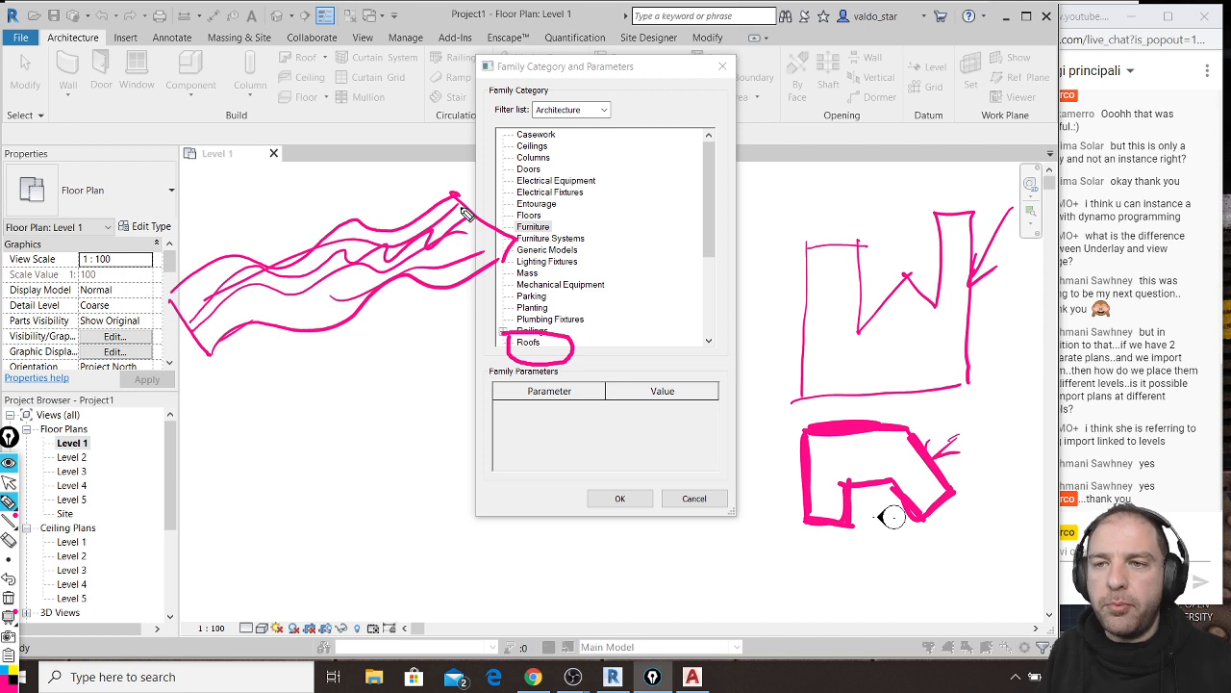
Step: Sketch a long box-shaped wall beneath the wavy roof and draw arrows from its upper edge up to the roof
{"action": "mouse_move", "coordinate": [238, 375]}
{"action": "left_mouse_down"}
{"action": "mouse_move", "coordinate": [241, 455]}
{"action": "mouse_move", "coordinate": [454, 314]}
{"action": "mouse_move", "coordinate": [454, 390]}
{"action": "left_mouse_up"}
{"action": "left_click_drag", "start_coordinate": [244, 454], "coordinate": [462, 390]}
{"action": "mouse_move", "coordinate": [236, 371]}
{"action": "left_mouse_down"}
{"action": "mouse_move", "coordinate": [216, 354]}
{"action": "mouse_move", "coordinate": [237, 463]}
{"action": "left_mouse_up"}
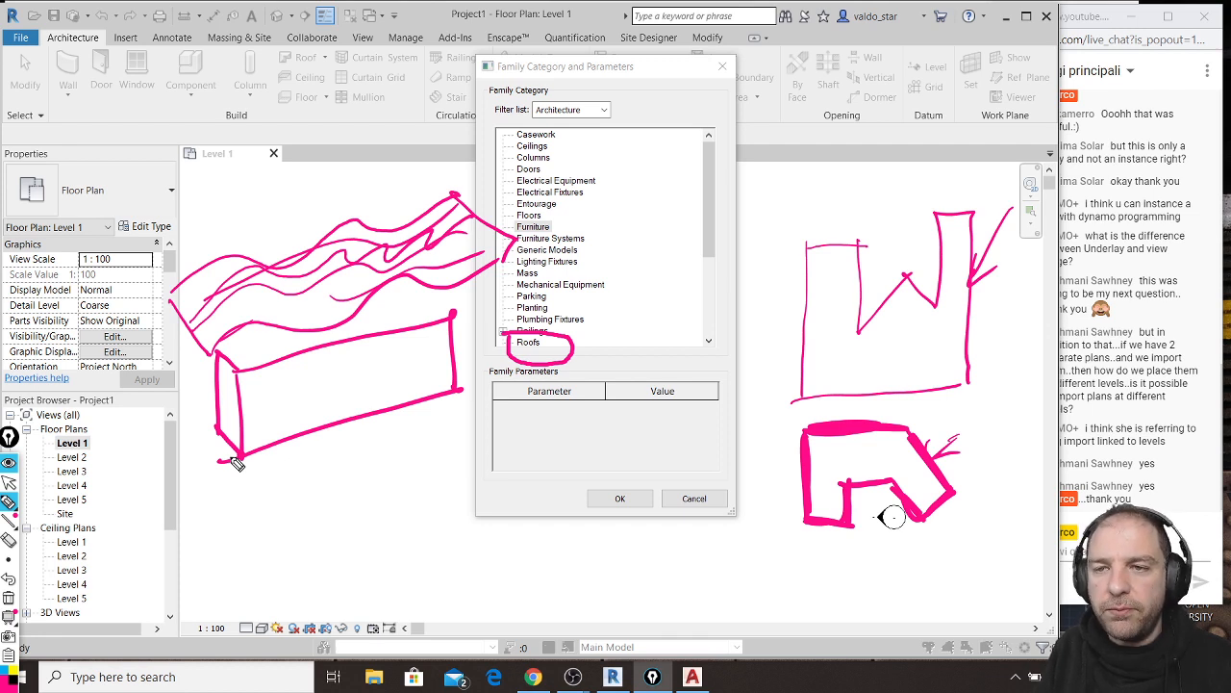
{"action": "left_click_drag", "start_coordinate": [219, 352], "coordinate": [456, 320]}
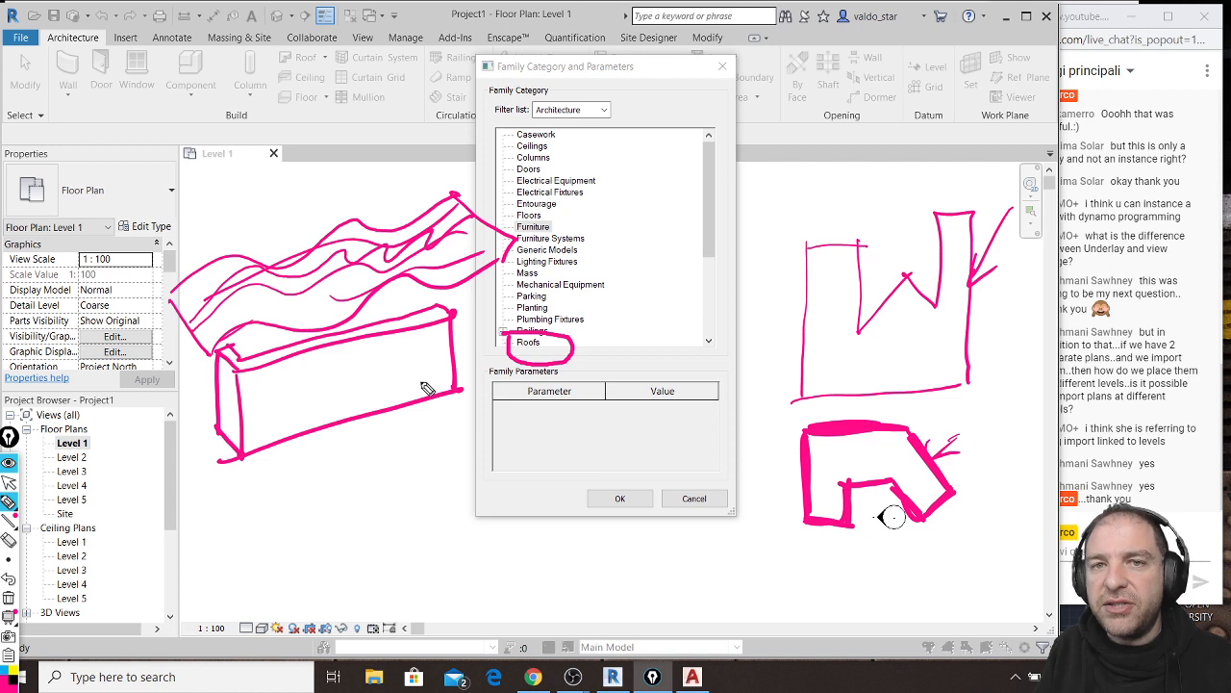
{"action": "left_click_drag", "start_coordinate": [241, 363], "coordinate": [280, 318]}
{"action": "mouse_move", "coordinate": [320, 358]}
{"action": "left_mouse_down"}
{"action": "mouse_move", "coordinate": [321, 300]}
{"action": "mouse_move", "coordinate": [328, 314]}
{"action": "left_mouse_up"}
{"action": "mouse_move", "coordinate": [352, 329]}
{"action": "left_mouse_down"}
{"action": "mouse_move", "coordinate": [353, 287]}
{"action": "mouse_move", "coordinate": [362, 304]}
{"action": "left_mouse_up"}
{"action": "mouse_move", "coordinate": [389, 329]}
{"action": "left_mouse_down"}
{"action": "mouse_move", "coordinate": [392, 279]}
{"action": "mouse_move", "coordinate": [417, 284]}
{"action": "left_mouse_up"}
{"action": "left_click_drag", "start_coordinate": [439, 327], "coordinate": [448, 279]}
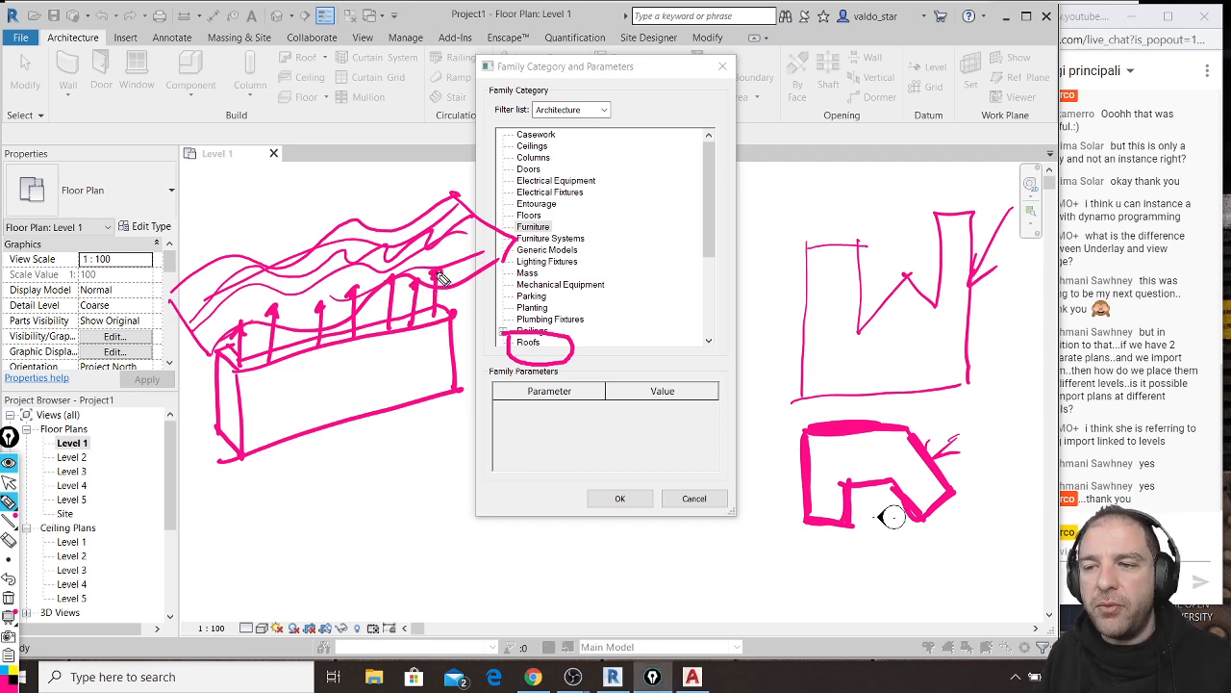
Step: Retrace the wavy roof to give it thickness, and mark the wall beneath with a loop and strokes rising to the roof
{"action": "mouse_move", "coordinate": [176, 287]}
{"action": "left_mouse_down"}
{"action": "mouse_move", "coordinate": [223, 364]}
{"action": "mouse_move", "coordinate": [428, 273]}
{"action": "mouse_move", "coordinate": [508, 259]}
{"action": "mouse_move", "coordinate": [190, 298]}
{"action": "mouse_move", "coordinate": [288, 271]}
{"action": "mouse_move", "coordinate": [472, 183]}
{"action": "mouse_move", "coordinate": [476, 241]}
{"action": "left_mouse_up"}
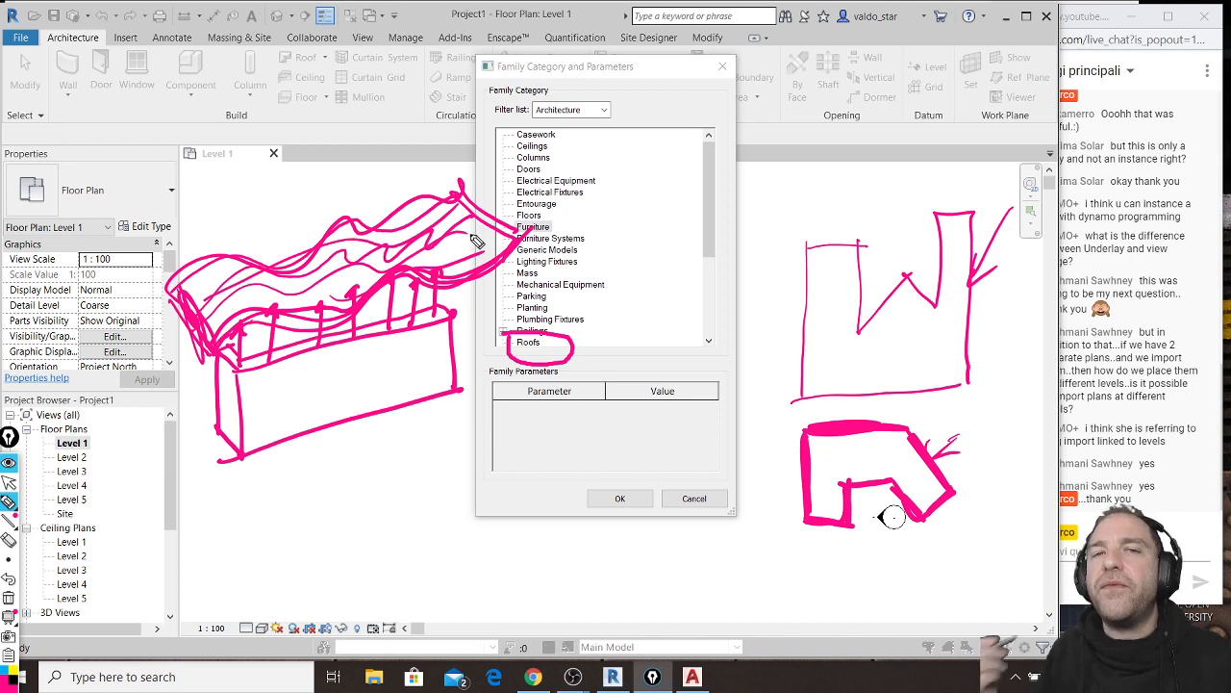
{"action": "mouse_move", "coordinate": [226, 375]}
{"action": "left_mouse_down"}
{"action": "mouse_move", "coordinate": [238, 428]}
{"action": "mouse_move", "coordinate": [318, 473]}
{"action": "mouse_move", "coordinate": [404, 370]}
{"action": "left_mouse_up"}
{"action": "left_click_drag", "start_coordinate": [330, 418], "coordinate": [344, 295]}
{"action": "mouse_move", "coordinate": [329, 355]}
{"action": "left_mouse_down"}
{"action": "mouse_move", "coordinate": [323, 308]}
{"action": "mouse_move", "coordinate": [344, 306]}
{"action": "left_mouse_up"}
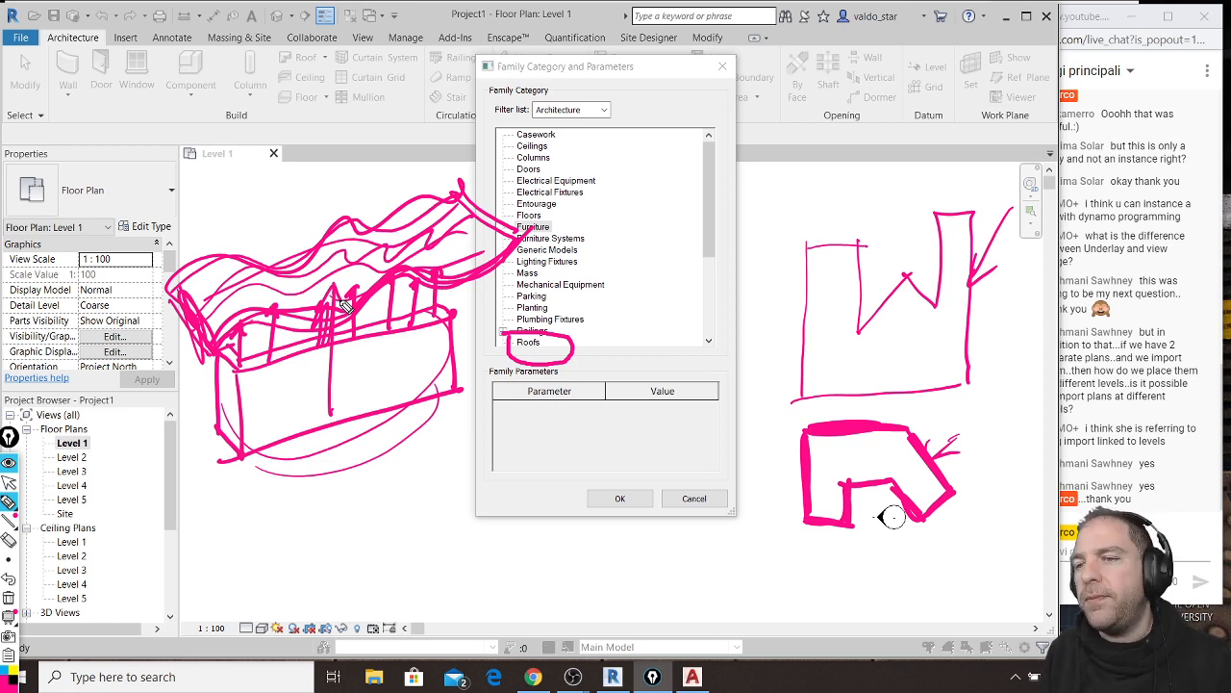
Step: Clear all pen annotations from the screen, restore the normal pointer, and check the live chat for new questions
{"action": "key", "text": "ctrl+shift+7"}
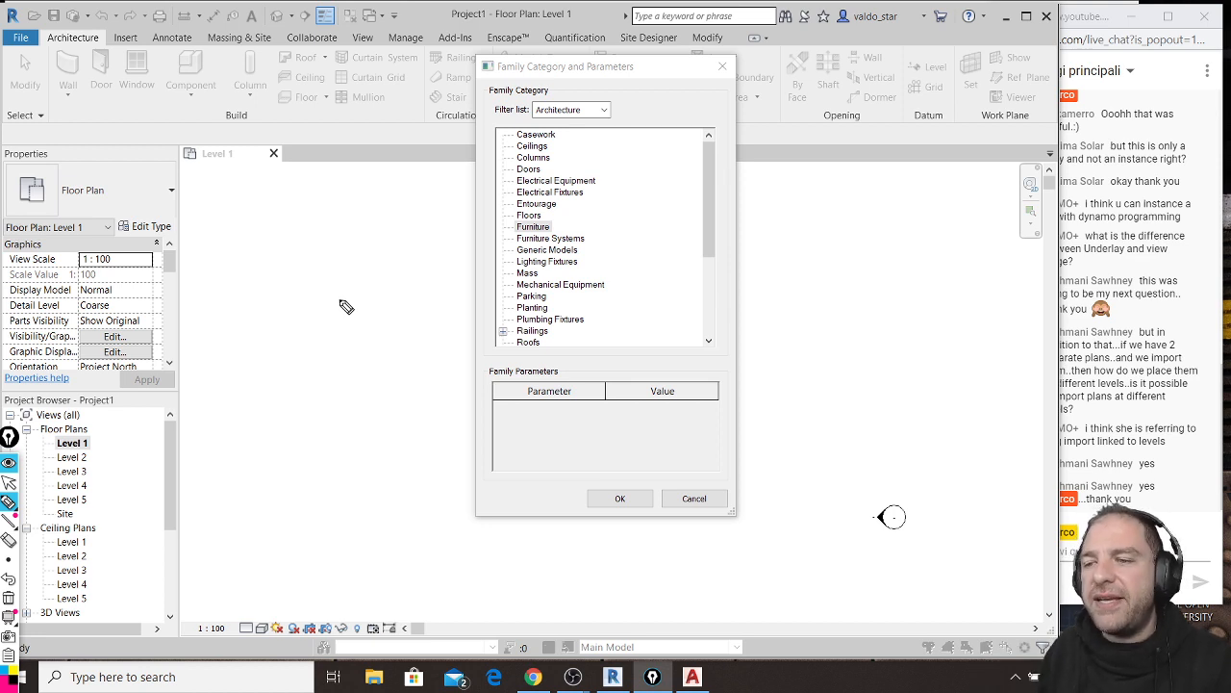
{"action": "key", "text": "ctrl+shift+1"}
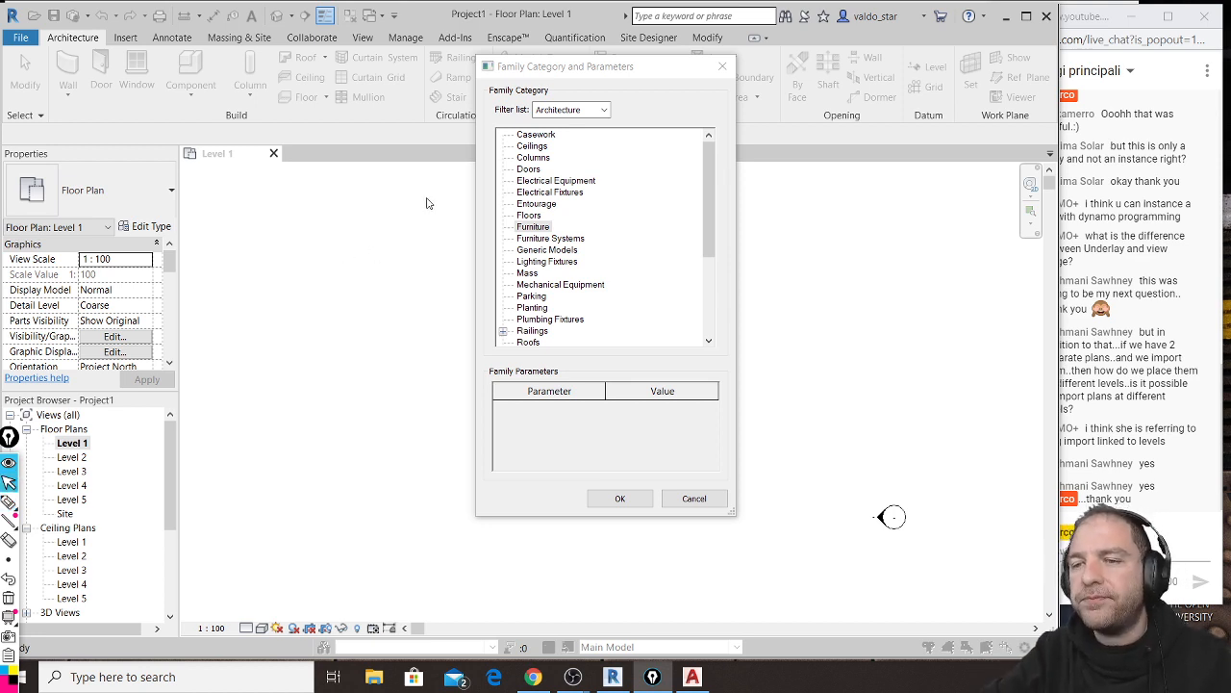
{"action": "left_click", "coordinate": [584, 69]}
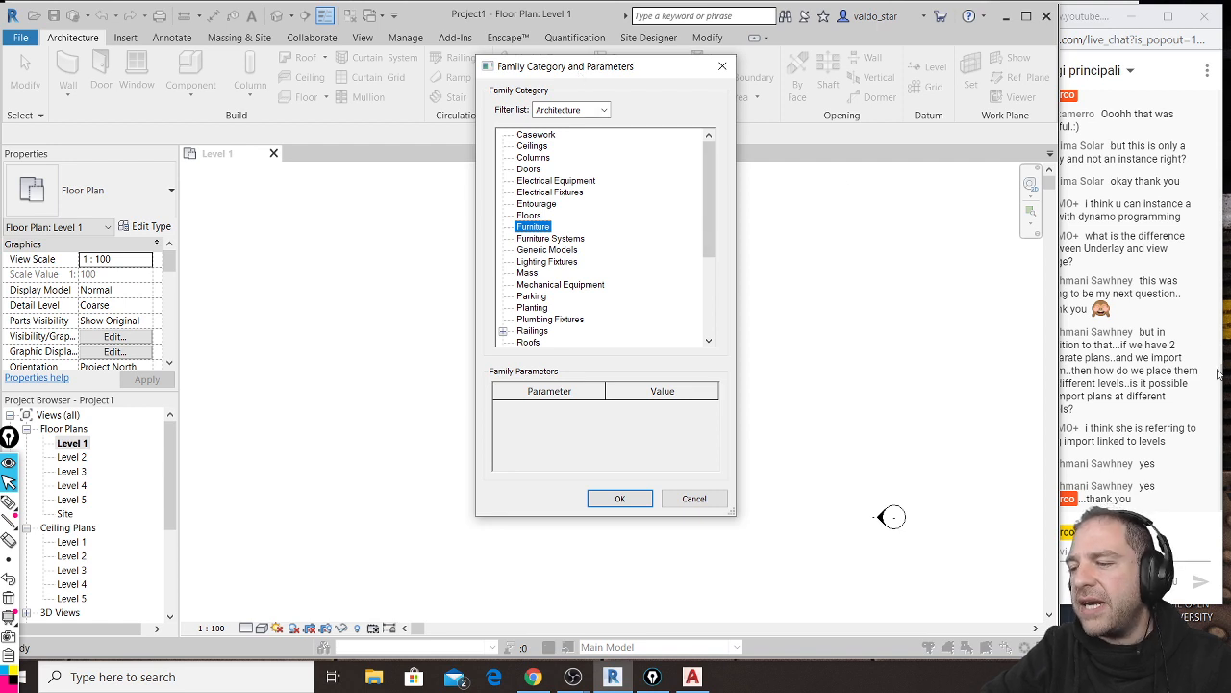
{"action": "left_click", "coordinate": [1121, 558]}
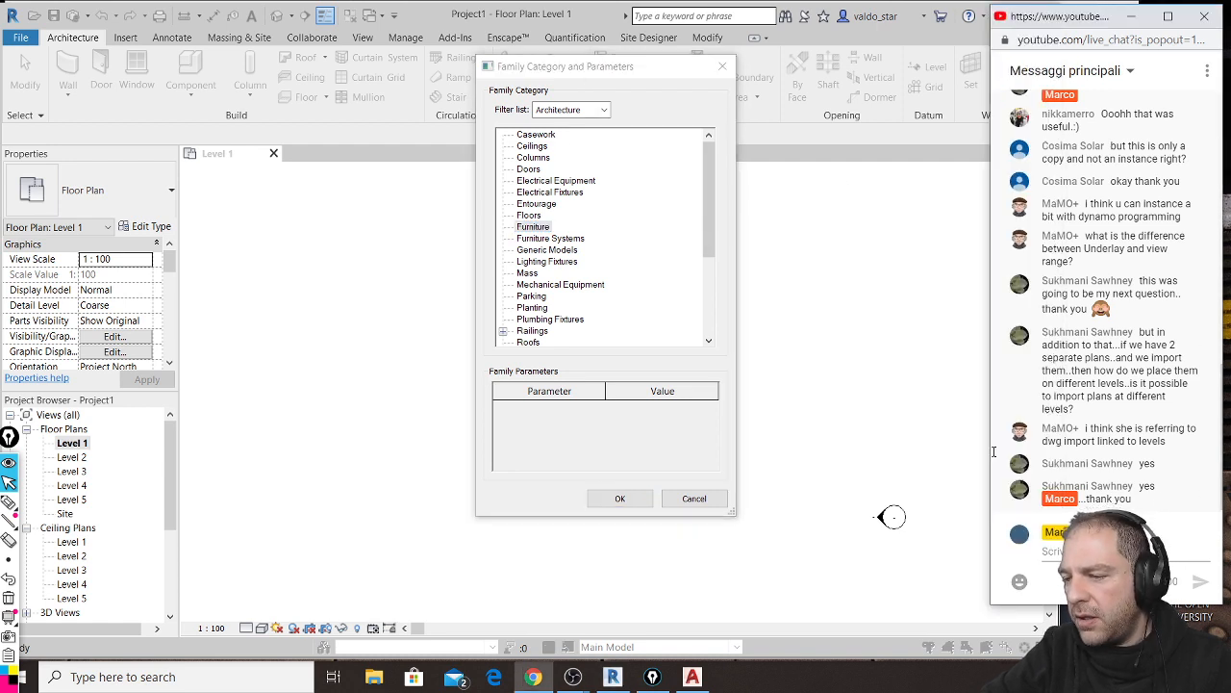
Step: Confirm the Furniture category and name the in-place family Bookshelf
{"action": "left_click", "coordinate": [568, 67]}
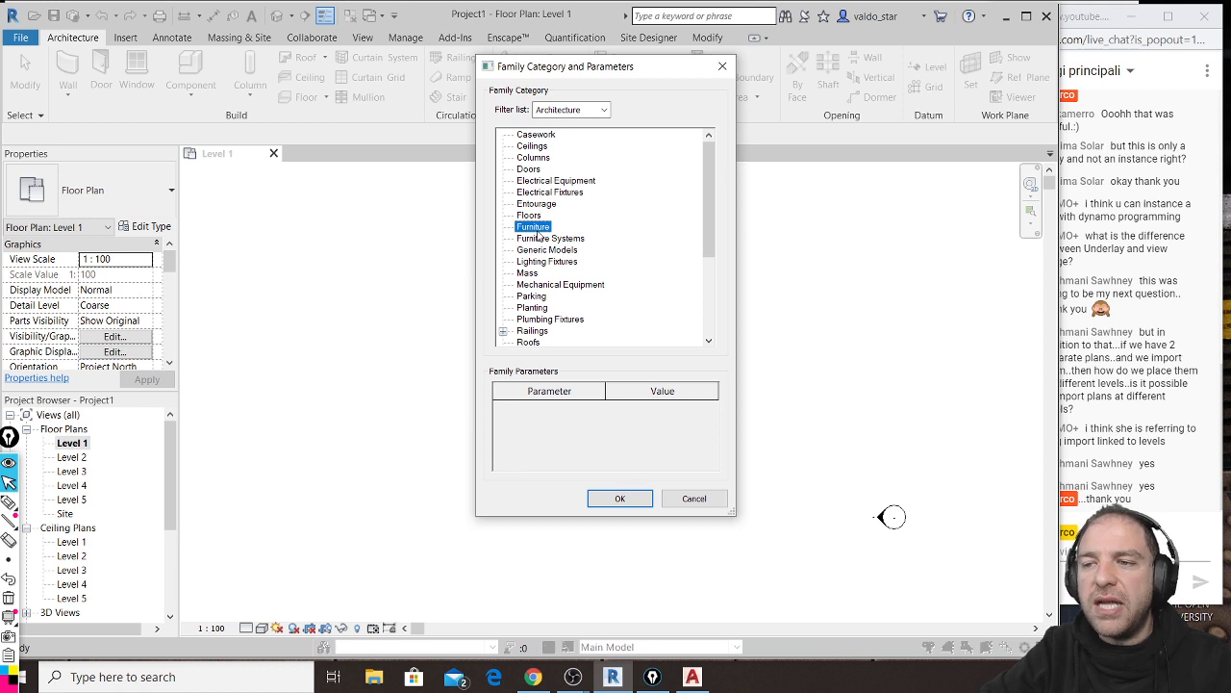
{"action": "left_click", "coordinate": [621, 499]}
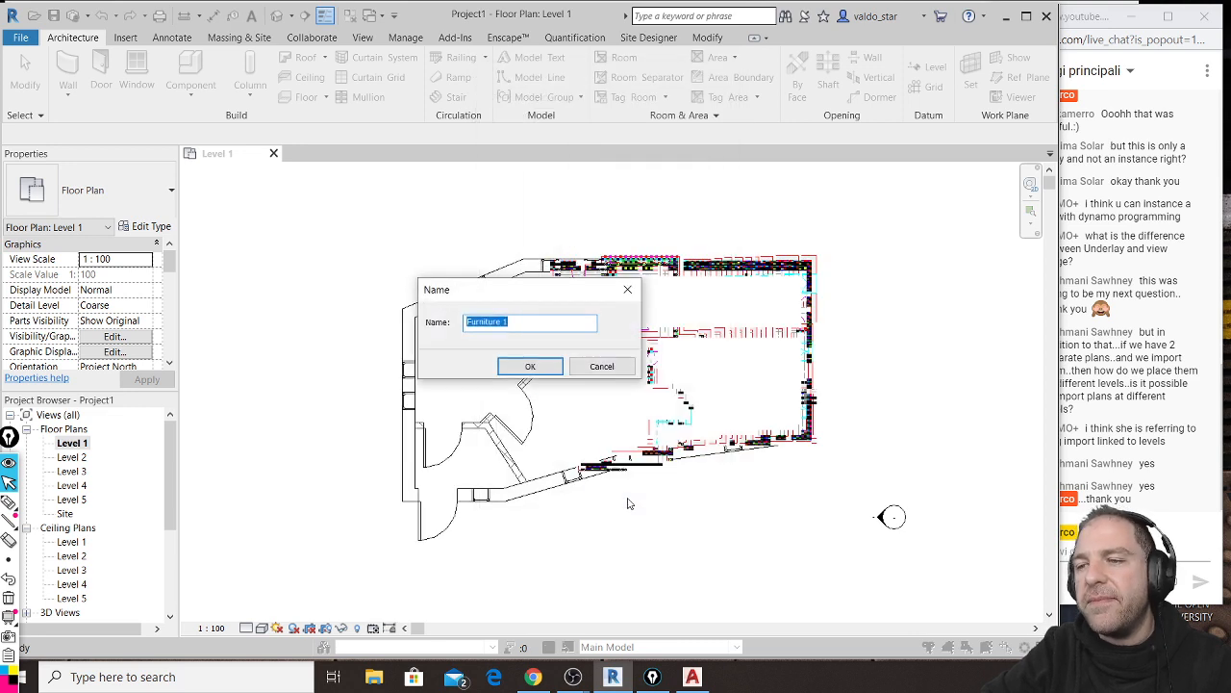
{"action": "left_click_drag", "start_coordinate": [518, 293], "coordinate": [544, 283]}
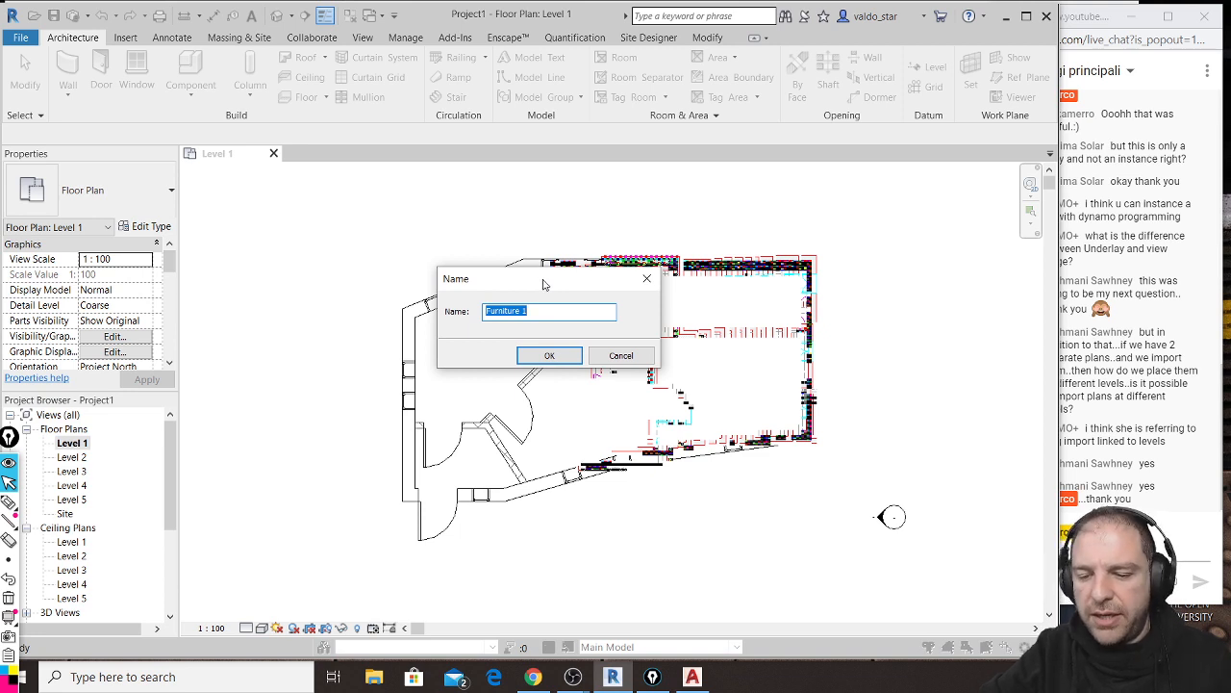
{"action": "type", "text": "Bookshelf"}
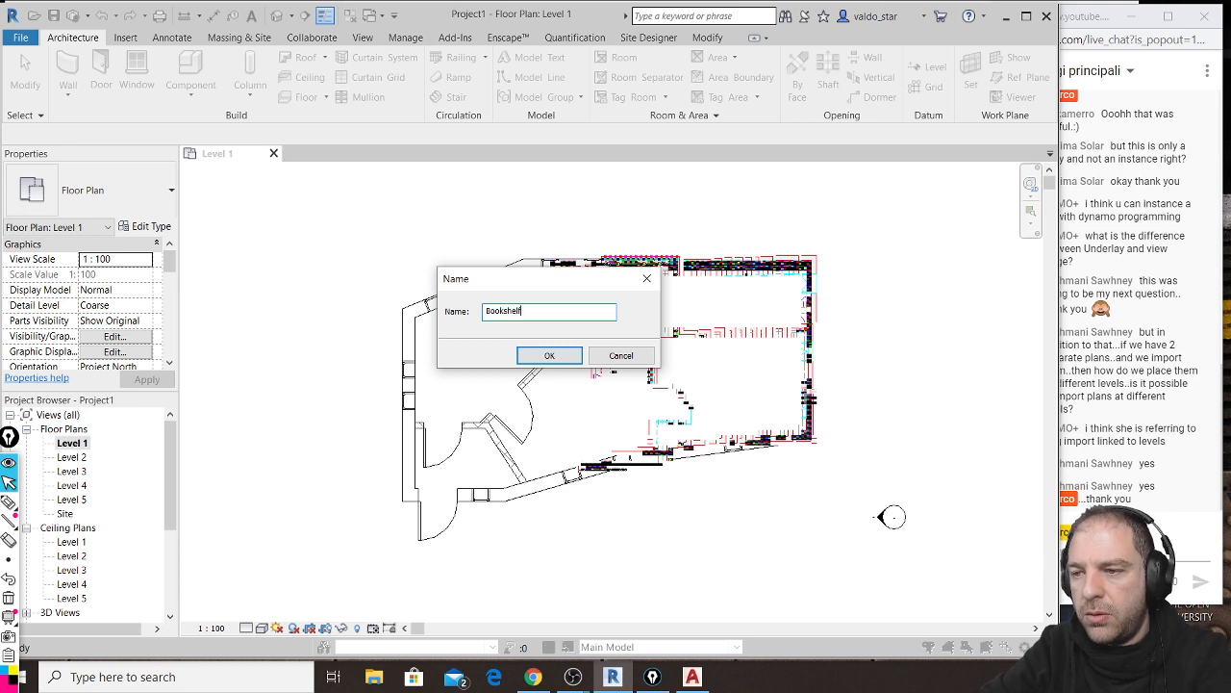
{"action": "left_click", "coordinate": [555, 358]}
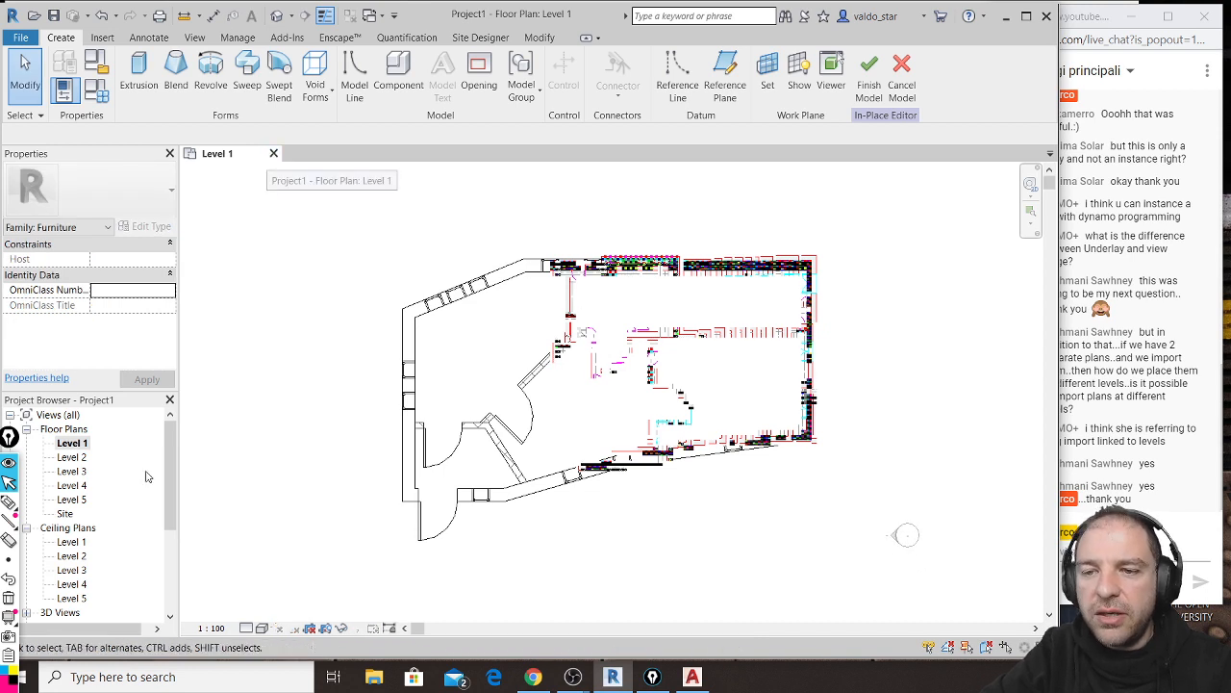
Step: Reopen the Level 1 floor plan through Level 2, close the Level 2 view, and cancel the in-place model
{"action": "left_click", "coordinate": [83, 445]}
{"action": "double_click", "coordinate": [75, 458]}
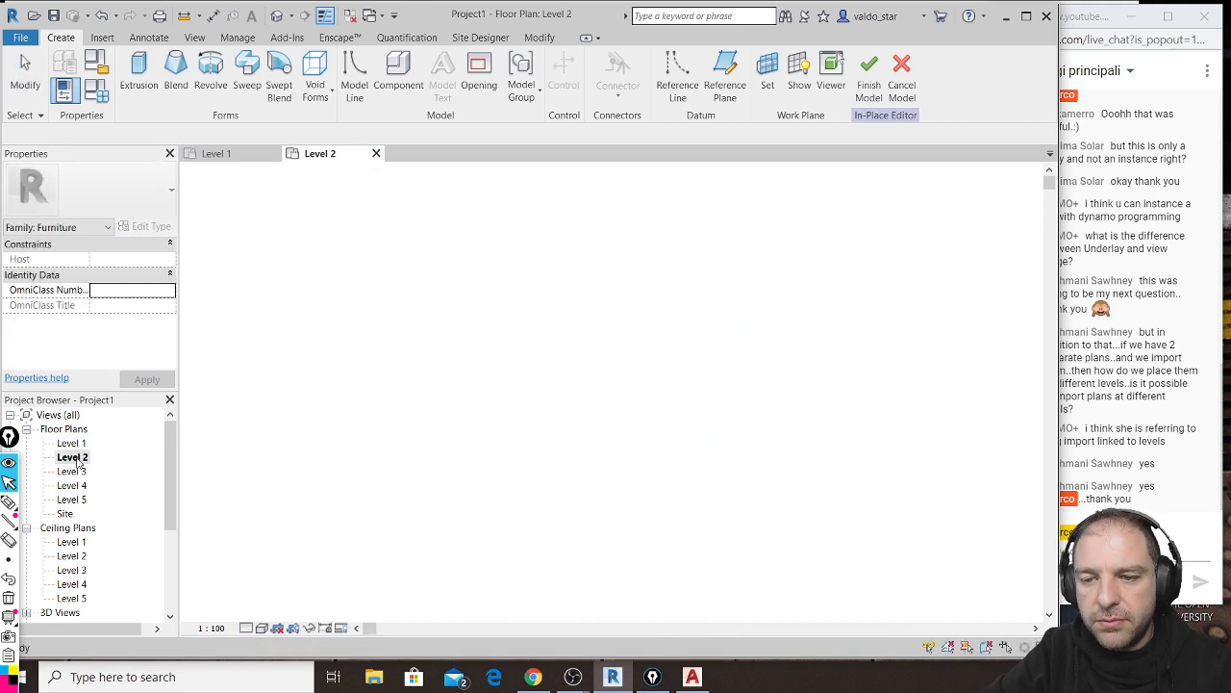
{"action": "double_click", "coordinate": [77, 444]}
{"action": "left_click", "coordinate": [273, 153]}
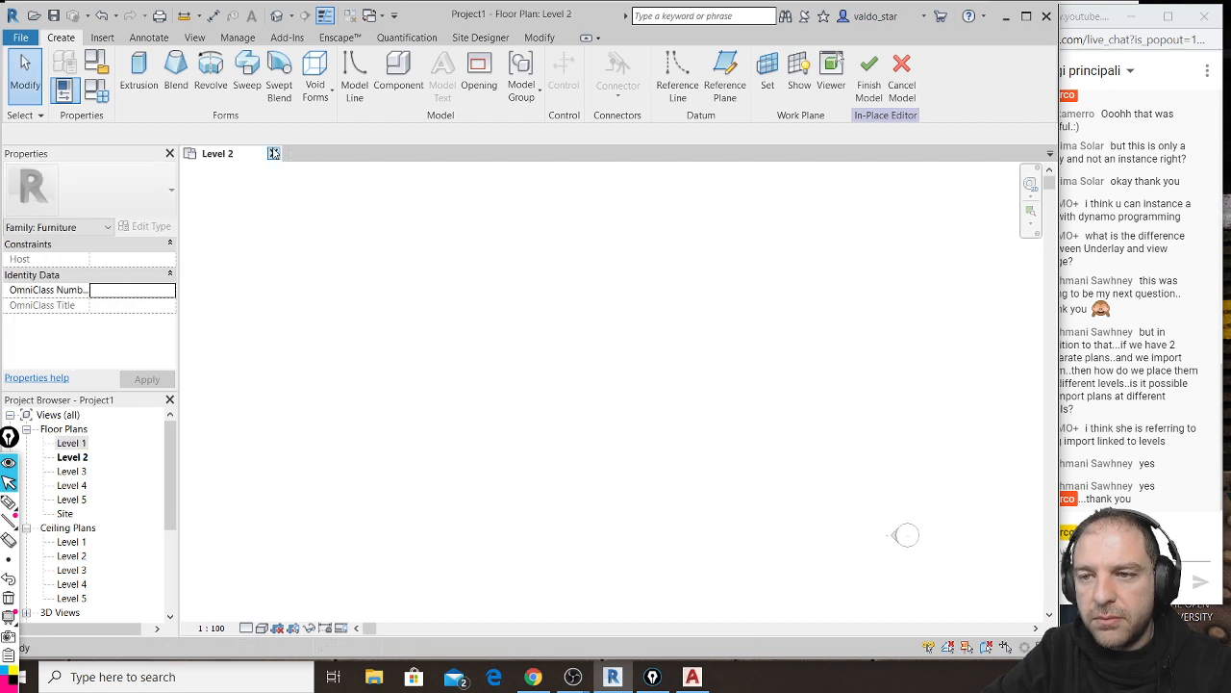
{"action": "left_click", "coordinate": [82, 445]}
{"action": "double_click", "coordinate": [83, 445]}
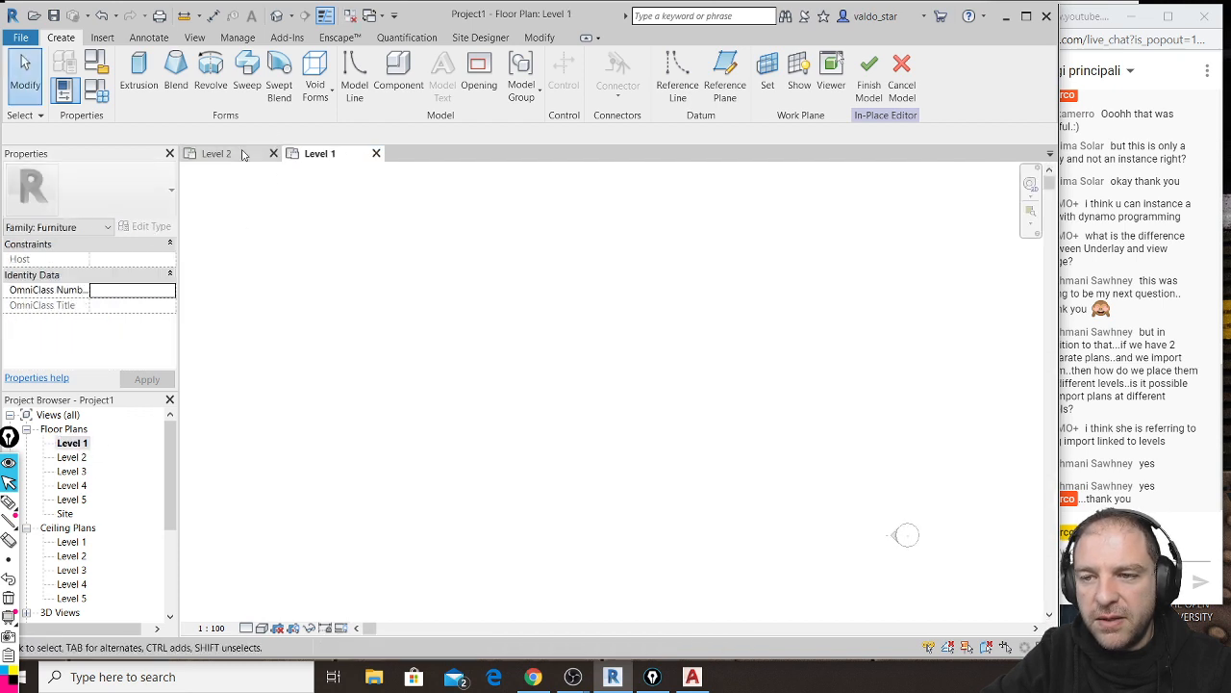
{"action": "left_click", "coordinate": [274, 154]}
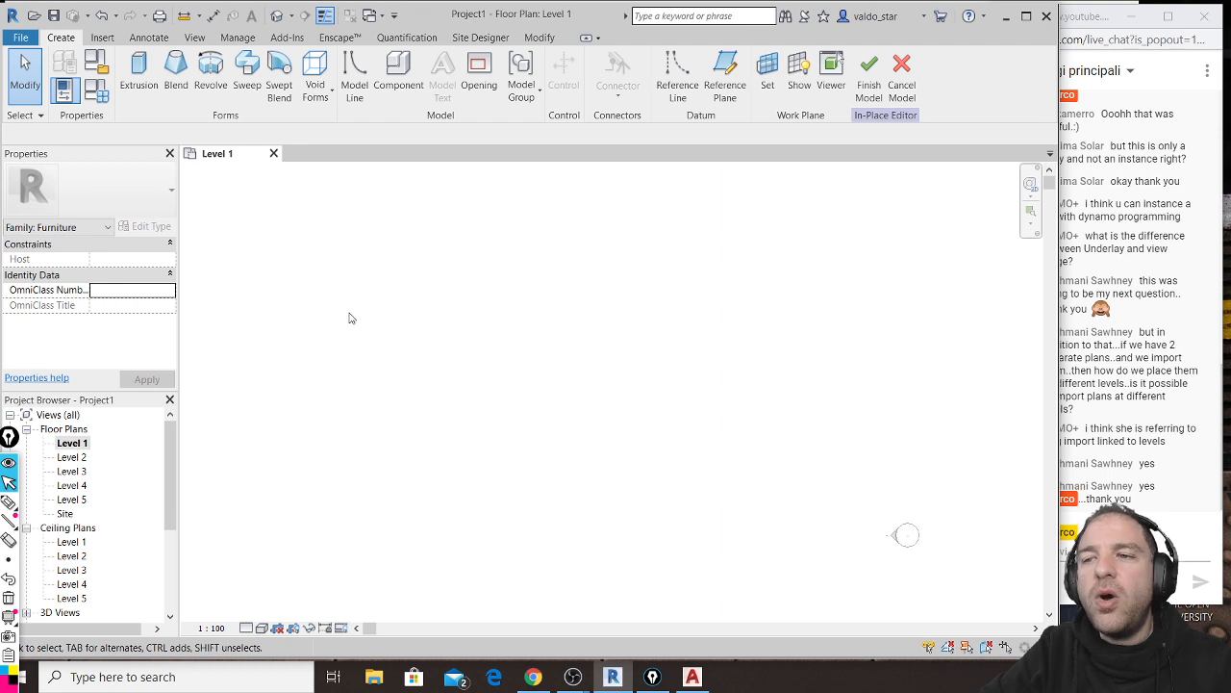
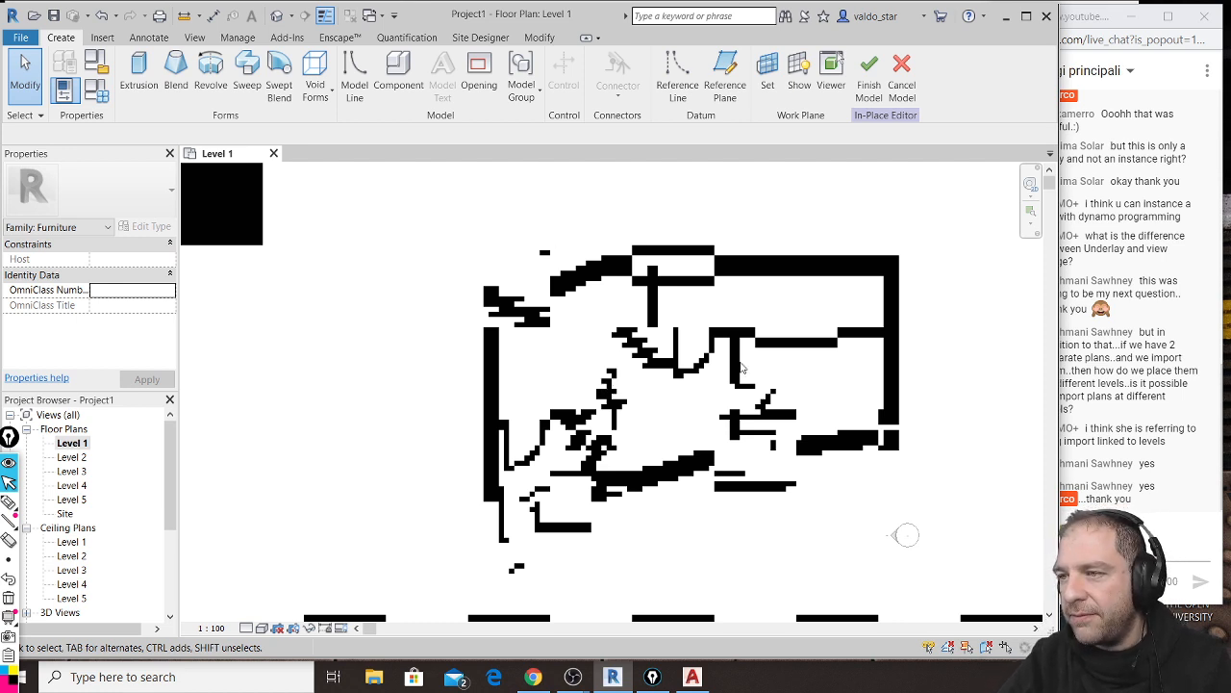
{"action": "left_click", "coordinate": [903, 86]}
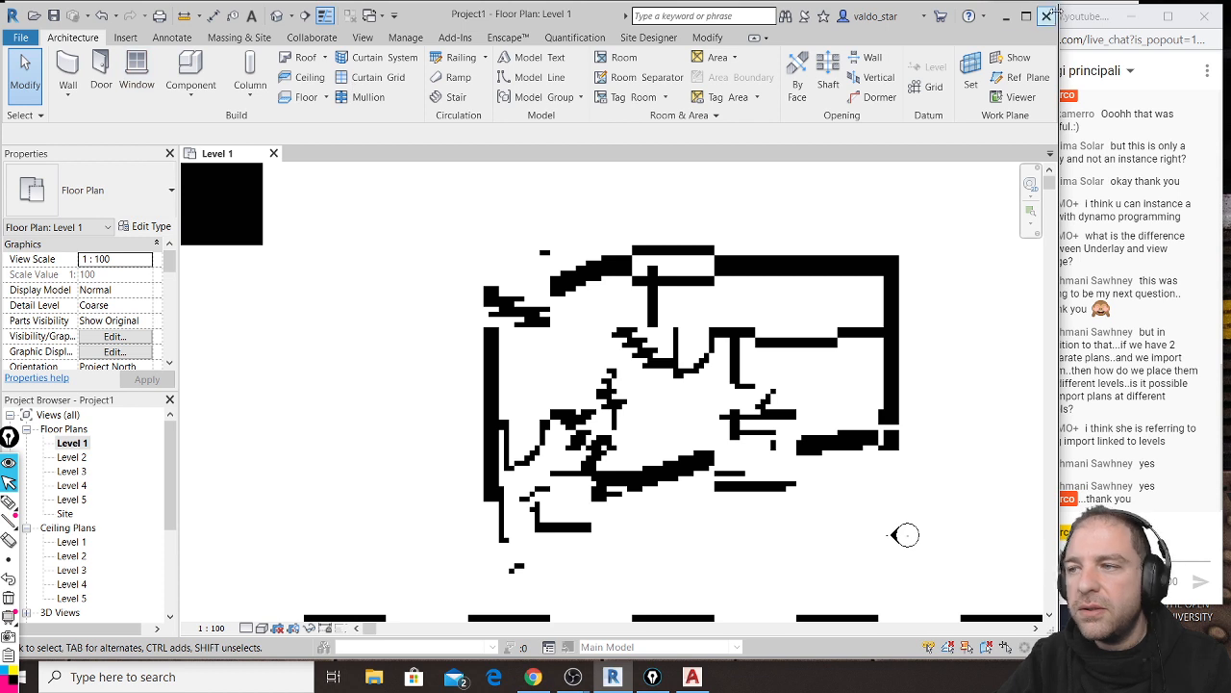
Step: Close Revit without saving Project1, and close AutoCAD without saving example.dwg
{"action": "left_click", "coordinate": [1049, 16]}
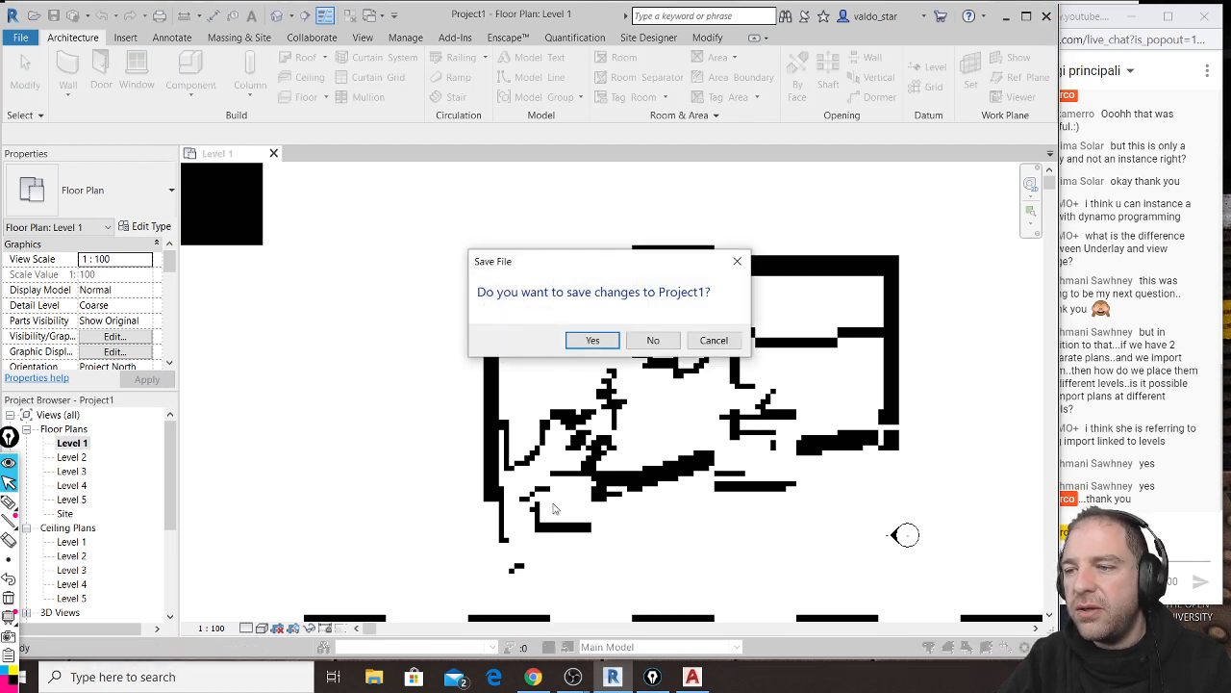
{"action": "left_click", "coordinate": [653, 340]}
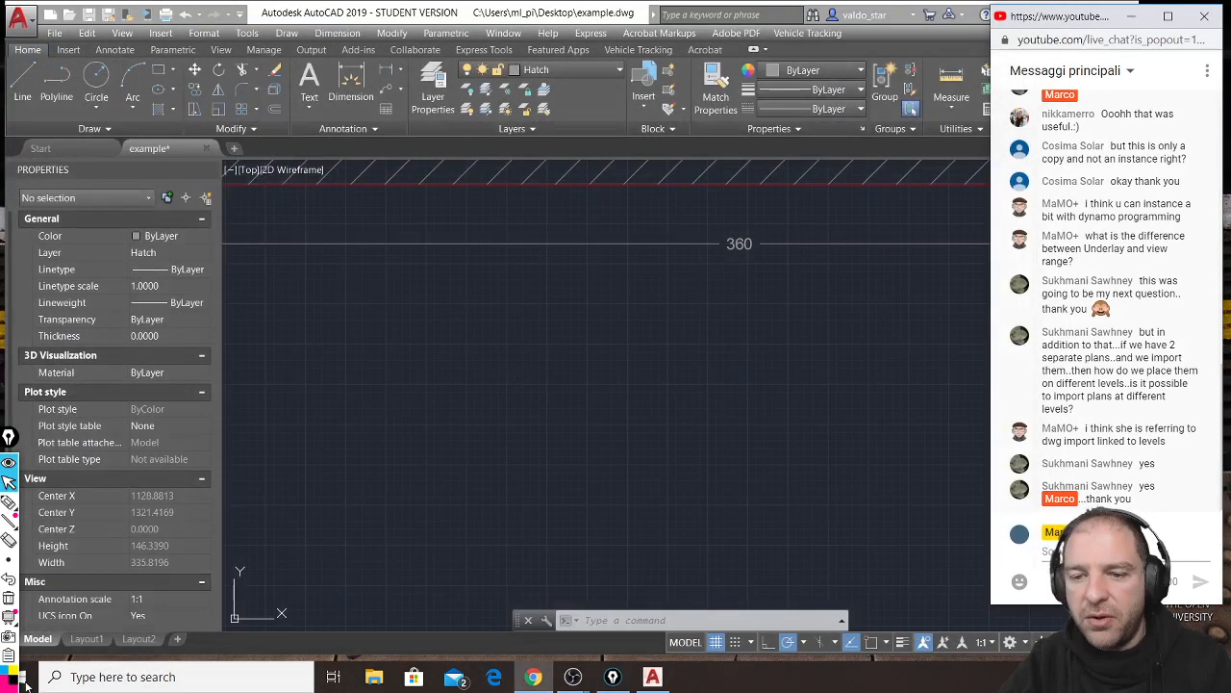
{"action": "left_click", "coordinate": [604, 23]}
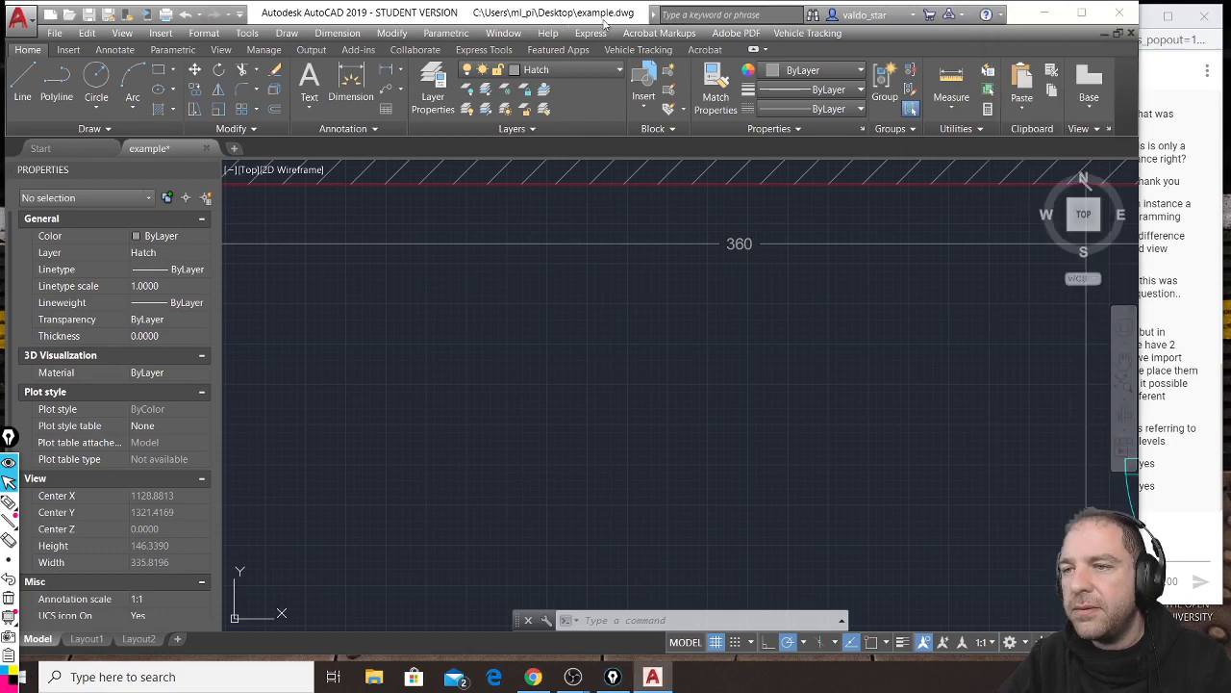
{"action": "left_click", "coordinate": [1118, 14]}
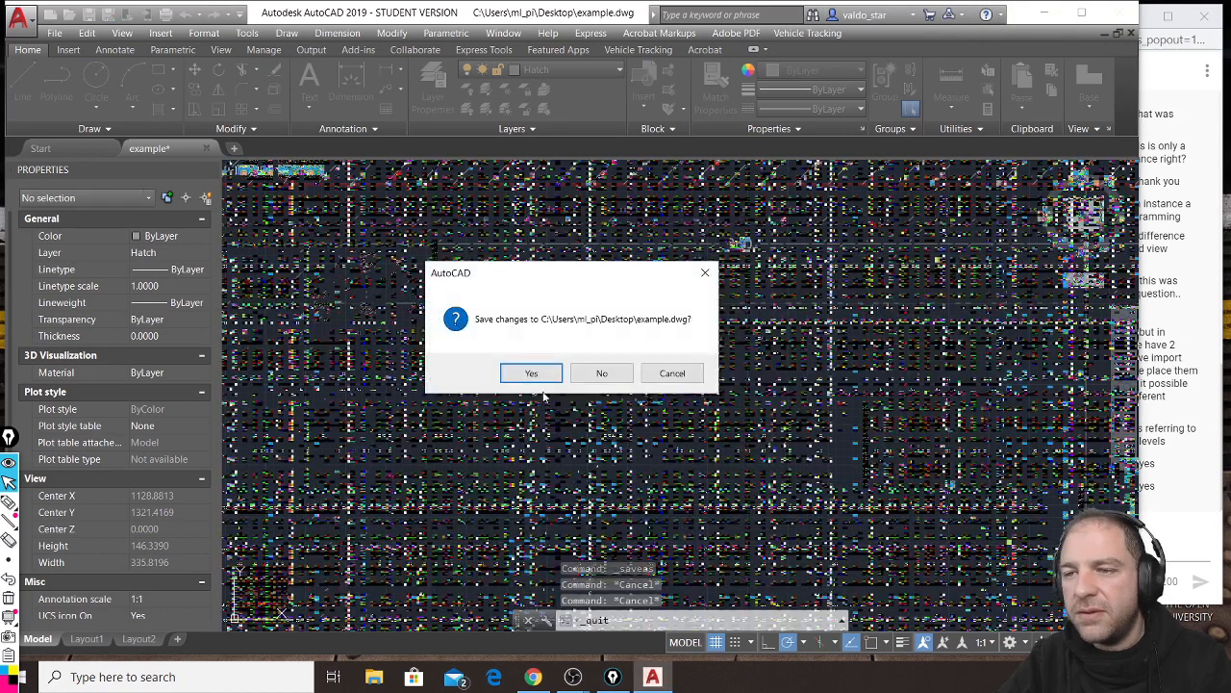
{"action": "left_click", "coordinate": [601, 373]}
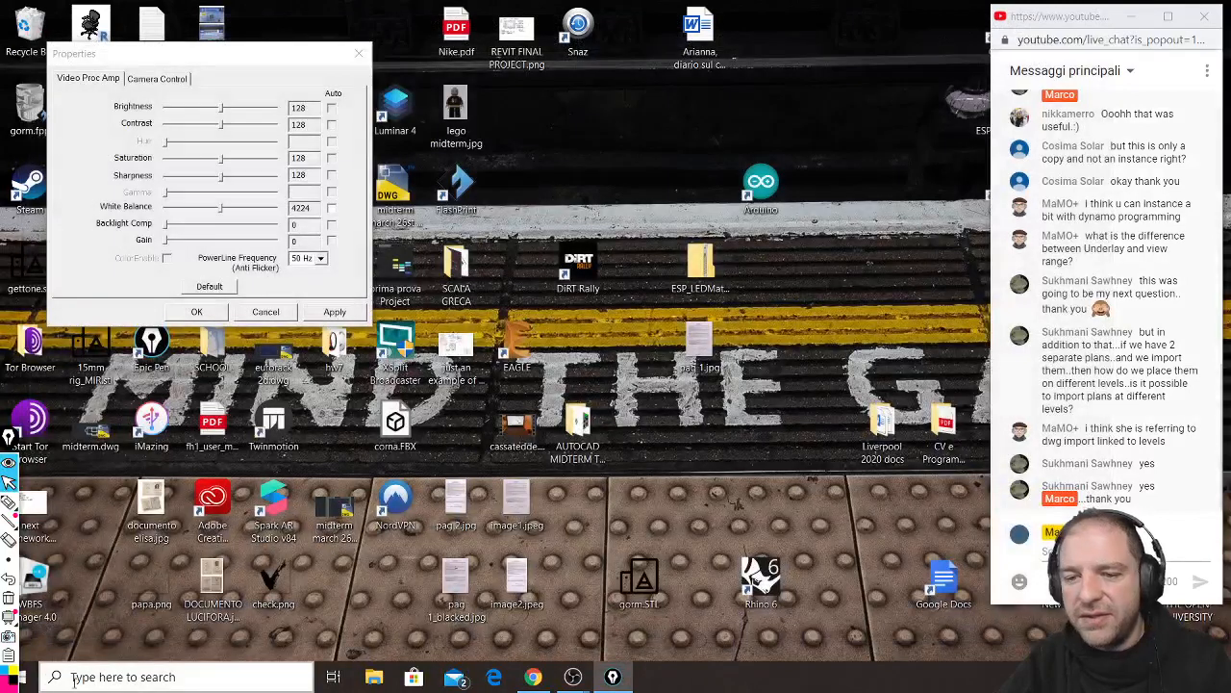
Step: Launch Revit 2019 from the desktop and accept the open camera properties dialog
{"action": "left_click", "coordinate": [27, 679]}
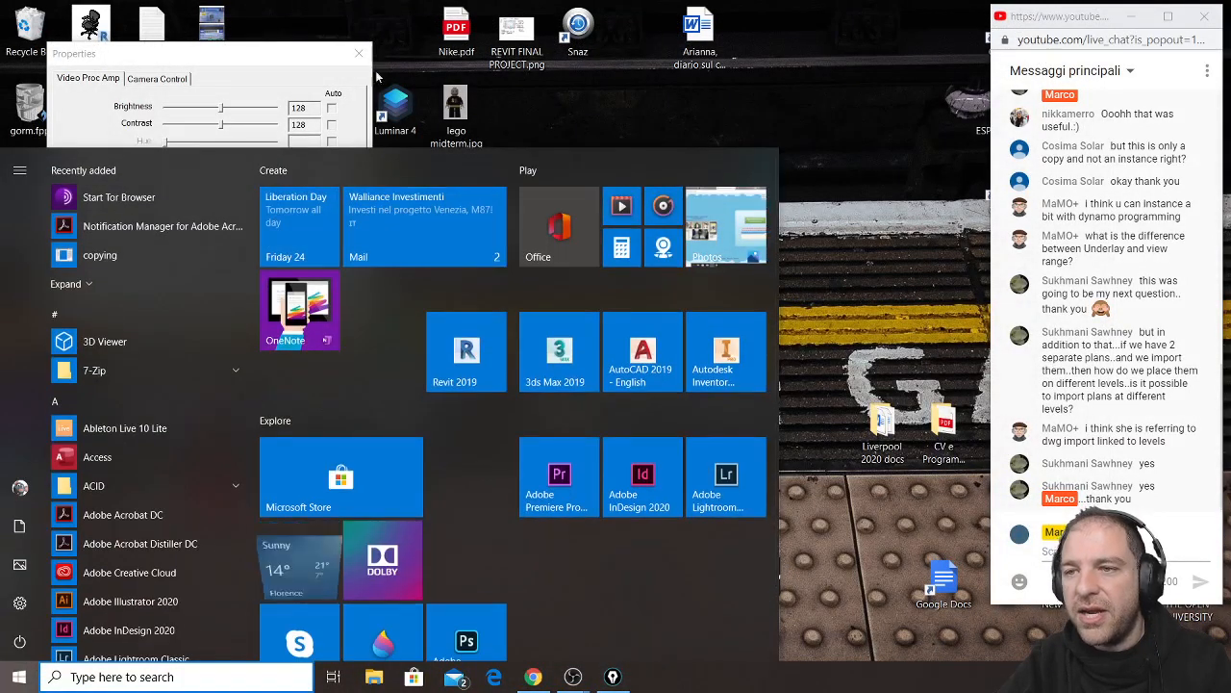
{"action": "left_click", "coordinate": [489, 373]}
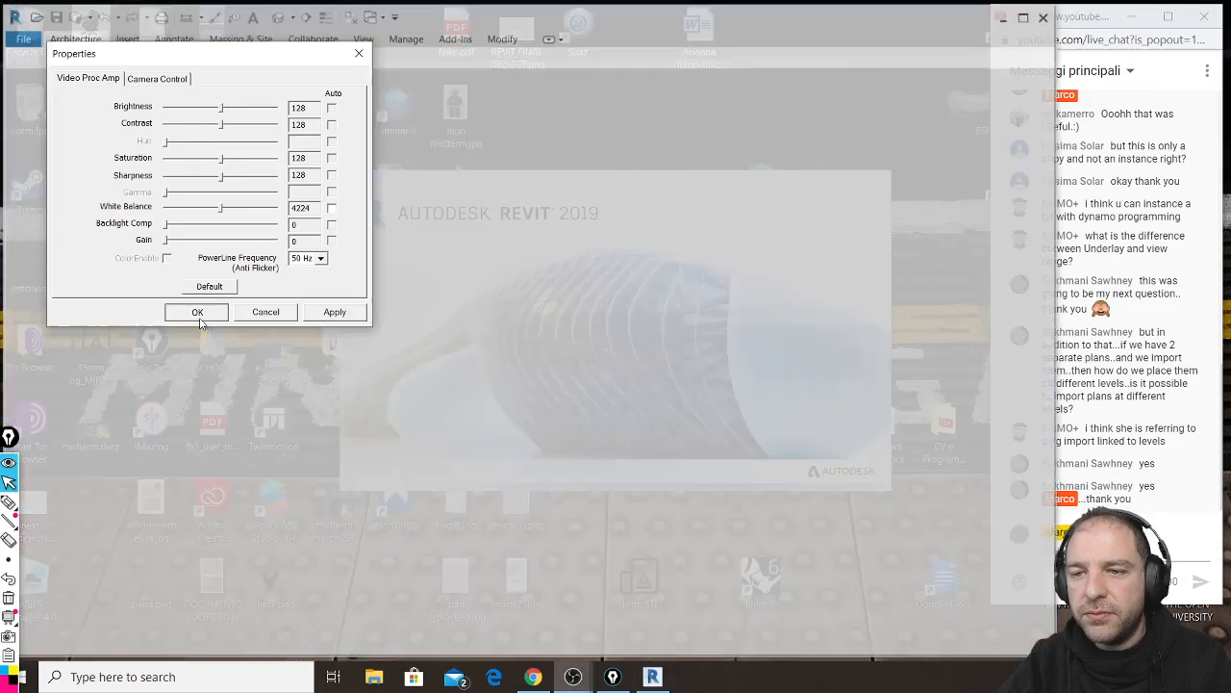
{"action": "left_click", "coordinate": [196, 312]}
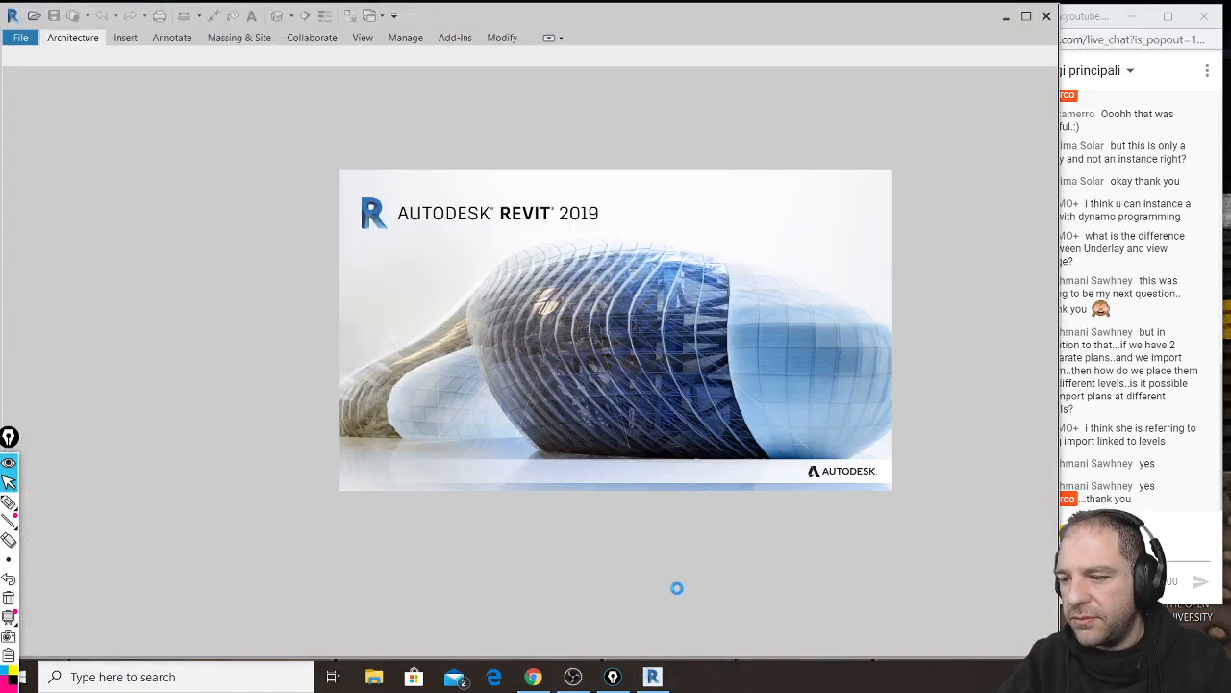
Step: Check OBS Studio briefly, return to Revit, and start a new project from the Architectural Template
{"action": "left_click", "coordinate": [573, 676]}
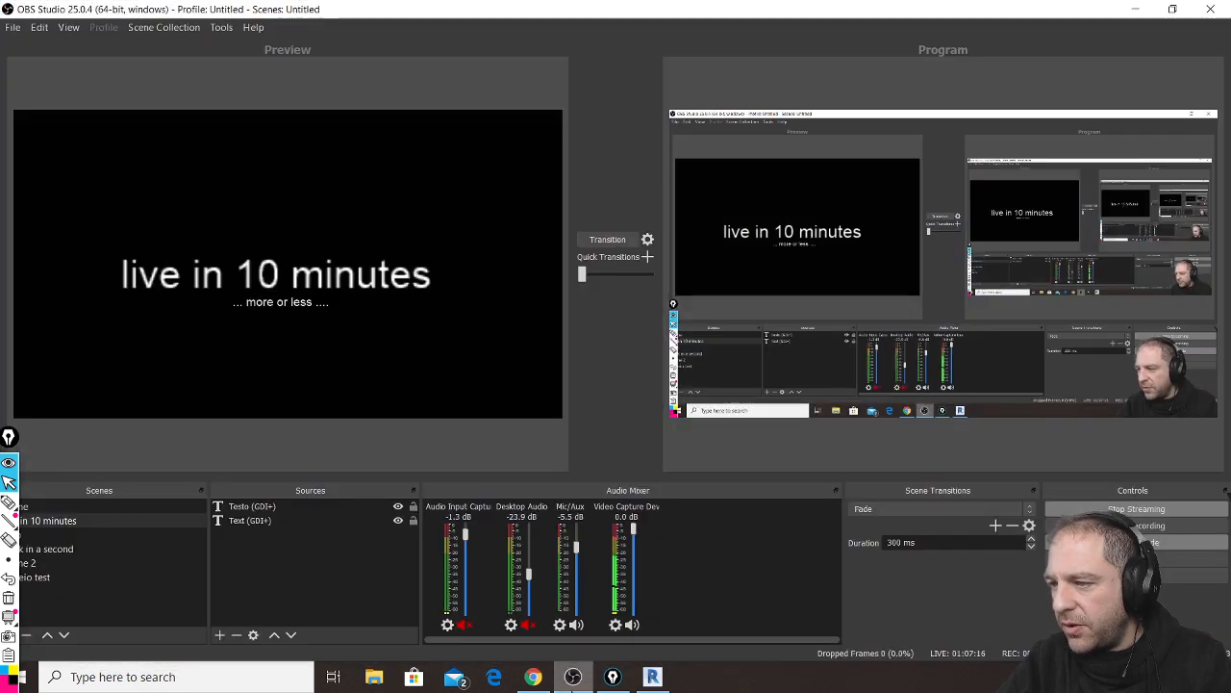
{"action": "left_click", "coordinate": [572, 676]}
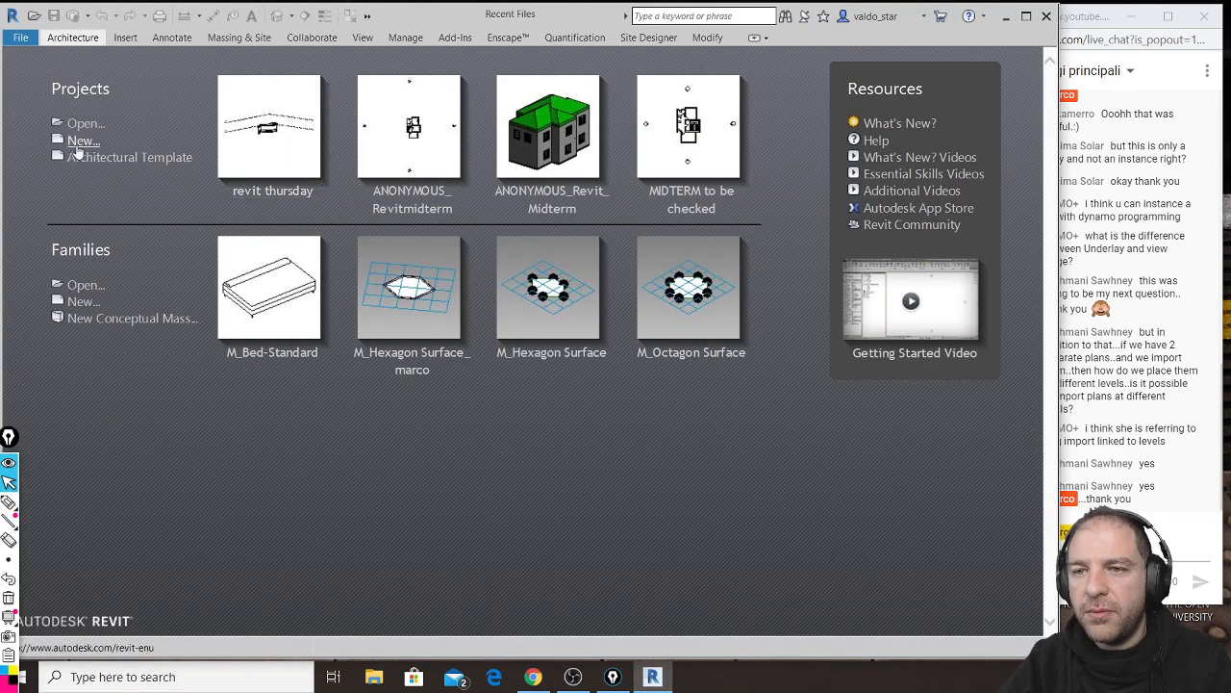
{"action": "left_click", "coordinate": [116, 158]}
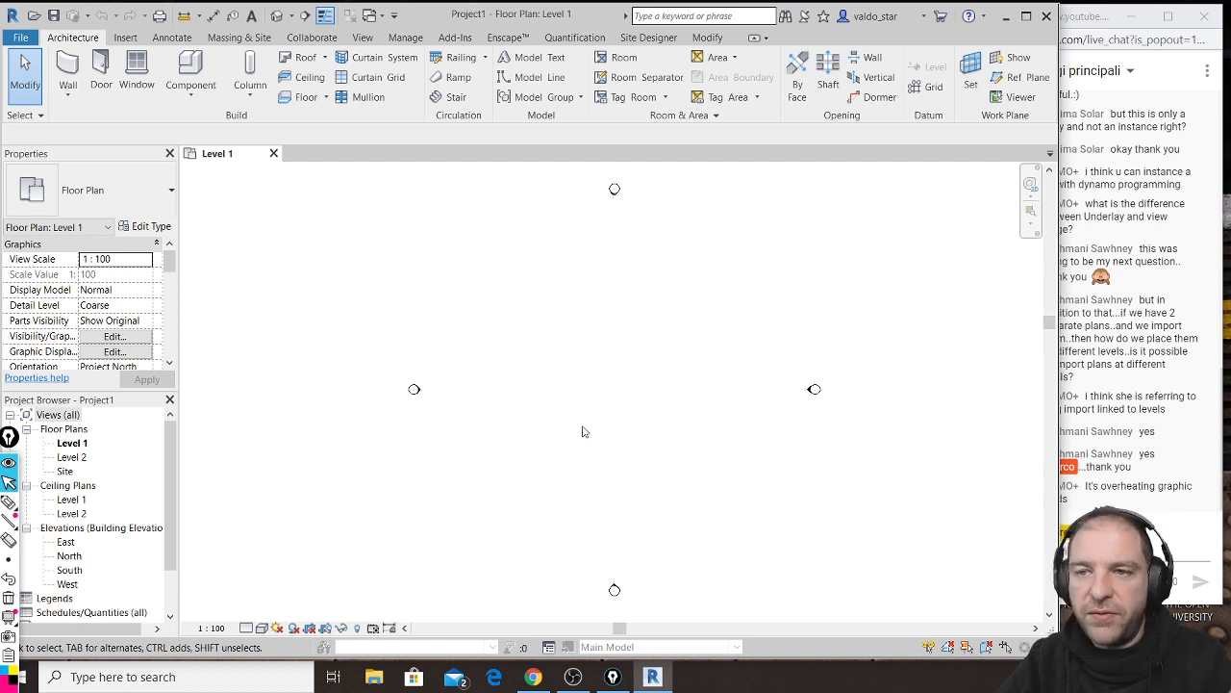
Step: Set the project's length units to centimeters with 2 decimal places and the cm unit symbol
{"action": "key", "text": "u"}
{"action": "key", "text": "n"}
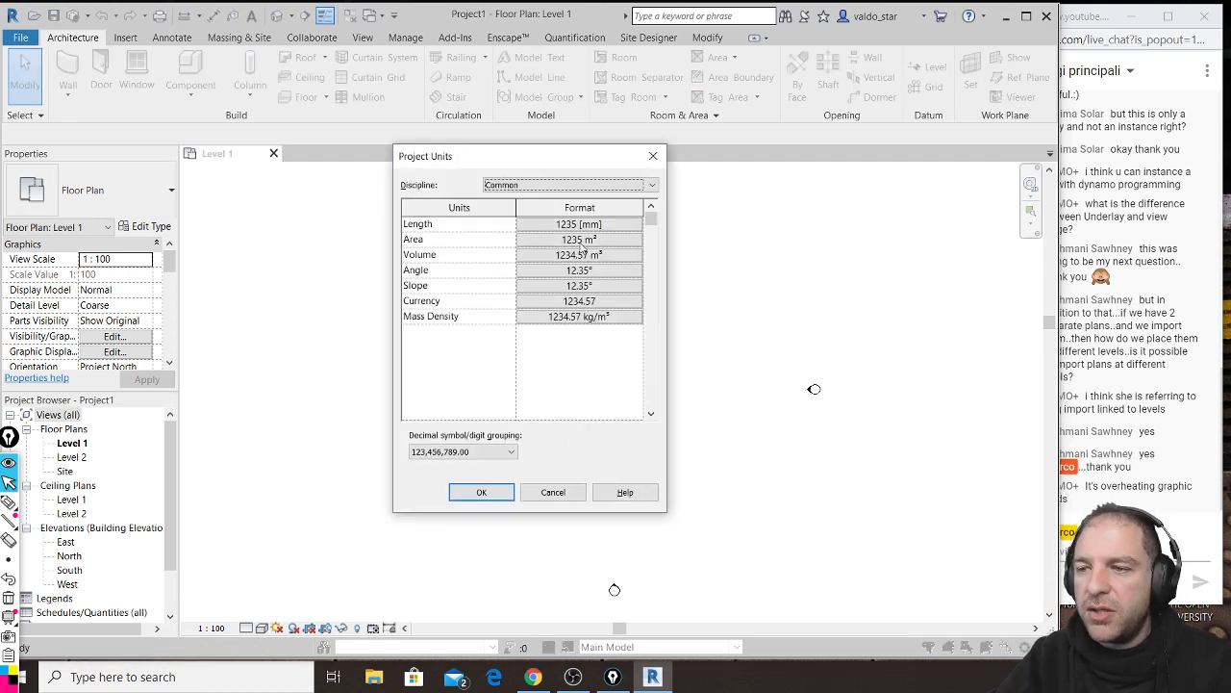
{"action": "left_click", "coordinate": [586, 234]}
{"action": "left_click", "coordinate": [573, 250]}
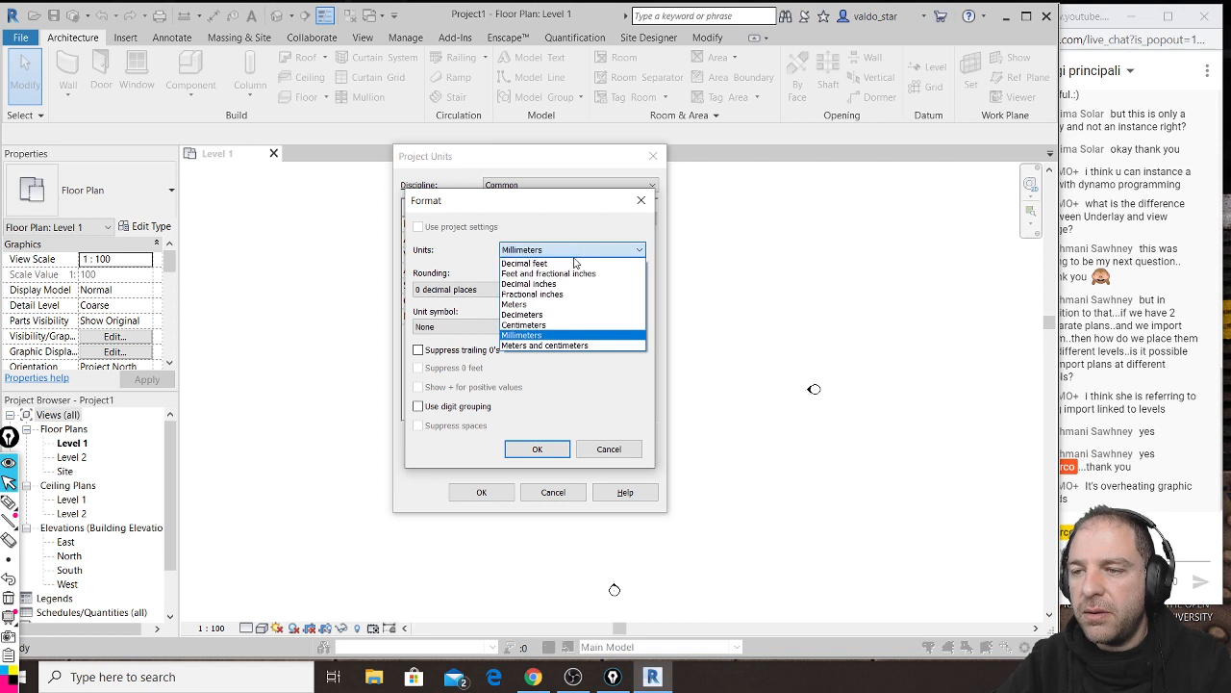
{"action": "left_click", "coordinate": [559, 327]}
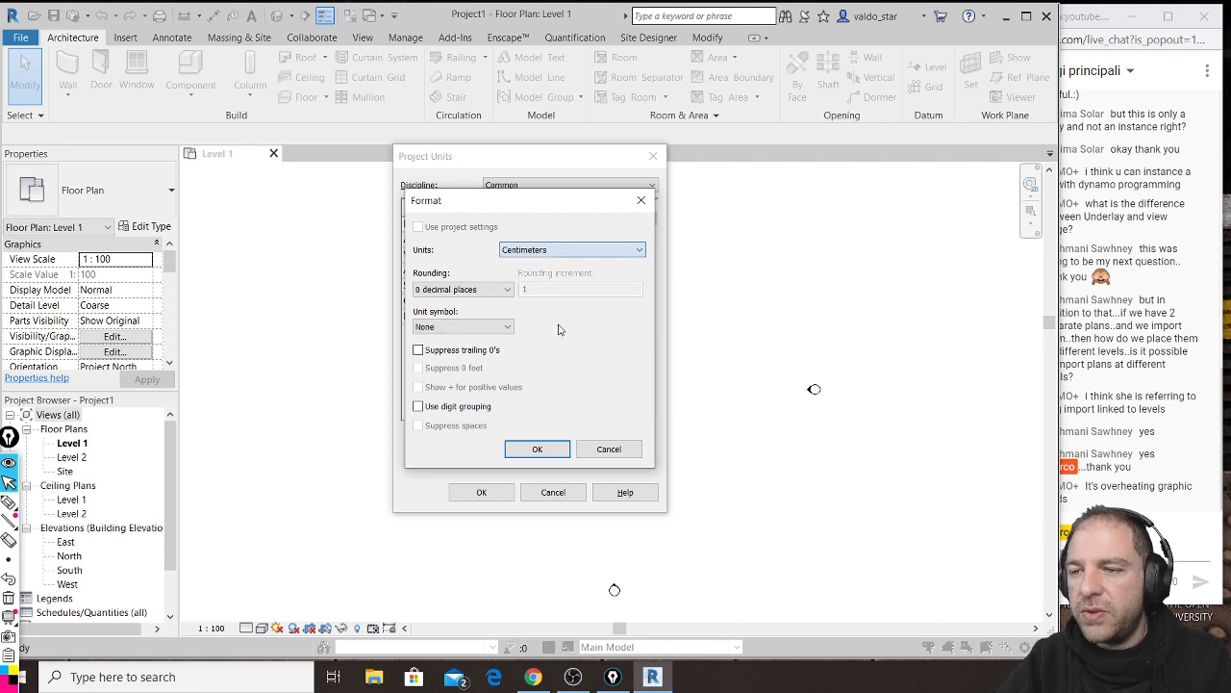
{"action": "left_click", "coordinate": [508, 290]}
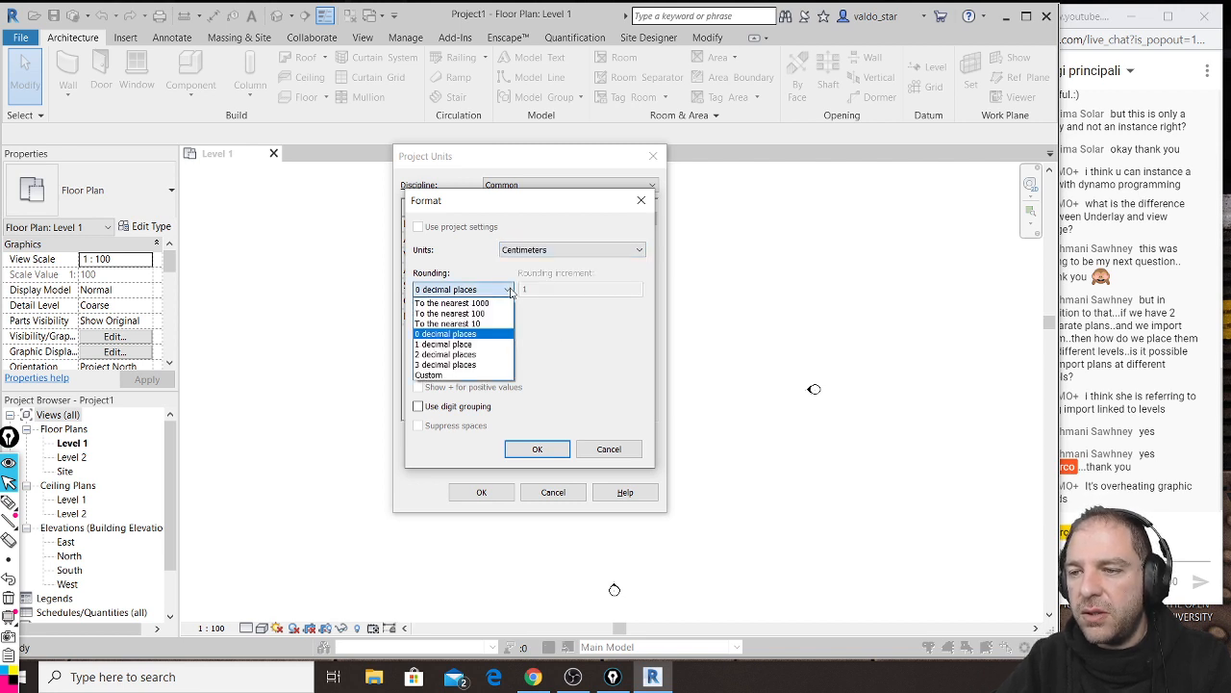
{"action": "left_click", "coordinate": [498, 354]}
{"action": "left_click", "coordinate": [507, 327]}
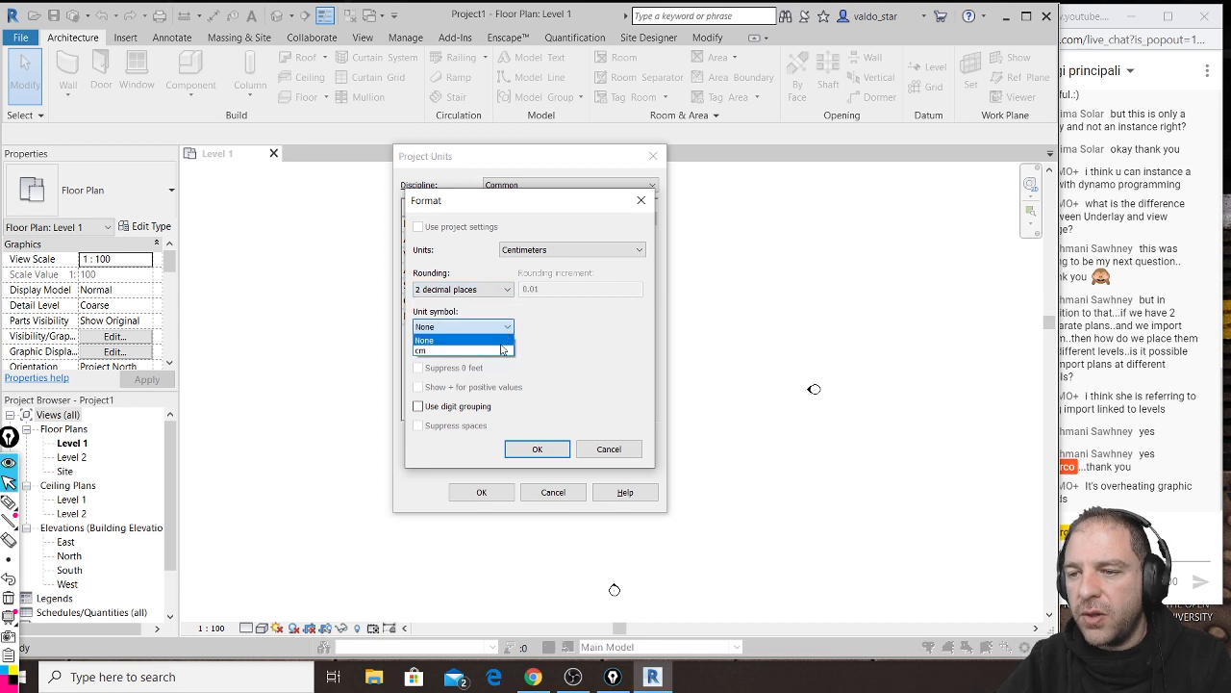
{"action": "left_click", "coordinate": [498, 352]}
{"action": "left_click", "coordinate": [539, 449]}
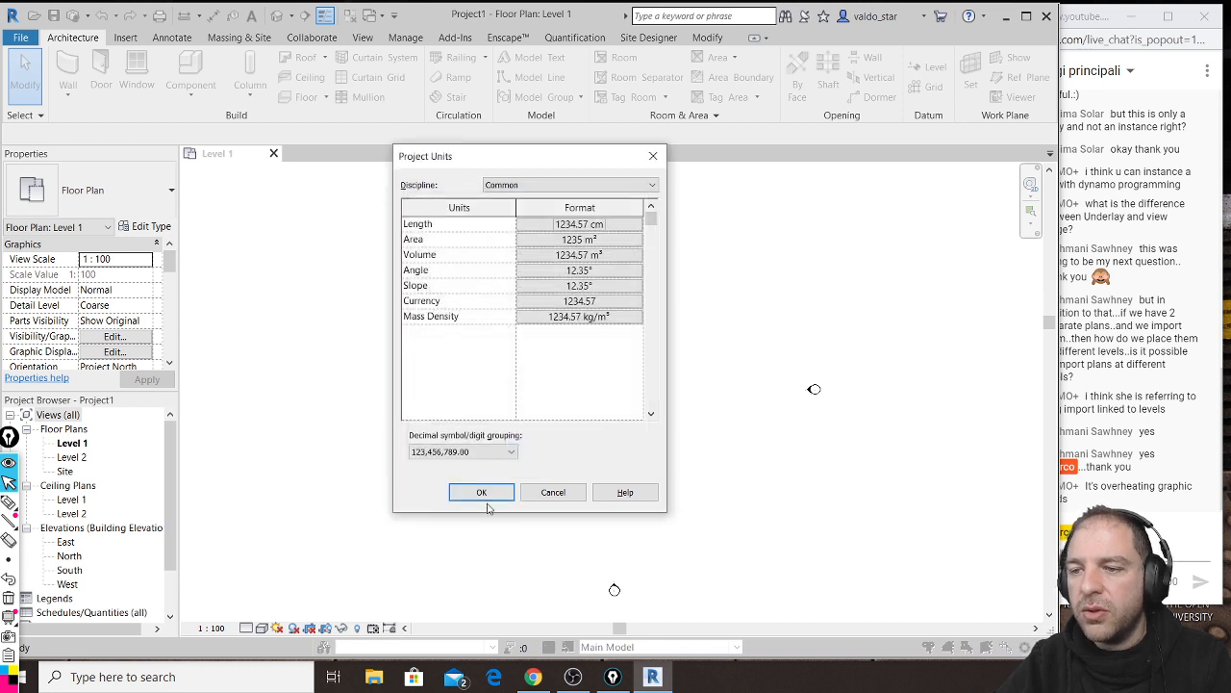
{"action": "left_click", "coordinate": [482, 493]}
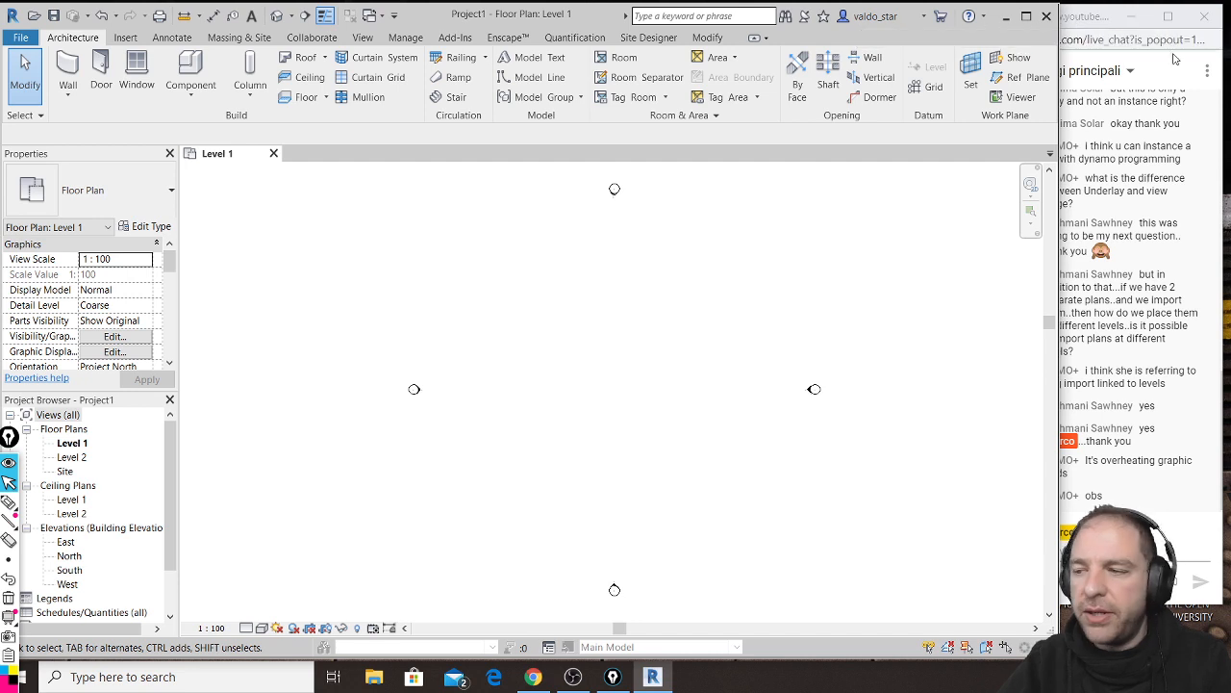
Step: Check the live chat, and start an in-place model in the Furniture category named bookshelf
{"action": "left_click", "coordinate": [1084, 10]}
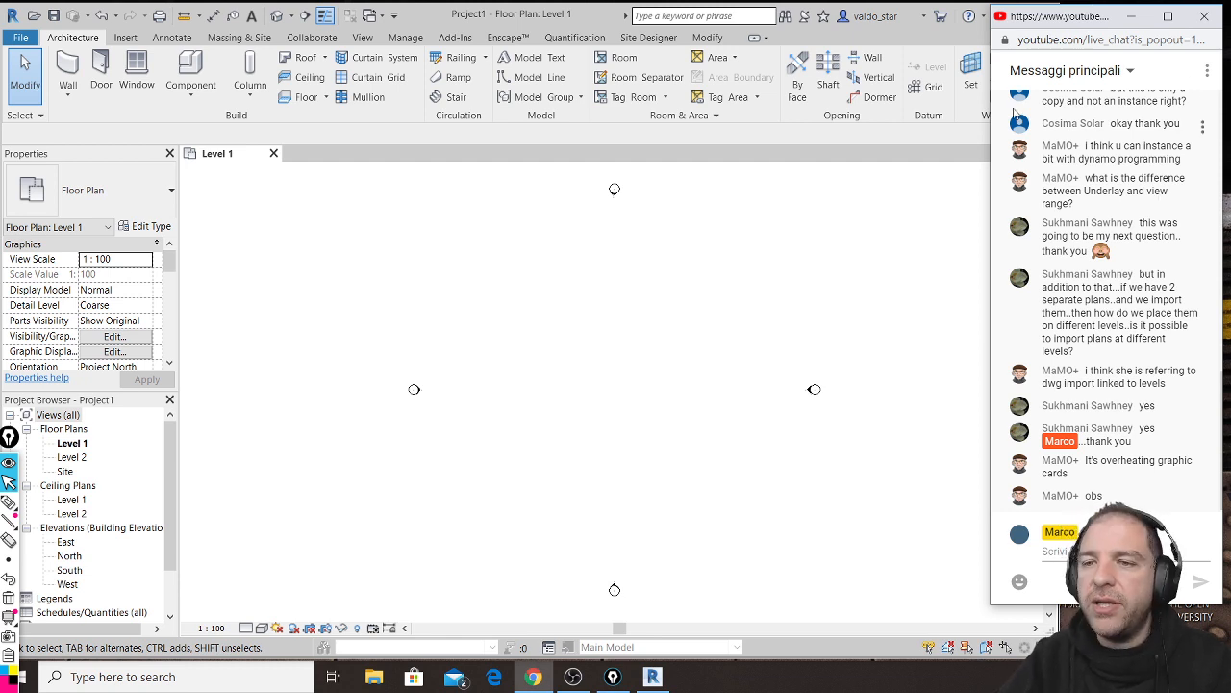
{"action": "left_click", "coordinate": [608, 285]}
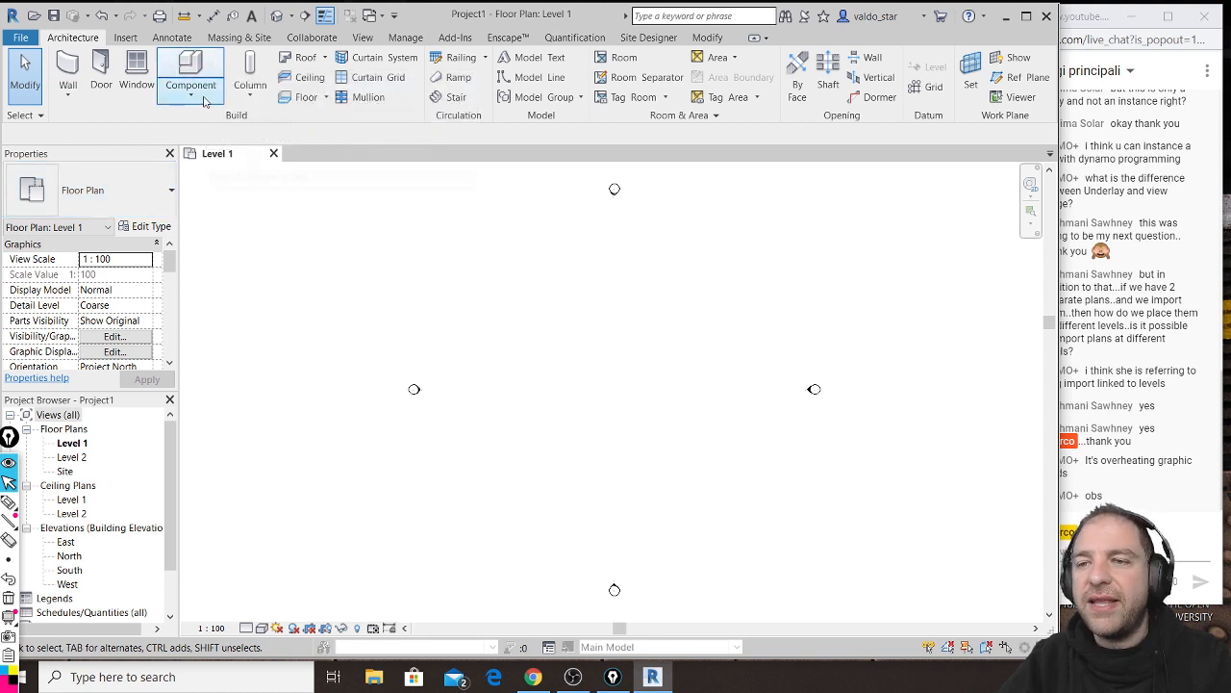
{"action": "left_click", "coordinate": [193, 100]}
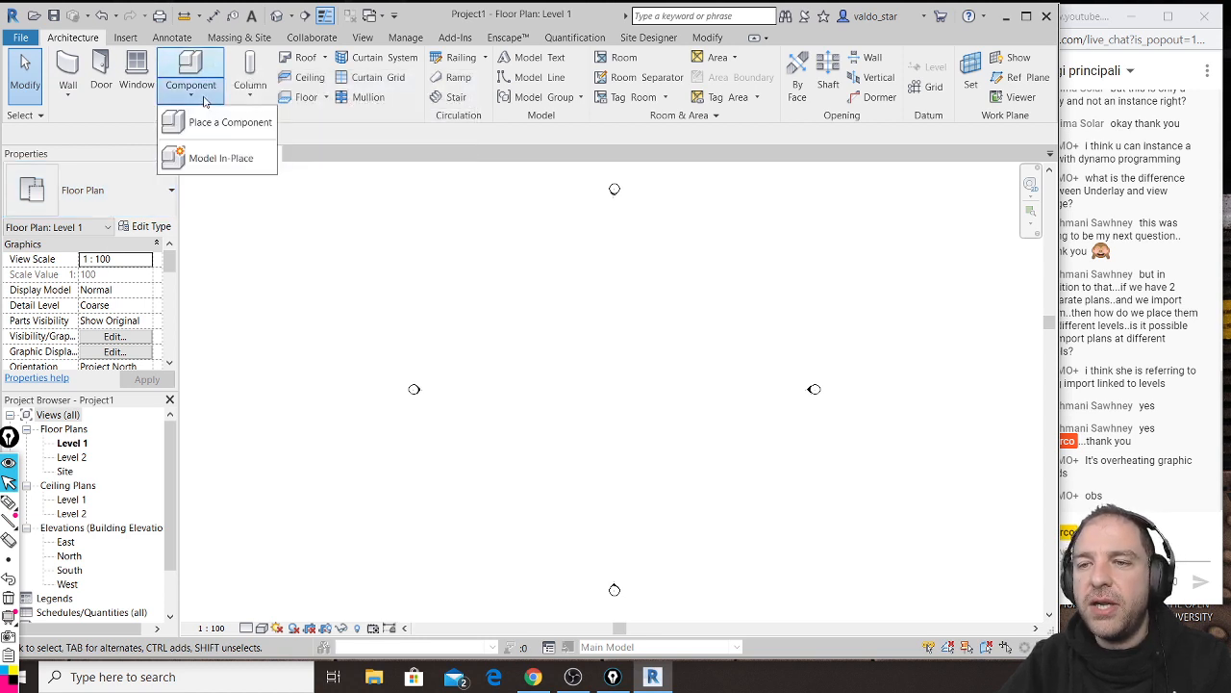
{"action": "left_click", "coordinate": [231, 164]}
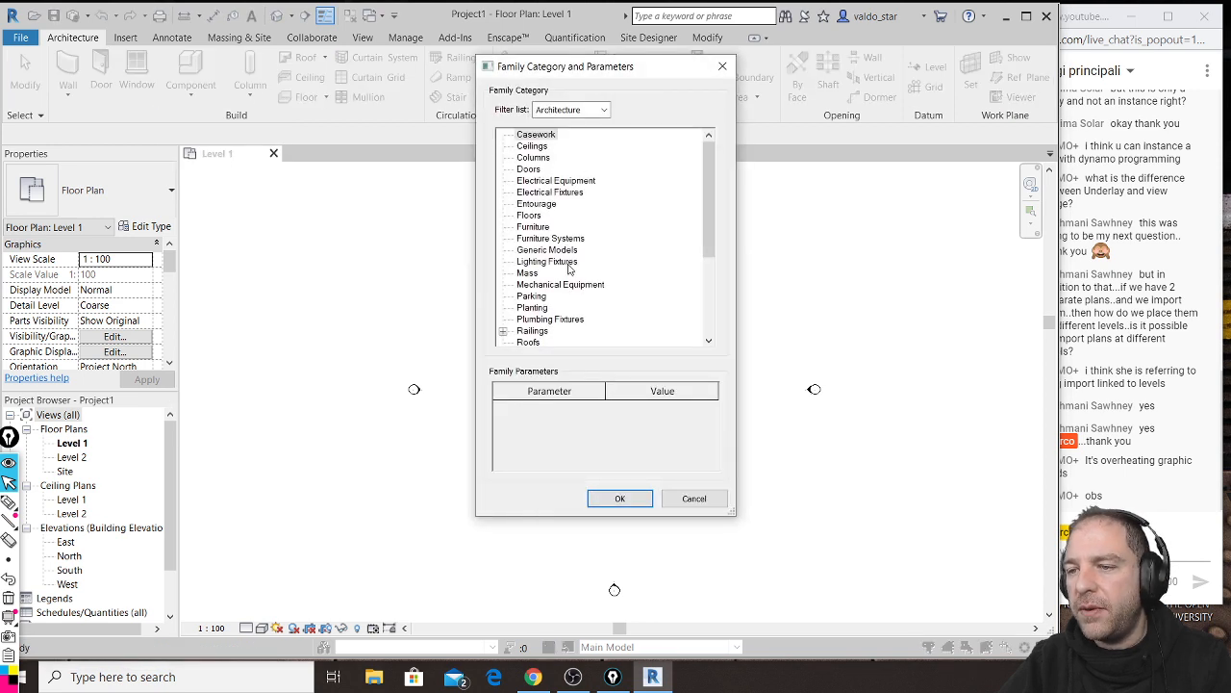
{"action": "left_click", "coordinate": [536, 227]}
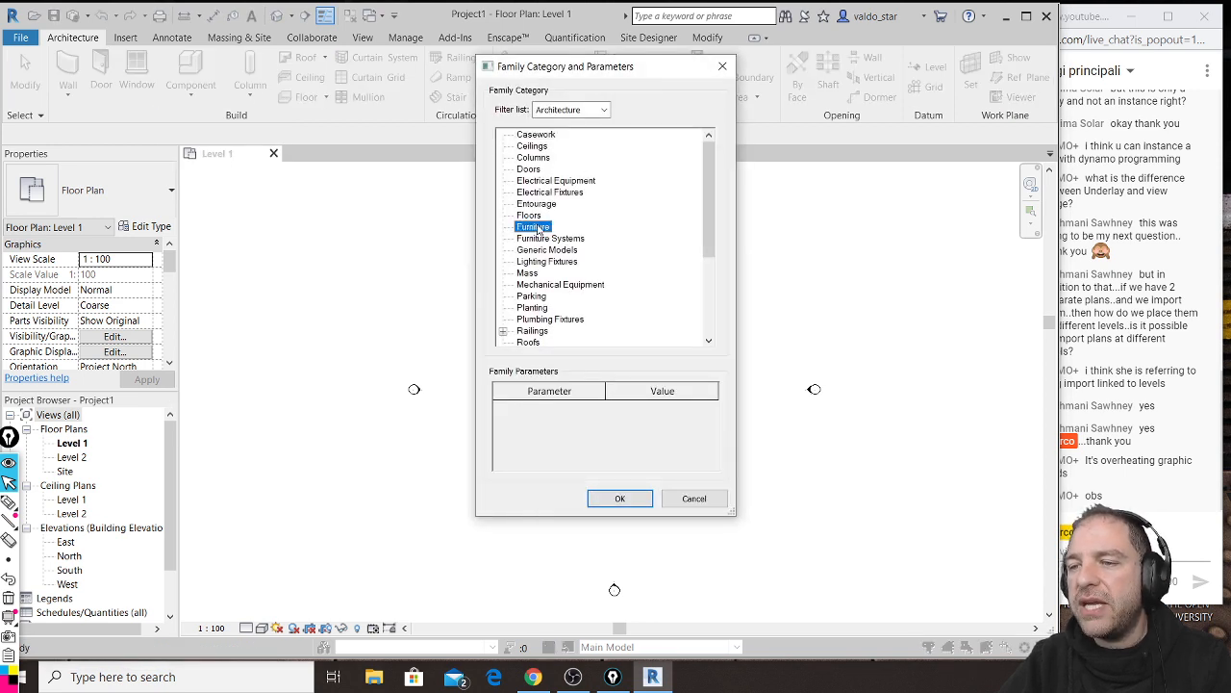
{"action": "left_click", "coordinate": [625, 500]}
{"action": "type", "text": "bookshelf"}
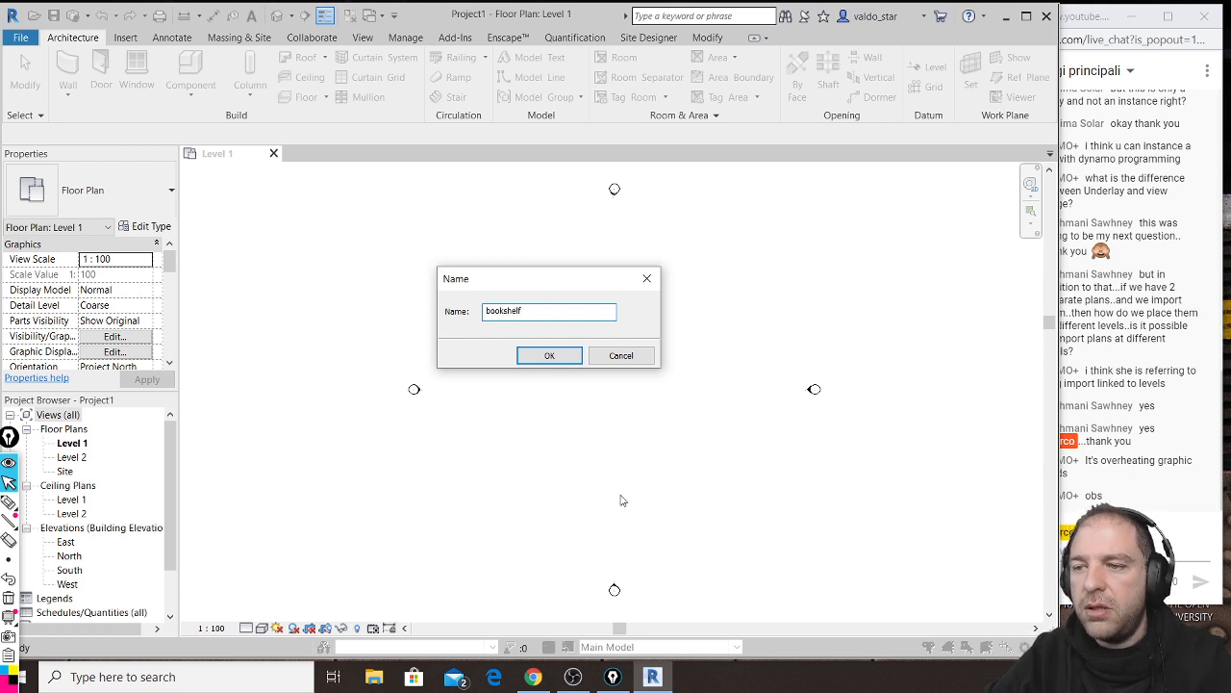
{"action": "left_click", "coordinate": [552, 356]}
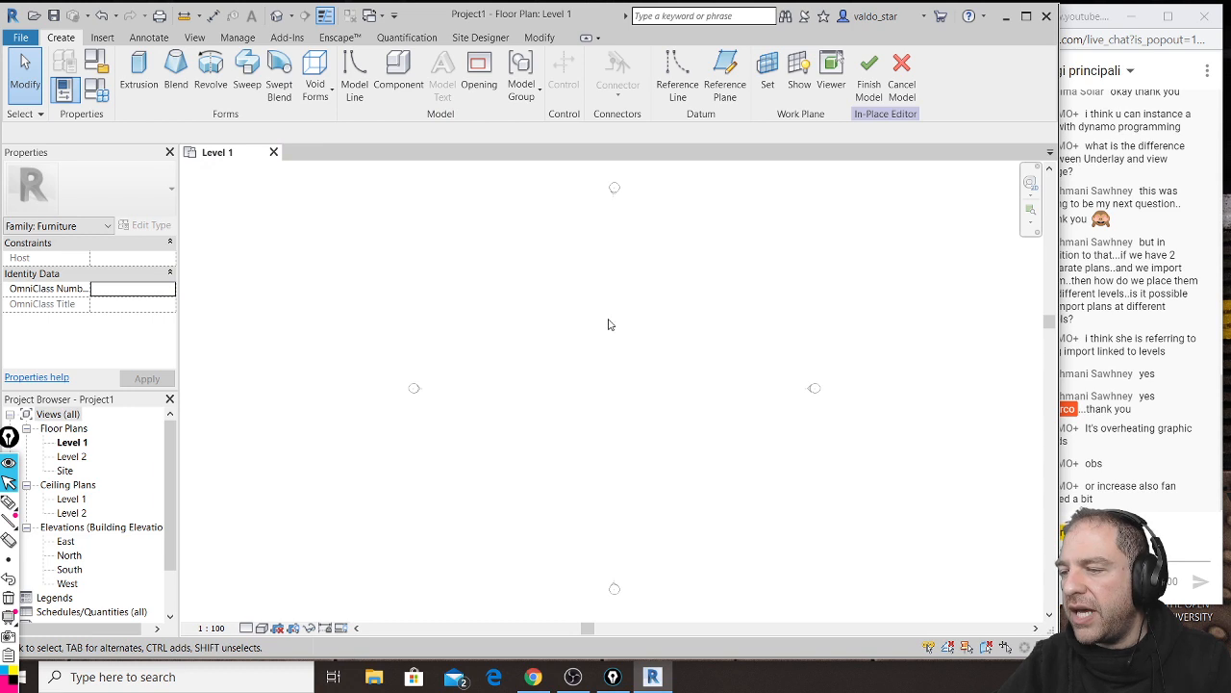
Step: Check the live chat for new messages, and show the available void form types in Revit
{"action": "left_click", "coordinate": [1072, 10]}
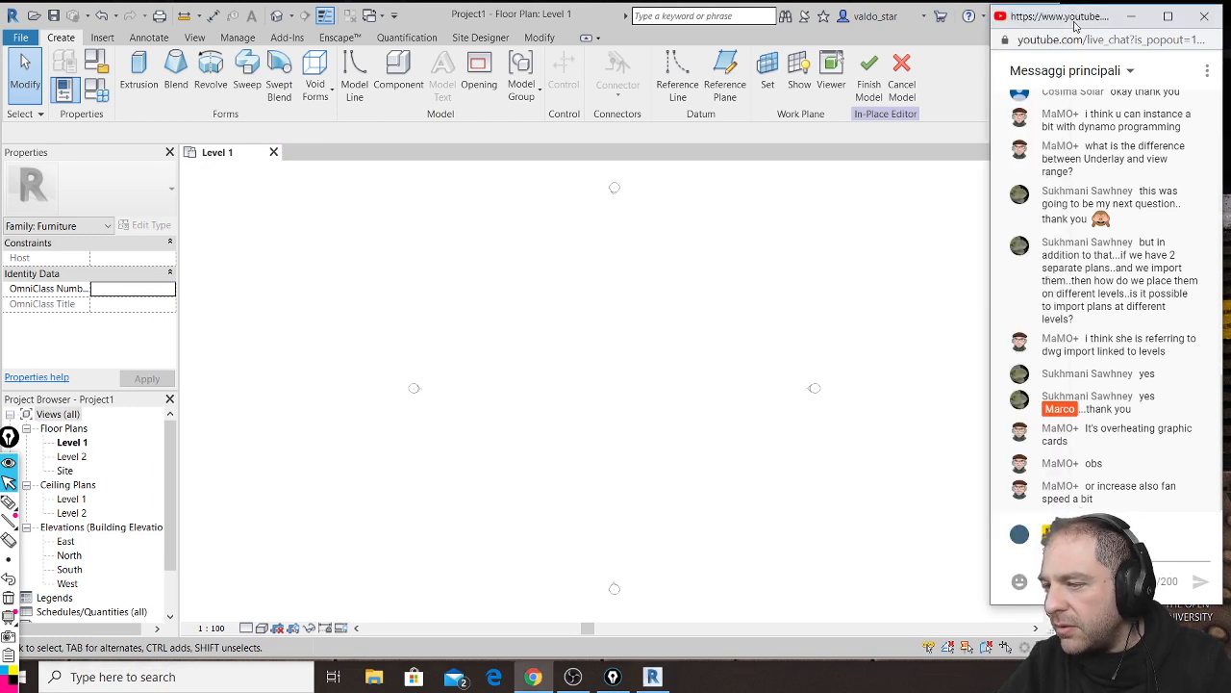
{"action": "left_click", "coordinate": [447, 13]}
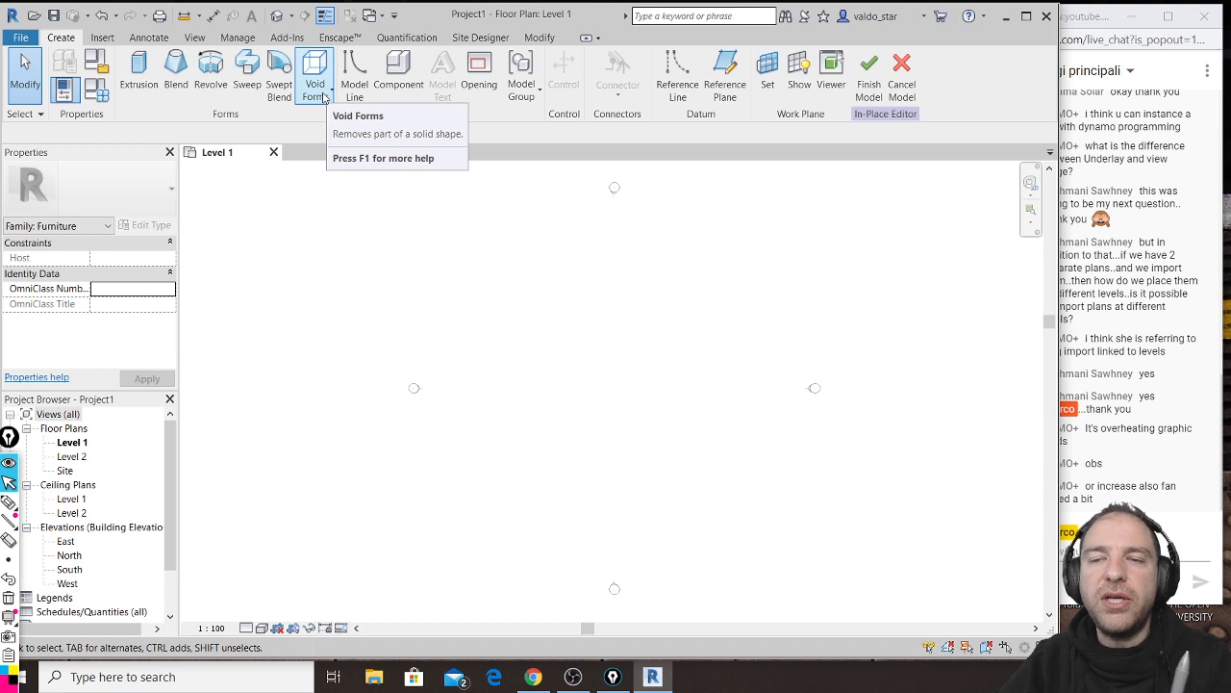
{"action": "left_click", "coordinate": [326, 97]}
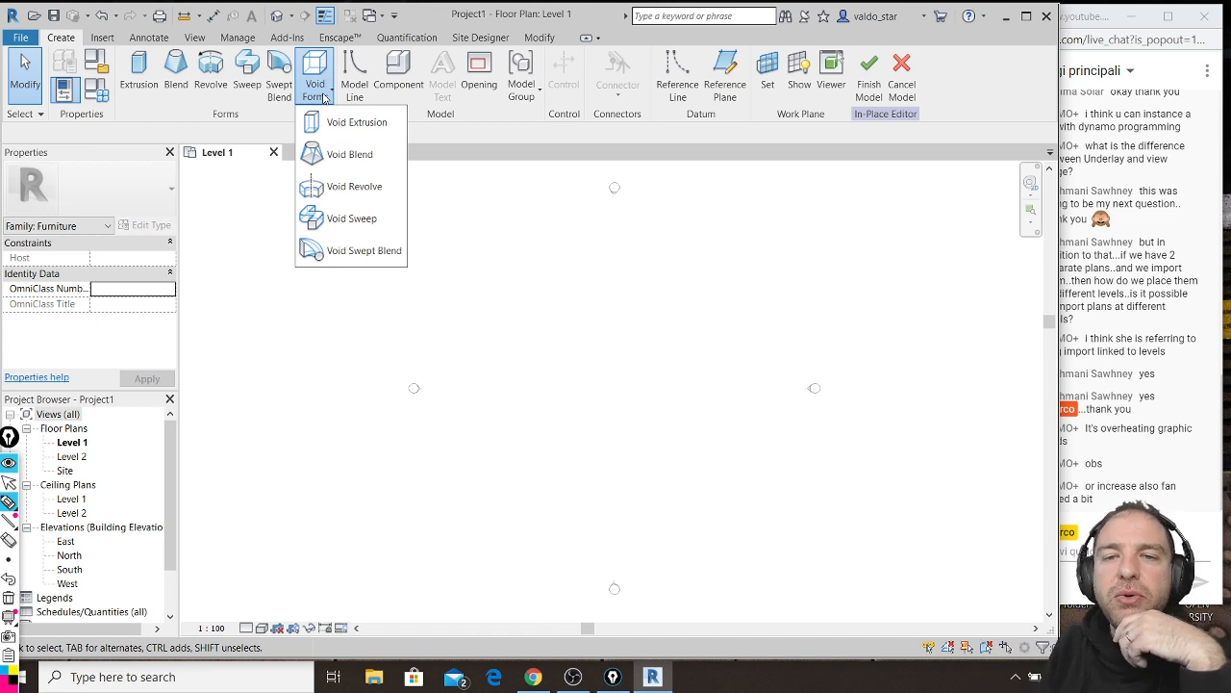
Step: Sketch a tall pink 3D box over the Level 1 view with the annotation pen, hatching its front and side faces
{"action": "mouse_move", "coordinate": [539, 252]}
{"action": "left_mouse_down"}
{"action": "mouse_move", "coordinate": [497, 305]}
{"action": "mouse_move", "coordinate": [598, 317]}
{"action": "mouse_move", "coordinate": [637, 260]}
{"action": "mouse_move", "coordinate": [612, 314]}
{"action": "left_mouse_up"}
{"action": "left_click_drag", "start_coordinate": [492, 304], "coordinate": [508, 481]}
{"action": "left_click_drag", "start_coordinate": [497, 474], "coordinate": [603, 491]}
{"action": "mouse_move", "coordinate": [599, 325]}
{"action": "left_mouse_down"}
{"action": "mouse_move", "coordinate": [608, 493]}
{"action": "mouse_move", "coordinate": [654, 431]}
{"action": "left_mouse_up"}
{"action": "left_click_drag", "start_coordinate": [643, 261], "coordinate": [657, 431]}
{"action": "mouse_move", "coordinate": [598, 315]}
{"action": "left_mouse_down"}
{"action": "mouse_move", "coordinate": [606, 371]}
{"action": "mouse_move", "coordinate": [641, 303]}
{"action": "mouse_move", "coordinate": [610, 453]}
{"action": "mouse_move", "coordinate": [660, 382]}
{"action": "mouse_move", "coordinate": [618, 482]}
{"action": "left_mouse_up"}
{"action": "left_click_drag", "start_coordinate": [511, 431], "coordinate": [588, 474]}
{"action": "left_click_drag", "start_coordinate": [511, 383], "coordinate": [590, 422]}
{"action": "mouse_move", "coordinate": [525, 321]}
{"action": "left_mouse_down"}
{"action": "mouse_move", "coordinate": [592, 364]}
{"action": "mouse_move", "coordinate": [575, 335]}
{"action": "left_mouse_up"}
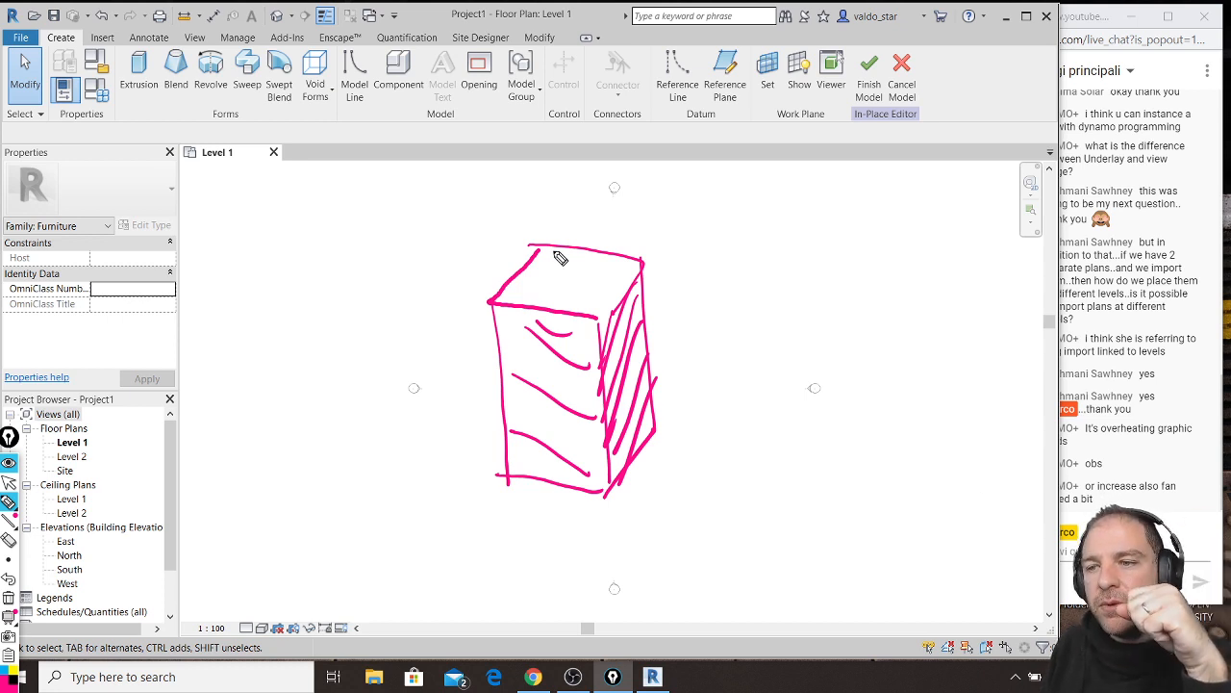
Step: Sketch a smaller pink box overlapping the lower front corner of the tall box
{"action": "mouse_move", "coordinate": [584, 444]}
{"action": "left_mouse_down"}
{"action": "mouse_move", "coordinate": [549, 503]}
{"action": "mouse_move", "coordinate": [631, 539]}
{"action": "mouse_move", "coordinate": [668, 469]}
{"action": "mouse_move", "coordinate": [638, 542]}
{"action": "mouse_move", "coordinate": [574, 367]}
{"action": "mouse_move", "coordinate": [545, 388]}
{"action": "left_mouse_up"}
{"action": "mouse_move", "coordinate": [546, 389]}
{"action": "left_mouse_down"}
{"action": "mouse_move", "coordinate": [547, 485]}
{"action": "mouse_move", "coordinate": [644, 372]}
{"action": "left_mouse_up"}
{"action": "left_click_drag", "start_coordinate": [601, 354], "coordinate": [644, 369]}
{"action": "left_click_drag", "start_coordinate": [610, 417], "coordinate": [622, 536]}
{"action": "left_click_drag", "start_coordinate": [648, 357], "coordinate": [663, 490]}
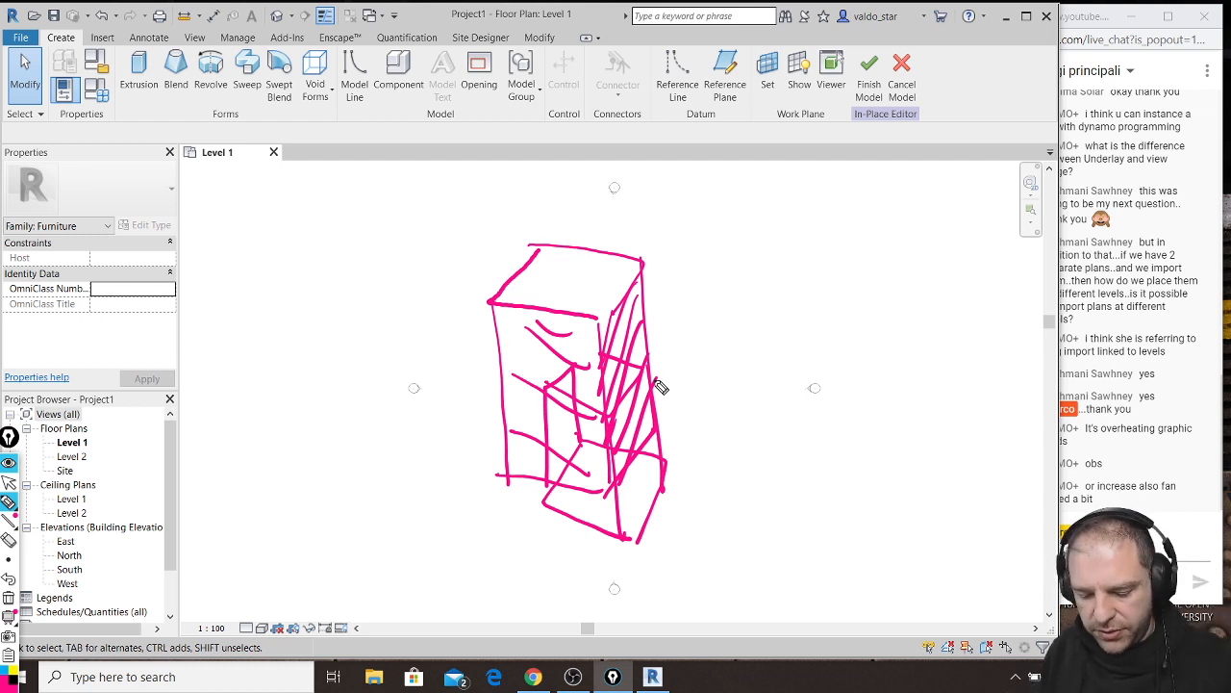
Step: Change the pen colour to blue and retrace the edges of the smaller overlapping box
{"action": "left_click", "coordinate": [18, 670]}
{"action": "mouse_move", "coordinate": [550, 383]}
{"action": "left_mouse_down"}
{"action": "mouse_move", "coordinate": [553, 505]}
{"action": "mouse_move", "coordinate": [637, 541]}
{"action": "left_mouse_up"}
{"action": "left_click_drag", "start_coordinate": [551, 386], "coordinate": [614, 408]}
{"action": "left_click_drag", "start_coordinate": [608, 411], "coordinate": [642, 373]}
{"action": "left_click_drag", "start_coordinate": [566, 369], "coordinate": [604, 345]}
{"action": "mouse_move", "coordinate": [579, 351]}
{"action": "left_mouse_down"}
{"action": "mouse_move", "coordinate": [643, 369]}
{"action": "mouse_move", "coordinate": [615, 396]}
{"action": "mouse_move", "coordinate": [673, 467]}
{"action": "mouse_move", "coordinate": [635, 535]}
{"action": "left_mouse_up"}
{"action": "mouse_move", "coordinate": [545, 503]}
{"action": "left_mouse_down"}
{"action": "mouse_move", "coordinate": [581, 452]}
{"action": "mouse_move", "coordinate": [661, 464]}
{"action": "left_mouse_up"}
{"action": "left_click_drag", "start_coordinate": [577, 365], "coordinate": [575, 452]}
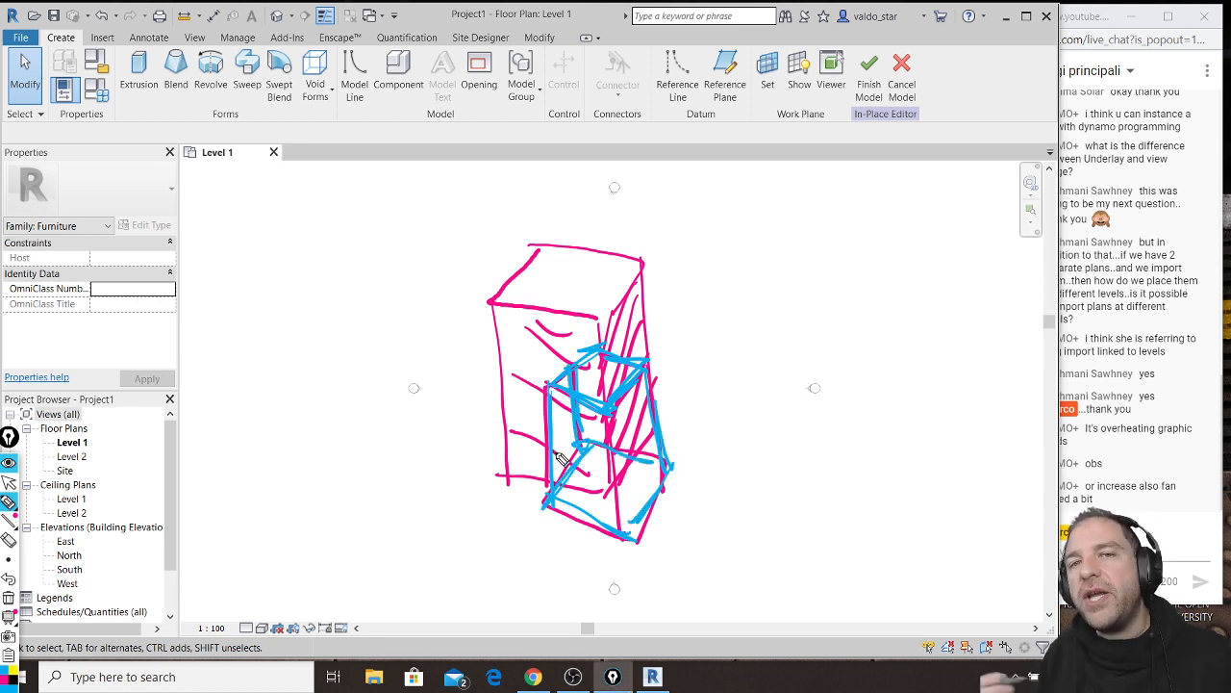
{"action": "mouse_move", "coordinate": [608, 416]}
{"action": "left_mouse_down"}
{"action": "mouse_move", "coordinate": [626, 529]}
{"action": "mouse_move", "coordinate": [622, 484]}
{"action": "left_mouse_up"}
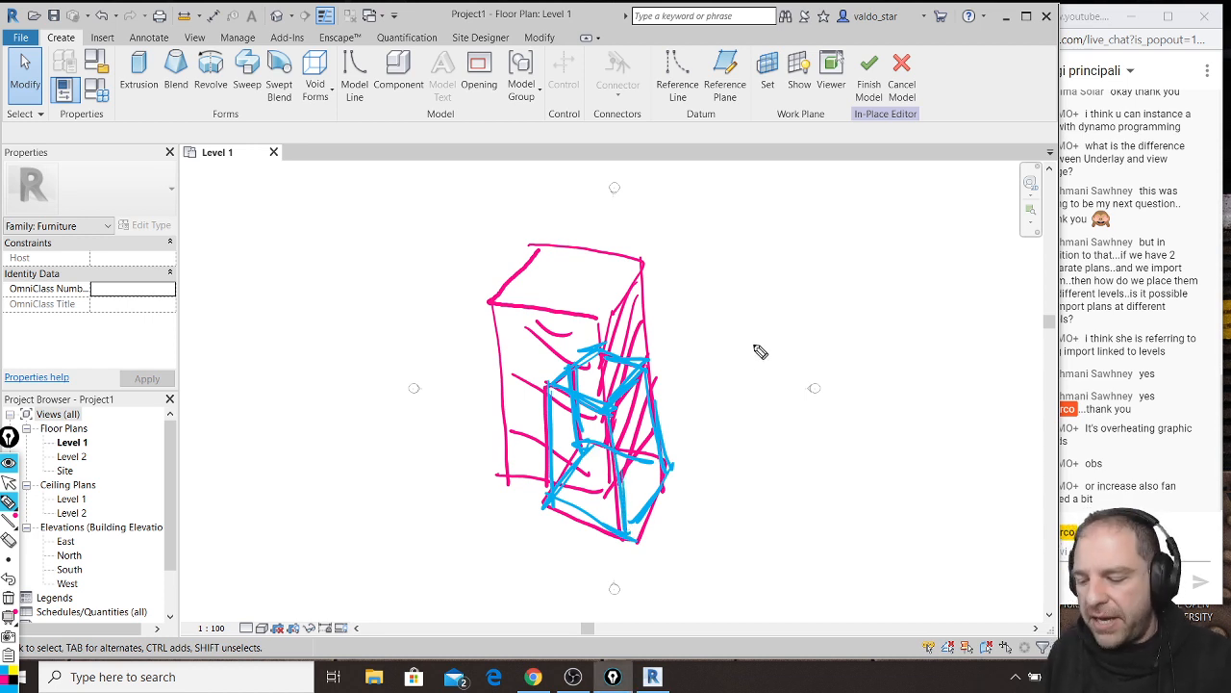
Step: Write "SUB." in blue beside the overlapping boxes
{"action": "mouse_move", "coordinate": [745, 371]}
{"action": "left_mouse_down"}
{"action": "mouse_move", "coordinate": [712, 402]}
{"action": "mouse_move", "coordinate": [773, 367]}
{"action": "left_mouse_up"}
{"action": "left_click_drag", "start_coordinate": [783, 368], "coordinate": [781, 404]}
{"action": "left_click", "coordinate": [820, 395]}
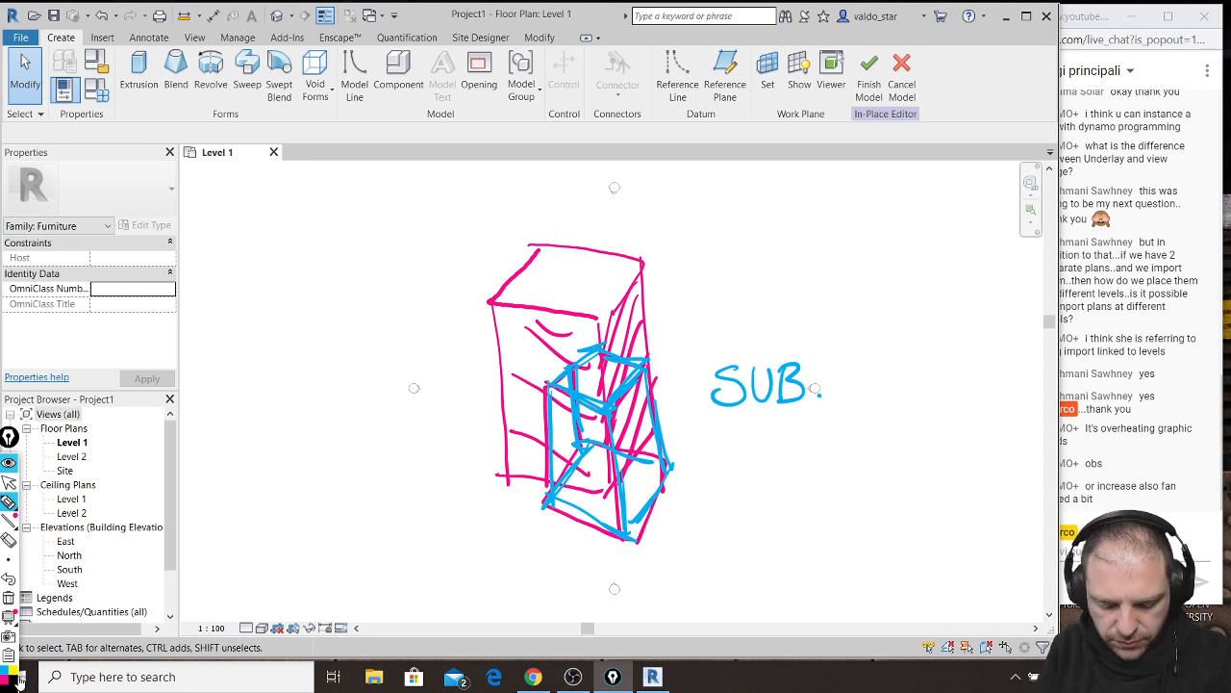
Step: Change the pen colour to black and sketch the tall box again with its lower front corner cut away
{"action": "mouse_move", "coordinate": [729, 229]}
{"action": "left_mouse_down"}
{"action": "mouse_move", "coordinate": [784, 170]}
{"action": "mouse_move", "coordinate": [731, 227]}
{"action": "mouse_move", "coordinate": [823, 243]}
{"action": "left_mouse_up"}
{"action": "mouse_move", "coordinate": [781, 166]}
{"action": "left_mouse_down"}
{"action": "mouse_move", "coordinate": [873, 179]}
{"action": "mouse_move", "coordinate": [839, 239]}
{"action": "mouse_move", "coordinate": [827, 306]}
{"action": "mouse_move", "coordinate": [804, 294]}
{"action": "mouse_move", "coordinate": [850, 286]}
{"action": "mouse_move", "coordinate": [852, 385]}
{"action": "left_mouse_up"}
{"action": "mouse_move", "coordinate": [804, 298]}
{"action": "left_mouse_down"}
{"action": "mouse_move", "coordinate": [804, 399]}
{"action": "mouse_move", "coordinate": [850, 383]}
{"action": "left_mouse_up"}
{"action": "left_click_drag", "start_coordinate": [821, 305], "coordinate": [823, 375]}
{"action": "mouse_move", "coordinate": [878, 177]}
{"action": "left_mouse_down"}
{"action": "mouse_move", "coordinate": [880, 366]}
{"action": "mouse_move", "coordinate": [876, 352]}
{"action": "mouse_move", "coordinate": [853, 382]}
{"action": "left_mouse_up"}
{"action": "mouse_move", "coordinate": [729, 225]}
{"action": "left_mouse_down"}
{"action": "mouse_move", "coordinate": [732, 373]}
{"action": "mouse_move", "coordinate": [802, 396]}
{"action": "left_mouse_up"}
{"action": "left_click_drag", "start_coordinate": [735, 371], "coordinate": [757, 386]}
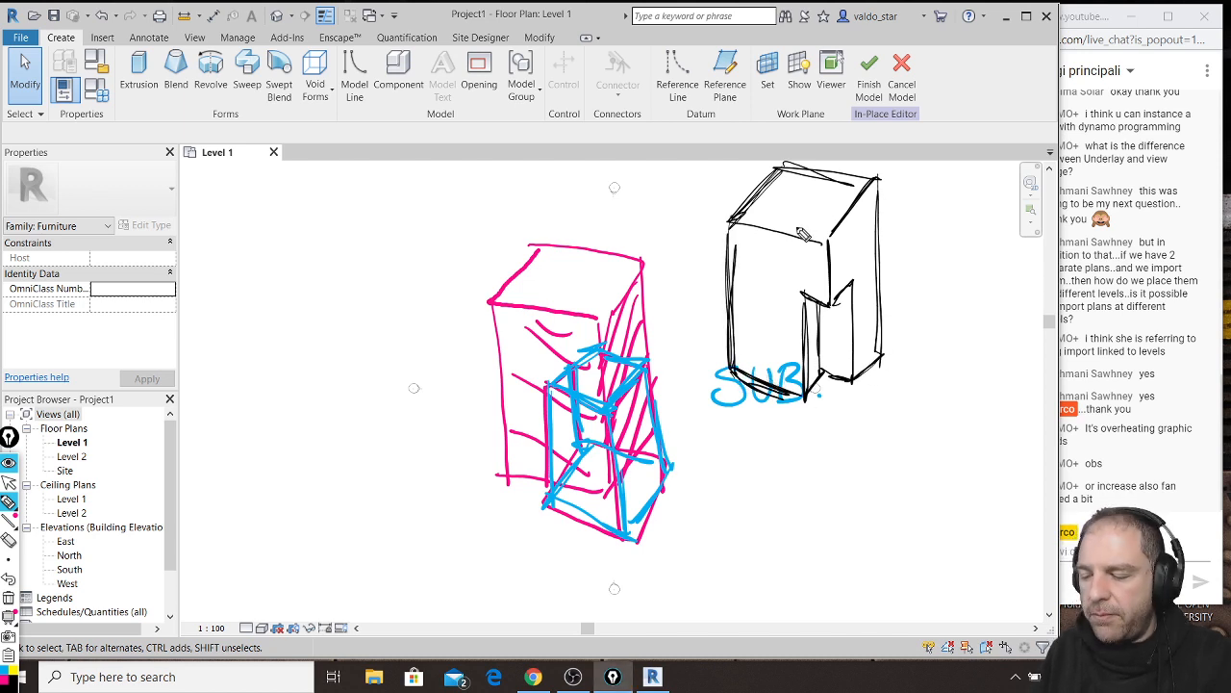
Step: Hatch the top face of the black notched box with diagonal strokes
{"action": "left_click_drag", "start_coordinate": [801, 169], "coordinate": [755, 214]}
{"action": "left_click_drag", "start_coordinate": [806, 175], "coordinate": [773, 214]}
{"action": "mouse_move", "coordinate": [845, 175]}
{"action": "left_mouse_down"}
{"action": "mouse_move", "coordinate": [797, 216]}
{"action": "mouse_move", "coordinate": [818, 235]}
{"action": "left_mouse_up"}
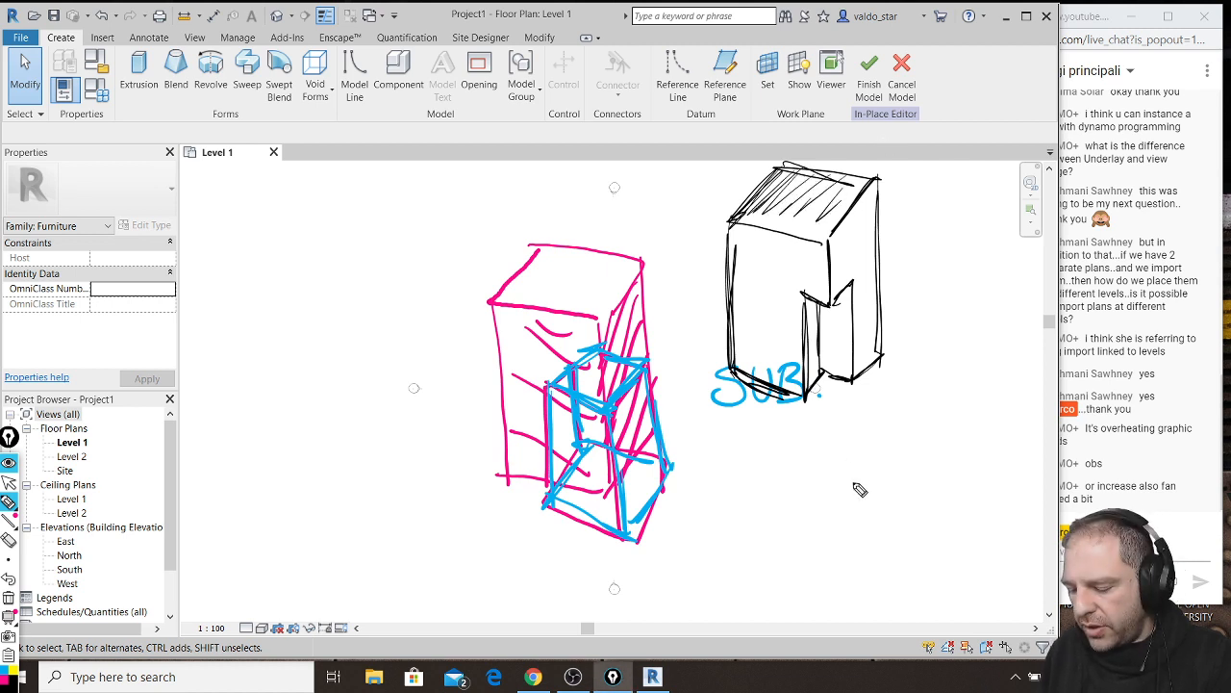
Step: Point a black line at the box's cut corner and list the void form types before clearing the drawings
{"action": "left_click_drag", "start_coordinate": [852, 489], "coordinate": [835, 373]}
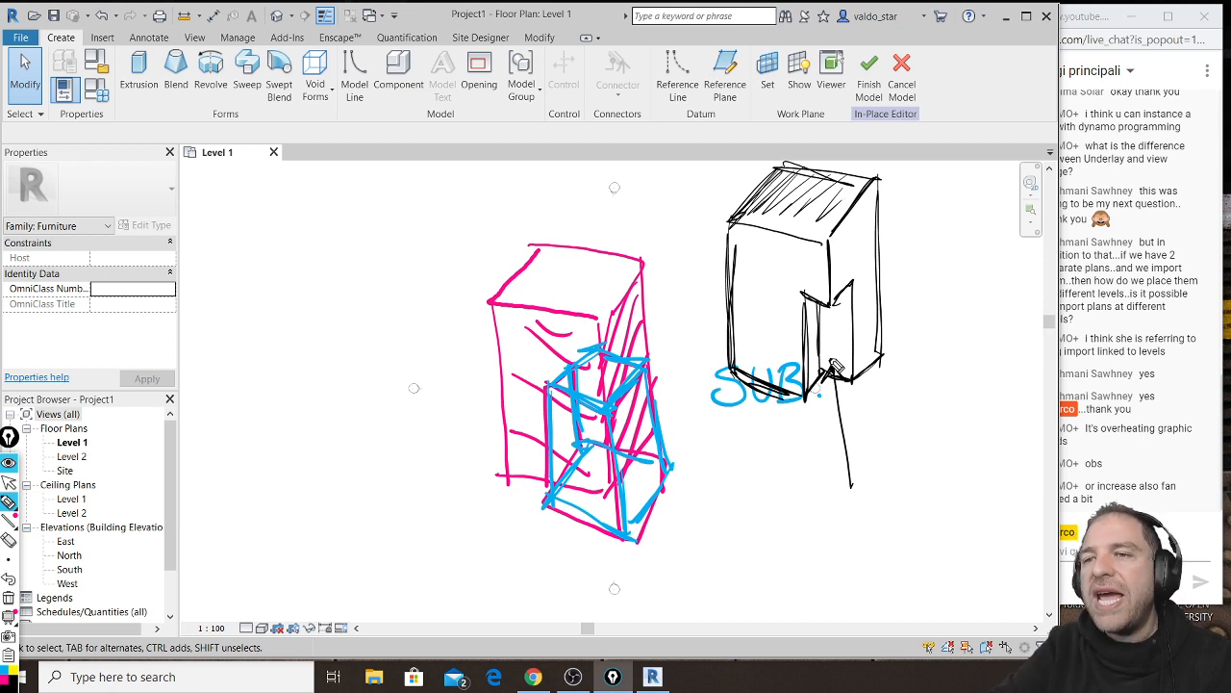
{"action": "left_click", "coordinate": [9, 482]}
{"action": "left_click", "coordinate": [316, 82]}
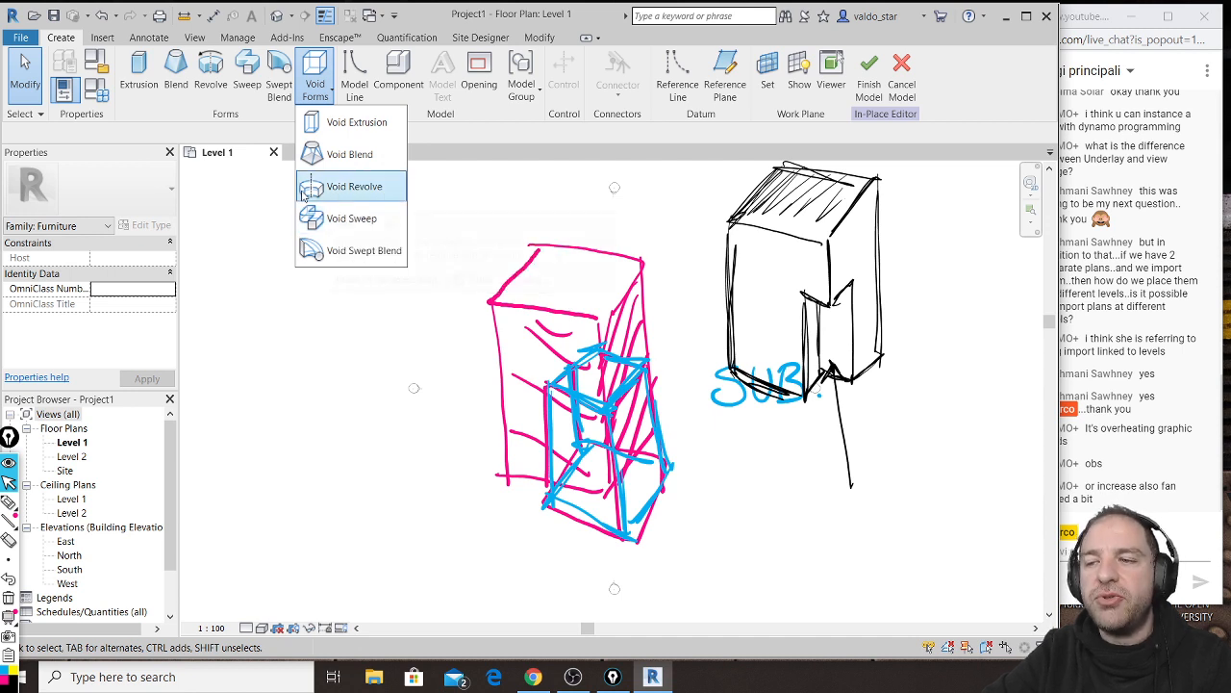
{"action": "left_click", "coordinate": [9, 597]}
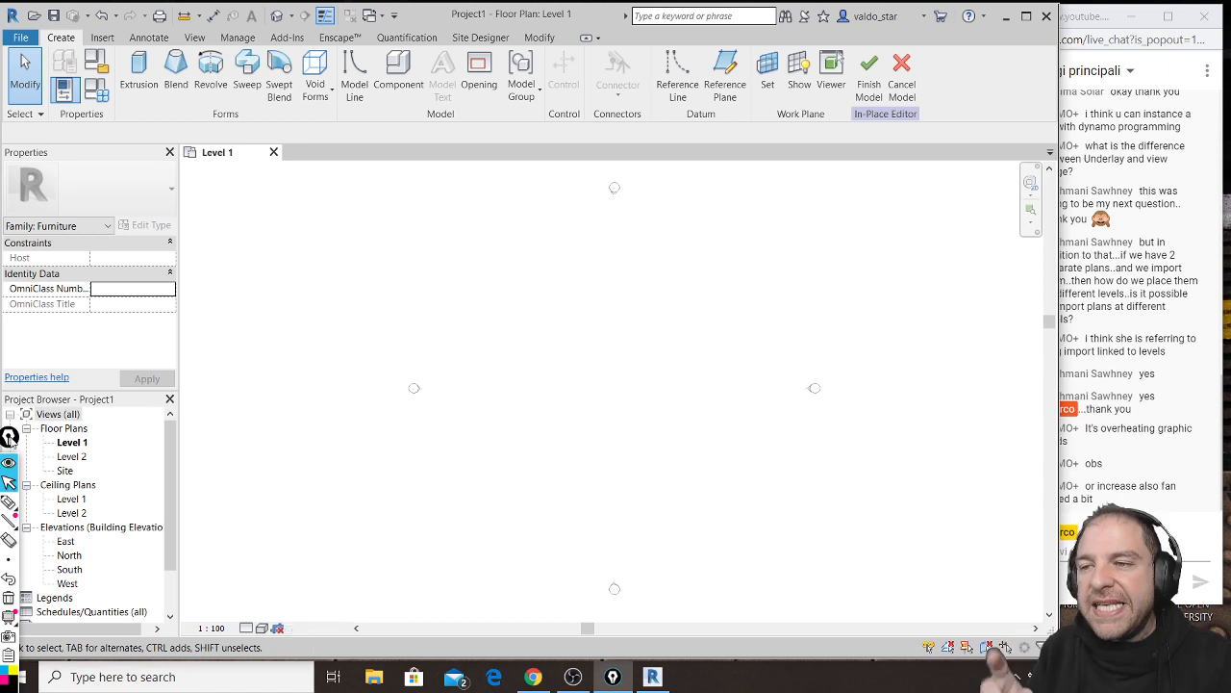
{"action": "left_click", "coordinate": [279, 69]}
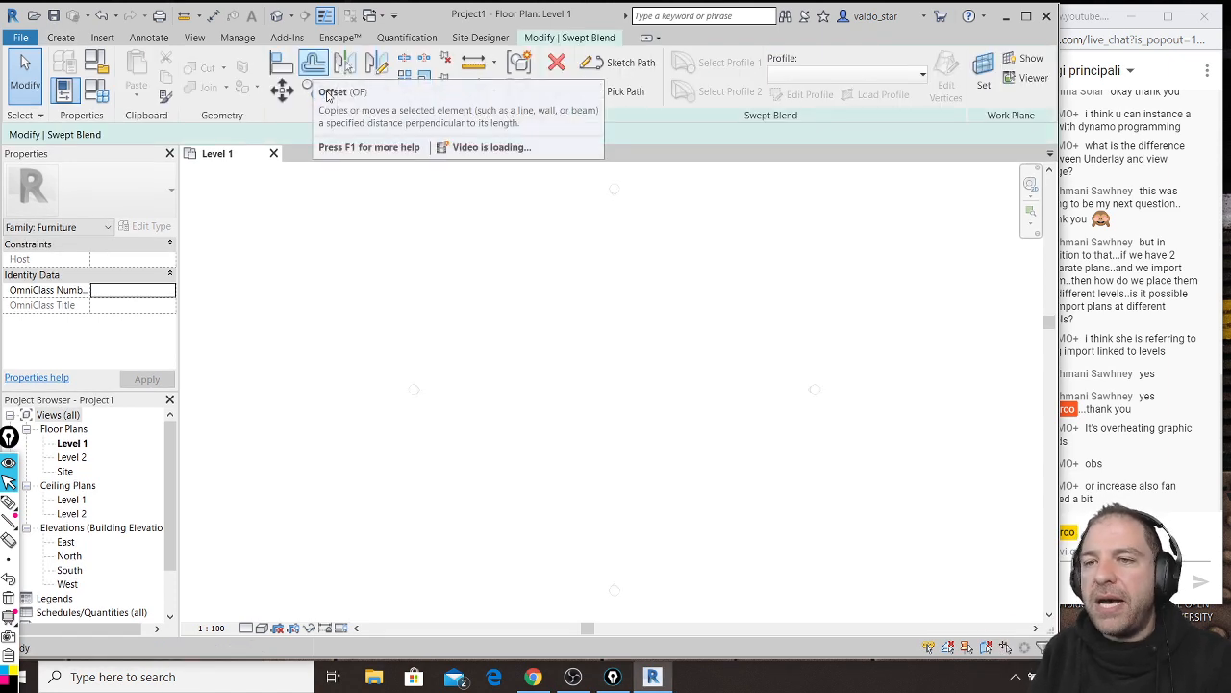
{"action": "left_click", "coordinate": [61, 37]}
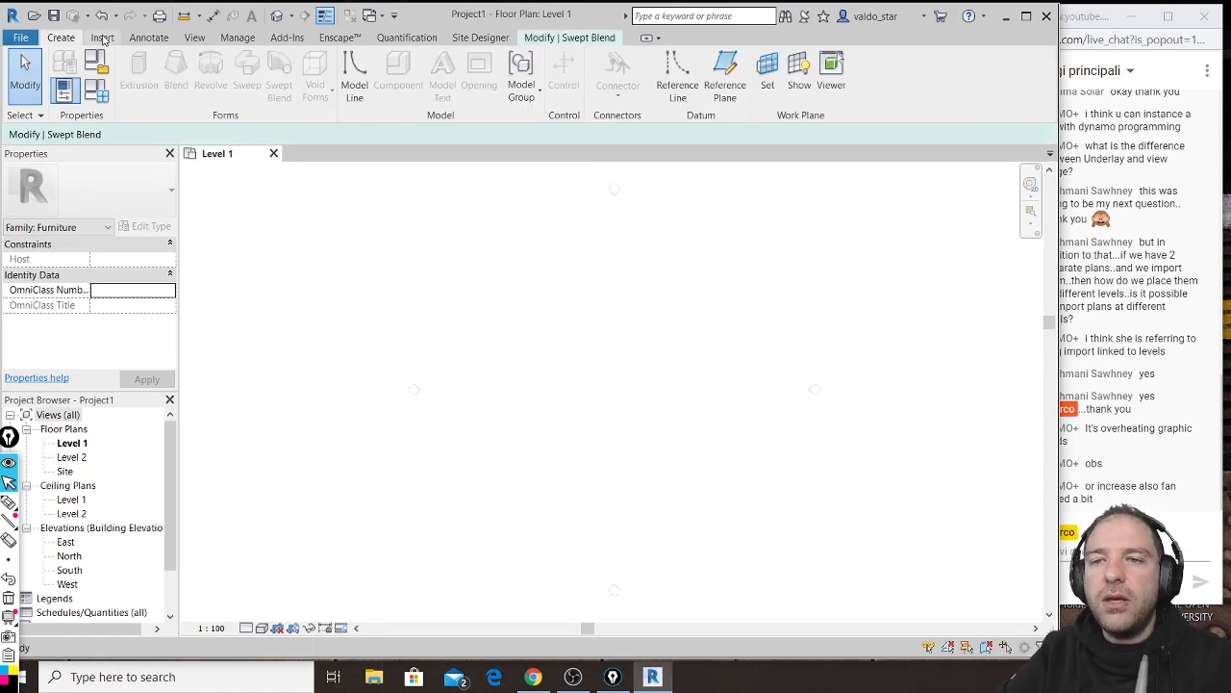
{"action": "left_click", "coordinate": [574, 41]}
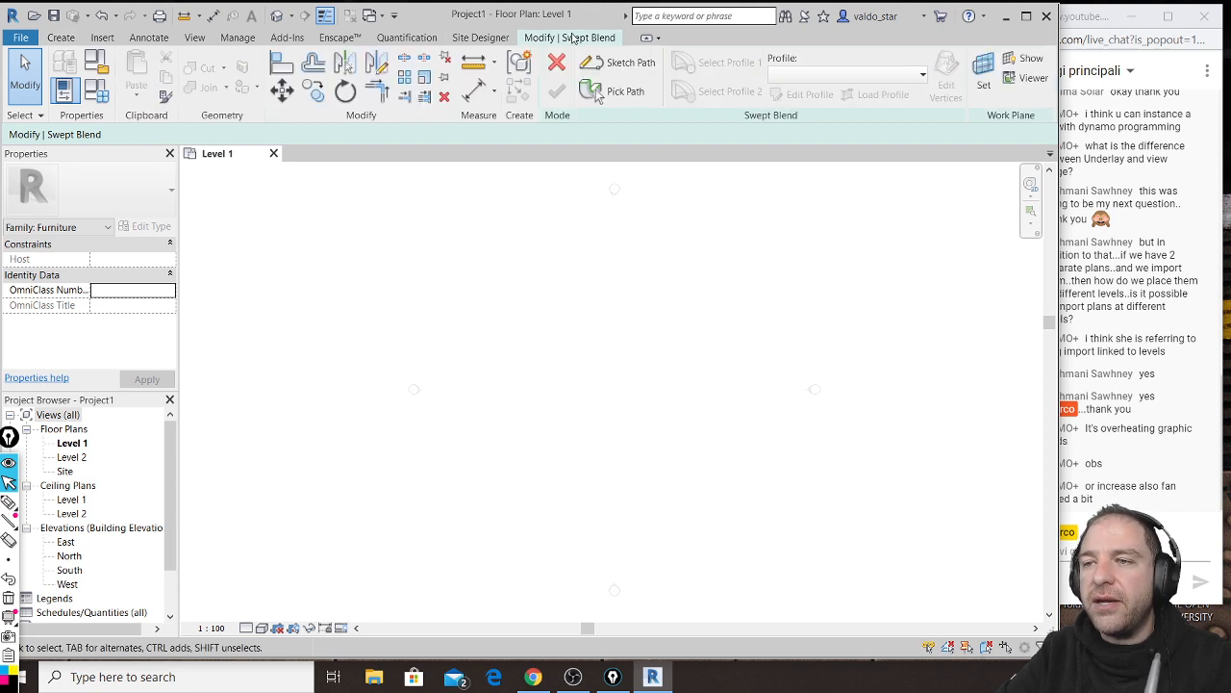
{"action": "left_click", "coordinate": [557, 64]}
{"action": "left_click", "coordinate": [61, 37]}
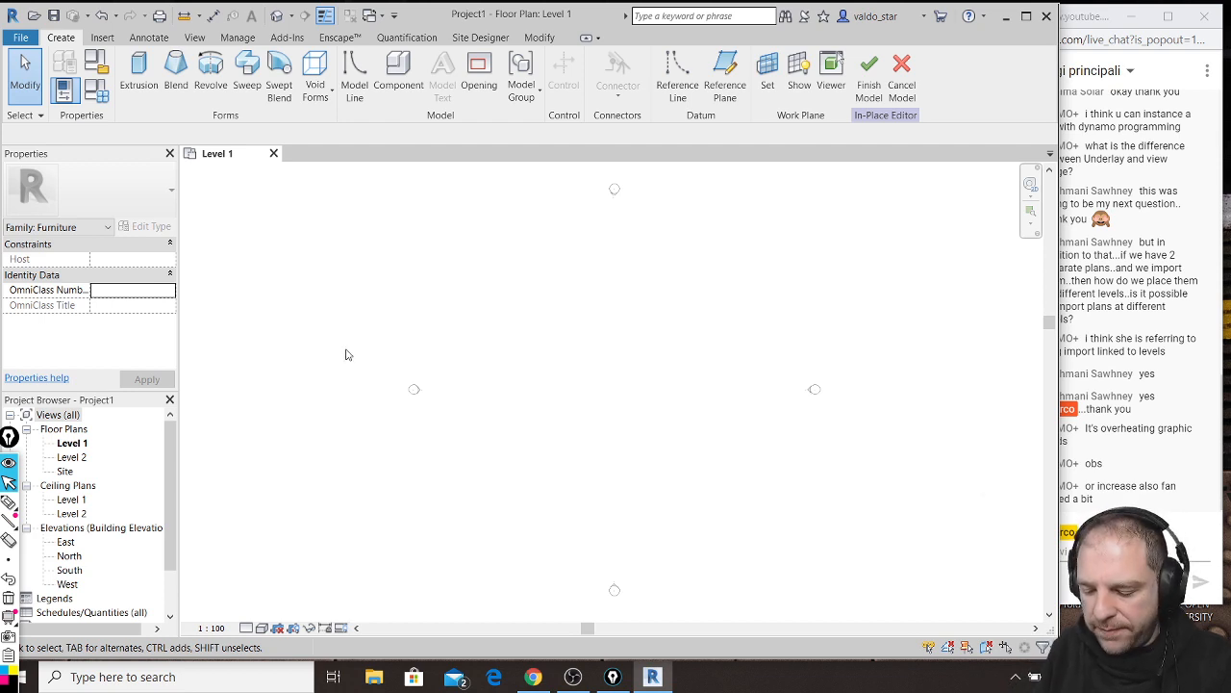
Step: Sketch a large black parallelogram as a flat ground plane with the pen
{"action": "mouse_move", "coordinate": [286, 395]}
{"action": "left_mouse_down"}
{"action": "mouse_move", "coordinate": [500, 256]}
{"action": "mouse_move", "coordinate": [366, 378]}
{"action": "mouse_move", "coordinate": [629, 465]}
{"action": "left_mouse_up"}
{"action": "left_click", "coordinate": [8, 502]}
{"action": "mouse_move", "coordinate": [516, 251]}
{"action": "left_mouse_down"}
{"action": "mouse_move", "coordinate": [720, 403]}
{"action": "mouse_move", "coordinate": [710, 301]}
{"action": "mouse_move", "coordinate": [365, 376]}
{"action": "mouse_move", "coordinate": [654, 479]}
{"action": "left_mouse_up"}
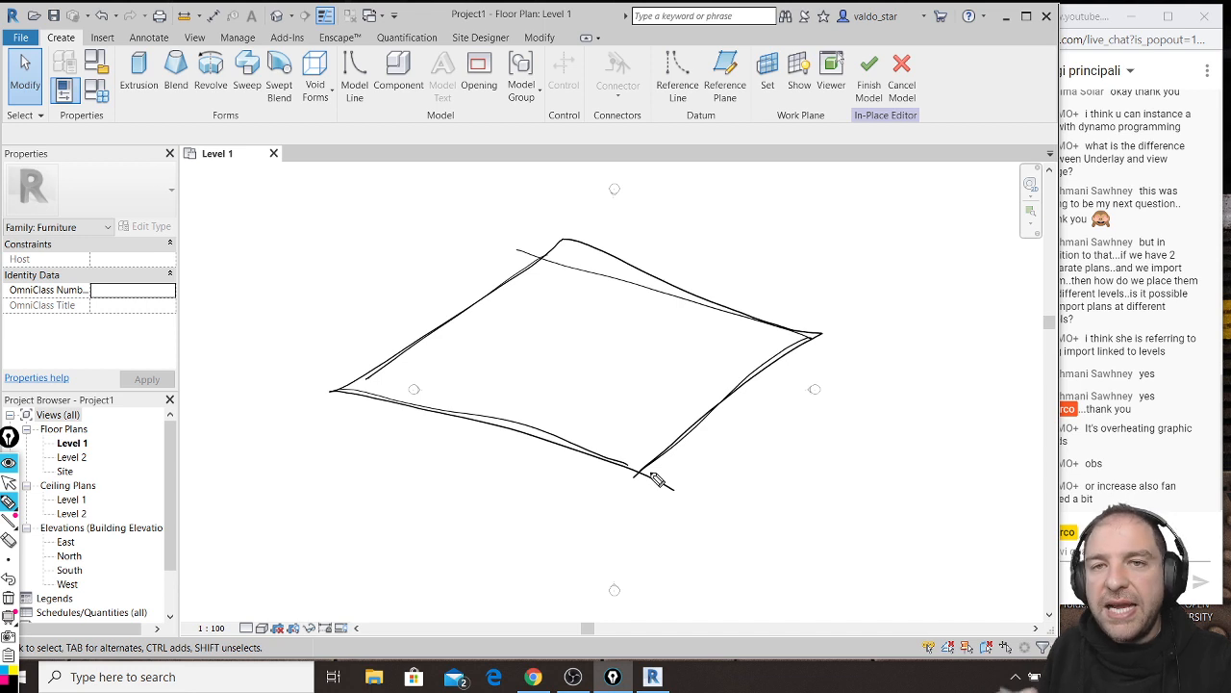
Step: Sketch a tall box standing on the ground plane
{"action": "mouse_move", "coordinate": [508, 344]}
{"action": "left_mouse_down"}
{"action": "mouse_move", "coordinate": [464, 377]}
{"action": "mouse_move", "coordinate": [495, 391]}
{"action": "mouse_move", "coordinate": [551, 376]}
{"action": "mouse_move", "coordinate": [500, 344]}
{"action": "left_mouse_up"}
{"action": "left_click_drag", "start_coordinate": [455, 377], "coordinate": [459, 221]}
{"action": "mouse_move", "coordinate": [500, 390]}
{"action": "left_mouse_down"}
{"action": "mouse_move", "coordinate": [497, 229]}
{"action": "mouse_move", "coordinate": [547, 189]}
{"action": "mouse_move", "coordinate": [553, 347]}
{"action": "left_mouse_up"}
{"action": "mouse_move", "coordinate": [452, 214]}
{"action": "left_mouse_down"}
{"action": "mouse_move", "coordinate": [542, 185]}
{"action": "mouse_move", "coordinate": [551, 348]}
{"action": "left_mouse_up"}
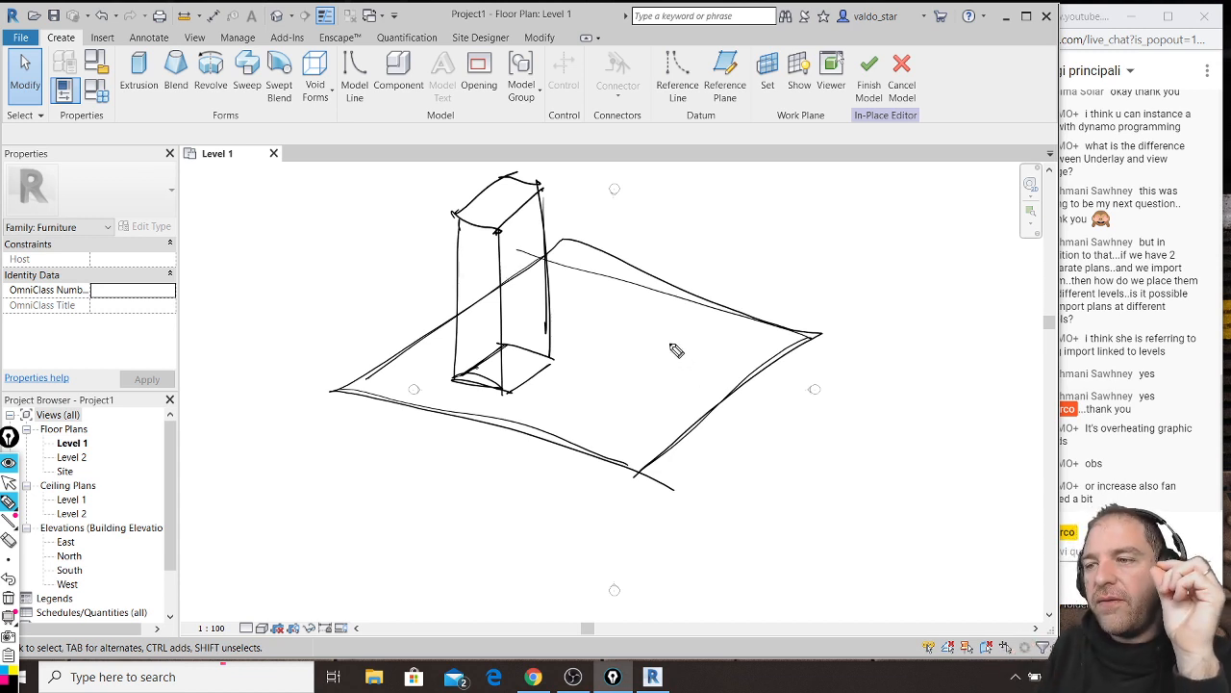
Step: Draw rotation and direction arrows around the tall box's base and outline a larger box enclosing it
{"action": "mouse_move", "coordinate": [487, 350]}
{"action": "left_mouse_down"}
{"action": "mouse_move", "coordinate": [460, 380]}
{"action": "mouse_move", "coordinate": [529, 428]}
{"action": "mouse_move", "coordinate": [582, 380]}
{"action": "mouse_move", "coordinate": [568, 339]}
{"action": "left_mouse_up"}
{"action": "mouse_move", "coordinate": [544, 426]}
{"action": "left_mouse_down"}
{"action": "mouse_move", "coordinate": [485, 344]}
{"action": "mouse_move", "coordinate": [478, 429]}
{"action": "mouse_move", "coordinate": [583, 344]}
{"action": "left_mouse_up"}
{"action": "left_click_drag", "start_coordinate": [445, 194], "coordinate": [544, 226]}
{"action": "mouse_move", "coordinate": [453, 172]}
{"action": "left_mouse_down"}
{"action": "mouse_move", "coordinate": [572, 205]}
{"action": "mouse_move", "coordinate": [439, 192]}
{"action": "mouse_move", "coordinate": [438, 365]}
{"action": "mouse_move", "coordinate": [546, 397]}
{"action": "mouse_move", "coordinate": [565, 373]}
{"action": "left_mouse_up"}
{"action": "mouse_move", "coordinate": [552, 221]}
{"action": "left_mouse_down"}
{"action": "mouse_move", "coordinate": [545, 387]}
{"action": "mouse_move", "coordinate": [560, 380]}
{"action": "mouse_move", "coordinate": [631, 411]}
{"action": "mouse_move", "coordinate": [616, 429]}
{"action": "left_mouse_up"}
{"action": "left_click_drag", "start_coordinate": [520, 353], "coordinate": [592, 294]}
Step: Sketch a second upright box towards the far edge of the ground plane
{"action": "mouse_move", "coordinate": [664, 310]}
{"action": "left_mouse_down"}
{"action": "mouse_move", "coordinate": [633, 333]}
{"action": "mouse_move", "coordinate": [717, 356]}
{"action": "left_mouse_up"}
{"action": "mouse_move", "coordinate": [635, 332]}
{"action": "left_mouse_down"}
{"action": "mouse_move", "coordinate": [645, 167]}
{"action": "mouse_move", "coordinate": [718, 201]}
{"action": "left_mouse_up"}
{"action": "left_click_drag", "start_coordinate": [640, 158], "coordinate": [694, 147]}
{"action": "mouse_move", "coordinate": [700, 156]}
{"action": "left_mouse_down"}
{"action": "mouse_move", "coordinate": [724, 196]}
{"action": "mouse_move", "coordinate": [714, 352]}
{"action": "left_mouse_up"}
{"action": "left_click_drag", "start_coordinate": [765, 155], "coordinate": [745, 303]}
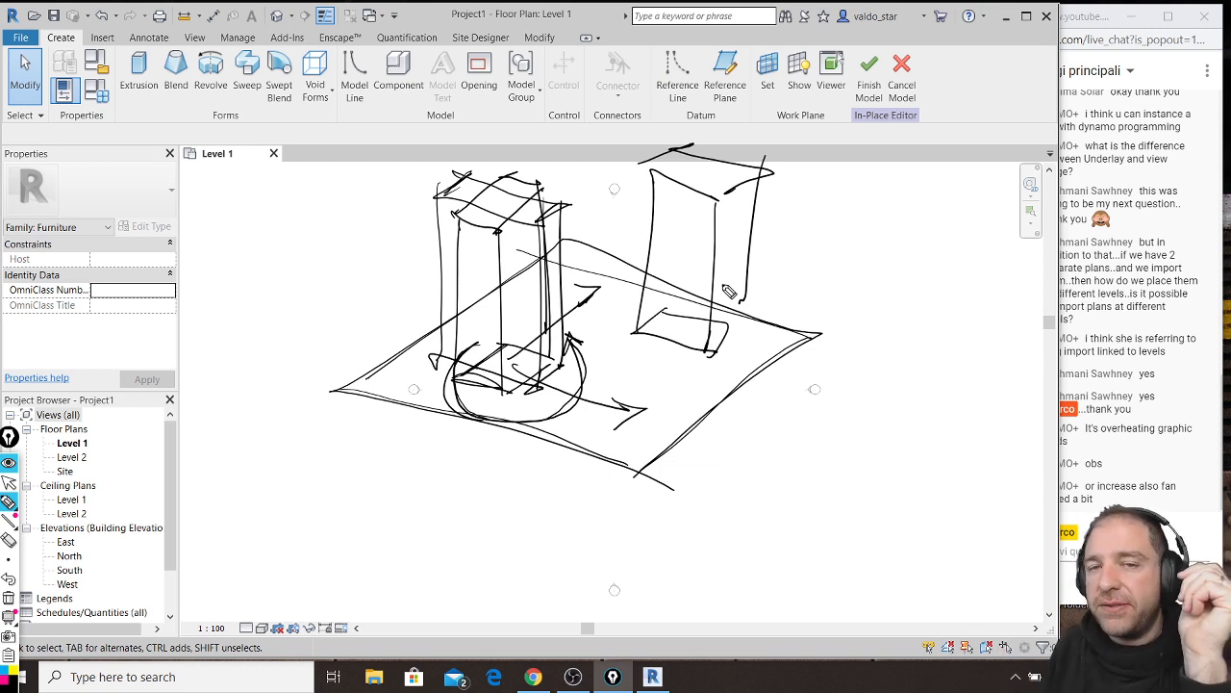
Step: Draw a curved arrow tipping the second box over and sketch the box lying down along the plane's edge
{"action": "mouse_move", "coordinate": [687, 240]}
{"action": "left_mouse_down"}
{"action": "mouse_move", "coordinate": [704, 238]}
{"action": "mouse_move", "coordinate": [777, 346]}
{"action": "mouse_move", "coordinate": [804, 310]}
{"action": "mouse_move", "coordinate": [769, 331]}
{"action": "mouse_move", "coordinate": [802, 305]}
{"action": "left_mouse_up"}
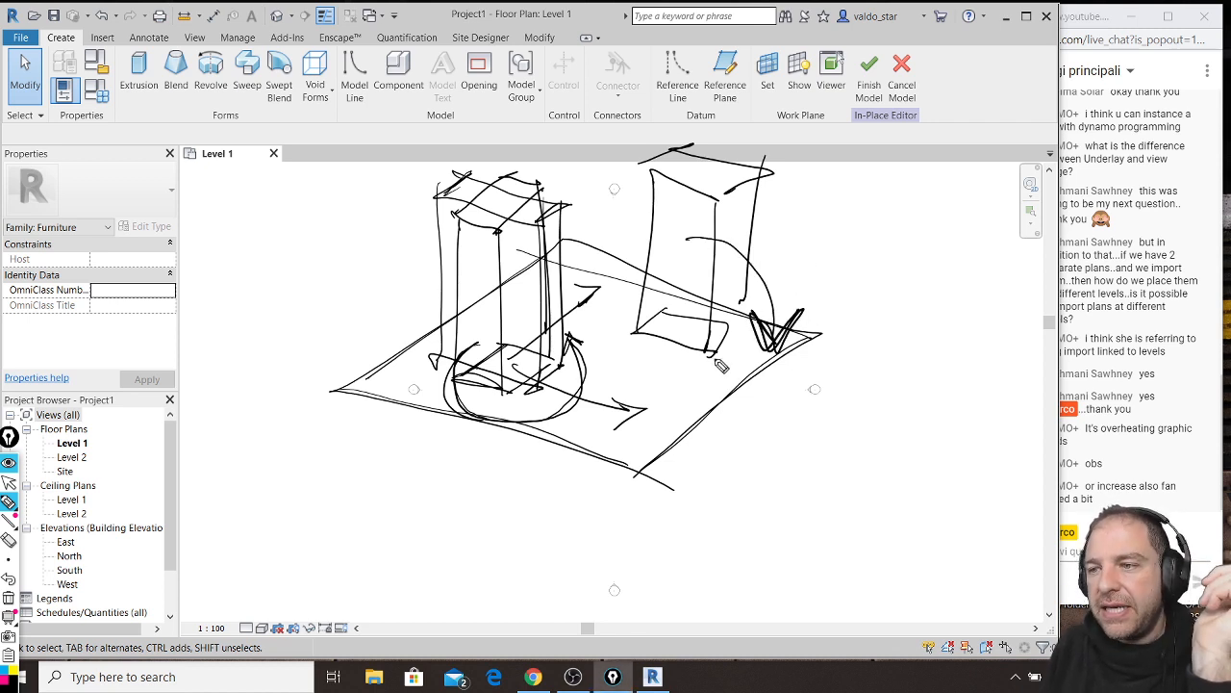
{"action": "mouse_move", "coordinate": [660, 373]}
{"action": "left_mouse_down"}
{"action": "mouse_move", "coordinate": [625, 385]}
{"action": "mouse_move", "coordinate": [691, 470]}
{"action": "mouse_move", "coordinate": [669, 389]}
{"action": "mouse_move", "coordinate": [677, 450]}
{"action": "mouse_move", "coordinate": [818, 286]}
{"action": "left_mouse_up"}
{"action": "left_click_drag", "start_coordinate": [677, 461], "coordinate": [835, 364]}
{"action": "left_click_drag", "start_coordinate": [783, 308], "coordinate": [828, 387]}
{"action": "mouse_move", "coordinate": [808, 287]}
{"action": "left_mouse_down"}
{"action": "mouse_move", "coordinate": [839, 356]}
{"action": "mouse_move", "coordinate": [822, 337]}
{"action": "left_mouse_up"}
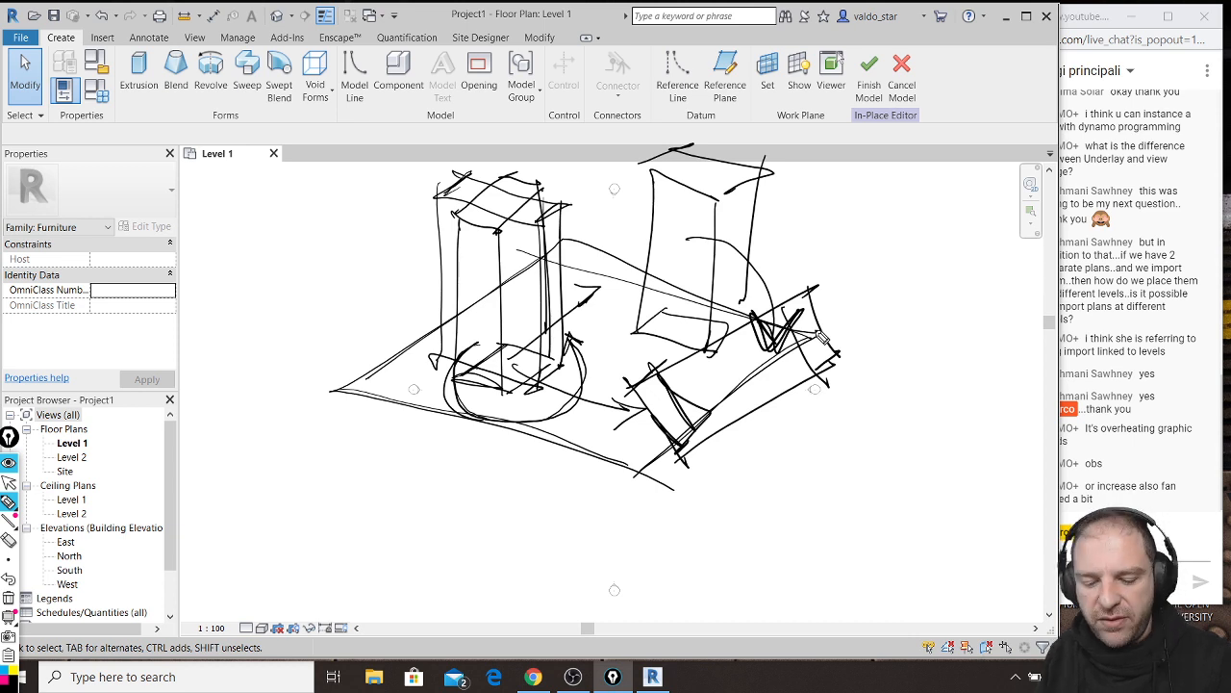
Step: Clear the drawings and frame the Reference Plane and Set commands in black with the label "PLANE"
{"action": "key", "text": "ctrl+shift+7"}
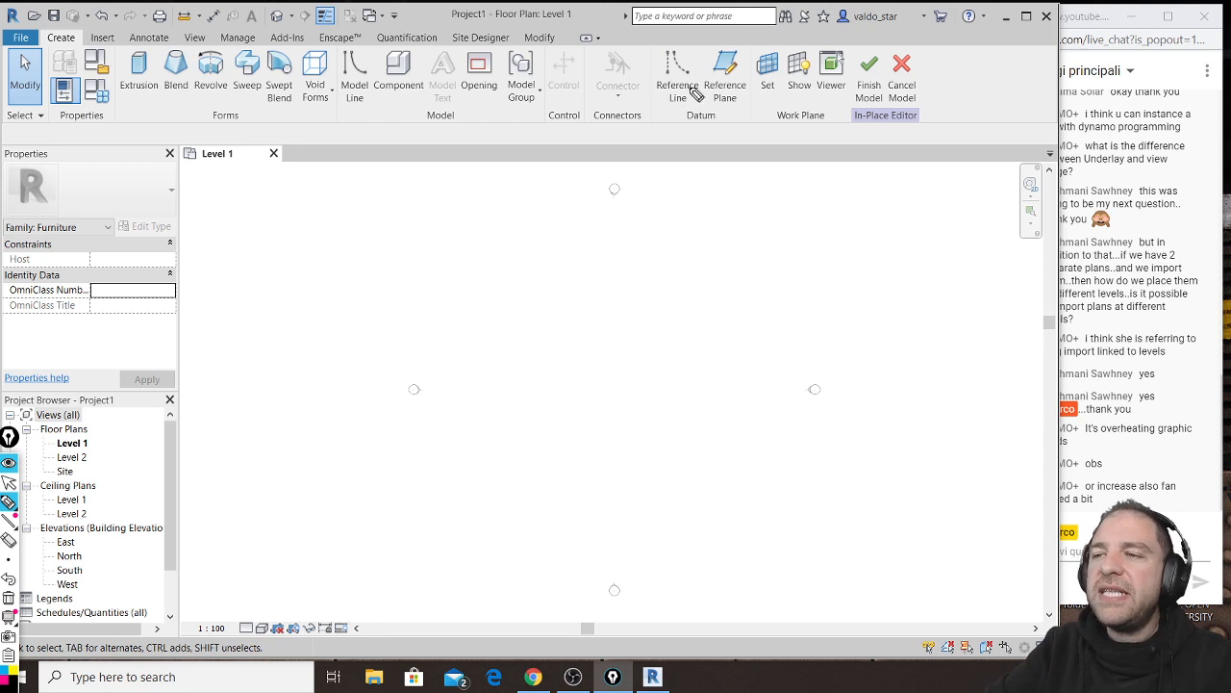
{"action": "mouse_move", "coordinate": [695, 36]}
{"action": "left_mouse_down"}
{"action": "mouse_move", "coordinate": [710, 108]}
{"action": "mouse_move", "coordinate": [774, 121]}
{"action": "mouse_move", "coordinate": [790, 104]}
{"action": "mouse_move", "coordinate": [787, 44]}
{"action": "mouse_move", "coordinate": [733, 37]}
{"action": "mouse_move", "coordinate": [696, 52]}
{"action": "mouse_move", "coordinate": [710, 123]}
{"action": "mouse_move", "coordinate": [784, 123]}
{"action": "mouse_move", "coordinate": [791, 40]}
{"action": "mouse_move", "coordinate": [698, 58]}
{"action": "mouse_move", "coordinate": [708, 121]}
{"action": "left_mouse_up"}
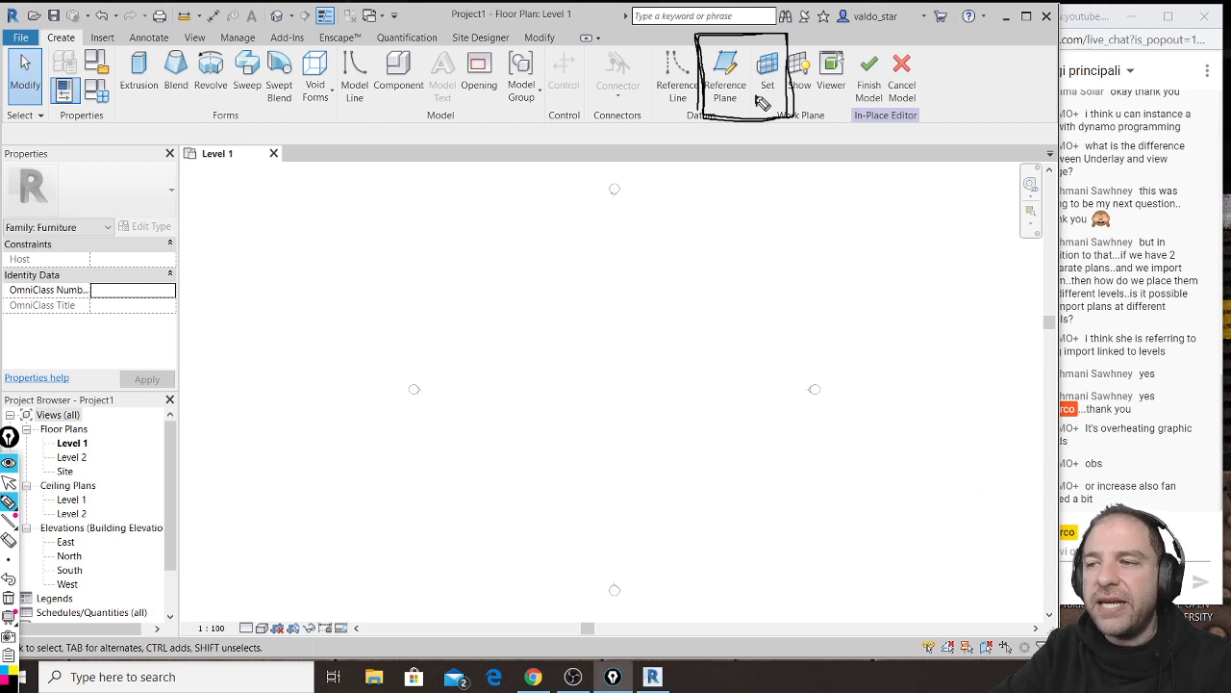
{"action": "mouse_move", "coordinate": [763, 100]}
{"action": "left_mouse_down"}
{"action": "mouse_move", "coordinate": [790, 106]}
{"action": "mouse_move", "coordinate": [793, 91]}
{"action": "left_mouse_up"}
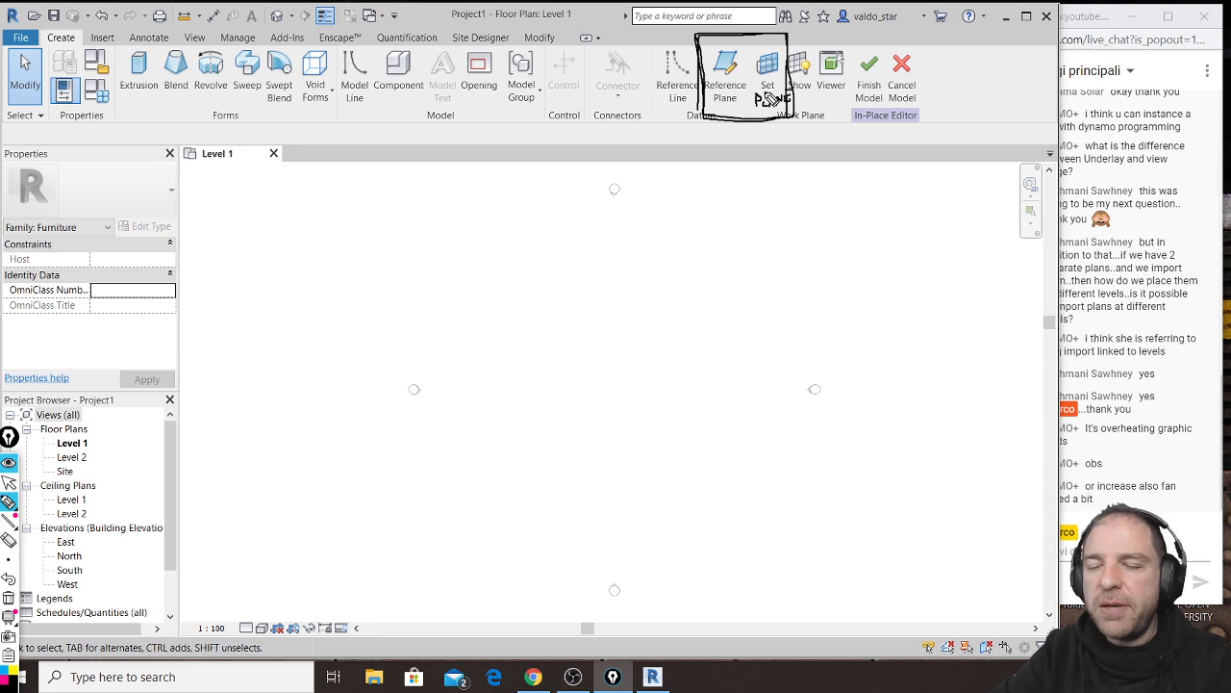
Step: Sketch a flat plane, a tilted plane overlapping it, and a separate upright rectangular plane
{"action": "mouse_move", "coordinate": [580, 256]}
{"action": "left_mouse_down"}
{"action": "mouse_move", "coordinate": [398, 385]}
{"action": "mouse_move", "coordinate": [650, 407]}
{"action": "mouse_move", "coordinate": [777, 284]}
{"action": "mouse_move", "coordinate": [652, 426]}
{"action": "left_mouse_up"}
{"action": "left_click_drag", "start_coordinate": [383, 300], "coordinate": [475, 462]}
{"action": "left_click_drag", "start_coordinate": [467, 478], "coordinate": [631, 381]}
{"action": "mouse_move", "coordinate": [375, 300]}
{"action": "left_mouse_down"}
{"action": "mouse_move", "coordinate": [524, 239]}
{"action": "mouse_move", "coordinate": [624, 412]}
{"action": "left_mouse_up"}
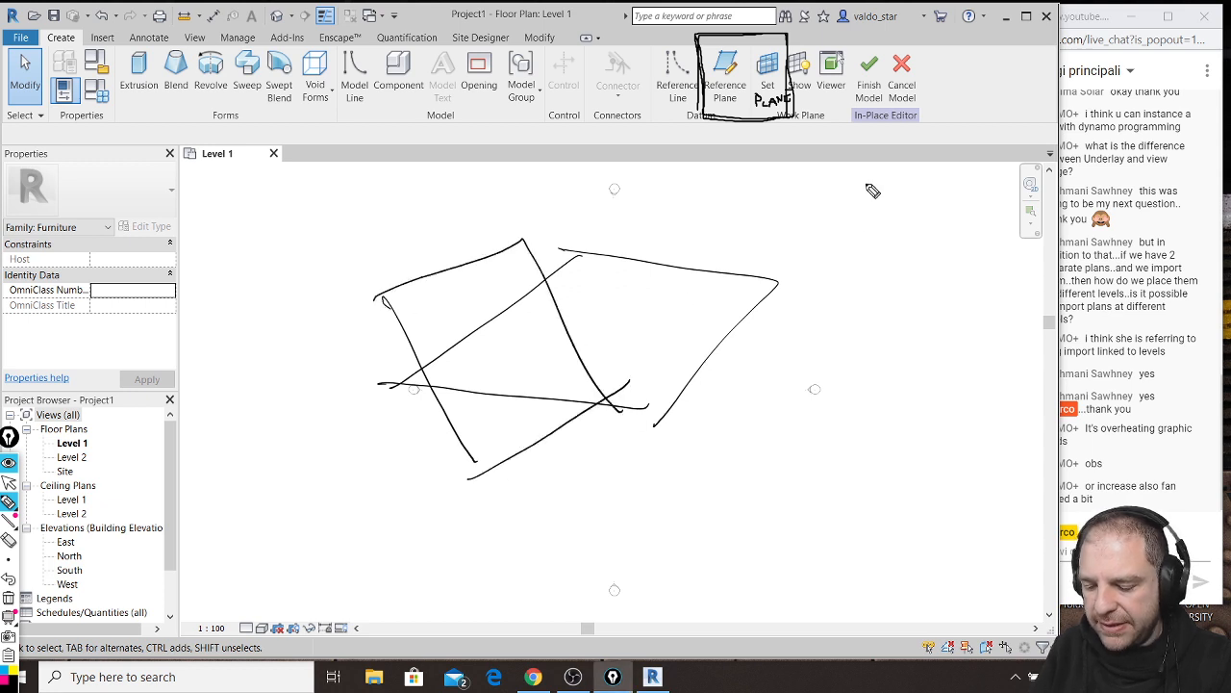
{"action": "mouse_move", "coordinate": [840, 183]}
{"action": "left_mouse_down"}
{"action": "mouse_move", "coordinate": [846, 450]}
{"action": "mouse_move", "coordinate": [936, 174]}
{"action": "mouse_move", "coordinate": [830, 470]}
{"action": "left_mouse_up"}
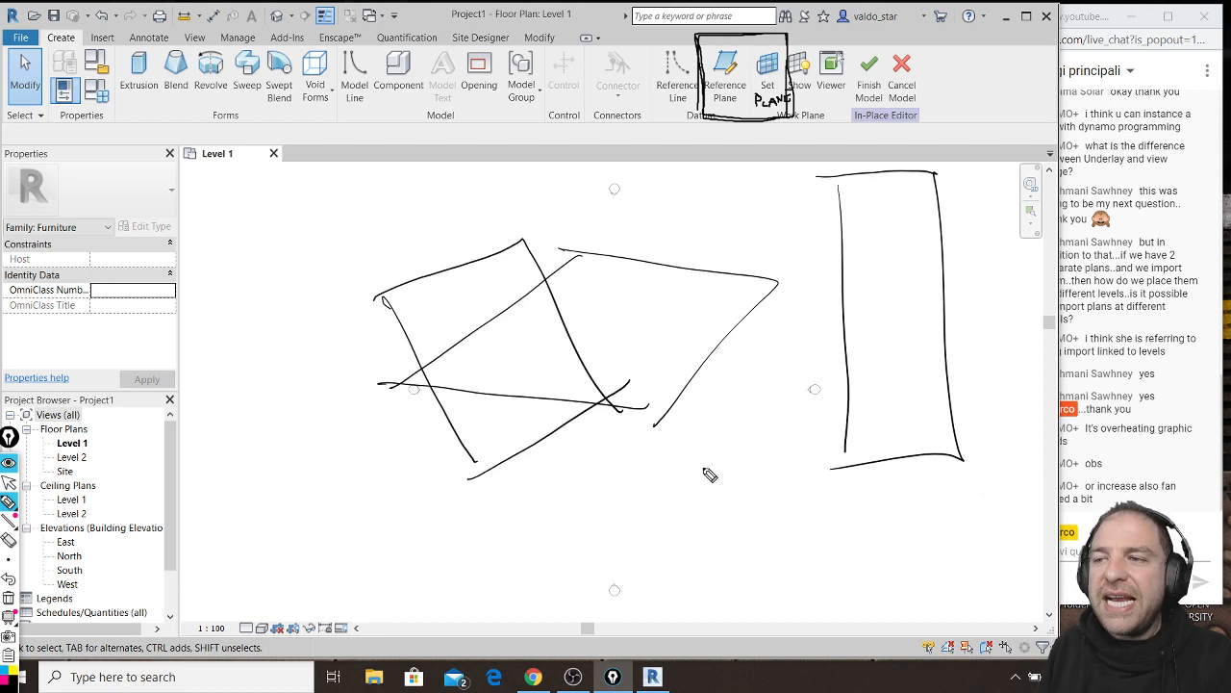
Step: Label the flat plane "TOP", the upright plane "FRONT" and the tilted plane "WEIRD"
{"action": "mouse_move", "coordinate": [664, 297]}
{"action": "left_mouse_down"}
{"action": "mouse_move", "coordinate": [651, 289]}
{"action": "mouse_move", "coordinate": [660, 301]}
{"action": "mouse_move", "coordinate": [707, 295]}
{"action": "mouse_move", "coordinate": [691, 298]}
{"action": "left_mouse_up"}
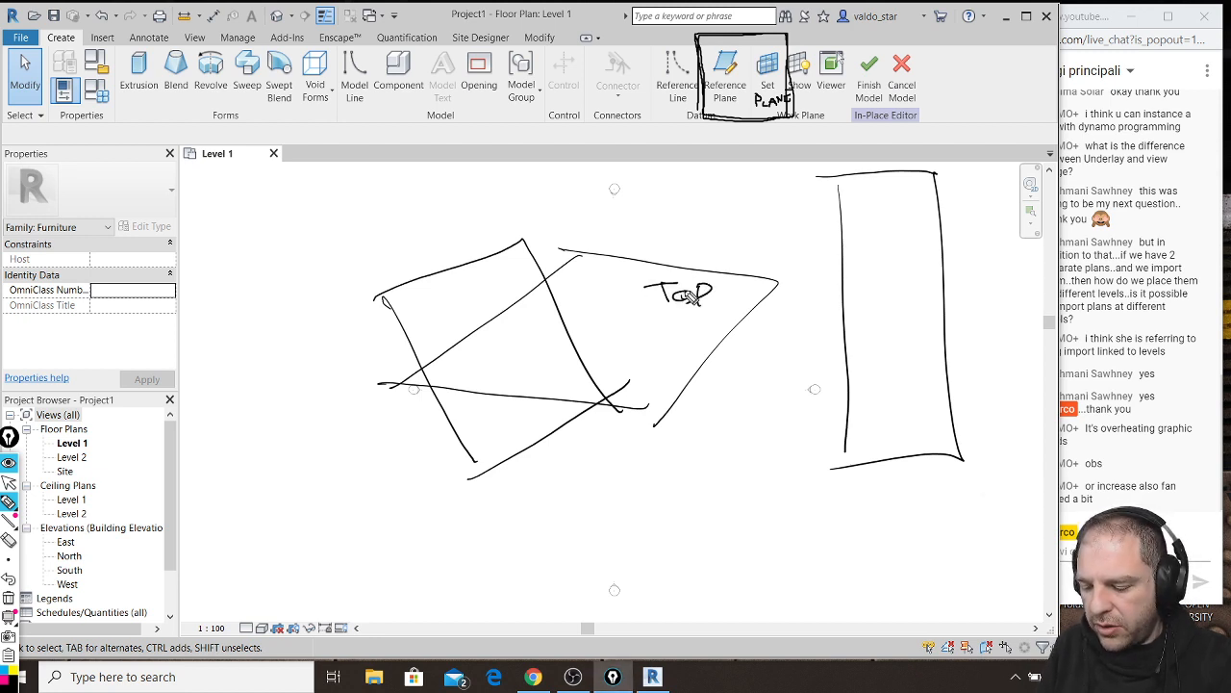
{"action": "mouse_move", "coordinate": [864, 204]}
{"action": "left_mouse_down"}
{"action": "mouse_move", "coordinate": [868, 234]}
{"action": "mouse_move", "coordinate": [900, 233]}
{"action": "mouse_move", "coordinate": [947, 204]}
{"action": "left_mouse_up"}
{"action": "left_click_drag", "start_coordinate": [933, 205], "coordinate": [934, 229]}
{"action": "mouse_move", "coordinate": [412, 301]}
{"action": "left_mouse_down"}
{"action": "mouse_move", "coordinate": [421, 317]}
{"action": "mouse_move", "coordinate": [431, 298]}
{"action": "left_mouse_up"}
{"action": "mouse_move", "coordinate": [433, 317]}
{"action": "left_mouse_down"}
{"action": "mouse_move", "coordinate": [488, 273]}
{"action": "mouse_move", "coordinate": [503, 290]}
{"action": "left_mouse_up"}
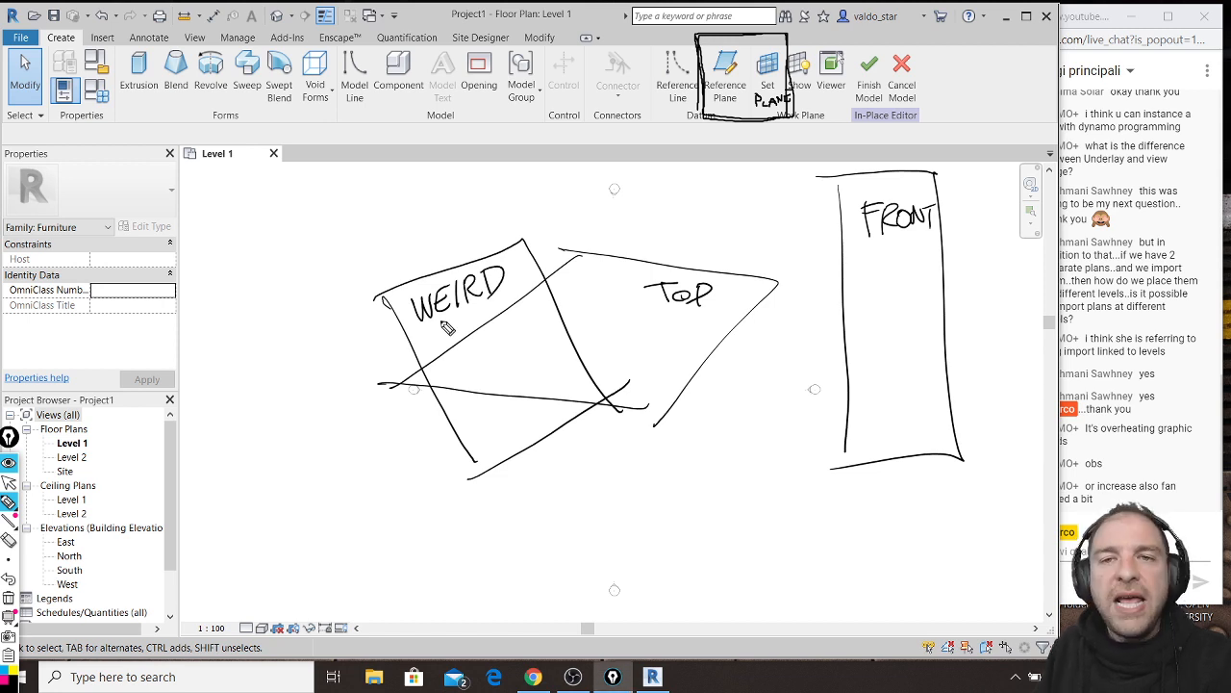
Step: Draw a box projecting from the WEIRD plane and a cylinder rising vertically from the TOP plane
{"action": "mouse_move", "coordinate": [472, 364]}
{"action": "left_mouse_down"}
{"action": "mouse_move", "coordinate": [546, 404]}
{"action": "mouse_move", "coordinate": [472, 362]}
{"action": "mouse_move", "coordinate": [606, 301]}
{"action": "left_mouse_up"}
{"action": "left_click_drag", "start_coordinate": [486, 423], "coordinate": [628, 349]}
{"action": "mouse_move", "coordinate": [581, 302]}
{"action": "left_mouse_down"}
{"action": "mouse_move", "coordinate": [595, 366]}
{"action": "mouse_move", "coordinate": [615, 352]}
{"action": "left_mouse_up"}
{"action": "left_click_drag", "start_coordinate": [608, 262], "coordinate": [587, 185]}
{"action": "mouse_move", "coordinate": [627, 265]}
{"action": "left_mouse_down"}
{"action": "mouse_move", "coordinate": [628, 183]}
{"action": "mouse_move", "coordinate": [594, 189]}
{"action": "mouse_move", "coordinate": [639, 177]}
{"action": "left_mouse_up"}
Step: Draw a horizontal cylinder projecting from the FRONT plane
{"action": "left_click_drag", "start_coordinate": [811, 301], "coordinate": [731, 300]}
{"action": "left_click_drag", "start_coordinate": [860, 337], "coordinate": [731, 344]}
{"action": "mouse_move", "coordinate": [745, 294]}
{"action": "left_mouse_down"}
{"action": "mouse_move", "coordinate": [734, 312]}
{"action": "mouse_move", "coordinate": [743, 296]}
{"action": "left_mouse_up"}
{"action": "mouse_move", "coordinate": [881, 304]}
{"action": "left_mouse_down"}
{"action": "mouse_move", "coordinate": [885, 324]}
{"action": "mouse_move", "coordinate": [872, 297]}
{"action": "left_mouse_up"}
{"action": "left_click_drag", "start_coordinate": [877, 308], "coordinate": [729, 312]}
{"action": "left_click_drag", "start_coordinate": [876, 340], "coordinate": [776, 343]}
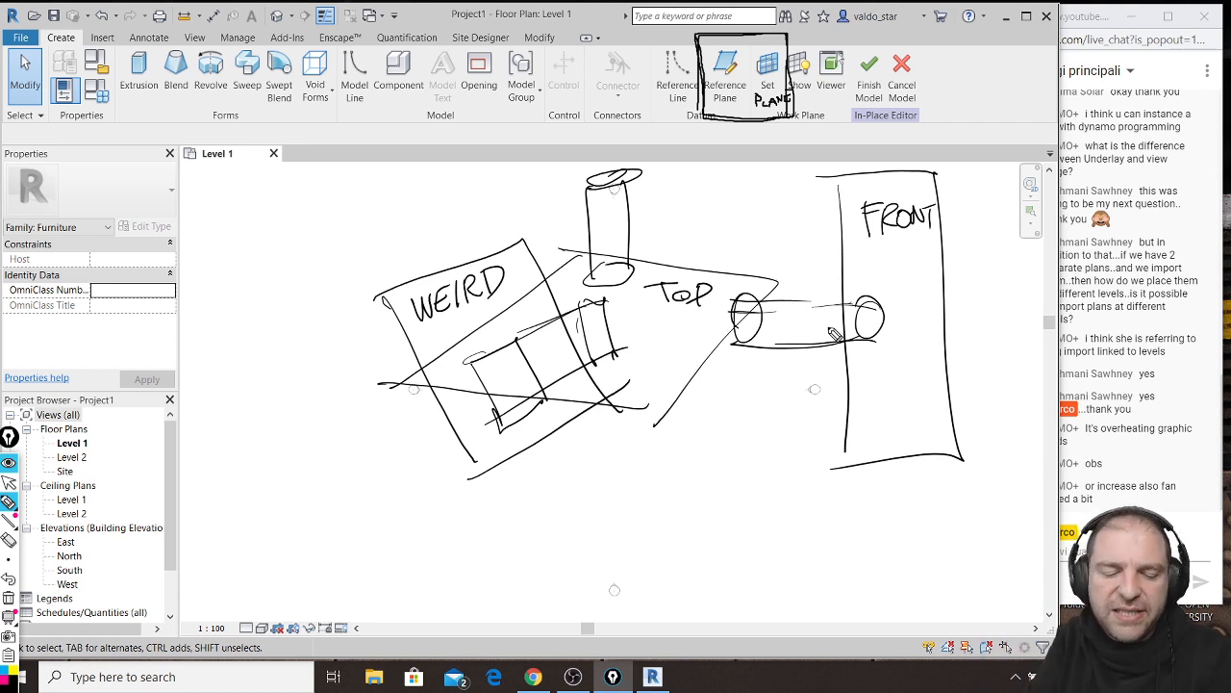
Step: Clear the drawings and set the work plane to Level : Level 1
{"action": "key", "text": "ctrl+shift+7"}
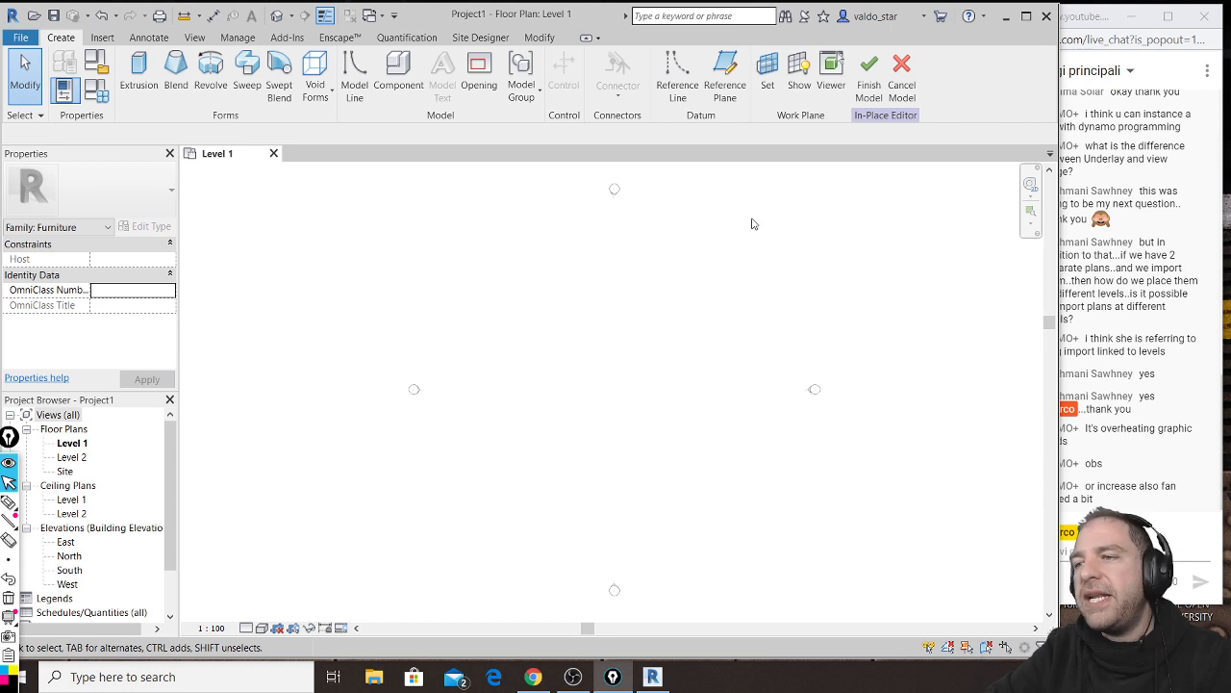
{"action": "left_click", "coordinate": [770, 77]}
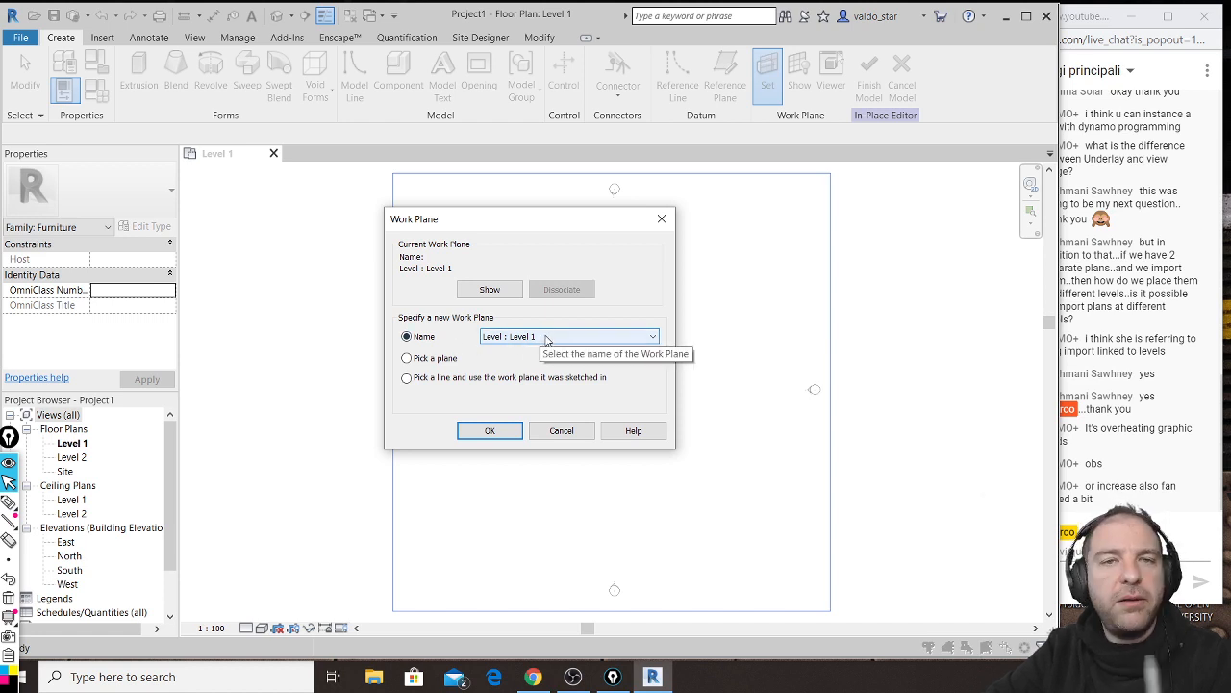
{"action": "left_click", "coordinate": [495, 433]}
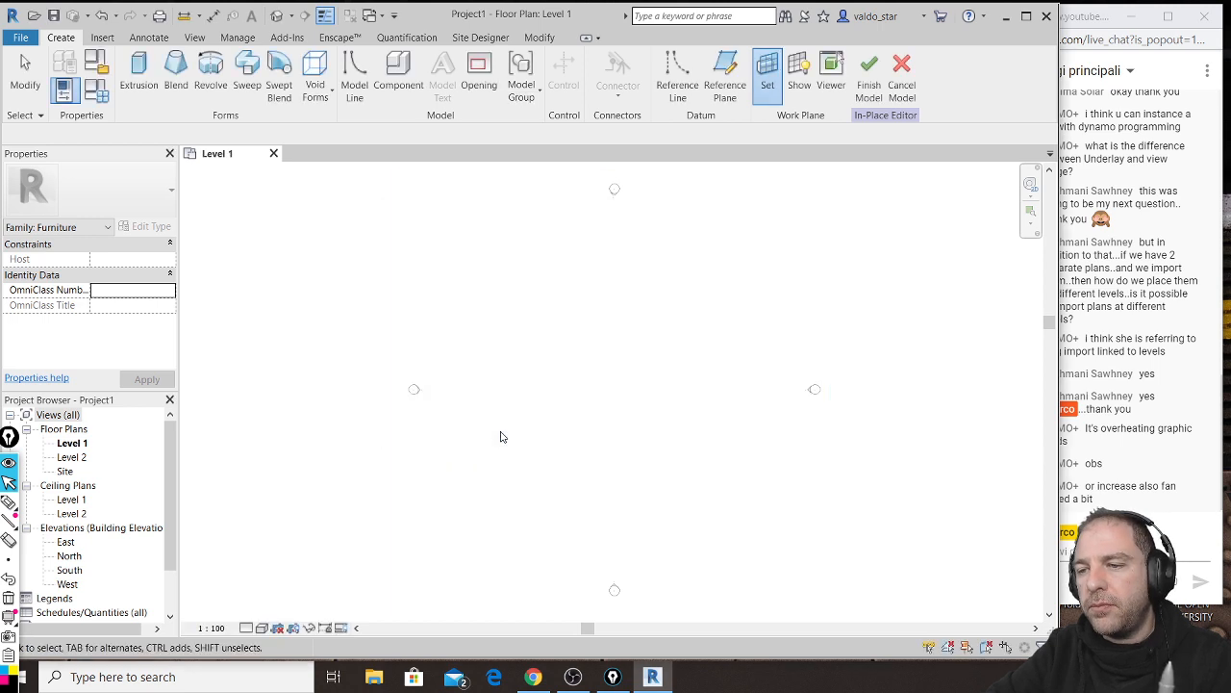
{"action": "middle_click_drag", "start_coordinate": [694, 403], "coordinate": [686, 397]}
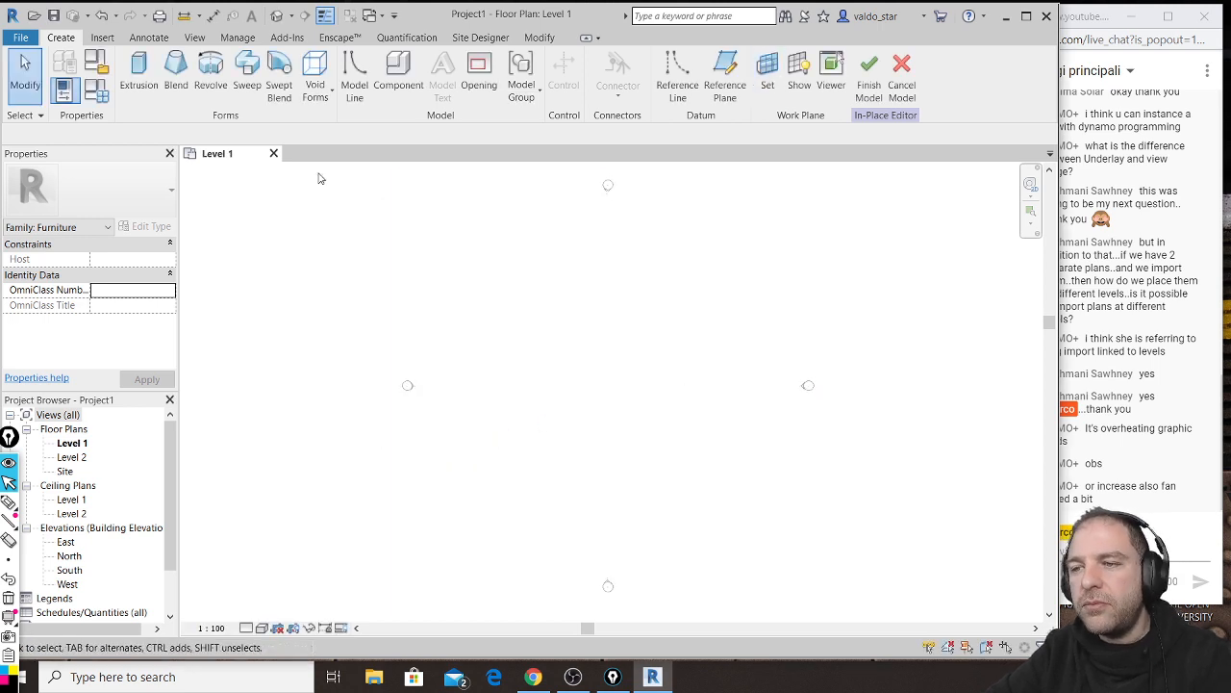
Step: Start an extrusion and sketch a closed six-sided bent outline, about 58 cm wide at its straight end, with one arm angled downward
{"action": "left_click", "coordinate": [154, 81]}
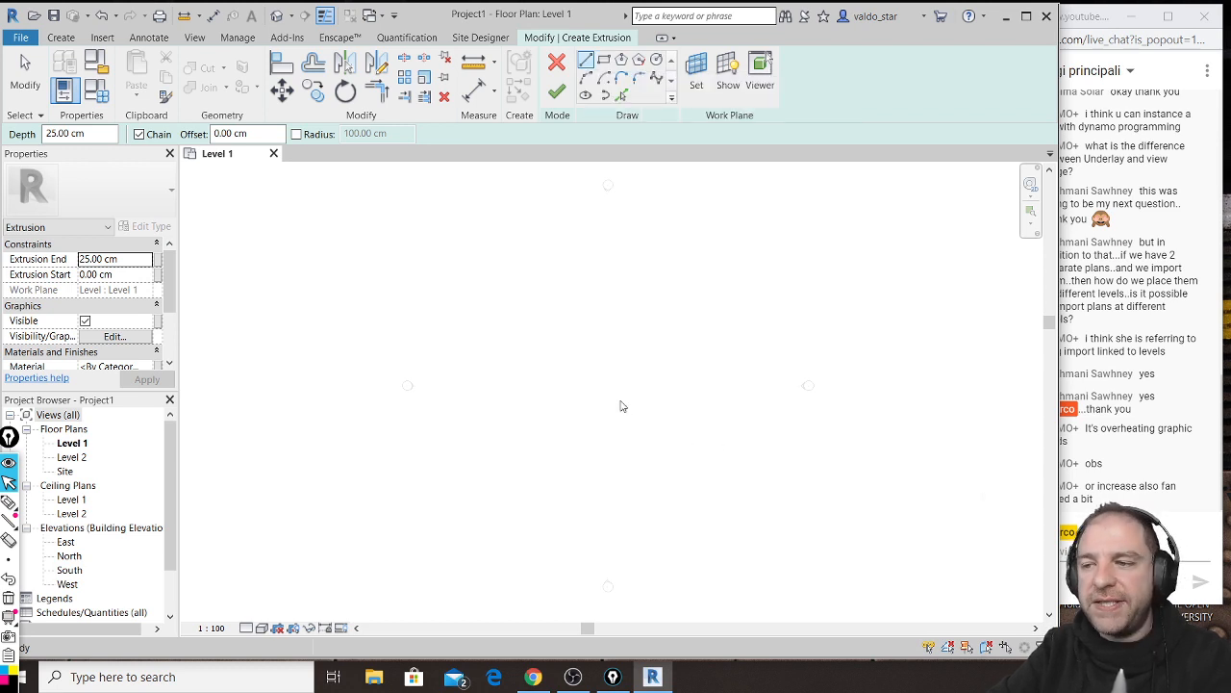
{"action": "left_click", "coordinate": [558, 318]}
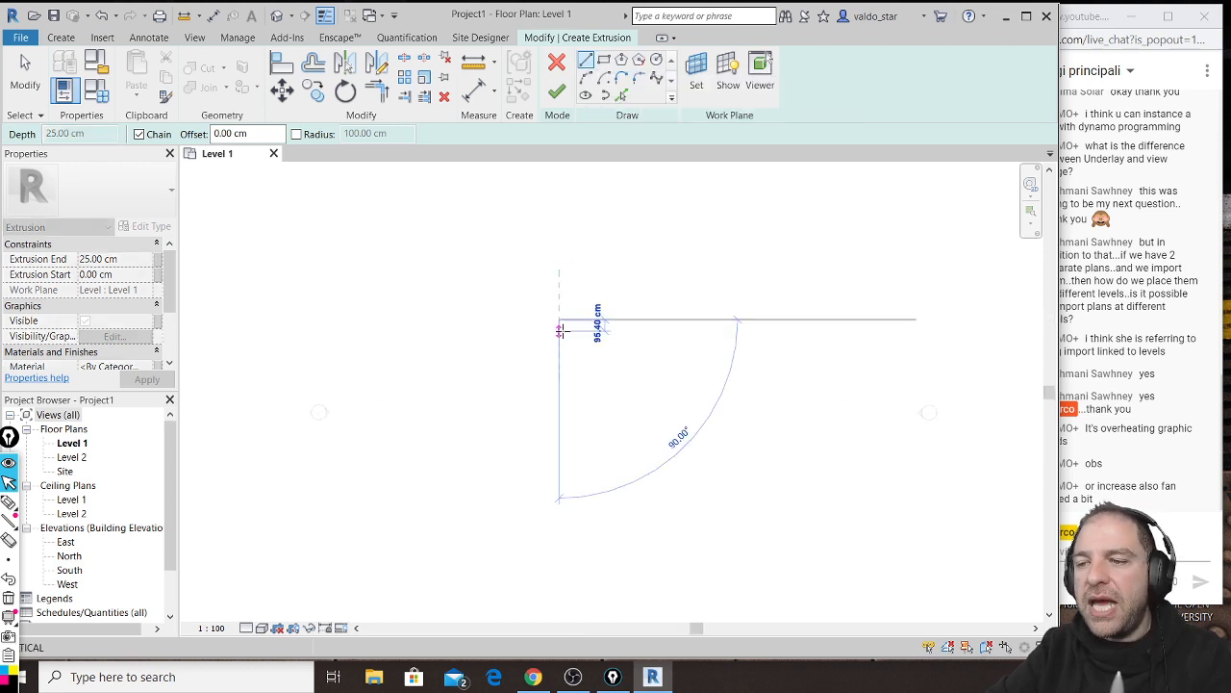
{"action": "mouse_move", "coordinate": [570, 333]}
{"action": "middle_mouse_down"}
{"action": "mouse_move", "coordinate": [549, 383]}
{"action": "mouse_move", "coordinate": [459, 412]}
{"action": "middle_mouse_up"}
{"action": "middle_click_drag", "start_coordinate": [393, 337], "coordinate": [390, 320]}
{"action": "left_click", "coordinate": [392, 345]}
{"action": "left_click", "coordinate": [544, 344]}
{"action": "left_click", "coordinate": [614, 416]}
{"action": "left_click", "coordinate": [646, 385]}
{"action": "left_click", "coordinate": [555, 289]}
{"action": "left_click", "coordinate": [391, 289]}
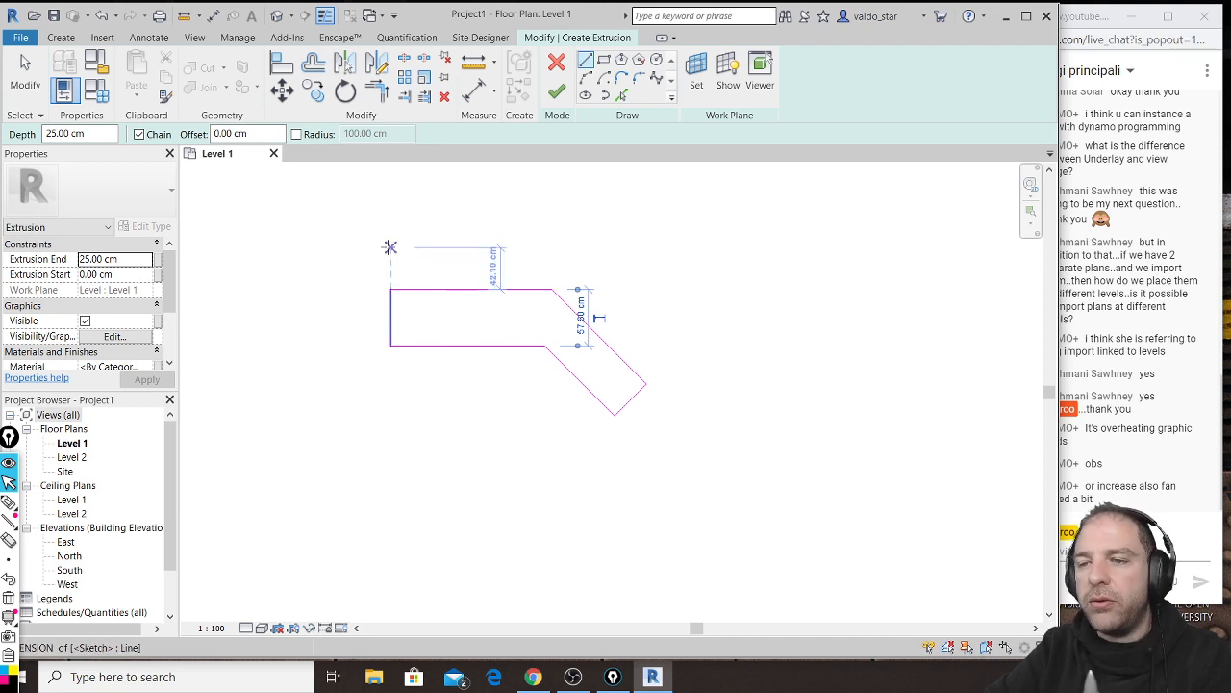
Step: Sketch a narrower closed bent outline just below the first, with its arm angled at 45 degrees
{"action": "left_click", "coordinate": [391, 362]}
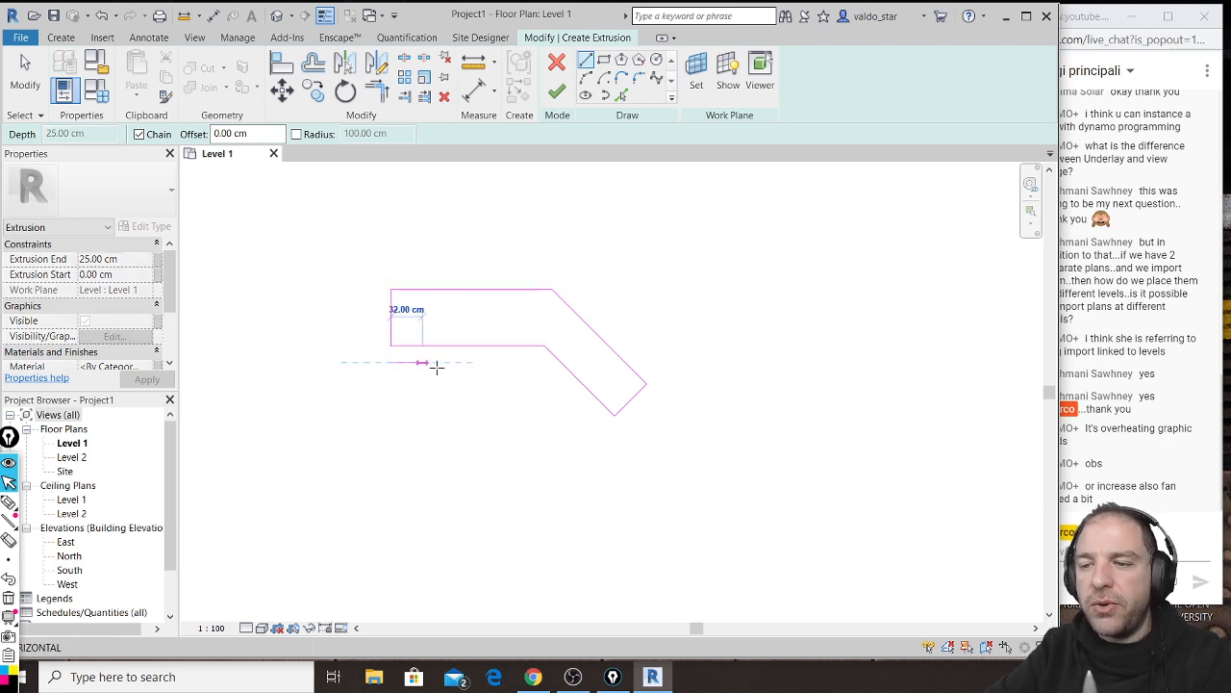
{"action": "left_click", "coordinate": [517, 362]}
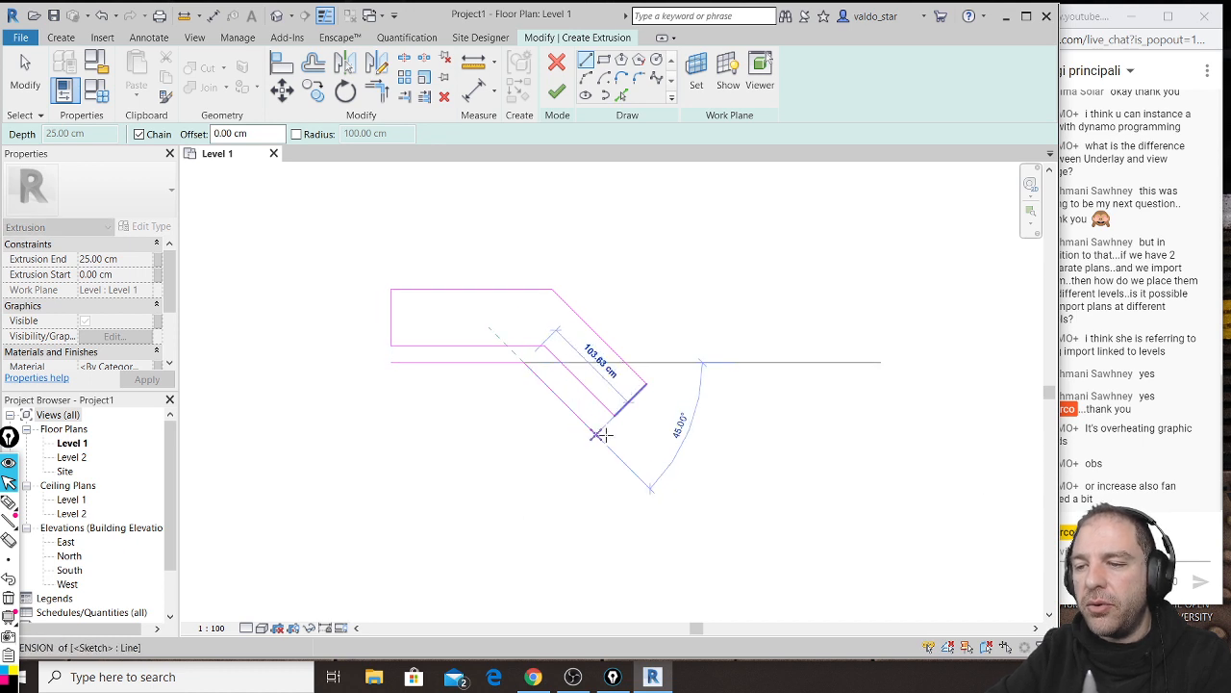
{"action": "left_click", "coordinate": [572, 457]}
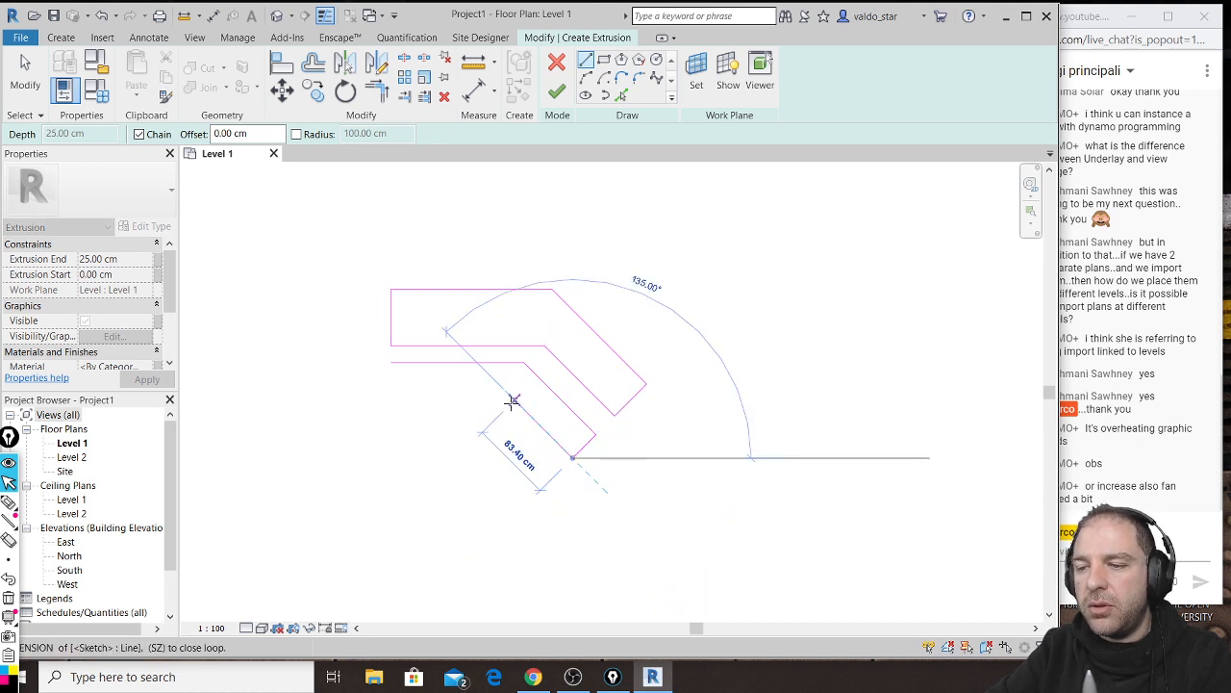
{"action": "left_click", "coordinate": [507, 395]}
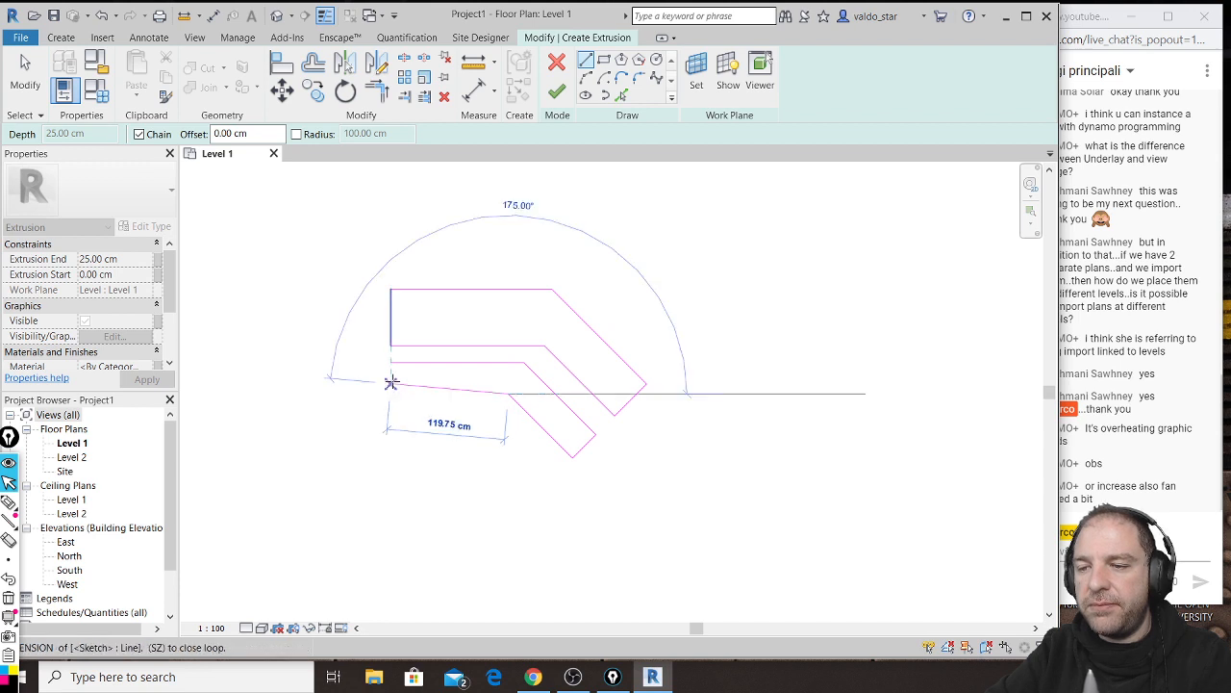
{"action": "left_click", "coordinate": [390, 393]}
{"action": "left_click", "coordinate": [391, 361]}
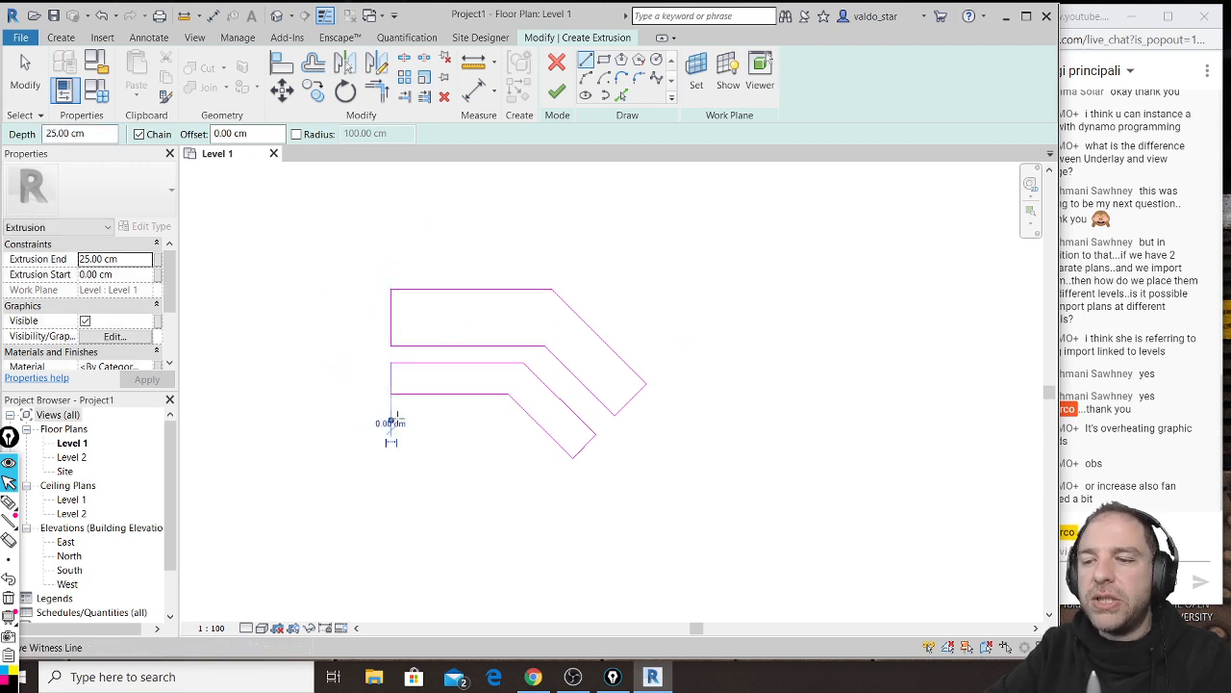
Step: Sketch a third closed bent outline just above the first, with a straight part about 184 cm long and an arm angled down at 45 degrees
{"action": "left_click", "coordinate": [391, 264]}
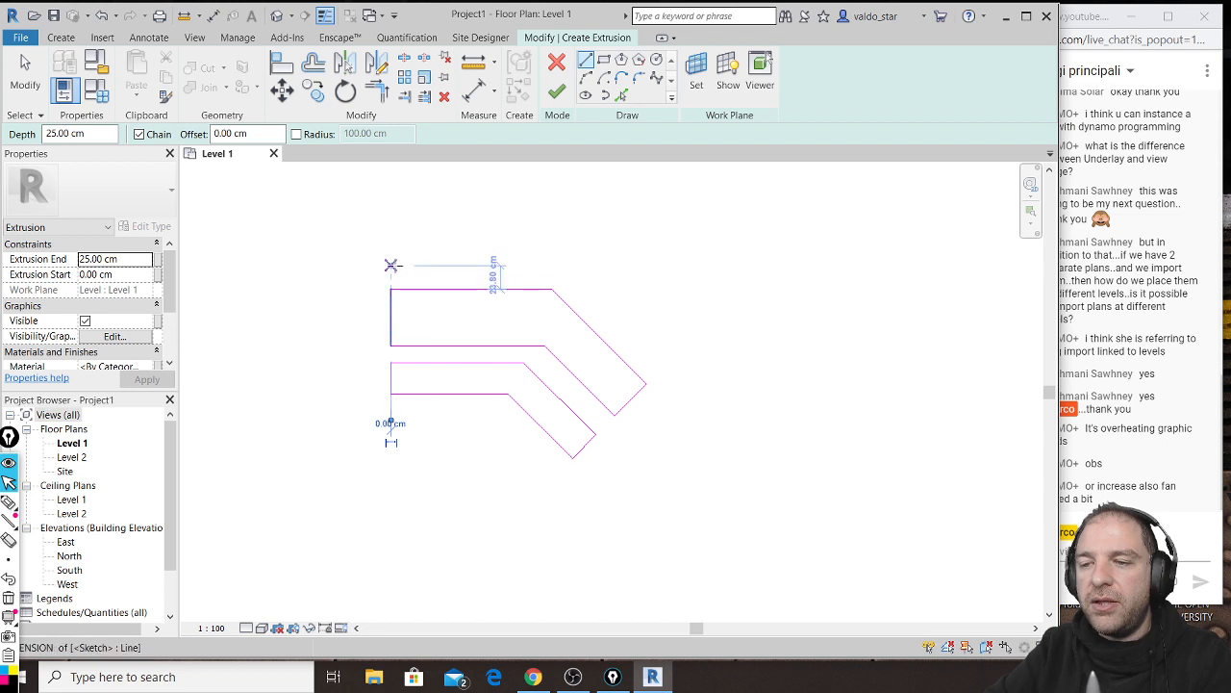
{"action": "left_click", "coordinate": [571, 265]}
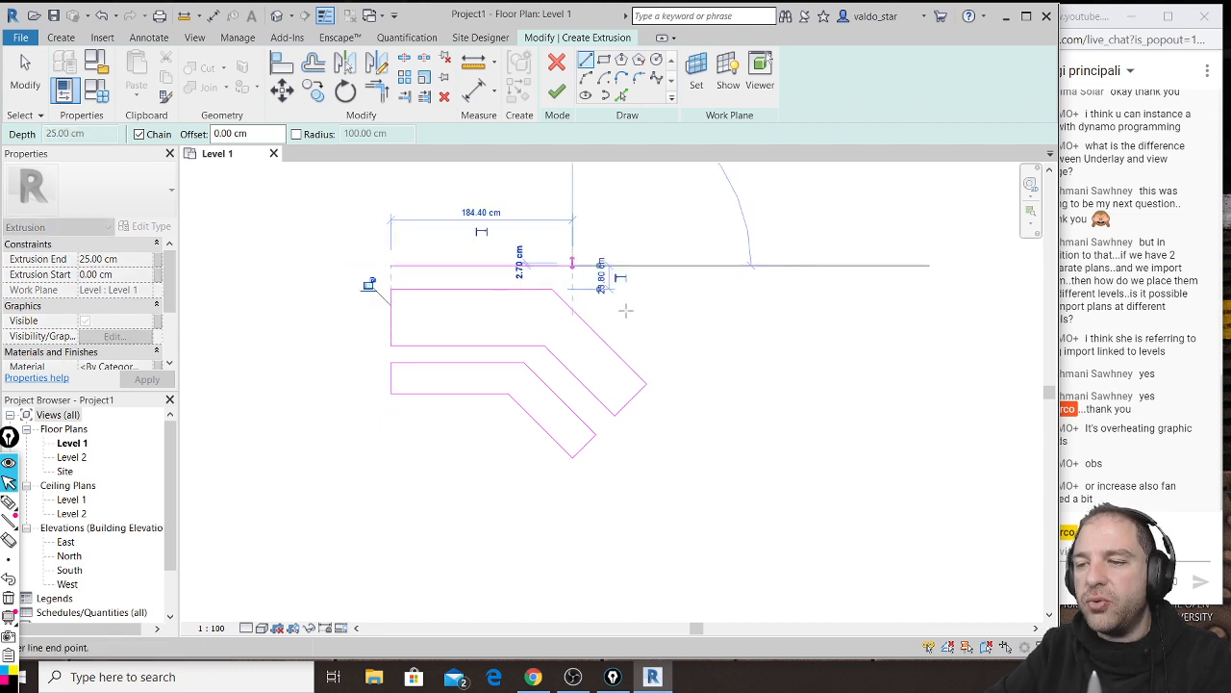
{"action": "left_click", "coordinate": [685, 346]}
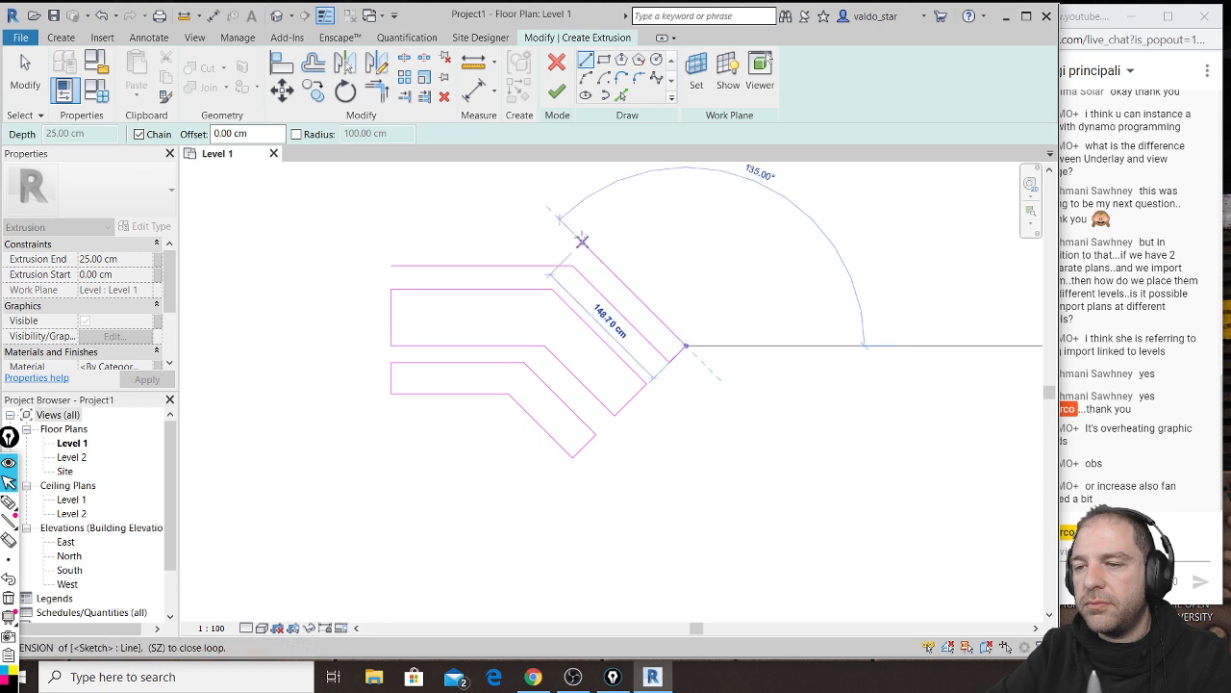
{"action": "left_click", "coordinate": [573, 233]}
{"action": "left_click", "coordinate": [394, 233]}
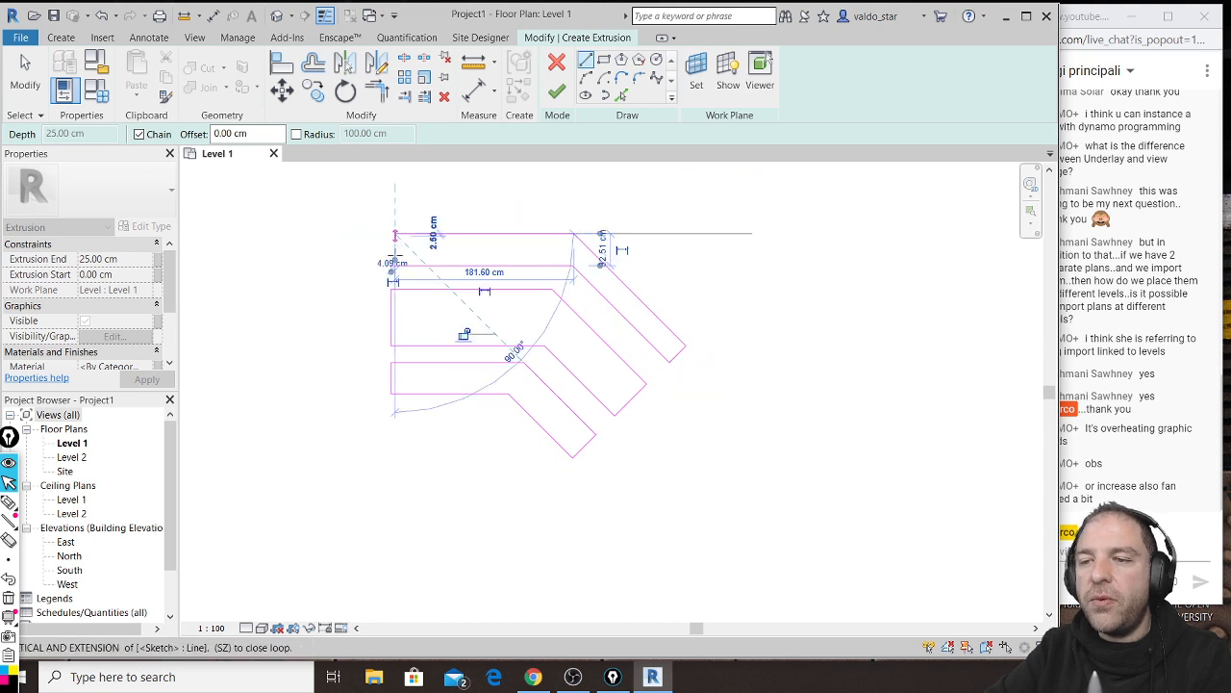
{"action": "scroll", "coordinate": [394, 265], "scroll_direction": "up", "scroll_amount": 4}
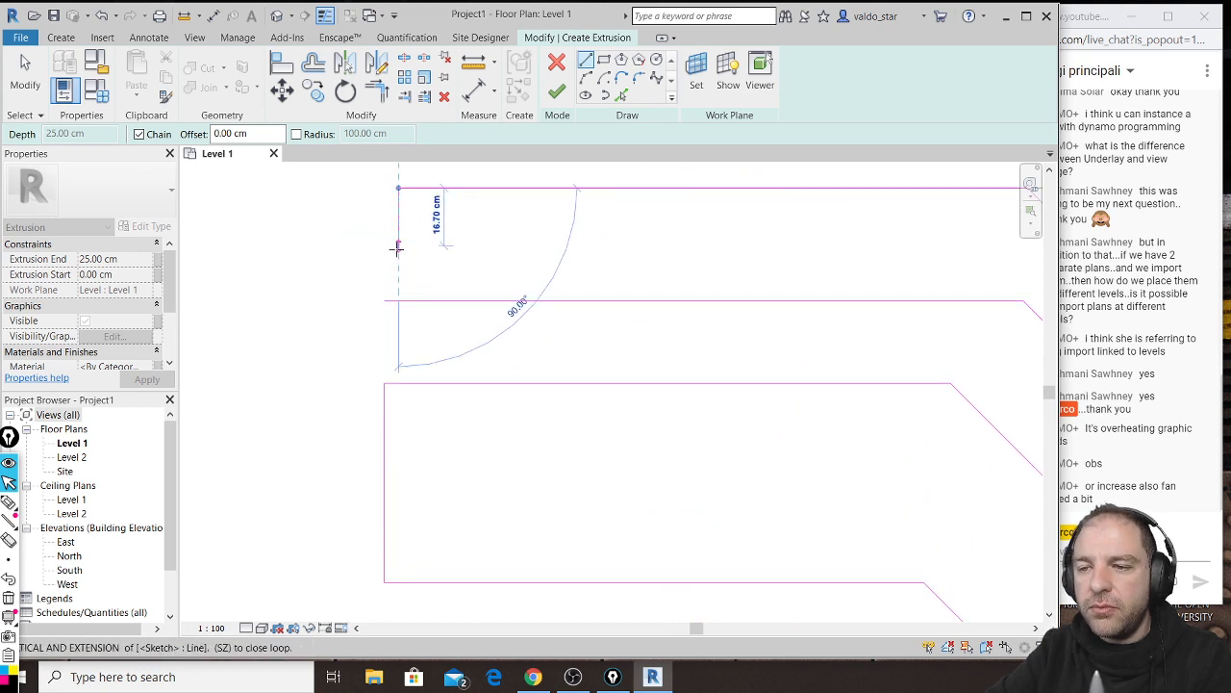
{"action": "left_click", "coordinate": [383, 300]}
{"action": "scroll", "coordinate": [387, 376], "scroll_direction": "down", "scroll_amount": 1}
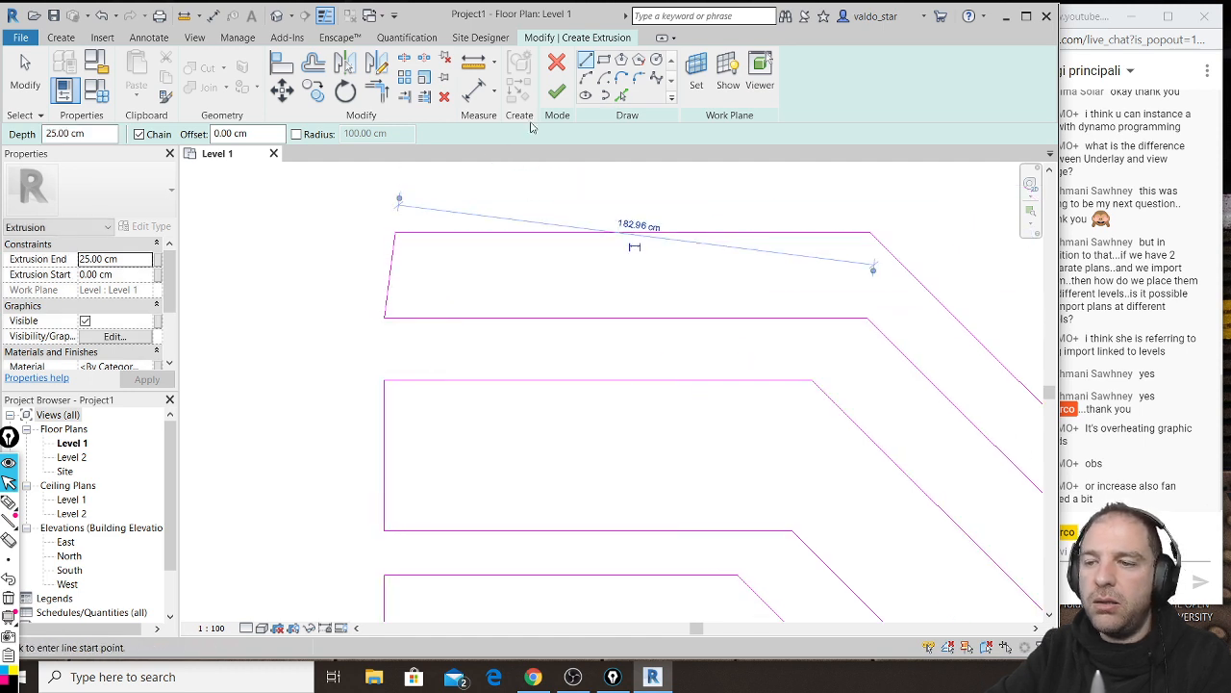
Step: Draw a row of six circles, up to about 10 cm in radius, inside the straight part of the uppermost outline
{"action": "left_click", "coordinate": [656, 60]}
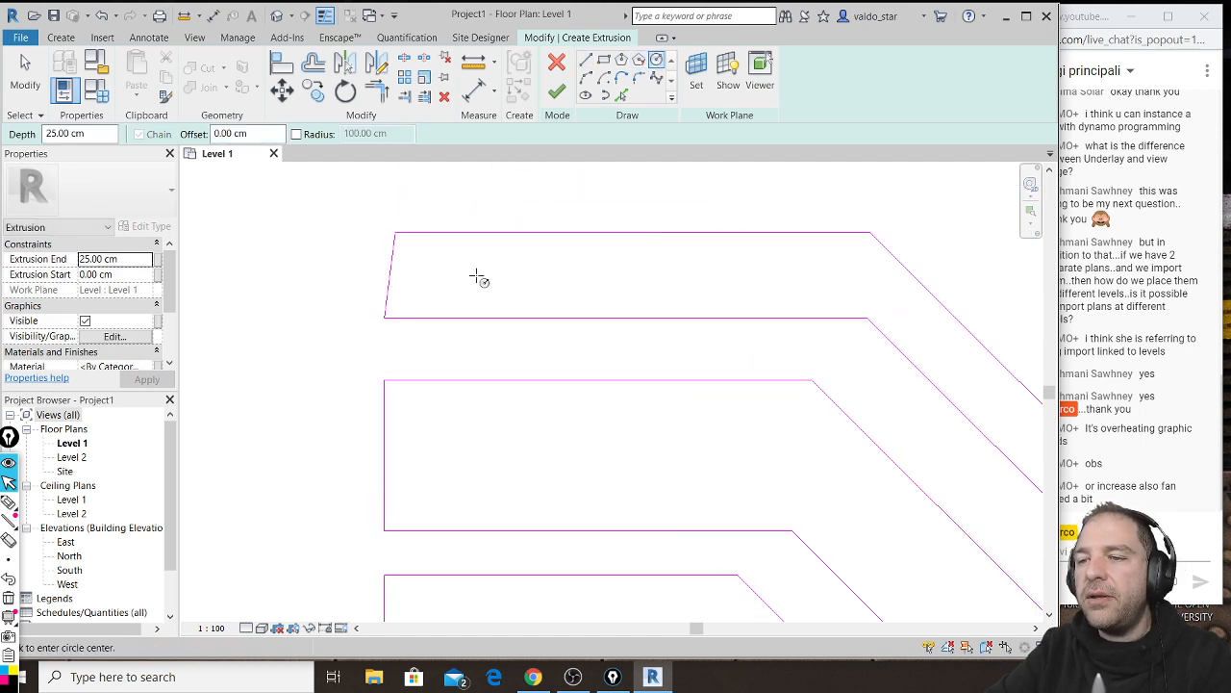
{"action": "left_click", "coordinate": [456, 275]}
{"action": "left_click", "coordinate": [482, 278]}
{"action": "left_click", "coordinate": [542, 280]}
{"action": "left_click", "coordinate": [568, 278]}
{"action": "left_click", "coordinate": [621, 276]}
{"action": "left_click", "coordinate": [637, 277]}
{"action": "left_click", "coordinate": [699, 265]}
{"action": "left_click", "coordinate": [719, 269]}
{"action": "left_click", "coordinate": [778, 280]}
{"action": "left_click", "coordinate": [802, 280]}
{"action": "left_click", "coordinate": [856, 273]}
{"action": "left_click", "coordinate": [875, 290]}
Step: Finish the extrusion sketch and show the resulting furniture form in the default 3D view
{"action": "scroll", "coordinate": [531, 234], "scroll_direction": "down", "scroll_amount": 2}
{"action": "scroll", "coordinate": [456, 274], "scroll_direction": "up", "scroll_amount": 1}
{"action": "scroll", "coordinate": [454, 276], "scroll_direction": "down", "scroll_amount": 1}
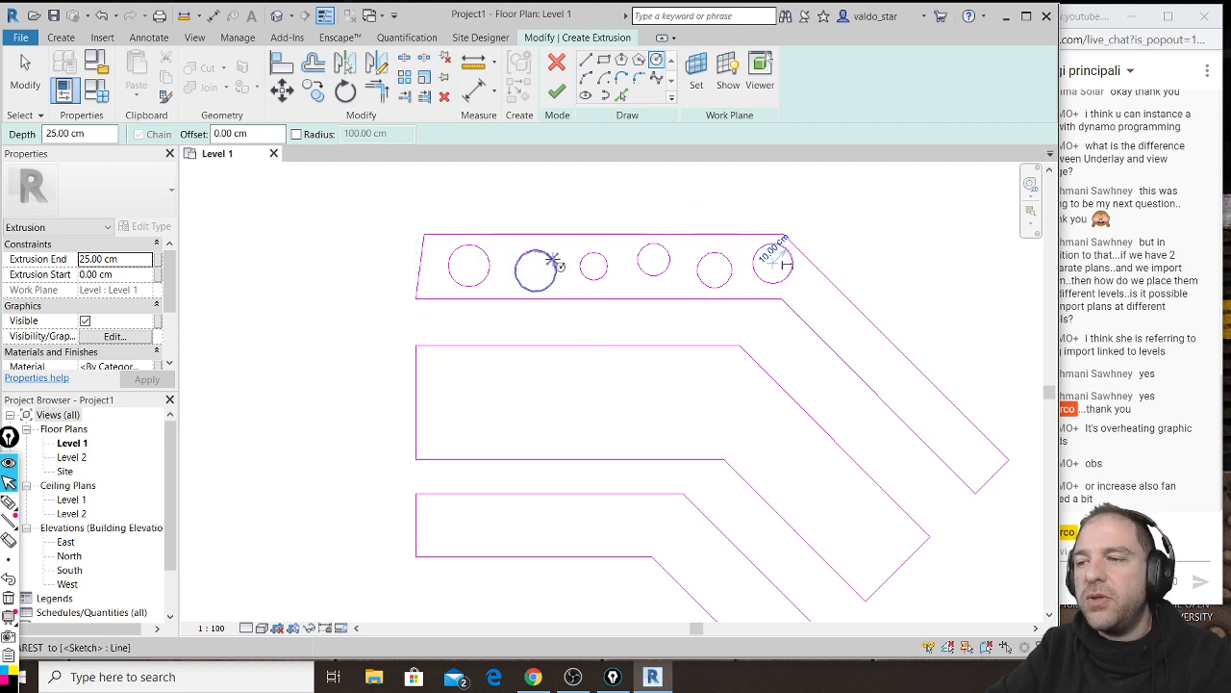
{"action": "scroll", "coordinate": [638, 235], "scroll_direction": "down", "scroll_amount": 1}
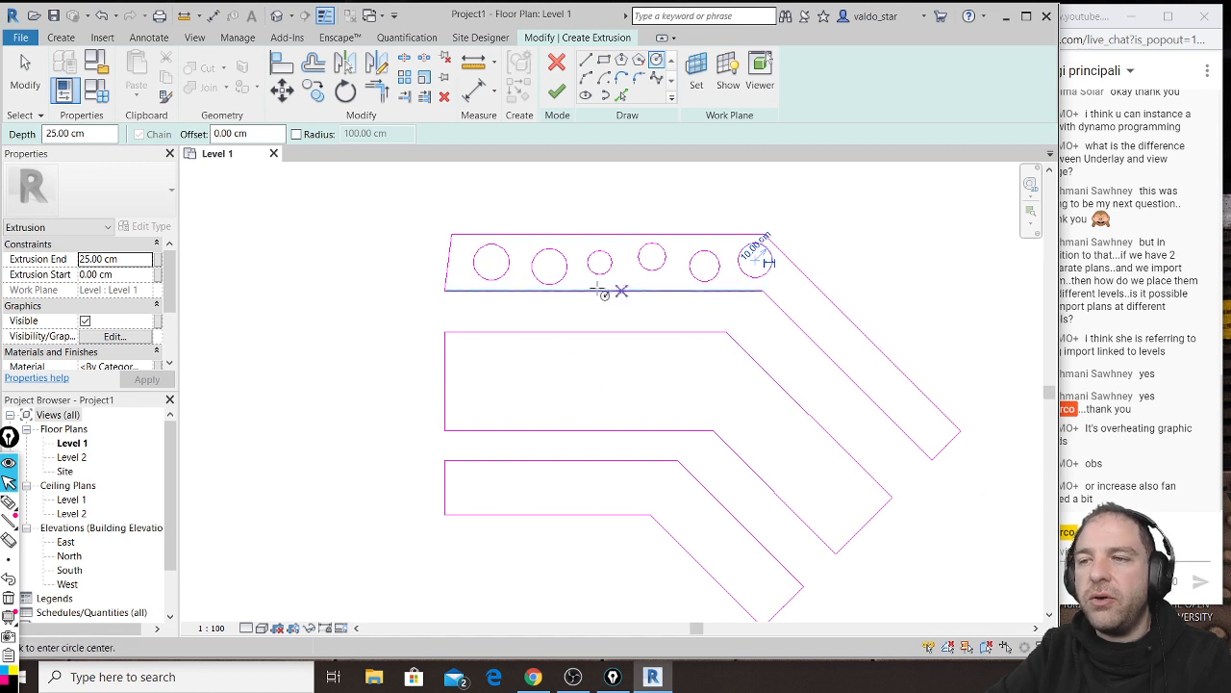
{"action": "left_click", "coordinate": [558, 93]}
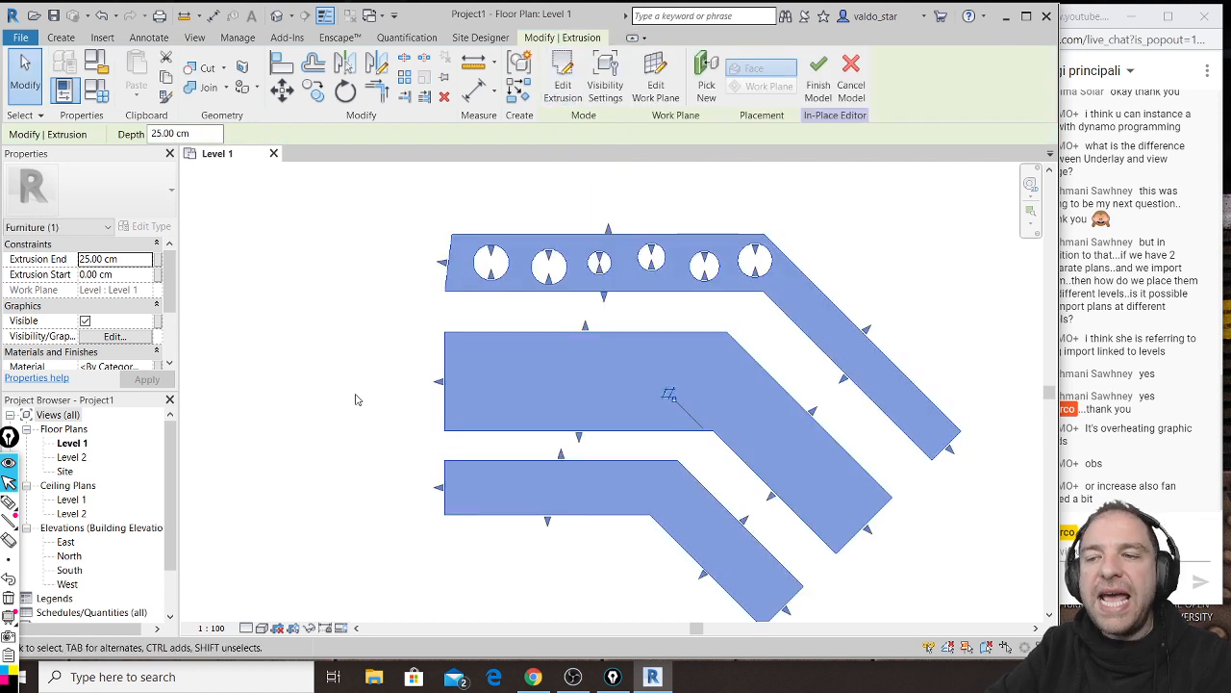
{"action": "left_click", "coordinate": [277, 17]}
{"action": "middle_click_drag", "start_coordinate": [533, 382], "coordinate": [511, 330], "text": "shift"}
{"action": "left_click", "coordinate": [440, 294]}
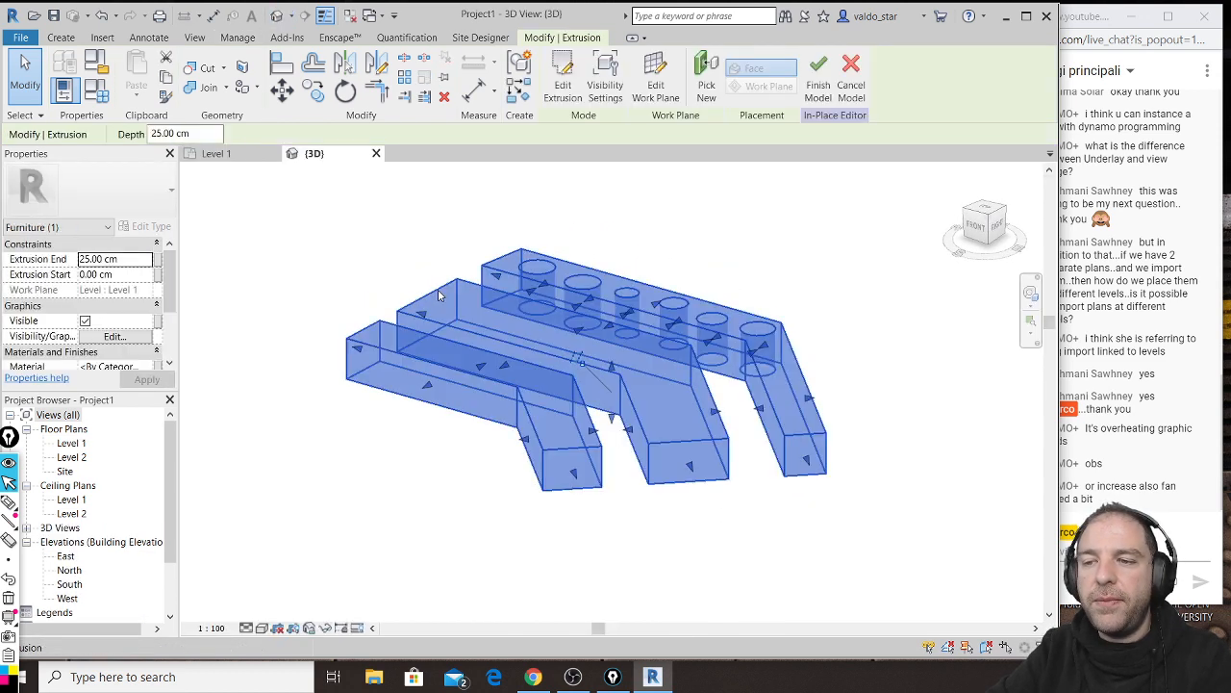
Step: Set the Extrusion End to 5 cm and view the thinner bars from different angles
{"action": "left_click", "coordinate": [139, 259]}
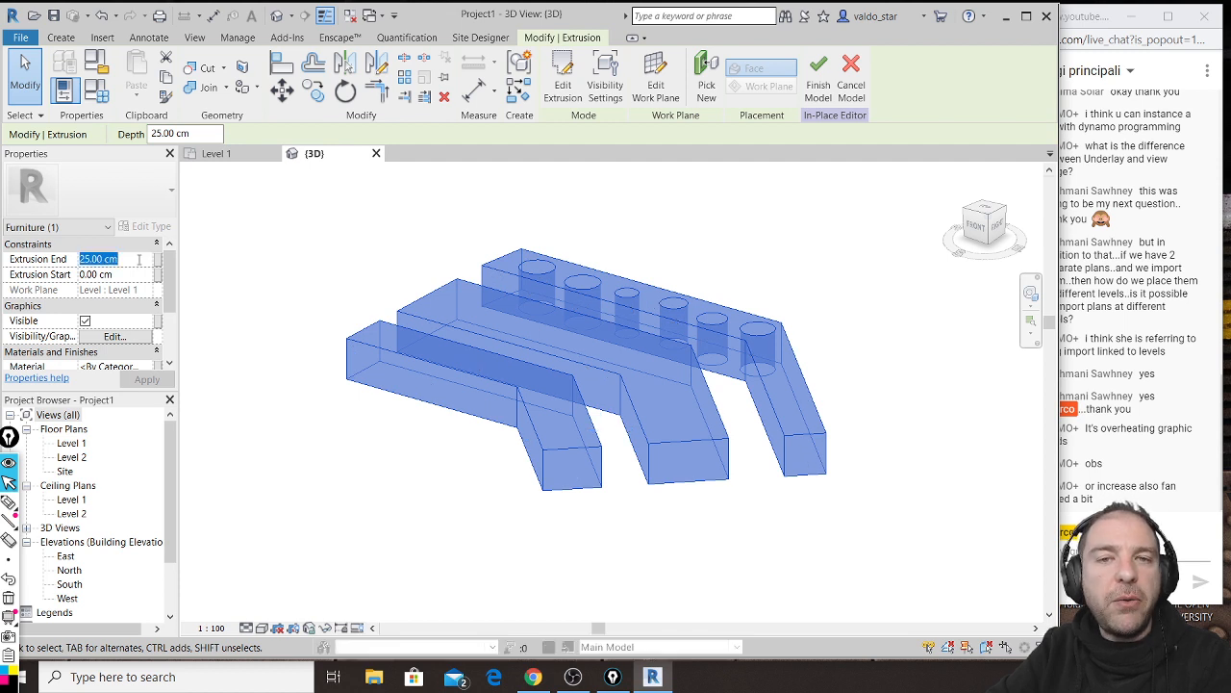
{"action": "type", "text": "5"}
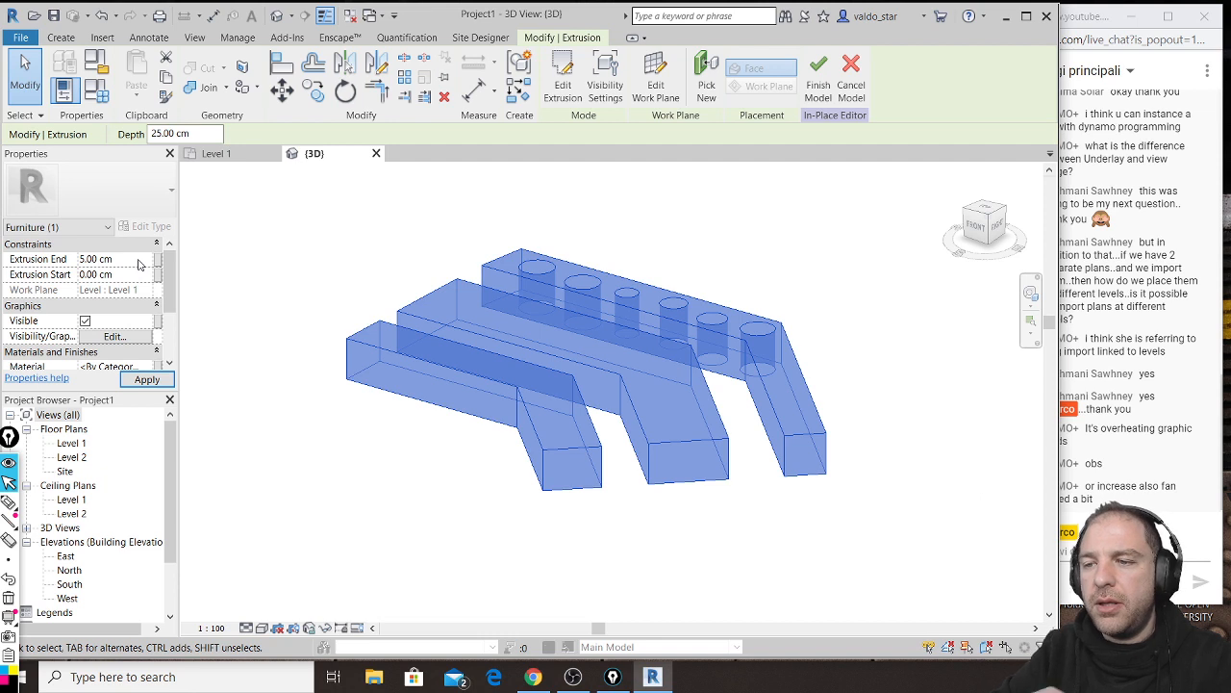
{"action": "left_click", "coordinate": [146, 379]}
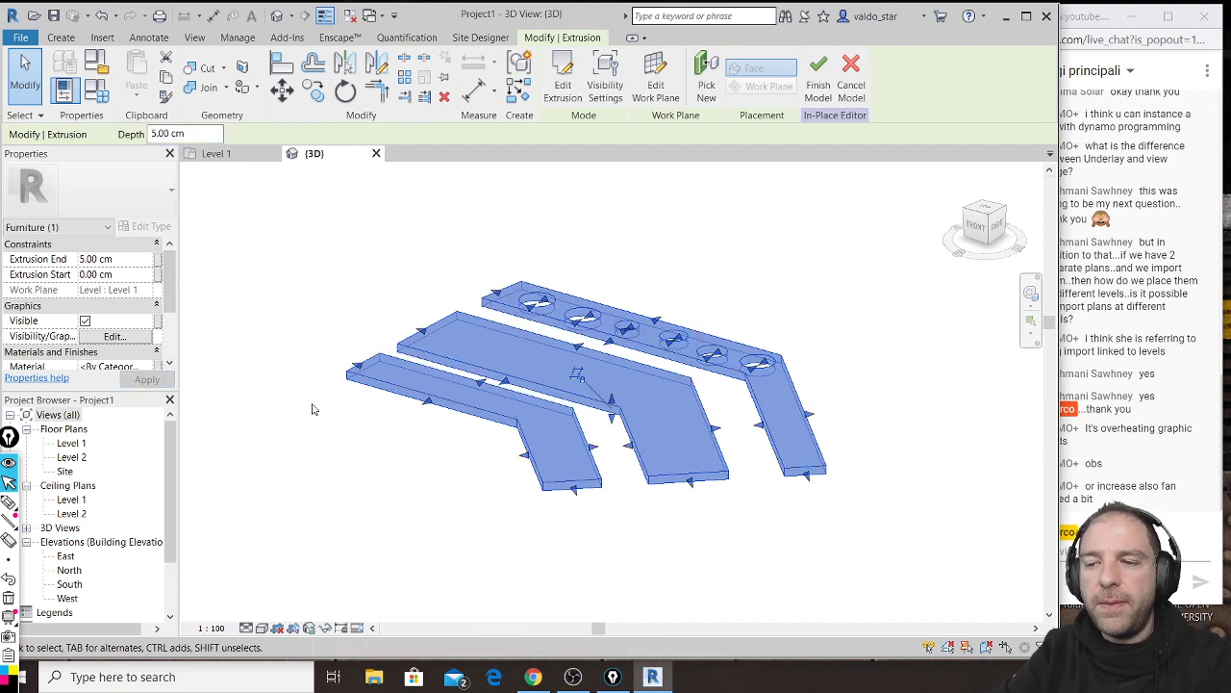
{"action": "middle_click_drag", "start_coordinate": [478, 505], "coordinate": [756, 406], "text": "shift"}
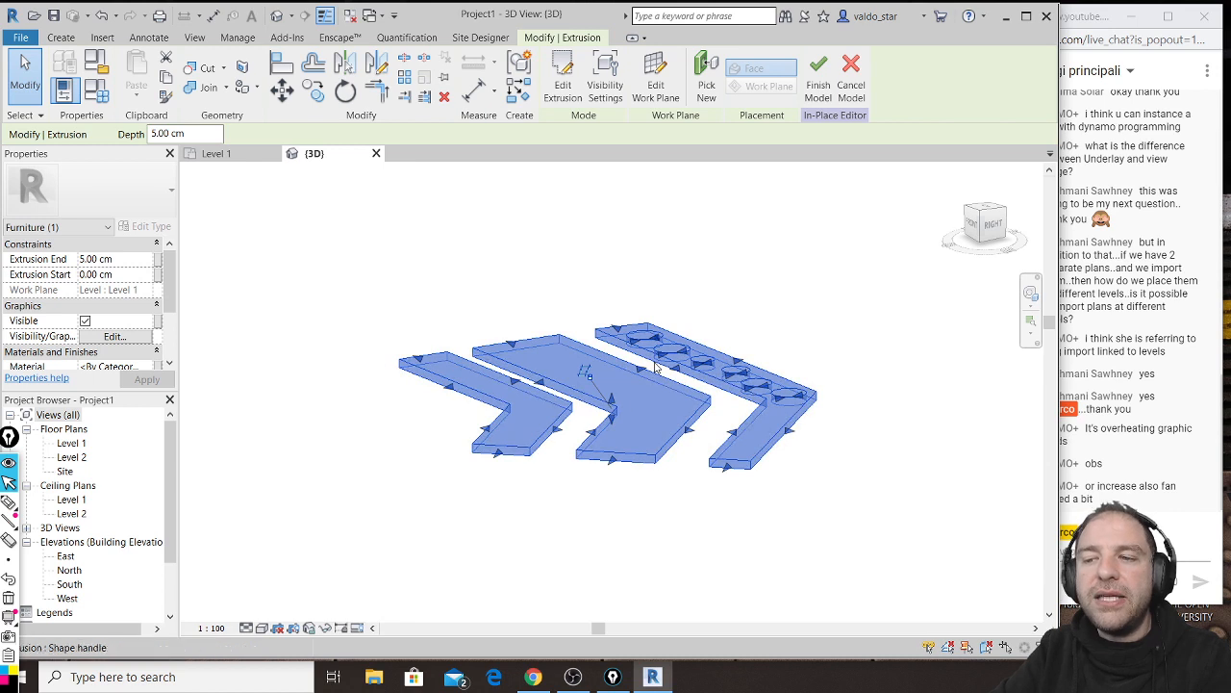
{"action": "mouse_move", "coordinate": [693, 379]}
{"action": "middle_mouse_down", "text": "shift"}
{"action": "mouse_move", "coordinate": [653, 375]}
{"action": "mouse_move", "coordinate": [706, 393]}
{"action": "mouse_move", "coordinate": [671, 382]}
{"action": "middle_mouse_up", "text": "shift"}
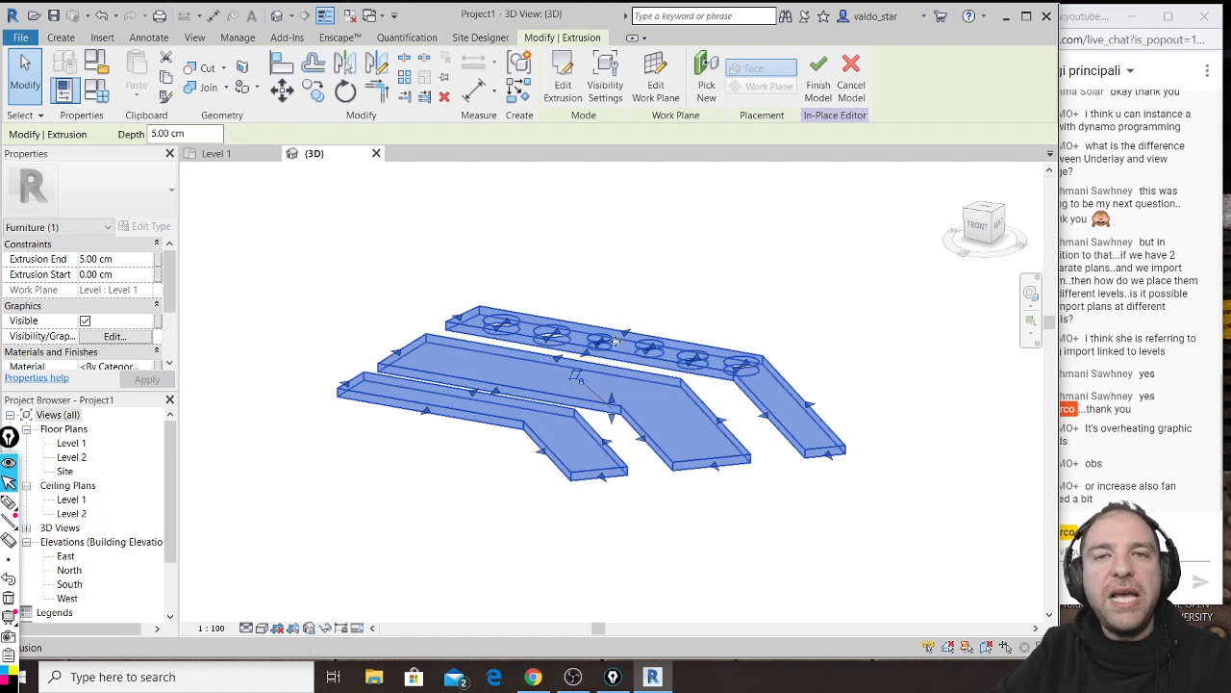
Step: Stretch the extrusion with its upper and lower shape handles to about 96 cm above and 25 cm below the work plane
{"action": "left_click_drag", "start_coordinate": [610, 402], "coordinate": [613, 269]}
{"action": "left_click_drag", "start_coordinate": [612, 420], "coordinate": [625, 546]}
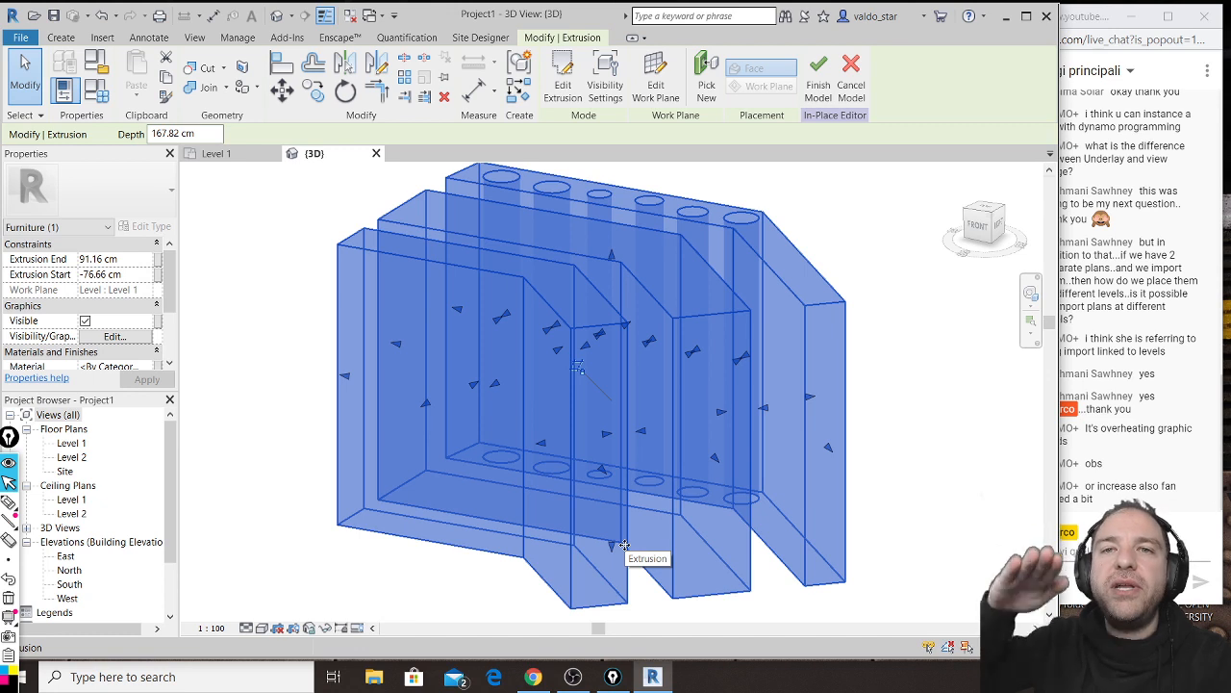
{"action": "left_click_drag", "start_coordinate": [618, 549], "coordinate": [632, 285]}
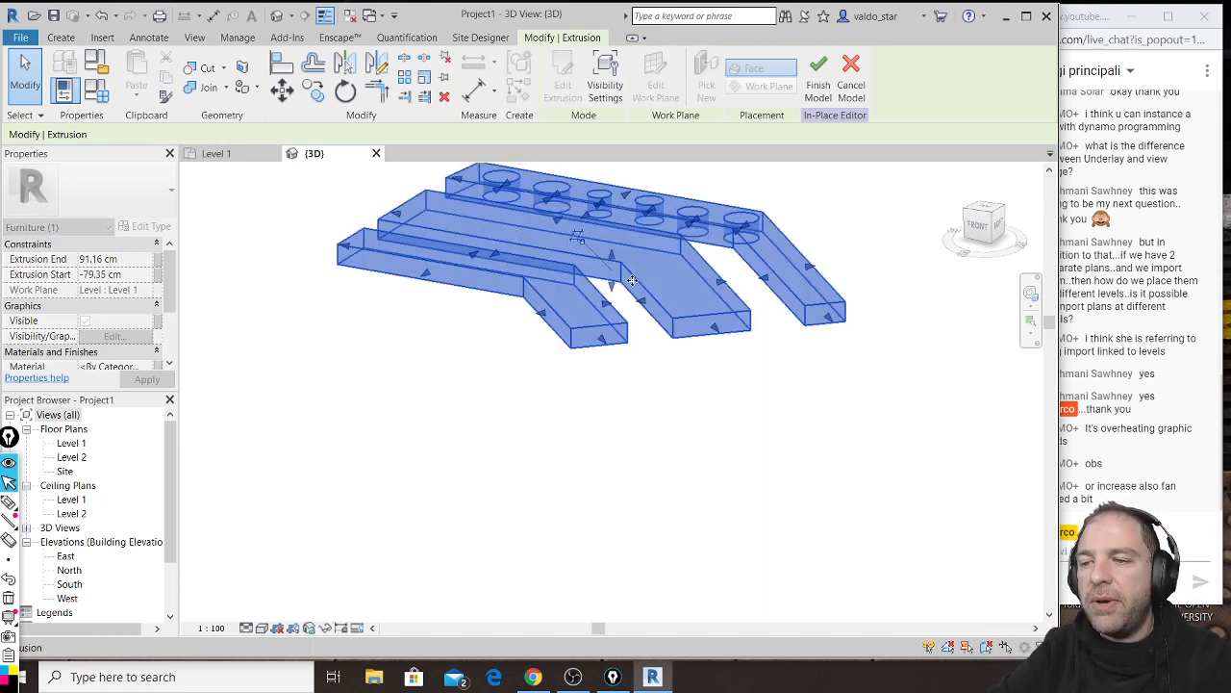
{"action": "middle_click_drag", "start_coordinate": [614, 290], "coordinate": [616, 325]}
{"action": "left_click_drag", "start_coordinate": [617, 325], "coordinate": [635, 495]}
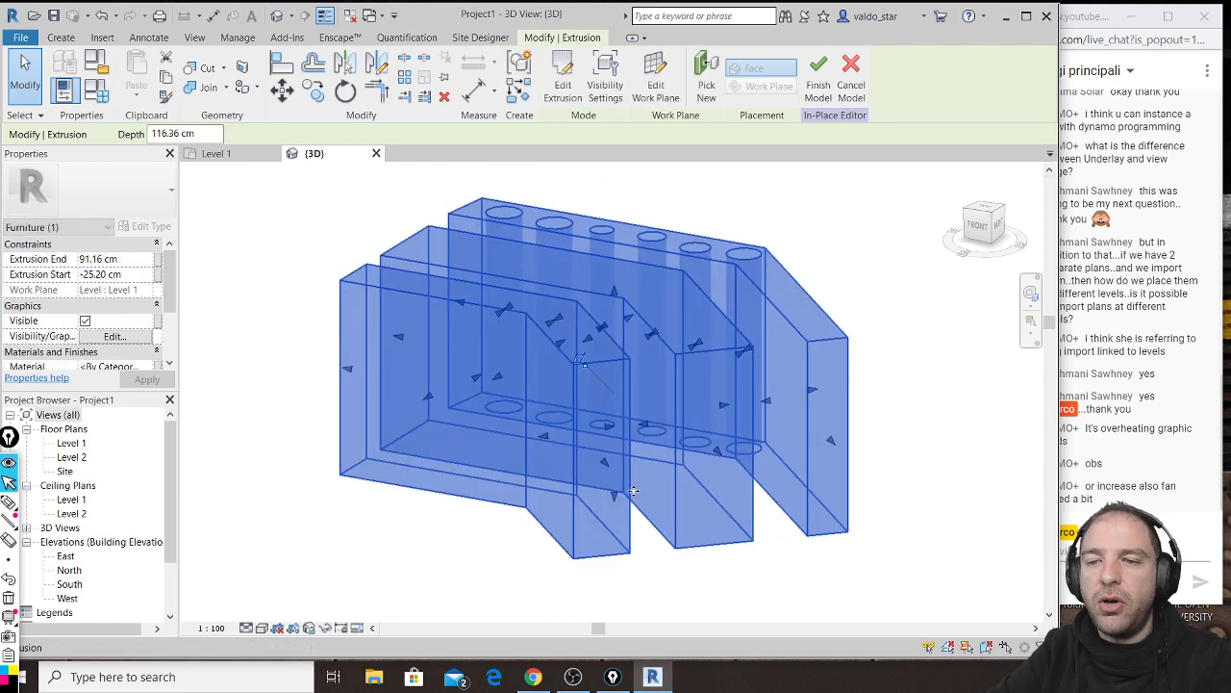
{"action": "mouse_move", "coordinate": [616, 293]}
{"action": "left_mouse_down"}
{"action": "mouse_move", "coordinate": [617, 465]}
{"action": "mouse_move", "coordinate": [612, 231]}
{"action": "mouse_move", "coordinate": [624, 408]}
{"action": "mouse_move", "coordinate": [617, 294]}
{"action": "left_mouse_up"}
{"action": "mouse_move", "coordinate": [616, 294]}
{"action": "middle_mouse_down", "text": "shift"}
{"action": "mouse_move", "coordinate": [591, 321]}
{"action": "mouse_move", "coordinate": [616, 289]}
{"action": "middle_mouse_up", "text": "shift"}
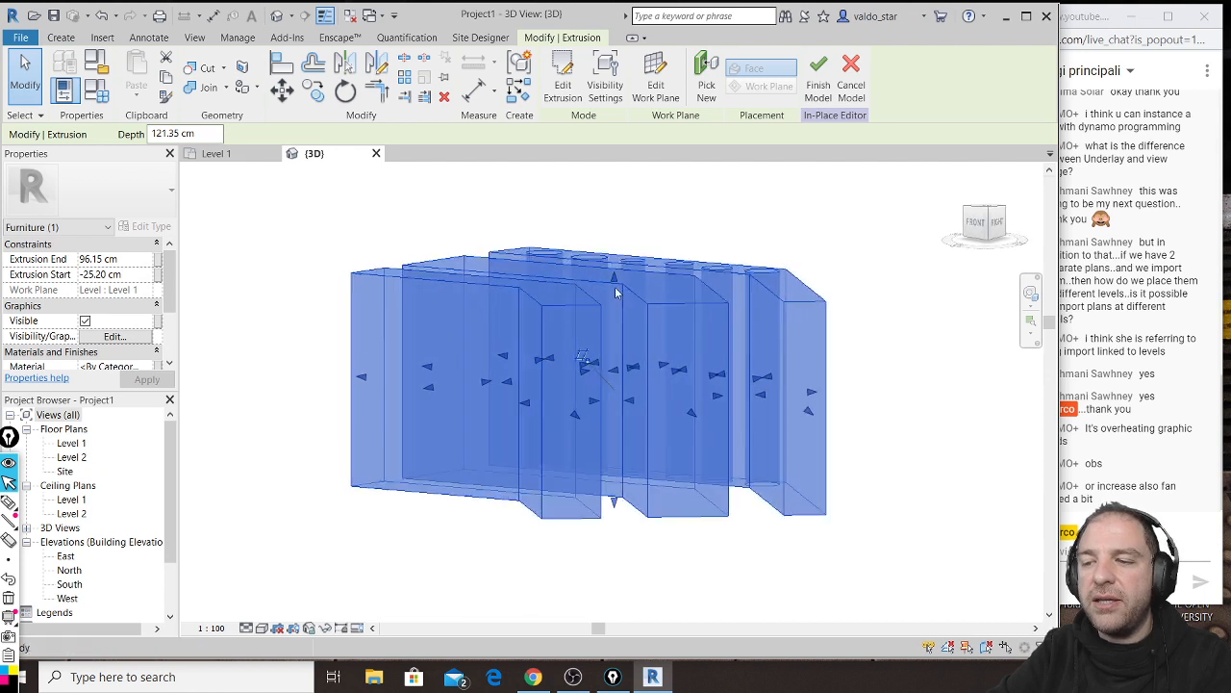
{"action": "left_click", "coordinate": [624, 226]}
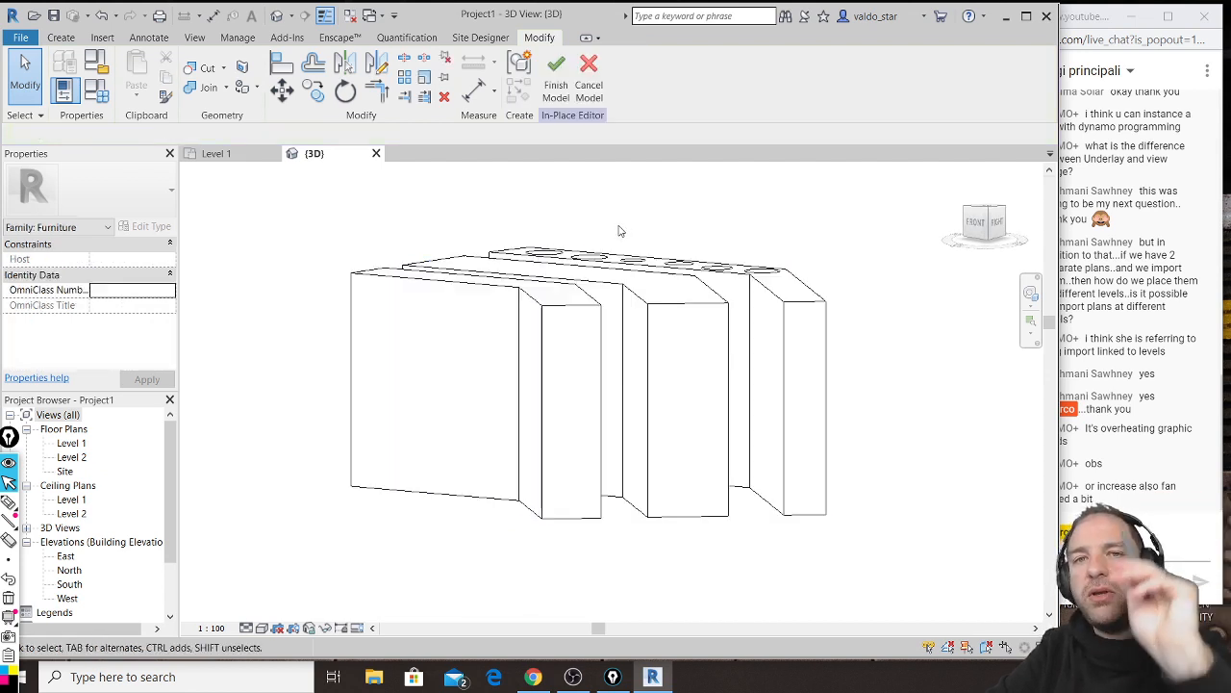
Step: Set the extrusion's start to 0 cm and its end to 10 cm, and view the result from above
{"action": "left_click", "coordinate": [641, 270]}
{"action": "left_click", "coordinate": [137, 276]}
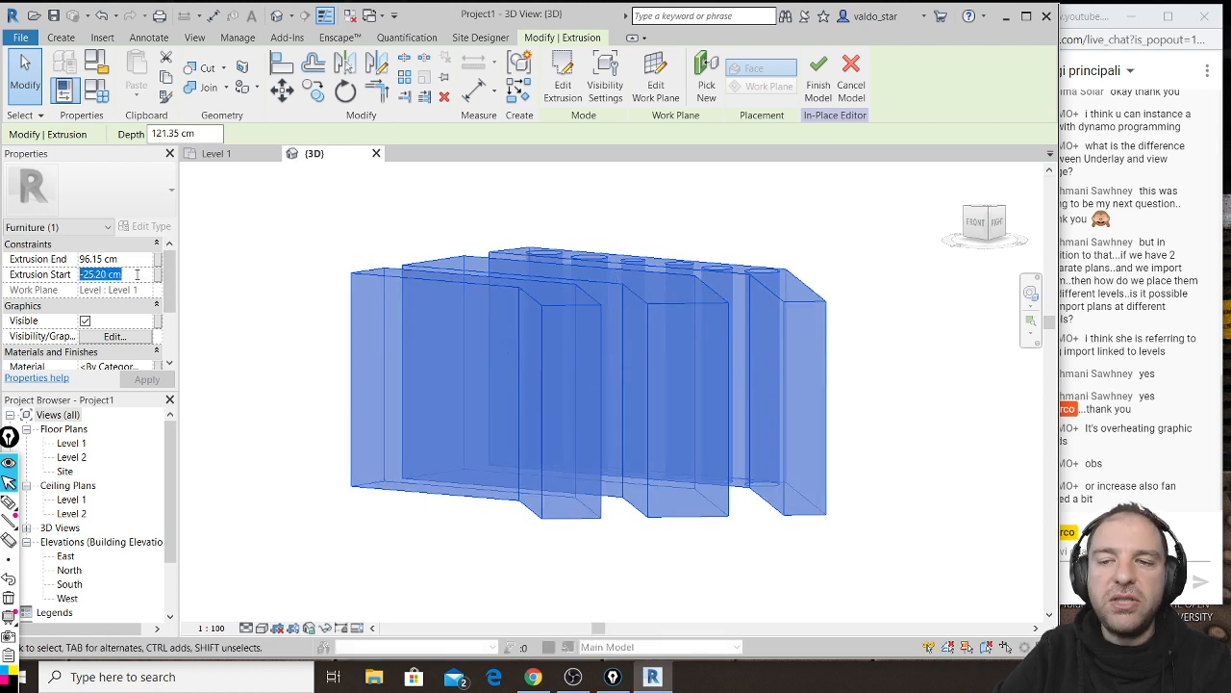
{"action": "type", "text": "0"}
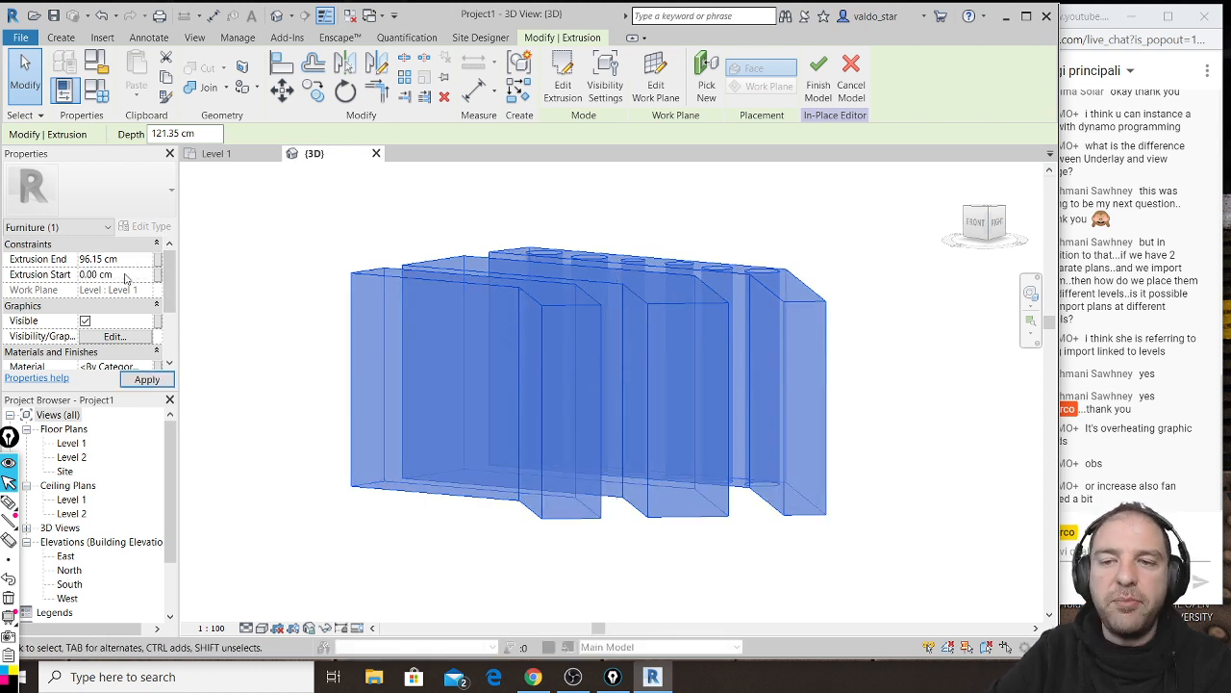
{"action": "left_click", "coordinate": [133, 263]}
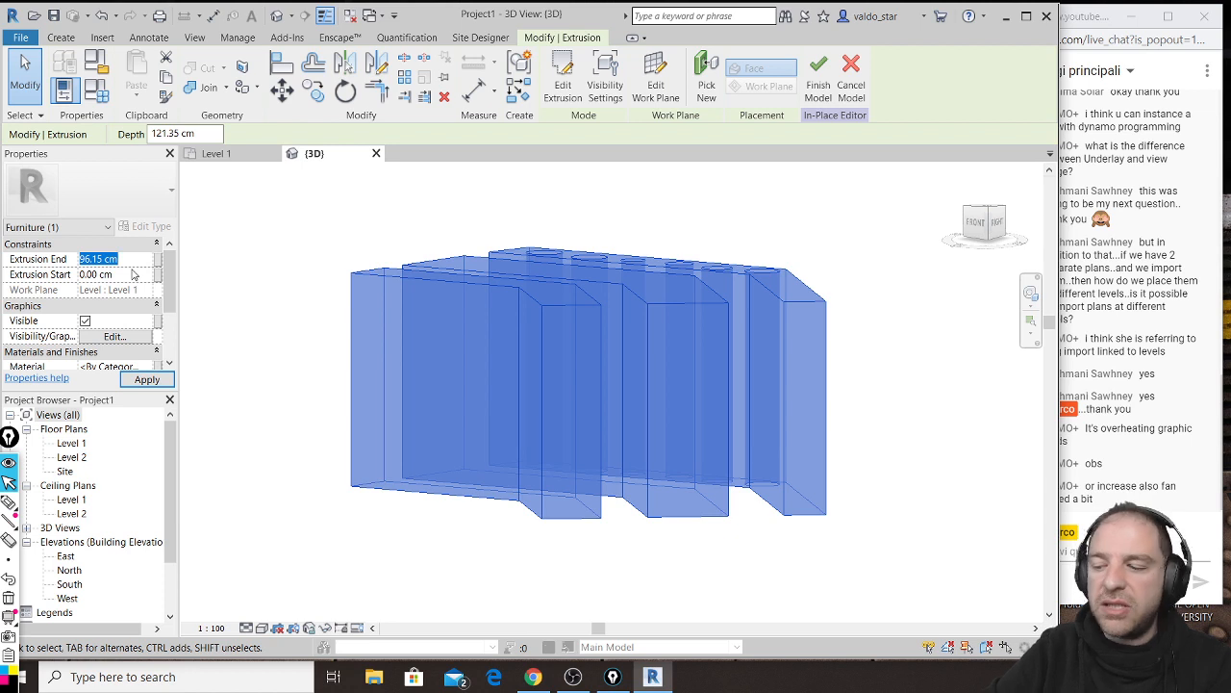
{"action": "type", "text": "10"}
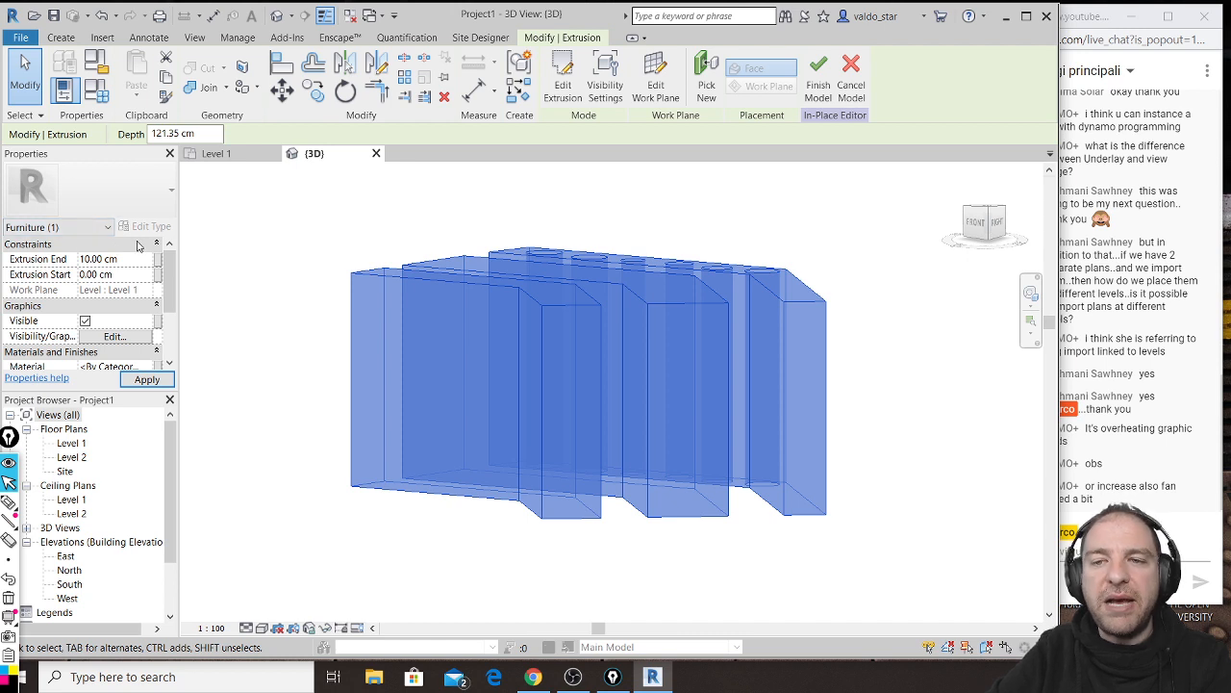
{"action": "left_click", "coordinate": [148, 379]}
{"action": "left_click", "coordinate": [620, 578]}
{"action": "middle_click_drag", "start_coordinate": [615, 511], "coordinate": [661, 561], "text": "shift"}
{"action": "middle_click_drag", "start_coordinate": [551, 547], "coordinate": [413, 595], "text": "shift"}
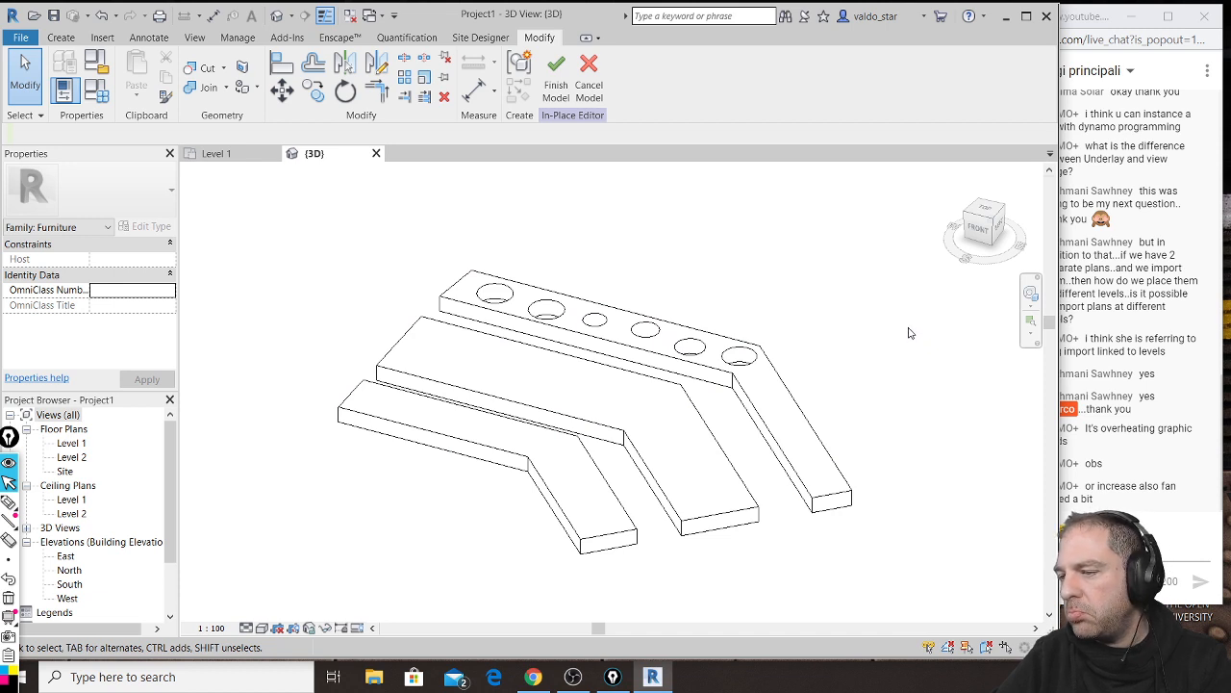
Step: Check the latest messages in the live chat window and return to viewing the bent bars in the Revit 3D view
{"action": "left_click", "coordinate": [1077, 7]}
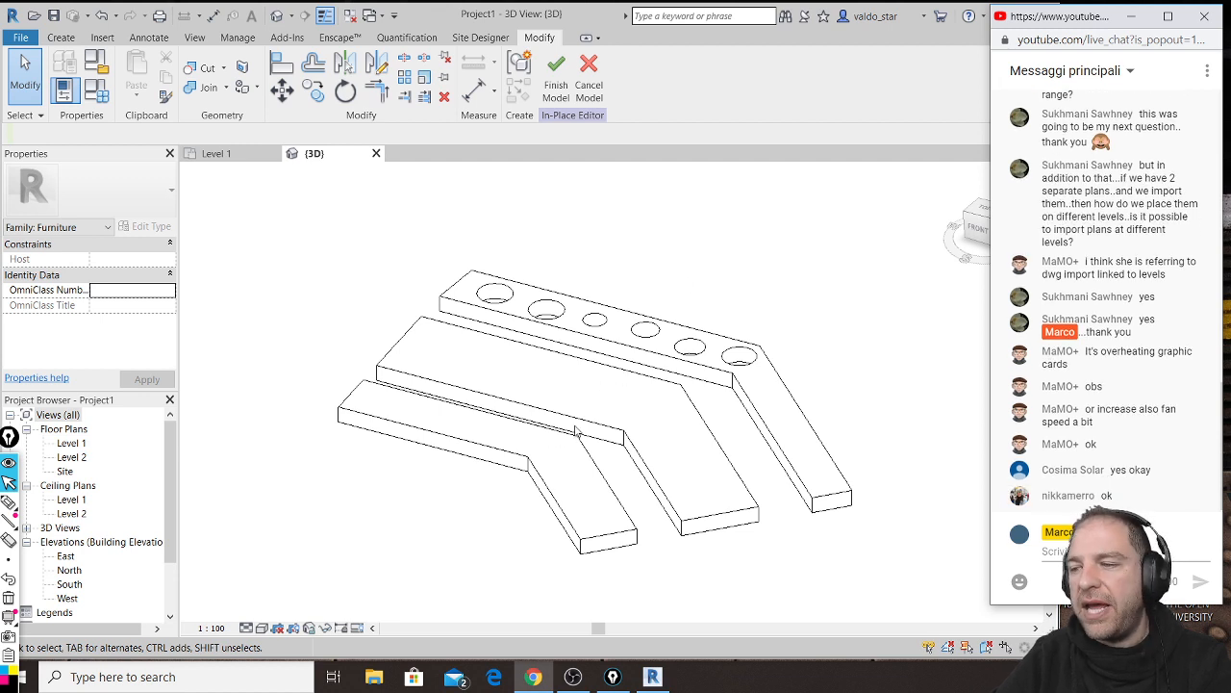
{"action": "left_click", "coordinate": [569, 446]}
{"action": "middle_click_drag", "start_coordinate": [651, 414], "coordinate": [549, 482], "text": "shift"}
{"action": "scroll", "coordinate": [770, 493], "scroll_direction": "up", "scroll_amount": 1}
{"action": "middle_click_drag", "start_coordinate": [798, 492], "coordinate": [671, 461]}
{"action": "scroll", "coordinate": [825, 440], "scroll_direction": "down", "scroll_amount": 1}
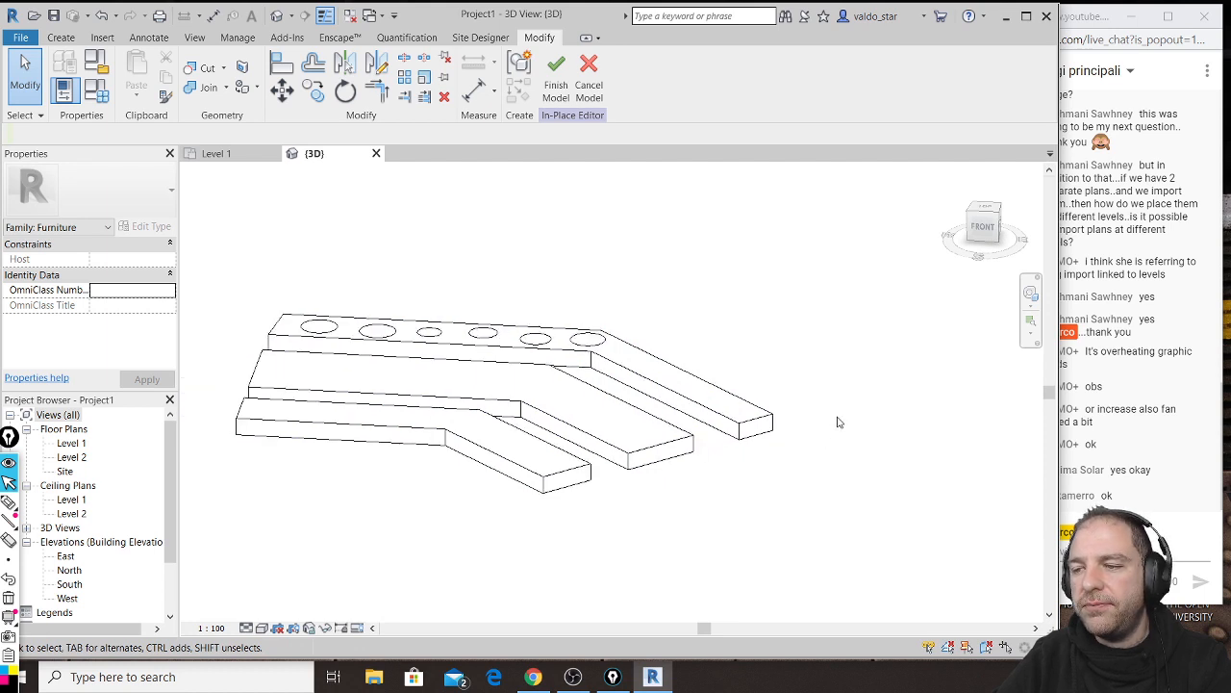
{"action": "scroll", "coordinate": [838, 422], "scroll_direction": "down", "scroll_amount": 1}
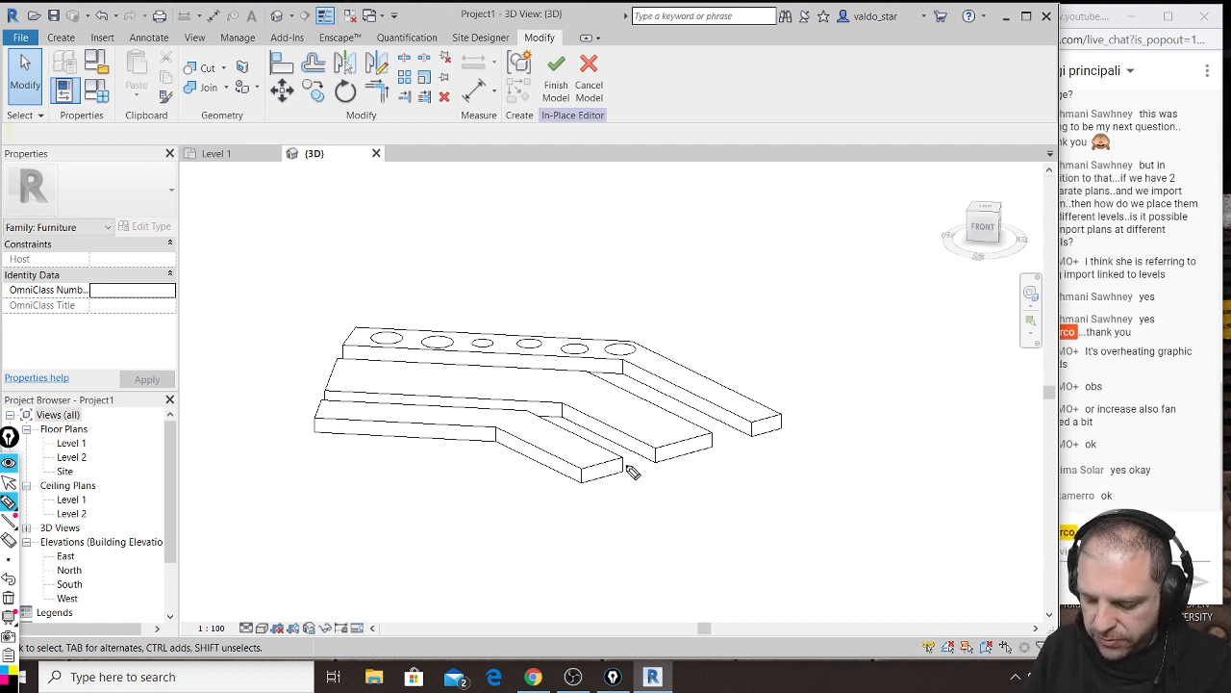
Step: Annotate the 3D view with a freehand pen sketch of a tall stepped façade rising from the bars' ends, with two openings and hatched side faces
{"action": "left_click_drag", "start_coordinate": [626, 469], "coordinate": [622, 394]}
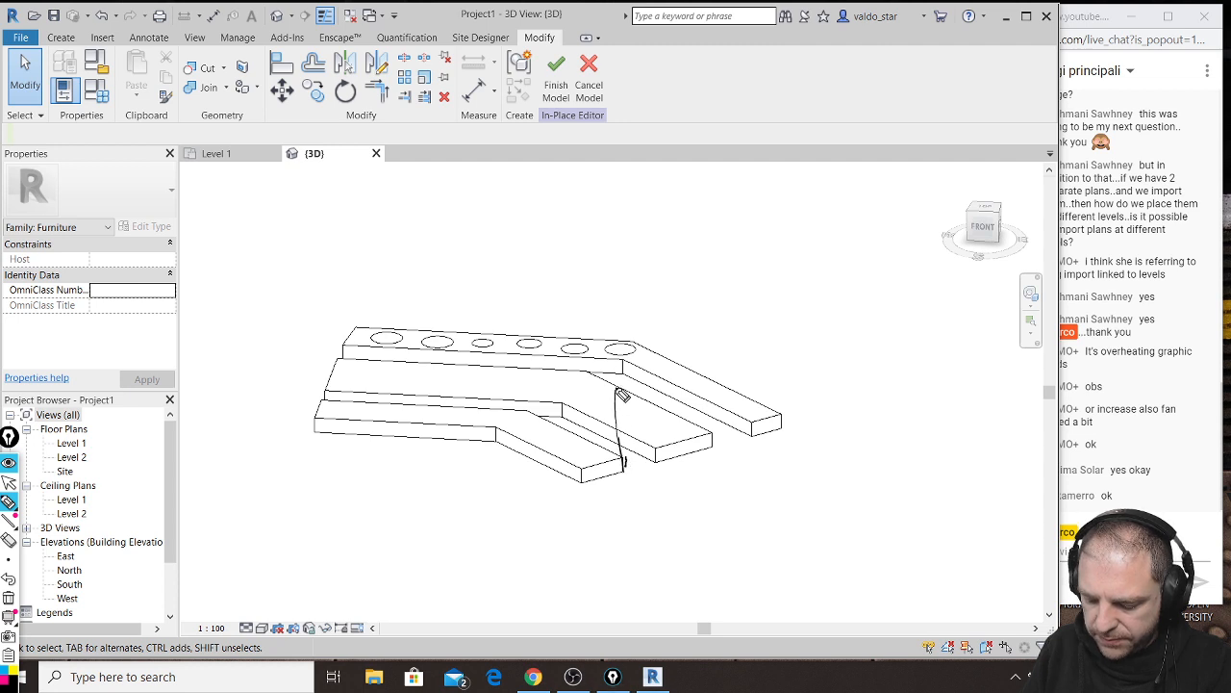
{"action": "mouse_move", "coordinate": [625, 469]}
{"action": "left_mouse_down"}
{"action": "mouse_move", "coordinate": [622, 327]}
{"action": "mouse_move", "coordinate": [650, 285]}
{"action": "mouse_move", "coordinate": [653, 460]}
{"action": "mouse_move", "coordinate": [710, 380]}
{"action": "mouse_move", "coordinate": [706, 246]}
{"action": "mouse_move", "coordinate": [712, 447]}
{"action": "left_mouse_up"}
{"action": "mouse_move", "coordinate": [706, 242]}
{"action": "left_mouse_down"}
{"action": "mouse_move", "coordinate": [739, 206]}
{"action": "mouse_move", "coordinate": [749, 433]}
{"action": "mouse_move", "coordinate": [790, 274]}
{"action": "mouse_move", "coordinate": [789, 92]}
{"action": "mouse_move", "coordinate": [783, 424]}
{"action": "left_mouse_up"}
{"action": "mouse_move", "coordinate": [583, 477]}
{"action": "left_mouse_down"}
{"action": "mouse_move", "coordinate": [575, 295]}
{"action": "mouse_move", "coordinate": [581, 469]}
{"action": "left_mouse_up"}
{"action": "mouse_move", "coordinate": [574, 290]}
{"action": "left_mouse_down"}
{"action": "mouse_move", "coordinate": [775, 77]}
{"action": "mouse_move", "coordinate": [792, 119]}
{"action": "mouse_move", "coordinate": [788, 61]}
{"action": "mouse_move", "coordinate": [716, 115]}
{"action": "mouse_move", "coordinate": [785, 60]}
{"action": "mouse_move", "coordinate": [677, 225]}
{"action": "mouse_move", "coordinate": [640, 207]}
{"action": "mouse_move", "coordinate": [578, 287]}
{"action": "mouse_move", "coordinate": [589, 481]}
{"action": "mouse_move", "coordinate": [570, 316]}
{"action": "left_mouse_up"}
{"action": "mouse_move", "coordinate": [567, 287]}
{"action": "left_mouse_down"}
{"action": "mouse_move", "coordinate": [630, 199]}
{"action": "mouse_move", "coordinate": [642, 203]}
{"action": "left_mouse_up"}
{"action": "mouse_move", "coordinate": [690, 139]}
{"action": "left_mouse_down"}
{"action": "mouse_move", "coordinate": [657, 208]}
{"action": "mouse_move", "coordinate": [672, 149]}
{"action": "mouse_move", "coordinate": [772, 49]}
{"action": "mouse_move", "coordinate": [786, 50]}
{"action": "left_mouse_up"}
{"action": "left_click_drag", "start_coordinate": [714, 106], "coordinate": [781, 50]}
{"action": "left_click_drag", "start_coordinate": [746, 213], "coordinate": [747, 438]}
{"action": "mouse_move", "coordinate": [639, 291]}
{"action": "left_mouse_down"}
{"action": "mouse_move", "coordinate": [656, 472]}
{"action": "mouse_move", "coordinate": [647, 275]}
{"action": "left_mouse_up"}
{"action": "left_click_drag", "start_coordinate": [747, 441], "coordinate": [742, 221]}
{"action": "left_click_drag", "start_coordinate": [589, 477], "coordinate": [572, 283]}
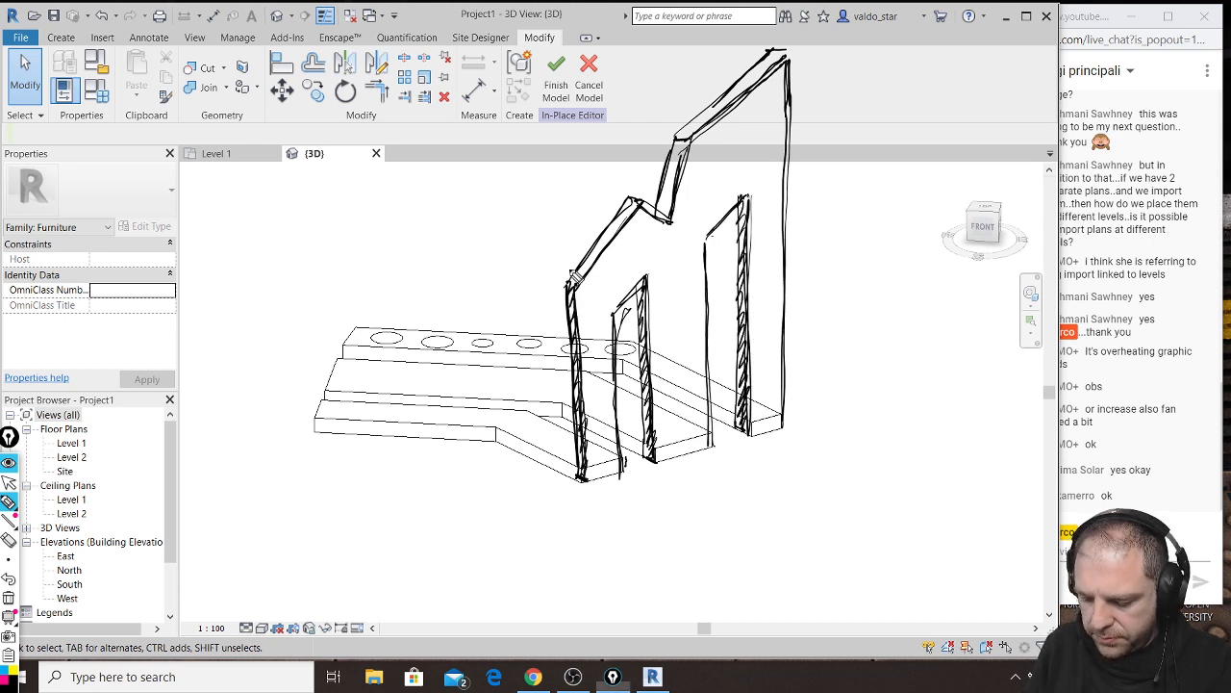
{"action": "left_click_drag", "start_coordinate": [671, 204], "coordinate": [685, 127]}
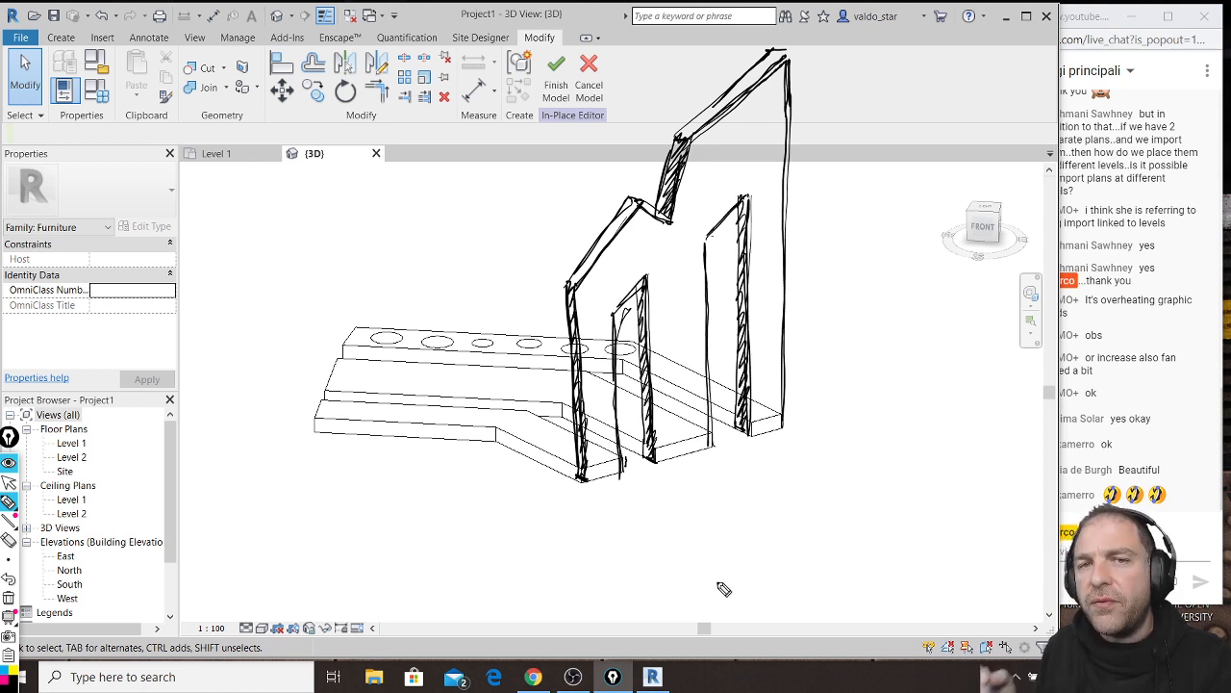
Step: Sketch a tall freehand box in front of the façade drawing, with a smaller block crossing it to illustrate a cut
{"action": "mouse_move", "coordinate": [716, 560]}
{"action": "left_mouse_down"}
{"action": "mouse_move", "coordinate": [740, 580]}
{"action": "mouse_move", "coordinate": [762, 576]}
{"action": "mouse_move", "coordinate": [979, 483]}
{"action": "mouse_move", "coordinate": [724, 556]}
{"action": "mouse_move", "coordinate": [980, 479]}
{"action": "mouse_move", "coordinate": [962, 100]}
{"action": "mouse_move", "coordinate": [996, 130]}
{"action": "mouse_move", "coordinate": [994, 460]}
{"action": "left_mouse_up"}
{"action": "left_click_drag", "start_coordinate": [997, 103], "coordinate": [749, 208]}
{"action": "mouse_move", "coordinate": [955, 82]}
{"action": "left_mouse_down"}
{"action": "mouse_move", "coordinate": [737, 207]}
{"action": "mouse_move", "coordinate": [737, 537]}
{"action": "left_mouse_up"}
{"action": "left_click_drag", "start_coordinate": [717, 226], "coordinate": [697, 575]}
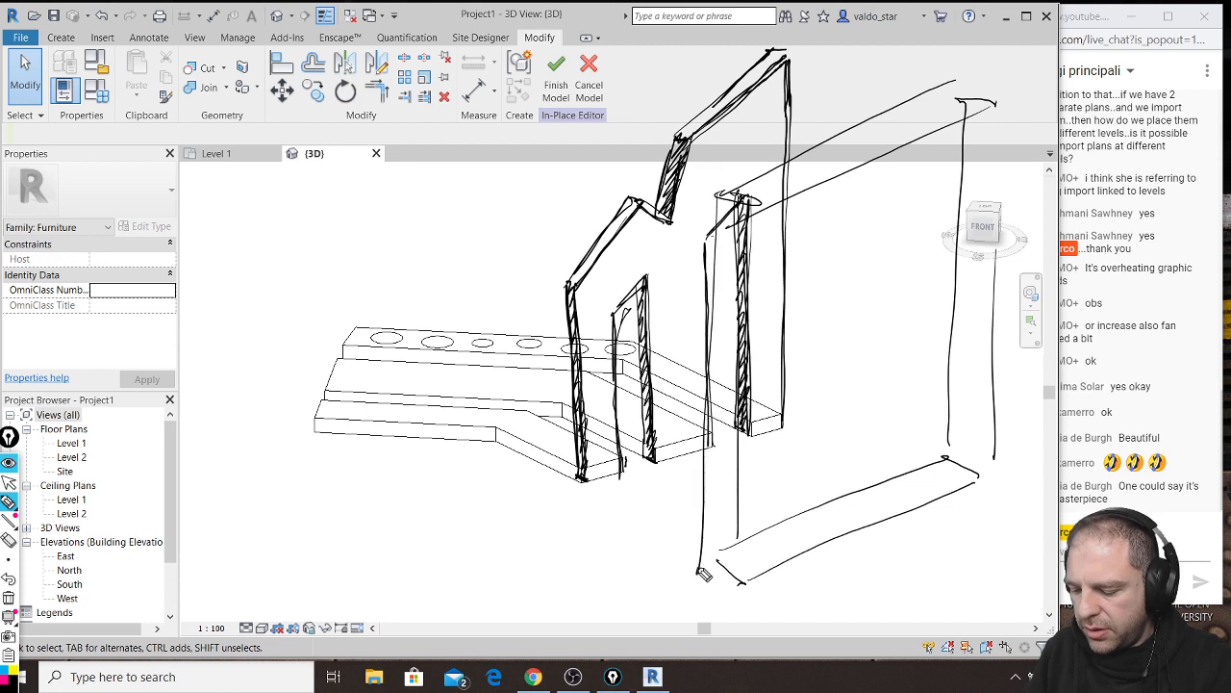
{"action": "mouse_move", "coordinate": [769, 515]}
{"action": "left_mouse_down"}
{"action": "mouse_move", "coordinate": [819, 564]}
{"action": "mouse_move", "coordinate": [852, 537]}
{"action": "mouse_move", "coordinate": [789, 495]}
{"action": "mouse_move", "coordinate": [835, 363]}
{"action": "left_mouse_up"}
{"action": "left_click_drag", "start_coordinate": [791, 317], "coordinate": [829, 363]}
{"action": "left_click_drag", "start_coordinate": [830, 416], "coordinate": [817, 565]}
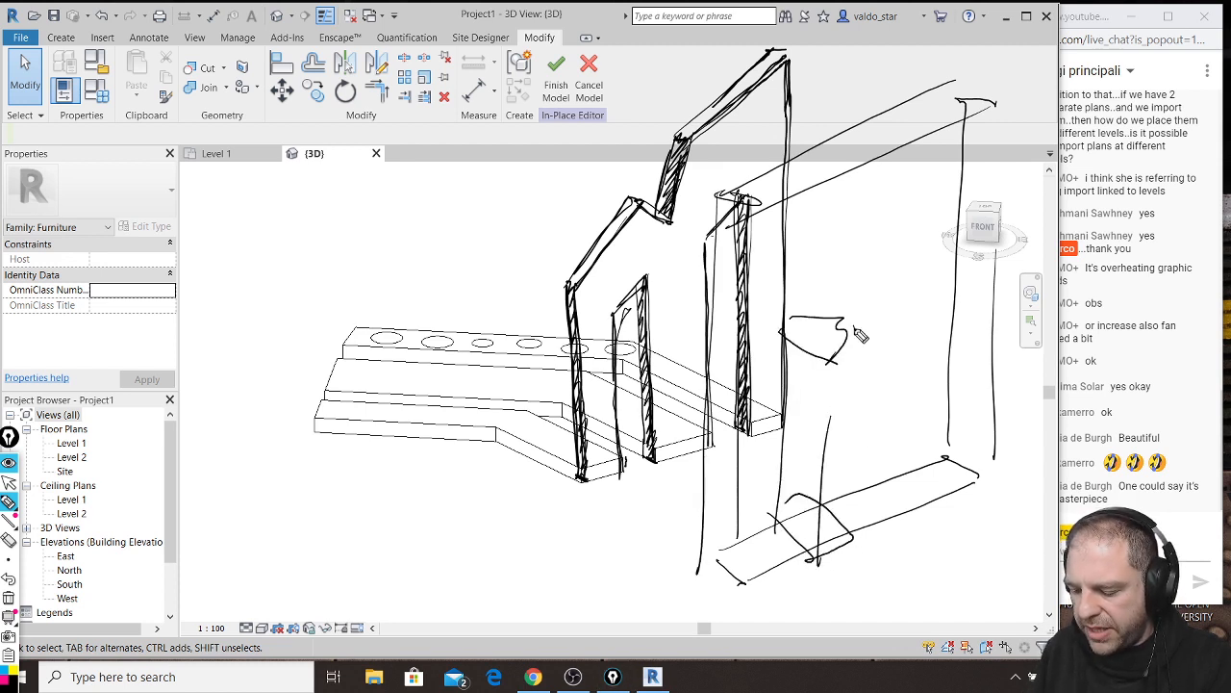
{"action": "left_click_drag", "start_coordinate": [853, 326], "coordinate": [862, 552]}
{"action": "mouse_move", "coordinate": [866, 304]}
{"action": "left_mouse_down"}
{"action": "mouse_move", "coordinate": [929, 306]}
{"action": "mouse_move", "coordinate": [933, 509]}
{"action": "left_mouse_up"}
{"action": "left_click_drag", "start_coordinate": [905, 344], "coordinate": [904, 364]}
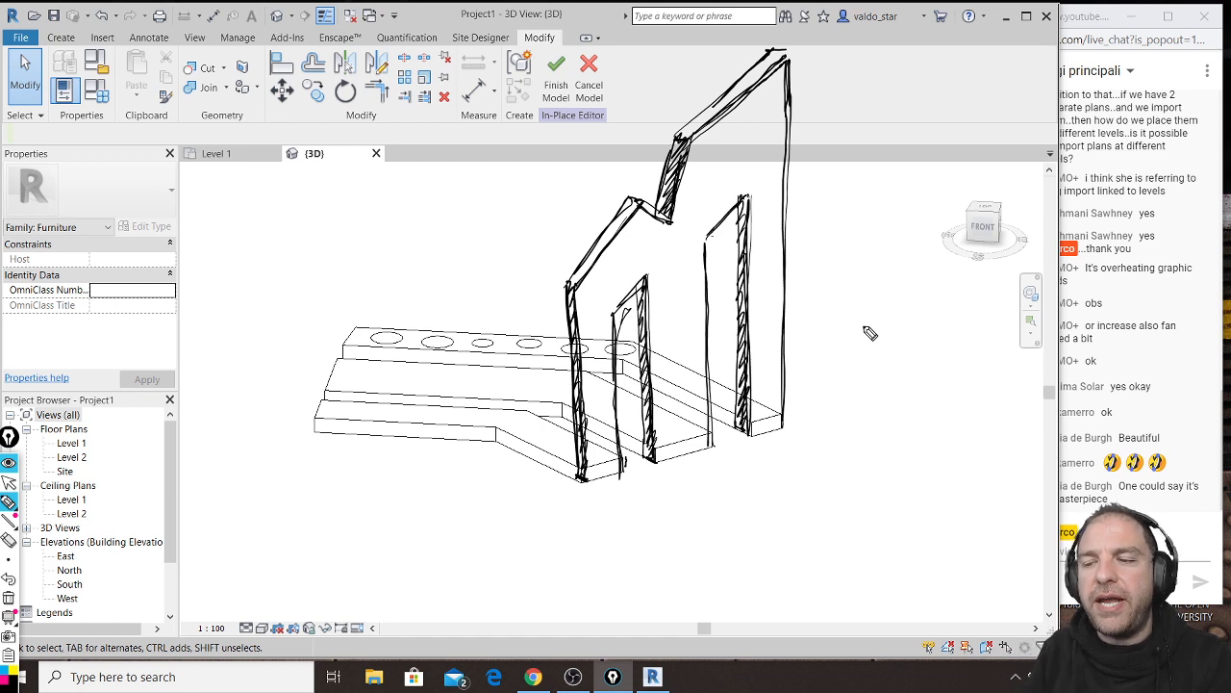
Step: Outline a freehand vertical plane along the bars' ends around the façade sketch, and clear all pen annotations from the 3D view
{"action": "left_click", "coordinate": [509, 503]}
{"action": "left_click", "coordinate": [580, 480]}
{"action": "mouse_move", "coordinate": [742, 437]}
{"action": "left_mouse_down"}
{"action": "mouse_move", "coordinate": [804, 418]}
{"action": "mouse_move", "coordinate": [497, 519]}
{"action": "left_mouse_up"}
{"action": "mouse_move", "coordinate": [465, 223]}
{"action": "left_mouse_down"}
{"action": "mouse_move", "coordinate": [493, 450]}
{"action": "mouse_move", "coordinate": [487, 393]}
{"action": "mouse_move", "coordinate": [472, 407]}
{"action": "left_mouse_up"}
{"action": "mouse_move", "coordinate": [437, 122]}
{"action": "left_mouse_down"}
{"action": "mouse_move", "coordinate": [818, 3]}
{"action": "mouse_move", "coordinate": [668, 56]}
{"action": "mouse_move", "coordinate": [851, 337]}
{"action": "mouse_move", "coordinate": [854, 442]}
{"action": "left_mouse_up"}
{"action": "mouse_move", "coordinate": [545, 219]}
{"action": "left_mouse_down"}
{"action": "mouse_move", "coordinate": [614, 243]}
{"action": "mouse_move", "coordinate": [576, 215]}
{"action": "left_mouse_up"}
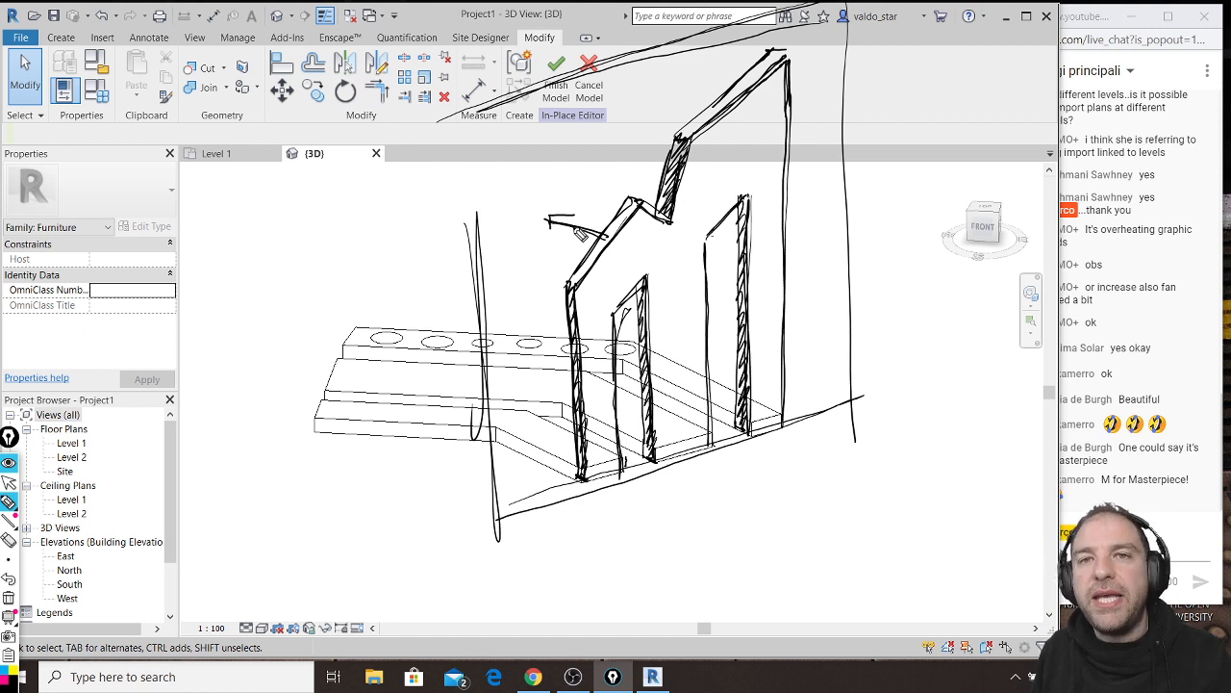
{"action": "key", "text": "ctrl+shift+7"}
{"action": "key", "text": "ctrl+shift+1"}
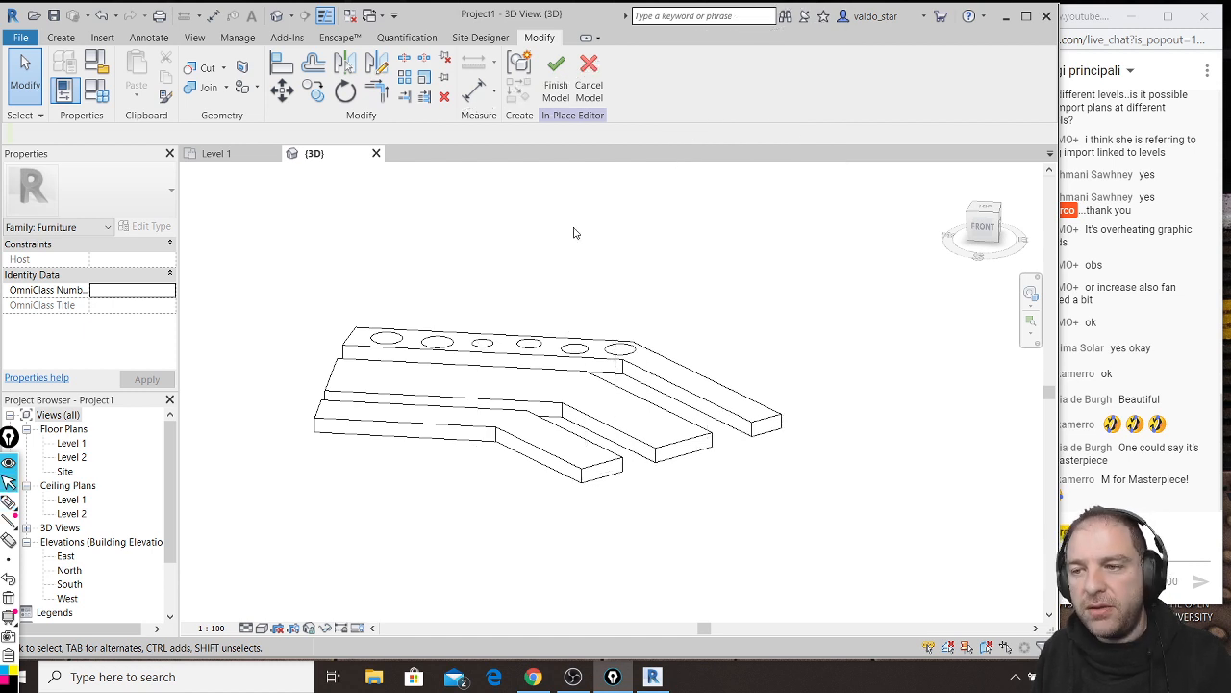
Step: Draw a 45° reference plane in the Level 1 plan, aligned with the angled ends of the three bars
{"action": "left_click", "coordinate": [227, 162]}
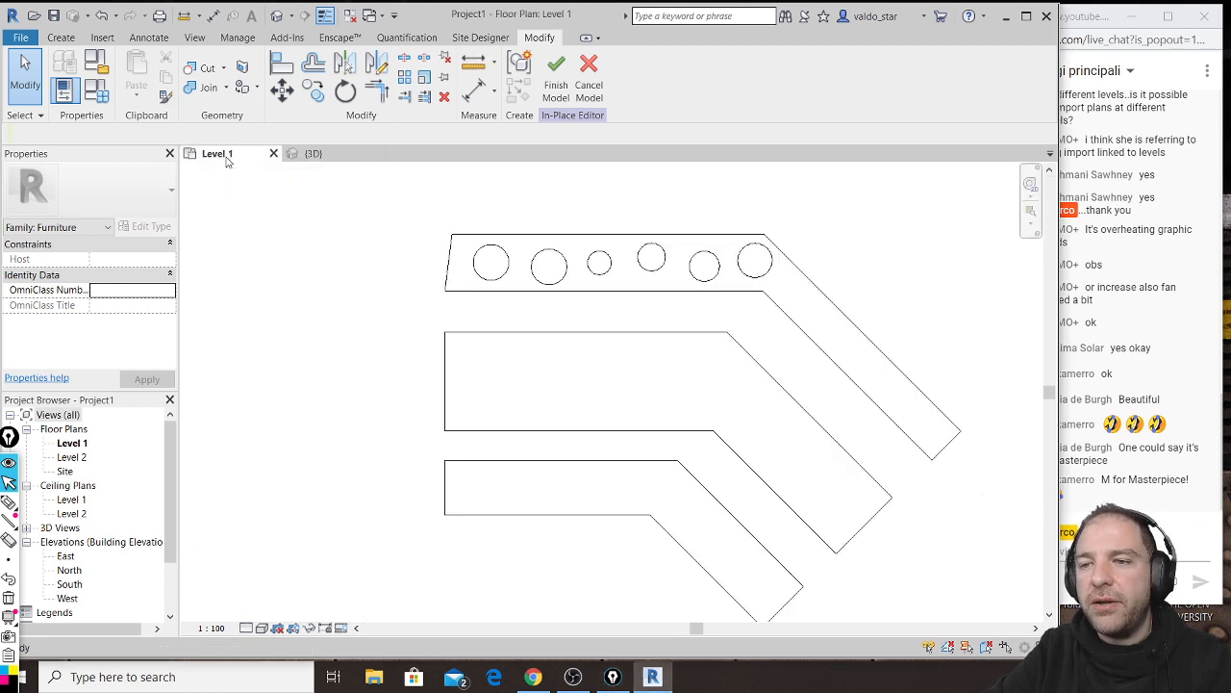
{"action": "left_click", "coordinate": [68, 38]}
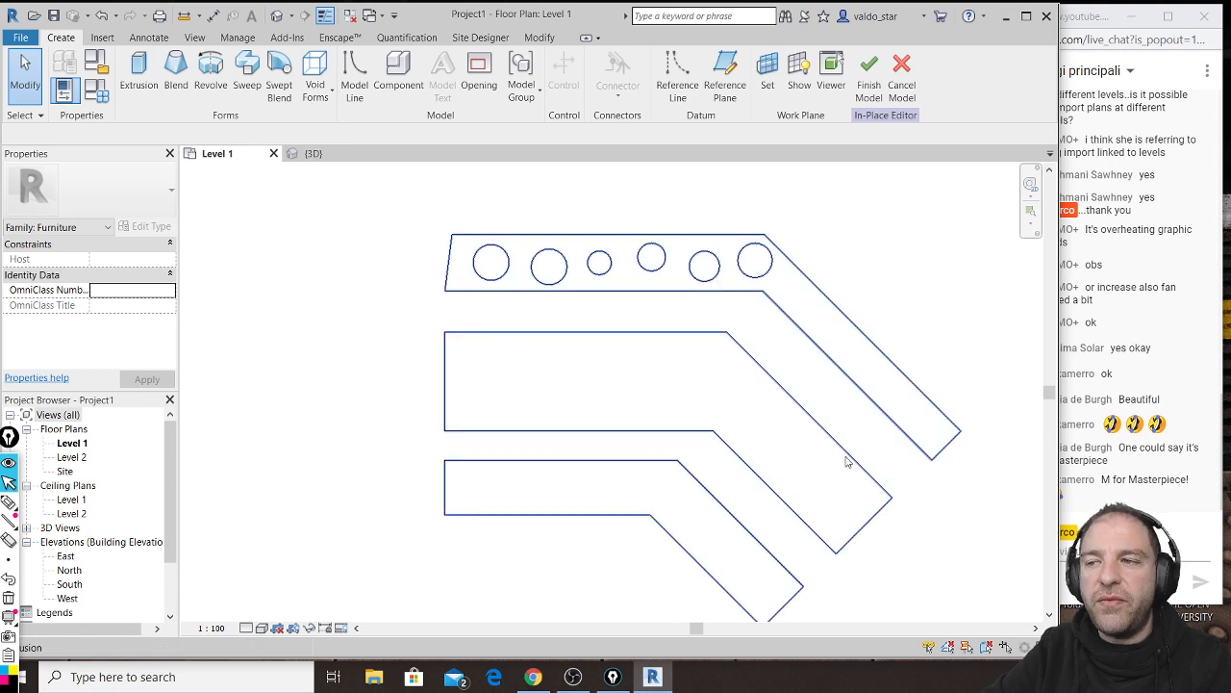
{"action": "middle_click_drag", "start_coordinate": [846, 461], "coordinate": [728, 399]}
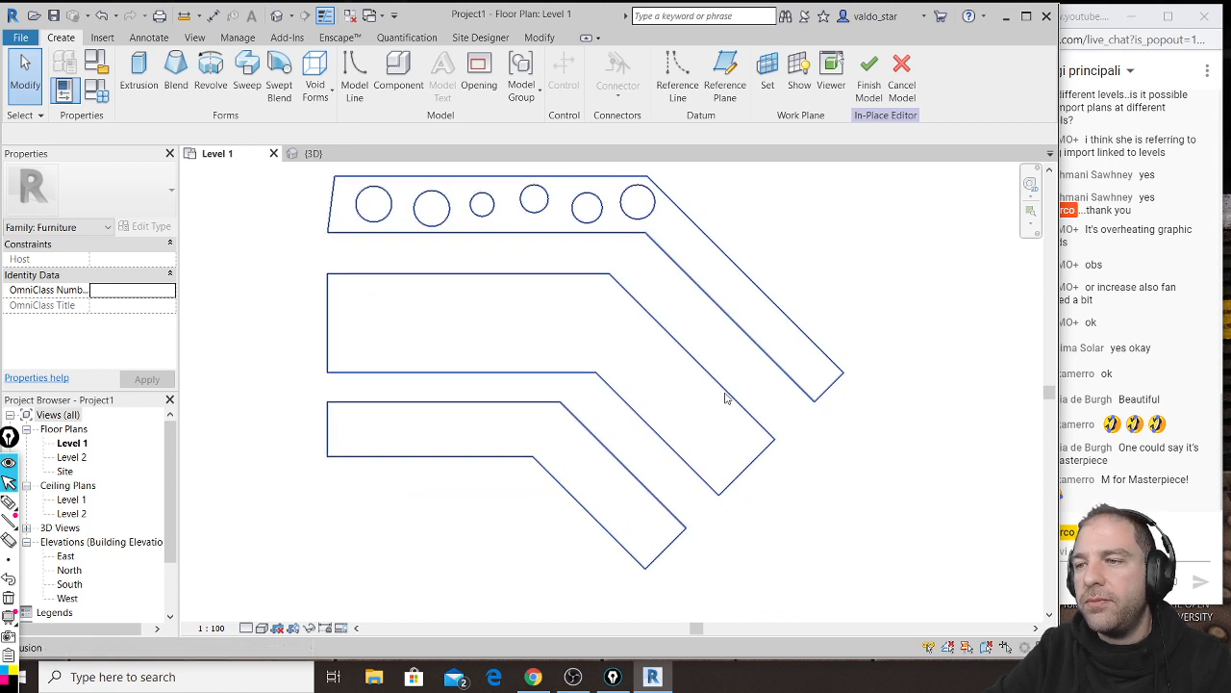
{"action": "left_click", "coordinate": [728, 69]}
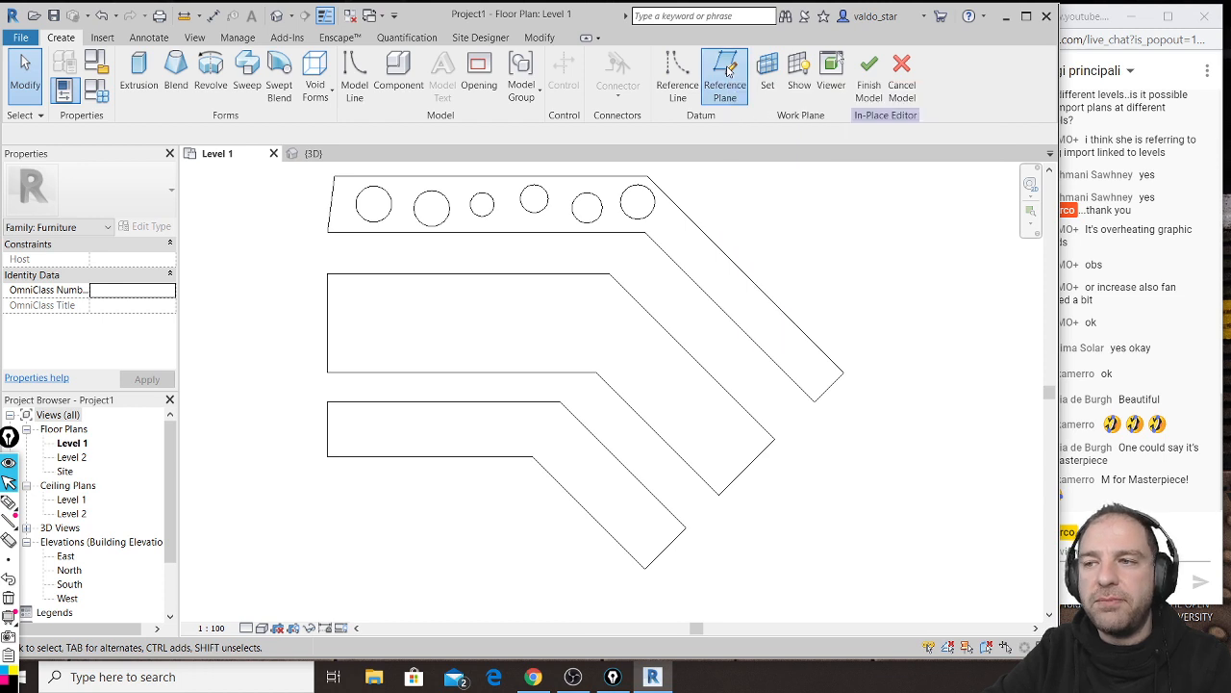
{"action": "left_click", "coordinate": [645, 567]}
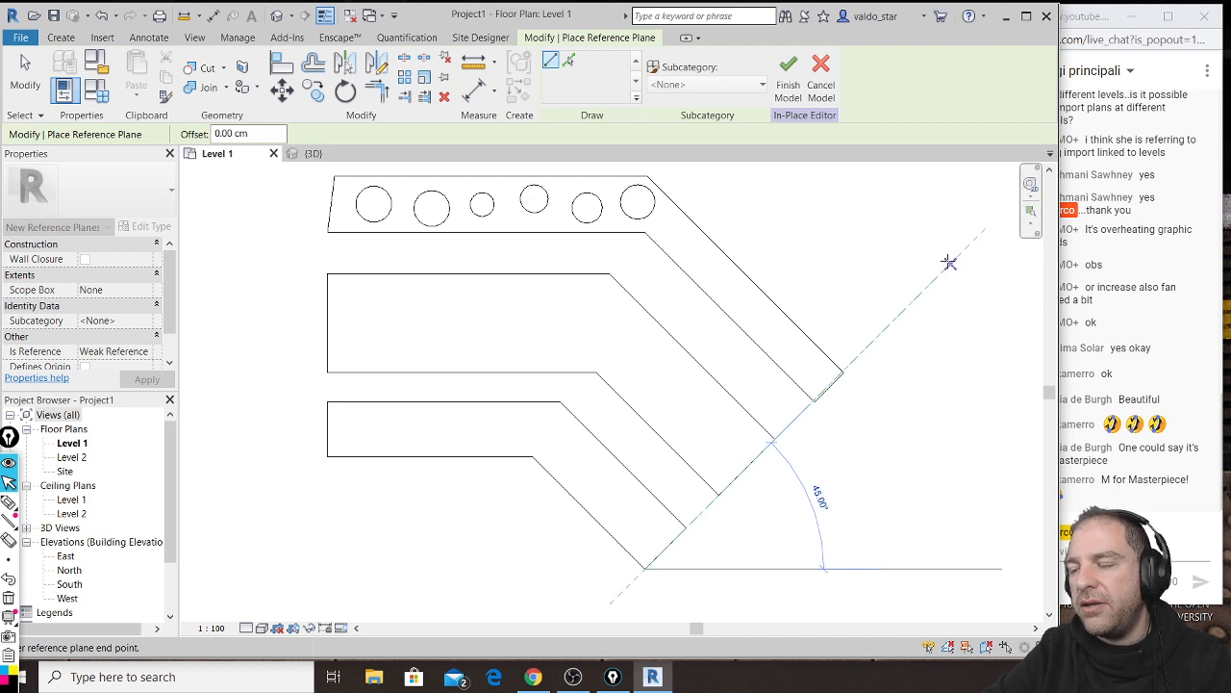
{"action": "left_click", "coordinate": [948, 262]}
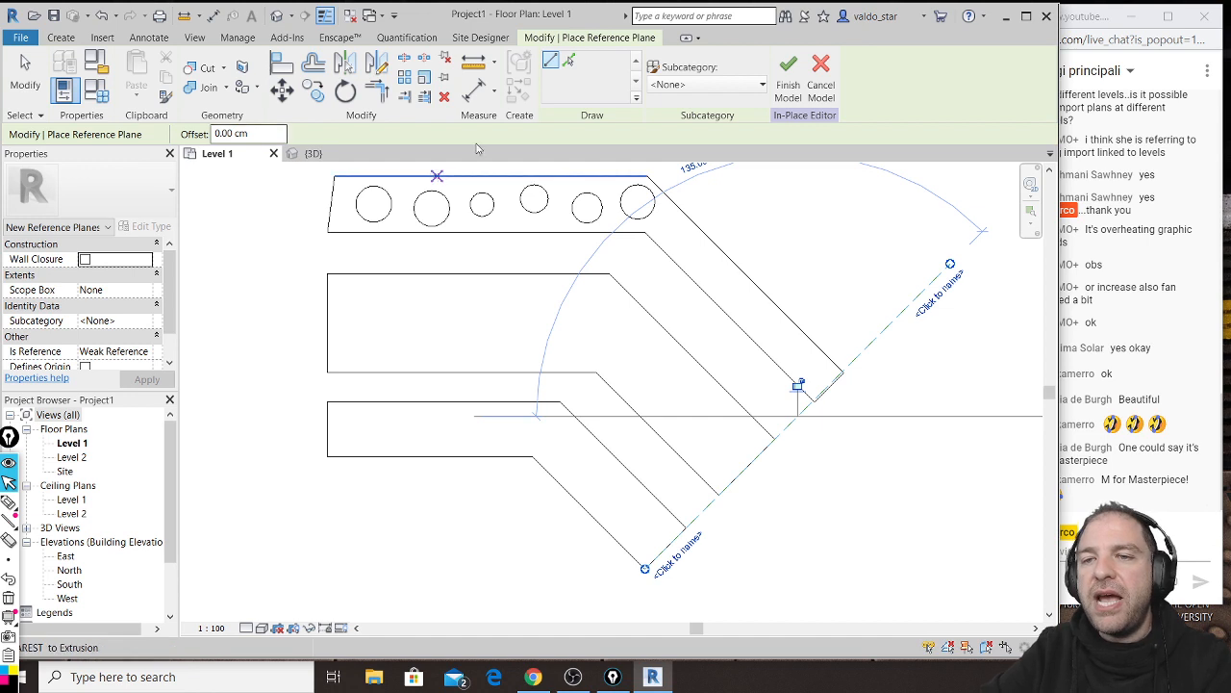
Step: Name the new reference plane "M for masterpiece"
{"action": "left_click", "coordinate": [945, 294]}
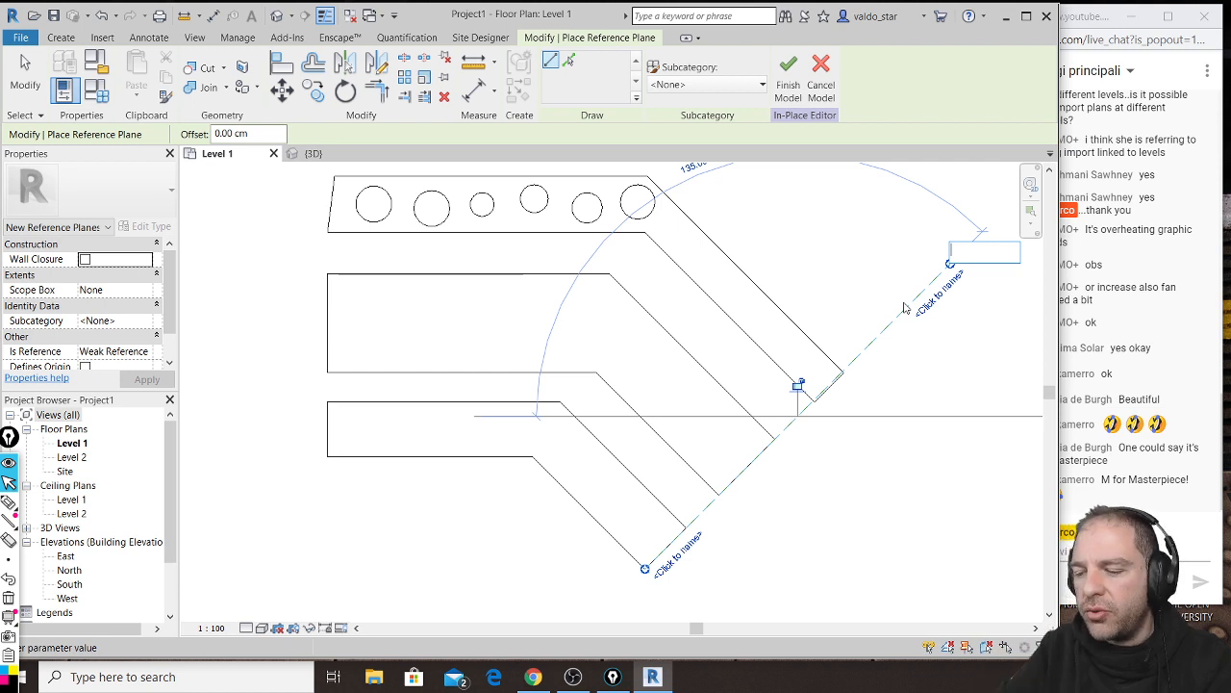
{"action": "type", "text": "M"}
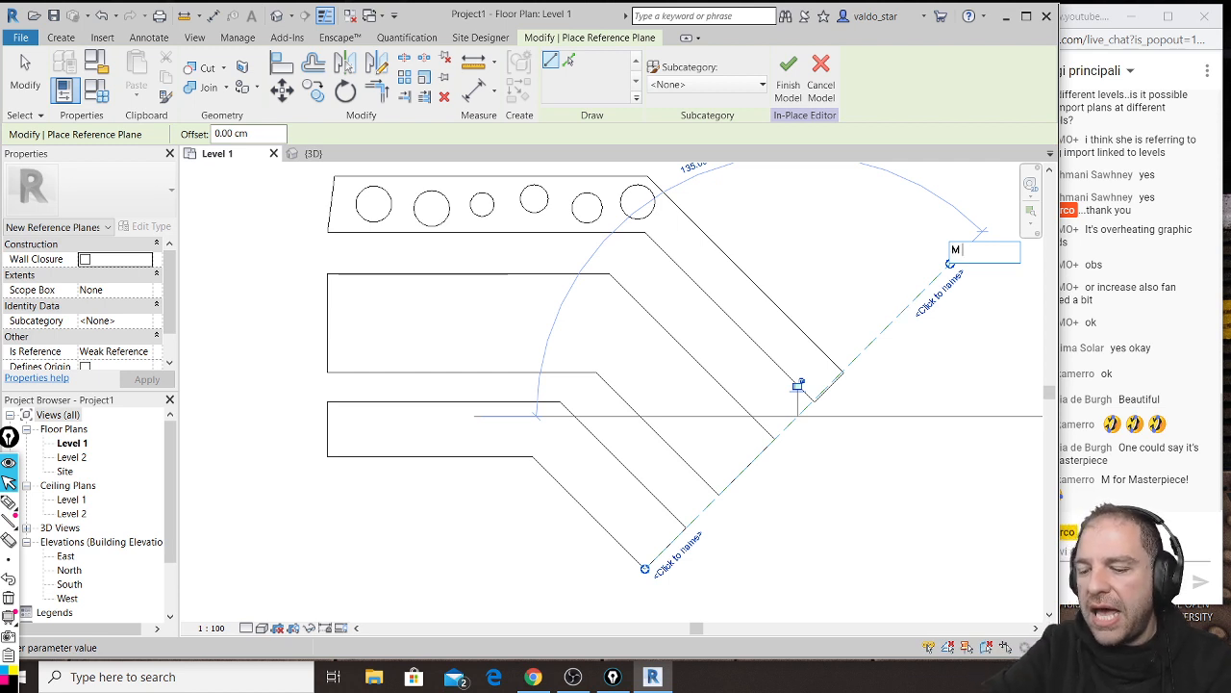
{"action": "type", "text": " for ma"}
{"action": "type", "text": "sterpiece"}
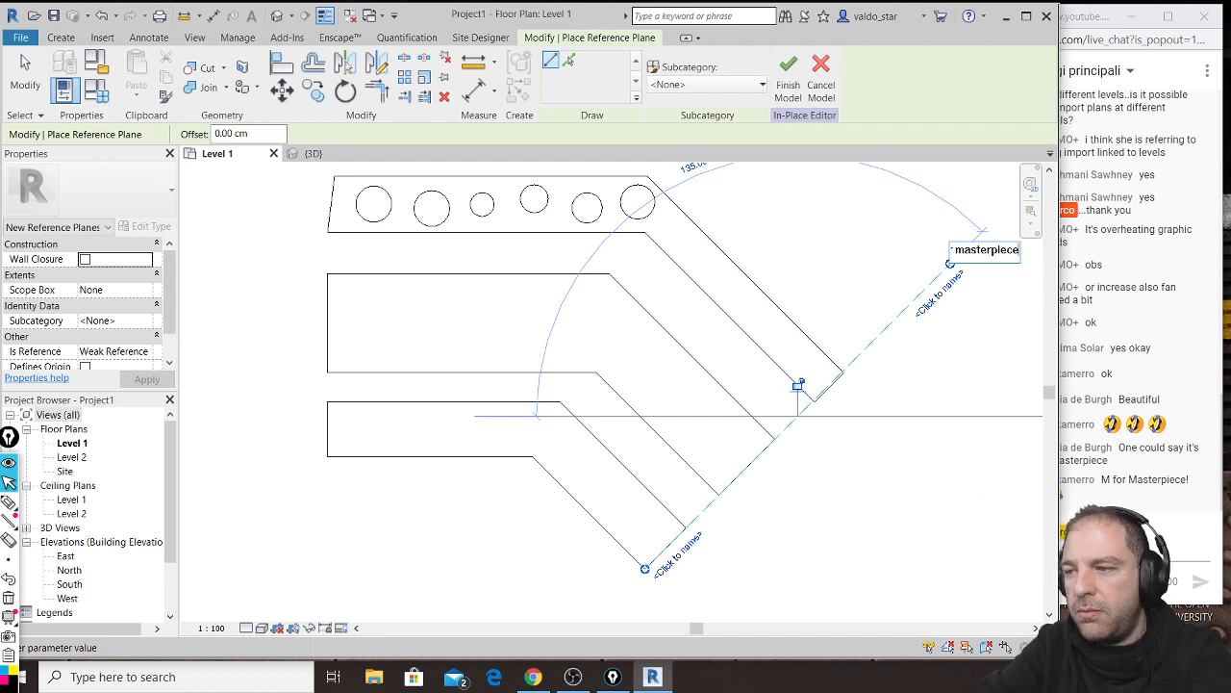
{"action": "key", "text": "Return"}
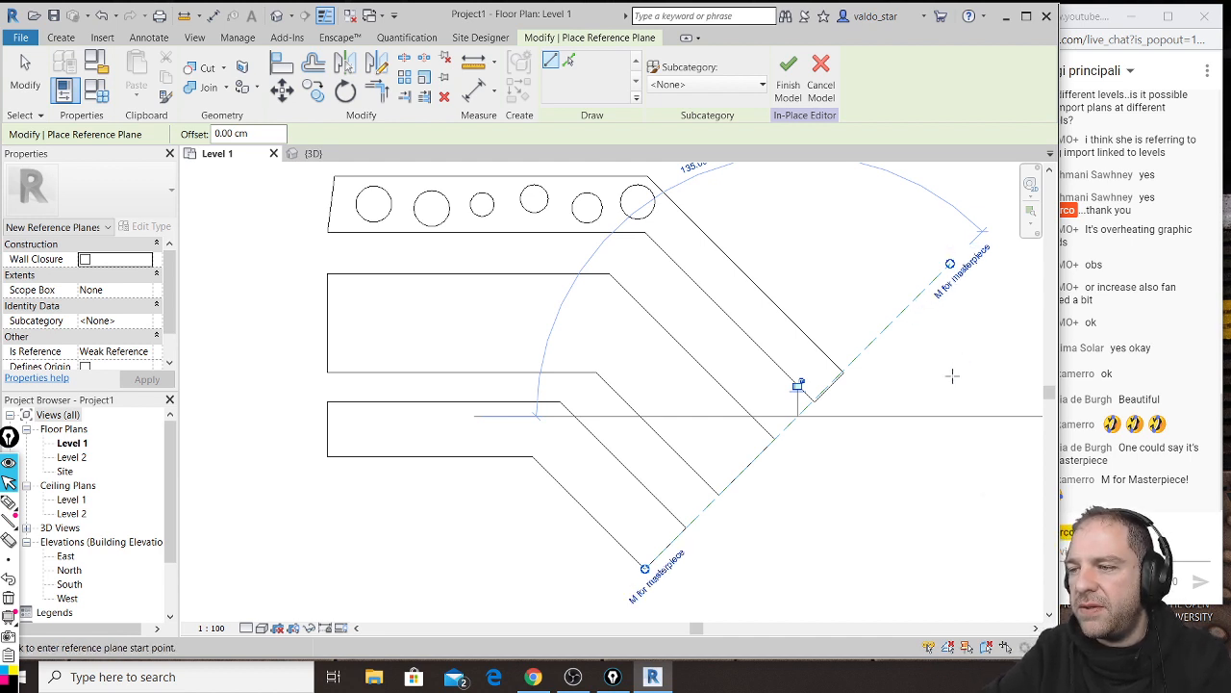
Step: Set the work plane to the reference plane "M for masterpiece" and open the {3D} view for sketching on it
{"action": "left_click", "coordinate": [60, 38]}
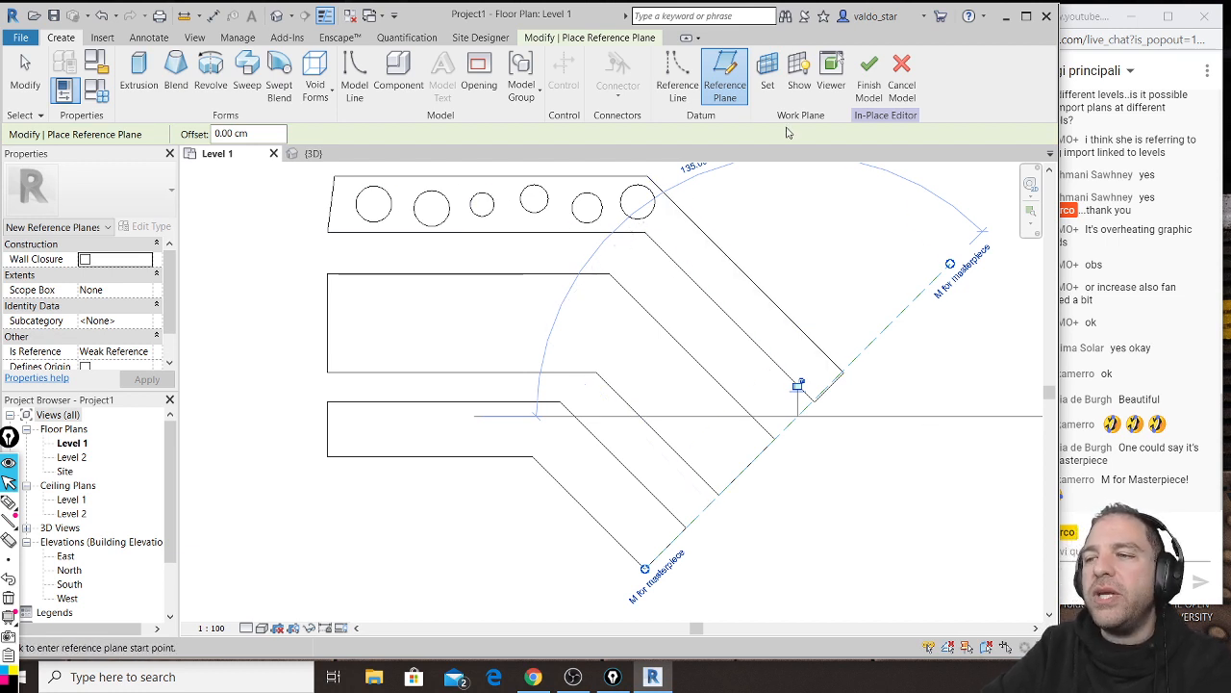
{"action": "left_click", "coordinate": [776, 89]}
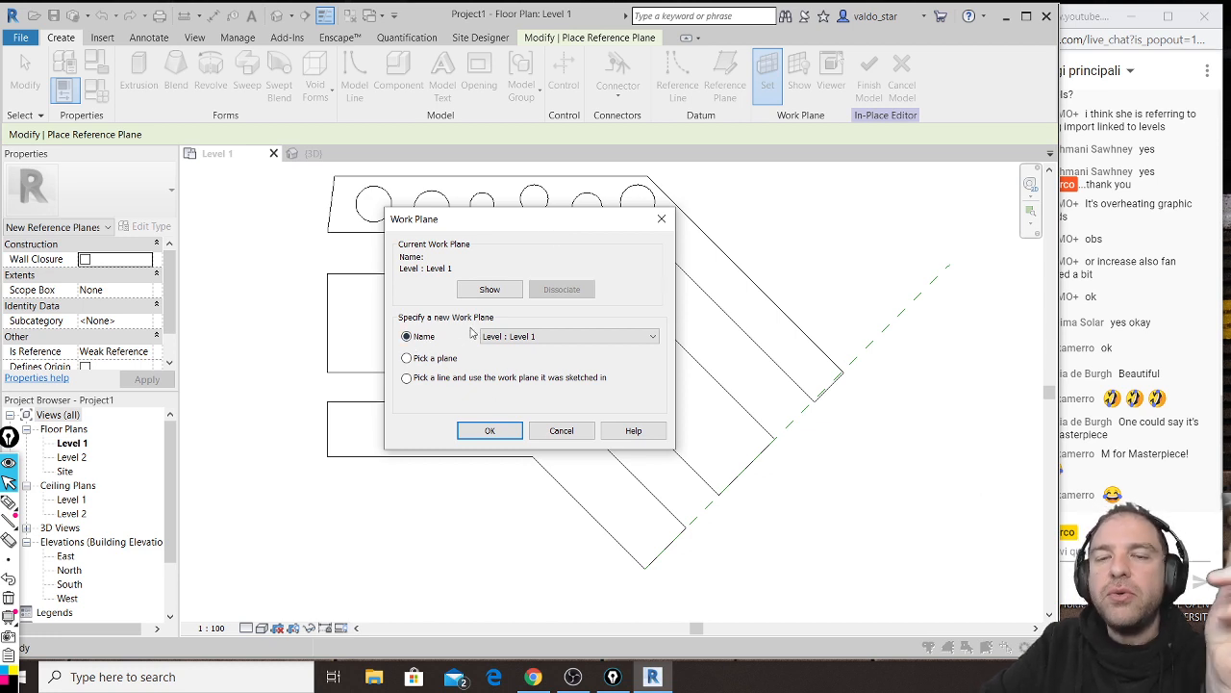
{"action": "left_click", "coordinate": [555, 337]}
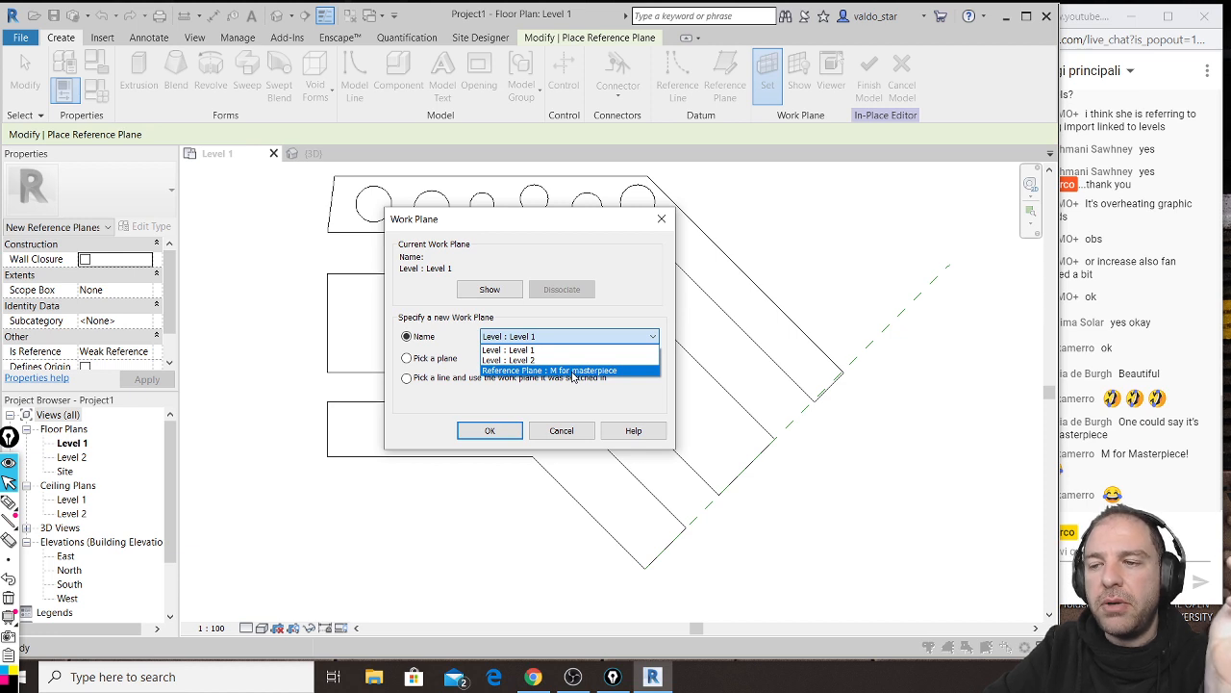
{"action": "left_click", "coordinate": [573, 374]}
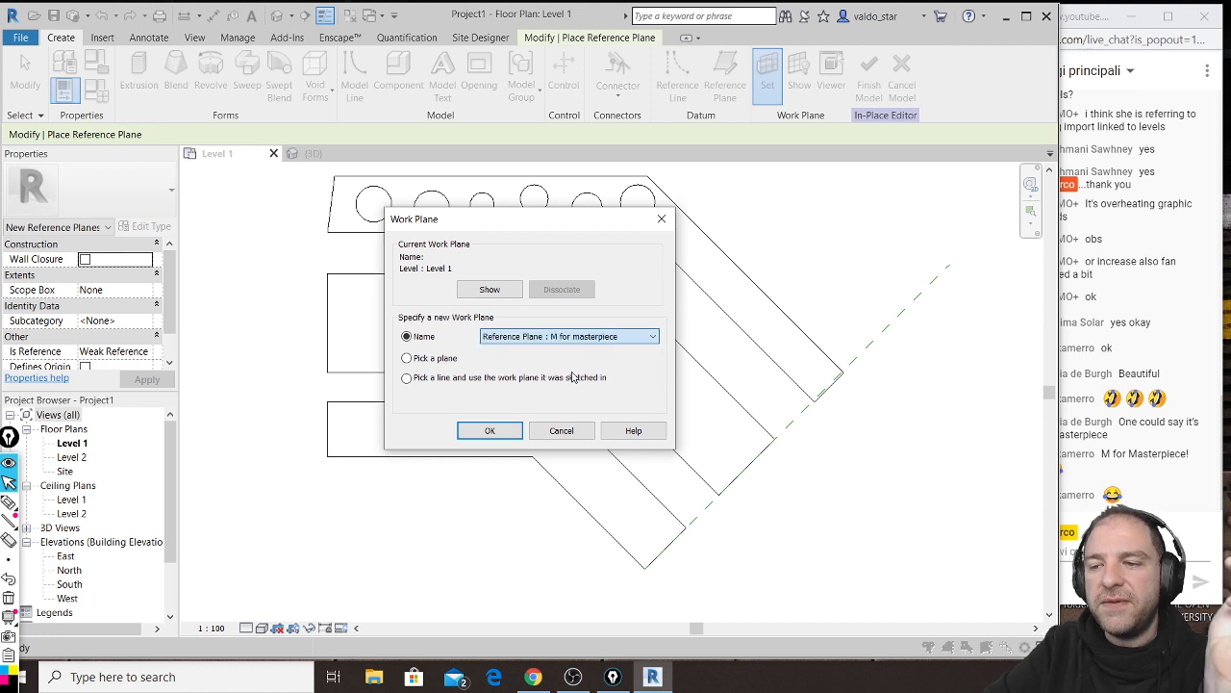
{"action": "left_click", "coordinate": [490, 430]}
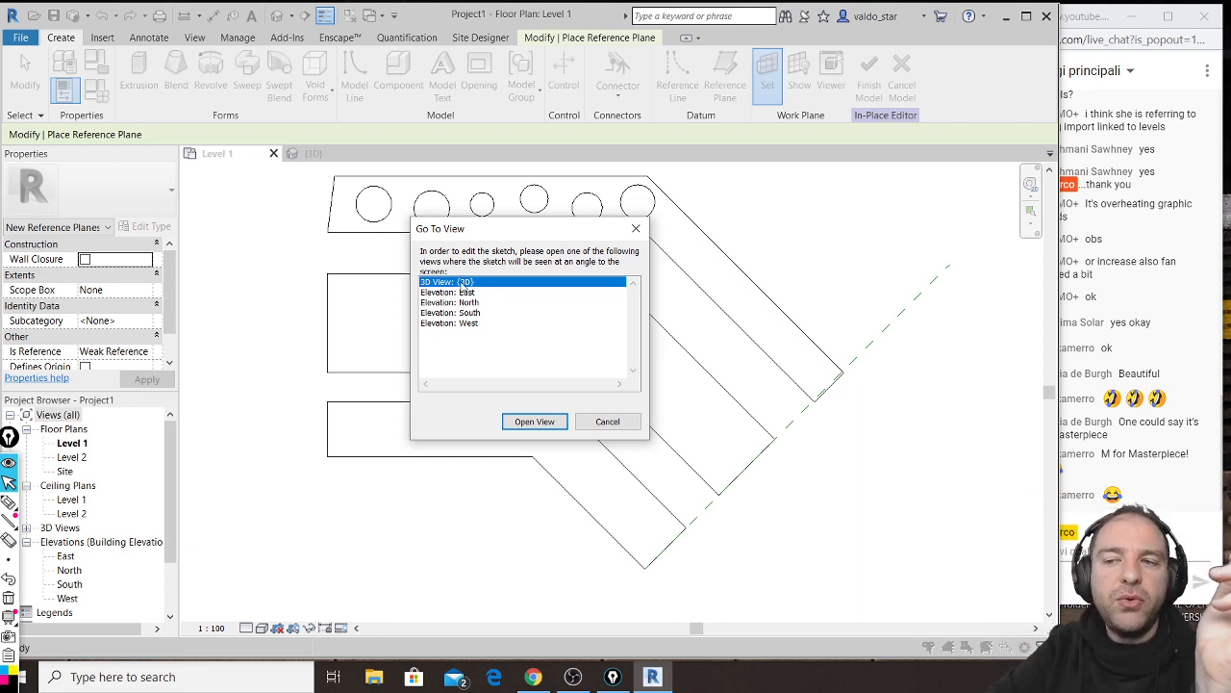
{"action": "left_click", "coordinate": [535, 422]}
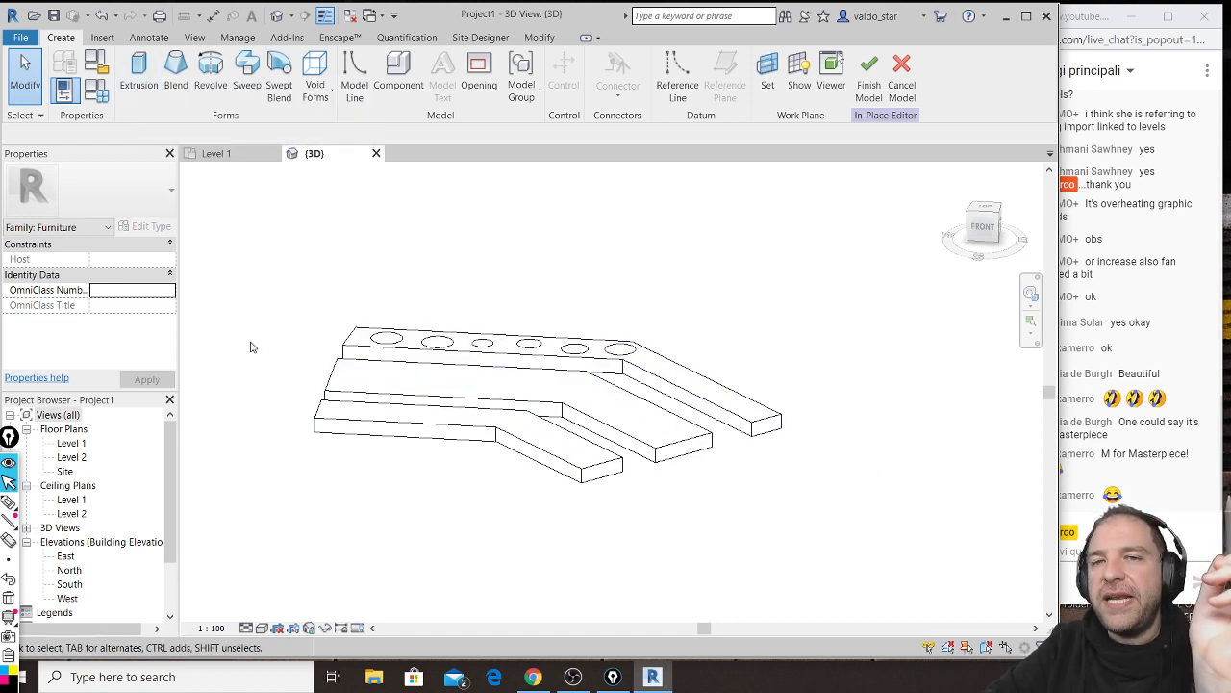
Step: Start an extrusion and sketch a chained façade outline rising from the front bar's end, down and along the middle bar's end, and up to a second slope
{"action": "left_click", "coordinate": [142, 77]}
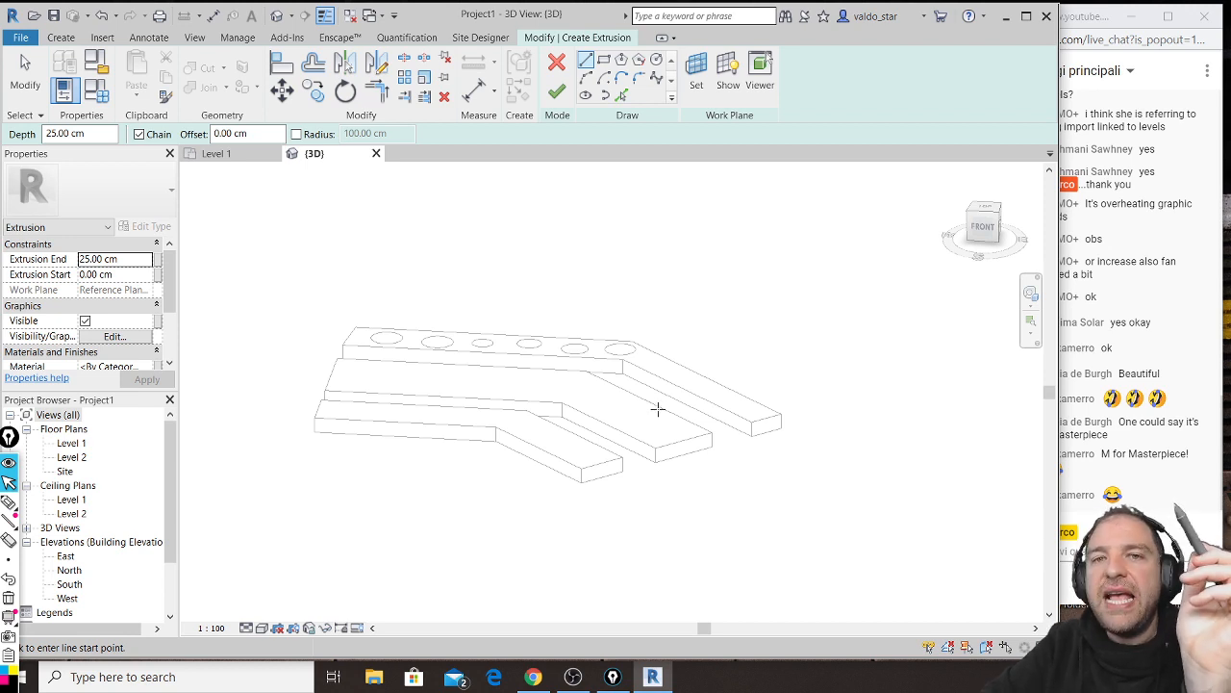
{"action": "left_click", "coordinate": [623, 471]}
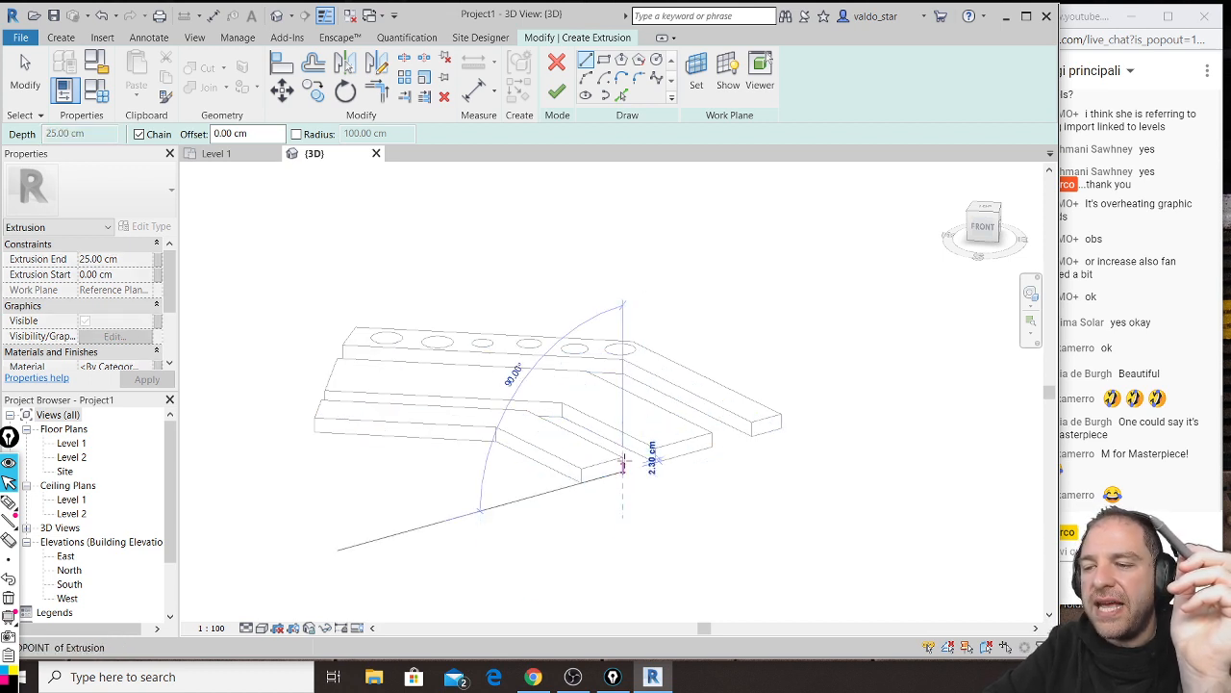
{"action": "left_click", "coordinate": [623, 315]}
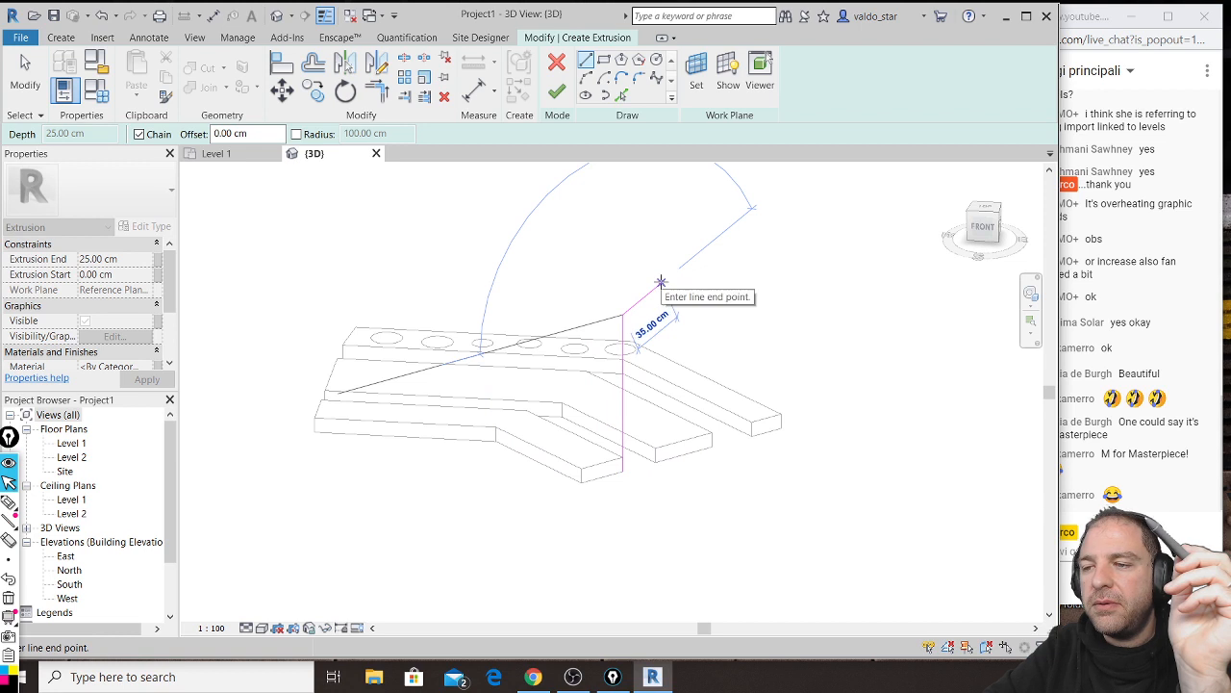
{"action": "left_click", "coordinate": [661, 282]}
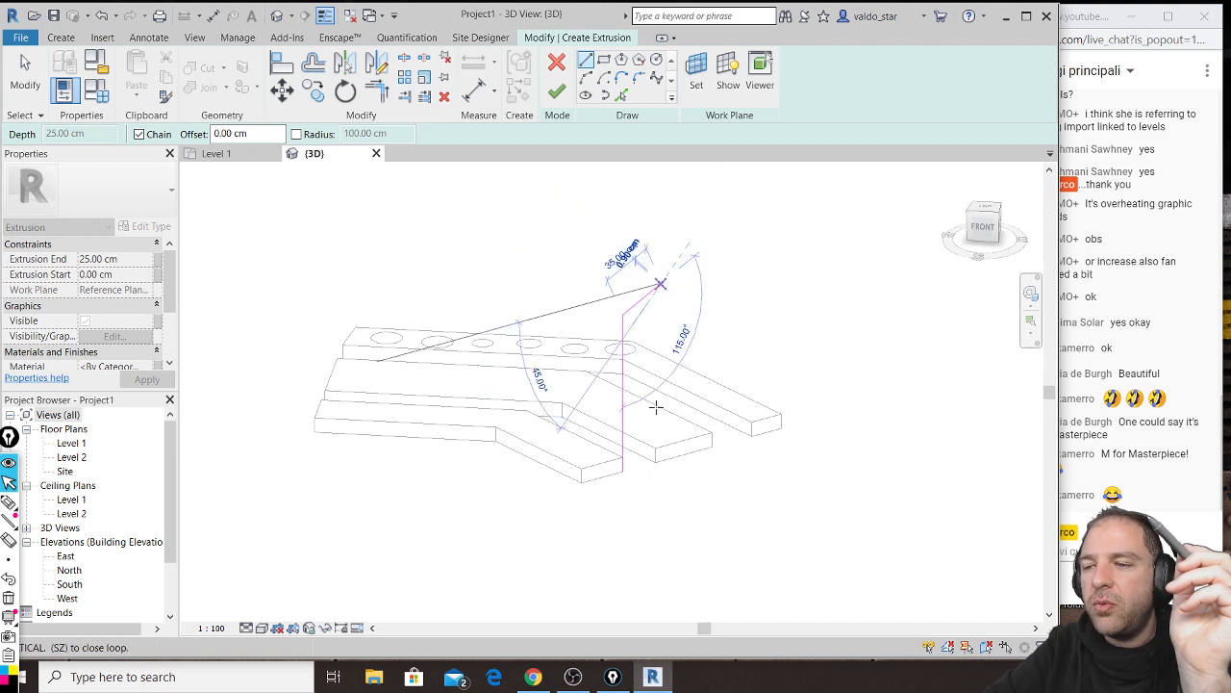
{"action": "left_click", "coordinate": [655, 462]}
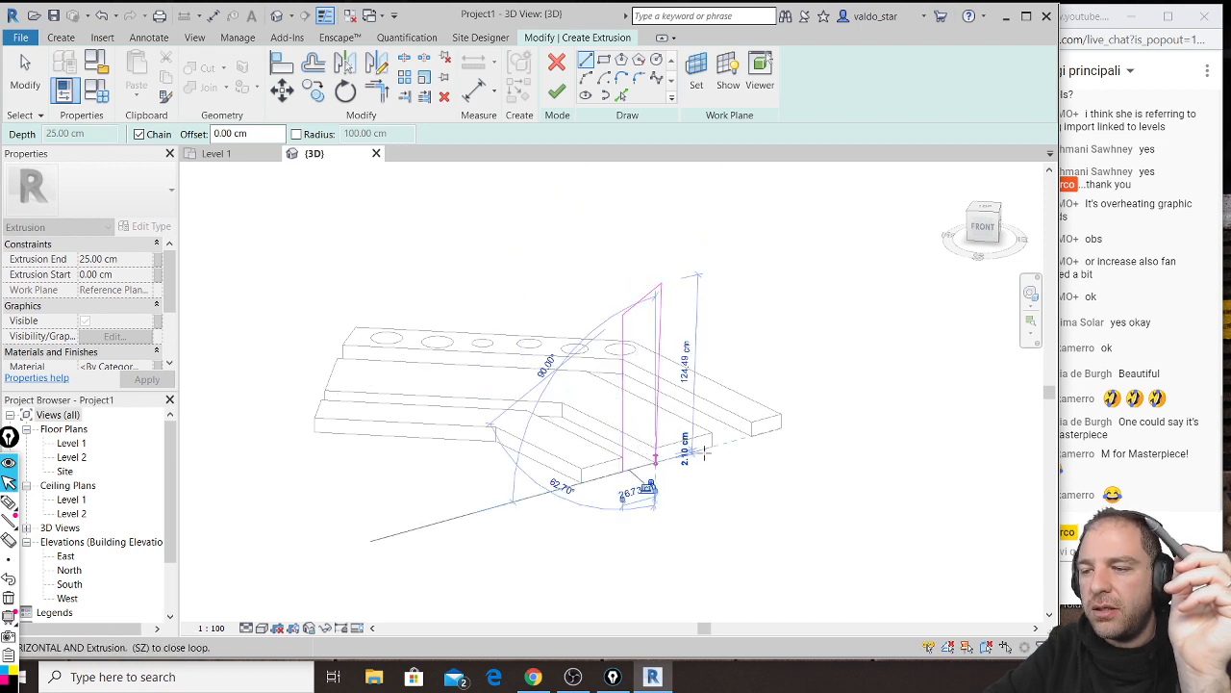
{"action": "left_click", "coordinate": [712, 447]}
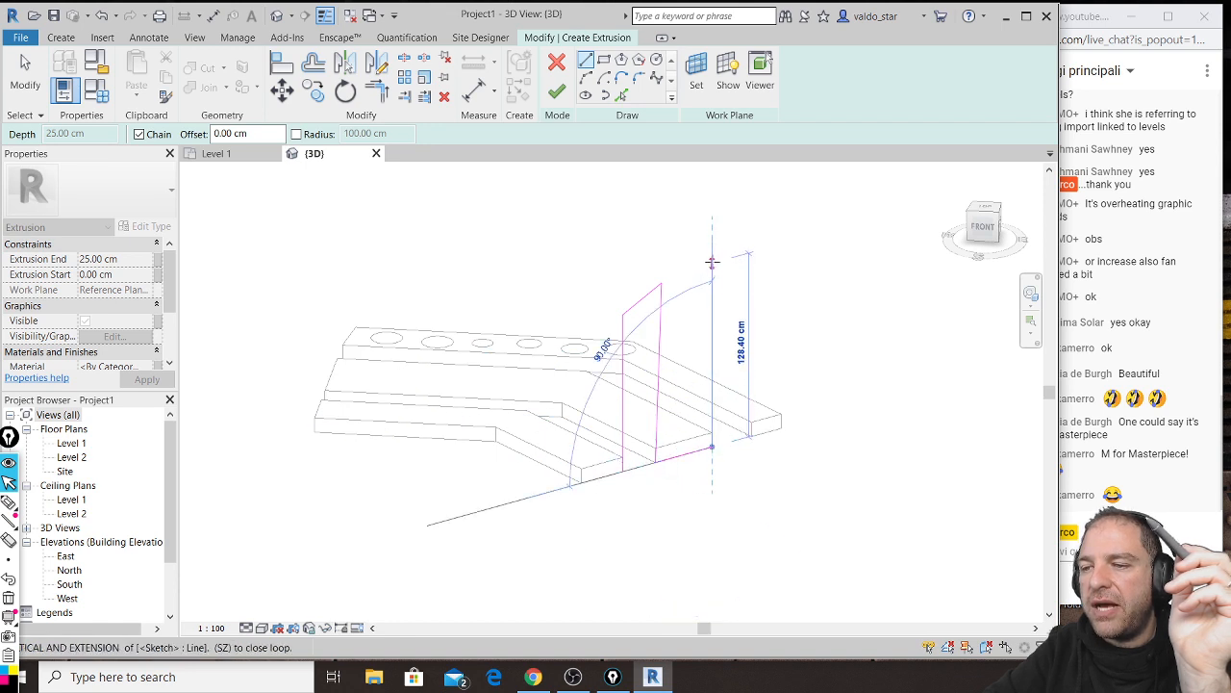
{"action": "left_click", "coordinate": [712, 258]}
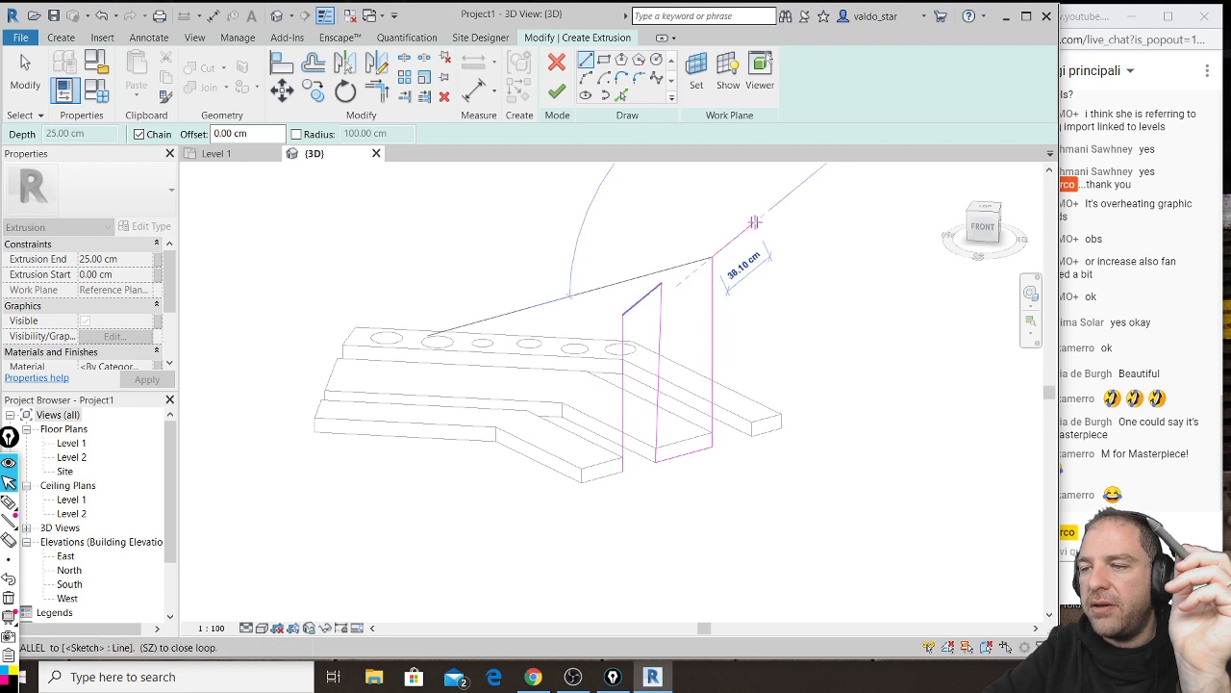
{"action": "left_click", "coordinate": [781, 198]}
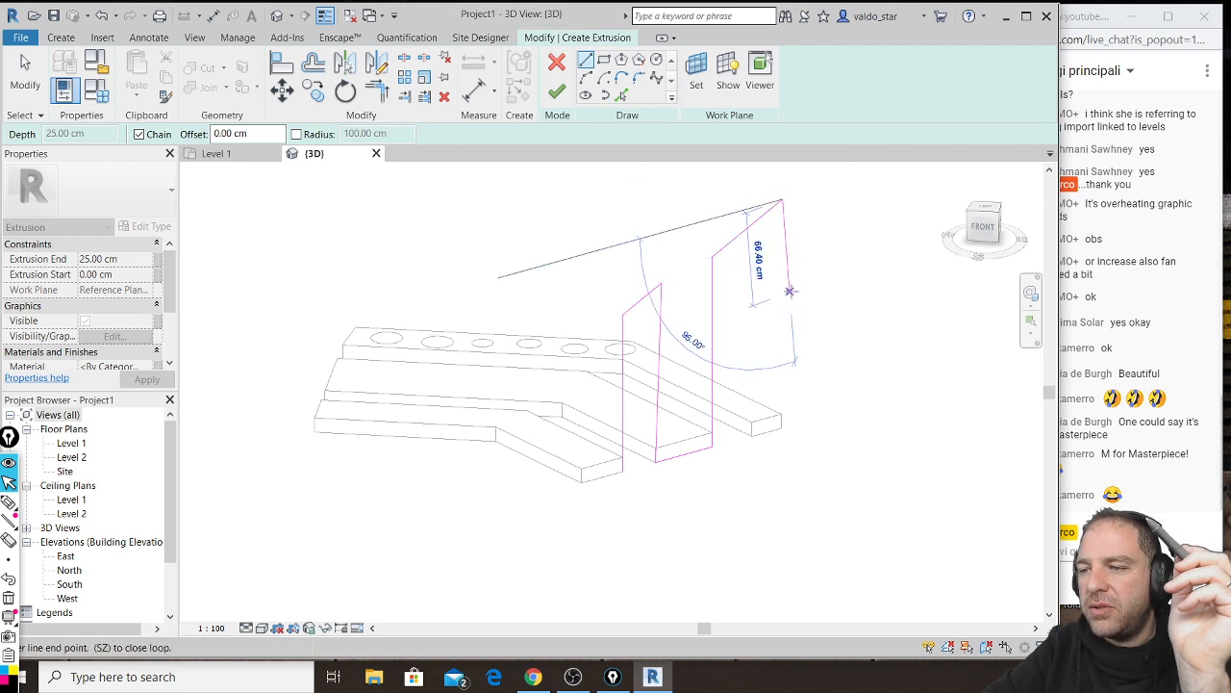
{"action": "key", "text": "Escape"}
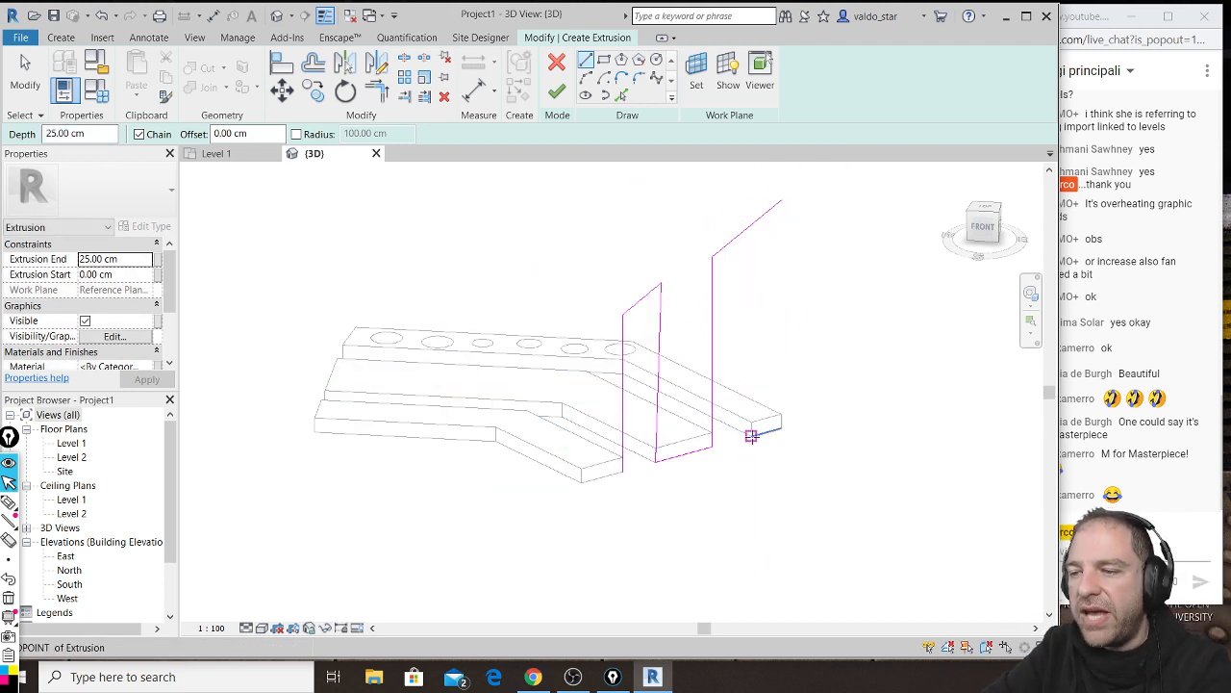
Step: Draw a separate vertical sketch line upward from the near bottom corner of the perforated bar's end
{"action": "left_click", "coordinate": [751, 435]}
{"action": "left_click", "coordinate": [751, 198]}
{"action": "key", "text": "Escape"}
{"action": "key", "text": "Escape"}
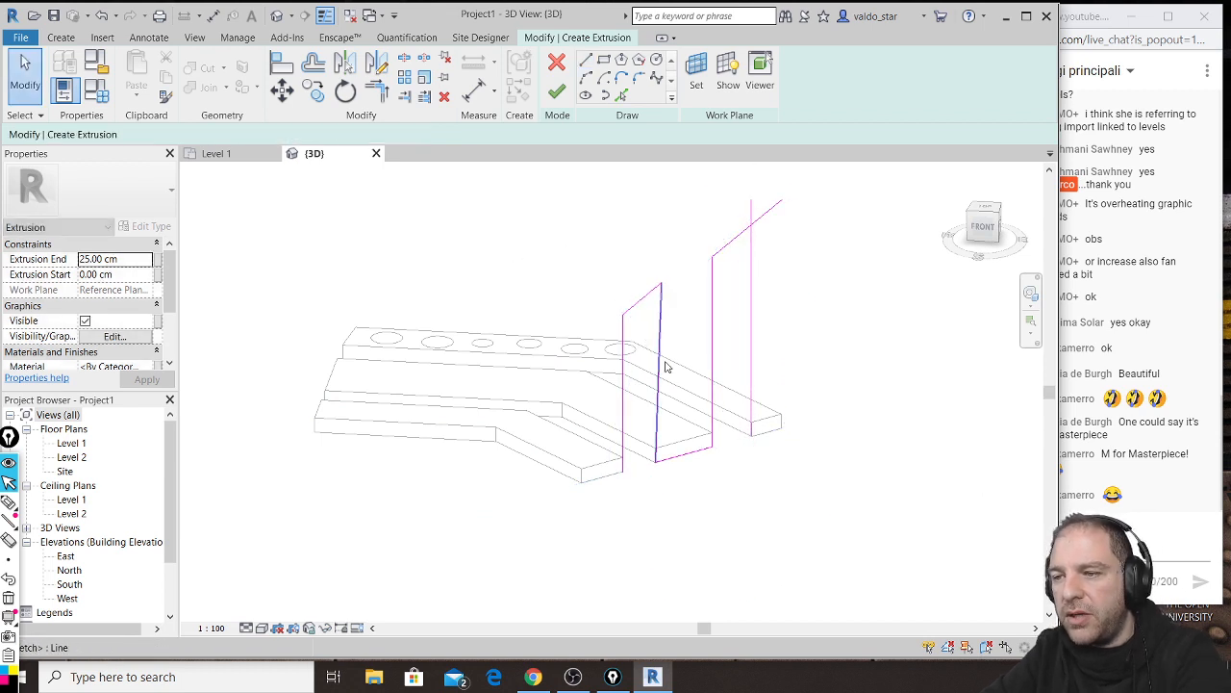
Step: Replace the slightly slanted line above the middle bar's near corner with a true vertical line about 166 cm high
{"action": "left_click", "coordinate": [659, 346]}
{"action": "key", "text": "Delete"}
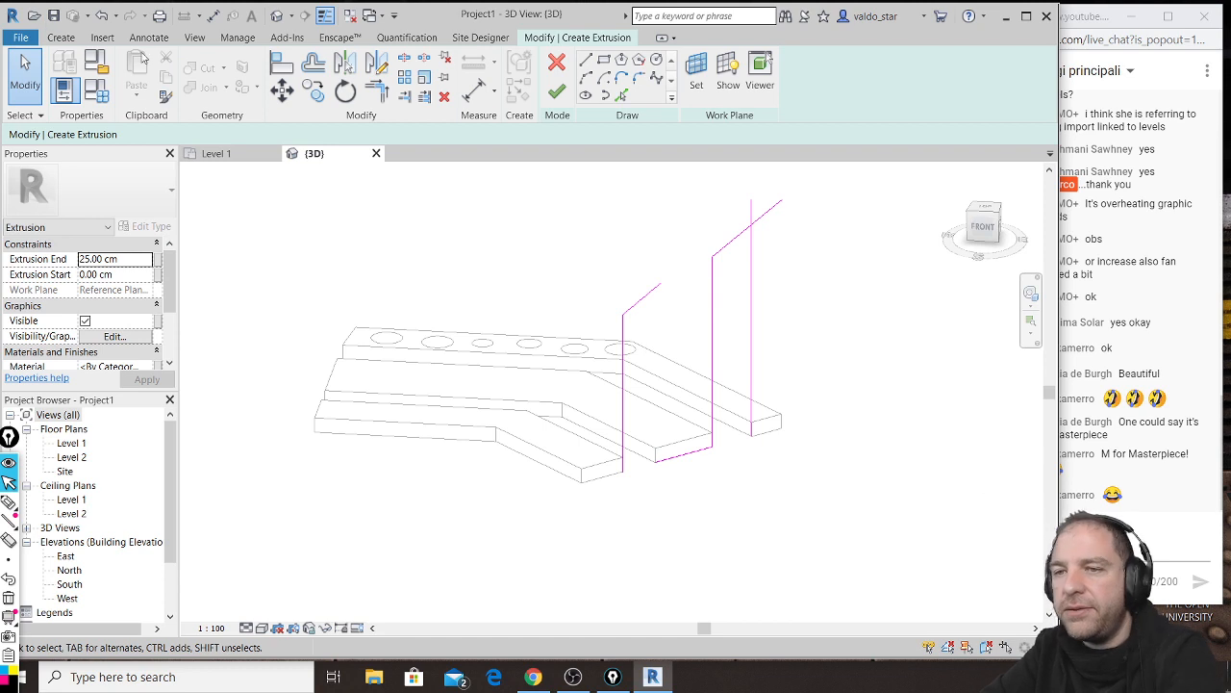
{"action": "left_click", "coordinate": [584, 60]}
{"action": "left_click", "coordinate": [655, 450]}
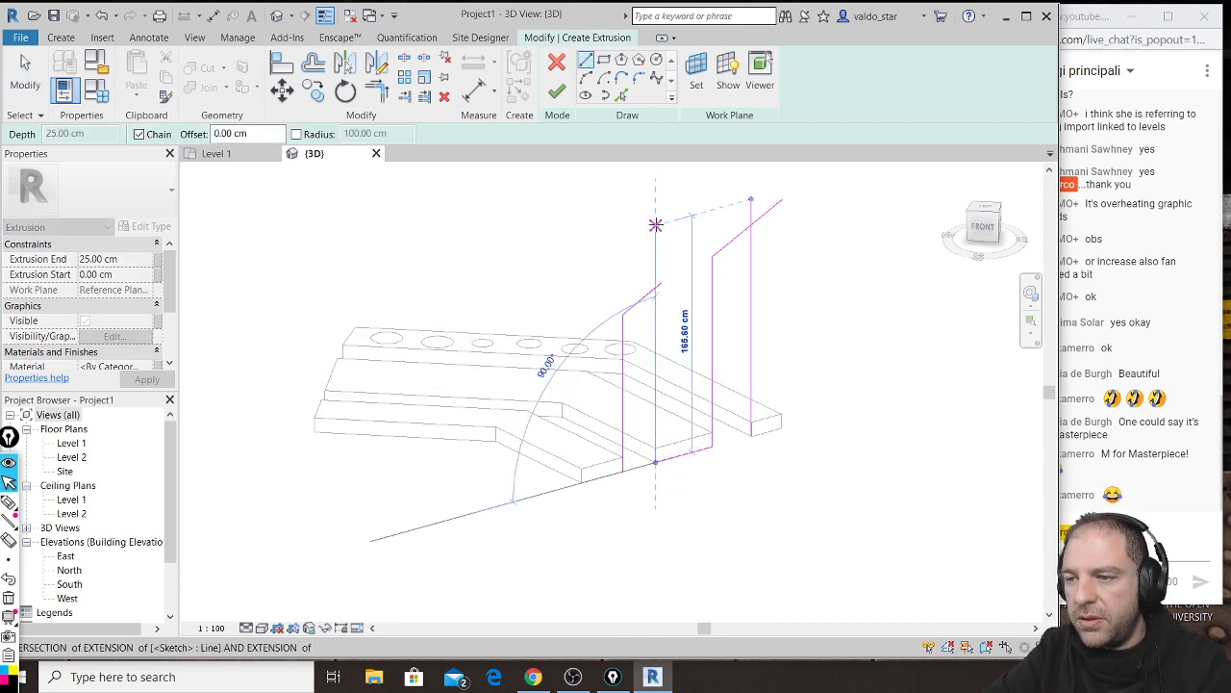
{"action": "left_click", "coordinate": [655, 224]}
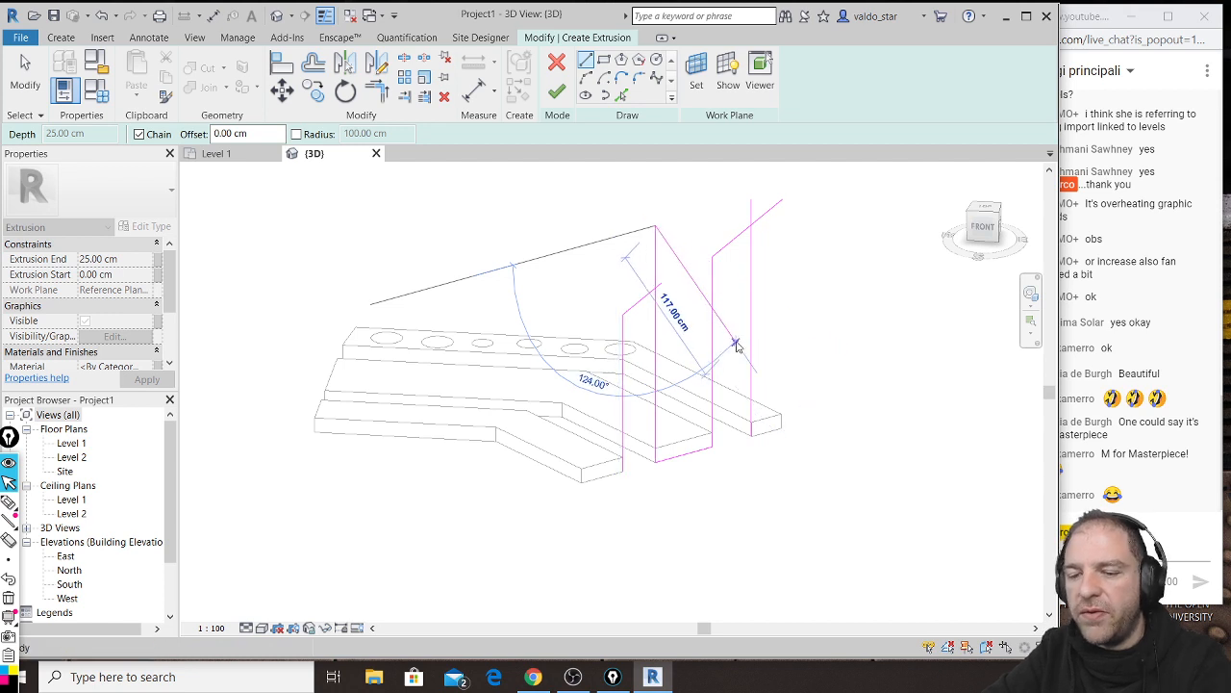
{"action": "key", "text": "Escape"}
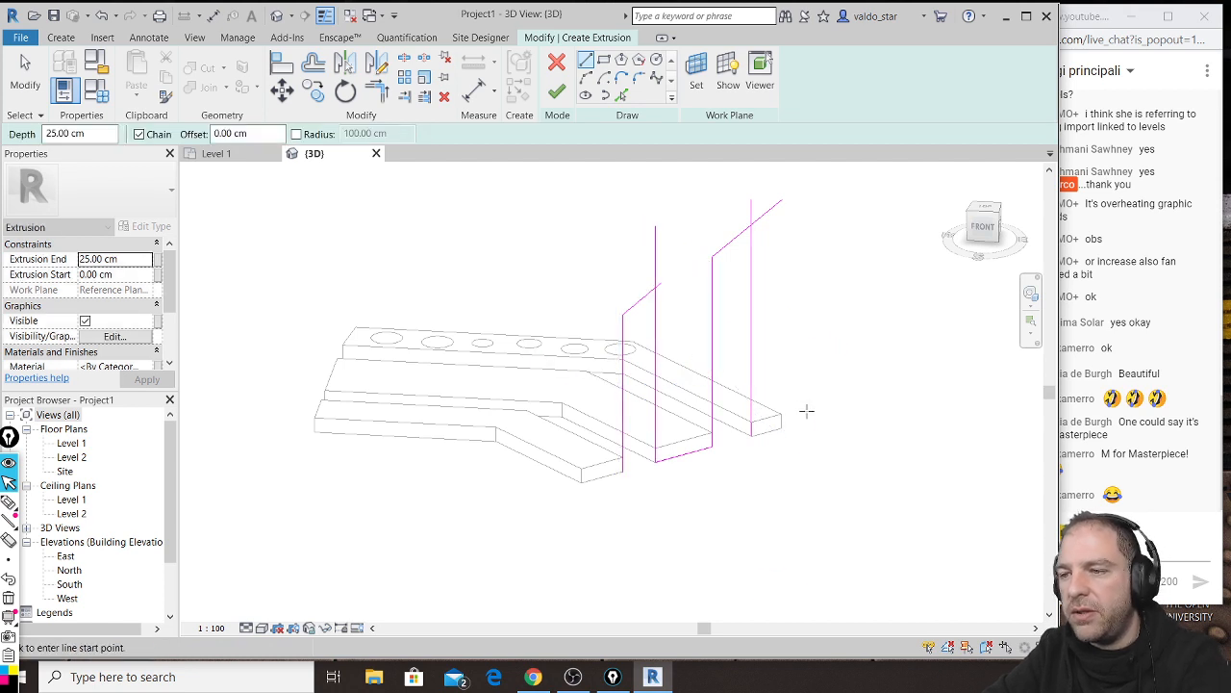
Step: Sketch a chained outline along the perforated bar's bottom end edge, vertically up its far side, and back as a zigzag roofline towards the front bar
{"action": "left_click", "coordinate": [750, 437]}
{"action": "left_click", "coordinate": [781, 427]}
{"action": "middle_click_drag", "start_coordinate": [796, 240], "coordinate": [782, 320]}
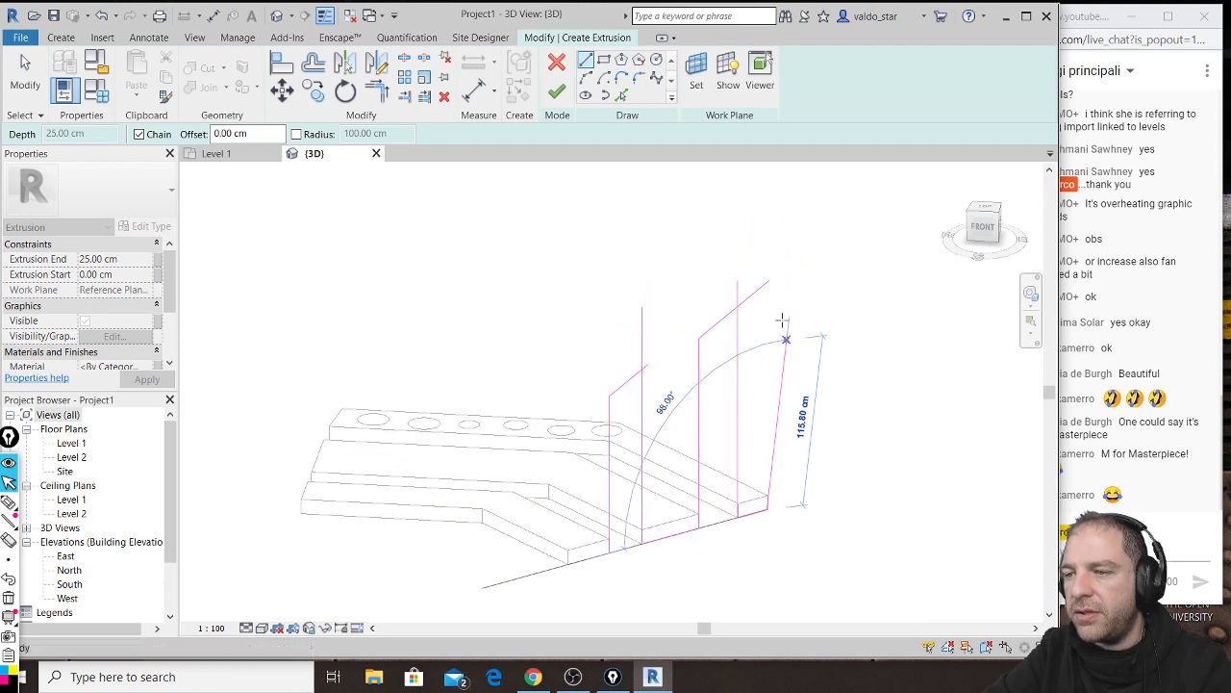
{"action": "left_click", "coordinate": [766, 208]}
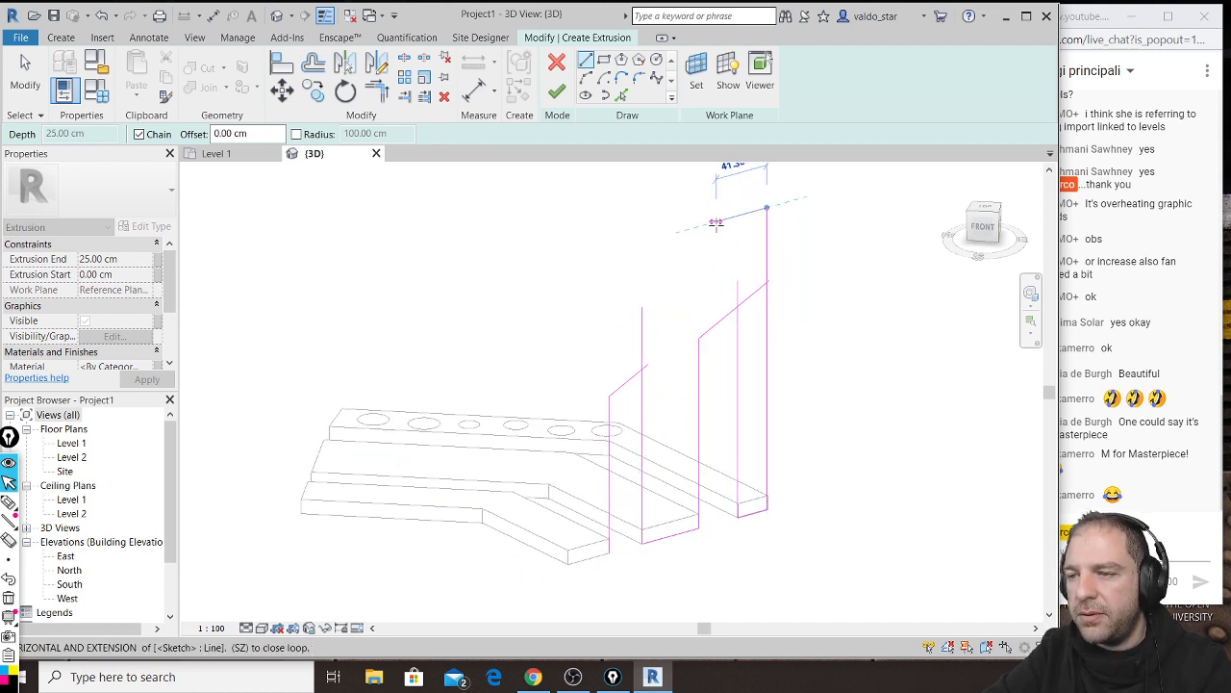
{"action": "left_click", "coordinate": [711, 240]}
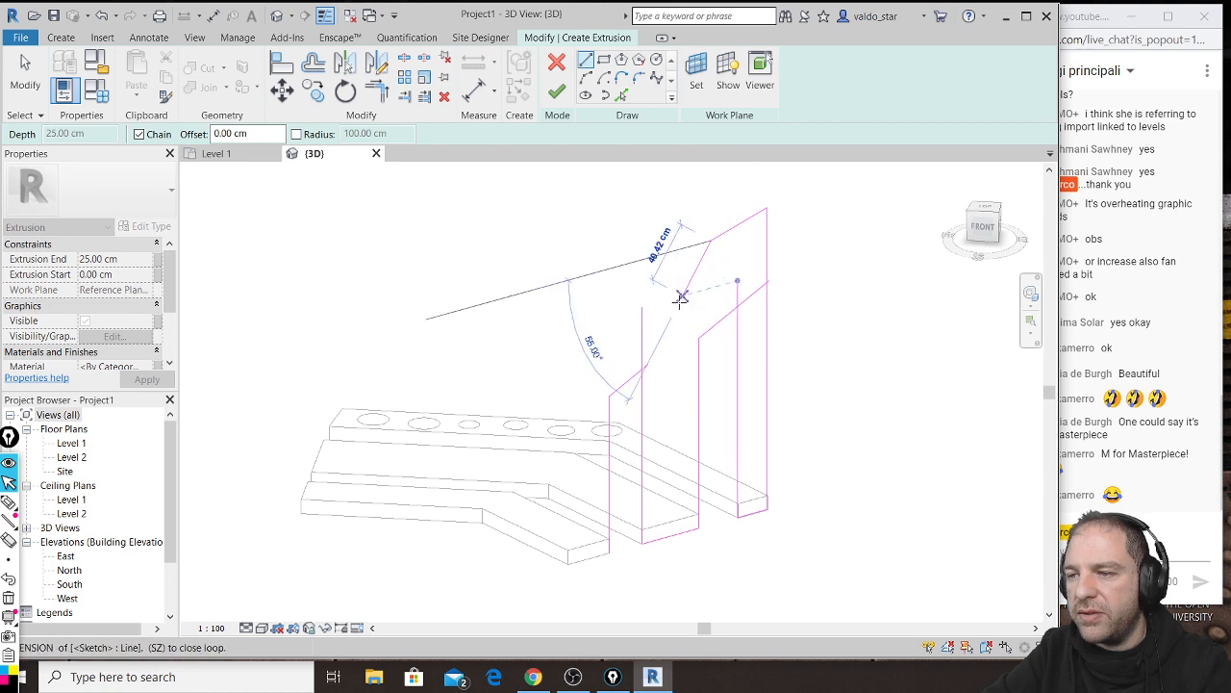
{"action": "left_click", "coordinate": [680, 297]}
{"action": "left_click", "coordinate": [641, 281]}
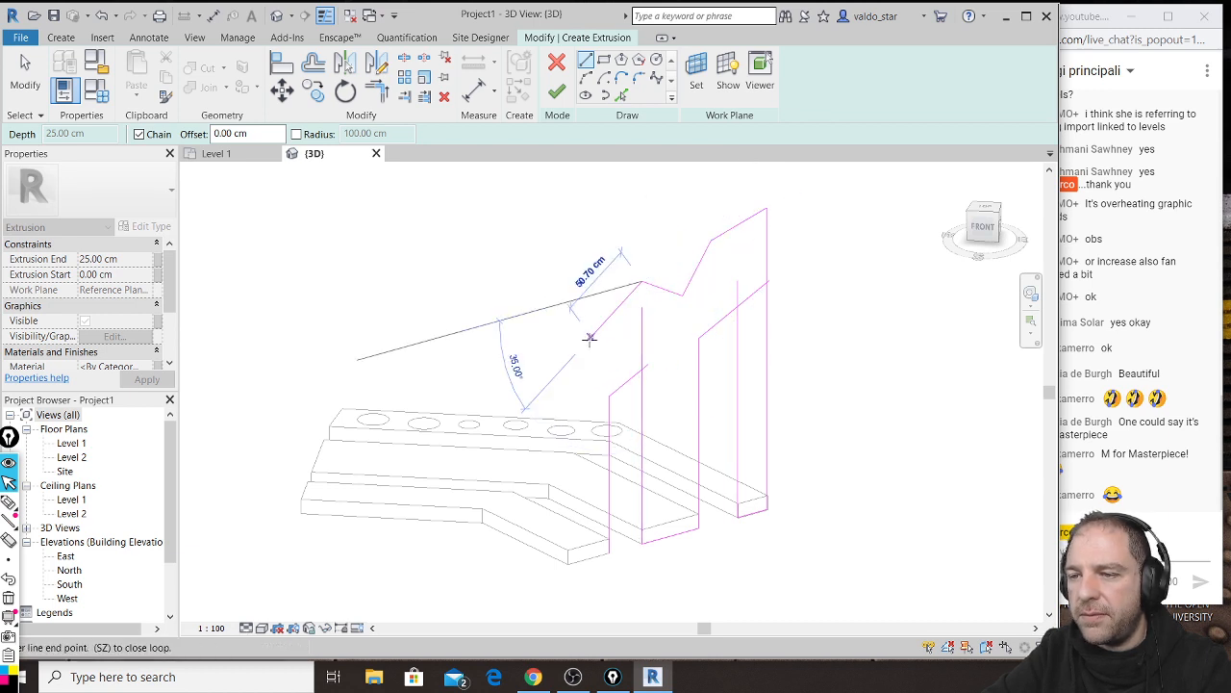
{"action": "left_click", "coordinate": [520, 355]}
{"action": "key", "text": "Escape"}
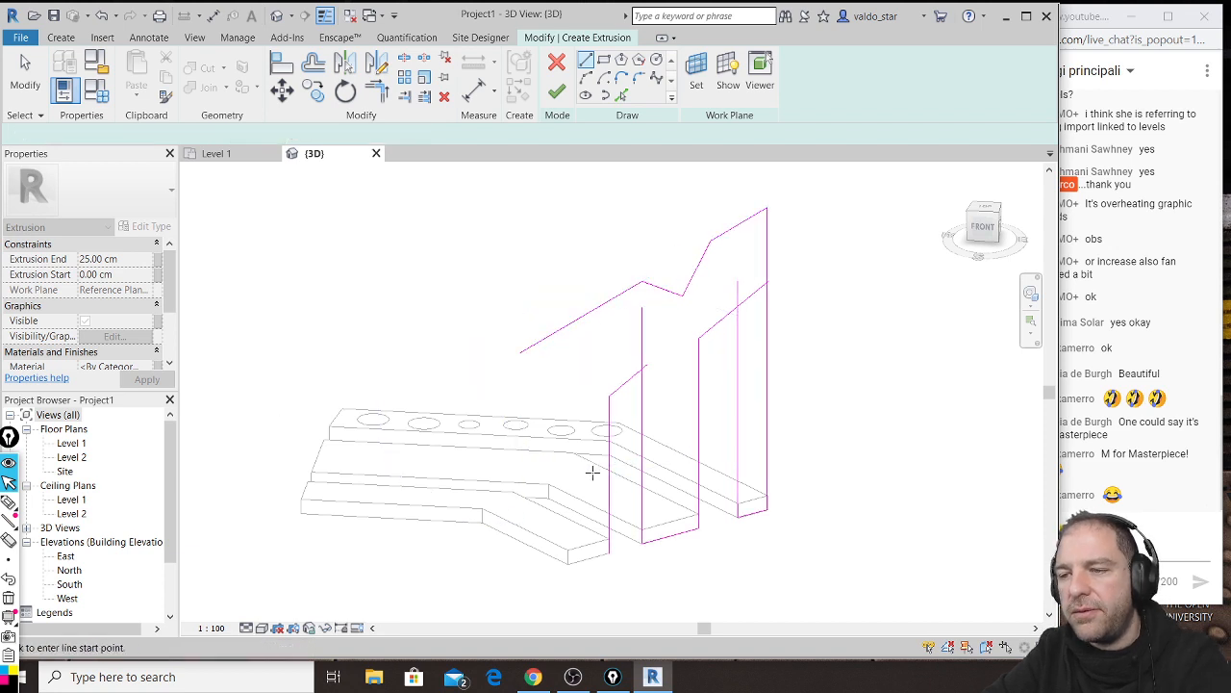
Step: Draw a vertical sketch line about 186 cm high above the front bar's near bottom corner and try to continue along its bottom edge
{"action": "left_click", "coordinate": [566, 562]}
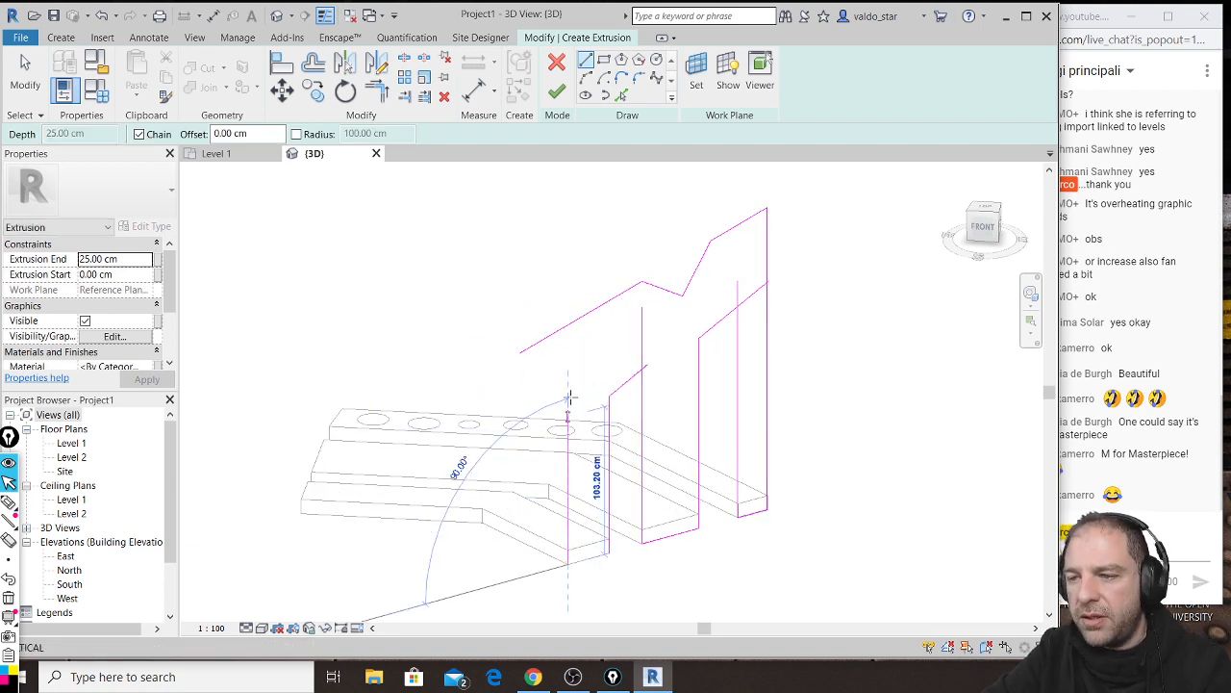
{"action": "left_click", "coordinate": [569, 306]}
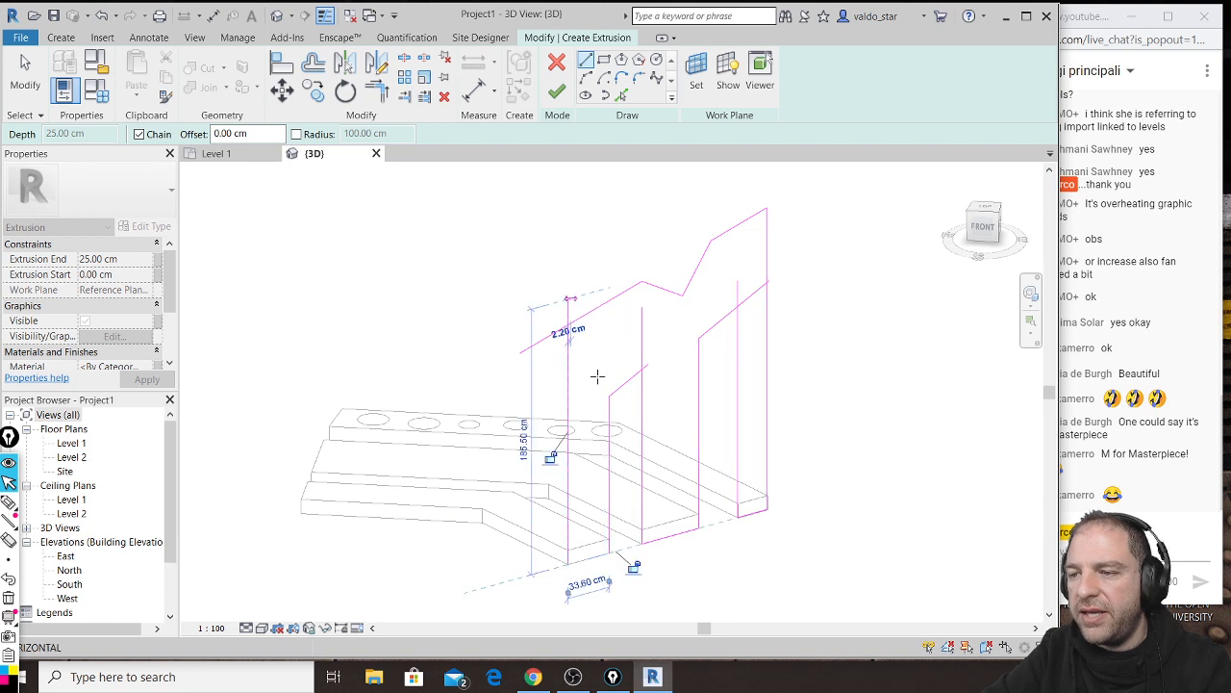
{"action": "left_click", "coordinate": [569, 564]}
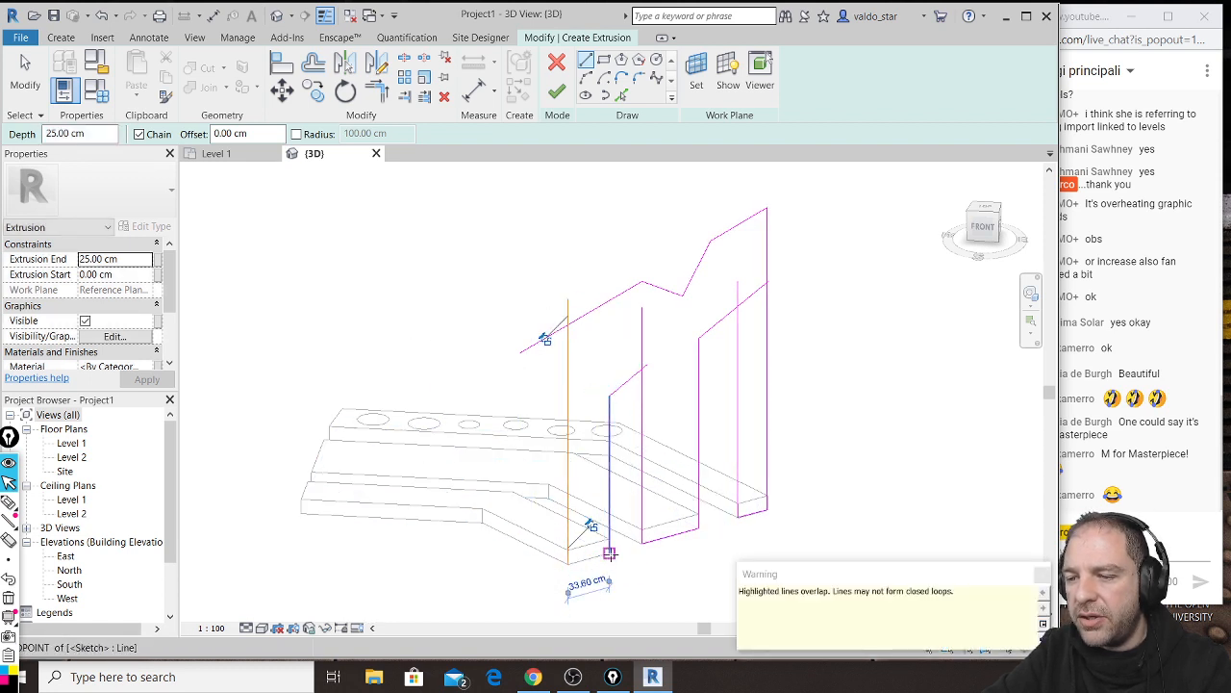
{"action": "left_click", "coordinate": [609, 553]}
{"action": "key", "text": "Escape"}
{"action": "key", "text": "Escape"}
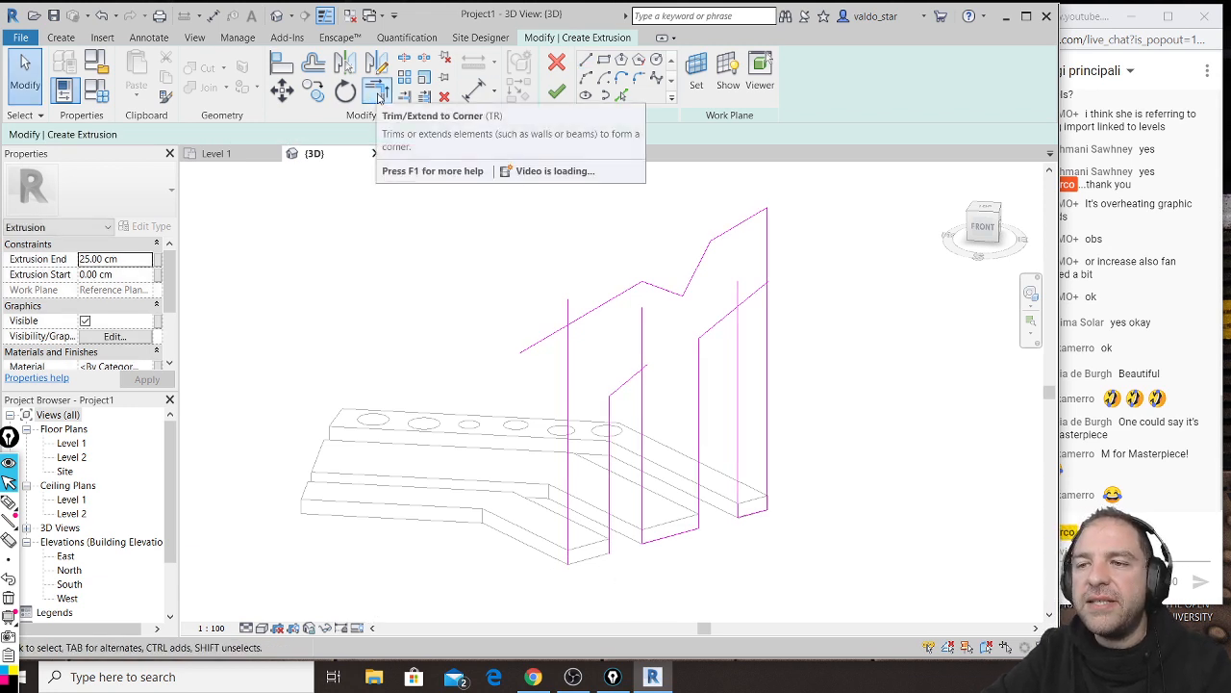
Step: Trim the front vertical line and roofline to a corner, and trim the overrunning peaks of the two inner notches
{"action": "left_click", "coordinate": [378, 93]}
{"action": "left_click", "coordinate": [573, 336]}
{"action": "left_click", "coordinate": [581, 319]}
{"action": "left_click", "coordinate": [584, 316]}
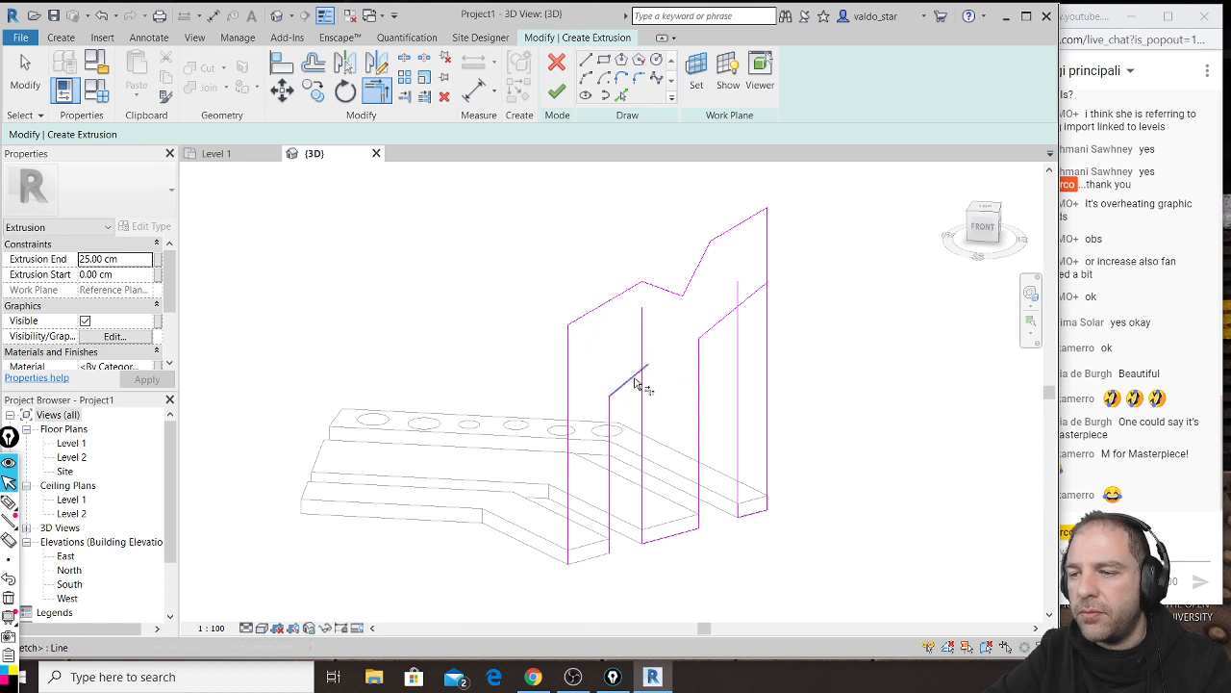
{"action": "left_click", "coordinate": [727, 316]}
{"action": "left_click", "coordinate": [737, 324]}
Step: Draw the closing sketch line along the front bar's bottom end edge between the two vertical lines
{"action": "middle_click_drag", "start_coordinate": [760, 384], "coordinate": [768, 325]}
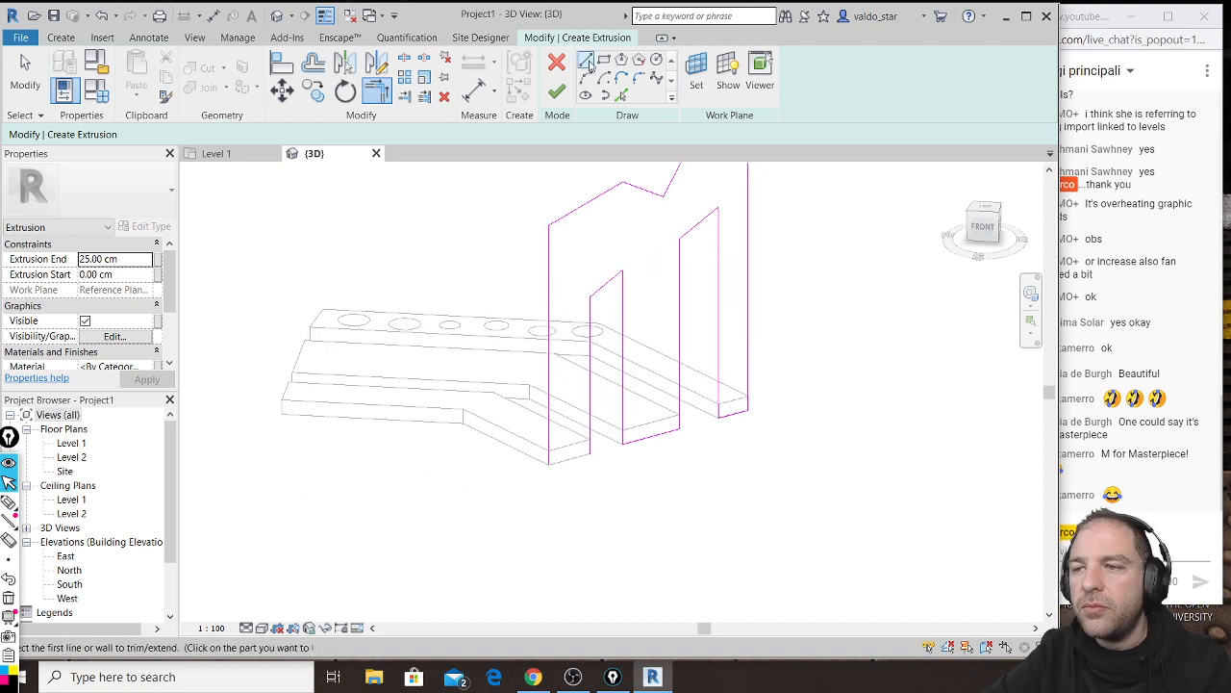
{"action": "left_click", "coordinate": [587, 62]}
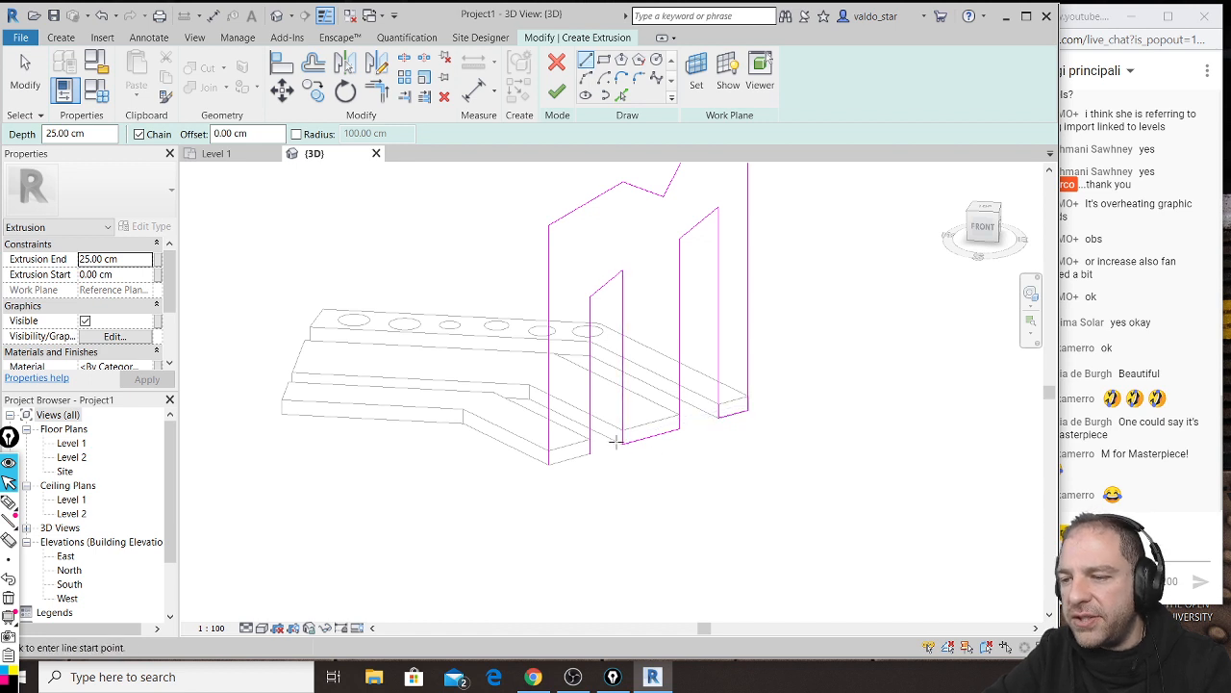
{"action": "scroll", "coordinate": [617, 441], "scroll_direction": "up", "scroll_amount": 2}
{"action": "scroll", "coordinate": [516, 473], "scroll_direction": "up", "scroll_amount": 3}
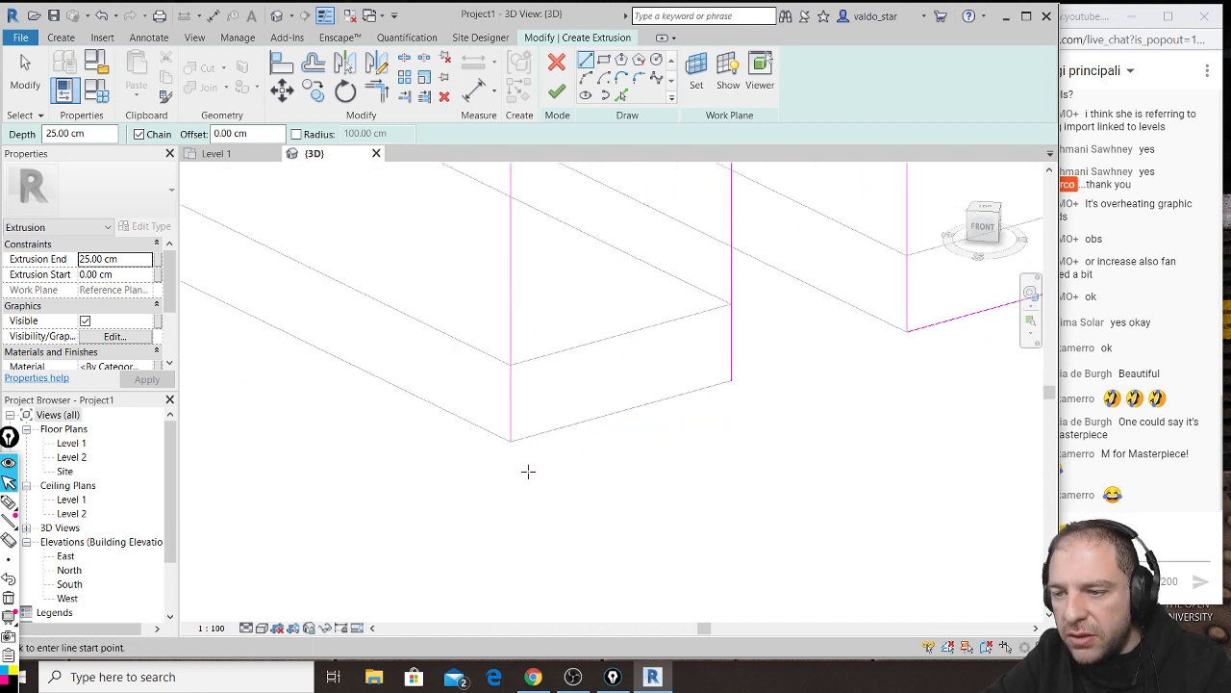
{"action": "left_click", "coordinate": [511, 439]}
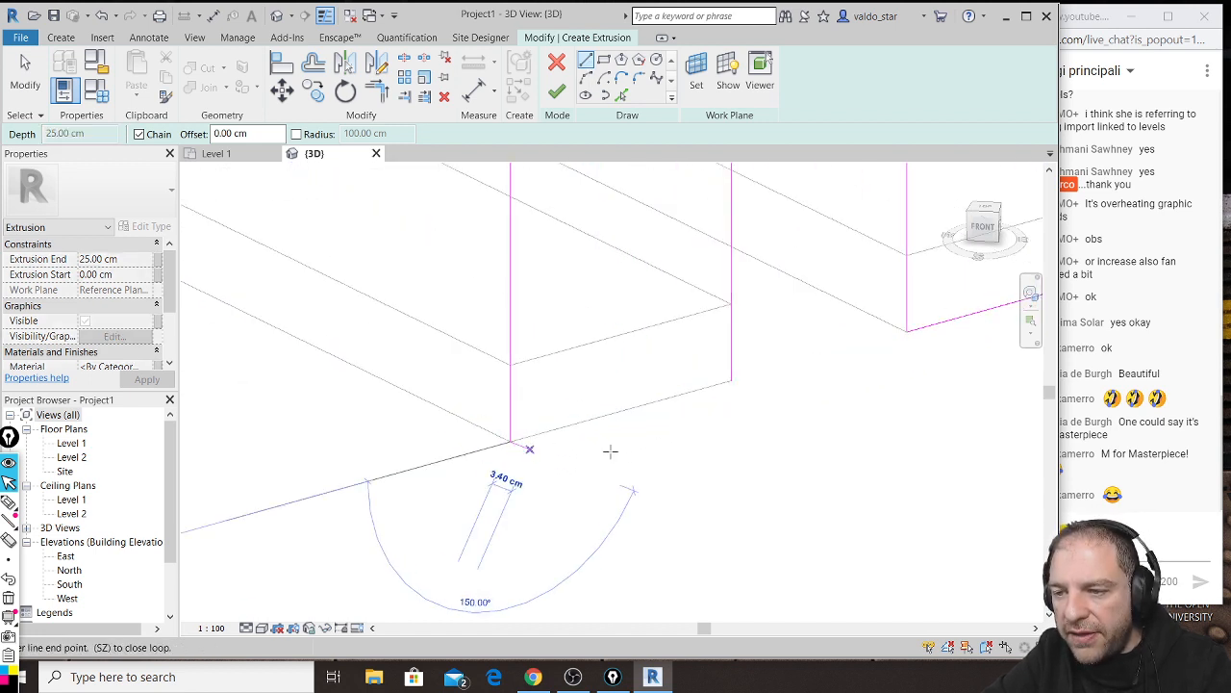
{"action": "left_click", "coordinate": [732, 381]}
{"action": "key", "text": "Escape"}
{"action": "scroll", "coordinate": [645, 477], "scroll_direction": "down", "scroll_amount": 3}
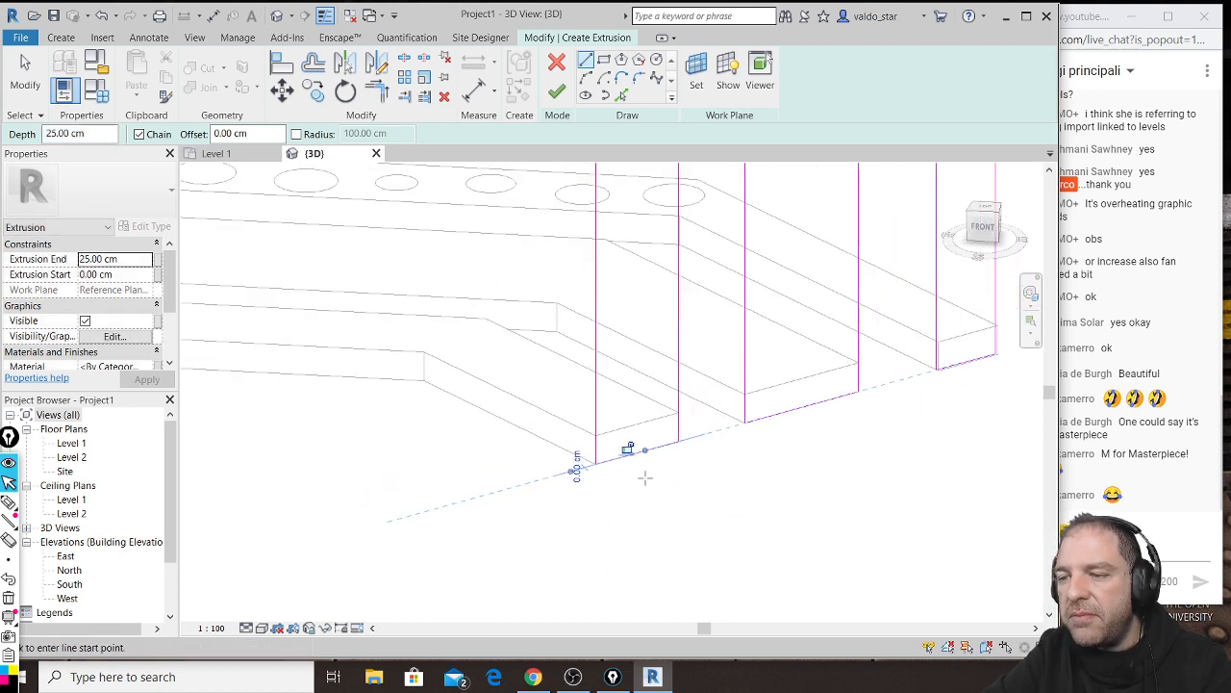
{"action": "key", "text": "Escape"}
Step: Try to finish the extrusion sketch and return to editing its lines
{"action": "scroll", "coordinate": [586, 522], "scroll_direction": "down", "scroll_amount": 2}
{"action": "middle_click_drag", "start_coordinate": [929, 445], "coordinate": [812, 570]}
{"action": "scroll", "coordinate": [825, 369], "scroll_direction": "down", "scroll_amount": 1}
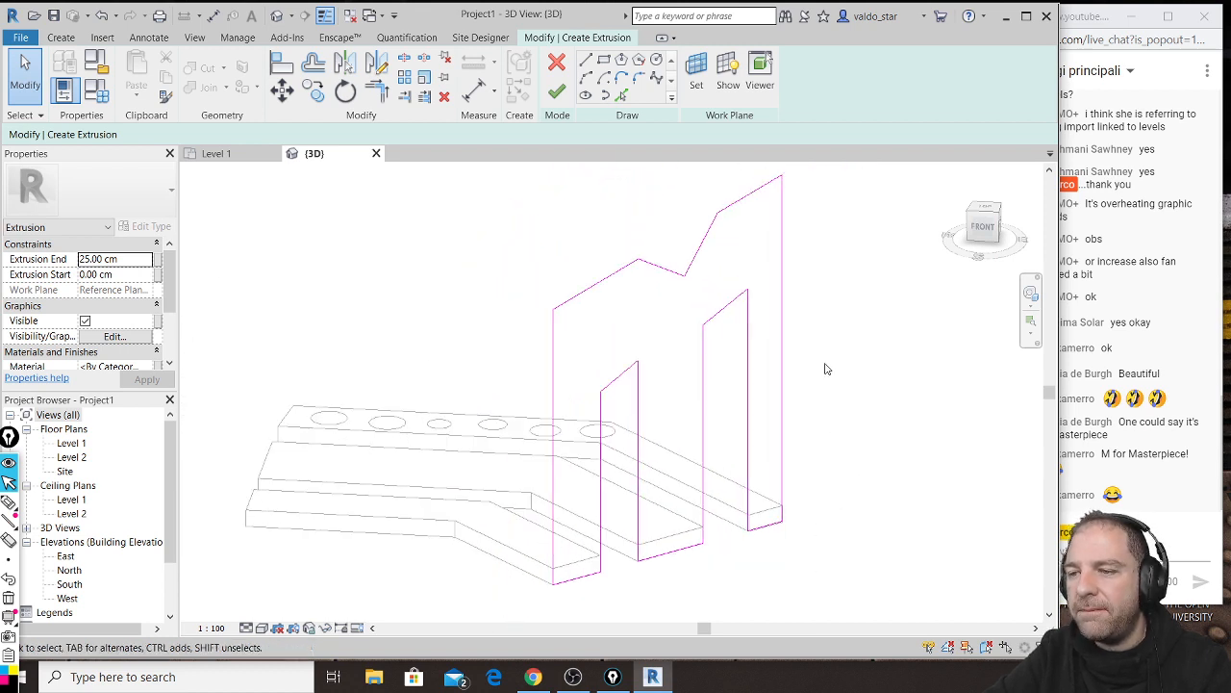
{"action": "mouse_move", "coordinate": [676, 336]}
{"action": "middle_mouse_down", "text": "shift"}
{"action": "mouse_move", "coordinate": [723, 357]}
{"action": "mouse_move", "coordinate": [863, 346]}
{"action": "mouse_move", "coordinate": [895, 327]}
{"action": "mouse_move", "coordinate": [644, 352]}
{"action": "mouse_move", "coordinate": [666, 349]}
{"action": "middle_mouse_up", "text": "shift"}
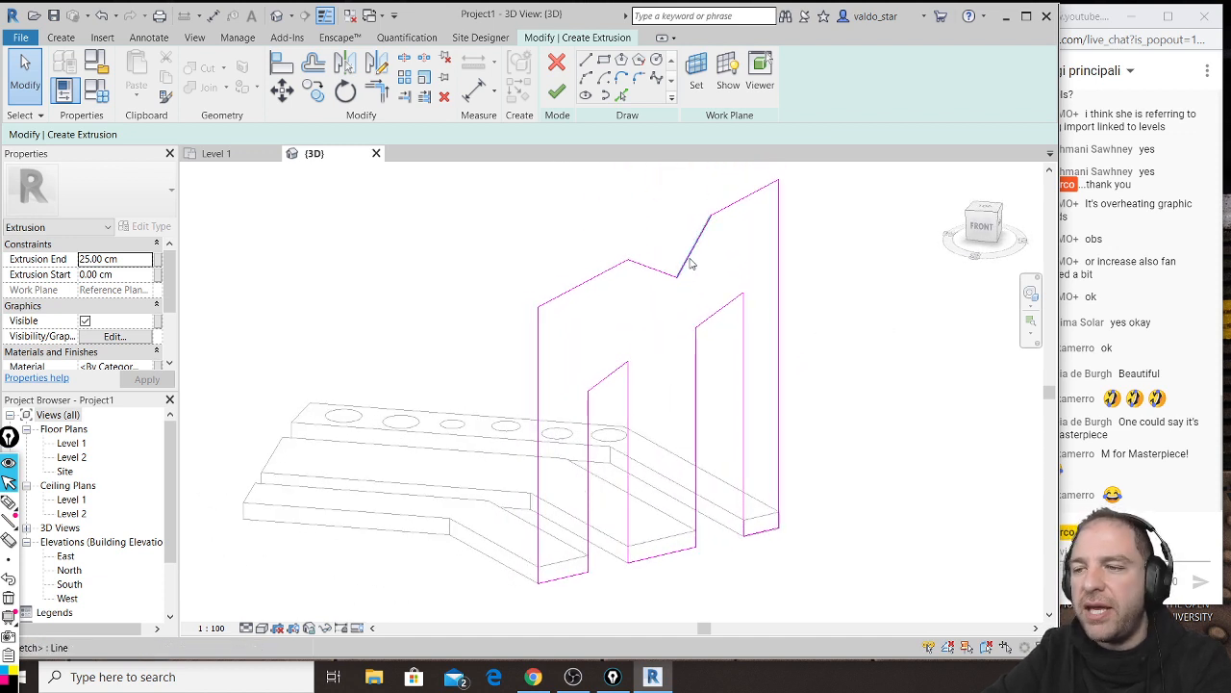
{"action": "left_click", "coordinate": [558, 92]}
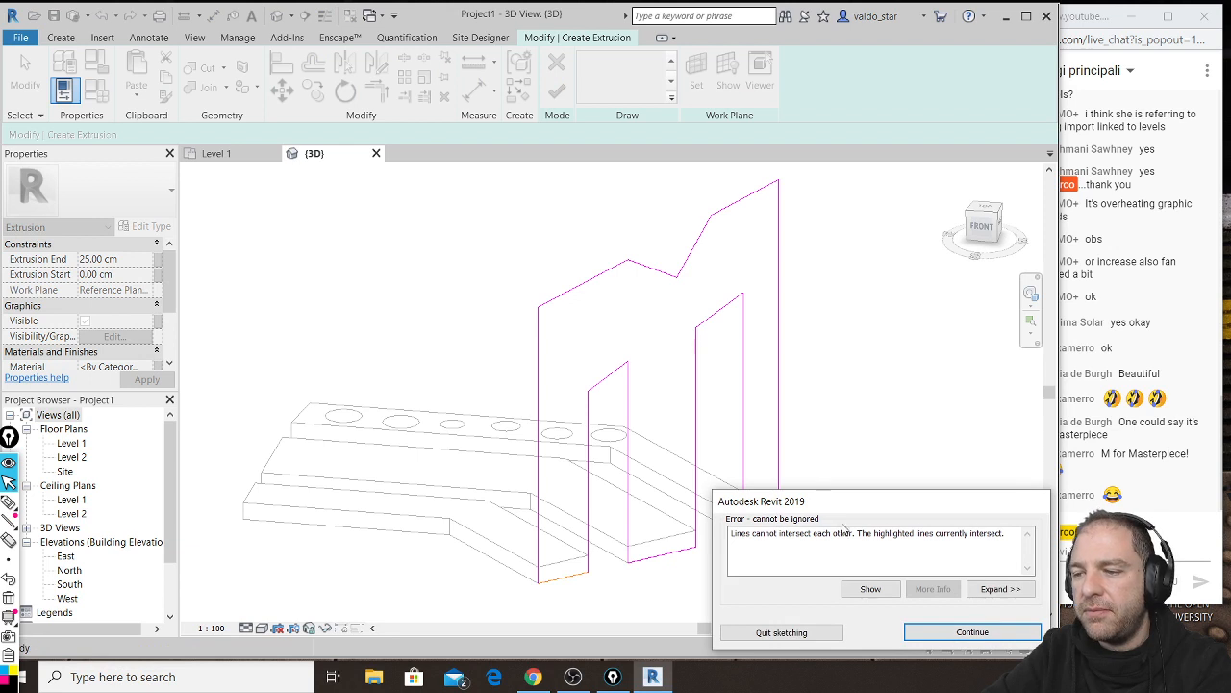
{"action": "left_click", "coordinate": [912, 632]}
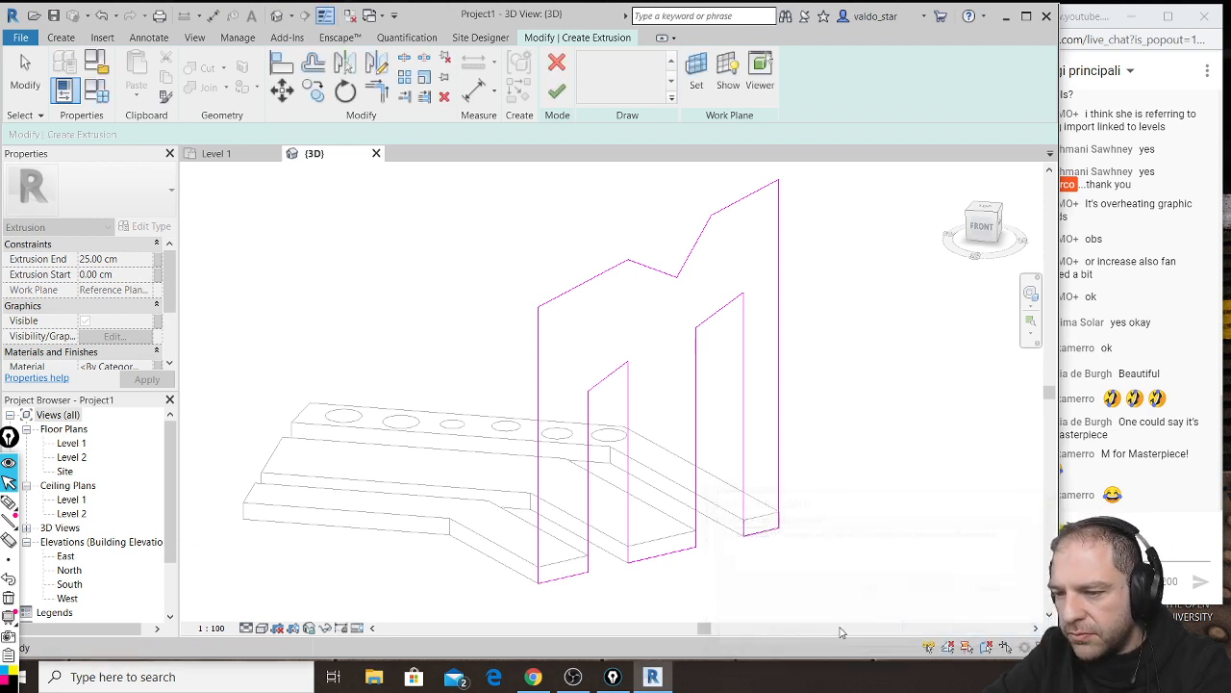
Step: Delete the closing sketch line along the front bar's bottom end edge
{"action": "scroll", "coordinate": [581, 472], "scroll_direction": "up", "scroll_amount": 5}
{"action": "left_click", "coordinate": [583, 467]}
{"action": "left_click", "coordinate": [619, 489]}
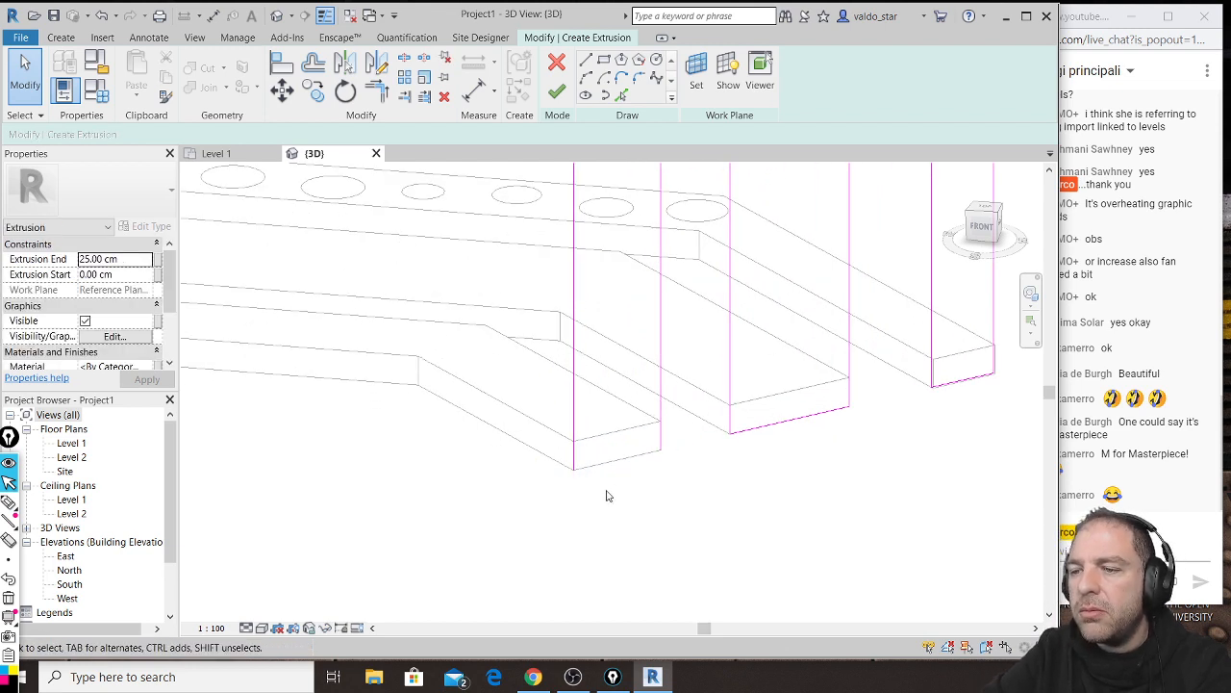
{"action": "left_click_drag", "start_coordinate": [548, 510], "coordinate": [689, 392]}
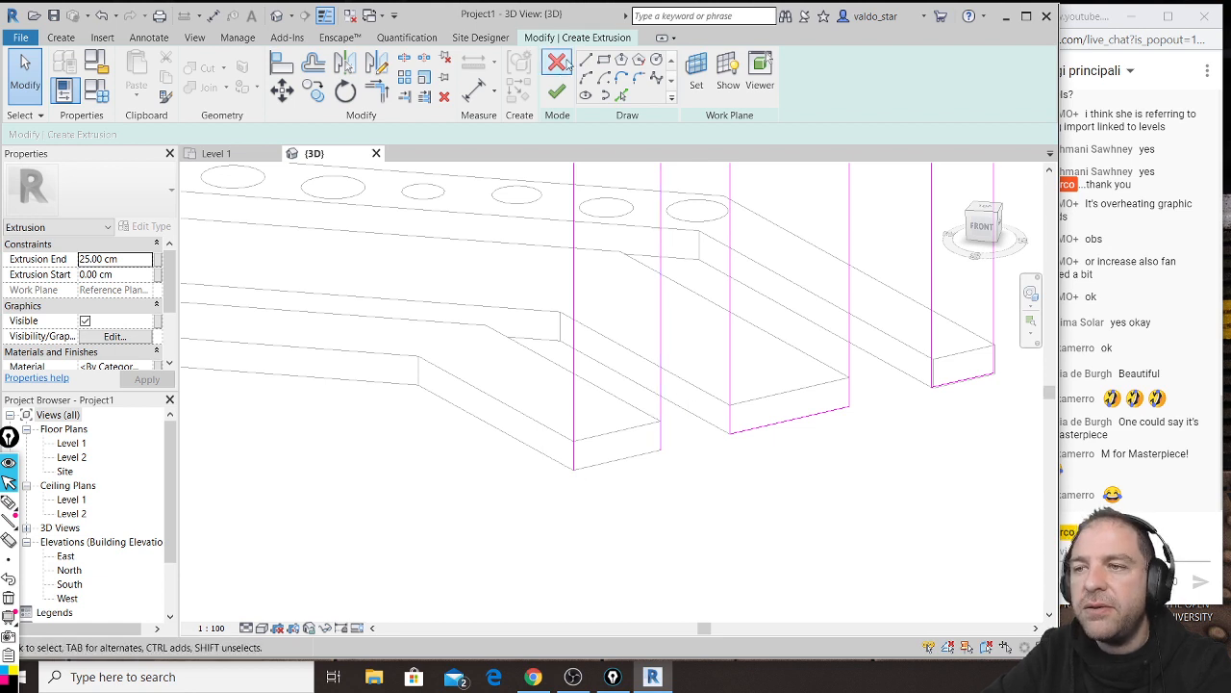
Step: Redraw the closing line on the front bar's bottom end edge, trimmed to both verticals, and try to finish the sketch again
{"action": "left_click", "coordinate": [585, 61]}
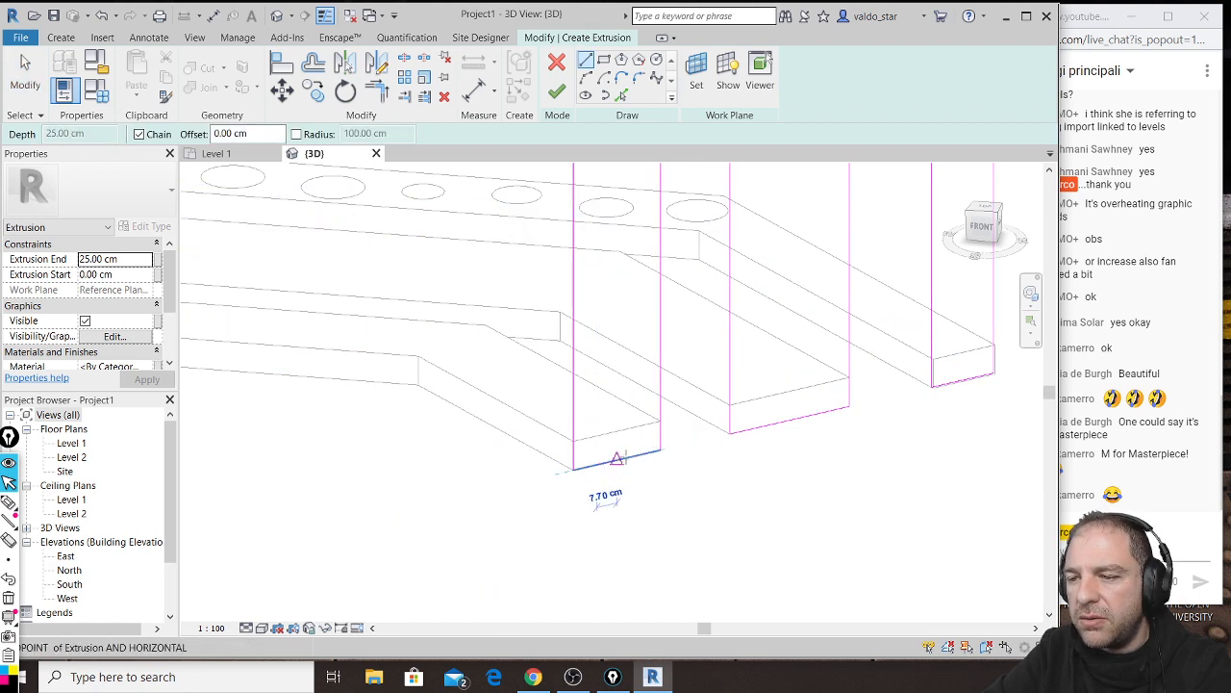
{"action": "left_click", "coordinate": [620, 458]}
{"action": "key", "text": "Escape"}
{"action": "key", "text": "Escape"}
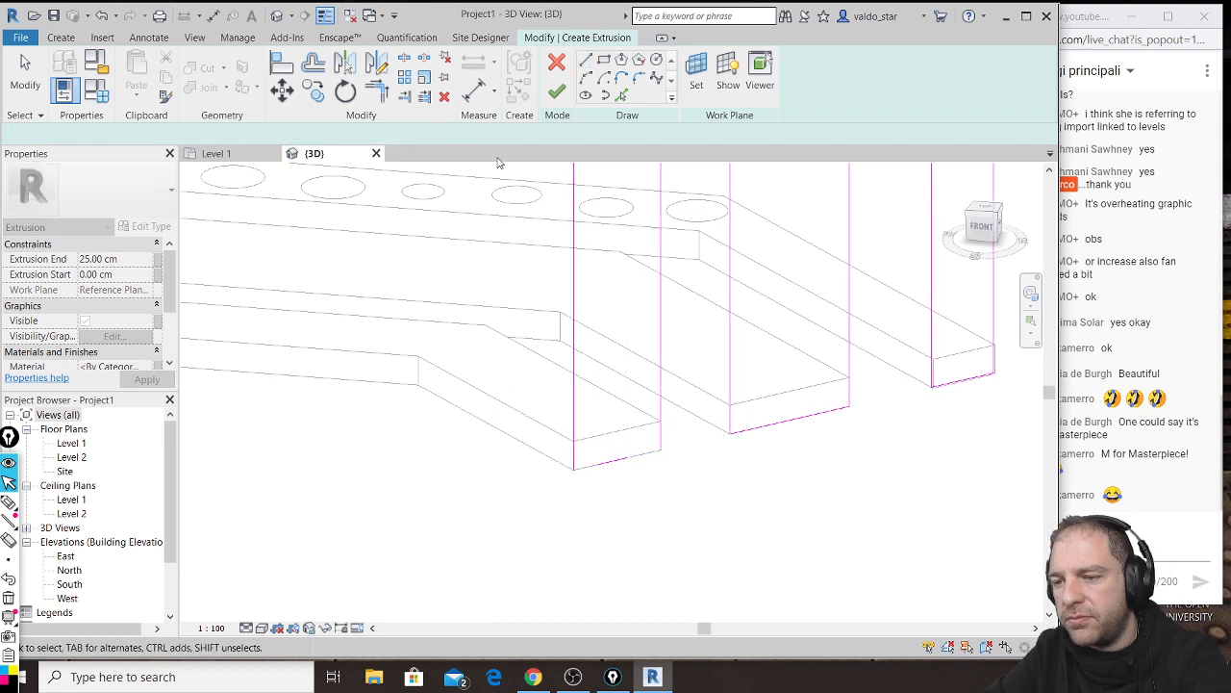
{"action": "left_click", "coordinate": [574, 417]}
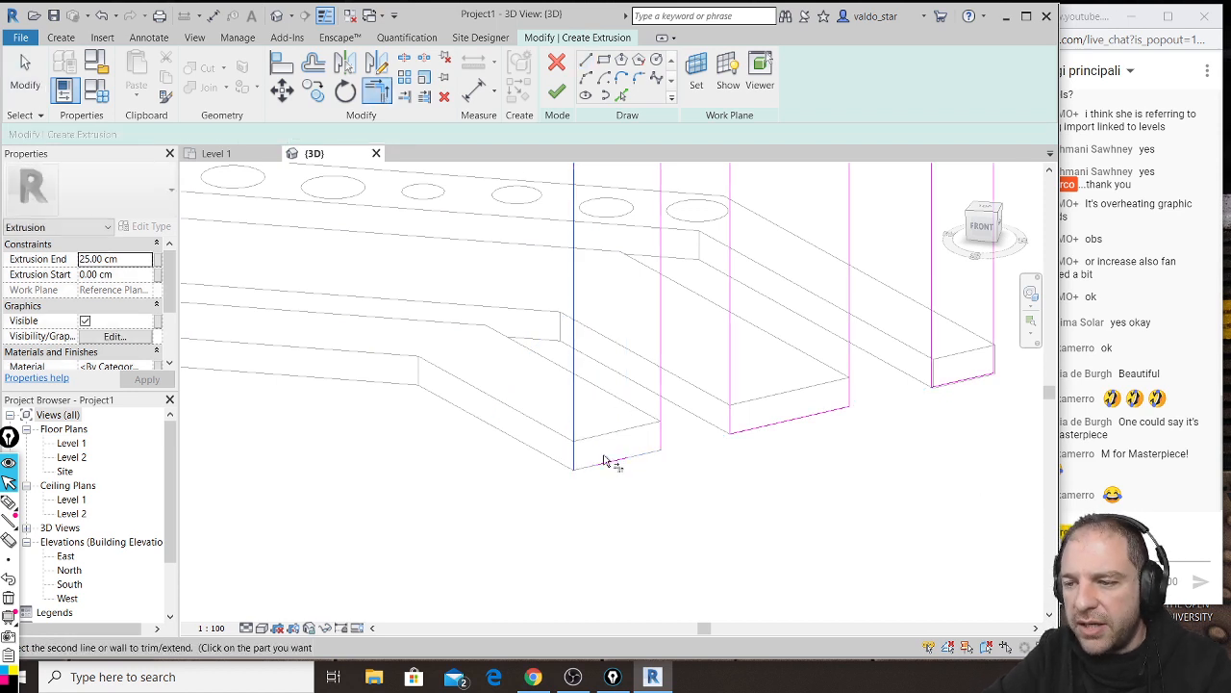
{"action": "left_click", "coordinate": [663, 358]}
{"action": "left_click", "coordinate": [564, 98]}
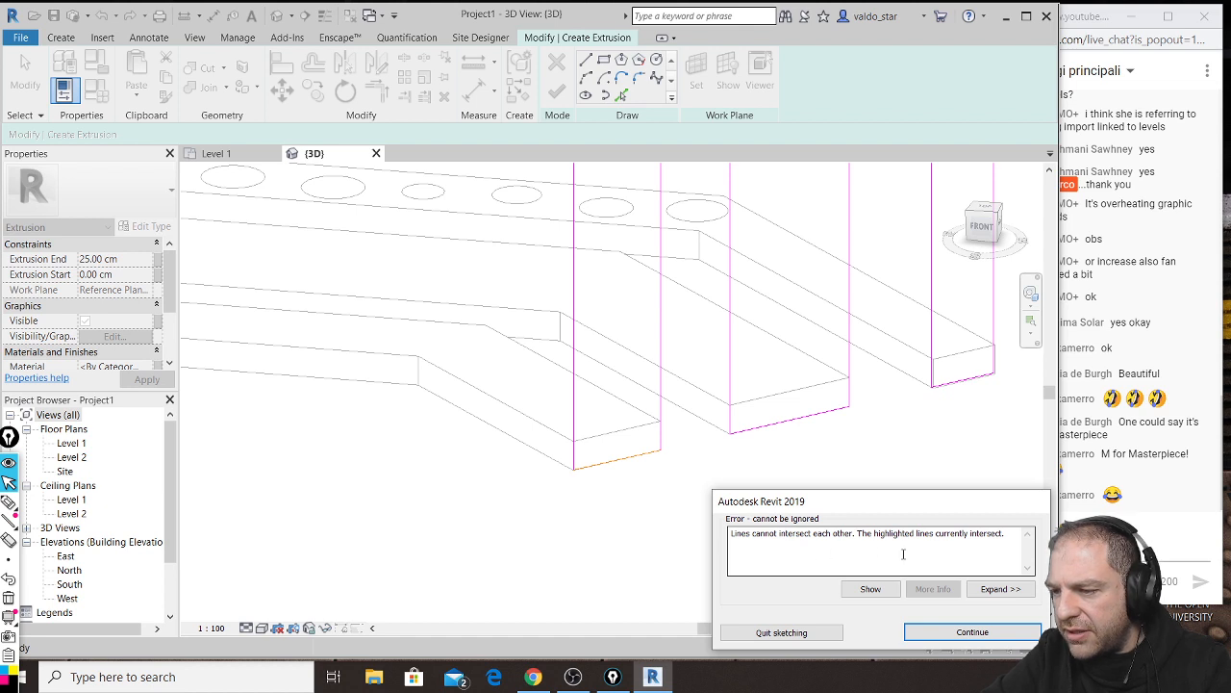
{"action": "left_click", "coordinate": [970, 632]}
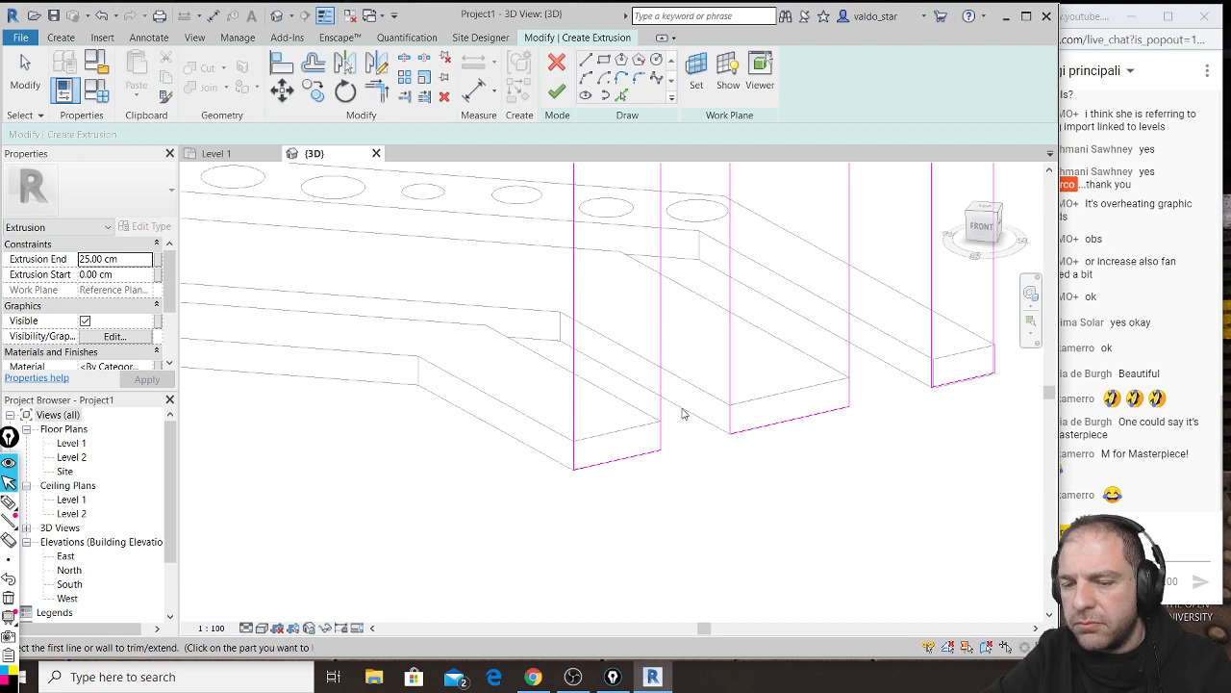
Step: Turn off thin lines at the front bar's corner and delete the redrawn closing line along its bottom end edge
{"action": "key", "text": "Escape"}
{"action": "scroll", "coordinate": [577, 476], "scroll_direction": "up", "scroll_amount": 5}
{"action": "scroll", "coordinate": [558, 467], "scroll_direction": "up", "scroll_amount": 2}
{"action": "middle_click_drag", "start_coordinate": [551, 456], "coordinate": [523, 439]}
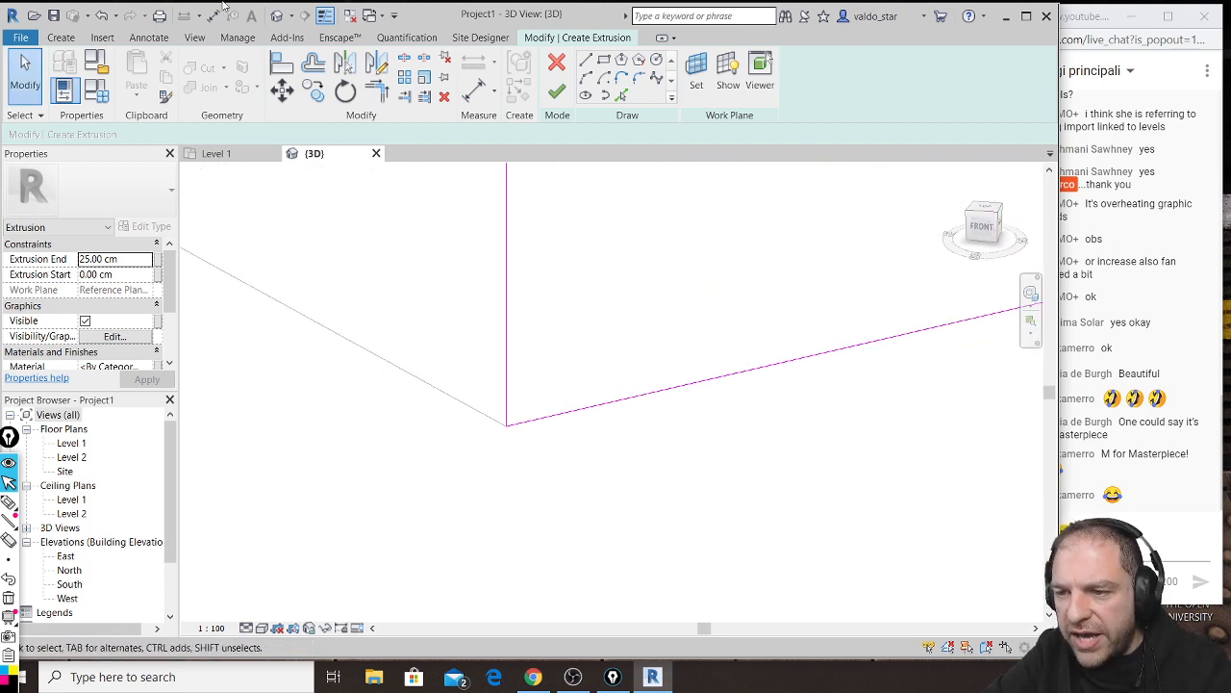
{"action": "left_click", "coordinate": [326, 16]}
{"action": "scroll", "coordinate": [538, 419], "scroll_direction": "down", "scroll_amount": 5}
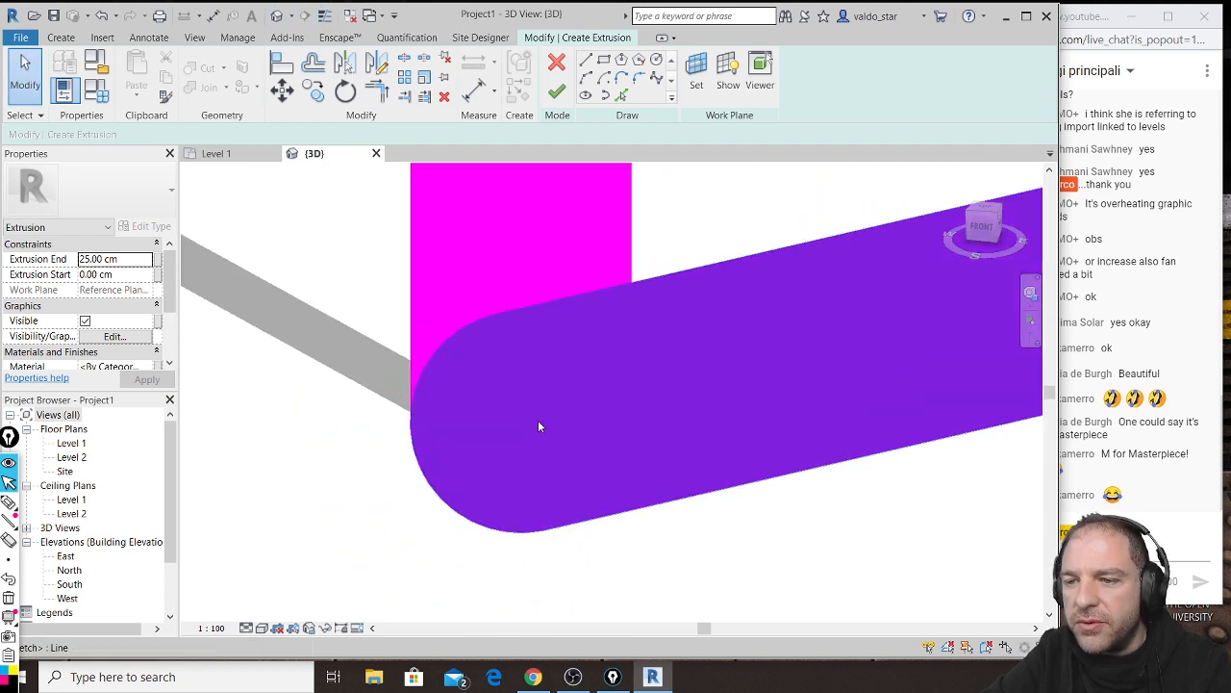
{"action": "left_click", "coordinate": [620, 424]}
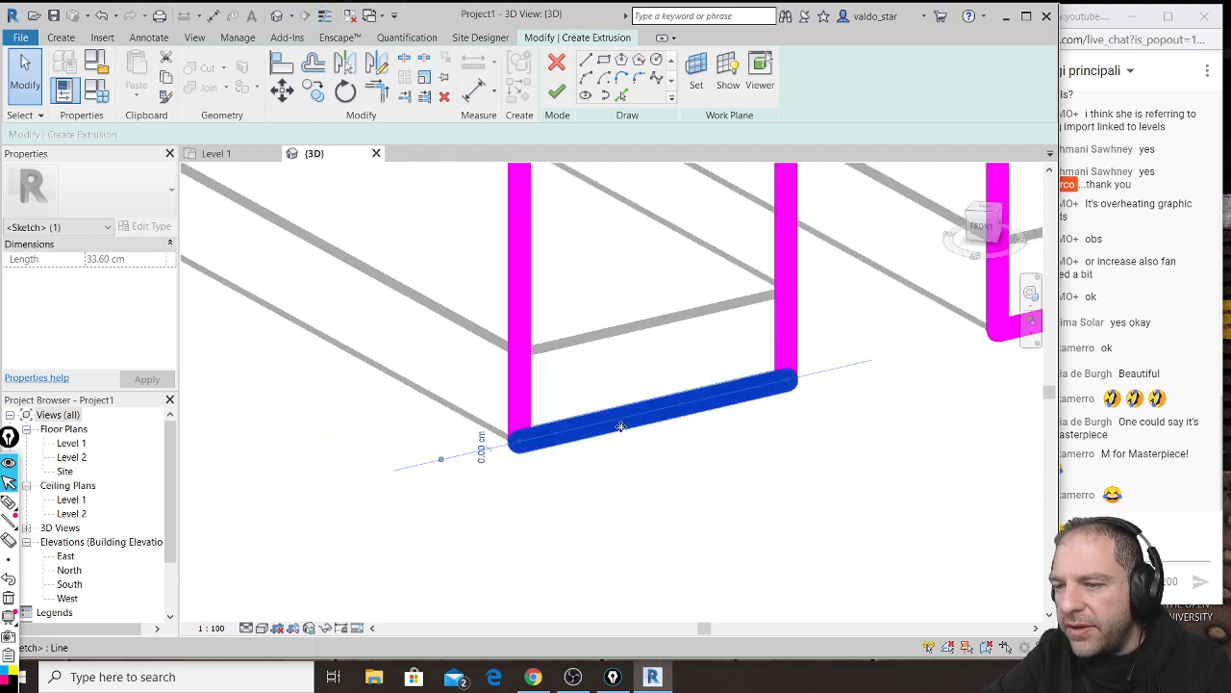
{"action": "key", "text": "Delete"}
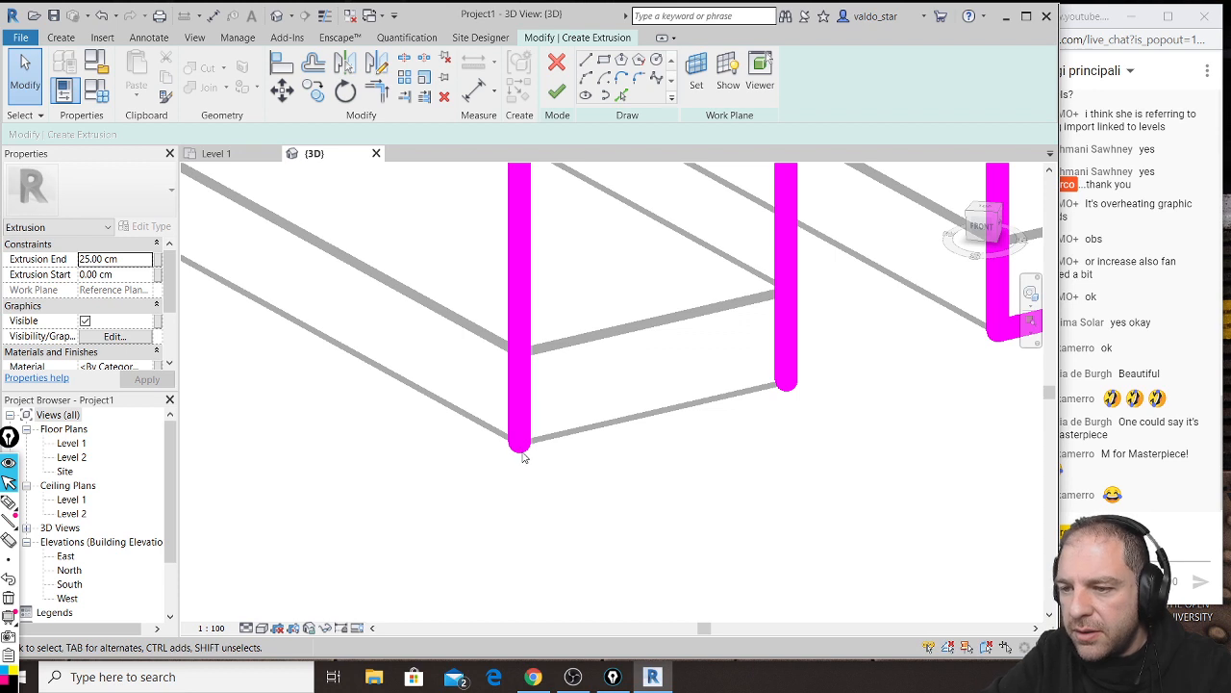
Step: Restore thin lines and check the two vertical sketch lines at the front bar's end for overlapping duplicates
{"action": "left_click_drag", "start_coordinate": [462, 490], "coordinate": [643, 330]}
{"action": "left_click_drag", "start_coordinate": [714, 468], "coordinate": [896, 254]}
{"action": "scroll", "coordinate": [690, 509], "scroll_direction": "down", "scroll_amount": 3}
{"action": "scroll", "coordinate": [691, 514], "scroll_direction": "down", "scroll_amount": 2}
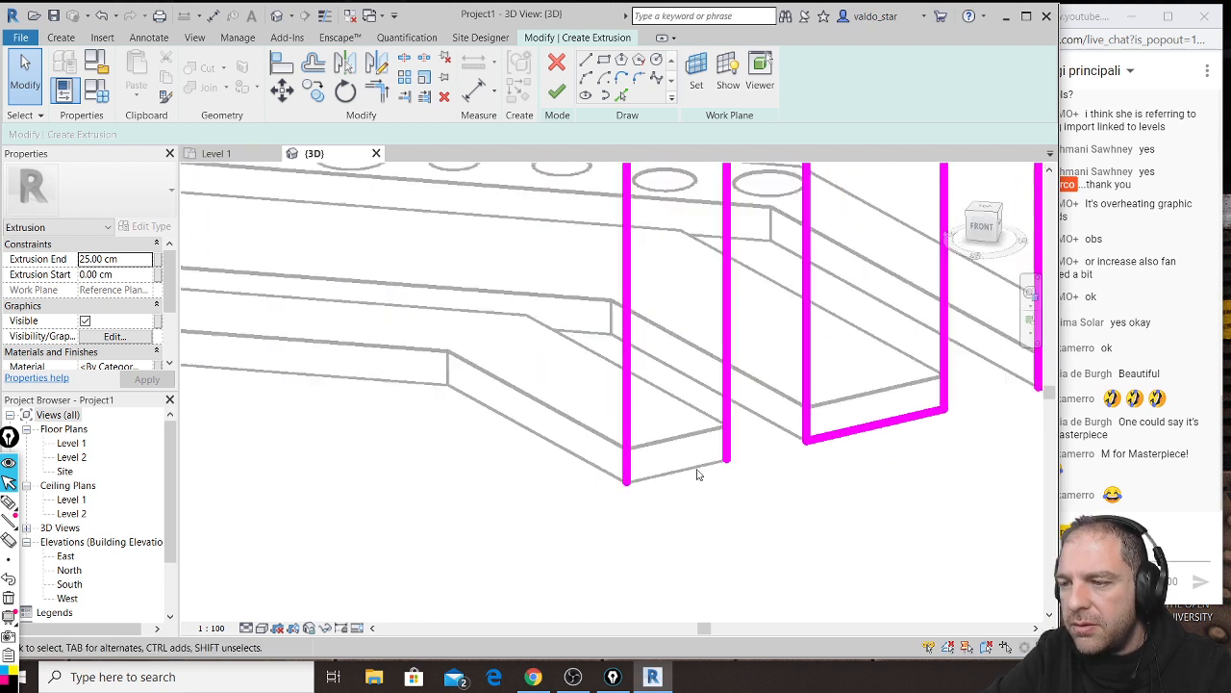
{"action": "left_click", "coordinate": [325, 15]}
{"action": "left_click", "coordinate": [625, 282]}
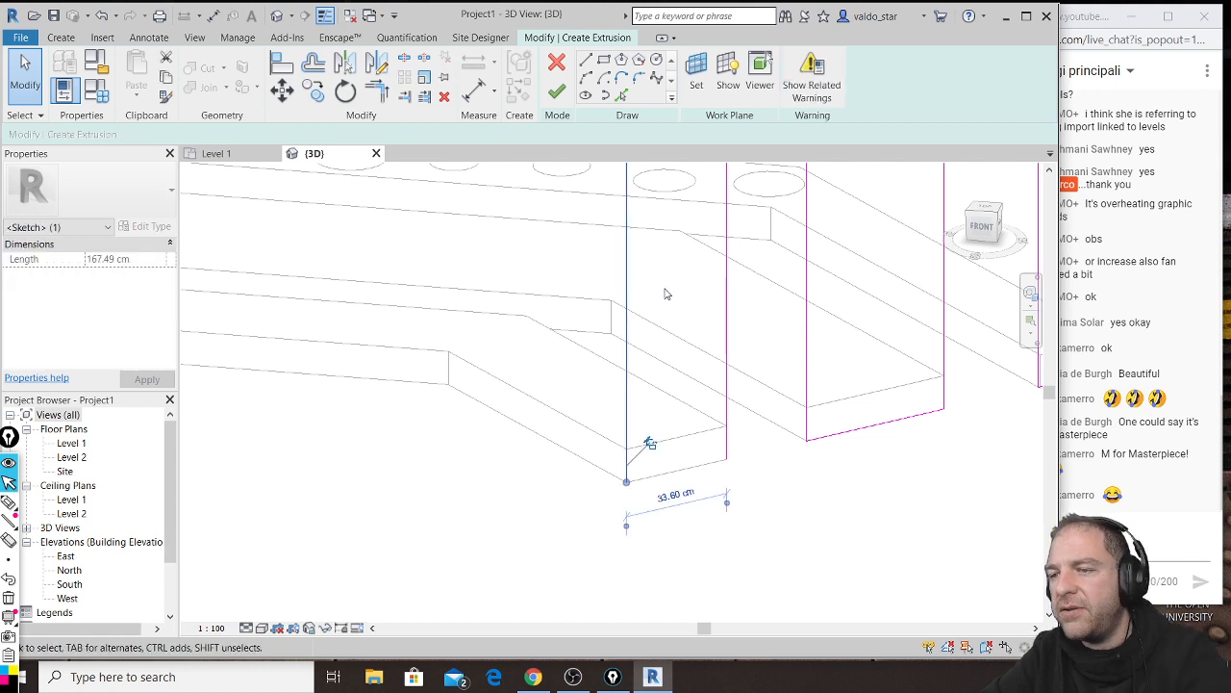
{"action": "left_click", "coordinate": [754, 302]}
{"action": "left_click", "coordinate": [728, 312]}
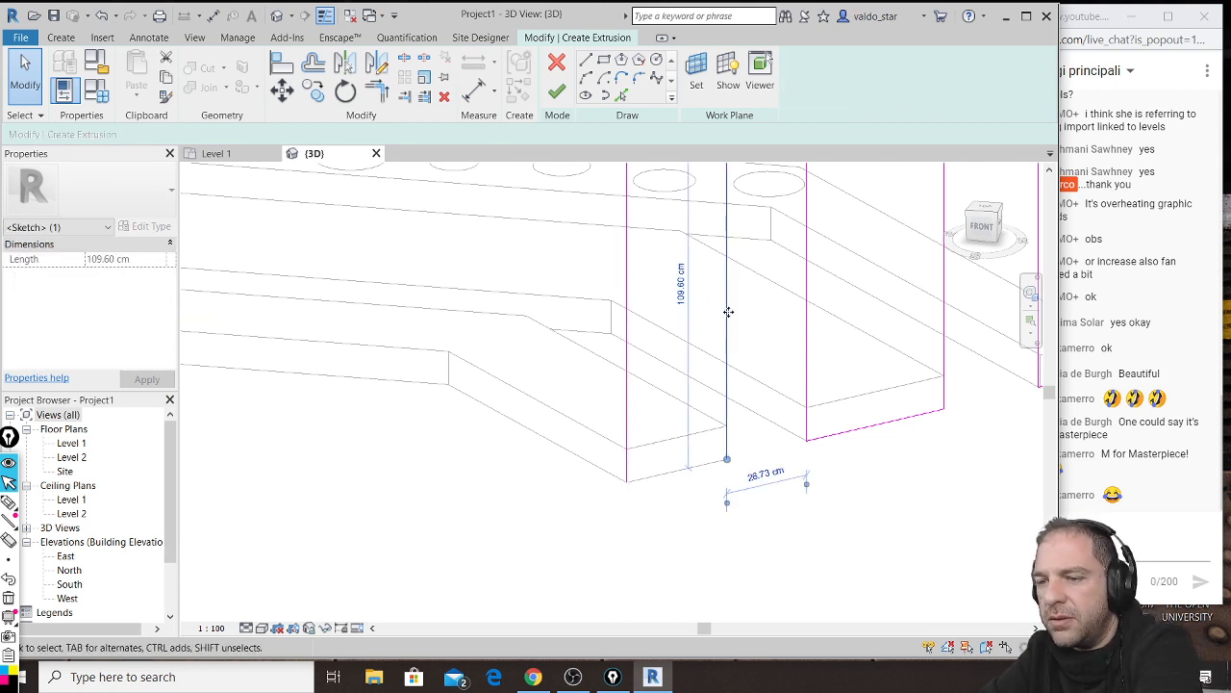
{"action": "left_click", "coordinate": [726, 561]}
{"action": "left_click", "coordinate": [631, 324]}
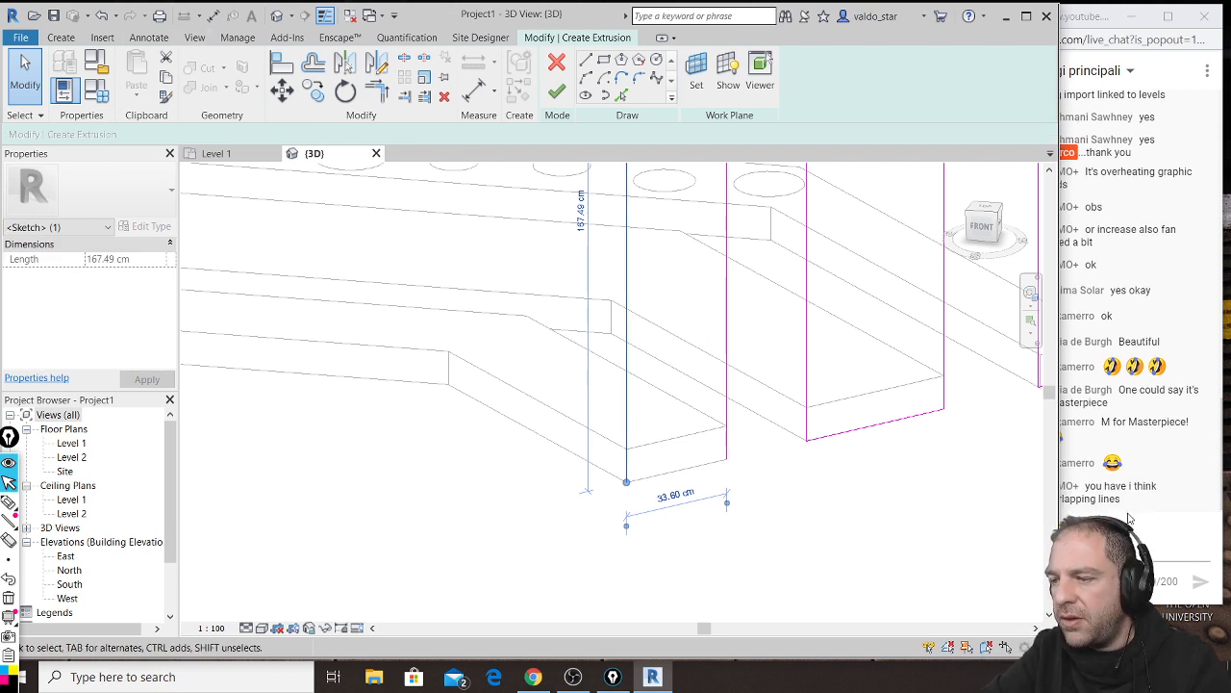
Step: Redraw the closing sketch line on the front bar's bottom end edge, trim it to the verticals, and finish the extrusion sketch
{"action": "left_click", "coordinate": [586, 63]}
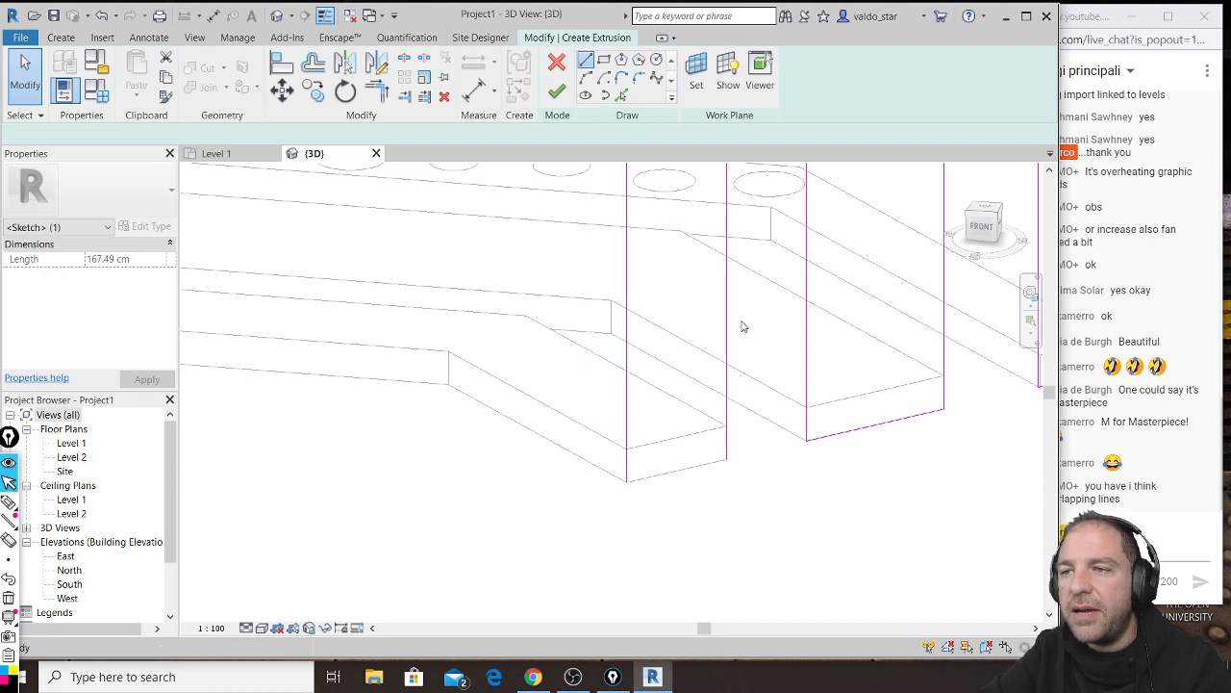
{"action": "left_click", "coordinate": [691, 468]}
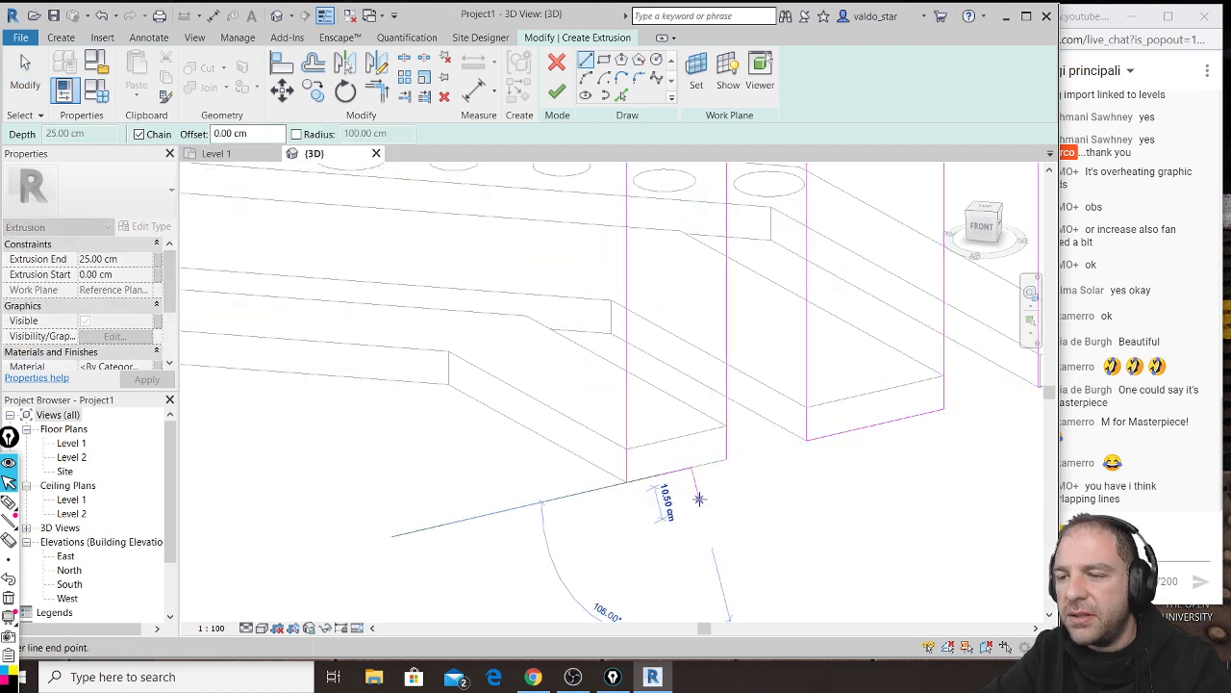
{"action": "key", "text": "Escape"}
{"action": "key", "text": "Escape"}
{"action": "left_click", "coordinate": [378, 85]}
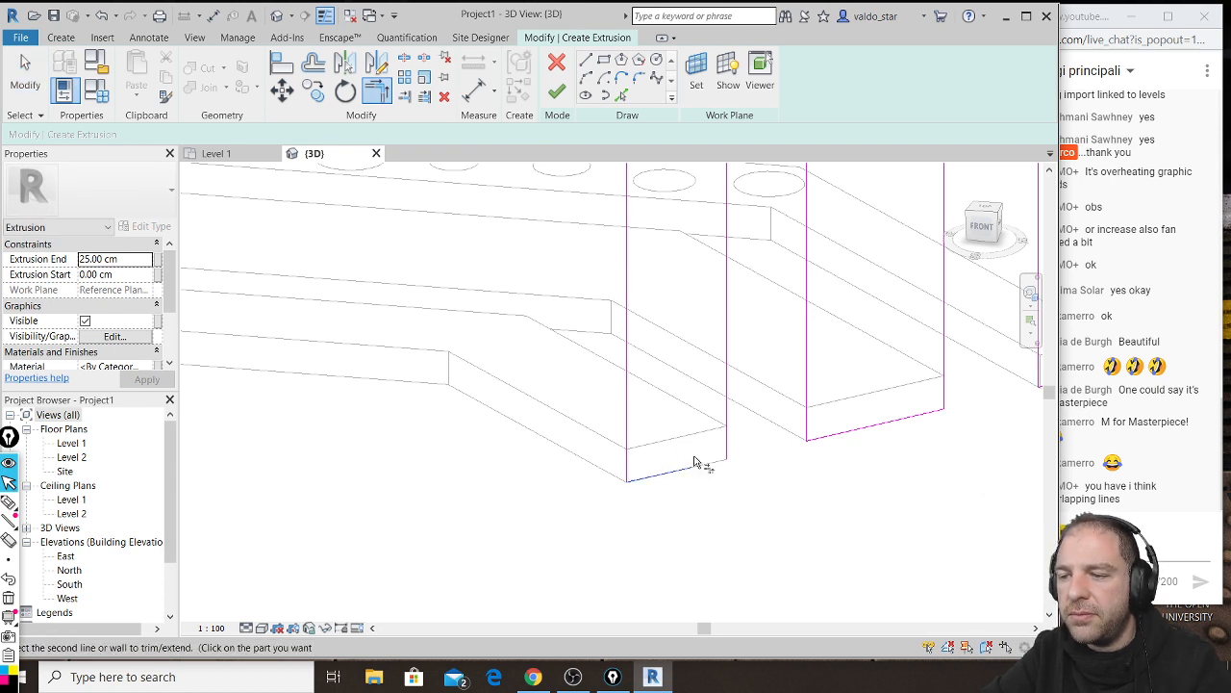
{"action": "left_click", "coordinate": [558, 91]}
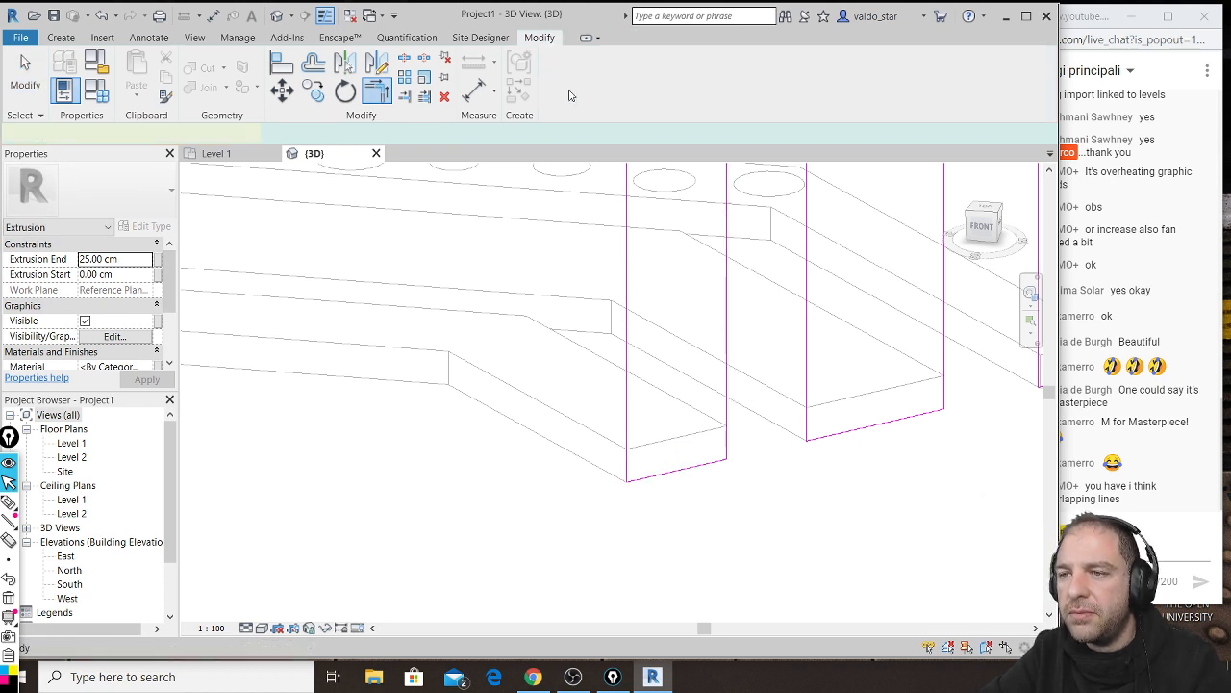
Step: Reshape the upright extrusion's thickness from both faces, ending at about 7.28 cm and starting at about -7.14 cm
{"action": "scroll", "coordinate": [708, 553], "scroll_direction": "down", "scroll_amount": 4}
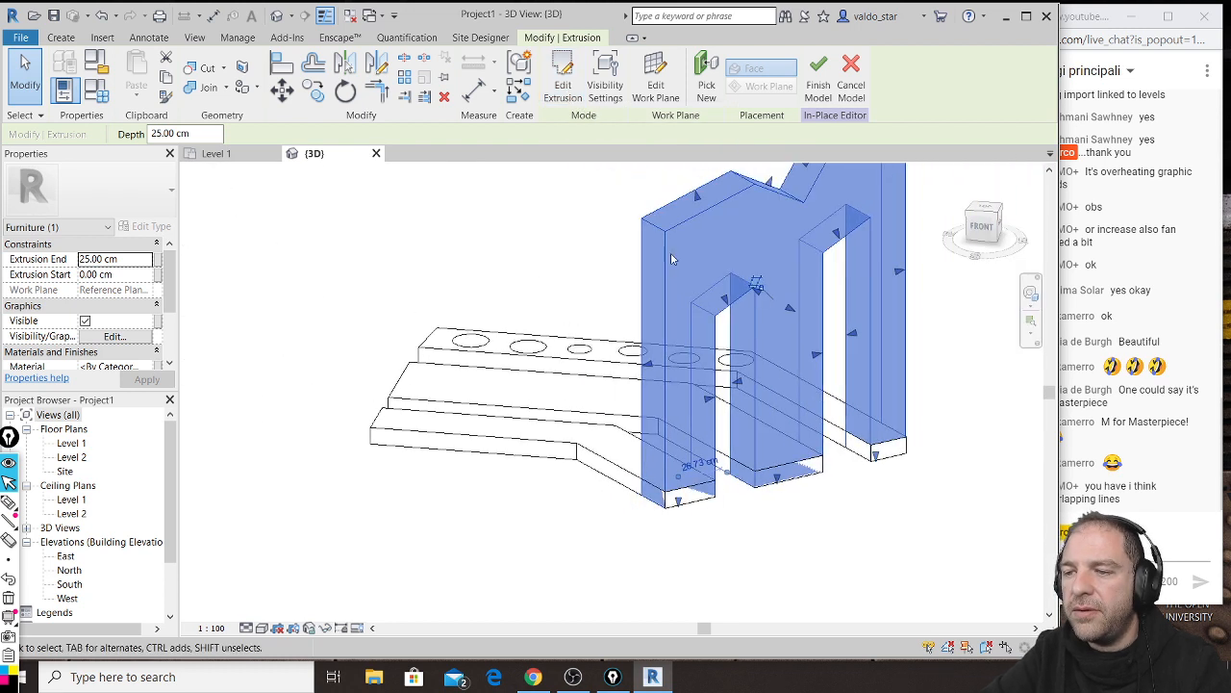
{"action": "middle_click_drag", "start_coordinate": [677, 398], "coordinate": [760, 306], "text": "shift"}
{"action": "left_click", "coordinate": [761, 293]}
{"action": "mouse_move", "coordinate": [778, 302]}
{"action": "left_mouse_down"}
{"action": "mouse_move", "coordinate": [761, 306]}
{"action": "mouse_move", "coordinate": [777, 309]}
{"action": "left_mouse_up"}
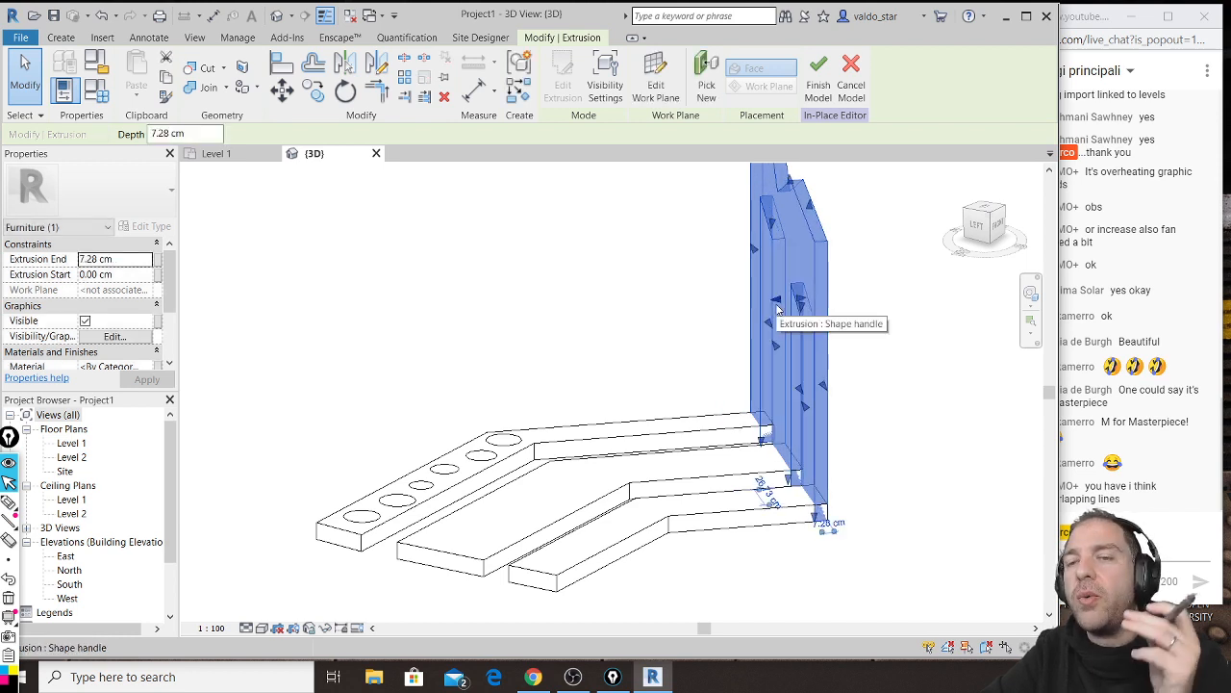
{"action": "middle_click_drag", "start_coordinate": [890, 383], "coordinate": [783, 311], "text": "shift"}
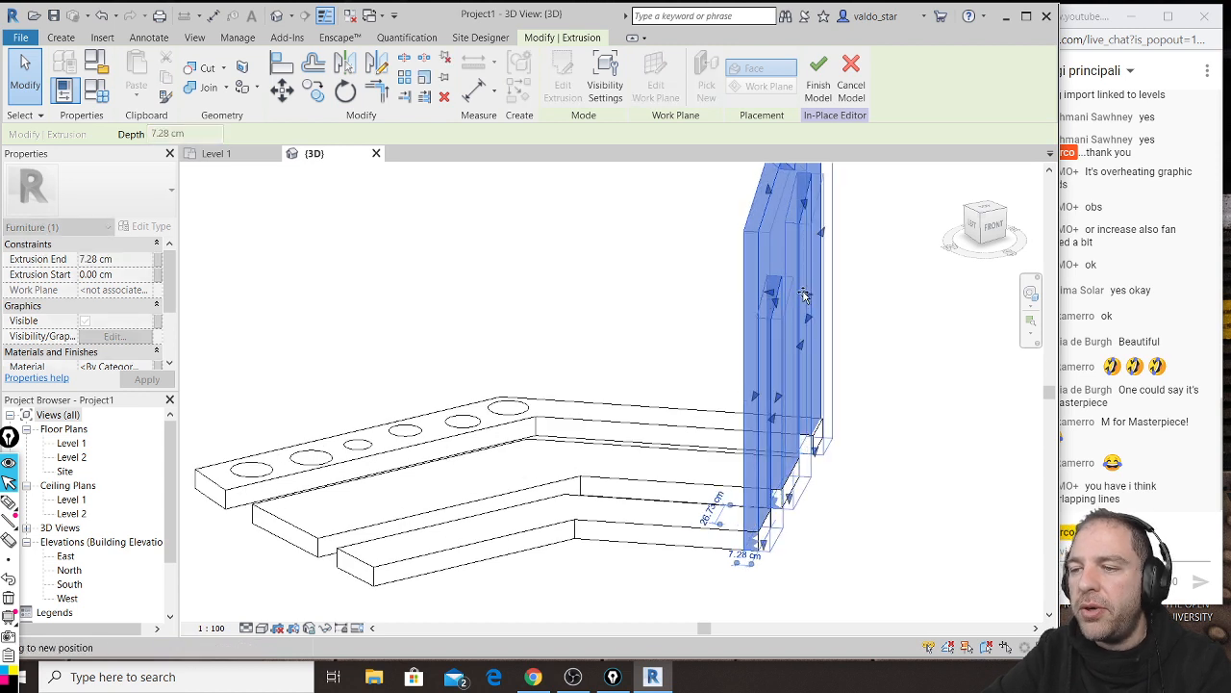
{"action": "left_click", "coordinate": [890, 483]}
Step: Review the resized upright piece from several sides and open the East elevation at the model
{"action": "middle_click_drag", "start_coordinate": [849, 516], "coordinate": [585, 481], "text": "shift"}
{"action": "middle_click_drag", "start_coordinate": [606, 394], "coordinate": [805, 415], "text": "shift"}
{"action": "middle_click_drag", "start_coordinate": [863, 442], "coordinate": [914, 419], "text": "shift"}
{"action": "middle_click_drag", "start_coordinate": [469, 420], "coordinate": [461, 453], "text": "shift"}
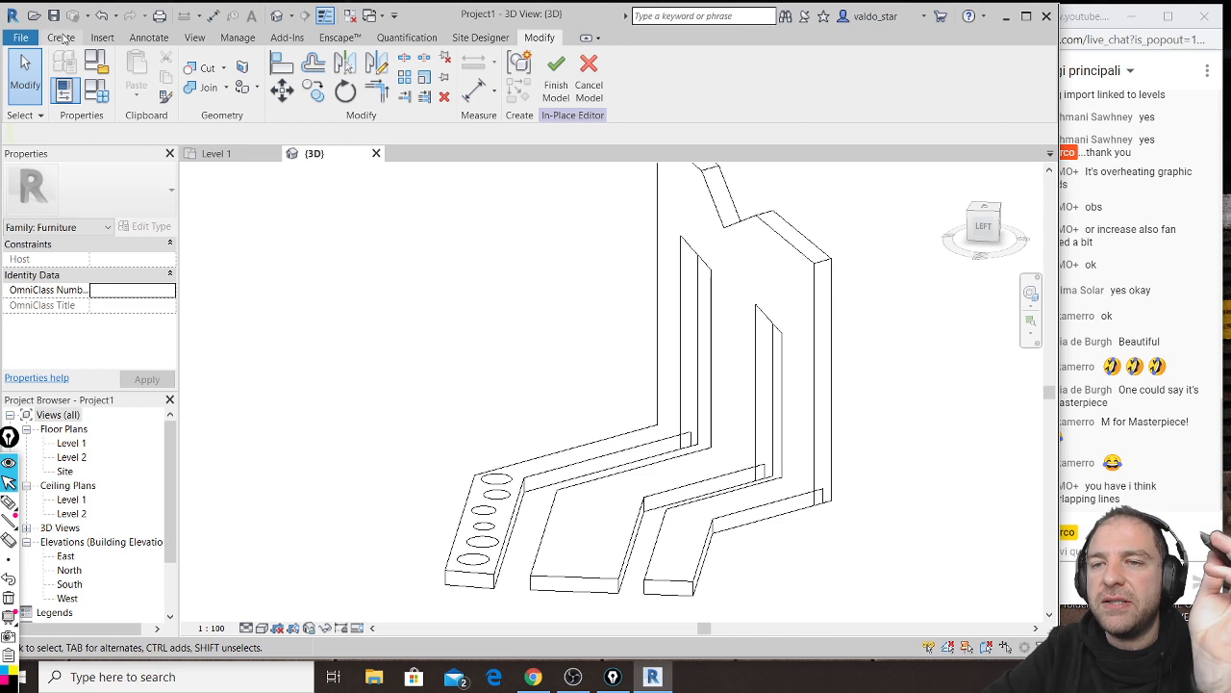
{"action": "scroll", "coordinate": [178, 489], "scroll_direction": "down", "scroll_amount": 2}
{"action": "left_click_drag", "start_coordinate": [177, 484], "coordinate": [176, 496]}
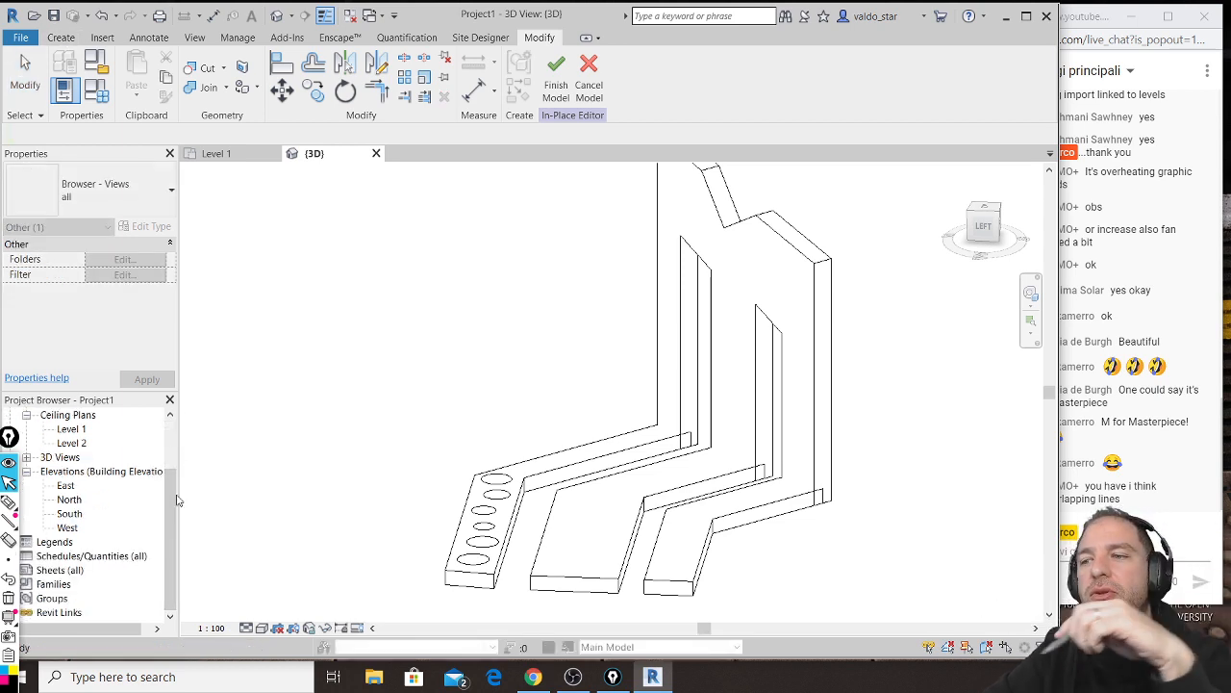
{"action": "double_click", "coordinate": [65, 487]}
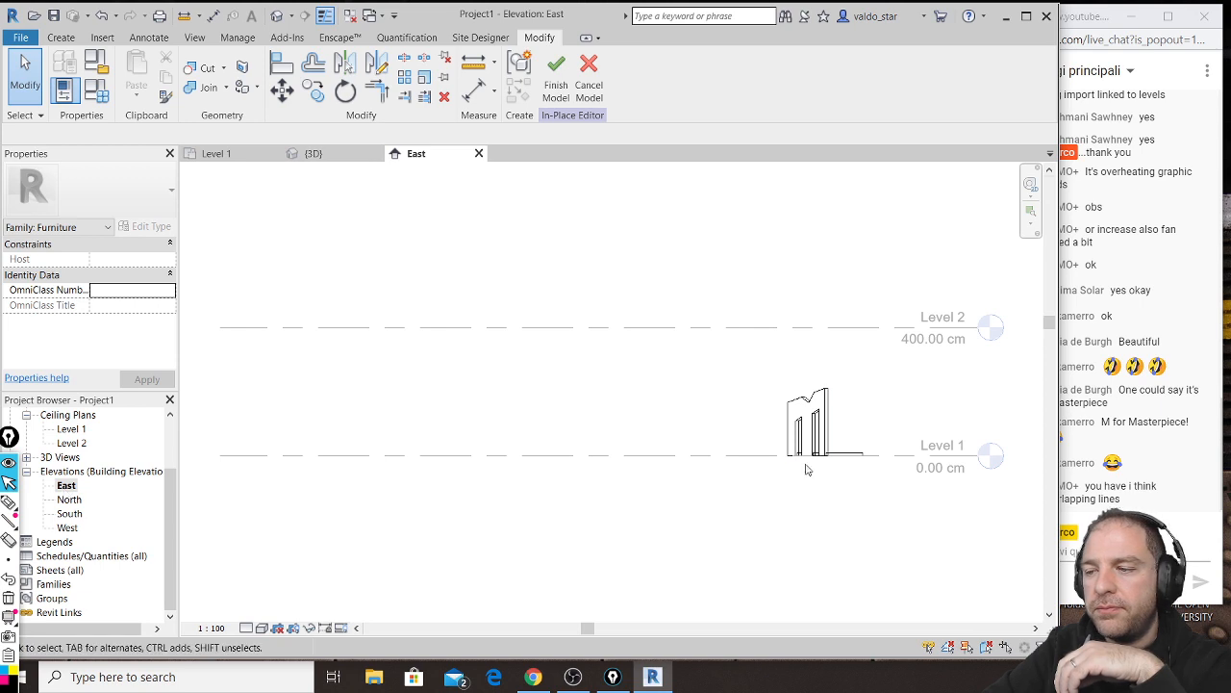
{"action": "scroll", "coordinate": [879, 435], "scroll_direction": "up", "scroll_amount": 5}
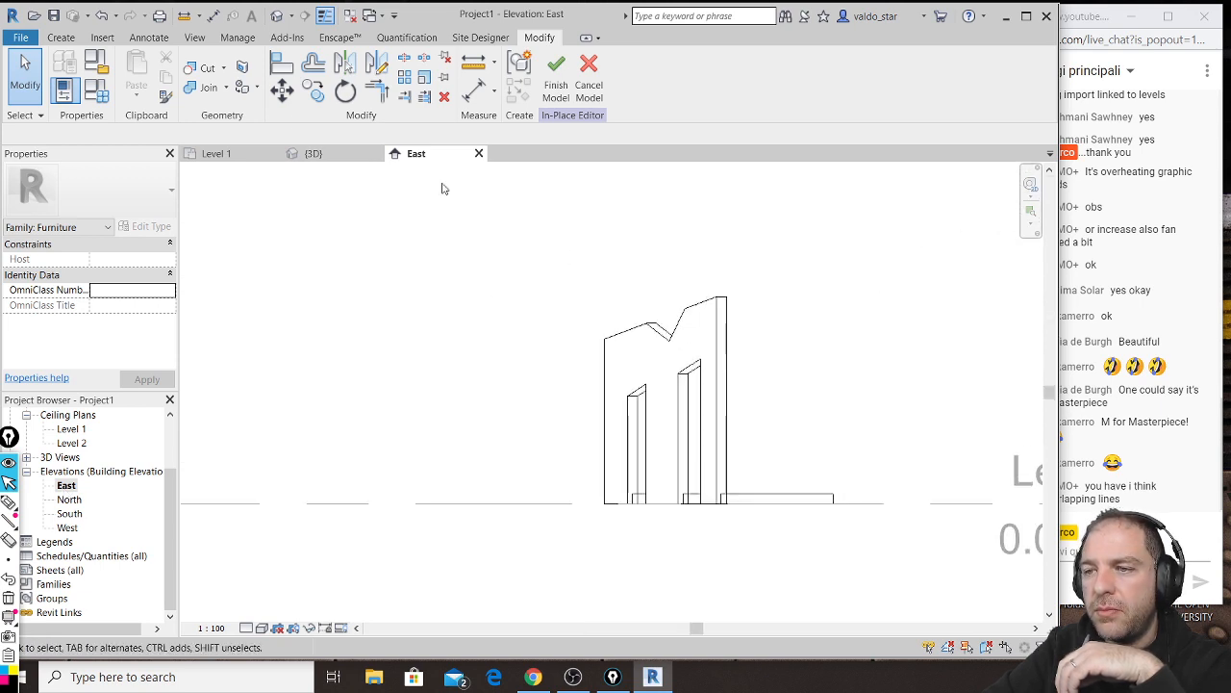
Step: Draw two horizontal reference planes across the upright, about 66.78 cm above Level 1 and about 66.60 cm above the first plane
{"action": "left_click", "coordinate": [61, 37]}
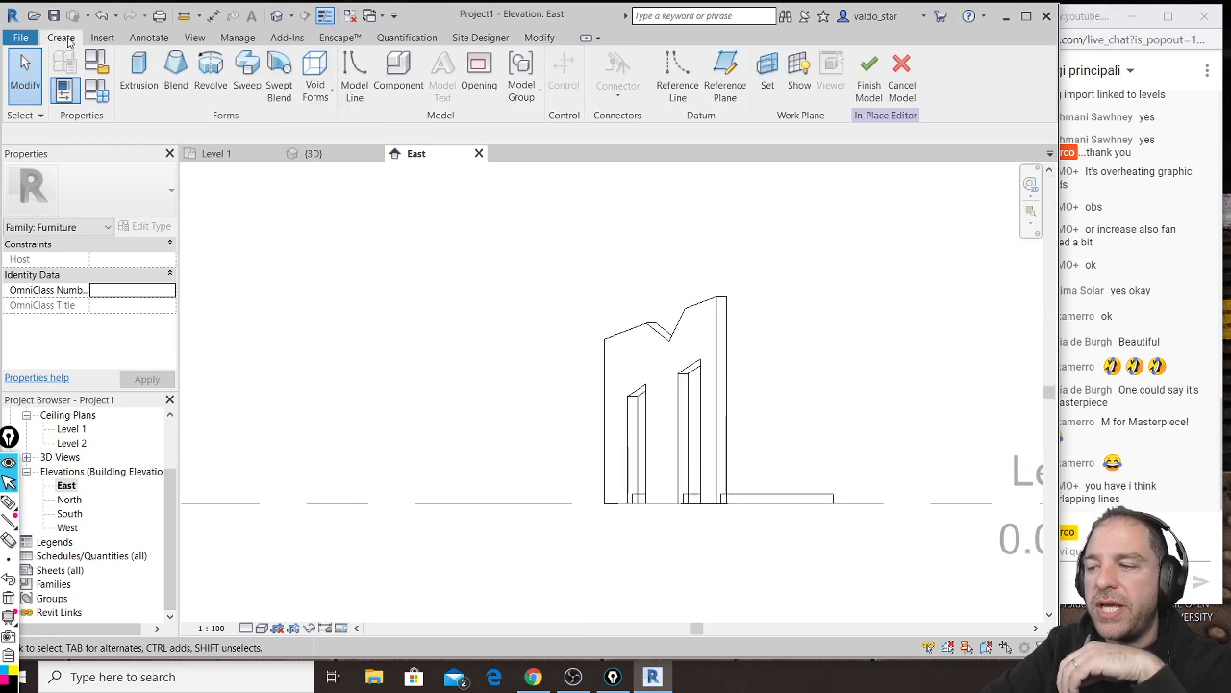
{"action": "left_click", "coordinate": [724, 74]}
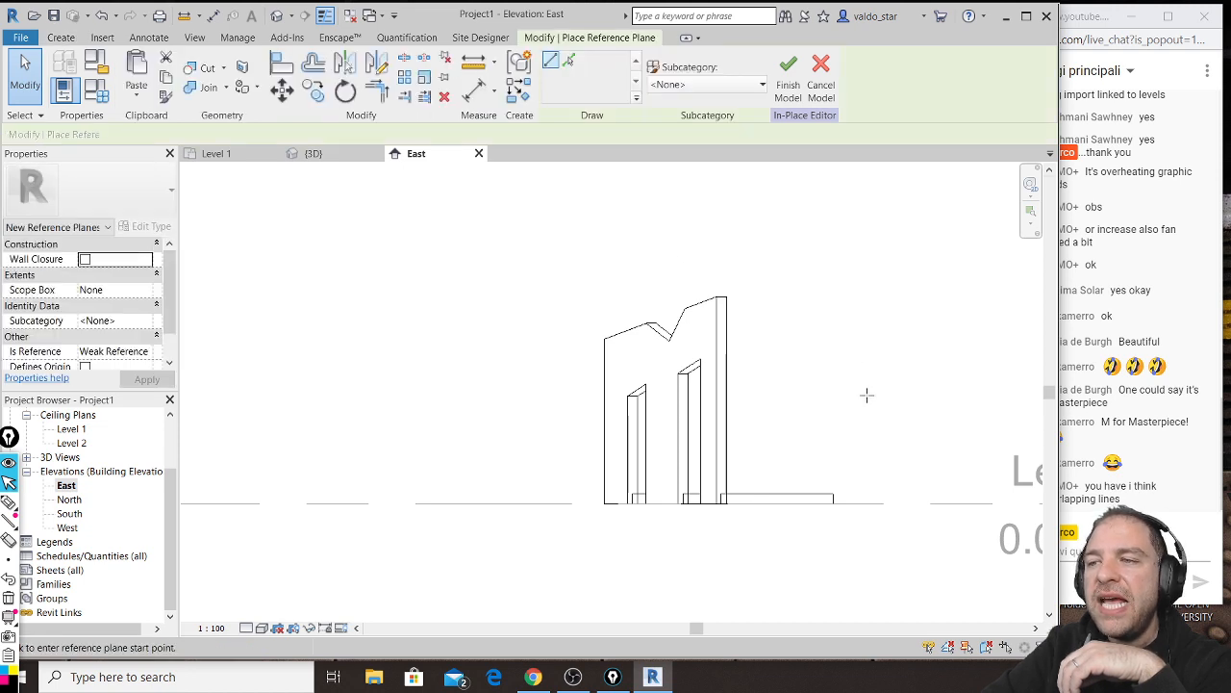
{"action": "middle_click_drag", "start_coordinate": [869, 392], "coordinate": [641, 393]}
{"action": "left_click", "coordinate": [389, 406]}
{"action": "left_click", "coordinate": [698, 407]}
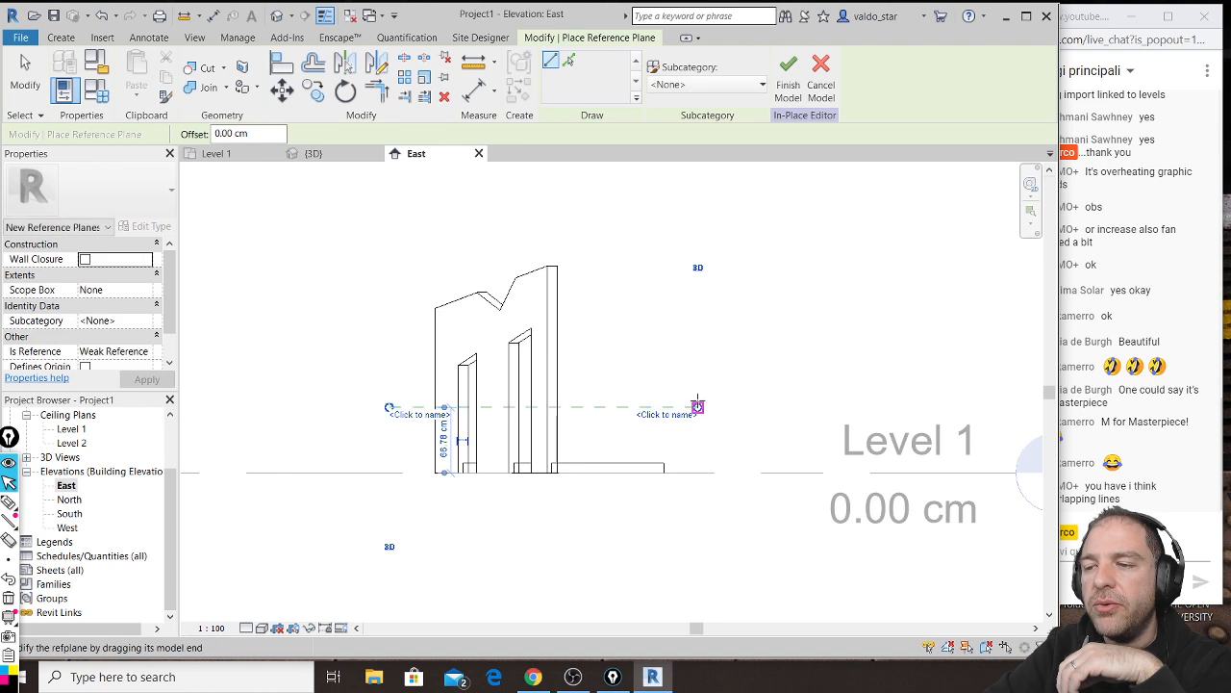
{"action": "left_click", "coordinate": [390, 339]}
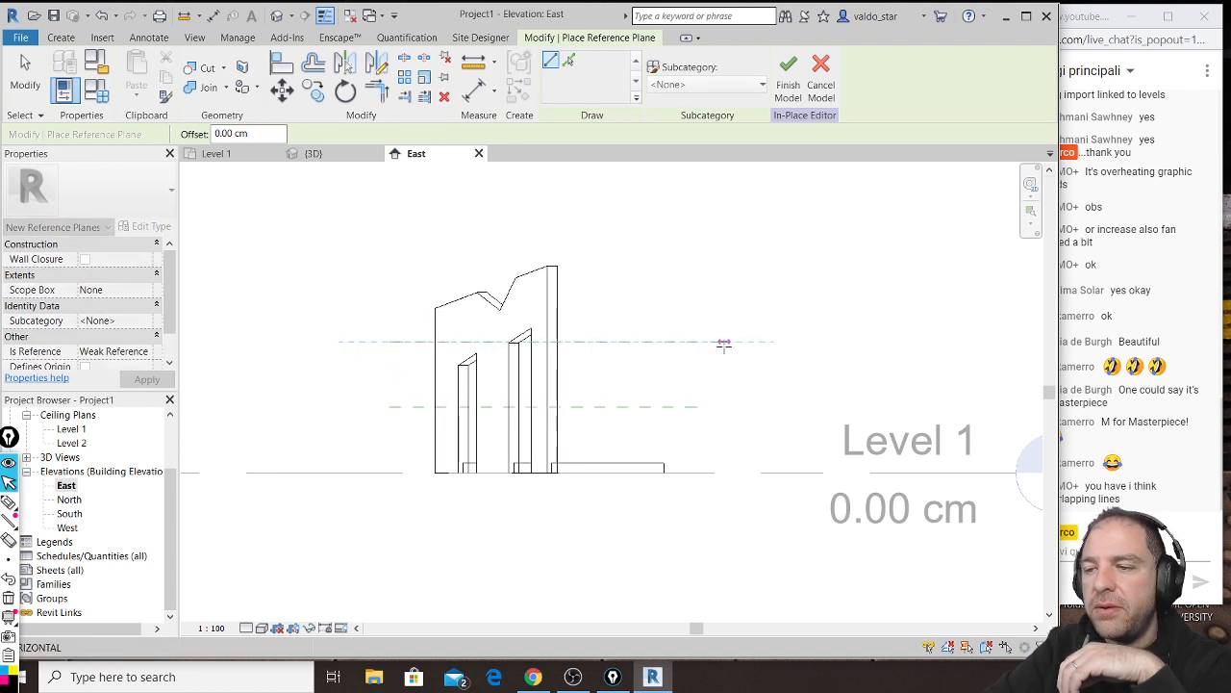
{"action": "left_click", "coordinate": [723, 342]}
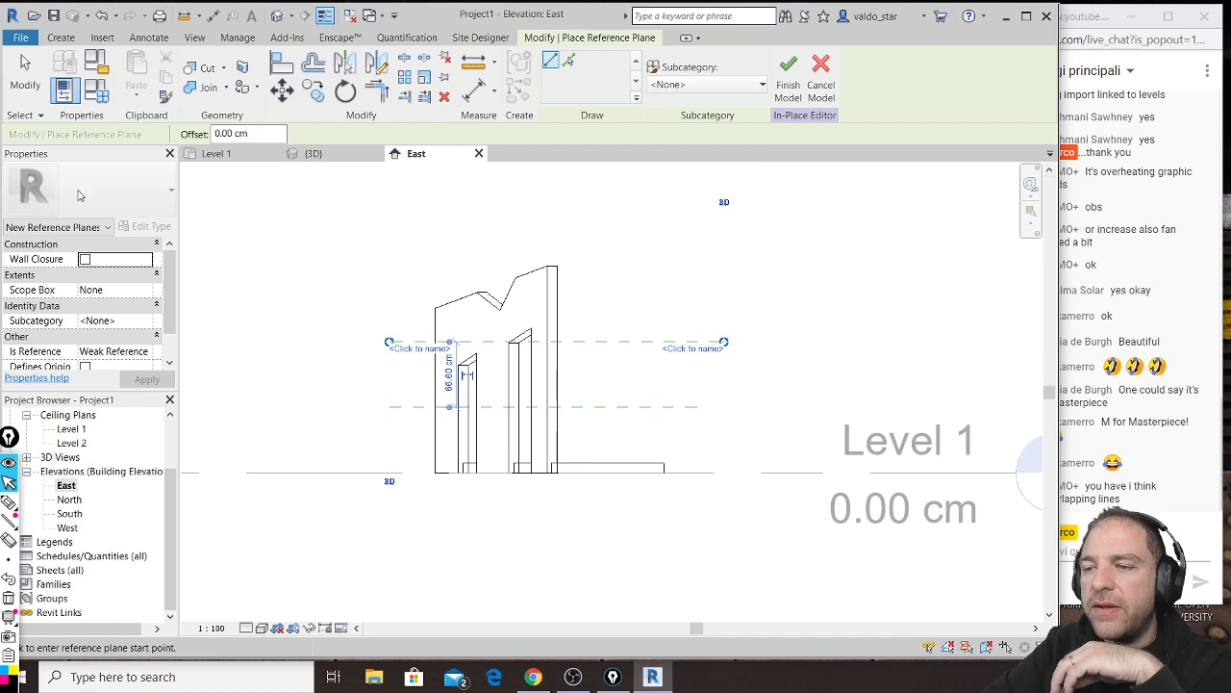
Step: Name the upper reference plane shelf2 and the lower one shelf1
{"action": "left_click", "coordinate": [707, 355]}
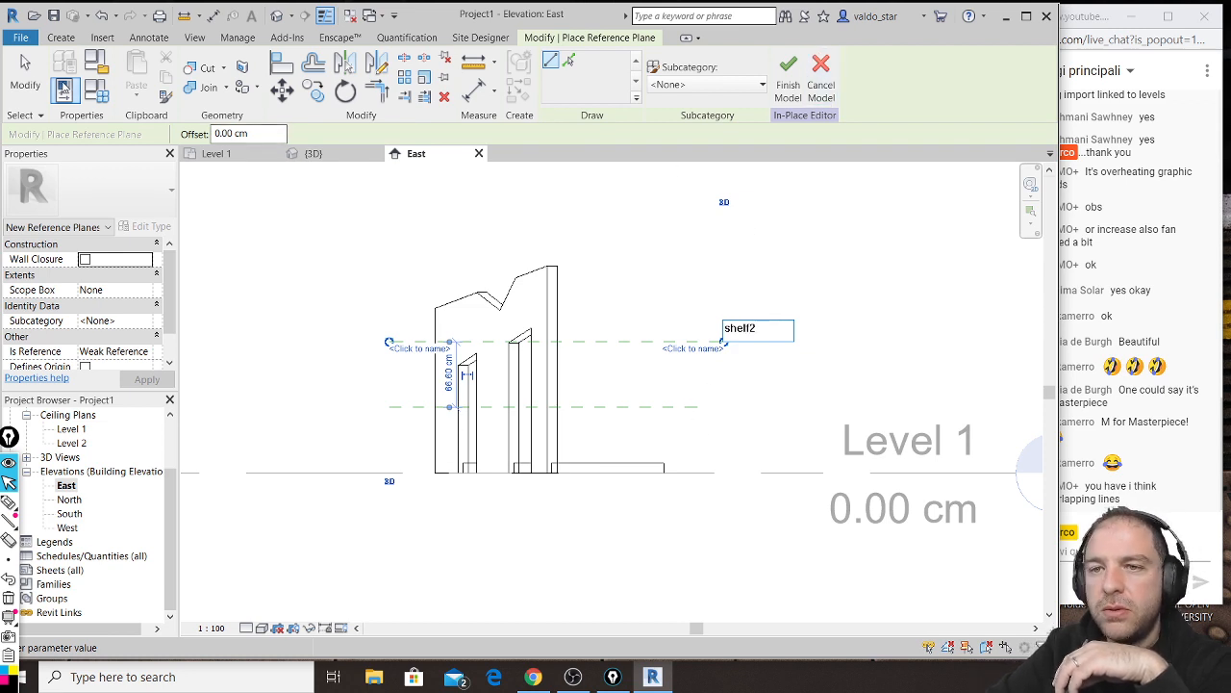
{"action": "left_click", "coordinate": [26, 79]}
{"action": "left_click", "coordinate": [666, 409]}
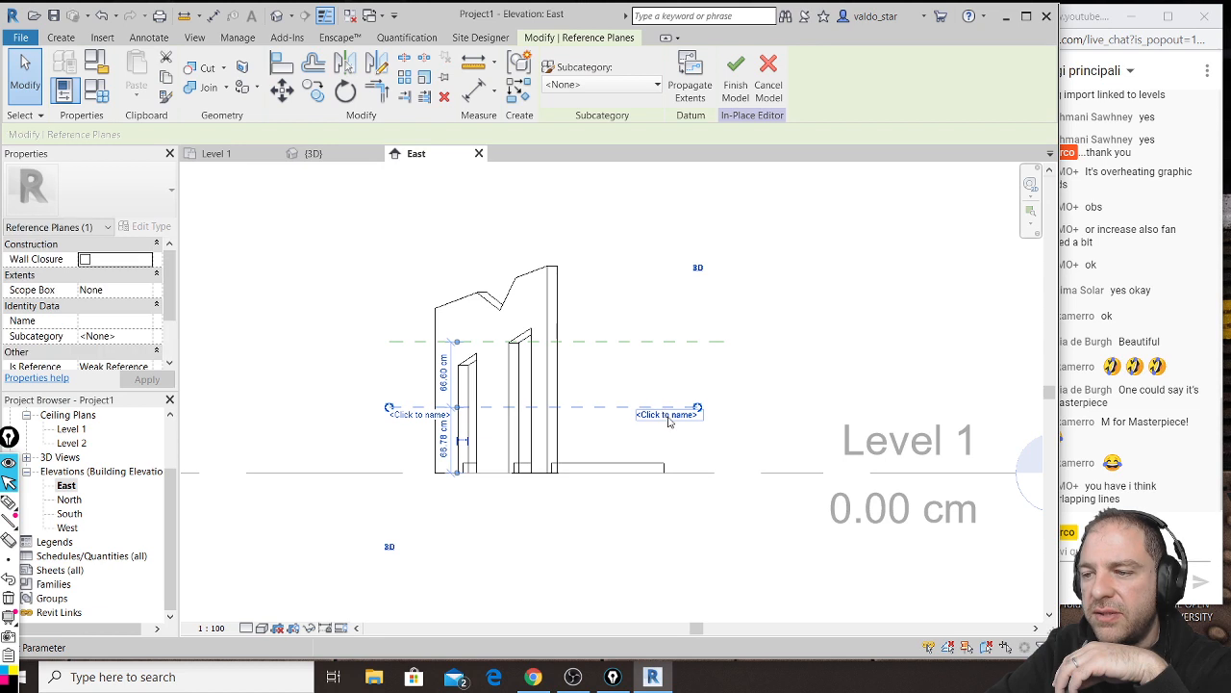
{"action": "left_click", "coordinate": [668, 416]}
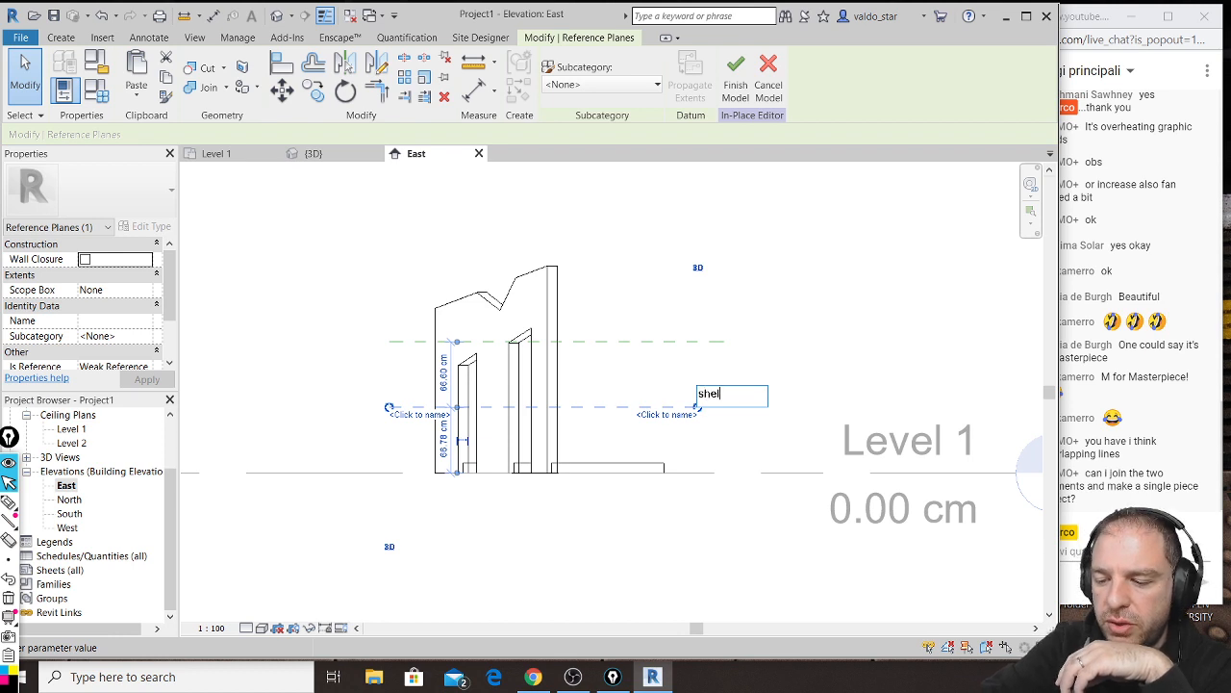
{"action": "left_click", "coordinate": [668, 534]}
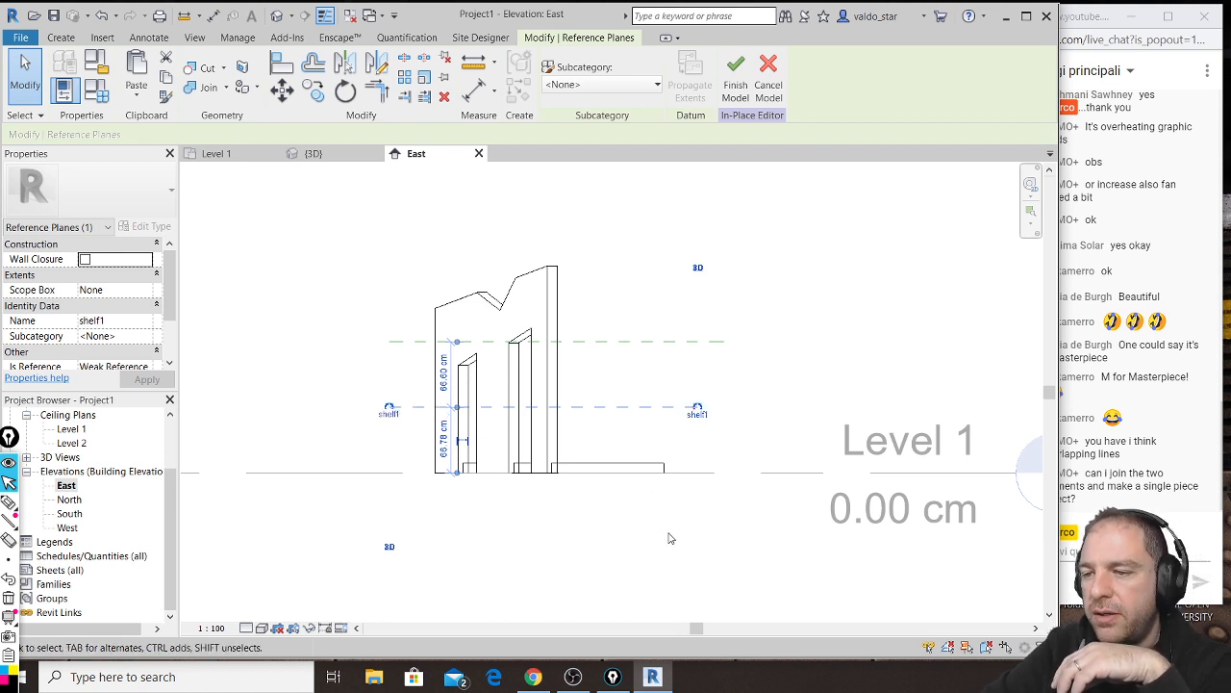
Step: Return to the 3D view, read the viewer's question about joining elements, and inspect the upright and flat extrusions separately
{"action": "left_click", "coordinate": [329, 158]}
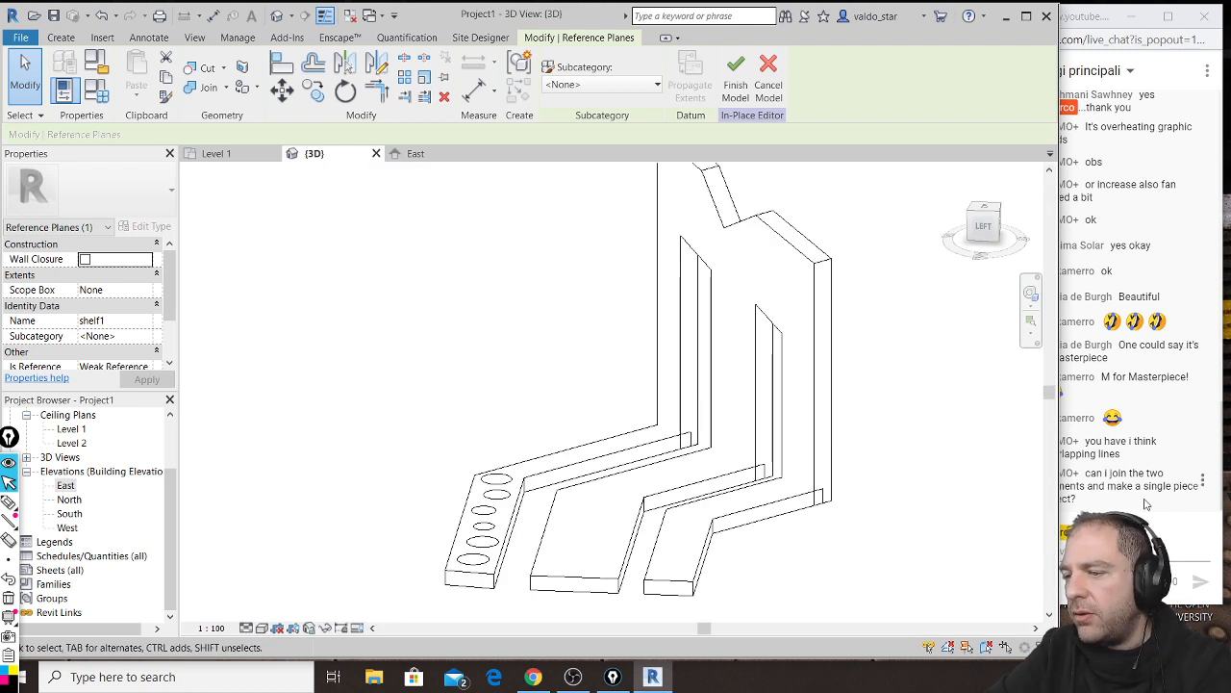
{"action": "left_click", "coordinate": [1111, 484]}
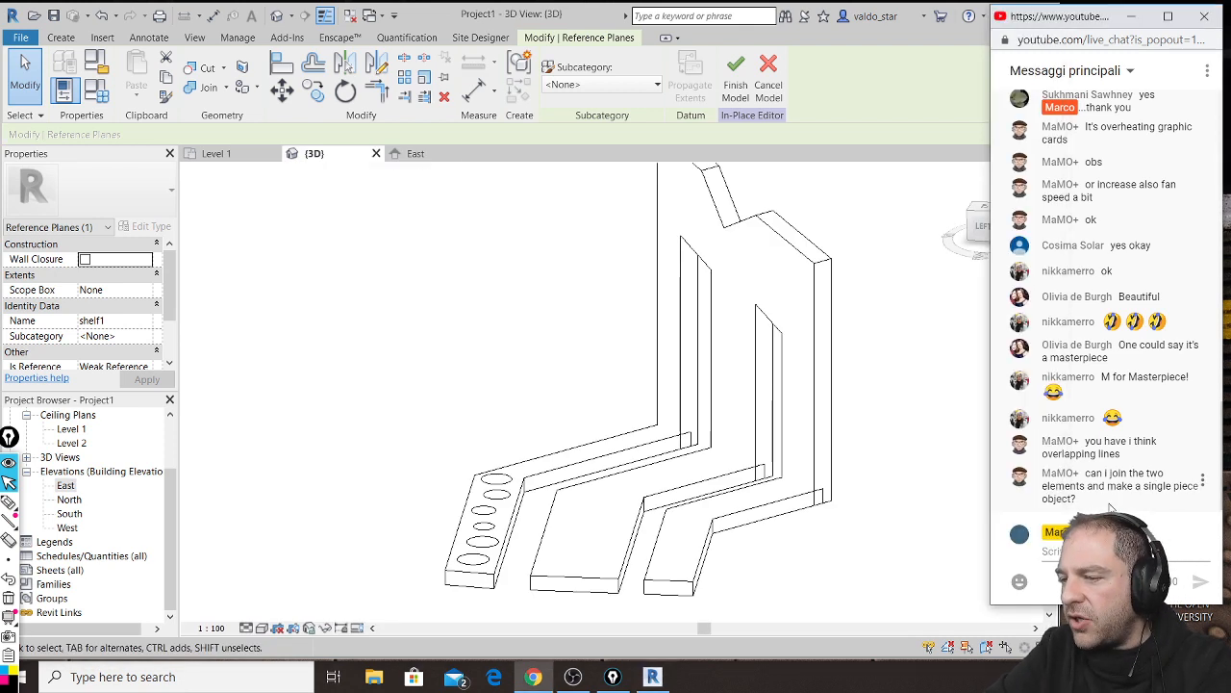
{"action": "left_click", "coordinate": [707, 448]}
{"action": "middle_click_drag", "start_coordinate": [800, 511], "coordinate": [705, 532], "text": "shift"}
{"action": "left_click", "coordinate": [833, 506]}
{"action": "middle_click_drag", "start_coordinate": [813, 535], "coordinate": [737, 538]}
{"action": "middle_click_drag", "start_coordinate": [632, 511], "coordinate": [804, 514], "text": "shift"}
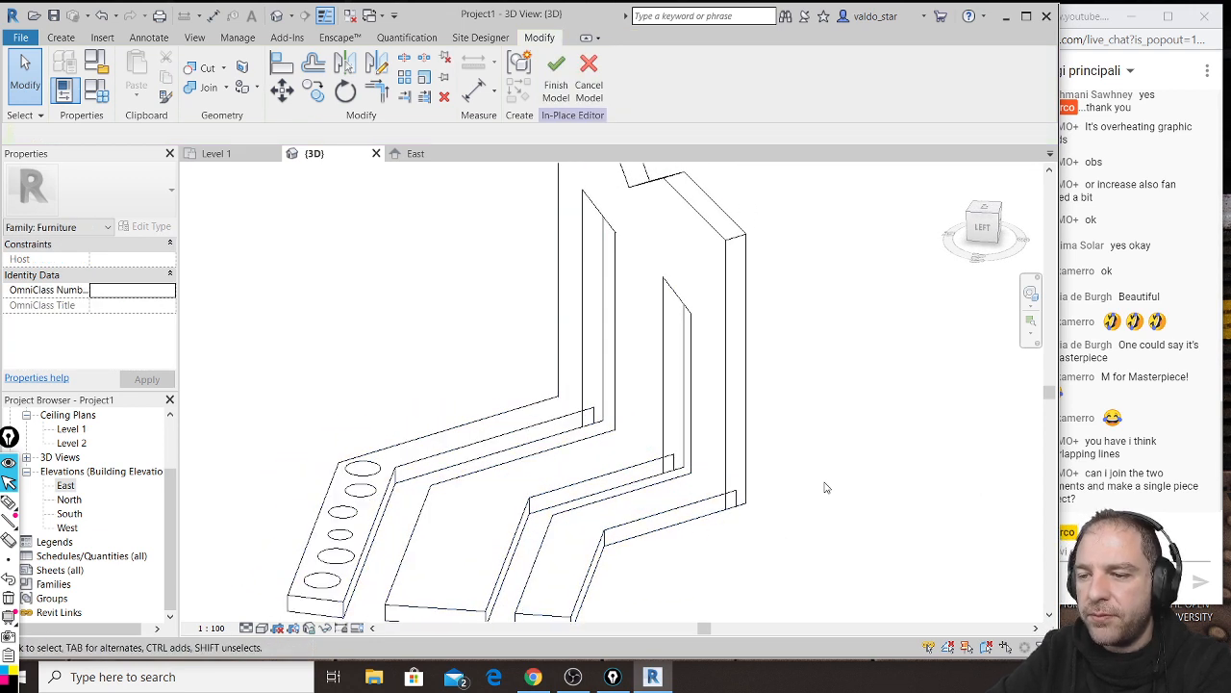
{"action": "left_click", "coordinate": [732, 341]}
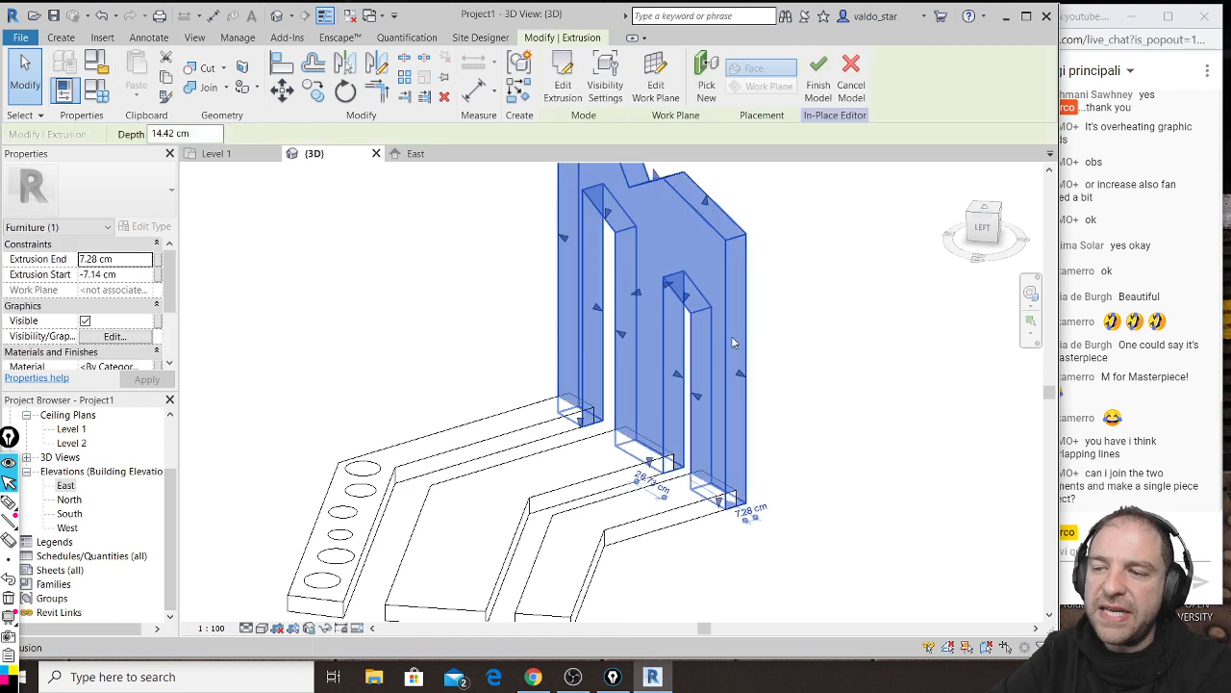
{"action": "left_click", "coordinate": [685, 533]}
{"action": "left_click", "coordinate": [840, 477]}
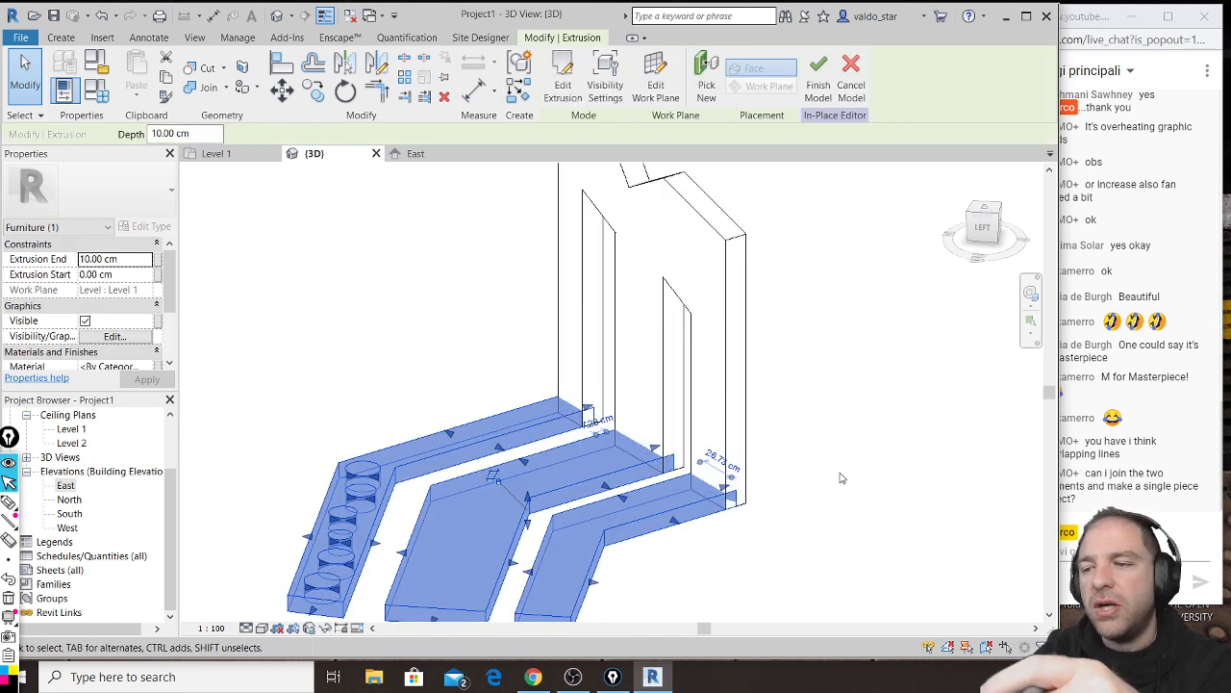
Step: Join the flat base extrusion with the upright extrusion into one solid where they overlap
{"action": "scroll", "coordinate": [789, 510], "scroll_direction": "up", "scroll_amount": 5}
{"action": "scroll", "coordinate": [732, 524], "scroll_direction": "up", "scroll_amount": 4}
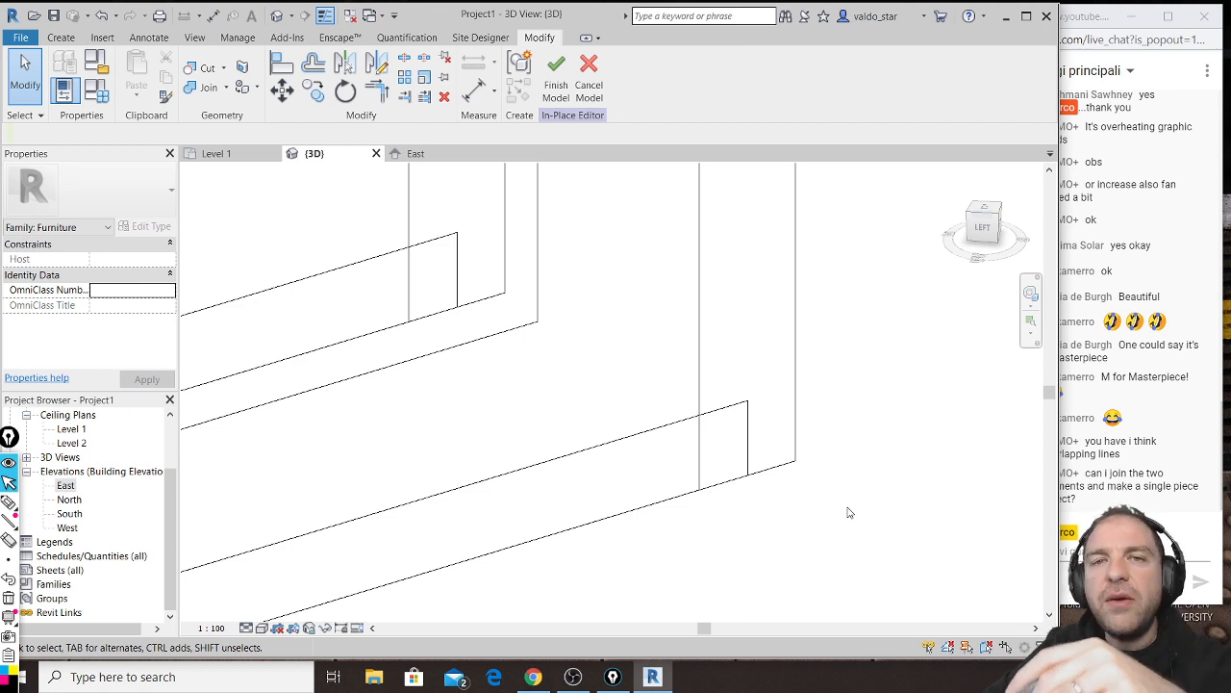
{"action": "scroll", "coordinate": [870, 513], "scroll_direction": "down", "scroll_amount": 1}
{"action": "scroll", "coordinate": [871, 512], "scroll_direction": "down", "scroll_amount": 5}
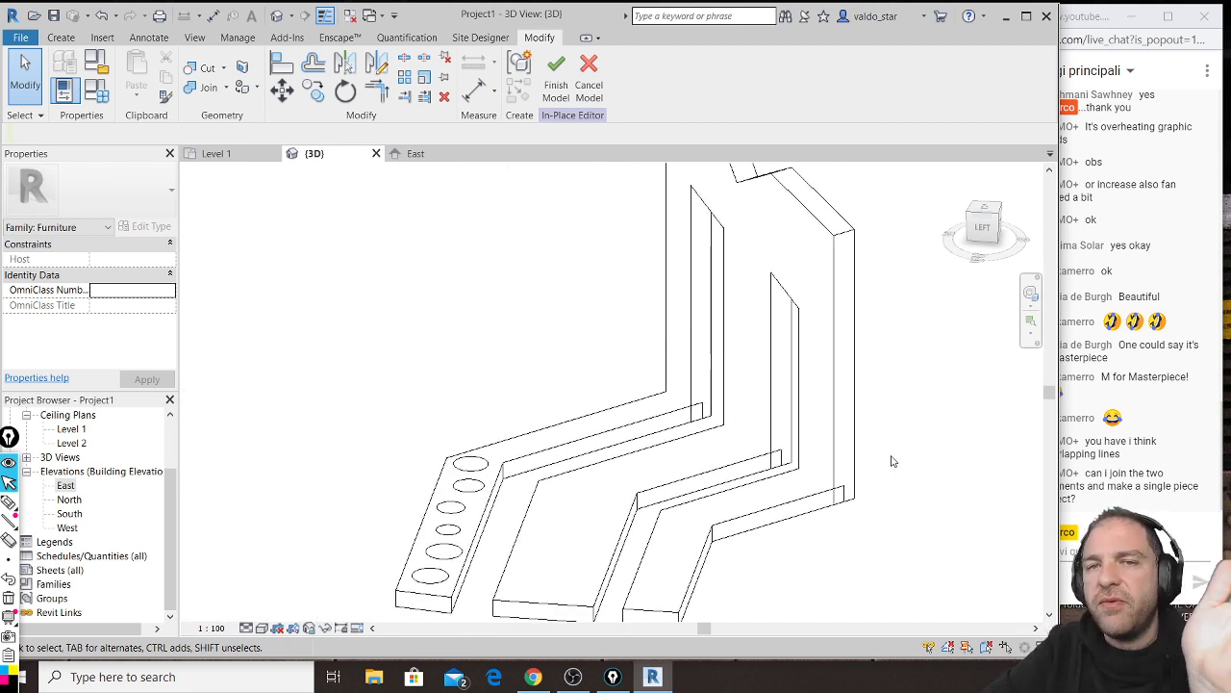
{"action": "middle_click_drag", "start_coordinate": [919, 426], "coordinate": [856, 428]}
{"action": "scroll", "coordinate": [852, 428], "scroll_direction": "down", "scroll_amount": 1}
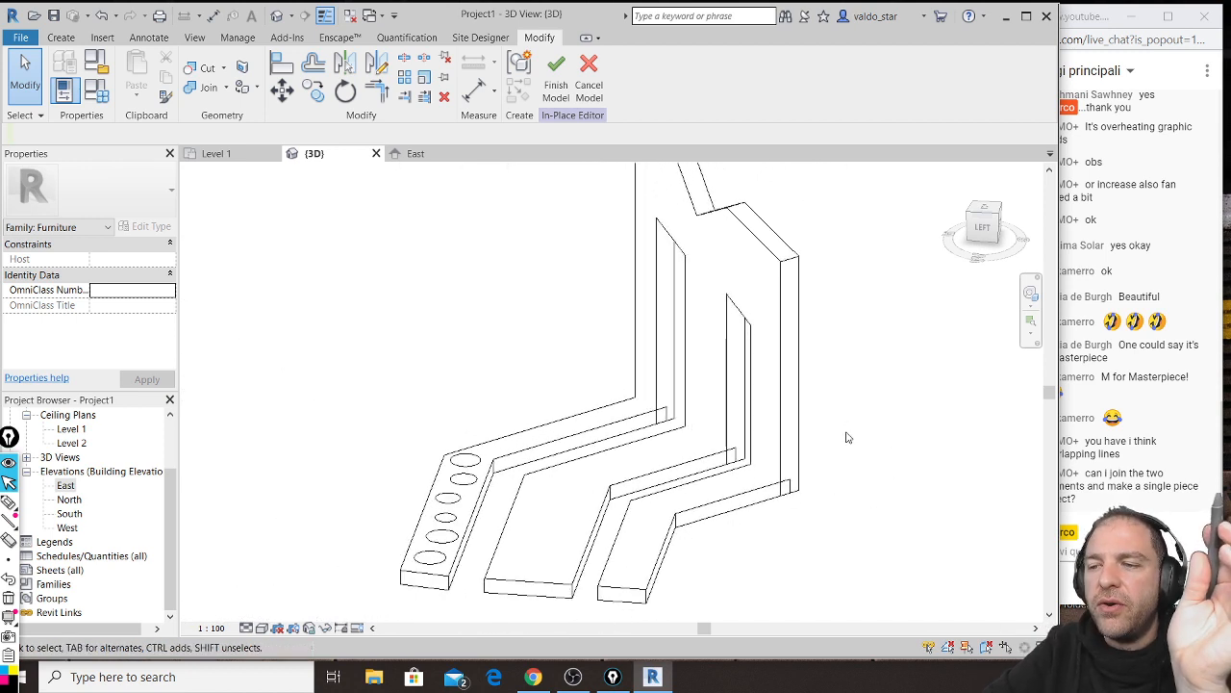
{"action": "scroll", "coordinate": [870, 369], "scroll_direction": "up", "scroll_amount": 2}
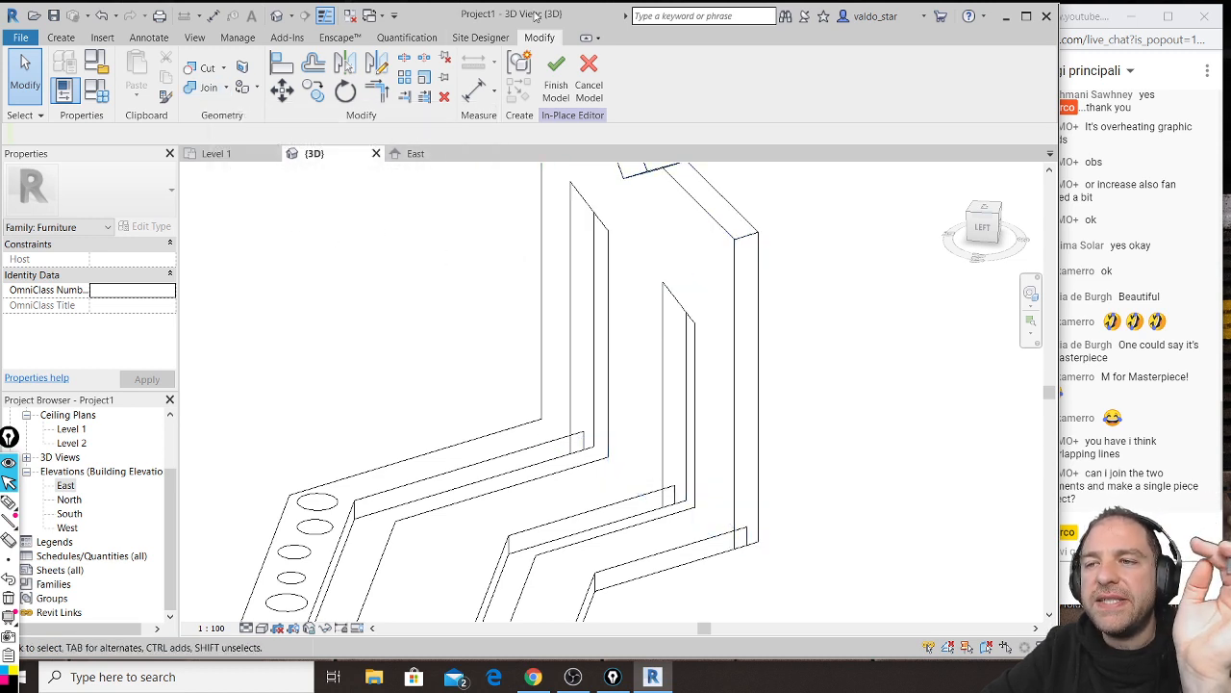
{"action": "left_click", "coordinate": [206, 89]}
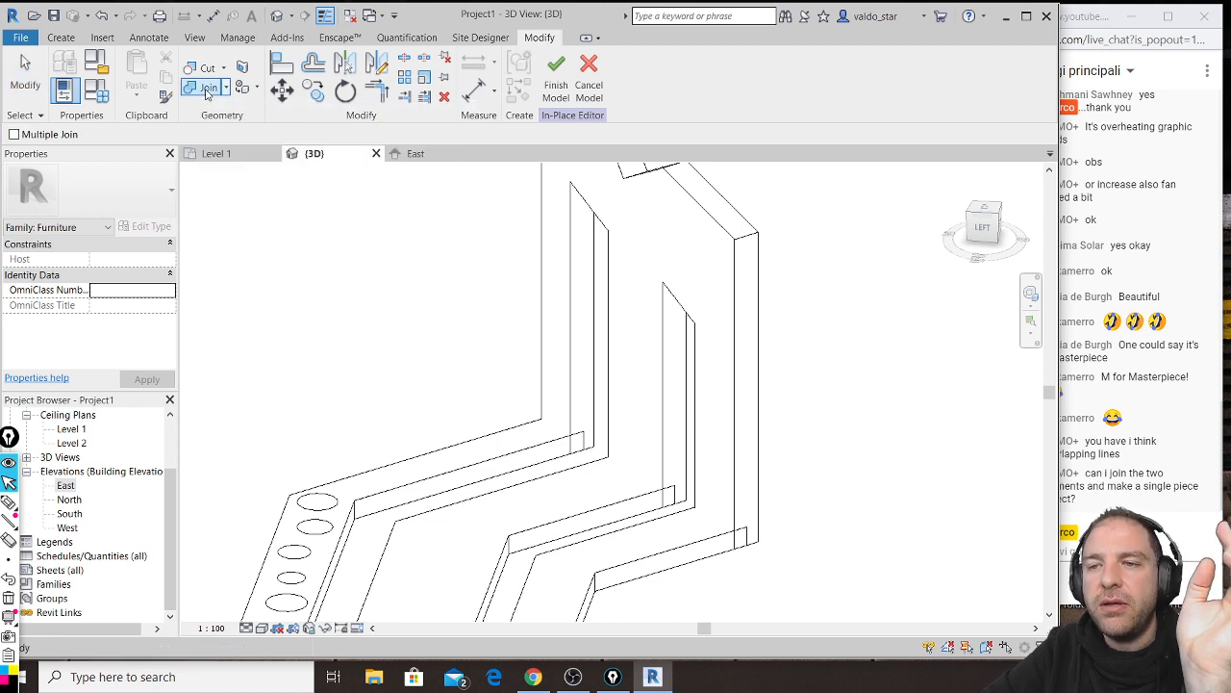
{"action": "left_click", "coordinate": [533, 427]}
{"action": "left_click", "coordinate": [539, 405]}
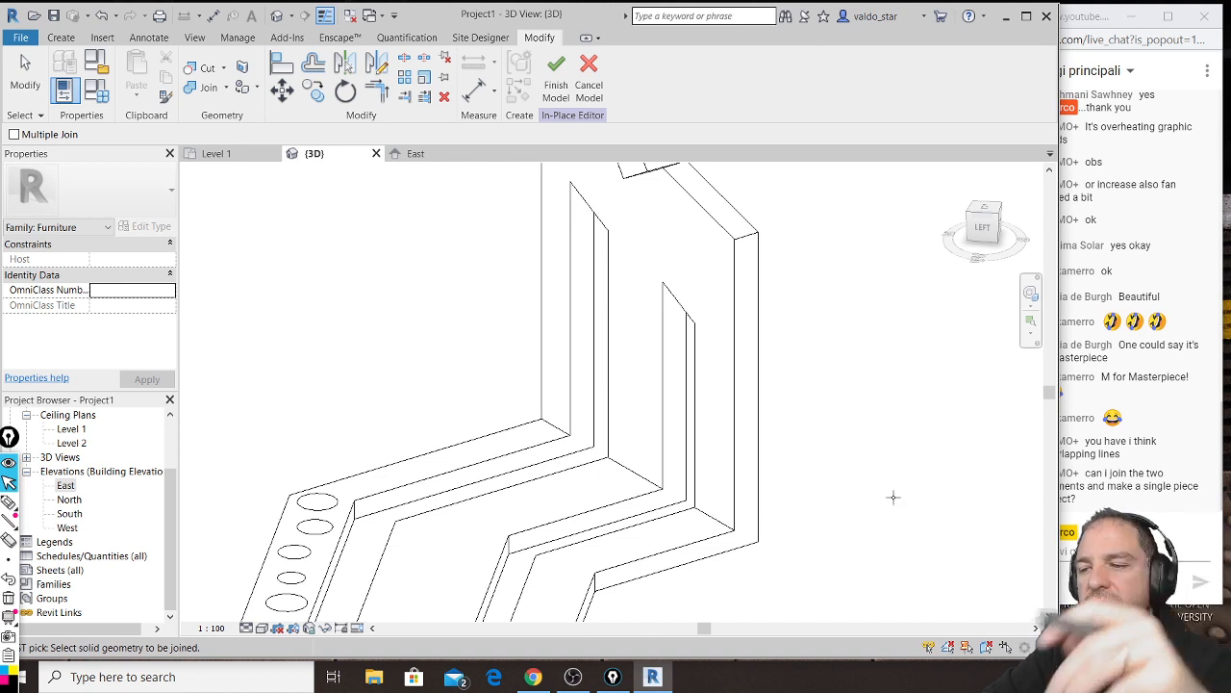
Step: Inspect the joined corners between the flat bars and the upright piece from the front and the side
{"action": "middle_click_drag", "start_coordinate": [875, 524], "coordinate": [600, 563], "text": "shift"}
{"action": "scroll", "coordinate": [601, 563], "scroll_direction": "up", "scroll_amount": 2}
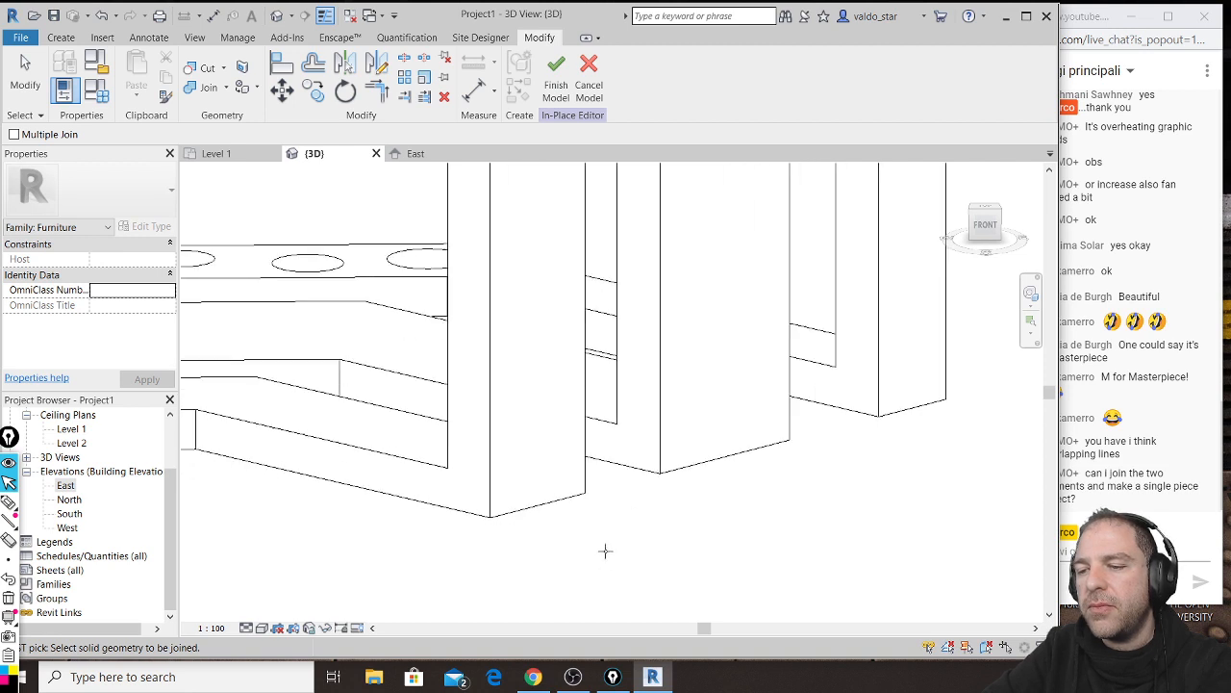
{"action": "scroll", "coordinate": [626, 503], "scroll_direction": "down", "scroll_amount": 3}
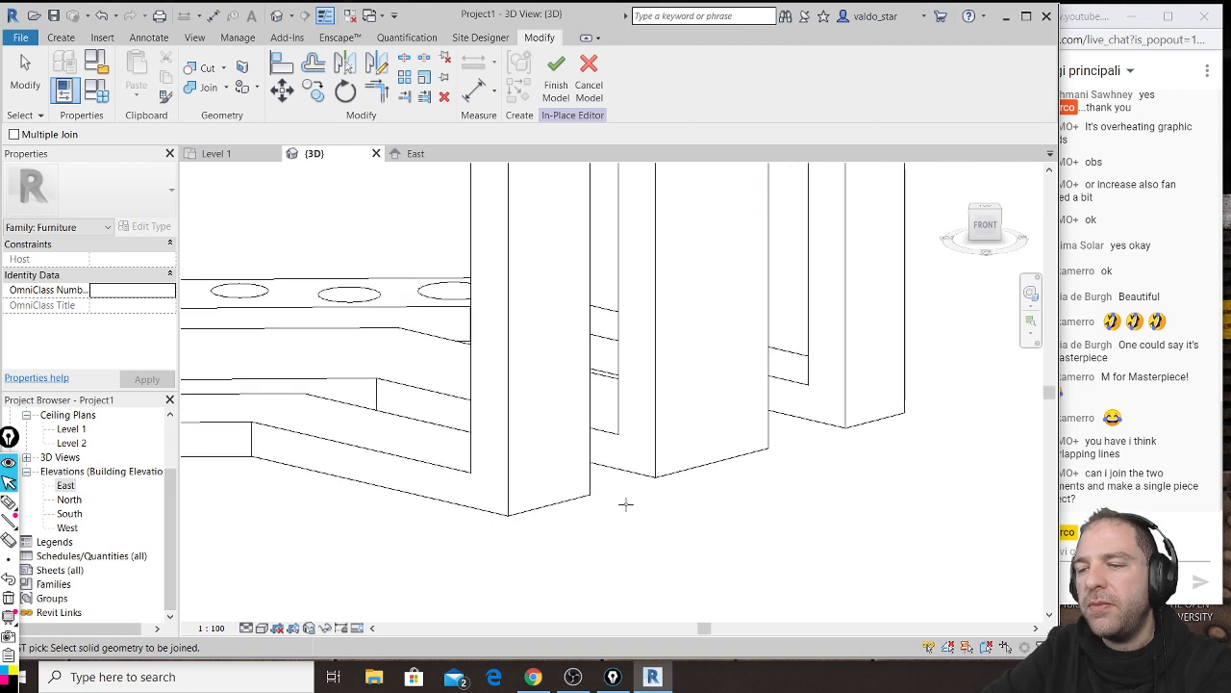
{"action": "middle_click_drag", "start_coordinate": [639, 559], "coordinate": [596, 567], "text": "shift"}
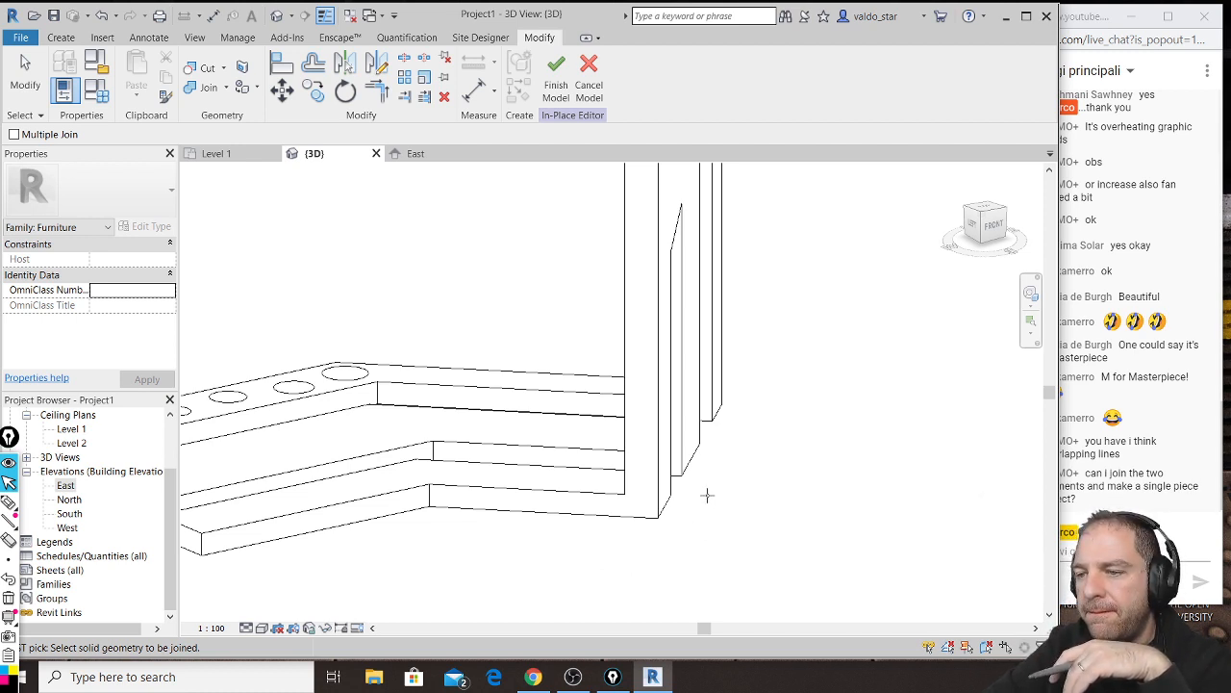
{"action": "middle_click_drag", "start_coordinate": [707, 496], "coordinate": [733, 490], "text": "shift"}
{"action": "middle_click_drag", "start_coordinate": [634, 543], "coordinate": [707, 574]}
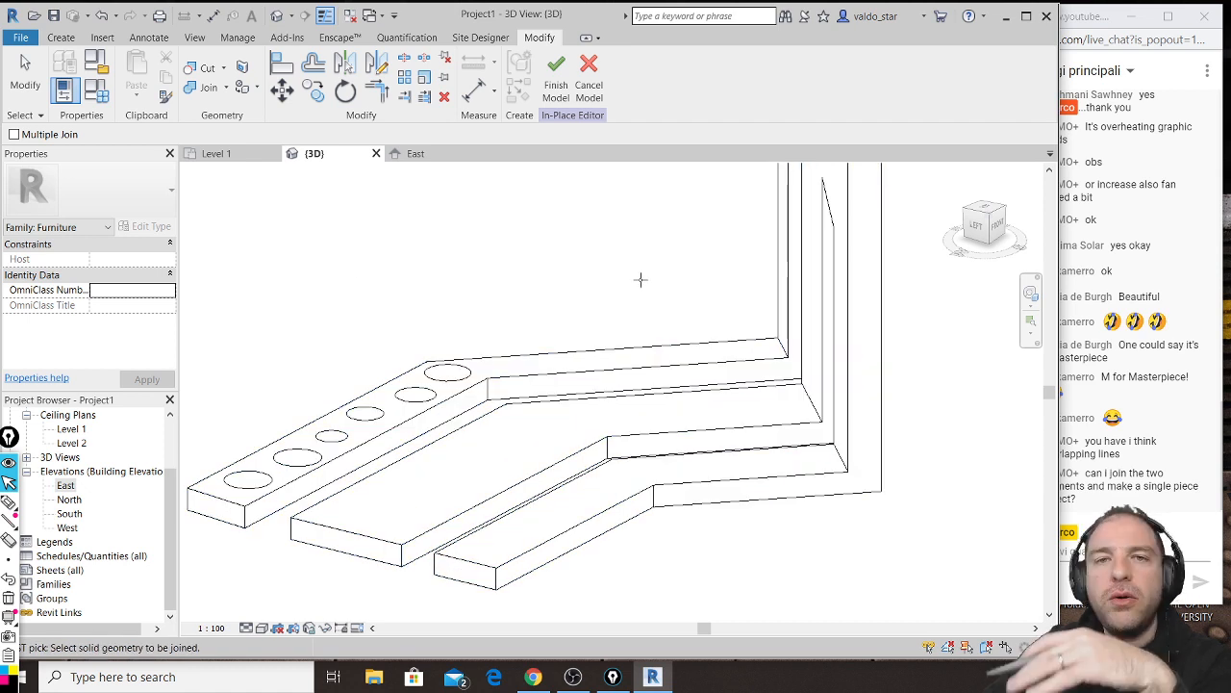
Step: Set the work plane to the named reference plane shelf1
{"action": "scroll", "coordinate": [645, 294], "scroll_direction": "down", "scroll_amount": 4}
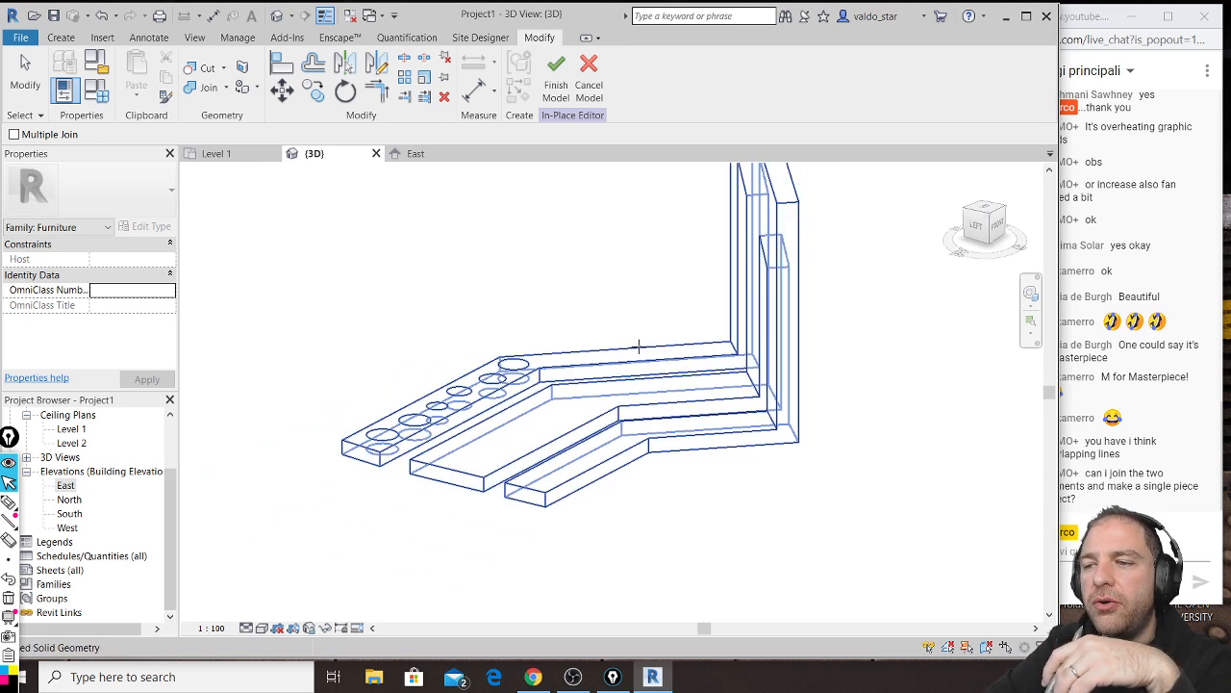
{"action": "middle_click_drag", "start_coordinate": [560, 295], "coordinate": [551, 366], "text": "shift"}
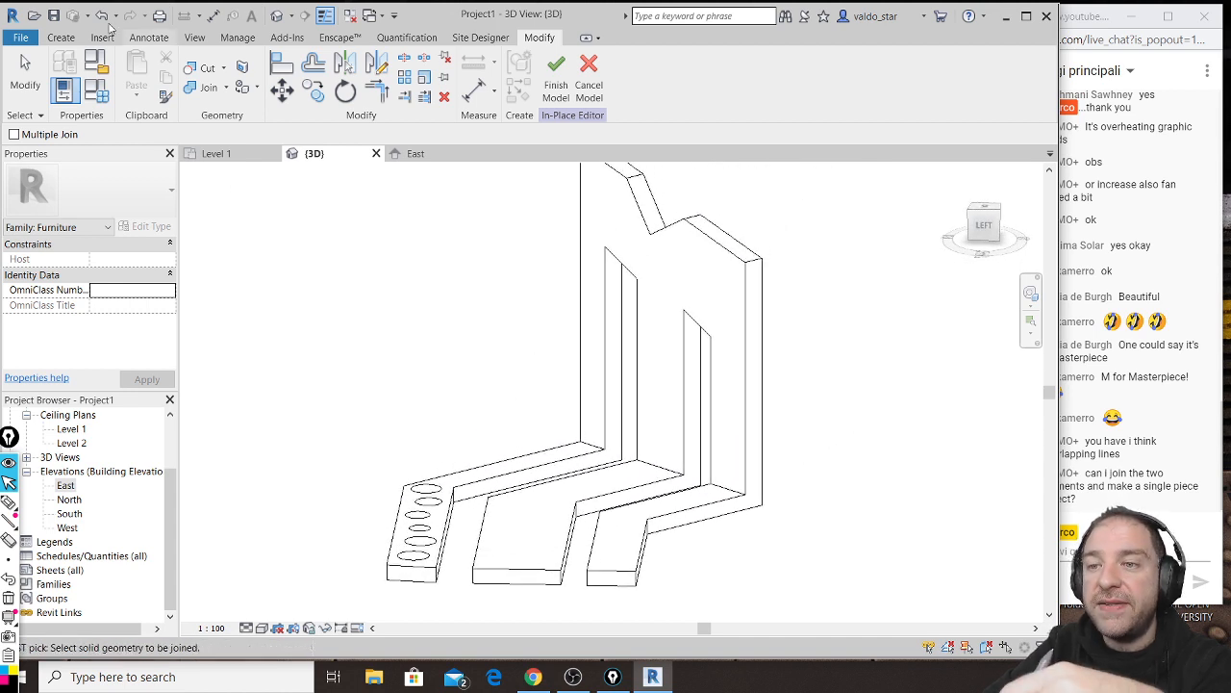
{"action": "left_click", "coordinate": [62, 37]}
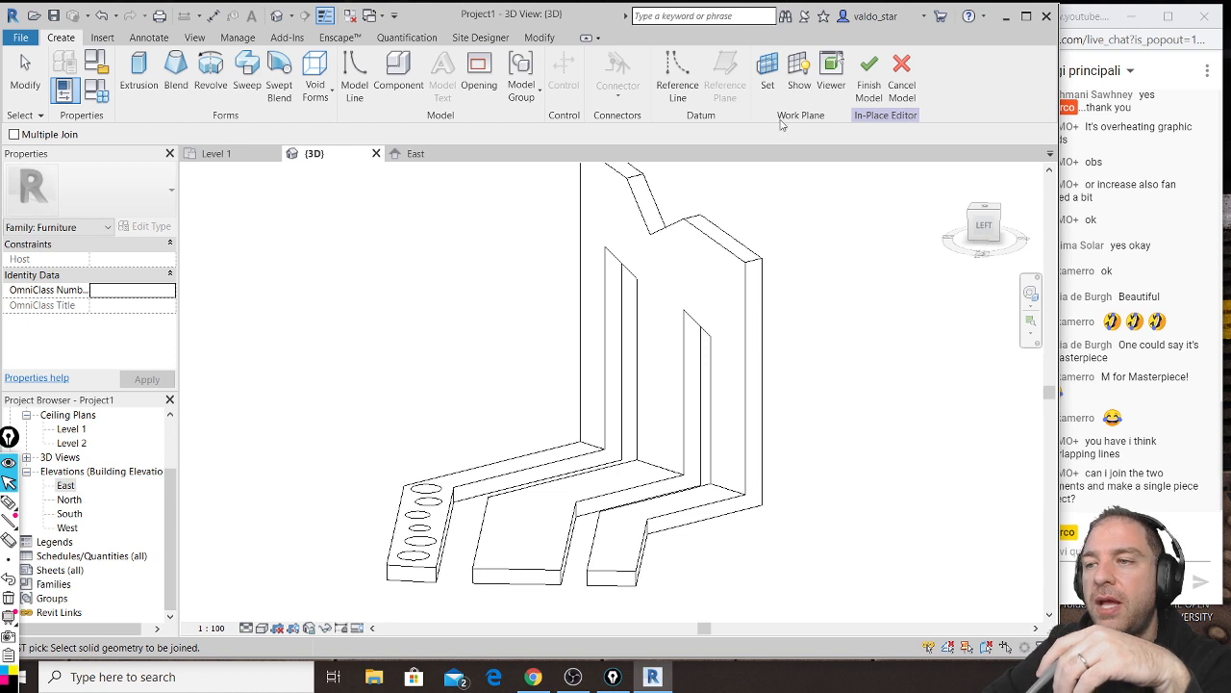
{"action": "left_click", "coordinate": [770, 85]}
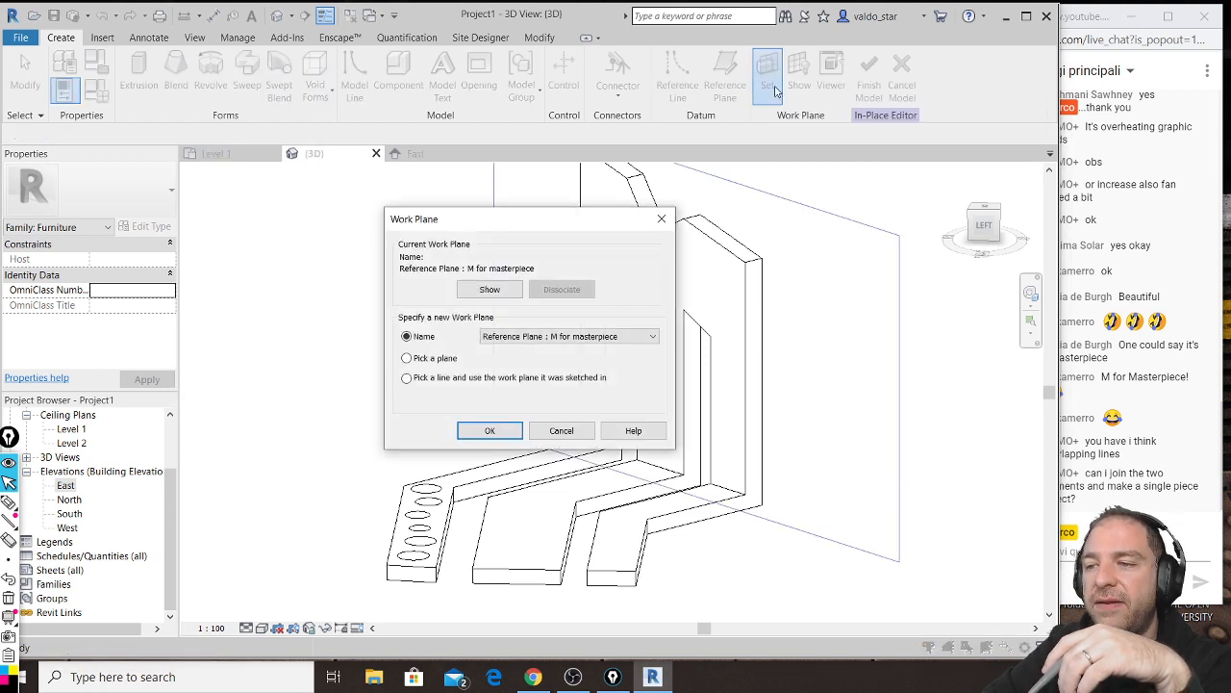
{"action": "left_click", "coordinate": [653, 337]}
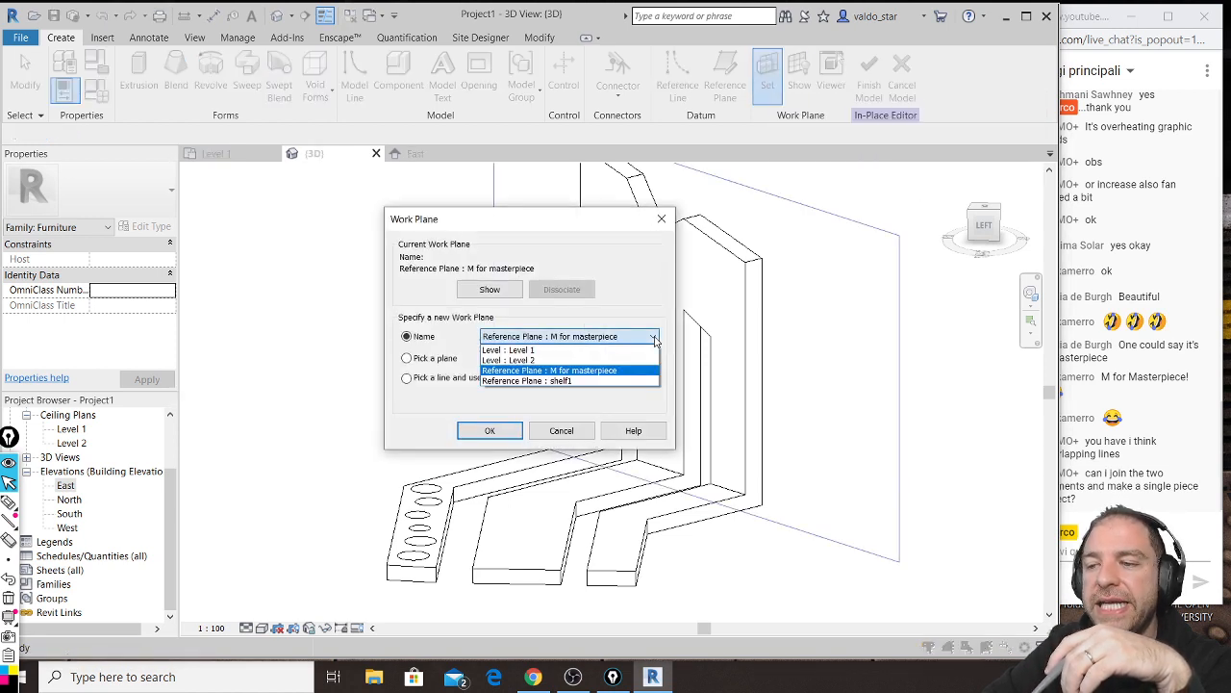
{"action": "left_click", "coordinate": [629, 382]}
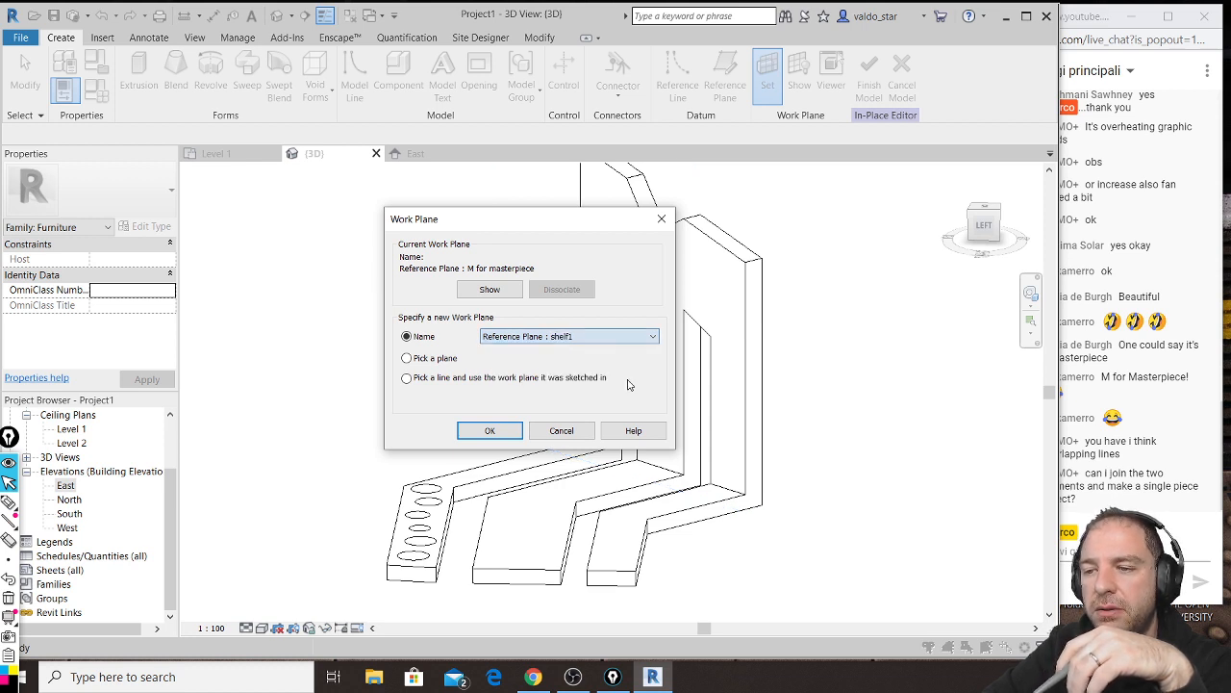
{"action": "left_click", "coordinate": [490, 431]}
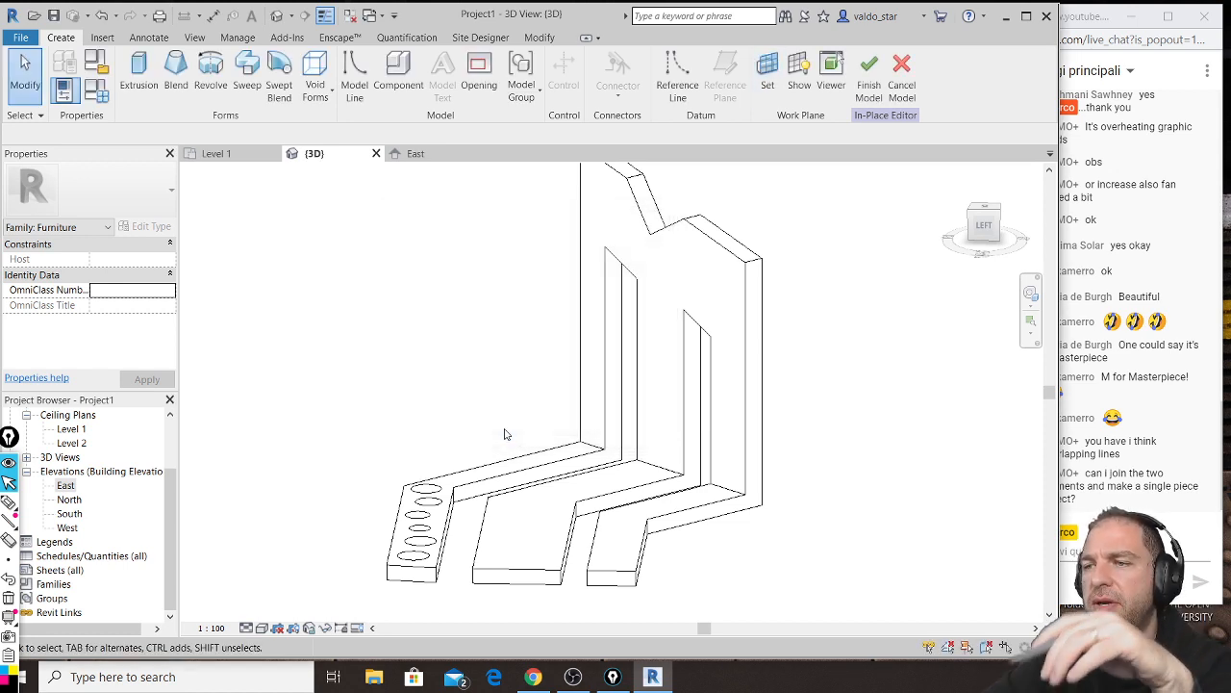
Step: Start a new extrusion on the shelf1 plane and check the viewer's latest chat question about the fused objects
{"action": "left_click", "coordinate": [149, 84]}
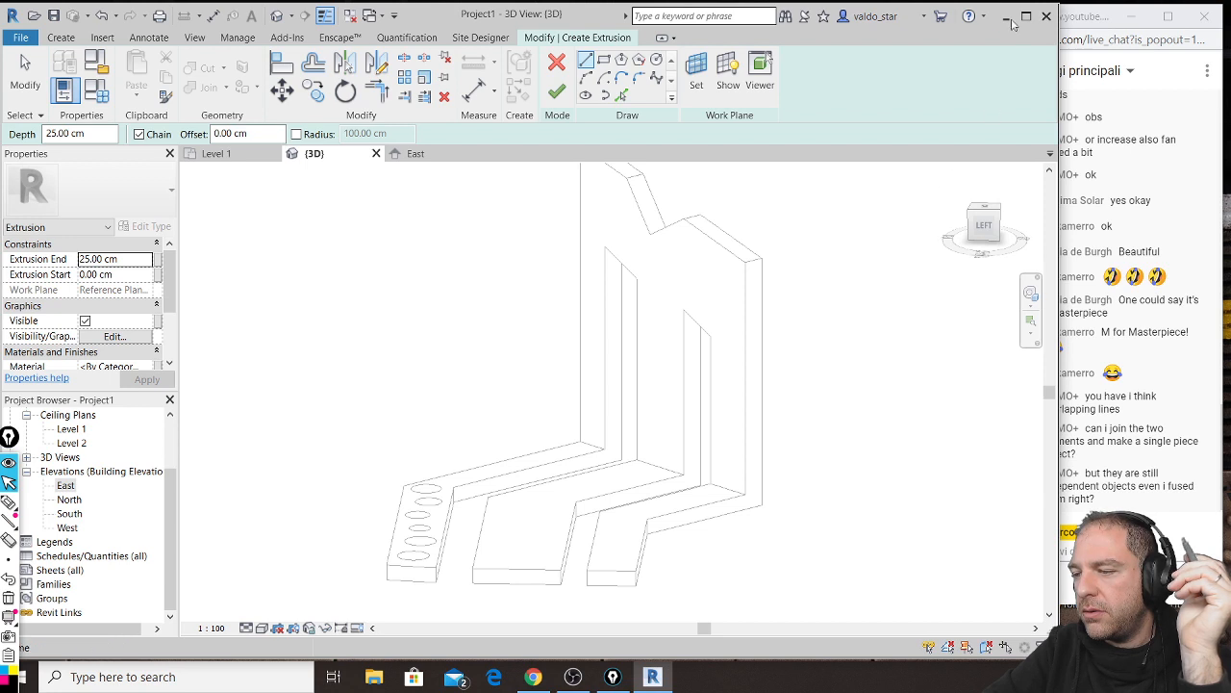
{"action": "left_click", "coordinate": [1097, 19]}
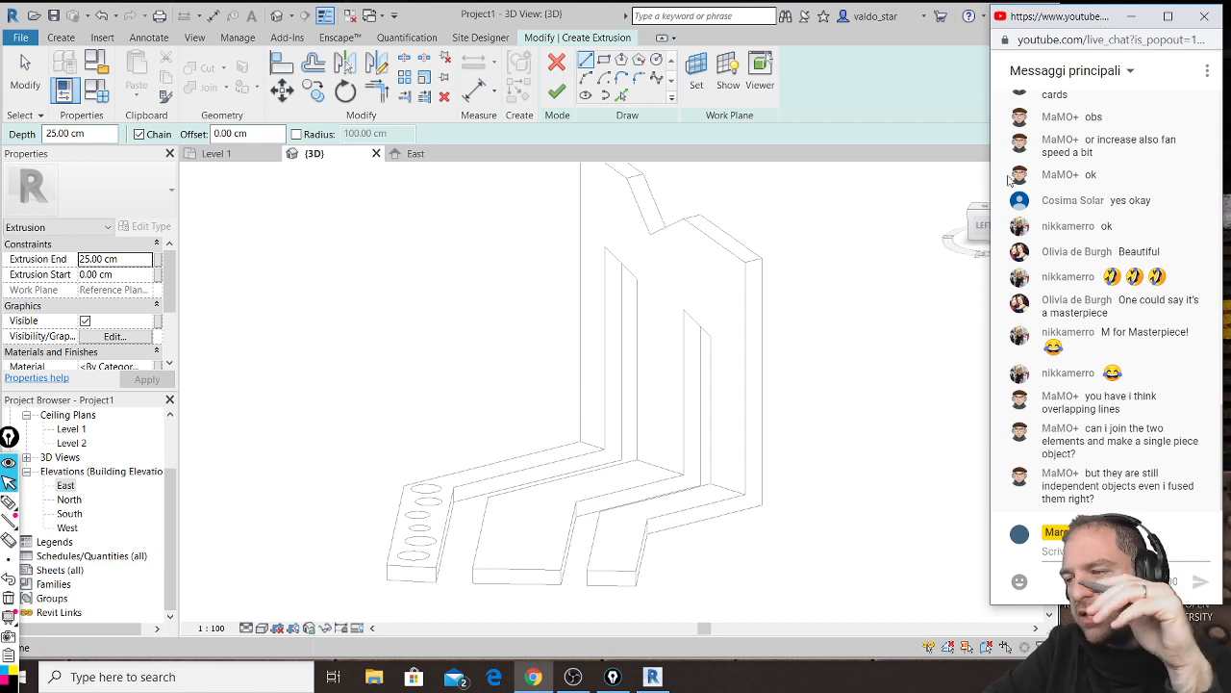
{"action": "left_click", "coordinate": [582, 16]}
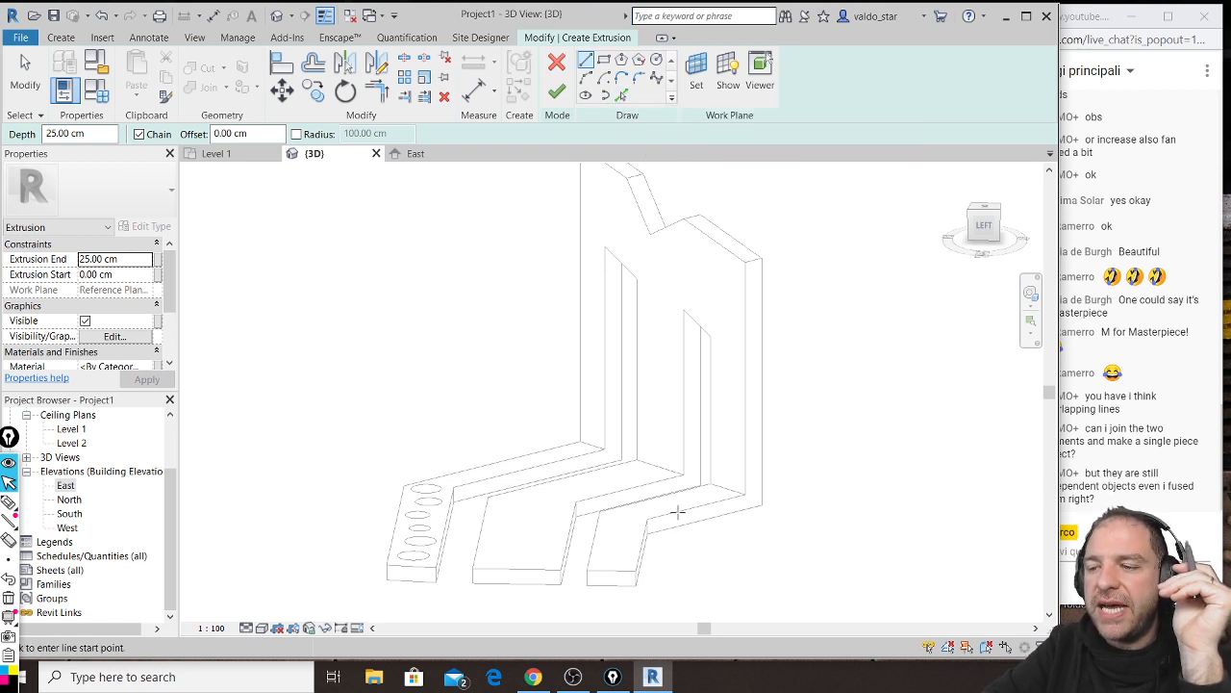
Step: Pick the perforated bar's outline edges and the middle bar's end edge as sketch lines for the shelf extrusion
{"action": "left_click", "coordinate": [621, 94]}
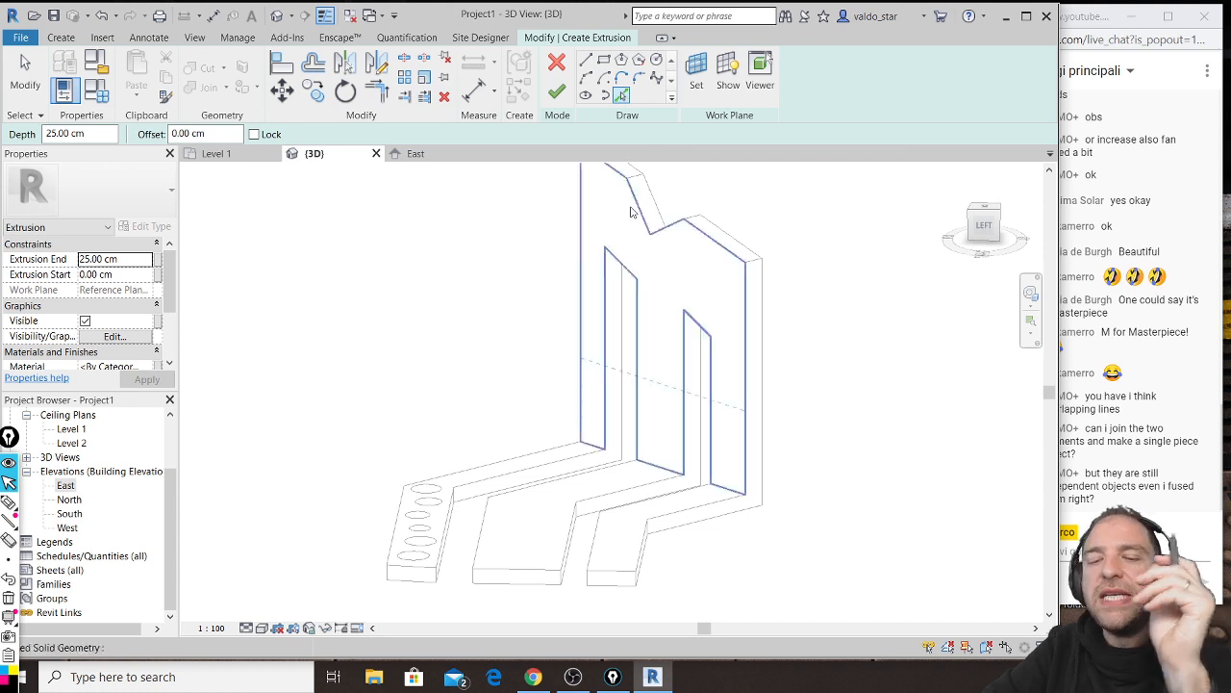
{"action": "middle_click_drag", "start_coordinate": [643, 339], "coordinate": [643, 277], "text": "shift"}
{"action": "scroll", "coordinate": [644, 278], "scroll_direction": "up", "scroll_amount": 1}
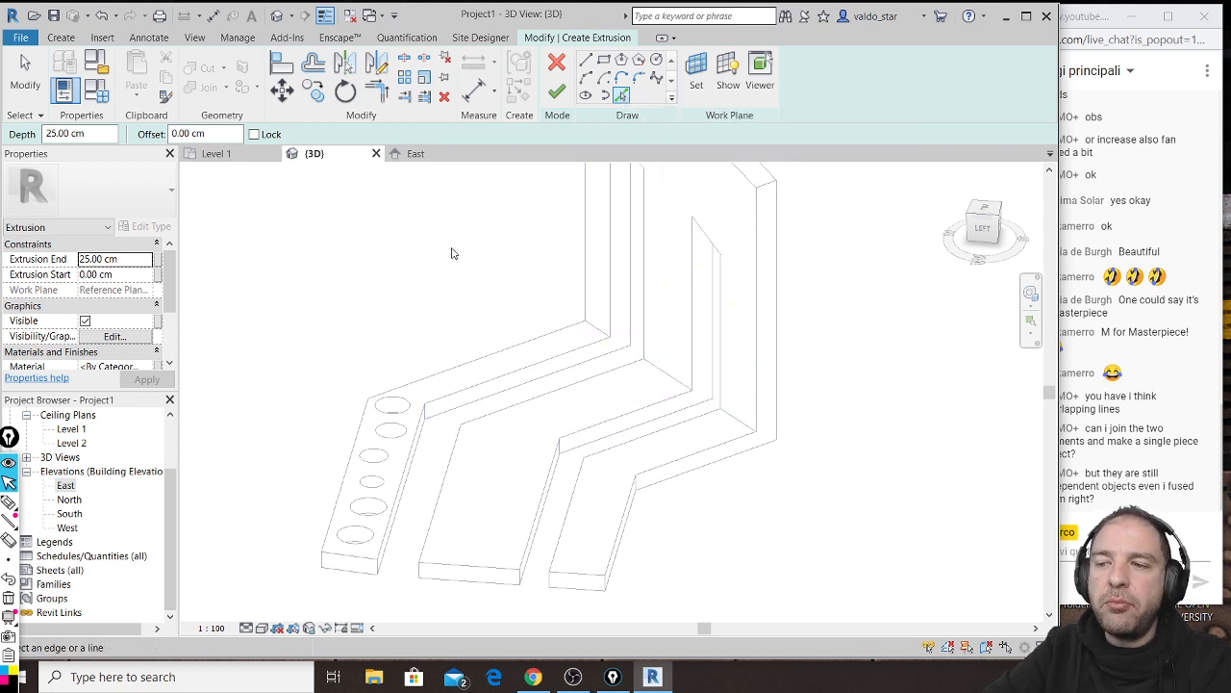
{"action": "left_click", "coordinate": [461, 365]}
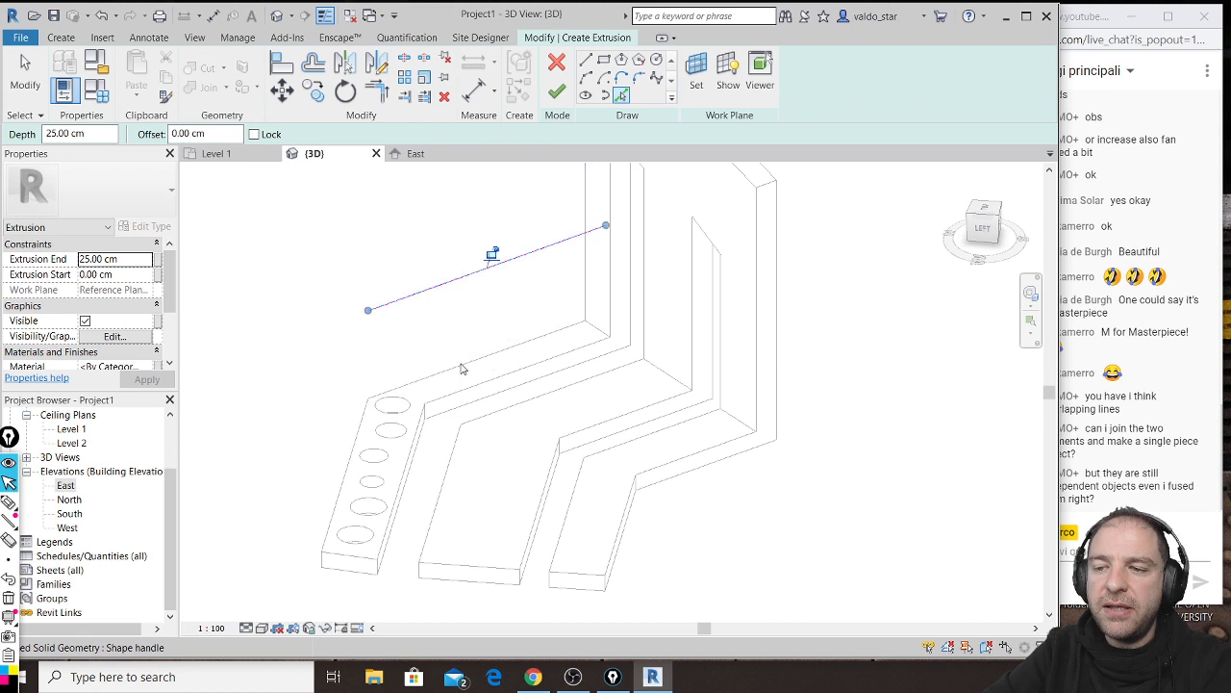
{"action": "left_click", "coordinate": [351, 450]}
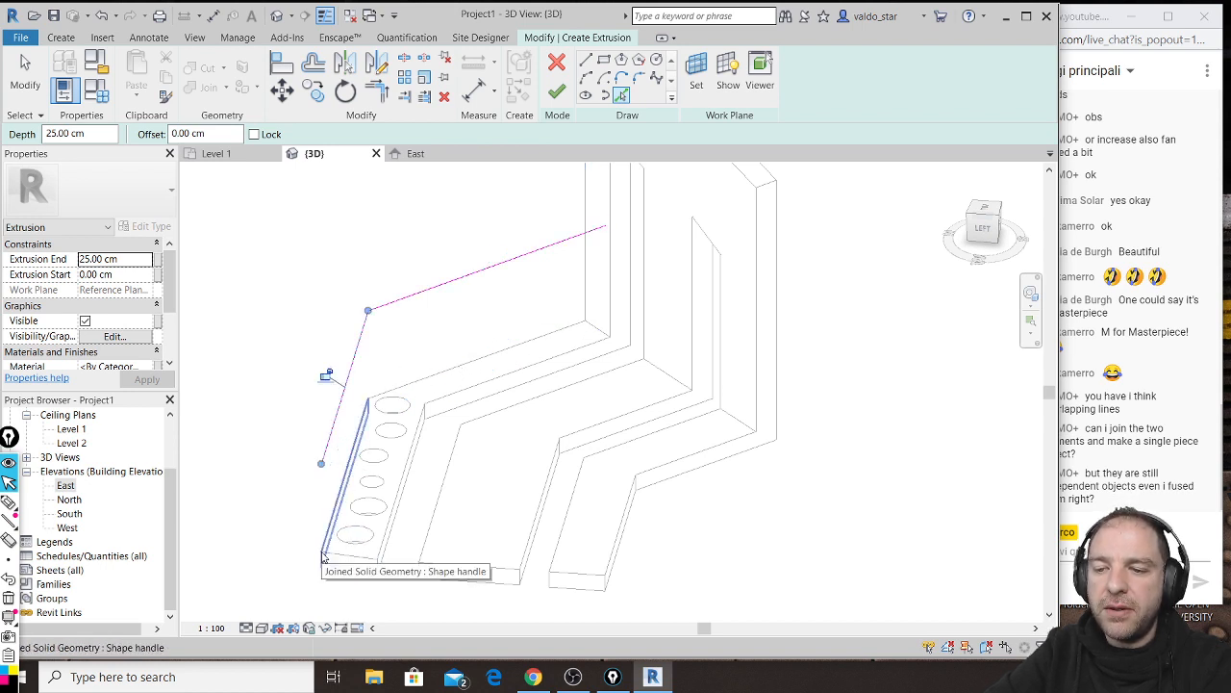
{"action": "middle_click_drag", "start_coordinate": [475, 517], "coordinate": [316, 408], "text": "shift"}
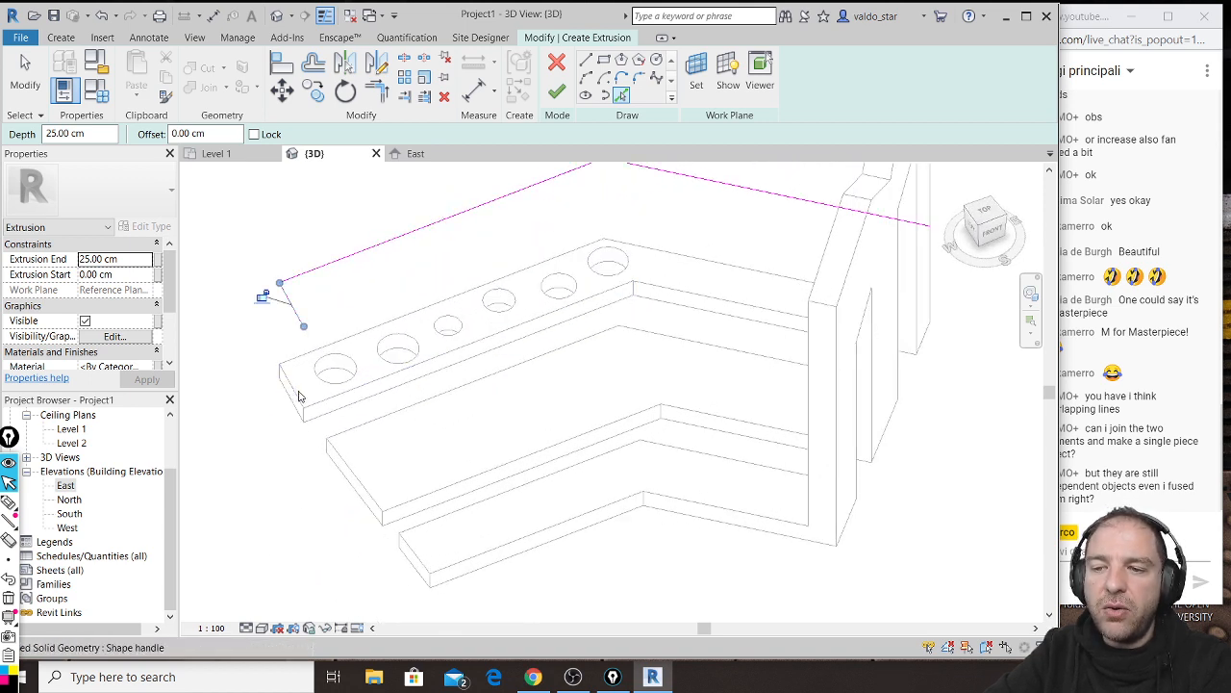
{"action": "left_click", "coordinate": [350, 471]}
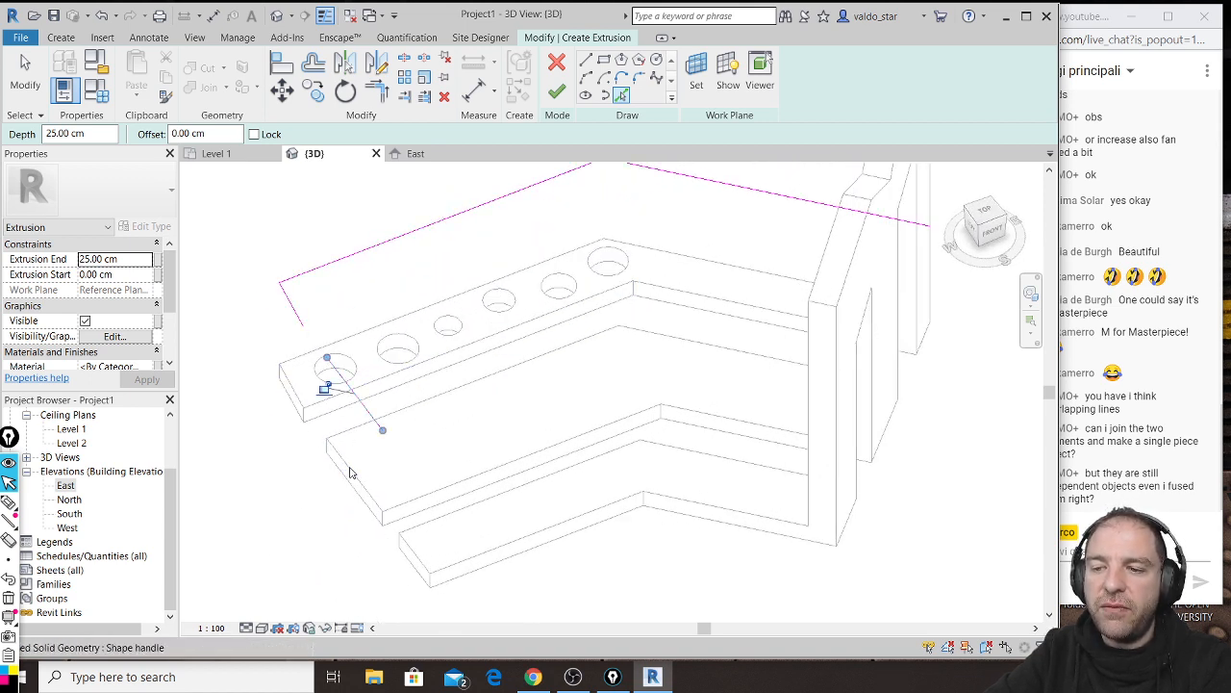
{"action": "left_click", "coordinate": [380, 385]}
{"action": "left_click", "coordinate": [682, 296]}
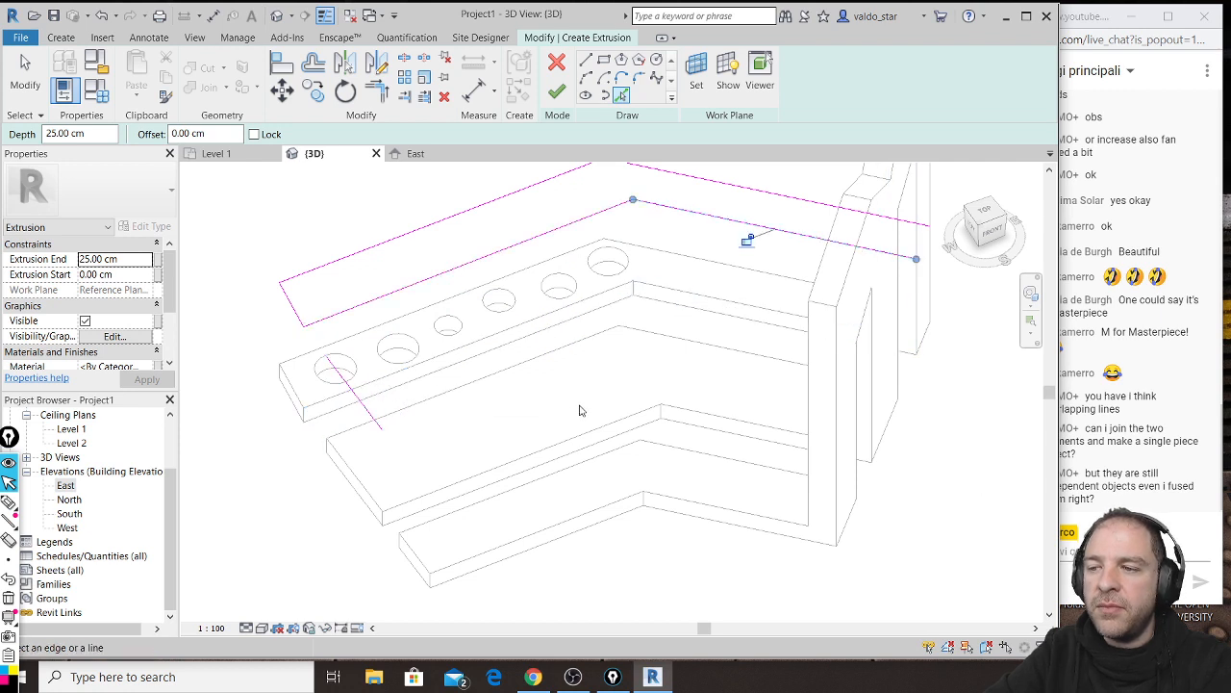
Step: Add the middle bar's remaining long and inner edges to the extrusion sketch by picking them
{"action": "left_click", "coordinate": [518, 389]}
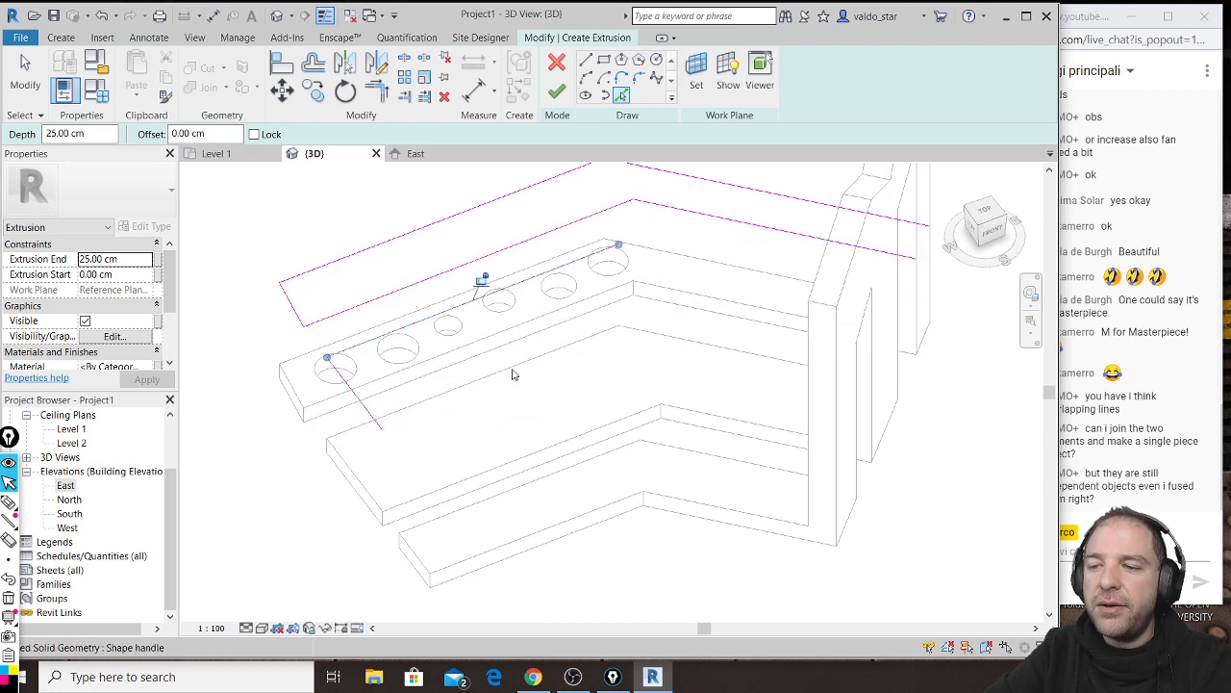
{"action": "left_click", "coordinate": [573, 444]}
{"action": "left_click", "coordinate": [695, 414]}
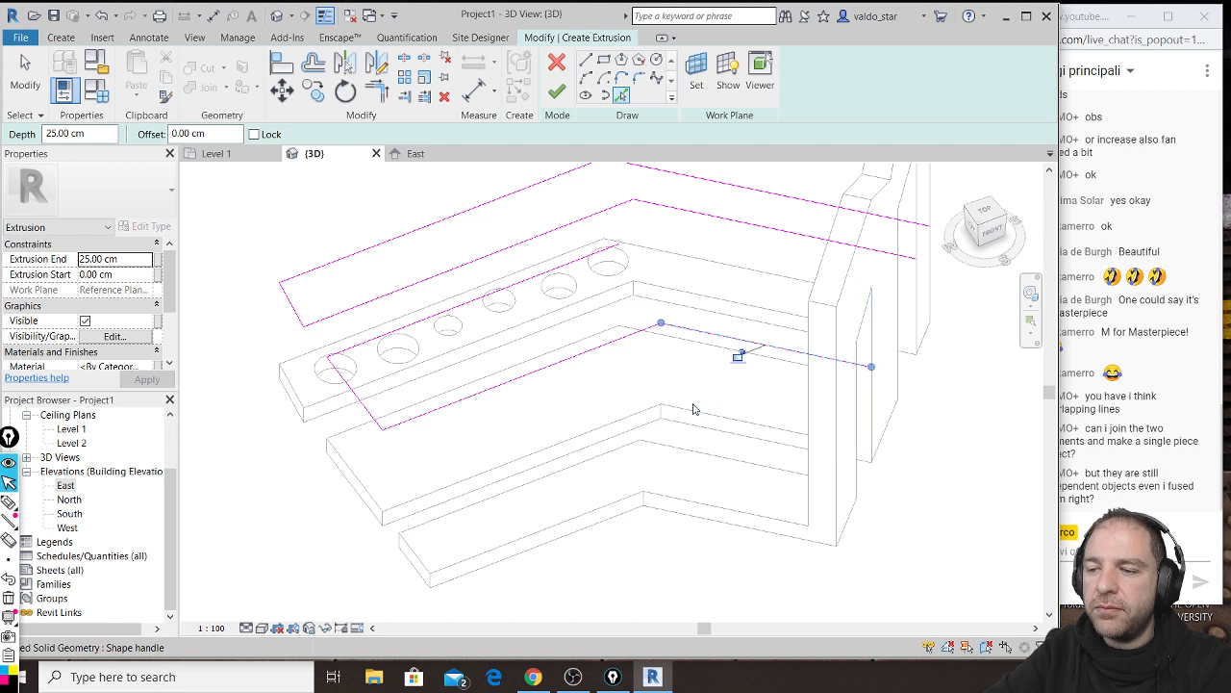
{"action": "mouse_move", "coordinate": [695, 412]}
{"action": "middle_mouse_down", "text": "shift"}
{"action": "mouse_move", "coordinate": [662, 398]}
{"action": "mouse_move", "coordinate": [795, 322]}
{"action": "middle_mouse_up", "text": "shift"}
{"action": "left_click", "coordinate": [630, 397]}
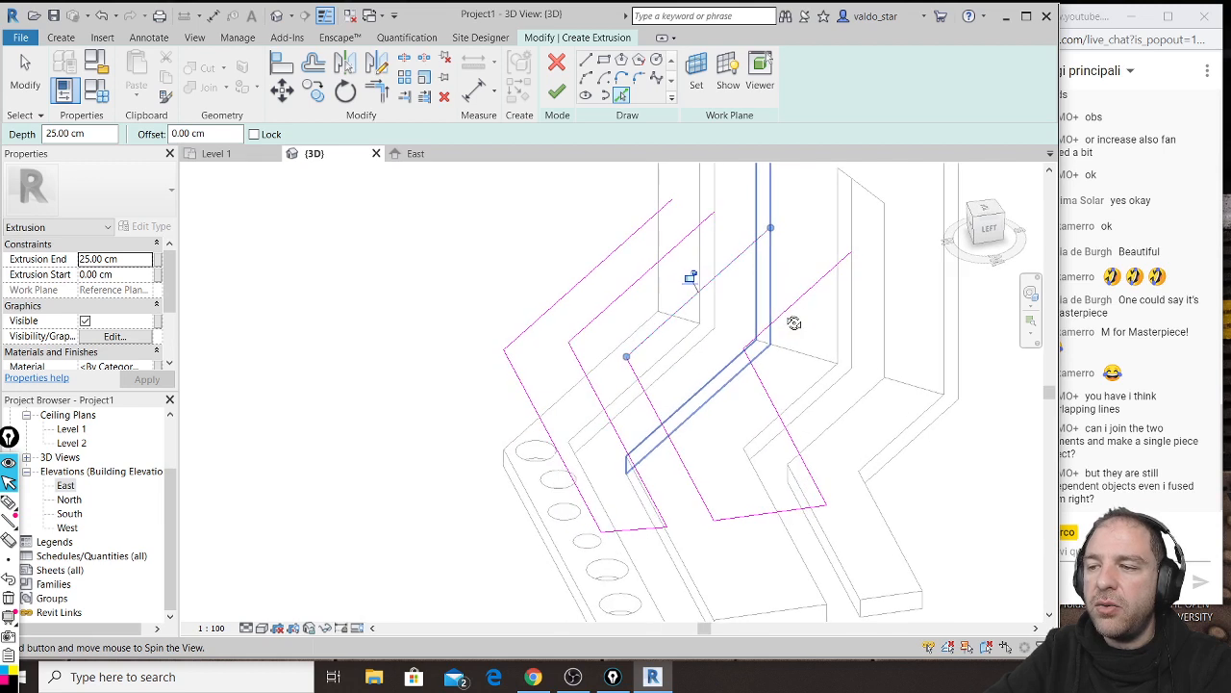
Step: Pick the line along the upright's face and the third bar's edges to extend the shelf sketch
{"action": "left_click", "coordinate": [683, 319]}
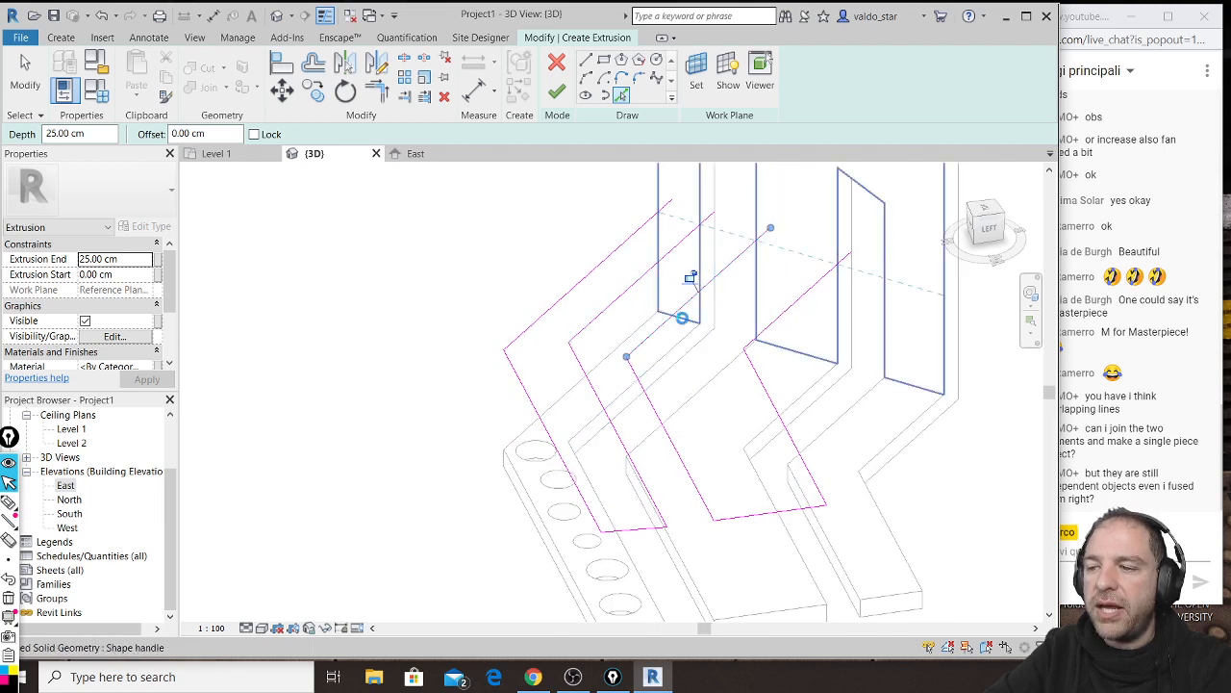
{"action": "mouse_move", "coordinate": [855, 426]}
{"action": "middle_mouse_down"}
{"action": "mouse_move", "coordinate": [787, 415]}
{"action": "mouse_move", "coordinate": [683, 353]}
{"action": "middle_mouse_up"}
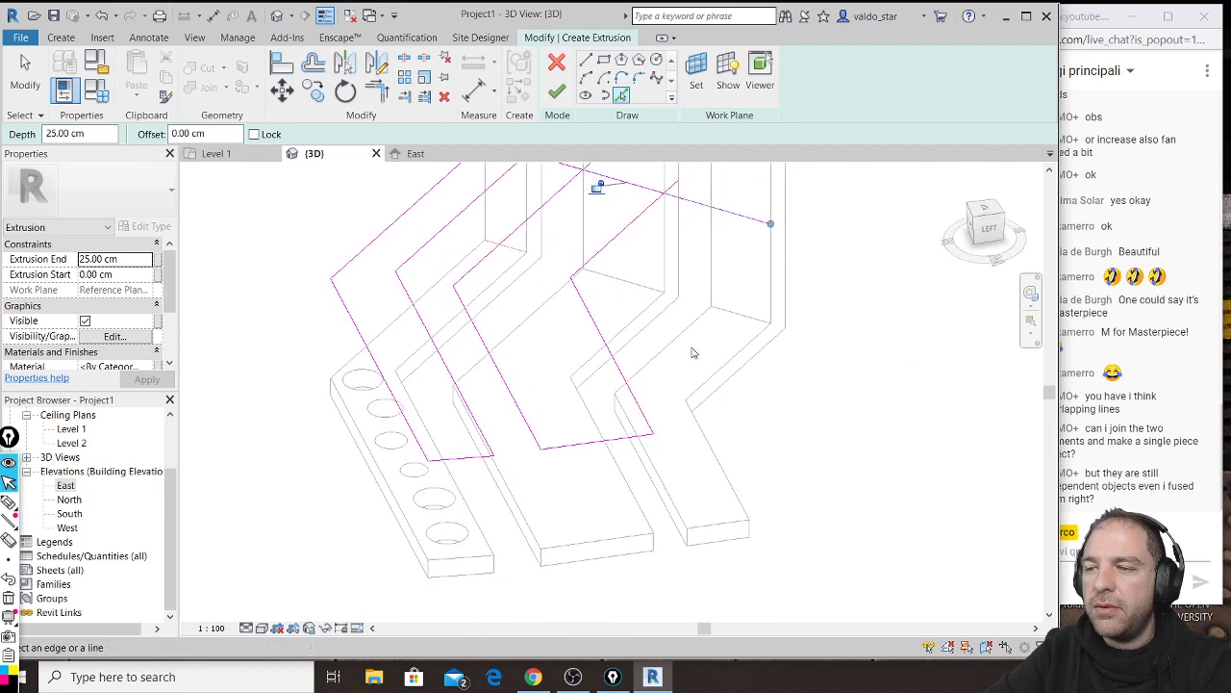
{"action": "left_click", "coordinate": [682, 337]}
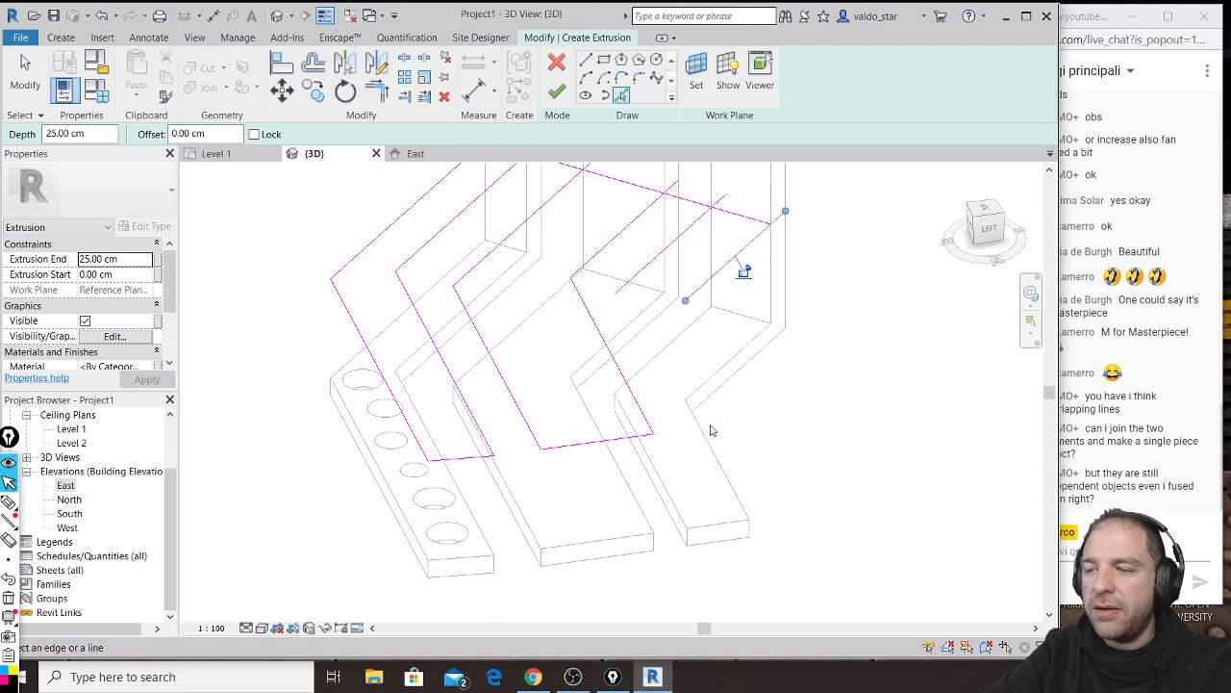
{"action": "left_click", "coordinate": [668, 490]}
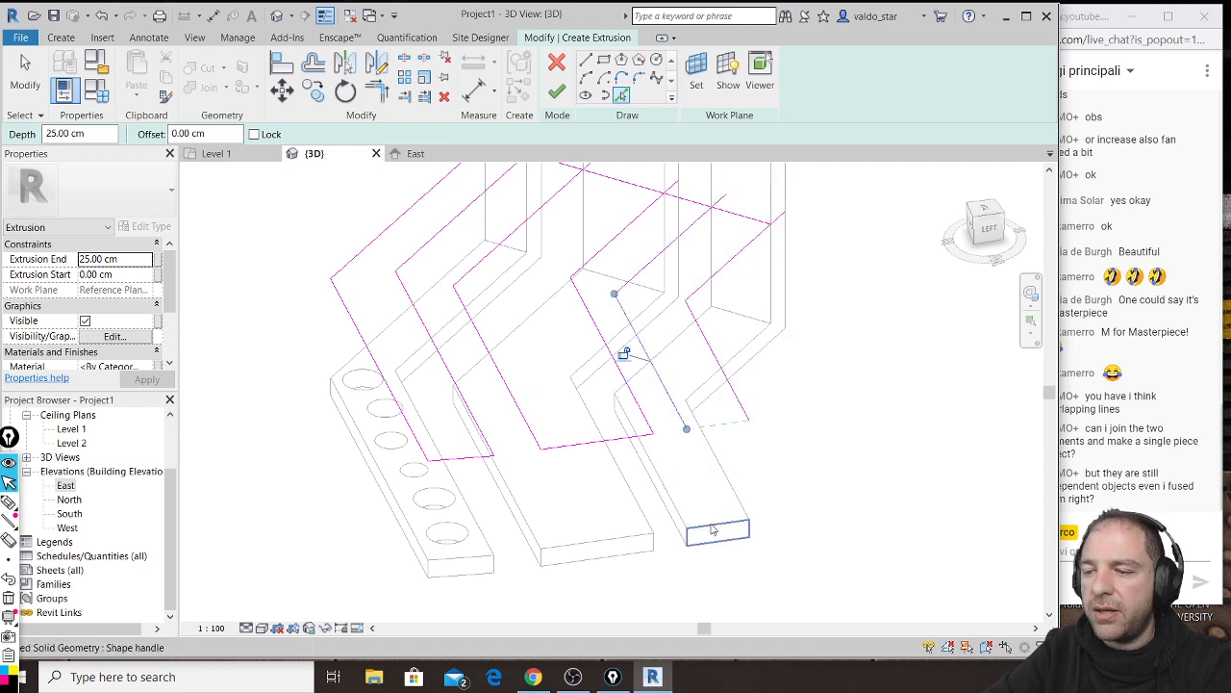
Step: Split the sketch line along the upright into separate segments for the three bars, keeping the inner segments
{"action": "middle_click_drag", "start_coordinate": [705, 435], "coordinate": [506, 489], "text": "shift"}
{"action": "middle_click_drag", "start_coordinate": [500, 370], "coordinate": [671, 413], "text": "shift"}
{"action": "scroll", "coordinate": [671, 413], "scroll_direction": "up", "scroll_amount": 1}
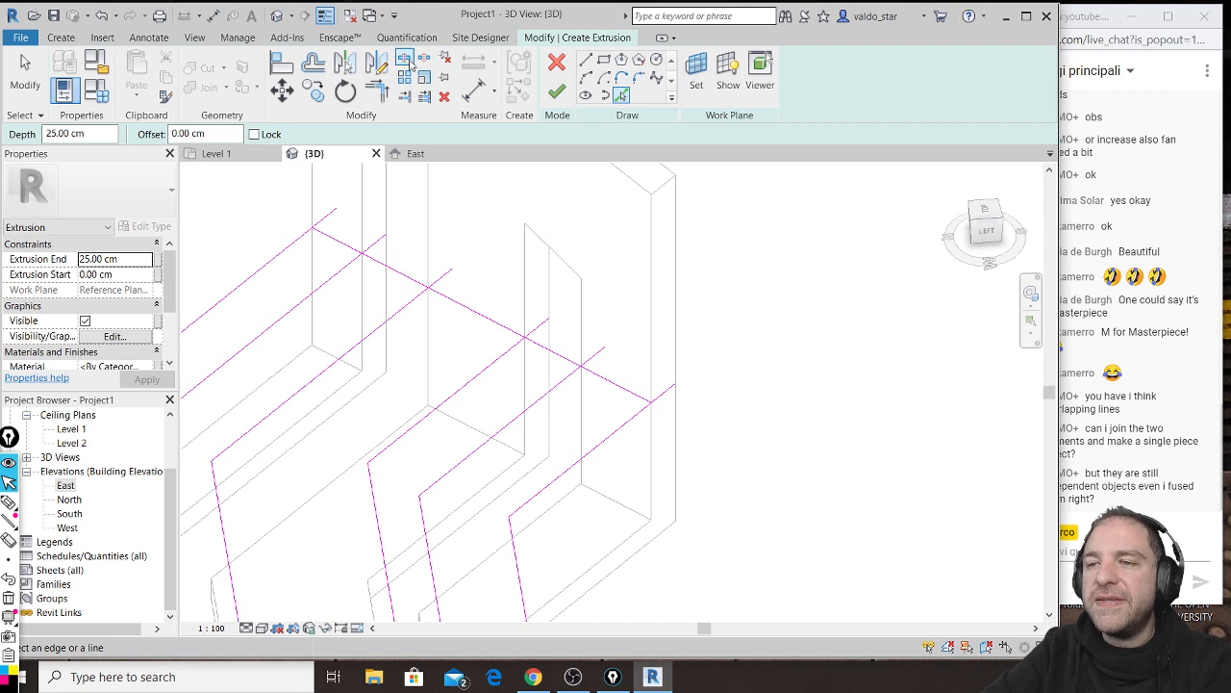
{"action": "left_click", "coordinate": [424, 96]}
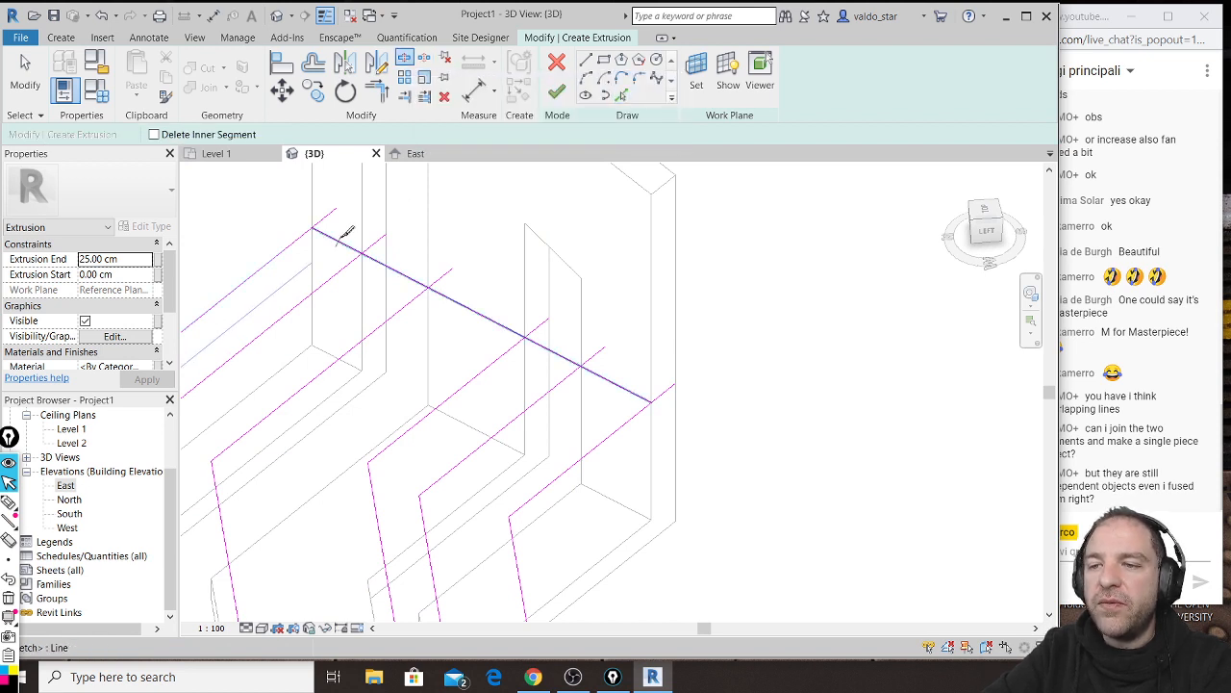
{"action": "left_click", "coordinate": [487, 314]}
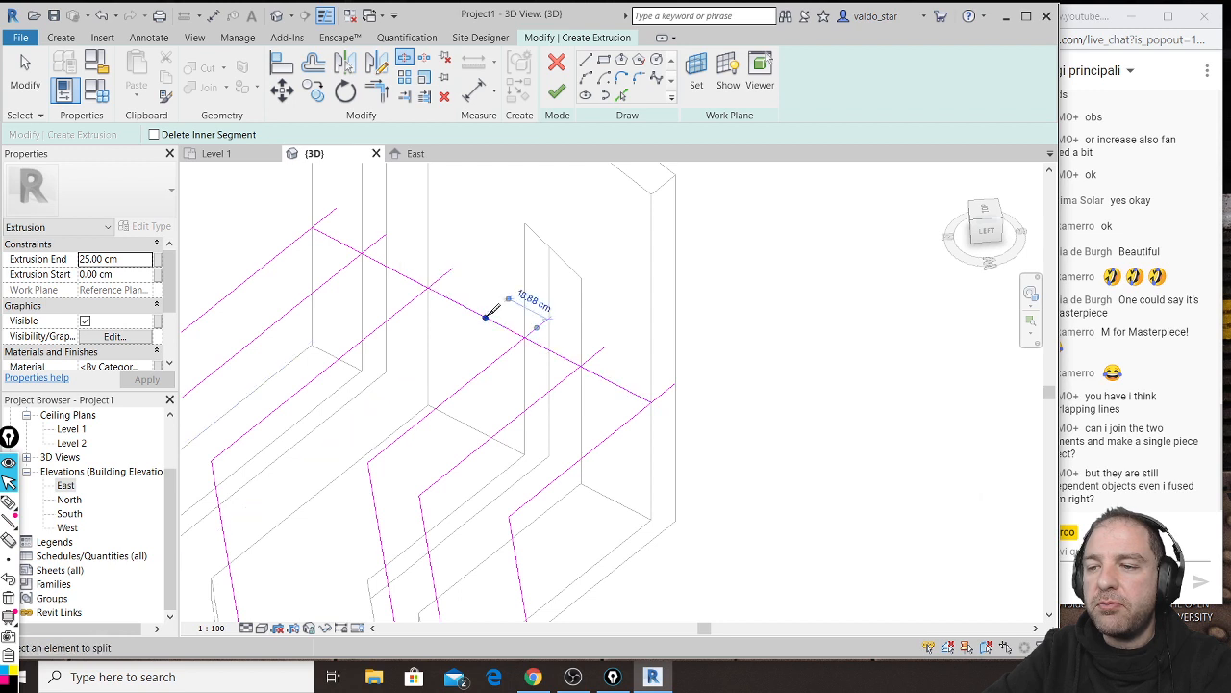
{"action": "left_click", "coordinate": [556, 352]}
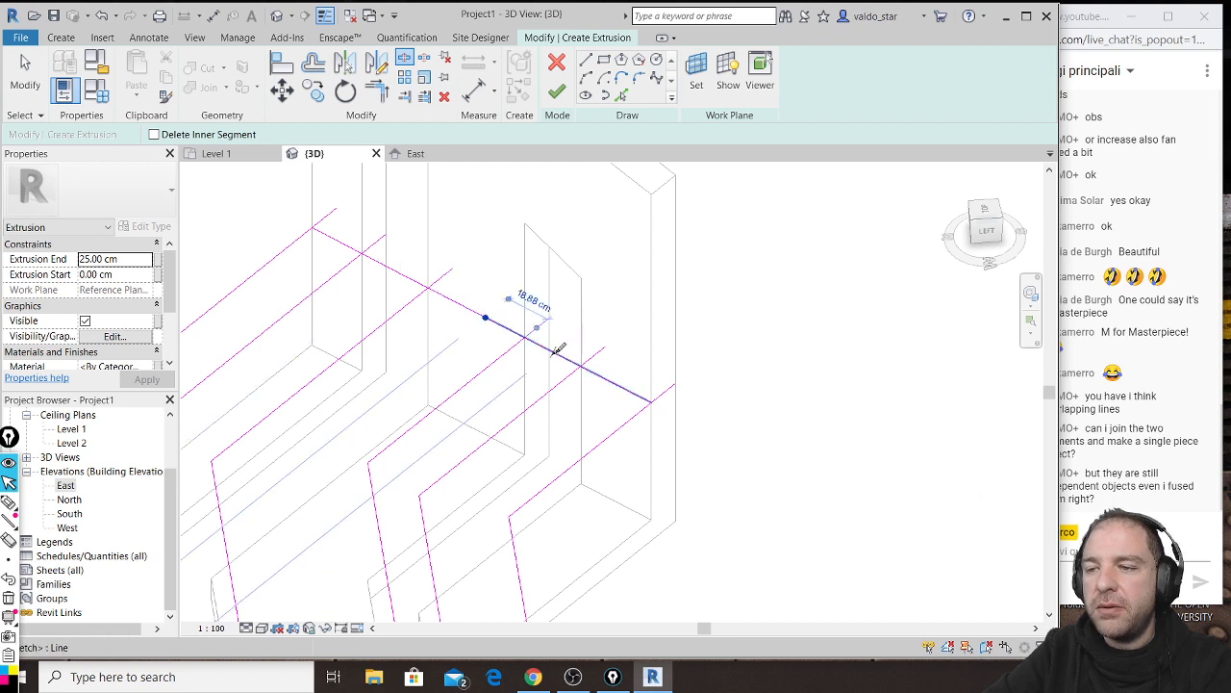
{"action": "key", "text": "Escape"}
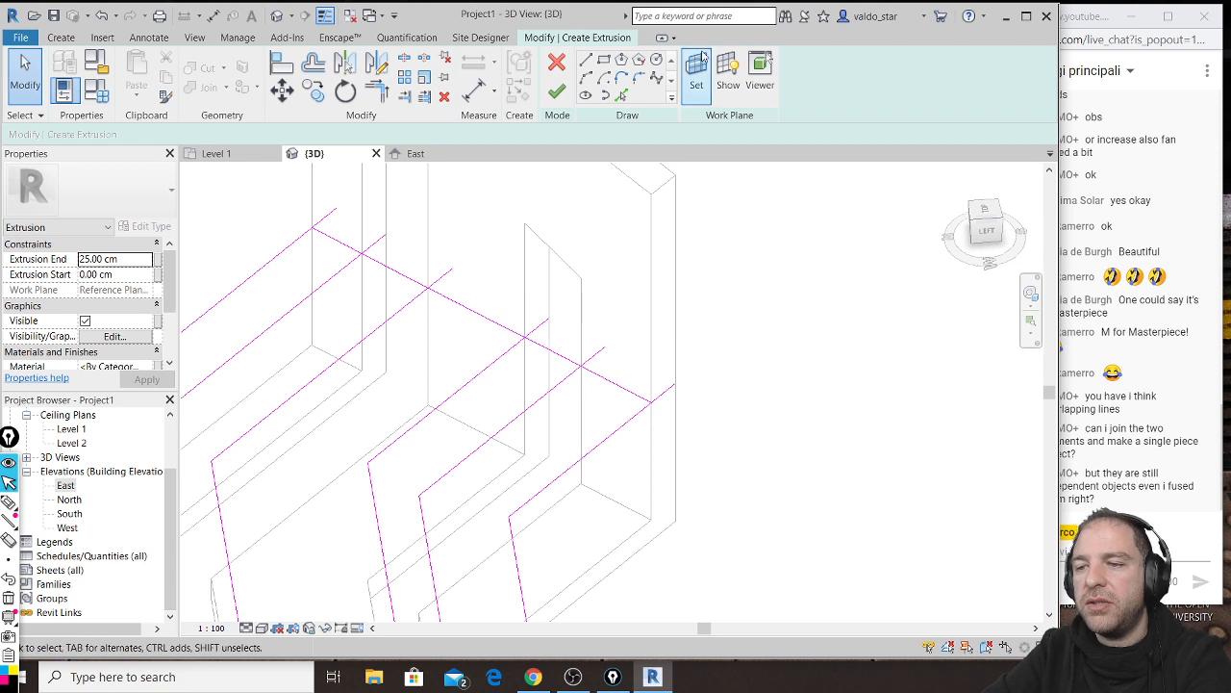
Step: Trim the perforated bar's two long sketch lines to corners with its segment along the upright
{"action": "left_click", "coordinate": [378, 93]}
{"action": "left_click", "coordinate": [304, 238]}
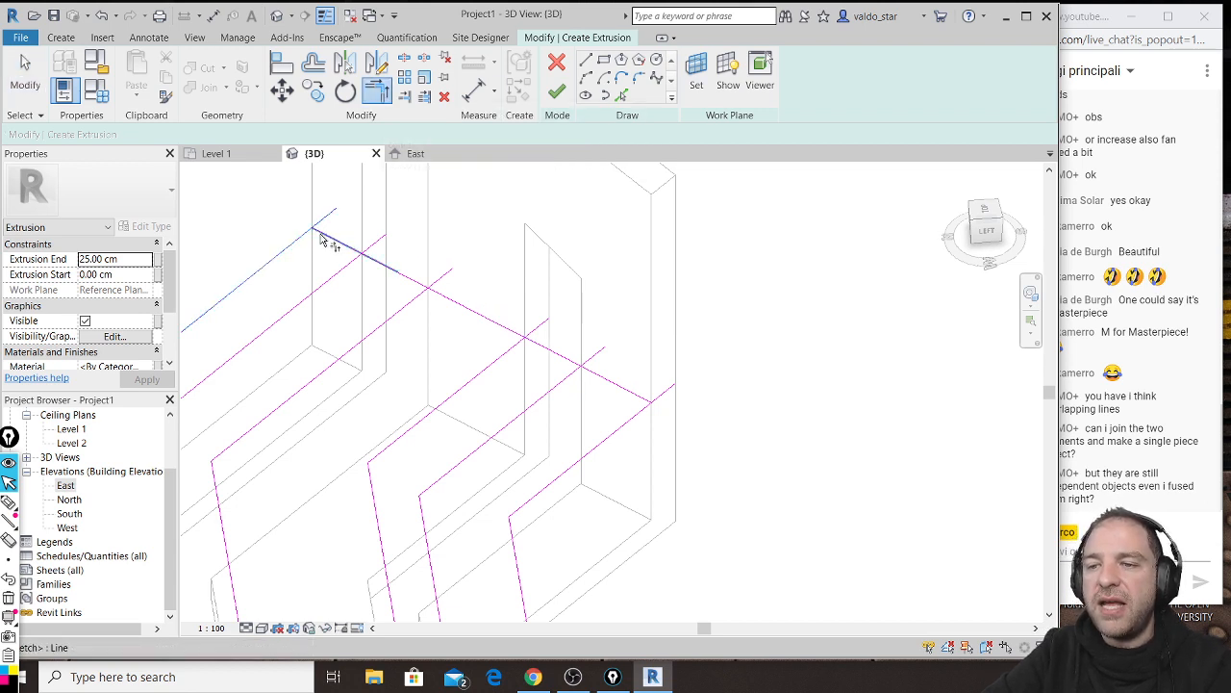
{"action": "left_click", "coordinate": [335, 241]}
{"action": "left_click", "coordinate": [340, 268]}
{"action": "left_click", "coordinate": [352, 248]}
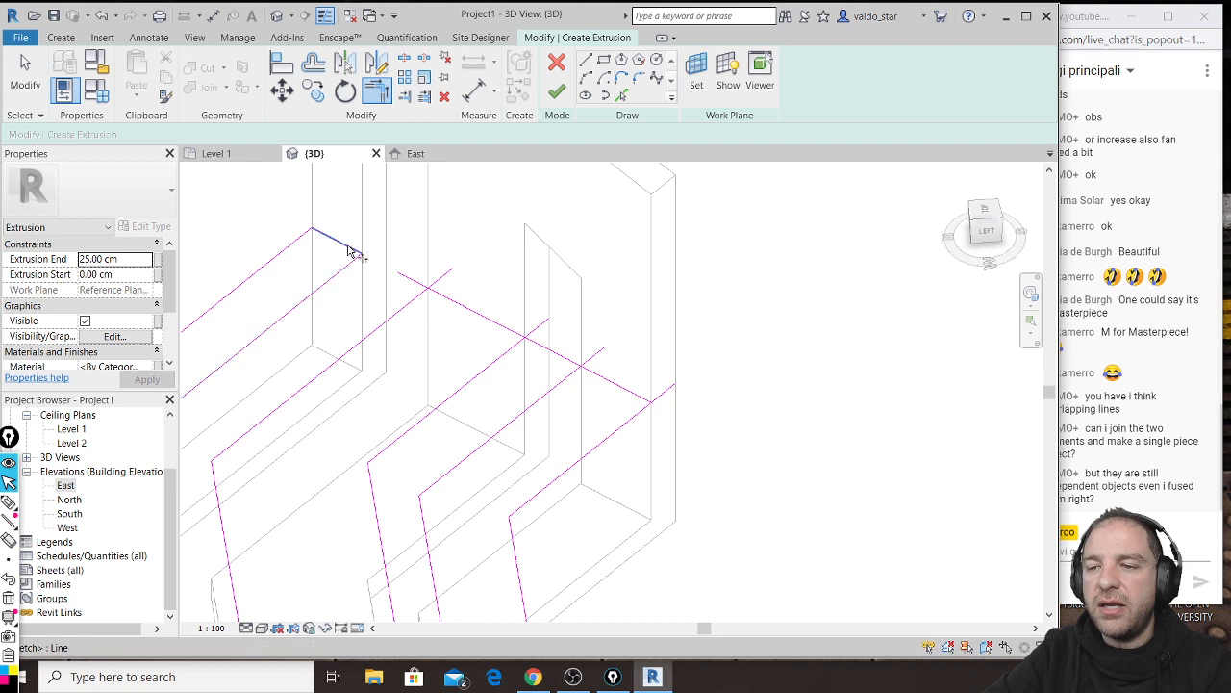
Step: Trim the extrusion sketch lines into corners where the second and third shelf strips meet the upright panel
{"action": "left_click", "coordinate": [415, 296]}
{"action": "left_click", "coordinate": [446, 294]}
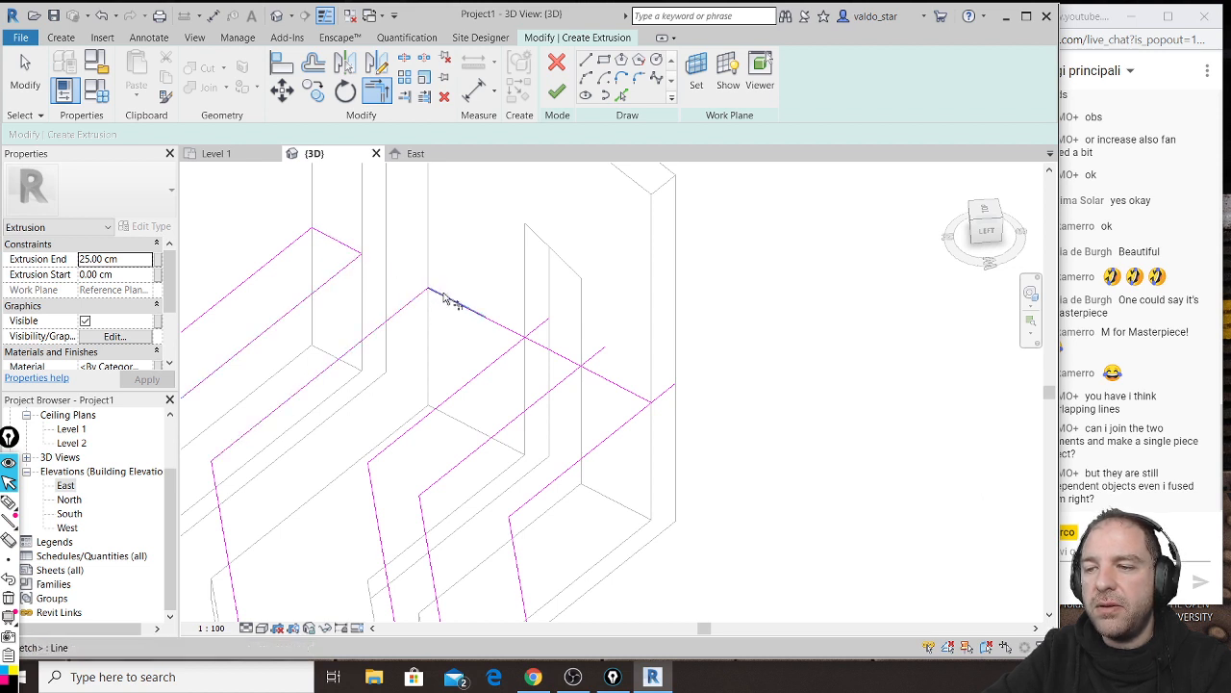
{"action": "left_click", "coordinate": [570, 377]}
{"action": "left_click", "coordinate": [627, 394]}
{"action": "left_click", "coordinate": [636, 397]}
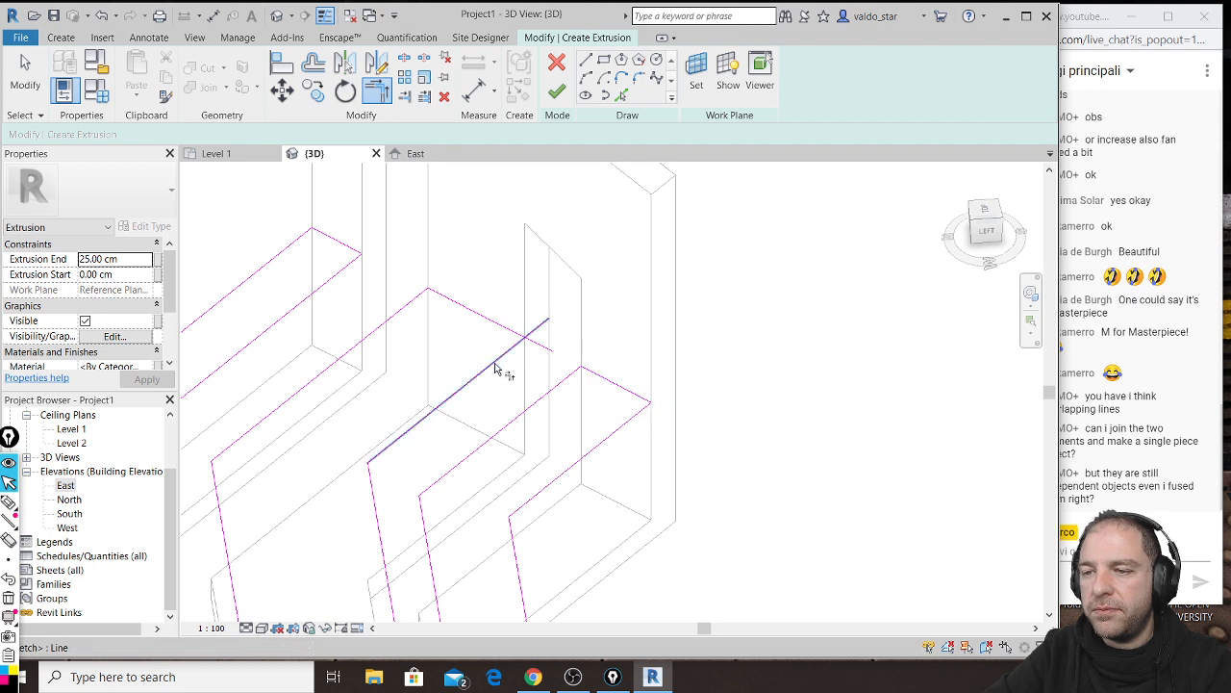
{"action": "left_click", "coordinate": [499, 357]}
{"action": "left_click", "coordinate": [446, 297]}
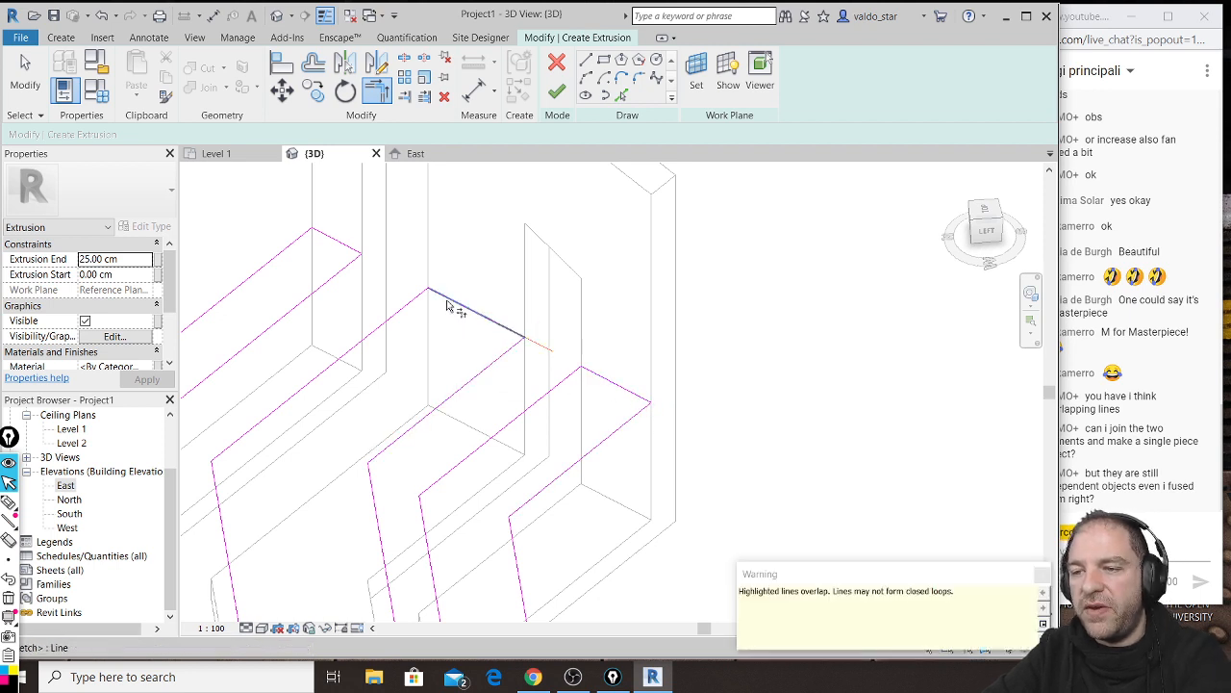
Step: Delete the leftover overlapping line segment at the middle strip's end by the upright panel
{"action": "key", "text": "Escape"}
{"action": "left_click", "coordinate": [545, 348]}
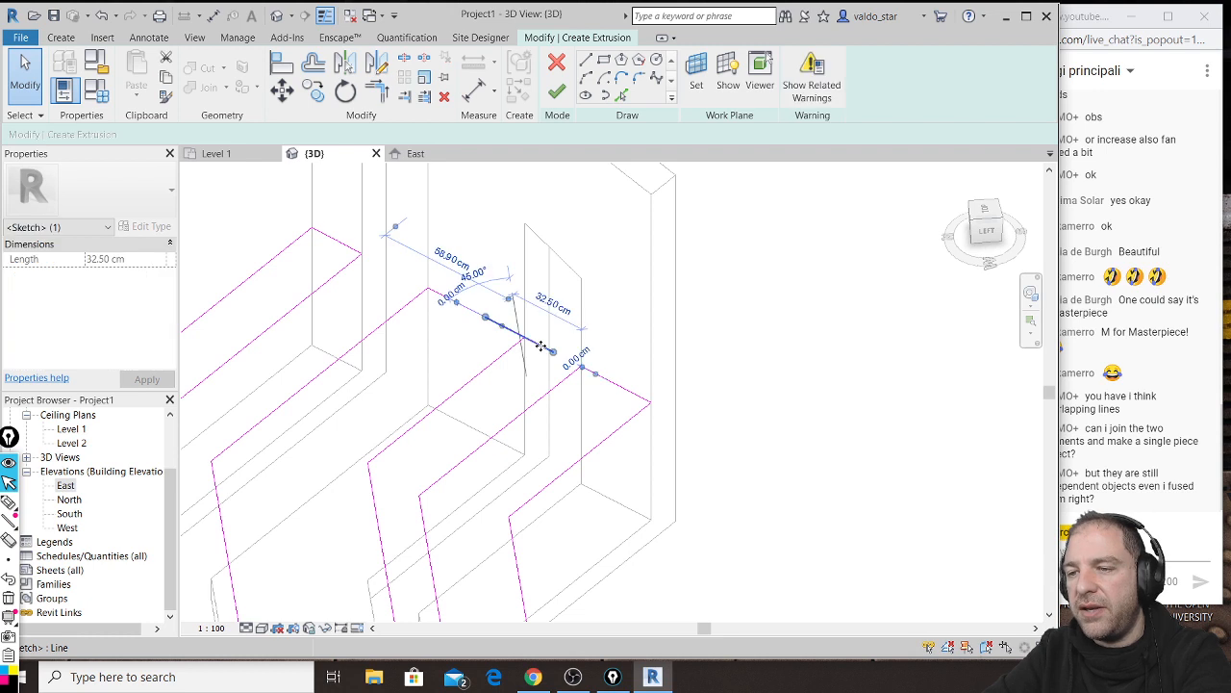
{"action": "key", "text": "Delete"}
Step: Finish the shelf extrusion sketch and set its Extrusion End to 5 cm
{"action": "scroll", "coordinate": [646, 236], "scroll_direction": "down", "scroll_amount": 1}
{"action": "scroll", "coordinate": [650, 236], "scroll_direction": "down", "scroll_amount": 2}
{"action": "middle_click_drag", "start_coordinate": [682, 355], "coordinate": [610, 308], "text": "shift"}
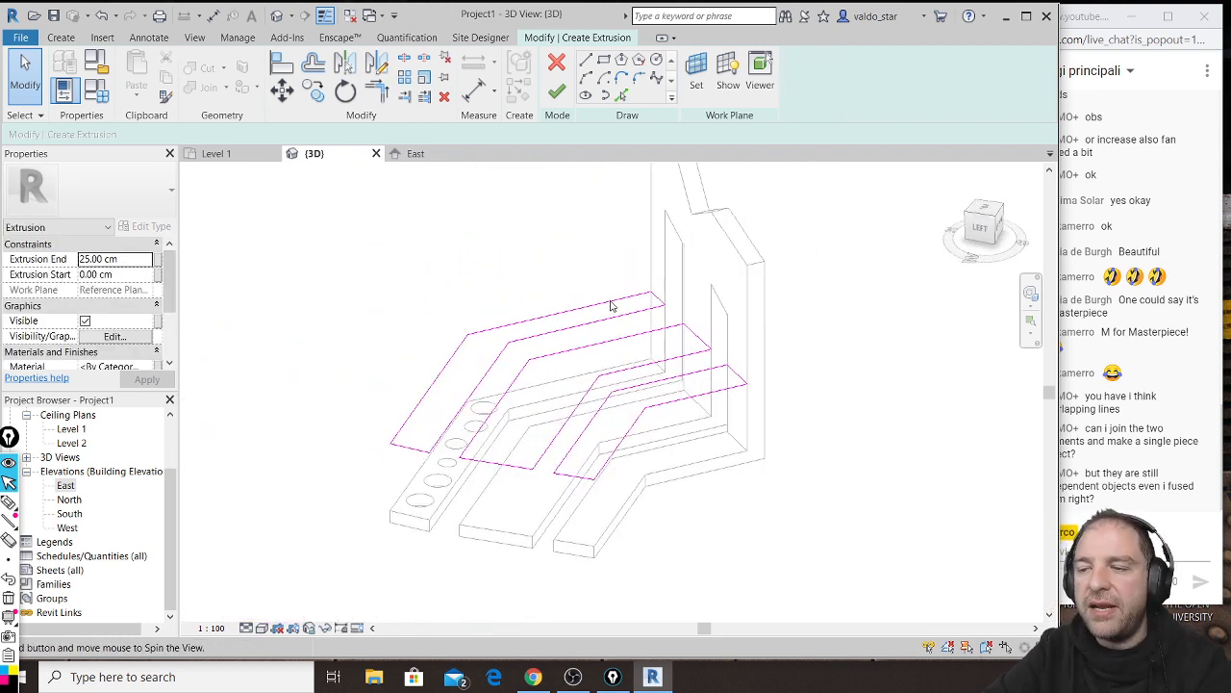
{"action": "left_click", "coordinate": [558, 94]}
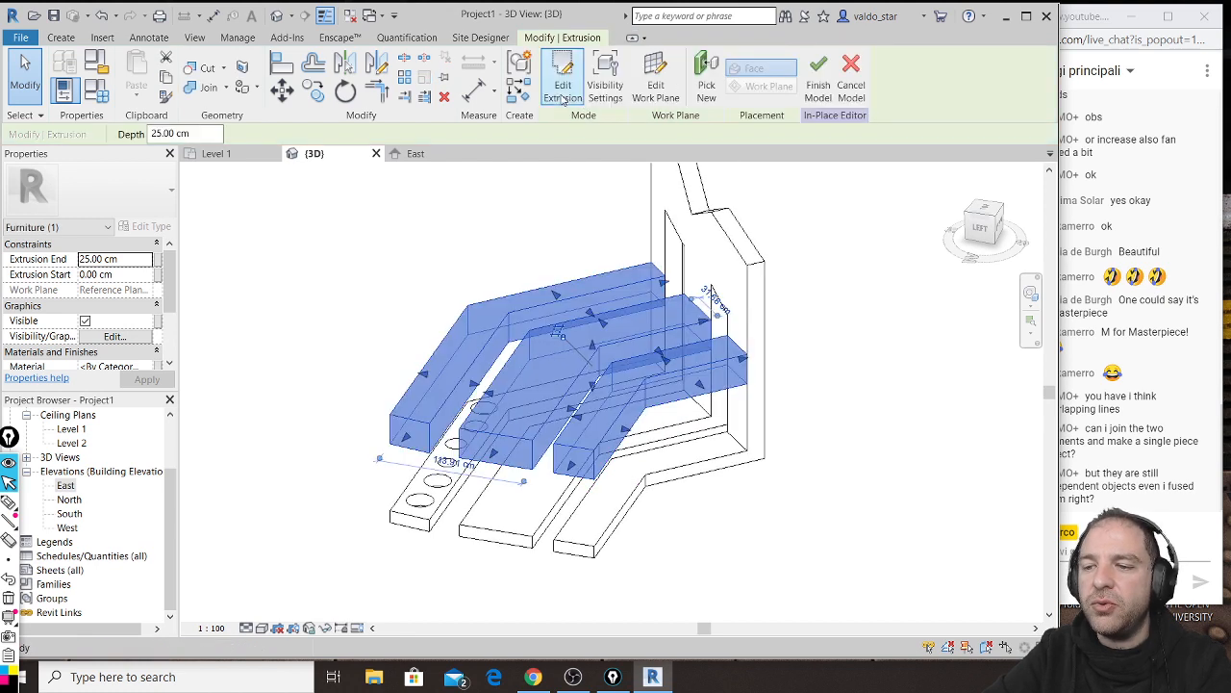
{"action": "mouse_move", "coordinate": [568, 342]}
{"action": "middle_mouse_down", "text": "shift"}
{"action": "mouse_move", "coordinate": [582, 328]}
{"action": "mouse_move", "coordinate": [577, 260]}
{"action": "mouse_move", "coordinate": [489, 293]}
{"action": "middle_mouse_up", "text": "shift"}
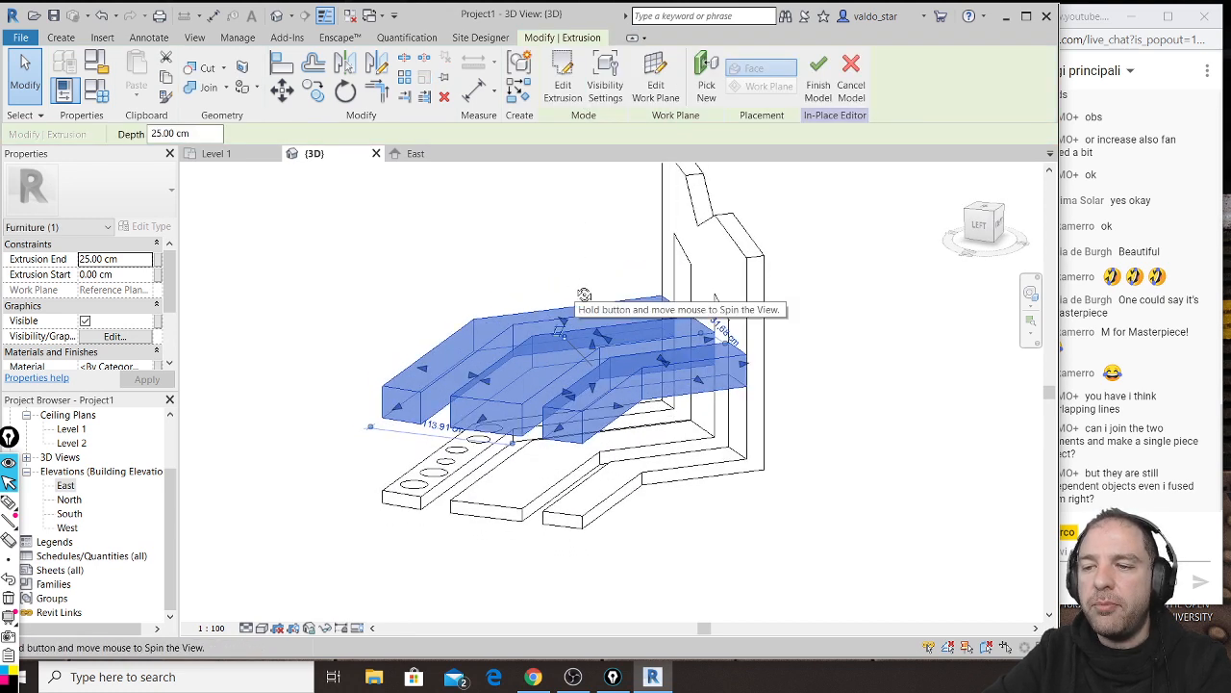
{"action": "left_click", "coordinate": [127, 260]}
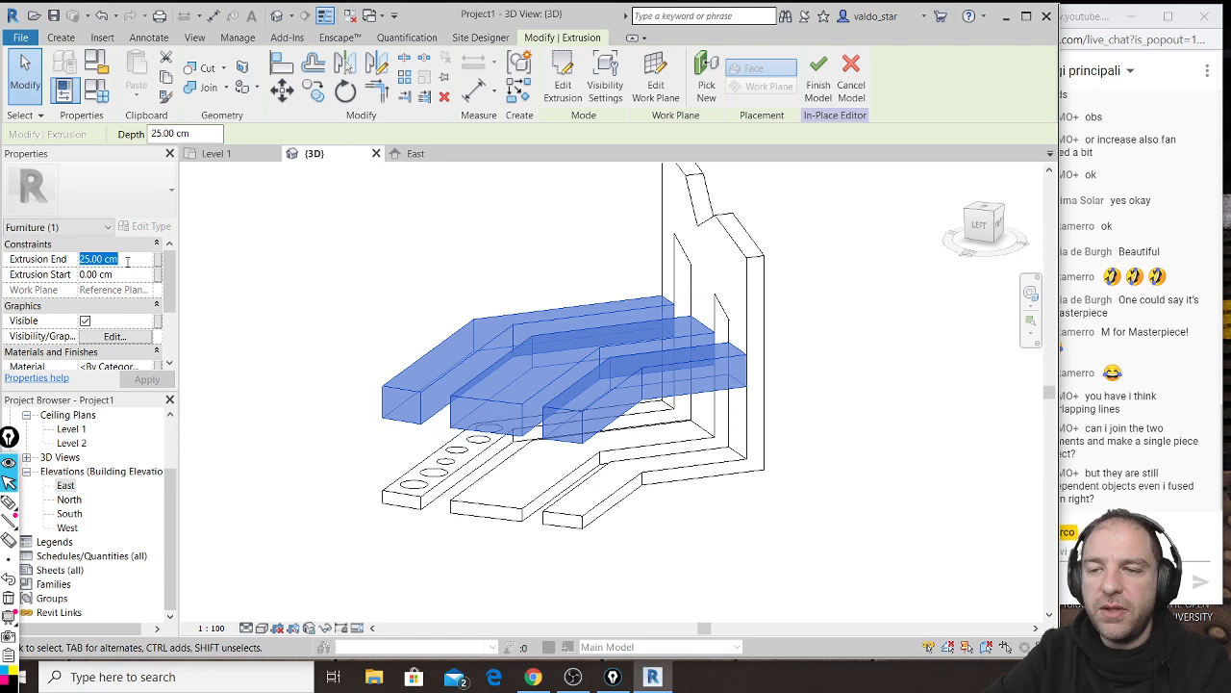
{"action": "type", "text": "5"}
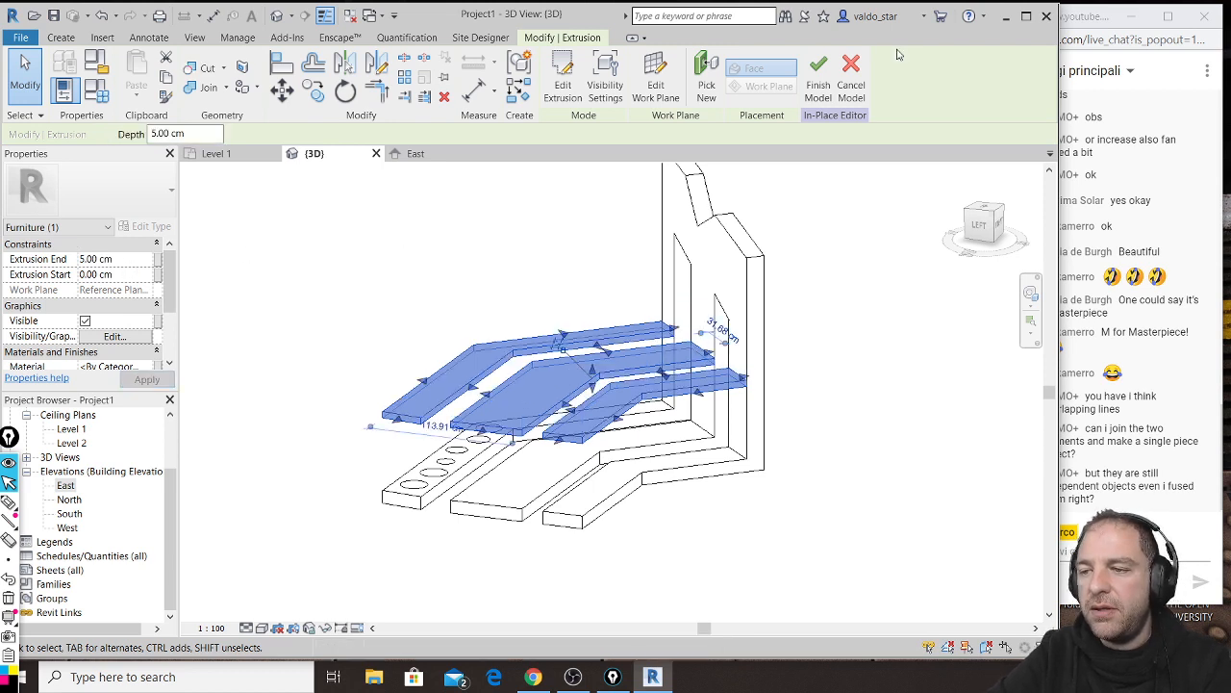
{"action": "left_click", "coordinate": [605, 224]}
{"action": "middle_click_drag", "start_coordinate": [605, 225], "coordinate": [524, 404], "text": "shift"}
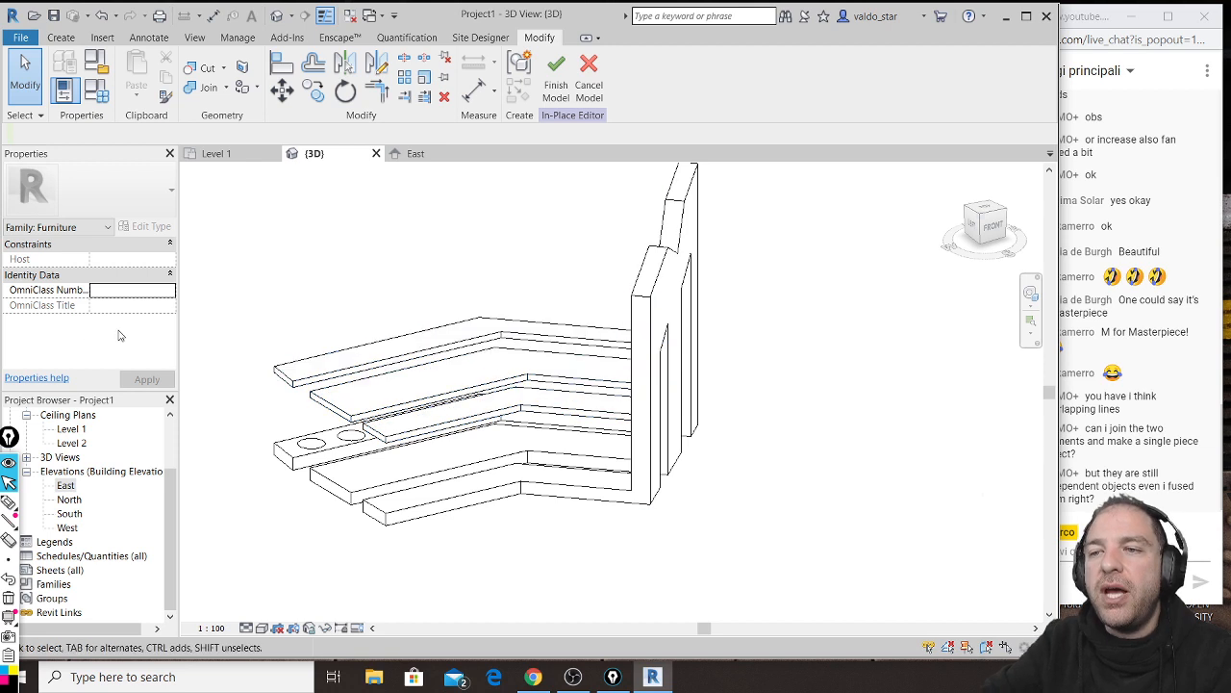
{"action": "left_click", "coordinate": [60, 37]}
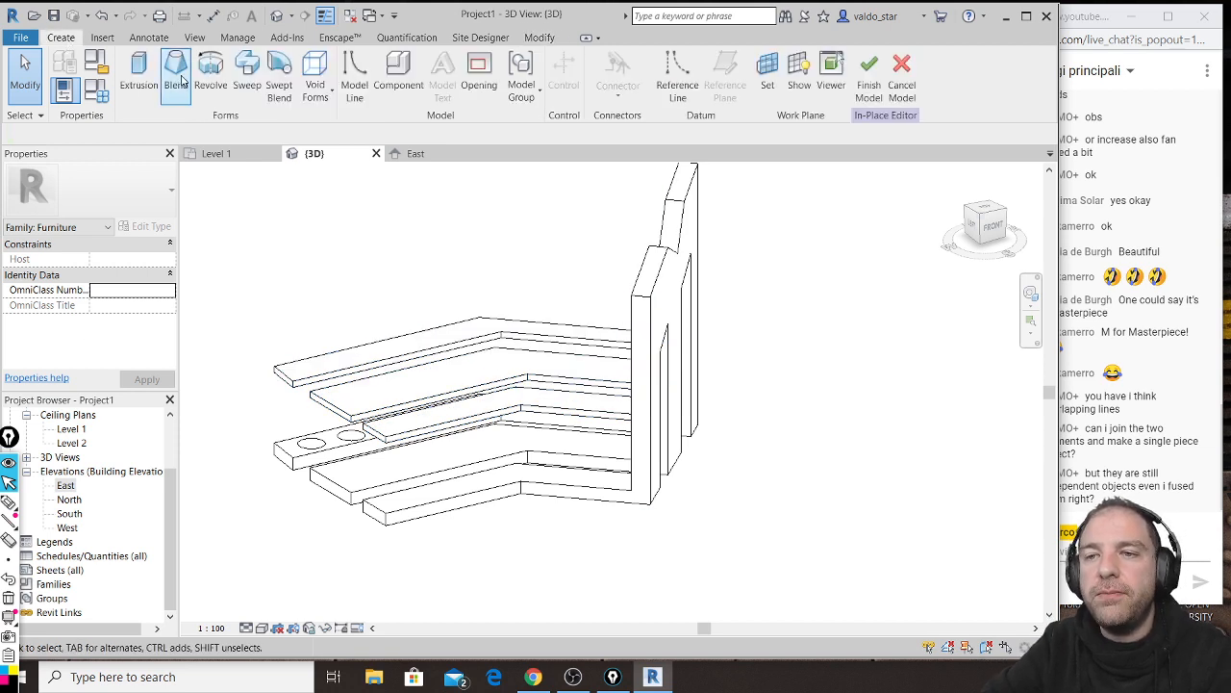
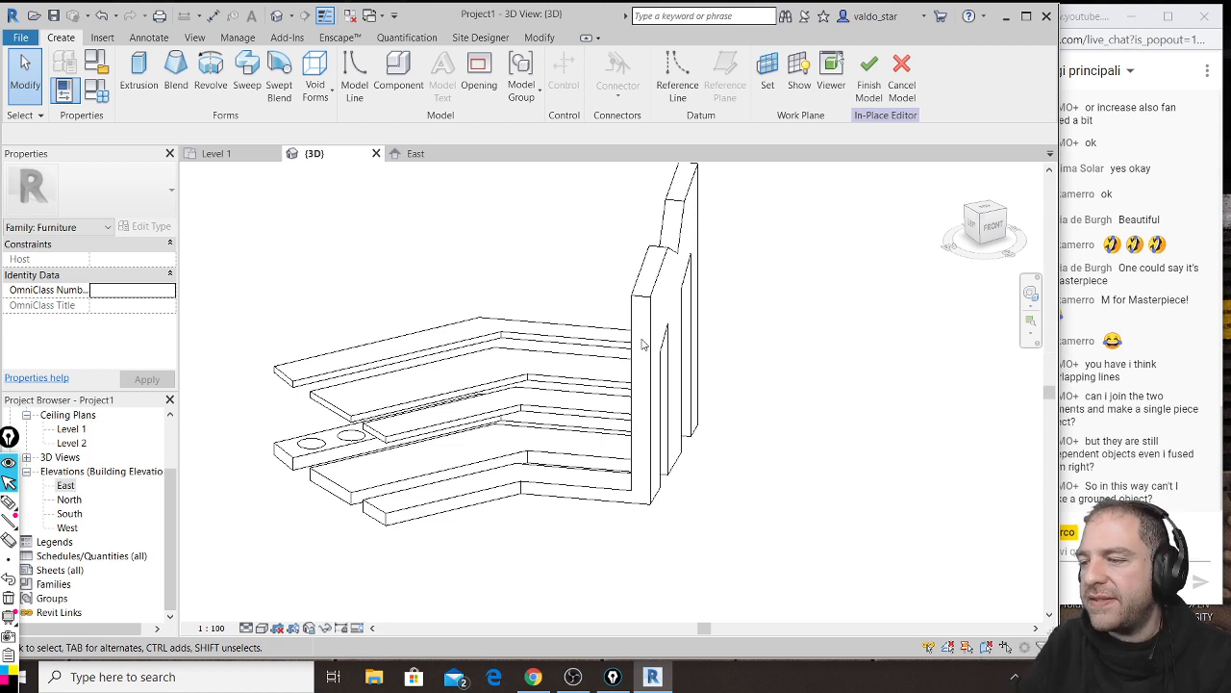
{"action": "left_click", "coordinate": [1103, 500]}
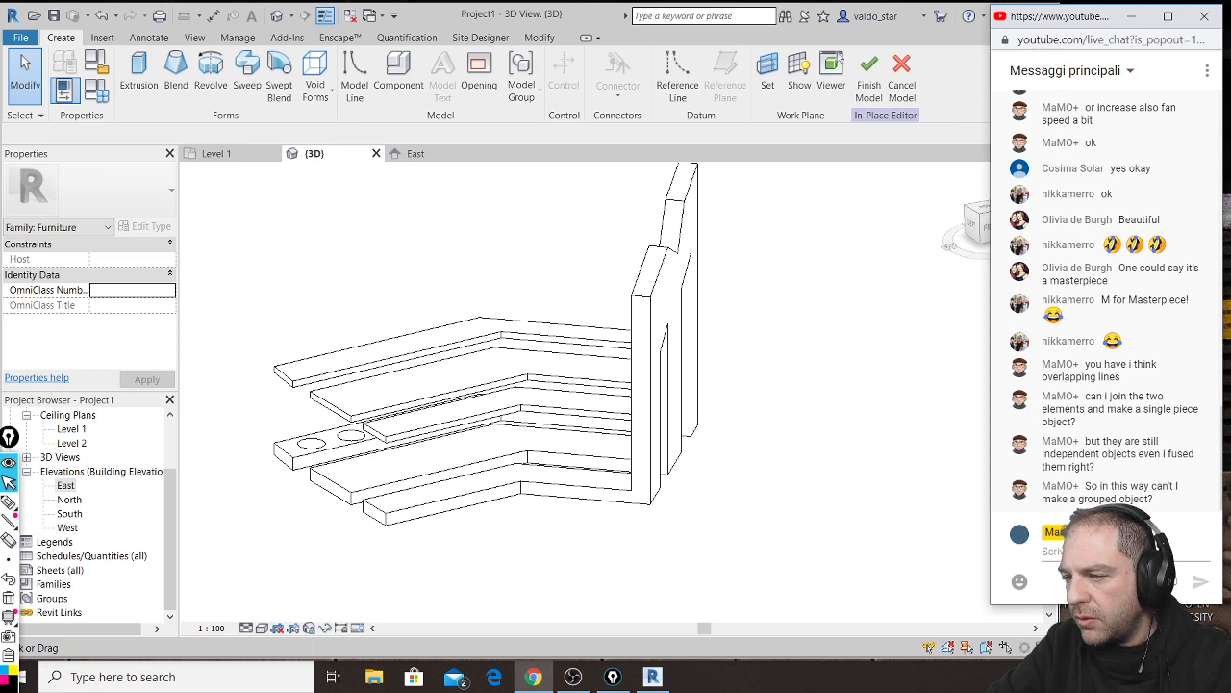
{"action": "left_click", "coordinate": [929, 446]}
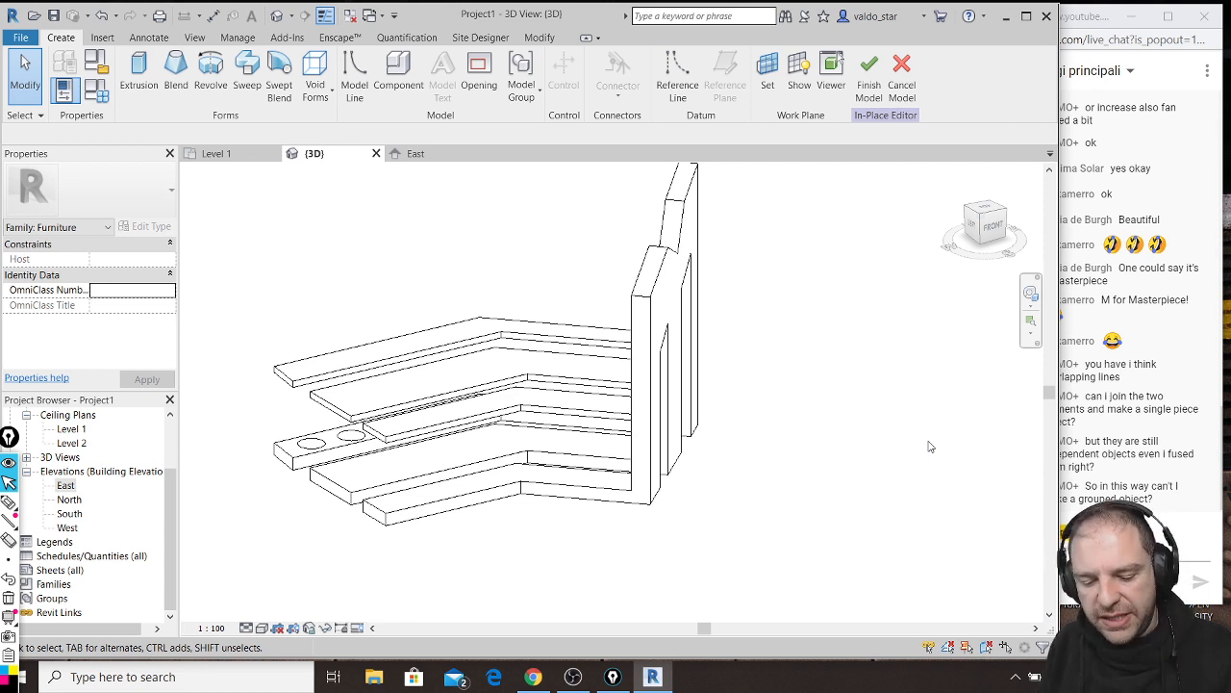
Step: Illustrate a blend with freehand screen annotations: a circle on a lower plane and a rectangle on an upper plane
{"action": "key", "text": "ctrl+shift+3"}
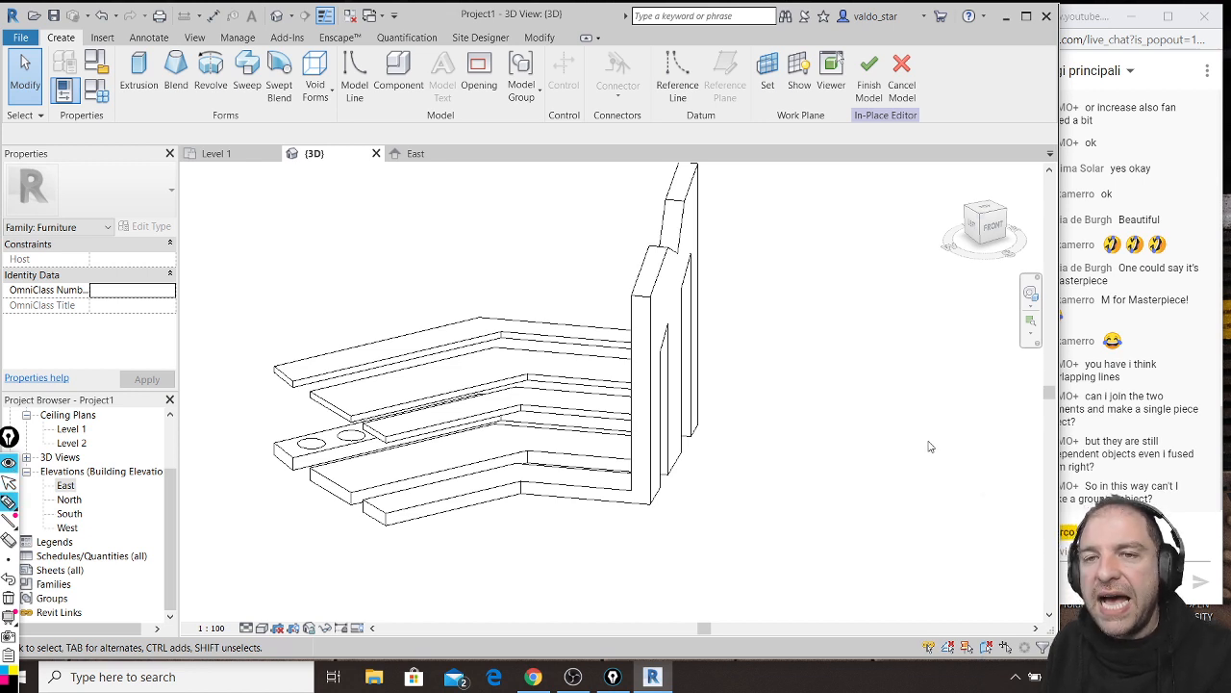
{"action": "mouse_move", "coordinate": [847, 447]}
{"action": "left_mouse_down"}
{"action": "mouse_move", "coordinate": [775, 498]}
{"action": "mouse_move", "coordinate": [881, 463]}
{"action": "mouse_move", "coordinate": [800, 504]}
{"action": "mouse_move", "coordinate": [808, 456]}
{"action": "mouse_move", "coordinate": [898, 487]}
{"action": "mouse_move", "coordinate": [791, 460]}
{"action": "left_mouse_up"}
{"action": "mouse_move", "coordinate": [768, 412]}
{"action": "left_mouse_down"}
{"action": "mouse_move", "coordinate": [666, 510]}
{"action": "mouse_move", "coordinate": [909, 520]}
{"action": "left_mouse_up"}
{"action": "mouse_move", "coordinate": [756, 388]}
{"action": "left_mouse_down"}
{"action": "mouse_move", "coordinate": [1012, 399]}
{"action": "mouse_move", "coordinate": [929, 534]}
{"action": "left_mouse_up"}
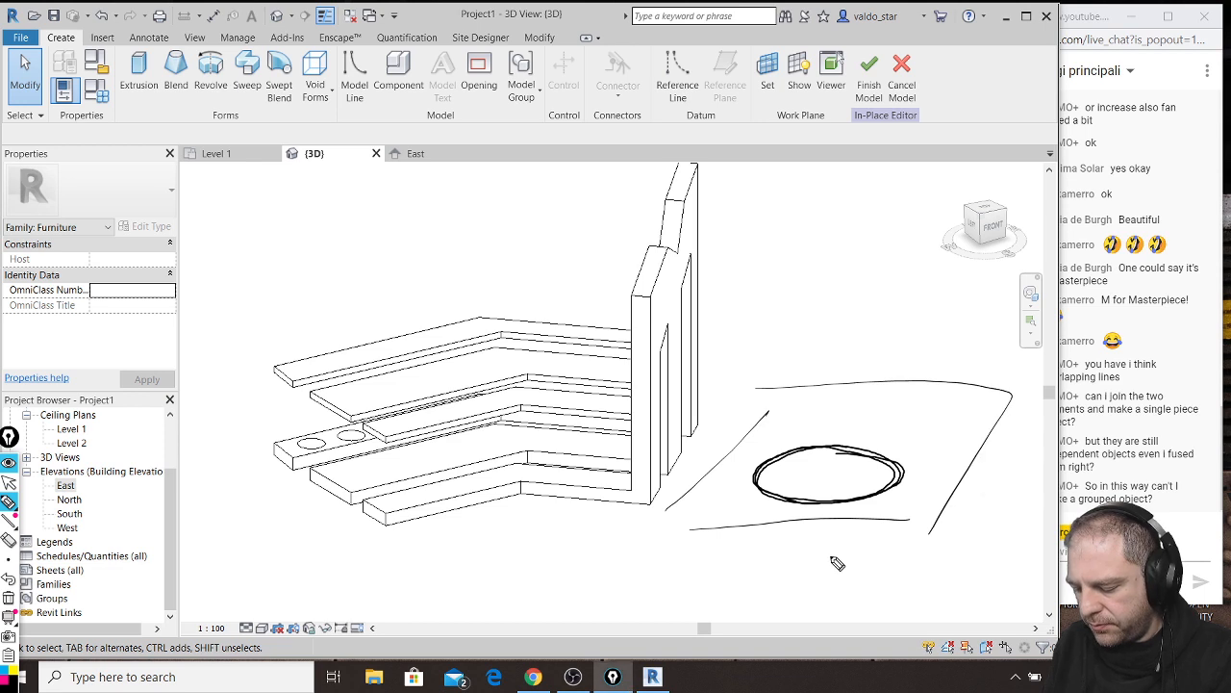
{"action": "mouse_move", "coordinate": [785, 300]}
{"action": "left_mouse_down"}
{"action": "mouse_move", "coordinate": [764, 321]}
{"action": "mouse_move", "coordinate": [814, 333]}
{"action": "mouse_move", "coordinate": [802, 327]}
{"action": "left_mouse_up"}
{"action": "left_click_drag", "start_coordinate": [845, 291], "coordinate": [815, 316]}
{"action": "left_click_drag", "start_coordinate": [808, 286], "coordinate": [774, 327]}
{"action": "left_click_drag", "start_coordinate": [745, 279], "coordinate": [688, 324]}
{"action": "left_click_drag", "start_coordinate": [800, 240], "coordinate": [751, 287]}
{"action": "left_click_drag", "start_coordinate": [650, 371], "coordinate": [950, 356]}
{"action": "mouse_move", "coordinate": [765, 233]}
{"action": "left_mouse_down"}
{"action": "mouse_move", "coordinate": [995, 260]}
{"action": "mouse_move", "coordinate": [951, 376]}
{"action": "left_mouse_up"}
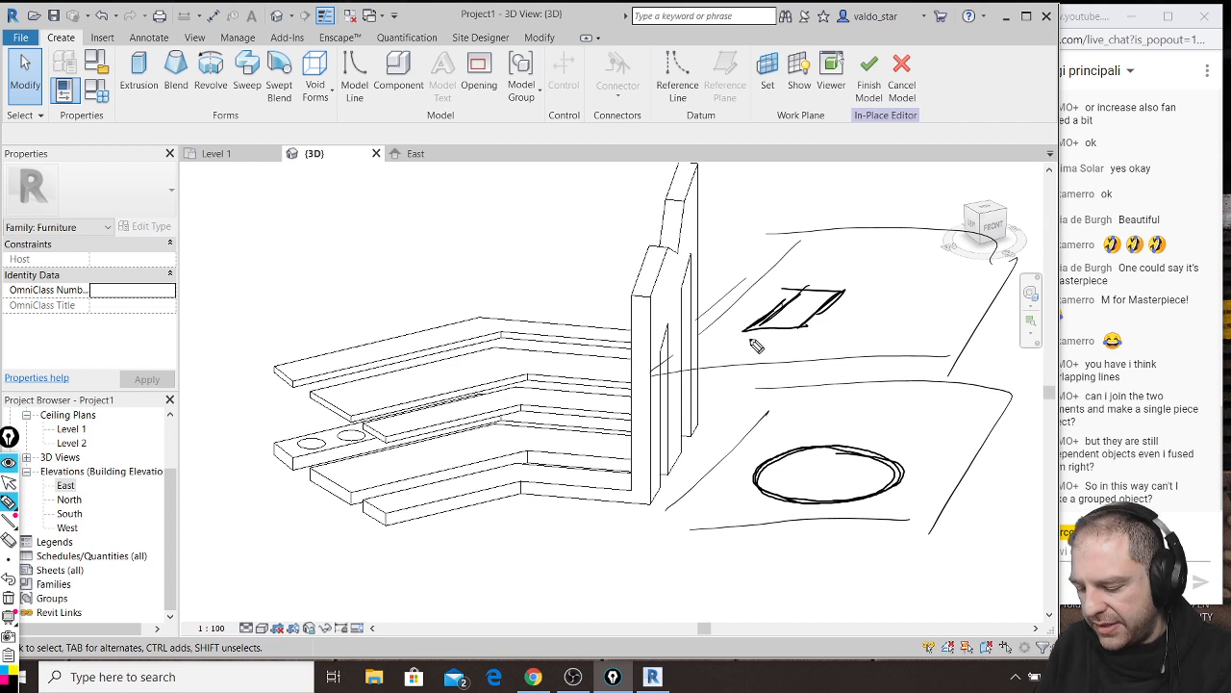
Step: Link the annotated rectangle to the circle with freehand strokes, clear all screen annotations and return to the normal pointer
{"action": "left_click_drag", "start_coordinate": [748, 331], "coordinate": [750, 487]}
{"action": "mouse_move", "coordinate": [801, 332]}
{"action": "left_mouse_down"}
{"action": "mouse_move", "coordinate": [823, 498]}
{"action": "mouse_move", "coordinate": [887, 456]}
{"action": "left_mouse_up"}
{"action": "left_click_drag", "start_coordinate": [843, 291], "coordinate": [897, 458]}
{"action": "left_click_drag", "start_coordinate": [852, 325], "coordinate": [903, 458]}
{"action": "left_click_drag", "start_coordinate": [845, 296], "coordinate": [837, 443]}
{"action": "left_click_drag", "start_coordinate": [797, 304], "coordinate": [775, 452]}
{"action": "left_click_drag", "start_coordinate": [774, 334], "coordinate": [774, 460]}
{"action": "left_click_drag", "start_coordinate": [754, 360], "coordinate": [752, 497]}
{"action": "mouse_move", "coordinate": [769, 342]}
{"action": "left_mouse_down"}
{"action": "mouse_move", "coordinate": [773, 483]}
{"action": "mouse_move", "coordinate": [787, 502]}
{"action": "left_mouse_up"}
{"action": "mouse_move", "coordinate": [786, 349]}
{"action": "left_mouse_down"}
{"action": "mouse_move", "coordinate": [803, 482]}
{"action": "mouse_move", "coordinate": [816, 486]}
{"action": "left_mouse_up"}
{"action": "mouse_move", "coordinate": [800, 336]}
{"action": "left_mouse_down"}
{"action": "mouse_move", "coordinate": [823, 494]}
{"action": "mouse_move", "coordinate": [799, 490]}
{"action": "left_mouse_up"}
{"action": "mouse_move", "coordinate": [758, 351]}
{"action": "left_mouse_down"}
{"action": "mouse_move", "coordinate": [776, 504]}
{"action": "mouse_move", "coordinate": [858, 509]}
{"action": "left_mouse_up"}
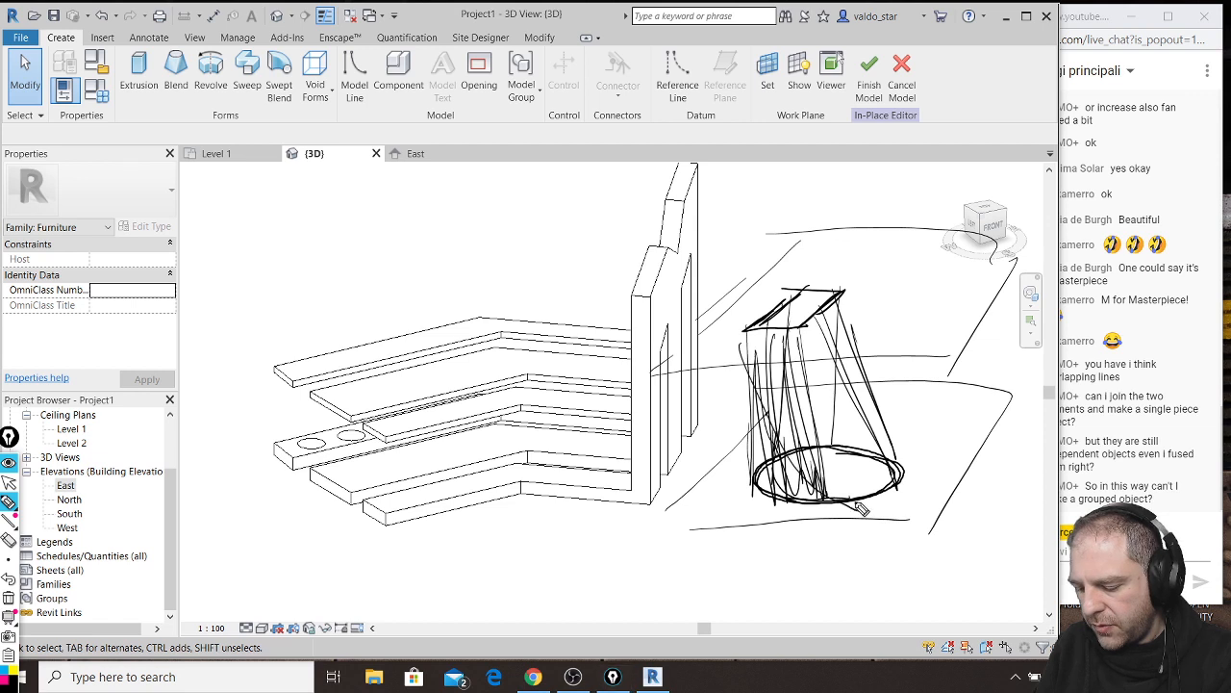
{"action": "left_click_drag", "start_coordinate": [779, 425], "coordinate": [835, 484]}
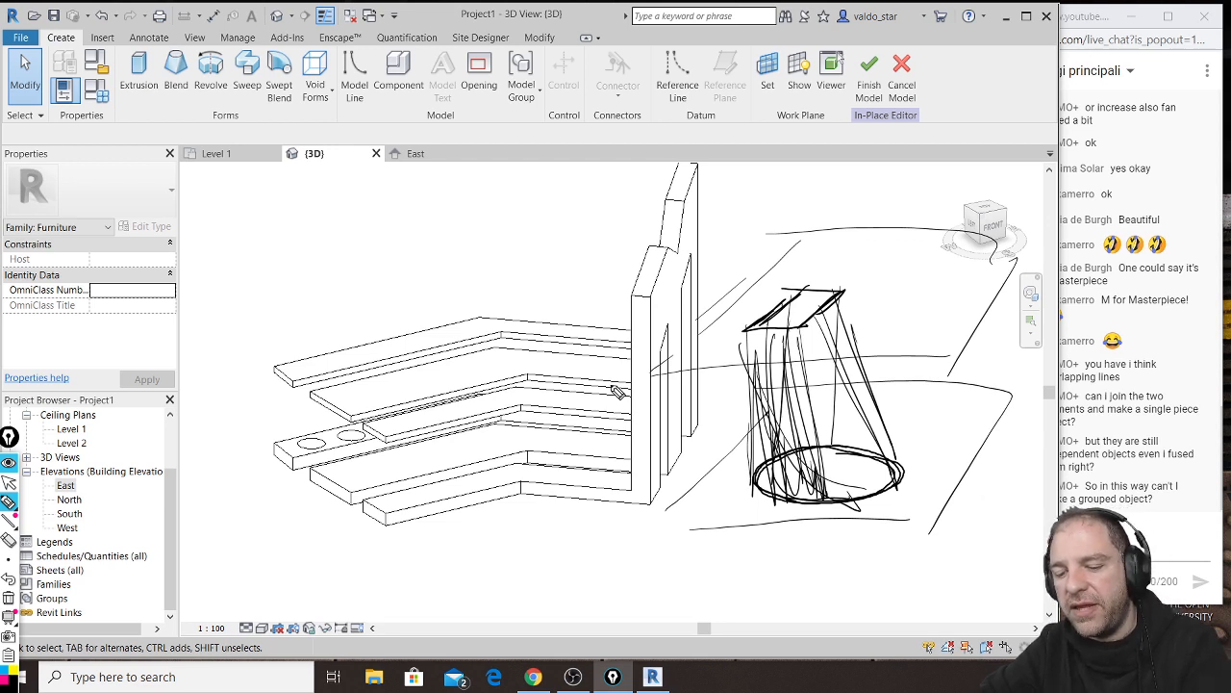
{"action": "key", "text": "ctrl+shift+7"}
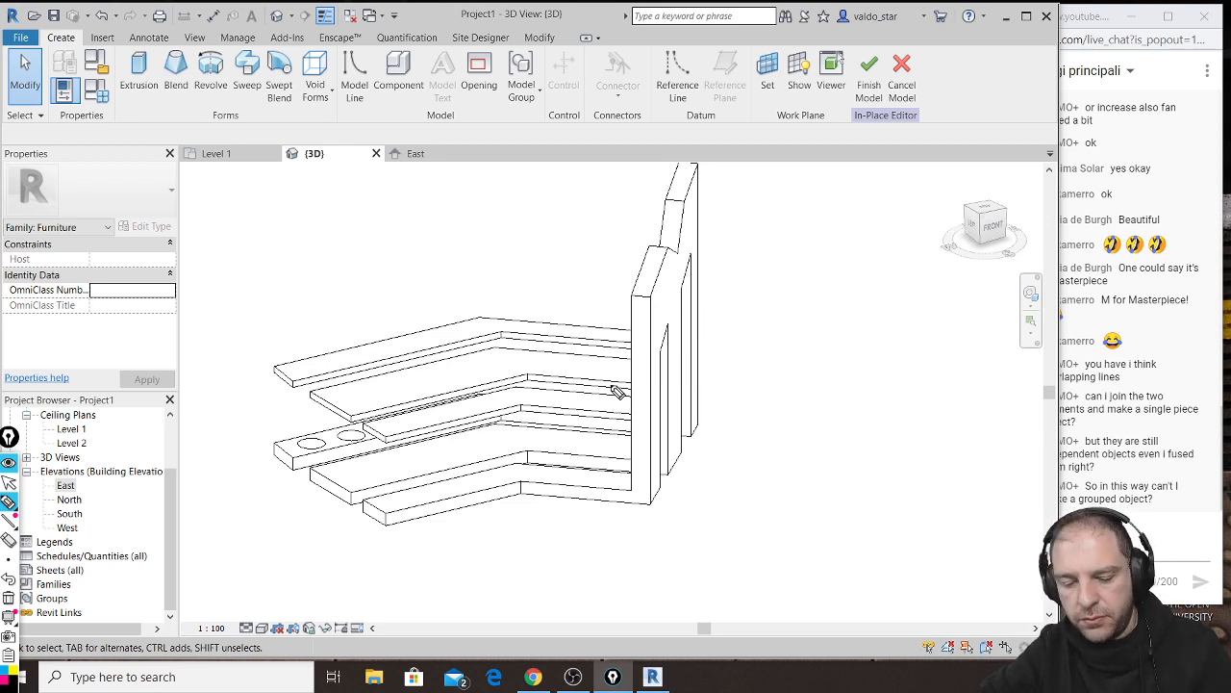
{"action": "key", "text": "ctrl+shift+2"}
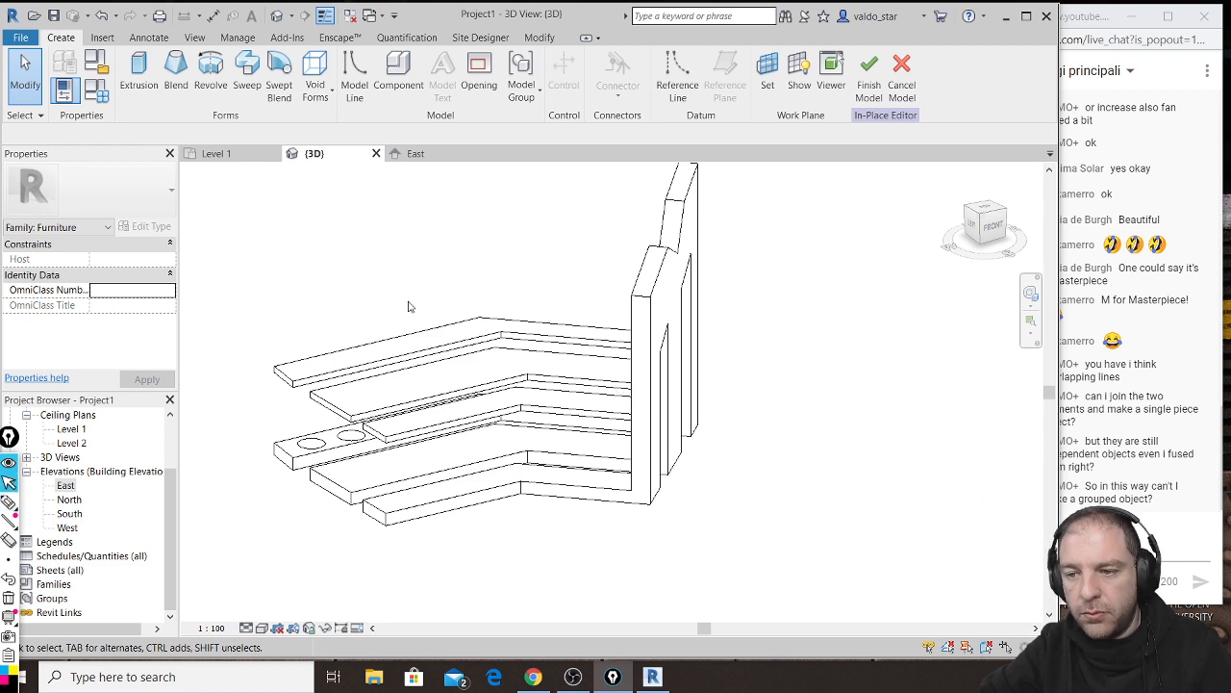
Step: Start a Blend near the front ends of the shelf strips and set its work plane to Level : Level 1
{"action": "left_click", "coordinate": [514, 372]}
{"action": "middle_click_drag", "start_coordinate": [343, 469], "coordinate": [440, 440]}
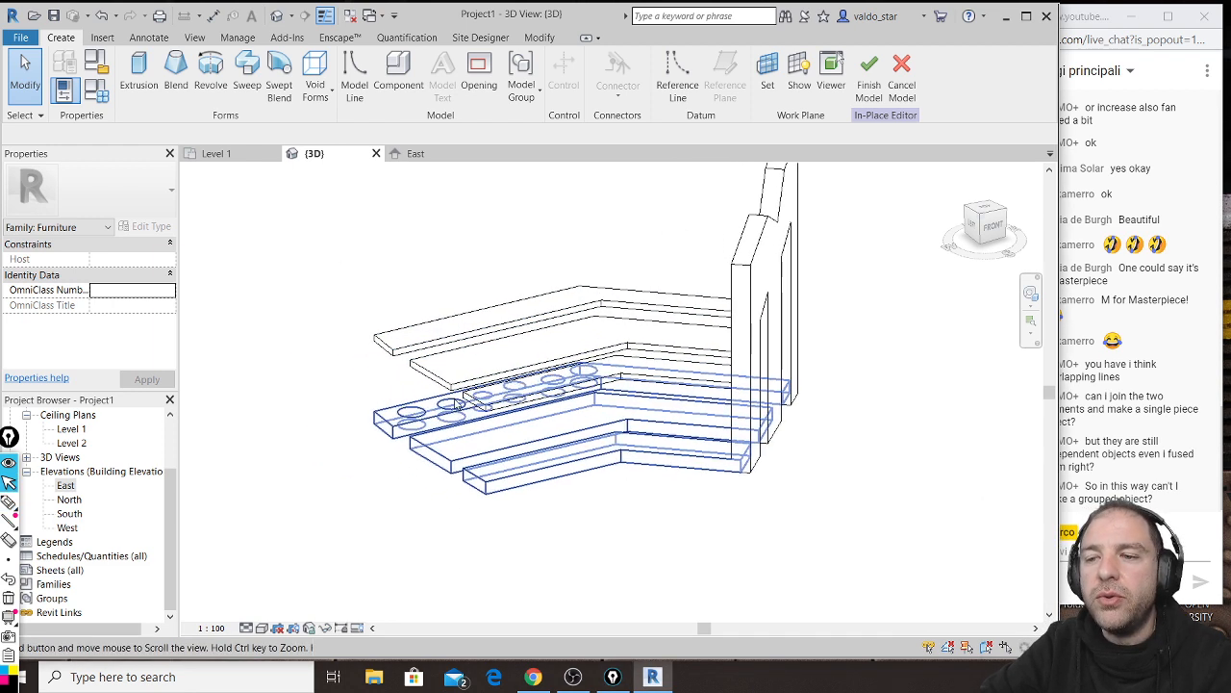
{"action": "scroll", "coordinate": [441, 441], "scroll_direction": "up", "scroll_amount": 1}
{"action": "scroll", "coordinate": [386, 461], "scroll_direction": "up", "scroll_amount": 2}
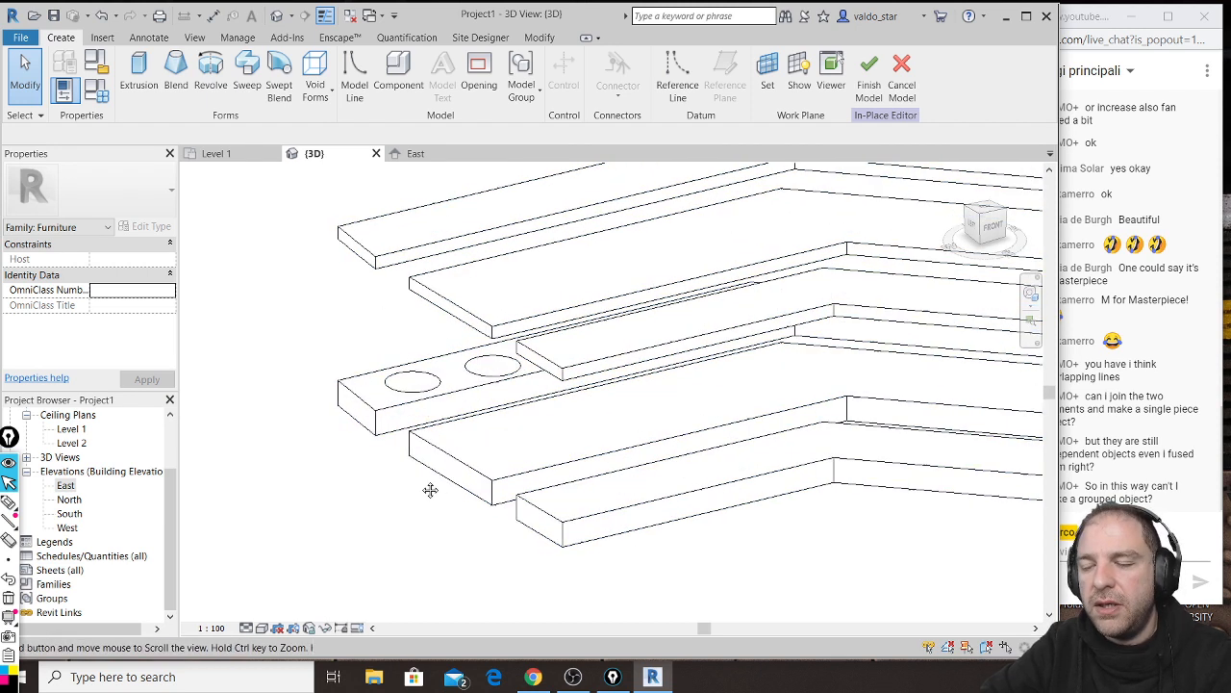
{"action": "middle_click_drag", "start_coordinate": [429, 489], "coordinate": [450, 500]}
{"action": "middle_click_drag", "start_coordinate": [514, 534], "coordinate": [600, 483], "text": "shift"}
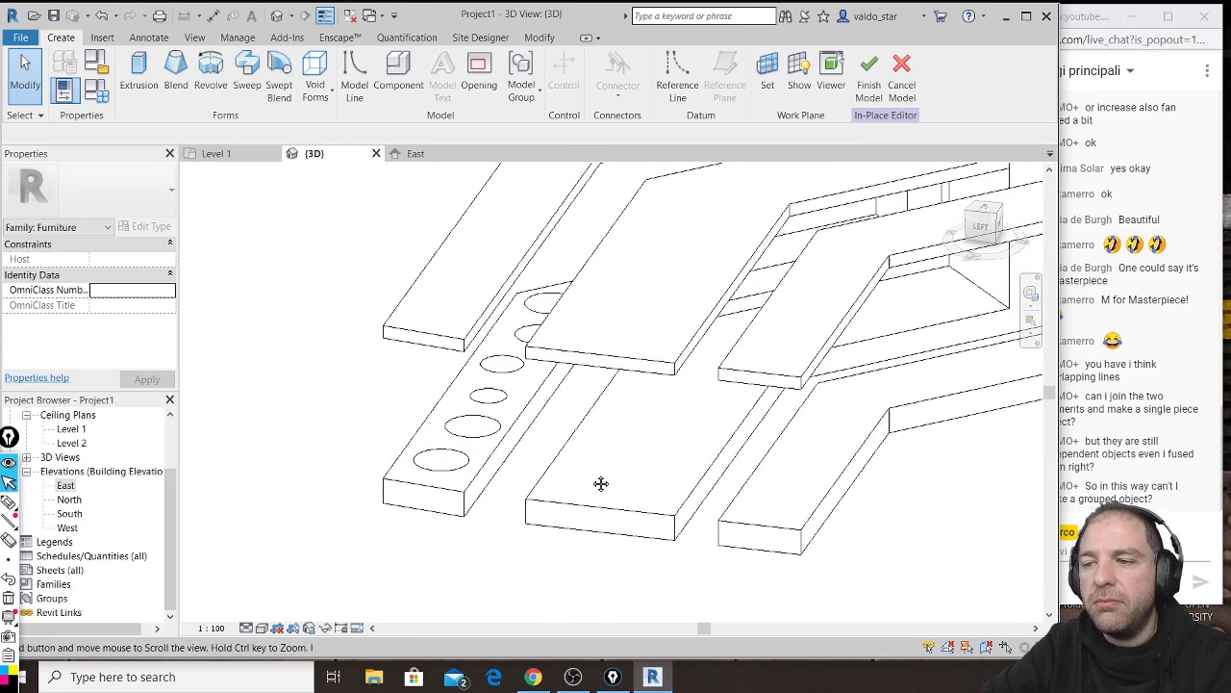
{"action": "left_click", "coordinate": [177, 69]}
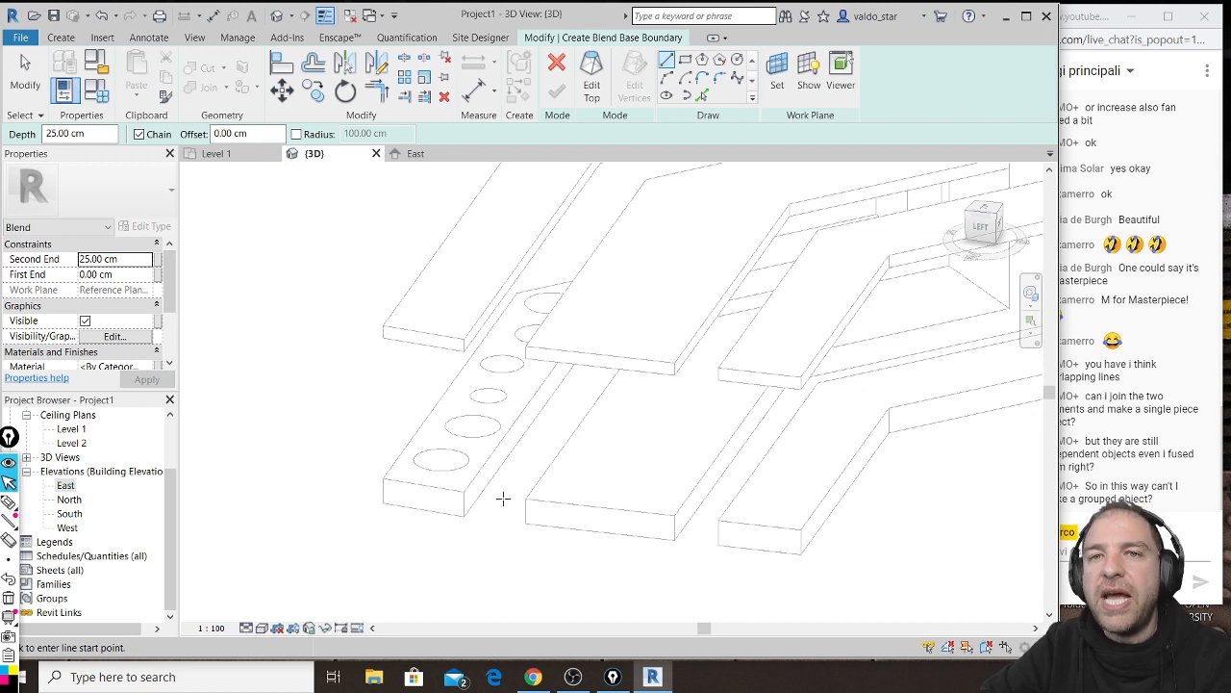
{"action": "left_click", "coordinate": [777, 82]}
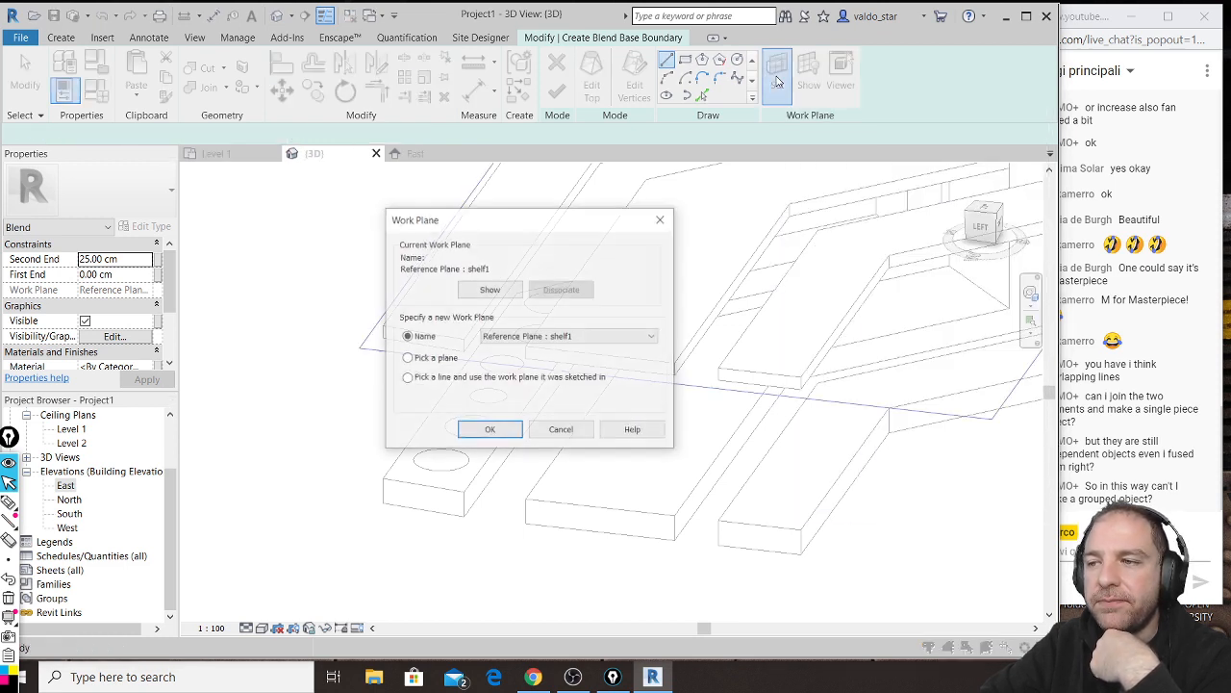
{"action": "left_click", "coordinate": [652, 337]}
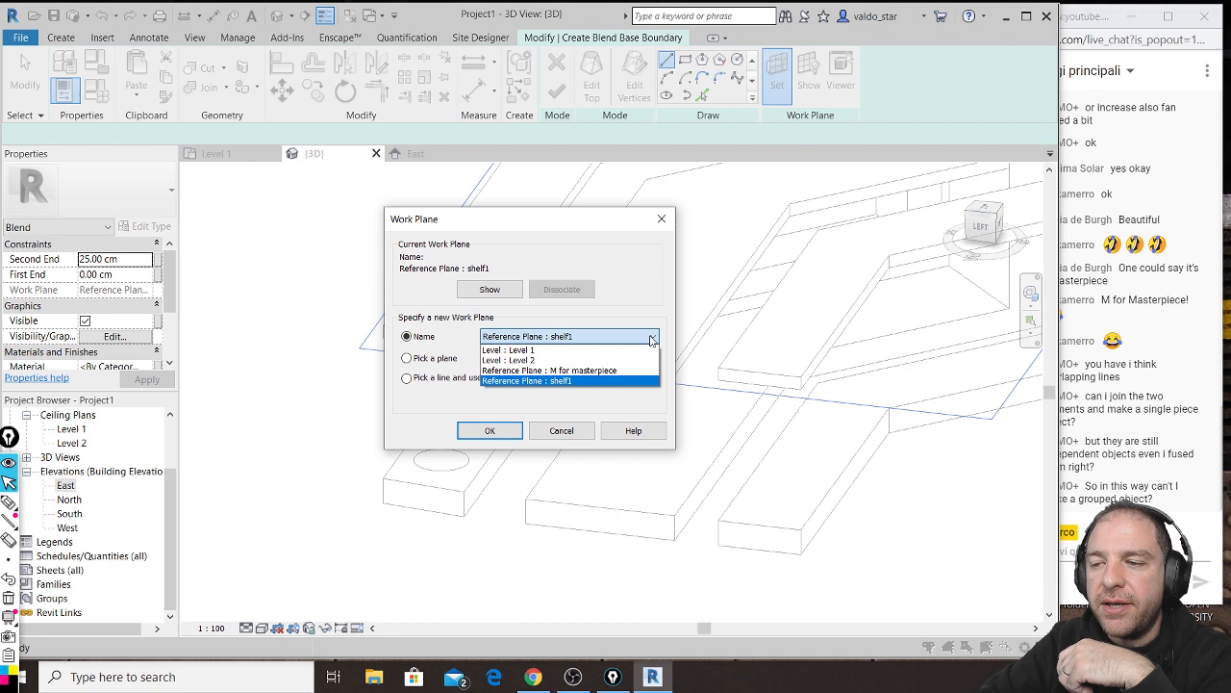
{"action": "left_click", "coordinate": [607, 356]}
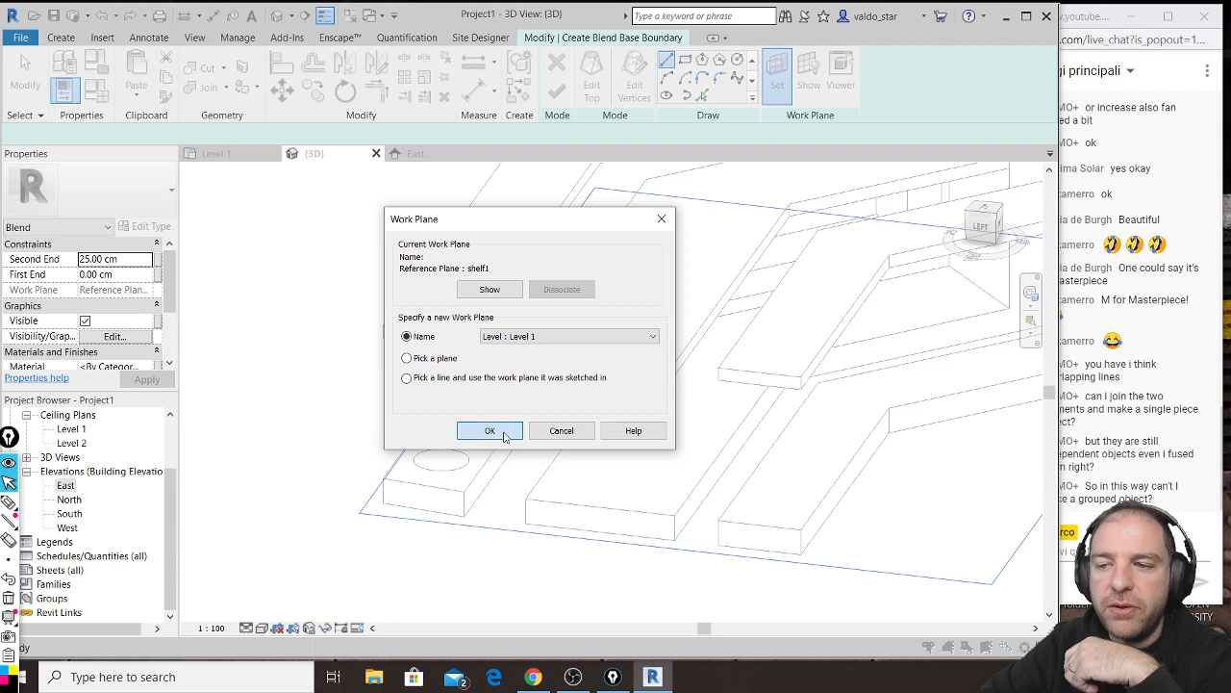
{"action": "left_click", "coordinate": [490, 431]}
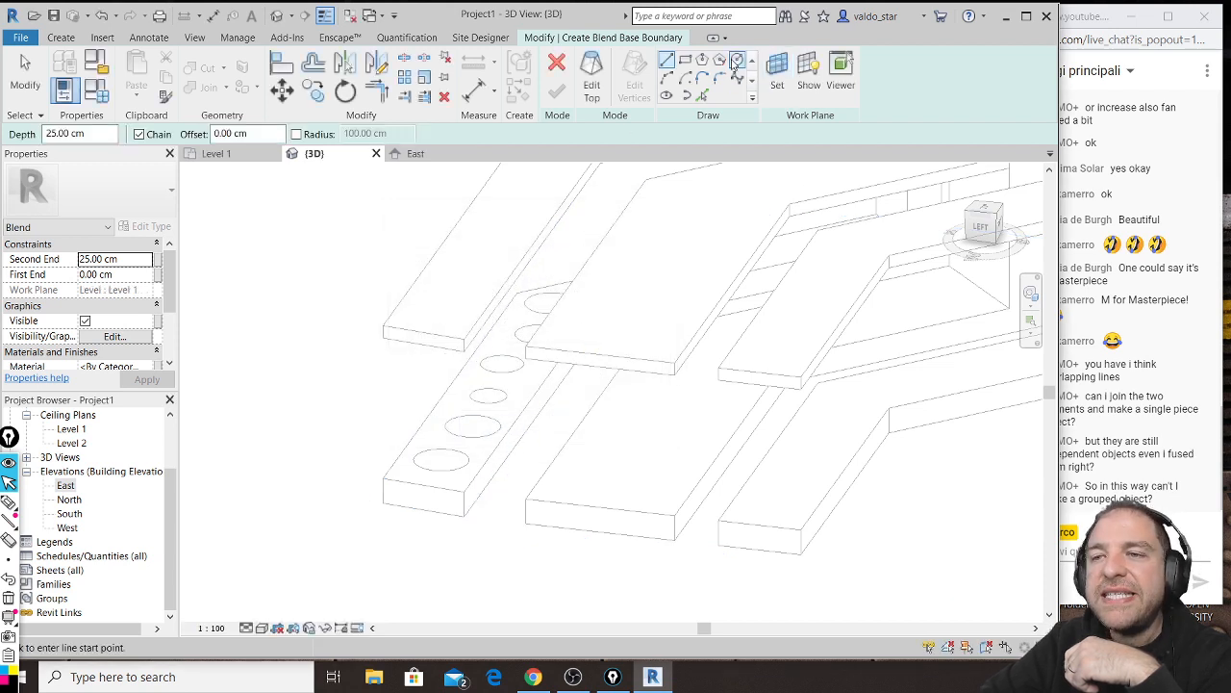
Step: Draw the blend's base ellipse at the perforated strip's front end, with semi-axes about 32.2 and 14.1 cm, and switch to its top boundary
{"action": "left_click", "coordinate": [737, 62]}
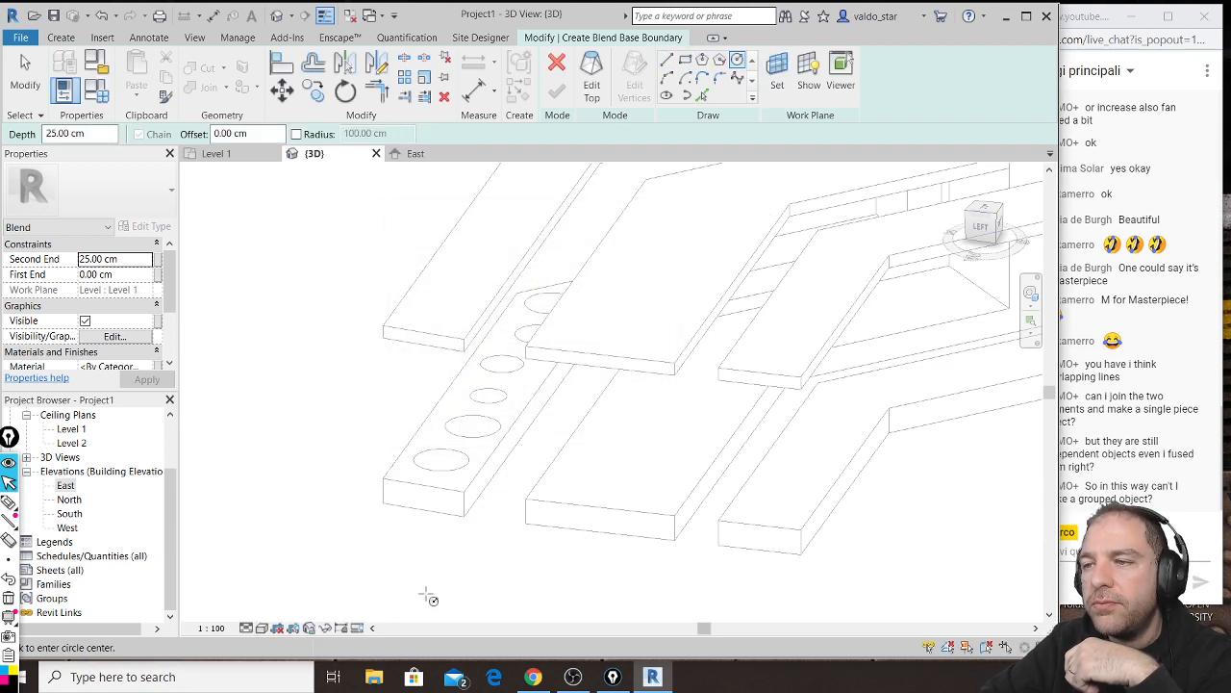
{"action": "left_click", "coordinate": [666, 95]}
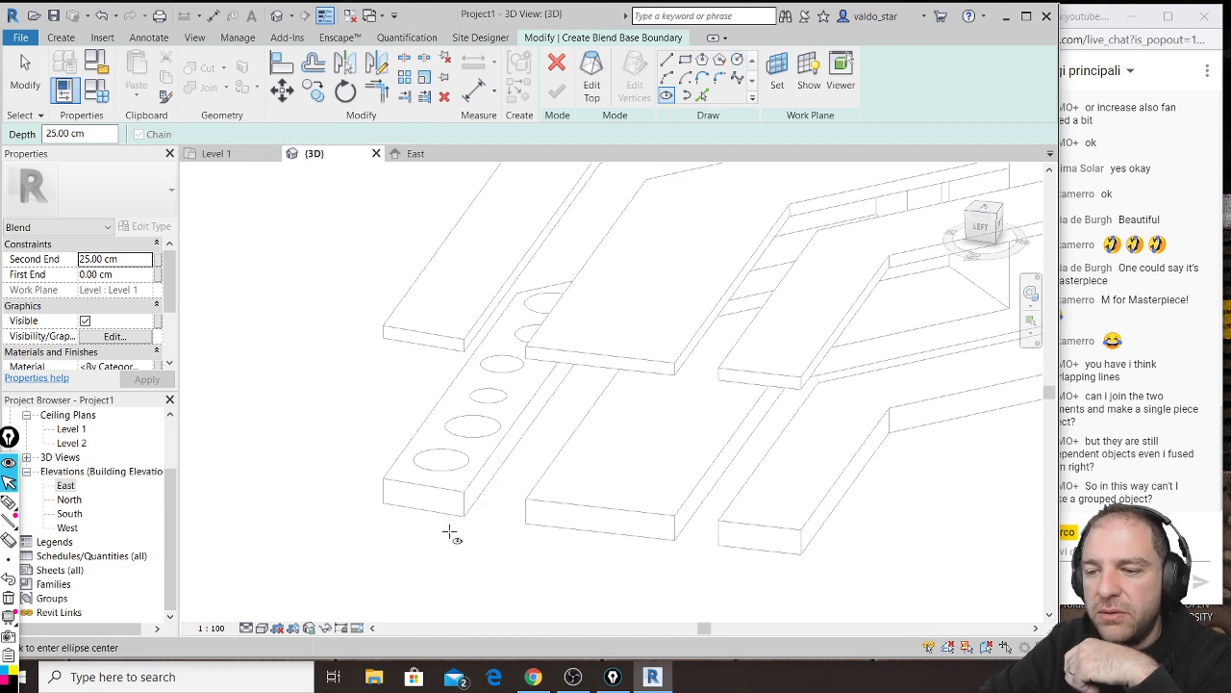
{"action": "left_click", "coordinate": [367, 508]}
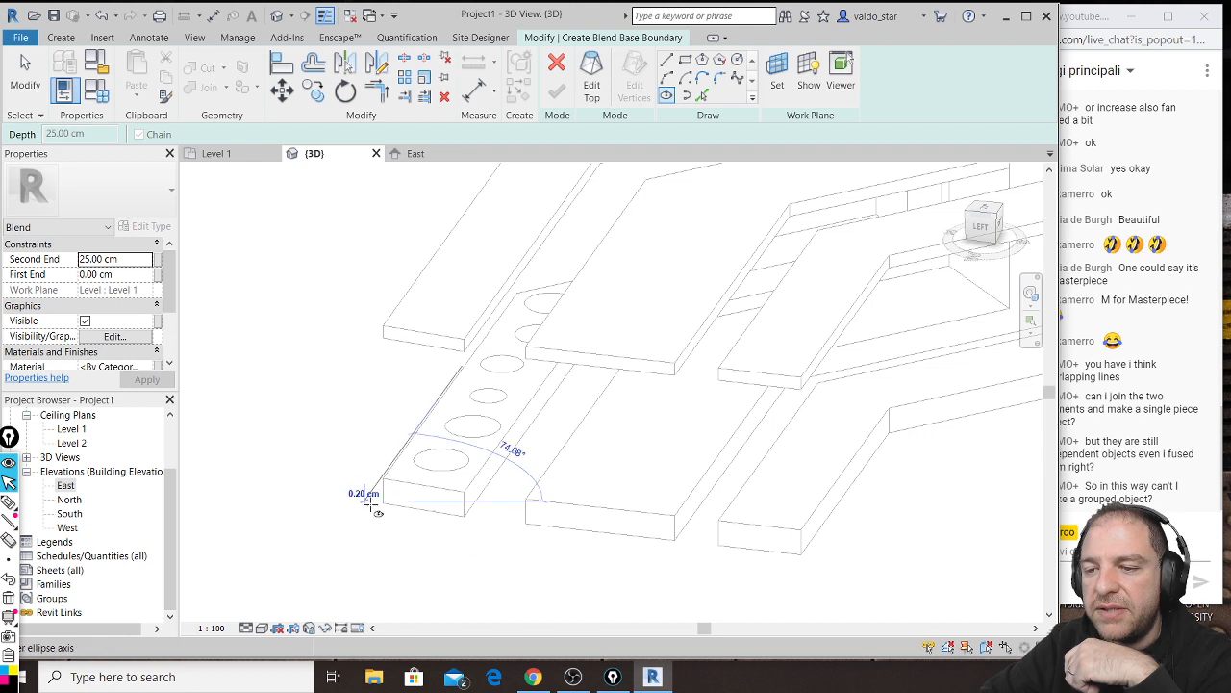
{"action": "left_click", "coordinate": [448, 519]}
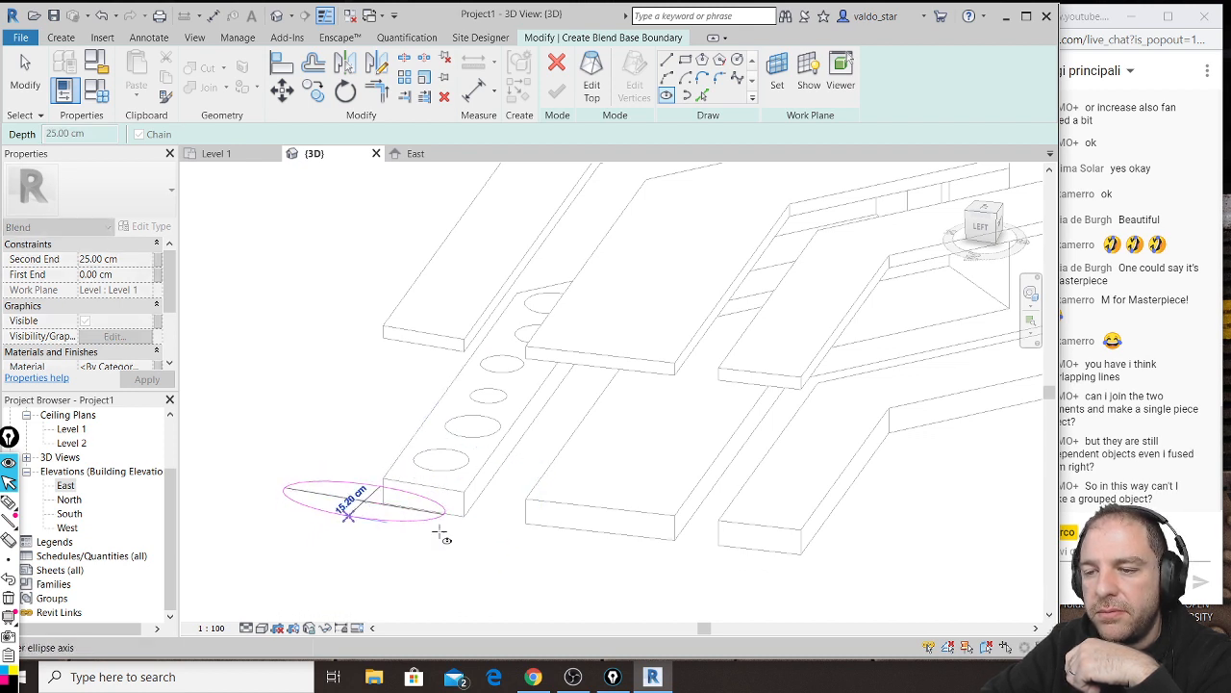
{"action": "left_click", "coordinate": [445, 537]}
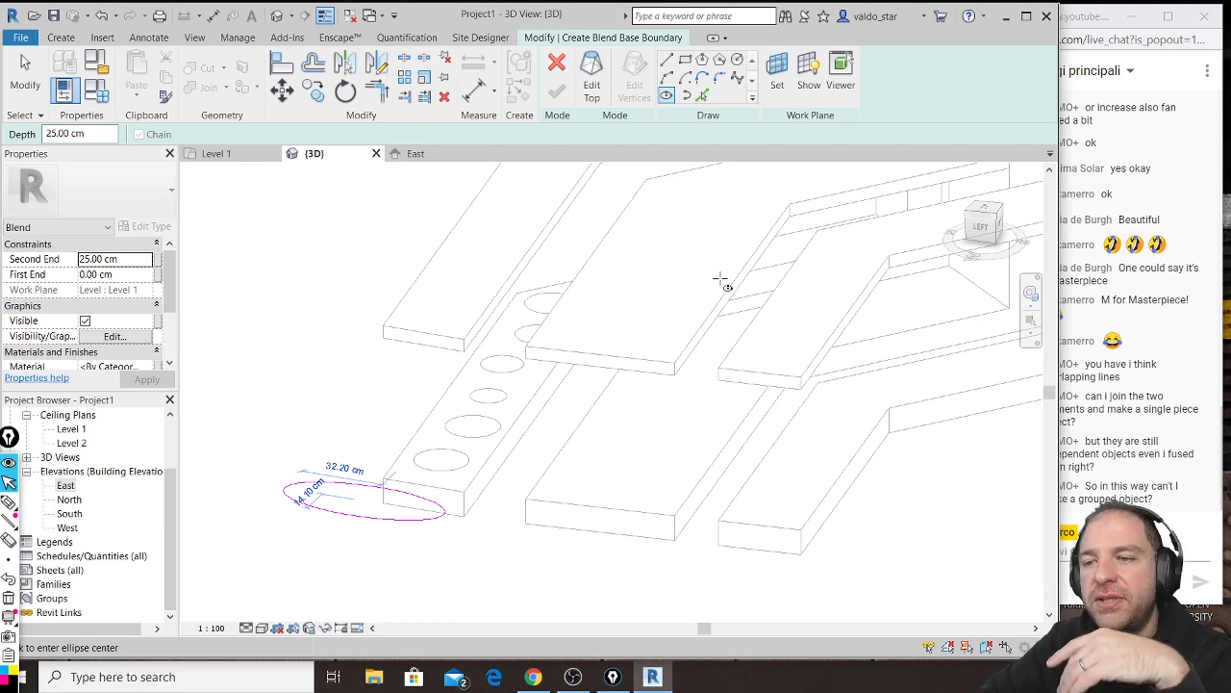
{"action": "left_click", "coordinate": [604, 79]}
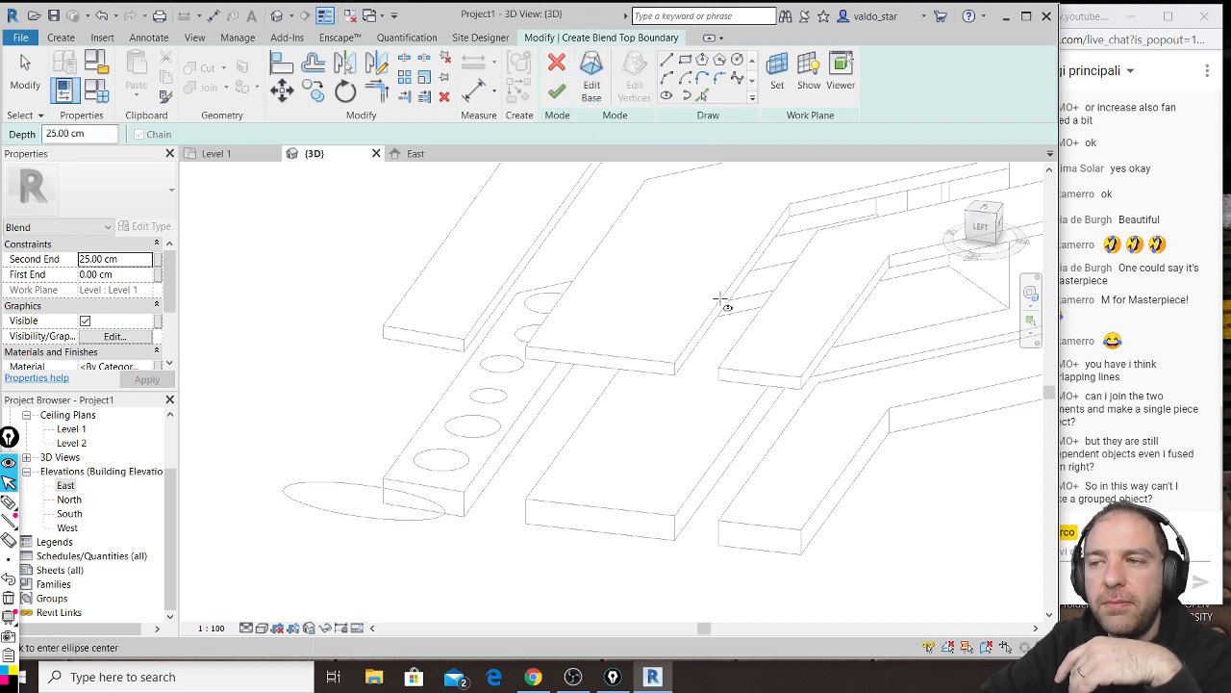
Step: Set the work plane for the blend's top boundary to Reference Plane : shelf1
{"action": "left_click", "coordinate": [779, 75]}
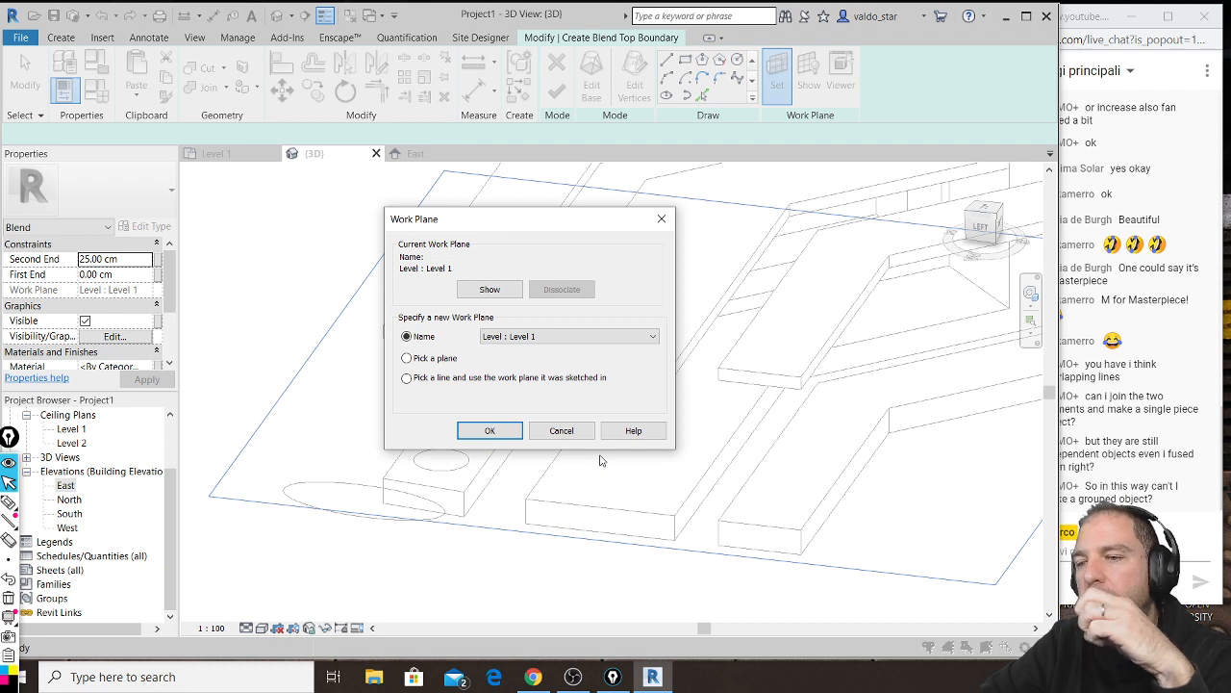
{"action": "left_click", "coordinate": [653, 338]}
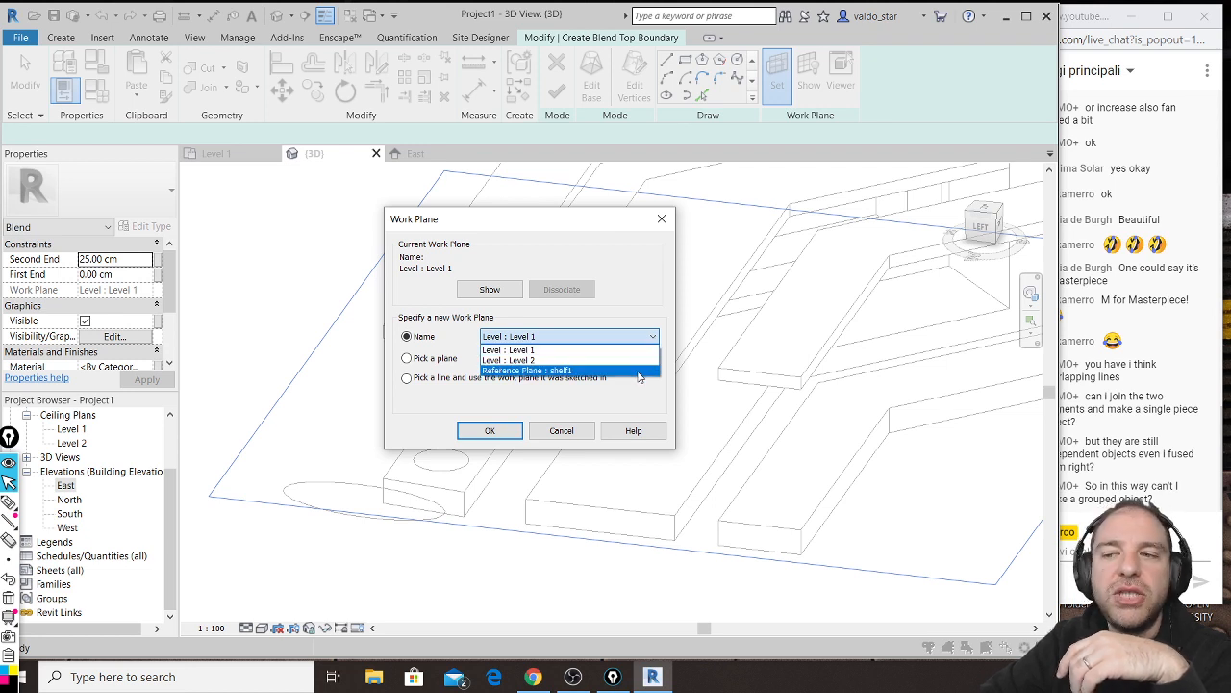
{"action": "left_click", "coordinate": [638, 373]}
{"action": "left_click", "coordinate": [493, 431]}
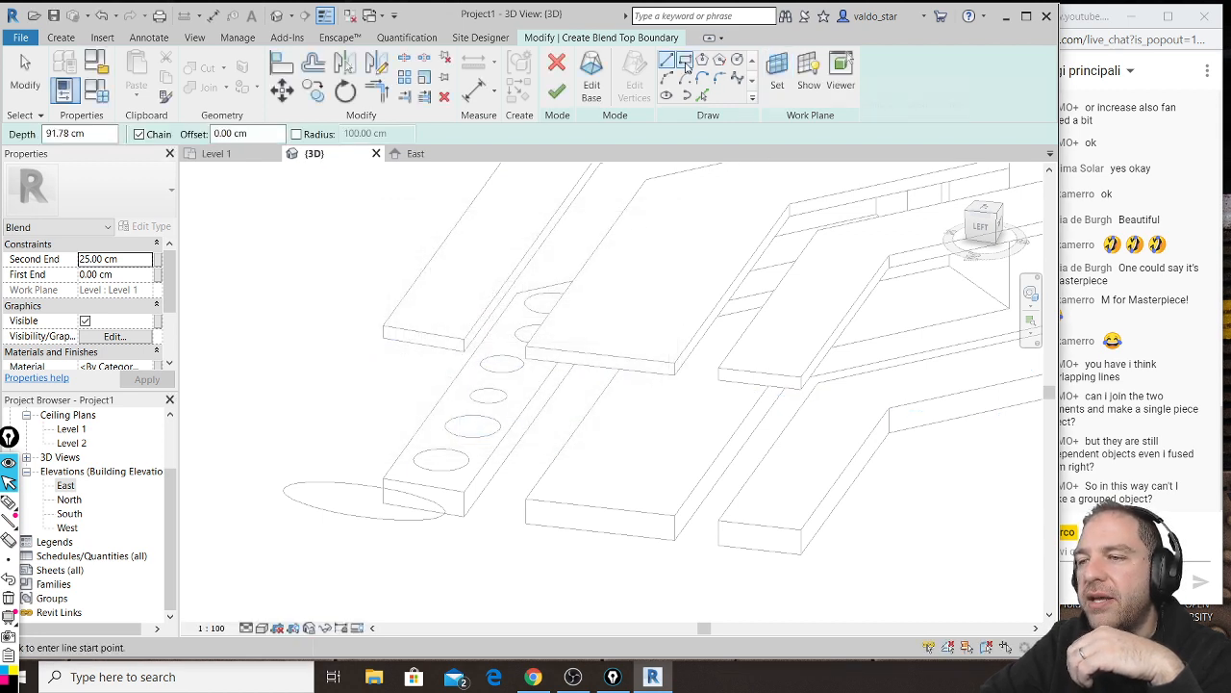
Step: Draw a rectangle of about 14.4 by 19.1 cm at the front corner of the upper shelf's outer strip as the top boundary and finish the blend
{"action": "left_click", "coordinate": [686, 65]}
{"action": "scroll", "coordinate": [447, 358], "scroll_direction": "up", "scroll_amount": 5}
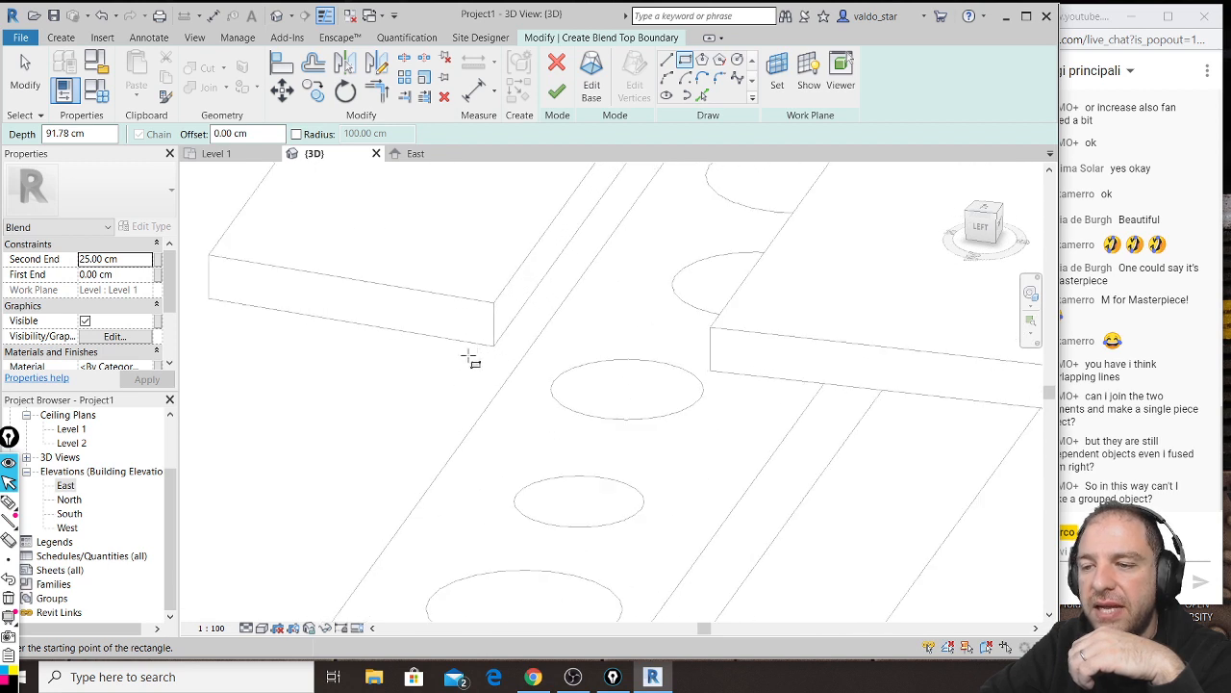
{"action": "left_click", "coordinate": [493, 344]}
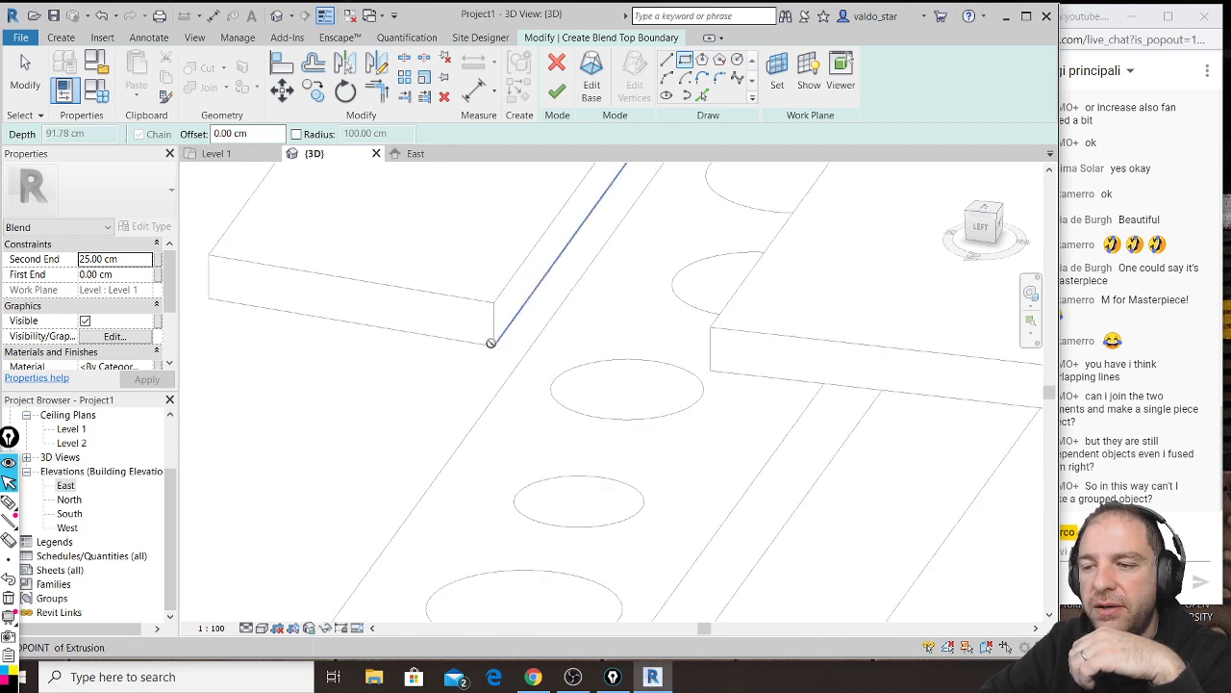
{"action": "left_click", "coordinate": [413, 263]}
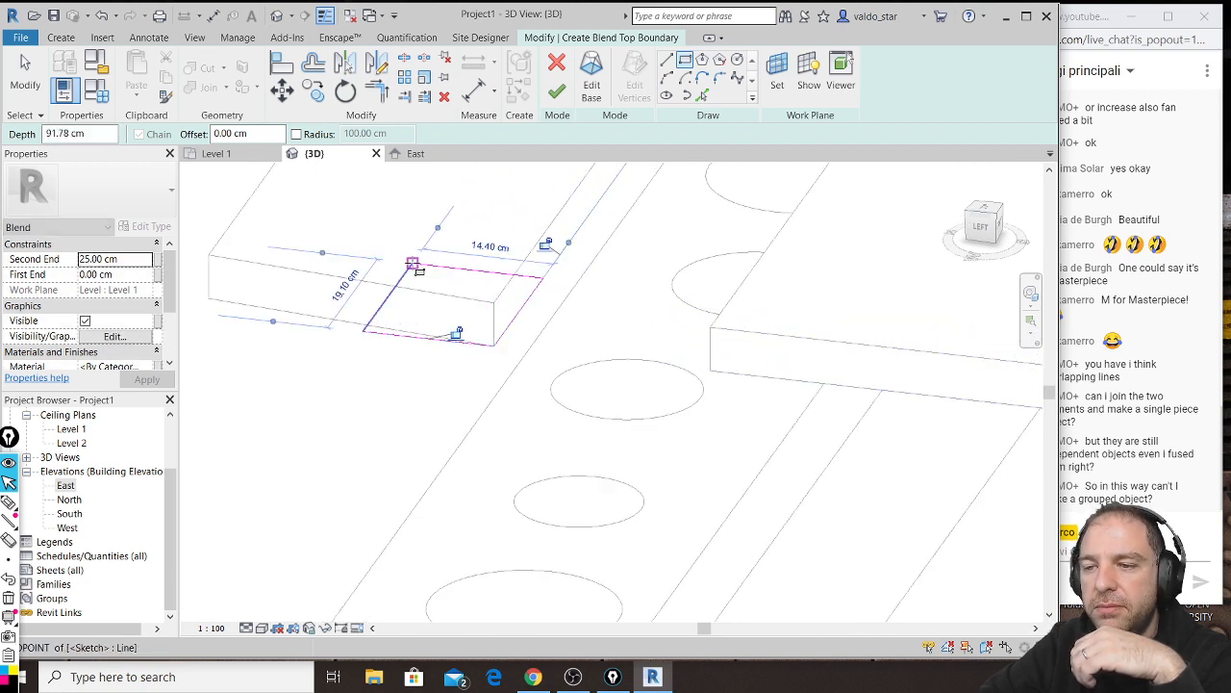
{"action": "scroll", "coordinate": [593, 383], "scroll_direction": "down", "scroll_amount": 6}
{"action": "mouse_move", "coordinate": [664, 431]}
{"action": "middle_mouse_down", "text": "shift"}
{"action": "mouse_move", "coordinate": [641, 401]}
{"action": "mouse_move", "coordinate": [627, 272]}
{"action": "mouse_move", "coordinate": [698, 517]}
{"action": "mouse_move", "coordinate": [789, 366]}
{"action": "mouse_move", "coordinate": [907, 325]}
{"action": "mouse_move", "coordinate": [913, 275]}
{"action": "mouse_move", "coordinate": [670, 478]}
{"action": "mouse_move", "coordinate": [368, 487]}
{"action": "mouse_move", "coordinate": [424, 442]}
{"action": "mouse_move", "coordinate": [443, 473]}
{"action": "mouse_move", "coordinate": [516, 372]}
{"action": "mouse_move", "coordinate": [523, 247]}
{"action": "mouse_move", "coordinate": [589, 345]}
{"action": "middle_mouse_up", "text": "shift"}
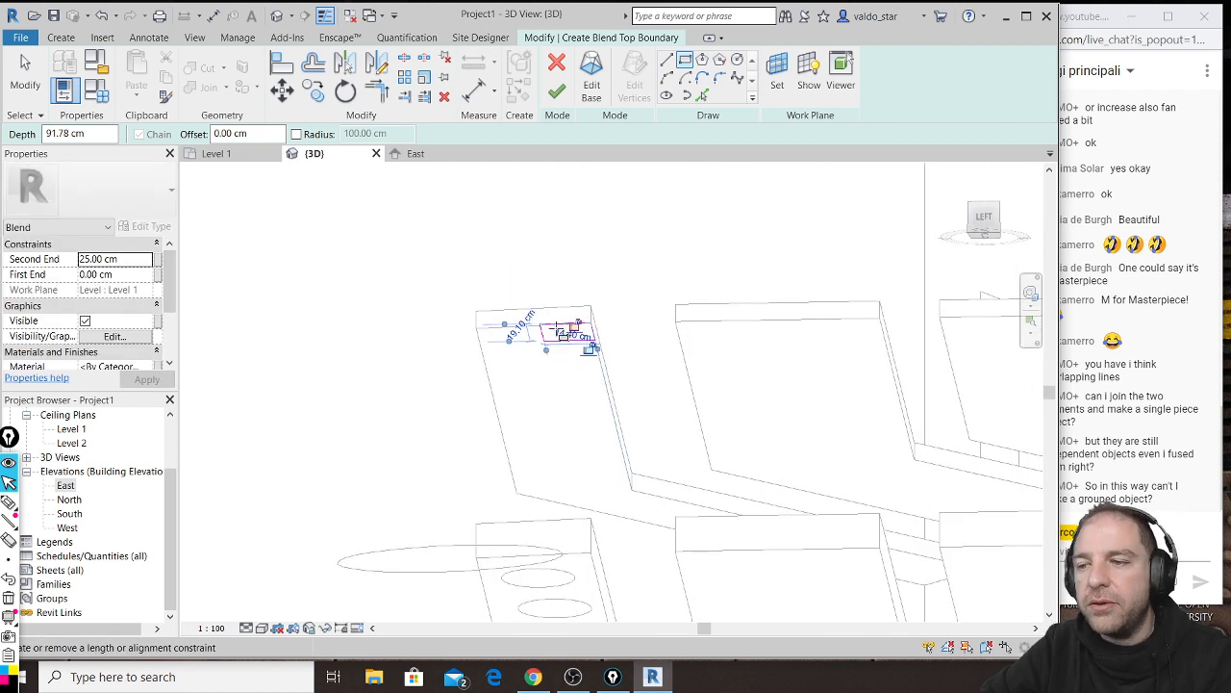
{"action": "middle_click_drag", "start_coordinate": [577, 346], "coordinate": [502, 508], "text": "shift"}
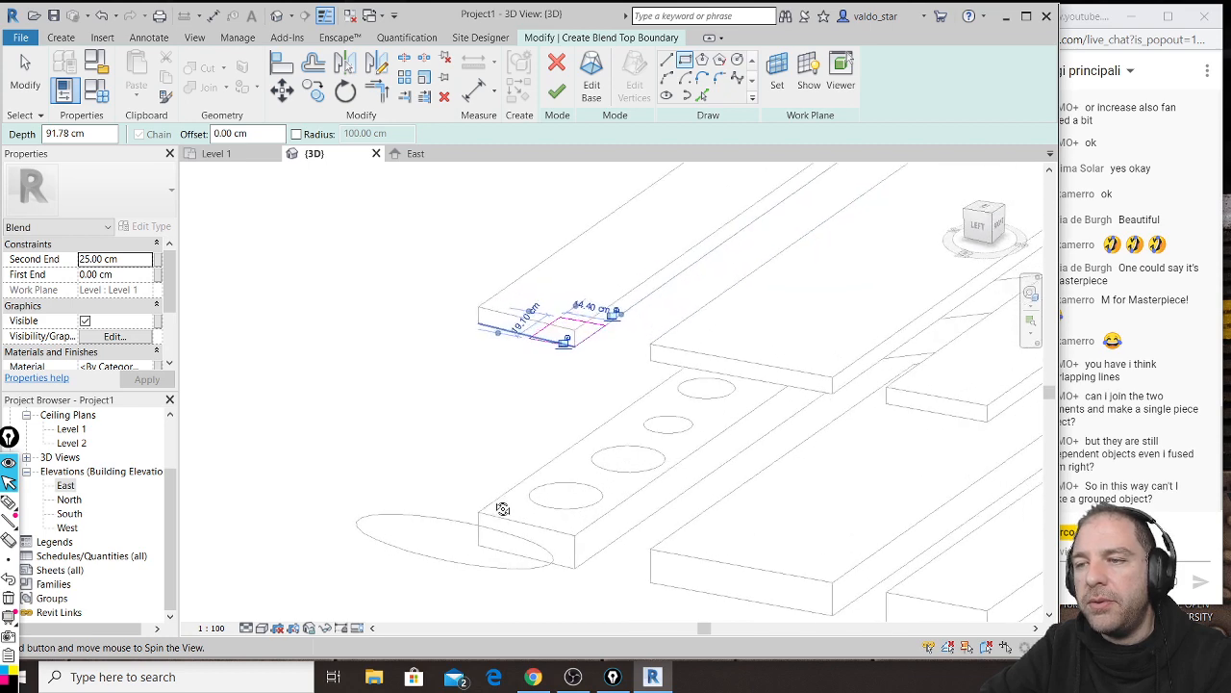
{"action": "left_click", "coordinate": [557, 91]}
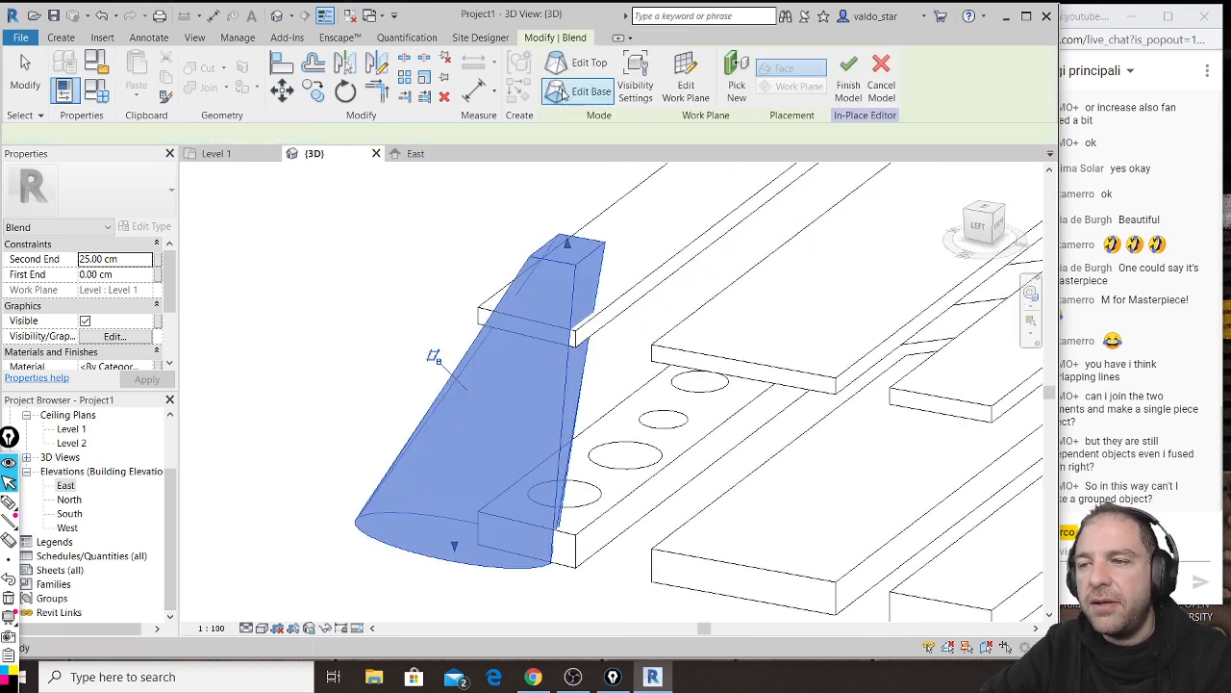
Step: Lower the top face of the blend to the underside of the upper shelf
{"action": "middle_click_drag", "start_coordinate": [400, 416], "coordinate": [604, 242], "text": "shift"}
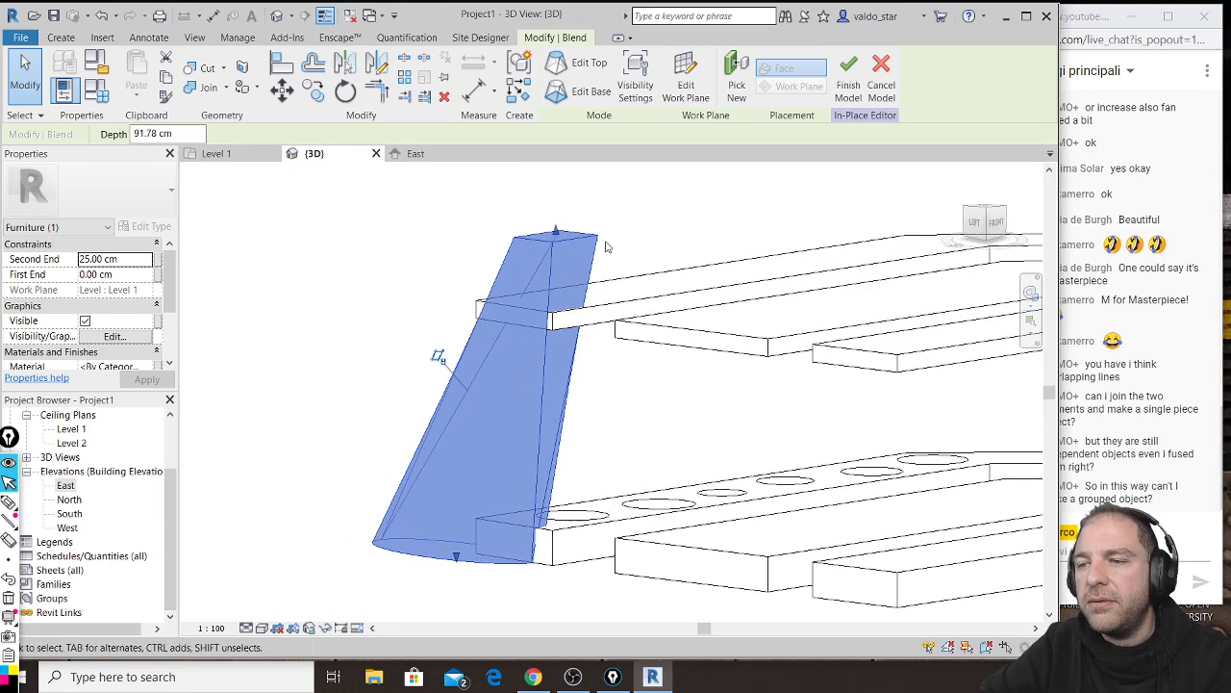
{"action": "left_click_drag", "start_coordinate": [557, 235], "coordinate": [555, 320]}
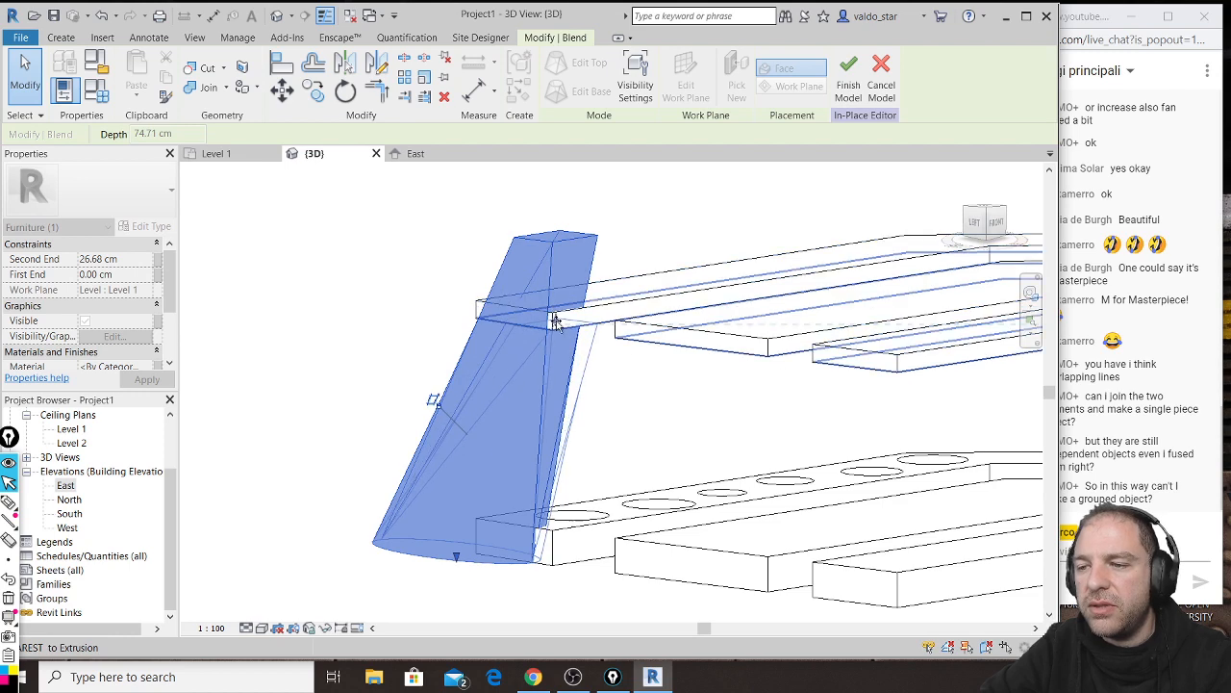
{"action": "left_click", "coordinate": [421, 349]}
Step: Inspect the blend leg, the shelf and the lower strips as separate solids from several angles
{"action": "middle_click_drag", "start_coordinate": [420, 349], "coordinate": [756, 341], "text": "shift"}
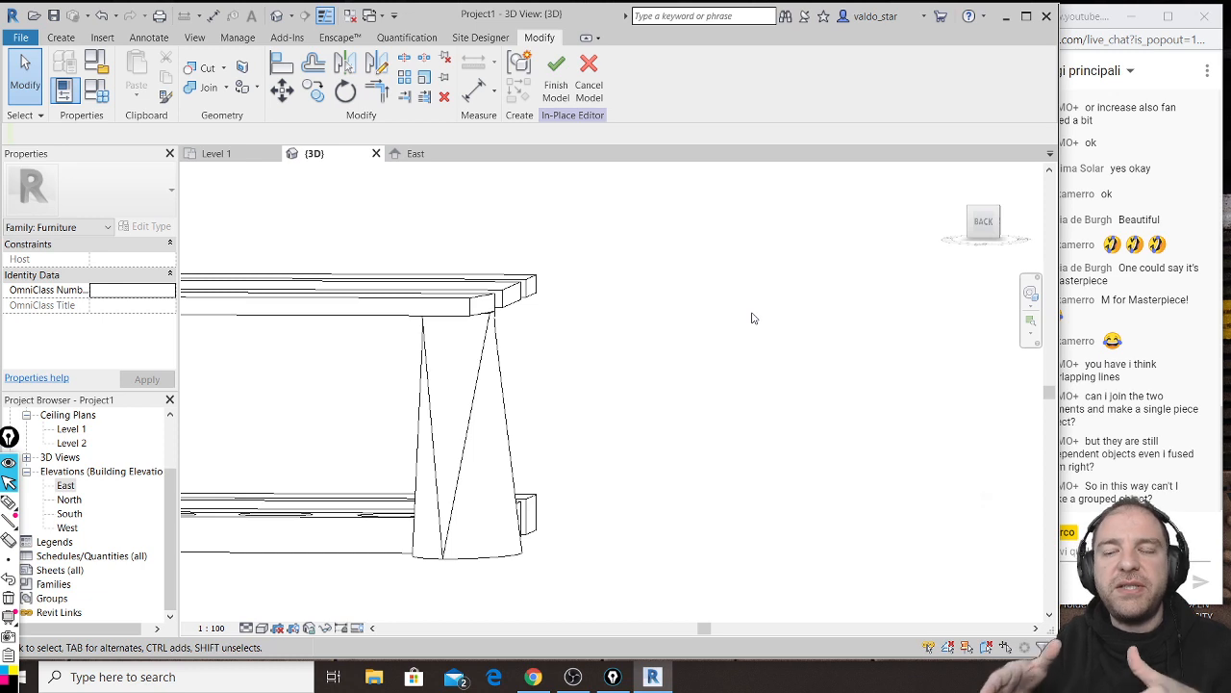
{"action": "middle_click_drag", "start_coordinate": [747, 342], "coordinate": [655, 489], "text": "shift"}
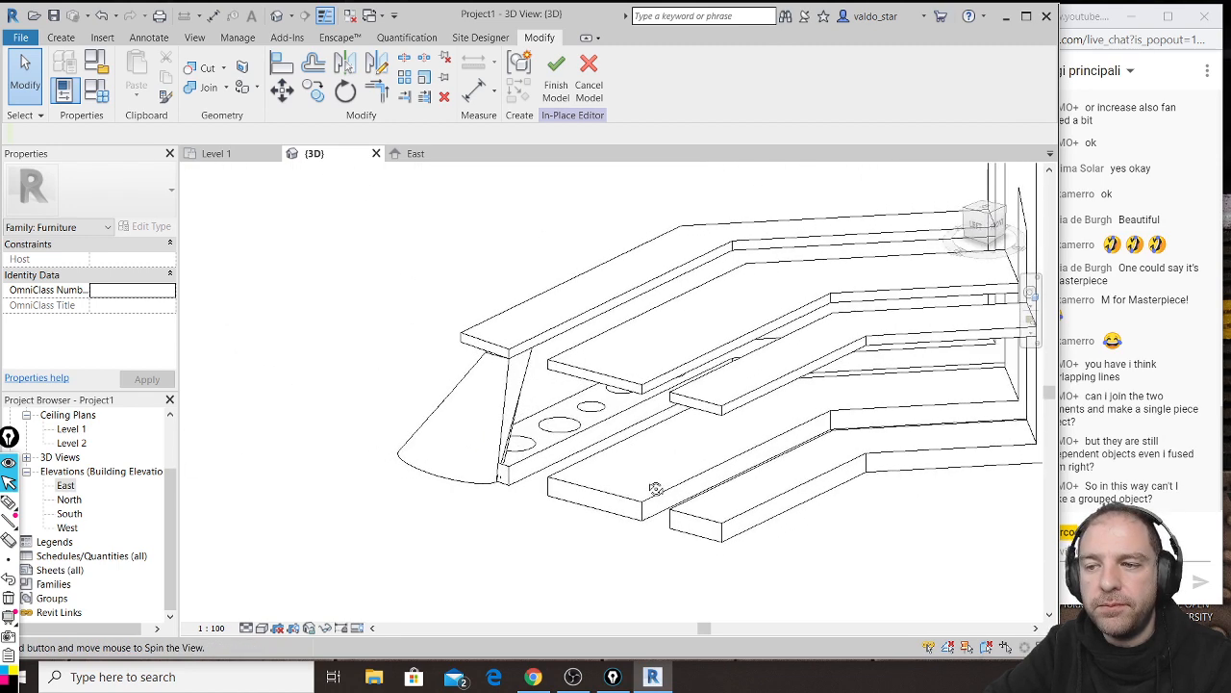
{"action": "middle_click_drag", "start_coordinate": [807, 400], "coordinate": [577, 443]}
{"action": "scroll", "coordinate": [570, 439], "scroll_direction": "down", "scroll_amount": 2}
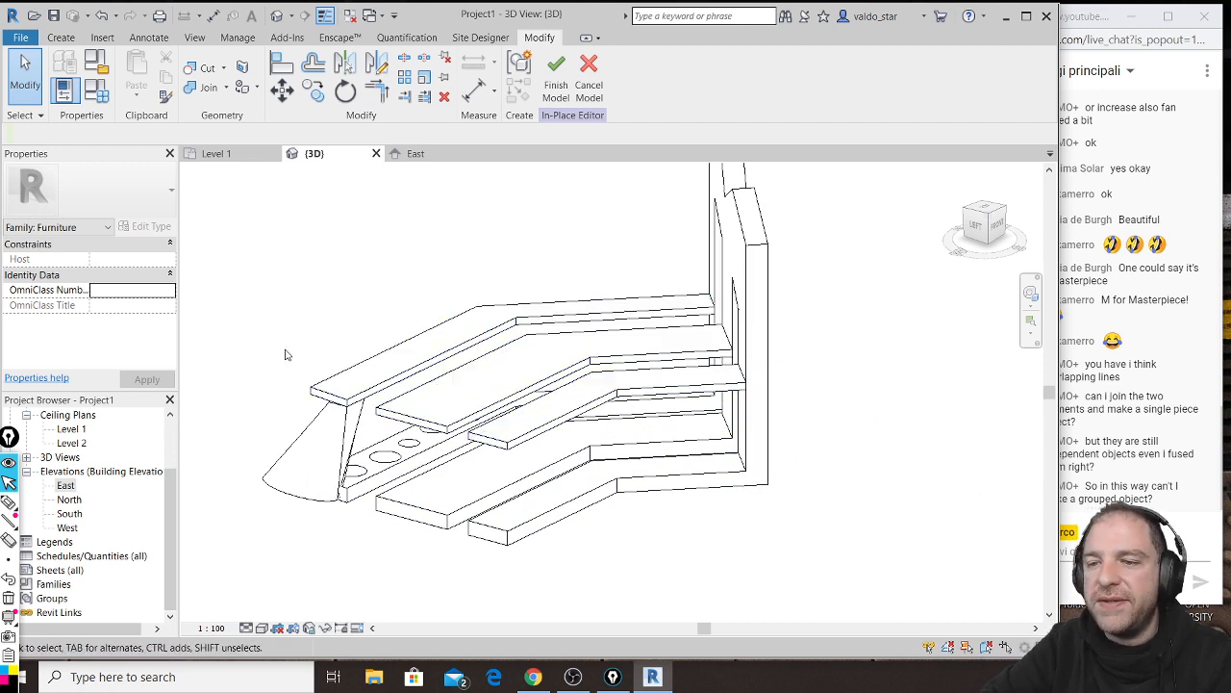
{"action": "left_click", "coordinate": [319, 428]}
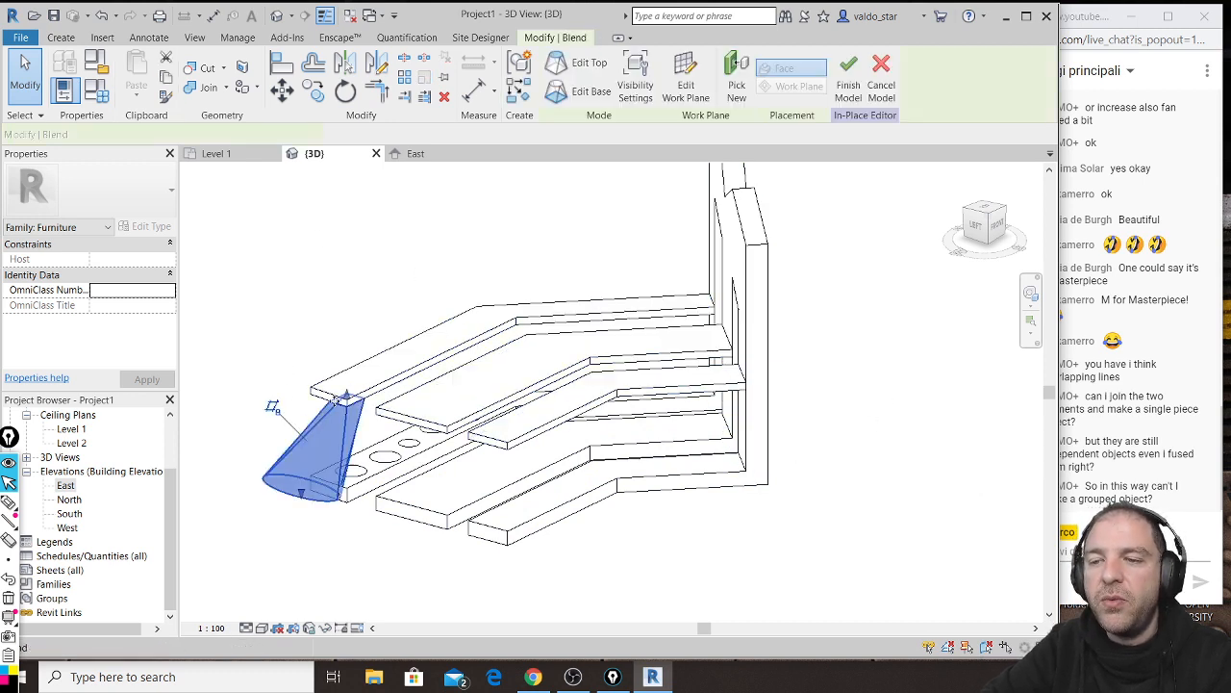
{"action": "left_click", "coordinate": [411, 343]}
{"action": "left_click", "coordinate": [440, 460]}
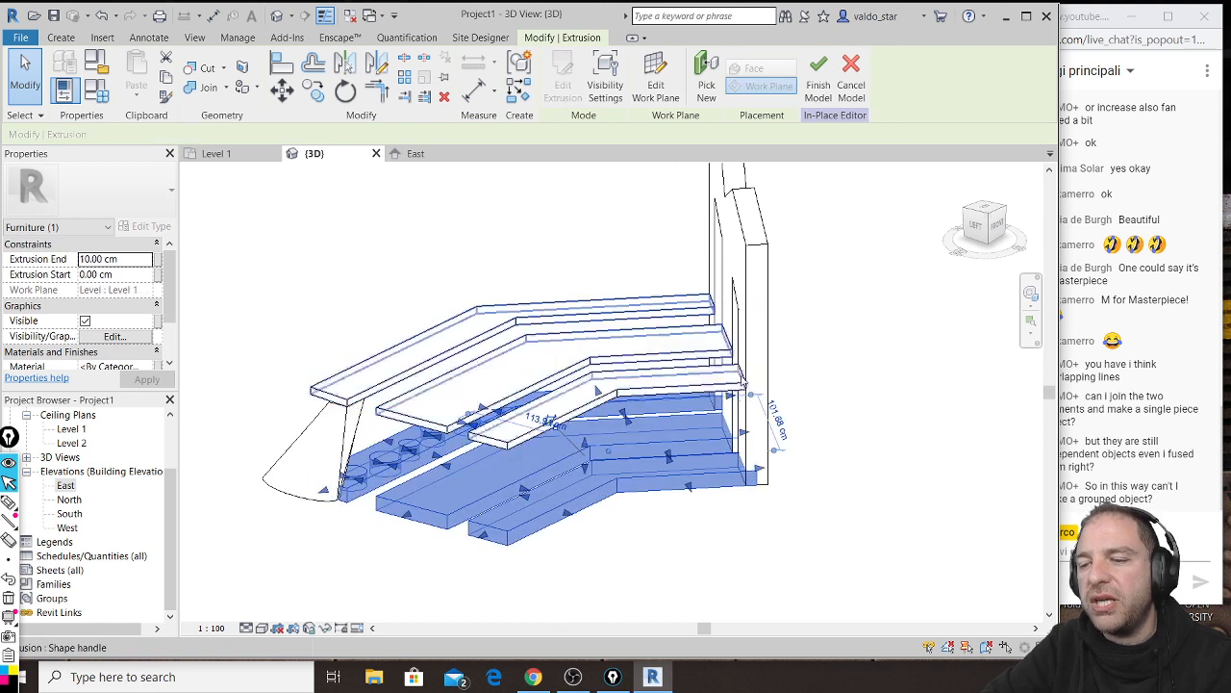
{"action": "left_click", "coordinate": [770, 294]}
{"action": "left_click", "coordinate": [582, 260]}
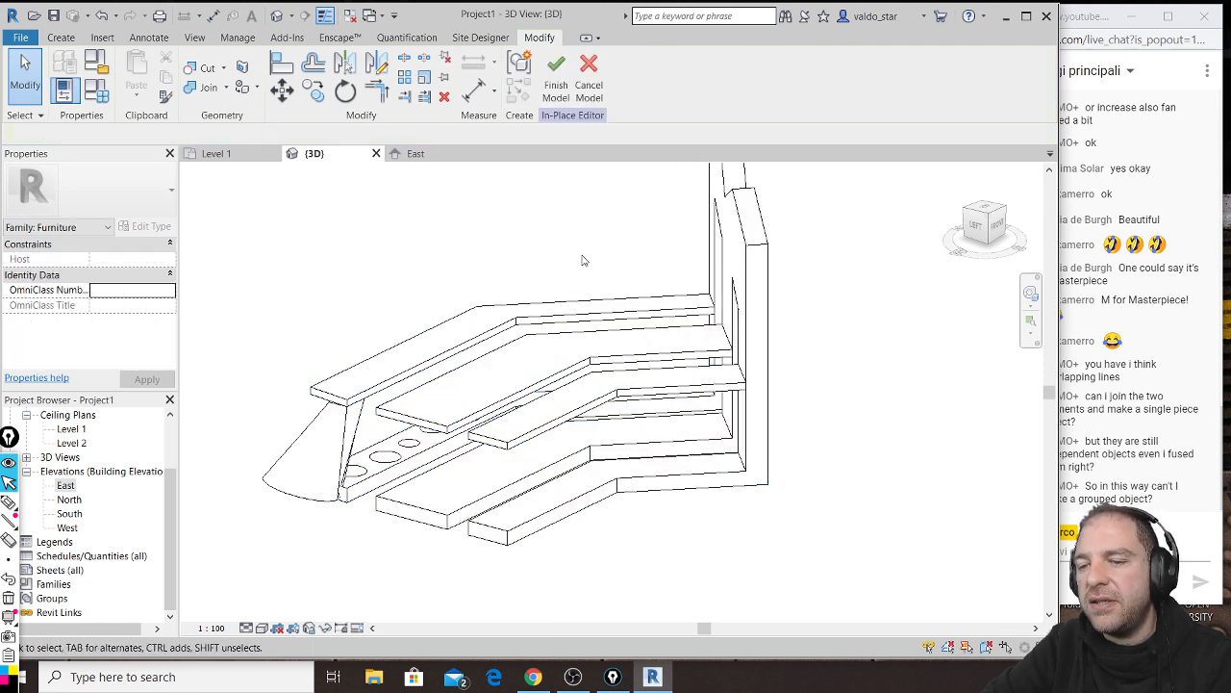
Step: Join the geometry of the lower strips' extrusion with the blend leg and check the joined solid
{"action": "scroll", "coordinate": [268, 510], "scroll_direction": "up", "scroll_amount": 2}
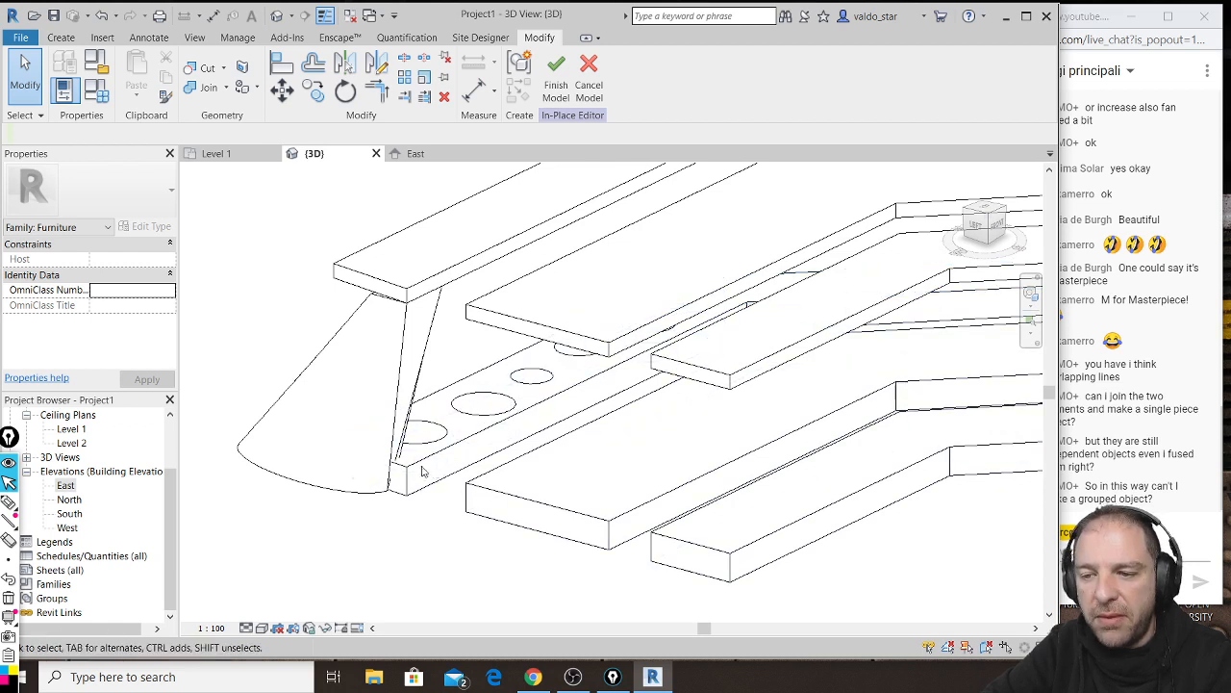
{"action": "left_click", "coordinate": [202, 86]}
{"action": "left_click", "coordinate": [401, 413]}
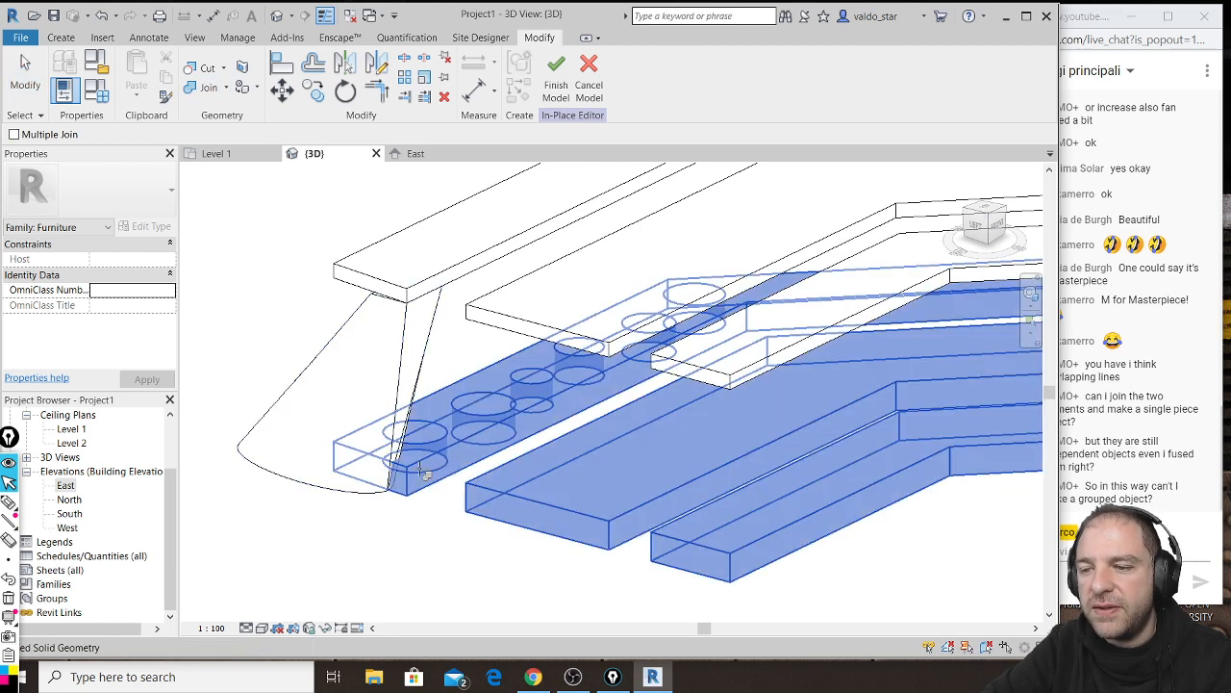
{"action": "left_click", "coordinate": [402, 414]}
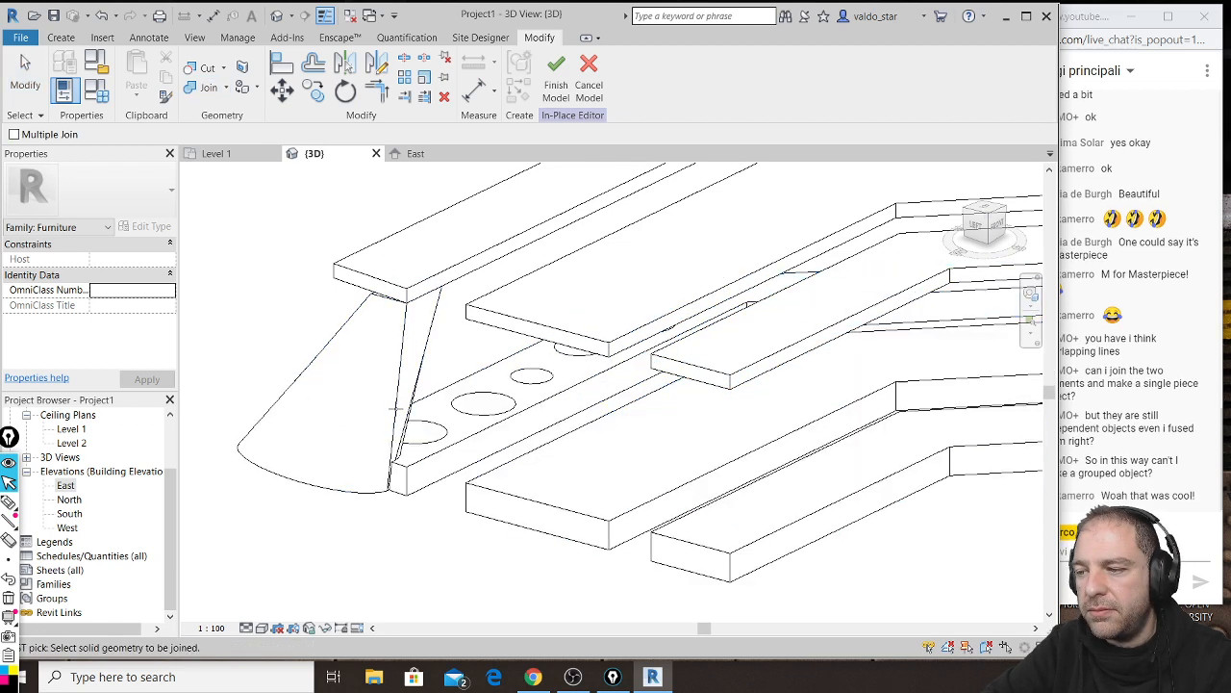
{"action": "middle_click_drag", "start_coordinate": [418, 341], "coordinate": [571, 362], "text": "shift"}
{"action": "middle_click_drag", "start_coordinate": [554, 405], "coordinate": [172, 459], "text": "shift"}
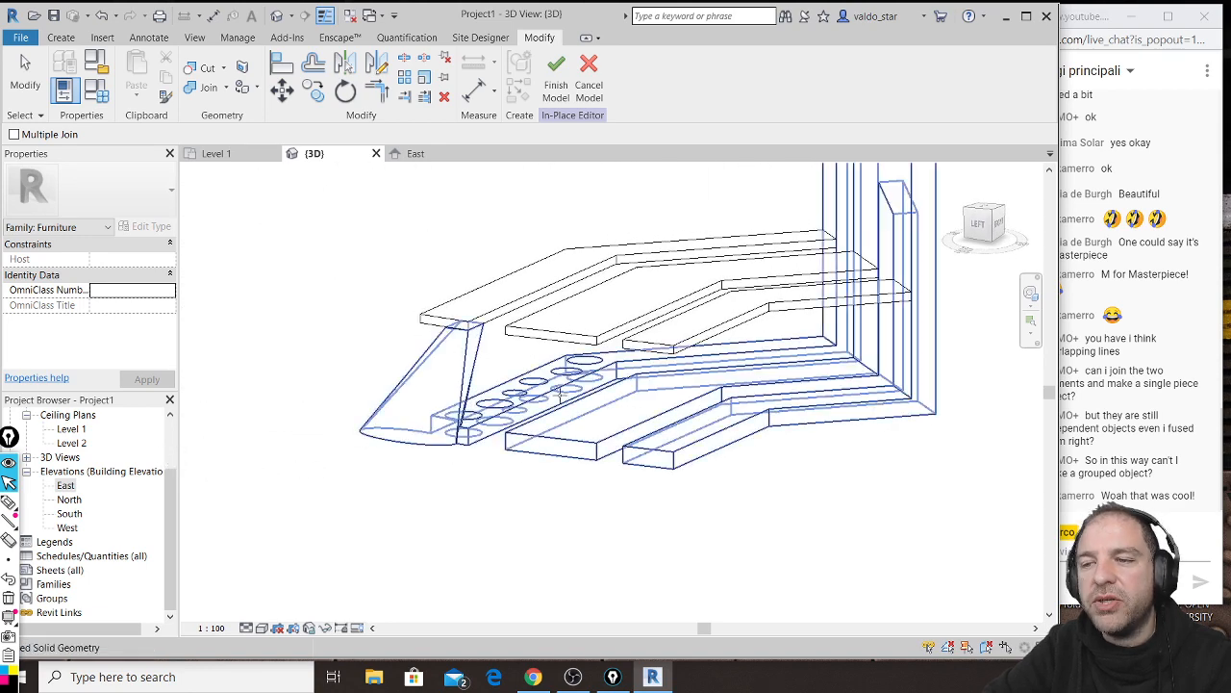
{"action": "middle_click_drag", "start_coordinate": [793, 407], "coordinate": [835, 487]}
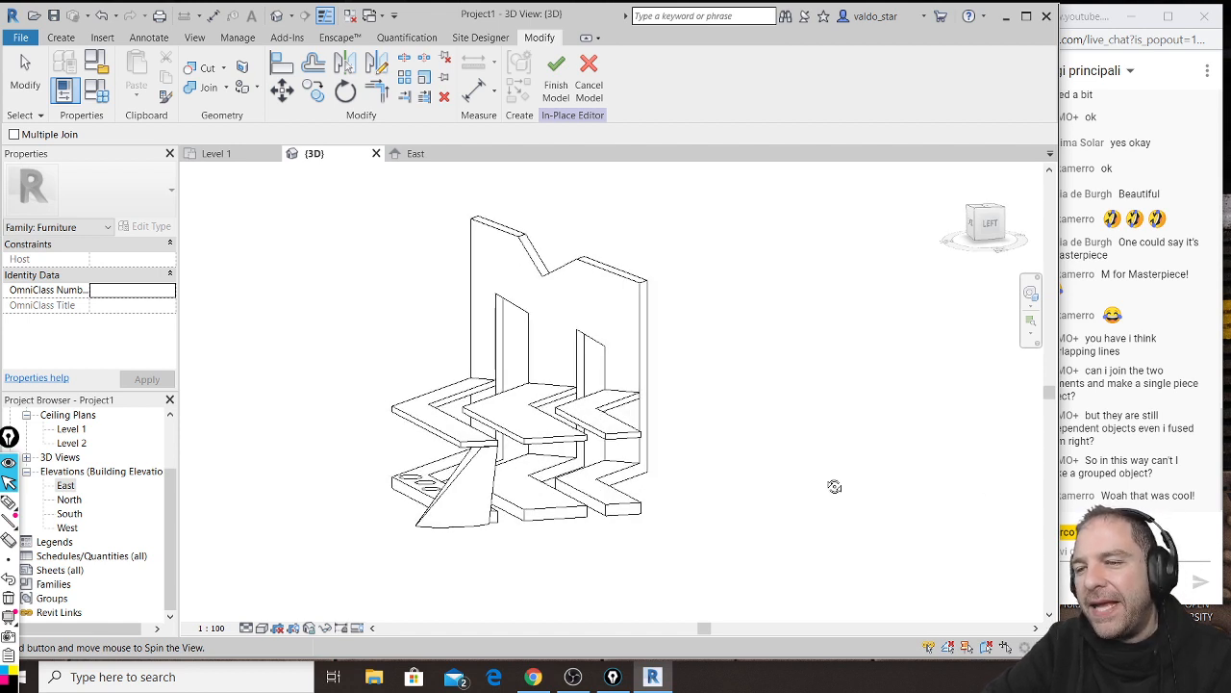
{"action": "middle_click_drag", "start_coordinate": [834, 487], "coordinate": [590, 402], "text": "shift"}
{"action": "scroll", "coordinate": [590, 402], "scroll_direction": "up", "scroll_amount": 2}
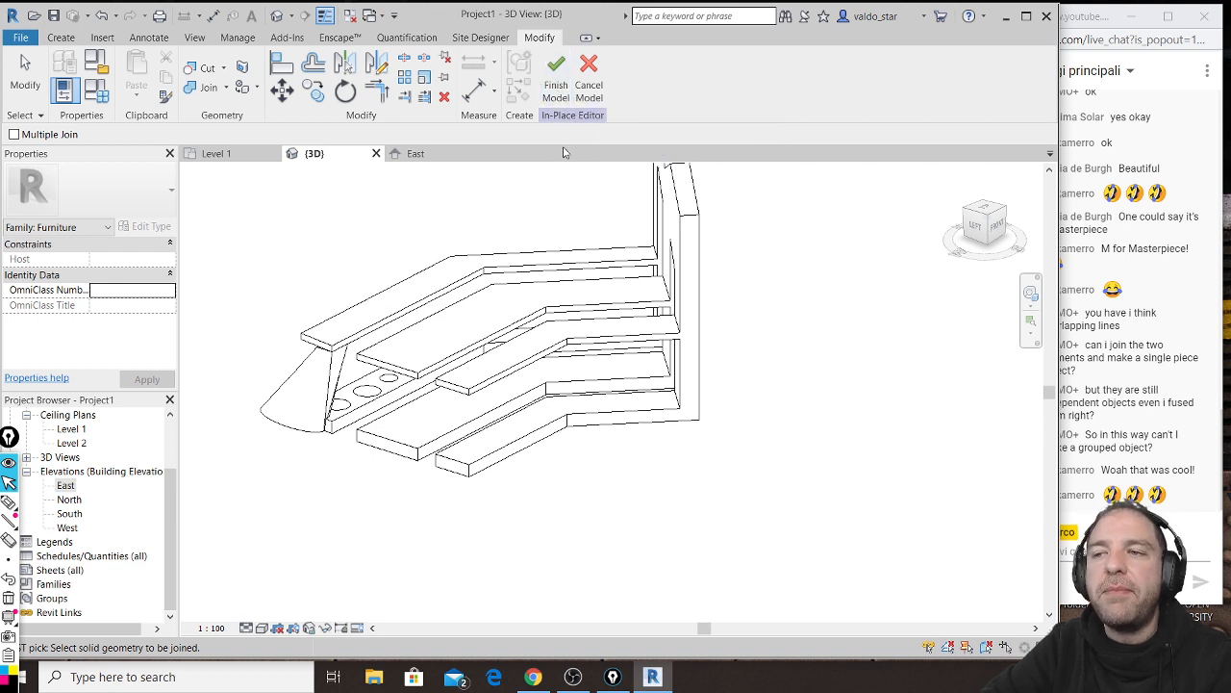
Step: Finish the in-place furniture model and select the whole bookshelf to check it as a single element
{"action": "left_click", "coordinate": [557, 77]}
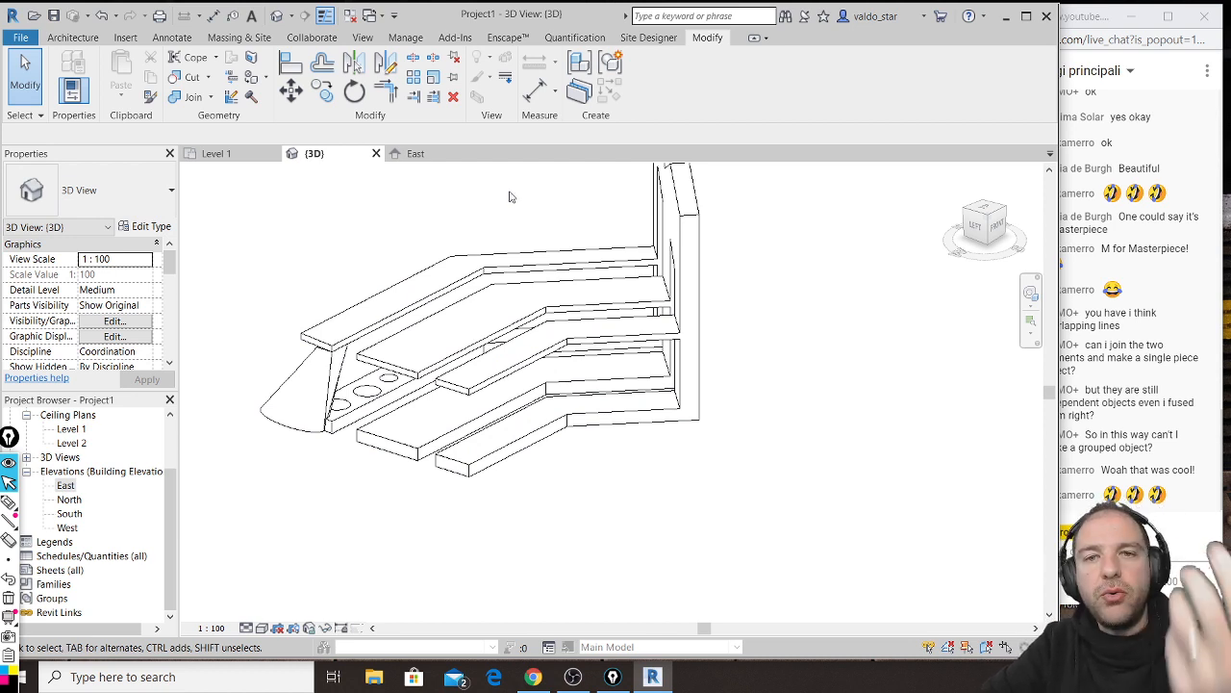
{"action": "middle_click_drag", "start_coordinate": [634, 392], "coordinate": [768, 460], "text": "shift"}
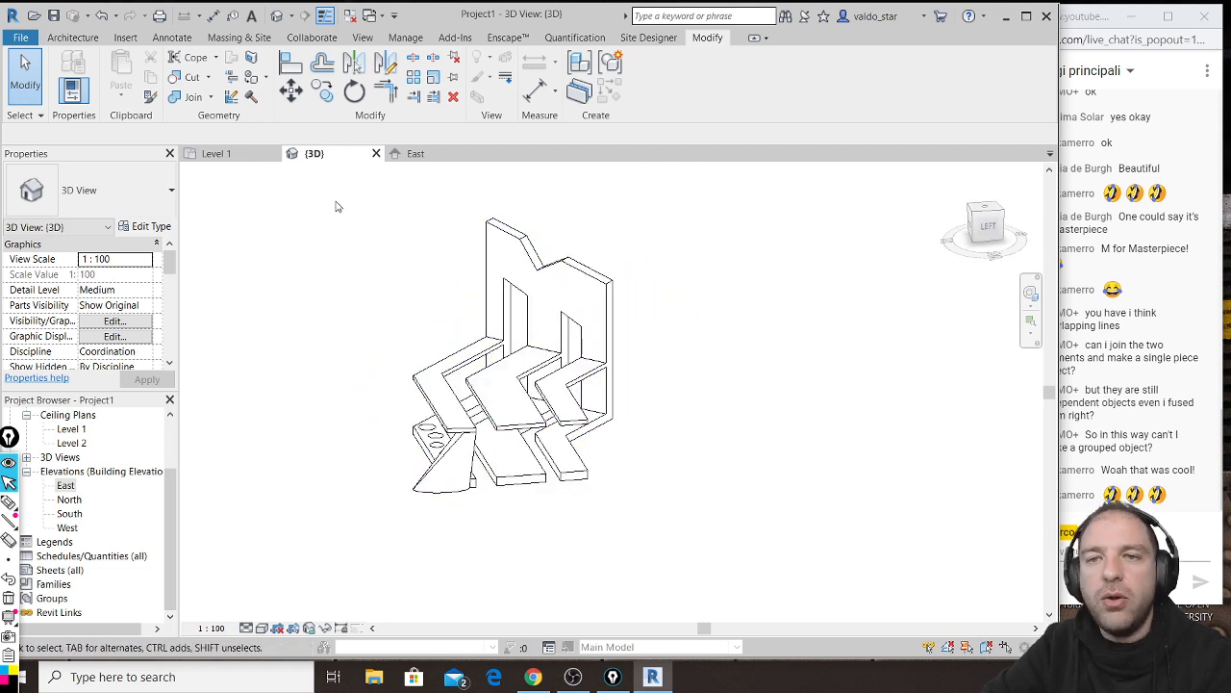
{"action": "middle_click_drag", "start_coordinate": [777, 372], "coordinate": [744, 401], "text": "shift"}
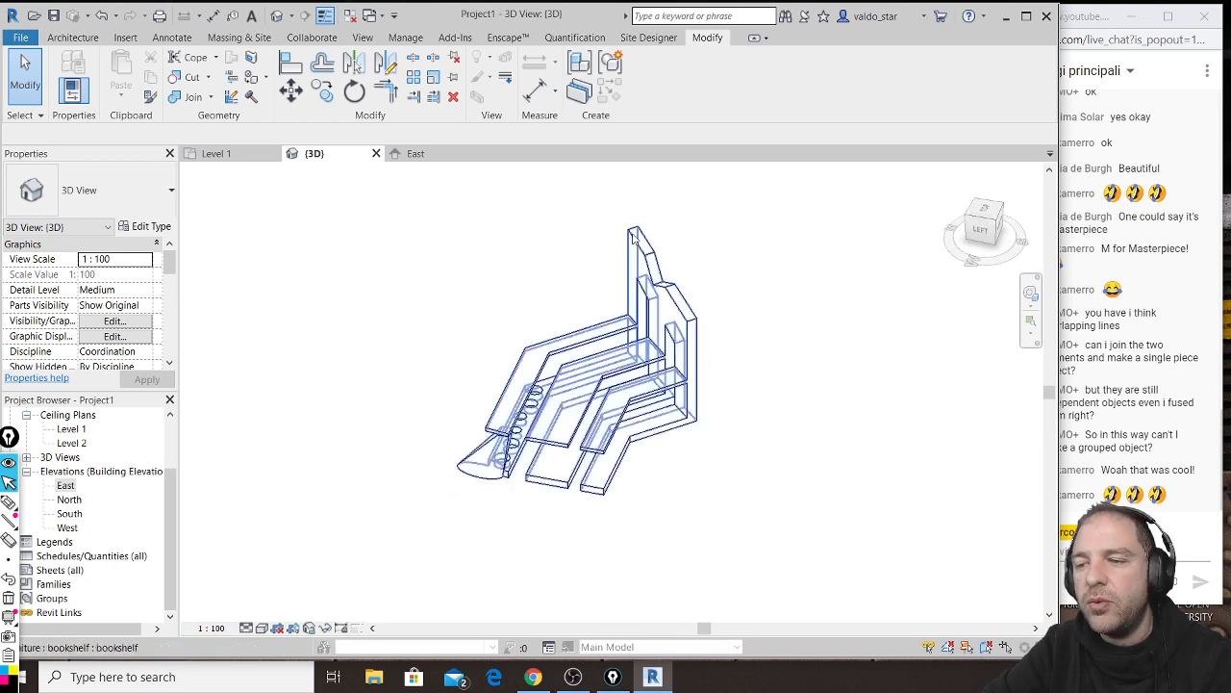
{"action": "left_click", "coordinate": [578, 336]}
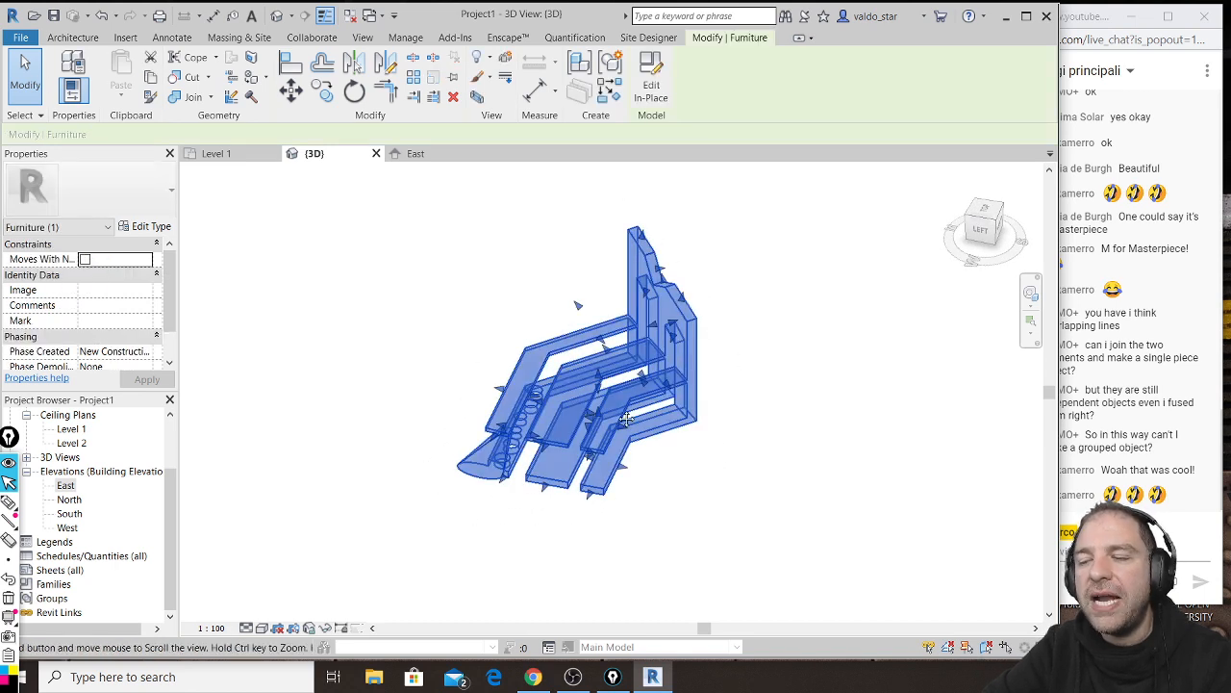
{"action": "middle_click_drag", "start_coordinate": [637, 413], "coordinate": [542, 398]}
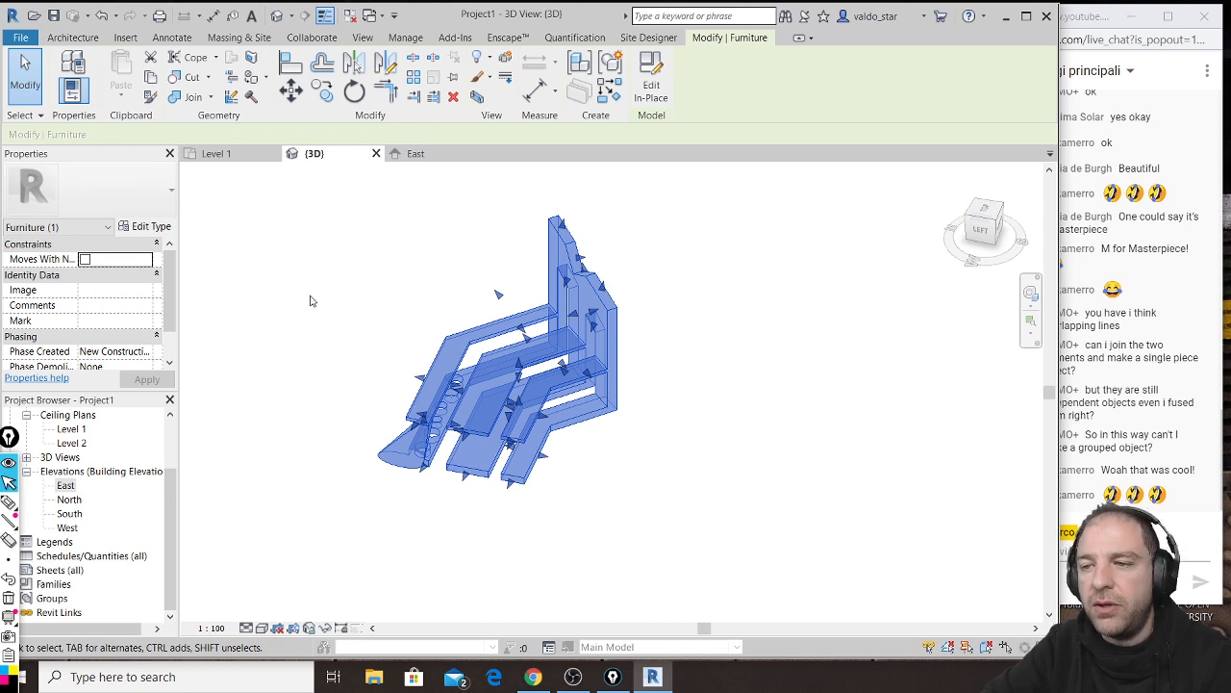
Step: Draw a closed seven-sided loop of Generic - 200mm walls, 800 cm high, around the bookshelf on the Level 1 floor plan
{"action": "left_click", "coordinate": [83, 38]}
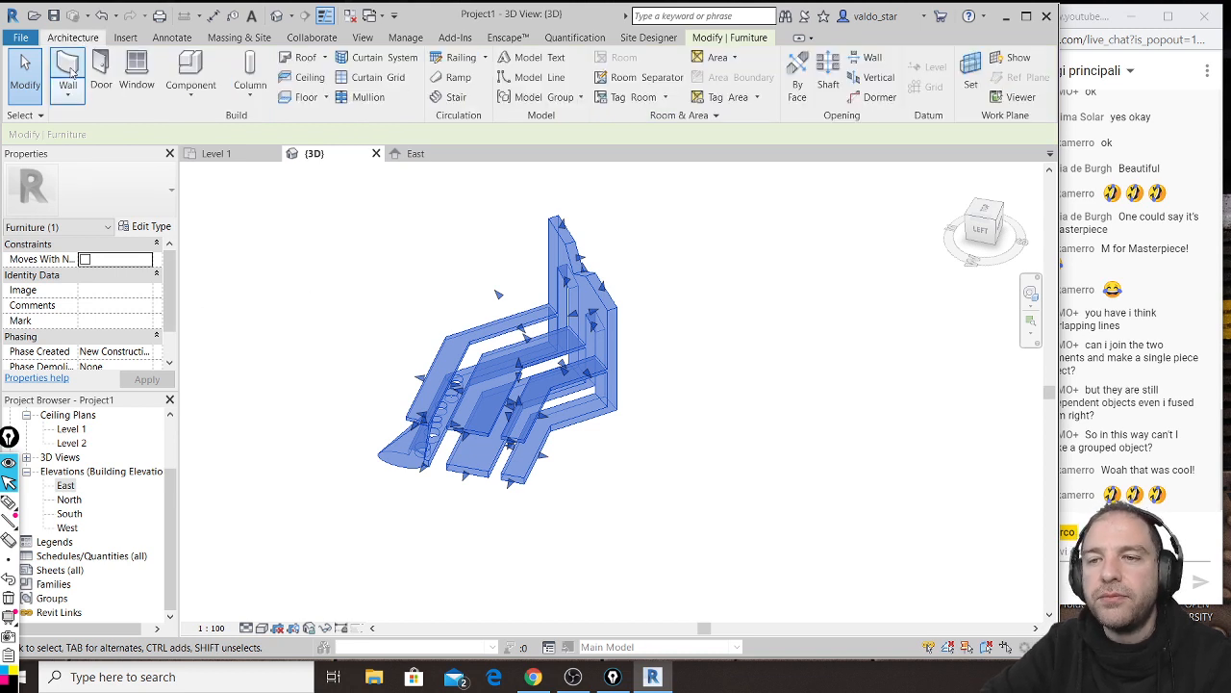
{"action": "left_click", "coordinate": [67, 73]}
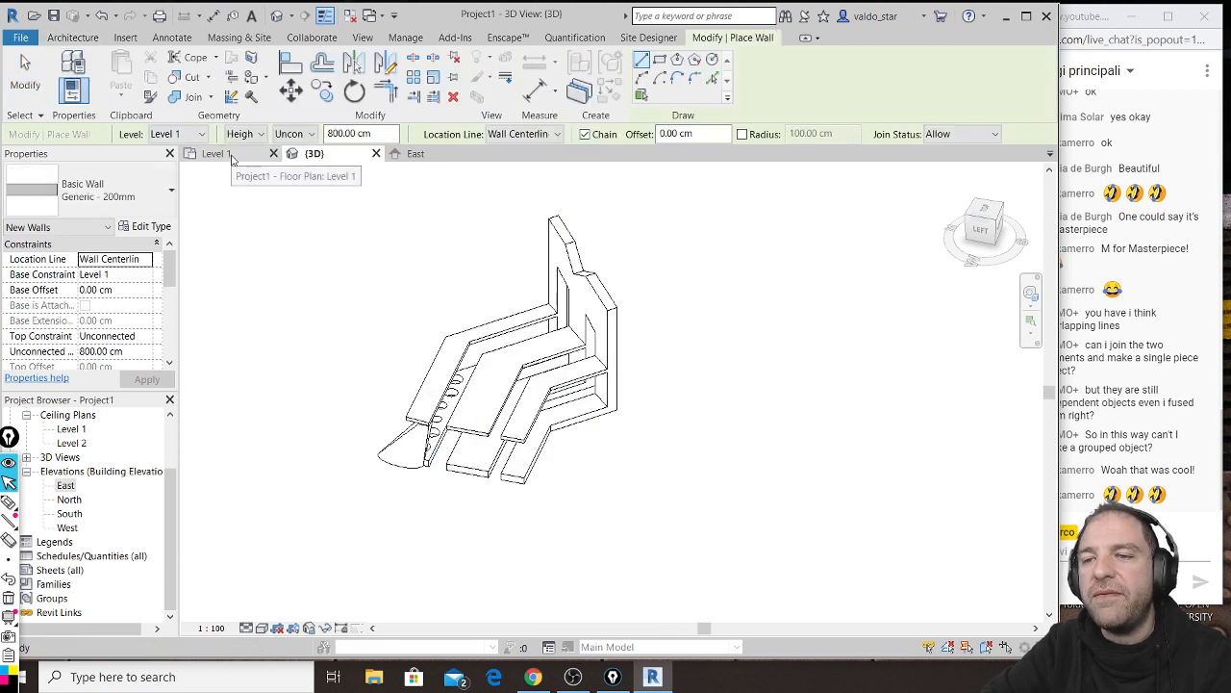
{"action": "left_click", "coordinate": [215, 153]}
{"action": "scroll", "coordinate": [644, 460], "scroll_direction": "down", "scroll_amount": 6}
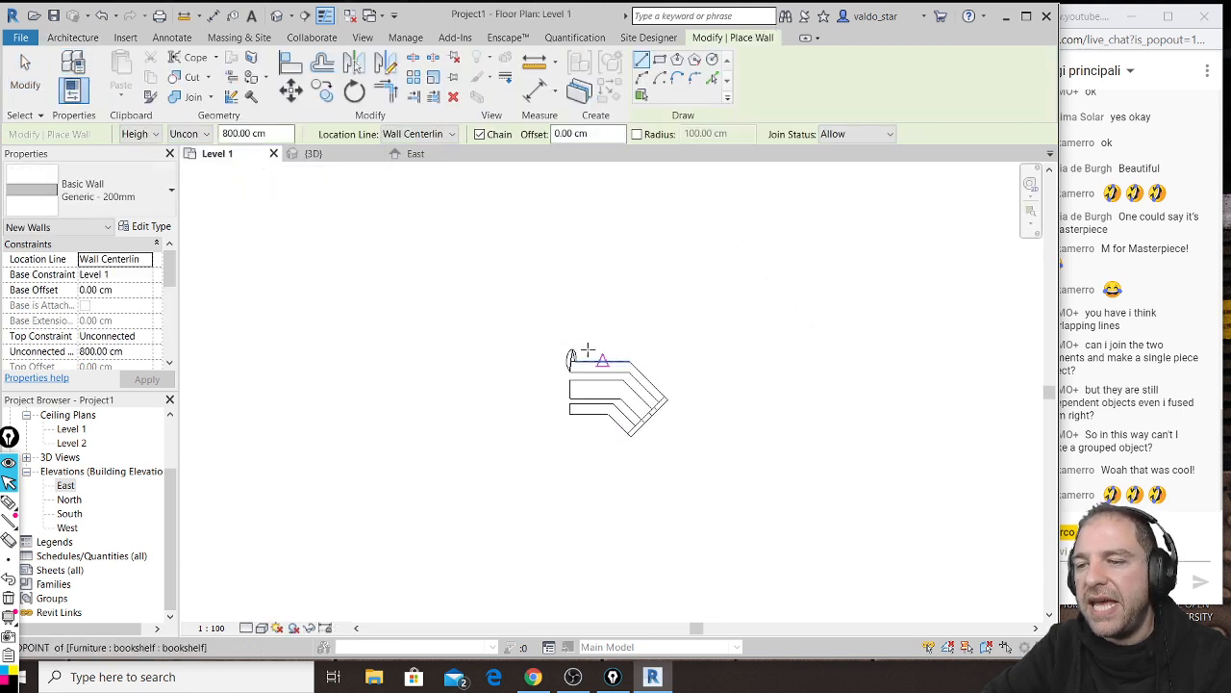
{"action": "left_click", "coordinate": [545, 318]}
{"action": "left_click", "coordinate": [544, 431]}
{"action": "left_click", "coordinate": [624, 485]}
{"action": "left_click", "coordinate": [746, 507]}
{"action": "left_click", "coordinate": [896, 298]}
{"action": "left_click", "coordinate": [843, 205]}
{"action": "left_click", "coordinate": [638, 192]}
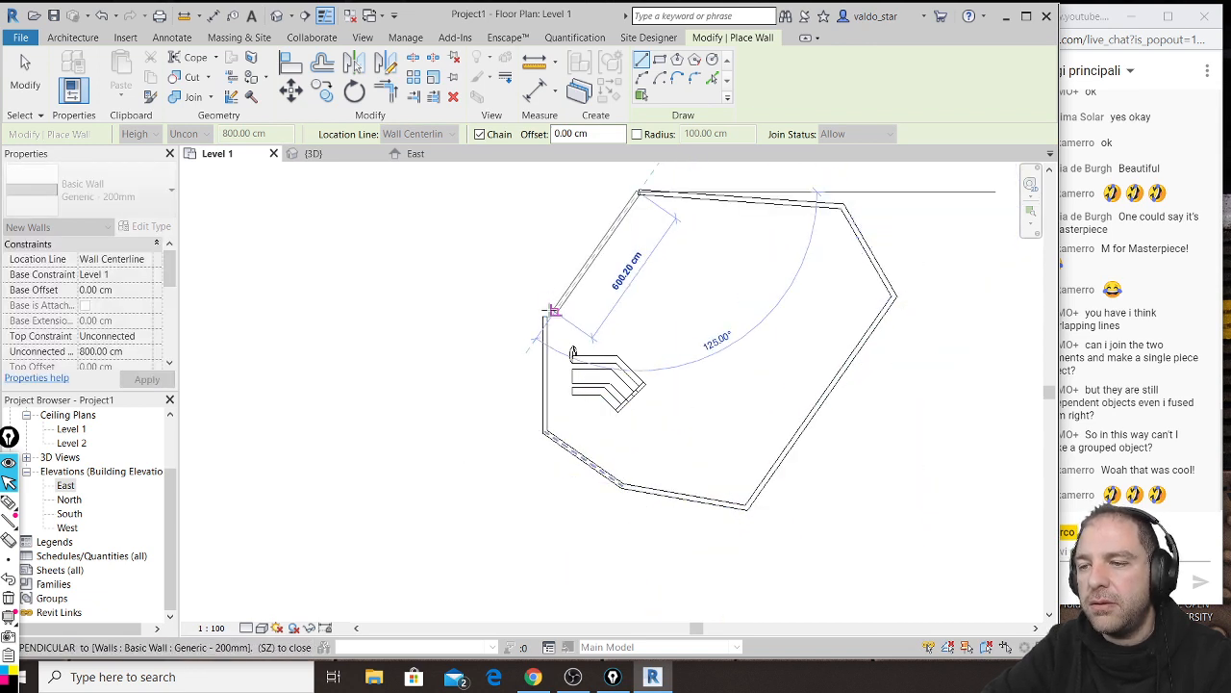
{"action": "left_click", "coordinate": [545, 316]}
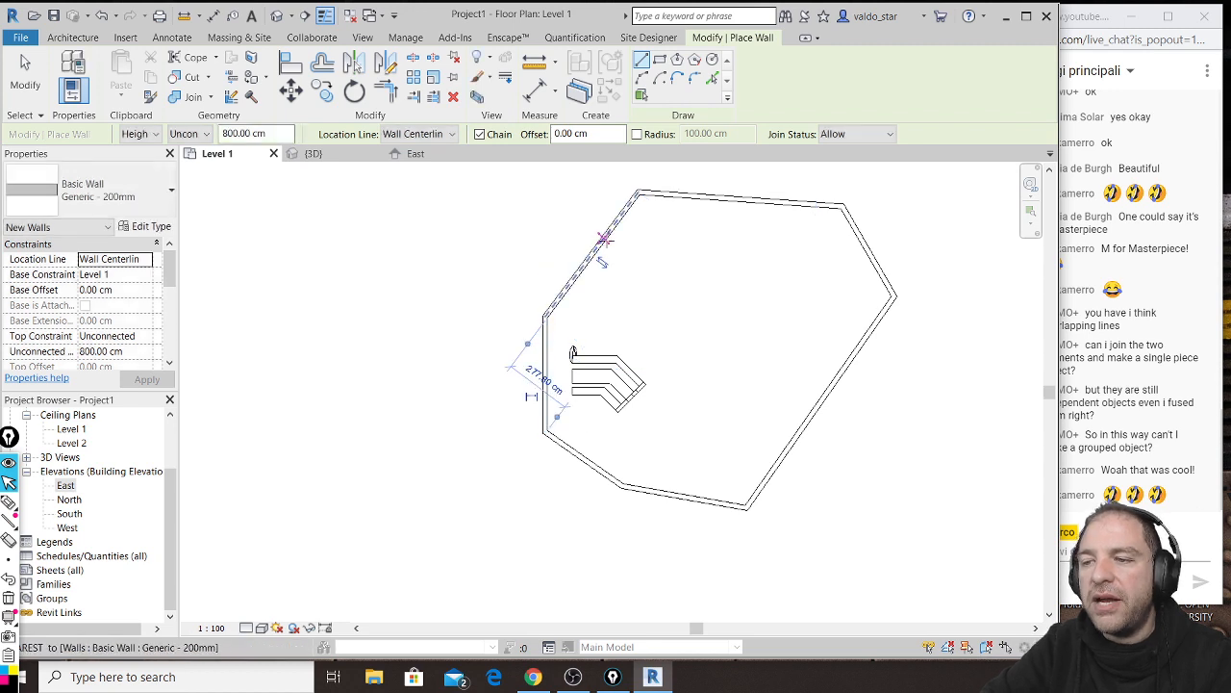
Step: Add a diagonal partition wall about 1114 cm long between the two opposite parallel outer walls and end wall placement
{"action": "left_click", "coordinate": [605, 236]}
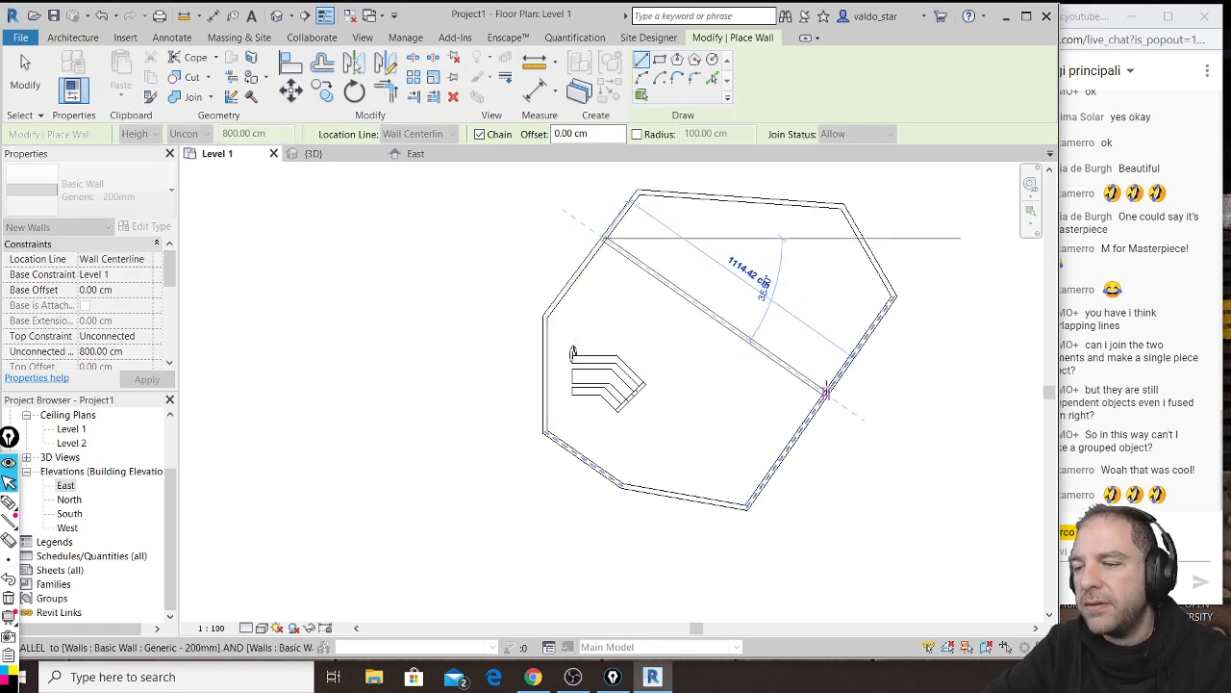
{"action": "left_click", "coordinate": [818, 383]}
{"action": "key", "text": "Escape"}
{"action": "key", "text": "Escape"}
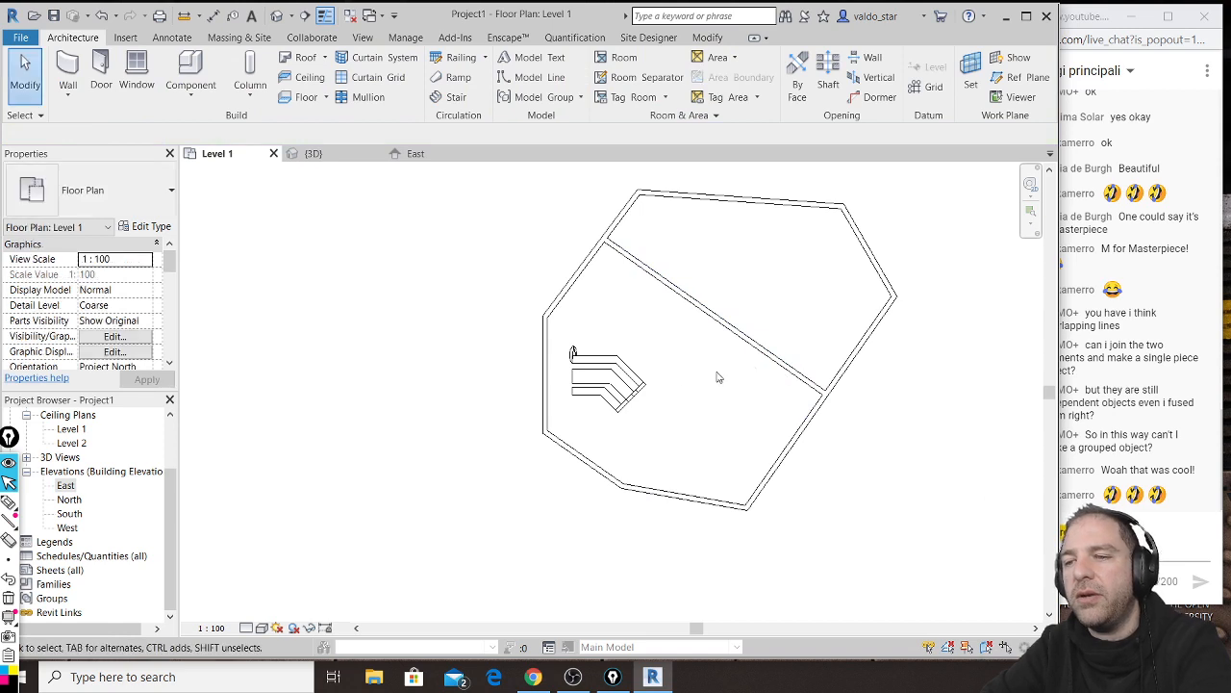
{"action": "left_click", "coordinate": [201, 65]}
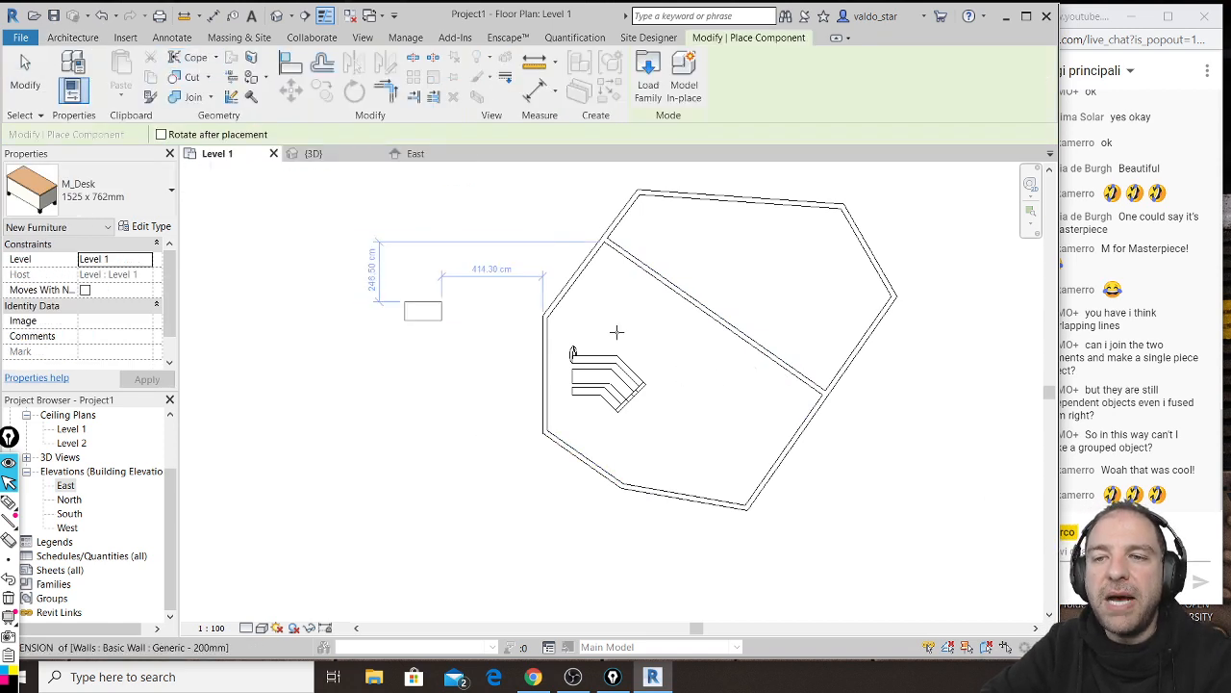
{"action": "key", "text": "Escape"}
{"action": "key", "text": "Escape"}
Step: Copy the bookshelf sideways to a second spot beside it, in line with the original, within the lower room
{"action": "left_click", "coordinate": [614, 389]}
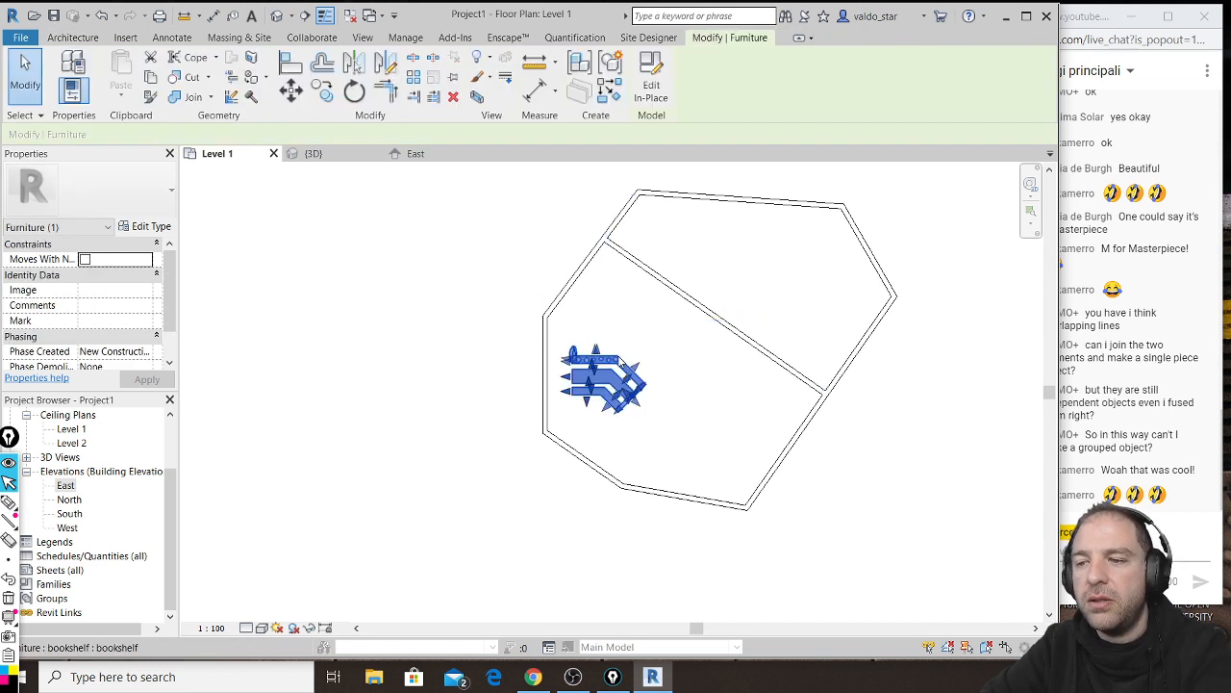
{"action": "scroll", "coordinate": [615, 394], "scroll_direction": "up", "scroll_amount": 1}
{"action": "scroll", "coordinate": [614, 390], "scroll_direction": "up", "scroll_amount": 5}
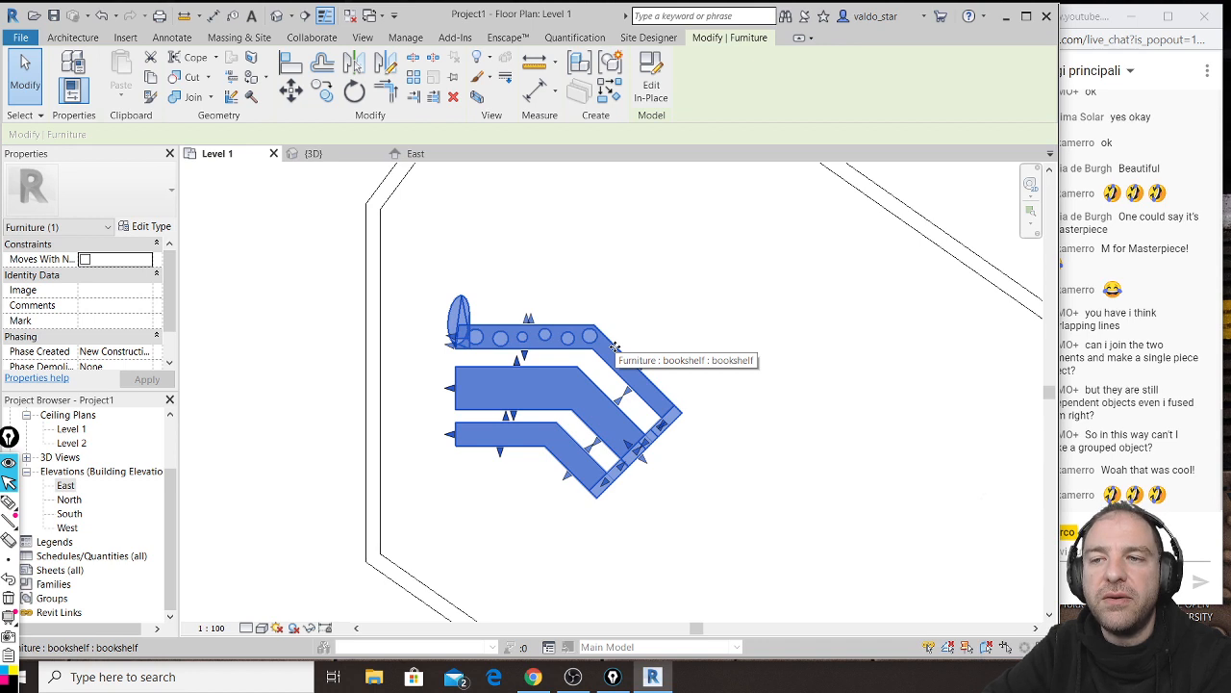
{"action": "left_click", "coordinate": [323, 91]}
{"action": "left_click", "coordinate": [590, 328]}
{"action": "scroll", "coordinate": [630, 374], "scroll_direction": "down", "scroll_amount": 1}
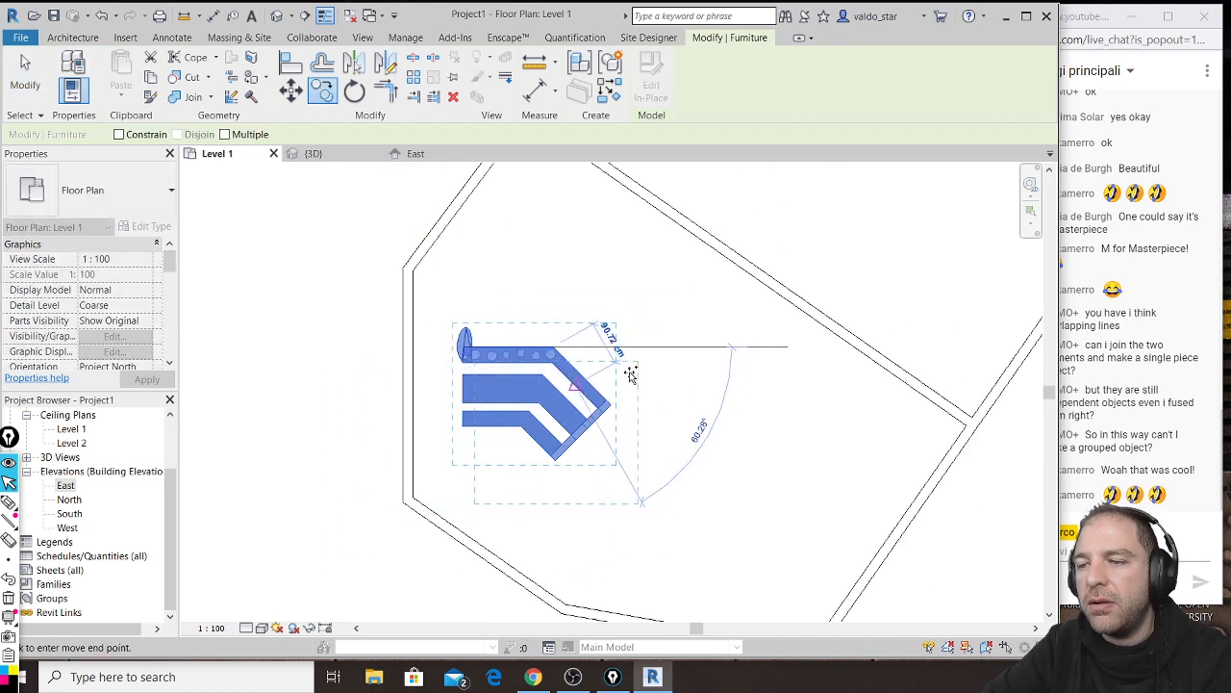
{"action": "left_click", "coordinate": [759, 347]}
{"action": "middle_click_drag", "start_coordinate": [830, 330], "coordinate": [656, 423]}
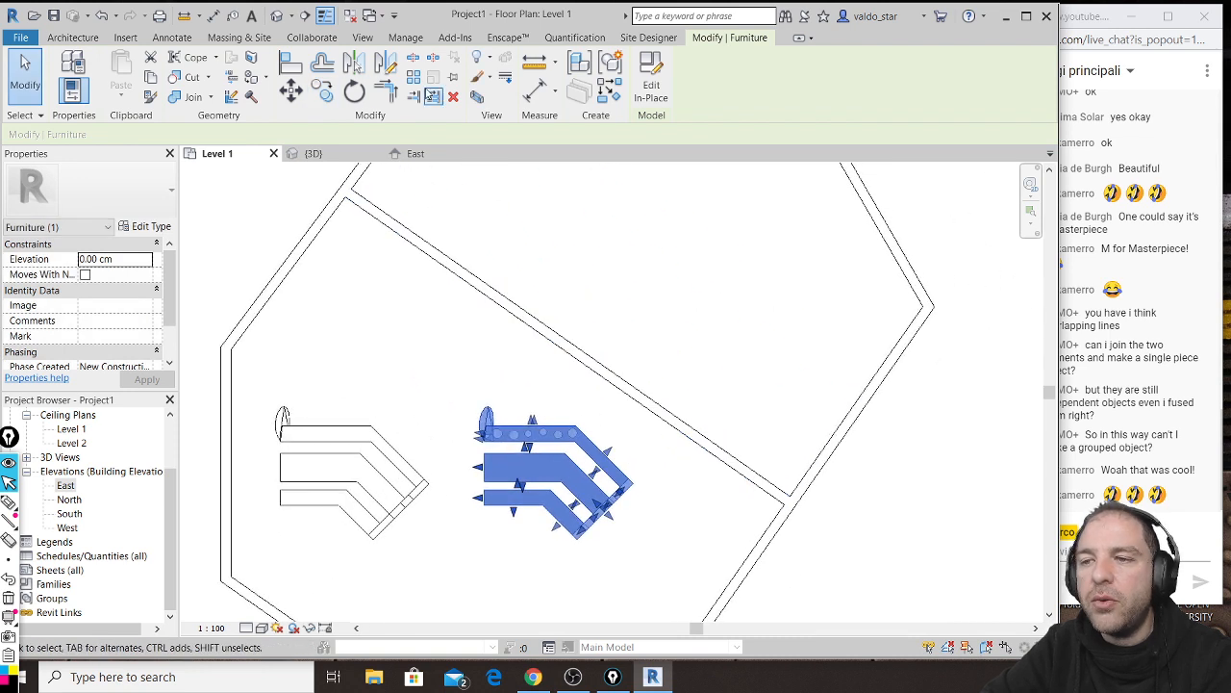
Step: Make three more copies of the bookshelf in the upper room with the multiple copy option, the last one near the partition's lower end
{"action": "left_click", "coordinate": [323, 90]}
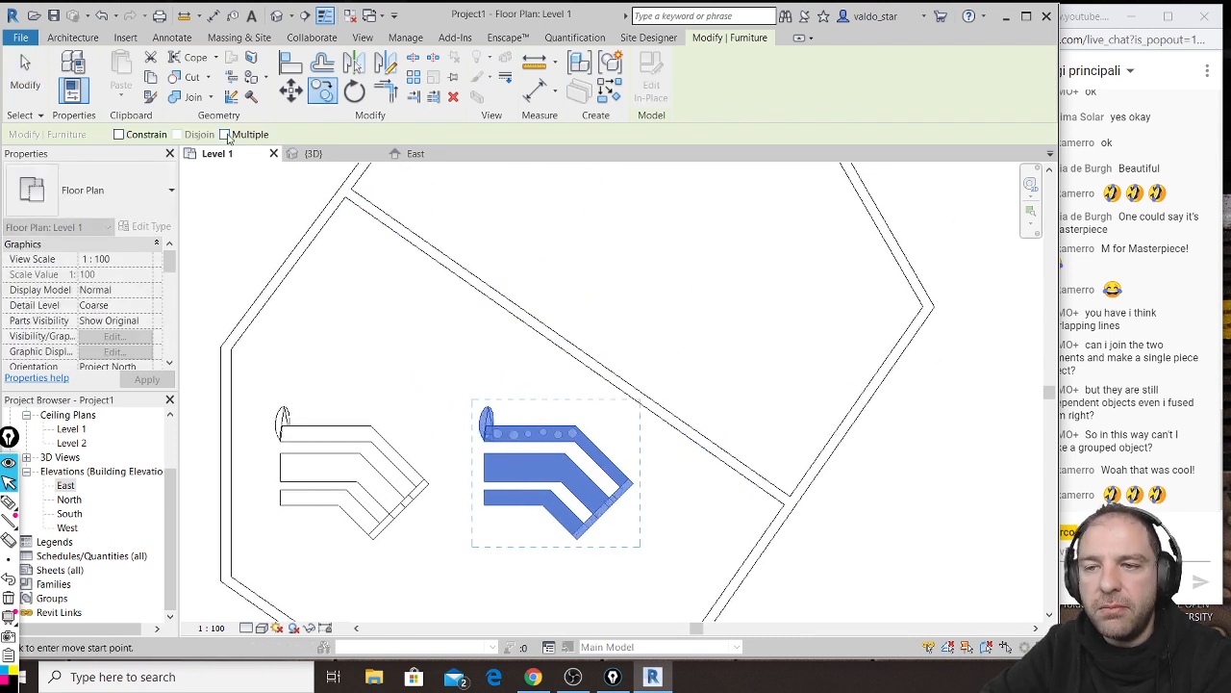
{"action": "left_click", "coordinate": [574, 426]}
{"action": "middle_click_drag", "start_coordinate": [631, 265], "coordinate": [573, 460]}
{"action": "scroll", "coordinate": [575, 412], "scroll_direction": "up", "scroll_amount": 1}
{"action": "scroll", "coordinate": [574, 409], "scroll_direction": "up", "scroll_amount": 1}
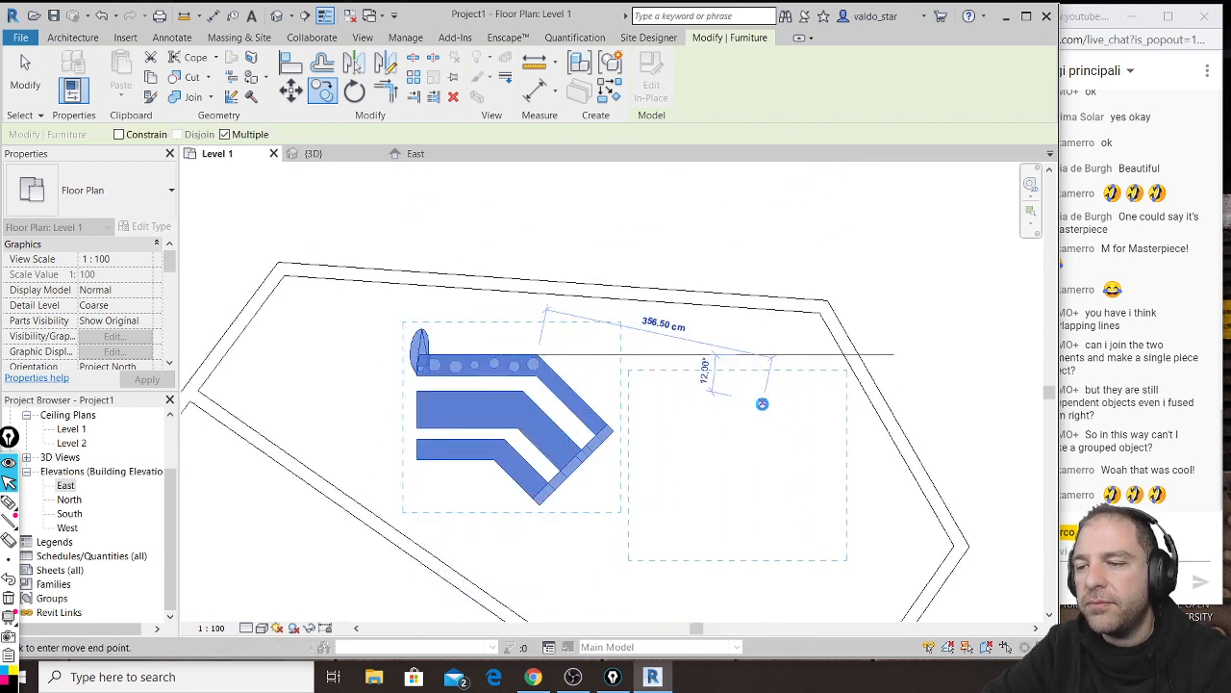
{"action": "middle_click_drag", "start_coordinate": [815, 479], "coordinate": [716, 287]}
{"action": "scroll", "coordinate": [713, 287], "scroll_direction": "down", "scroll_amount": 1}
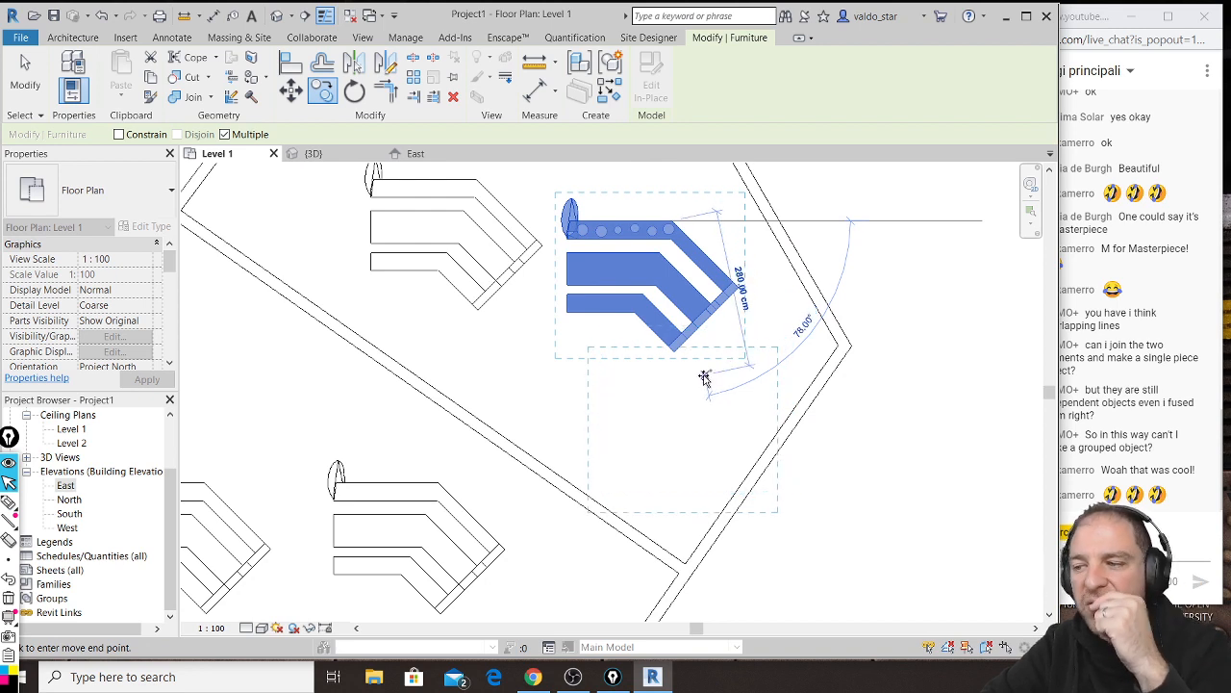
{"action": "left_click", "coordinate": [689, 402]}
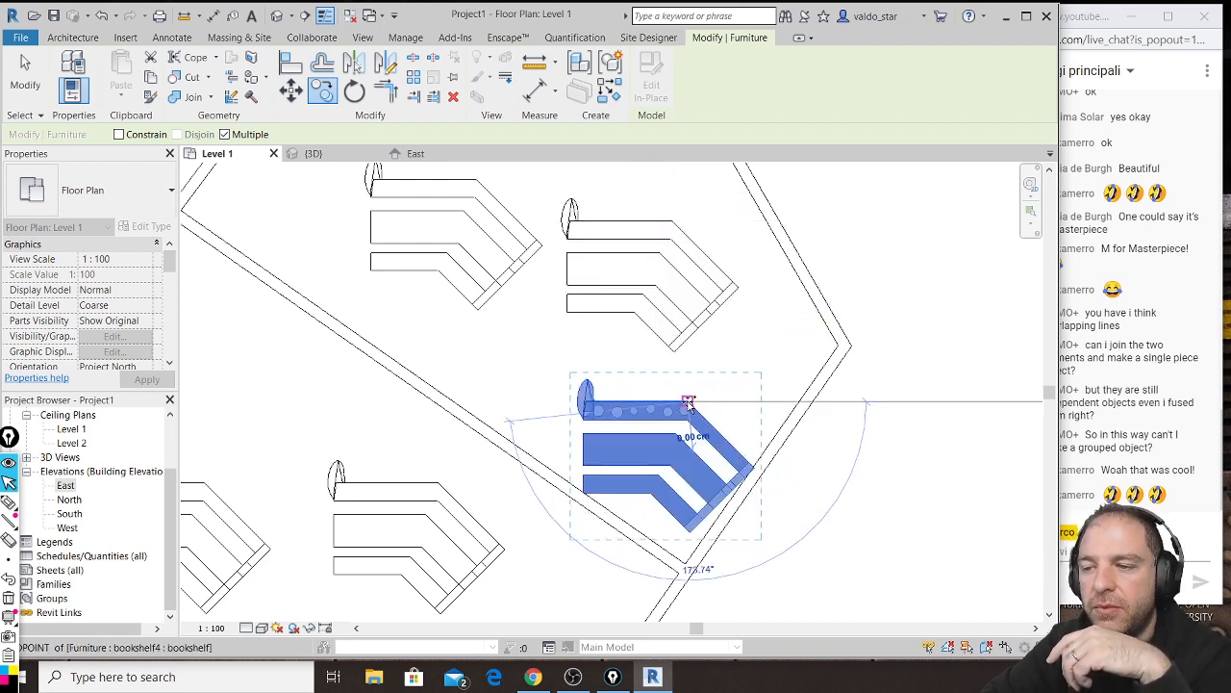
{"action": "key", "text": "Escape"}
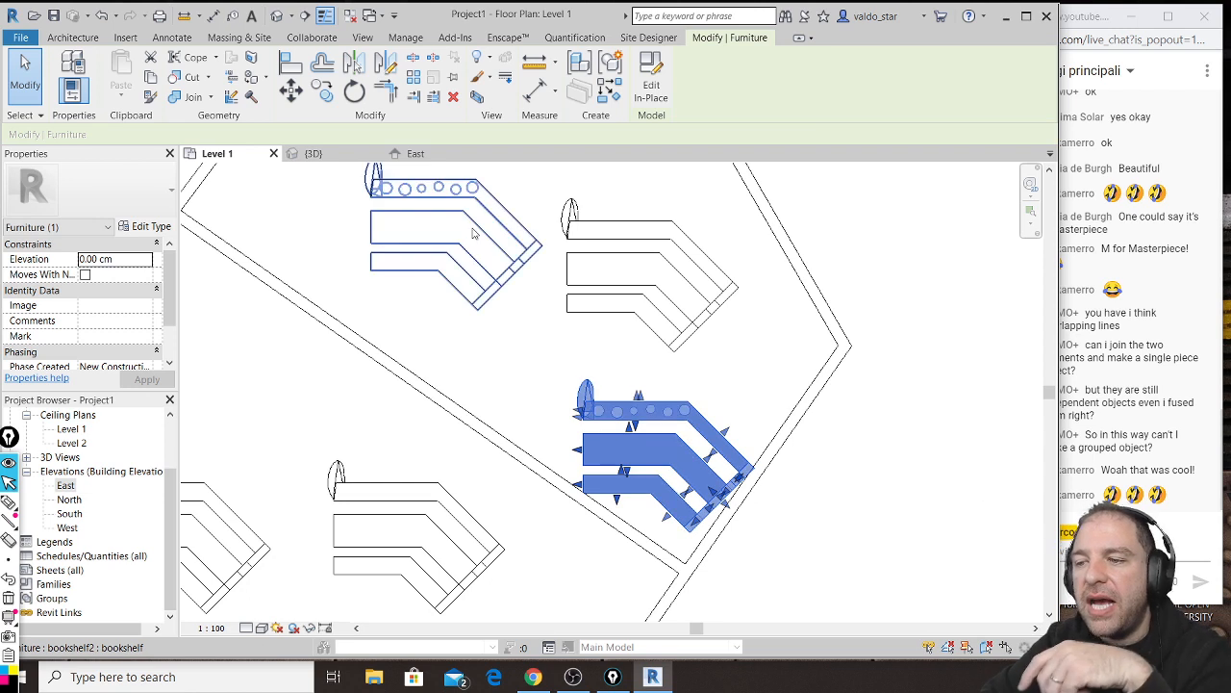
Step: Align the long back edge of the last bookshelf copy with the inner face of the adjacent slanted outer wall
{"action": "left_click", "coordinate": [293, 64]}
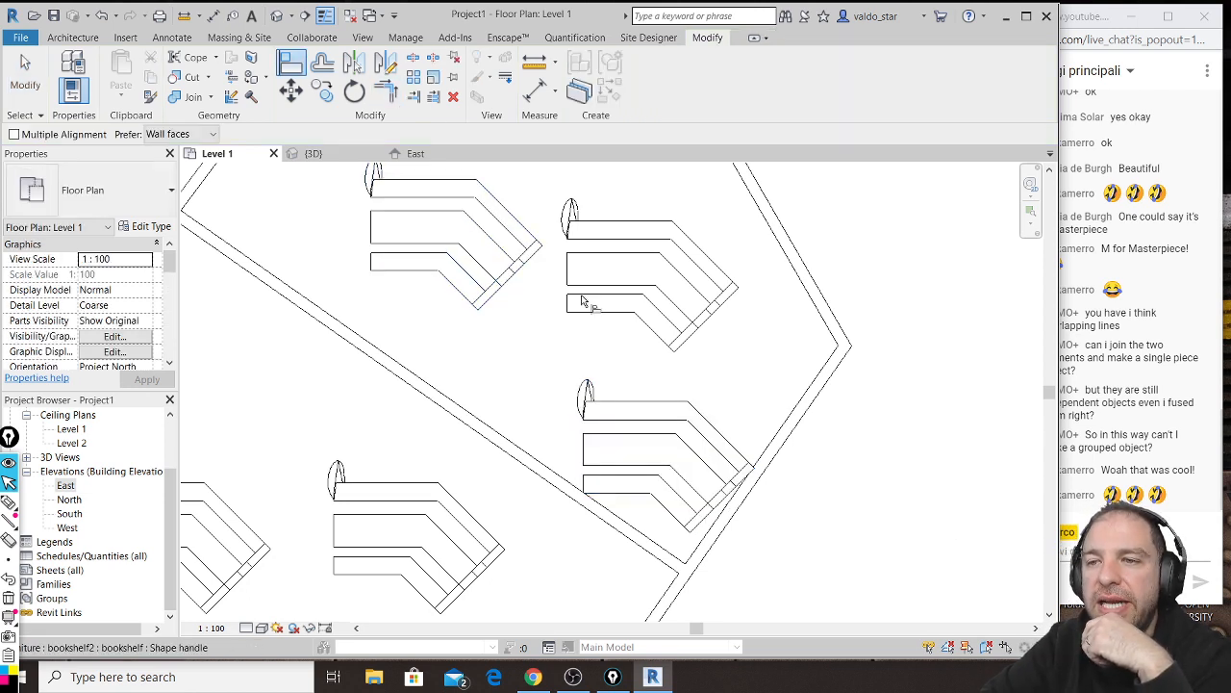
{"action": "left_click", "coordinate": [778, 427]}
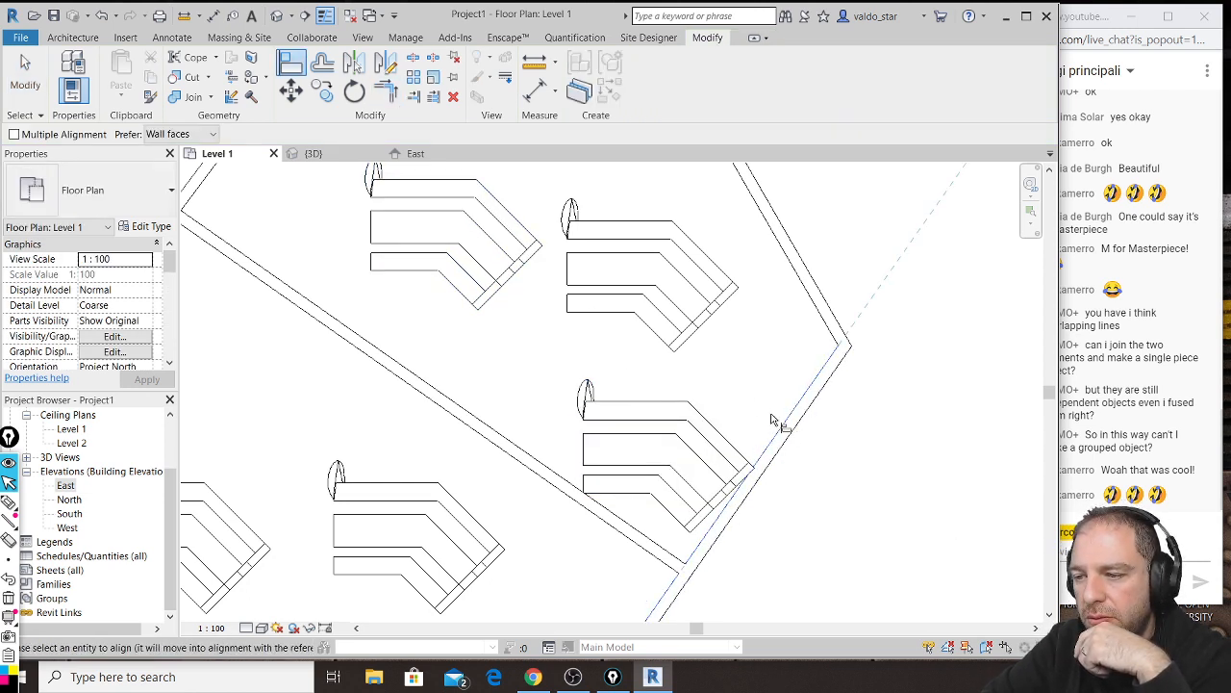
{"action": "left_click", "coordinate": [638, 402]}
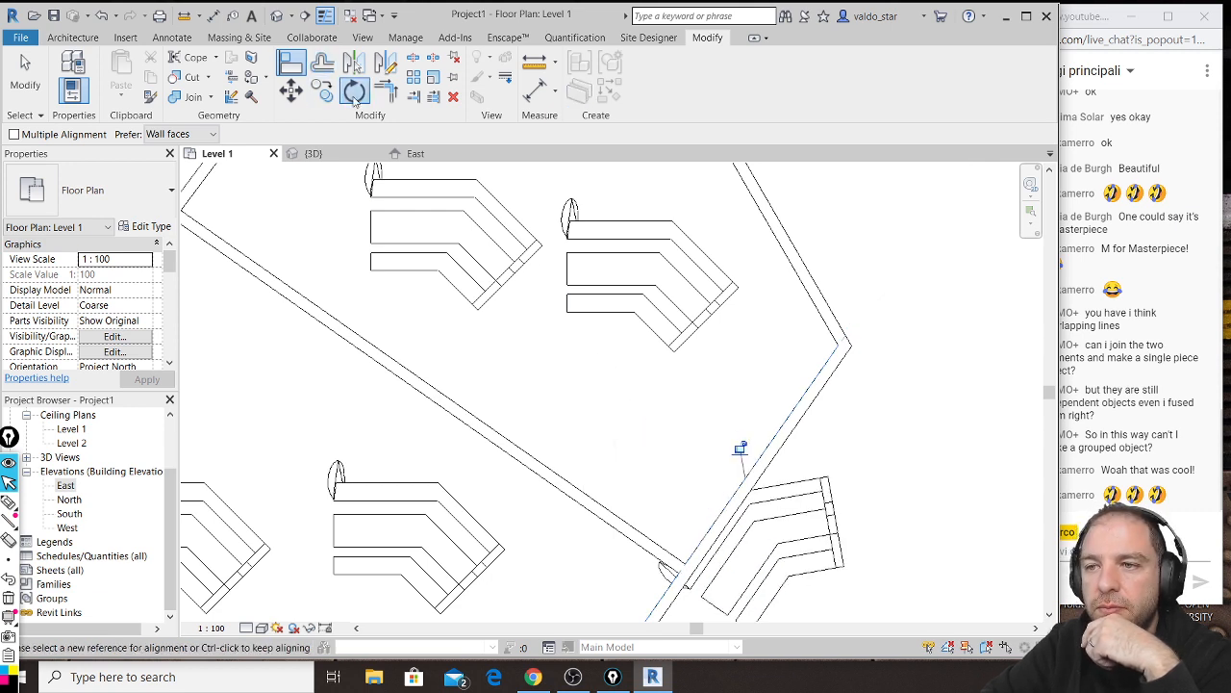
Step: Rotate the aligned bookshelf copy by 180 degrees about its center
{"action": "left_click", "coordinate": [355, 91]}
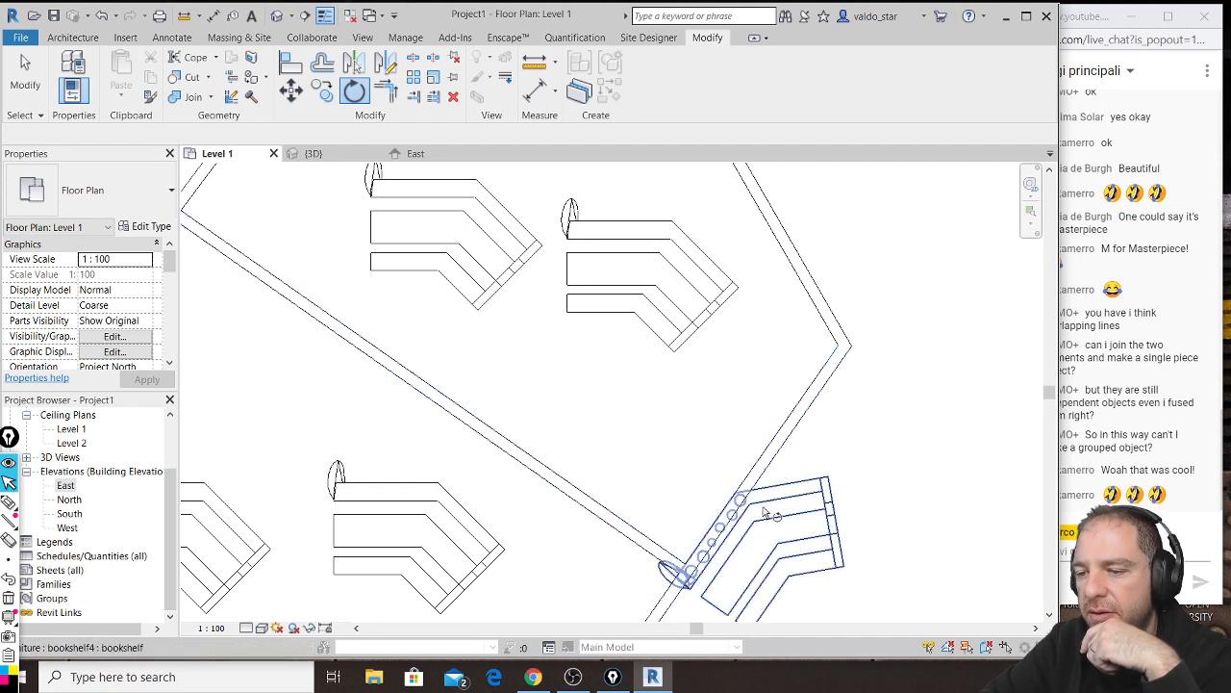
{"action": "left_click", "coordinate": [714, 548]}
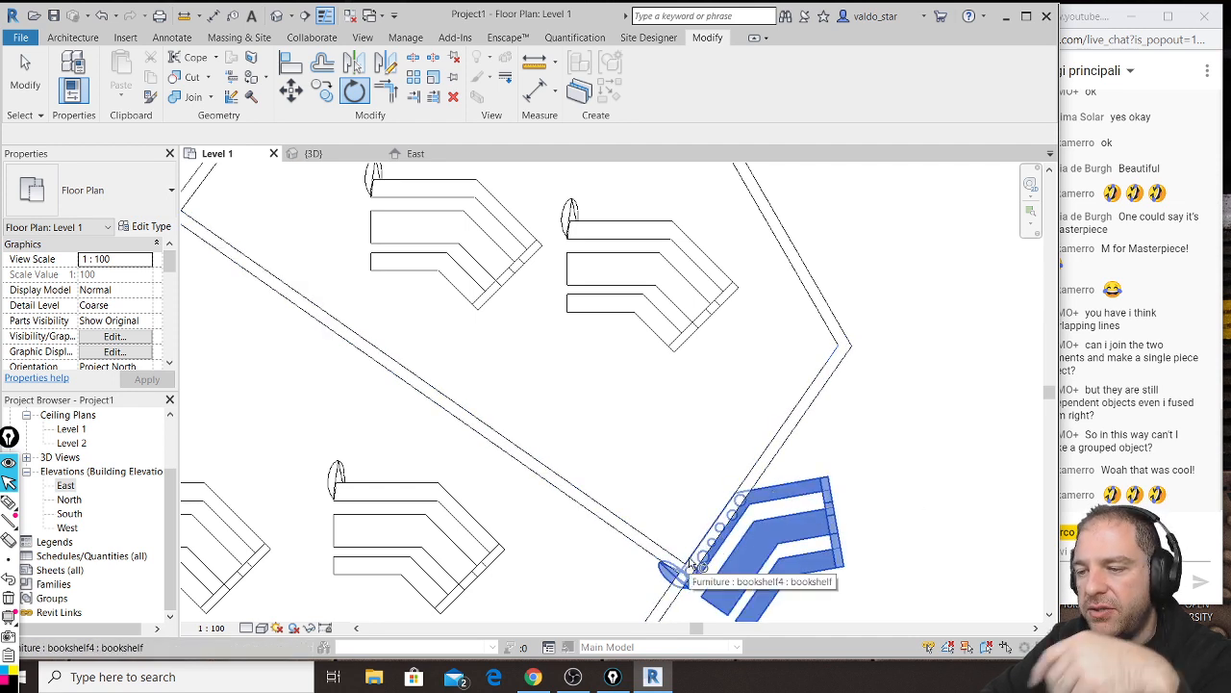
{"action": "key", "text": "Return"}
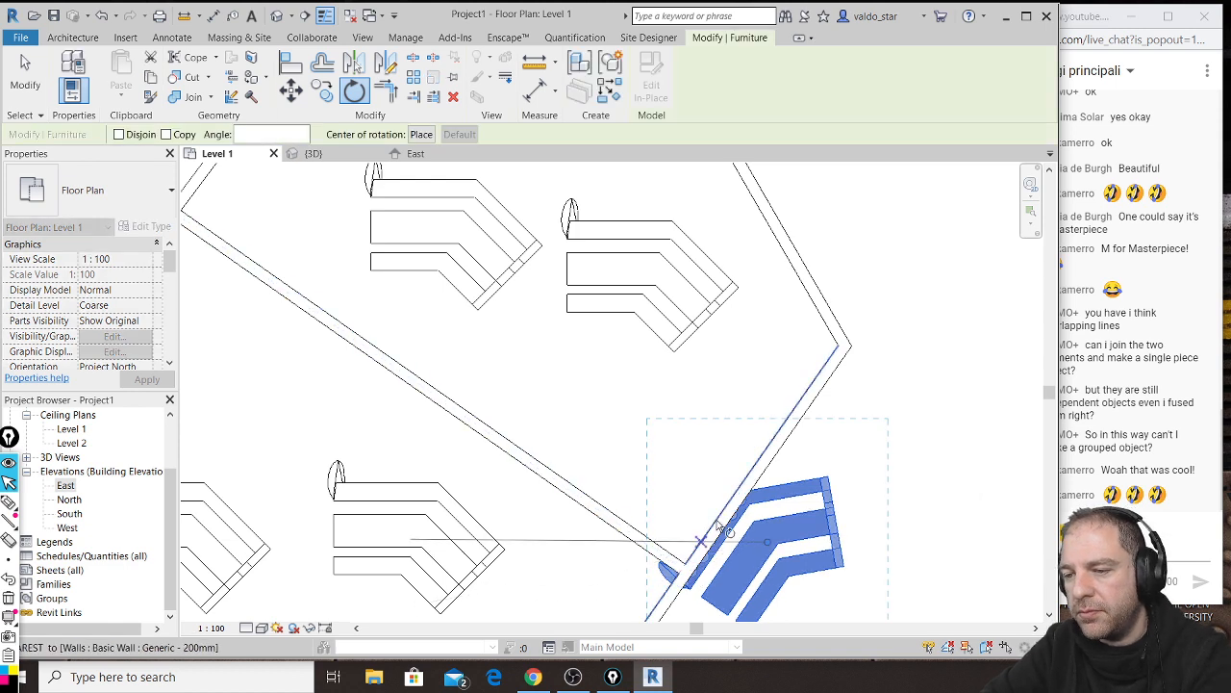
{"action": "left_click", "coordinate": [854, 445]}
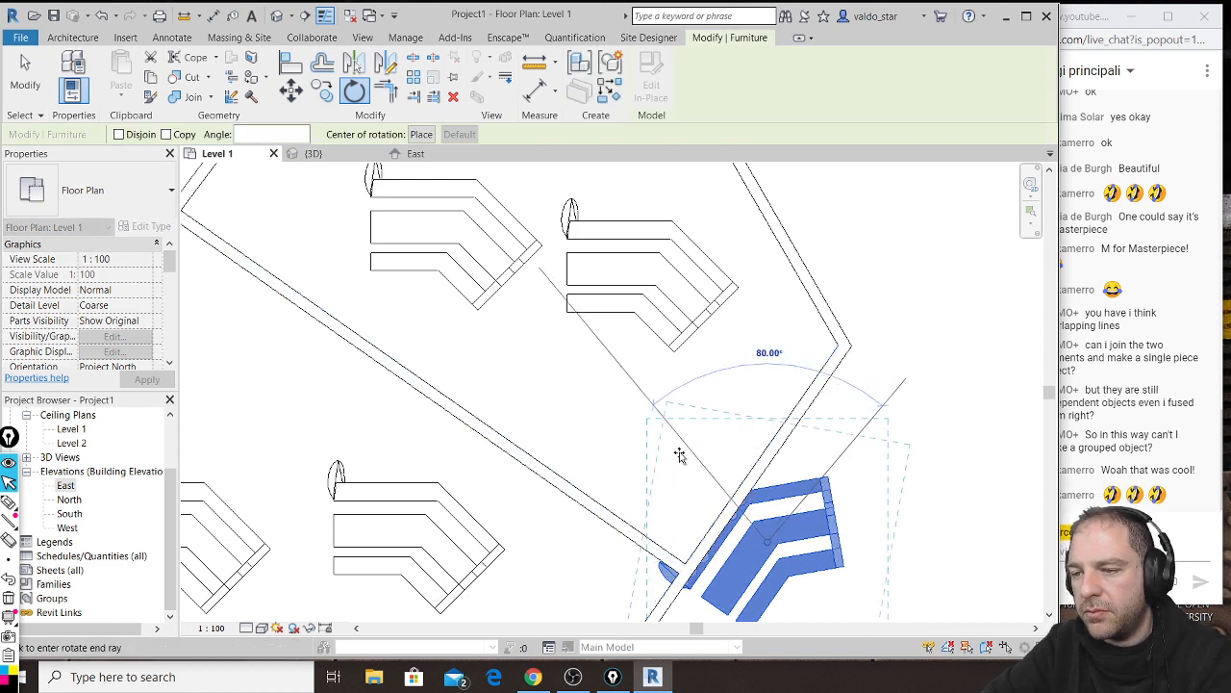
{"action": "middle_click_drag", "start_coordinate": [657, 420], "coordinate": [617, 285]}
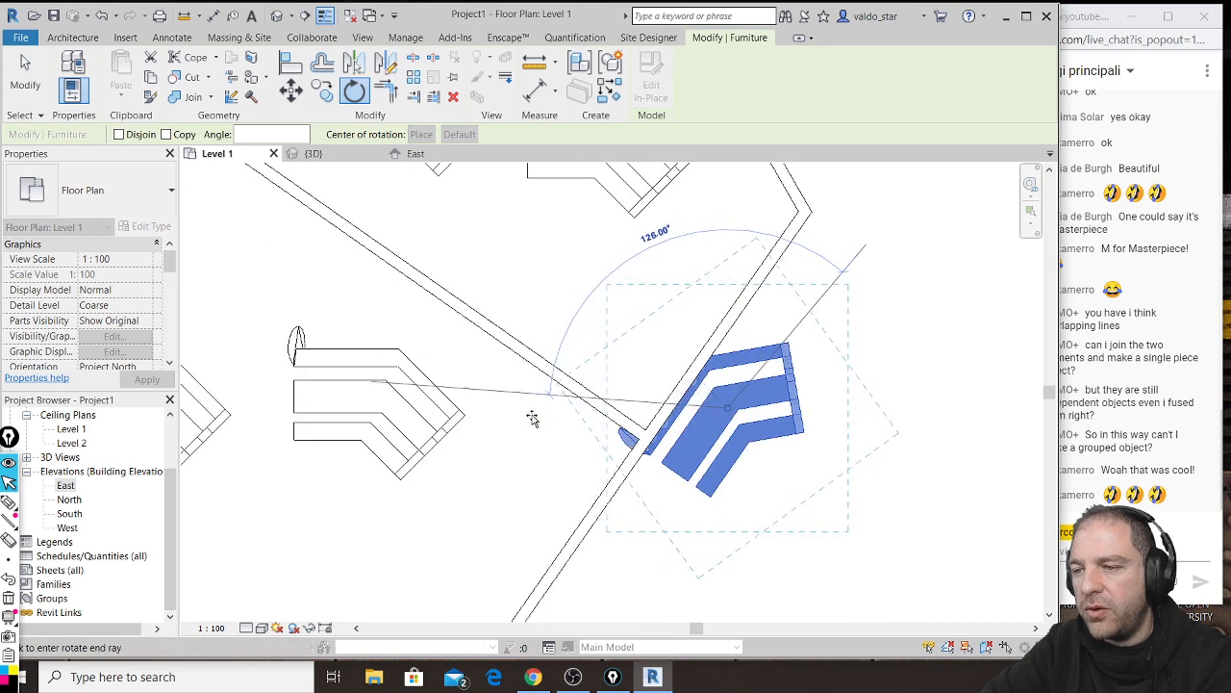
{"action": "left_click", "coordinate": [279, 136]}
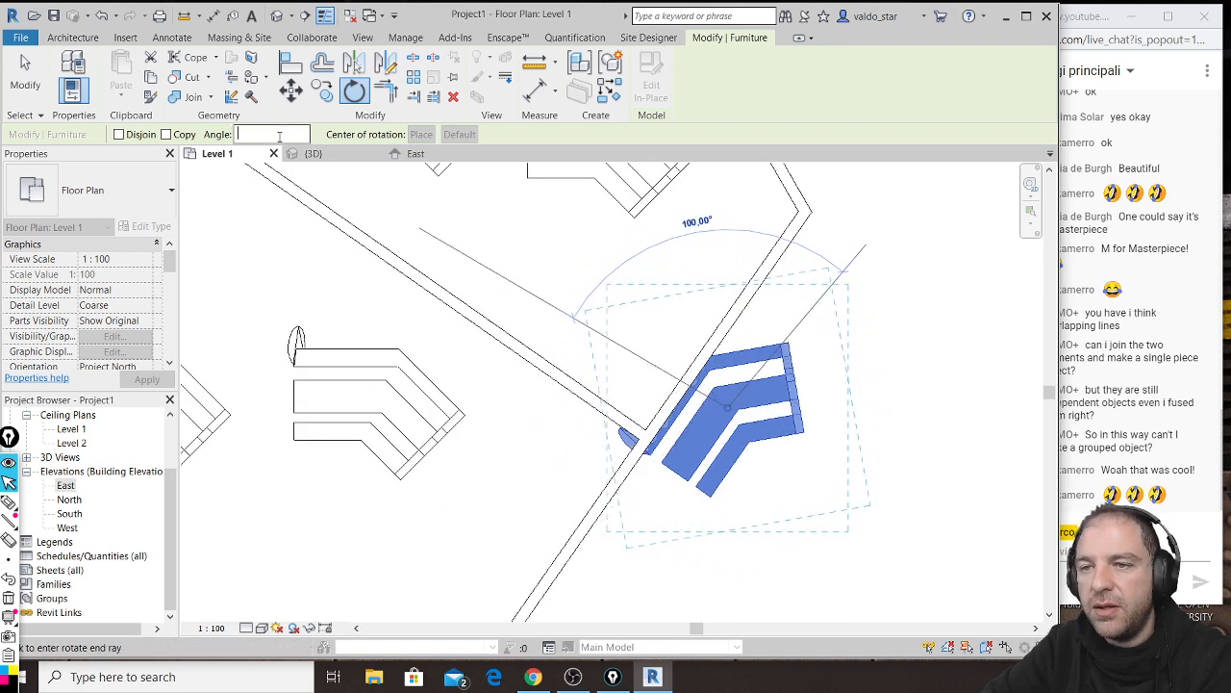
{"action": "type", "text": "180"}
{"action": "key", "text": "Return"}
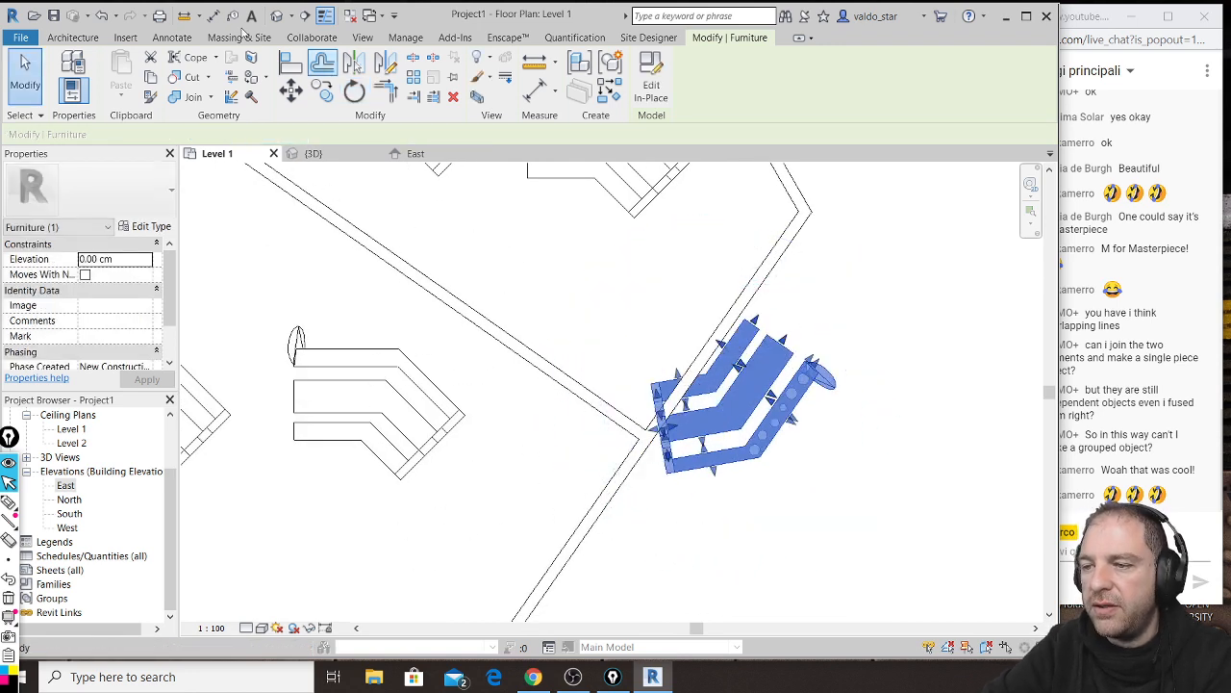
Step: Try to align the rotated bookshelf's long back edge with the inner face of the slanted outer wall
{"action": "left_click", "coordinate": [291, 69]}
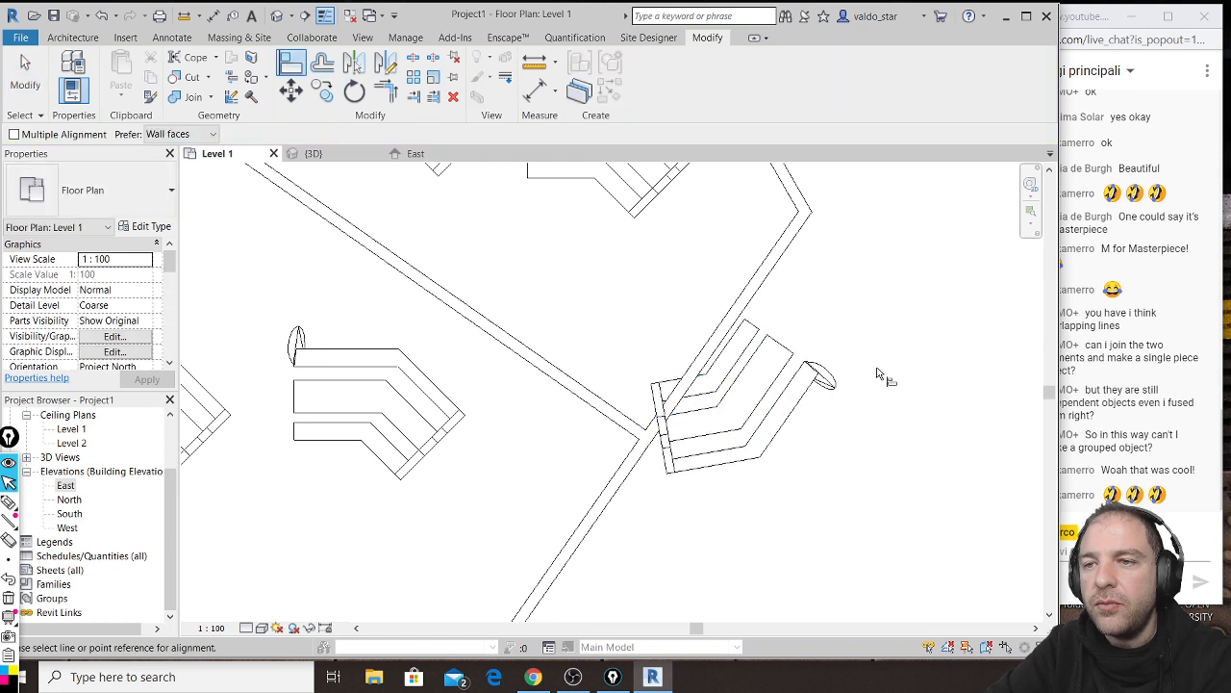
{"action": "left_click", "coordinate": [711, 348]}
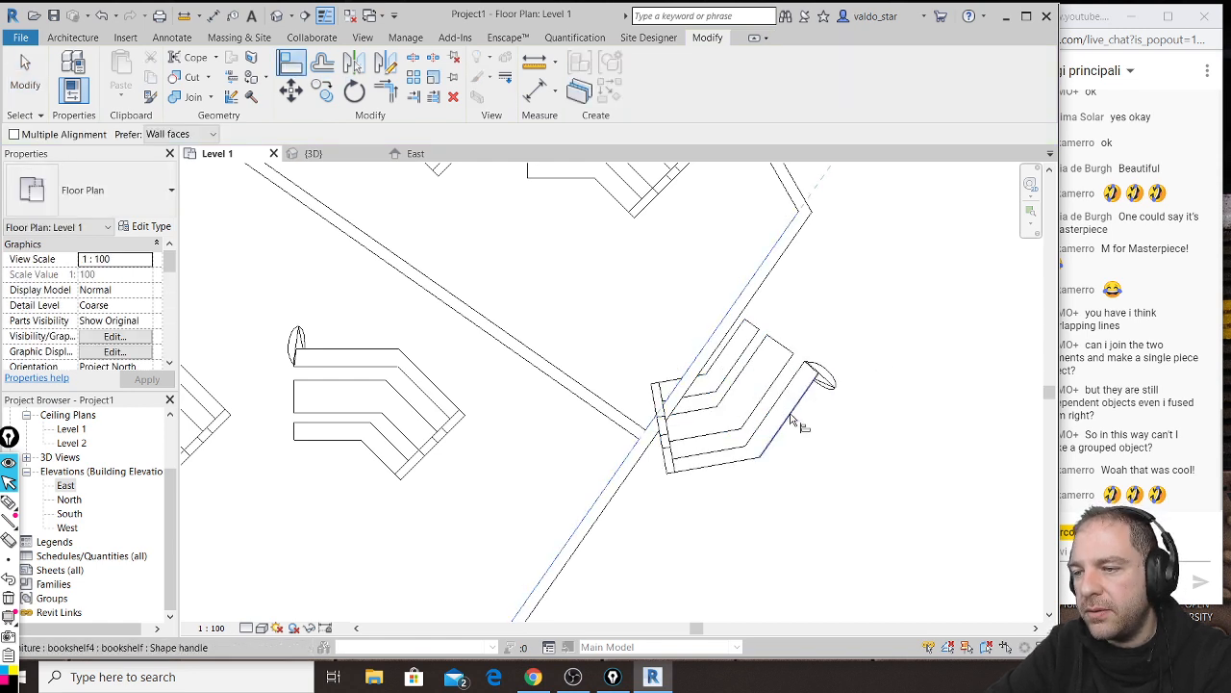
{"action": "left_click", "coordinate": [794, 419]}
{"action": "left_click", "coordinate": [1017, 636]}
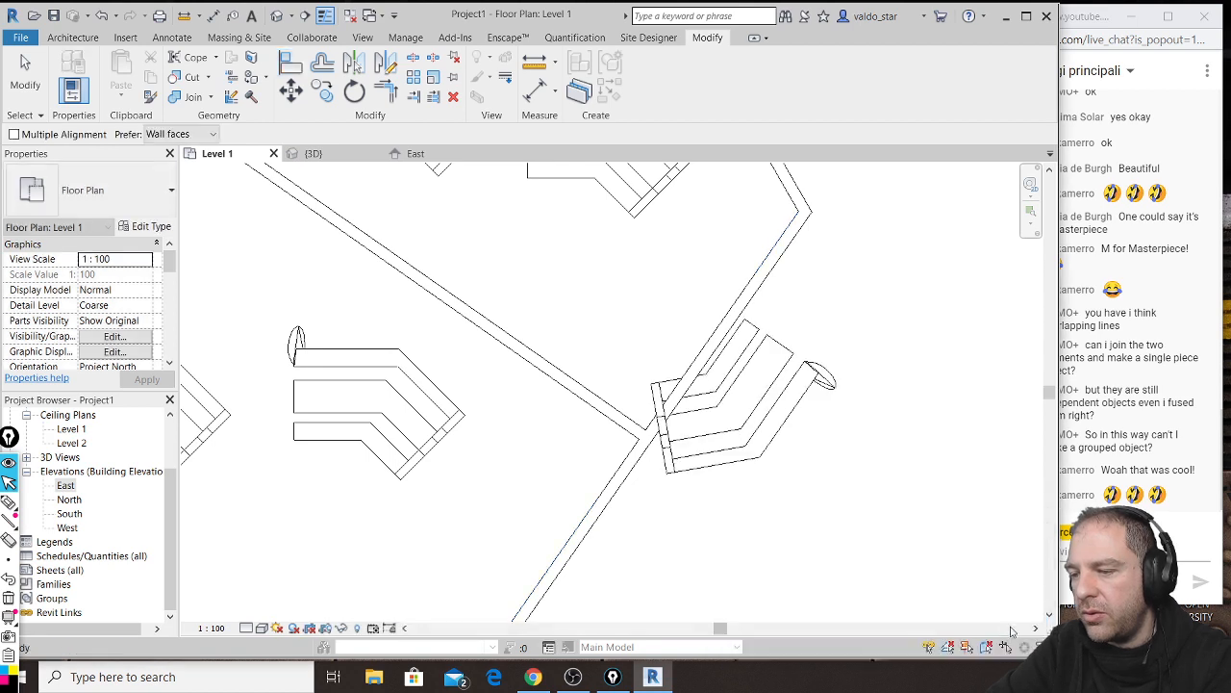
{"action": "key", "text": "Escape"}
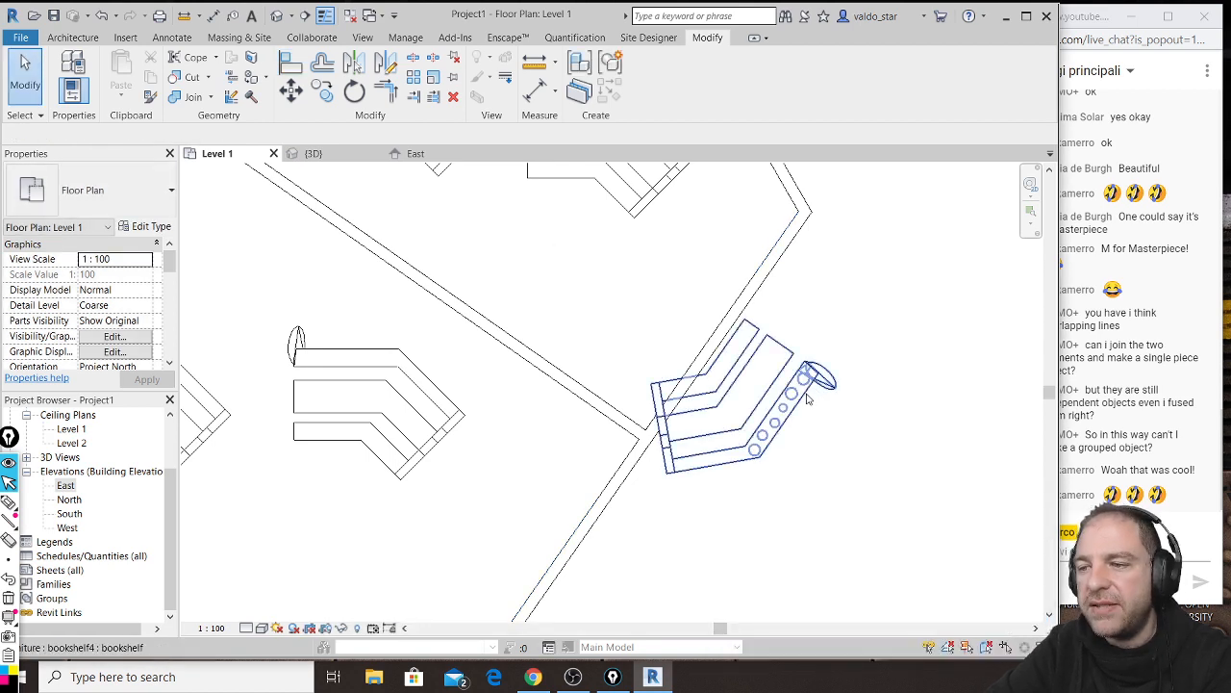
Step: Move the rotated bookshelf into the upper room, clear of the slanted outer wall
{"action": "left_click", "coordinate": [809, 400]}
{"action": "left_click_drag", "start_coordinate": [808, 399], "coordinate": [747, 287]}
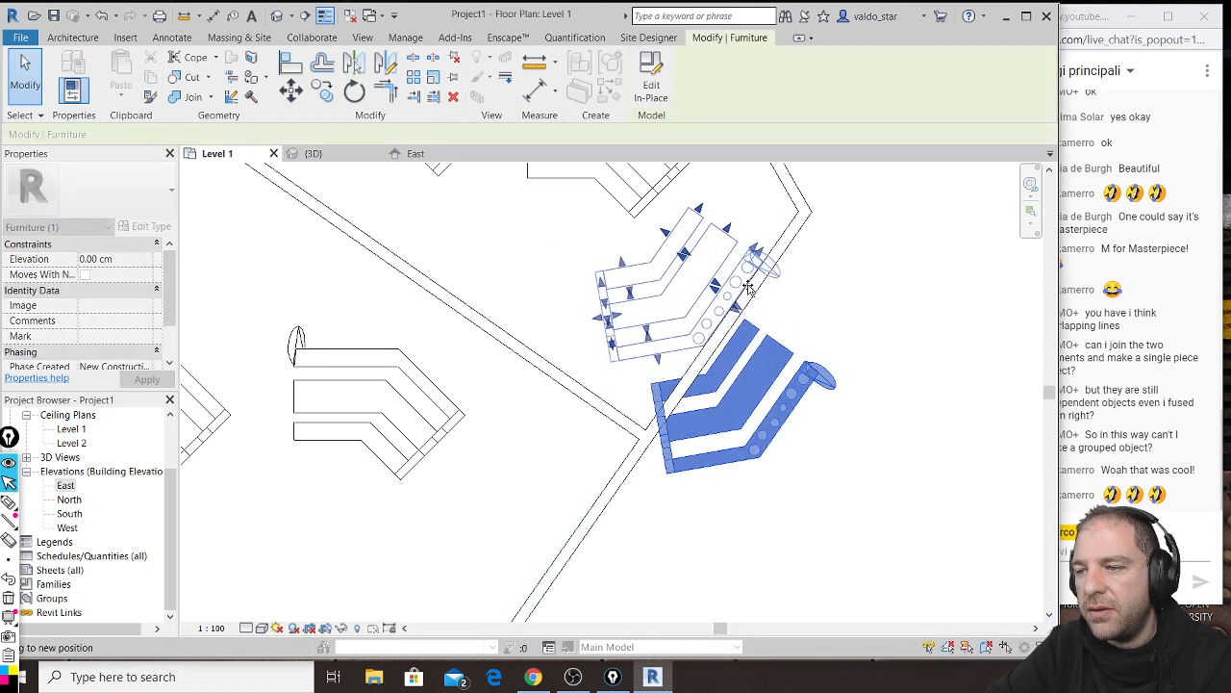
{"action": "left_click", "coordinate": [544, 275]}
{"action": "middle_click_drag", "start_coordinate": [545, 269], "coordinate": [649, 386]}
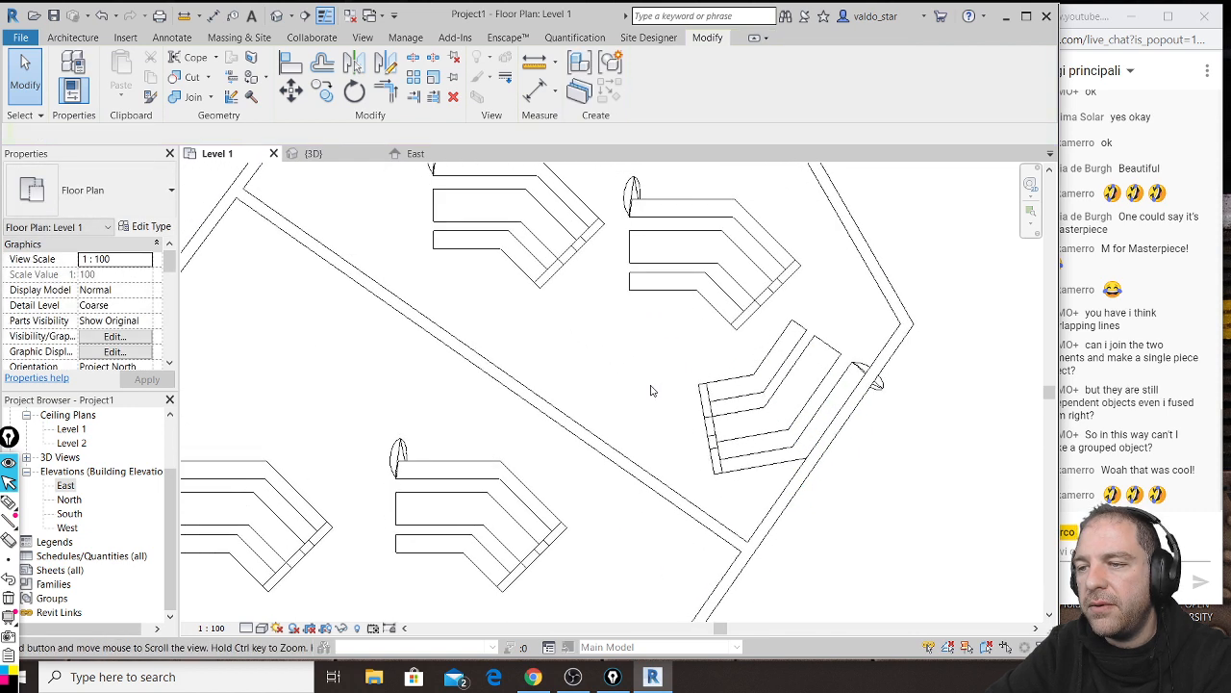
{"action": "scroll", "coordinate": [652, 385], "scroll_direction": "down", "scroll_amount": 2}
{"action": "left_click_drag", "start_coordinate": [792, 370], "coordinate": [755, 357]}
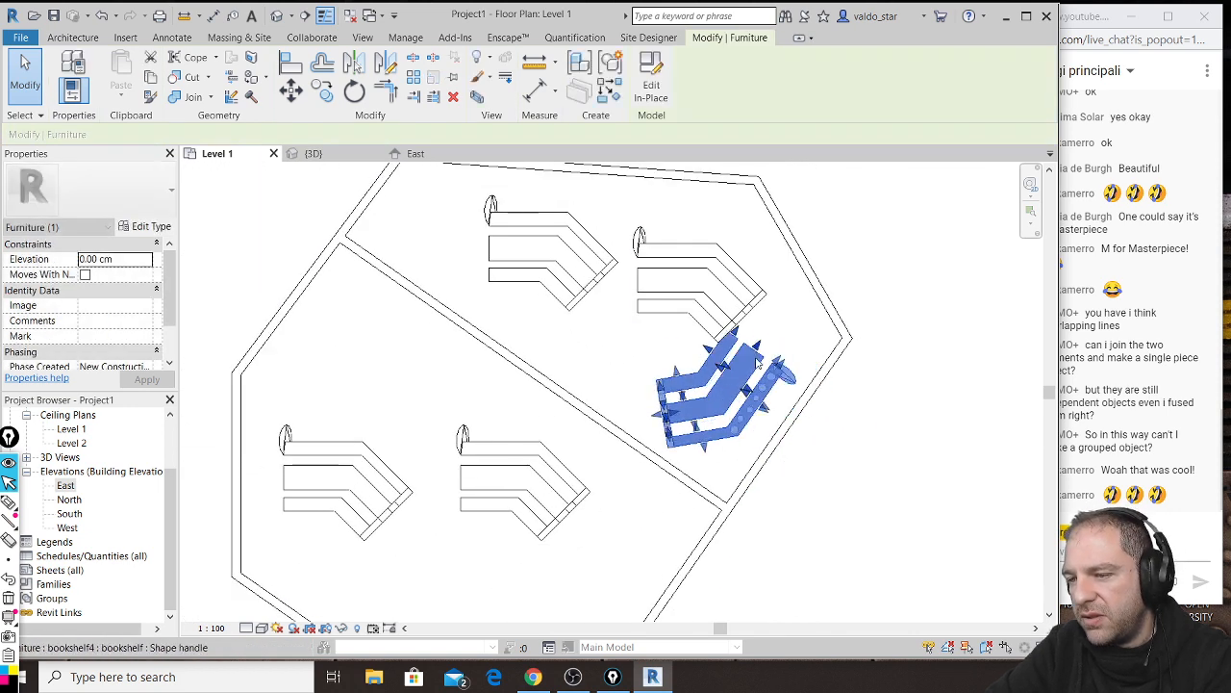
Step: Shift the other two bookshelf copies in the upper room so that all three stand apart from each other
{"action": "left_click_drag", "start_coordinate": [766, 299], "coordinate": [773, 262]}
{"action": "left_click_drag", "start_coordinate": [566, 248], "coordinate": [513, 249]}
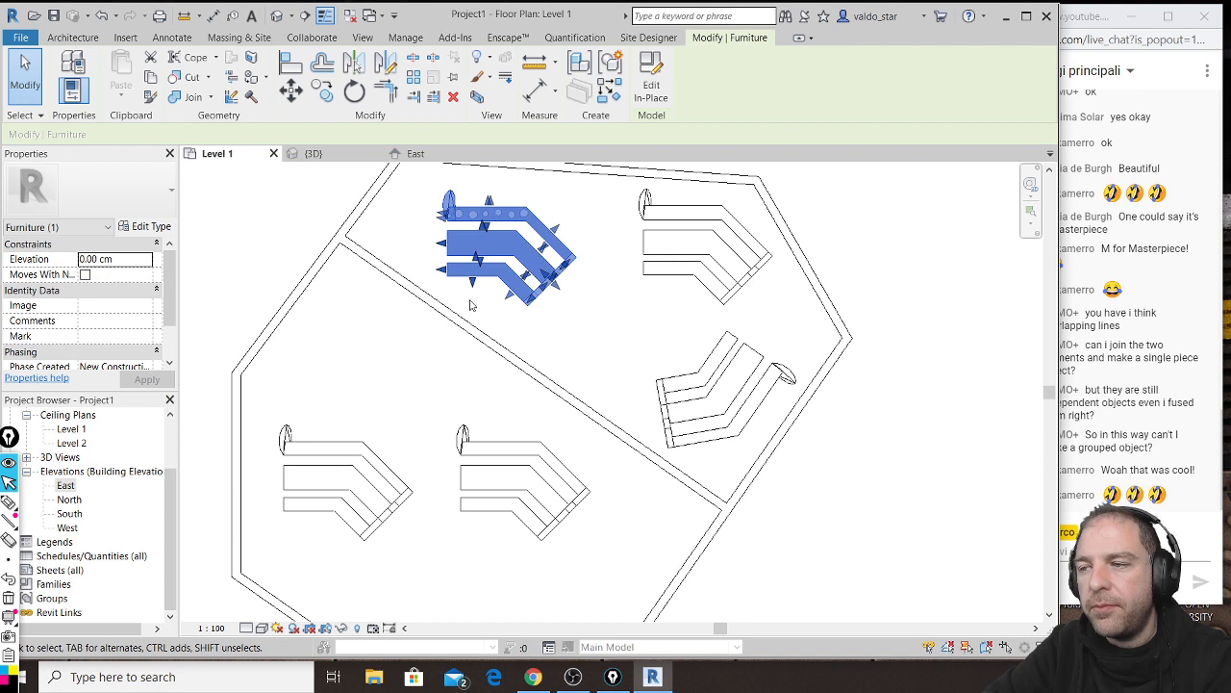
{"action": "left_click", "coordinate": [1135, 436]}
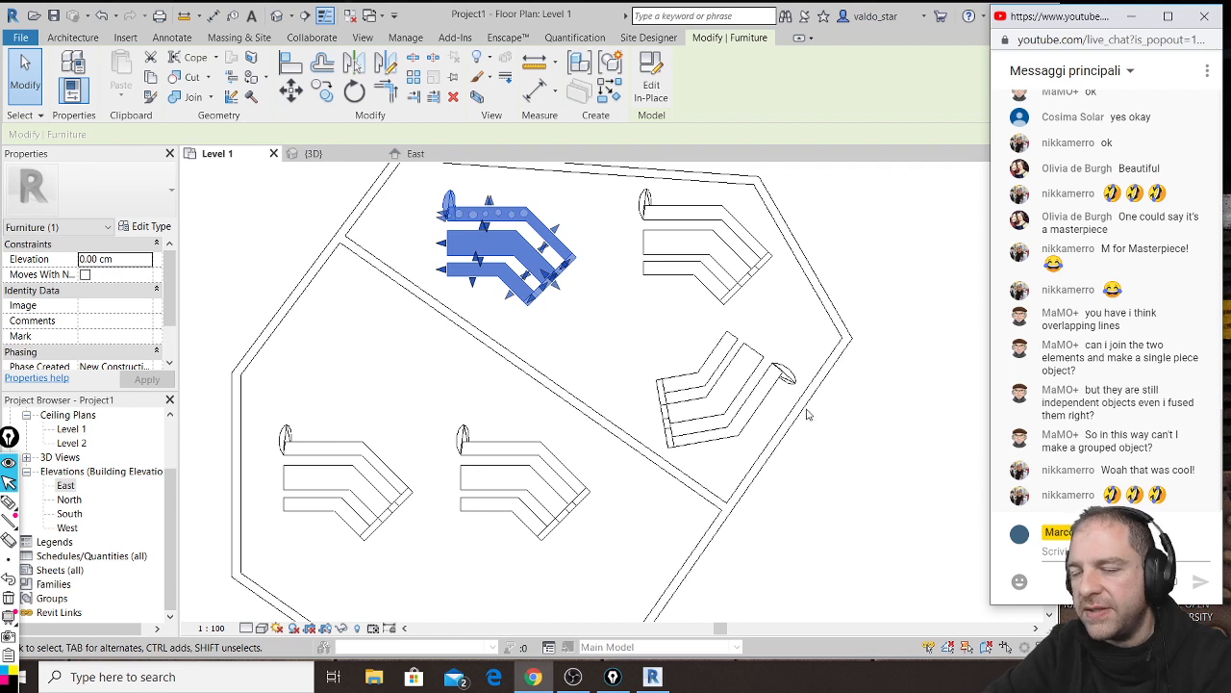
Step: Set the unconnected height of all eight walls to 300 cm in the 3D view
{"action": "left_click", "coordinate": [312, 153]}
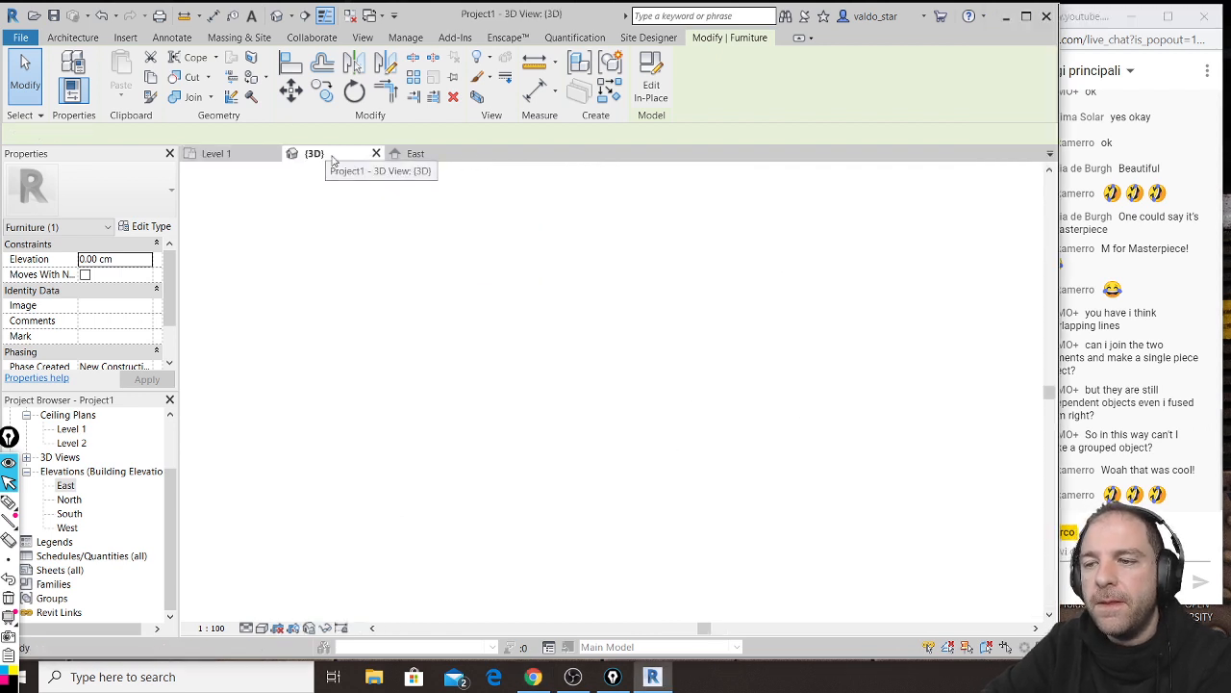
{"action": "scroll", "coordinate": [591, 307], "scroll_direction": "down", "scroll_amount": 4}
{"action": "middle_click_drag", "start_coordinate": [610, 433], "coordinate": [652, 382]}
{"action": "left_click_drag", "start_coordinate": [824, 170], "coordinate": [284, 260]}
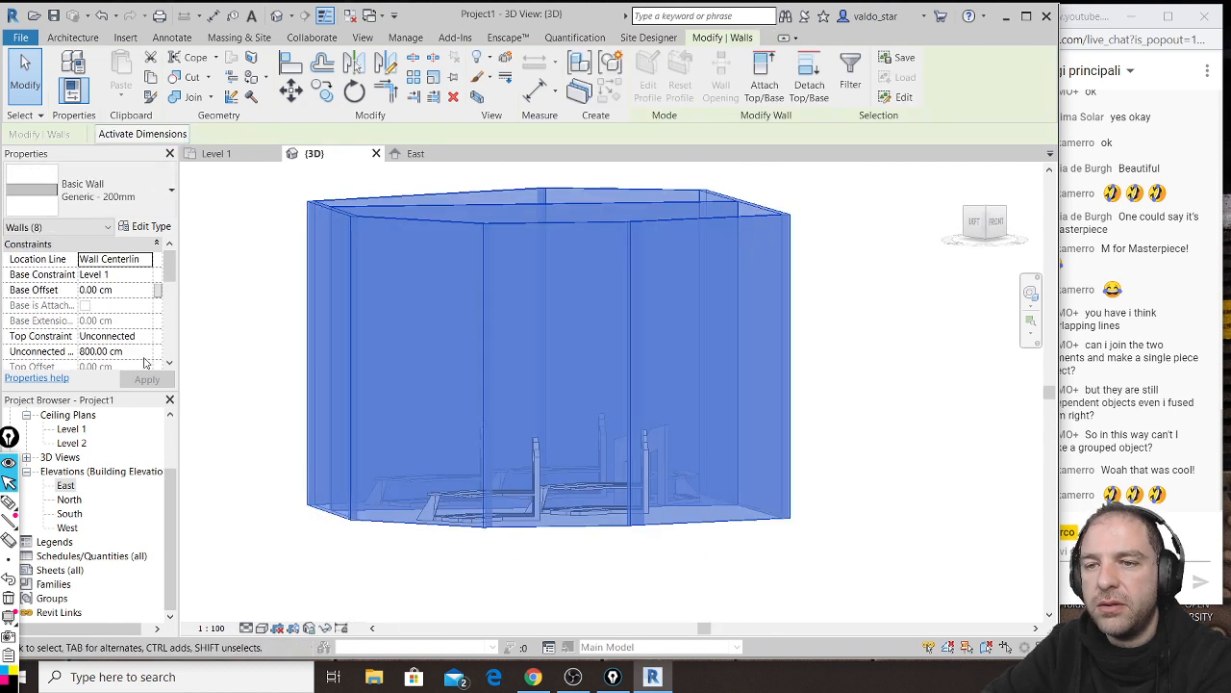
{"action": "left_click", "coordinate": [137, 355]}
{"action": "type", "text": "300"}
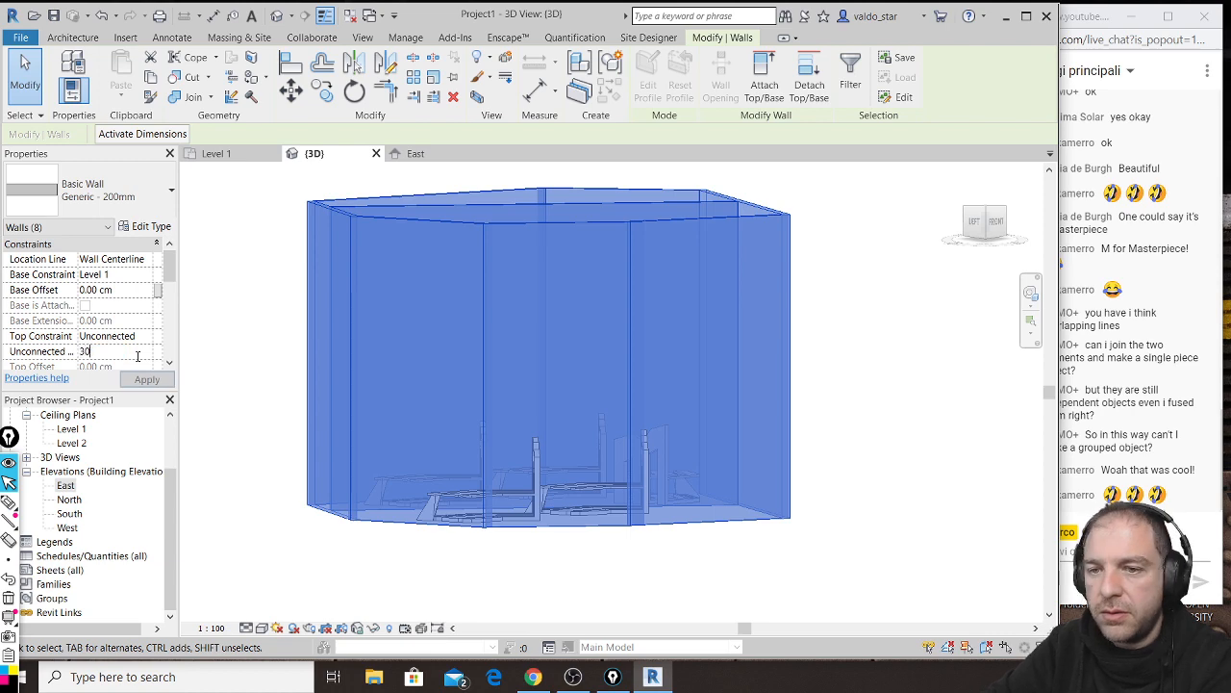
{"action": "middle_click_drag", "start_coordinate": [608, 449], "coordinate": [723, 530], "text": "shift"}
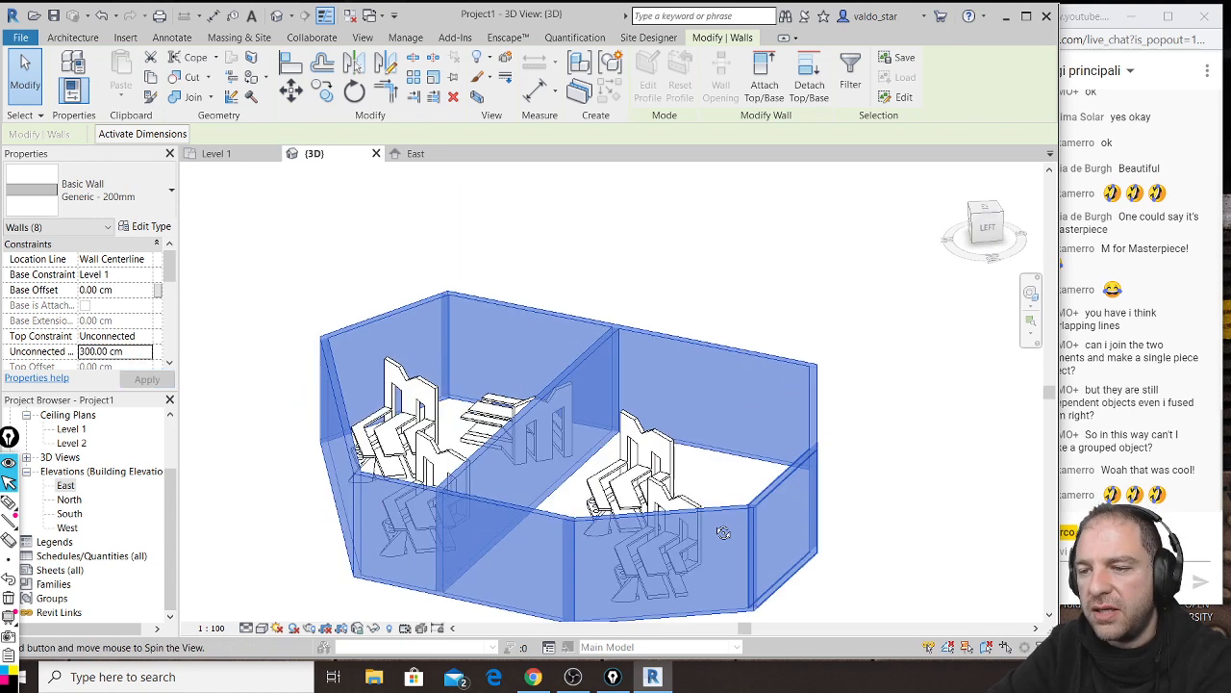
{"action": "left_click", "coordinate": [684, 296]}
Step: Examine the bookshelf copies inside the lowered walls from several angles in the 3D view
{"action": "middle_click_drag", "start_coordinate": [598, 391], "coordinate": [672, 435], "text": "shift"}
{"action": "middle_click_drag", "start_coordinate": [562, 410], "coordinate": [687, 467], "text": "shift"}
{"action": "middle_click_drag", "start_coordinate": [554, 460], "coordinate": [751, 474], "text": "shift"}
{"action": "middle_click_drag", "start_coordinate": [576, 435], "coordinate": [623, 344], "text": "shift"}
{"action": "scroll", "coordinate": [572, 364], "scroll_direction": "up", "scroll_amount": 4}
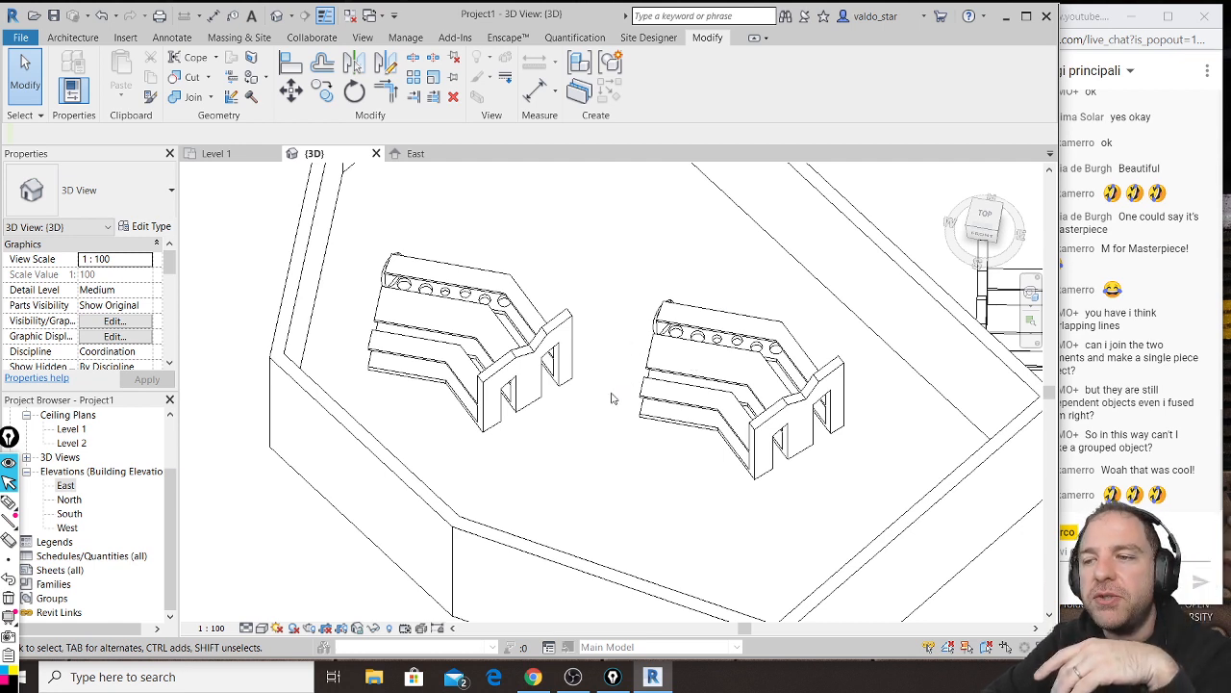
{"action": "scroll", "coordinate": [614, 397], "scroll_direction": "up", "scroll_amount": 1}
{"action": "middle_click_drag", "start_coordinate": [646, 405], "coordinate": [719, 495], "text": "shift"}
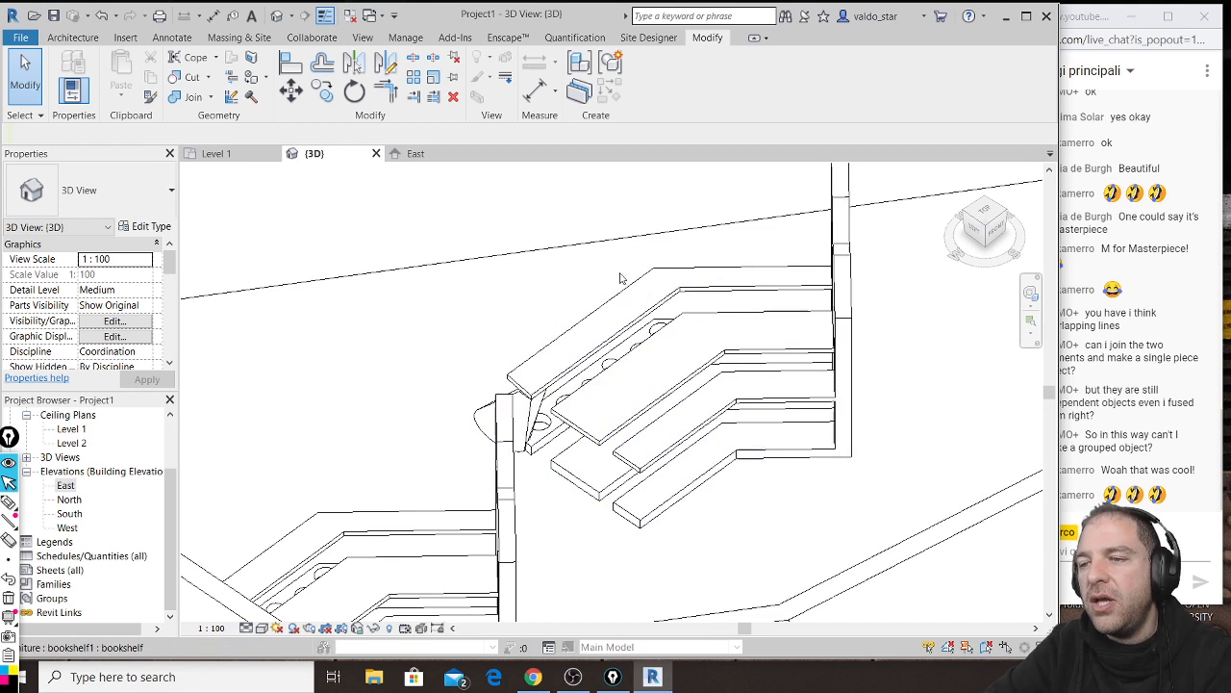
Step: Open the bookshelf copy in the lower room for in-place editing and bring up the form creation tools
{"action": "left_click", "coordinate": [579, 330]}
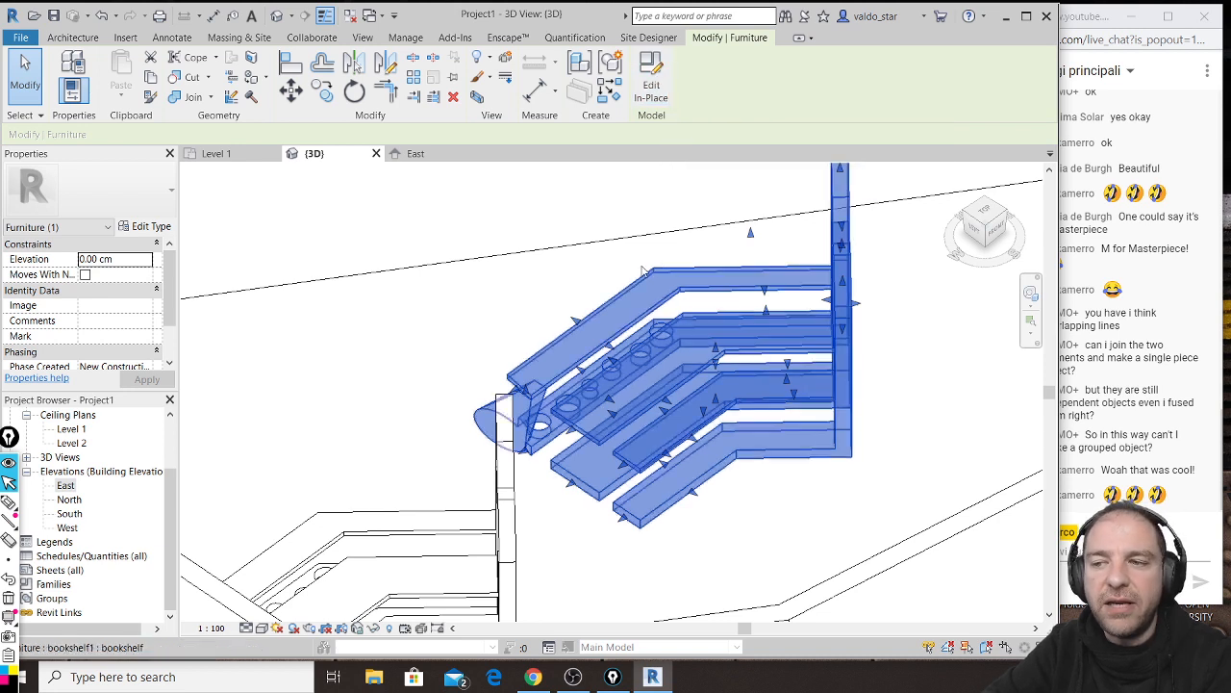
{"action": "left_click", "coordinate": [590, 283]}
{"action": "left_click", "coordinate": [606, 310]}
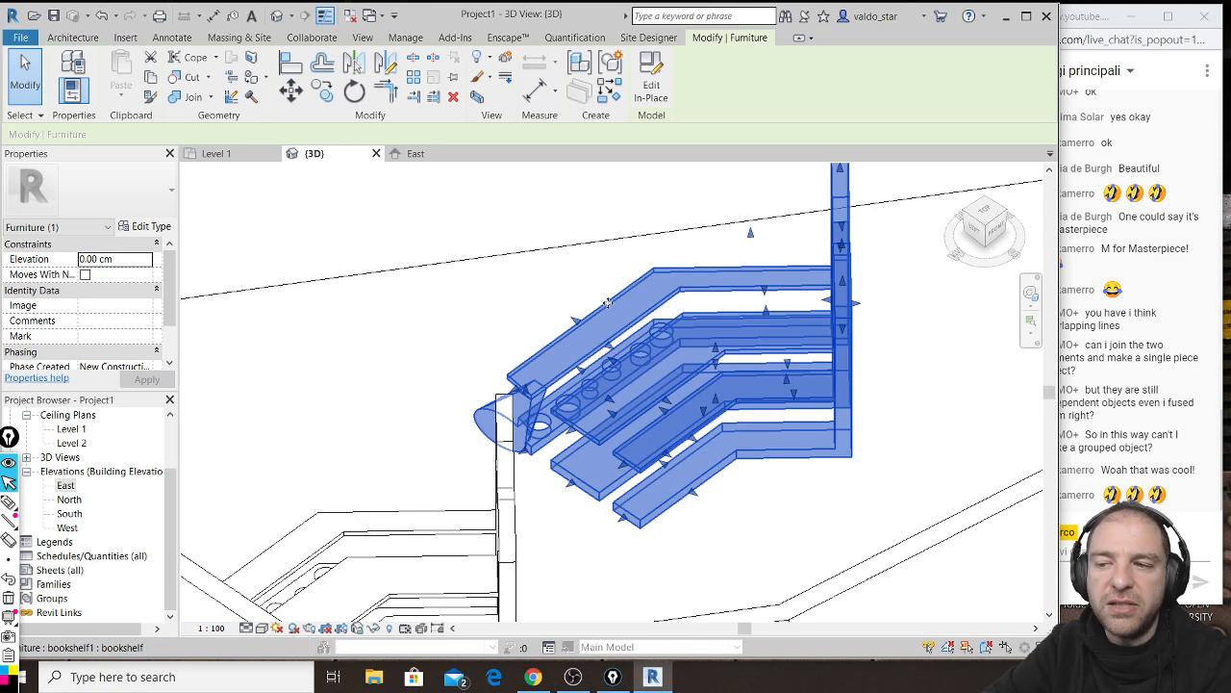
{"action": "double_click", "coordinate": [607, 304]}
{"action": "middle_click_drag", "start_coordinate": [678, 398], "coordinate": [577, 387]}
{"action": "middle_click_drag", "start_coordinate": [651, 382], "coordinate": [491, 332], "text": "shift"}
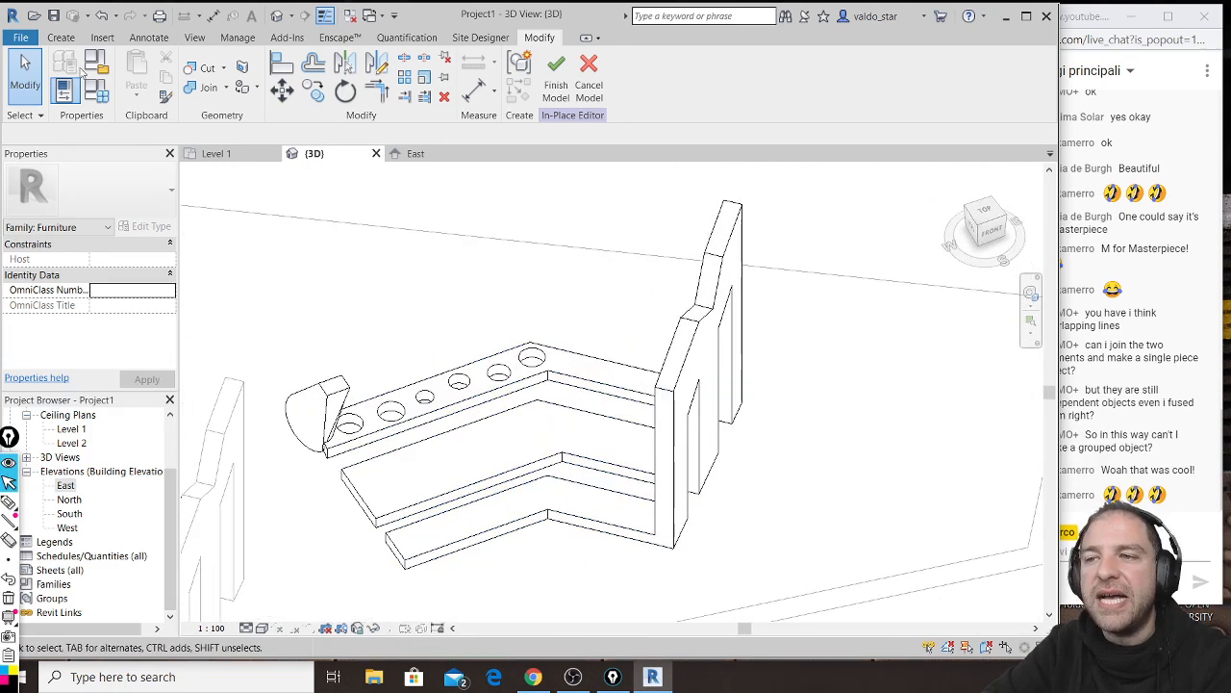
{"action": "left_click", "coordinate": [60, 37]}
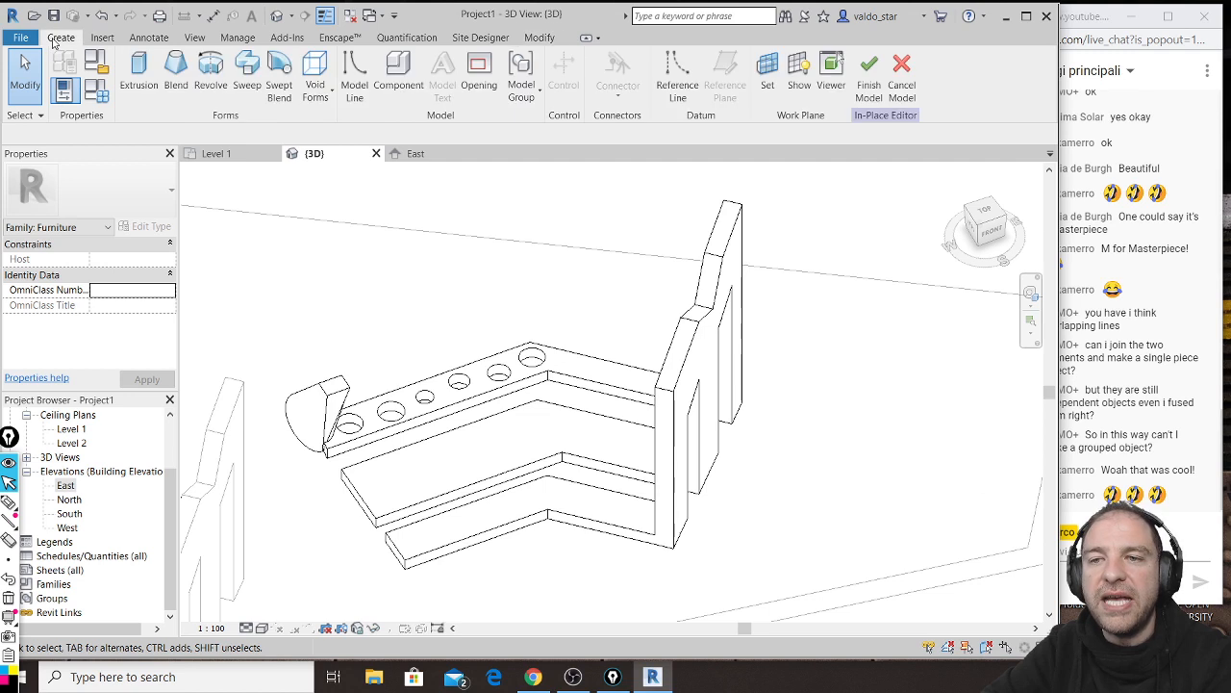
Step: Look over the opened bookshelf among the surrounding walls and finish the in-place model
{"action": "scroll", "coordinate": [595, 294], "scroll_direction": "down", "scroll_amount": 1}
{"action": "middle_click_drag", "start_coordinate": [424, 419], "coordinate": [764, 372]}
{"action": "middle_click_drag", "start_coordinate": [679, 382], "coordinate": [726, 440], "text": "shift"}
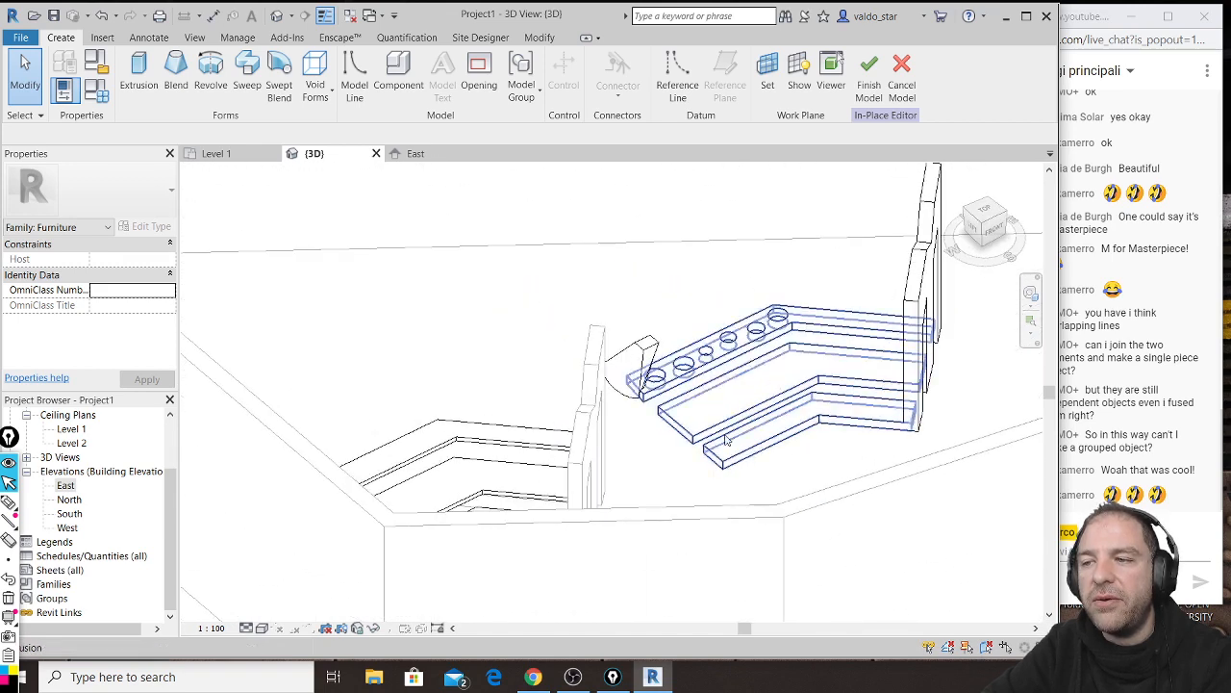
{"action": "scroll", "coordinate": [720, 458], "scroll_direction": "down", "scroll_amount": 5}
{"action": "middle_click_drag", "start_coordinate": [752, 357], "coordinate": [796, 357], "text": "shift"}
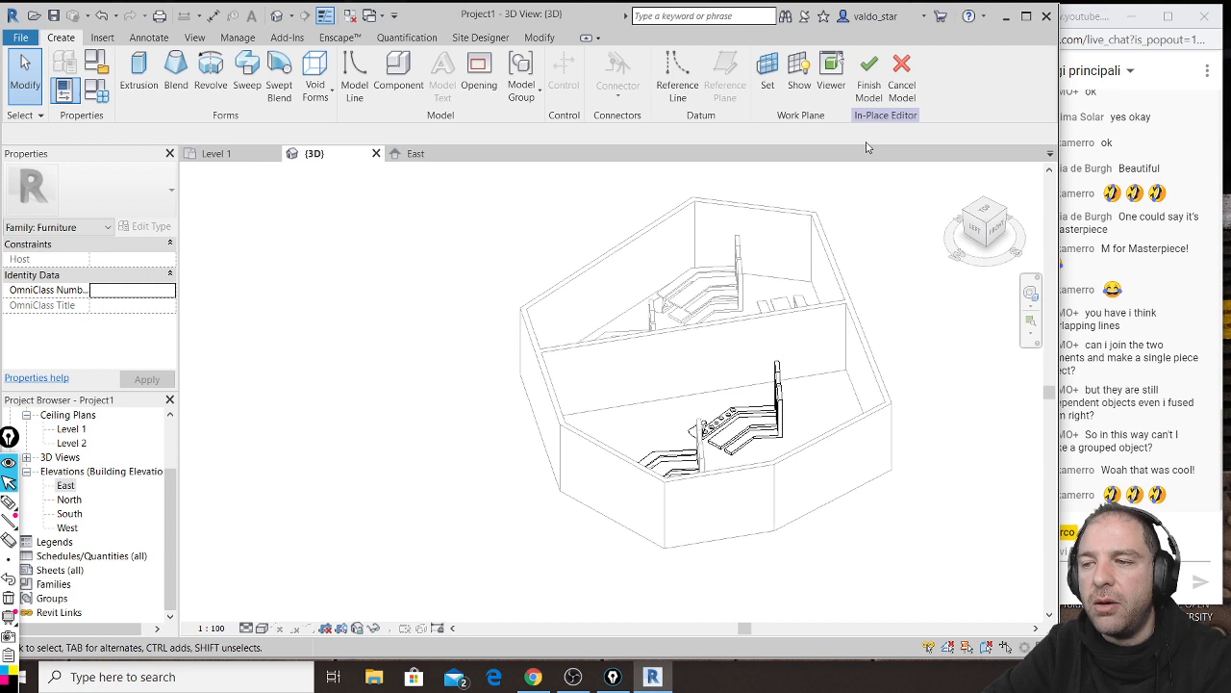
{"action": "left_click", "coordinate": [869, 77]}
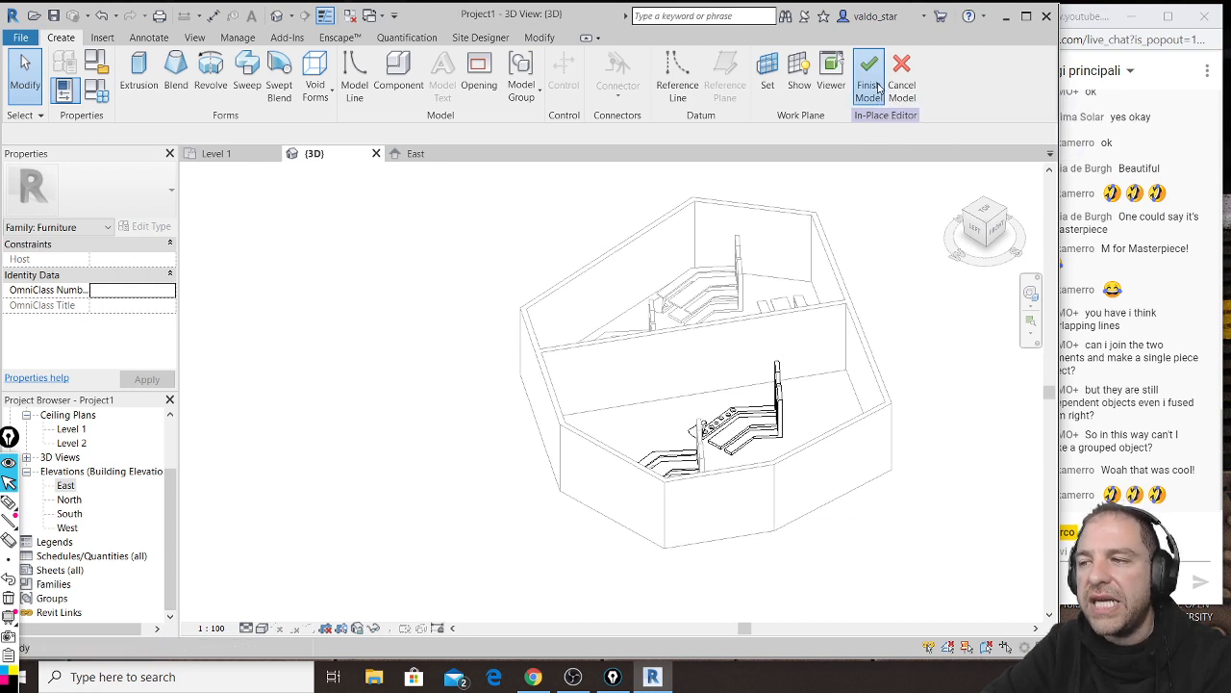
Step: Open a bookshelf copy in the upper room for in-place editing, view it from another angle, and finish the model
{"action": "scroll", "coordinate": [751, 385], "scroll_direction": "up", "scroll_amount": 8}
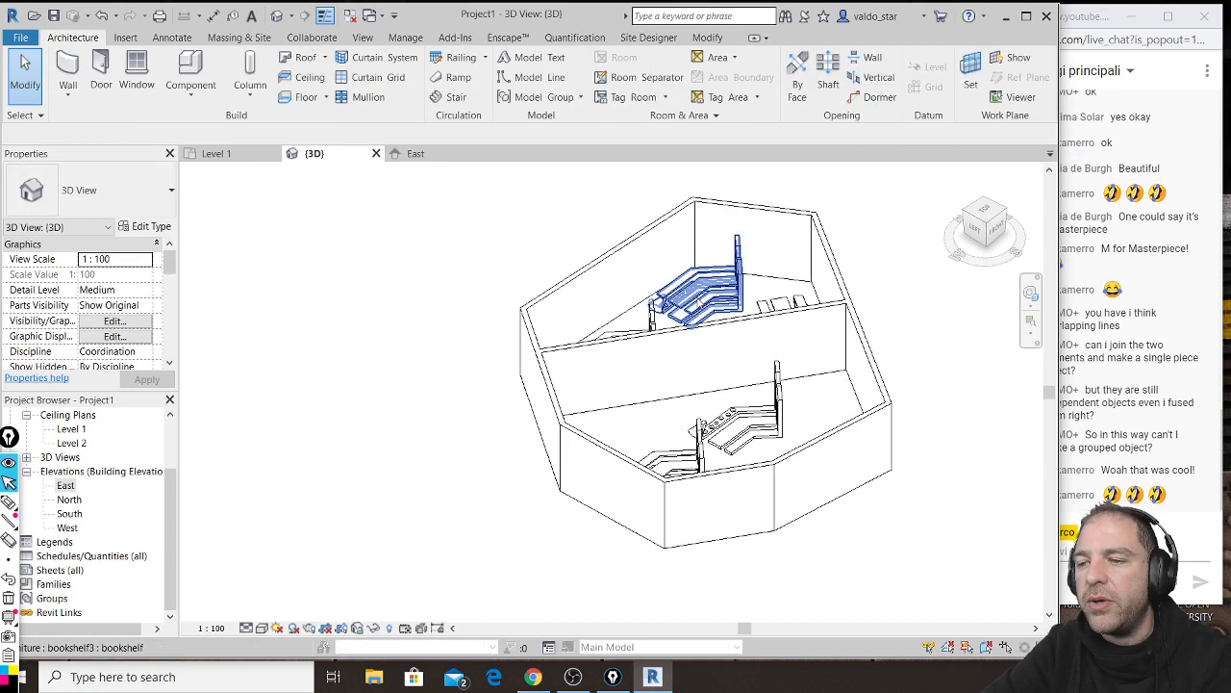
{"action": "scroll", "coordinate": [703, 430], "scroll_direction": "down", "scroll_amount": 3}
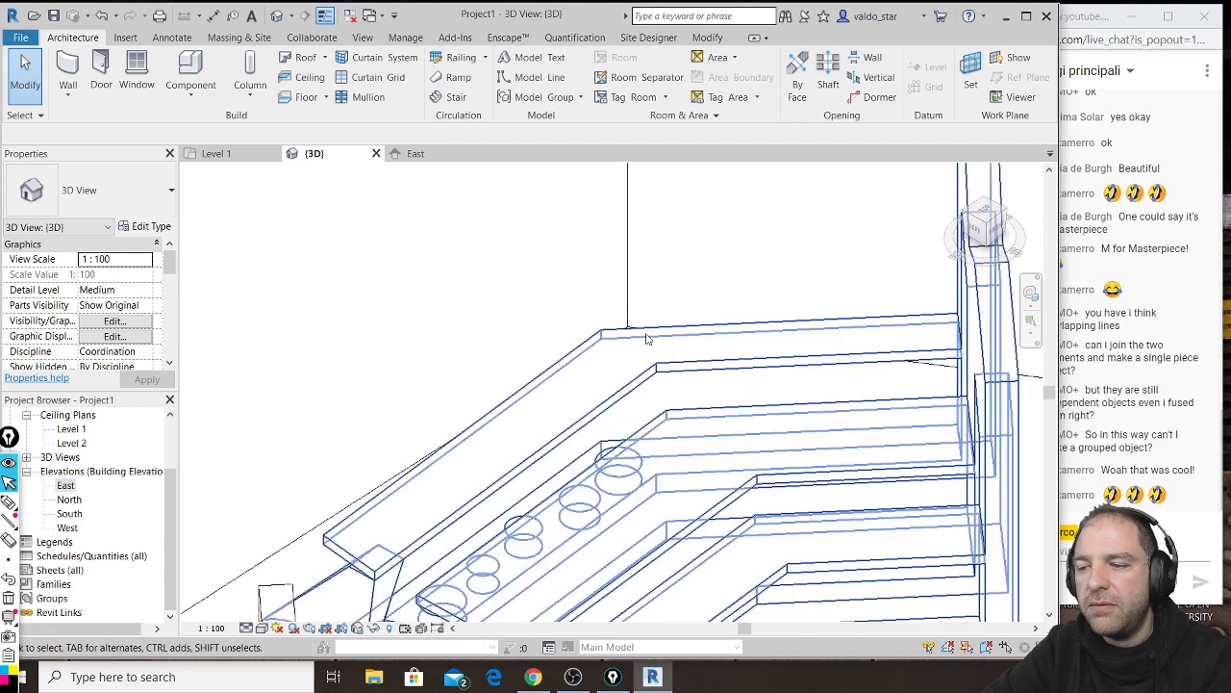
{"action": "double_click", "coordinate": [646, 329]}
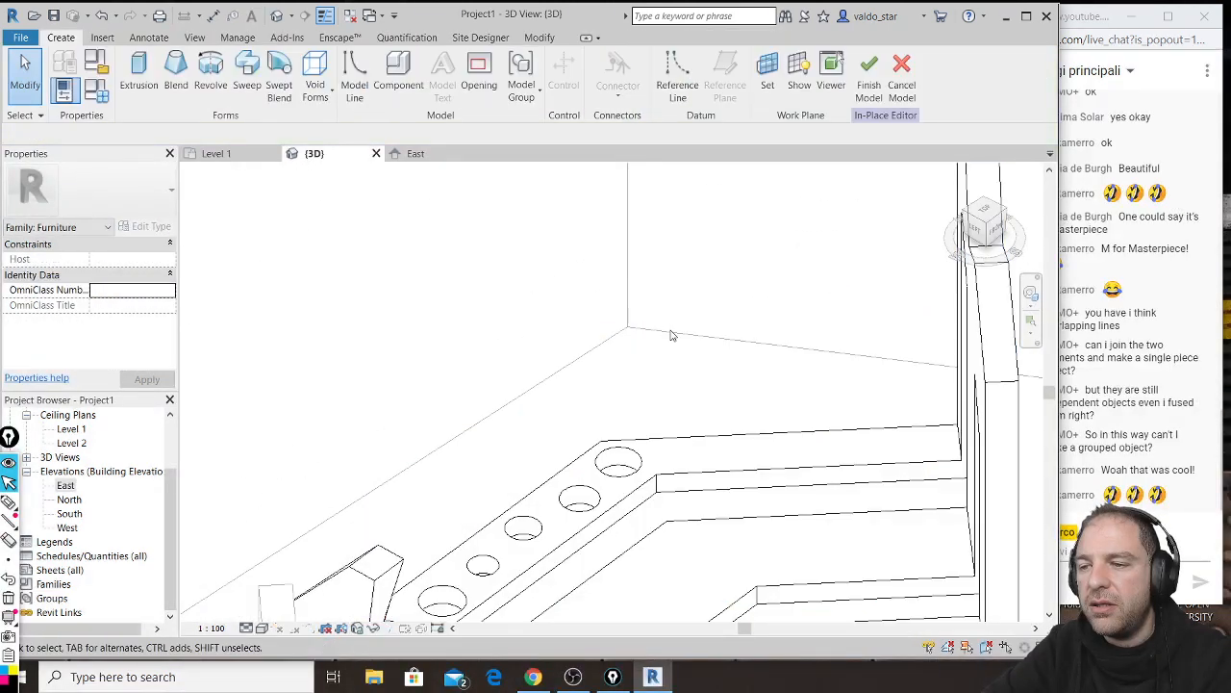
{"action": "scroll", "coordinate": [640, 344], "scroll_direction": "down", "scroll_amount": 4}
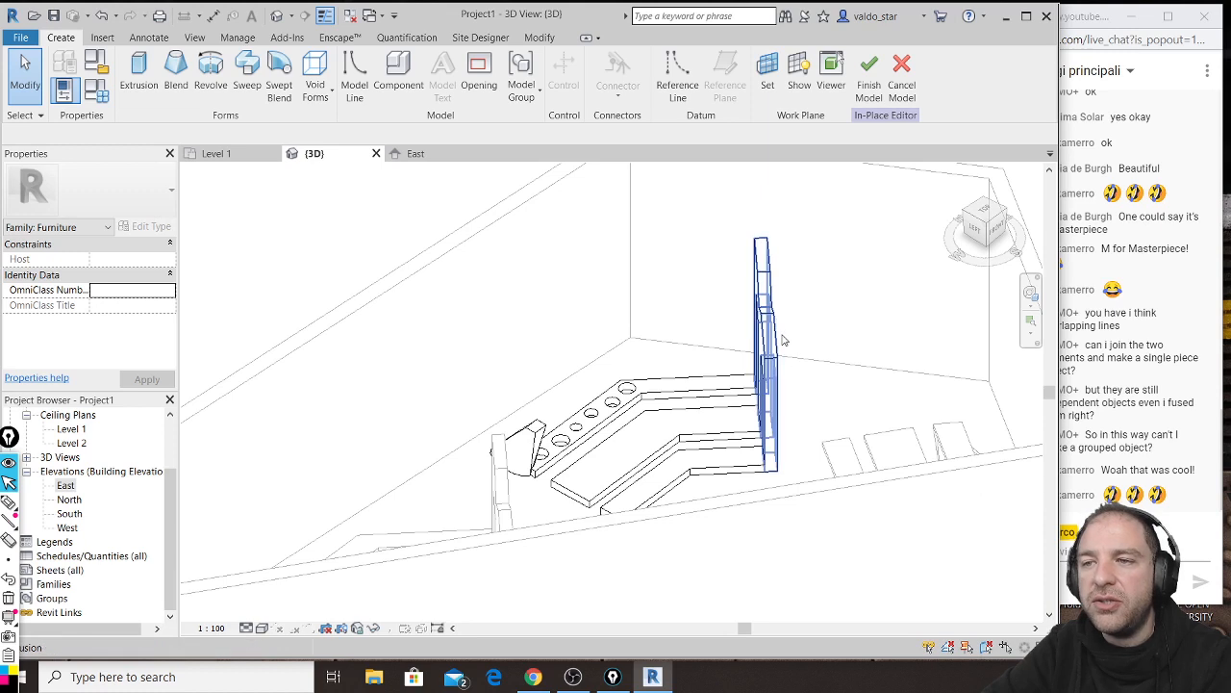
{"action": "middle_click_drag", "start_coordinate": [794, 356], "coordinate": [654, 488], "text": "shift"}
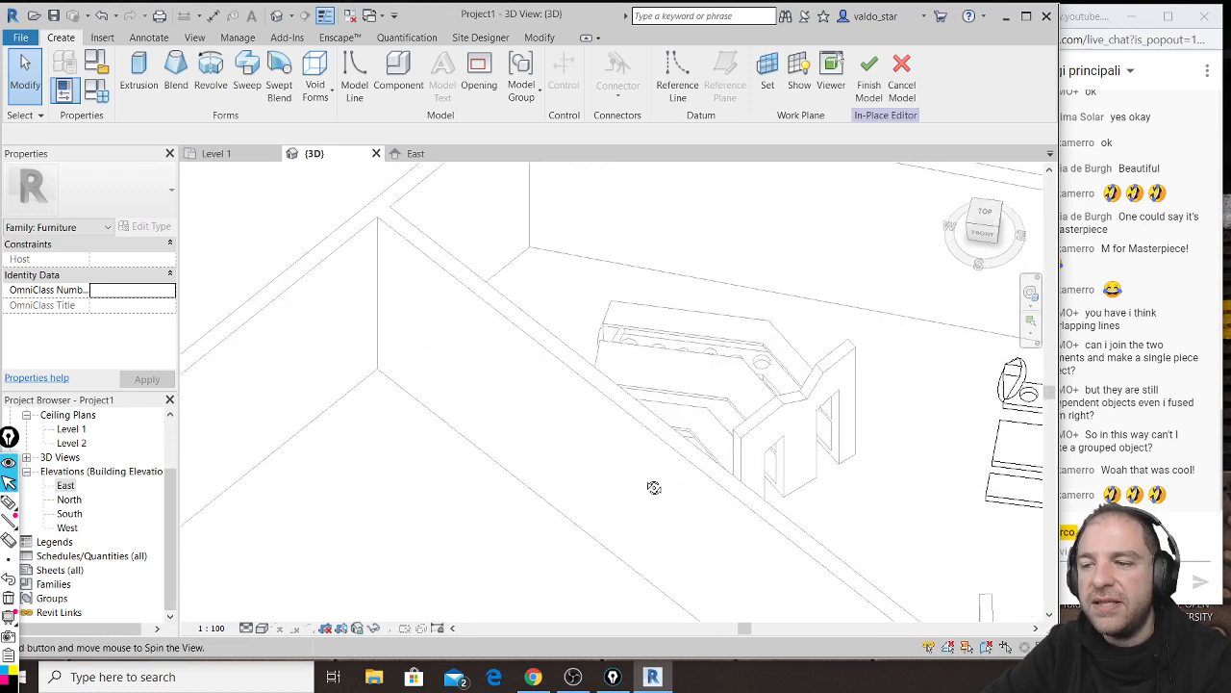
{"action": "left_click", "coordinate": [869, 77]}
Step: Open the bookshelf copy behind the dividing wall for in-place editing, view its shelves, and cancel the model
{"action": "scroll", "coordinate": [682, 312], "scroll_direction": "up", "scroll_amount": 2}
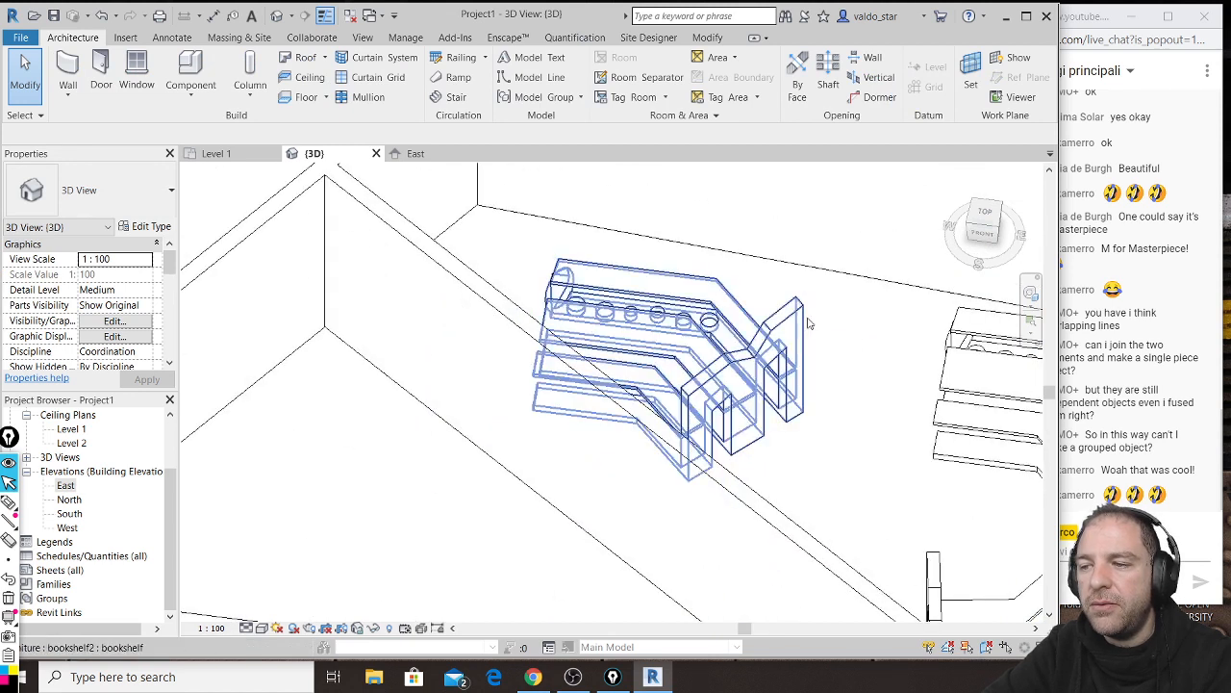
{"action": "left_click", "coordinate": [800, 322]}
{"action": "left_click", "coordinate": [651, 83]}
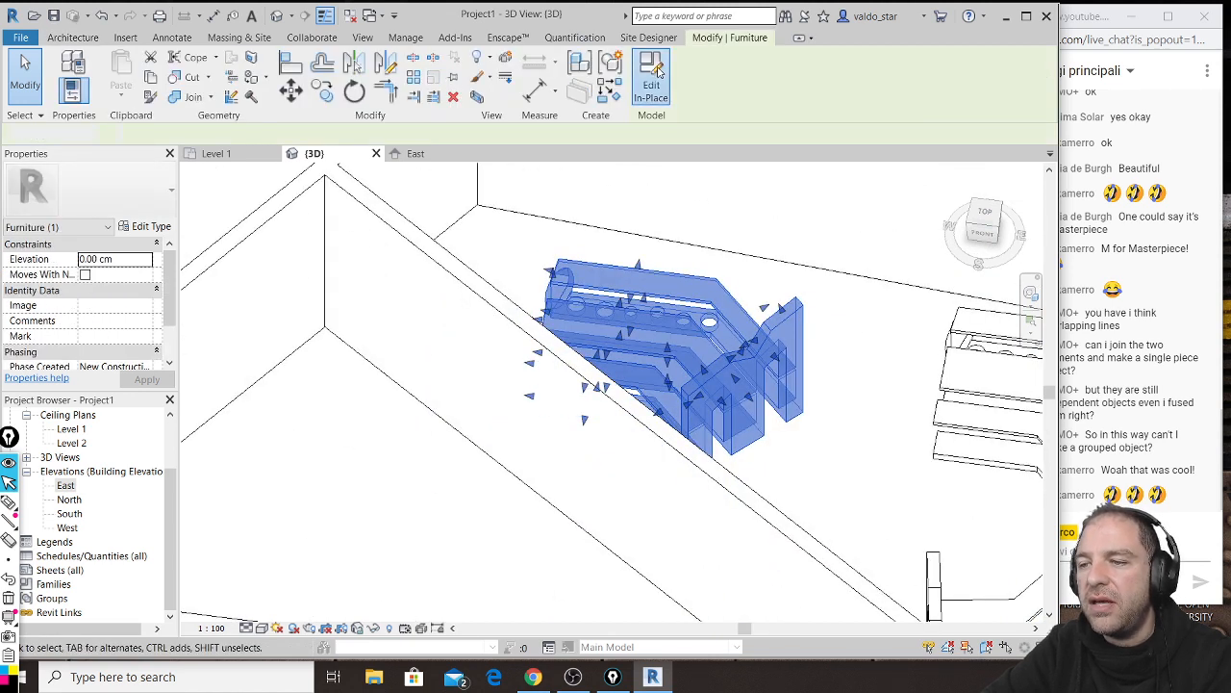
{"action": "middle_click_drag", "start_coordinate": [852, 350], "coordinate": [833, 317], "text": "shift"}
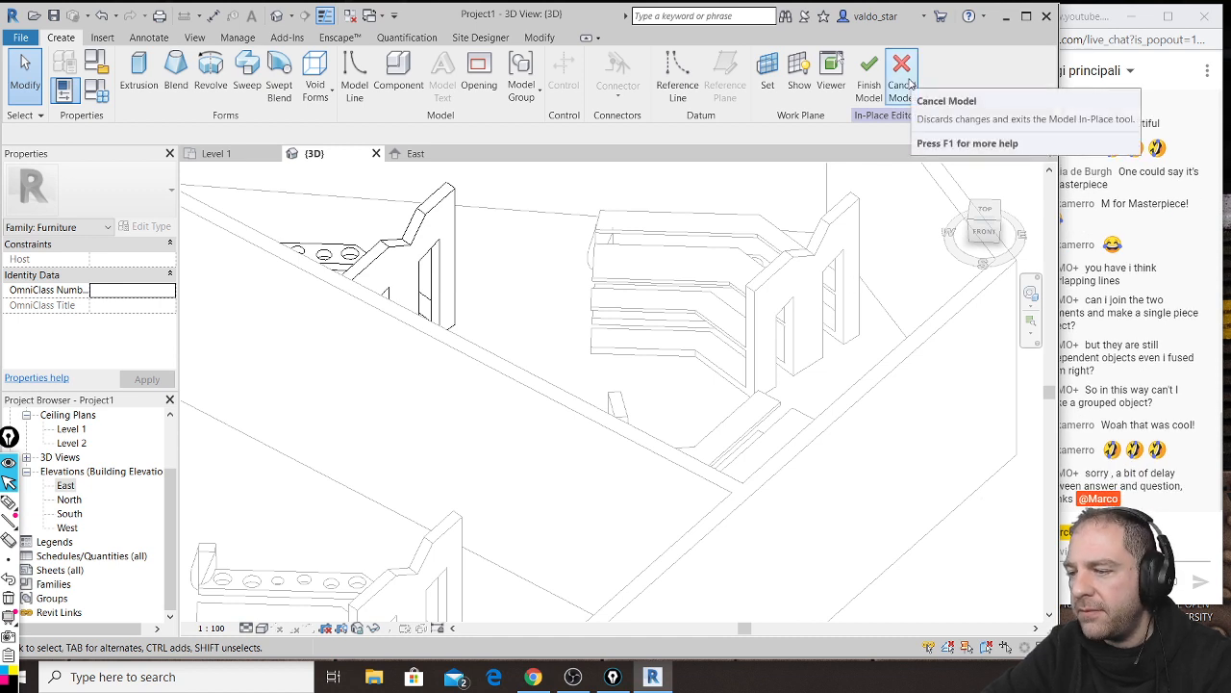
{"action": "left_click", "coordinate": [1173, 484]}
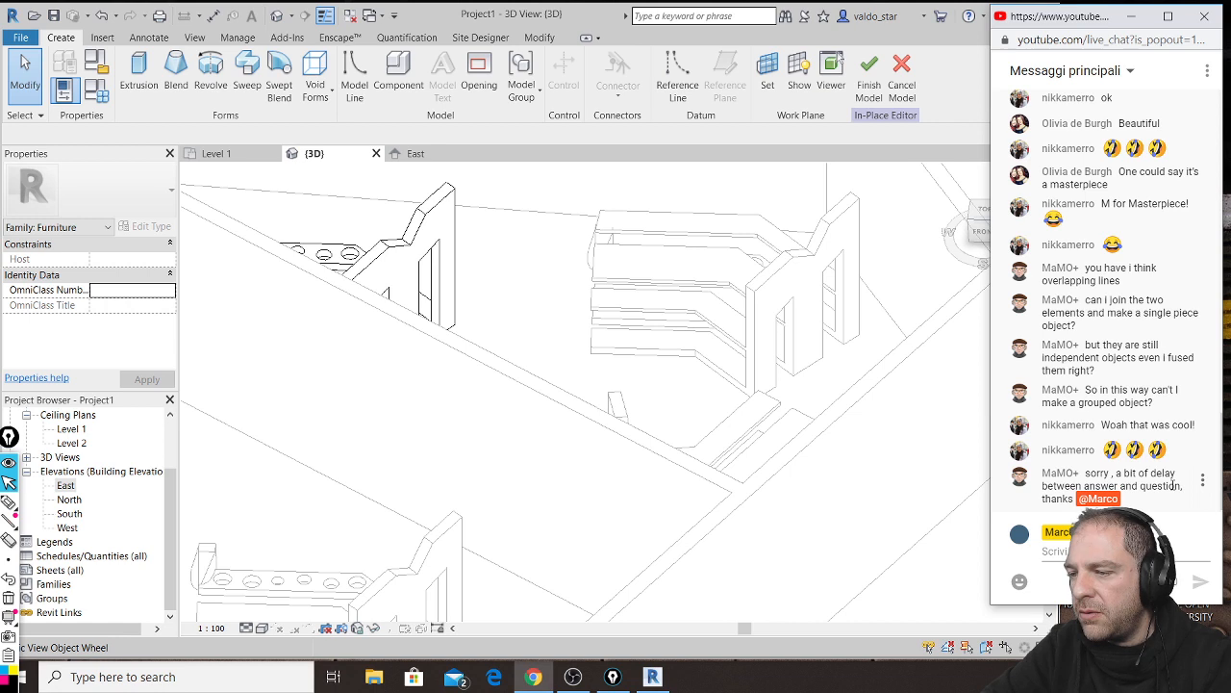
{"action": "left_click", "coordinate": [912, 84]}
Step: Select all walls and bookshelf copies in the 3D view and delete them
{"action": "scroll", "coordinate": [662, 292], "scroll_direction": "down", "scroll_amount": 2}
{"action": "scroll", "coordinate": [662, 292], "scroll_direction": "down", "scroll_amount": 3}
{"action": "left_click_drag", "start_coordinate": [838, 223], "coordinate": [462, 494]}
{"action": "key", "text": "Delete"}
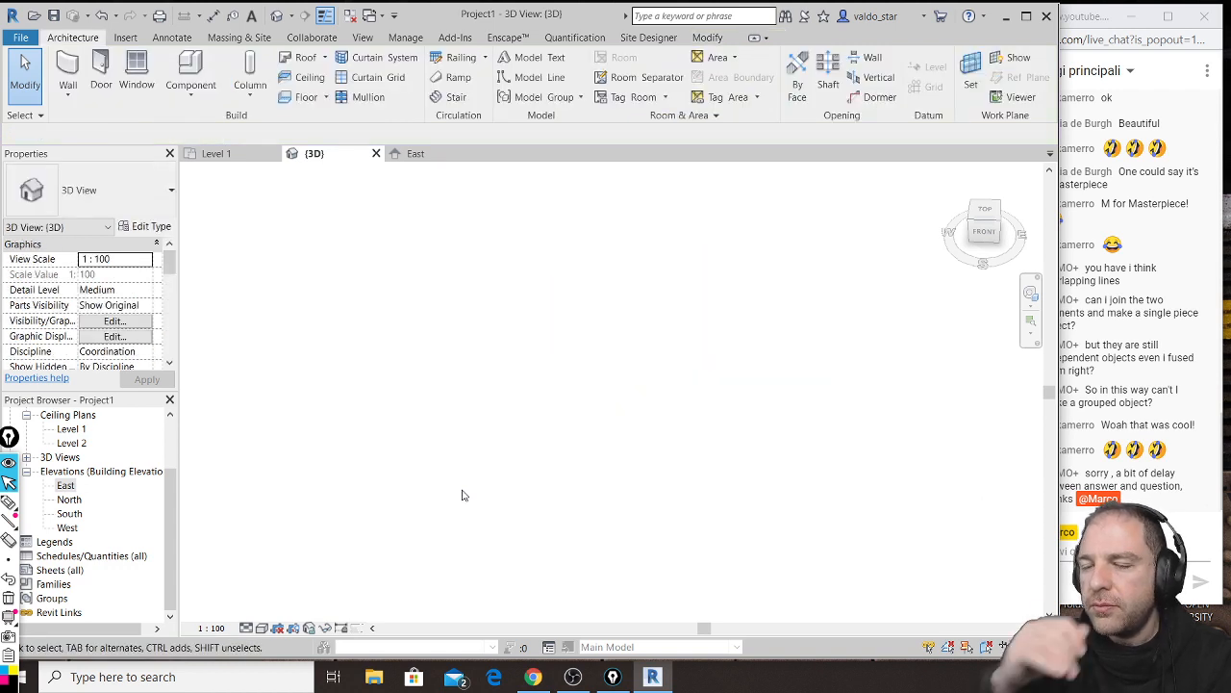
Step: Start a new in-place model in the Furniture category and name it "another furniture"
{"action": "left_click", "coordinate": [192, 87]}
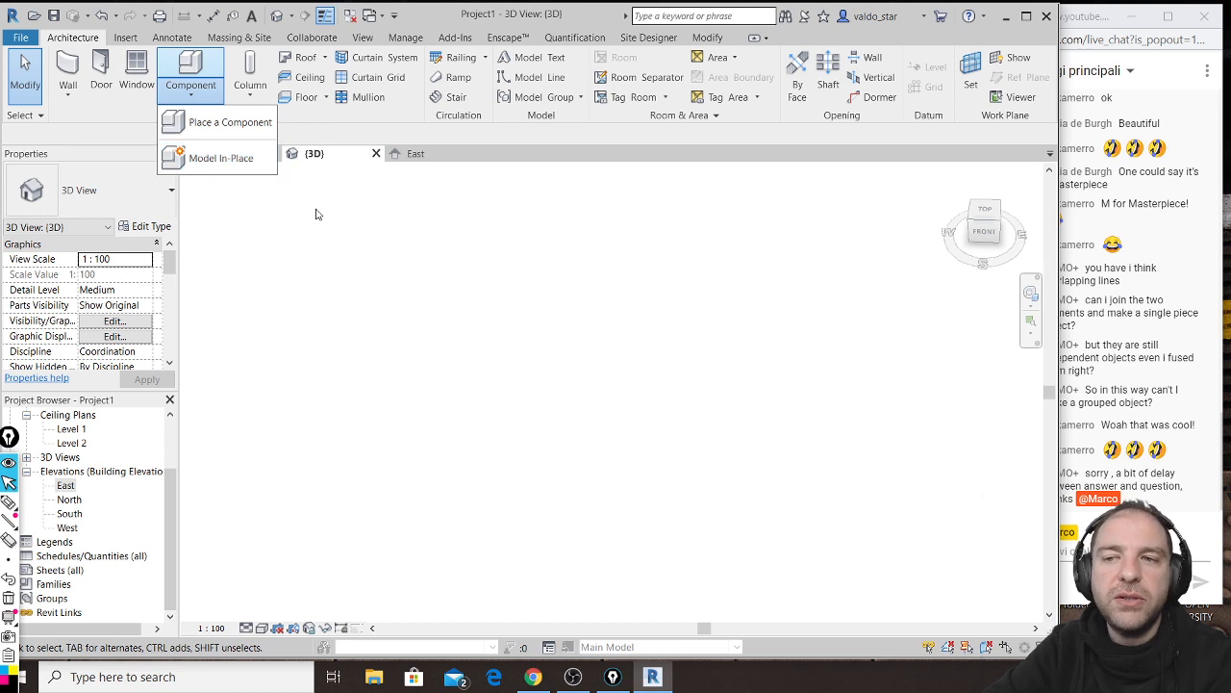
{"action": "left_click", "coordinate": [482, 260]}
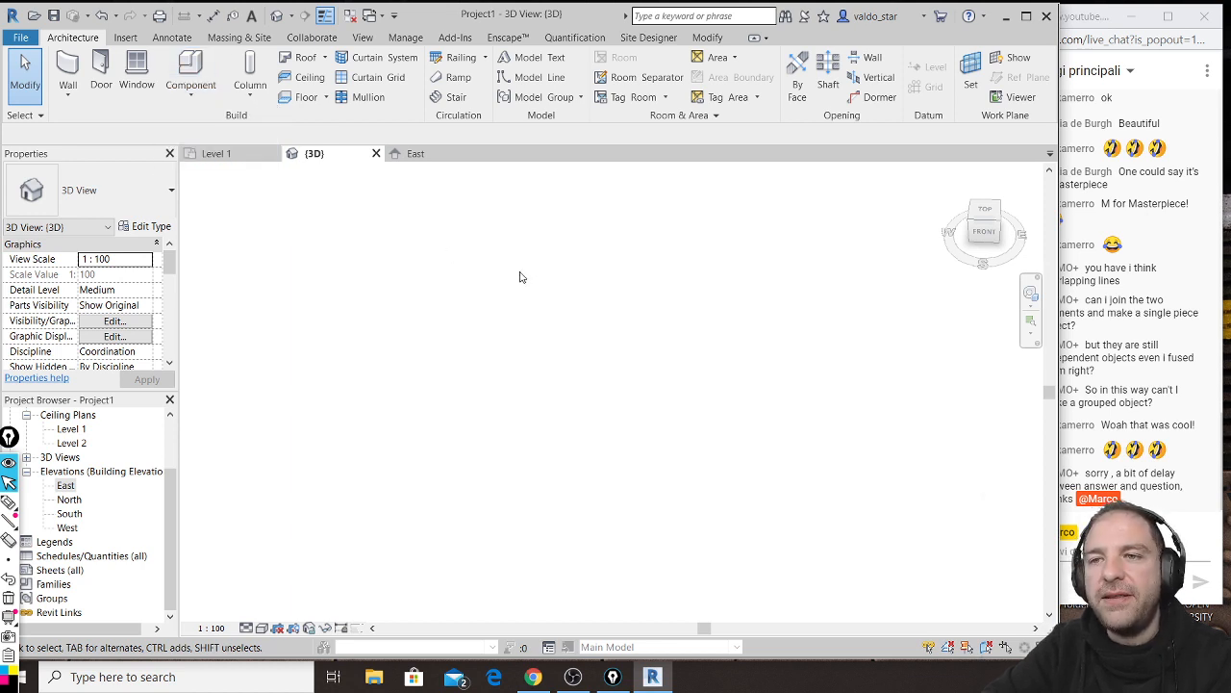
{"action": "left_click", "coordinate": [196, 100]}
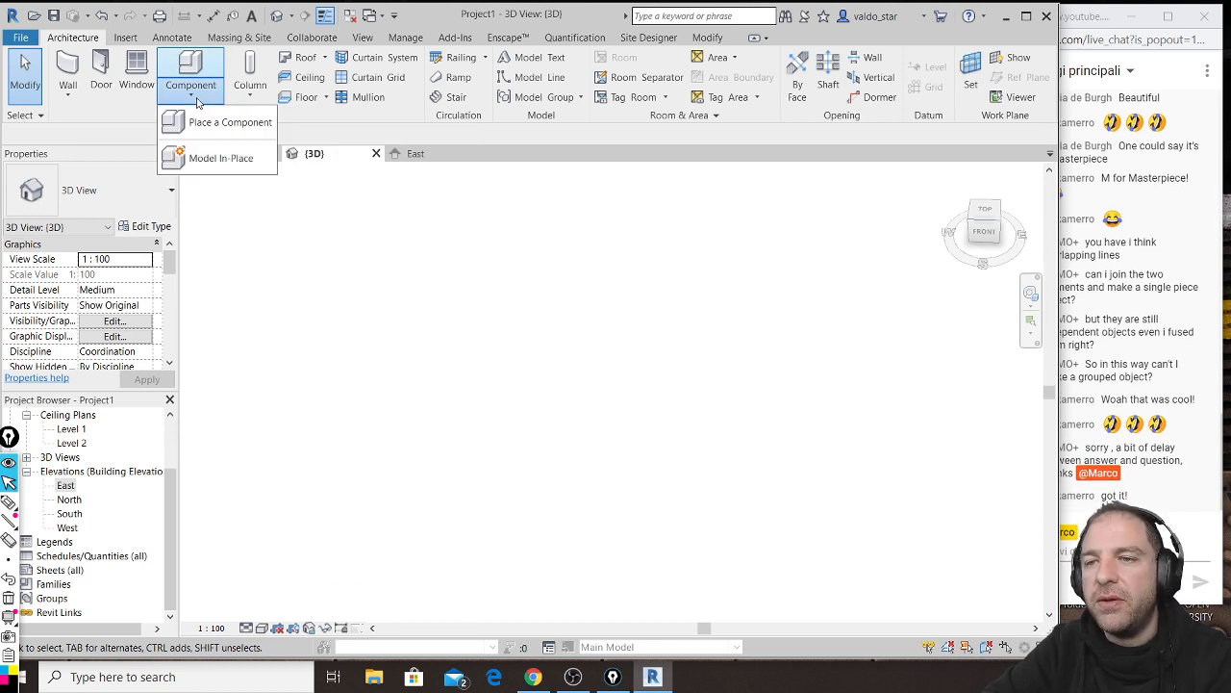
{"action": "left_click", "coordinate": [236, 159]}
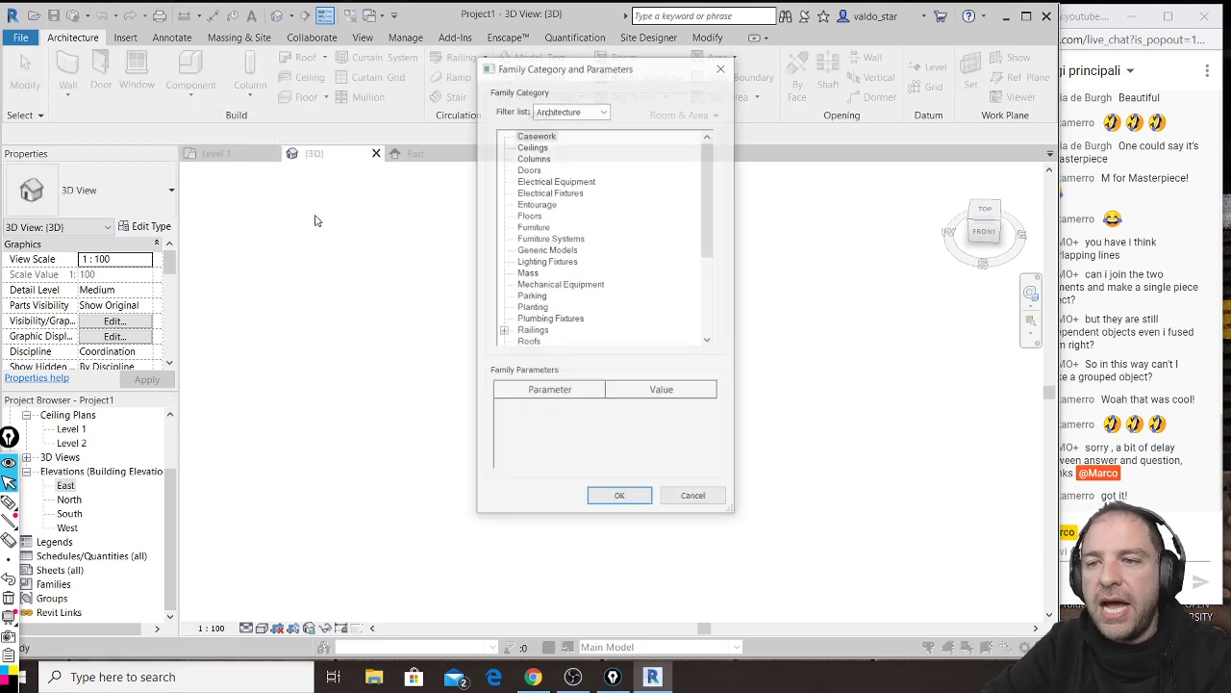
{"action": "left_click", "coordinate": [534, 227]}
{"action": "left_click", "coordinate": [630, 499]}
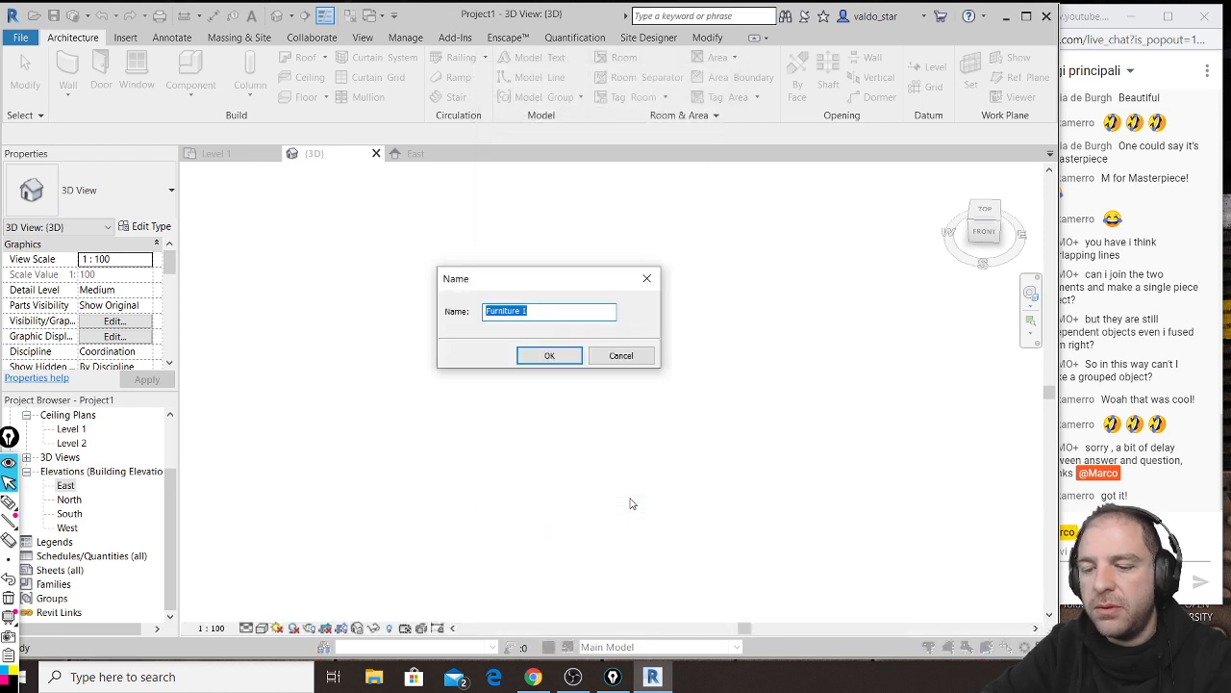
{"action": "type", "text": "another f"}
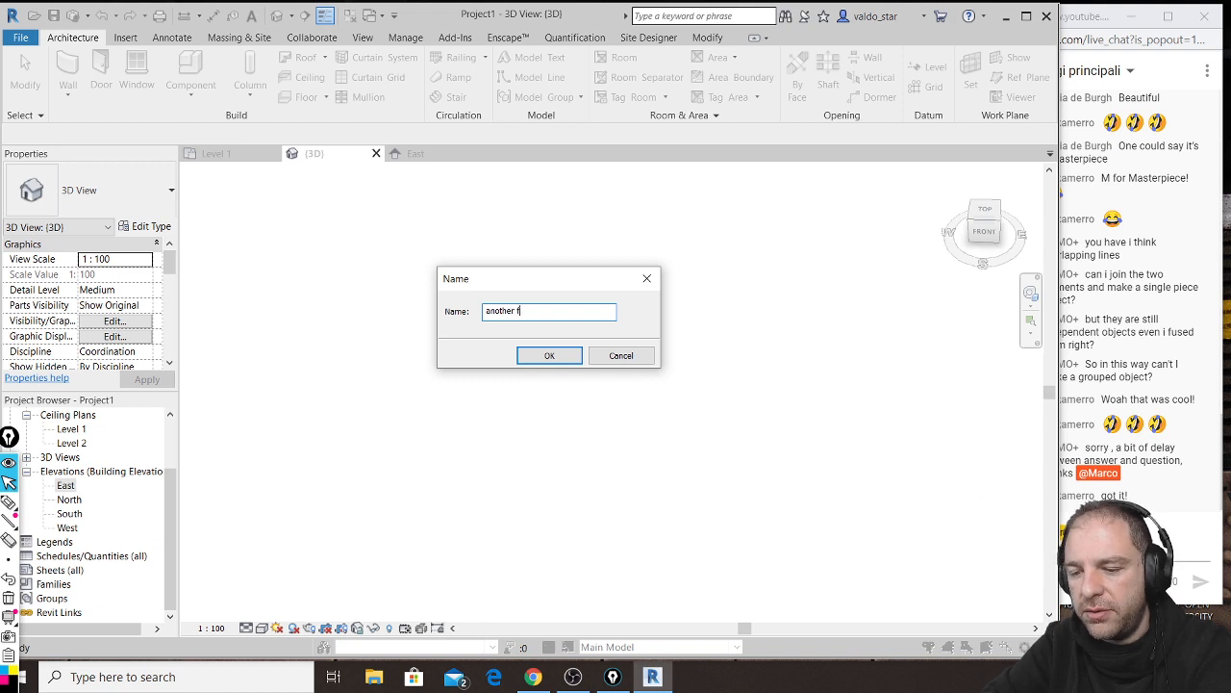
{"action": "type", "text": "urniture"}
{"action": "key", "text": "Return"}
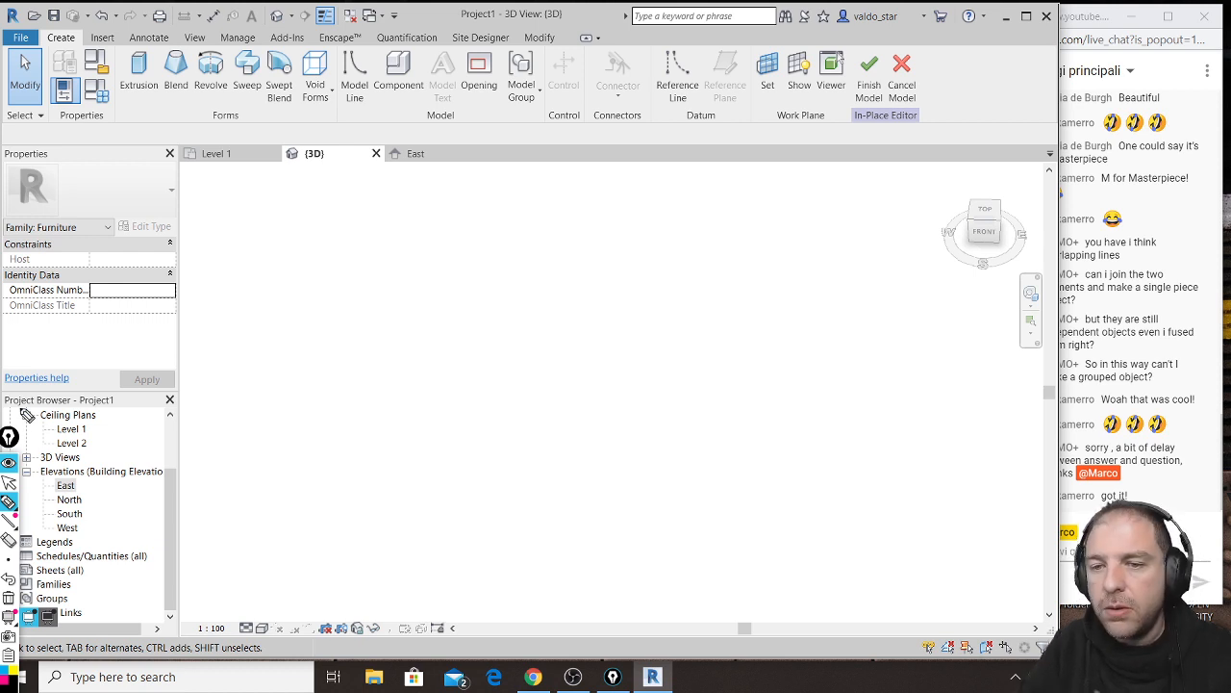
Step: Handwrite the label LATHE over the Revolve tool with the screen annotation pen
{"action": "key", "text": "ctrl+shift+2"}
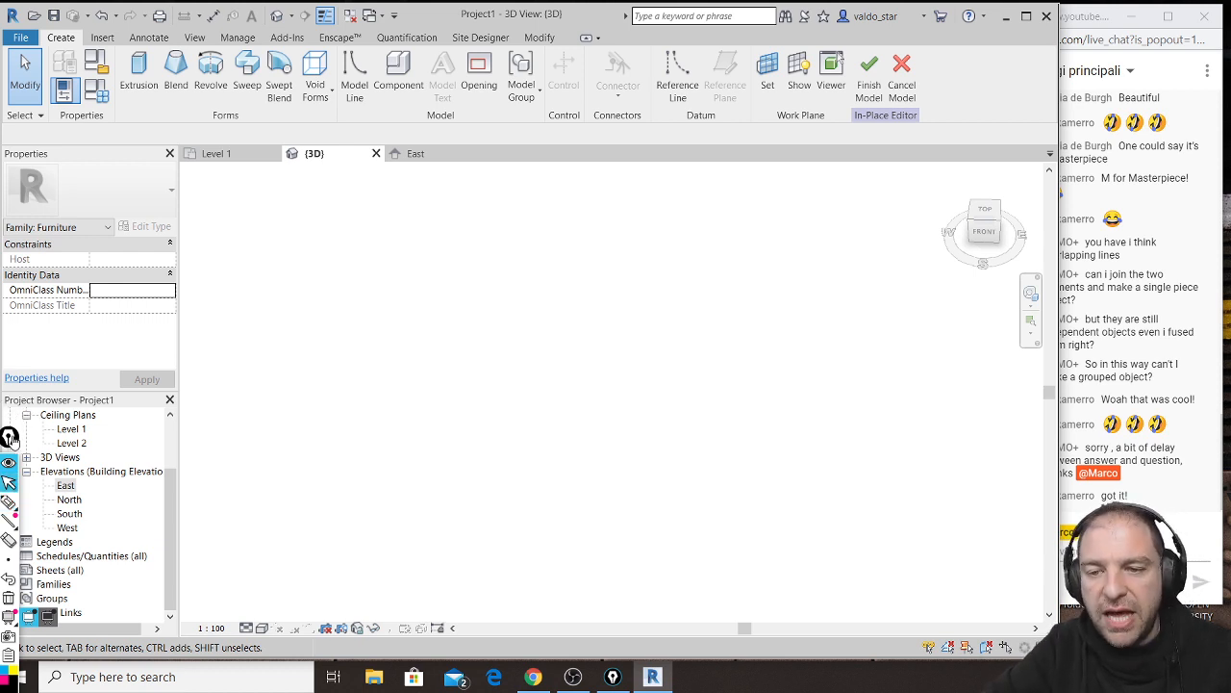
{"action": "left_click_drag", "start_coordinate": [10, 439], "coordinate": [29, 326]}
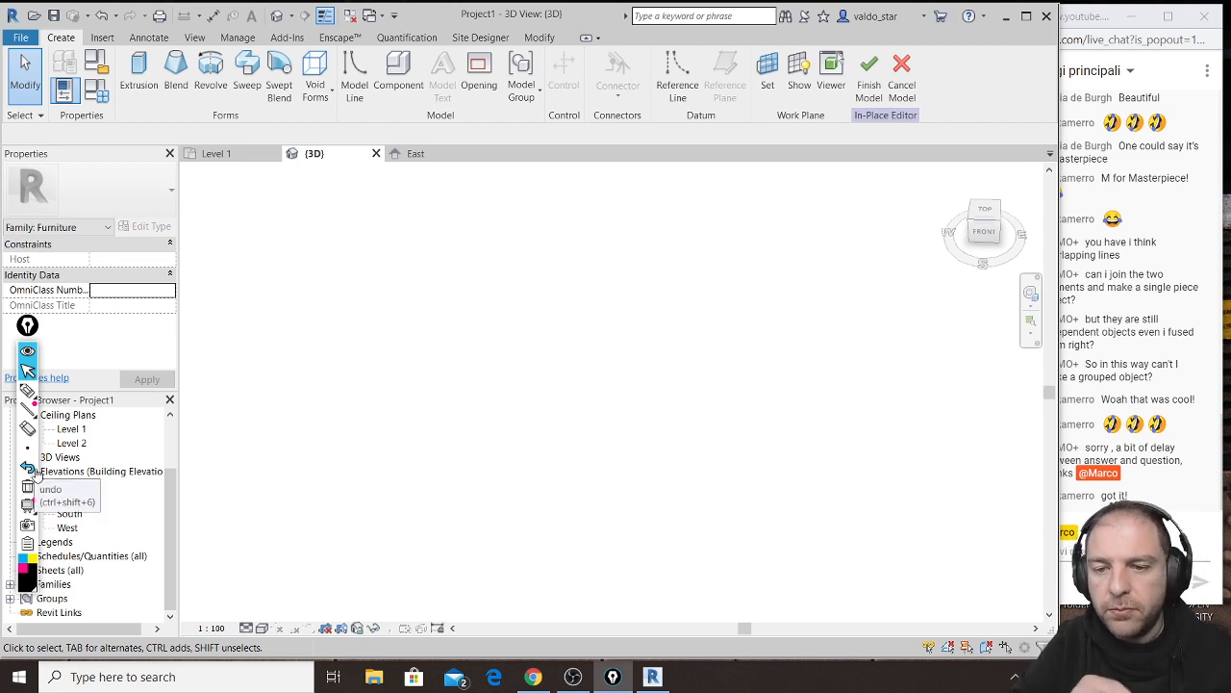
{"action": "left_click", "coordinate": [35, 590]}
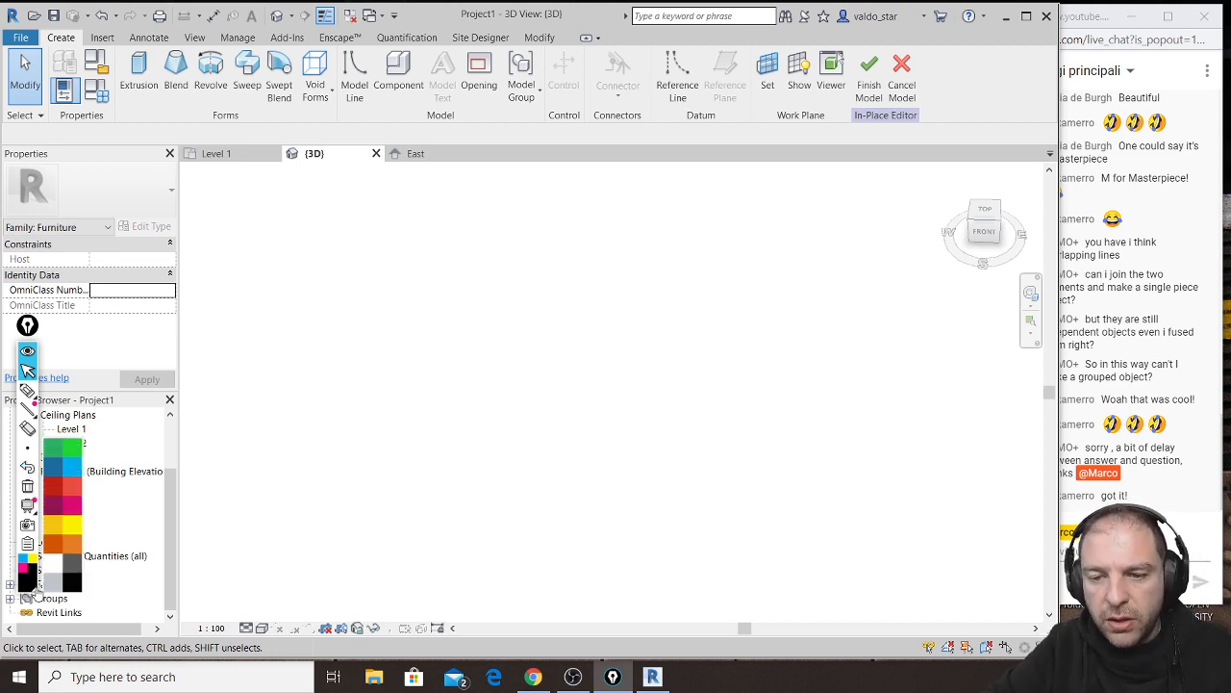
{"action": "left_click", "coordinate": [56, 586]}
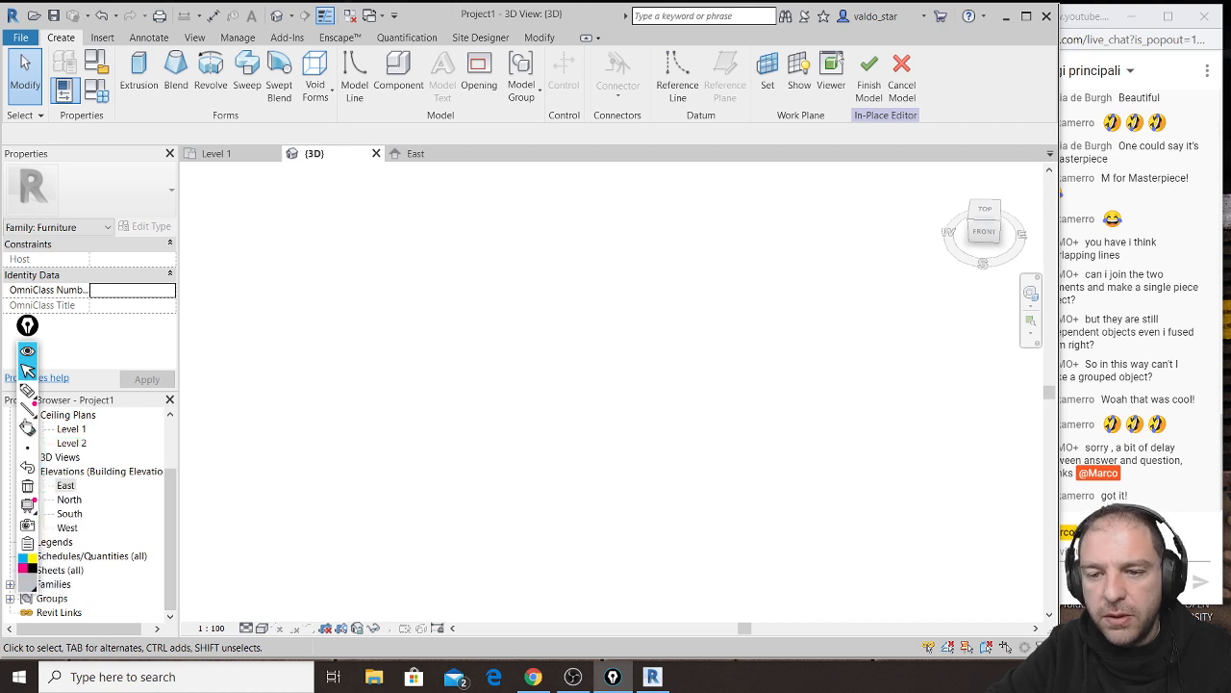
{"action": "left_click", "coordinate": [29, 390]}
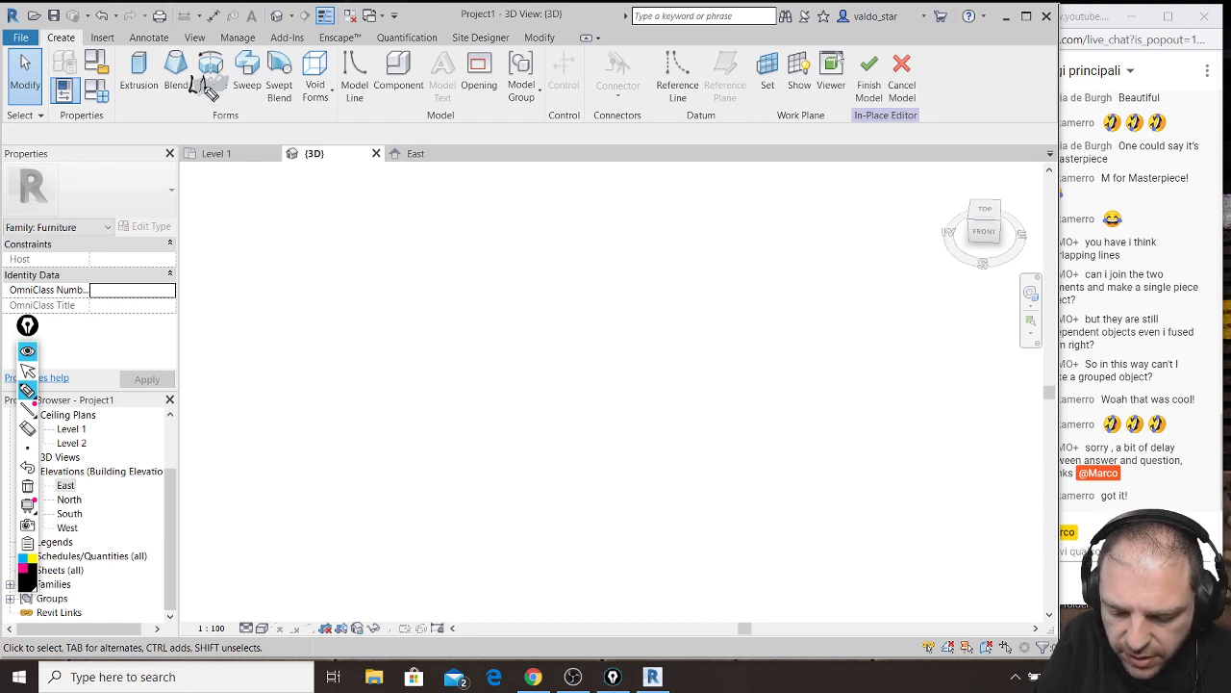
{"action": "left_click_drag", "start_coordinate": [216, 83], "coordinate": [246, 70]}
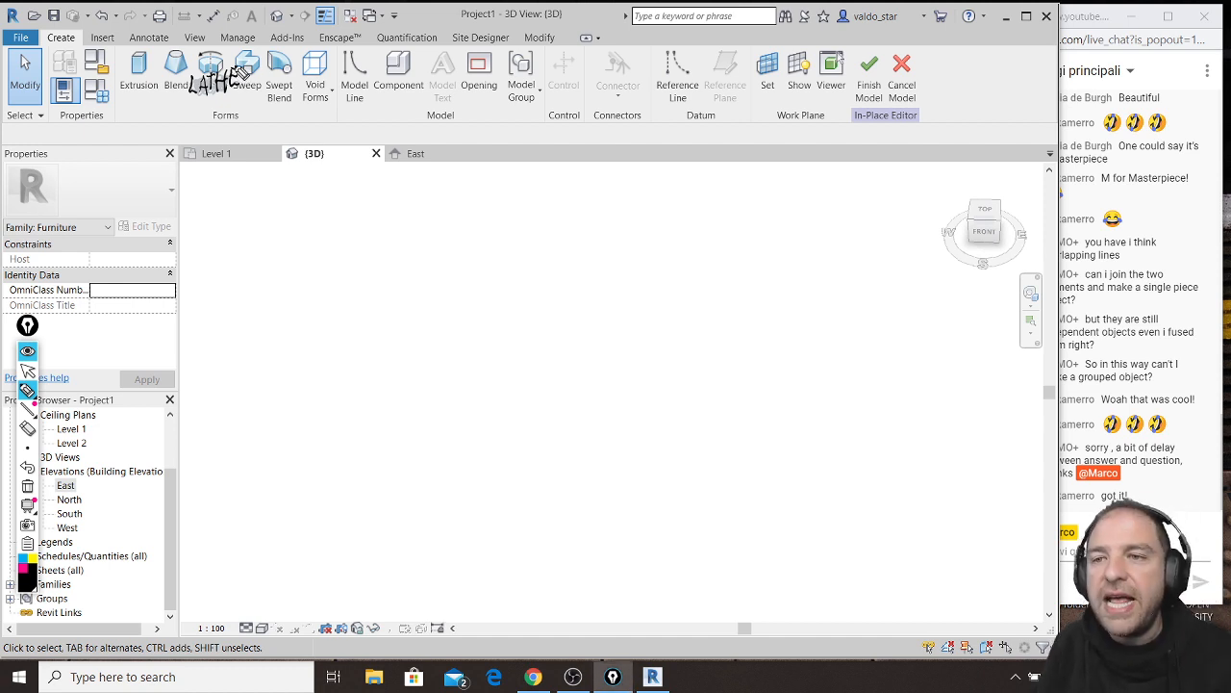
{"action": "left_click", "coordinate": [27, 370]}
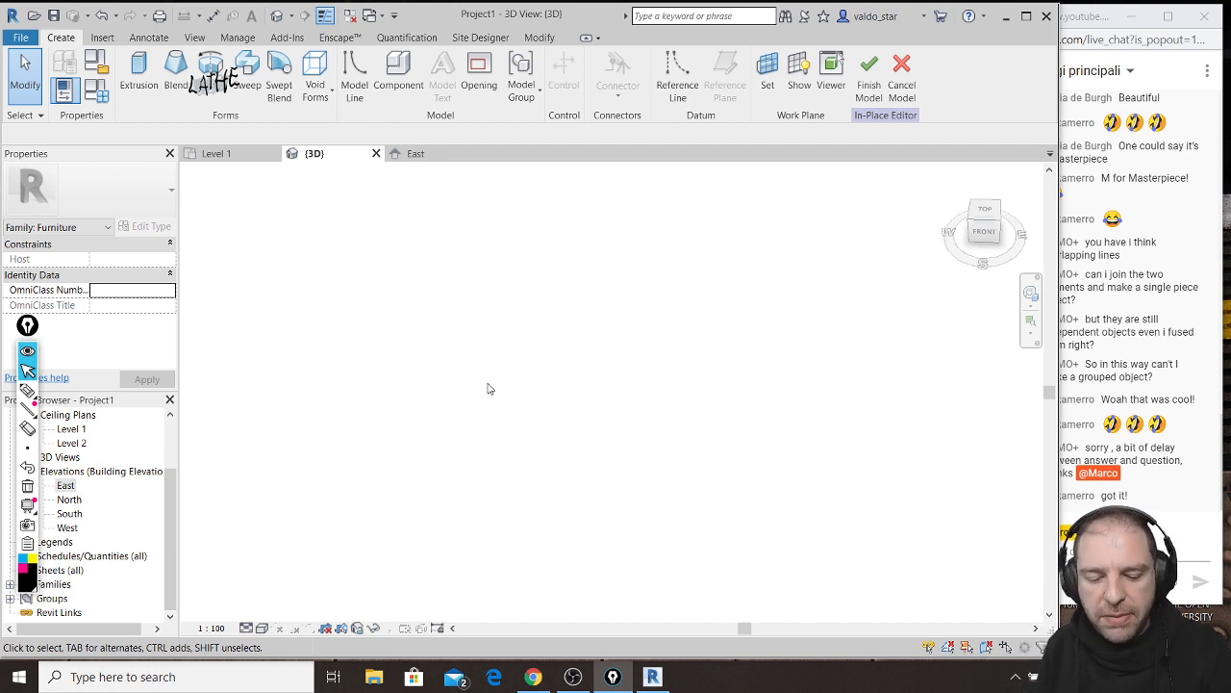
Step: Sketch a closed profile with a straight vertical side and a wavy opposite side using the annotation pen
{"action": "key", "text": "ctrl+shift+3"}
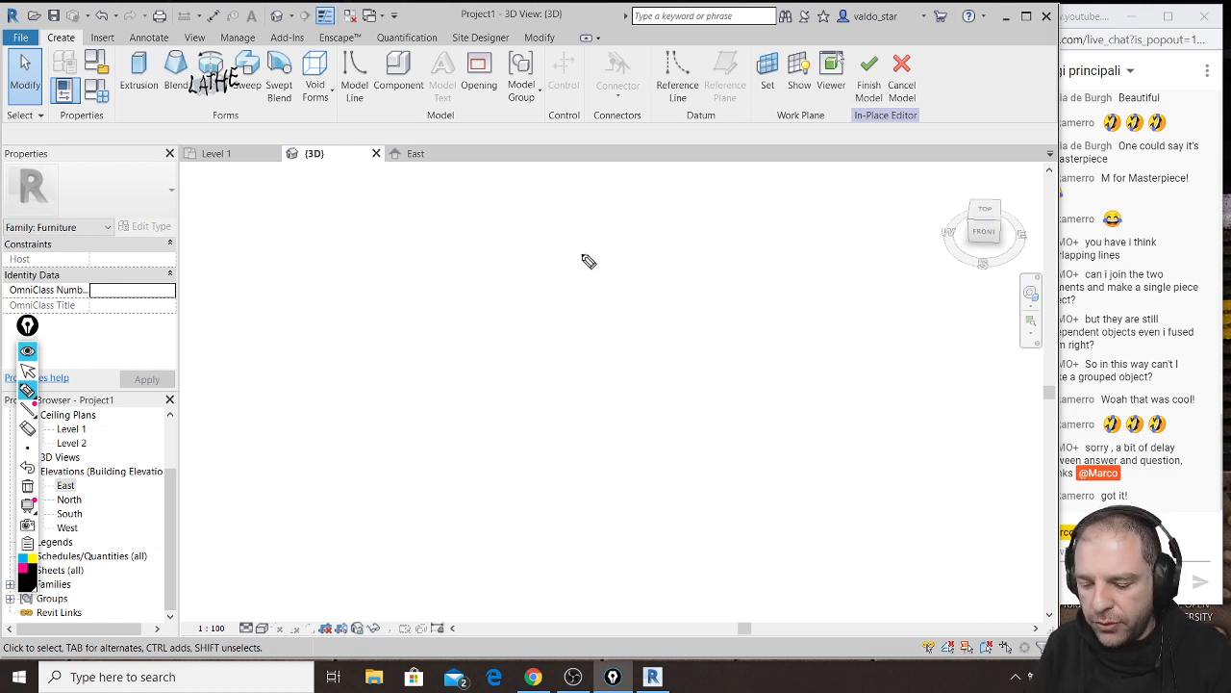
{"action": "mouse_move", "coordinate": [589, 222]}
{"action": "left_mouse_down"}
{"action": "mouse_move", "coordinate": [588, 383]}
{"action": "mouse_move", "coordinate": [588, 341]}
{"action": "left_mouse_up"}
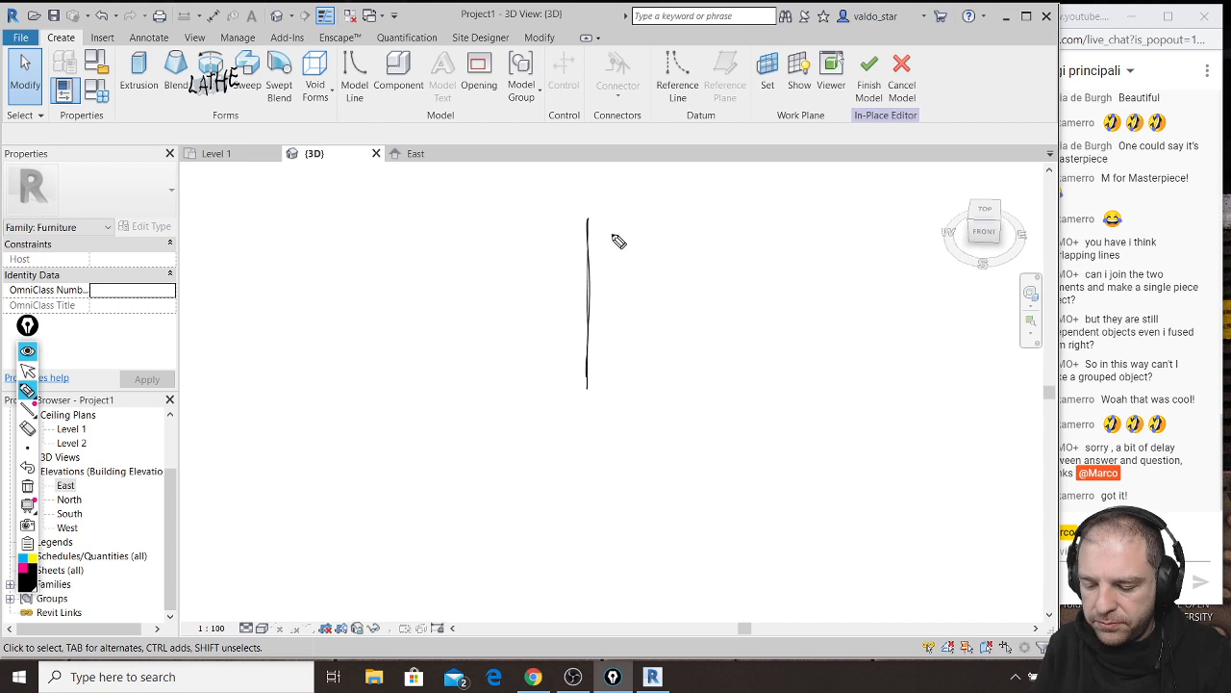
{"action": "mouse_move", "coordinate": [588, 217]}
{"action": "left_mouse_down"}
{"action": "mouse_move", "coordinate": [610, 222]}
{"action": "mouse_move", "coordinate": [627, 306]}
{"action": "mouse_move", "coordinate": [609, 390]}
{"action": "mouse_move", "coordinate": [624, 352]}
{"action": "mouse_move", "coordinate": [620, 285]}
{"action": "mouse_move", "coordinate": [589, 213]}
{"action": "mouse_move", "coordinate": [628, 287]}
{"action": "mouse_move", "coordinate": [632, 354]}
{"action": "mouse_move", "coordinate": [589, 389]}
{"action": "left_mouse_up"}
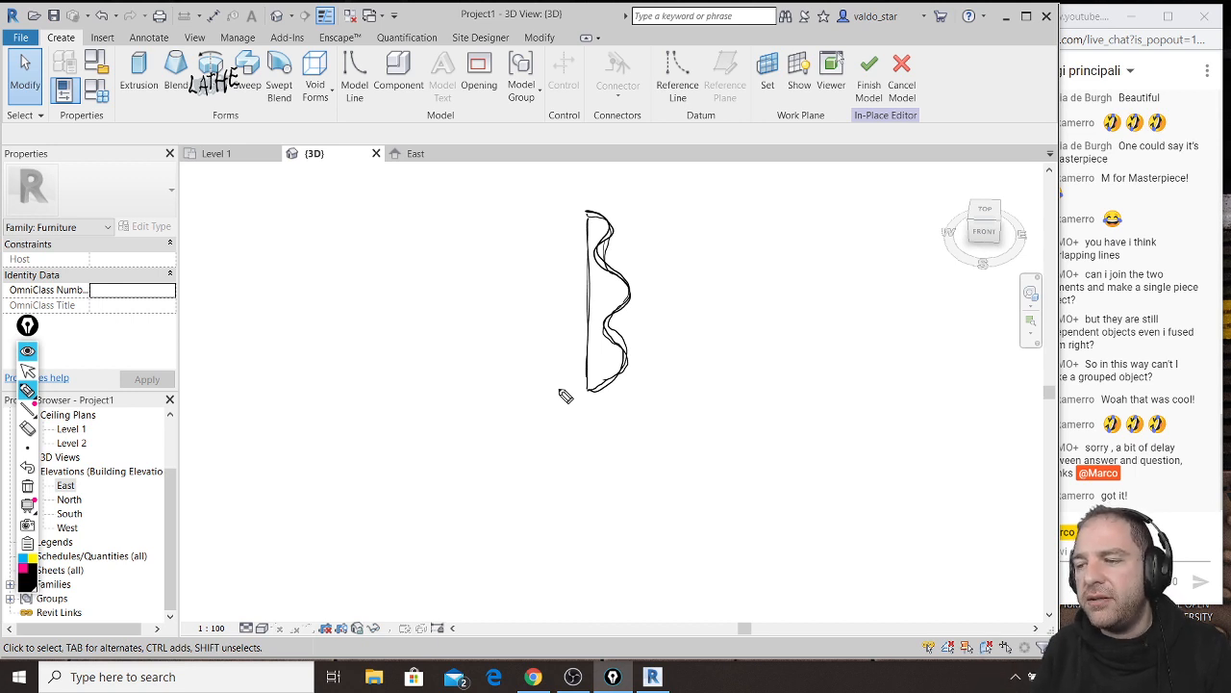
Step: Draw a vertical dash-dot rotation axis beside the straight side of the sketched profile
{"action": "left_click_drag", "start_coordinate": [560, 141], "coordinate": [558, 285]}
{"action": "left_click", "coordinate": [558, 183]}
{"action": "left_click", "coordinate": [558, 240]}
{"action": "left_click", "coordinate": [558, 301]}
{"action": "left_click_drag", "start_coordinate": [556, 332], "coordinate": [555, 358]}
{"action": "left_click", "coordinate": [555, 379]}
{"action": "left_click_drag", "start_coordinate": [554, 412], "coordinate": [556, 458]}
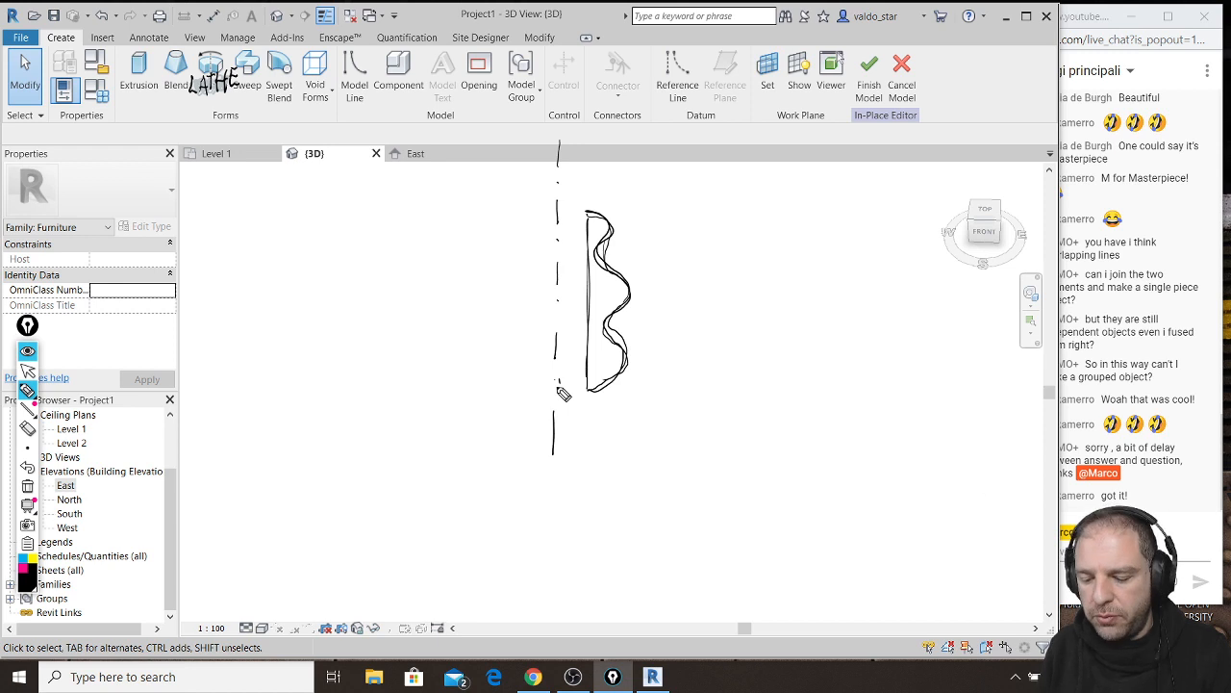
Step: Sketch the full wavy revolved solid around the dash-dot axis with the annotation pen and handwrite 360° beside it
{"action": "mouse_move", "coordinate": [583, 223]}
{"action": "left_mouse_down"}
{"action": "mouse_move", "coordinate": [577, 194]}
{"action": "mouse_move", "coordinate": [587, 218]}
{"action": "left_mouse_up"}
{"action": "mouse_move", "coordinate": [506, 210]}
{"action": "left_mouse_down"}
{"action": "mouse_move", "coordinate": [519, 271]}
{"action": "mouse_move", "coordinate": [495, 339]}
{"action": "mouse_move", "coordinate": [534, 395]}
{"action": "mouse_move", "coordinate": [534, 322]}
{"action": "mouse_move", "coordinate": [567, 279]}
{"action": "mouse_move", "coordinate": [593, 282]}
{"action": "mouse_move", "coordinate": [594, 324]}
{"action": "mouse_move", "coordinate": [612, 310]}
{"action": "mouse_move", "coordinate": [598, 214]}
{"action": "mouse_move", "coordinate": [535, 229]}
{"action": "left_mouse_up"}
{"action": "left_click_drag", "start_coordinate": [536, 387], "coordinate": [589, 376]}
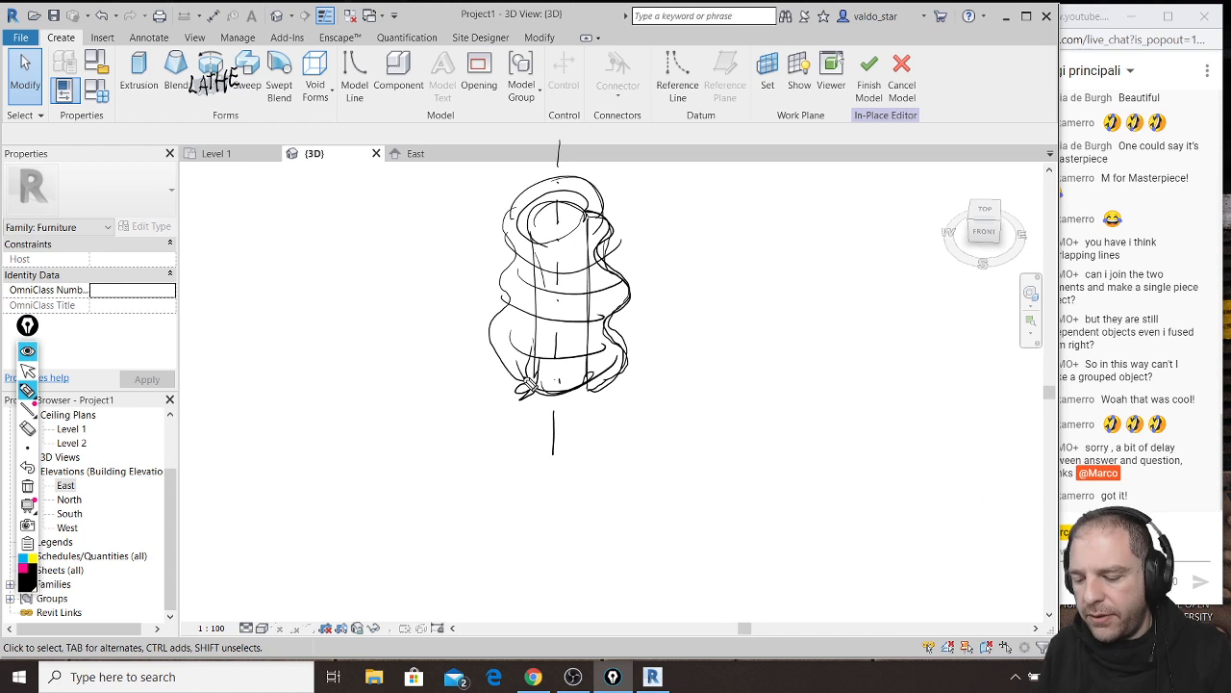
{"action": "mouse_move", "coordinate": [683, 184]}
{"action": "left_mouse_down"}
{"action": "mouse_move", "coordinate": [707, 219]}
{"action": "mouse_move", "coordinate": [723, 209]}
{"action": "left_mouse_up"}
{"action": "mouse_move", "coordinate": [731, 183]}
{"action": "left_mouse_down"}
{"action": "mouse_move", "coordinate": [719, 207]}
{"action": "mouse_move", "coordinate": [784, 176]}
{"action": "left_mouse_up"}
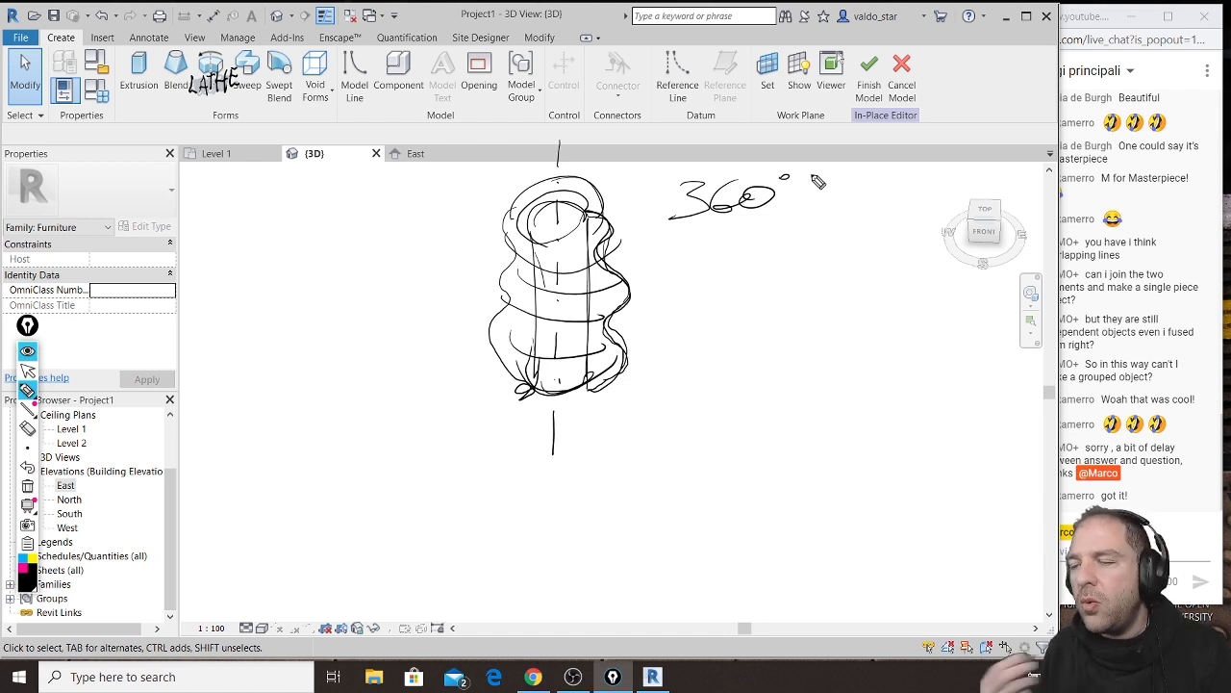
Step: Sketch a partly revolved hollow cylinder with a vertical axis, a diagonal cutting line and a curved rotation arrow using the annotation pen
{"action": "mouse_move", "coordinate": [735, 252]}
{"action": "left_mouse_down"}
{"action": "mouse_move", "coordinate": [733, 298]}
{"action": "mouse_move", "coordinate": [772, 301]}
{"action": "mouse_move", "coordinate": [739, 251]}
{"action": "mouse_move", "coordinate": [777, 293]}
{"action": "mouse_move", "coordinate": [798, 437]}
{"action": "left_mouse_up"}
{"action": "mouse_move", "coordinate": [791, 287]}
{"action": "left_mouse_down"}
{"action": "mouse_move", "coordinate": [759, 262]}
{"action": "mouse_move", "coordinate": [775, 285]}
{"action": "mouse_move", "coordinate": [762, 250]}
{"action": "left_mouse_up"}
{"action": "mouse_move", "coordinate": [710, 293]}
{"action": "left_mouse_down"}
{"action": "mouse_move", "coordinate": [714, 421]}
{"action": "mouse_move", "coordinate": [771, 450]}
{"action": "left_mouse_up"}
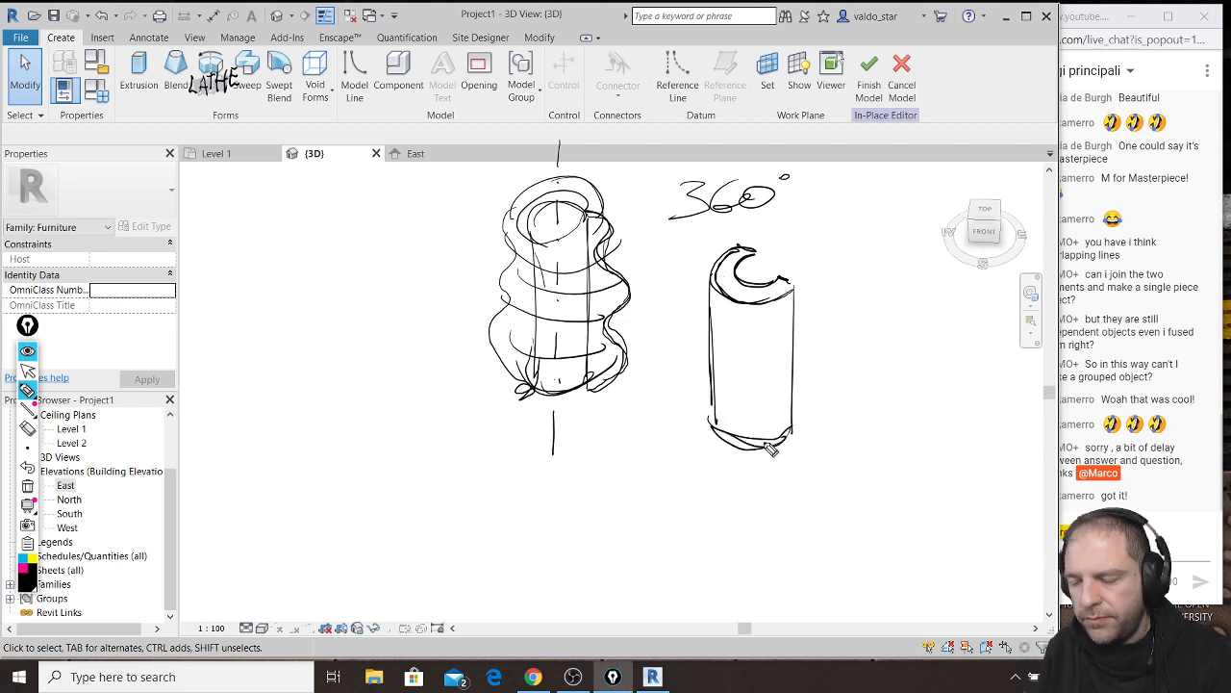
{"action": "left_click_drag", "start_coordinate": [756, 252], "coordinate": [754, 279]}
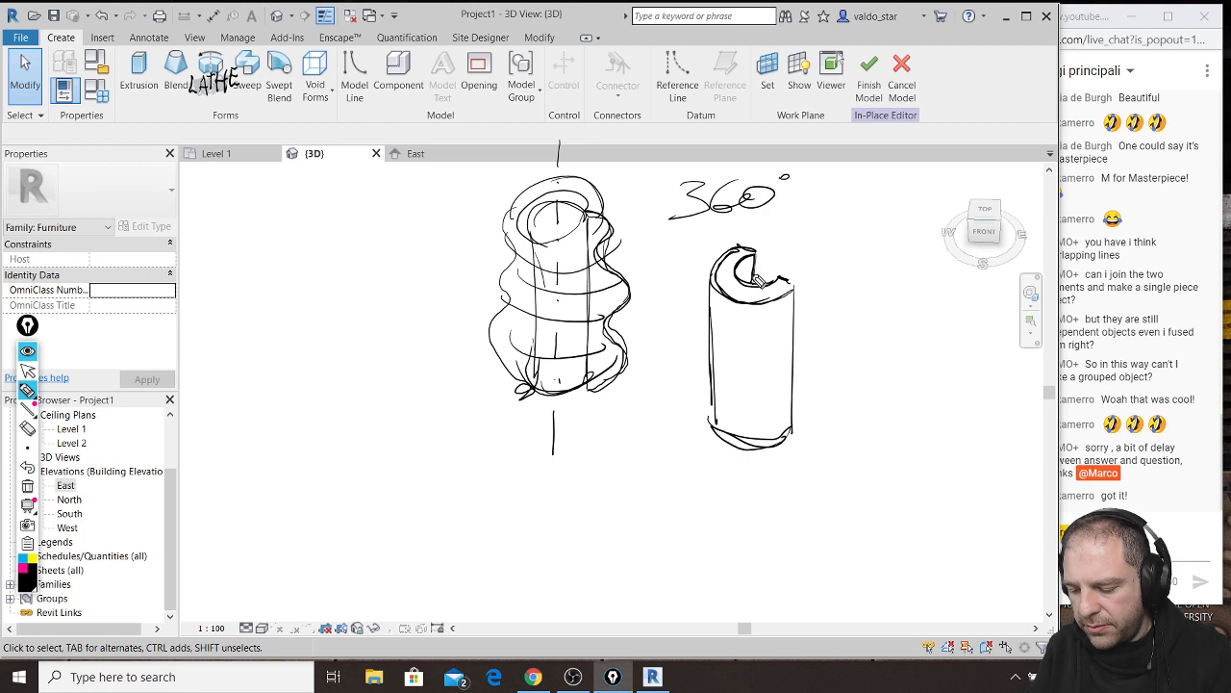
{"action": "left_click_drag", "start_coordinate": [764, 221], "coordinate": [765, 255]}
{"action": "left_click_drag", "start_coordinate": [764, 452], "coordinate": [764, 473]}
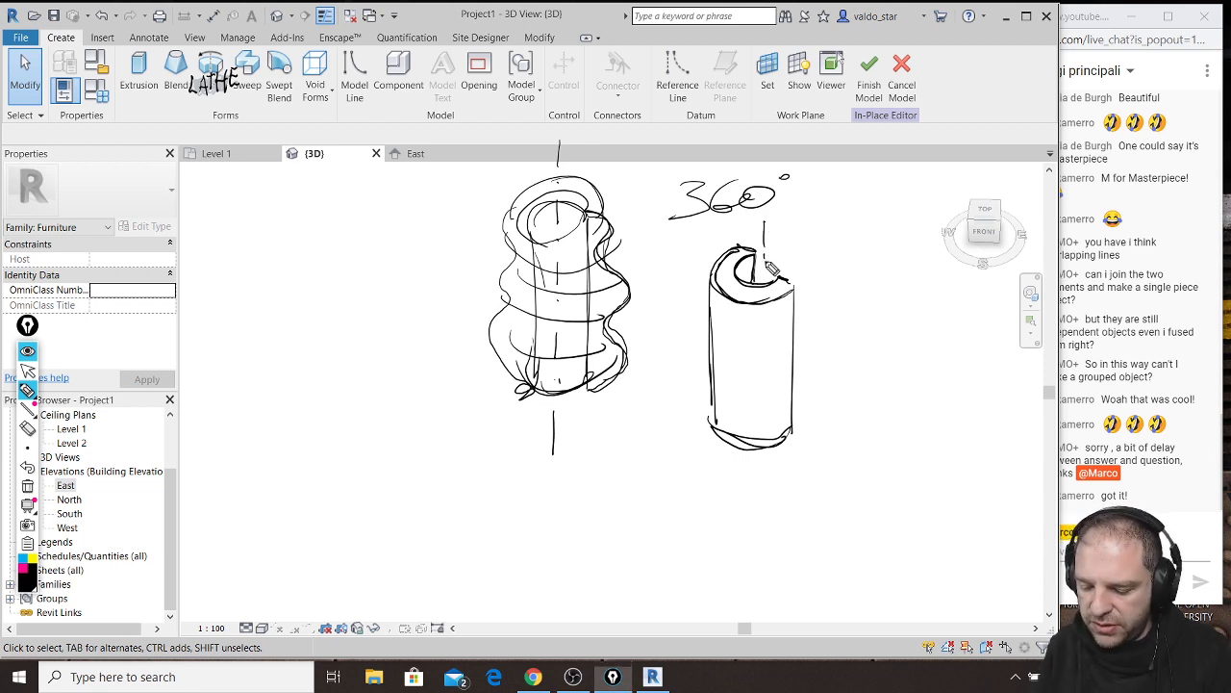
{"action": "left_click_drag", "start_coordinate": [702, 224], "coordinate": [928, 384]}
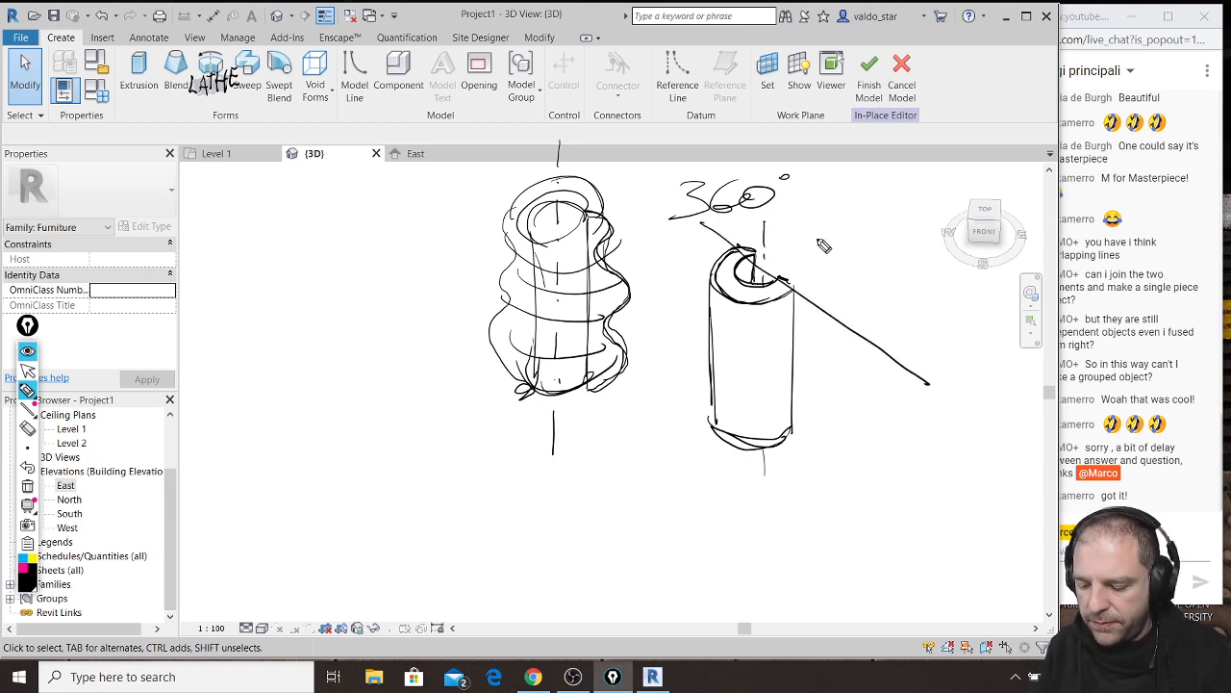
{"action": "mouse_move", "coordinate": [785, 244]}
{"action": "left_mouse_down"}
{"action": "mouse_move", "coordinate": [798, 283]}
{"action": "mouse_move", "coordinate": [757, 254]}
{"action": "mouse_move", "coordinate": [769, 249]}
{"action": "left_mouse_up"}
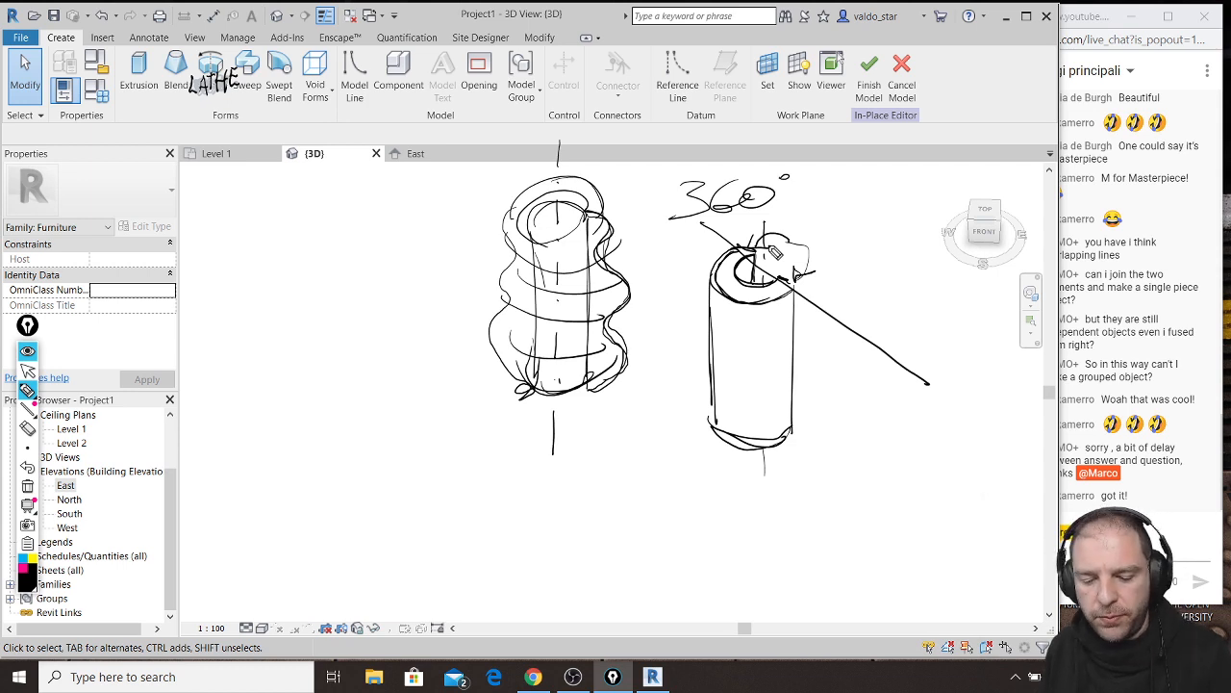
Step: Clear all pen annotations and sketch a closed C-shaped Revolve boundary of straight lines, about 1261 cm high, with a straight vertical side
{"action": "key", "text": "ctrl+shift+7"}
{"action": "key", "text": "ctrl+shift+1"}
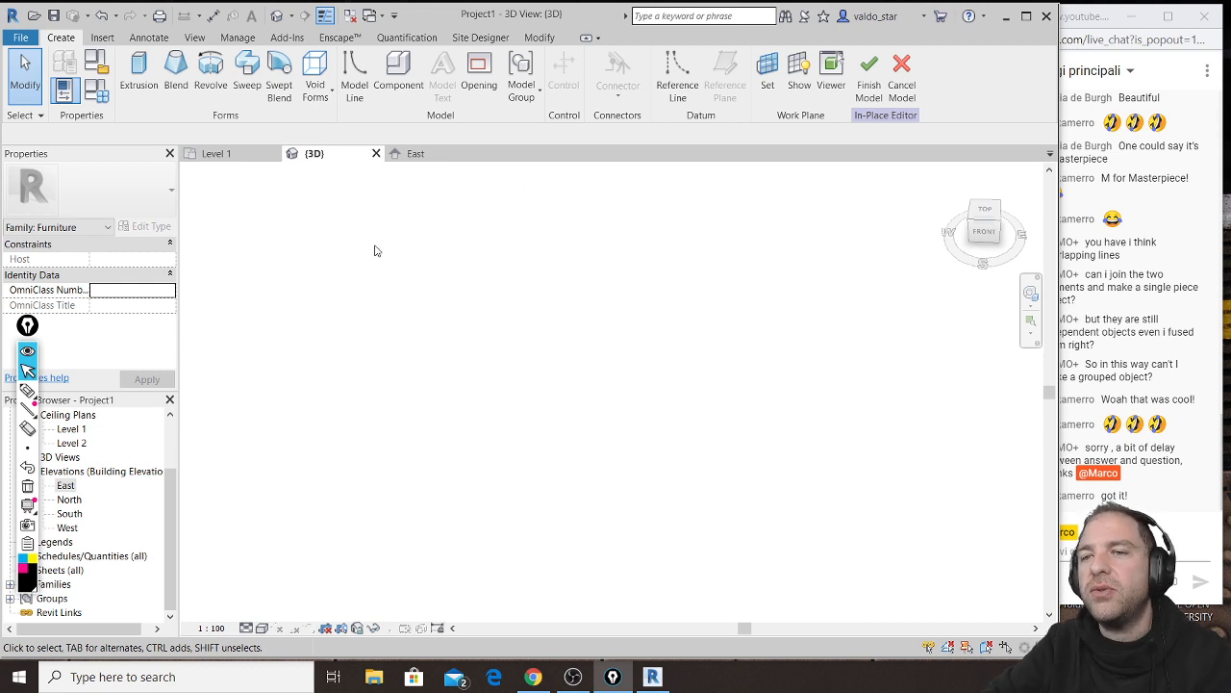
{"action": "left_click", "coordinate": [214, 64]}
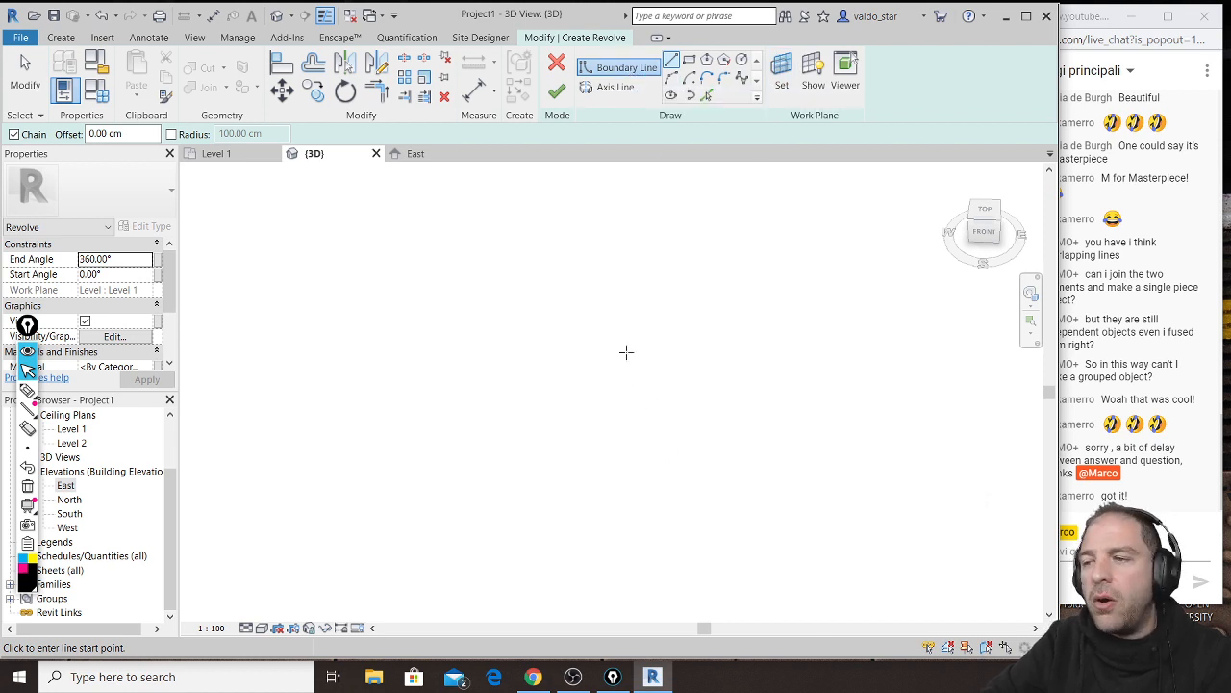
{"action": "left_click", "coordinate": [666, 288]}
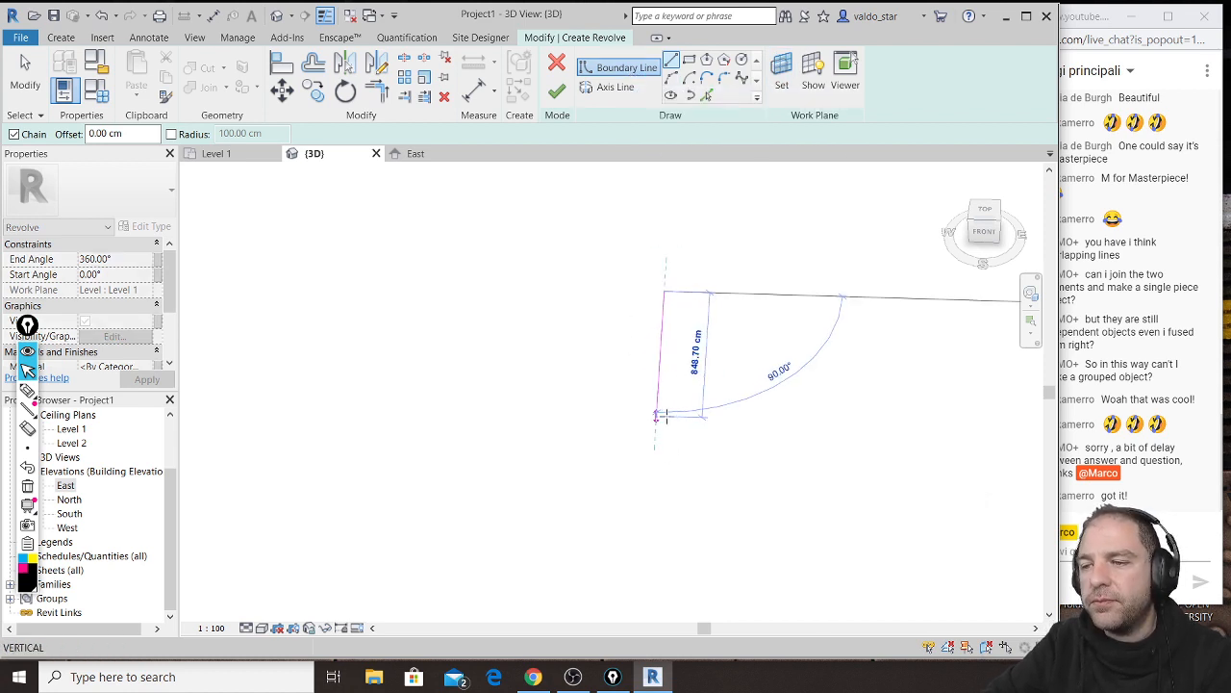
{"action": "left_click", "coordinate": [653, 475]}
{"action": "left_click", "coordinate": [814, 483]}
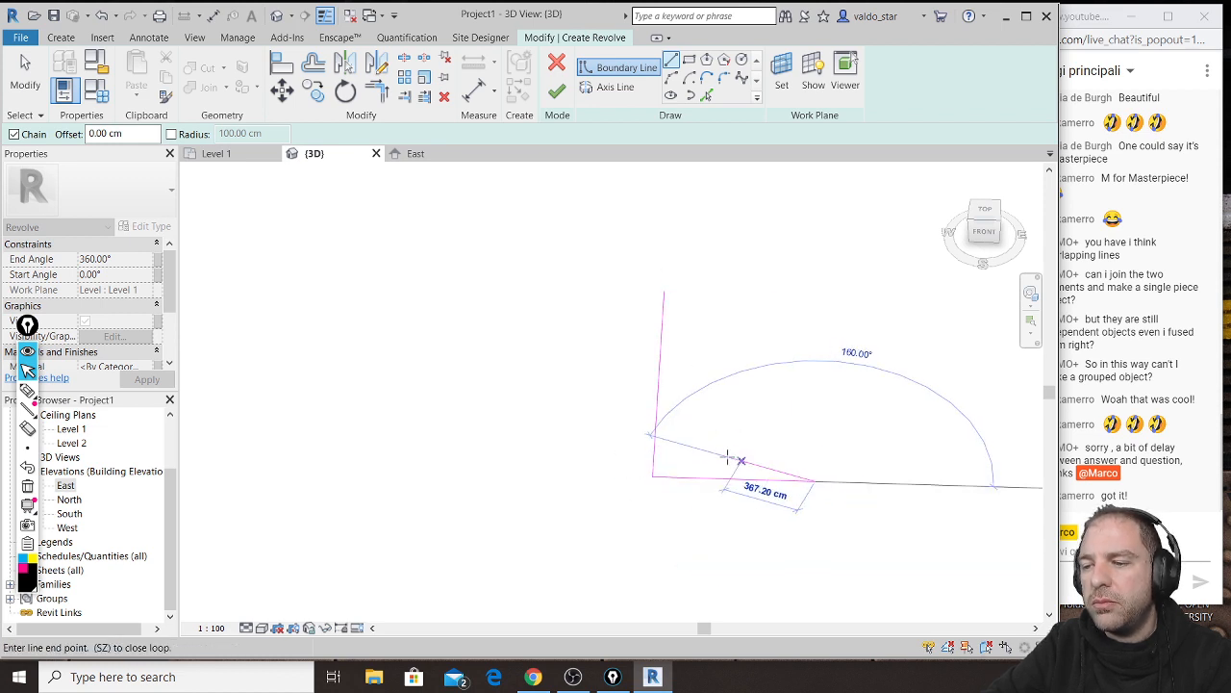
{"action": "left_click", "coordinate": [685, 449]}
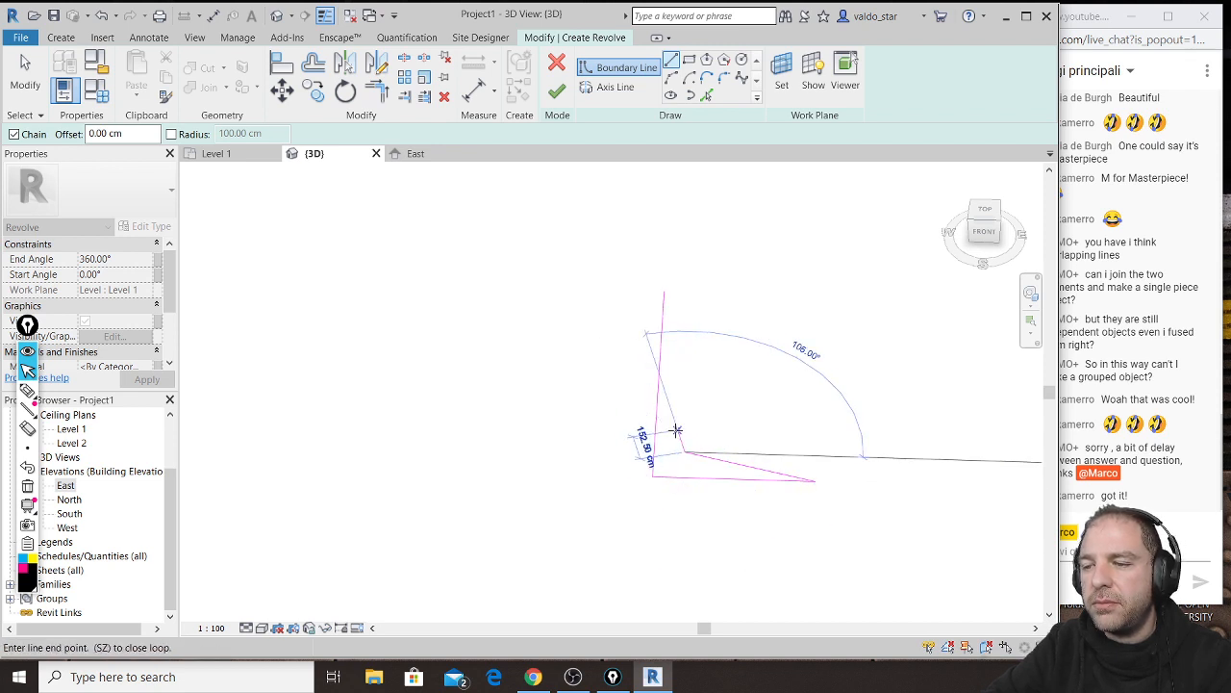
{"action": "left_click", "coordinate": [677, 323]}
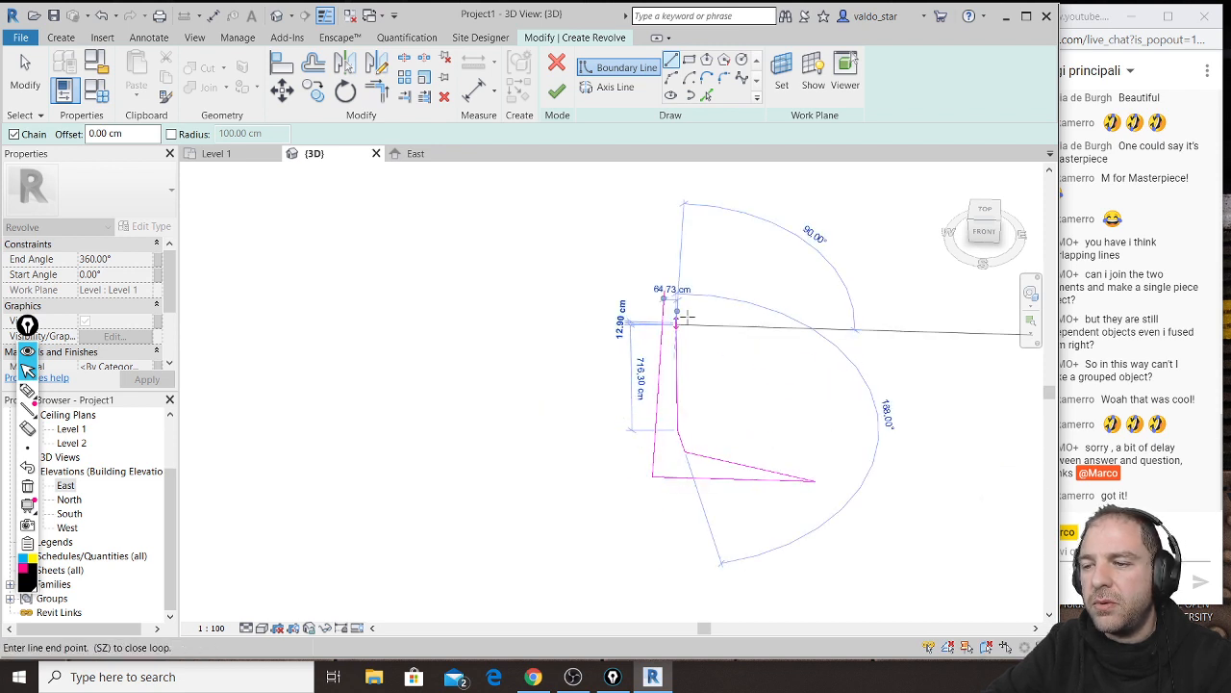
{"action": "left_click", "coordinate": [882, 302]}
{"action": "left_click", "coordinate": [665, 291]}
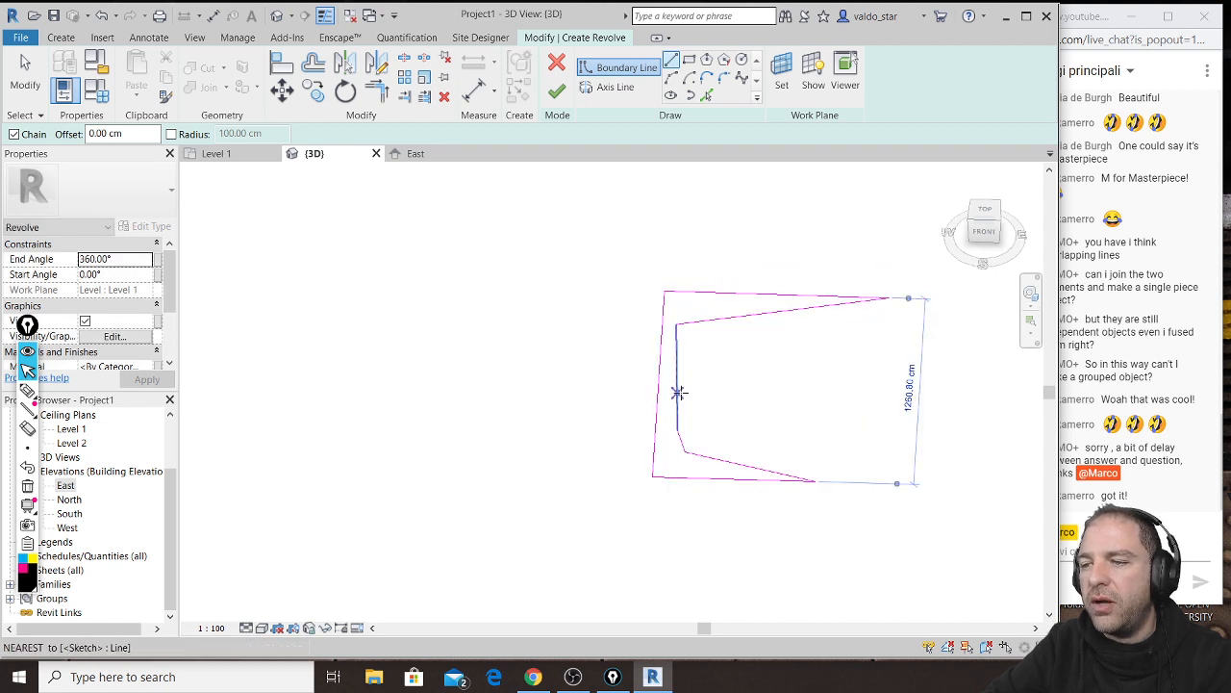
Step: Round the two lower inner corners of the Revolve profile with fillet arcs, giving the upper one a radius of about 803 cm
{"action": "middle_click_drag", "start_coordinate": [717, 340], "coordinate": [728, 399], "text": "shift"}
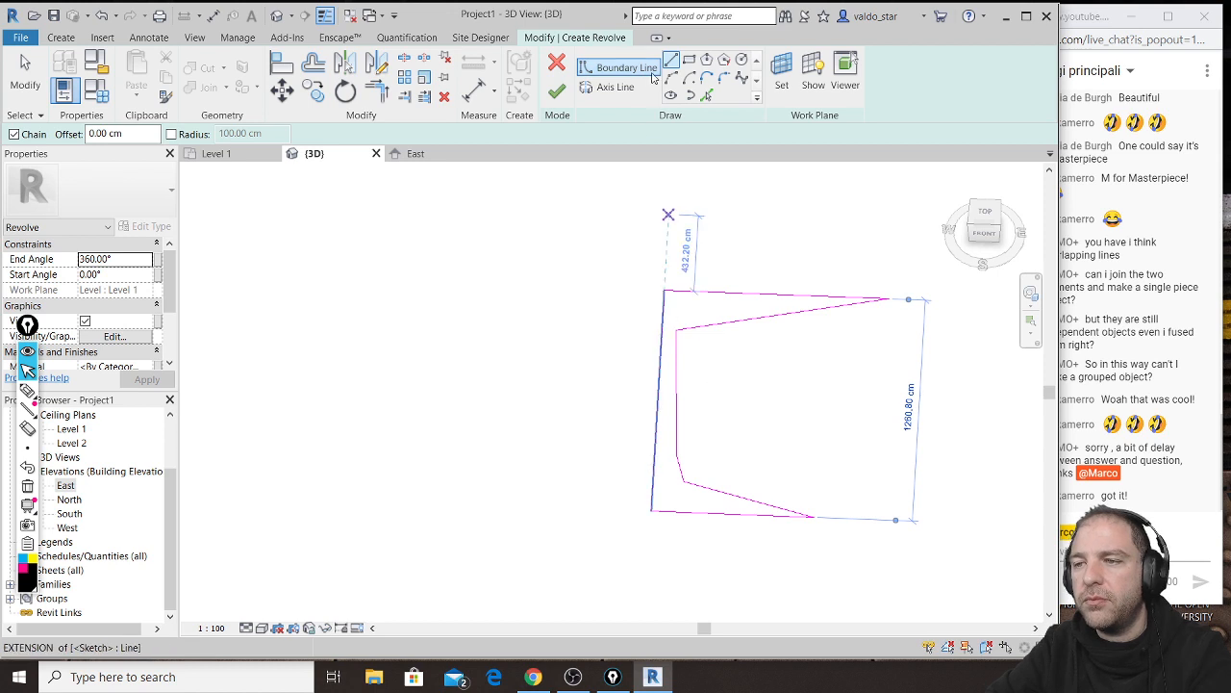
{"action": "left_click", "coordinate": [689, 77]}
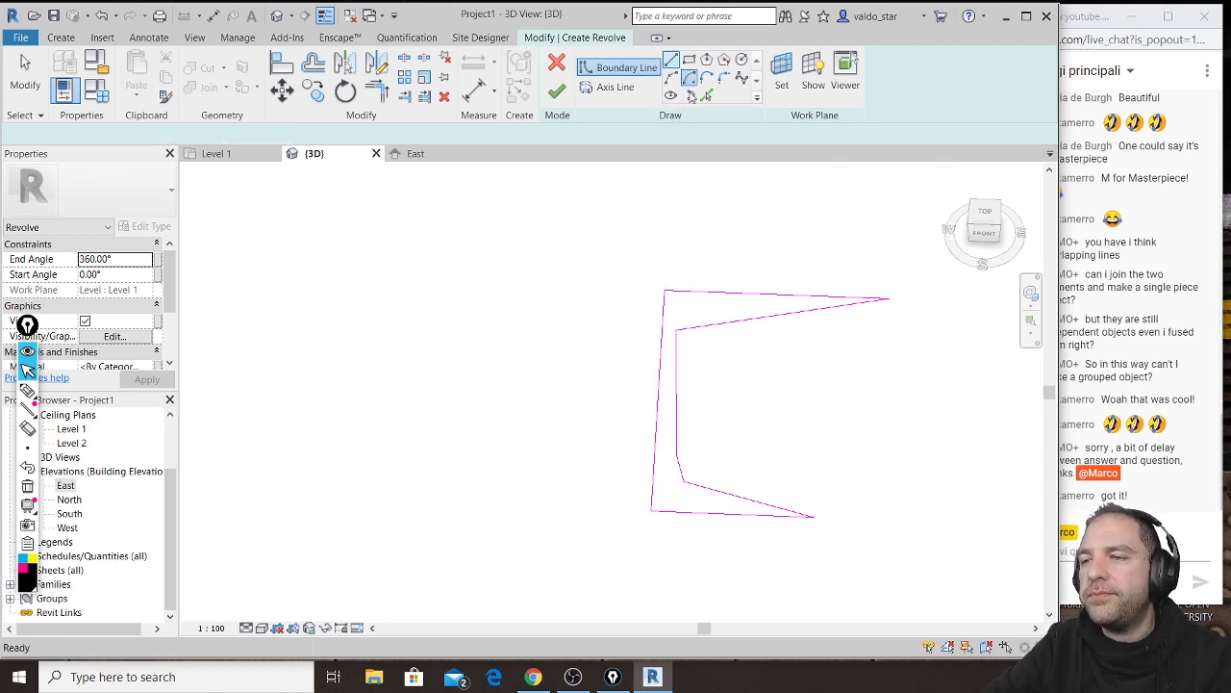
{"action": "scroll", "coordinate": [687, 481], "scroll_direction": "up", "scroll_amount": 3}
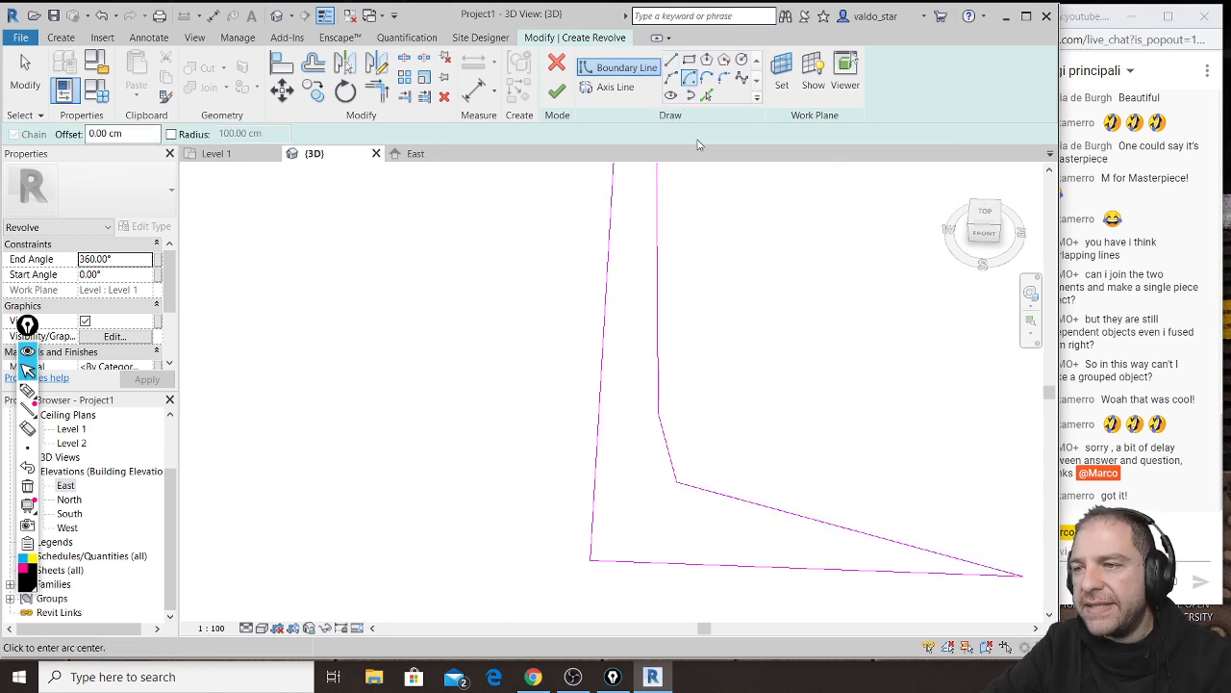
{"action": "left_click", "coordinate": [724, 81]}
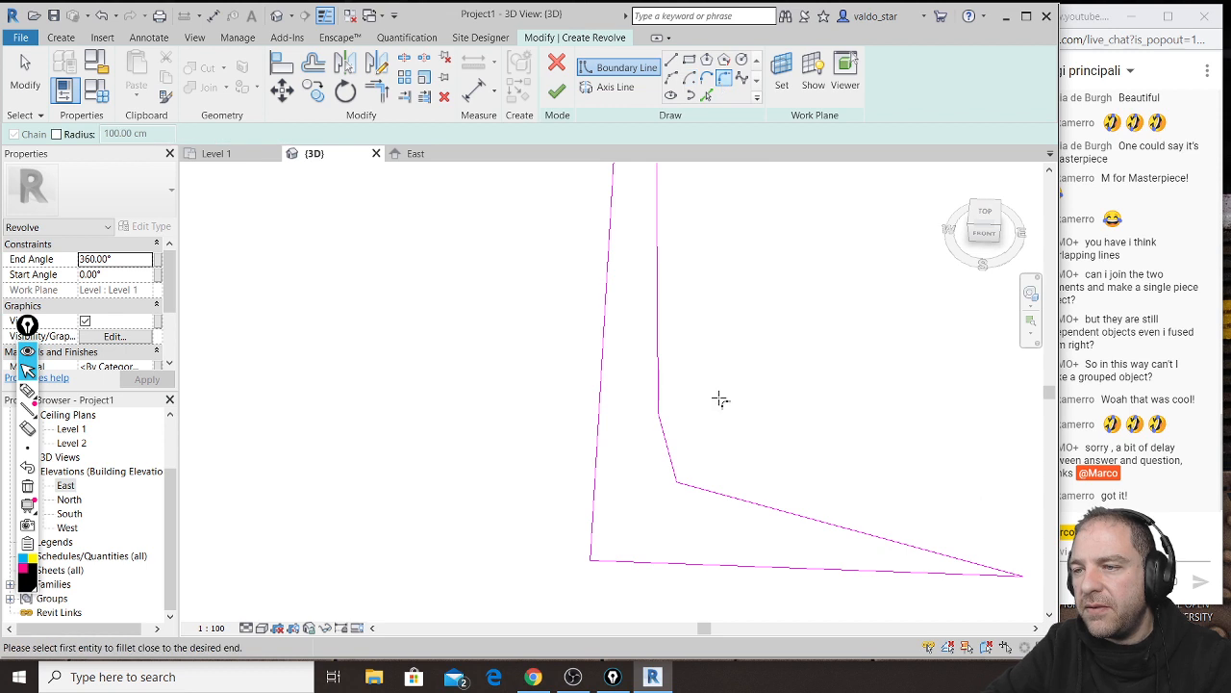
{"action": "left_click", "coordinate": [666, 428]}
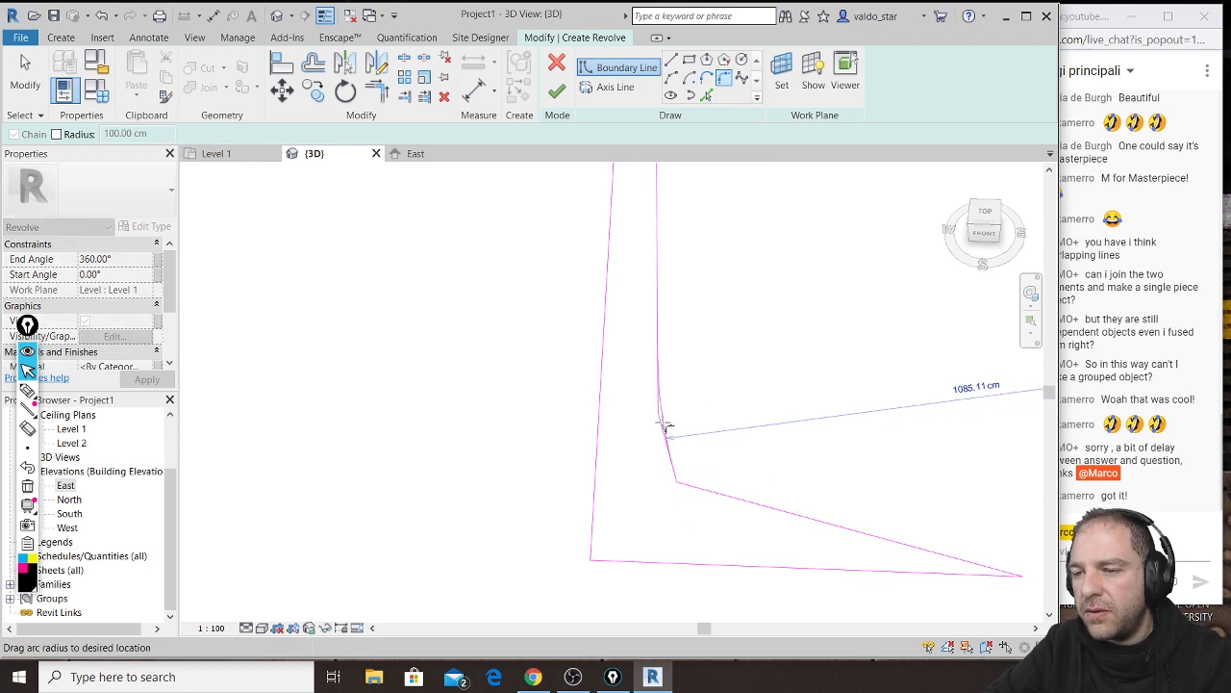
{"action": "left_click", "coordinate": [678, 472]}
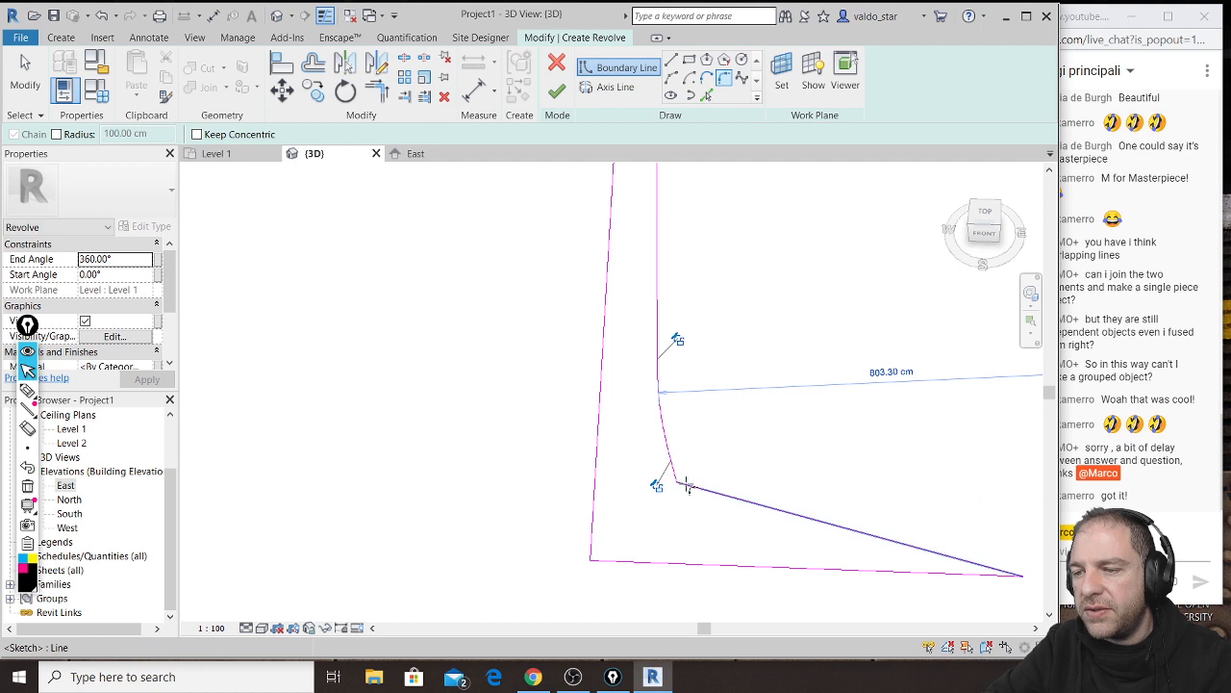
{"action": "left_click", "coordinate": [689, 478]}
Step: Fillet the upper inner corner of the profile with a radius of about 94.5 cm
{"action": "middle_click_drag", "start_coordinate": [743, 339], "coordinate": [704, 579]}
{"action": "left_click", "coordinate": [618, 311]}
{"action": "left_click", "coordinate": [630, 295]}
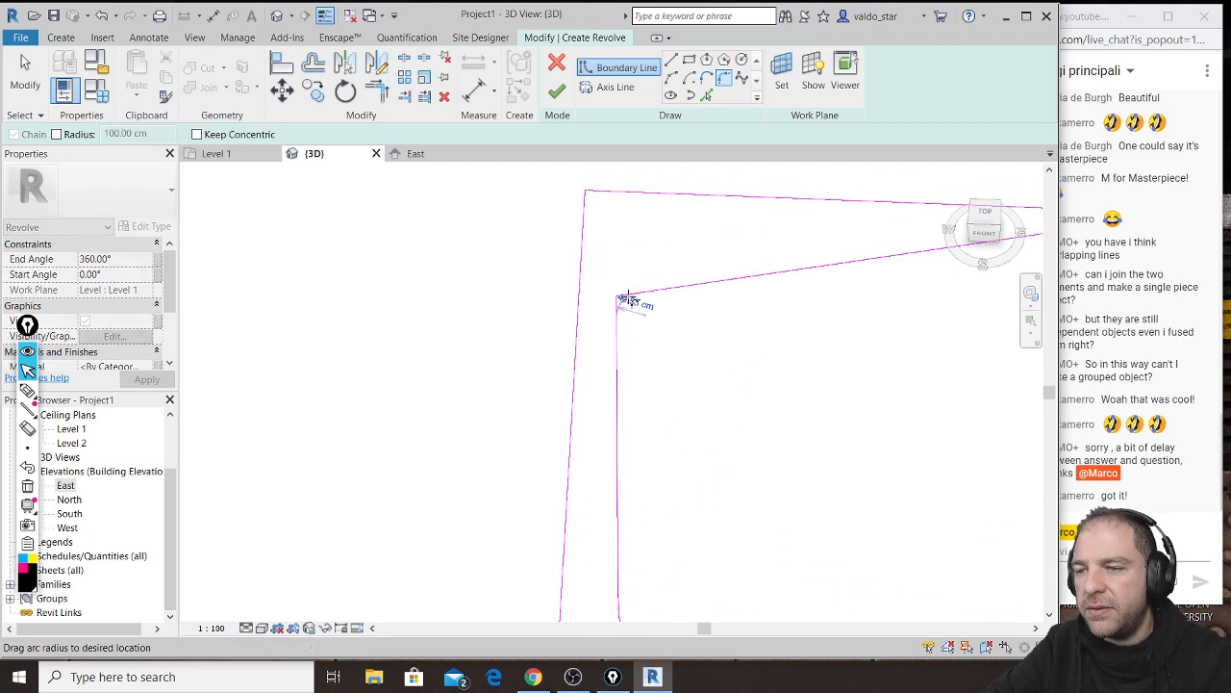
{"action": "left_click", "coordinate": [631, 303]}
{"action": "scroll", "coordinate": [594, 363], "scroll_direction": "down", "scroll_amount": 2}
{"action": "scroll", "coordinate": [593, 363], "scroll_direction": "up", "scroll_amount": 4}
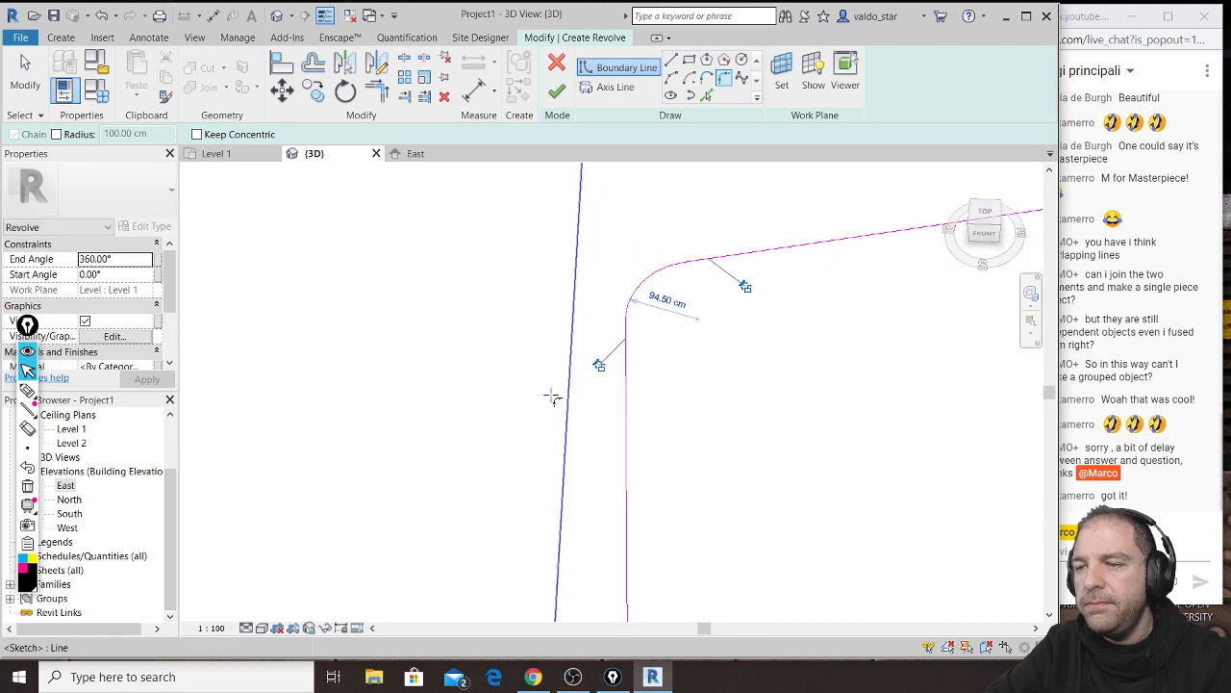
Step: Round both pointed tips of the profile with fillet arcs, about 12 cm radius on the upper tip and 17 cm on the lower
{"action": "scroll", "coordinate": [550, 397], "scroll_direction": "down", "scroll_amount": 5}
{"action": "scroll", "coordinate": [939, 318], "scroll_direction": "up", "scroll_amount": 5}
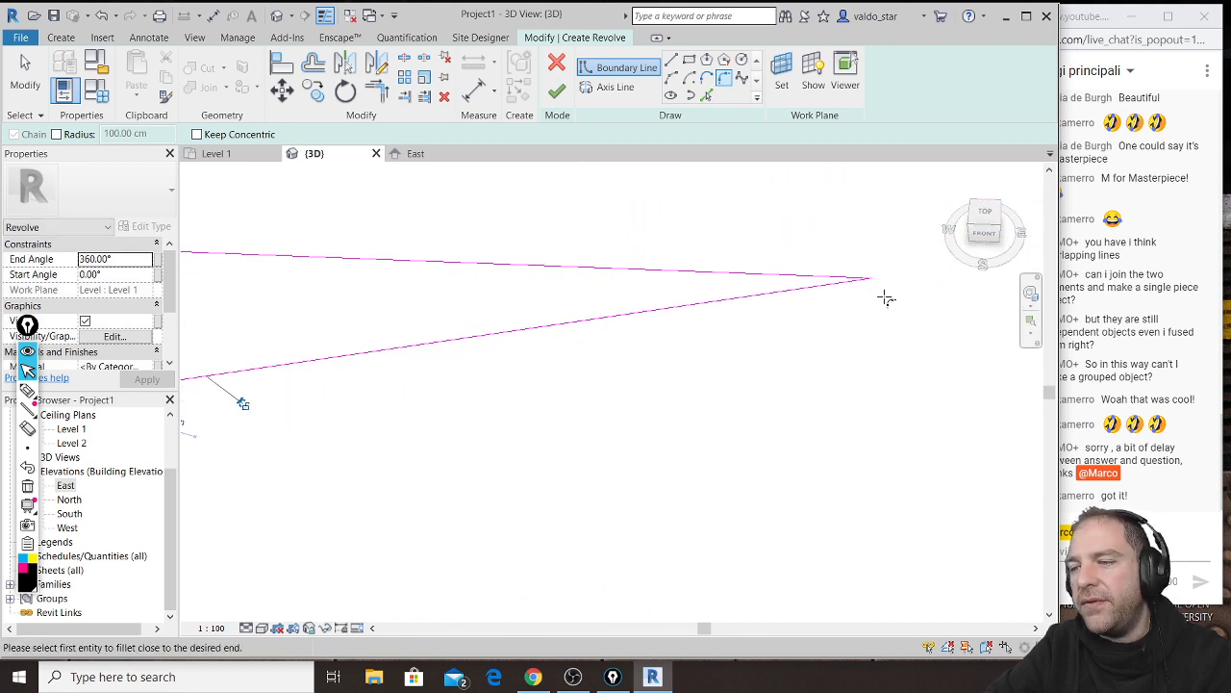
{"action": "left_click", "coordinate": [846, 290]}
{"action": "left_click", "coordinate": [844, 274]}
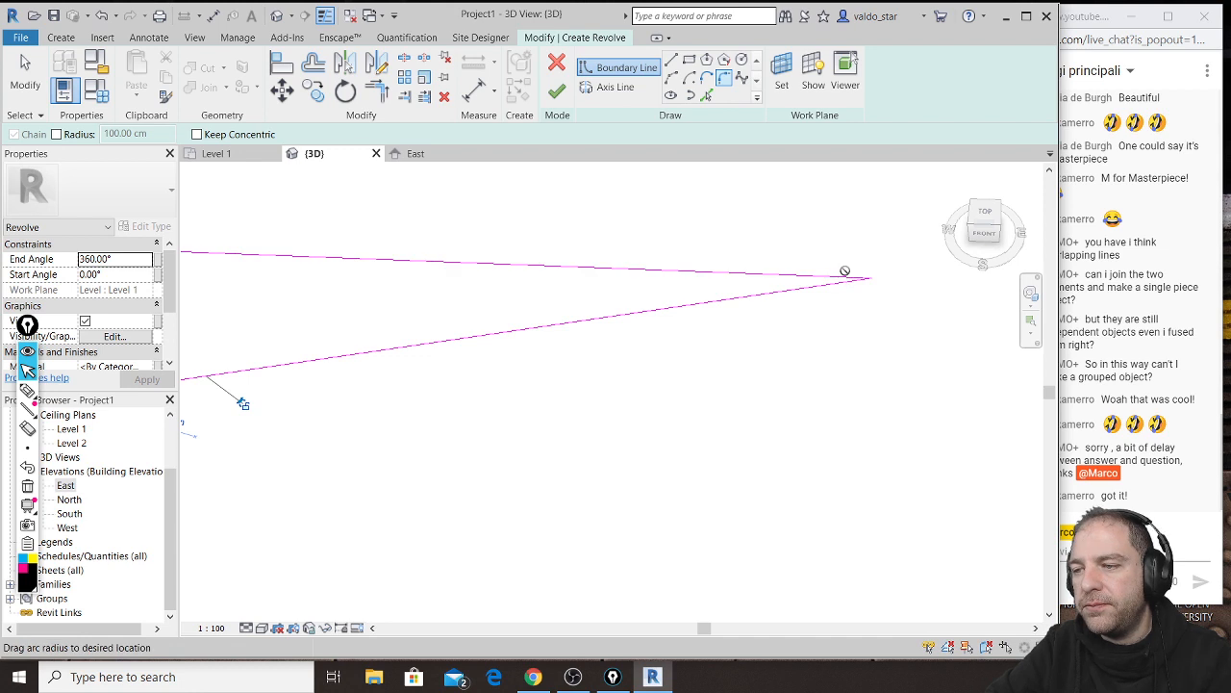
{"action": "left_click", "coordinate": [797, 278]}
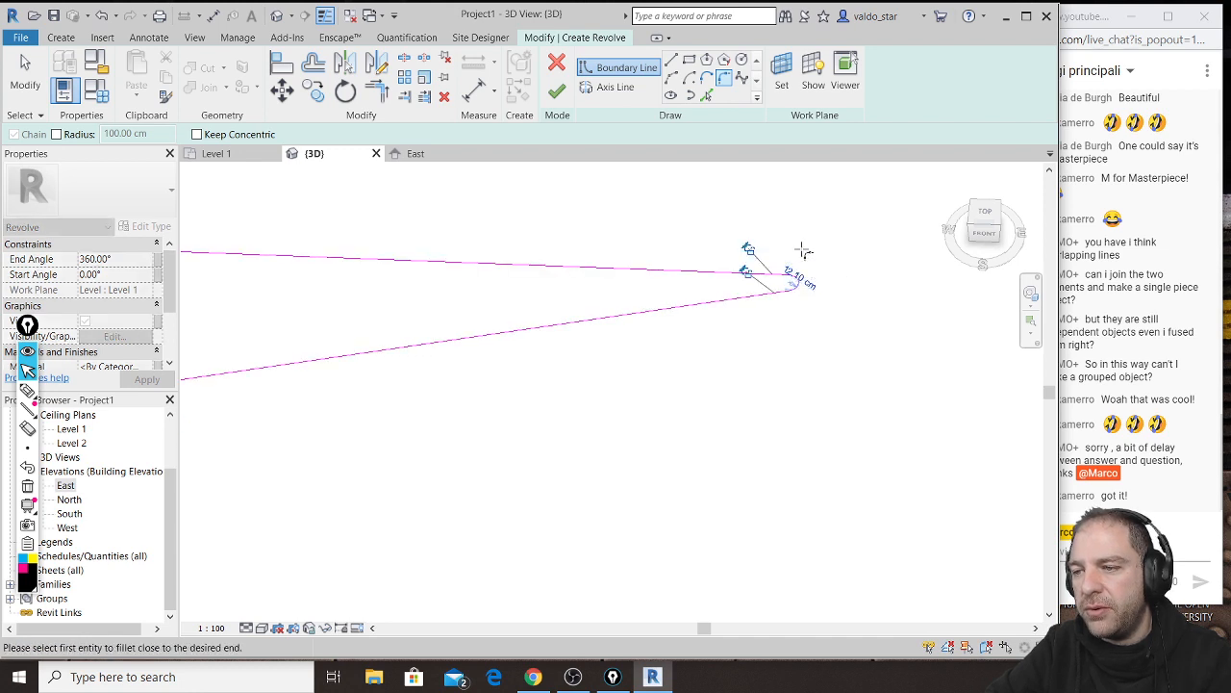
{"action": "scroll", "coordinate": [789, 241], "scroll_direction": "down", "scroll_amount": 2}
{"action": "scroll", "coordinate": [784, 240], "scroll_direction": "down", "scroll_amount": 3}
{"action": "scroll", "coordinate": [728, 459], "scroll_direction": "up", "scroll_amount": 5}
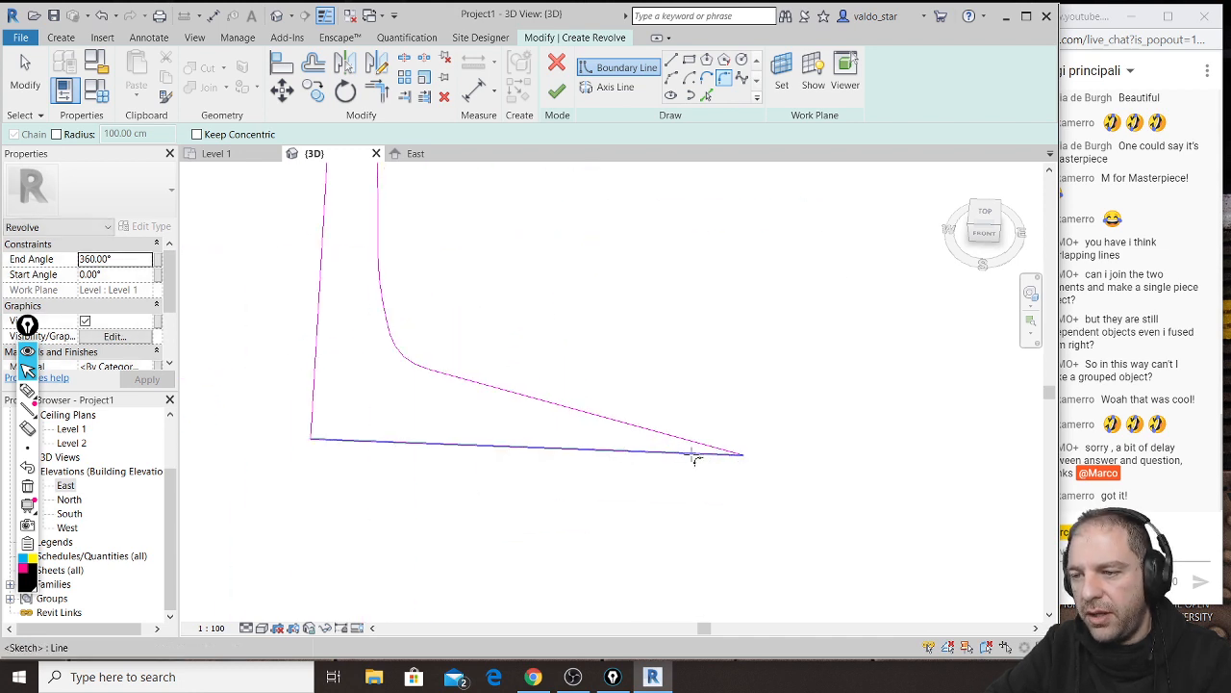
{"action": "left_click", "coordinate": [702, 448]}
{"action": "left_click", "coordinate": [685, 438]}
{"action": "scroll", "coordinate": [744, 442], "scroll_direction": "down", "scroll_amount": 4}
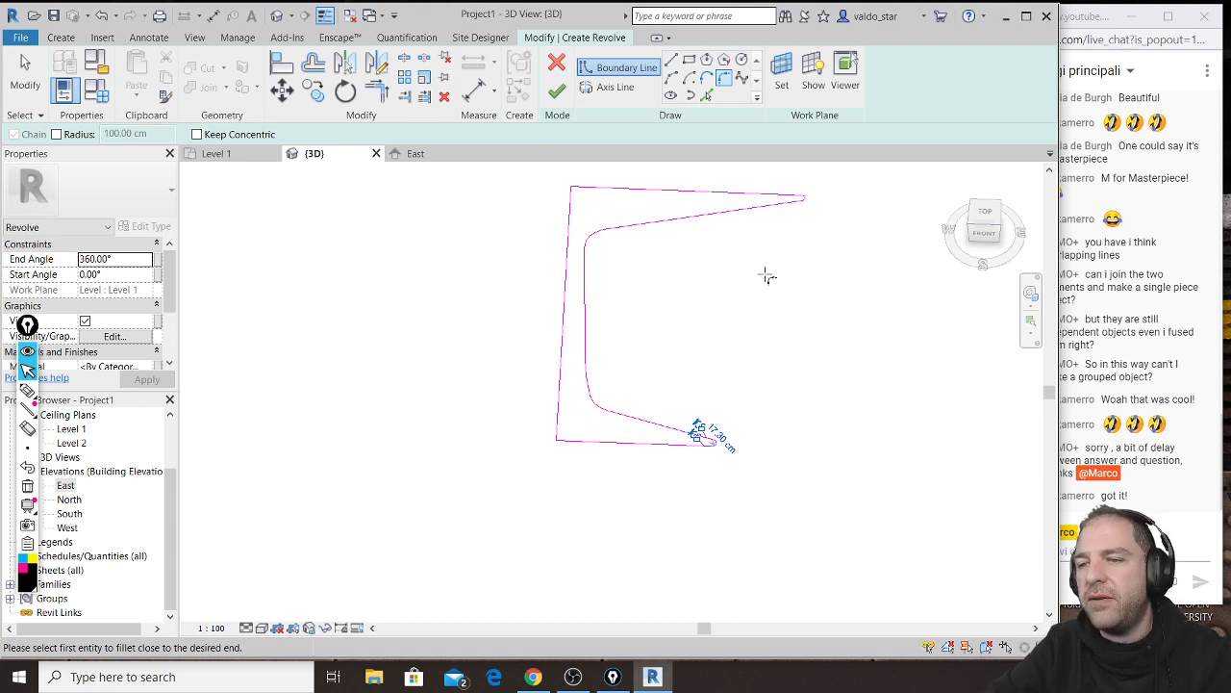
{"action": "middle_click_drag", "start_coordinate": [767, 426], "coordinate": [696, 372], "text": "shift"}
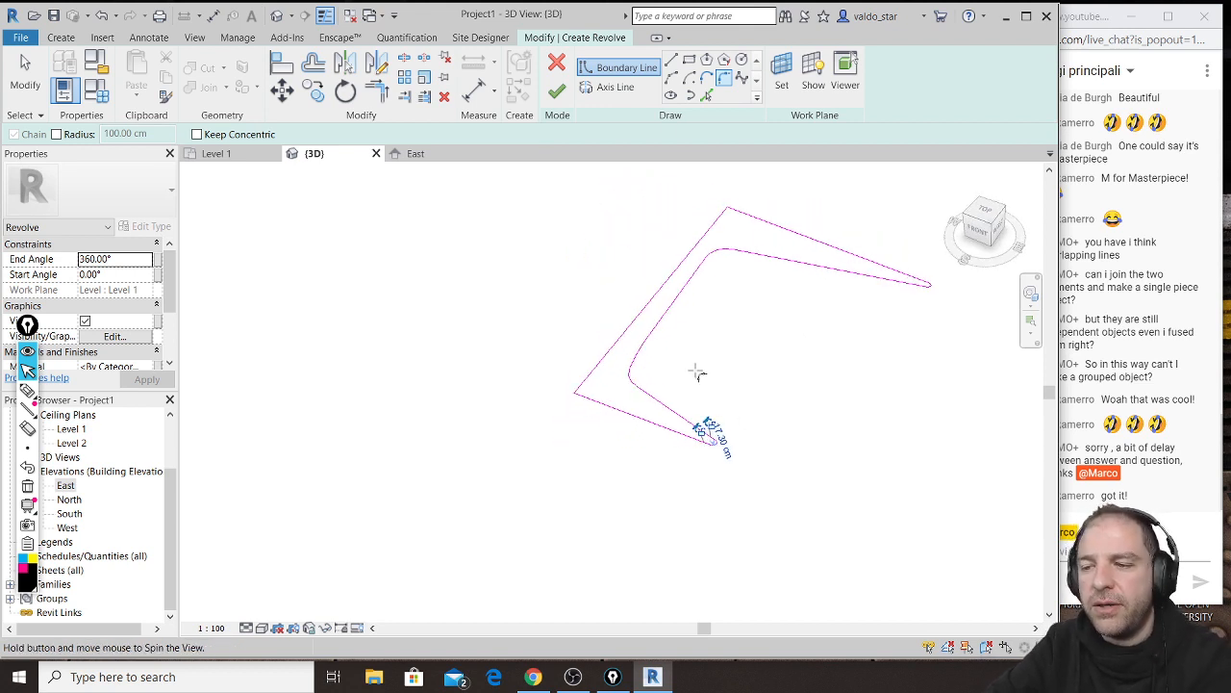
{"action": "left_click", "coordinate": [24, 83]}
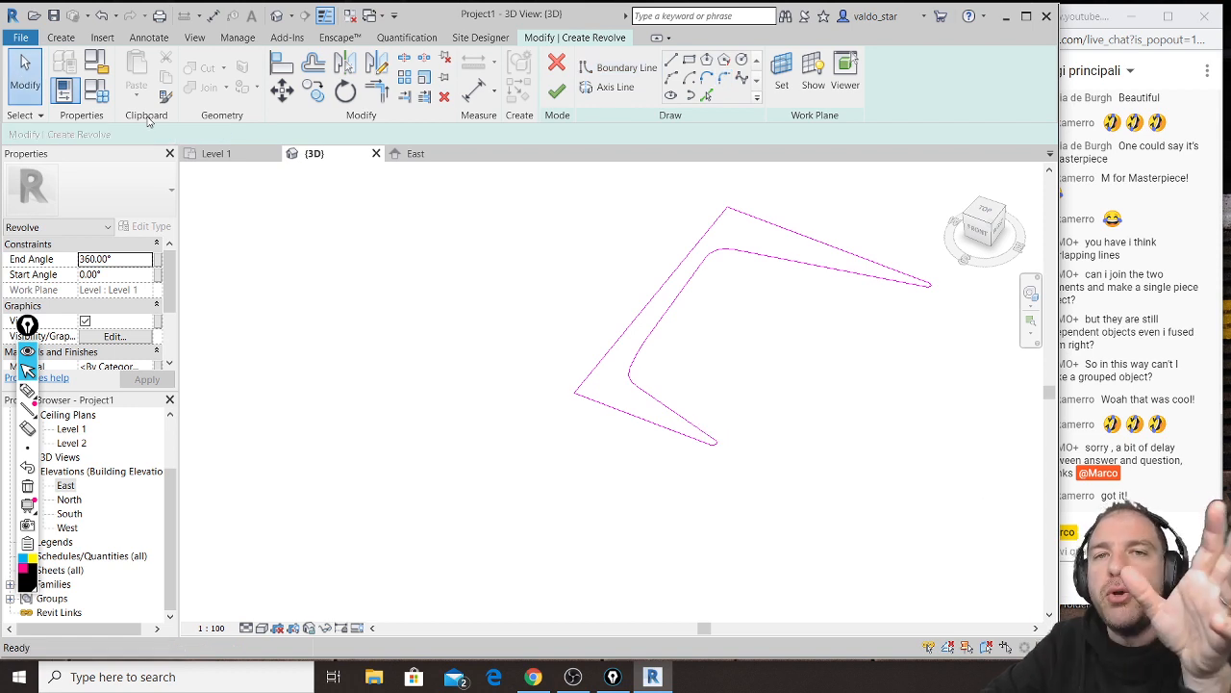
Step: Draw the Revolve axis line, about 1728 cm long, along the profile's straight side and extending past both of its ends
{"action": "mouse_move", "coordinate": [751, 406]}
{"action": "middle_mouse_down"}
{"action": "mouse_move", "coordinate": [671, 412]}
{"action": "mouse_move", "coordinate": [654, 379]}
{"action": "mouse_move", "coordinate": [647, 278]}
{"action": "mouse_move", "coordinate": [693, 352]}
{"action": "mouse_move", "coordinate": [670, 416]}
{"action": "middle_mouse_up"}
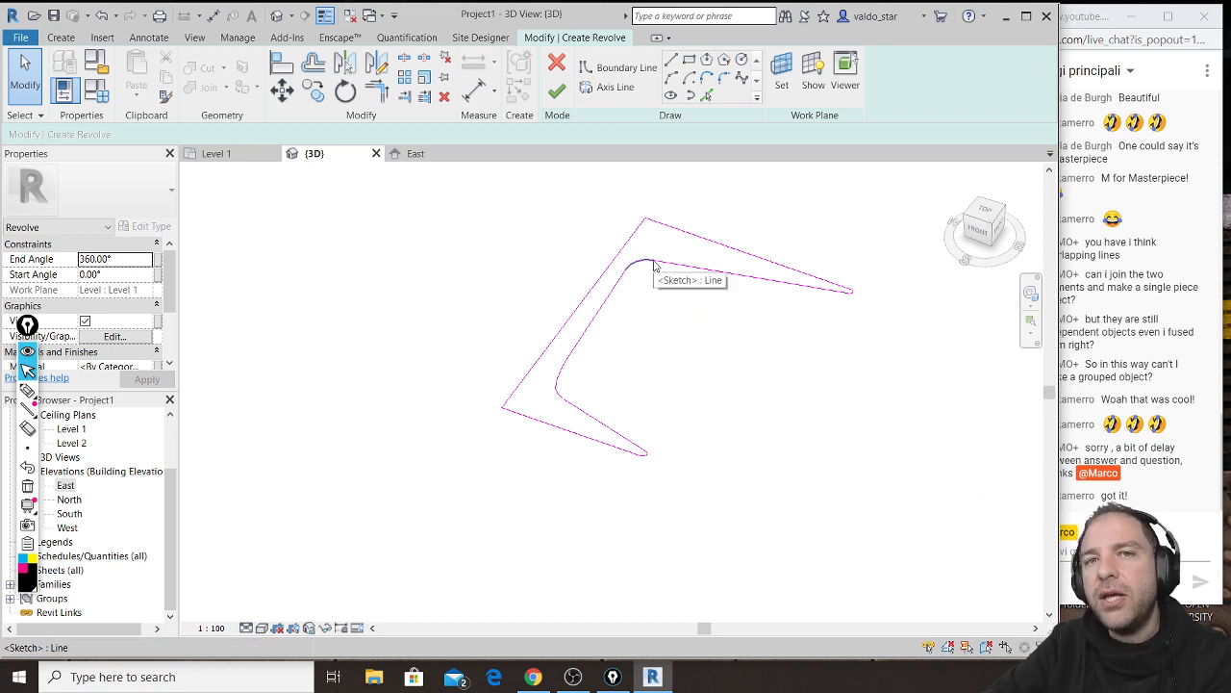
{"action": "left_click", "coordinate": [616, 88]}
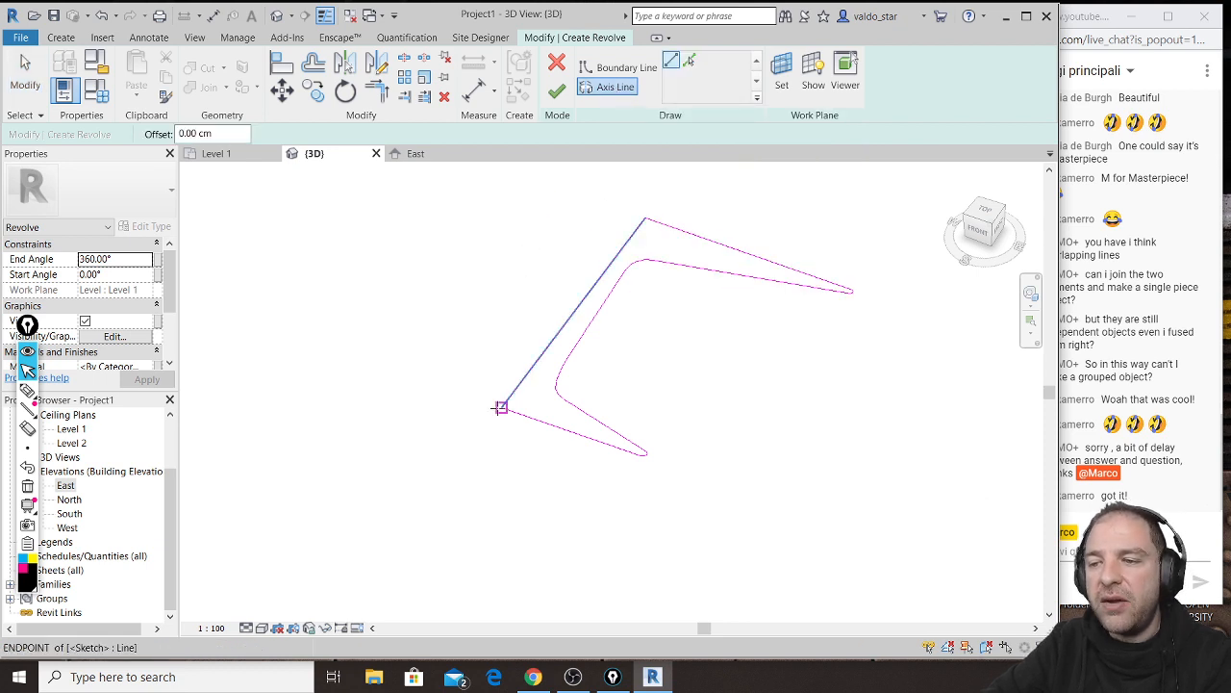
{"action": "left_click", "coordinate": [481, 432]}
{"action": "left_click", "coordinate": [678, 177]}
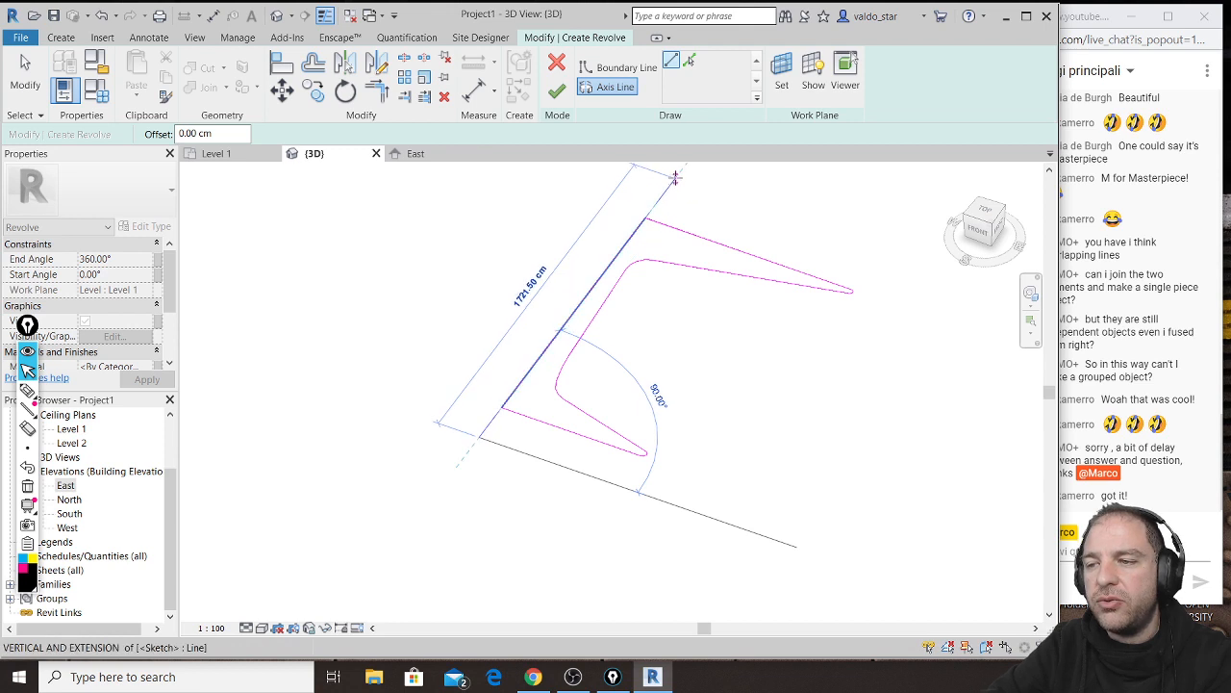
Step: Finish the Revolve sketch to generate the solid with a 360° end angle, and deselect it to inspect its shape
{"action": "mouse_move", "coordinate": [415, 409]}
{"action": "middle_mouse_down"}
{"action": "mouse_move", "coordinate": [404, 468]}
{"action": "mouse_move", "coordinate": [564, 429]}
{"action": "mouse_move", "coordinate": [430, 419]}
{"action": "mouse_move", "coordinate": [510, 415]}
{"action": "middle_mouse_up"}
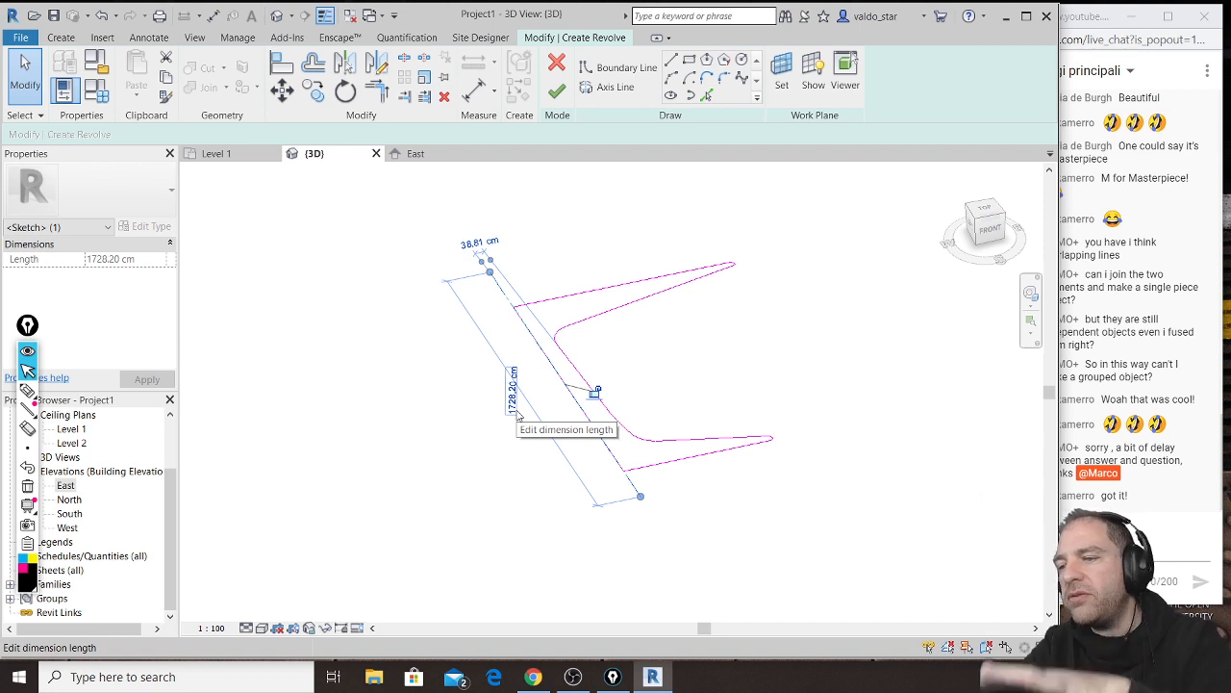
{"action": "left_click", "coordinate": [567, 100]}
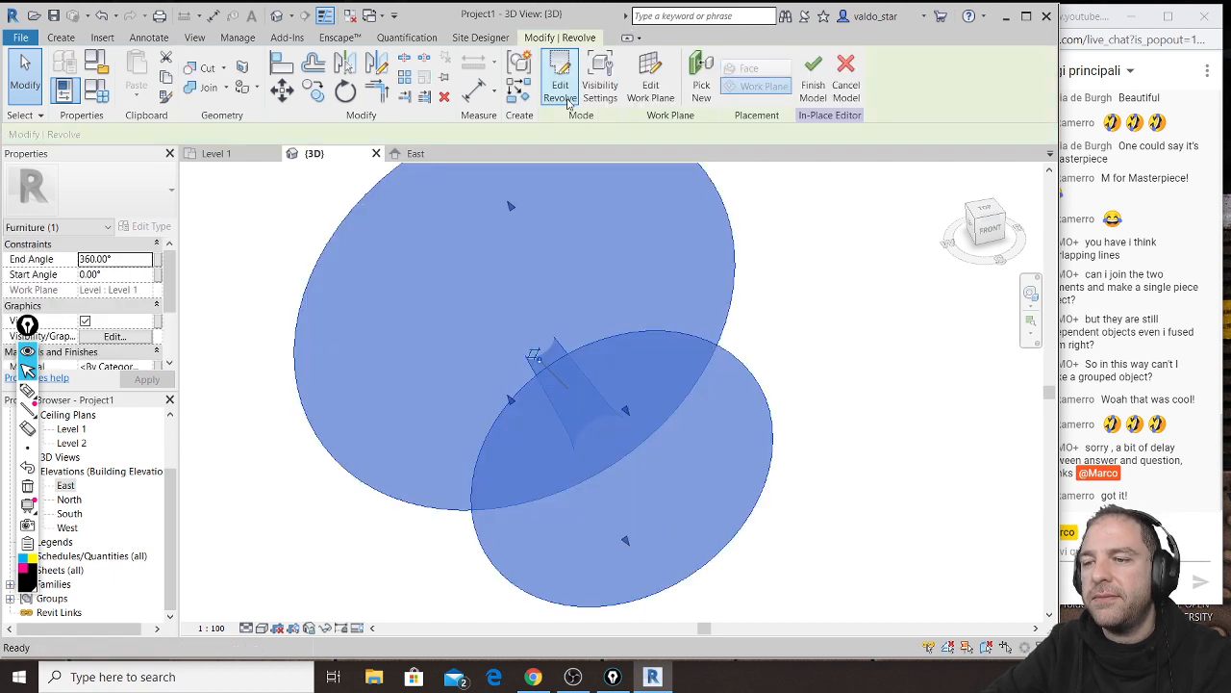
{"action": "left_click", "coordinate": [272, 272]}
{"action": "middle_click_drag", "start_coordinate": [349, 360], "coordinate": [814, 600], "text": "shift"}
{"action": "middle_click_drag", "start_coordinate": [742, 577], "coordinate": [384, 306], "text": "shift"}
{"action": "middle_click_drag", "start_coordinate": [548, 480], "coordinate": [569, 256], "text": "shift"}
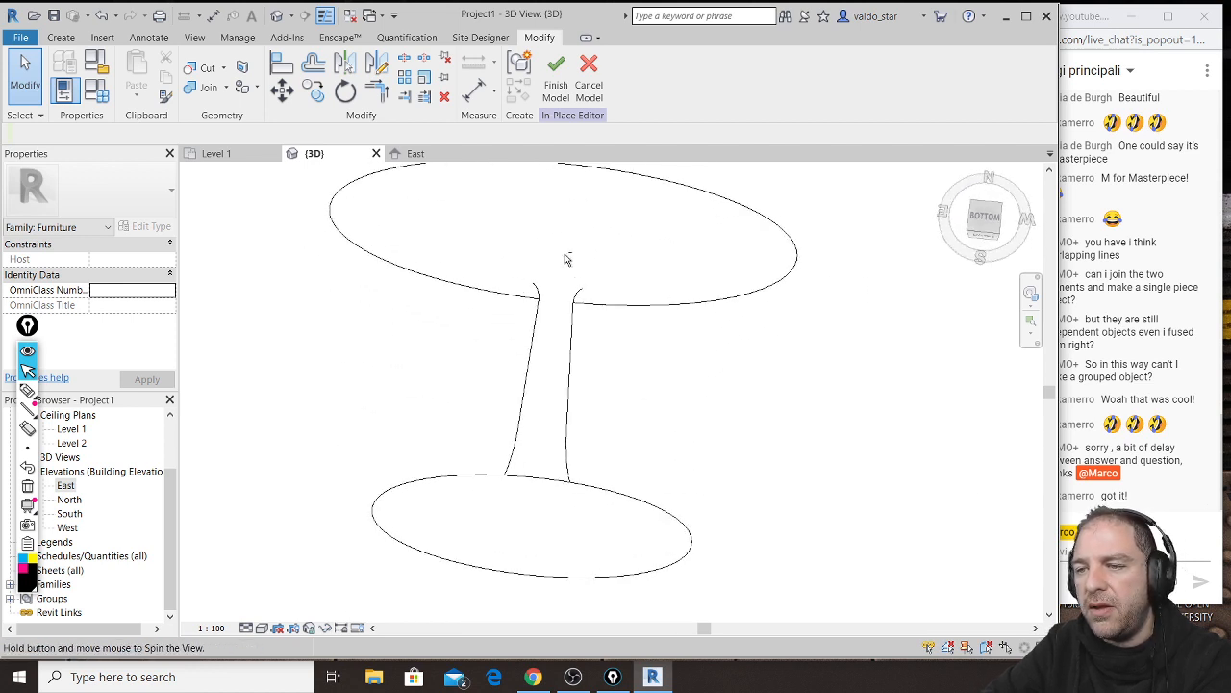
Step: Extrude a rectangular slab about 4194 by 2498 cm with a 25 cm depth on Level 1, cutting through the revolved solid
{"action": "middle_click_drag", "start_coordinate": [648, 478], "coordinate": [814, 606], "text": "shift"}
{"action": "middle_click_drag", "start_coordinate": [484, 214], "coordinate": [561, 366], "text": "shift"}
{"action": "middle_click_drag", "start_coordinate": [428, 252], "coordinate": [550, 224], "text": "shift"}
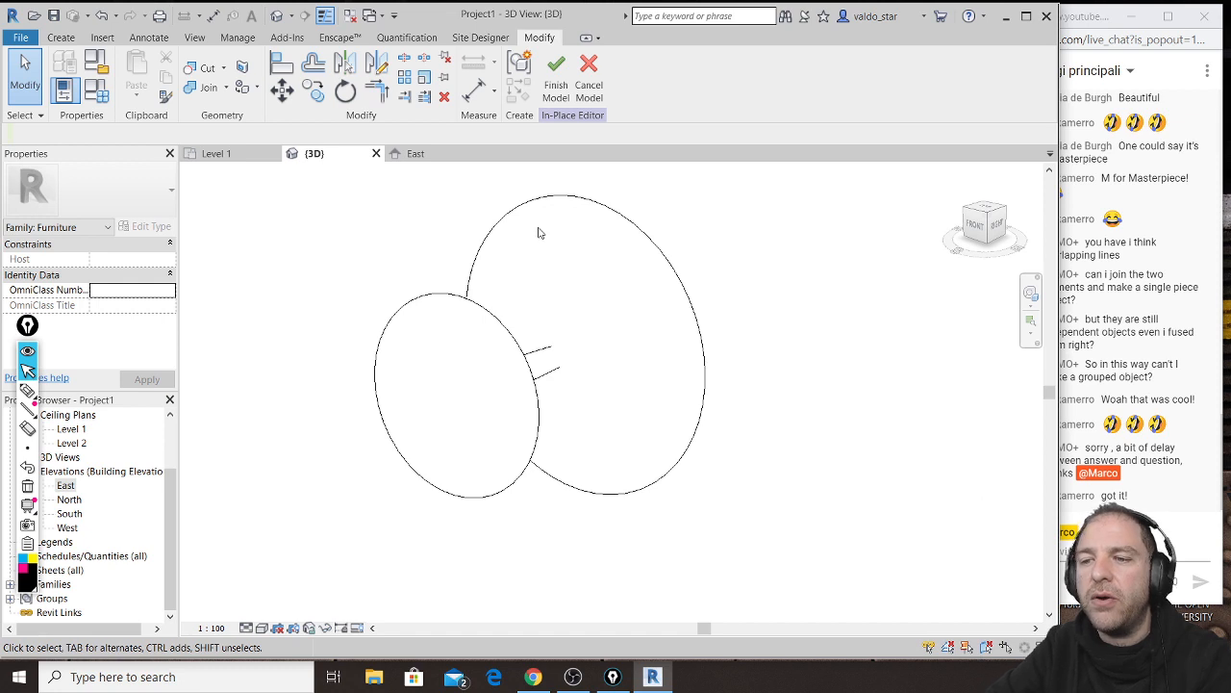
{"action": "left_click", "coordinate": [61, 44]}
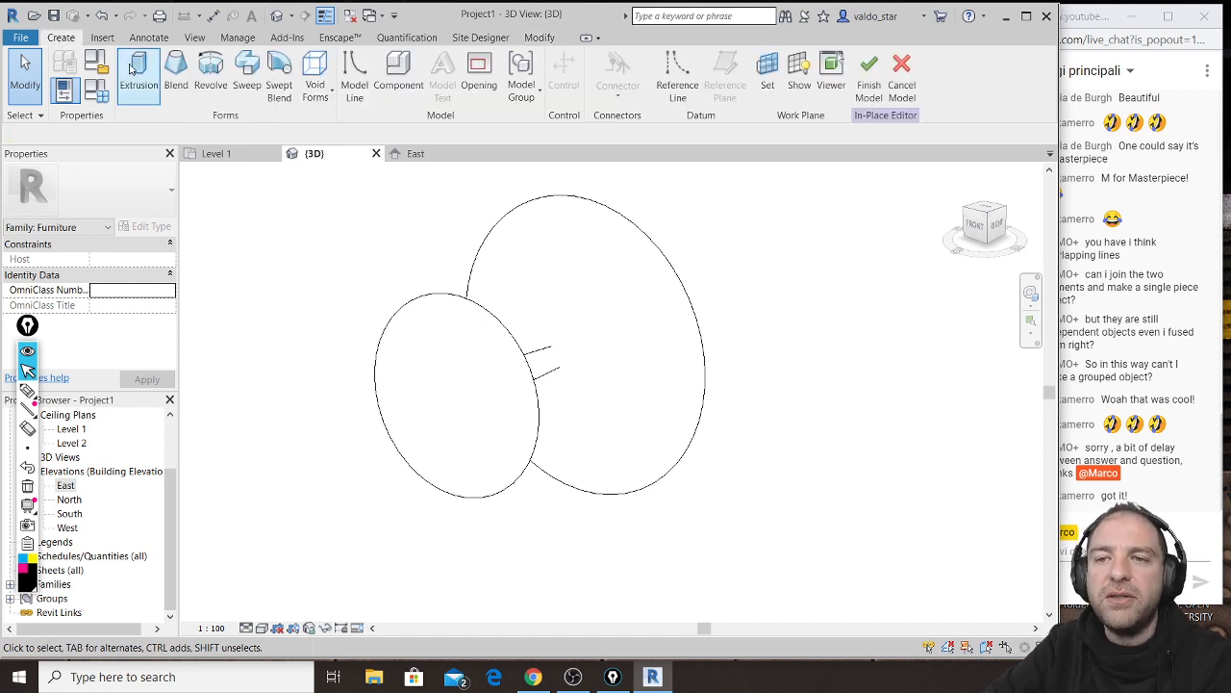
{"action": "left_click", "coordinate": [139, 77]}
{"action": "left_click", "coordinate": [443, 250]}
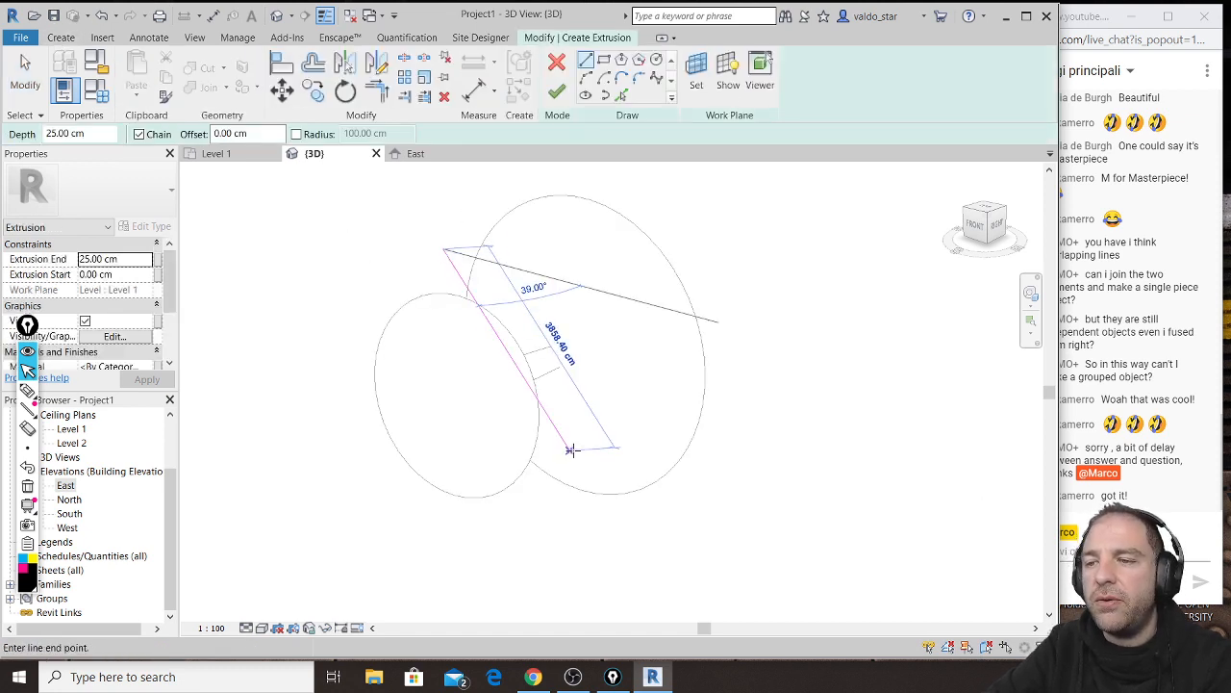
{"action": "left_click", "coordinate": [603, 60]}
{"action": "left_click", "coordinate": [416, 255]}
{"action": "left_click", "coordinate": [677, 502]}
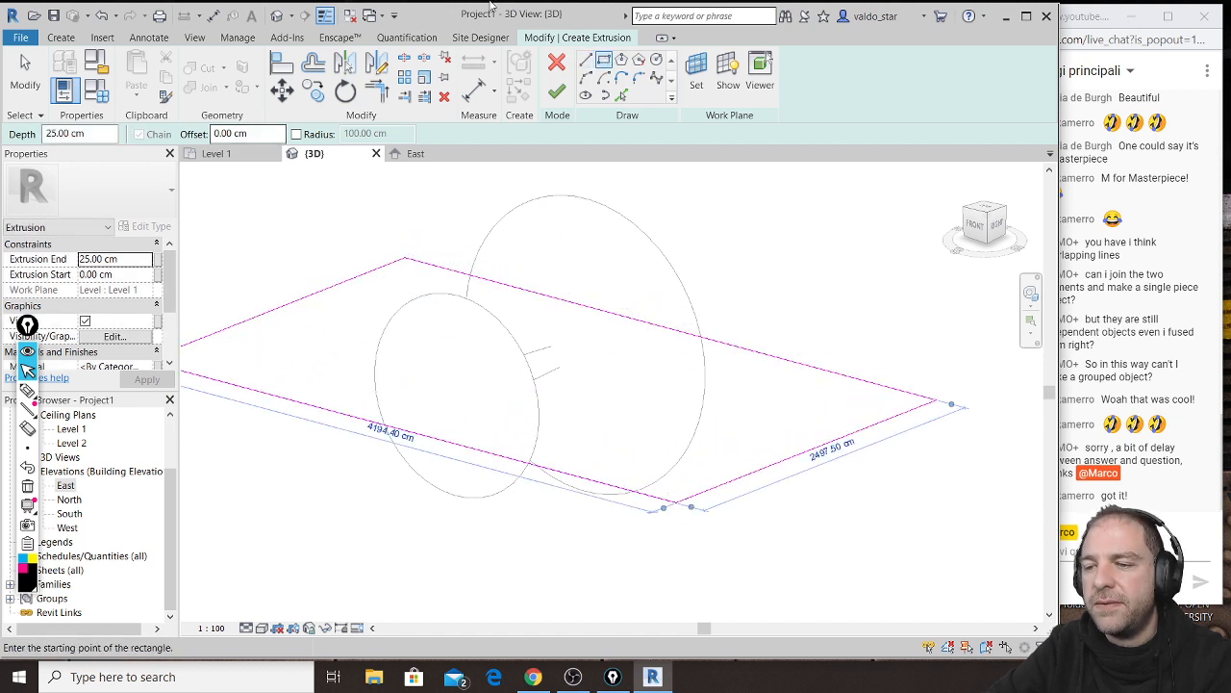
{"action": "left_click", "coordinate": [556, 91]}
{"action": "left_click", "coordinate": [779, 296]}
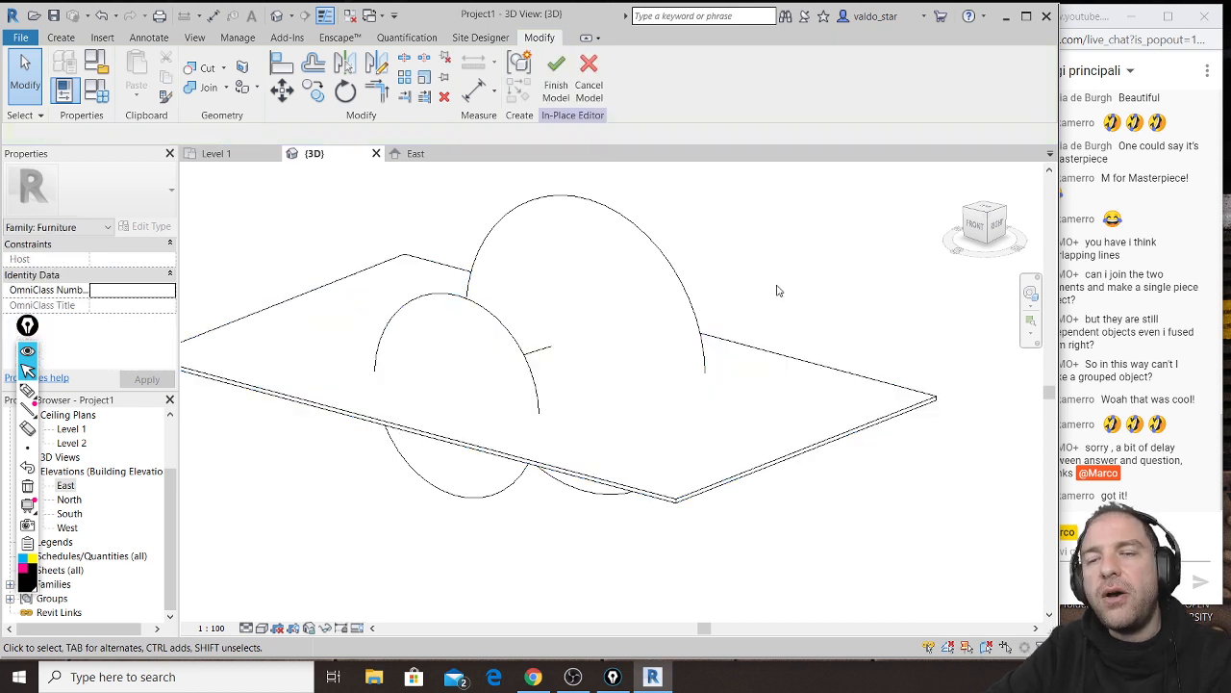
Step: Try to rotate the revolved solid about its centre in the 3D view
{"action": "left_click", "coordinate": [611, 214]}
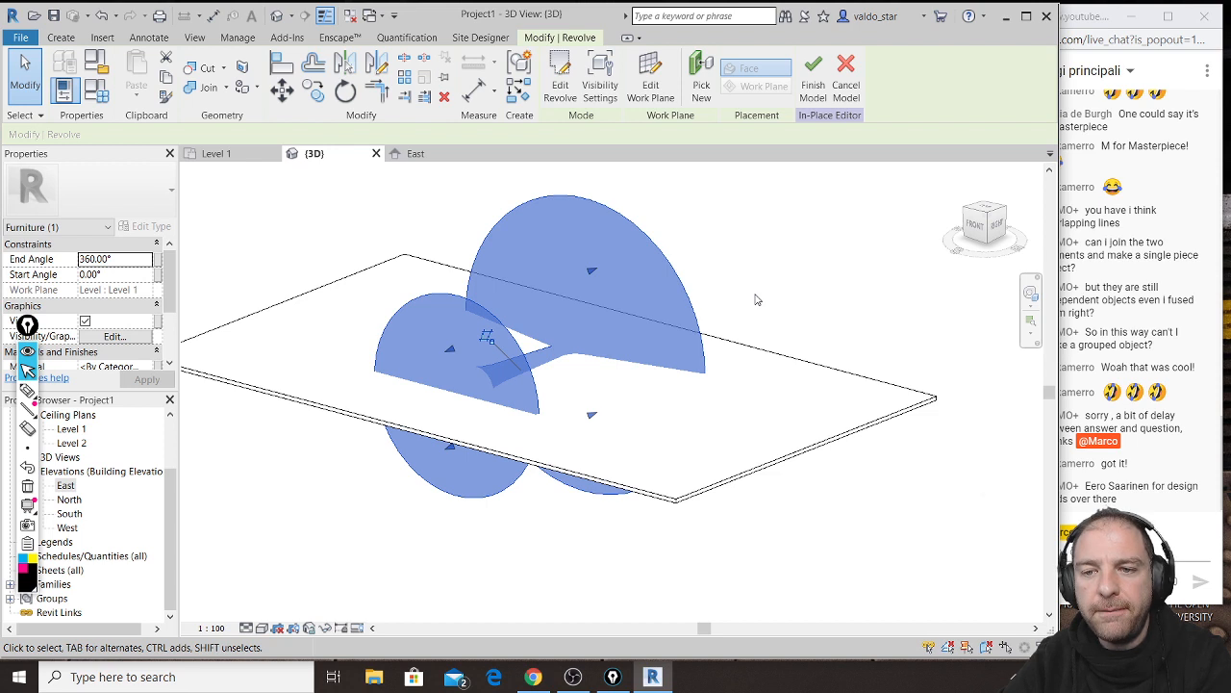
{"action": "left_click", "coordinate": [350, 100]}
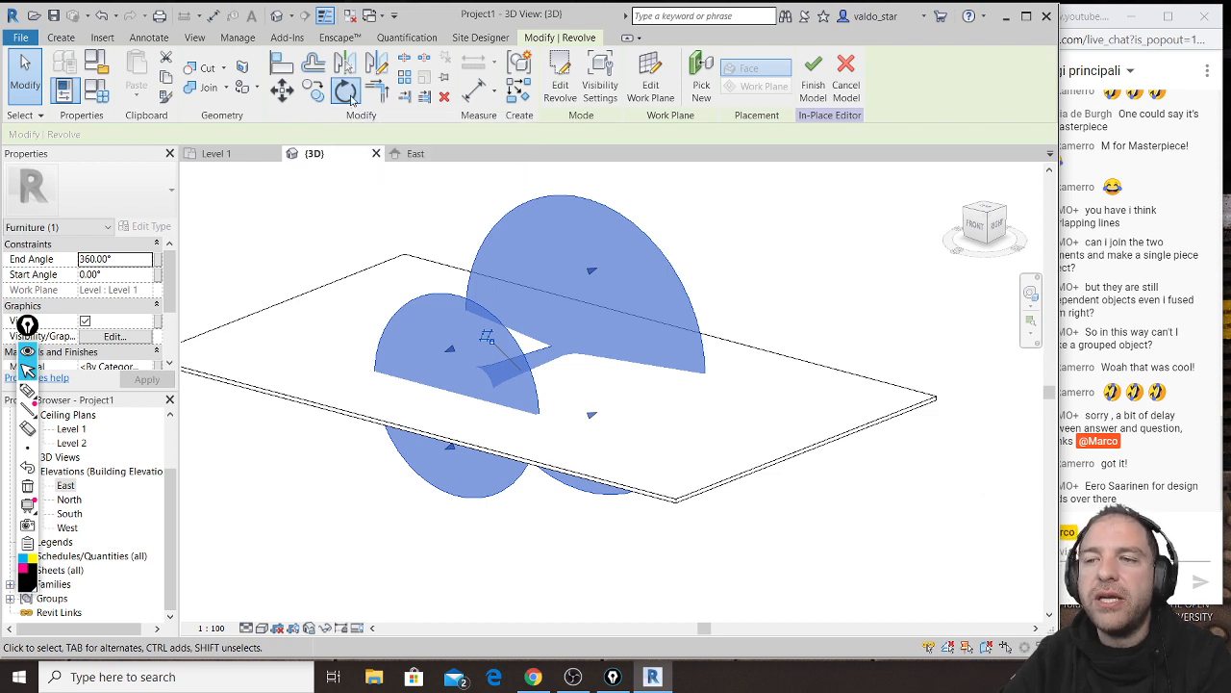
{"action": "left_click", "coordinate": [696, 418]}
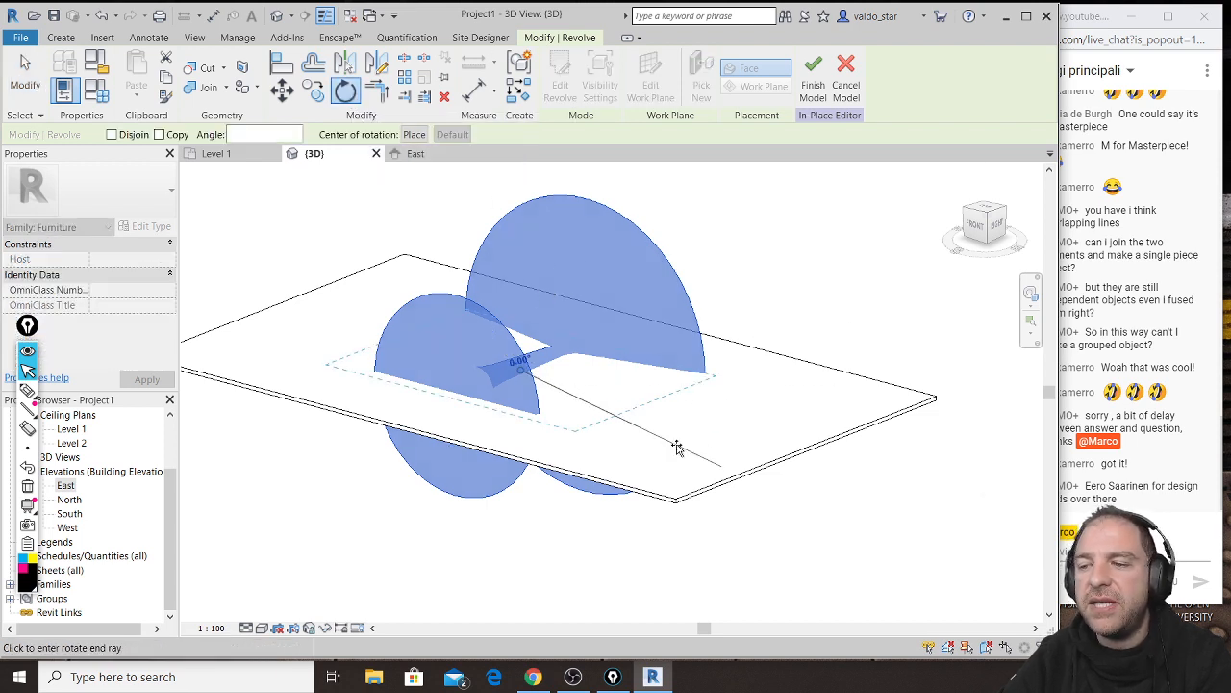
{"action": "left_click", "coordinate": [767, 328]}
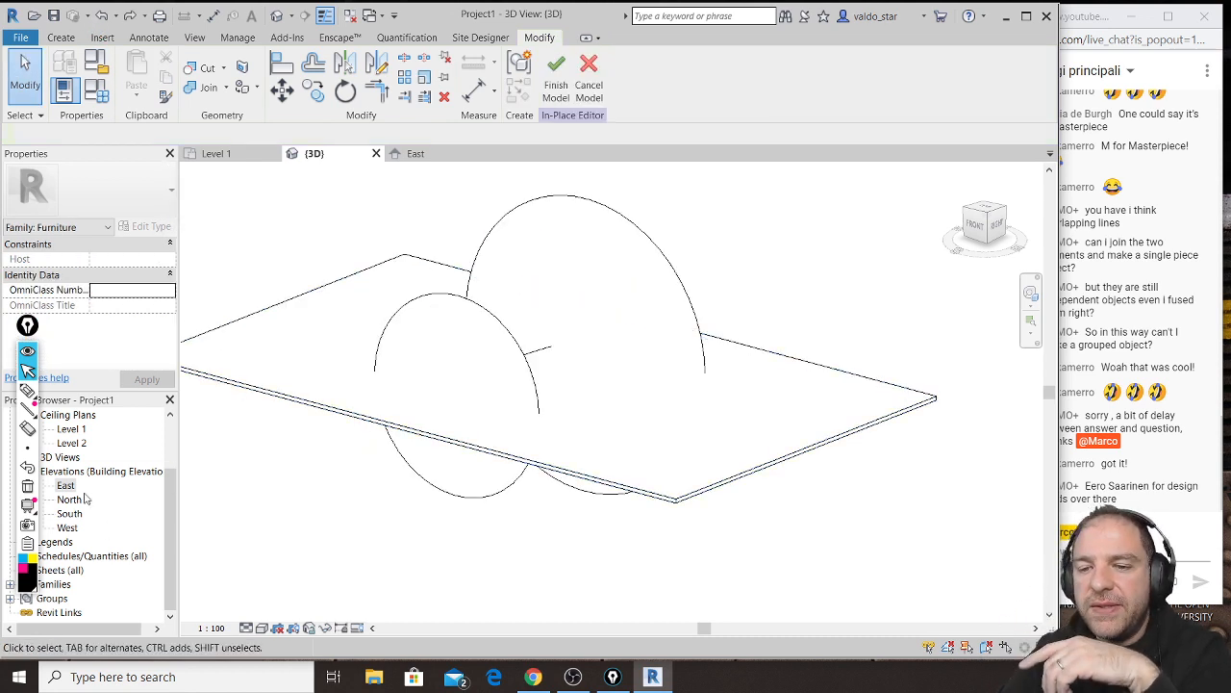
Step: Open the Level 1 reflected ceiling plan and start placing a reference plane beside the table solid
{"action": "double_click", "coordinate": [77, 431]}
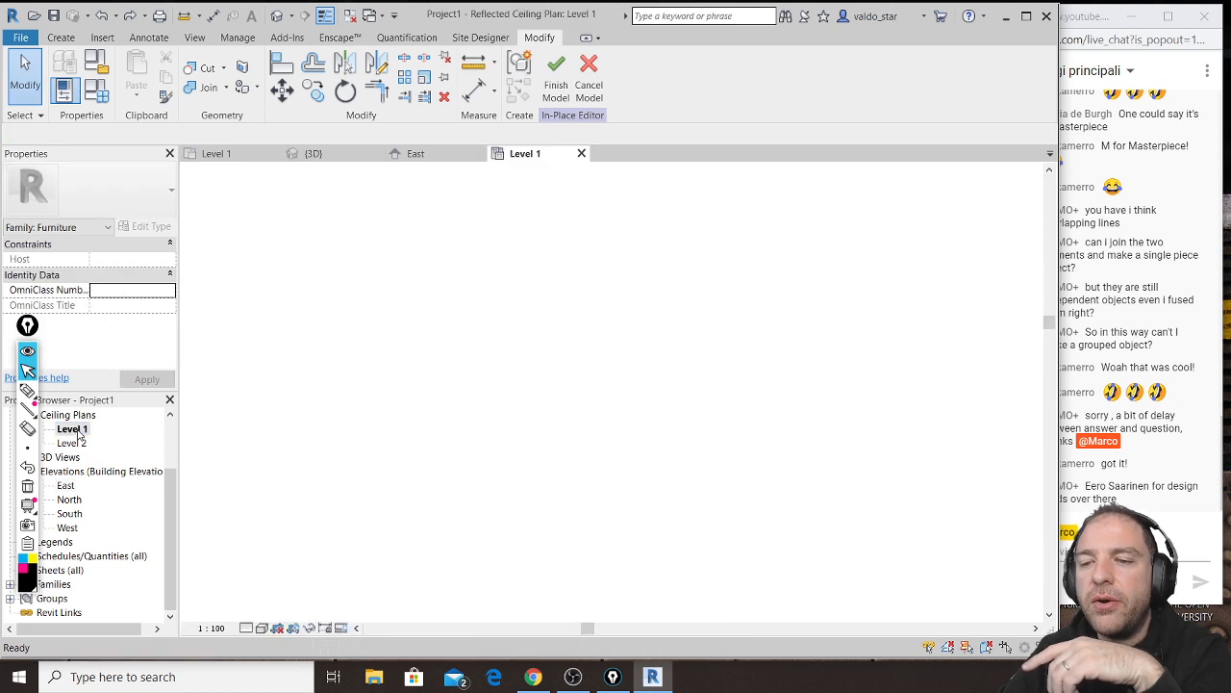
{"action": "middle_click_drag", "start_coordinate": [645, 269], "coordinate": [565, 297]}
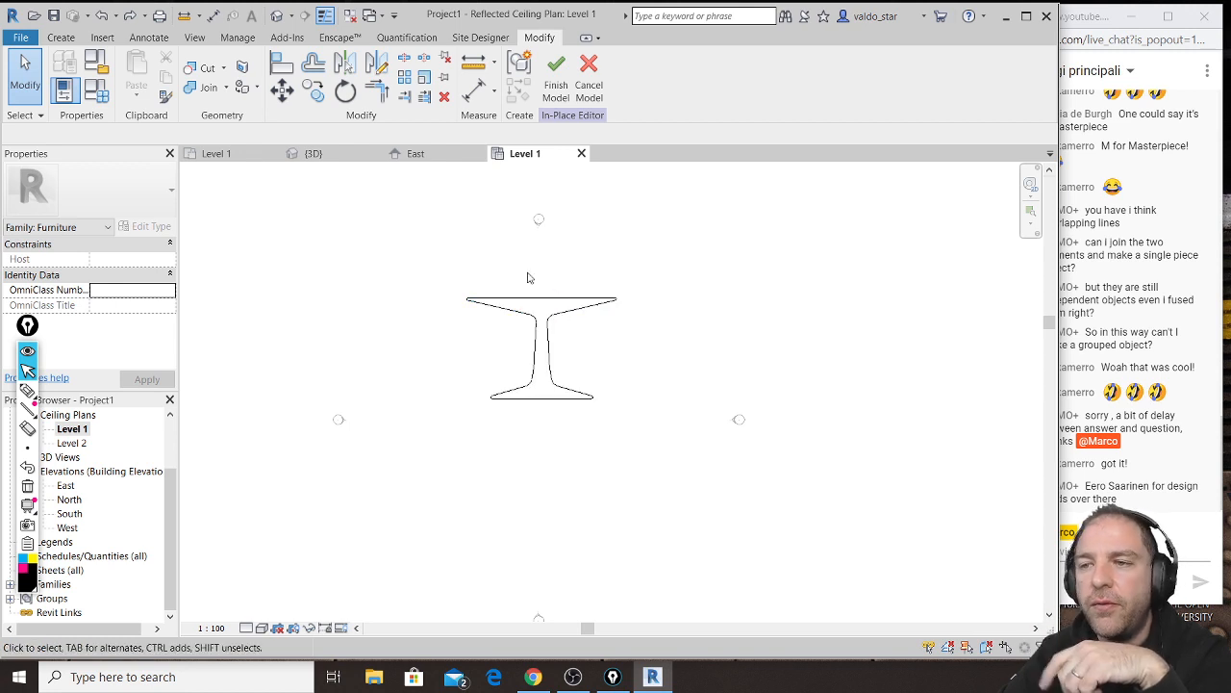
{"action": "left_click", "coordinate": [62, 38]}
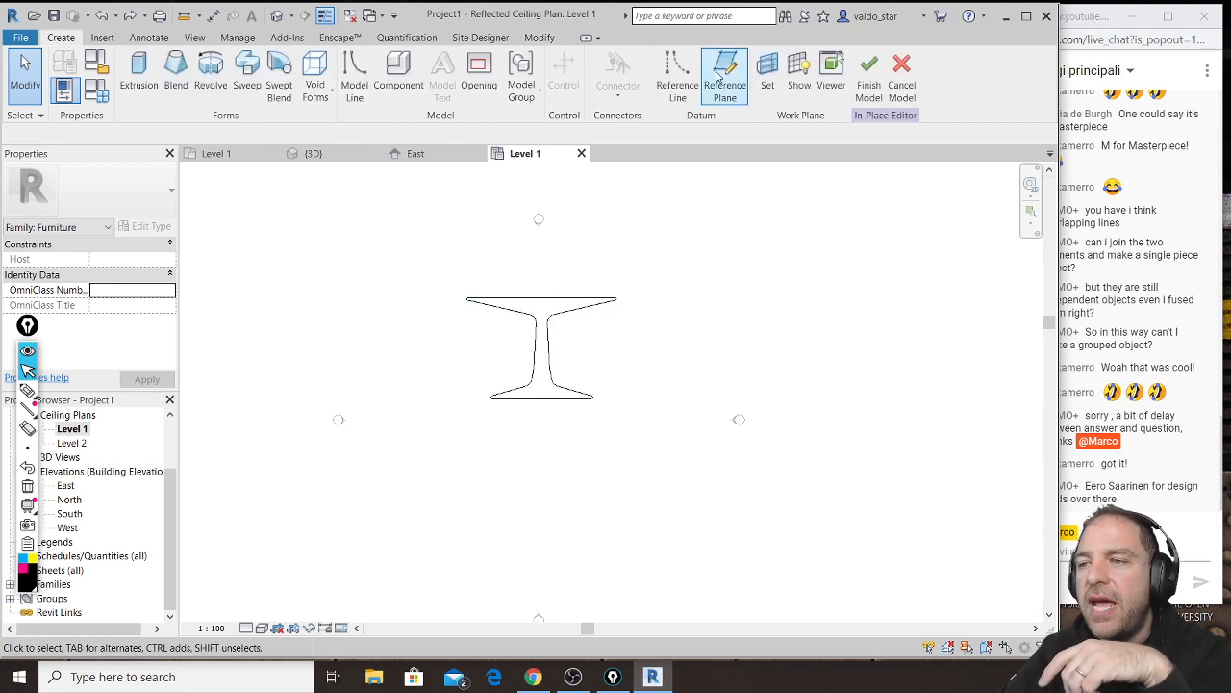
{"action": "left_click", "coordinate": [722, 75]}
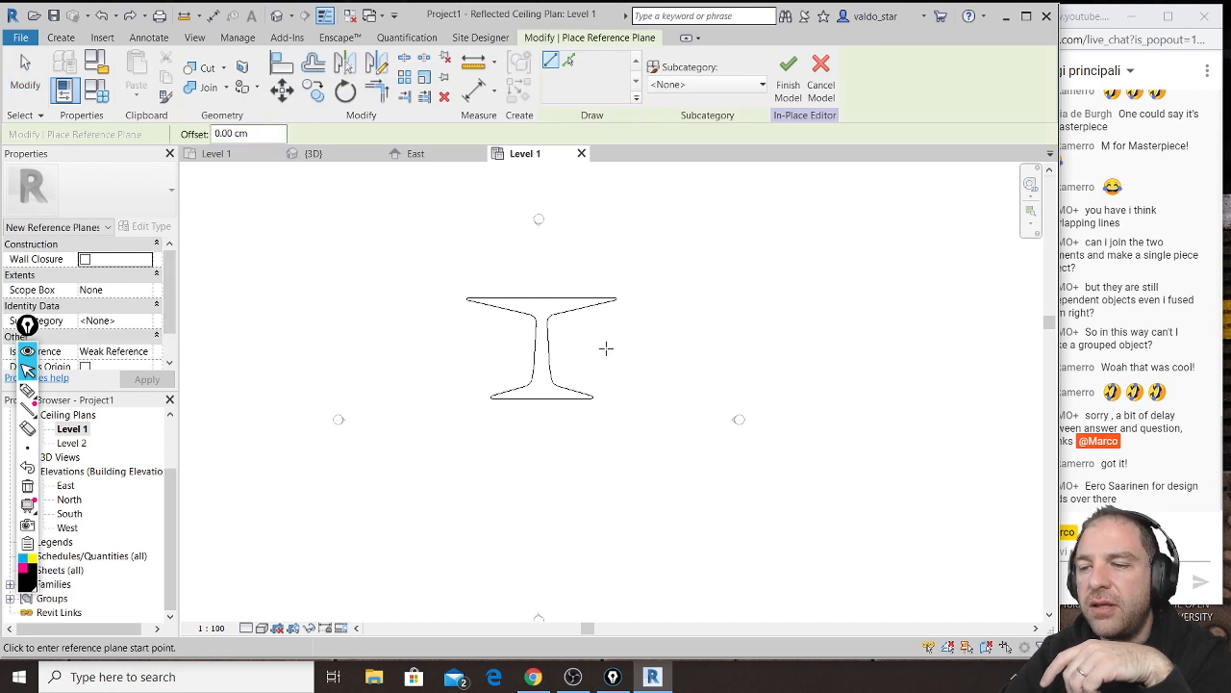
{"action": "left_click", "coordinate": [630, 314]}
{"action": "left_click", "coordinate": [622, 507]}
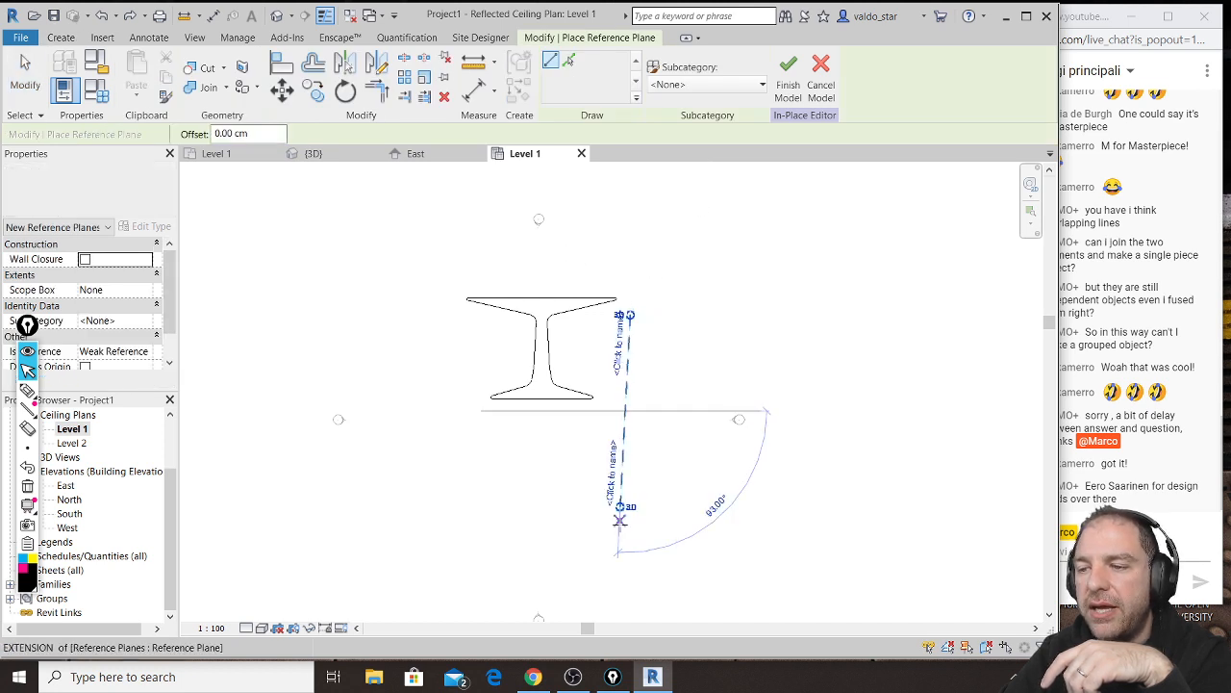
{"action": "key", "text": "Escape"}
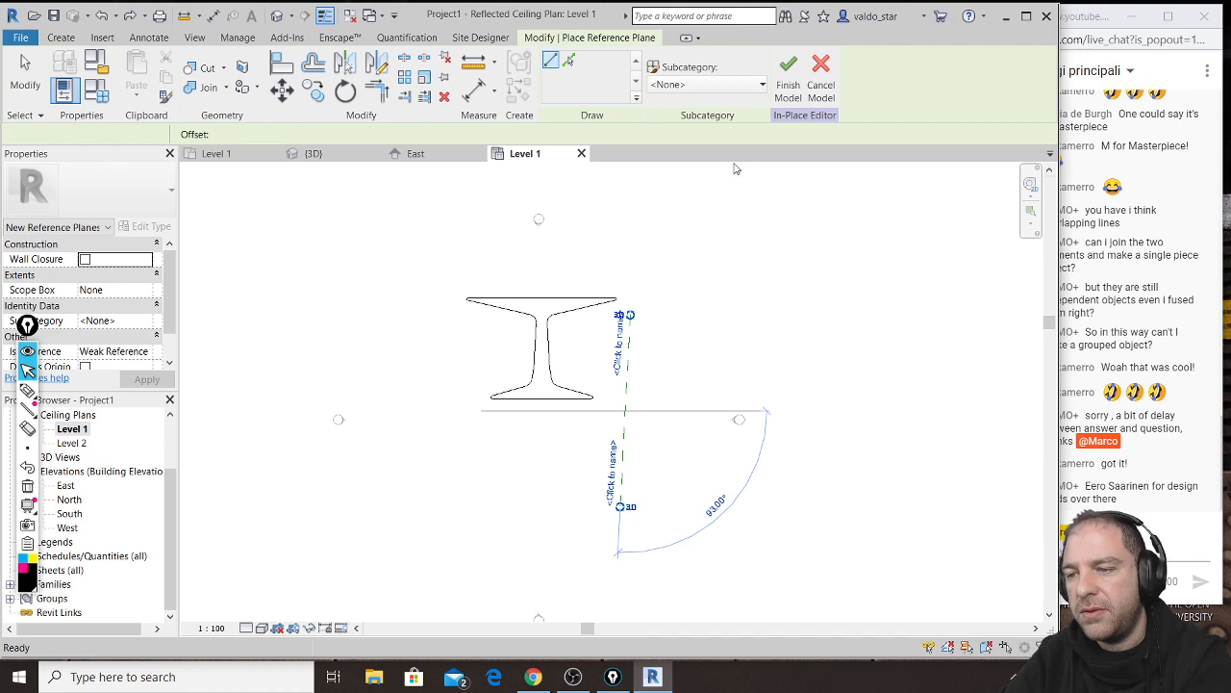
Step: Draw a vertical reference plane just to the right of the table solid and finish the in-place model
{"action": "left_click", "coordinate": [635, 314]}
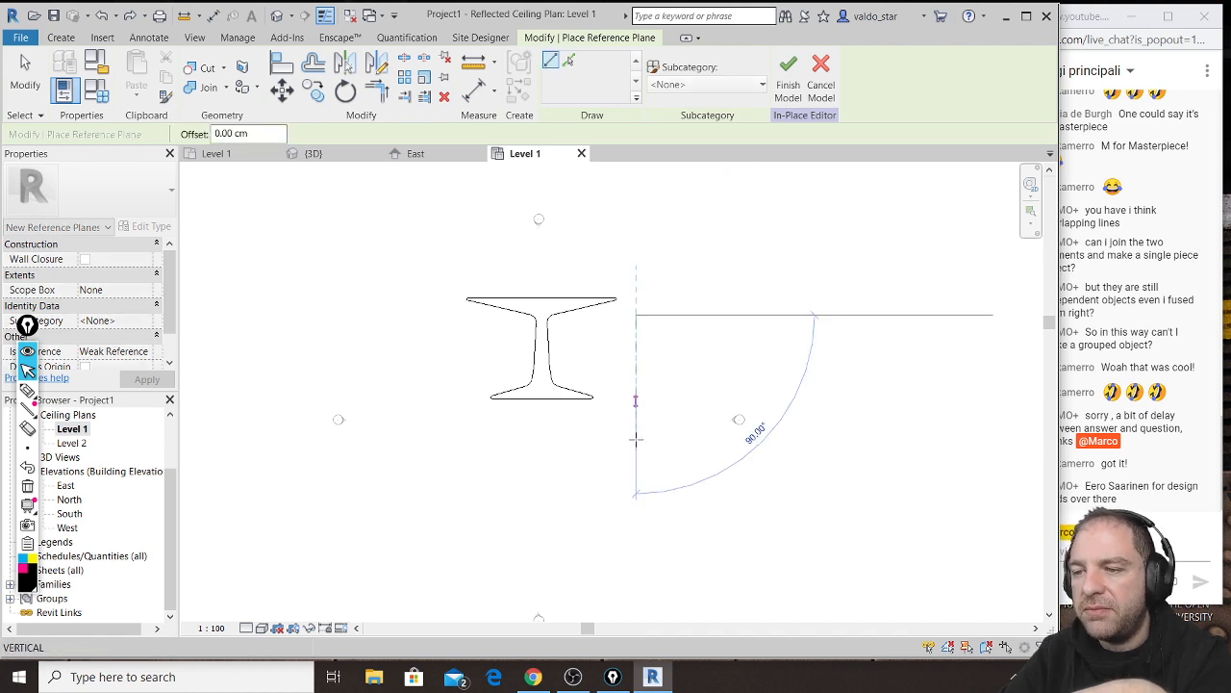
{"action": "left_click", "coordinate": [635, 546]}
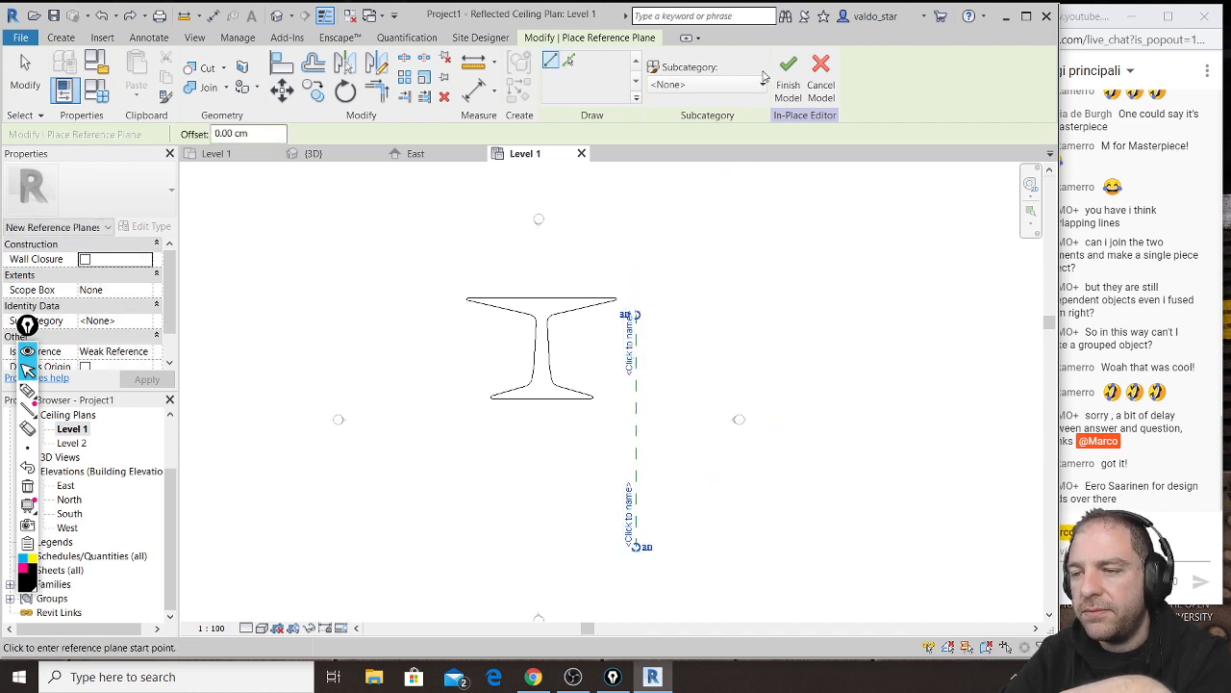
{"action": "left_click", "coordinate": [798, 74]}
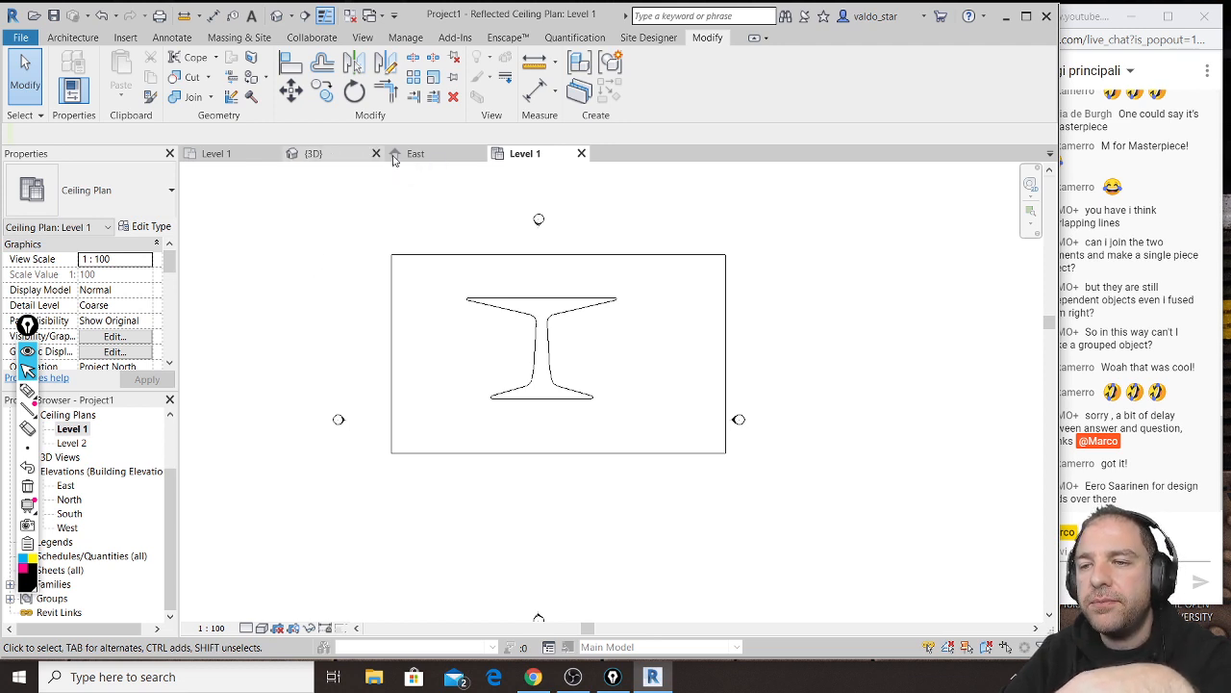
Step: Return to the 3D view and reopen the revolved table's in-place model for editing
{"action": "left_click", "coordinate": [334, 156]}
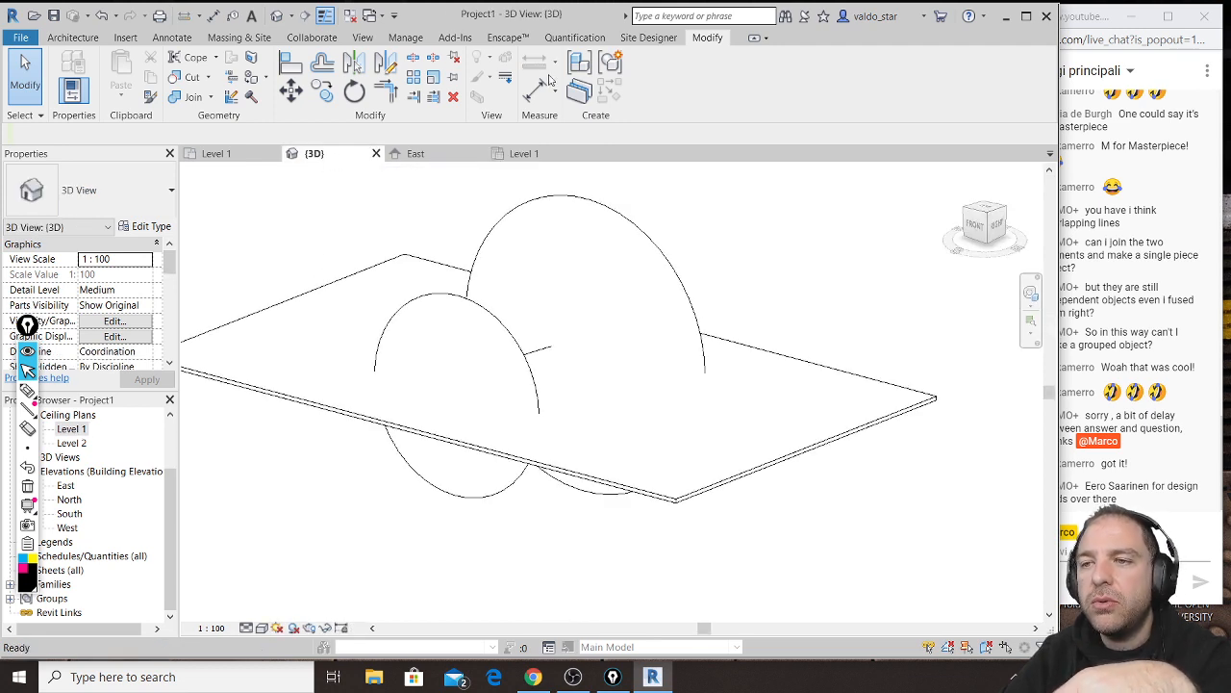
{"action": "left_click", "coordinate": [87, 40]}
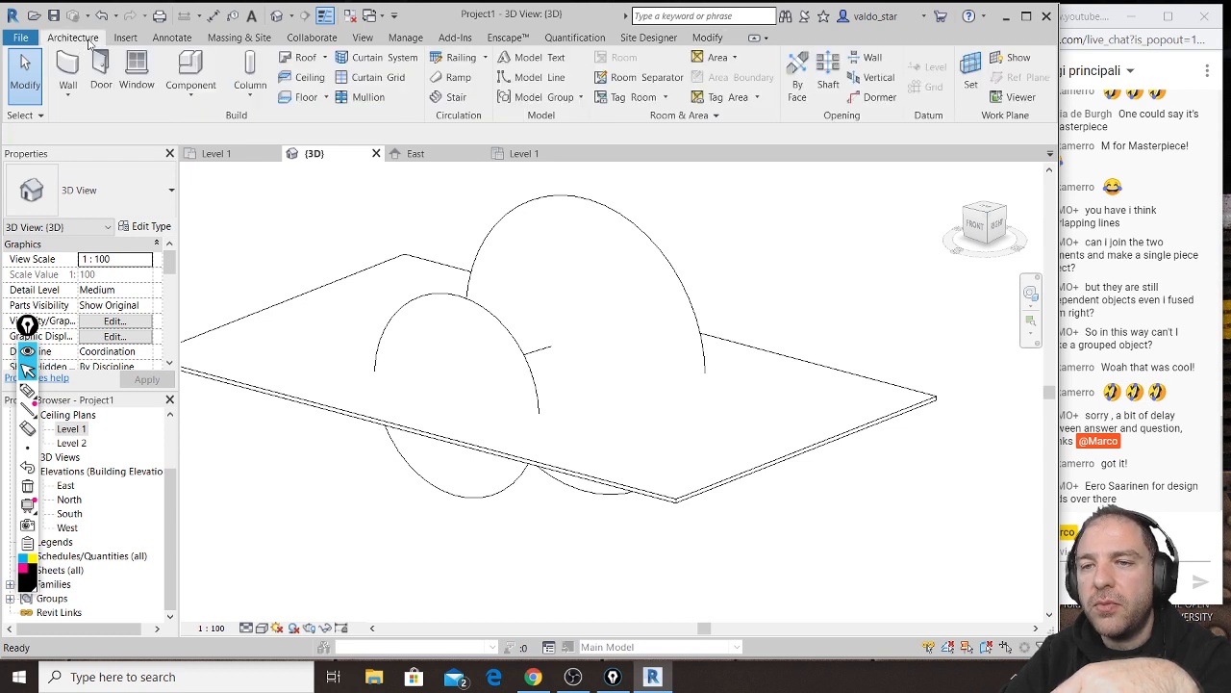
{"action": "double_click", "coordinate": [514, 208]}
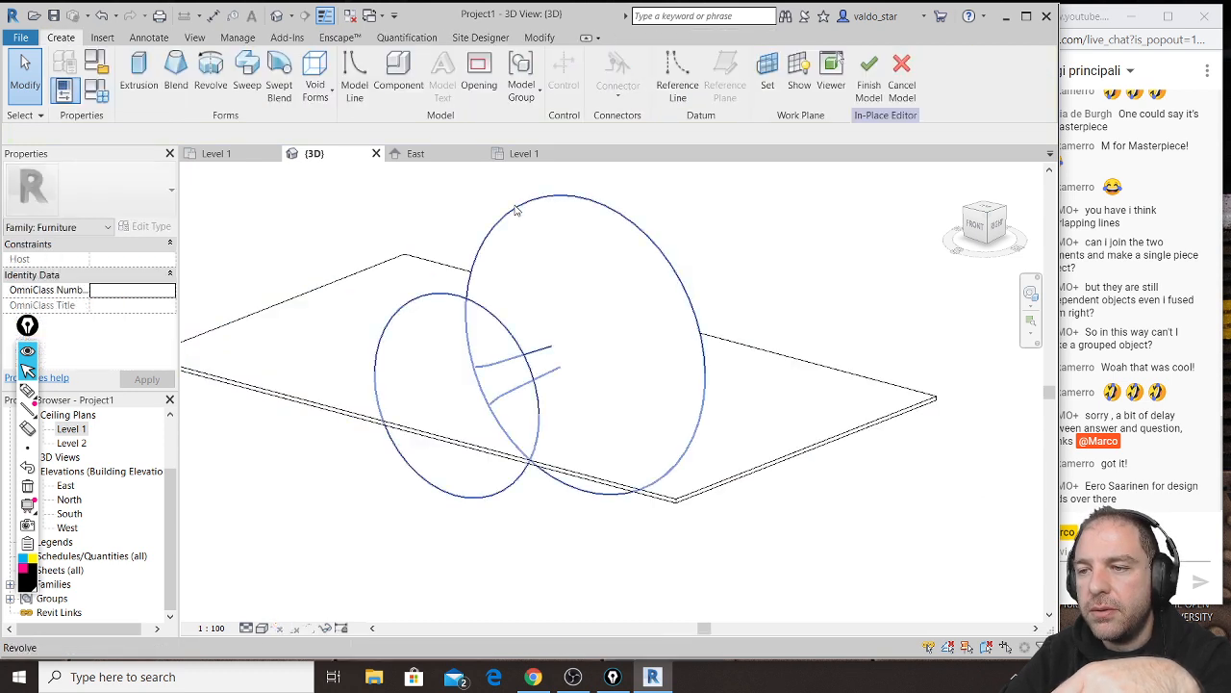
{"action": "left_click", "coordinate": [765, 85]}
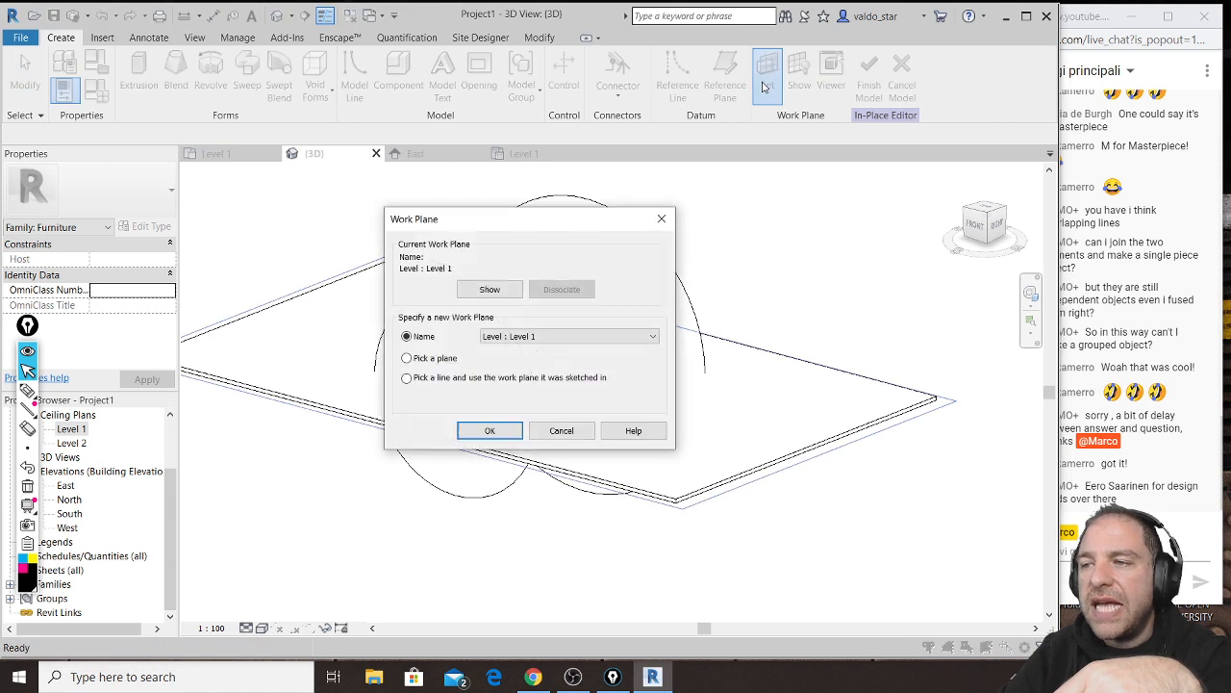
{"action": "left_click", "coordinate": [622, 337]}
{"action": "left_click", "coordinate": [622, 337]}
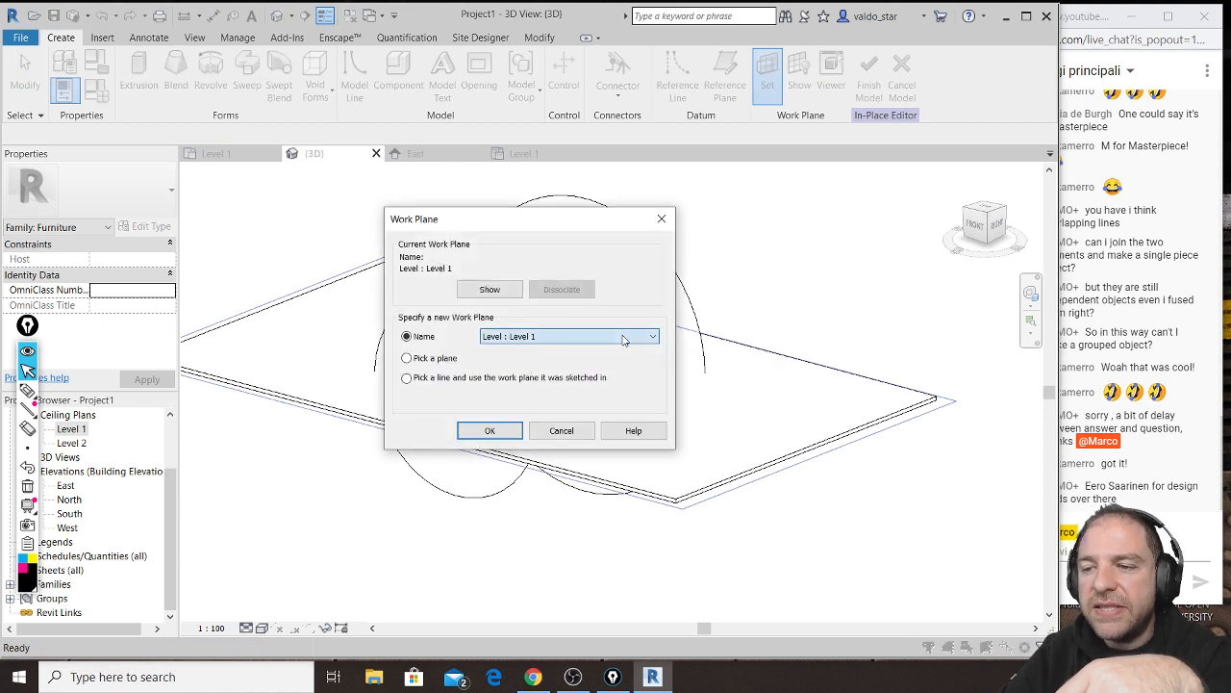
{"action": "left_click", "coordinate": [564, 429]}
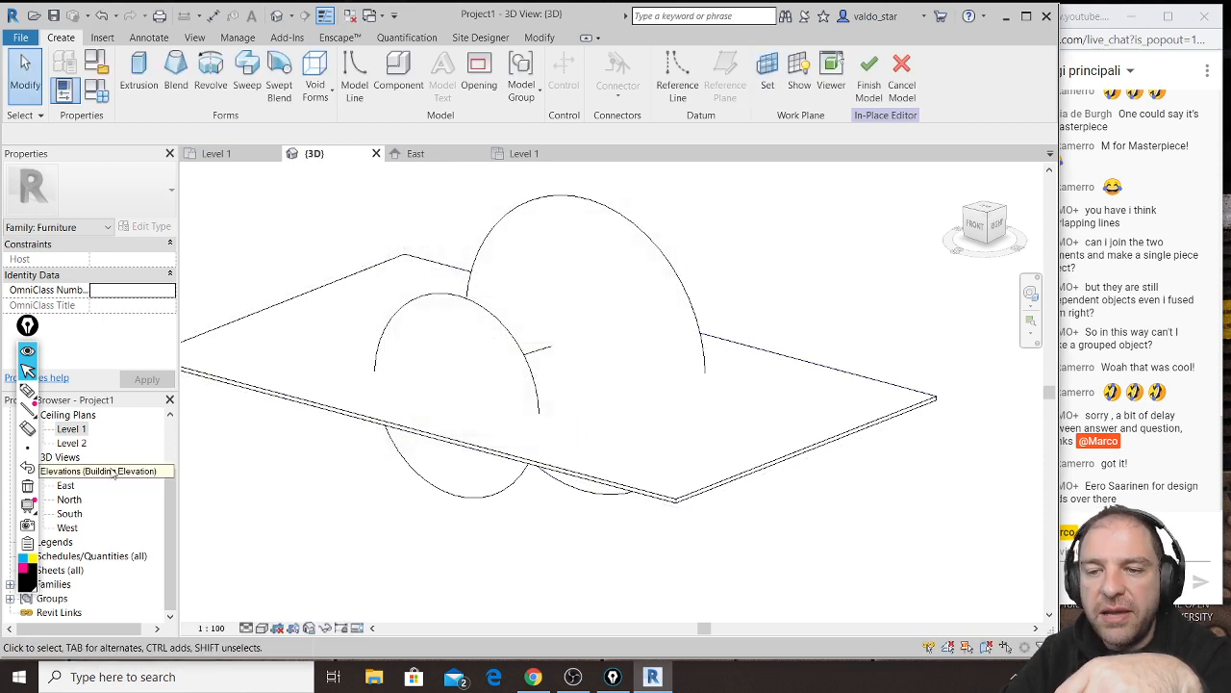
Step: Open the Level 1 floor plan and name the vertical reference plane beside the table "left"
{"action": "left_click", "coordinate": [71, 429]}
{"action": "scroll", "coordinate": [82, 429], "scroll_direction": "up", "scroll_amount": 2}
{"action": "double_click", "coordinate": [72, 429]}
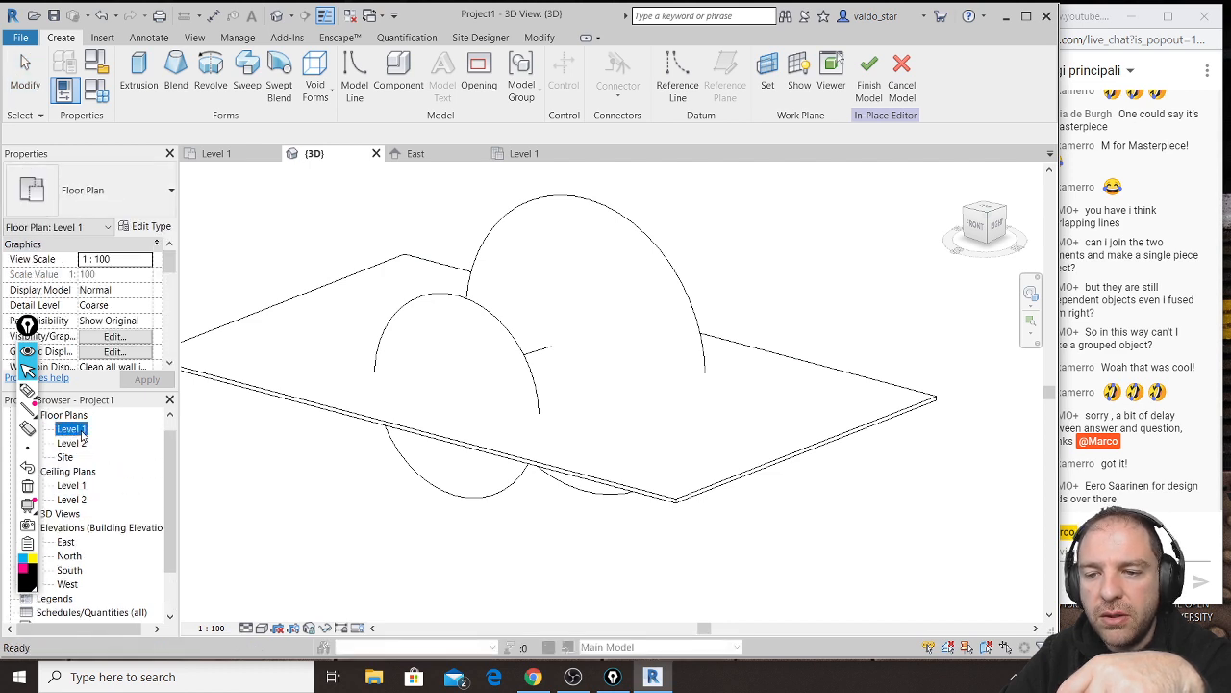
{"action": "scroll", "coordinate": [384, 433], "scroll_direction": "down", "scroll_amount": 2}
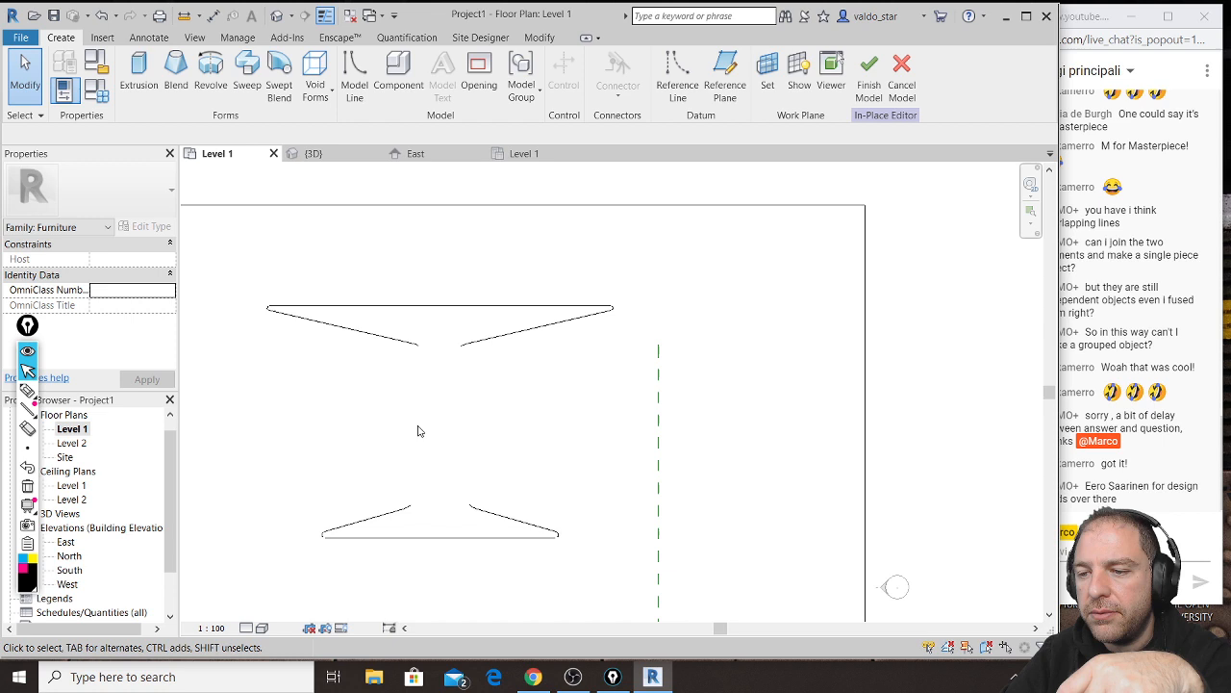
{"action": "left_click", "coordinate": [655, 420]}
{"action": "left_click", "coordinate": [655, 373]}
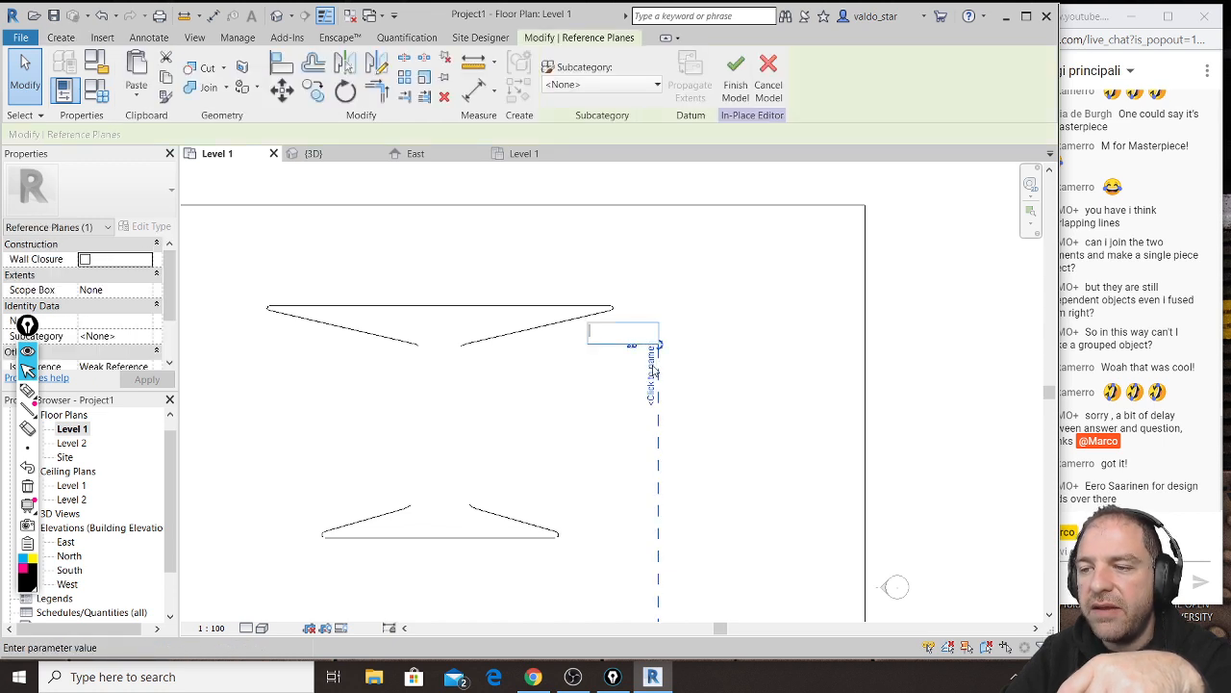
{"action": "type", "text": "left"}
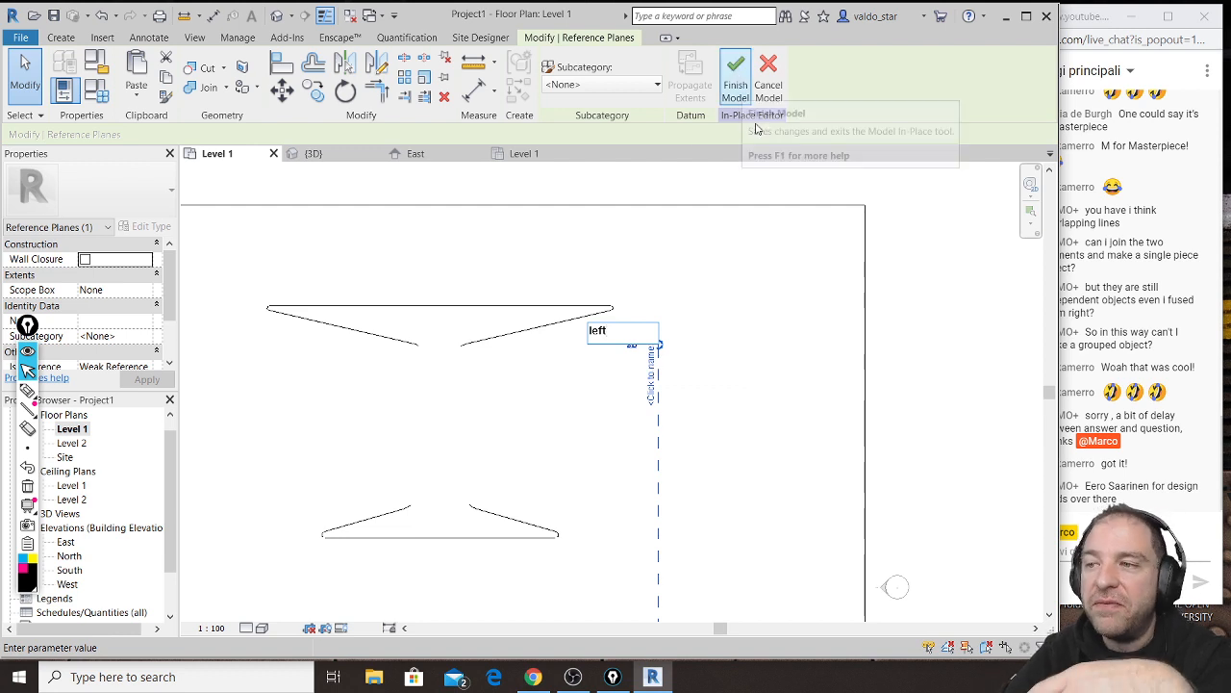
{"action": "left_click", "coordinate": [750, 302]}
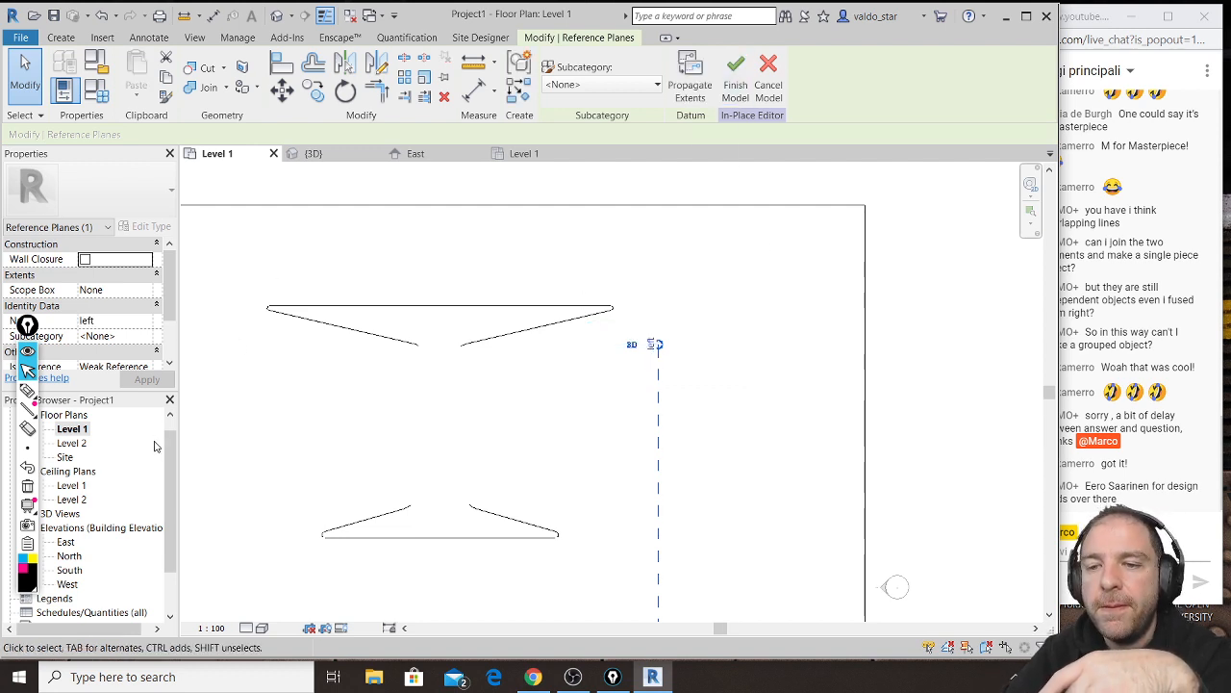
Step: Set the work plane to "Reference Plane : left" in the 3D view
{"action": "left_click", "coordinate": [314, 154]}
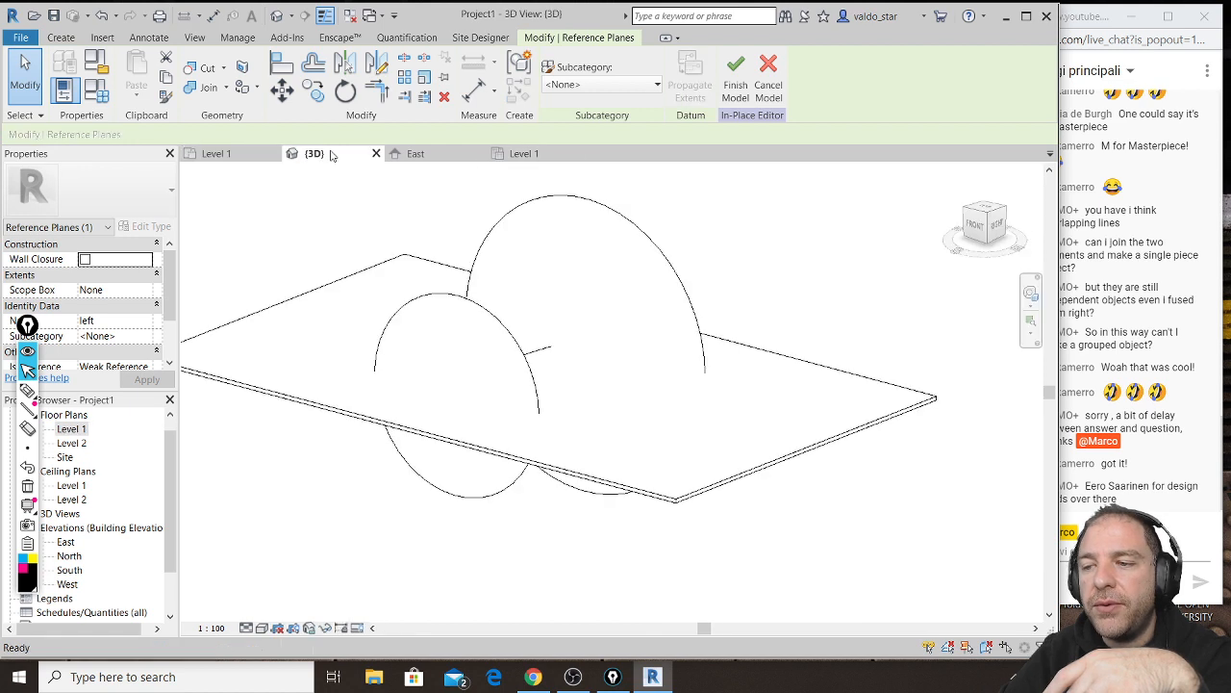
{"action": "left_click", "coordinate": [67, 37]}
{"action": "left_click", "coordinate": [768, 87]}
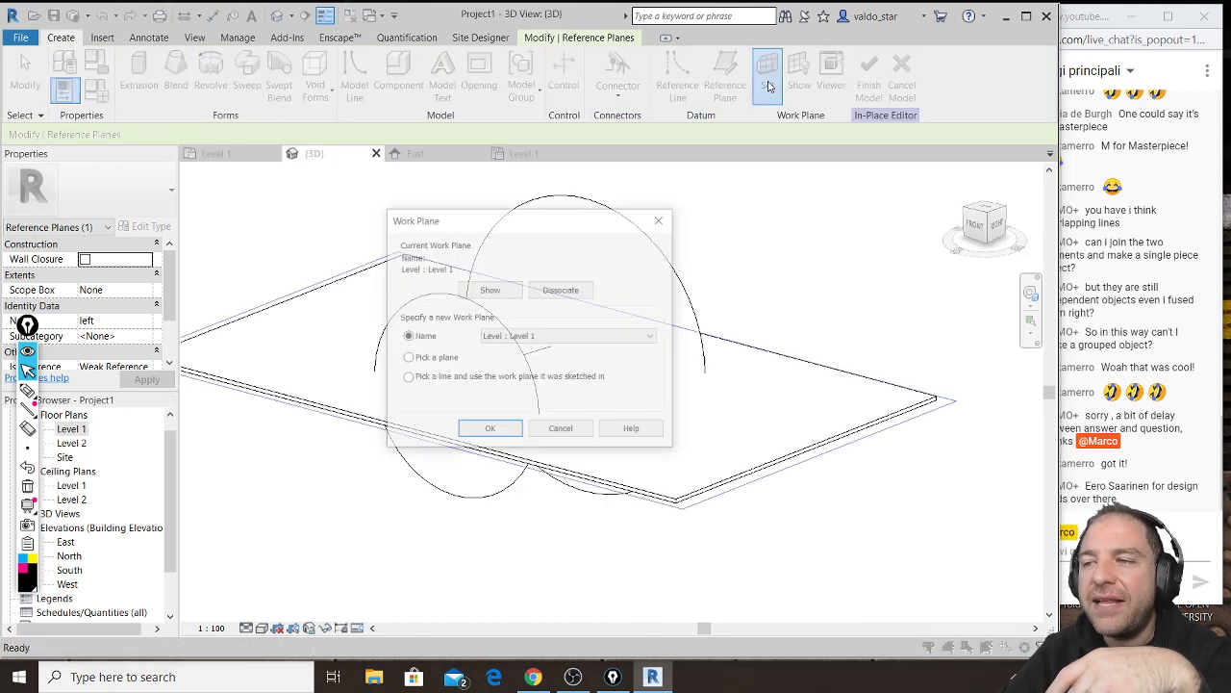
{"action": "left_click", "coordinate": [641, 337]}
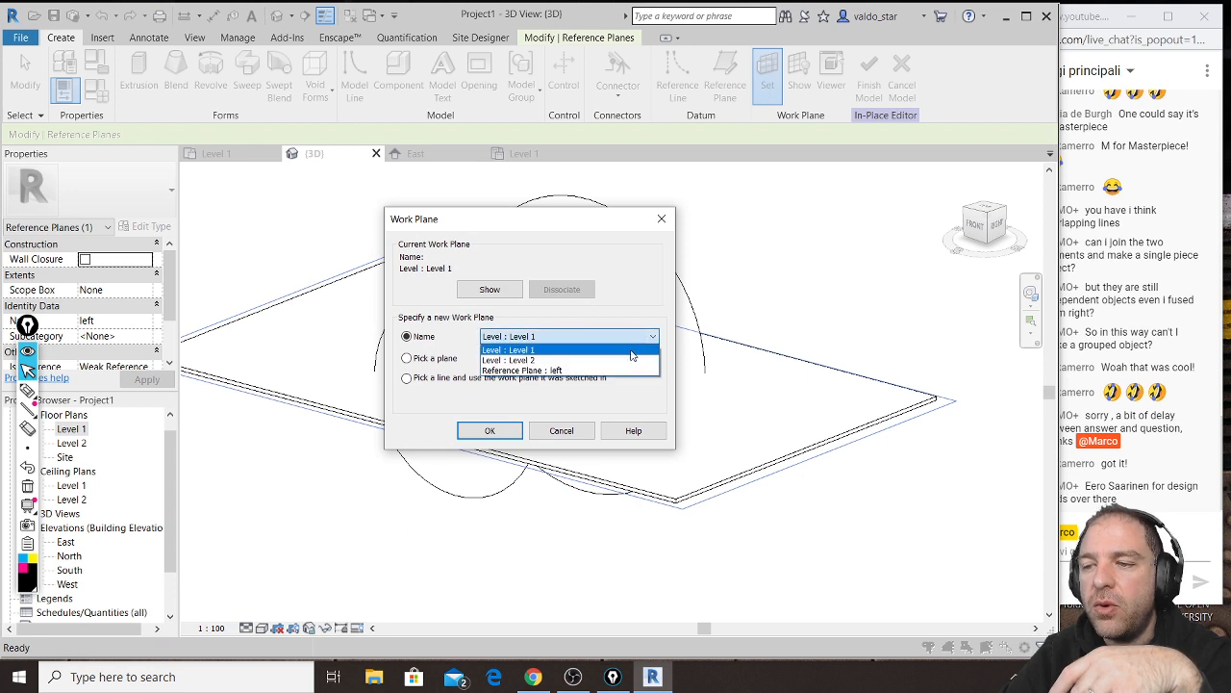
{"action": "left_click", "coordinate": [617, 372]}
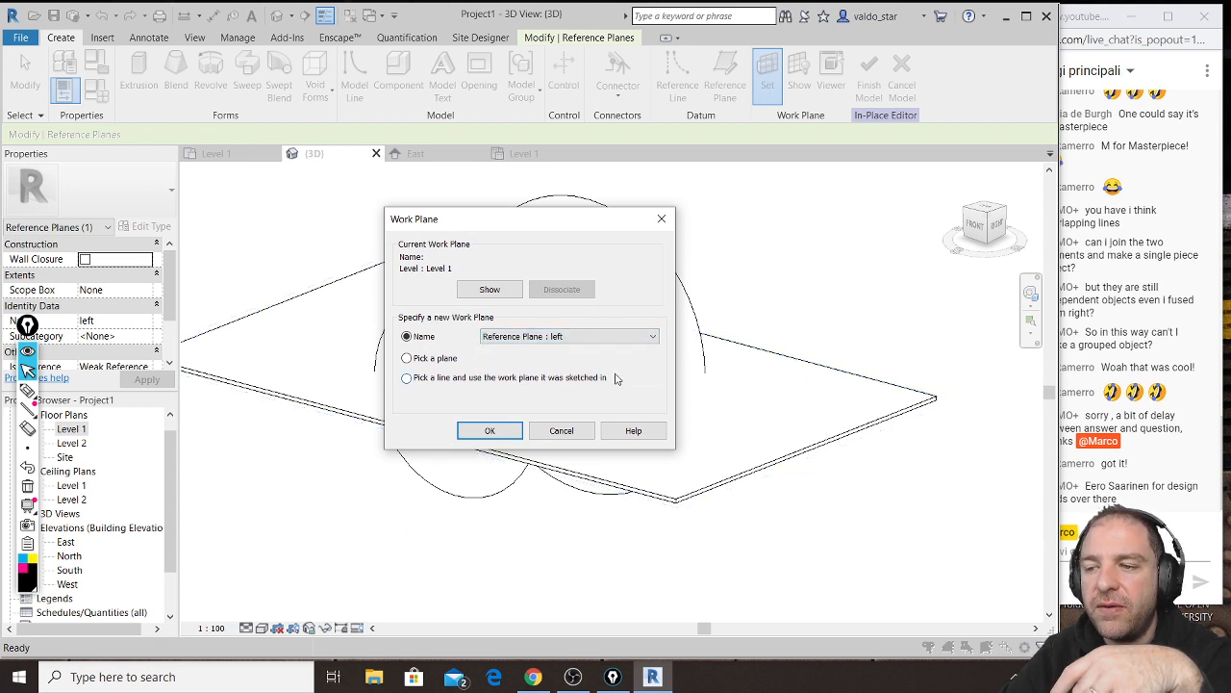
{"action": "left_click", "coordinate": [486, 431]}
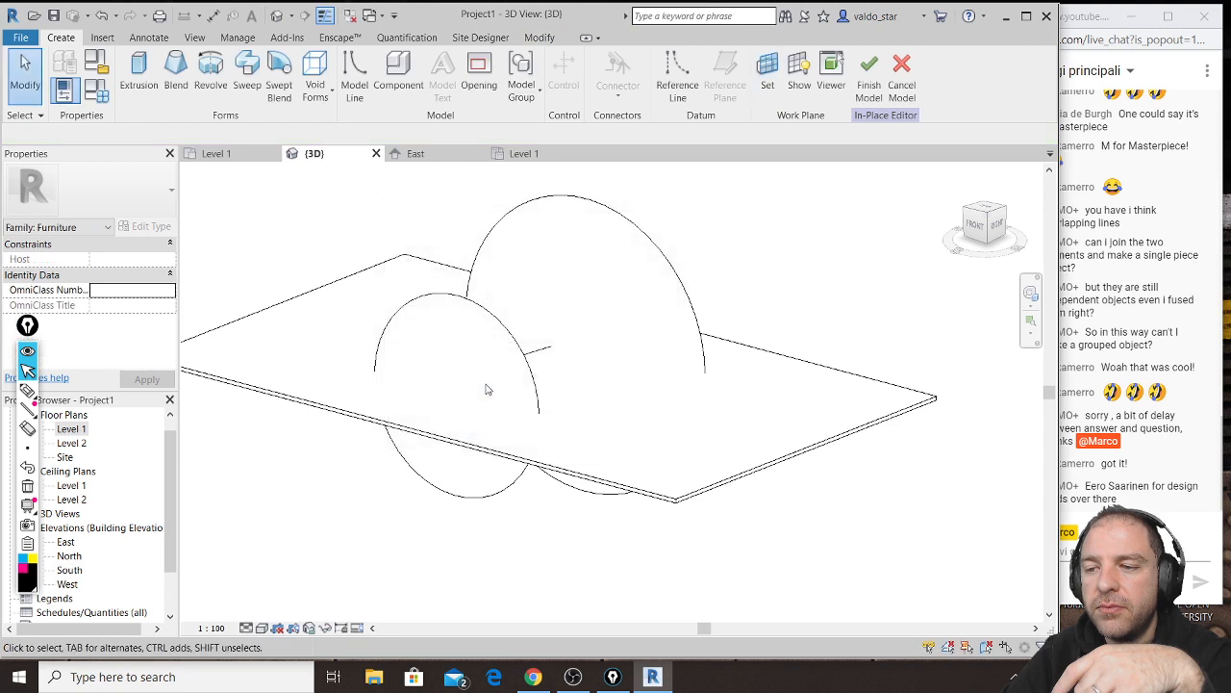
Step: Start a Revolve and sketch a closed half-table profile with a tapered base, a vertical stem about 521 cm high and a tapered tabletop
{"action": "left_click", "coordinate": [217, 77]}
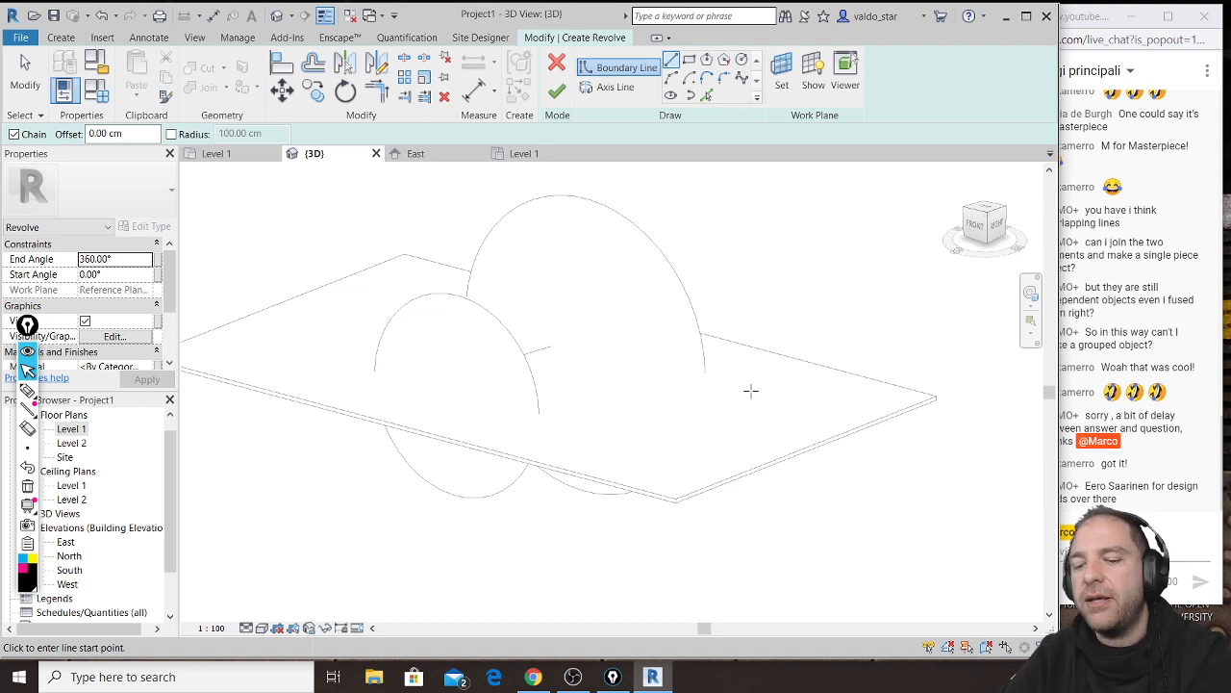
{"action": "middle_click_drag", "start_coordinate": [763, 409], "coordinate": [596, 384], "text": "shift"}
{"action": "middle_click_drag", "start_coordinate": [398, 389], "coordinate": [495, 473], "text": "shift"}
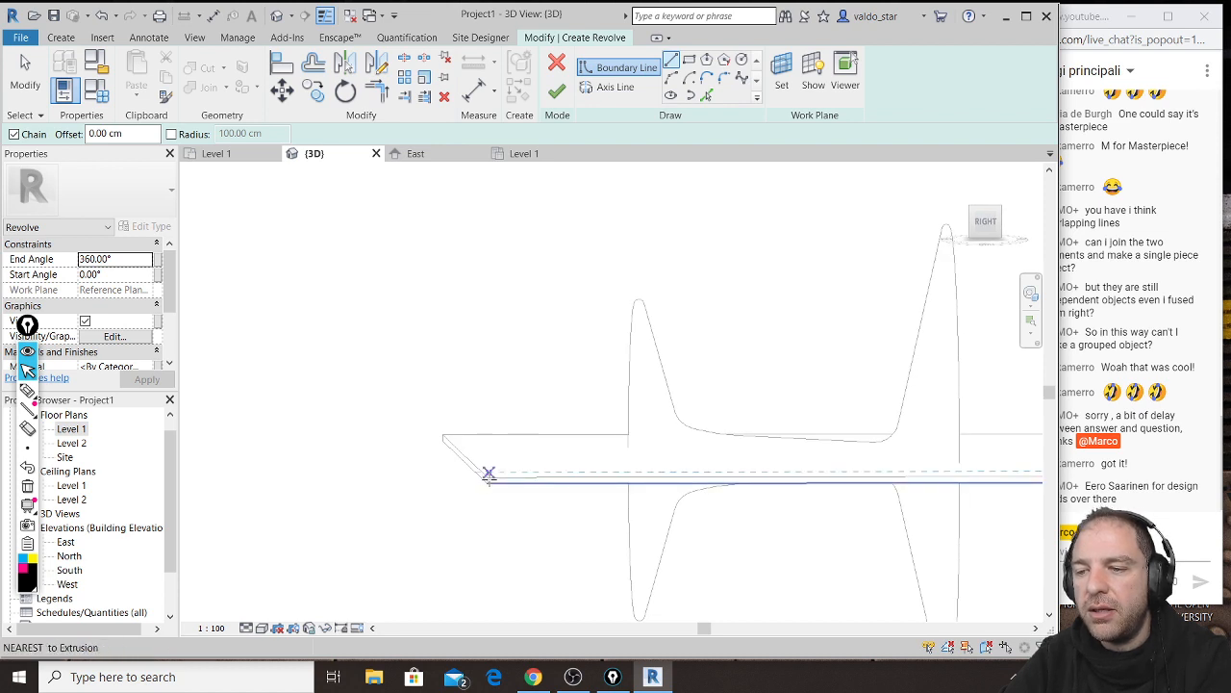
{"action": "left_click", "coordinate": [620, 473]}
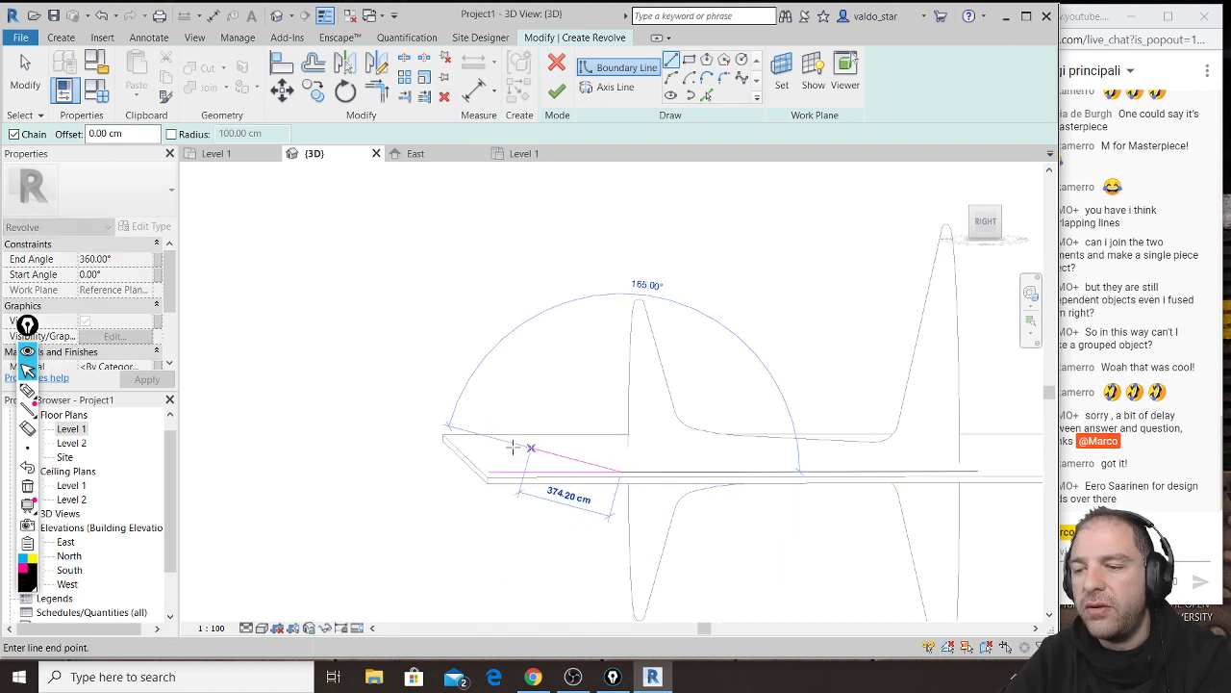
{"action": "left_click", "coordinate": [504, 440]}
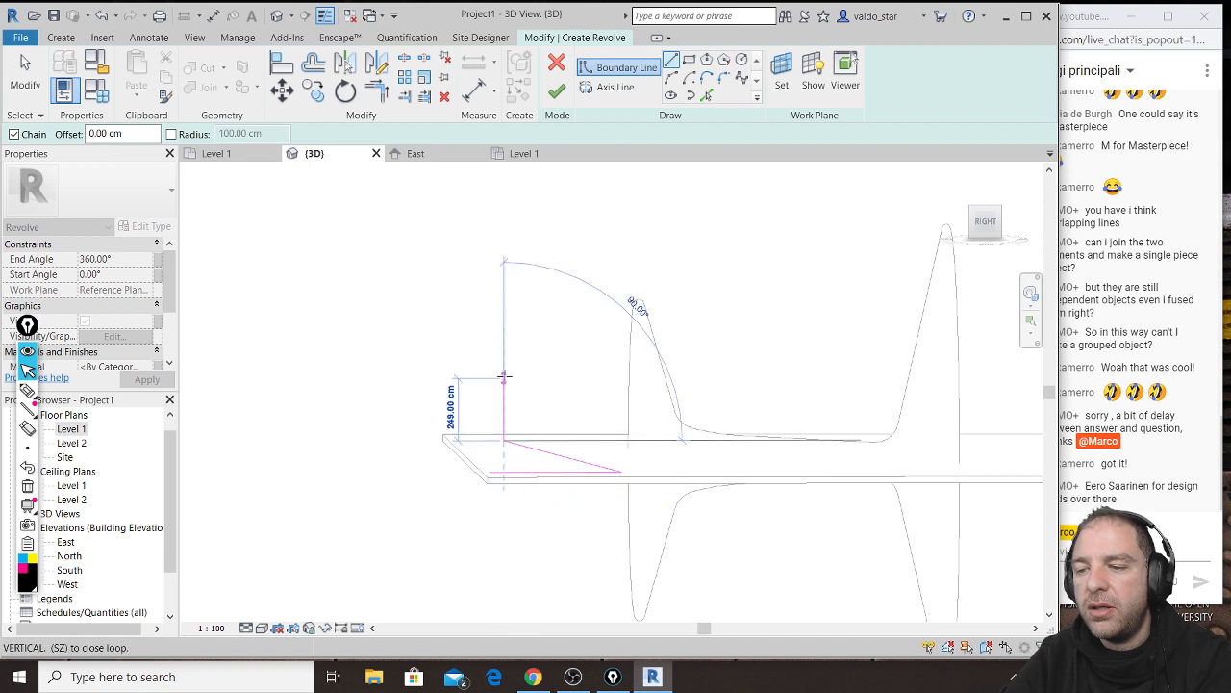
{"action": "left_click", "coordinate": [504, 309]}
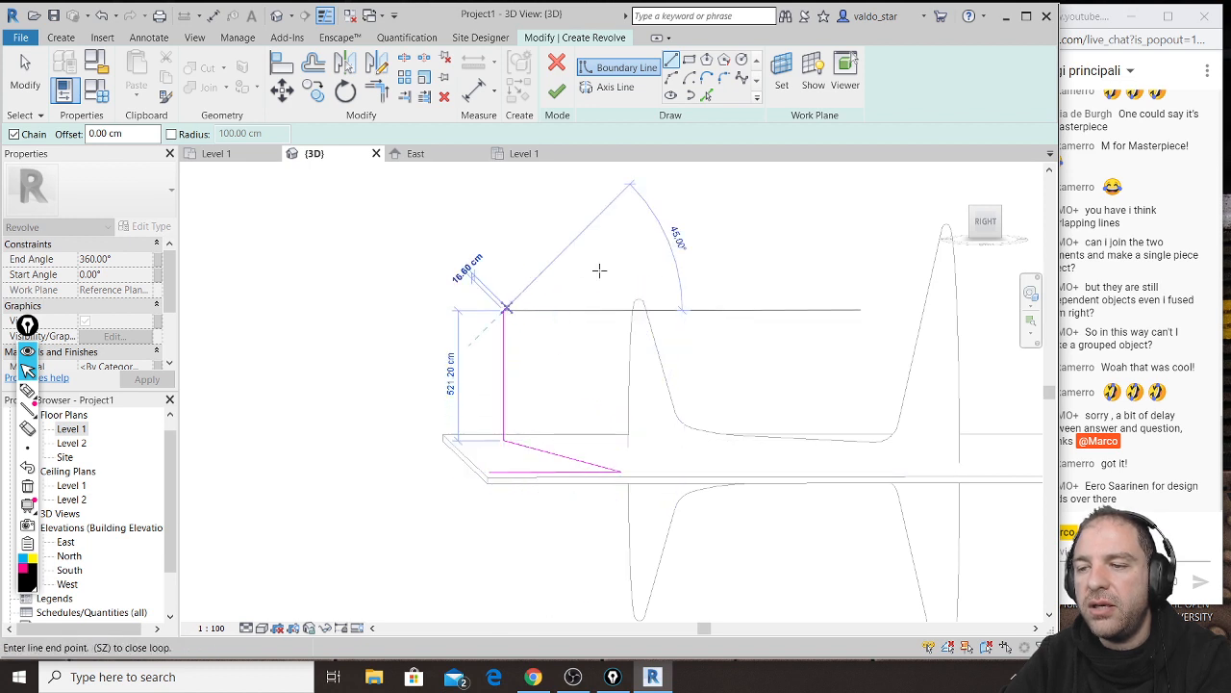
{"action": "left_click", "coordinate": [685, 277]}
{"action": "left_click", "coordinate": [489, 277]}
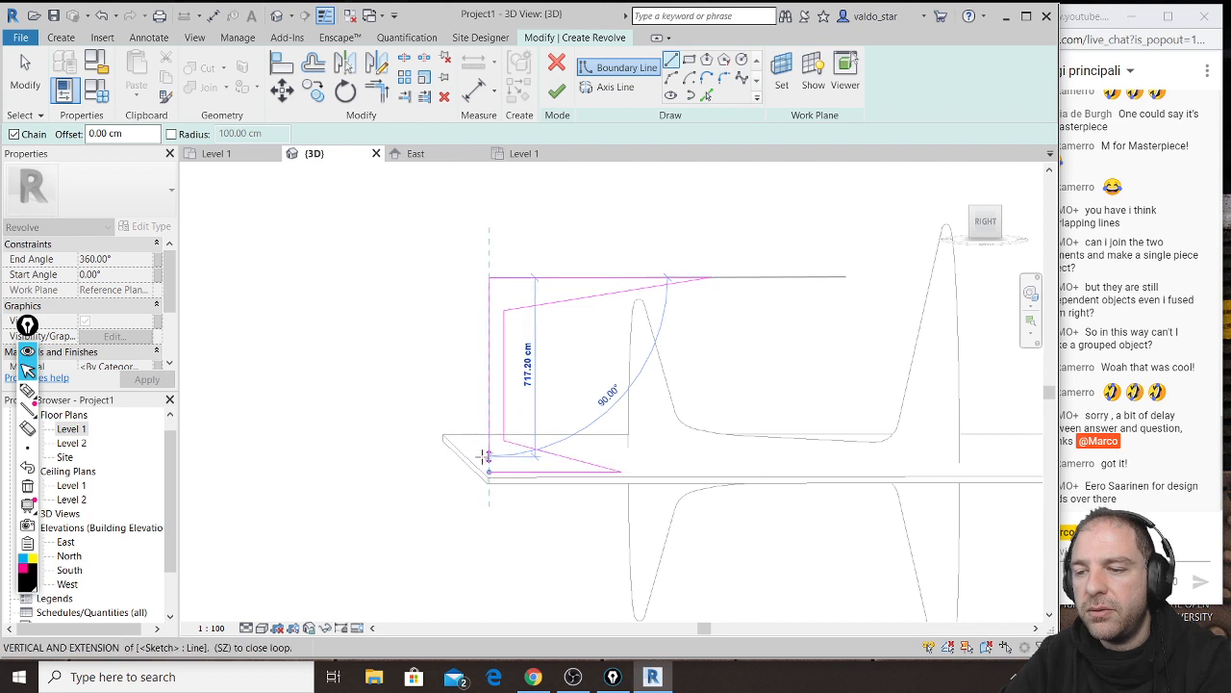
{"action": "left_click", "coordinate": [486, 471]}
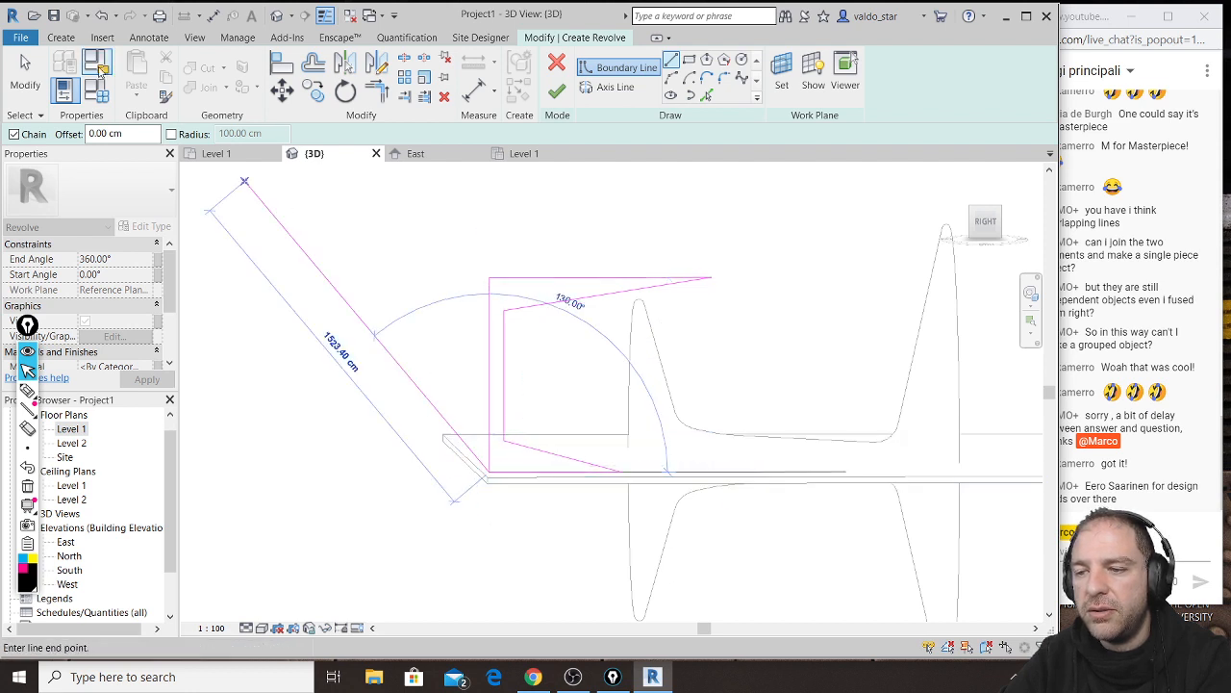
{"action": "left_click", "coordinate": [25, 73]}
{"action": "mouse_move", "coordinate": [609, 393]}
{"action": "middle_mouse_down", "text": "shift"}
{"action": "mouse_move", "coordinate": [491, 382]}
{"action": "mouse_move", "coordinate": [605, 390]}
{"action": "middle_mouse_up", "text": "shift"}
{"action": "scroll", "coordinate": [603, 389], "scroll_direction": "up", "scroll_amount": 1}
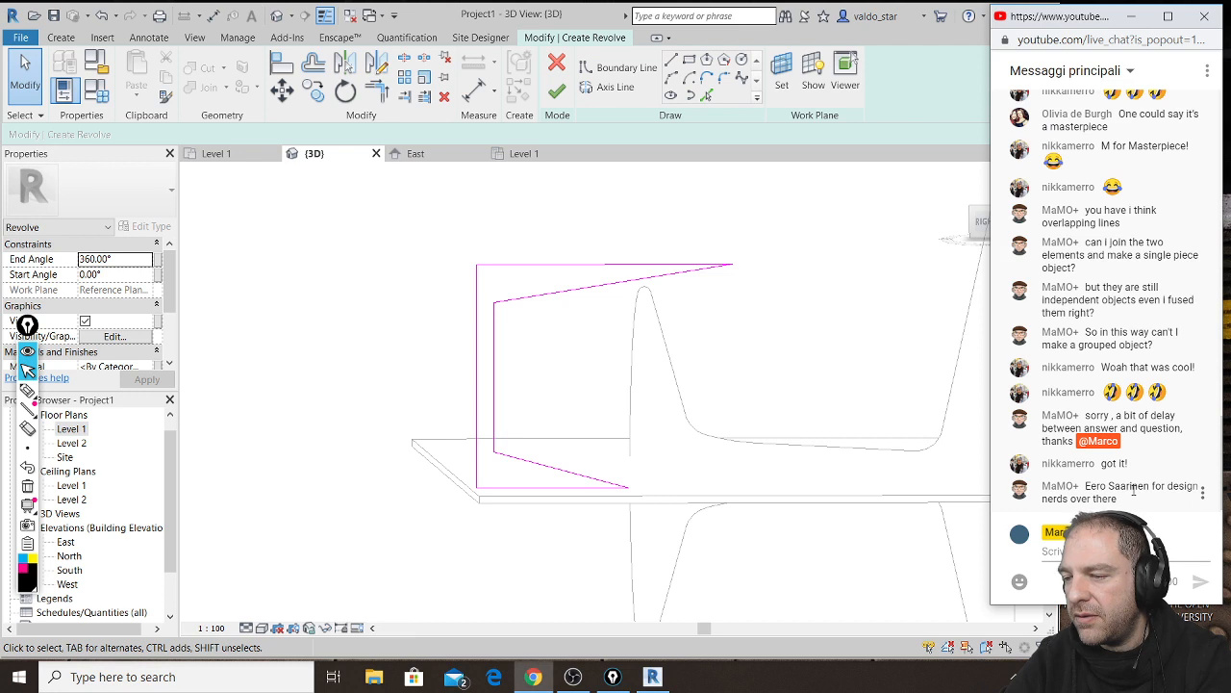
{"action": "left_click", "coordinate": [438, 19]}
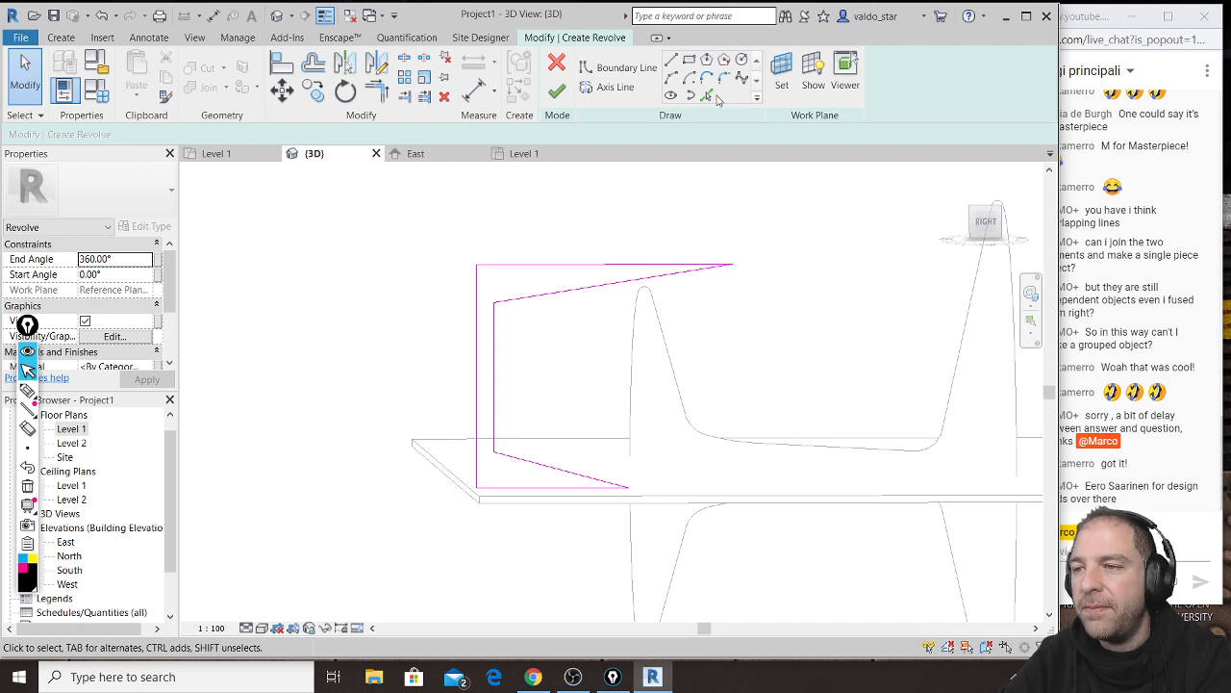
{"action": "left_click", "coordinate": [724, 78]}
{"action": "scroll", "coordinate": [712, 271], "scroll_direction": "up", "scroll_amount": 2}
{"action": "left_click", "coordinate": [712, 267]}
{"action": "left_click", "coordinate": [715, 258]}
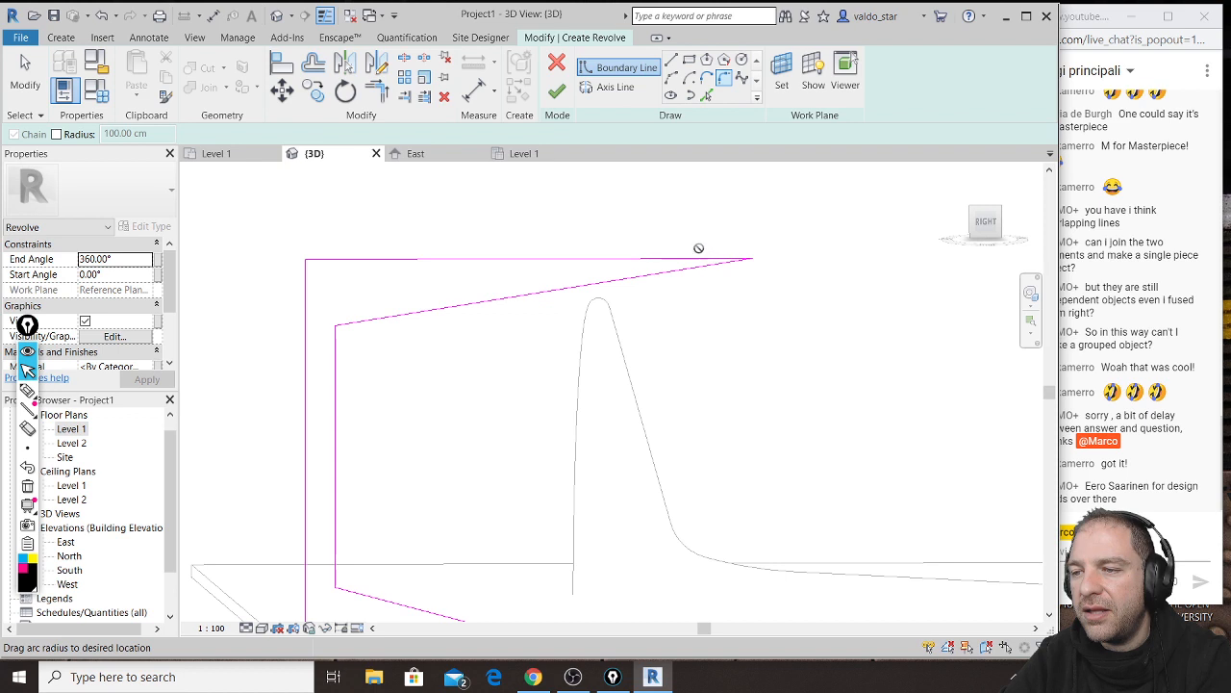
{"action": "key", "text": "Escape"}
{"action": "key", "text": "Escape"}
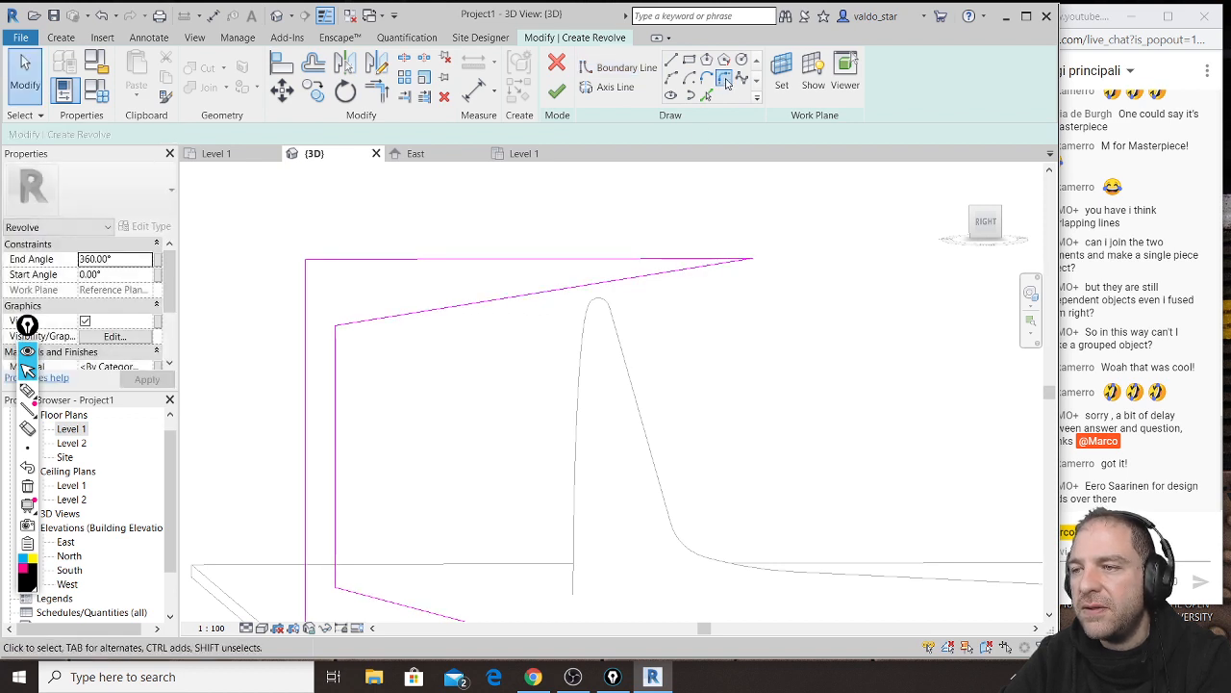
{"action": "left_click", "coordinate": [726, 80]}
{"action": "left_click", "coordinate": [590, 282]}
{"action": "left_click", "coordinate": [594, 259]}
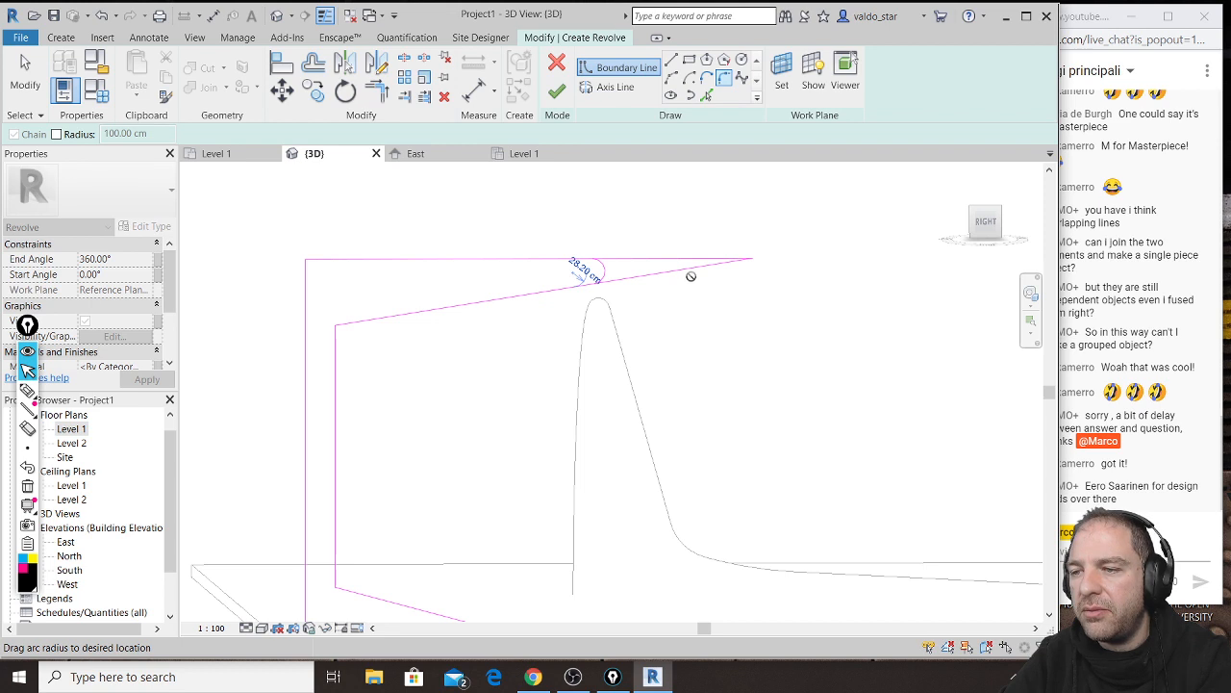
{"action": "key", "text": "Escape"}
{"action": "key", "text": "Escape"}
Step: Fillet the profile's inner corners where the stem meets the tabletop and the base, with a lower radius of about 137 cm
{"action": "left_click", "coordinate": [708, 79]}
{"action": "left_click", "coordinate": [342, 336]}
{"action": "left_click", "coordinate": [351, 325]}
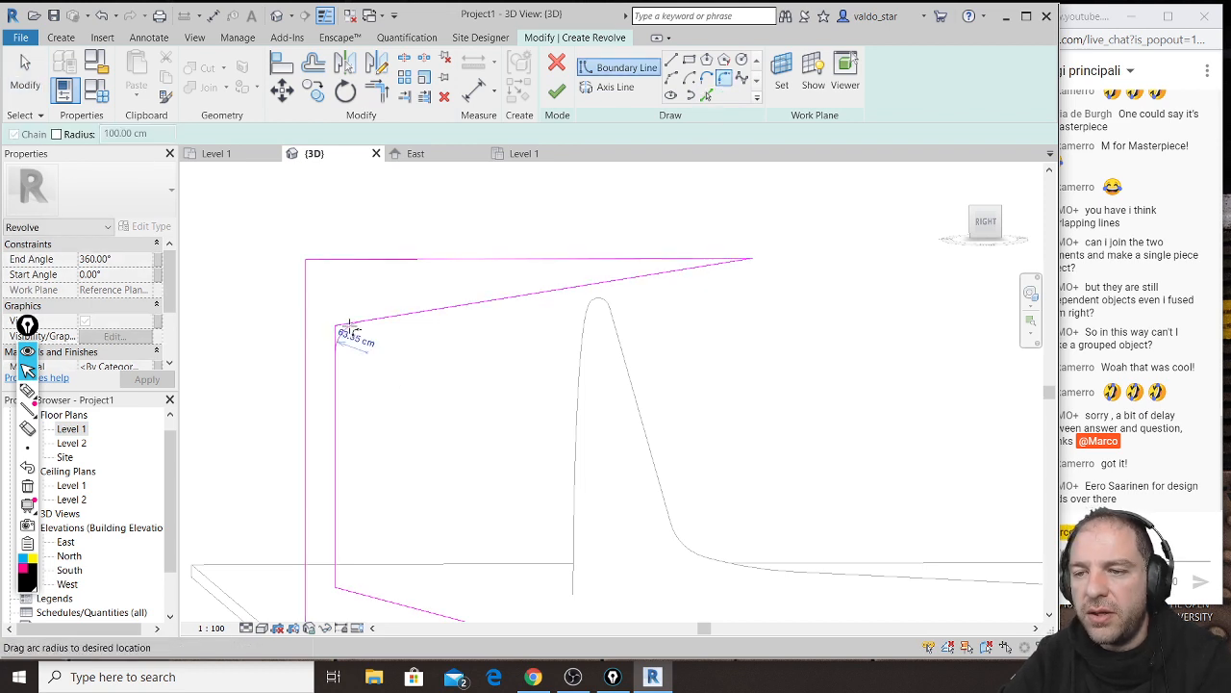
{"action": "left_click", "coordinate": [355, 332]}
{"action": "middle_click_drag", "start_coordinate": [394, 384], "coordinate": [414, 277]}
{"action": "left_click", "coordinate": [358, 447]}
{"action": "left_click", "coordinate": [371, 481]}
{"action": "left_click", "coordinate": [404, 461]}
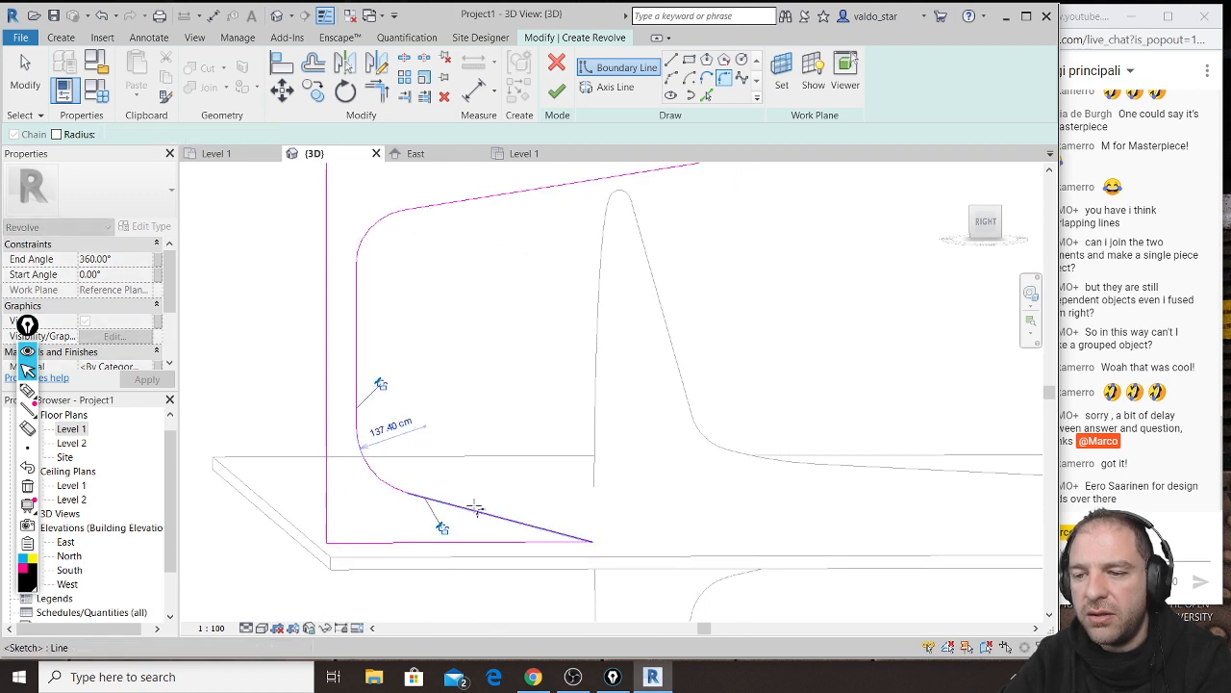
{"action": "left_click", "coordinate": [550, 532]}
{"action": "left_click", "coordinate": [558, 541]}
{"action": "left_click", "coordinate": [561, 521]}
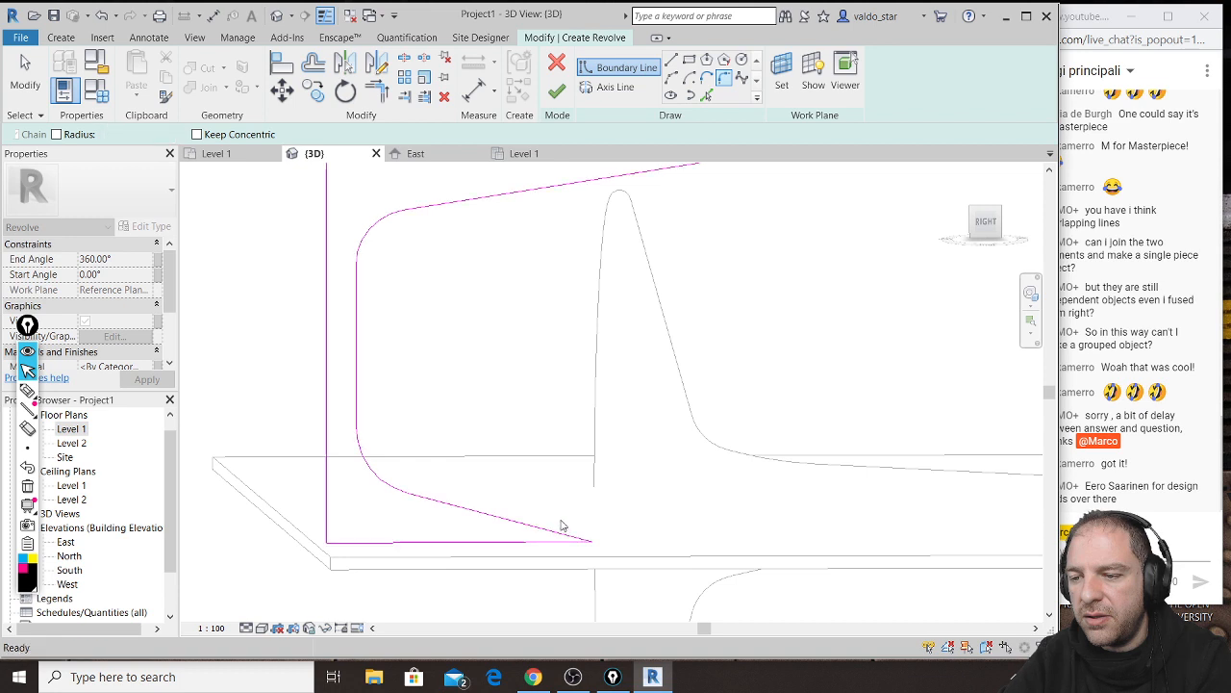
{"action": "key", "text": "Escape"}
{"action": "left_click", "coordinate": [544, 541]}
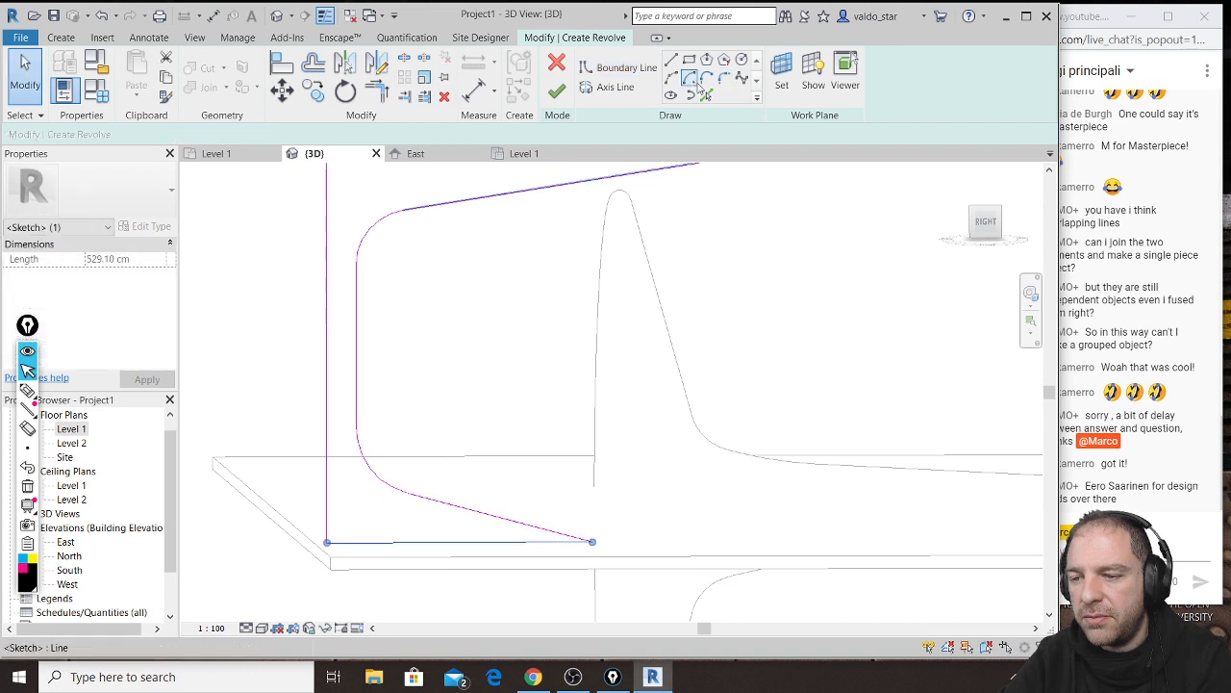
Step: Fillet the pointed outer tip of the base profile with a radius of about 25 cm
{"action": "left_click", "coordinate": [693, 82]}
{"action": "left_click", "coordinate": [490, 541]}
{"action": "left_click", "coordinate": [500, 521]}
{"action": "left_click", "coordinate": [506, 523]}
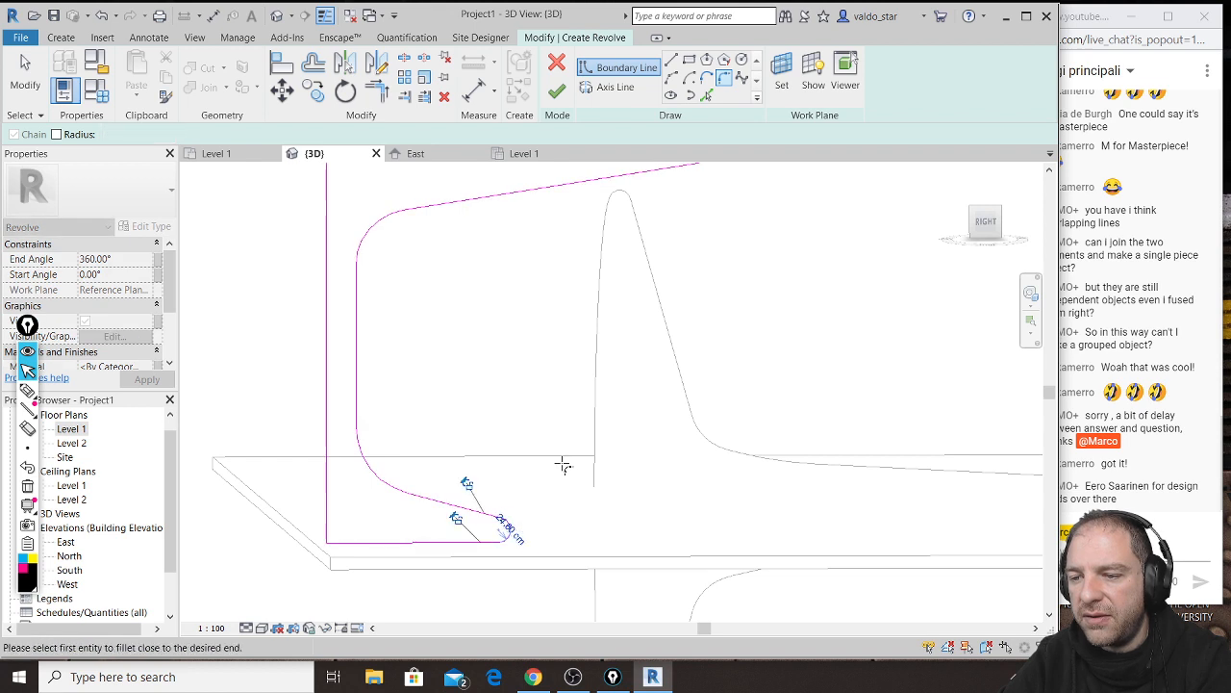
Step: Fillet the pointed outer tip of the tabletop profile with a radius of about 8 cm
{"action": "middle_click_drag", "start_coordinate": [610, 341], "coordinate": [552, 507]}
{"action": "left_click", "coordinate": [562, 338]}
{"action": "left_click", "coordinate": [572, 316]}
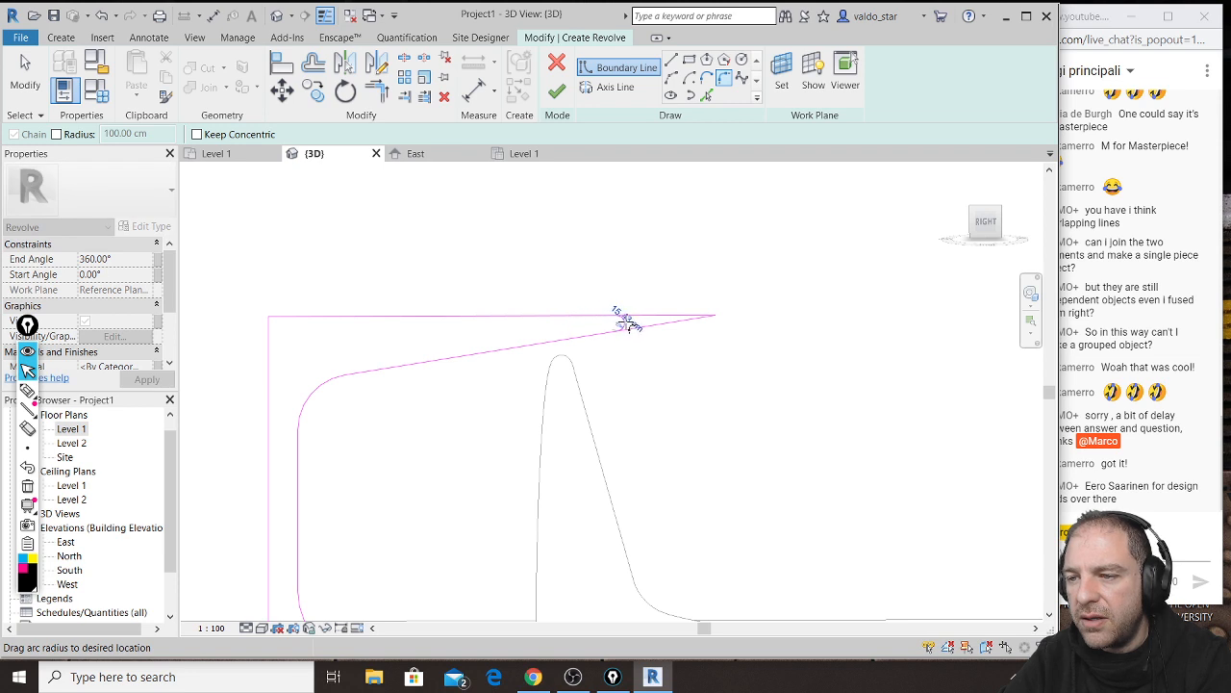
{"action": "scroll", "coordinate": [639, 320], "scroll_direction": "up", "scroll_amount": 3}
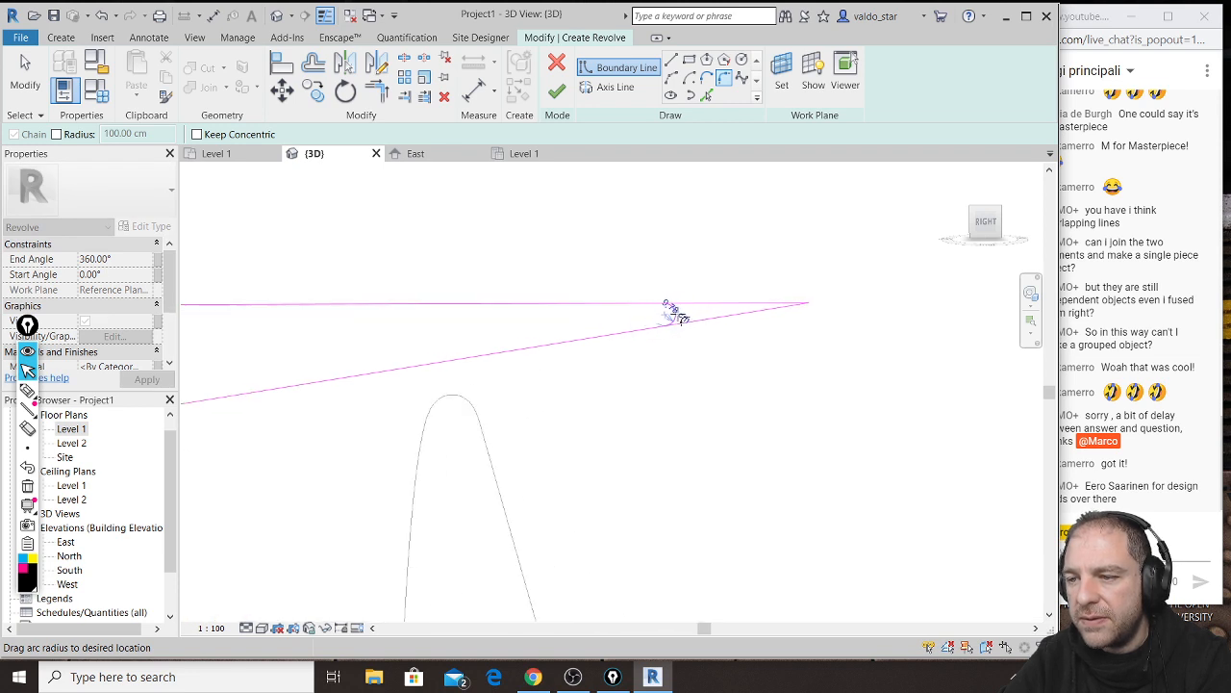
{"action": "left_click", "coordinate": [694, 313]}
{"action": "scroll", "coordinate": [694, 313], "scroll_direction": "down", "scroll_amount": 5}
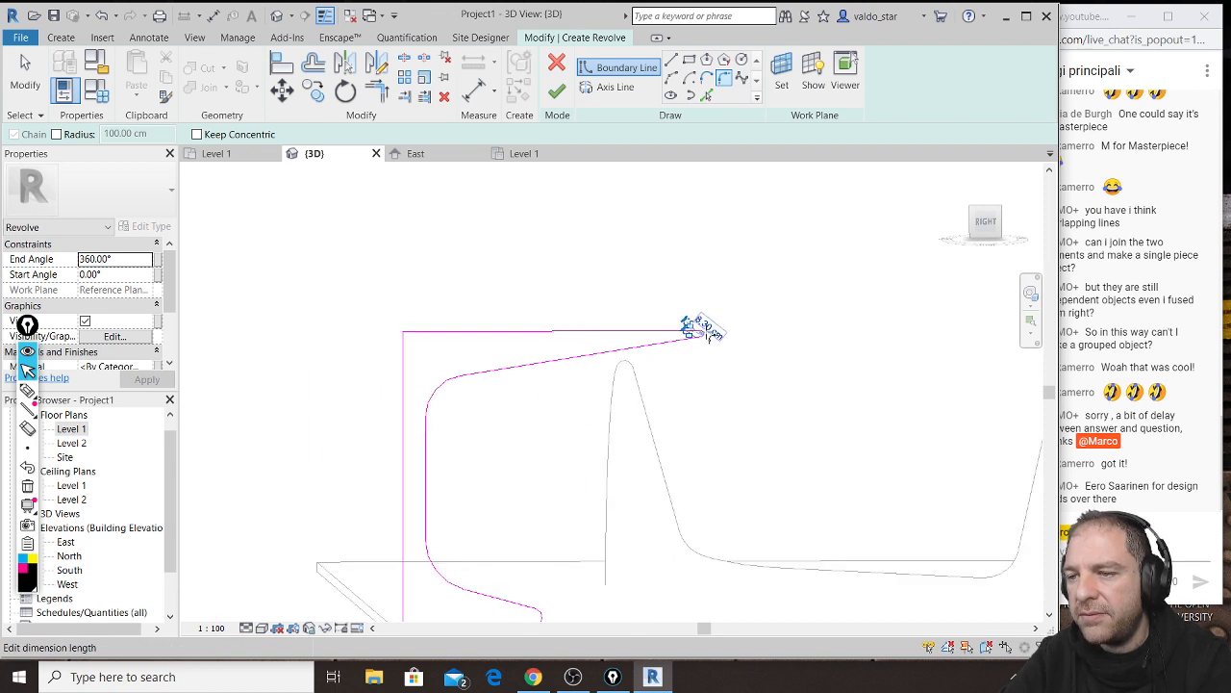
Step: Draw a vertical axis line about 1145 cm long along the profile's straight inner edge and finish the 360° revolve
{"action": "left_click", "coordinate": [608, 86]}
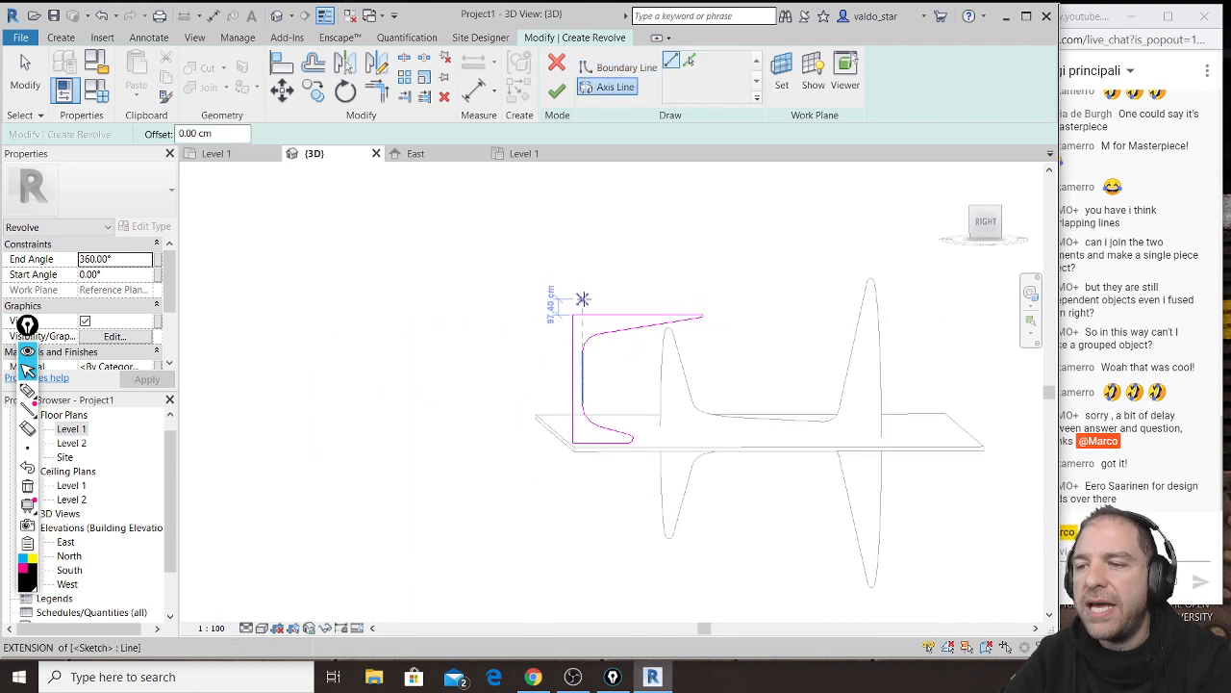
{"action": "left_click", "coordinate": [573, 315]}
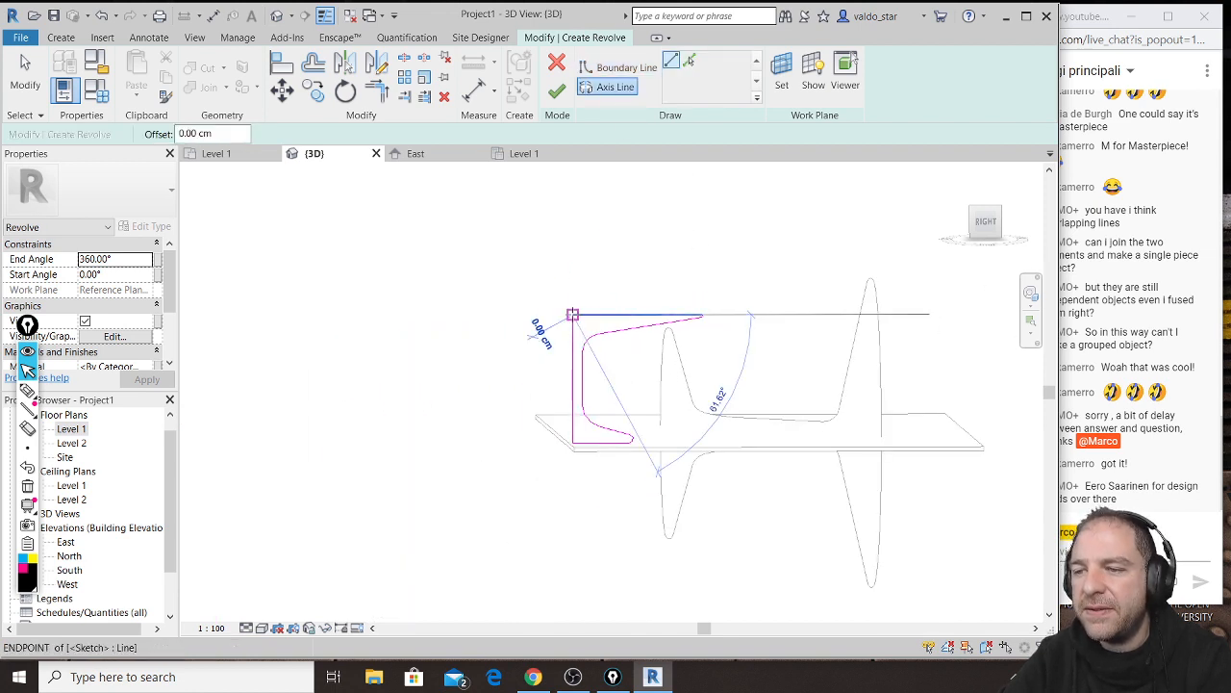
{"action": "left_click", "coordinate": [571, 503]}
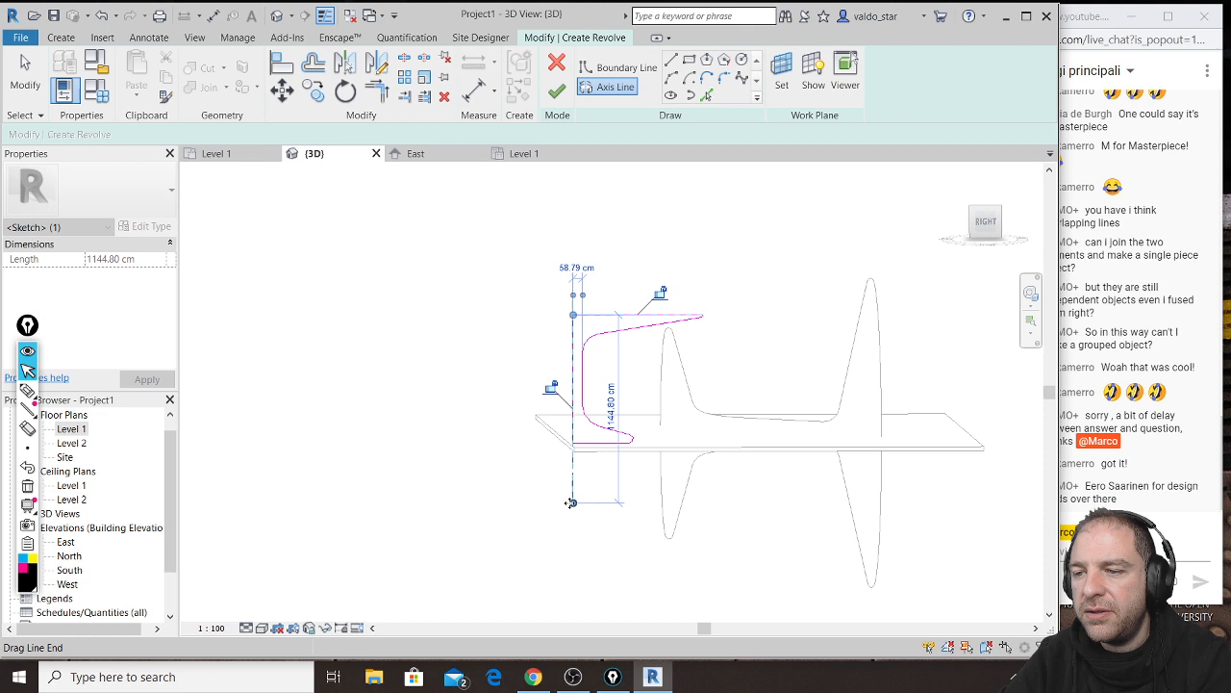
{"action": "left_click", "coordinate": [556, 93]}
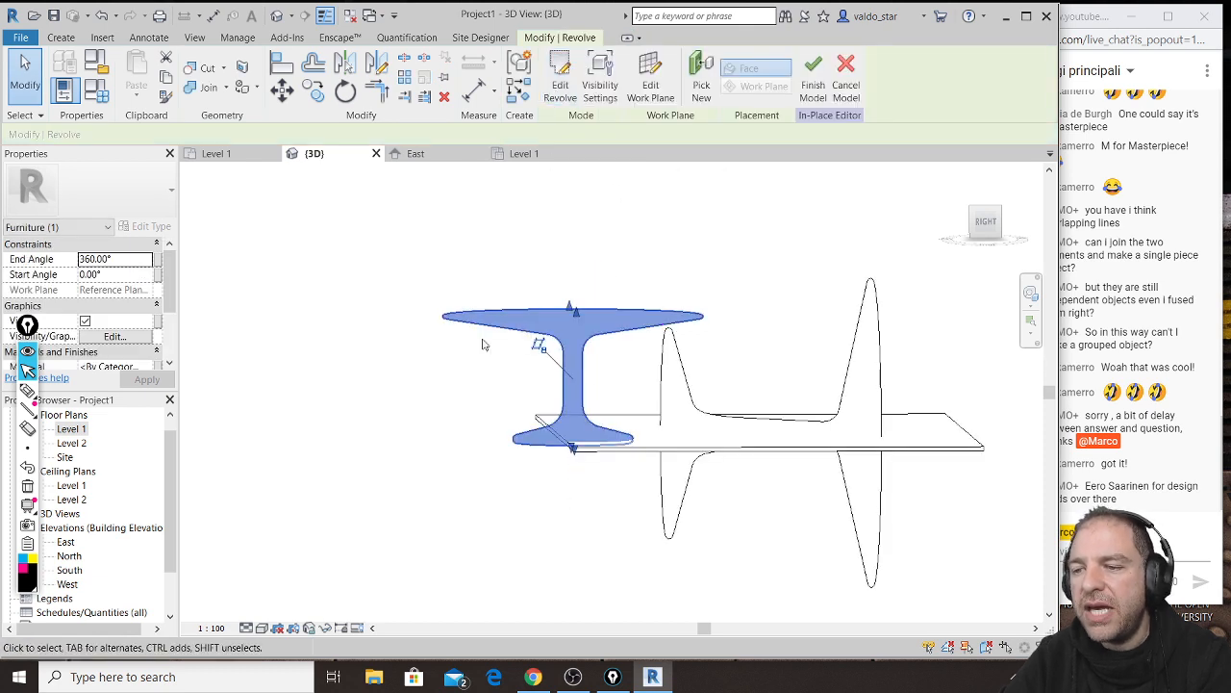
{"action": "left_click", "coordinate": [458, 310]}
{"action": "middle_click_drag", "start_coordinate": [432, 365], "coordinate": [438, 396], "text": "shift"}
{"action": "scroll", "coordinate": [437, 396], "scroll_direction": "up", "scroll_amount": 1}
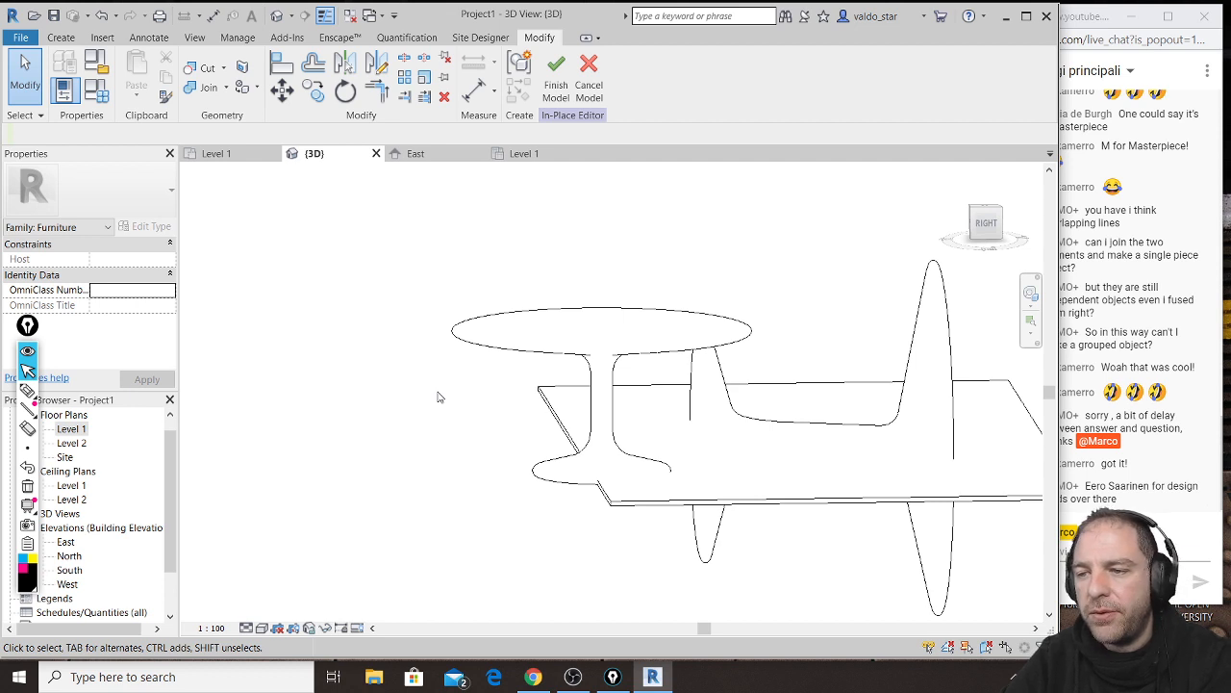
Step: Set the End Angle of the sideways-lying revolve on the floor slab to 180°
{"action": "middle_click_drag", "start_coordinate": [707, 323], "coordinate": [469, 322]}
{"action": "left_click", "coordinate": [705, 277]}
{"action": "middle_click_drag", "start_coordinate": [837, 360], "coordinate": [319, 321], "text": "shift"}
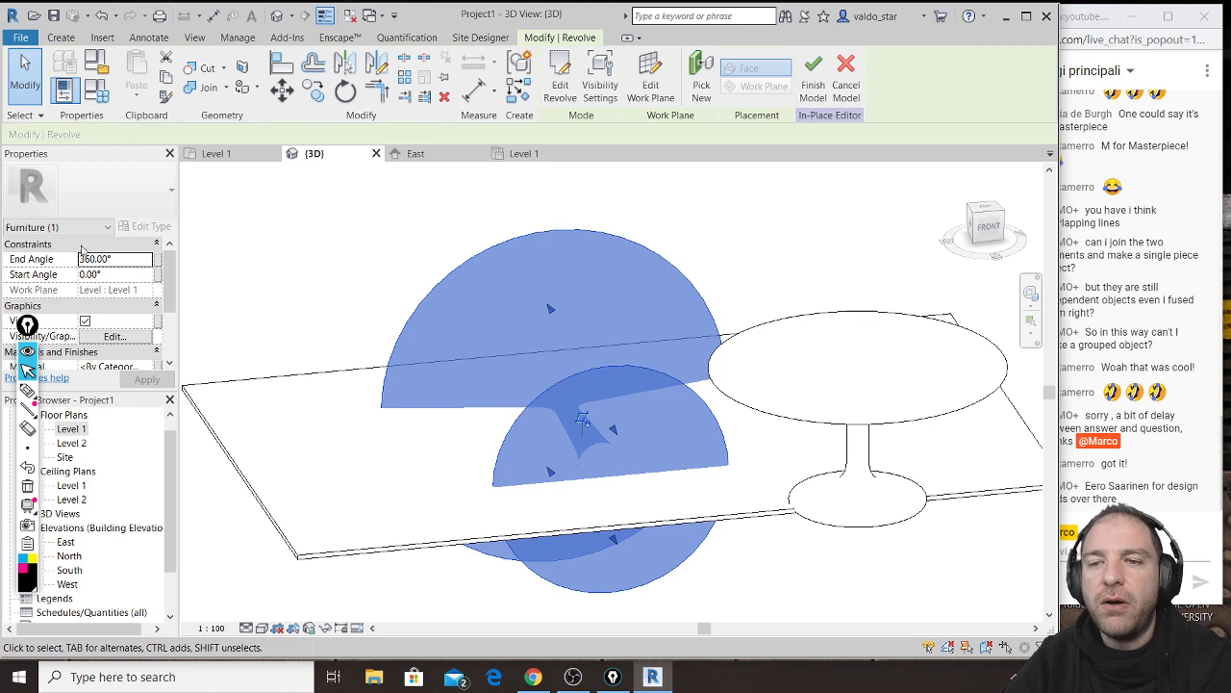
{"action": "left_click", "coordinate": [135, 260]}
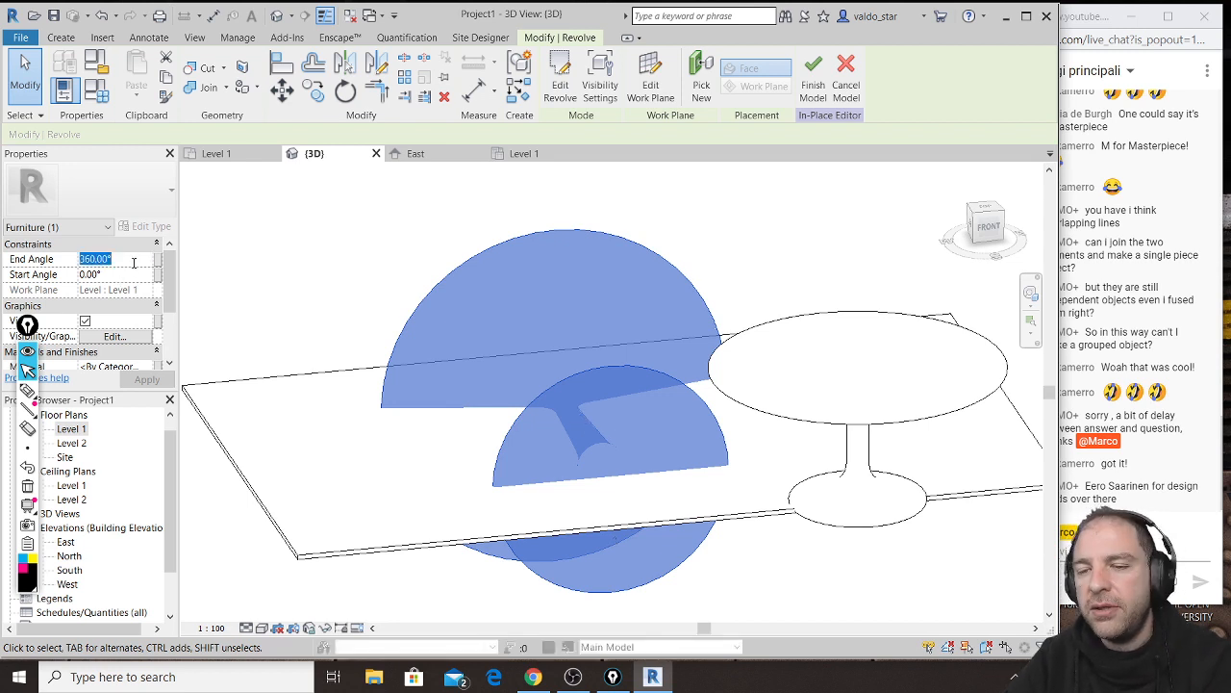
{"action": "type", "text": "180"}
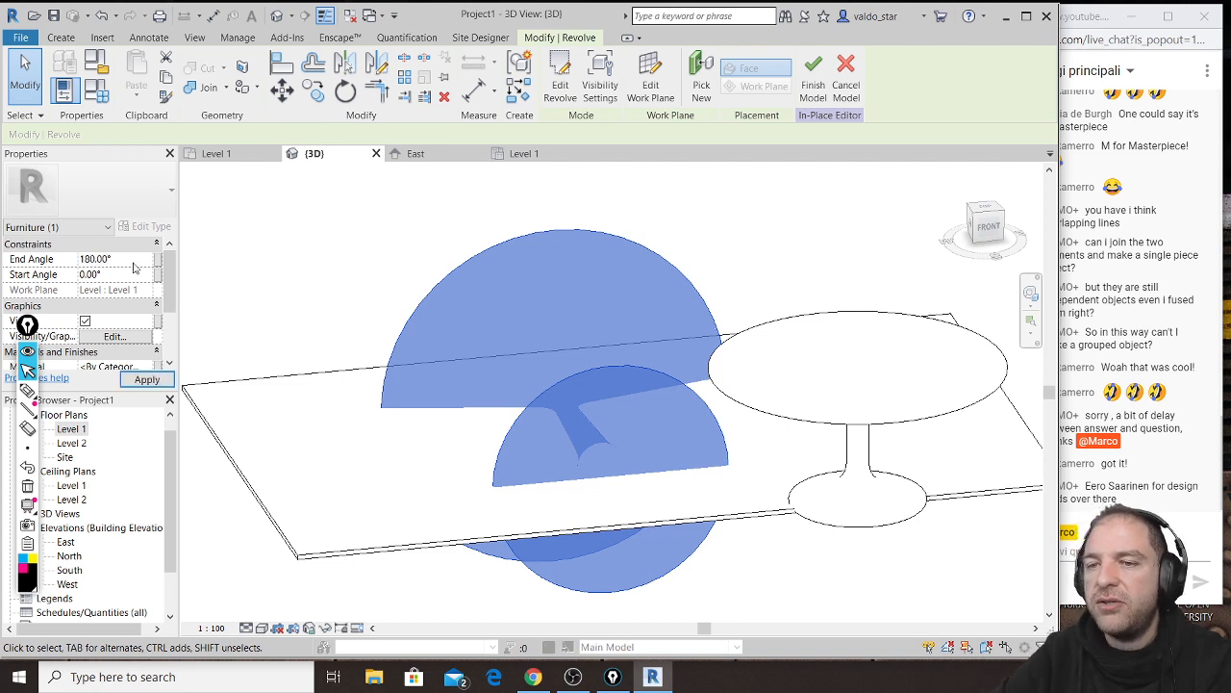
{"action": "left_click", "coordinate": [160, 383]}
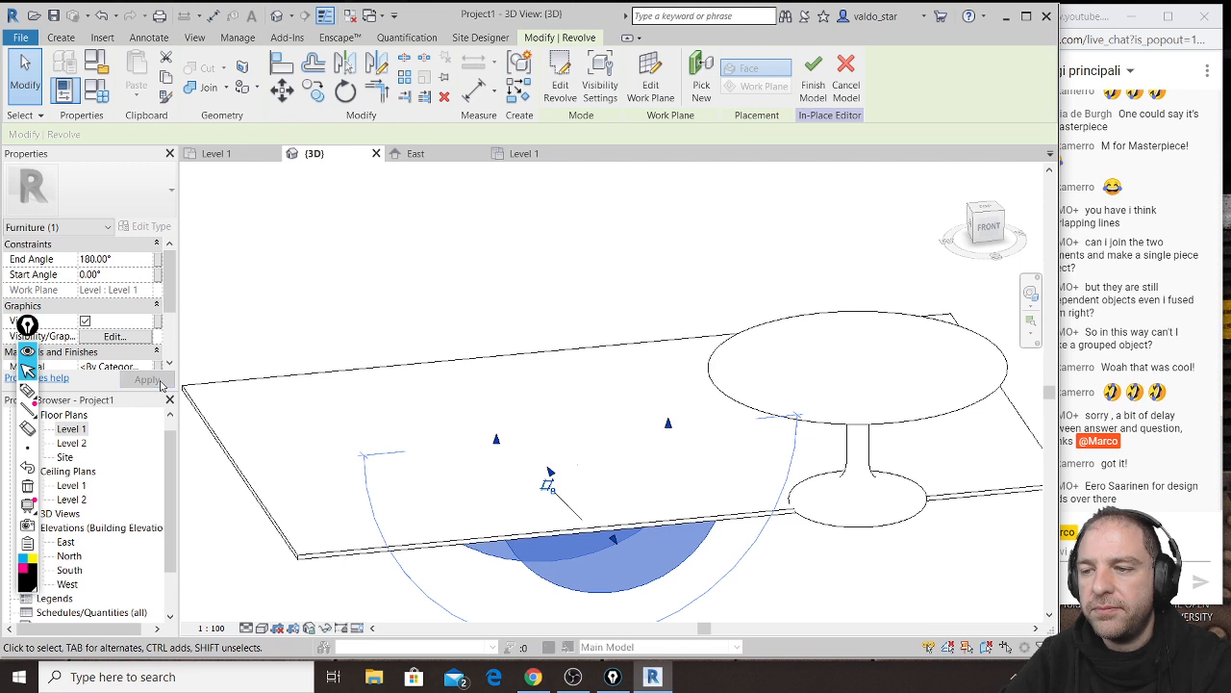
Step: Reshape the sideways revolve in the view to a start angle of about -165° and an end angle of about -13°, fanning above the slab
{"action": "middle_click_drag", "start_coordinate": [394, 372], "coordinate": [428, 351], "text": "shift"}
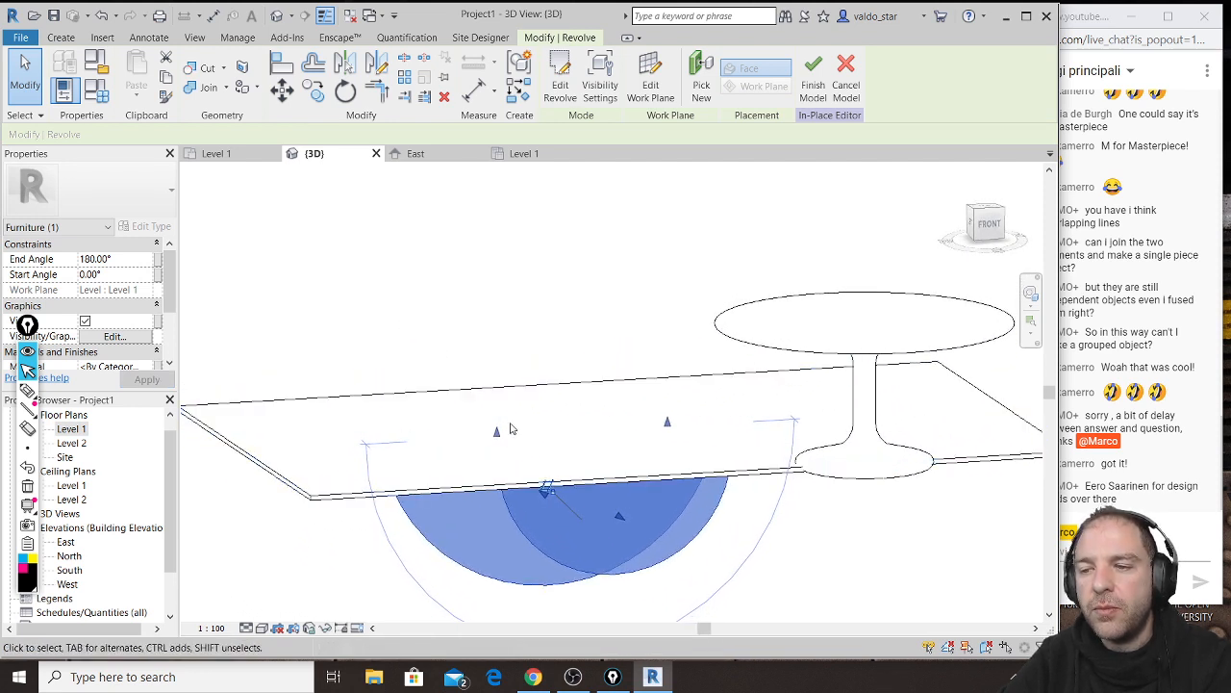
{"action": "left_click_drag", "start_coordinate": [496, 435], "coordinate": [552, 355]}
{"action": "left_click_drag", "start_coordinate": [669, 424], "coordinate": [545, 481]}
{"action": "left_click_drag", "start_coordinate": [555, 354], "coordinate": [637, 358]}
{"action": "left_click_drag", "start_coordinate": [538, 507], "coordinate": [528, 362]}
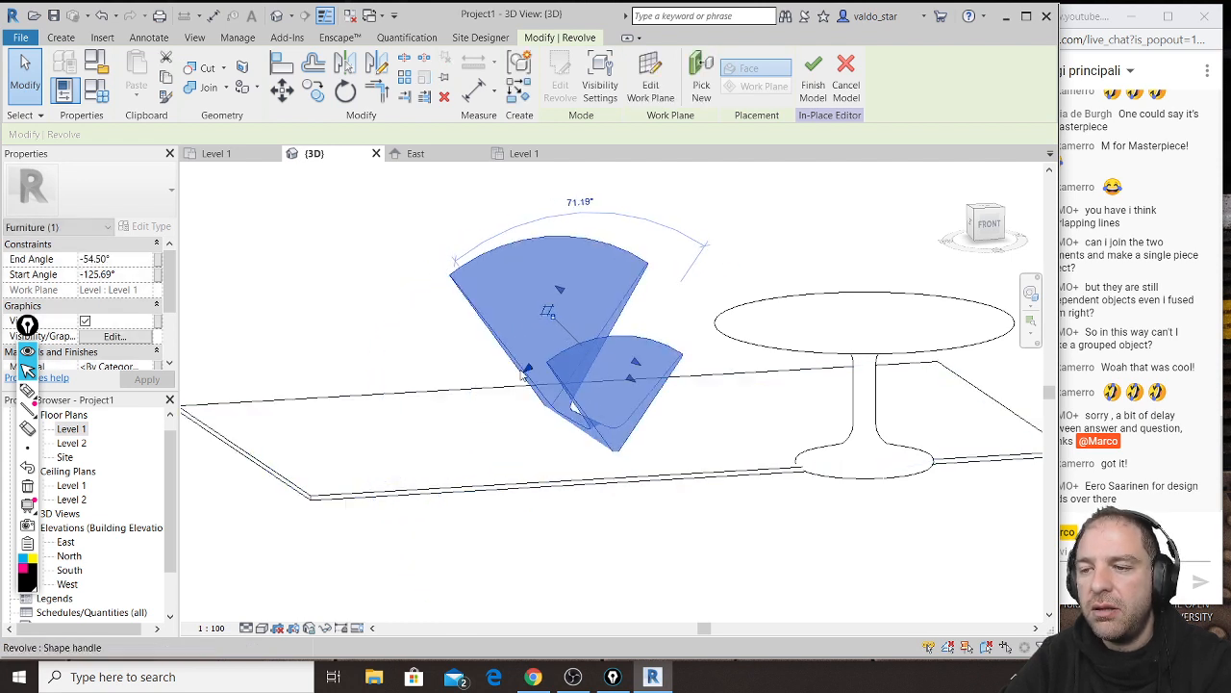
{"action": "mouse_move", "coordinate": [424, 397]}
{"action": "middle_mouse_down", "text": "shift"}
{"action": "mouse_move", "coordinate": [506, 407]}
{"action": "mouse_move", "coordinate": [577, 324]}
{"action": "mouse_move", "coordinate": [830, 387]}
{"action": "mouse_move", "coordinate": [1017, 371]}
{"action": "mouse_move", "coordinate": [412, 410]}
{"action": "mouse_move", "coordinate": [423, 404]}
{"action": "middle_mouse_up", "text": "shift"}
{"action": "left_click_drag", "start_coordinate": [543, 379], "coordinate": [522, 426]}
{"action": "middle_click_drag", "start_coordinate": [523, 426], "coordinate": [662, 369], "text": "shift"}
{"action": "left_click_drag", "start_coordinate": [662, 368], "coordinate": [674, 416]}
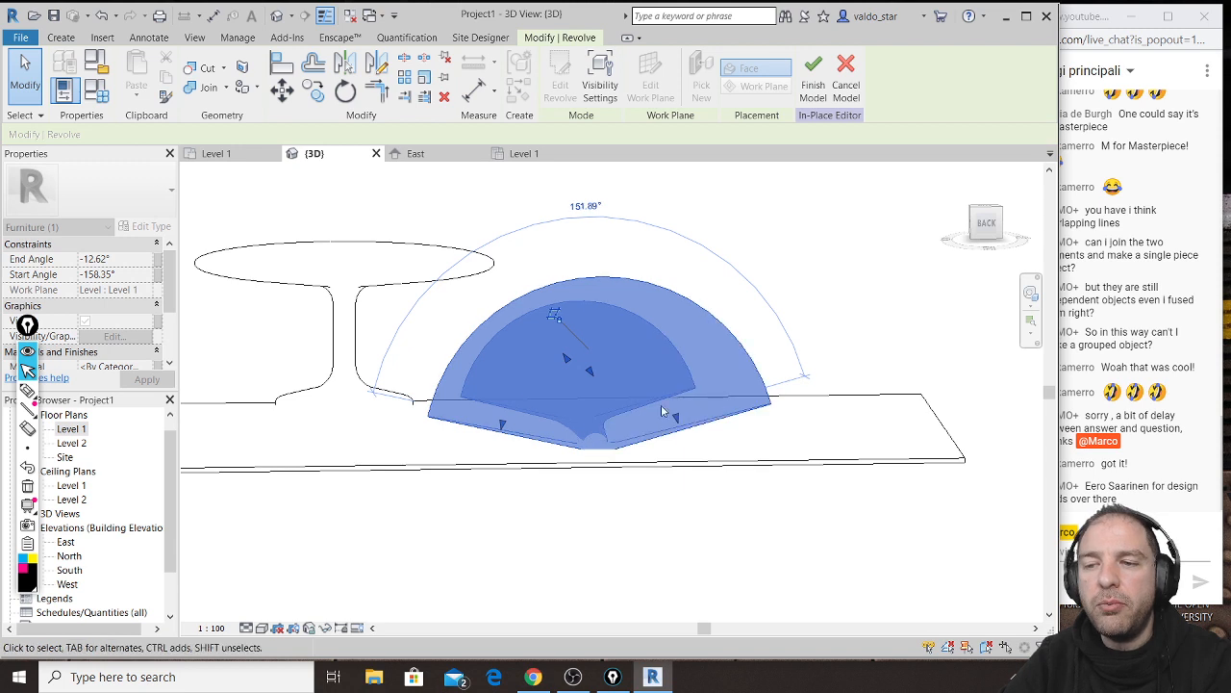
Step: Set the End Angle of the sideways revolve to 0° and apply it
{"action": "left_click", "coordinate": [121, 260]}
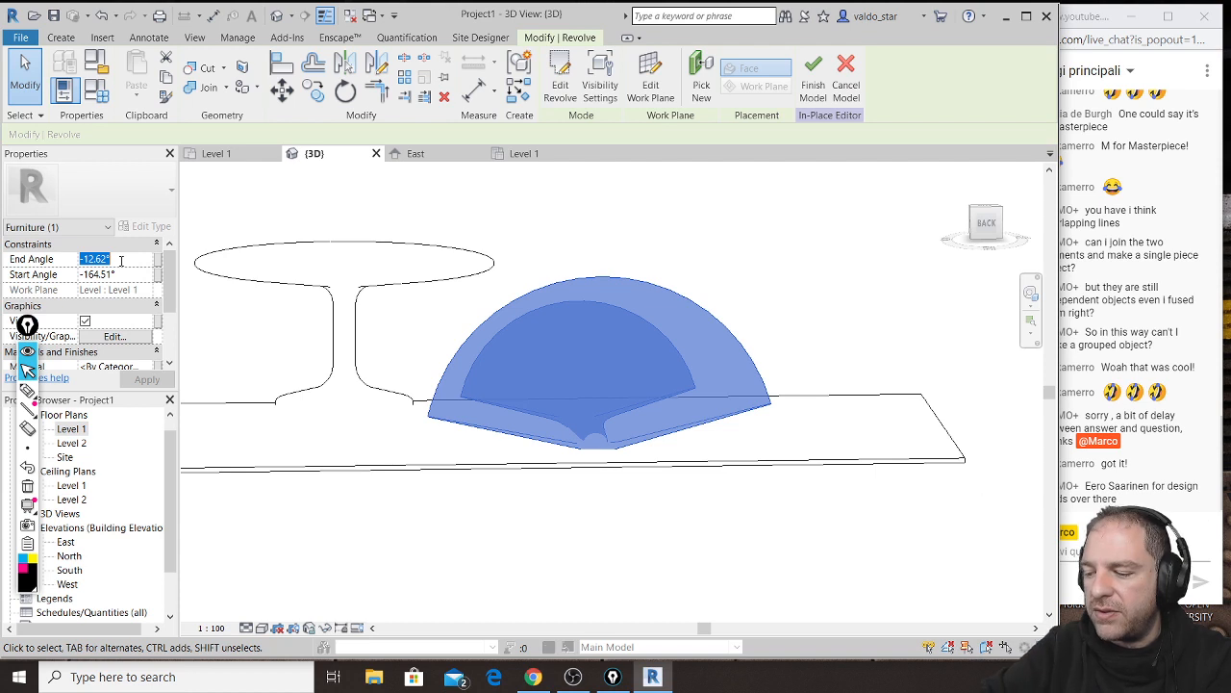
{"action": "type", "text": "0"}
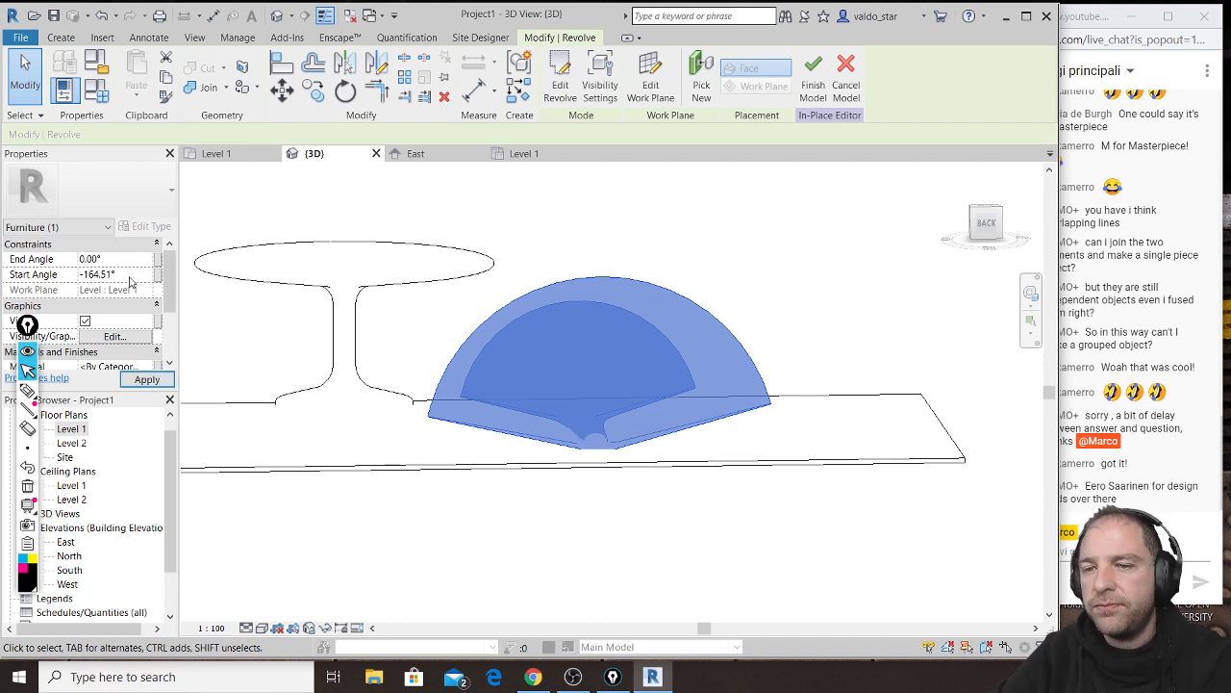
{"action": "left_click", "coordinate": [141, 277]}
{"action": "left_click", "coordinate": [143, 263]}
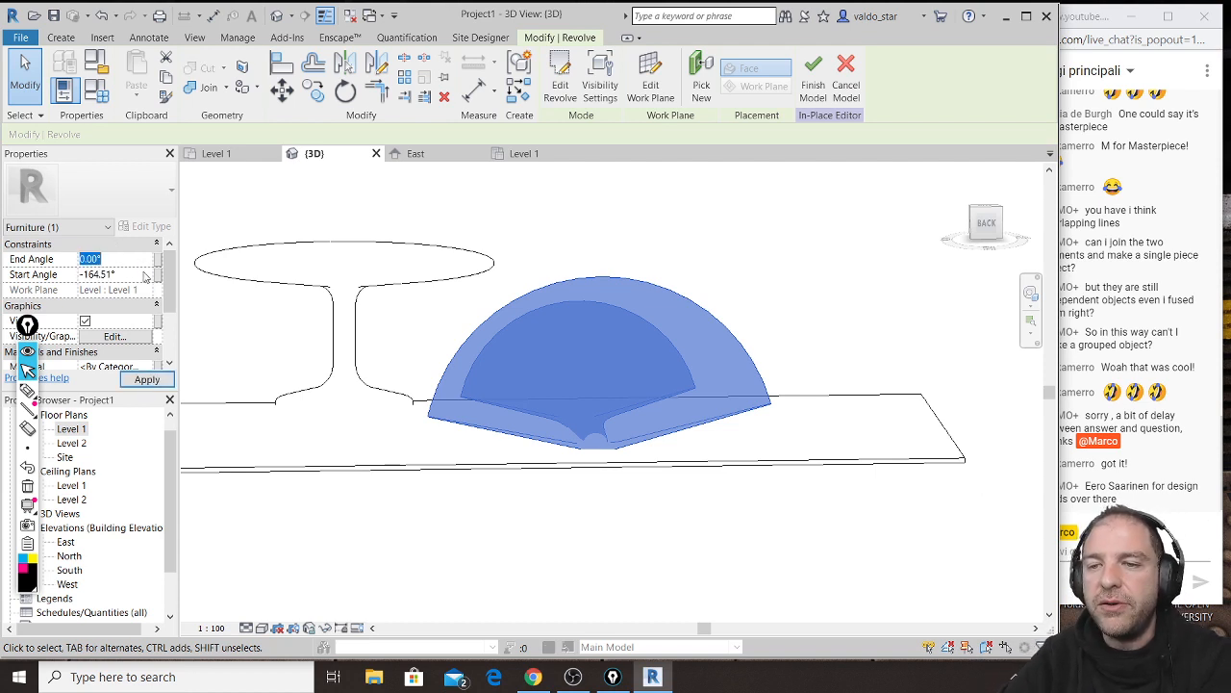
{"action": "left_click", "coordinate": [155, 382]}
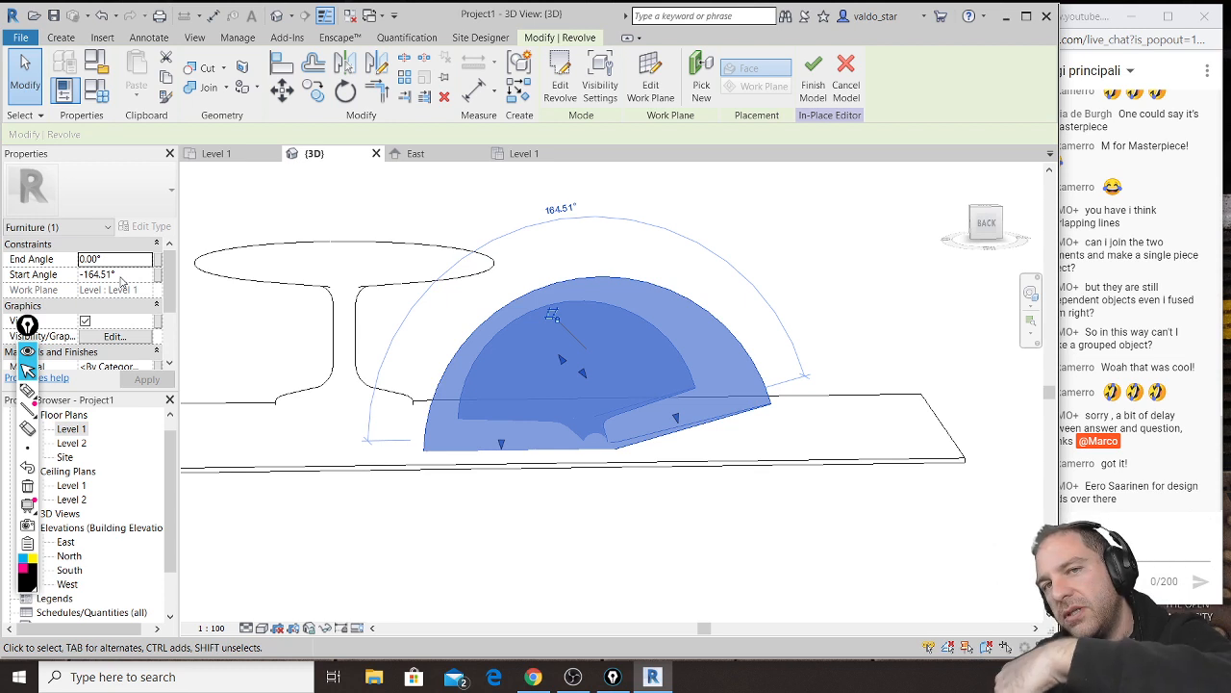
Step: Try a Start Angle of 160° on the sideways revolve, and change it to -160°
{"action": "left_click", "coordinate": [135, 275]}
{"action": "type", "text": "160.00"}
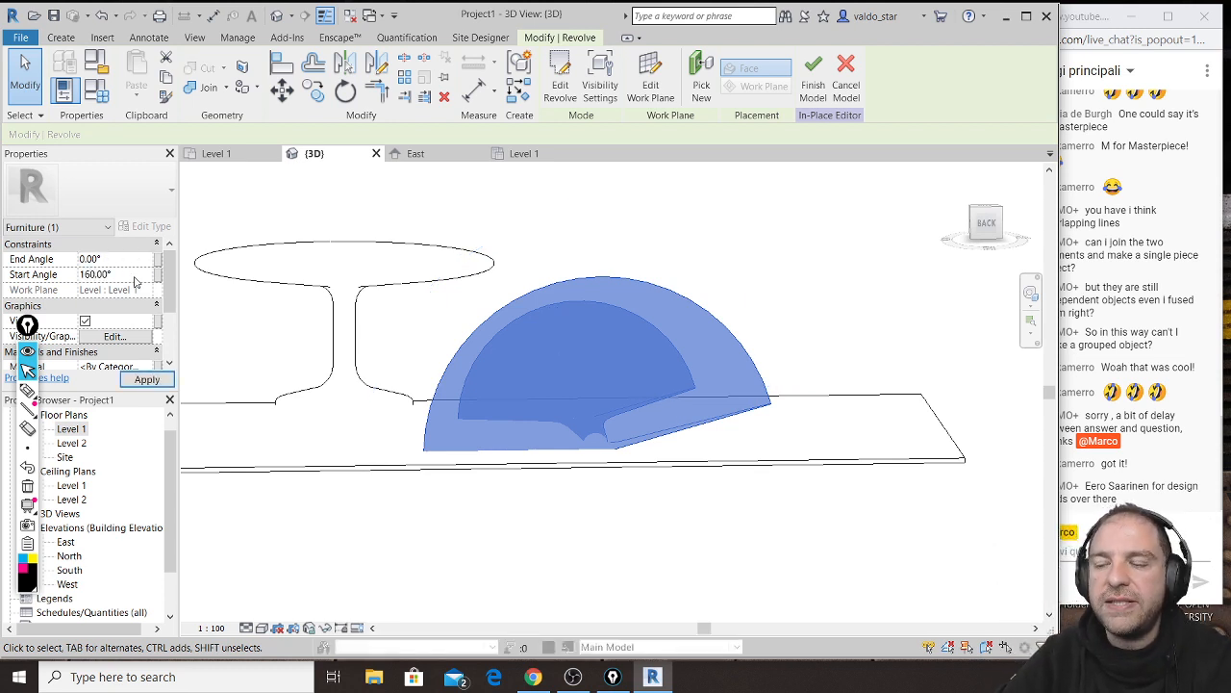
{"action": "left_click", "coordinate": [147, 379]}
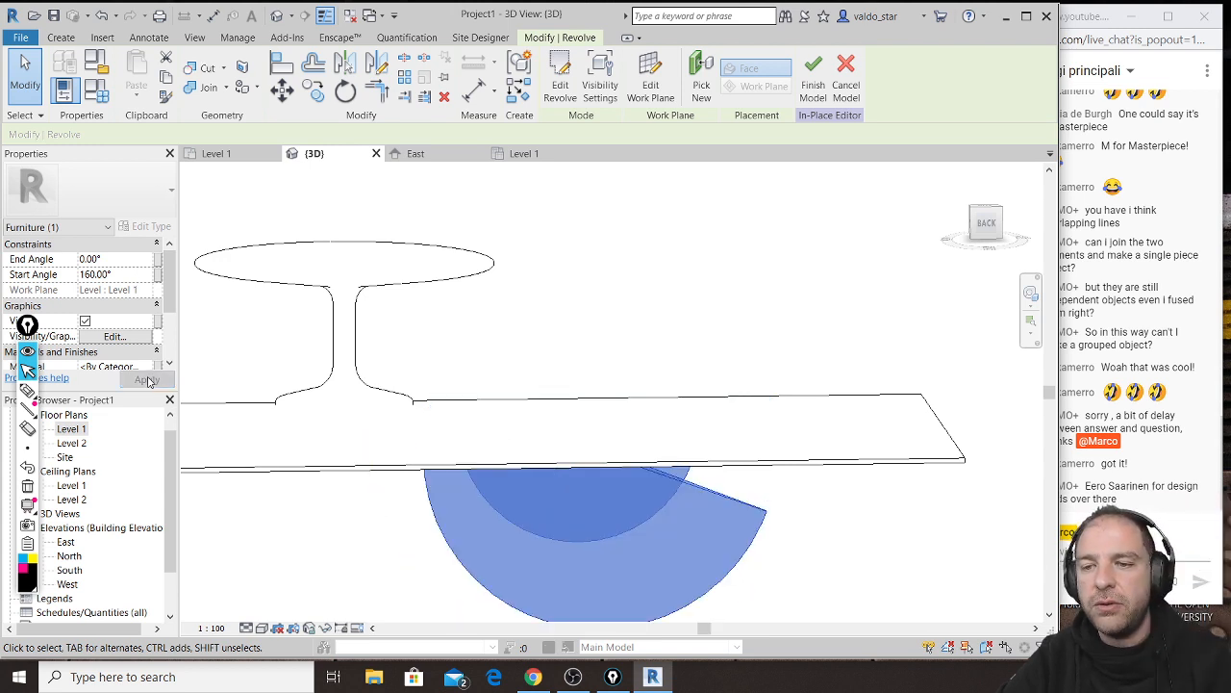
{"action": "left_click", "coordinate": [125, 275]}
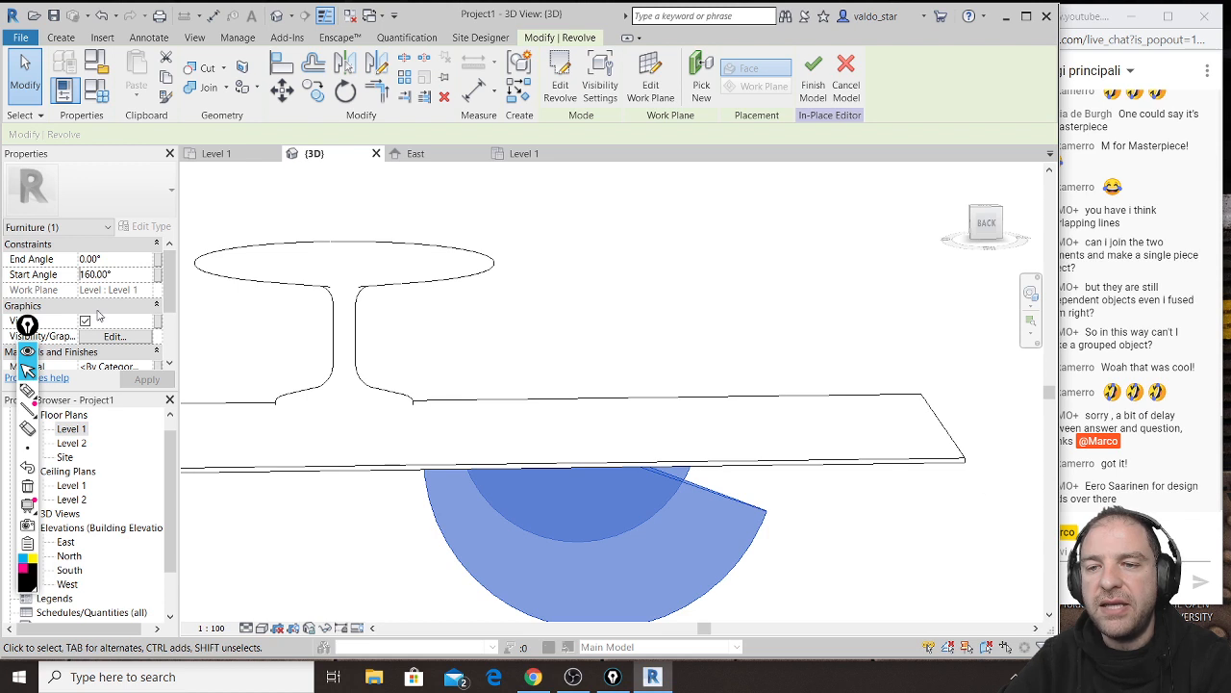
{"action": "type", "text": "-"}
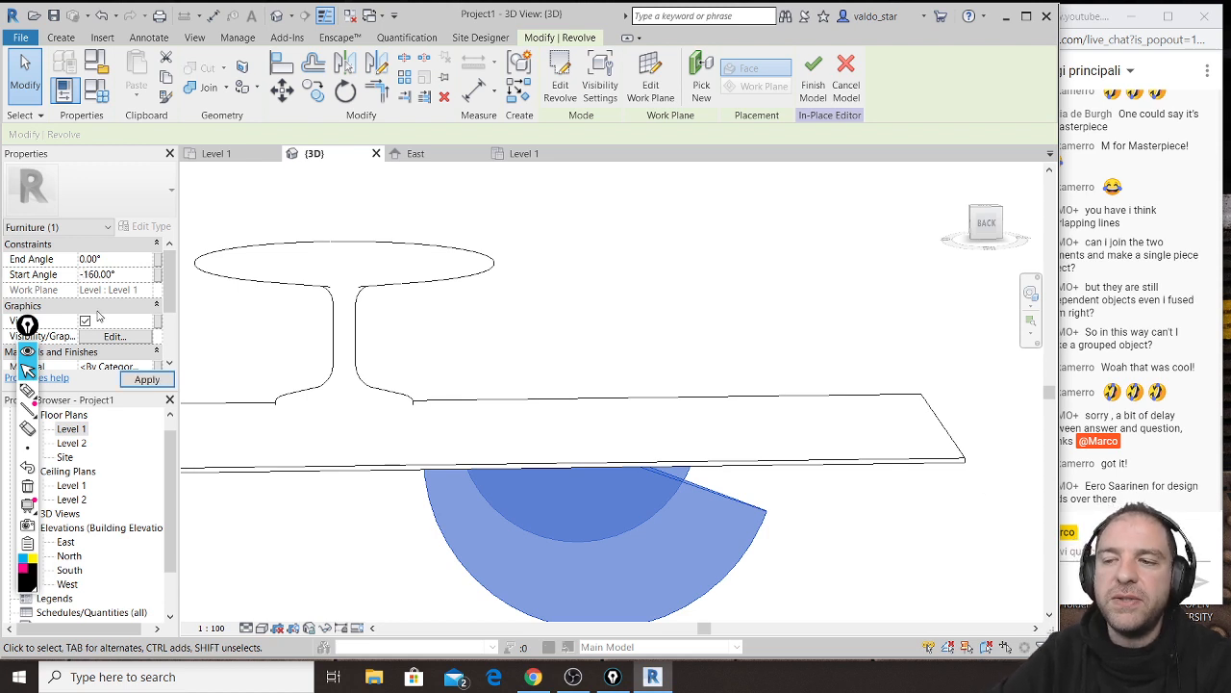
{"action": "left_click", "coordinate": [147, 379]}
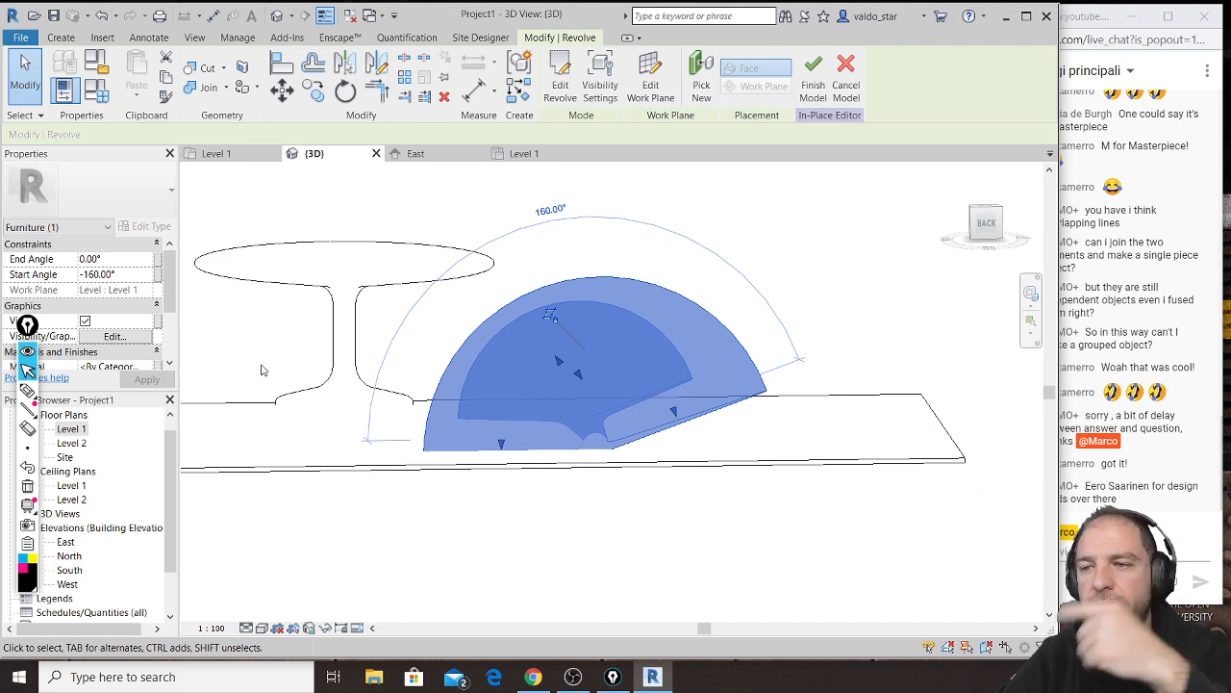
Step: Reduce the sideways revolve to a quarter turn with a Start Angle of exactly -90° and deselect it
{"action": "left_click_drag", "start_coordinate": [674, 400], "coordinate": [591, 318]}
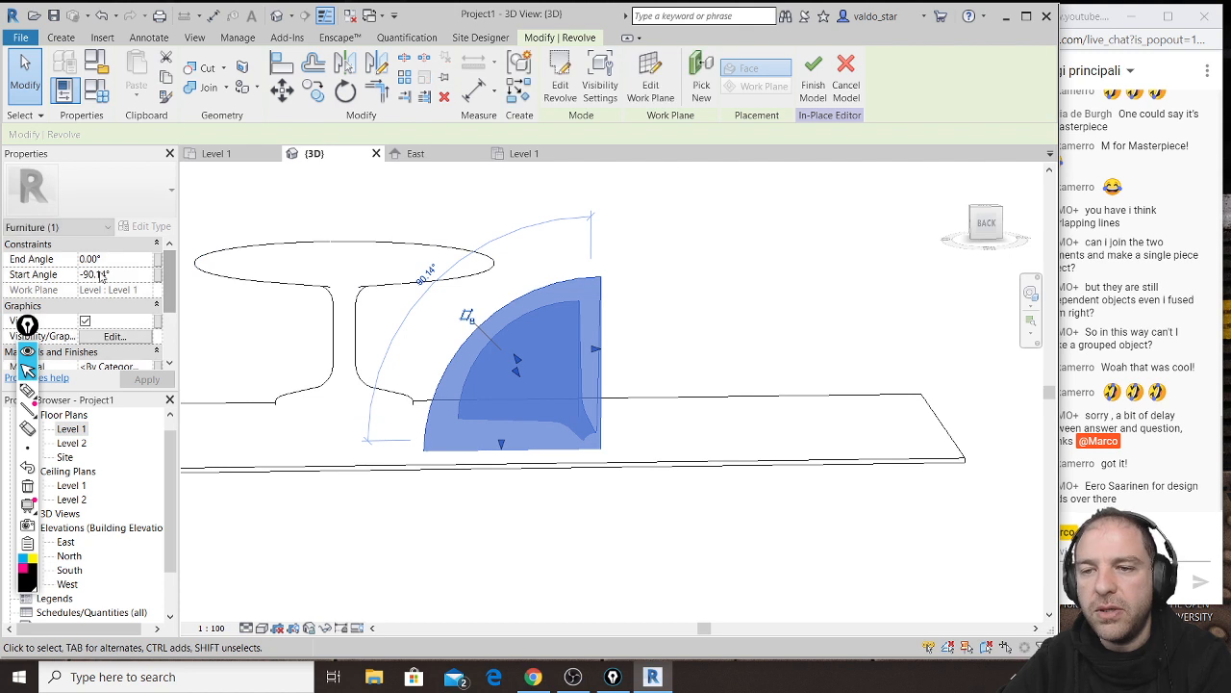
{"action": "key", "text": "BackSpace"}
{"action": "key", "text": "BackSpace"}
{"action": "key", "text": "BackSpace"}
{"action": "key", "text": "BackSpace"}
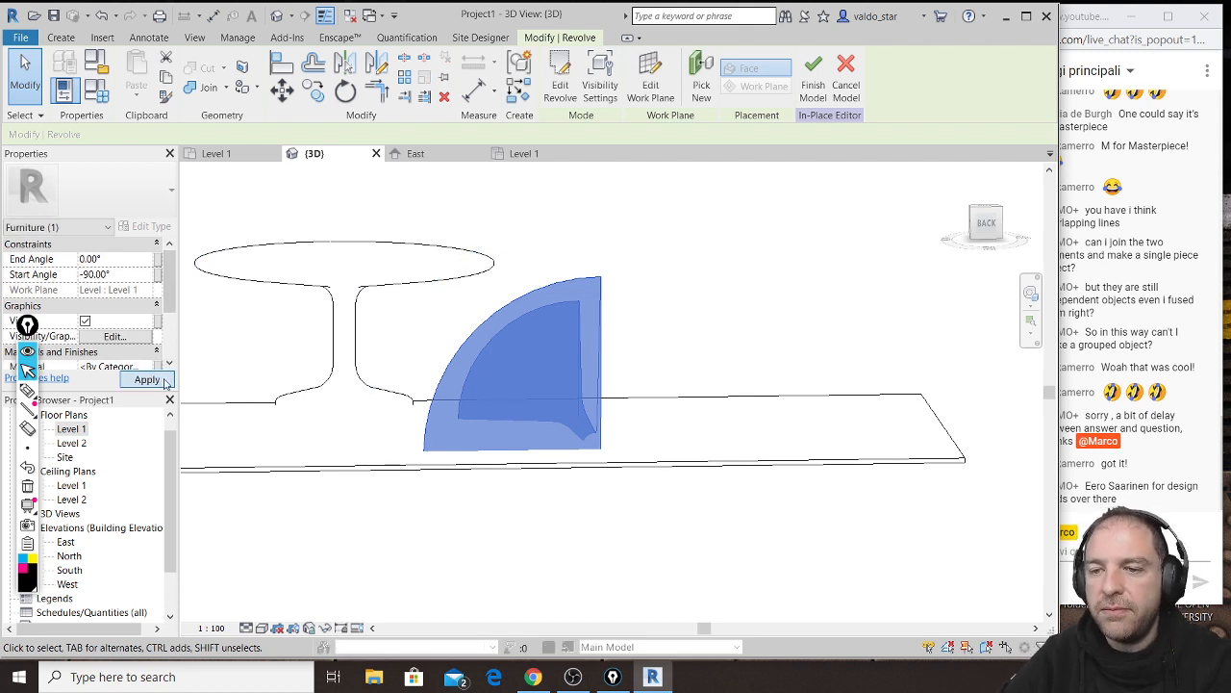
{"action": "left_click", "coordinate": [808, 355]}
Step: Delete all model geometry in the 3D view, including the quarter revolve, the upright table and the floor slab
{"action": "middle_click_drag", "start_coordinate": [758, 359], "coordinate": [487, 530], "text": "shift"}
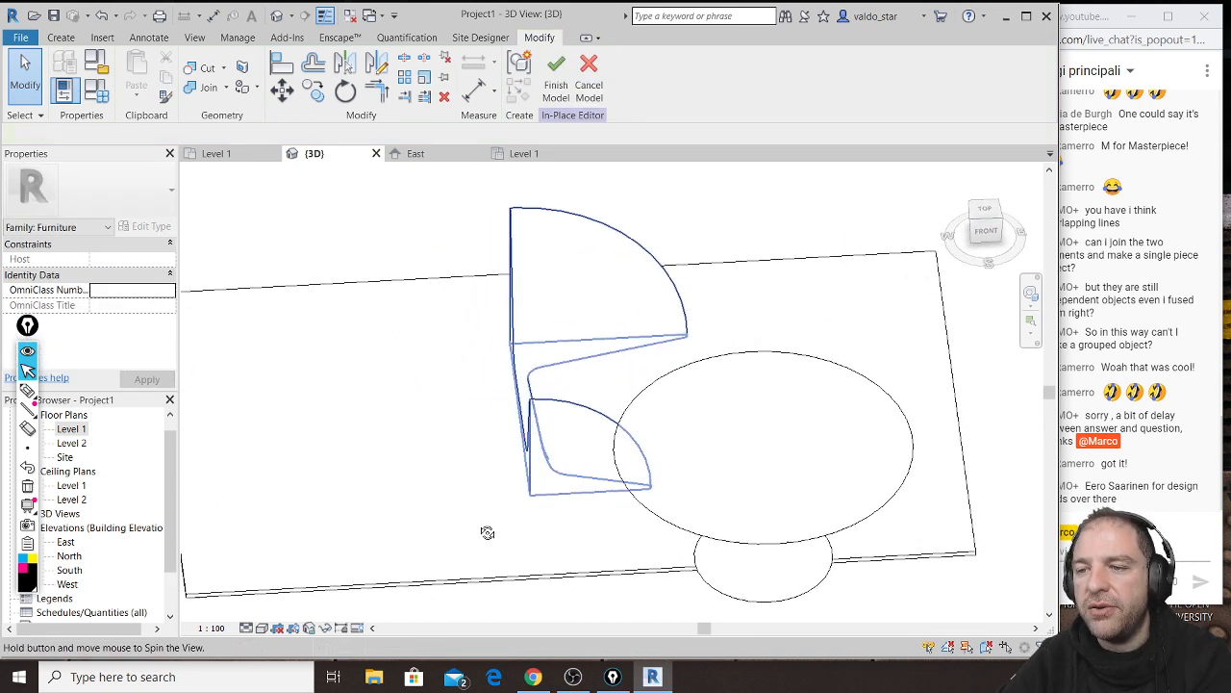
{"action": "middle_click_drag", "start_coordinate": [558, 302], "coordinate": [627, 234], "text": "shift"}
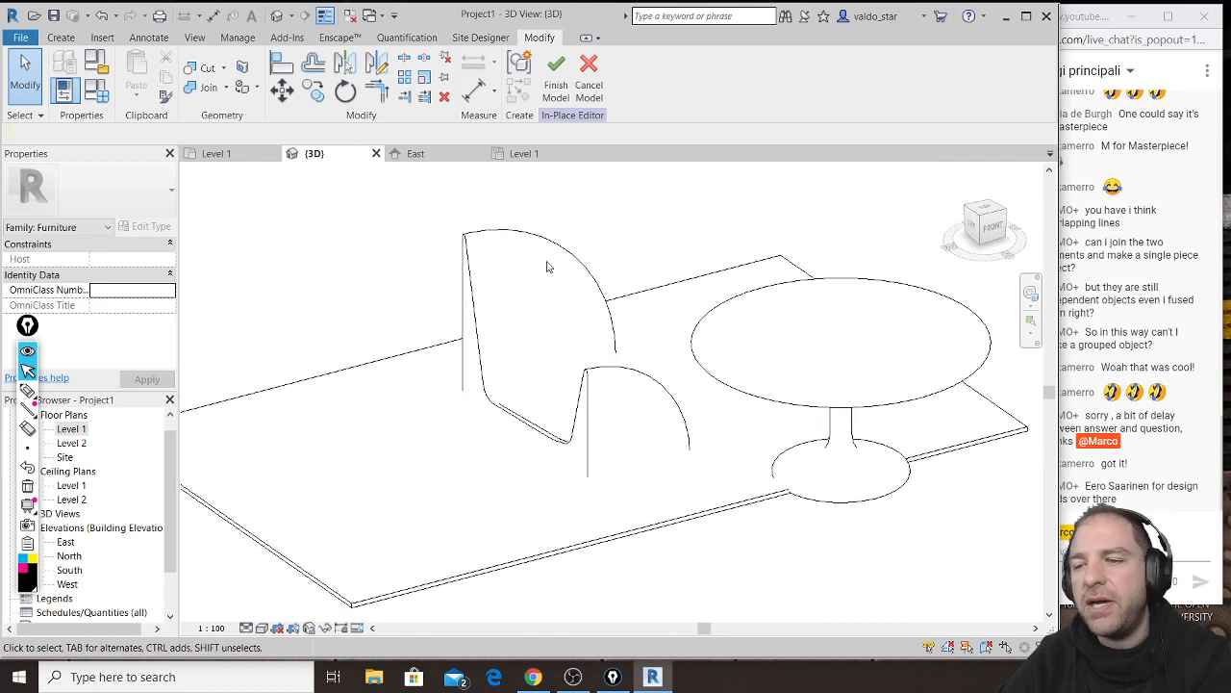
{"action": "middle_click_drag", "start_coordinate": [546, 266], "coordinate": [671, 420], "text": "shift"}
{"action": "middle_click_drag", "start_coordinate": [594, 442], "coordinate": [519, 307]}
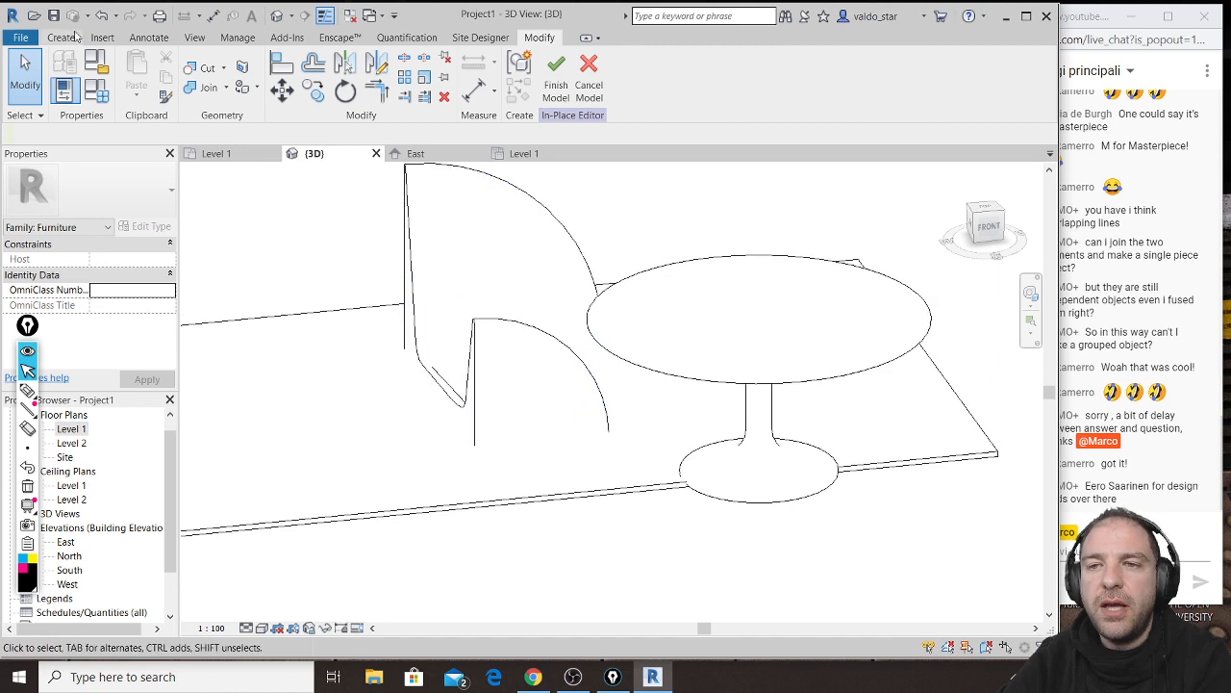
{"action": "scroll", "coordinate": [75, 38], "scroll_direction": "up", "scroll_amount": 1}
{"action": "left_click", "coordinate": [72, 40]}
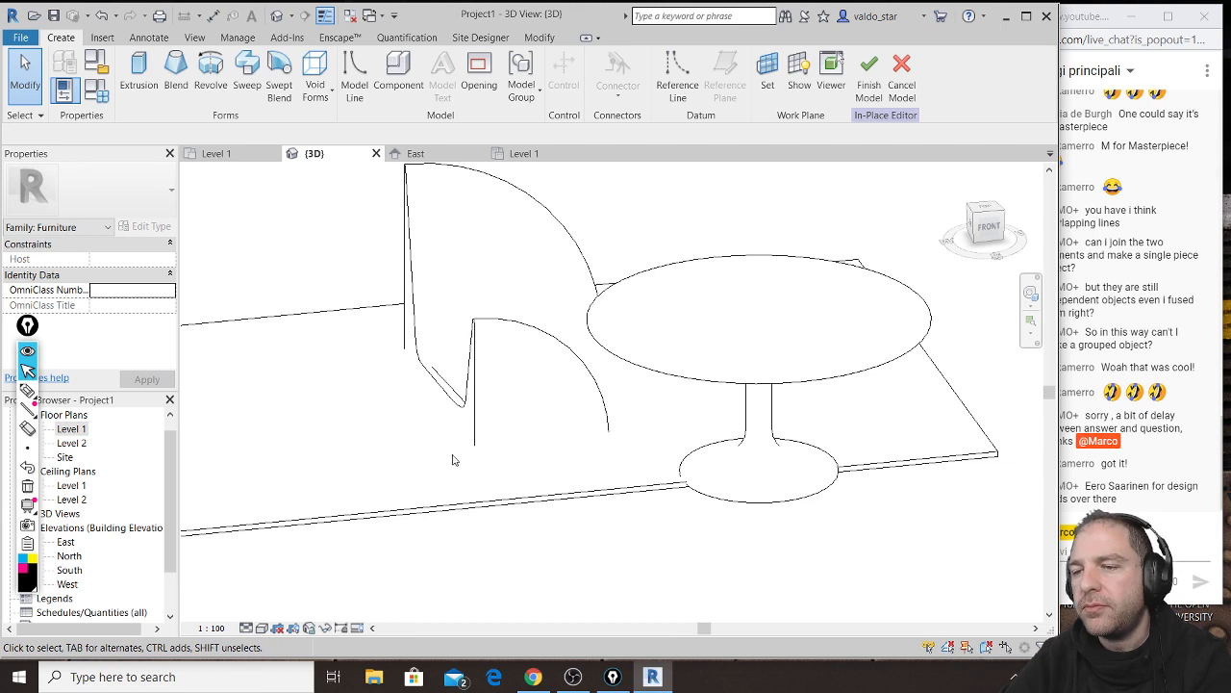
{"action": "scroll", "coordinate": [513, 460], "scroll_direction": "down", "scroll_amount": 2}
{"action": "left_click_drag", "start_coordinate": [846, 248], "coordinate": [405, 532]}
{"action": "key", "text": "Delete"}
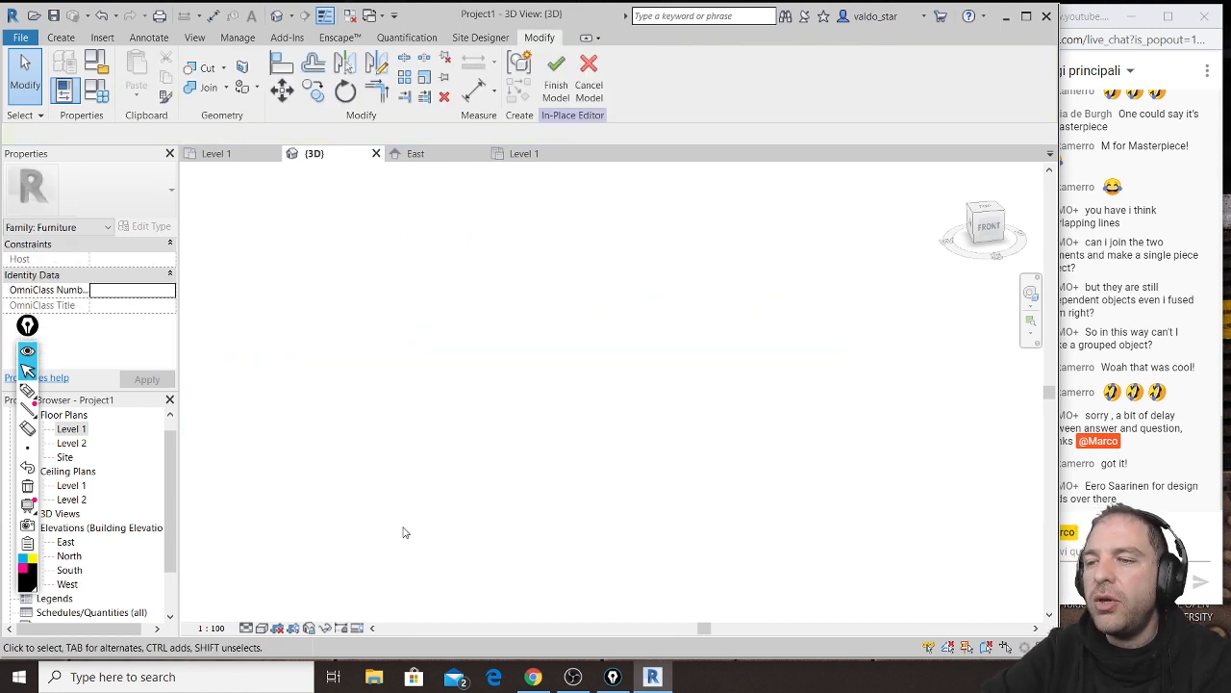
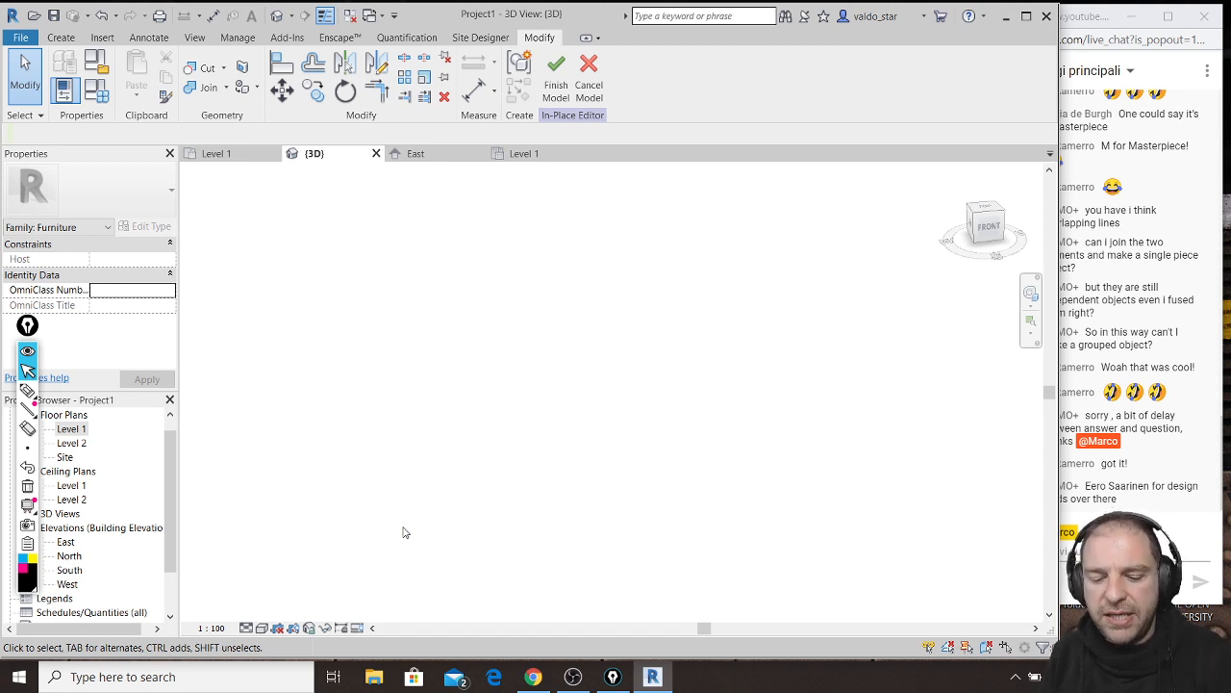
Step: Annotate the empty view with a freehand bent sweep path and a stepped end section, labelled PATH and PROFILE
{"action": "key", "text": "ctrl+shift+3"}
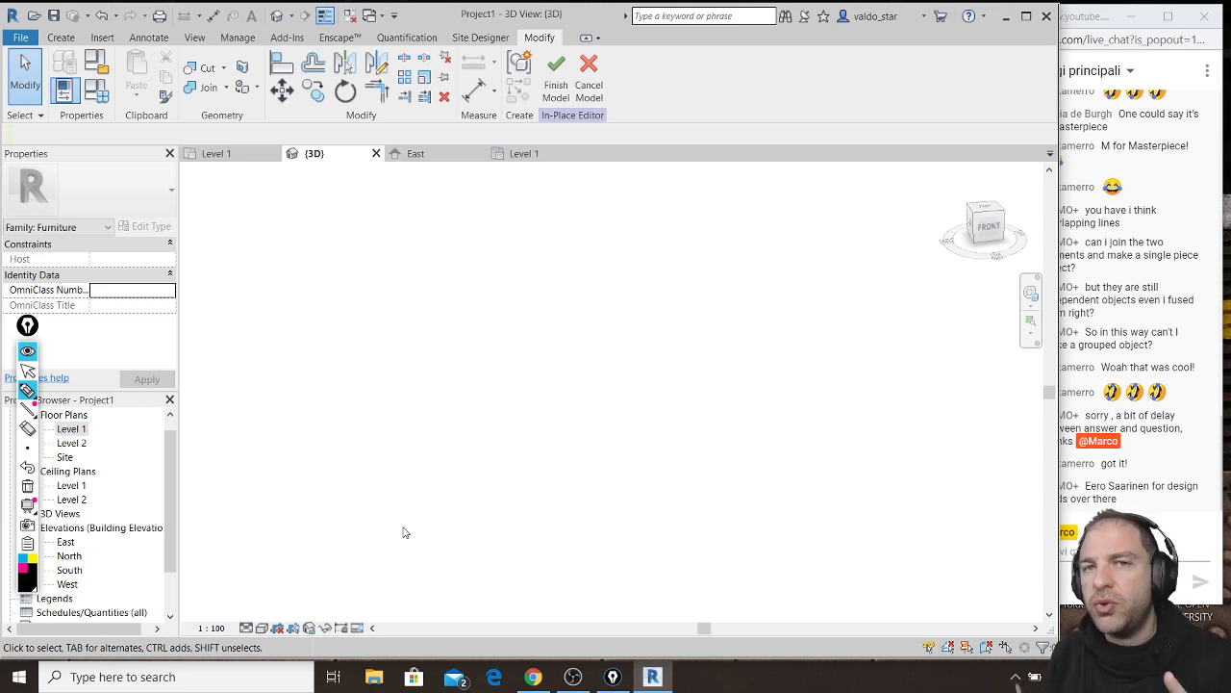
{"action": "mouse_move", "coordinate": [347, 452]}
{"action": "left_mouse_down"}
{"action": "mouse_move", "coordinate": [684, 248]}
{"action": "mouse_move", "coordinate": [612, 179]}
{"action": "mouse_move", "coordinate": [709, 253]}
{"action": "mouse_move", "coordinate": [340, 467]}
{"action": "left_mouse_up"}
{"action": "mouse_move", "coordinate": [386, 321]}
{"action": "left_mouse_down"}
{"action": "mouse_move", "coordinate": [397, 354]}
{"action": "mouse_move", "coordinate": [439, 354]}
{"action": "mouse_move", "coordinate": [453, 311]}
{"action": "mouse_move", "coordinate": [490, 343]}
{"action": "mouse_move", "coordinate": [472, 356]}
{"action": "left_mouse_up"}
{"action": "left_click_drag", "start_coordinate": [334, 460], "coordinate": [331, 546]}
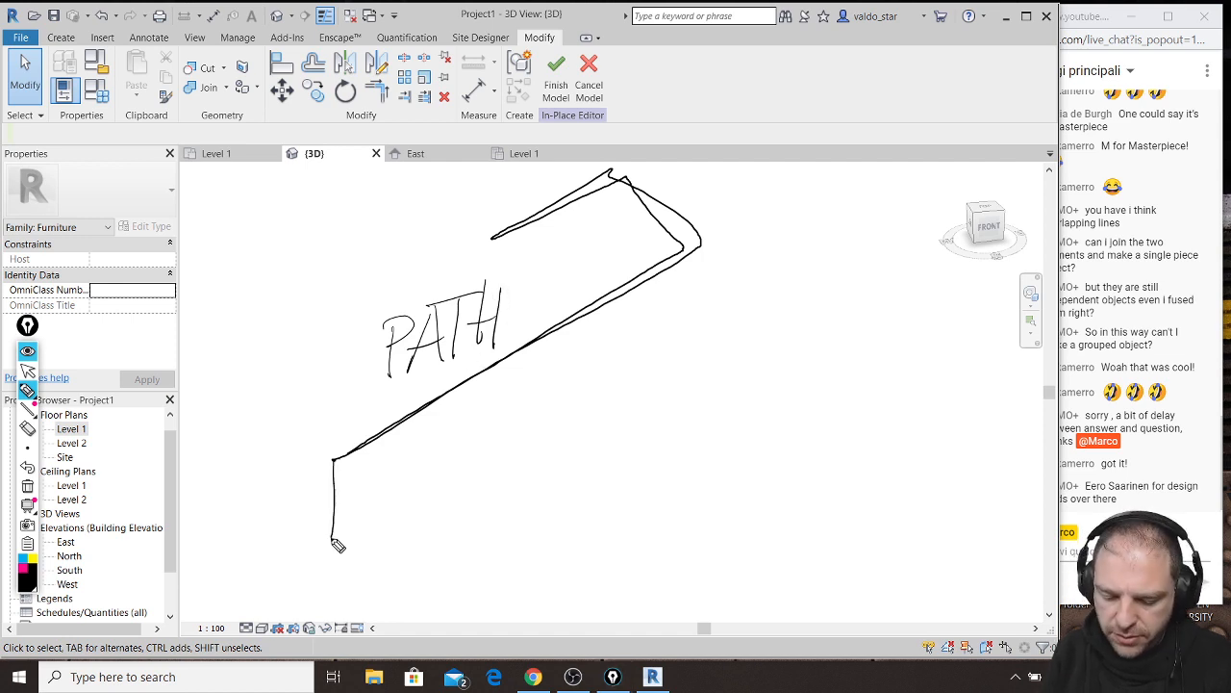
{"action": "mouse_move", "coordinate": [342, 462]}
{"action": "left_mouse_down"}
{"action": "mouse_move", "coordinate": [360, 495]}
{"action": "mouse_move", "coordinate": [339, 561]}
{"action": "mouse_move", "coordinate": [412, 564]}
{"action": "mouse_move", "coordinate": [434, 577]}
{"action": "mouse_move", "coordinate": [456, 568]}
{"action": "mouse_move", "coordinate": [466, 587]}
{"action": "left_mouse_up"}
{"action": "mouse_move", "coordinate": [462, 555]}
{"action": "left_mouse_down"}
{"action": "mouse_move", "coordinate": [488, 550]}
{"action": "mouse_move", "coordinate": [483, 567]}
{"action": "left_mouse_up"}
{"action": "mouse_move", "coordinate": [499, 552]}
{"action": "left_mouse_down"}
{"action": "mouse_move", "coordinate": [501, 584]}
{"action": "mouse_move", "coordinate": [540, 581]}
{"action": "left_mouse_up"}
{"action": "mouse_move", "coordinate": [555, 552]}
{"action": "left_mouse_down"}
{"action": "mouse_move", "coordinate": [554, 584]}
{"action": "mouse_move", "coordinate": [578, 581]}
{"action": "left_mouse_up"}
{"action": "left_click_drag", "start_coordinate": [556, 545], "coordinate": [582, 541]}
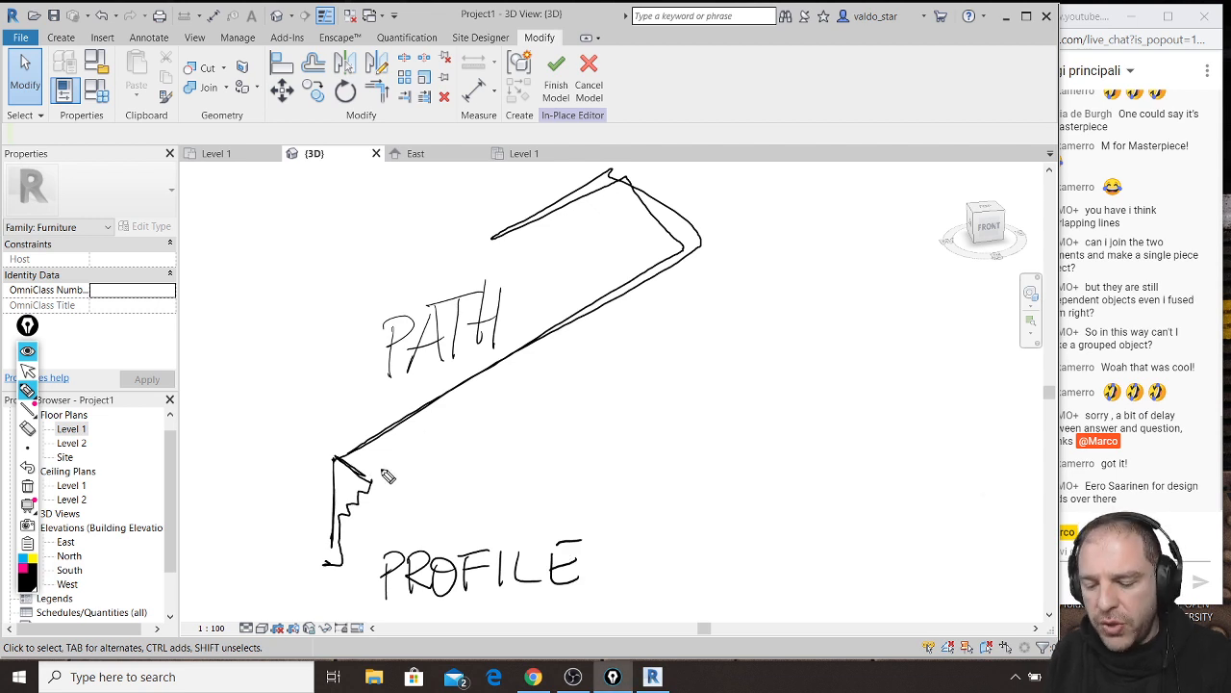
Step: Draw freehand the swept moulding's far end and long edges along the path, retrace the path and circle the PATH label
{"action": "mouse_move", "coordinate": [371, 476]}
{"action": "left_mouse_down"}
{"action": "mouse_move", "coordinate": [566, 374]}
{"action": "mouse_move", "coordinate": [721, 268]}
{"action": "mouse_move", "coordinate": [762, 210]}
{"action": "mouse_move", "coordinate": [626, 126]}
{"action": "mouse_move", "coordinate": [456, 204]}
{"action": "mouse_move", "coordinate": [477, 273]}
{"action": "mouse_move", "coordinate": [494, 227]}
{"action": "left_mouse_up"}
{"action": "left_click_drag", "start_coordinate": [370, 492], "coordinate": [760, 245]}
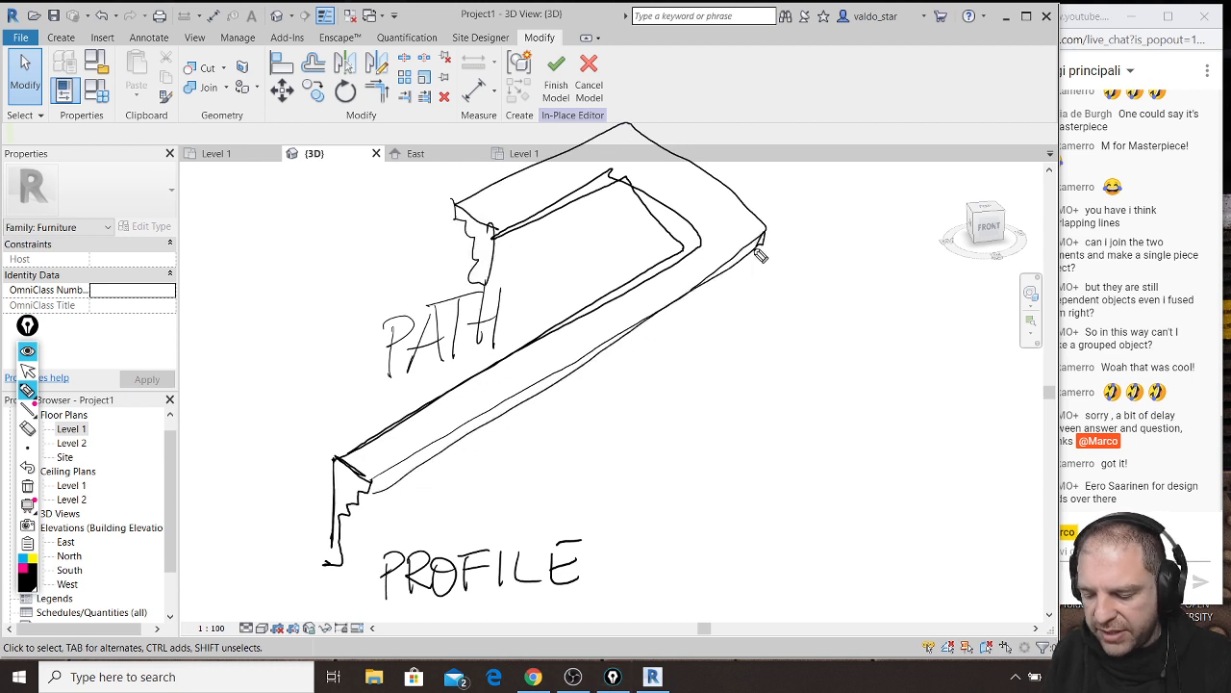
{"action": "mouse_move", "coordinate": [486, 283]}
{"action": "left_mouse_down"}
{"action": "mouse_move", "coordinate": [624, 205]}
{"action": "mouse_move", "coordinate": [682, 254]}
{"action": "left_mouse_up"}
{"action": "mouse_move", "coordinate": [398, 497]}
{"action": "left_mouse_down"}
{"action": "mouse_move", "coordinate": [695, 306]}
{"action": "mouse_move", "coordinate": [687, 329]}
{"action": "left_mouse_up"}
{"action": "mouse_move", "coordinate": [348, 524]}
{"action": "left_mouse_down"}
{"action": "mouse_move", "coordinate": [612, 384]}
{"action": "mouse_move", "coordinate": [646, 350]}
{"action": "left_mouse_up"}
{"action": "left_click_drag", "start_coordinate": [346, 566], "coordinate": [739, 277]}
{"action": "left_click_drag", "start_coordinate": [762, 241], "coordinate": [709, 312]}
{"action": "mouse_move", "coordinate": [709, 312]}
{"action": "left_mouse_down"}
{"action": "mouse_move", "coordinate": [678, 332]}
{"action": "mouse_move", "coordinate": [749, 240]}
{"action": "left_mouse_up"}
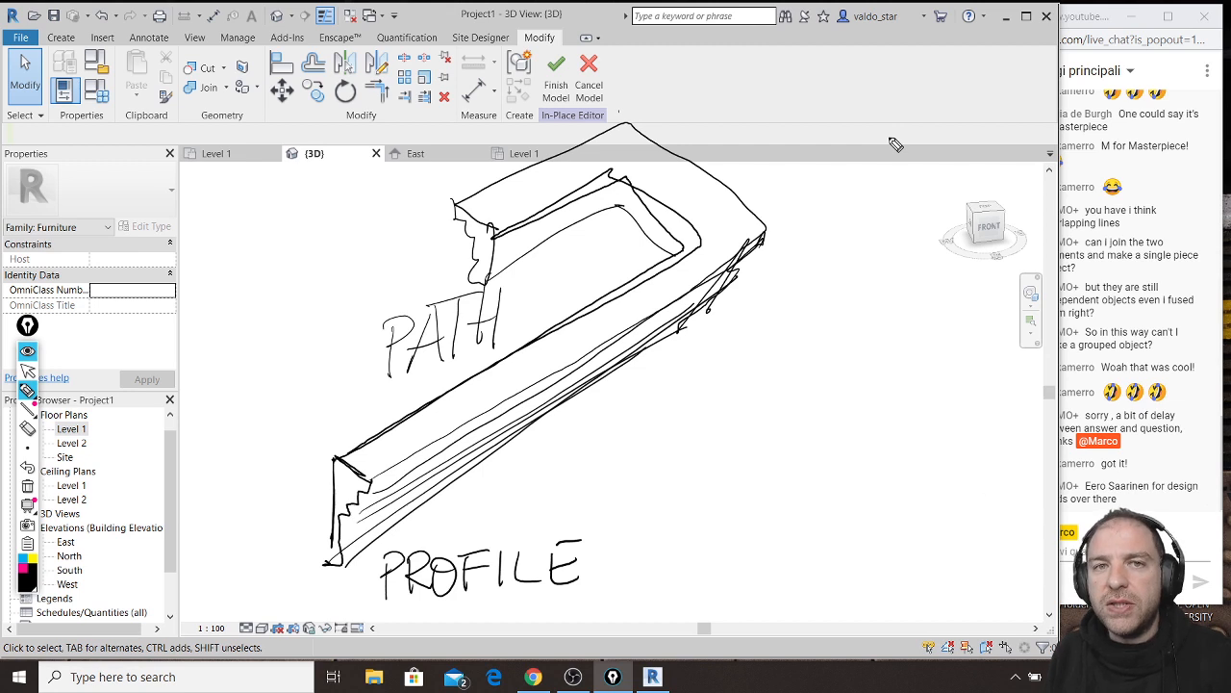
{"action": "mouse_move", "coordinate": [335, 458]}
{"action": "left_mouse_down"}
{"action": "mouse_move", "coordinate": [689, 255]}
{"action": "mouse_move", "coordinate": [653, 184]}
{"action": "mouse_move", "coordinate": [497, 236]}
{"action": "mouse_move", "coordinate": [637, 199]}
{"action": "mouse_move", "coordinate": [625, 294]}
{"action": "mouse_move", "coordinate": [370, 446]}
{"action": "mouse_move", "coordinate": [690, 224]}
{"action": "mouse_move", "coordinate": [618, 167]}
{"action": "left_mouse_up"}
{"action": "mouse_move", "coordinate": [457, 277]}
{"action": "left_mouse_down"}
{"action": "mouse_move", "coordinate": [476, 397]}
{"action": "mouse_move", "coordinate": [462, 389]}
{"action": "left_mouse_up"}
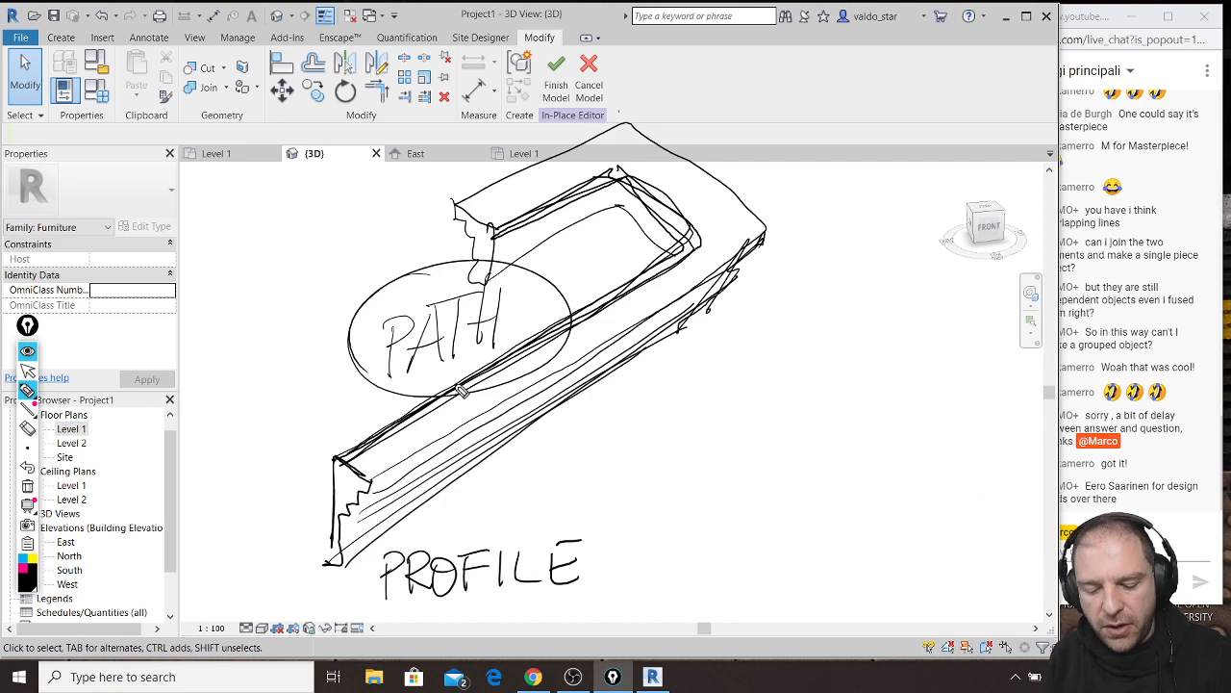
Step: Mark a pink profile plane with a crosshair and small section across the path, and clear all screen annotations
{"action": "left_click", "coordinate": [25, 570]}
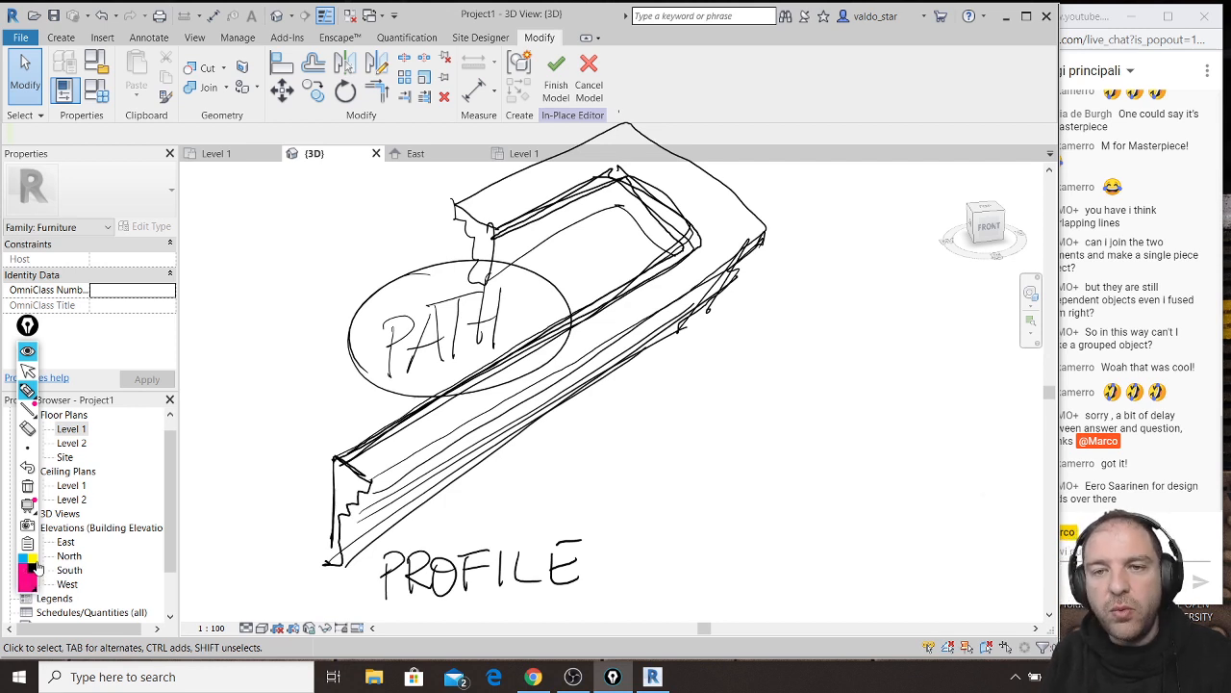
{"action": "mouse_move", "coordinate": [460, 329]}
{"action": "left_mouse_down"}
{"action": "mouse_move", "coordinate": [449, 416]}
{"action": "mouse_move", "coordinate": [509, 453]}
{"action": "mouse_move", "coordinate": [508, 343]}
{"action": "left_mouse_up"}
{"action": "mouse_move", "coordinate": [441, 308]}
{"action": "left_mouse_down"}
{"action": "mouse_move", "coordinate": [515, 352]}
{"action": "mouse_move", "coordinate": [508, 450]}
{"action": "left_mouse_up"}
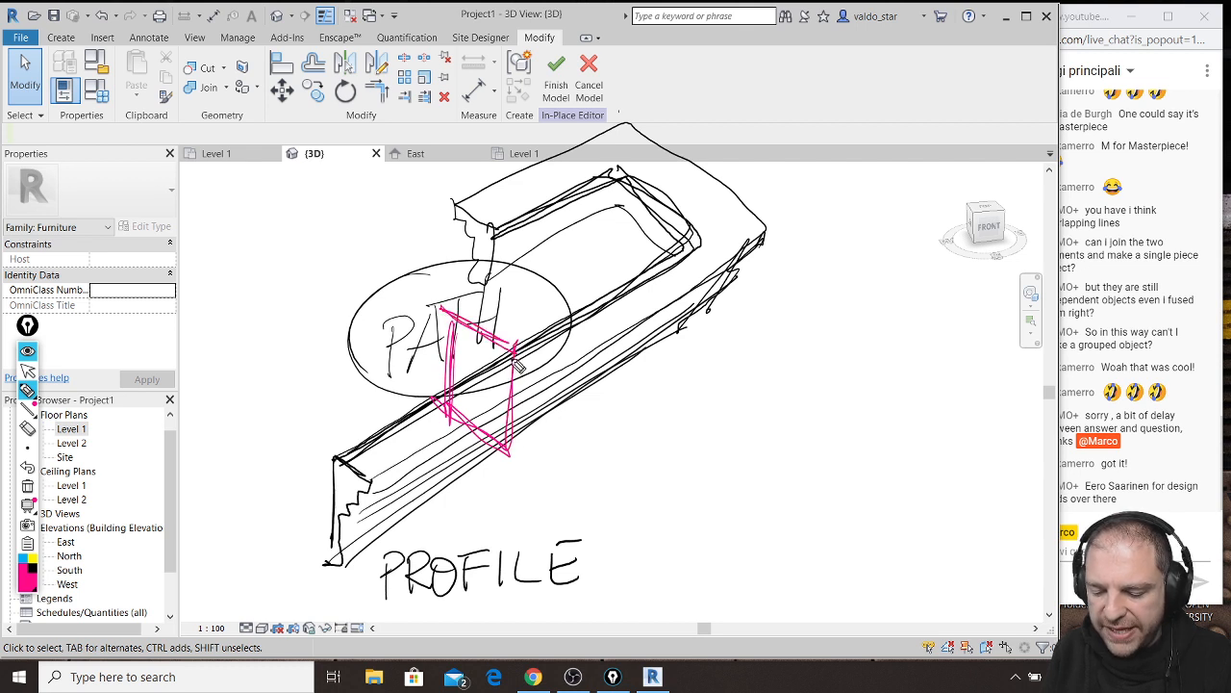
{"action": "left_click_drag", "start_coordinate": [512, 357], "coordinate": [510, 455]}
{"action": "left_click_drag", "start_coordinate": [477, 333], "coordinate": [468, 438]}
{"action": "left_click_drag", "start_coordinate": [441, 364], "coordinate": [497, 387]}
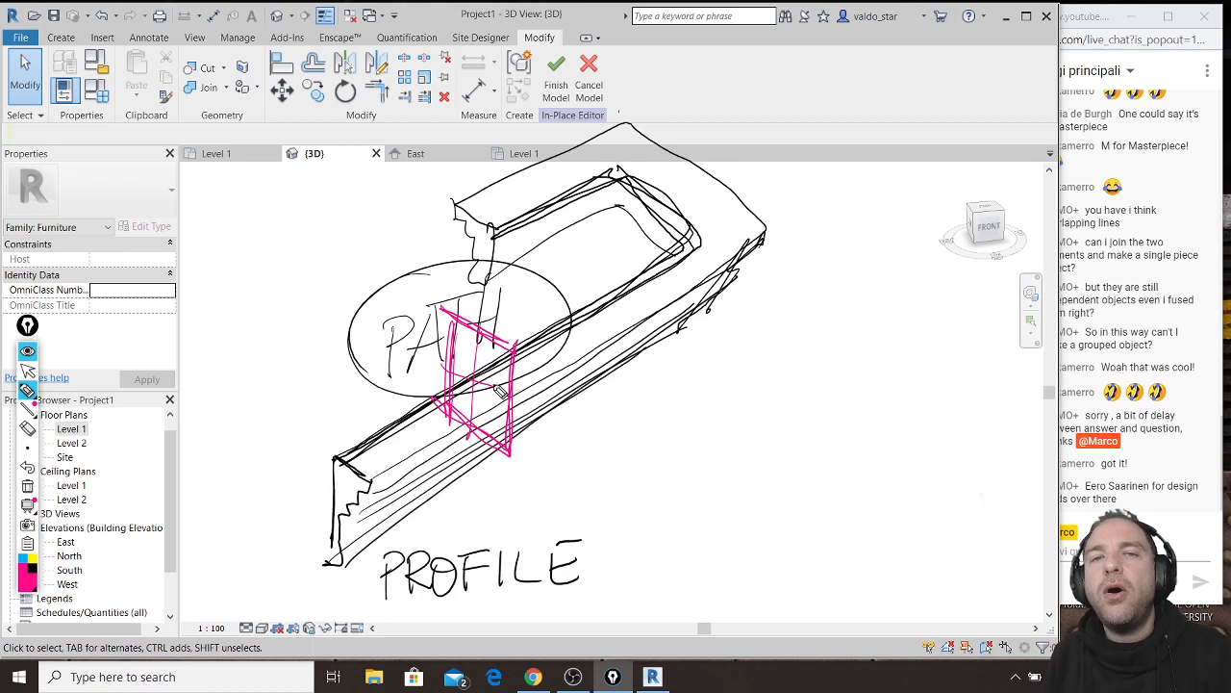
{"action": "left_click_drag", "start_coordinate": [496, 387], "coordinate": [509, 396]}
{"action": "mouse_move", "coordinate": [462, 354]}
{"action": "left_mouse_down"}
{"action": "mouse_move", "coordinate": [457, 417]}
{"action": "mouse_move", "coordinate": [494, 359]}
{"action": "mouse_move", "coordinate": [470, 418]}
{"action": "left_mouse_up"}
{"action": "mouse_move", "coordinate": [474, 379]}
{"action": "left_mouse_down"}
{"action": "mouse_move", "coordinate": [496, 371]}
{"action": "mouse_move", "coordinate": [495, 388]}
{"action": "left_mouse_up"}
{"action": "left_click_drag", "start_coordinate": [494, 388], "coordinate": [477, 381]}
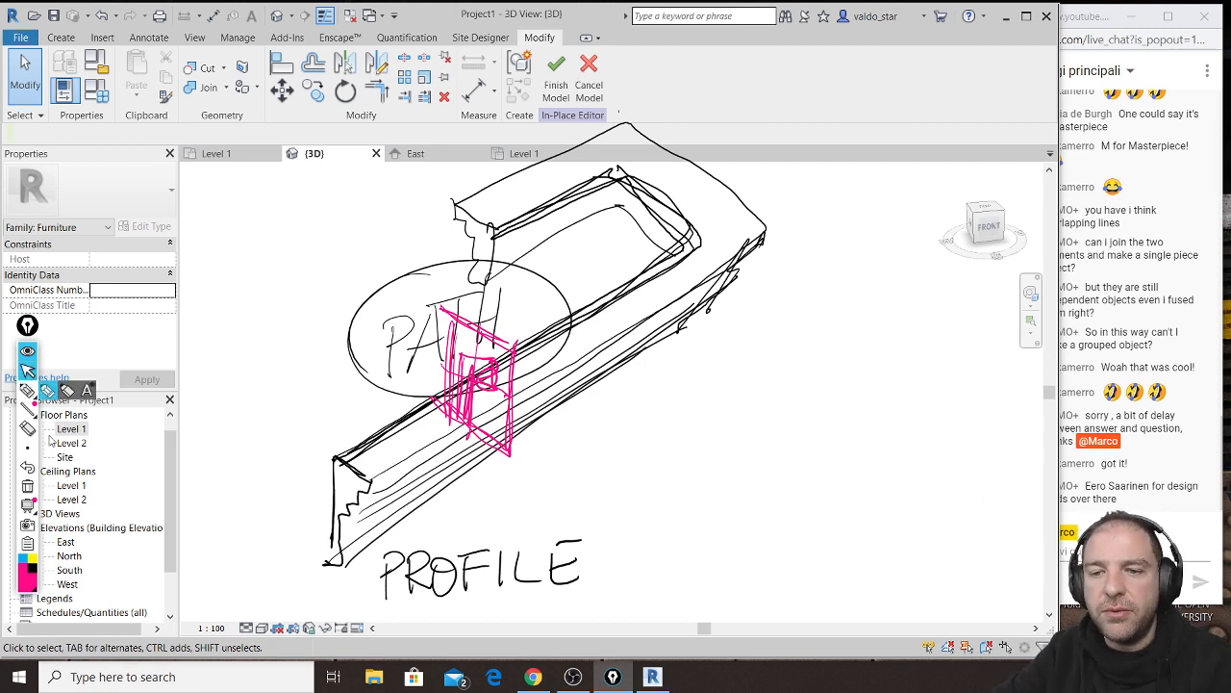
{"action": "left_click", "coordinate": [27, 486]}
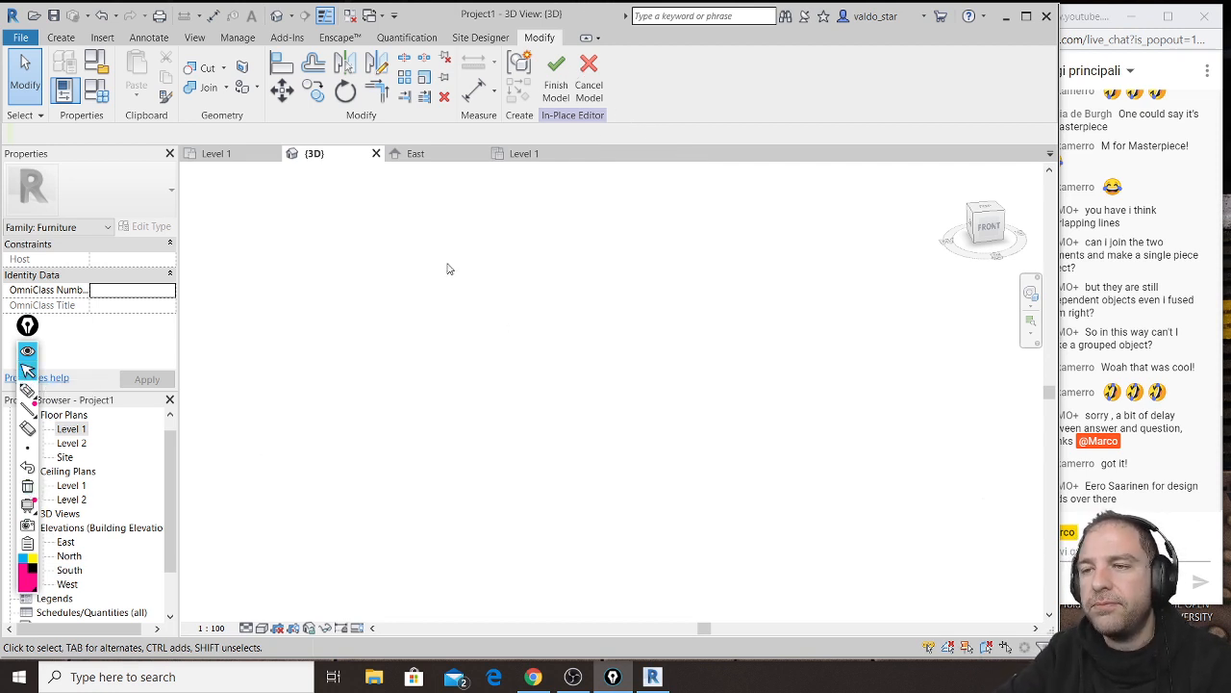
Step: Start a Sweep and set its work plane to Level : Level 1
{"action": "left_click", "coordinate": [60, 38]}
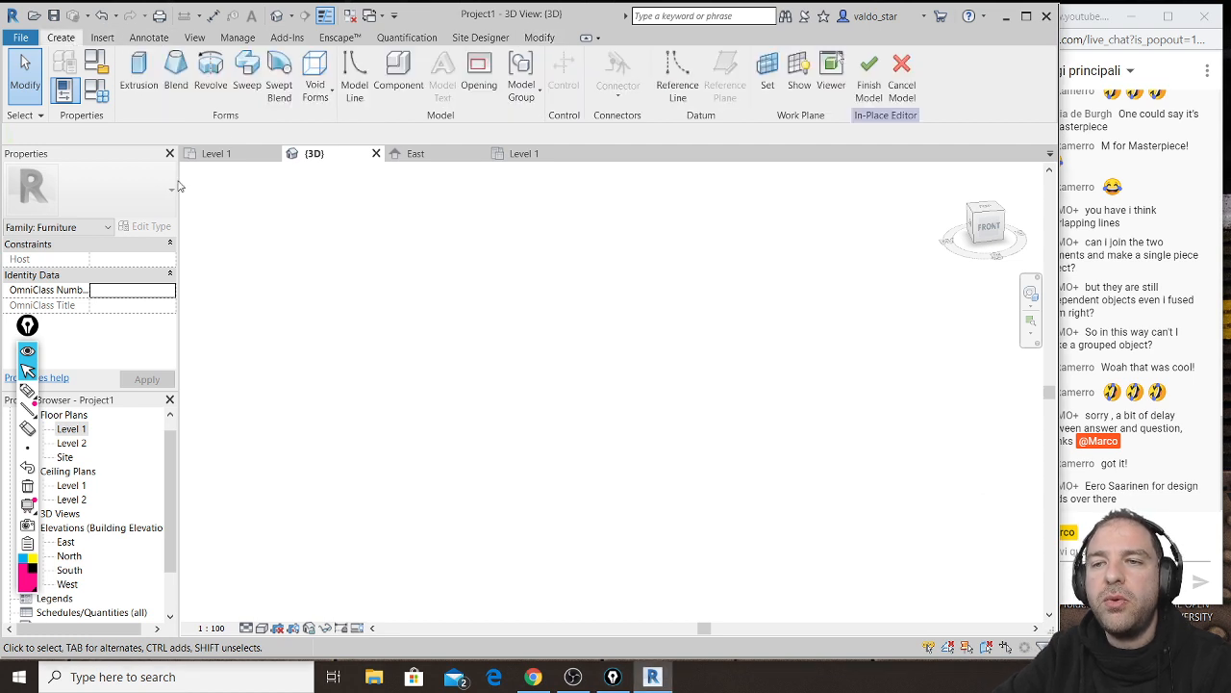
{"action": "left_click", "coordinate": [247, 67]}
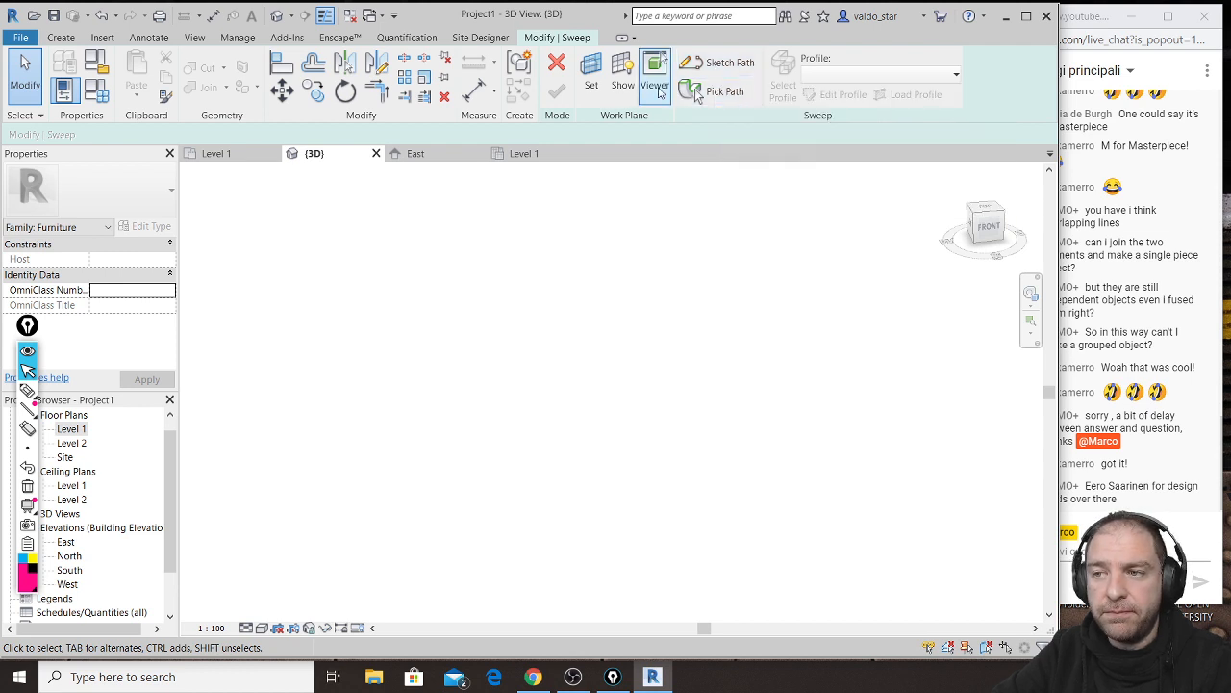
{"action": "left_click", "coordinate": [592, 72]}
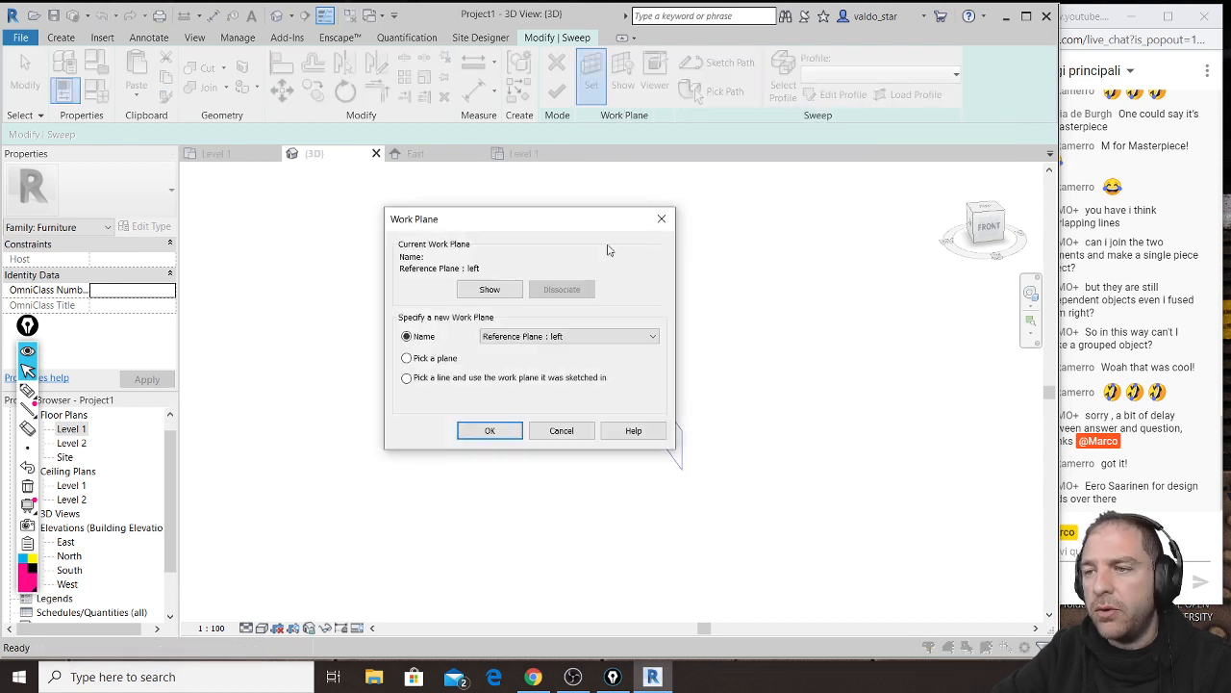
{"action": "left_click", "coordinate": [580, 338]}
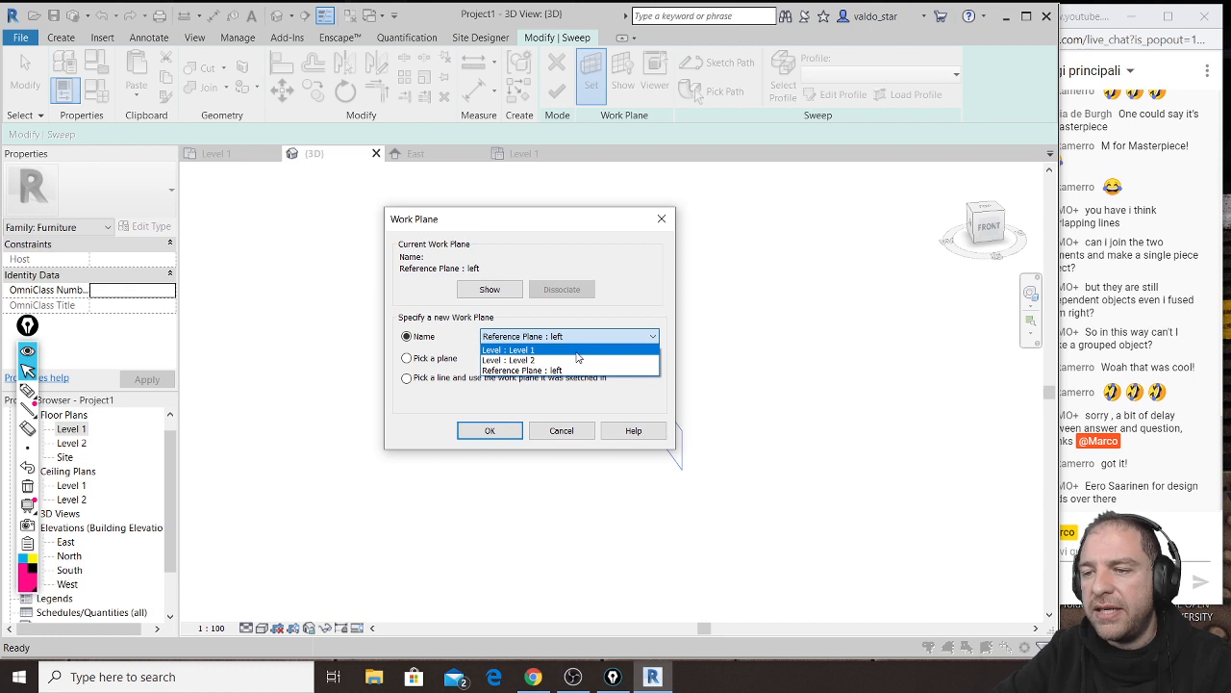
{"action": "left_click", "coordinate": [578, 351]}
{"action": "left_click", "coordinate": [490, 430]}
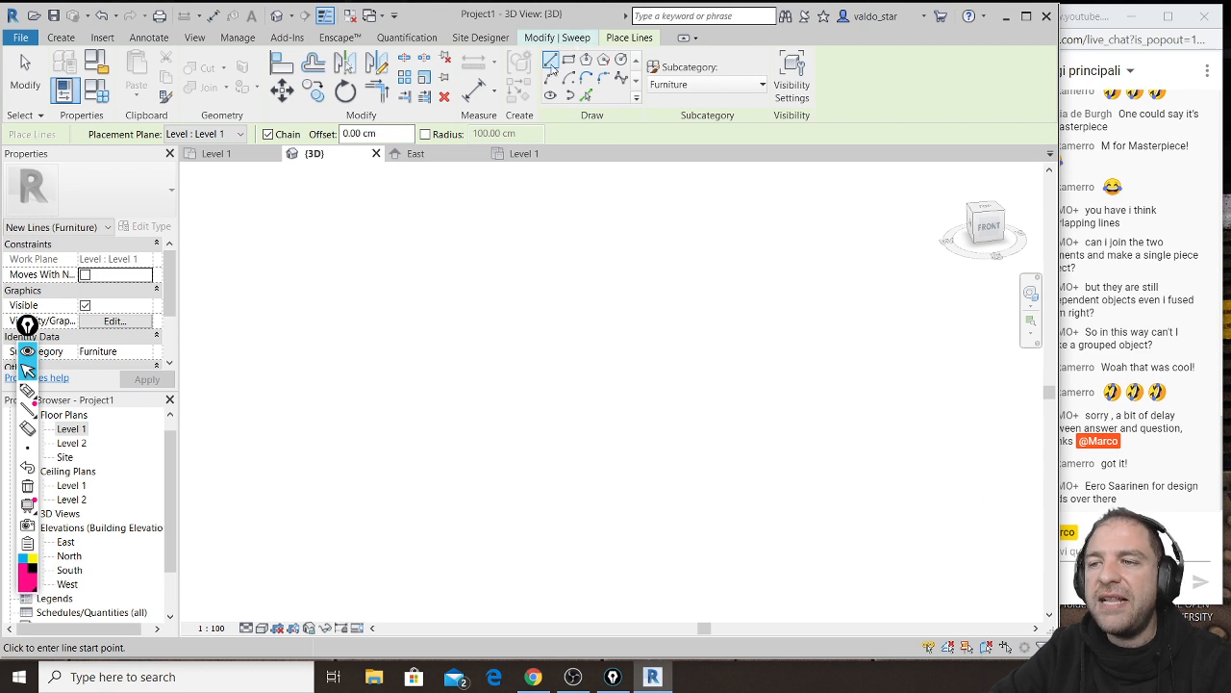
Step: Sketch the sweep path on Level 1 as an open chain of five straight segments, bending back from the front edge
{"action": "left_click", "coordinate": [563, 40]}
{"action": "left_click", "coordinate": [731, 64]}
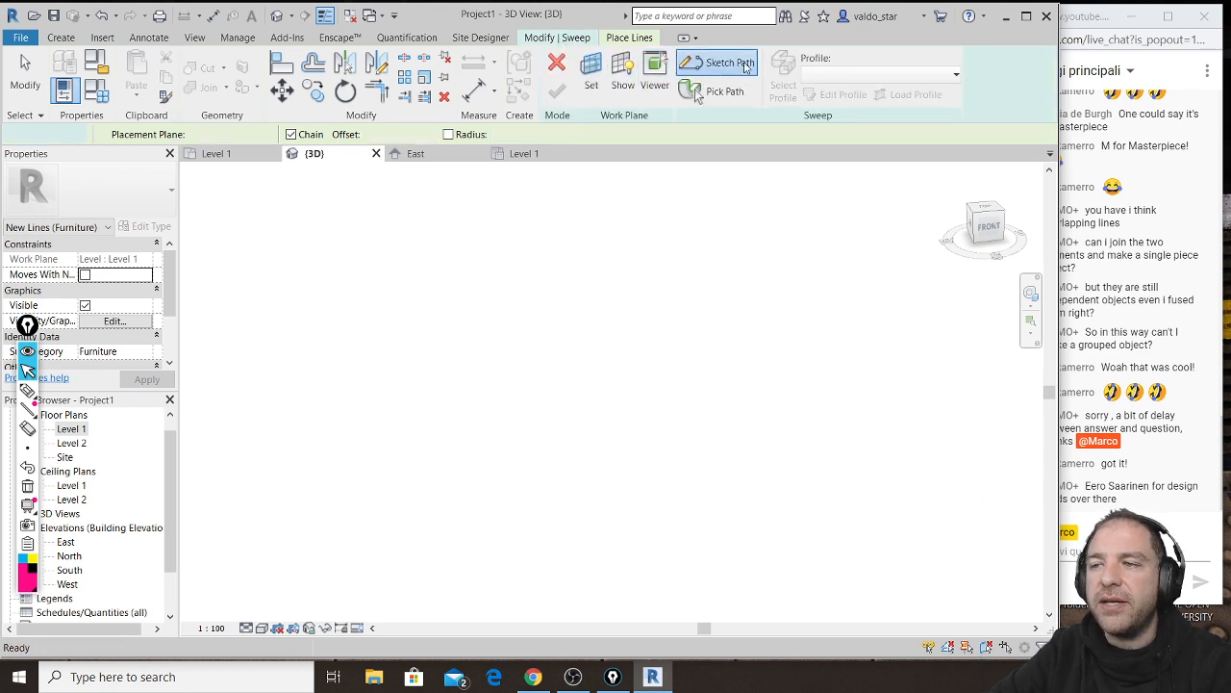
{"action": "left_click", "coordinate": [457, 474]}
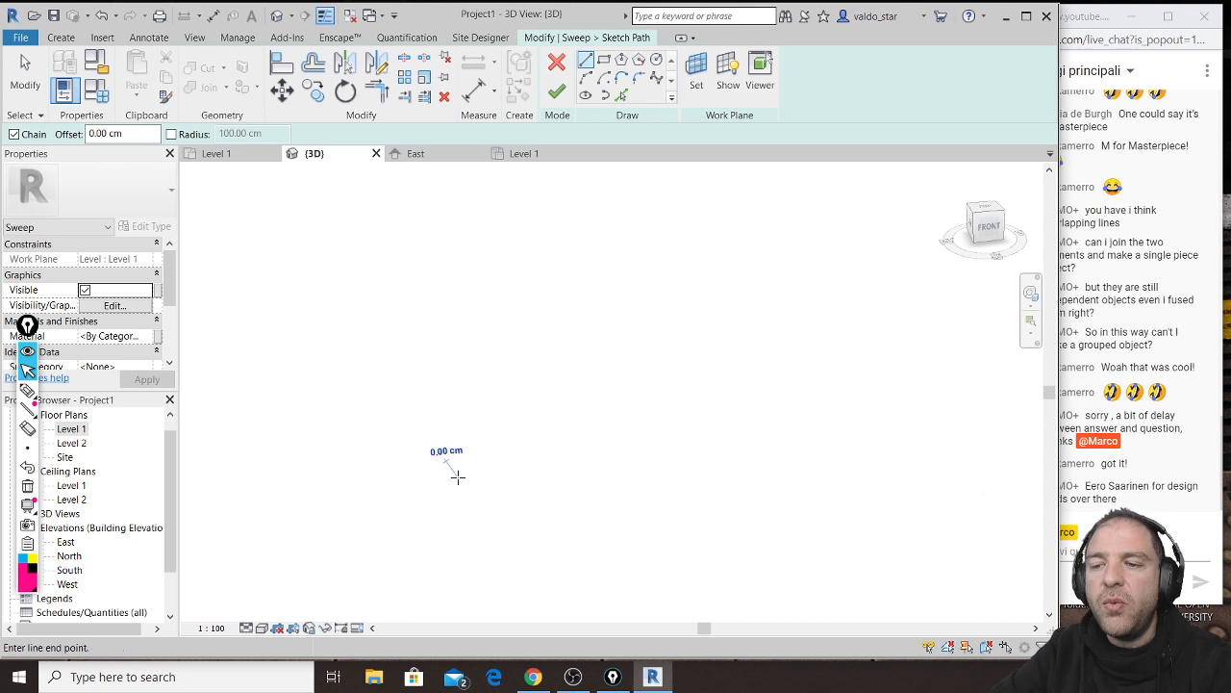
{"action": "left_click", "coordinate": [763, 448]}
{"action": "left_click", "coordinate": [693, 348]}
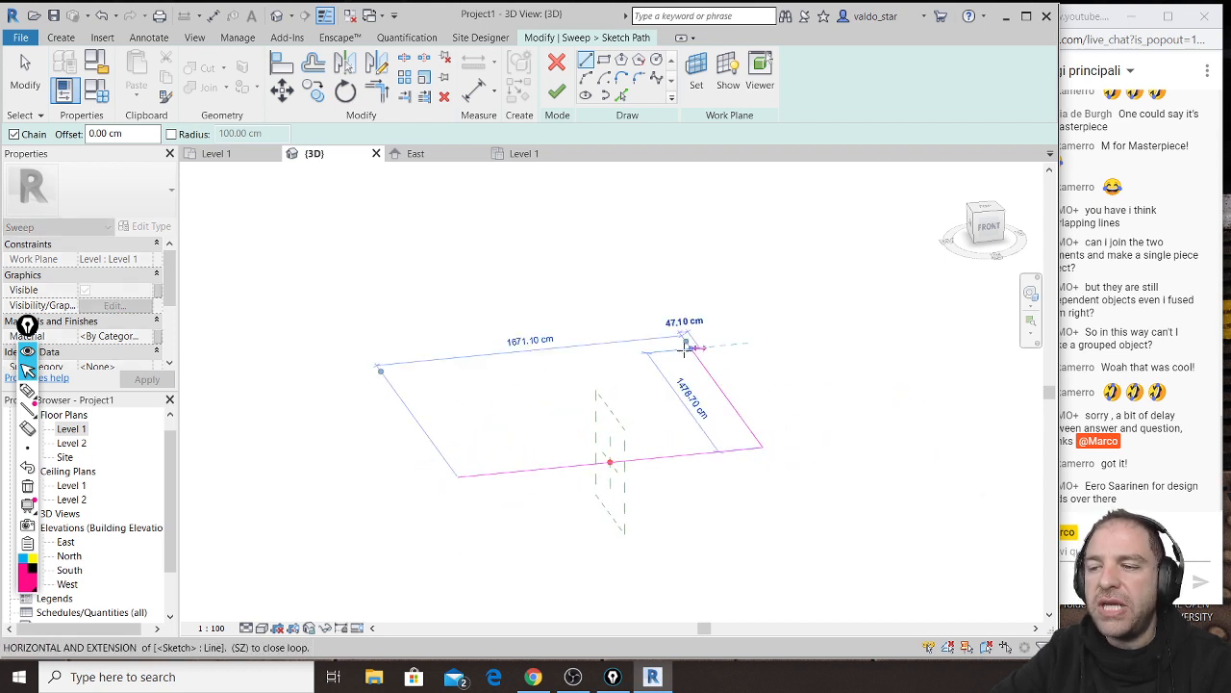
{"action": "left_click", "coordinate": [581, 355]}
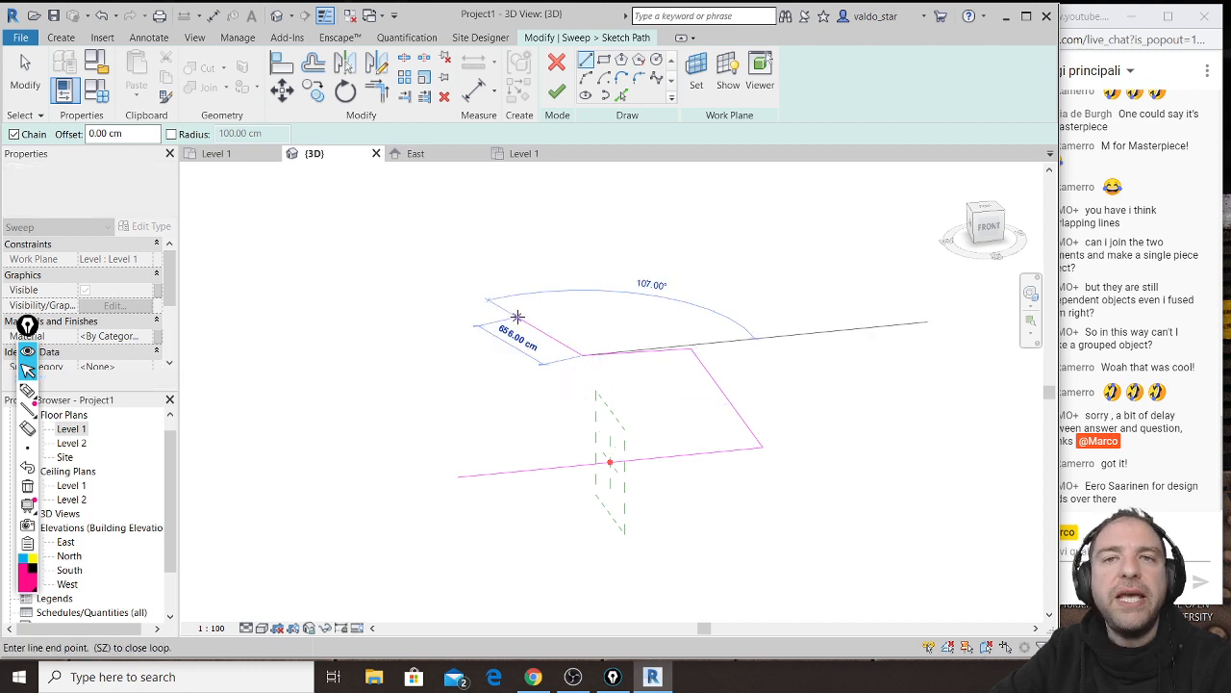
{"action": "left_click", "coordinate": [493, 310]}
{"action": "left_click", "coordinate": [363, 316]}
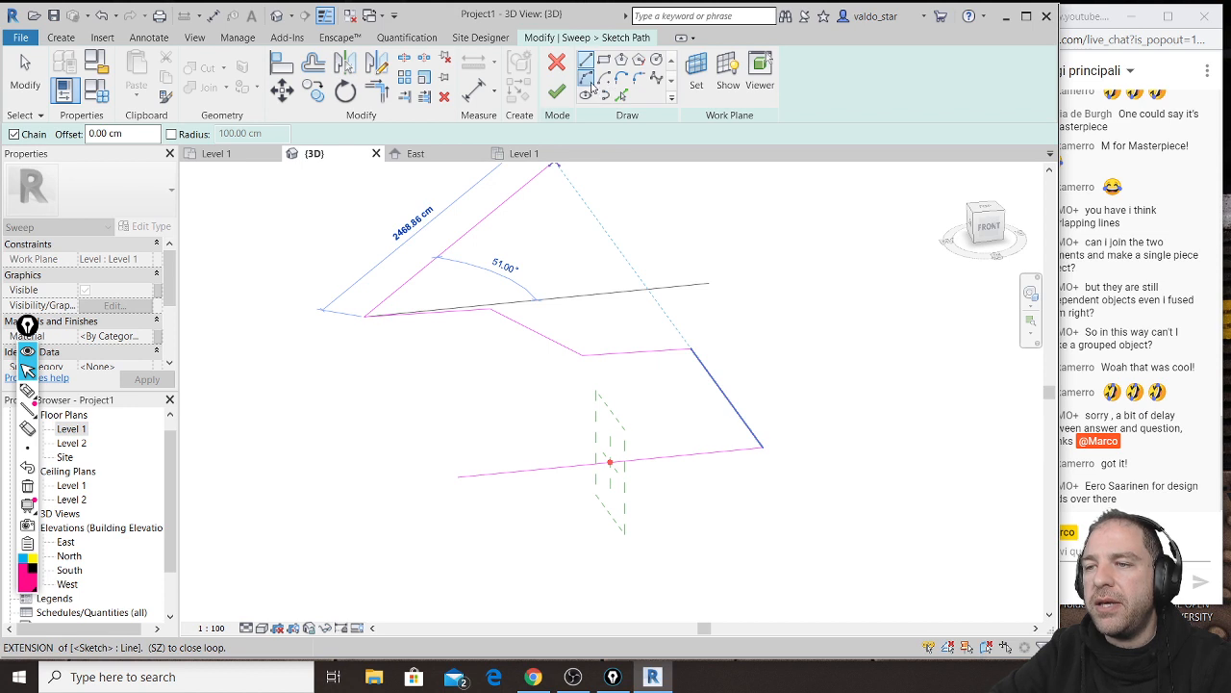
Step: Add a start-end-radius arc curving from the path's last straight segment towards the front edge, and finish the open path
{"action": "left_click", "coordinate": [586, 78]}
{"action": "left_click", "coordinate": [281, 418]}
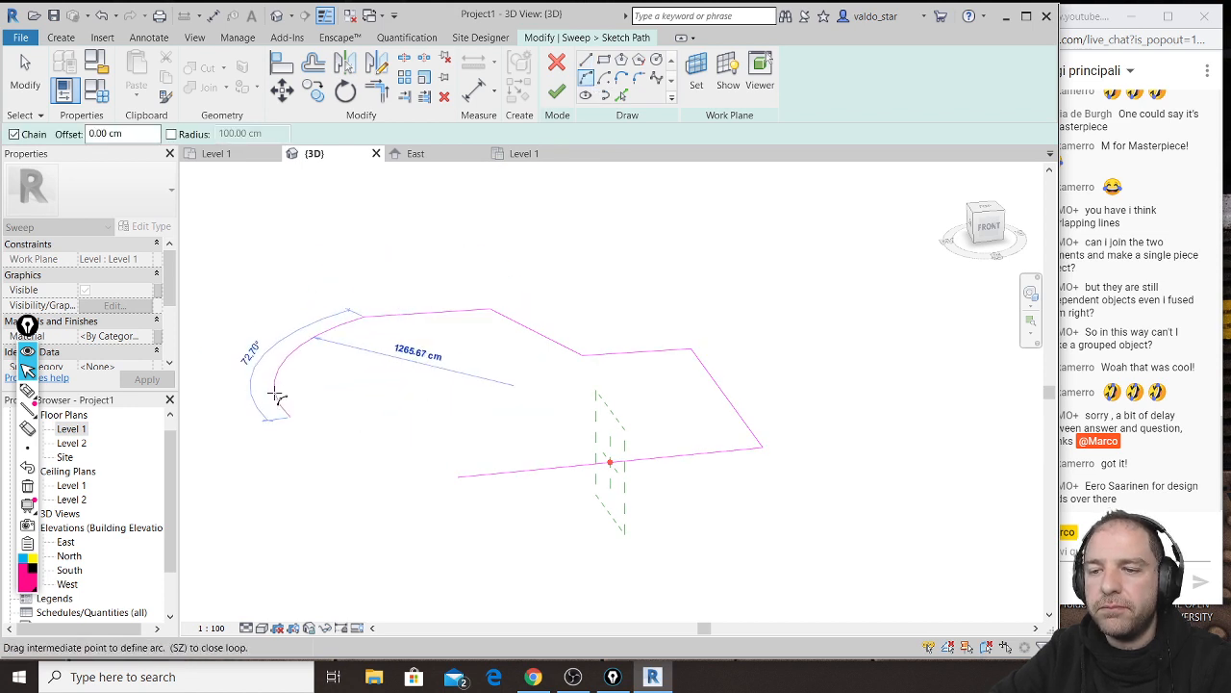
{"action": "left_click", "coordinate": [241, 357]}
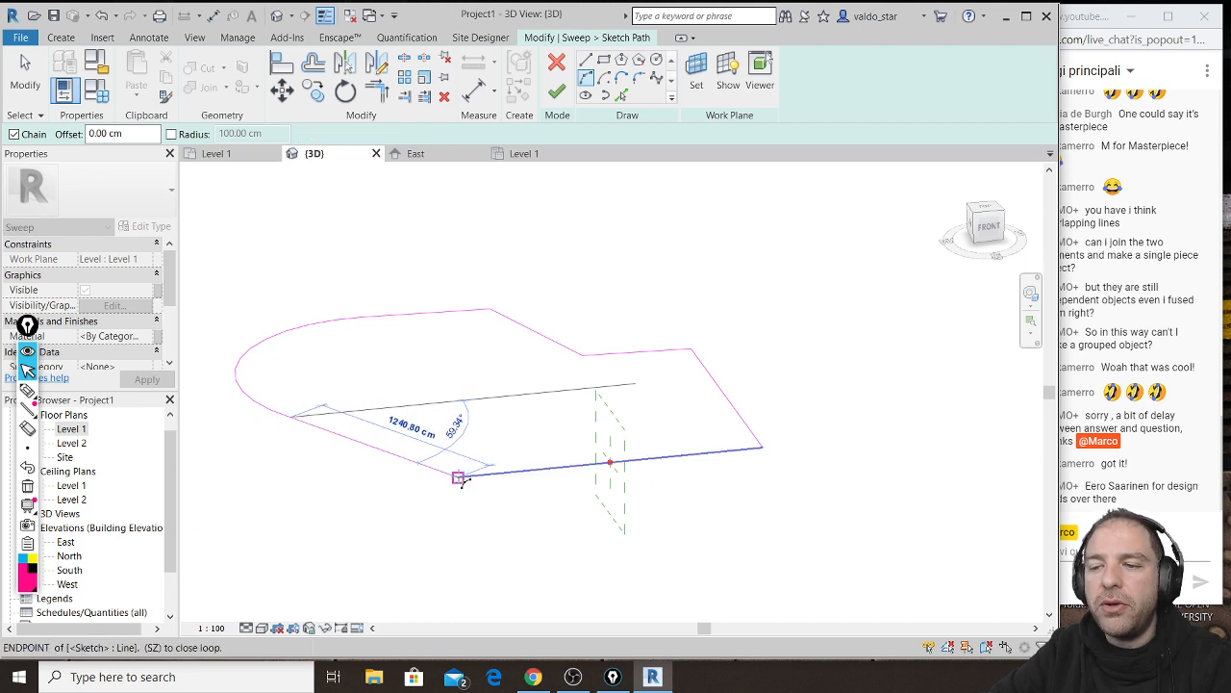
{"action": "left_click", "coordinate": [373, 444]}
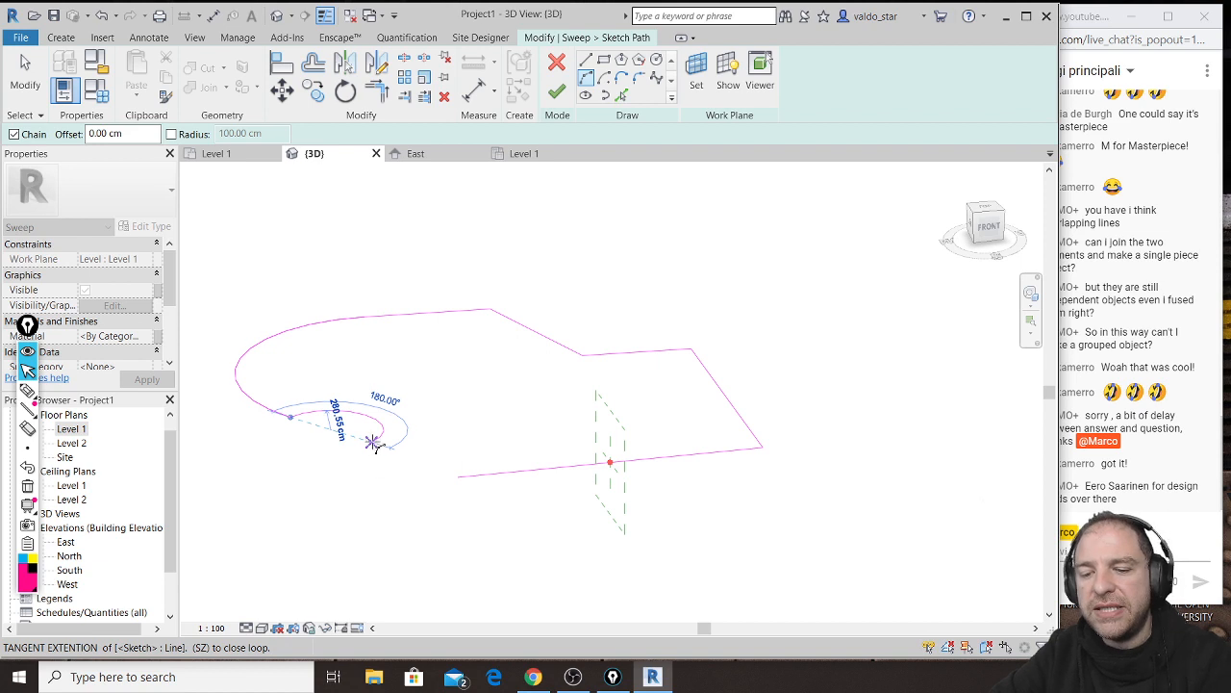
{"action": "key", "text": "Escape"}
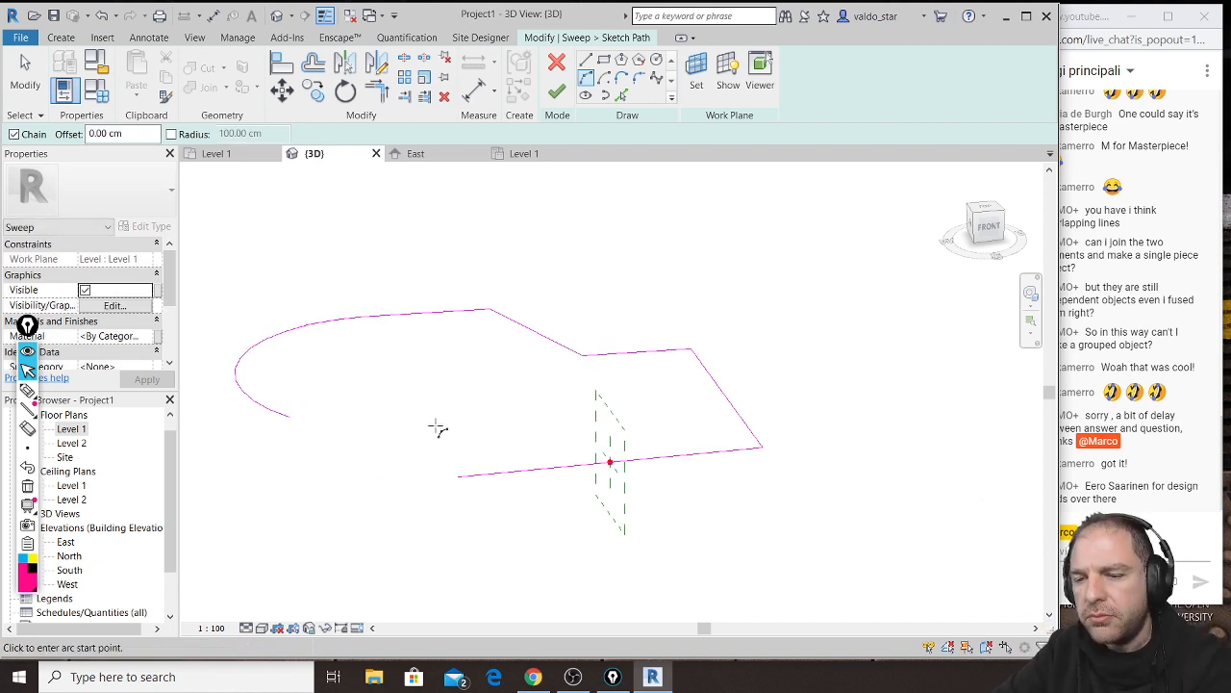
{"action": "mouse_move", "coordinate": [490, 472]}
{"action": "middle_mouse_down", "text": "shift"}
{"action": "mouse_move", "coordinate": [536, 475]}
{"action": "mouse_move", "coordinate": [550, 497]}
{"action": "mouse_move", "coordinate": [621, 521]}
{"action": "middle_mouse_up", "text": "shift"}
{"action": "mouse_move", "coordinate": [707, 507]}
{"action": "middle_mouse_down", "text": "shift"}
{"action": "mouse_move", "coordinate": [761, 497]}
{"action": "mouse_move", "coordinate": [798, 427]}
{"action": "mouse_move", "coordinate": [761, 454]}
{"action": "mouse_move", "coordinate": [709, 429]}
{"action": "middle_mouse_up", "text": "shift"}
{"action": "scroll", "coordinate": [705, 429], "scroll_direction": "up", "scroll_amount": 3}
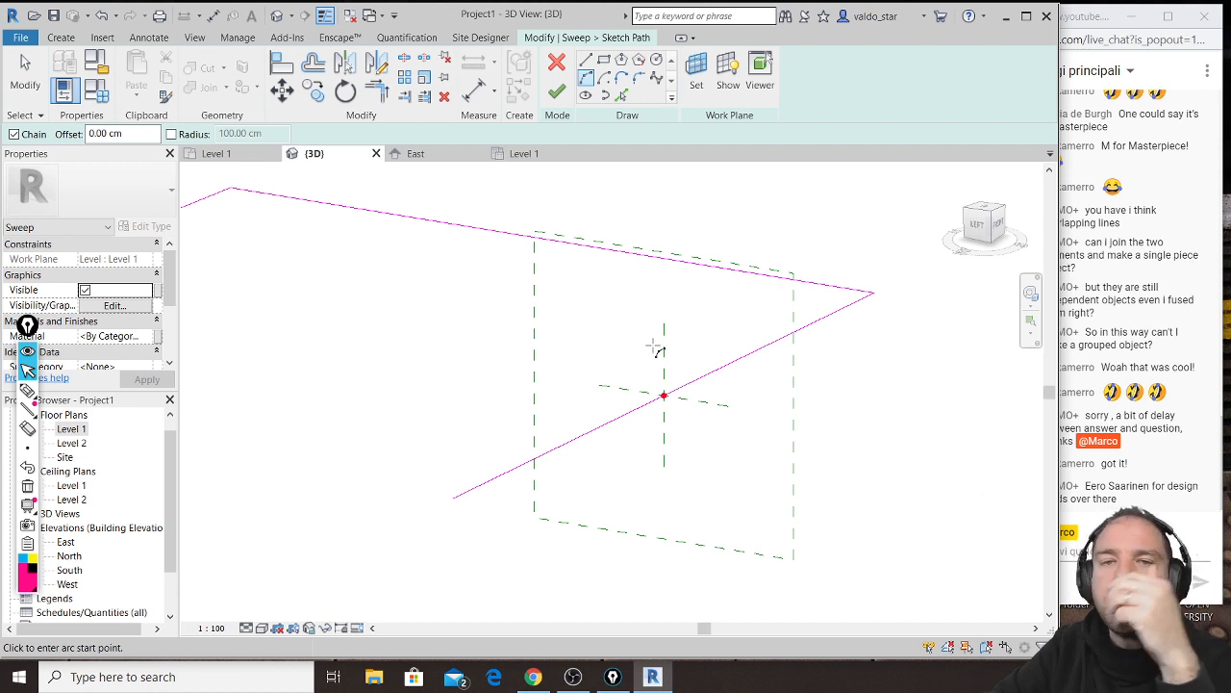
{"action": "left_click", "coordinate": [558, 93]}
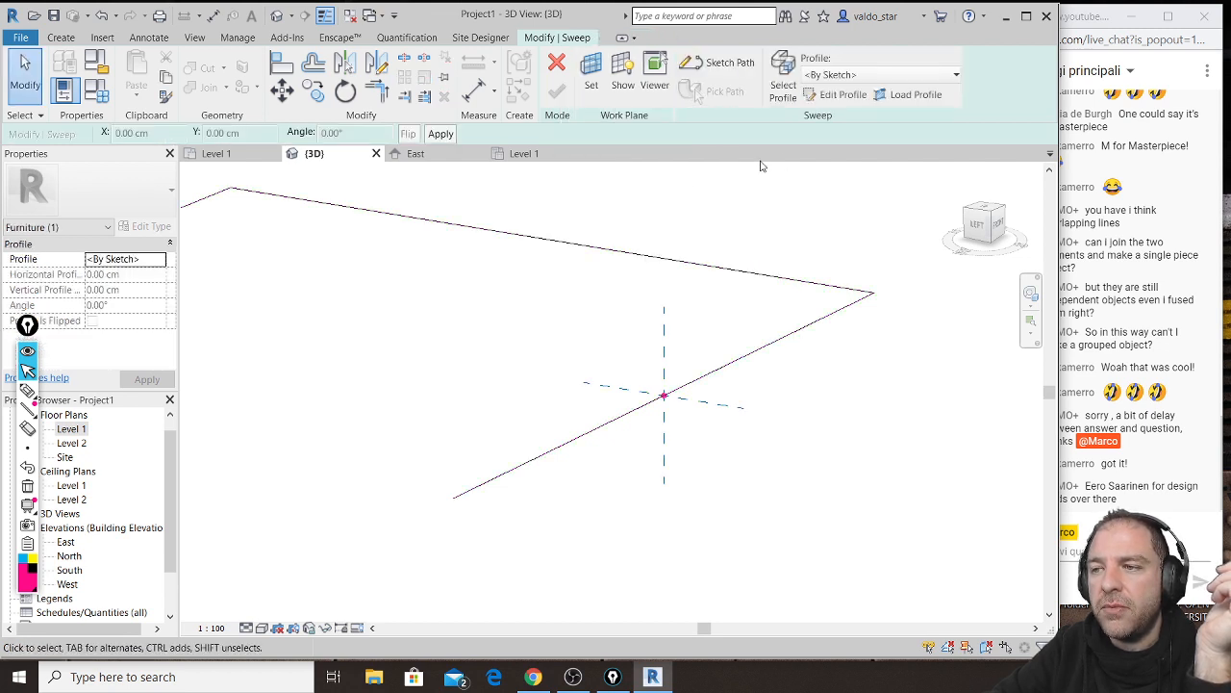
Step: Edit the sweep's profile and sketch a closed stepped moulding outline with its straight back on the vertical reference plane
{"action": "left_click", "coordinate": [842, 97]}
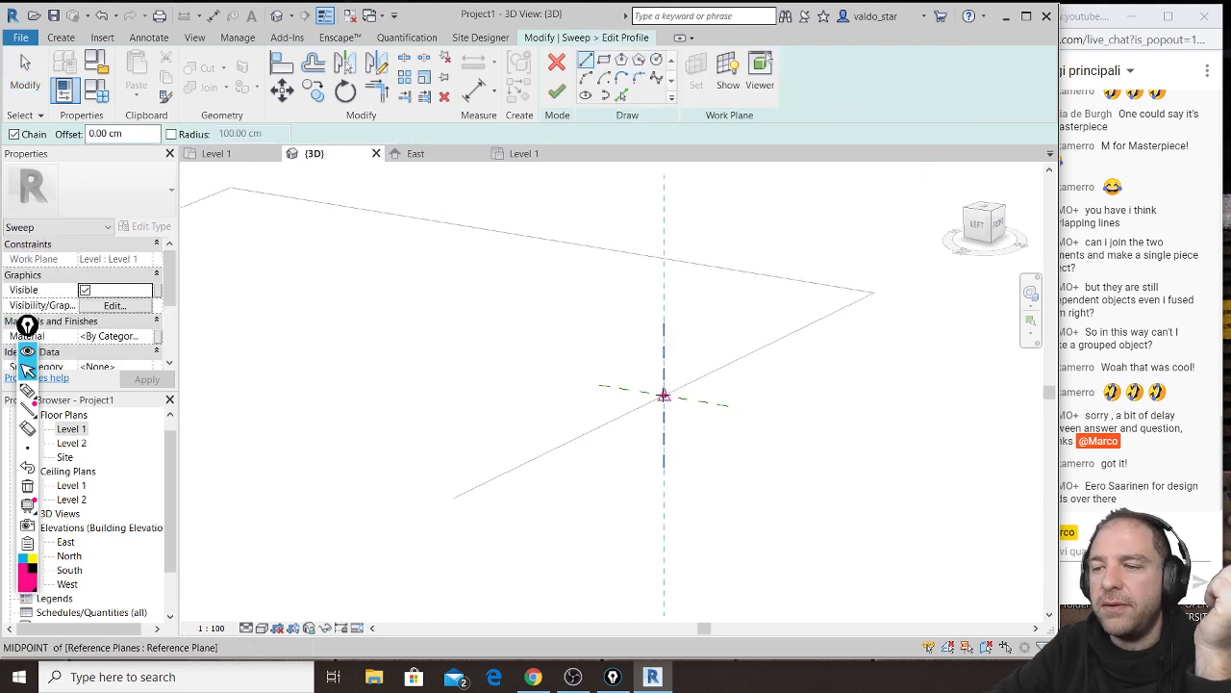
{"action": "left_click", "coordinate": [663, 394]}
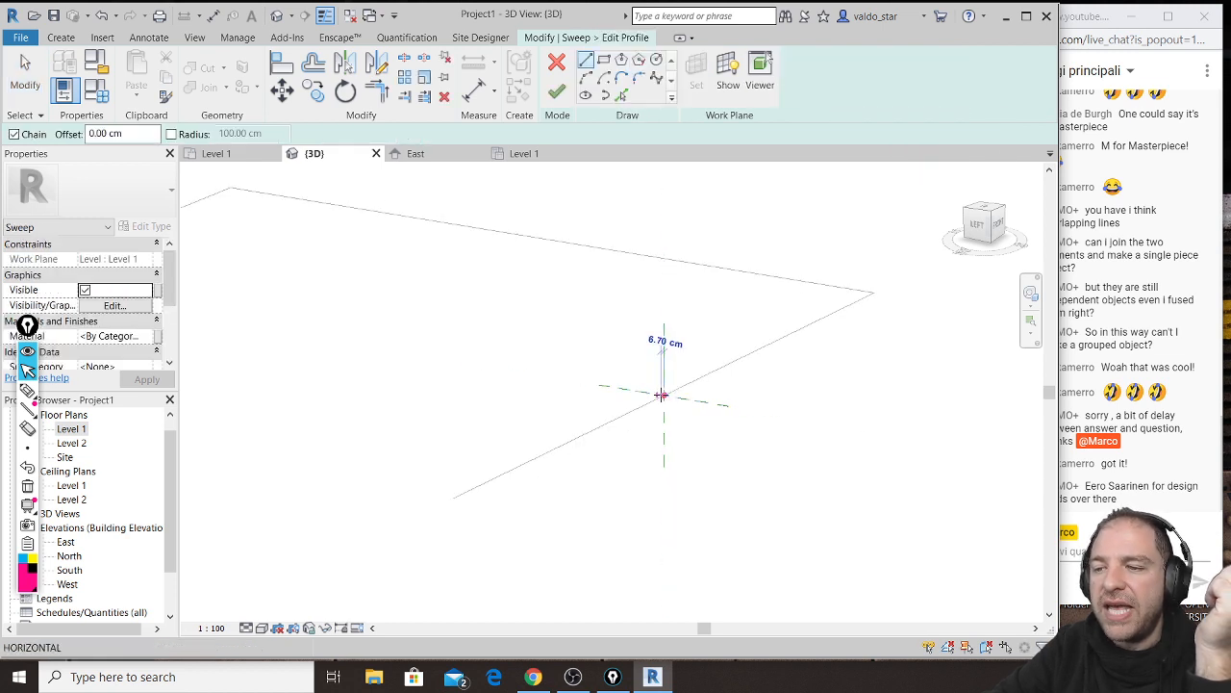
{"action": "left_click", "coordinate": [674, 458]}
{"action": "left_click", "coordinate": [675, 420]}
{"action": "scroll", "coordinate": [693, 418], "scroll_direction": "up", "scroll_amount": 2}
{"action": "scroll", "coordinate": [693, 417], "scroll_direction": "up", "scroll_amount": 3}
{"action": "left_click", "coordinate": [693, 417]}
{"action": "left_click", "coordinate": [693, 364]}
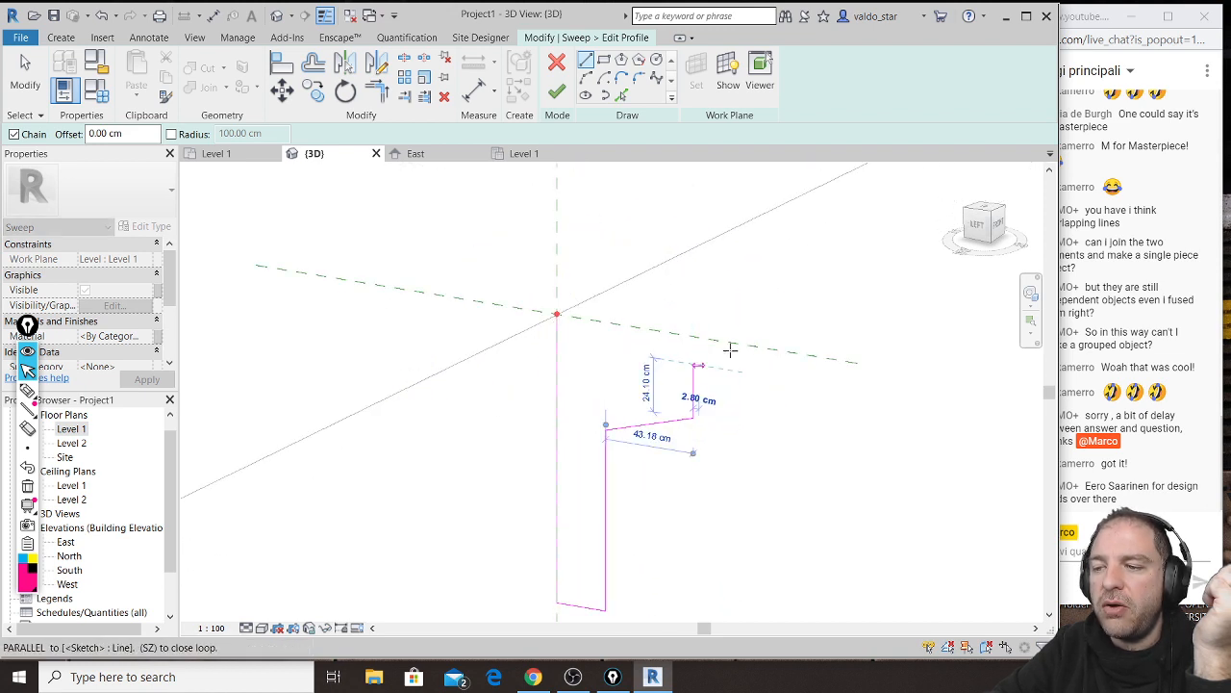
{"action": "left_click", "coordinate": [751, 356]}
{"action": "left_click", "coordinate": [751, 301]}
{"action": "left_click", "coordinate": [793, 271]}
{"action": "left_click", "coordinate": [793, 250]}
{"action": "left_click", "coordinate": [556, 212]}
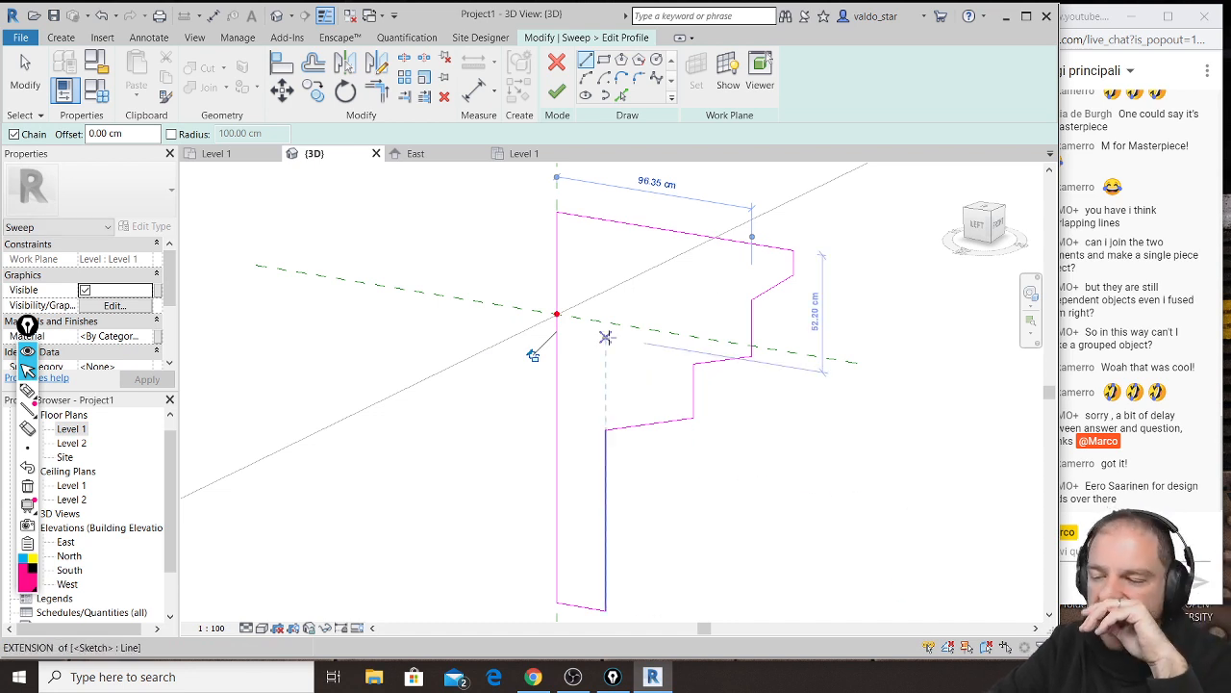
Step: Sketch a closed six-sided outline about 110 cm above the stepped profile, with a bottom edge about 44 cm long
{"action": "scroll", "coordinate": [608, 394], "scroll_direction": "down", "scroll_amount": 3}
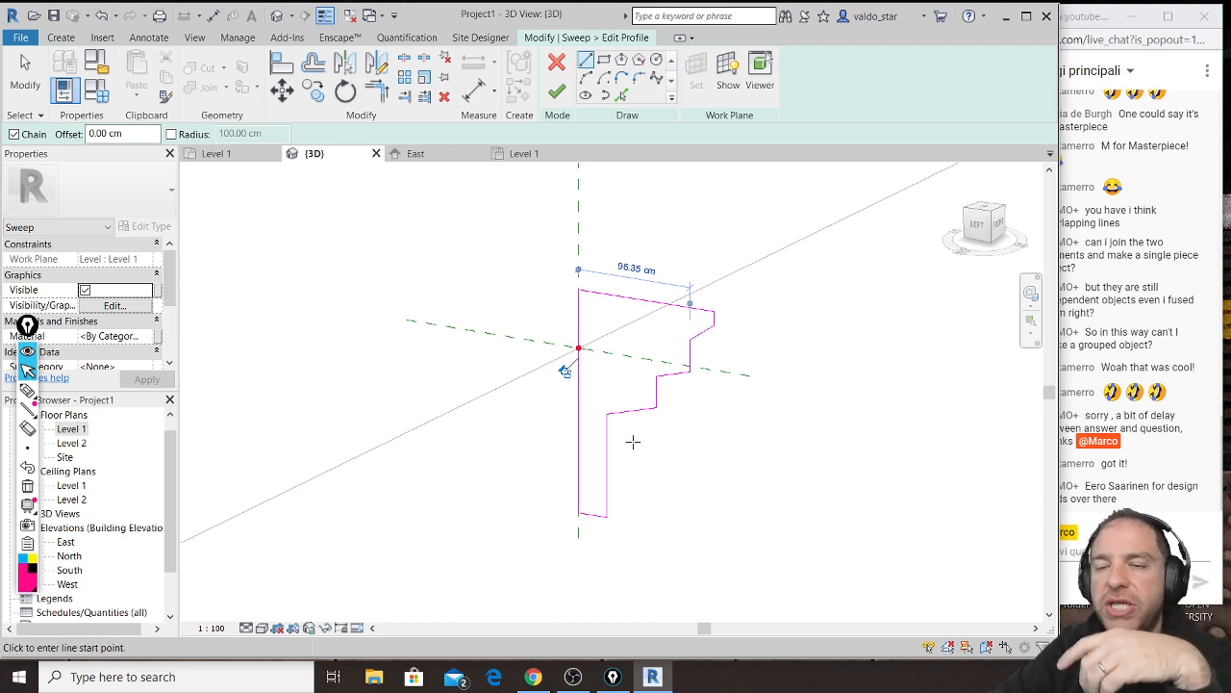
{"action": "scroll", "coordinate": [634, 436], "scroll_direction": "down", "scroll_amount": 4}
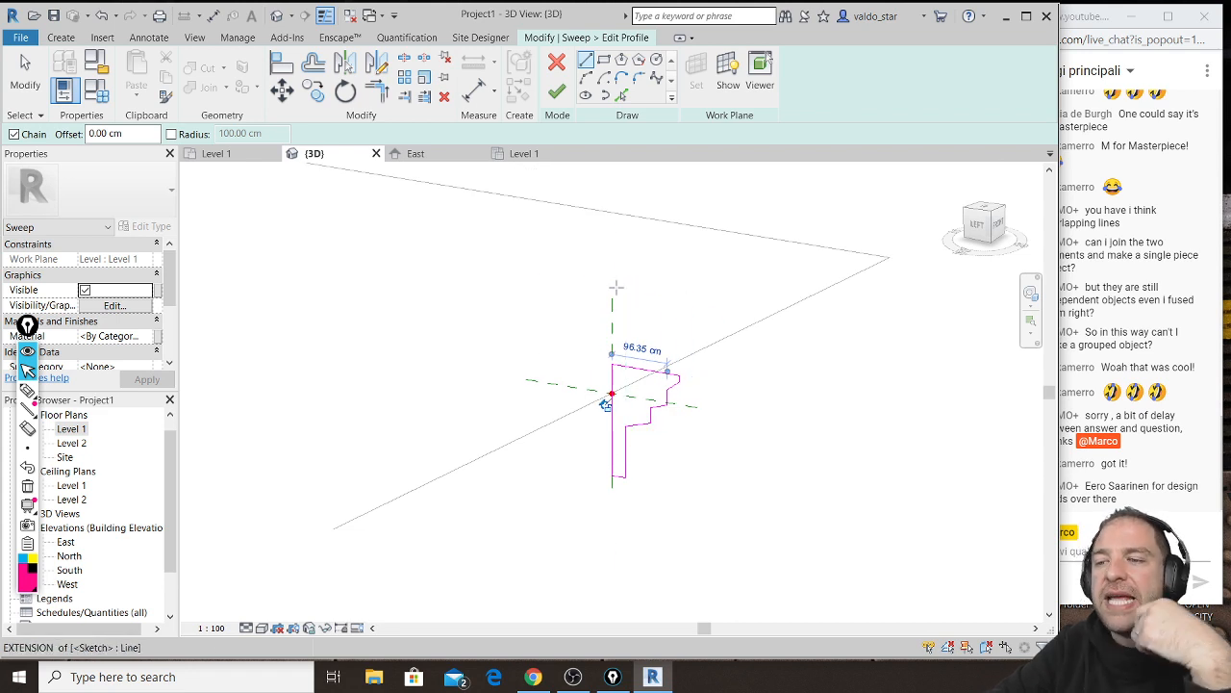
{"action": "scroll", "coordinate": [611, 284], "scroll_direction": "up", "scroll_amount": 2}
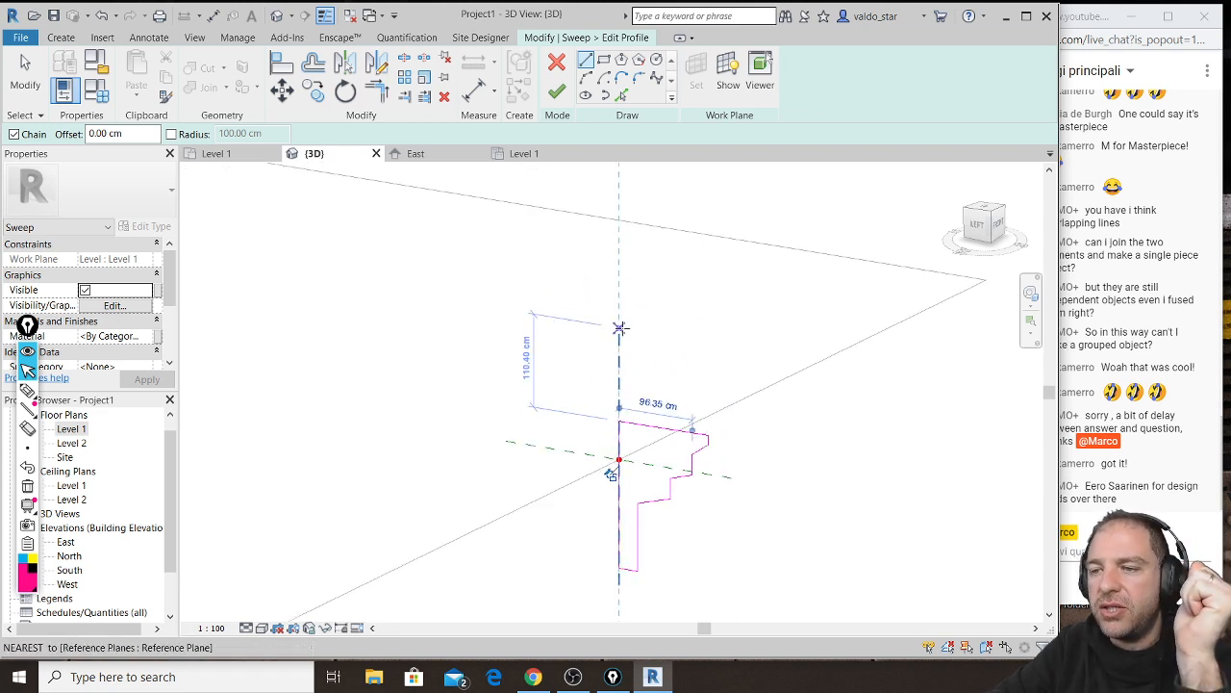
{"action": "left_click", "coordinate": [619, 328]}
{"action": "left_click", "coordinate": [653, 332]}
{"action": "left_click", "coordinate": [653, 254]}
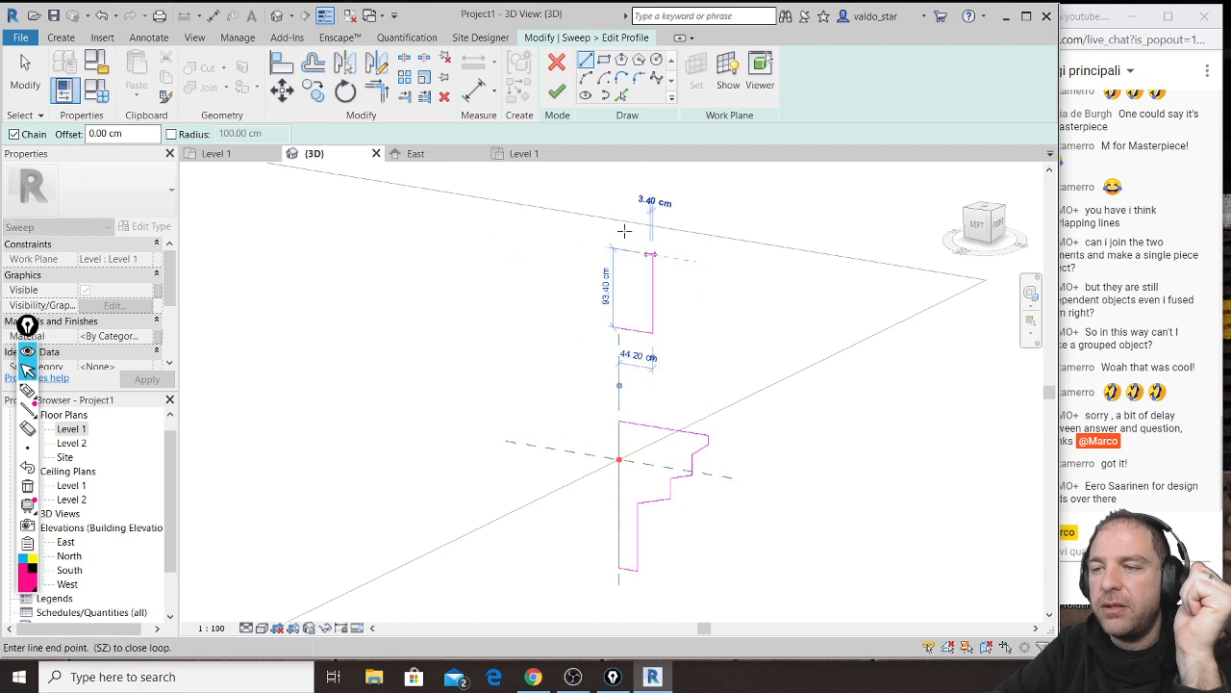
{"action": "left_click", "coordinate": [605, 196]}
{"action": "left_click", "coordinate": [567, 229]}
{"action": "left_click", "coordinate": [566, 275]}
{"action": "left_click", "coordinate": [619, 328]}
Step: Draw a circle of about 76 cm radius below the stepped profile and three smaller circles inside it
{"action": "scroll", "coordinate": [621, 337], "scroll_direction": "up", "scroll_amount": 3}
{"action": "scroll", "coordinate": [629, 370], "scroll_direction": "down", "scroll_amount": 3}
{"action": "middle_click_drag", "start_coordinate": [719, 442], "coordinate": [727, 304]}
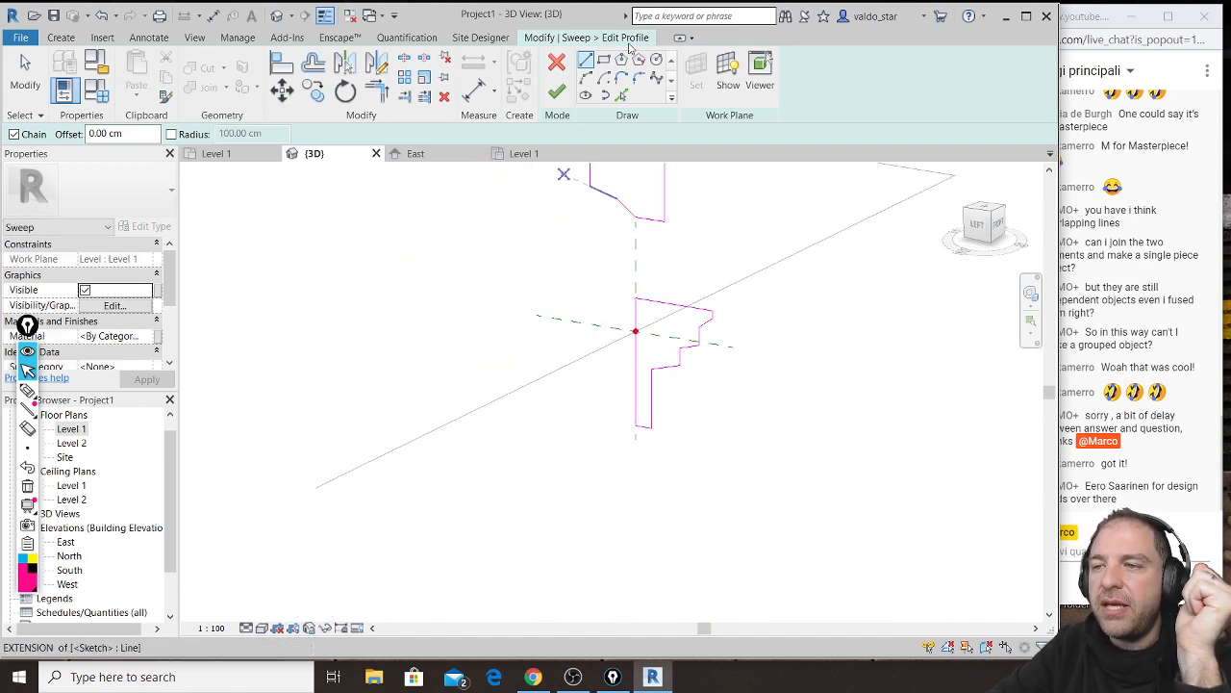
{"action": "left_click", "coordinate": [656, 59]}
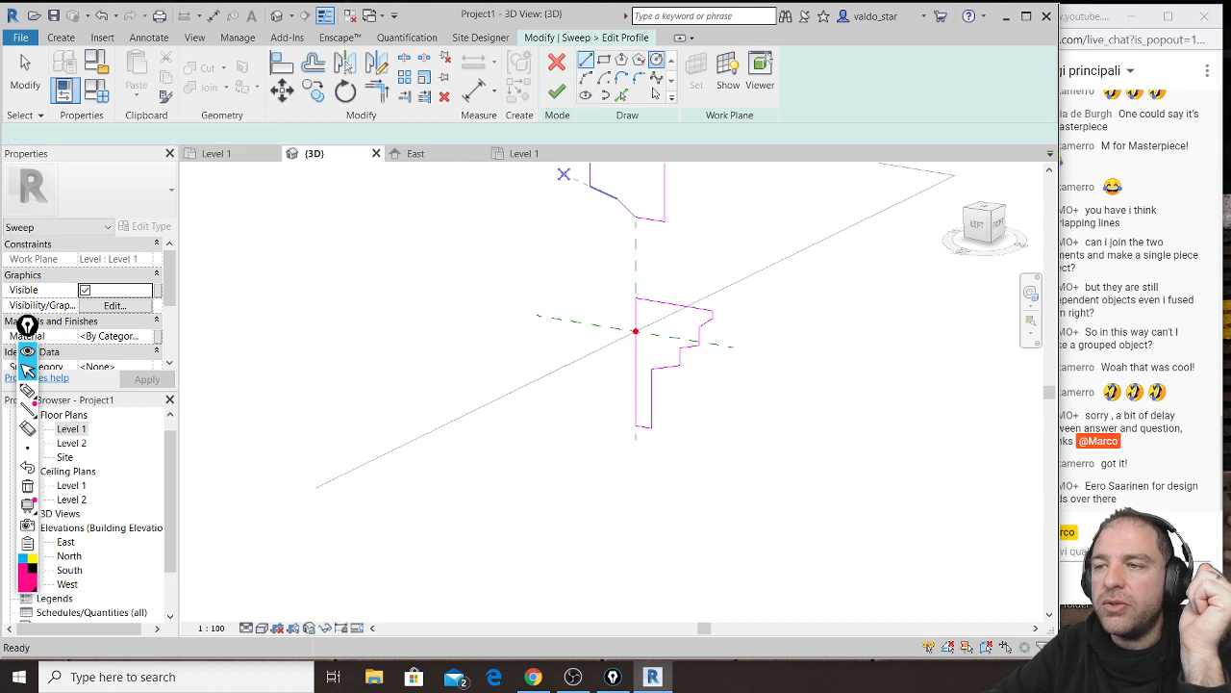
{"action": "left_click", "coordinate": [607, 482]}
{"action": "left_click", "coordinate": [638, 531]}
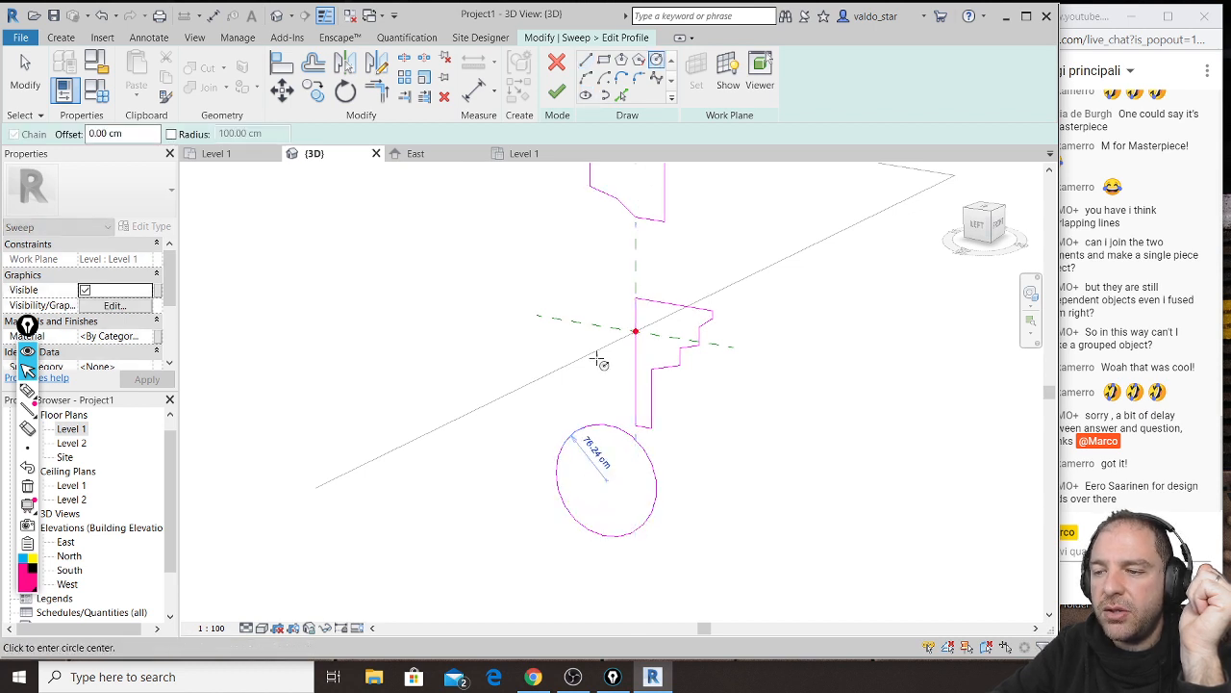
{"action": "scroll", "coordinate": [614, 489], "scroll_direction": "up", "scroll_amount": 2}
{"action": "left_click", "coordinate": [572, 500]}
{"action": "left_click", "coordinate": [558, 487]}
{"action": "left_click", "coordinate": [587, 469]}
{"action": "left_click", "coordinate": [594, 470]}
{"action": "left_click", "coordinate": [629, 449]}
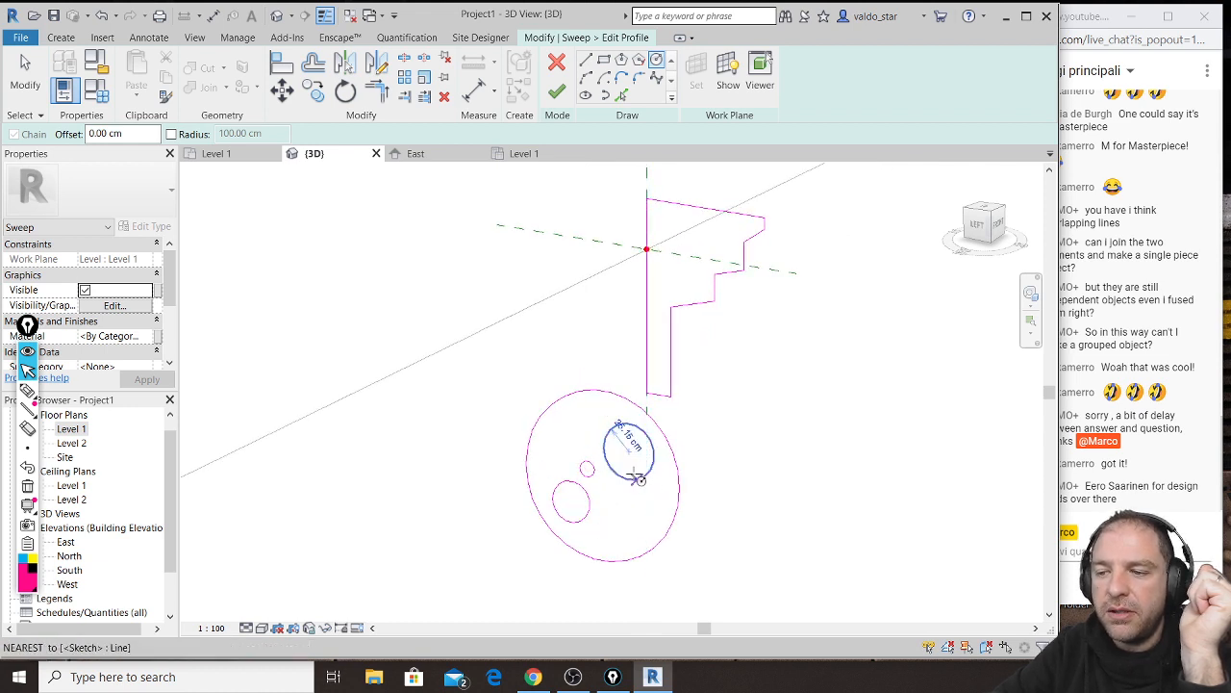
Step: Finish the profile sketch, generate the sweep from all the closed outlines, and inspect it from several sides
{"action": "scroll", "coordinate": [717, 451], "scroll_direction": "down", "scroll_amount": 5}
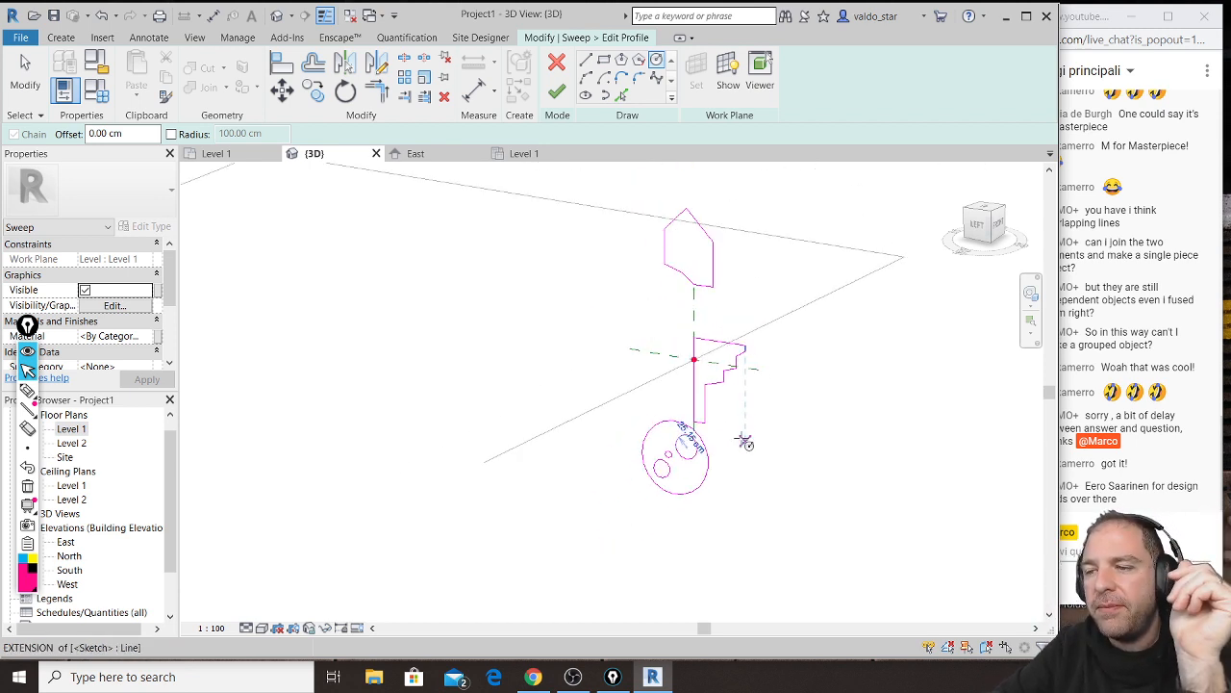
{"action": "left_click", "coordinate": [559, 92]}
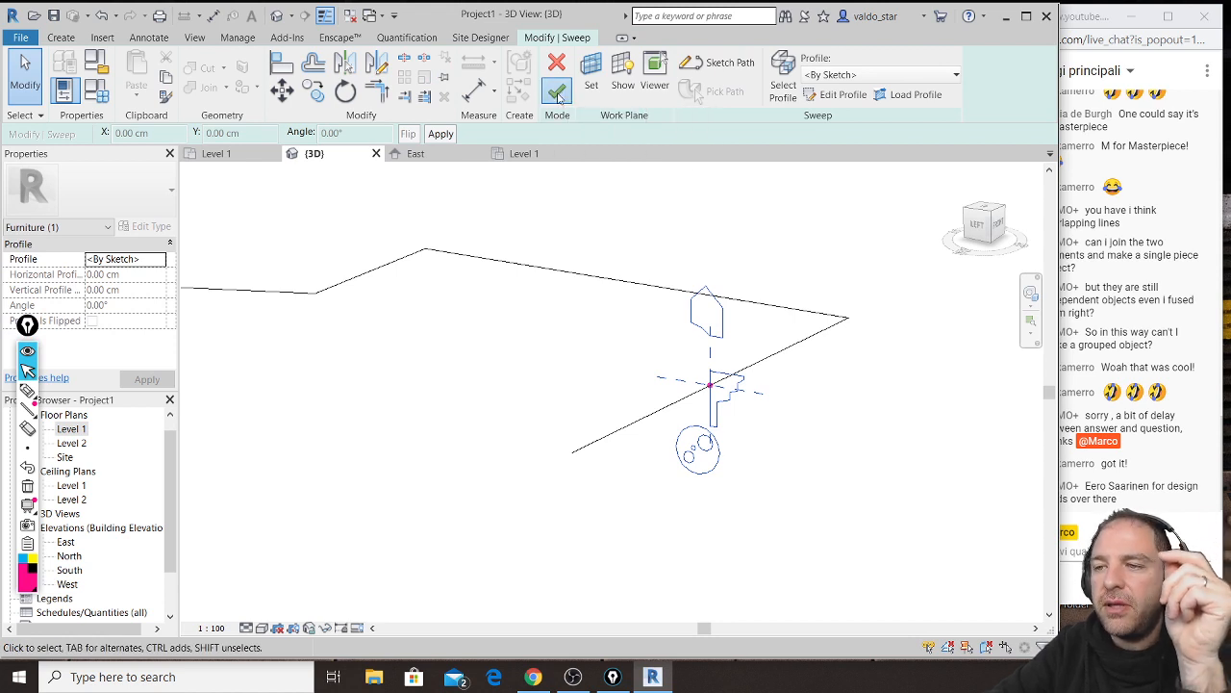
{"action": "left_click", "coordinate": [558, 93]}
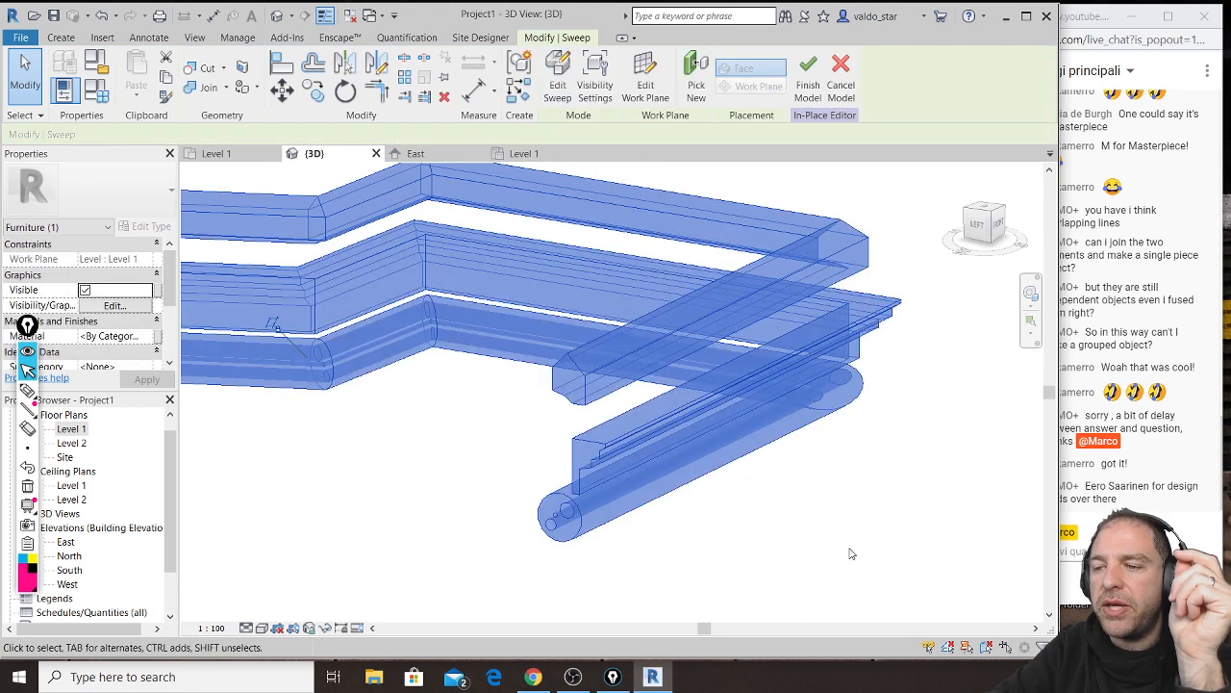
{"action": "left_click", "coordinate": [849, 548]}
{"action": "scroll", "coordinate": [604, 484], "scroll_direction": "down", "scroll_amount": 3}
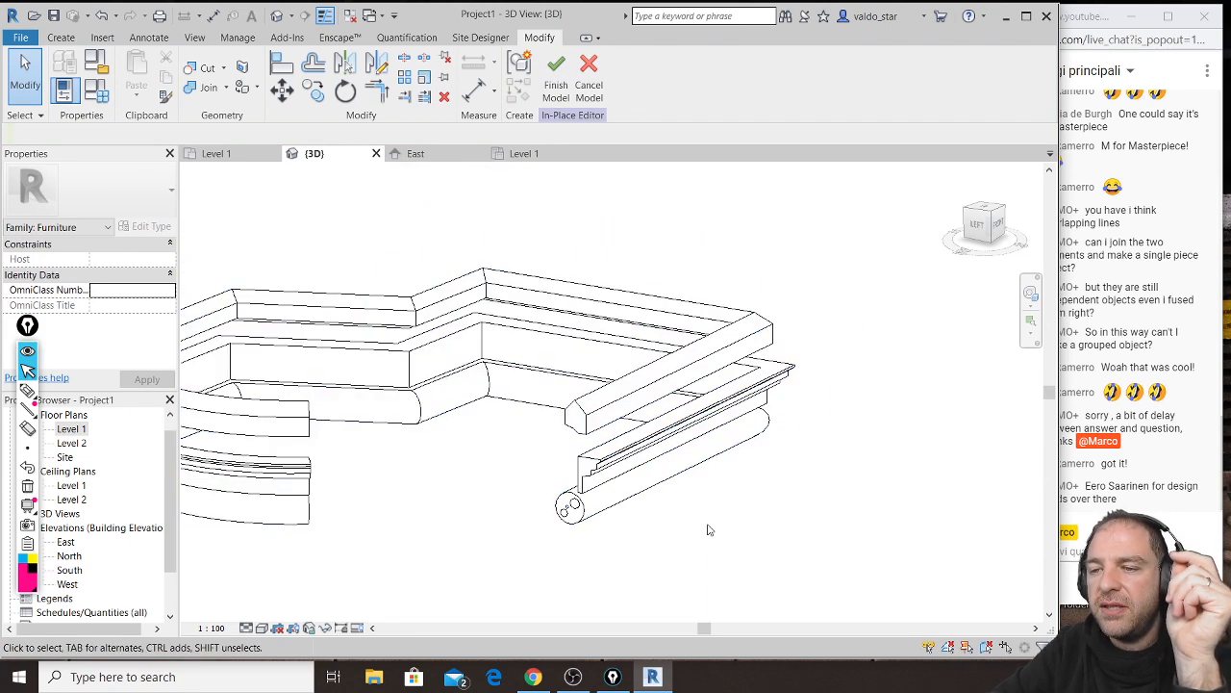
{"action": "middle_click_drag", "start_coordinate": [613, 257], "coordinate": [240, 378]}
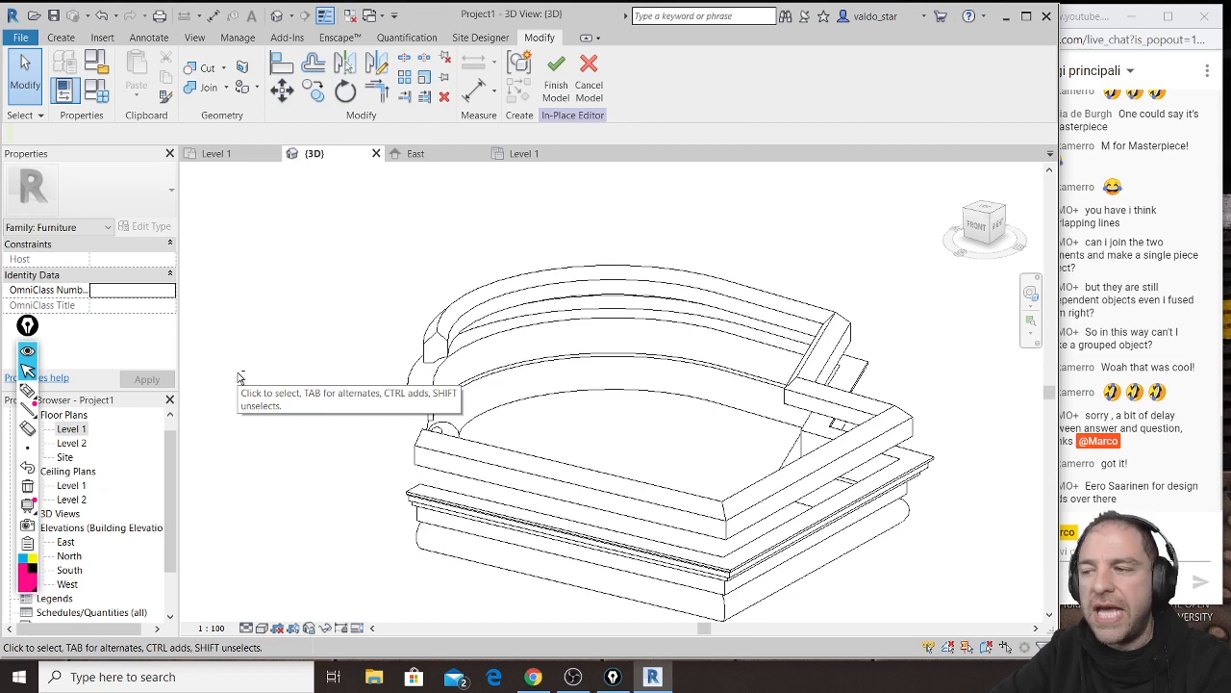
{"action": "middle_click_drag", "start_coordinate": [347, 374], "coordinate": [422, 396], "text": "shift"}
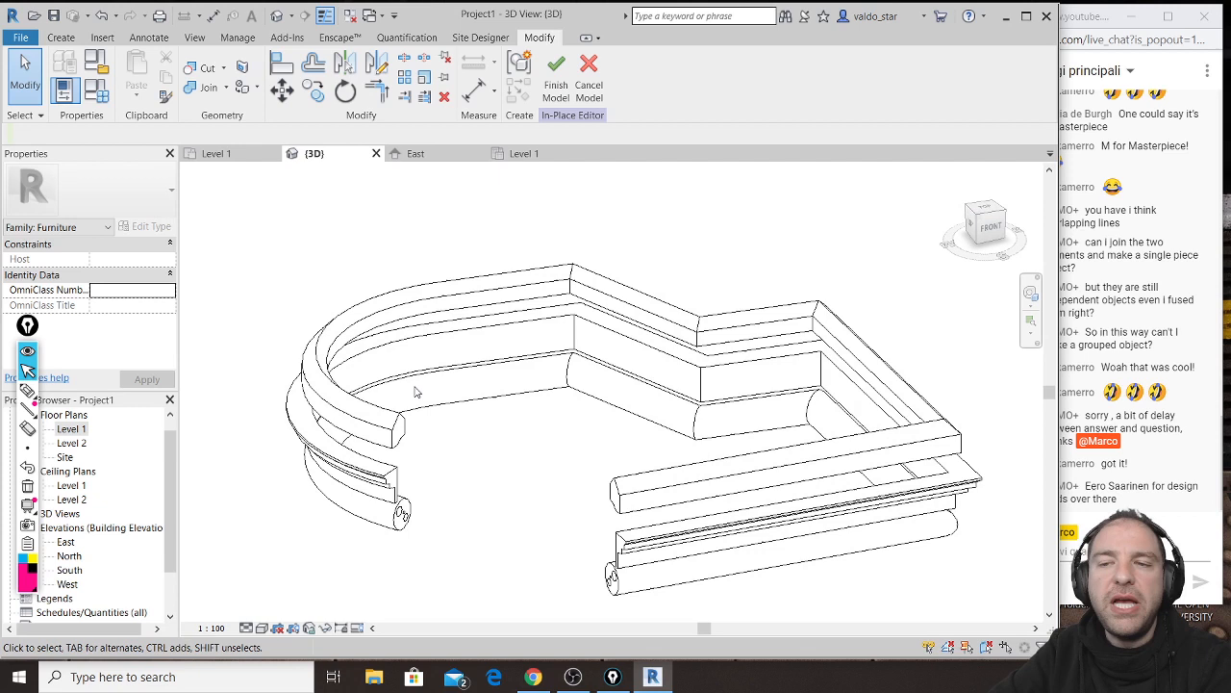
Step: Cancel the in-place model, discard its changes, and delete everything left in the 3D view
{"action": "left_click", "coordinate": [590, 77]}
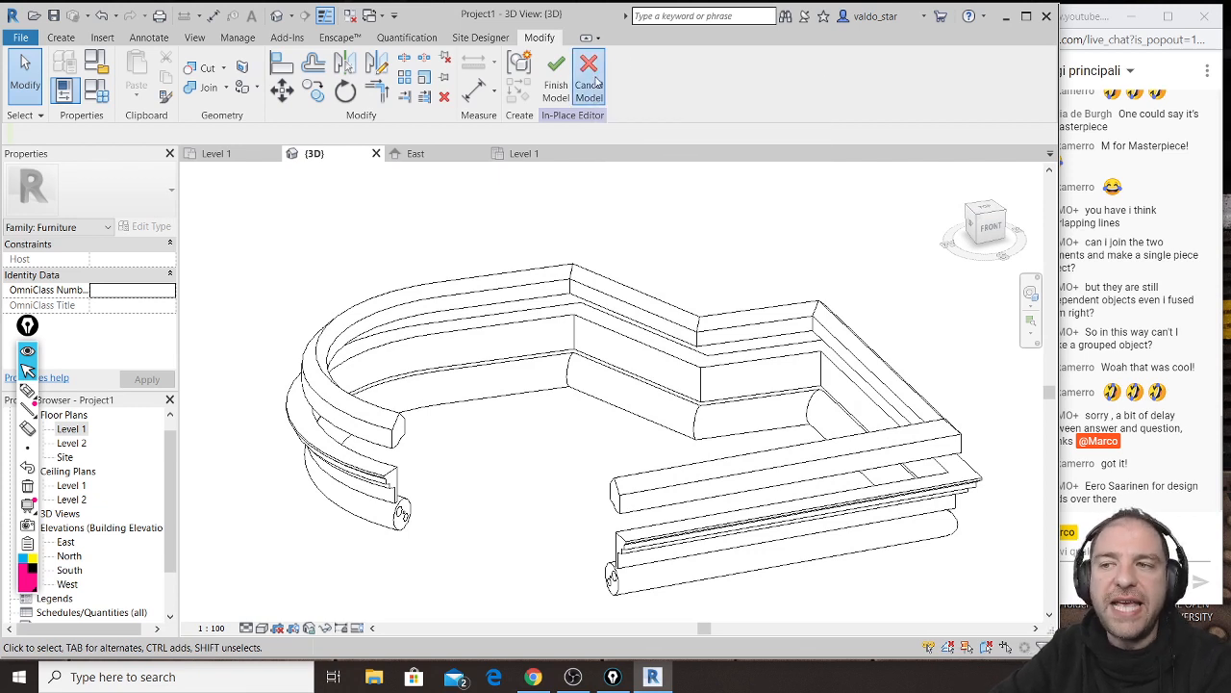
{"action": "left_click", "coordinate": [654, 359]}
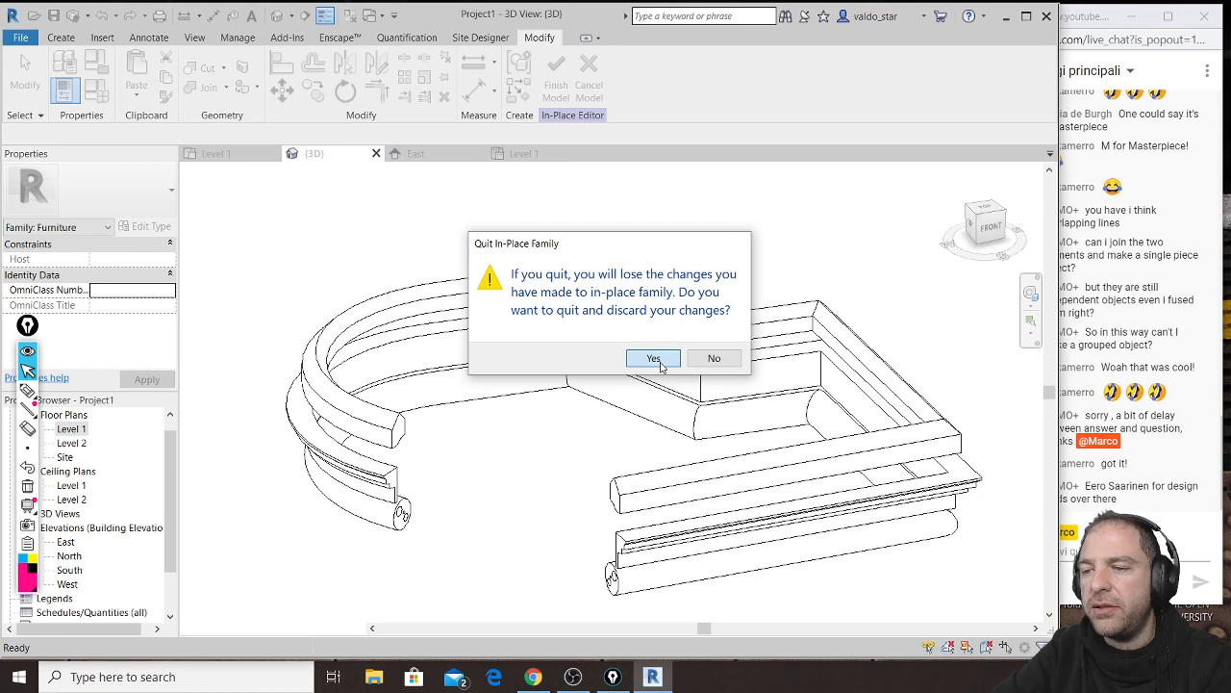
{"action": "left_click_drag", "start_coordinate": [813, 233], "coordinate": [318, 553]}
{"action": "key", "text": "Delete"}
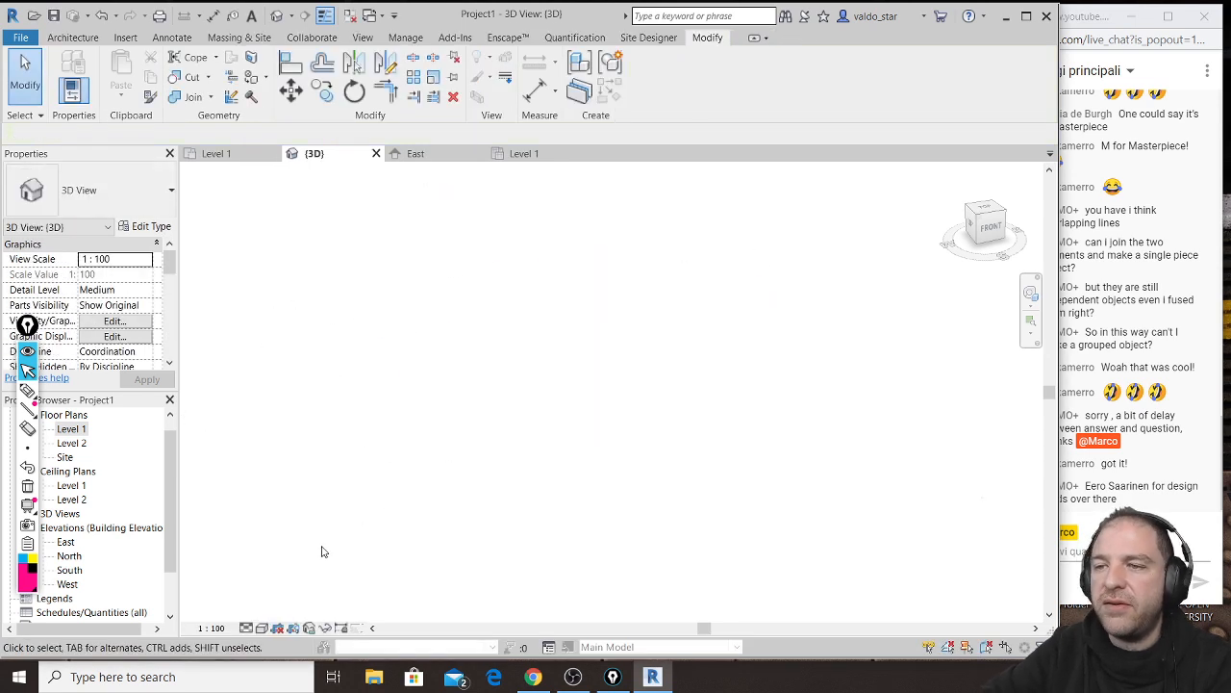
Step: Draw a chain of 400 cm high Generic - 200mm walls on Level 1, starting with segments about 417 and 295 cm long and adding two more
{"action": "left_click", "coordinate": [77, 37]}
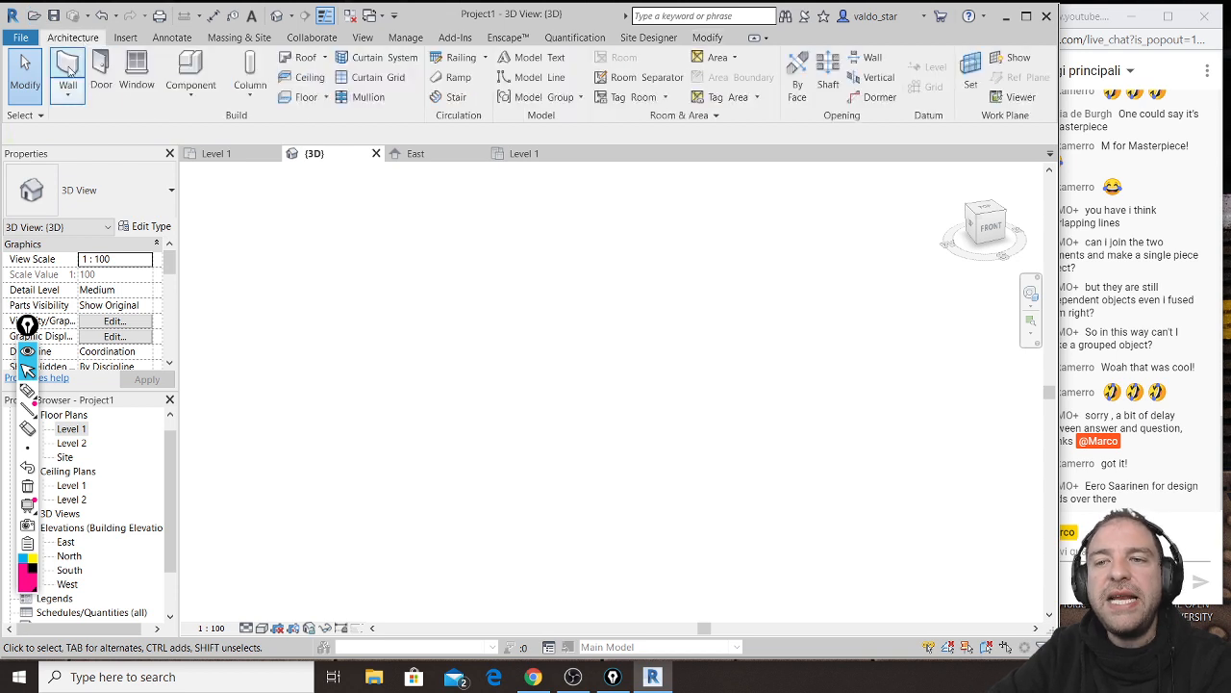
{"action": "left_click", "coordinate": [69, 69]}
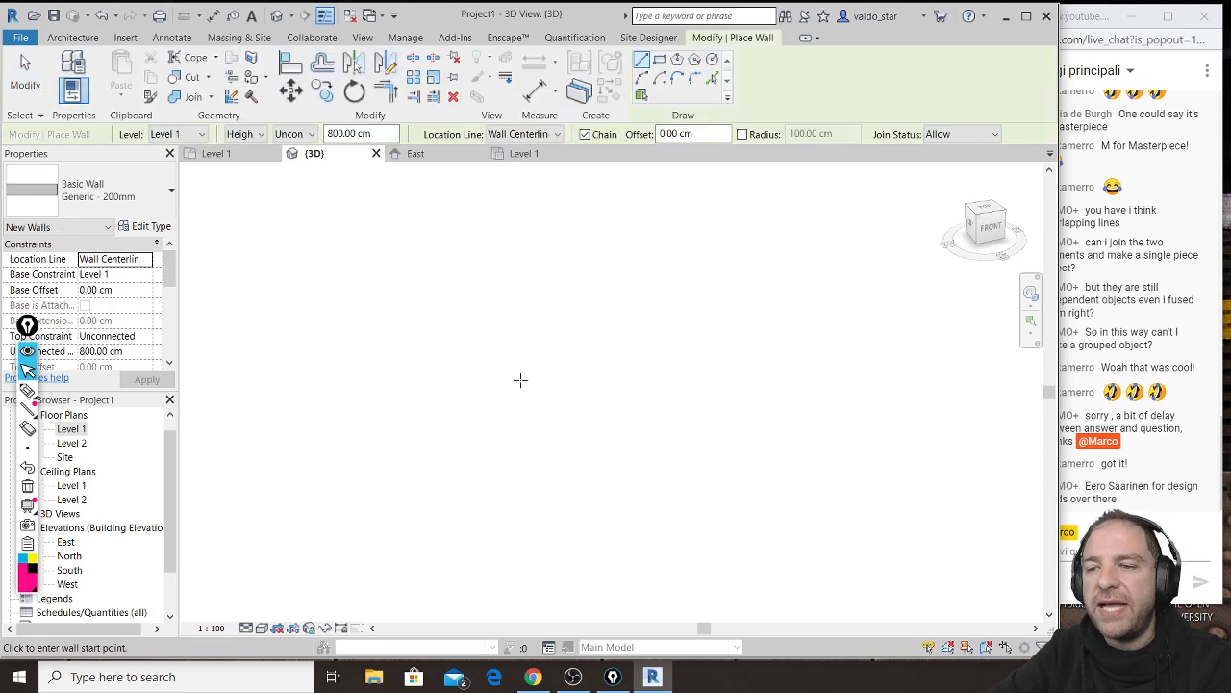
{"action": "left_click", "coordinate": [246, 157]}
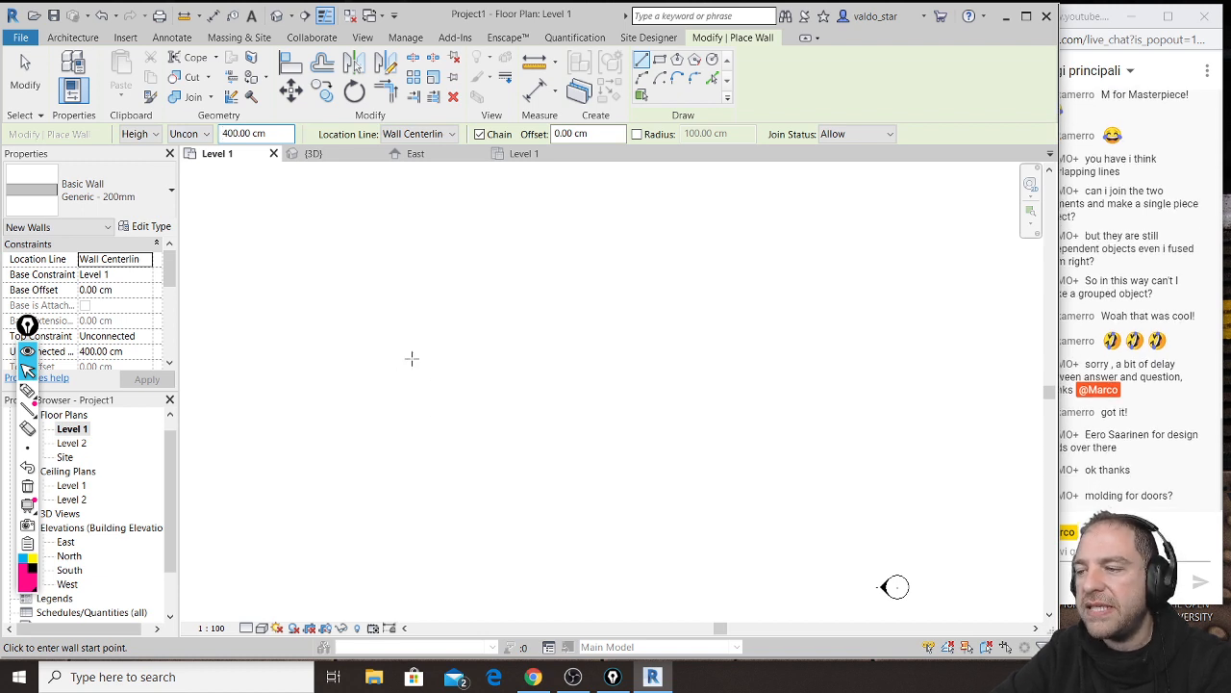
{"action": "left_click", "coordinate": [371, 393]}
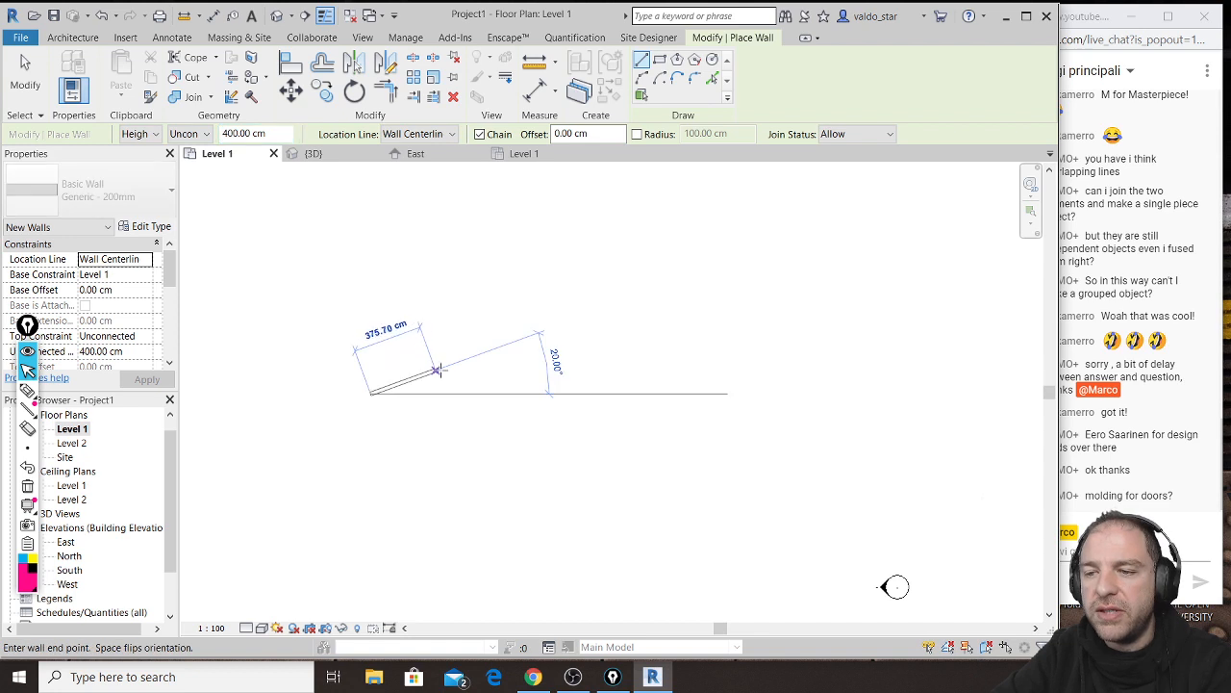
{"action": "scroll", "coordinate": [434, 366], "scroll_direction": "up", "scroll_amount": 3}
{"action": "left_click", "coordinate": [451, 367]}
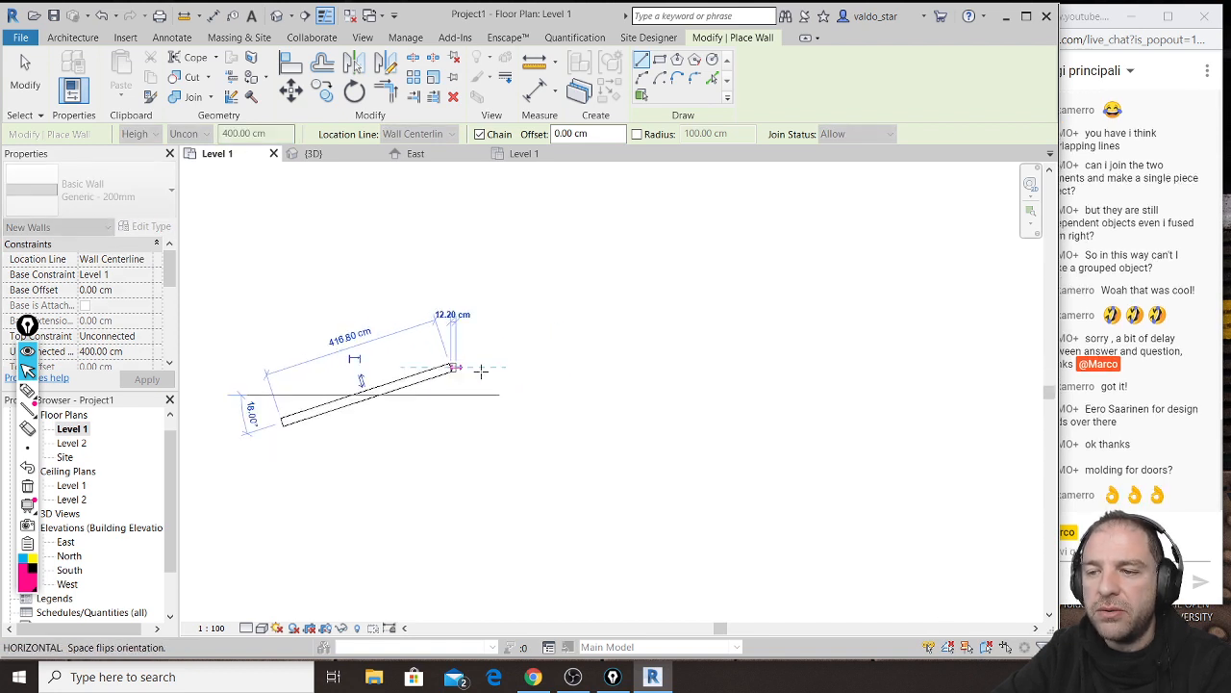
{"action": "left_click", "coordinate": [576, 368]}
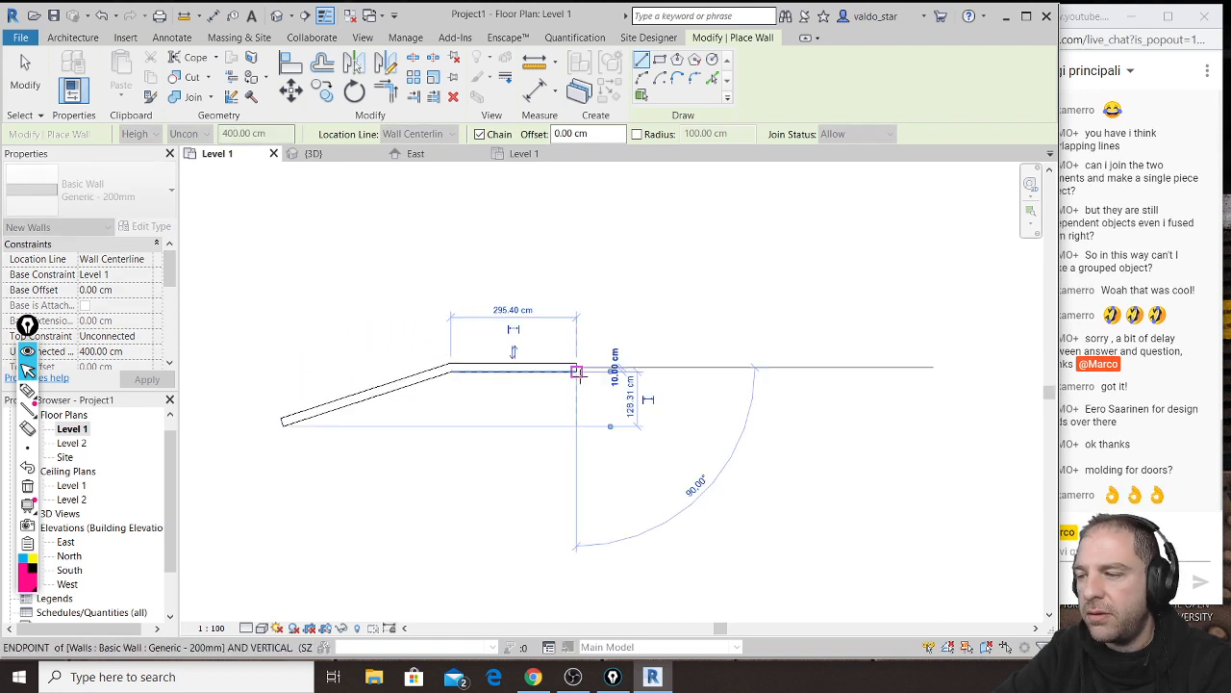
{"action": "left_click", "coordinate": [640, 450]}
{"action": "left_click", "coordinate": [777, 448]}
Step: Continue the chain with a vertical wall about 418 cm long and four more walls, closing the outline at its starting point
{"action": "middle_click_drag", "start_coordinate": [785, 485], "coordinate": [854, 260]}
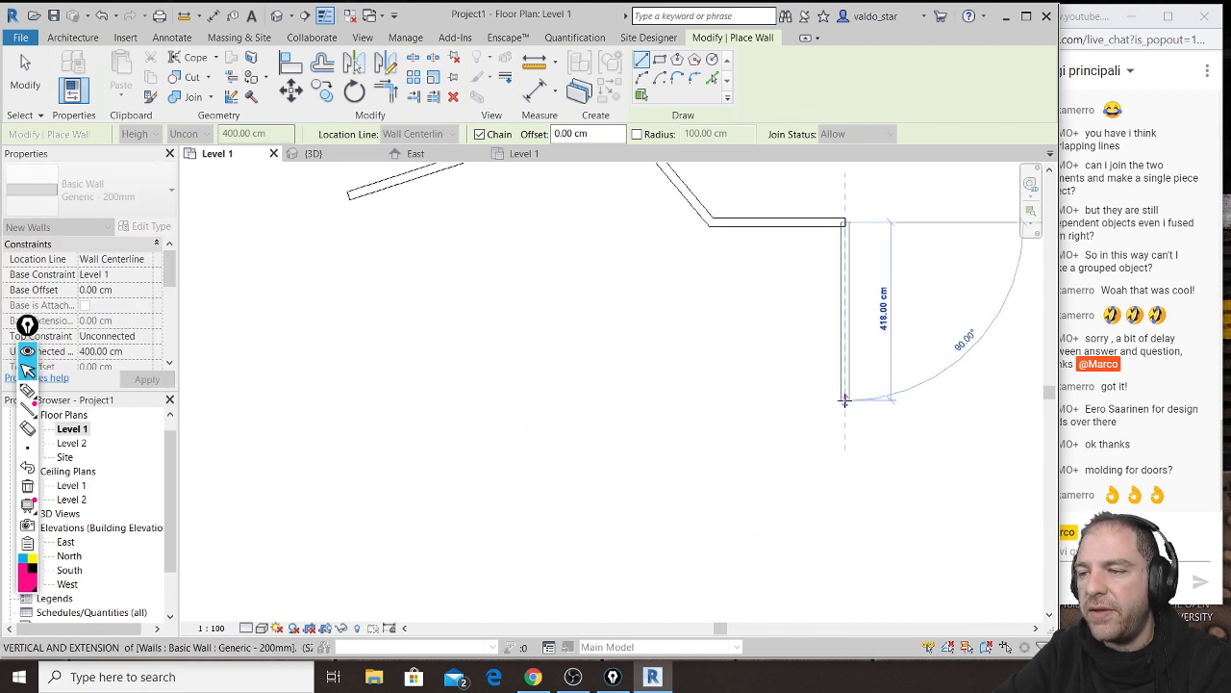
{"action": "left_click", "coordinate": [845, 399]}
{"action": "left_click", "coordinate": [606, 398]}
{"action": "left_click", "coordinate": [497, 289]}
{"action": "left_click", "coordinate": [379, 289]}
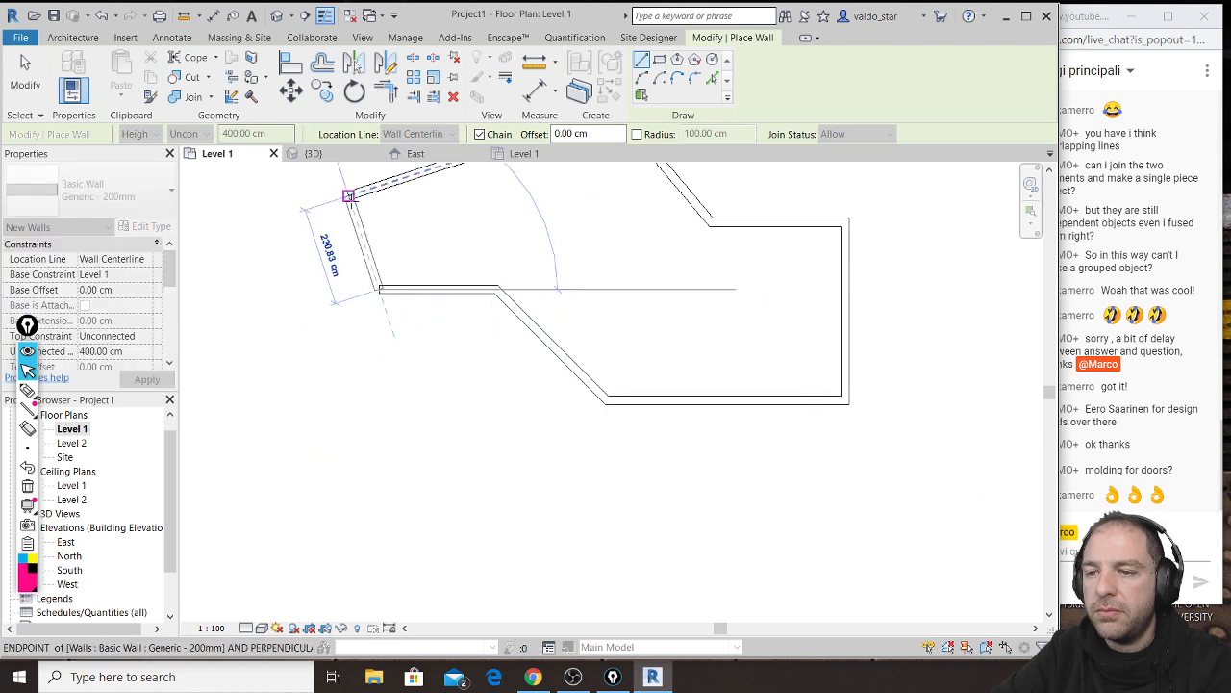
{"action": "left_click", "coordinate": [348, 196]}
{"action": "middle_click_drag", "start_coordinate": [516, 335], "coordinate": [637, 304]}
{"action": "scroll", "coordinate": [410, 237], "scroll_direction": "up", "scroll_amount": 1}
Step: Check the walls in the 3D view and create an in-place model in the Walls category named mold
{"action": "left_click", "coordinate": [334, 155]}
{"action": "scroll", "coordinate": [637, 302], "scroll_direction": "up", "scroll_amount": 6}
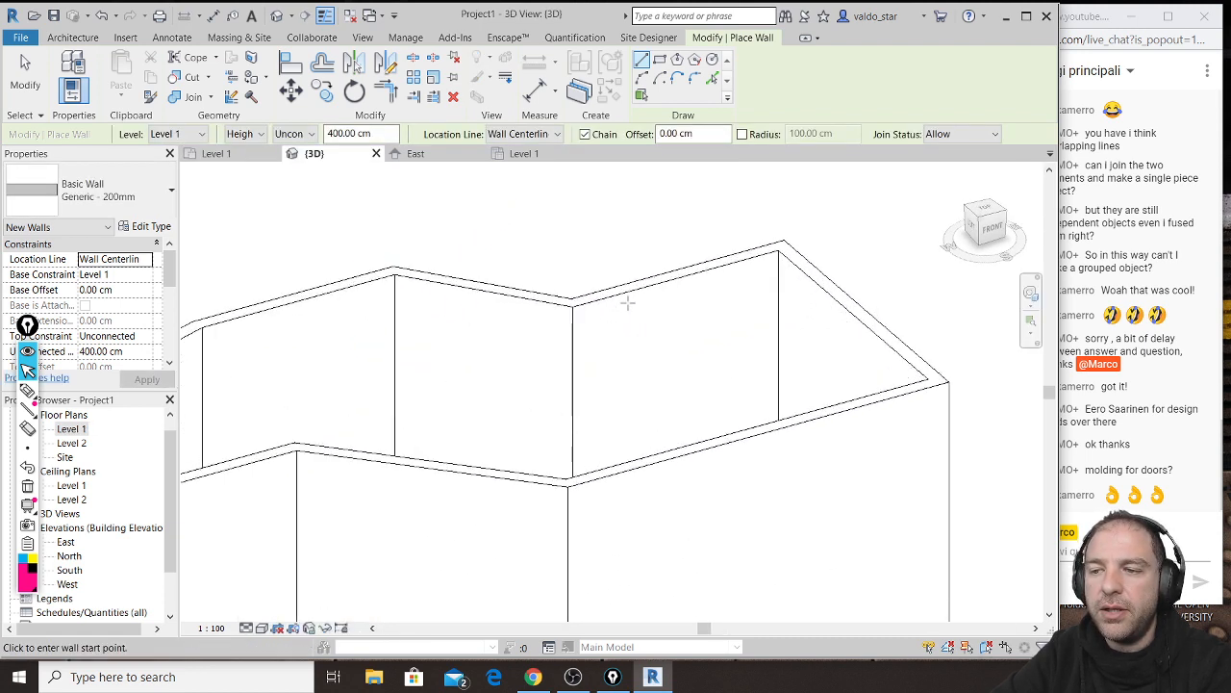
{"action": "scroll", "coordinate": [637, 302], "scroll_direction": "down", "scroll_amount": 2}
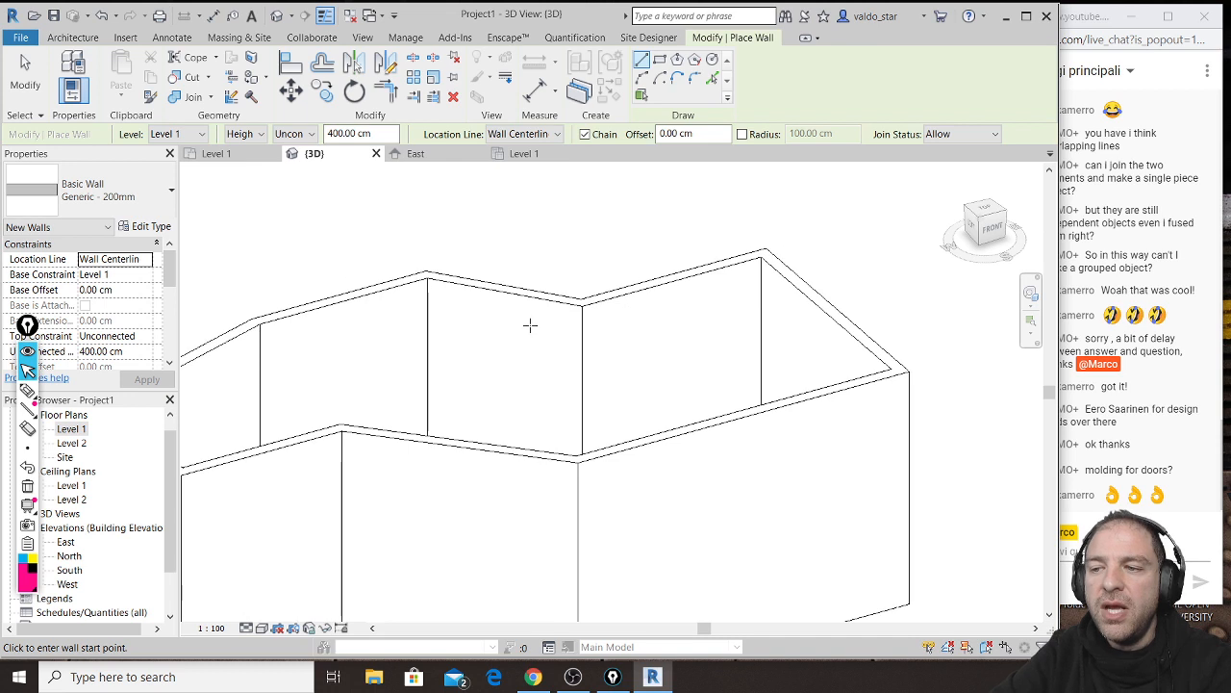
{"action": "middle_click_drag", "start_coordinate": [540, 331], "coordinate": [681, 311]}
{"action": "middle_click_drag", "start_coordinate": [487, 319], "coordinate": [514, 317], "text": "shift"}
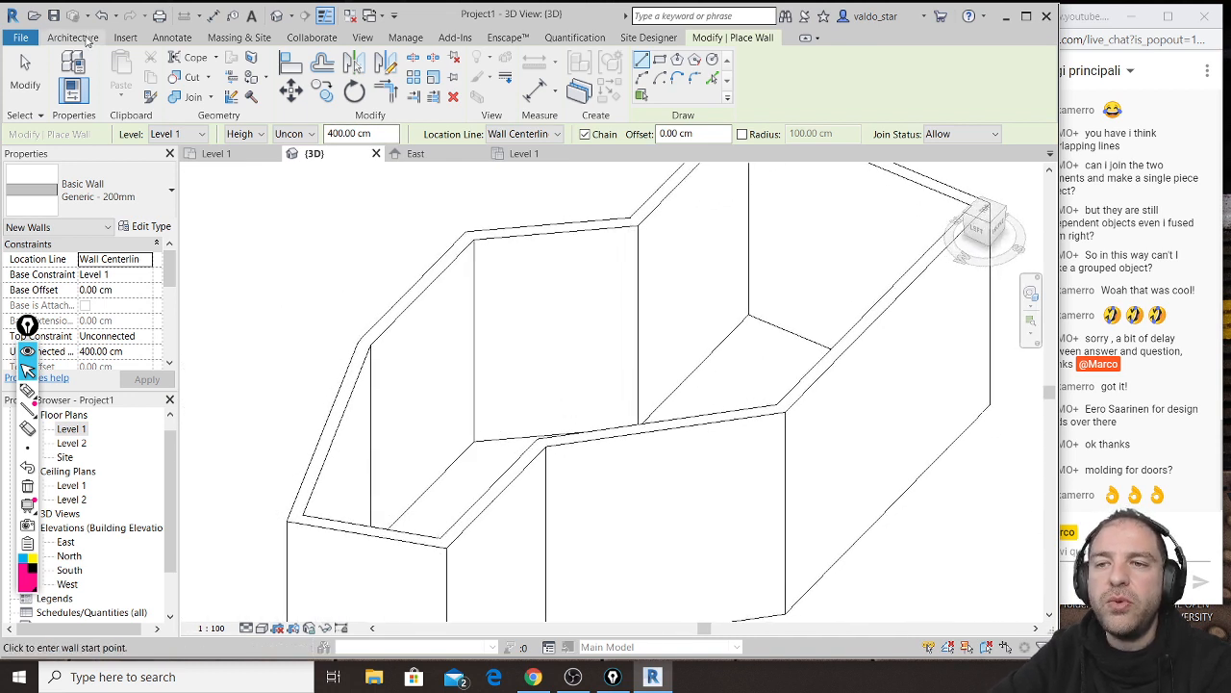
{"action": "left_click", "coordinate": [81, 39]}
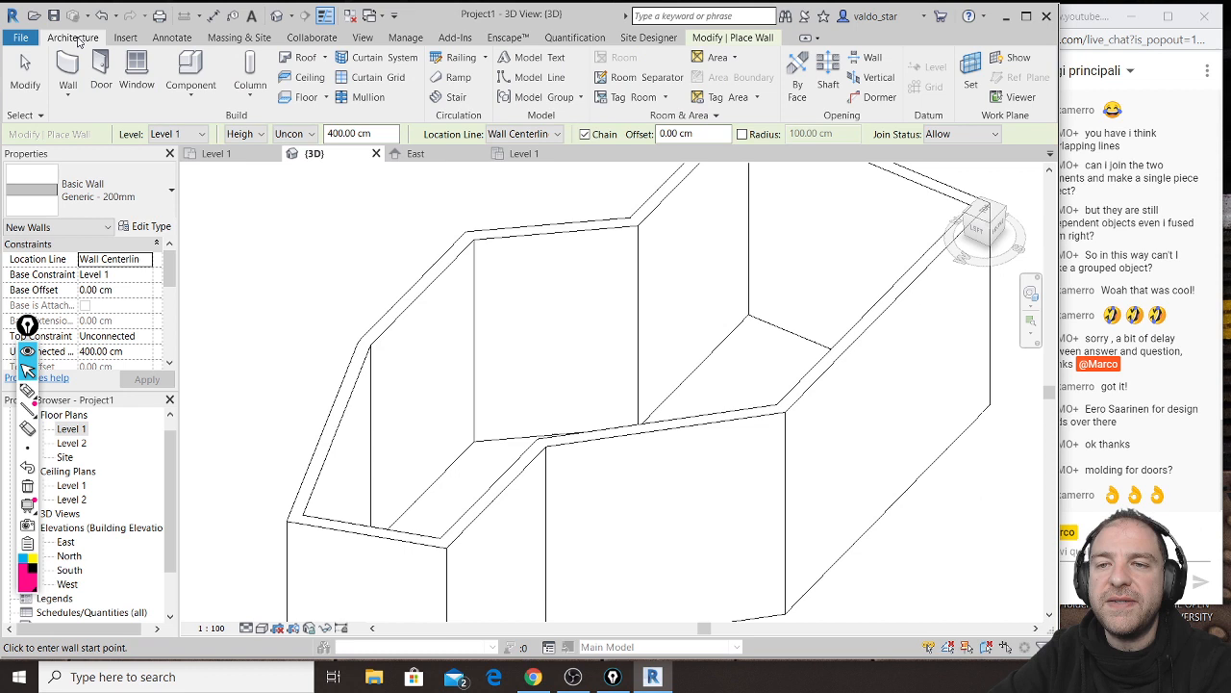
{"action": "left_click", "coordinate": [197, 102]}
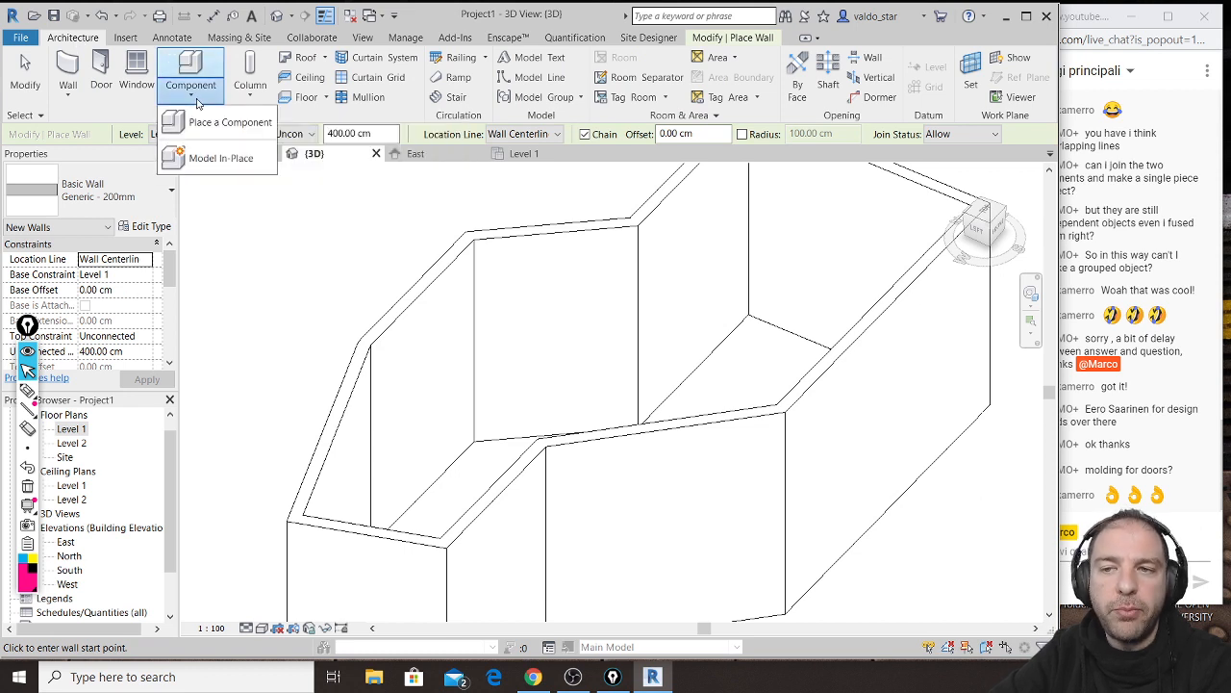
{"action": "left_click", "coordinate": [222, 158]}
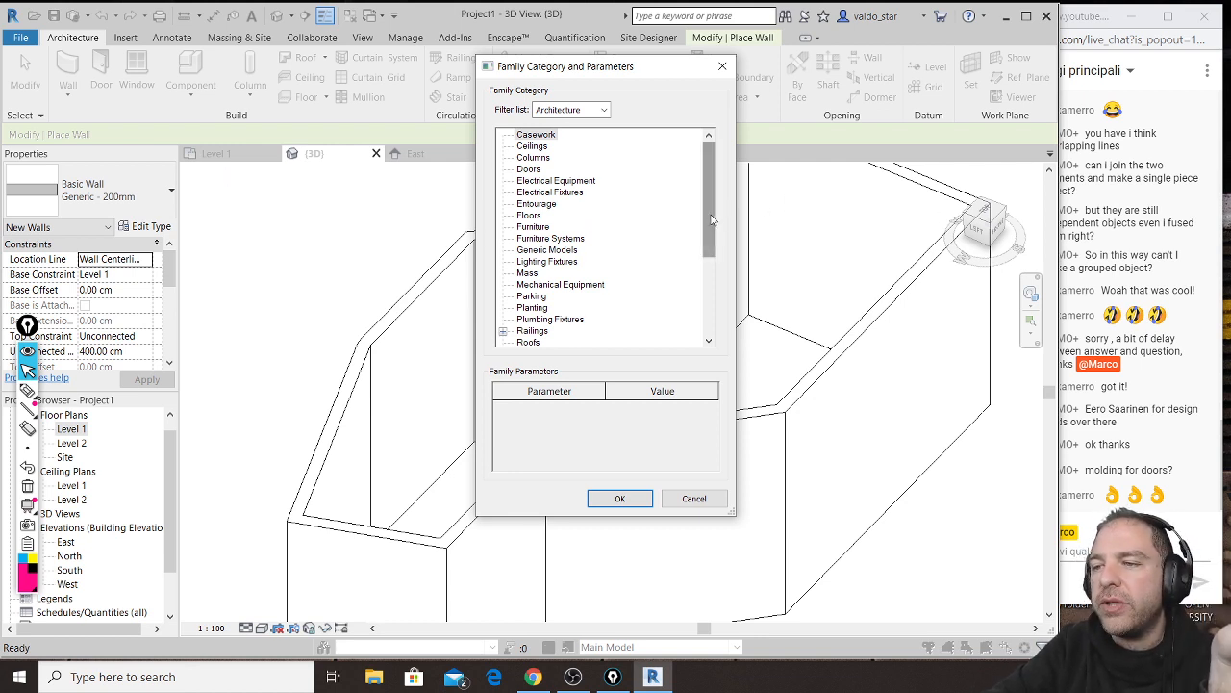
{"action": "left_click_drag", "start_coordinate": [712, 220], "coordinate": [729, 318]}
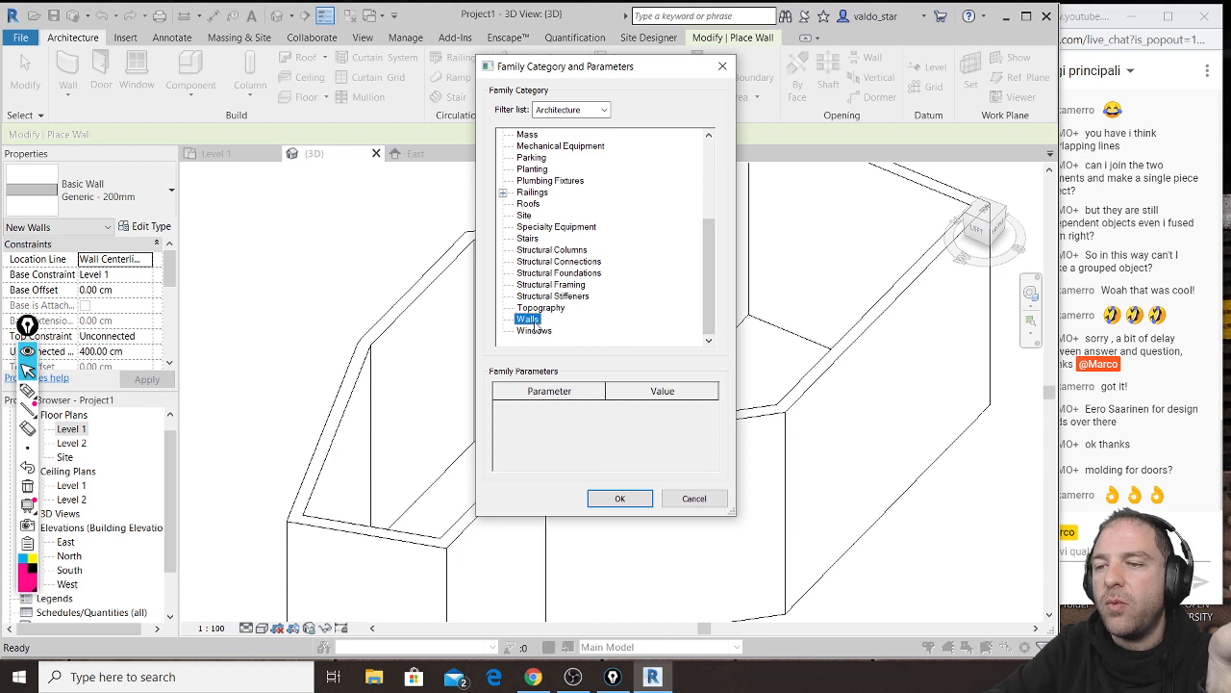
{"action": "left_click", "coordinate": [633, 505]}
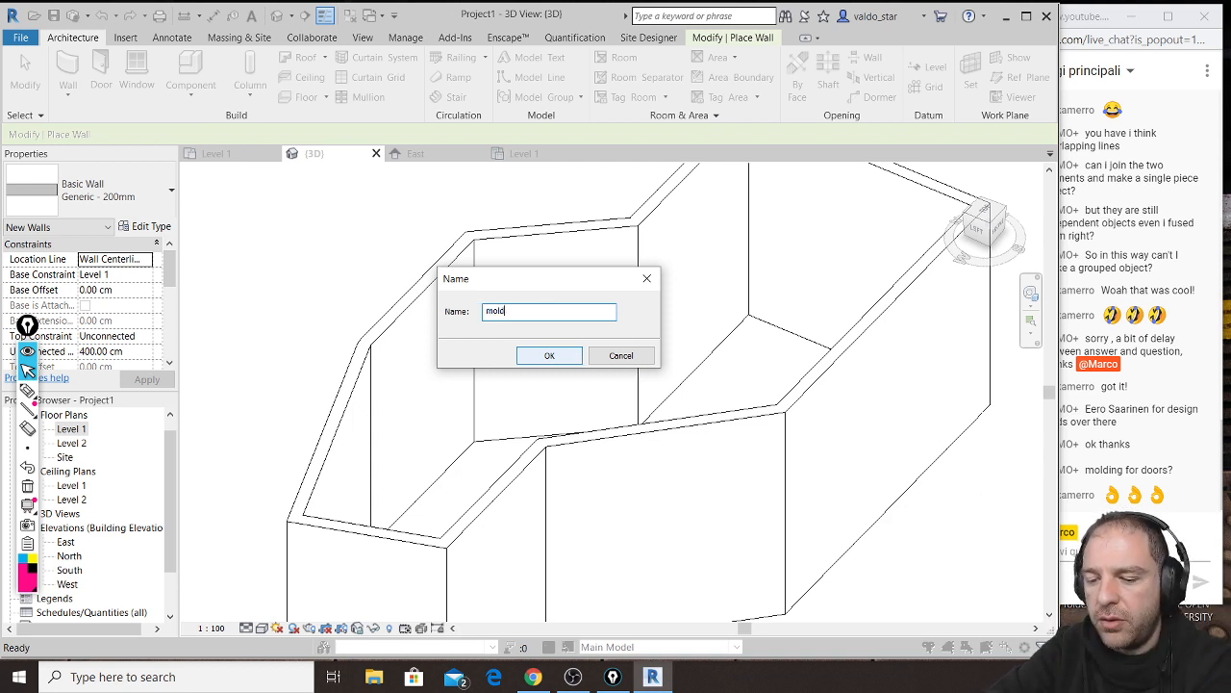
{"action": "left_click", "coordinate": [565, 359]}
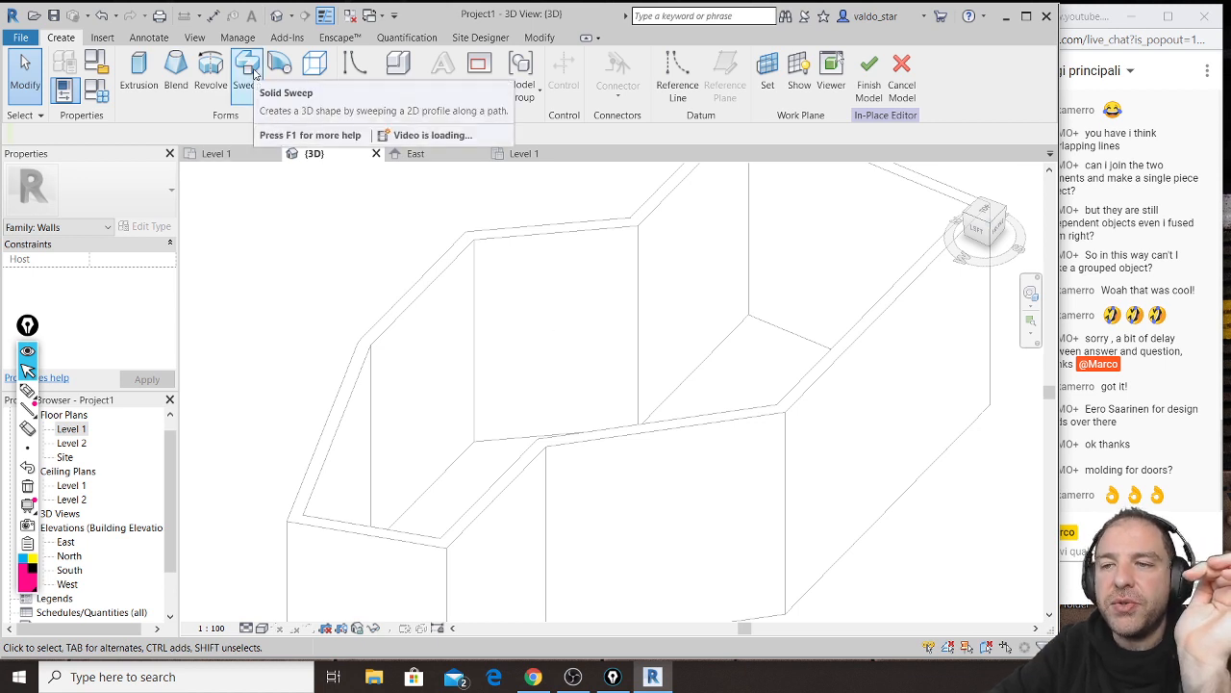
Step: Start a sweep and sketch its path by picking the inner bottom edges of consecutive walls along one side
{"action": "left_click", "coordinate": [255, 75]}
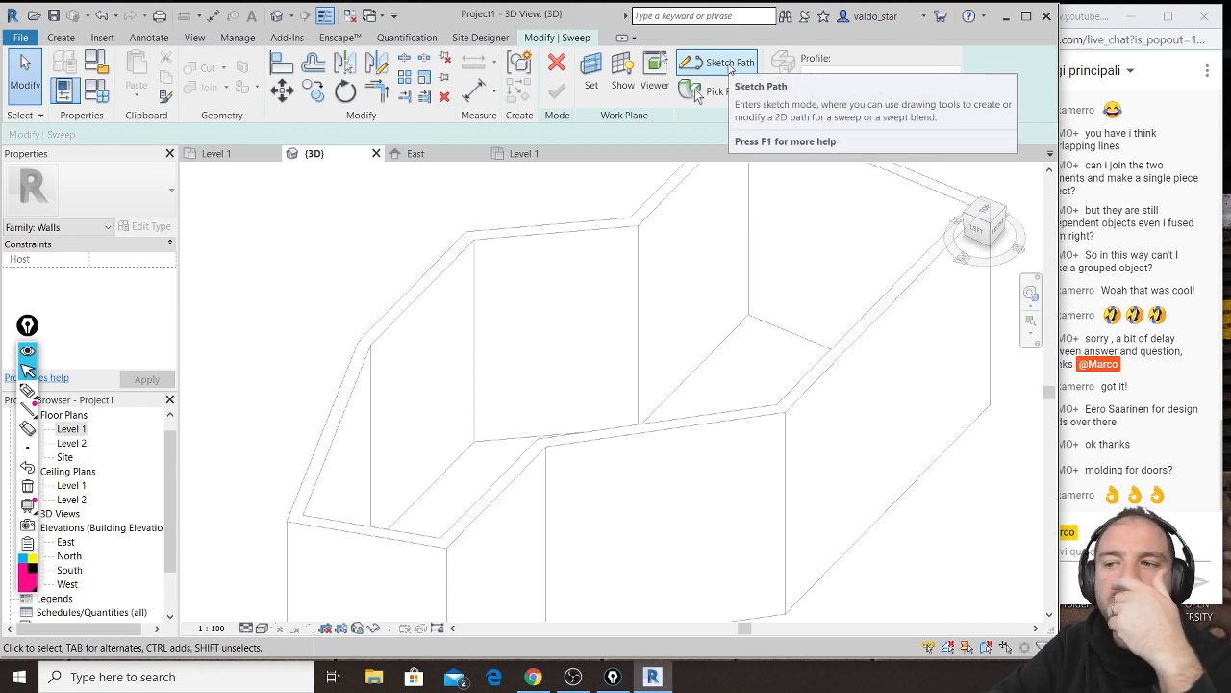
{"action": "left_click", "coordinate": [729, 65]}
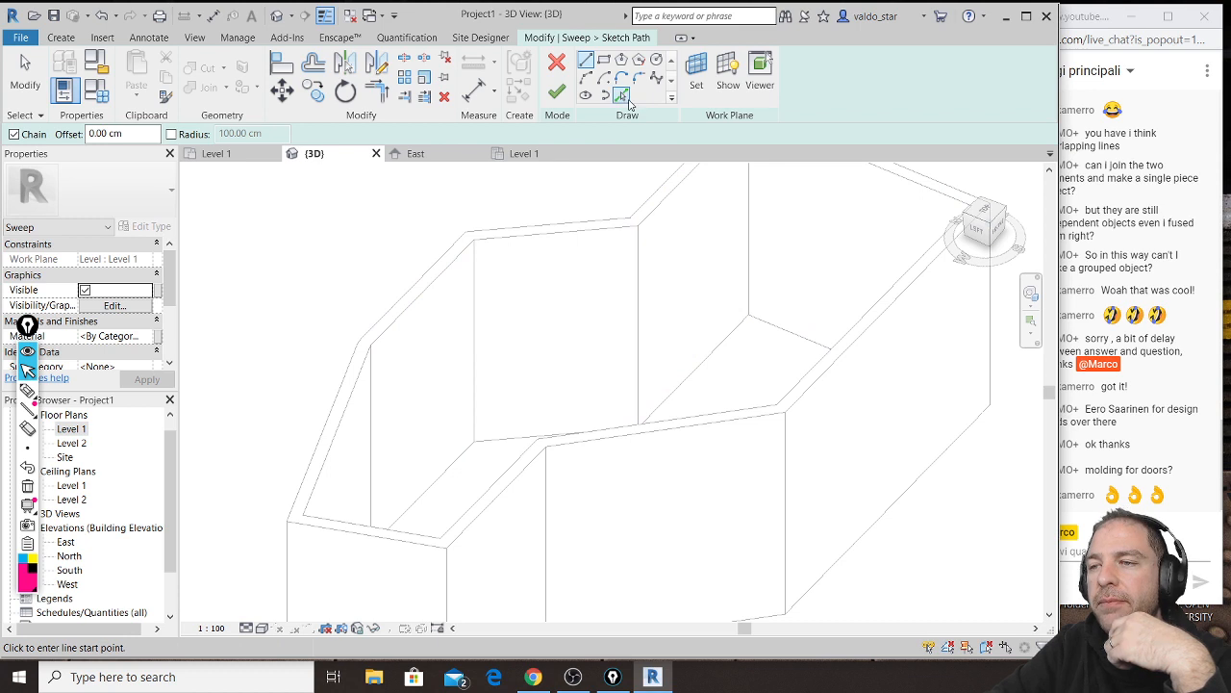
{"action": "left_click", "coordinate": [621, 95]}
{"action": "middle_click_drag", "start_coordinate": [553, 395], "coordinate": [549, 518], "text": "shift"}
{"action": "left_click", "coordinate": [356, 478]}
{"action": "left_click", "coordinate": [560, 290]}
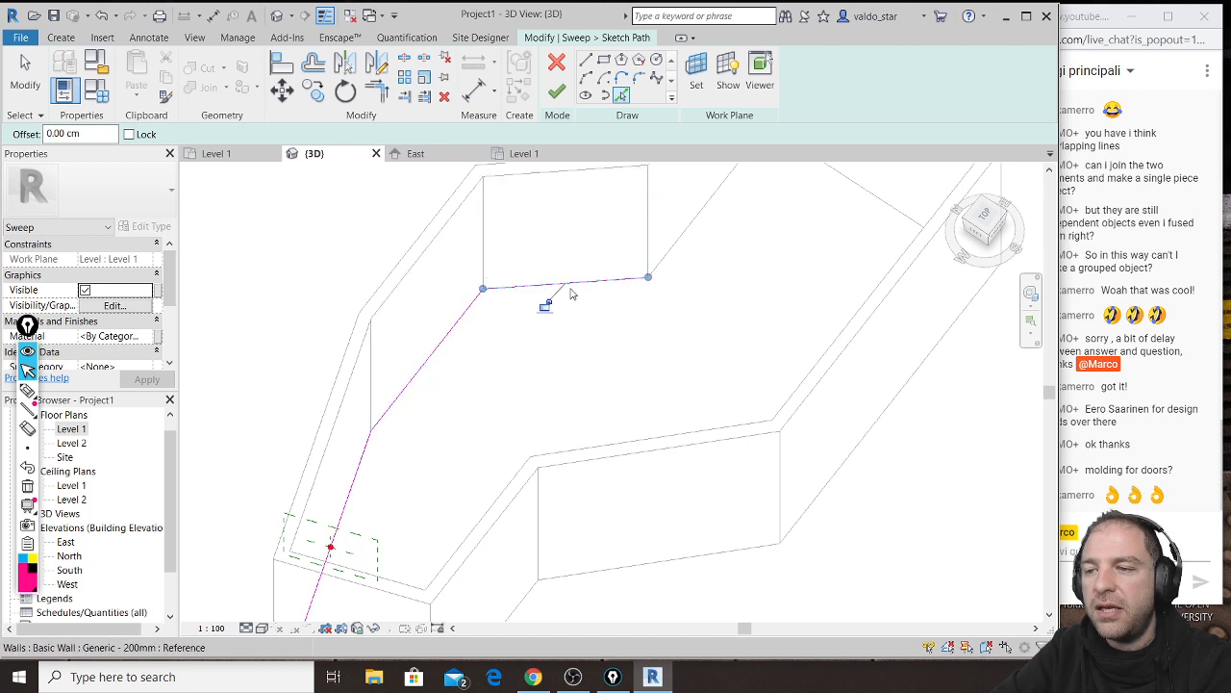
{"action": "left_click", "coordinate": [687, 233]}
{"action": "left_click", "coordinate": [846, 183]}
Step: Pick the remaining inner bottom wall edges to close the loop and finish the sweep path
{"action": "mouse_move", "coordinate": [676, 361]}
{"action": "middle_mouse_down", "text": "shift"}
{"action": "mouse_move", "coordinate": [728, 393]}
{"action": "mouse_move", "coordinate": [745, 385]}
{"action": "mouse_move", "coordinate": [583, 390]}
{"action": "mouse_move", "coordinate": [694, 334]}
{"action": "mouse_move", "coordinate": [607, 366]}
{"action": "mouse_move", "coordinate": [679, 385]}
{"action": "mouse_move", "coordinate": [747, 280]}
{"action": "mouse_move", "coordinate": [530, 337]}
{"action": "mouse_move", "coordinate": [701, 401]}
{"action": "mouse_move", "coordinate": [841, 299]}
{"action": "middle_mouse_up", "text": "shift"}
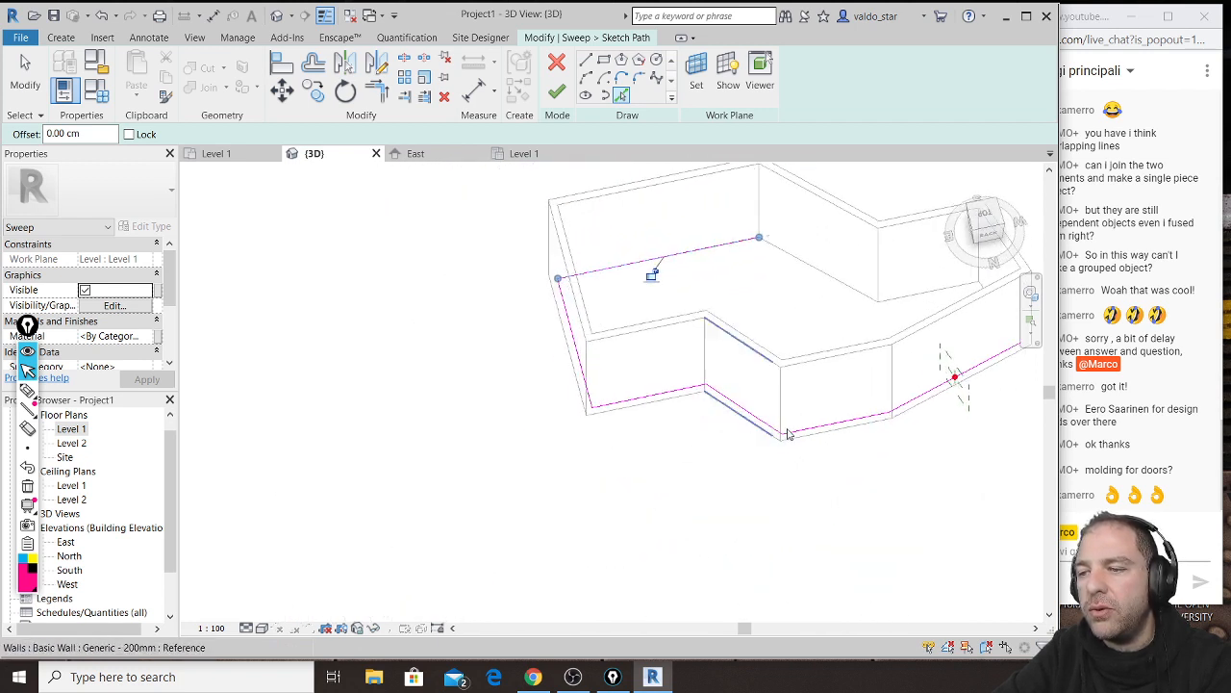
{"action": "left_click", "coordinate": [841, 287]}
{"action": "left_click", "coordinate": [921, 295]}
{"action": "middle_click_drag", "start_coordinate": [479, 354], "coordinate": [224, 414]}
{"action": "middle_click_drag", "start_coordinate": [531, 417], "coordinate": [702, 441], "text": "shift"}
{"action": "left_click", "coordinate": [716, 300]}
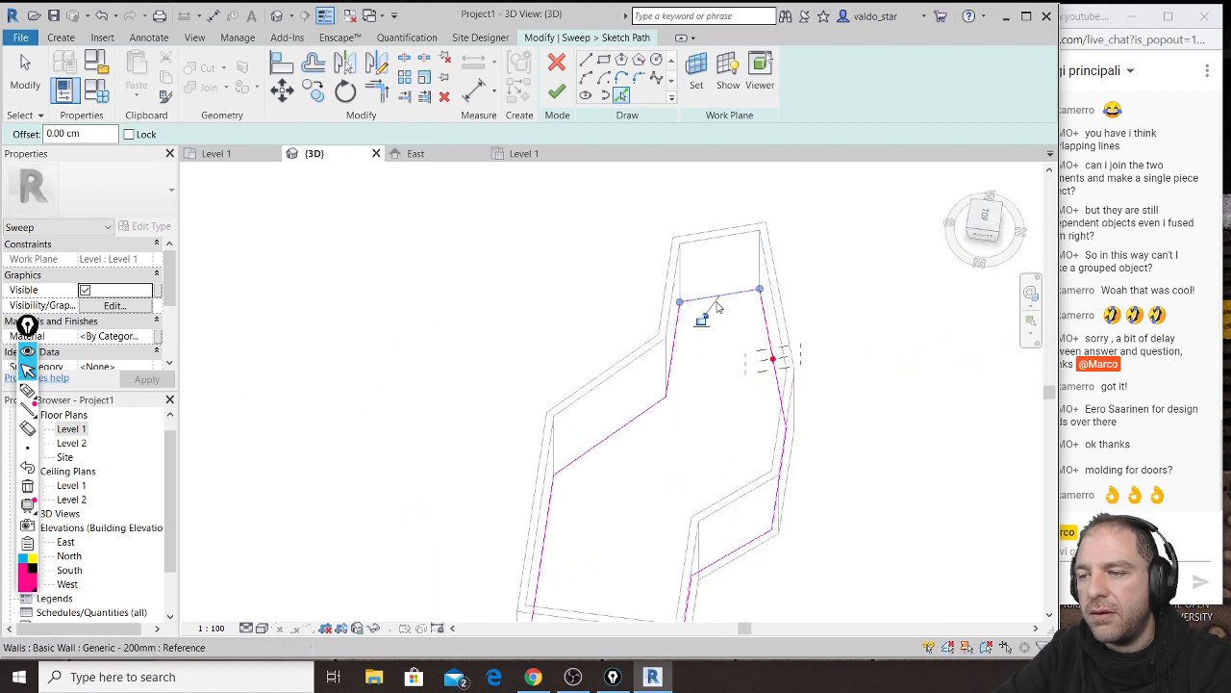
{"action": "middle_click_drag", "start_coordinate": [707, 327], "coordinate": [539, 433], "text": "shift"}
{"action": "middle_click_drag", "start_coordinate": [615, 303], "coordinate": [544, 436]}
{"action": "scroll", "coordinate": [568, 279], "scroll_direction": "up", "scroll_amount": 1}
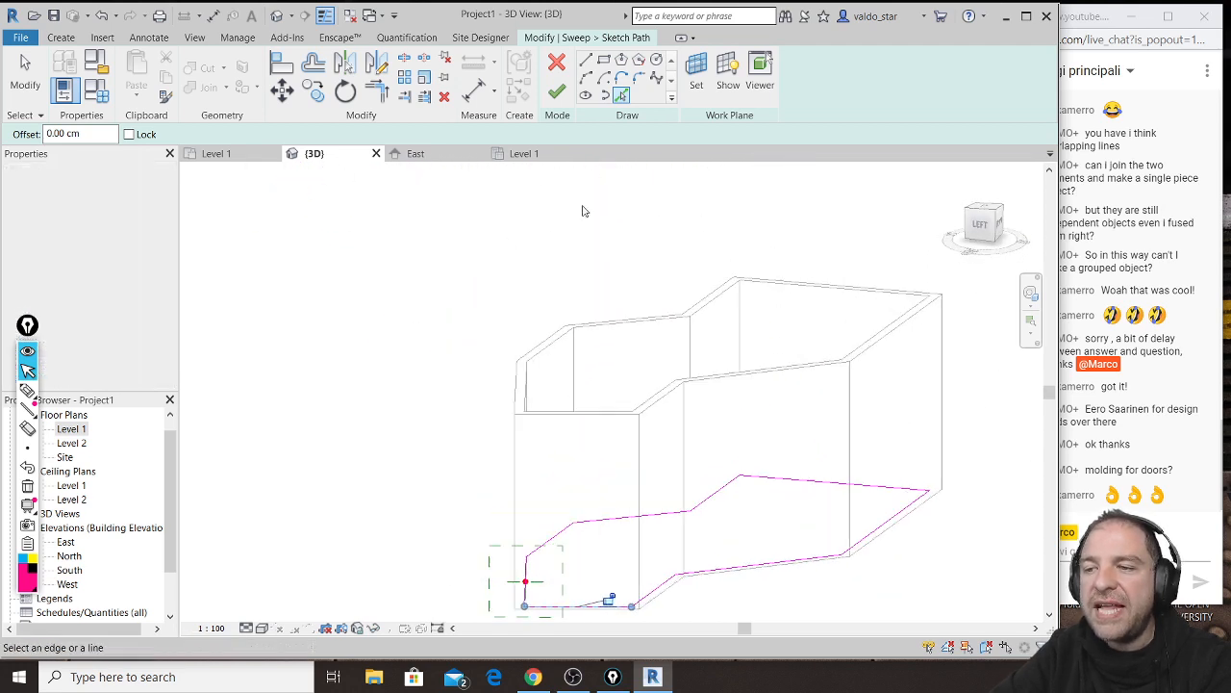
{"action": "left_click", "coordinate": [558, 94]}
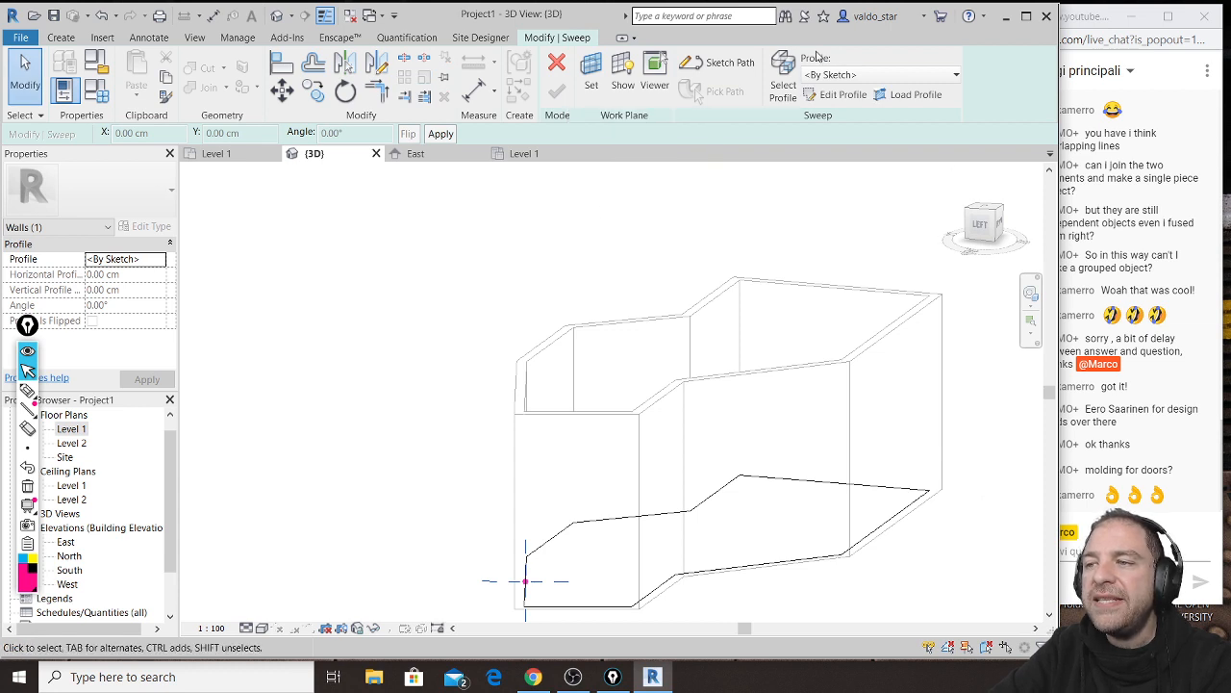
Step: Open the sweep profile for sketching and draw the vertical back, base and low front edge of a baseboard at the path origin
{"action": "left_click", "coordinate": [844, 95]}
{"action": "scroll", "coordinate": [491, 509], "scroll_direction": "up", "scroll_amount": 6}
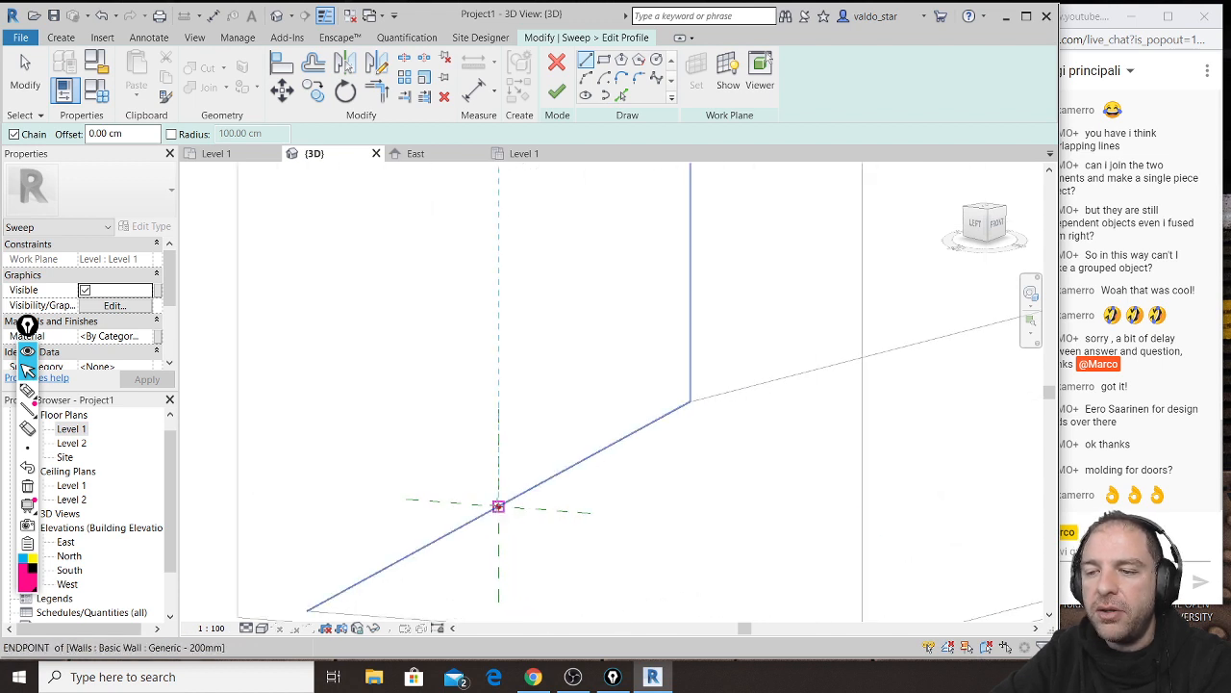
{"action": "left_click", "coordinate": [497, 377]}
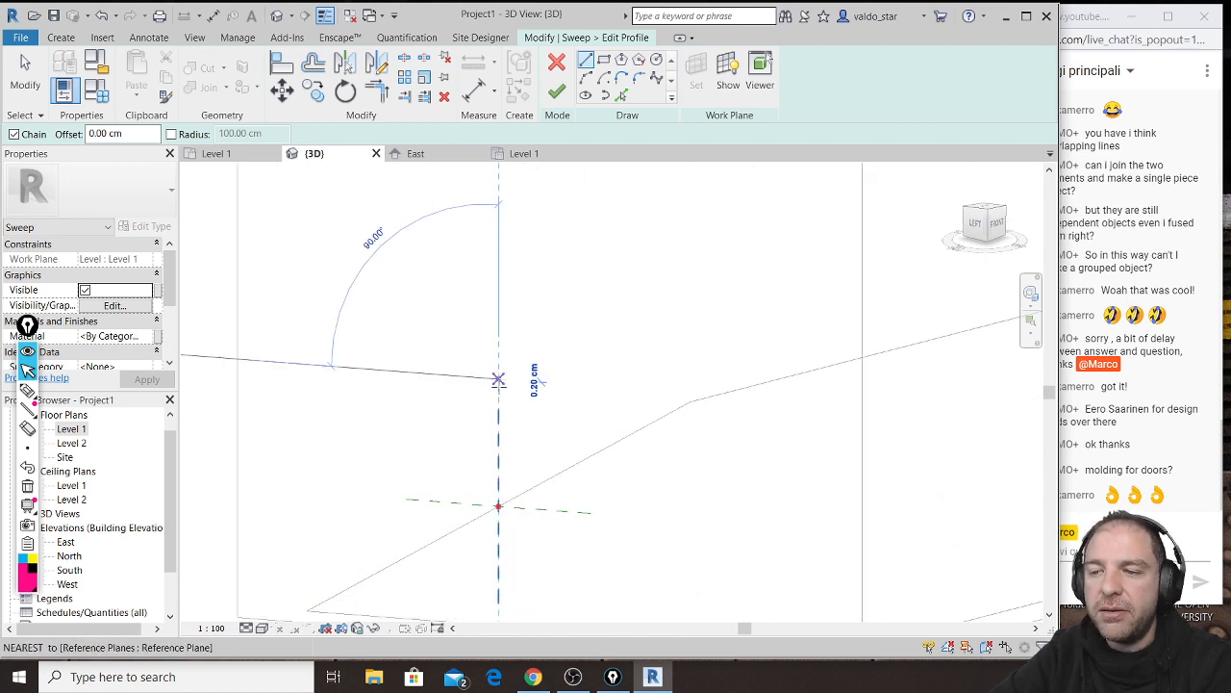
{"action": "left_click", "coordinate": [498, 506]}
{"action": "left_click", "coordinate": [528, 508]}
{"action": "scroll", "coordinate": [529, 507], "scroll_direction": "up", "scroll_amount": 2}
{"action": "scroll", "coordinate": [528, 506], "scroll_direction": "up", "scroll_amount": 2}
{"action": "left_click", "coordinate": [530, 496]}
Step: Draw the baseboard's stepped front upward, narrowing toward its vertical back and ending with a top riser about 20 cm tall
{"action": "left_click", "coordinate": [511, 494]}
{"action": "left_click", "coordinate": [511, 401]}
{"action": "left_click", "coordinate": [486, 401]}
{"action": "left_click", "coordinate": [486, 294]}
{"action": "middle_click_drag", "start_coordinate": [494, 307], "coordinate": [516, 445]}
{"action": "scroll", "coordinate": [516, 446], "scroll_direction": "up", "scroll_amount": 1}
{"action": "left_click", "coordinate": [465, 429]}
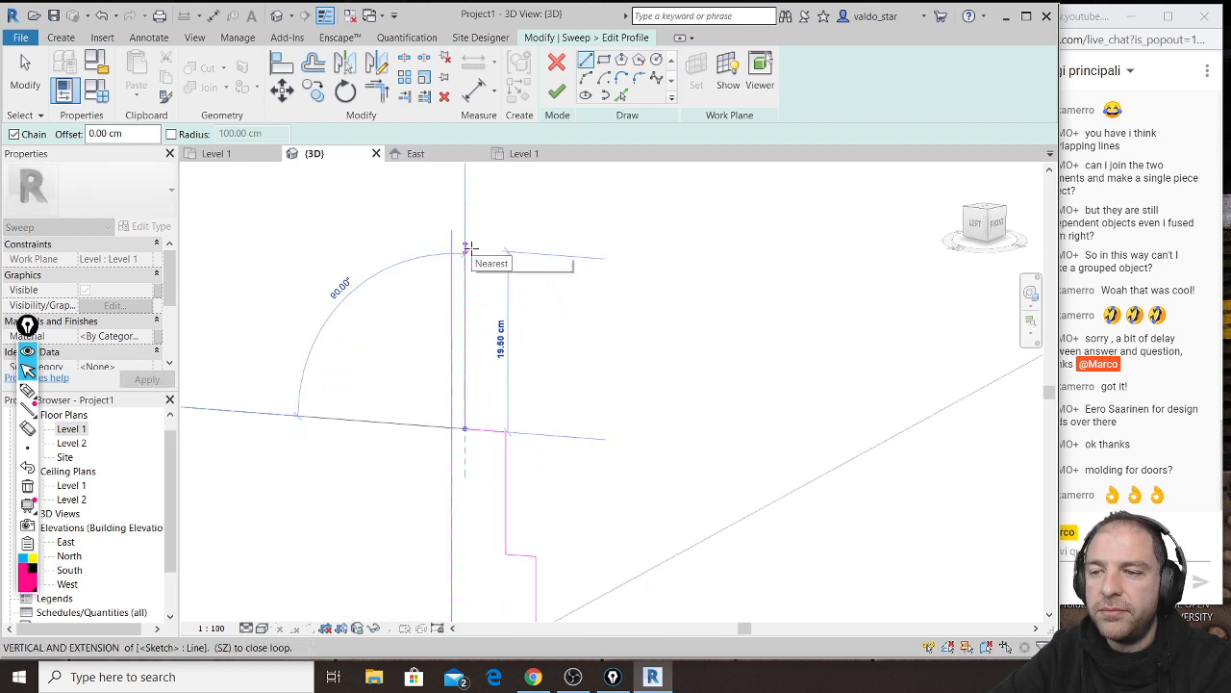
{"action": "left_click", "coordinate": [464, 247]}
{"action": "key", "text": "Escape"}
Step: Draw a vertical profile line from a short distance above the baseboard up to the inner top edge of the wall
{"action": "scroll", "coordinate": [544, 360], "scroll_direction": "down", "scroll_amount": 3}
{"action": "scroll", "coordinate": [580, 353], "scroll_direction": "down", "scroll_amount": 2}
{"action": "middle_click_drag", "start_coordinate": [591, 236], "coordinate": [591, 376]}
{"action": "scroll", "coordinate": [591, 376], "scroll_direction": "down", "scroll_amount": 1}
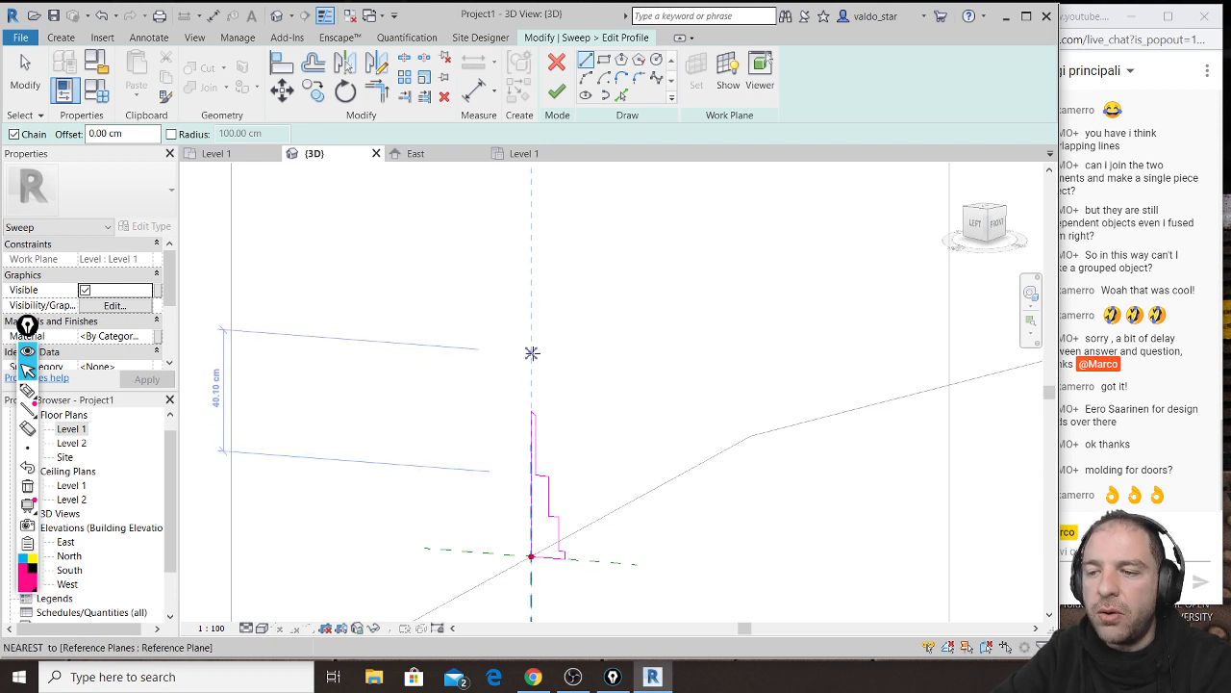
{"action": "left_click", "coordinate": [531, 353]}
{"action": "scroll", "coordinate": [539, 394], "scroll_direction": "down", "scroll_amount": 2}
{"action": "scroll", "coordinate": [548, 355], "scroll_direction": "down", "scroll_amount": 2}
{"action": "middle_click_drag", "start_coordinate": [572, 206], "coordinate": [555, 395]}
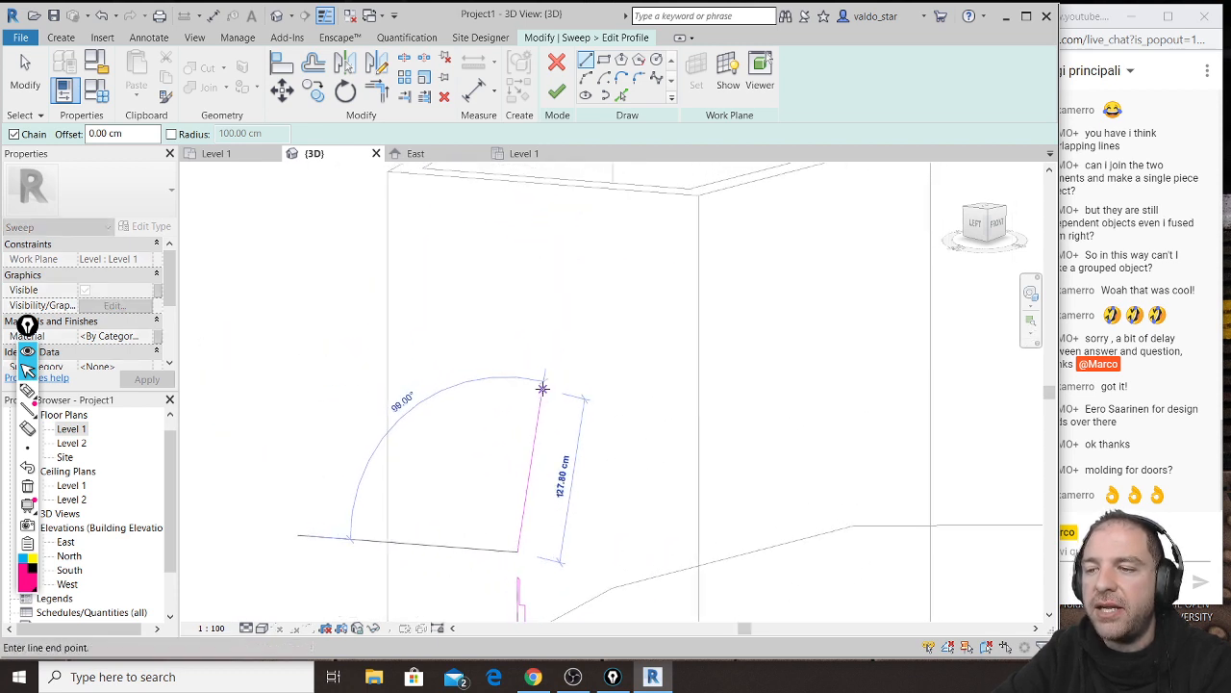
{"action": "scroll", "coordinate": [542, 387], "scroll_direction": "down", "scroll_amount": 1}
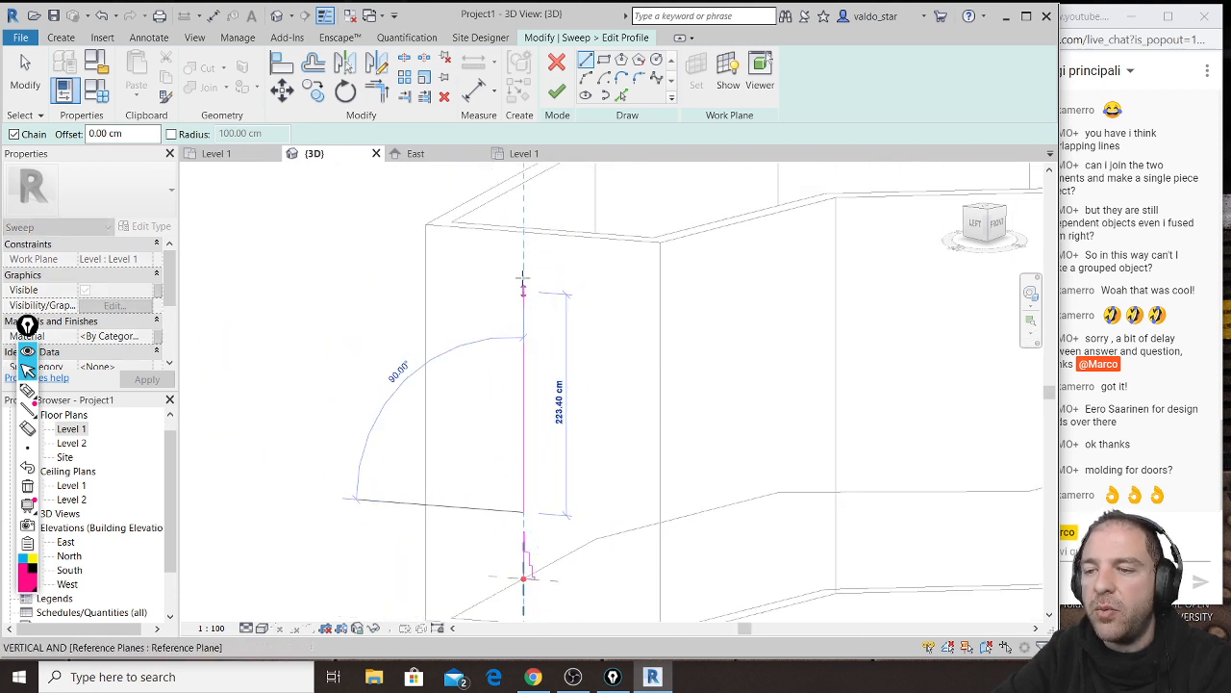
{"action": "left_click", "coordinate": [523, 183]}
Step: Sketch the crown molding's horizontal top edge at the wall top and the upper part of its stepped front, including one sloped segment
{"action": "scroll", "coordinate": [531, 185], "scroll_direction": "up", "scroll_amount": 2}
{"action": "middle_click_drag", "start_coordinate": [531, 185], "coordinate": [526, 317]}
{"action": "scroll", "coordinate": [524, 317], "scroll_direction": "up", "scroll_amount": 4}
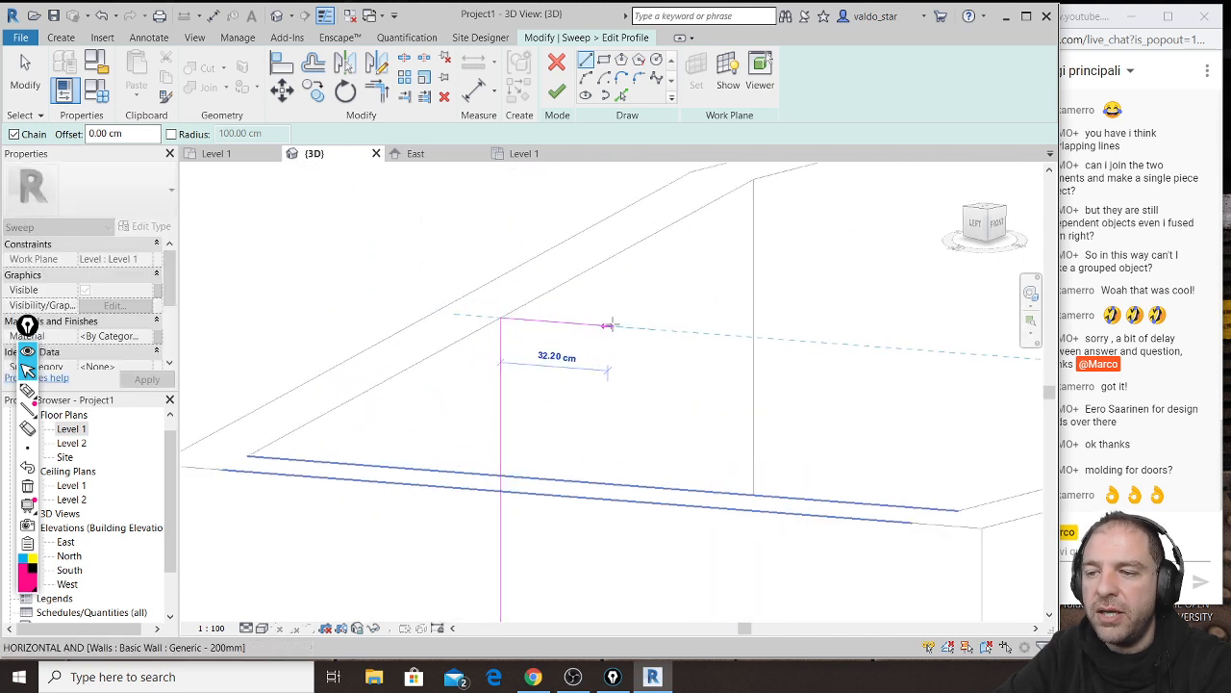
{"action": "left_click", "coordinate": [629, 327]}
{"action": "scroll", "coordinate": [625, 353], "scroll_direction": "up", "scroll_amount": 3}
{"action": "left_click", "coordinate": [632, 356]}
{"action": "left_click", "coordinate": [602, 355]}
{"action": "left_click", "coordinate": [569, 383]}
{"action": "left_click", "coordinate": [570, 420]}
{"action": "left_click", "coordinate": [534, 418]}
{"action": "middle_click_drag", "start_coordinate": [528, 429], "coordinate": [522, 284]}
{"action": "scroll", "coordinate": [521, 312], "scroll_direction": "up", "scroll_amount": 1}
Step: Draw the crown molding's lower notches and steps, ending with a sloped segment back to the vertical line
{"action": "left_click", "coordinate": [531, 321]}
{"action": "left_click", "coordinate": [547, 321]}
{"action": "left_click", "coordinate": [546, 348]}
{"action": "left_click", "coordinate": [489, 345]}
{"action": "left_click", "coordinate": [489, 382]}
{"action": "left_click", "coordinate": [507, 383]}
{"action": "left_click", "coordinate": [507, 406]}
{"action": "left_click", "coordinate": [469, 405]}
{"action": "left_click", "coordinate": [470, 493]}
{"action": "left_click", "coordinate": [401, 541]}
{"action": "scroll", "coordinate": [451, 327], "scroll_direction": "down", "scroll_amount": 8}
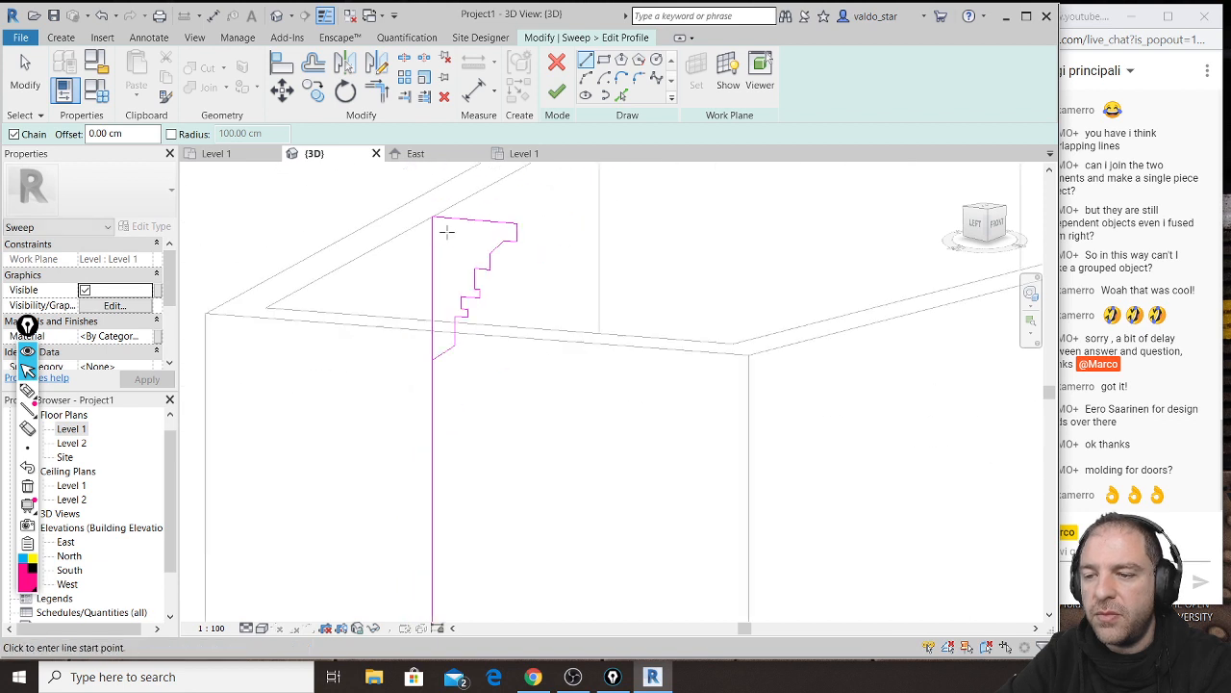
Step: Sketch a middle molding profile's lower part on the vertical line, stepping outward and upward, with a first riser about 8.7 cm high
{"action": "scroll", "coordinate": [459, 438], "scroll_direction": "up", "scroll_amount": 6}
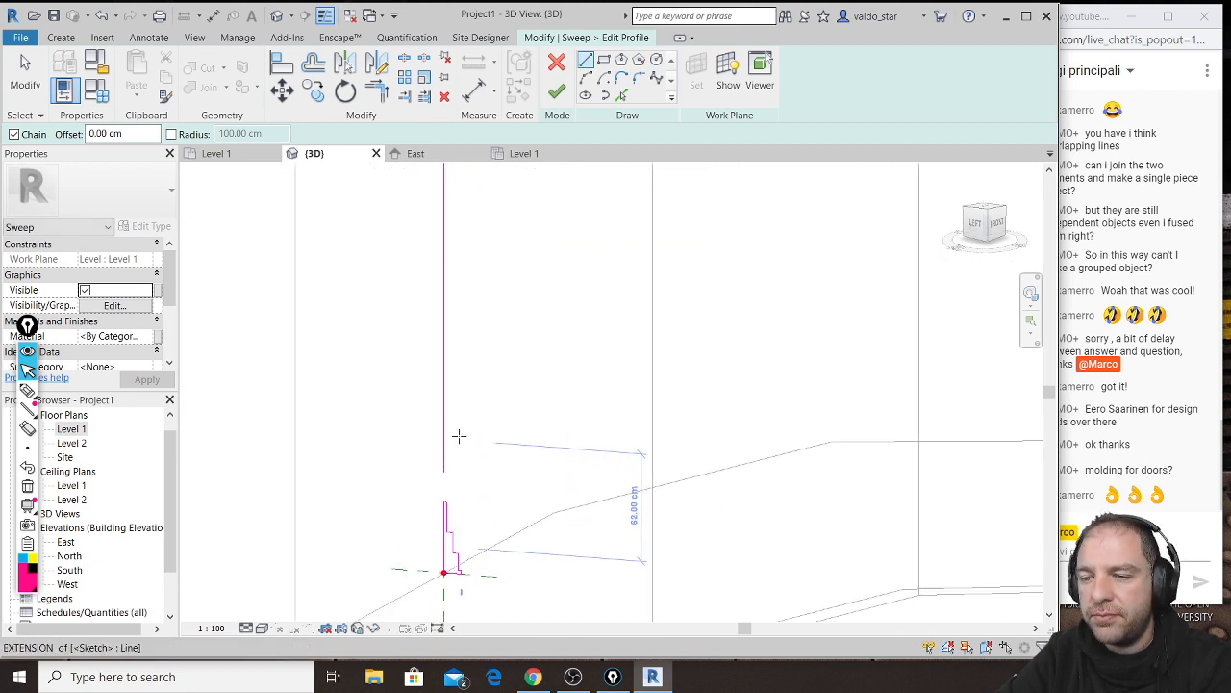
{"action": "left_click", "coordinate": [428, 496]}
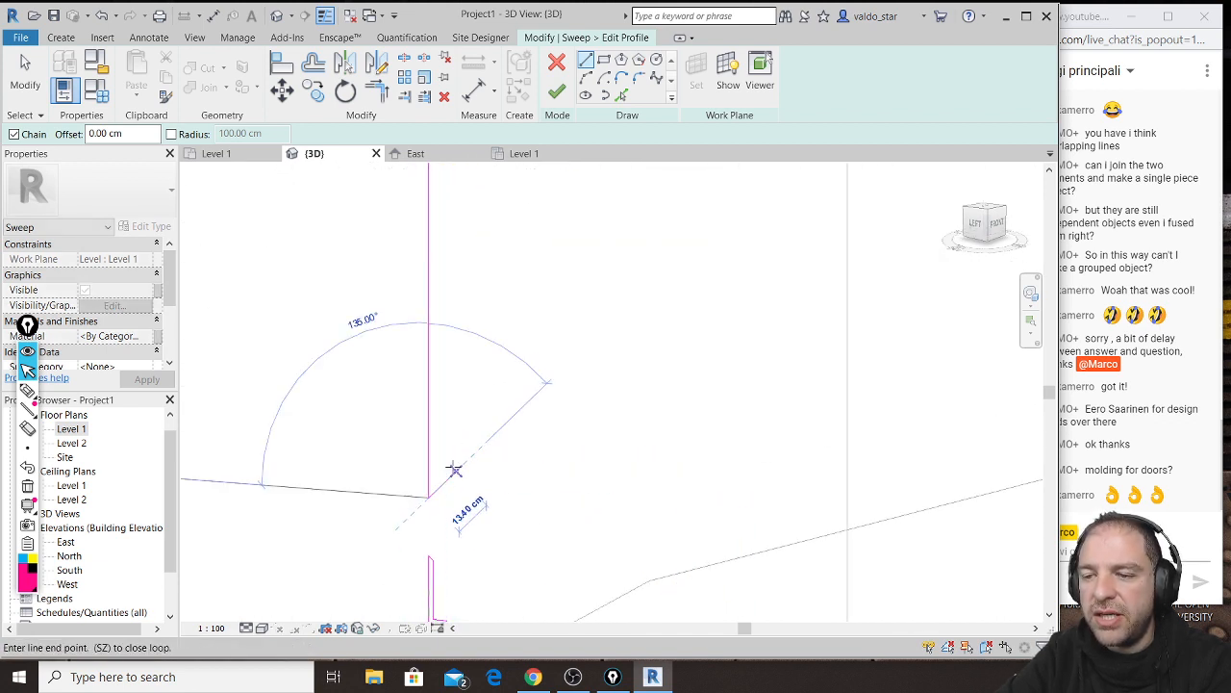
{"action": "key", "text": "Escape"}
{"action": "left_click", "coordinate": [428, 330]}
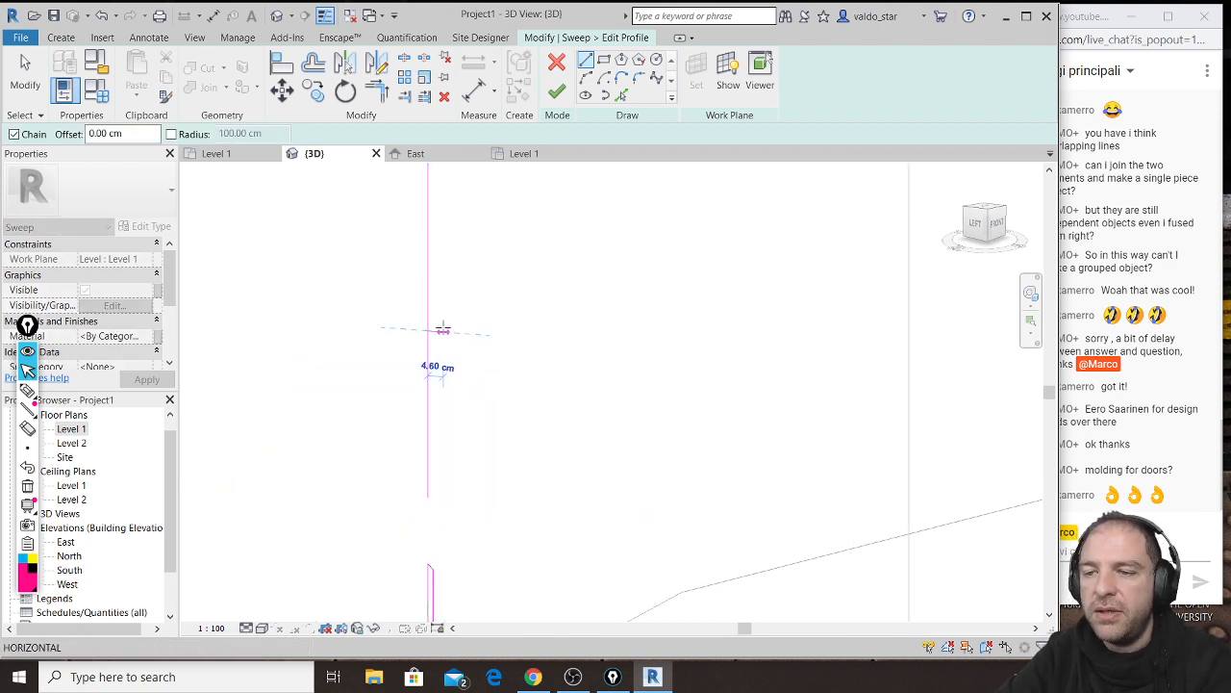
{"action": "left_click", "coordinate": [442, 331]}
{"action": "scroll", "coordinate": [443, 314], "scroll_direction": "up", "scroll_amount": 3}
{"action": "left_click", "coordinate": [444, 295]}
{"action": "left_click", "coordinate": [473, 294]}
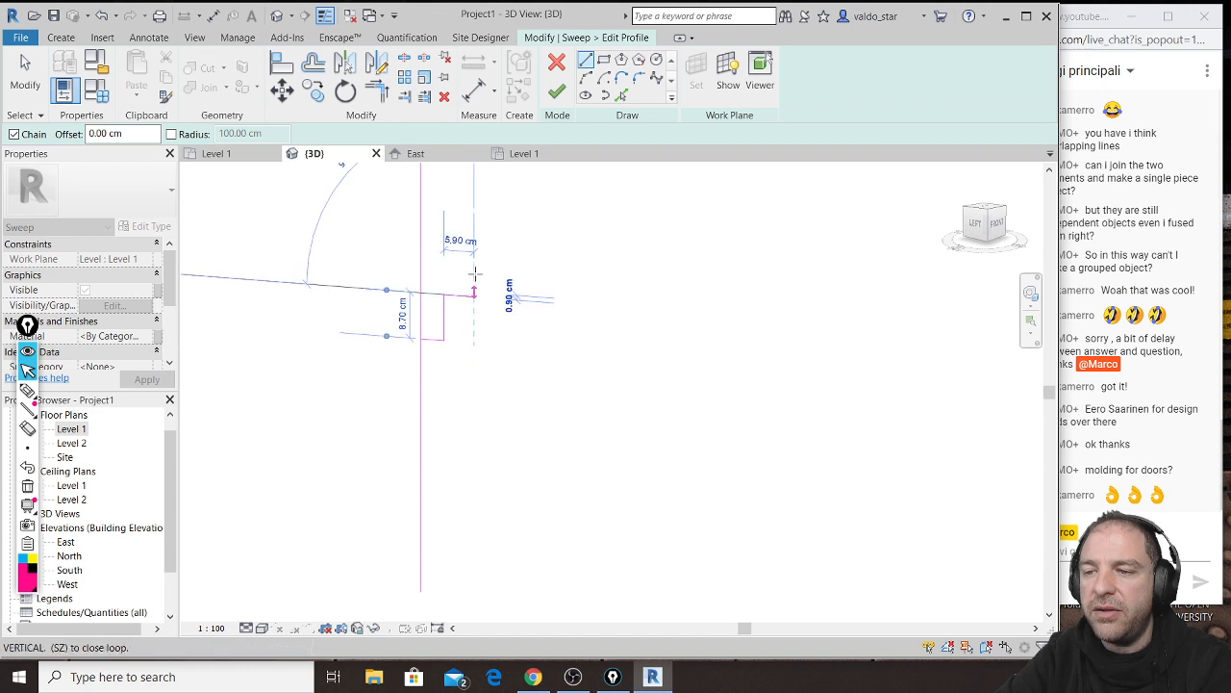
{"action": "left_click", "coordinate": [474, 233]}
{"action": "left_click", "coordinate": [502, 233]}
Step: Draw the middle profile's upper part, stepping back inward to the vertical line, with a top riser about 28 cm tall
{"action": "middle_click_drag", "start_coordinate": [511, 207], "coordinate": [498, 373]}
{"action": "scroll", "coordinate": [498, 327], "scroll_direction": "up", "scroll_amount": 1}
{"action": "left_click", "coordinate": [499, 293]}
{"action": "left_click", "coordinate": [473, 291]}
{"action": "left_click", "coordinate": [473, 227]}
{"action": "left_click", "coordinate": [450, 225]}
{"action": "middle_click_drag", "start_coordinate": [462, 220], "coordinate": [477, 375]}
{"action": "left_click", "coordinate": [464, 231]}
{"action": "left_click", "coordinate": [450, 229]}
{"action": "middle_click_drag", "start_coordinate": [465, 224], "coordinate": [496, 411]}
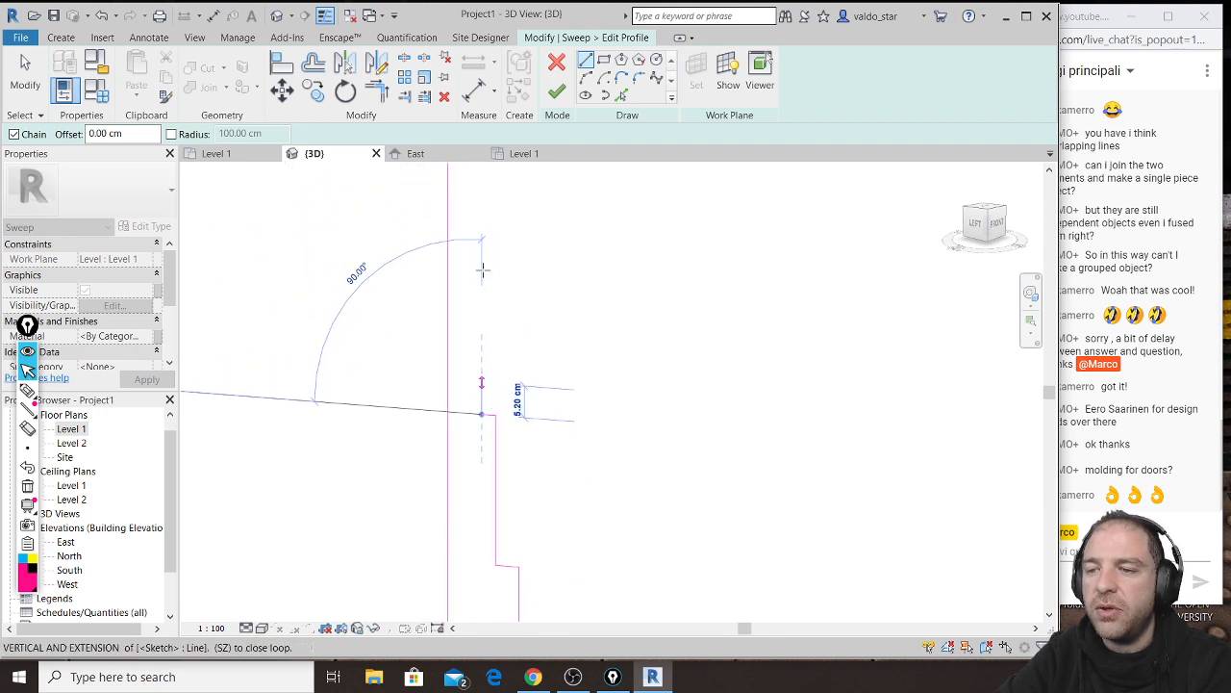
{"action": "left_click", "coordinate": [481, 242]}
{"action": "scroll", "coordinate": [515, 327], "scroll_direction": "down", "scroll_amount": 9}
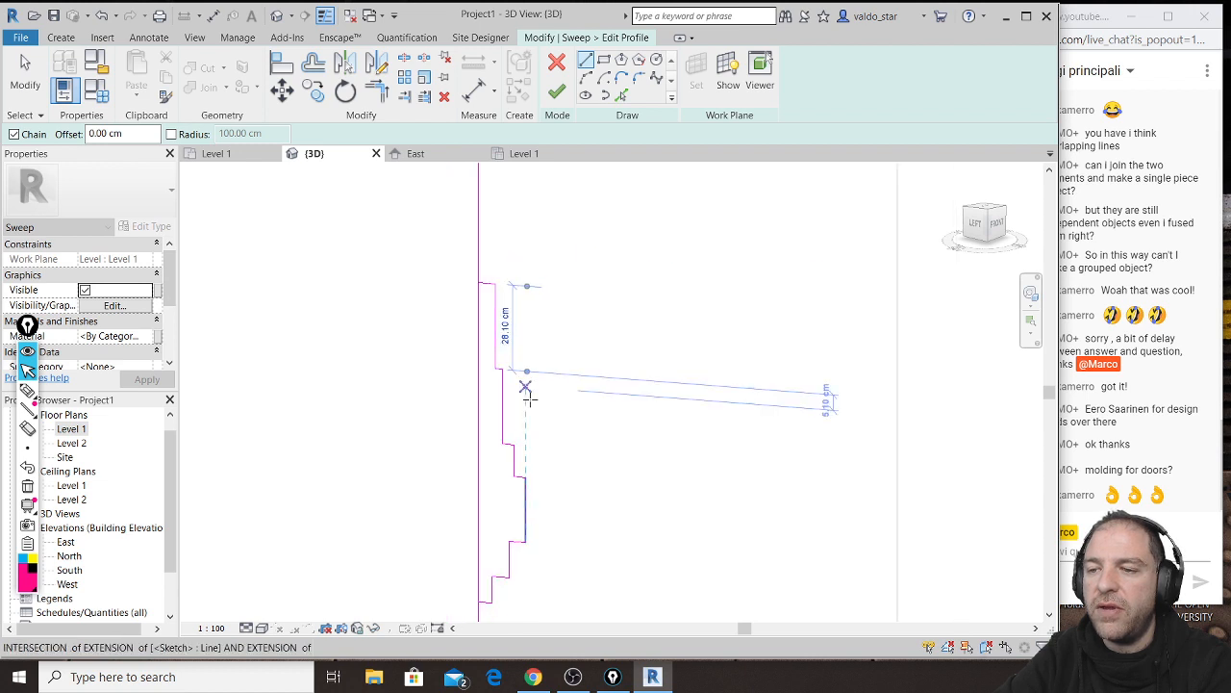
{"action": "key", "text": "Escape"}
{"action": "key", "text": "Escape"}
Step: Split the vertical line between the crown and middle profiles and trim its upper part to close the crown profile
{"action": "mouse_move", "coordinate": [635, 345]}
{"action": "middle_mouse_down", "text": "shift"}
{"action": "mouse_move", "coordinate": [626, 294]}
{"action": "mouse_move", "coordinate": [622, 339]}
{"action": "middle_mouse_up", "text": "shift"}
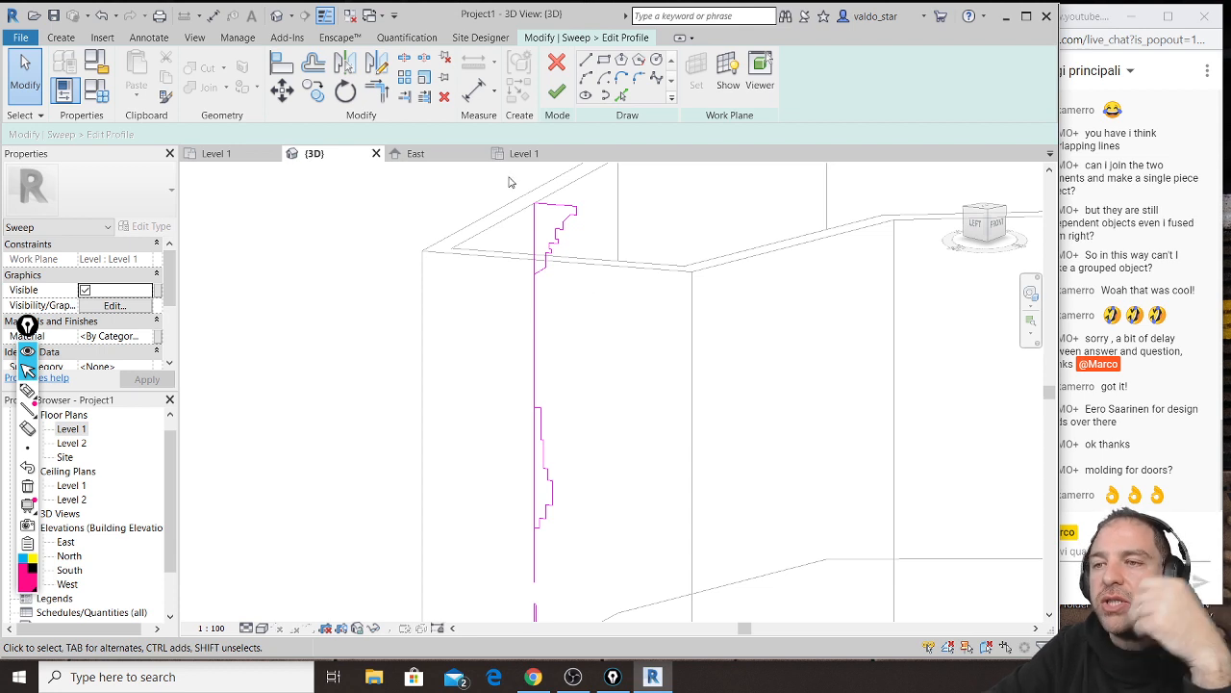
{"action": "left_click", "coordinate": [404, 58]}
{"action": "left_click", "coordinate": [538, 328]}
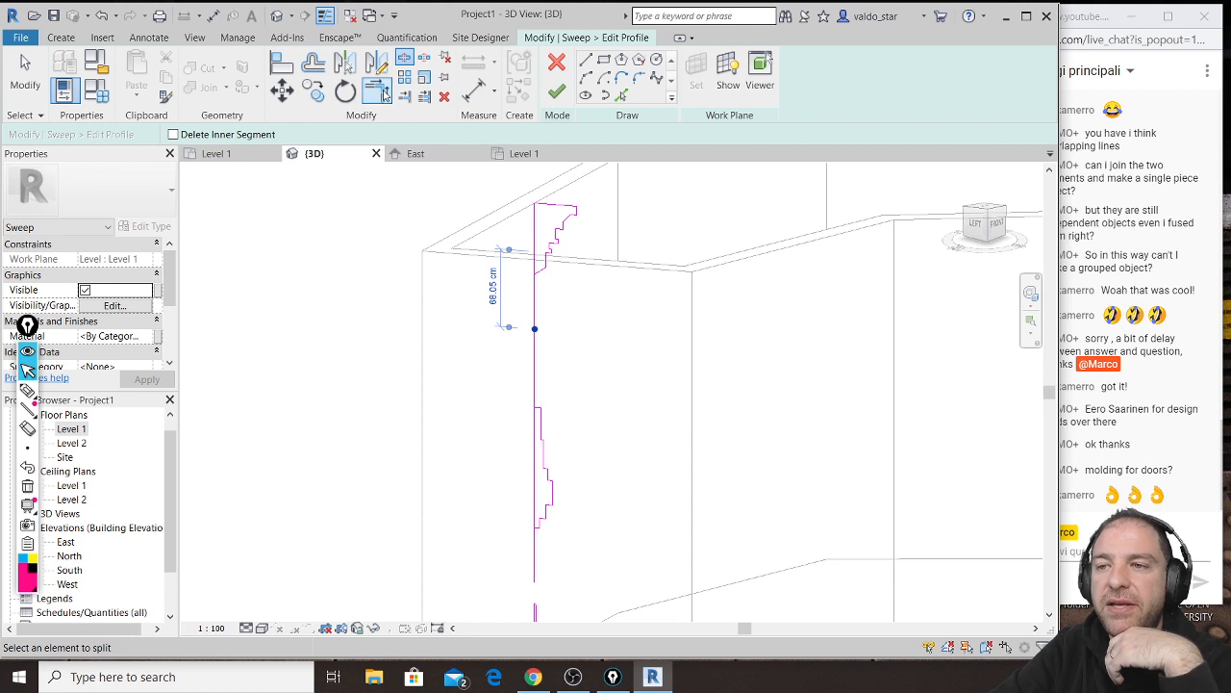
{"action": "left_click", "coordinate": [377, 92]}
{"action": "scroll", "coordinate": [544, 267], "scroll_direction": "up", "scroll_amount": 1}
{"action": "left_click", "coordinate": [536, 273]}
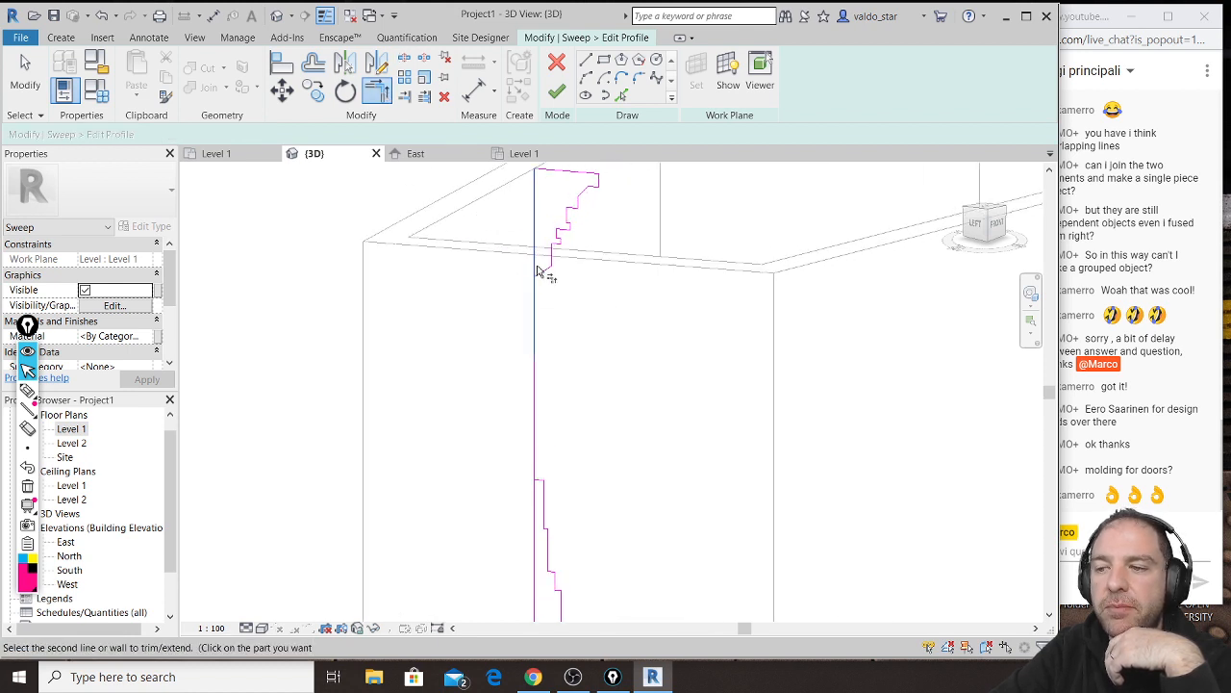
{"action": "left_click", "coordinate": [544, 272]}
Step: Trim the vertical line at both ends of the middle molding profile so that it forms a closed loop
{"action": "scroll", "coordinate": [577, 385], "scroll_direction": "up", "scroll_amount": 3}
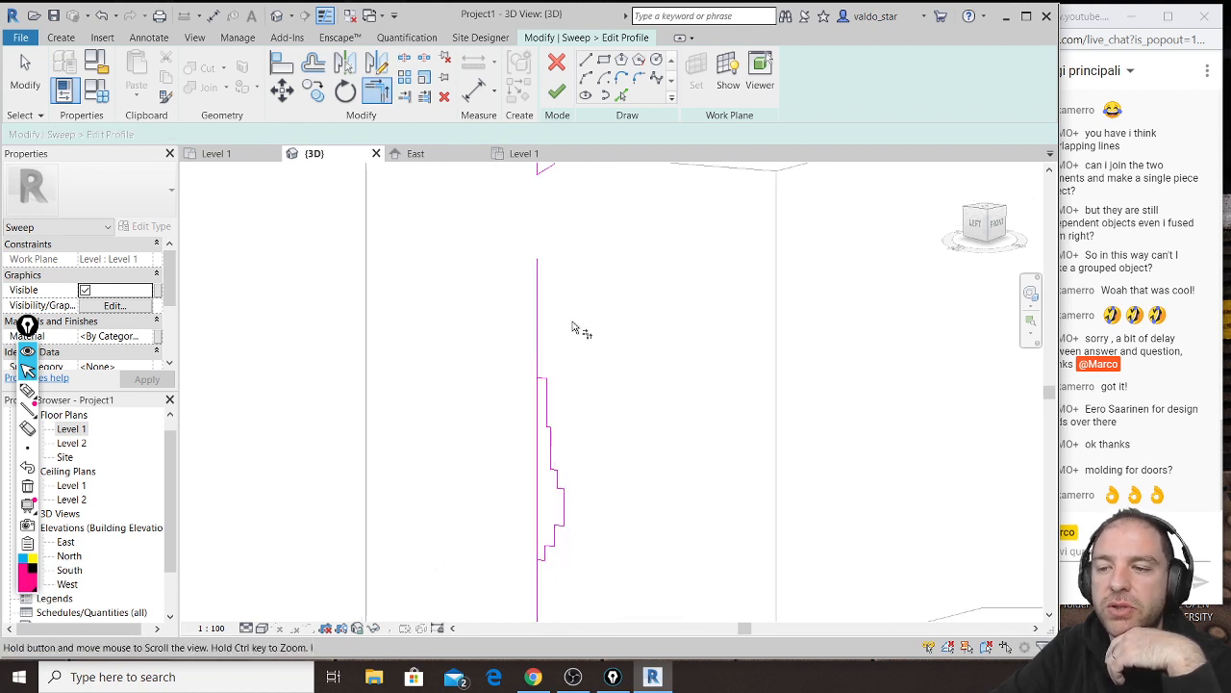
{"action": "left_click", "coordinate": [540, 369]}
{"action": "left_click", "coordinate": [536, 379]}
{"action": "scroll", "coordinate": [548, 293], "scroll_direction": "down", "scroll_amount": 2}
{"action": "scroll", "coordinate": [541, 491], "scroll_direction": "up", "scroll_amount": 2}
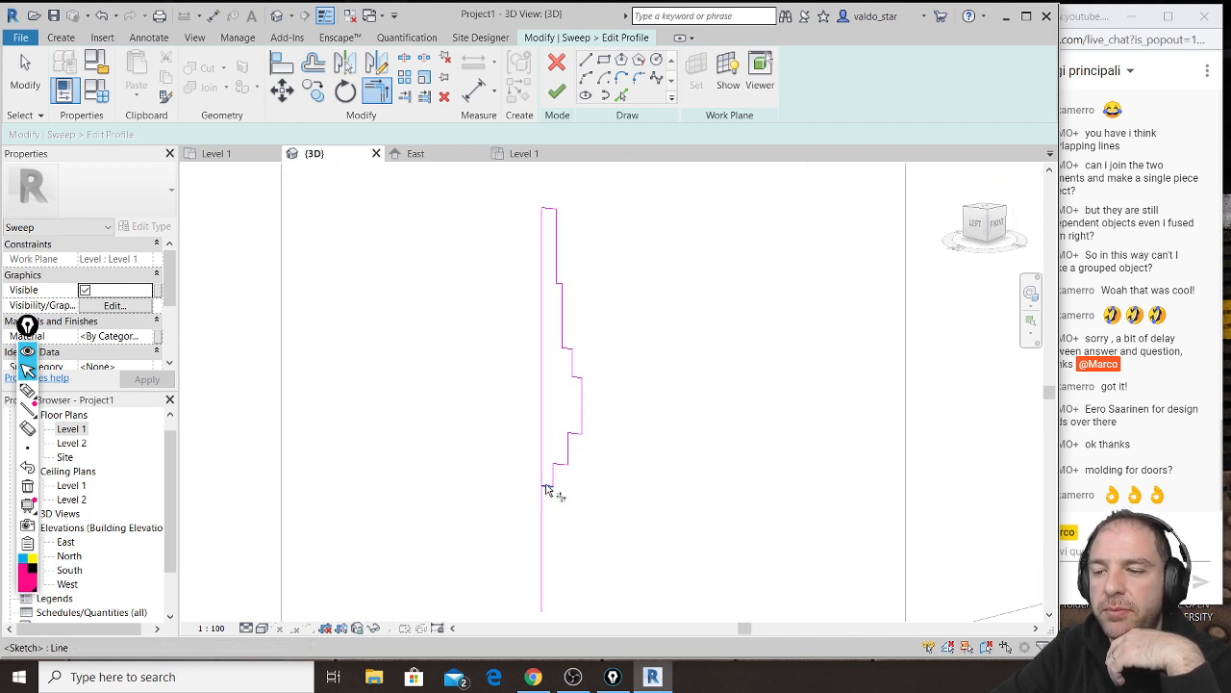
{"action": "scroll", "coordinate": [553, 394], "scroll_direction": "down", "scroll_amount": 3}
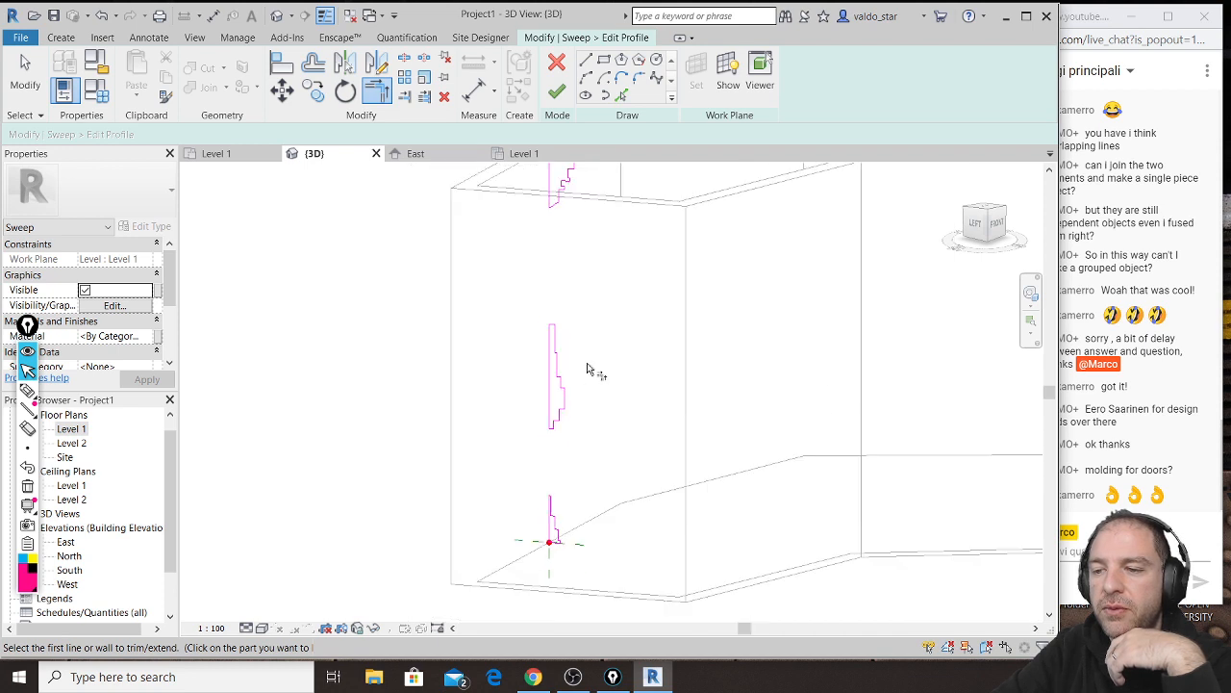
Step: Finish the profile sketch and generate the sweep with the baseboard, middle and crown molding loops
{"action": "middle_click_drag", "start_coordinate": [542, 262], "coordinate": [538, 325]}
{"action": "scroll", "coordinate": [582, 211], "scroll_direction": "up", "scroll_amount": 1}
{"action": "key", "text": "t"}
{"action": "key", "text": "r"}
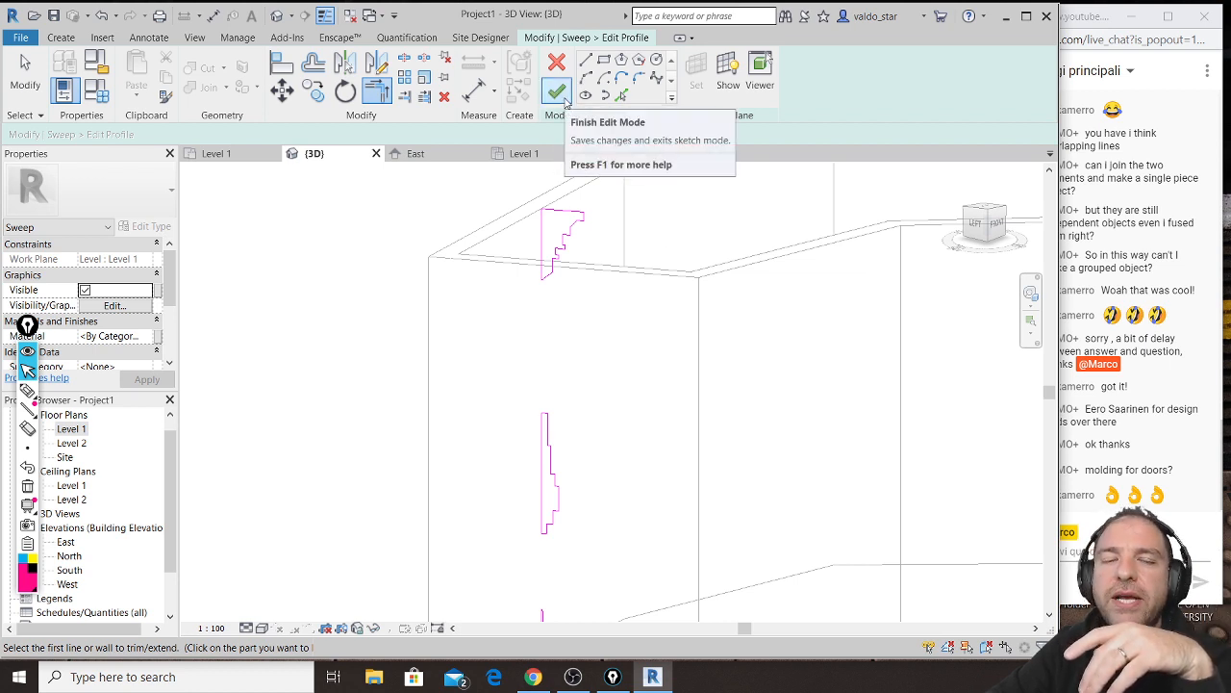
{"action": "left_click", "coordinate": [558, 93]}
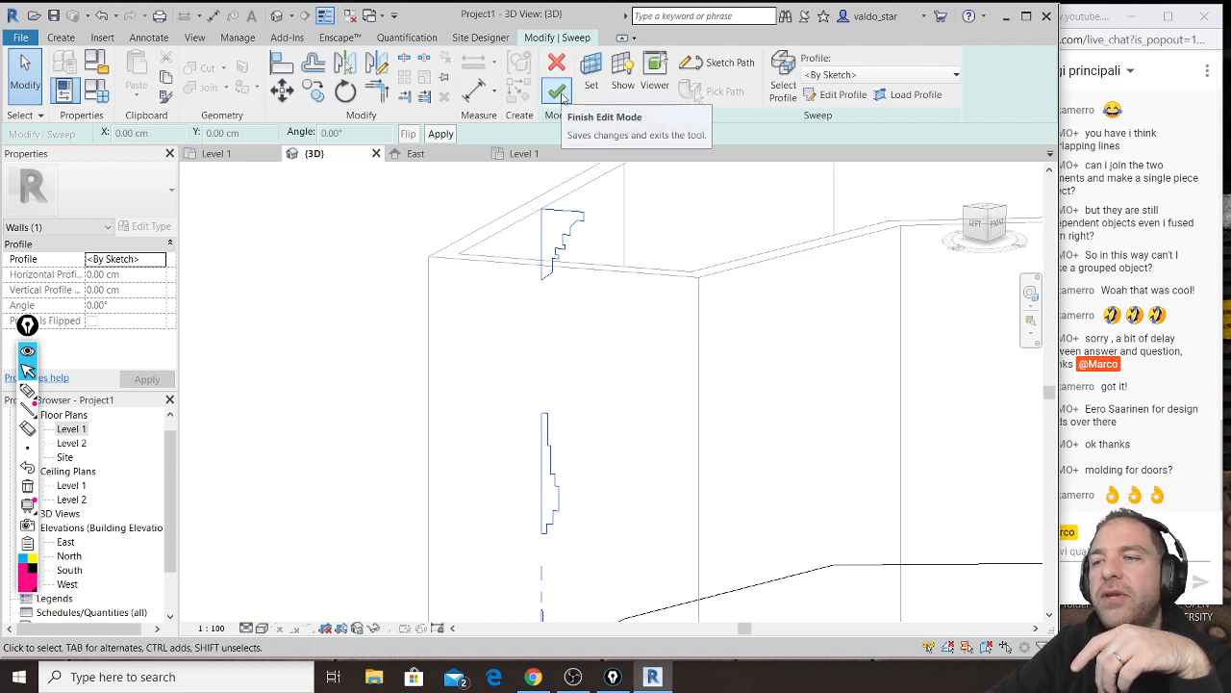
{"action": "left_click", "coordinate": [562, 98]}
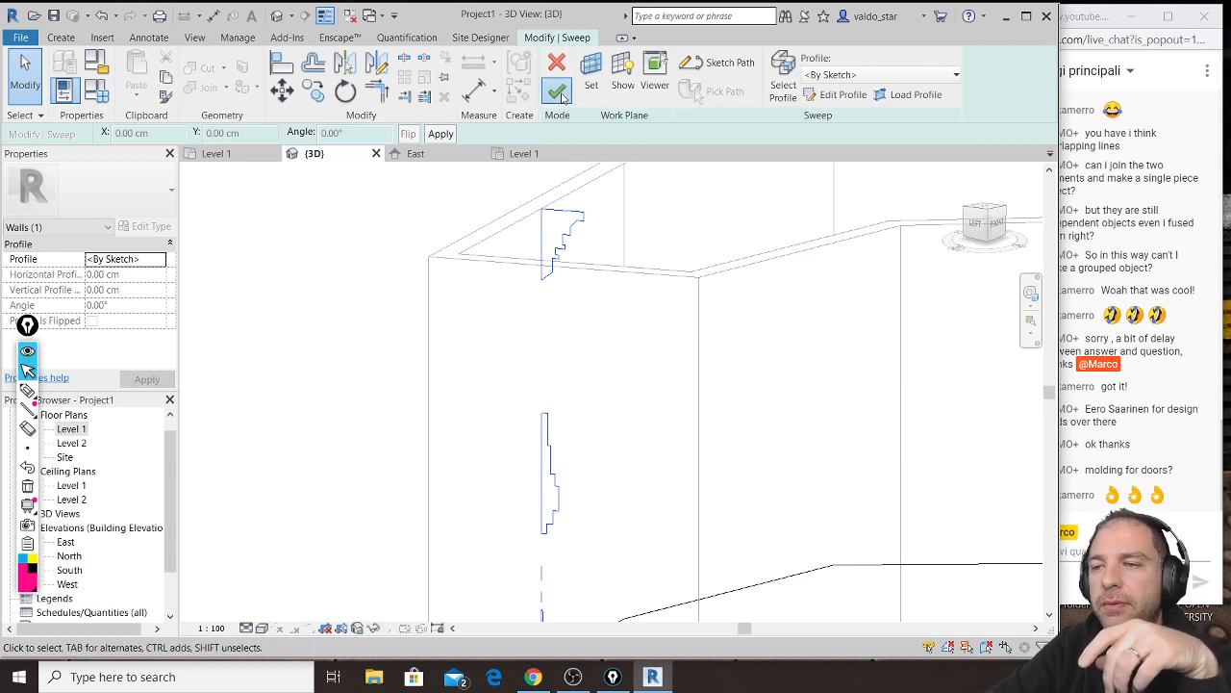
Step: Examine the swept moldings along the inner walls and corners of the room from several 3D viewpoints
{"action": "middle_click_drag", "start_coordinate": [636, 389], "coordinate": [484, 476]}
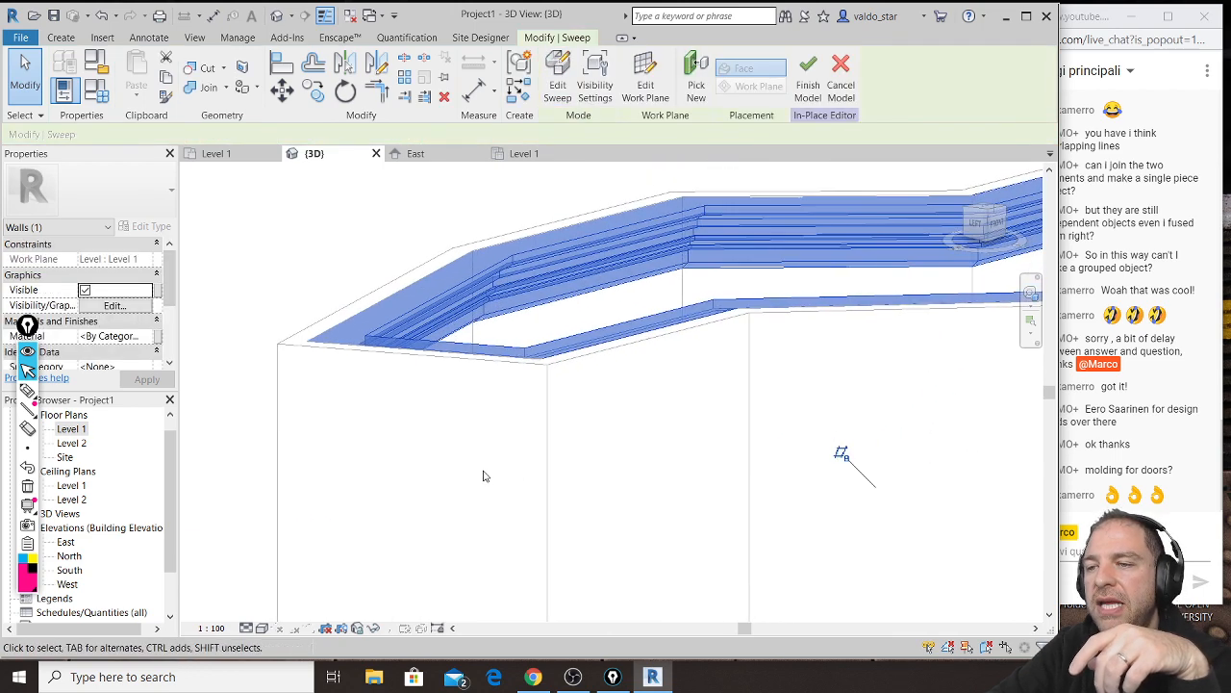
{"action": "scroll", "coordinate": [484, 476], "scroll_direction": "down", "scroll_amount": 1}
{"action": "middle_click_drag", "start_coordinate": [567, 516], "coordinate": [253, 557]}
{"action": "middle_click_drag", "start_coordinate": [487, 503], "coordinate": [707, 514], "text": "shift"}
{"action": "left_click", "coordinate": [835, 377]}
{"action": "middle_click_drag", "start_coordinate": [841, 368], "coordinate": [885, 431], "text": "shift"}
{"action": "scroll", "coordinate": [601, 487], "scroll_direction": "up", "scroll_amount": 5}
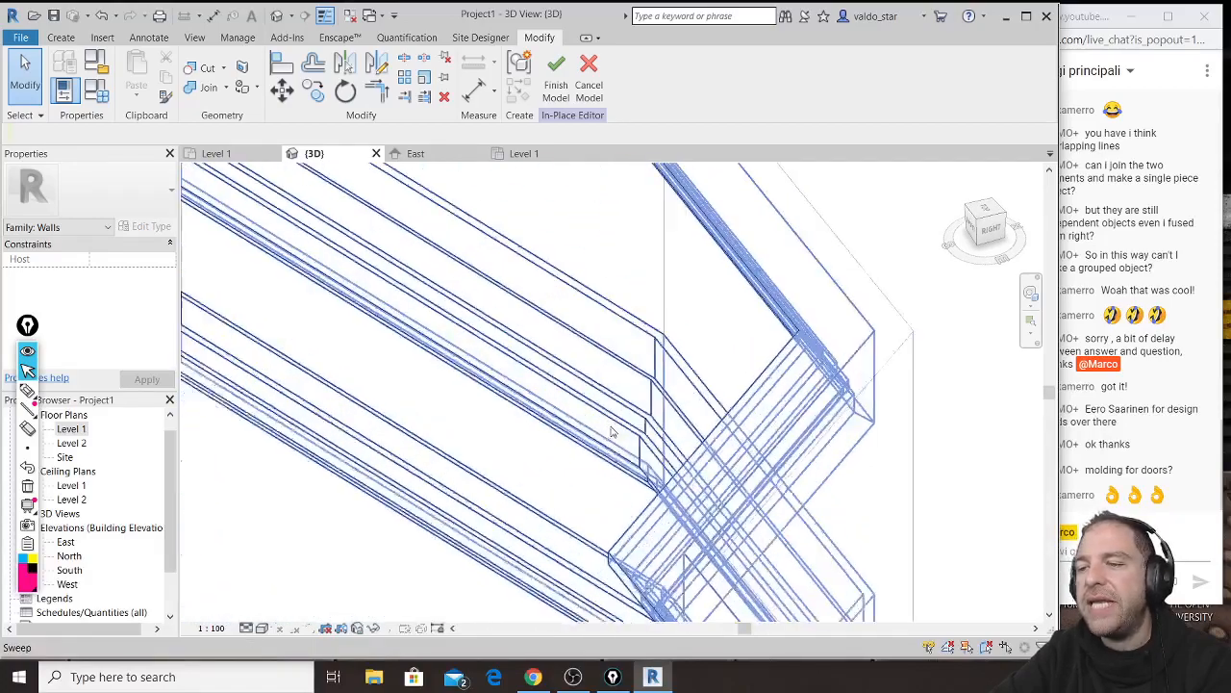
{"action": "middle_click_drag", "start_coordinate": [600, 487], "coordinate": [654, 449], "text": "shift"}
{"action": "scroll", "coordinate": [598, 464], "scroll_direction": "down", "scroll_amount": 5}
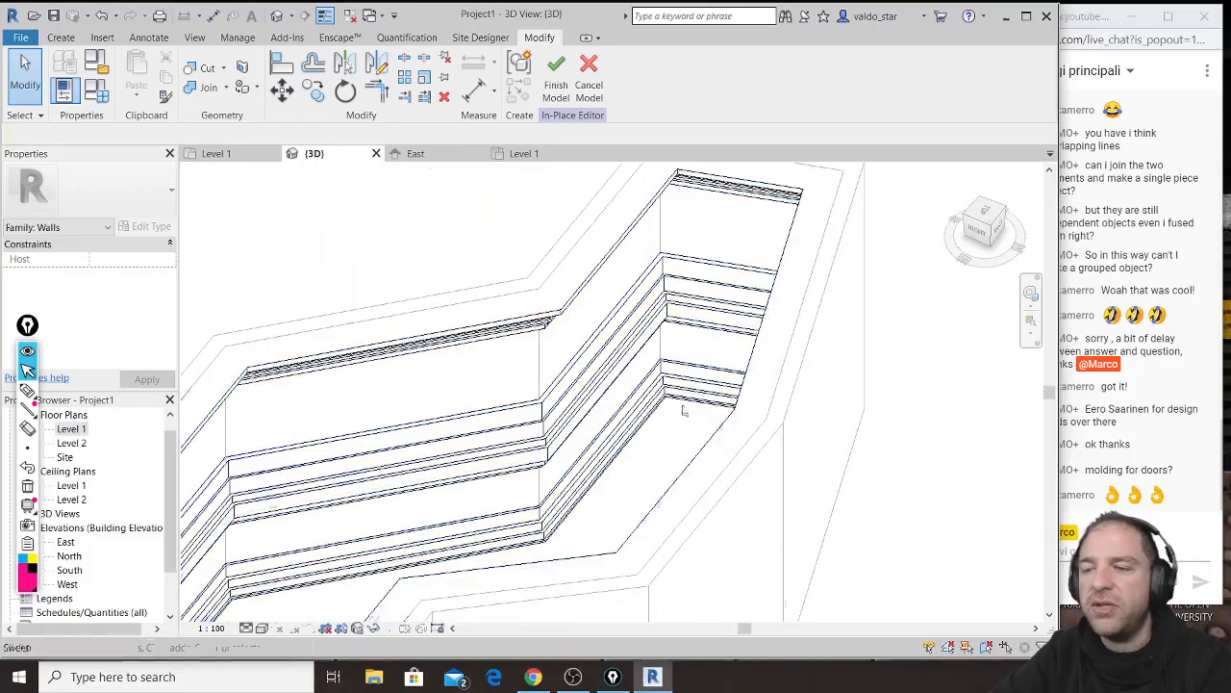
{"action": "middle_click_drag", "start_coordinate": [654, 383], "coordinate": [242, 385], "text": "shift"}
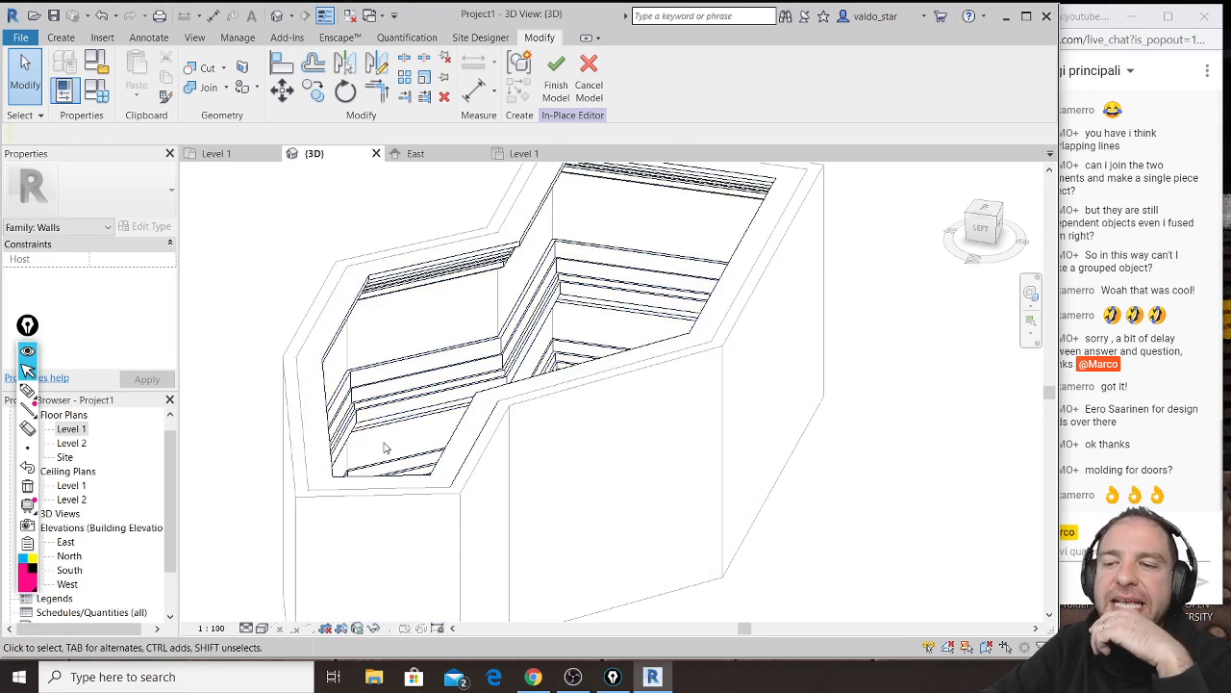
{"action": "scroll", "coordinate": [381, 464], "scroll_direction": "up", "scroll_amount": 2}
{"action": "middle_click_drag", "start_coordinate": [457, 452], "coordinate": [580, 473]}
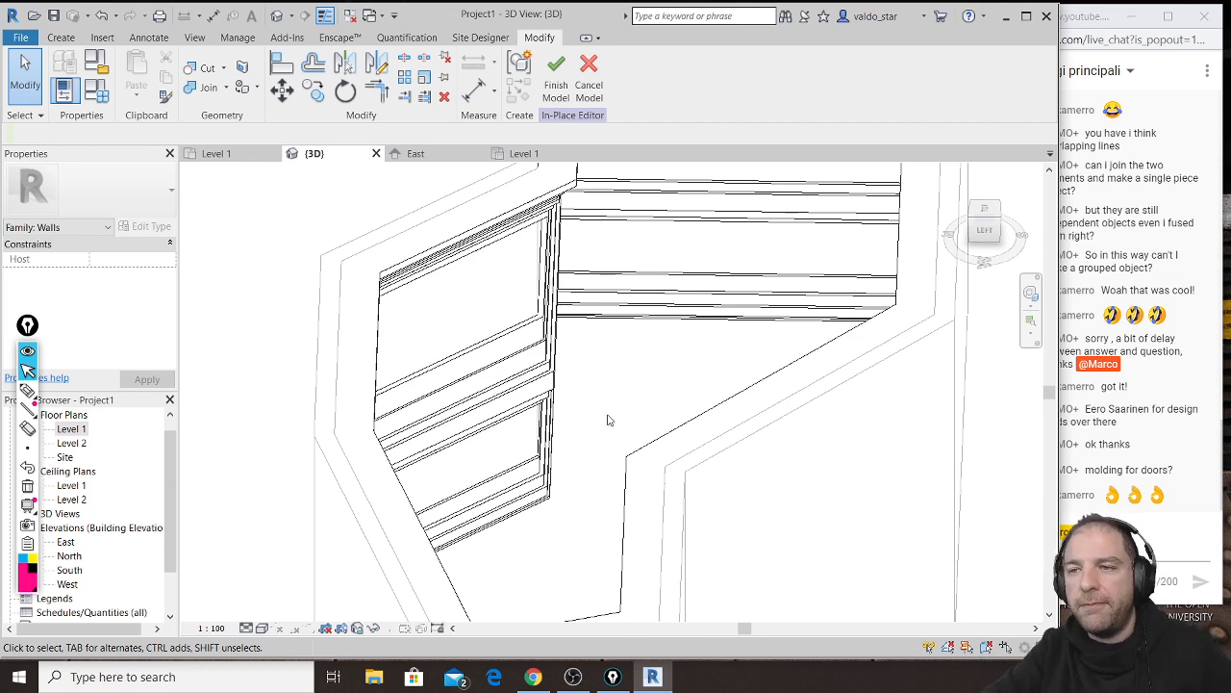
Step: Finish the in-place moldings model and show the whole room in 3D
{"action": "left_click", "coordinate": [565, 93]}
{"action": "scroll", "coordinate": [590, 367], "scroll_direction": "down", "scroll_amount": 5}
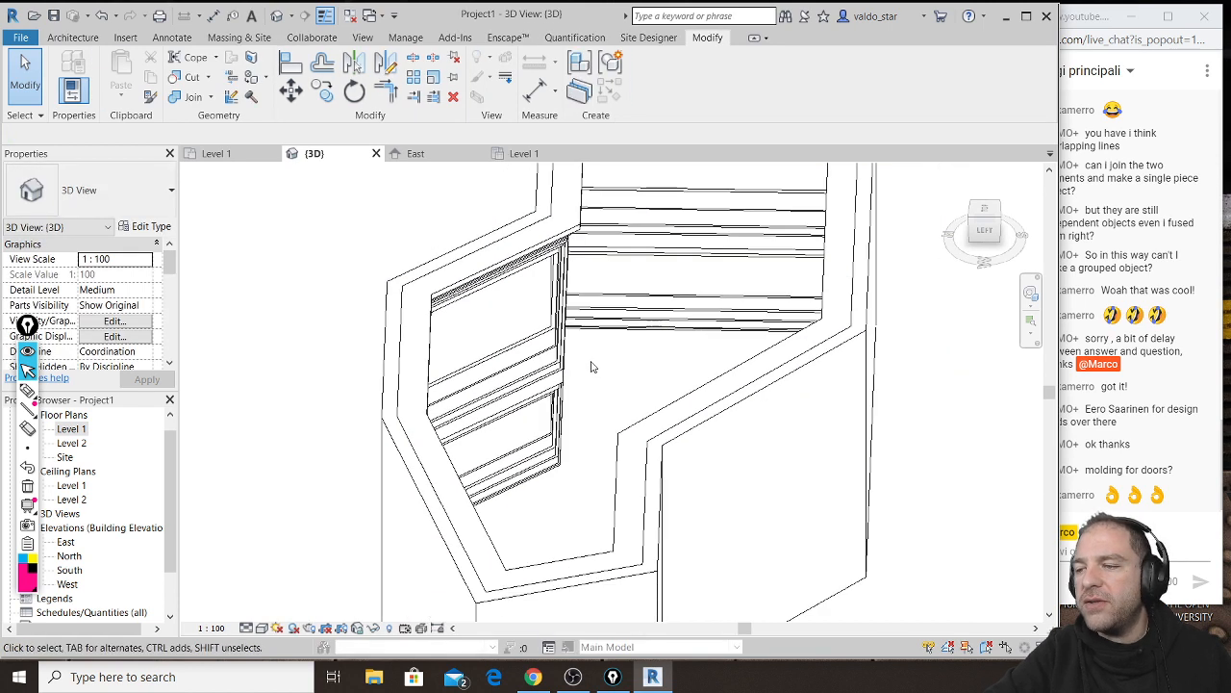
{"action": "middle_click_drag", "start_coordinate": [590, 367], "coordinate": [611, 386], "text": "shift"}
{"action": "scroll", "coordinate": [611, 325], "scroll_direction": "up", "scroll_amount": 5}
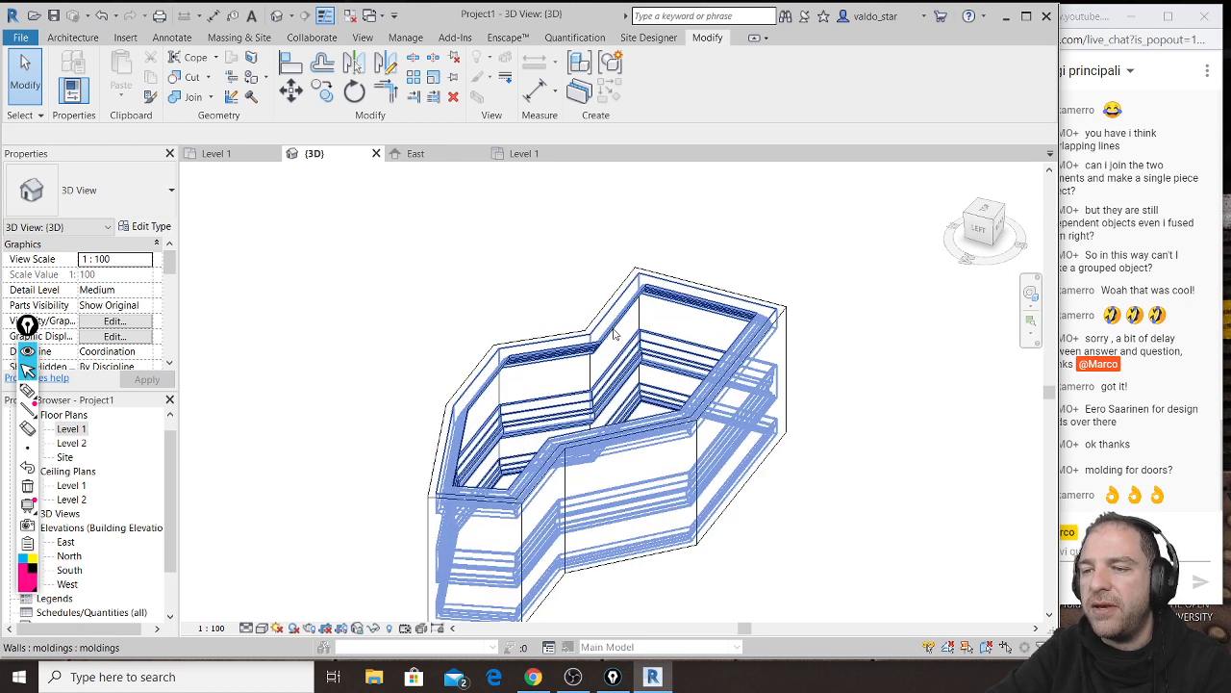
Step: Save the project in the Documents folder as FRIDAY REVIT
{"action": "left_click", "coordinate": [55, 17]}
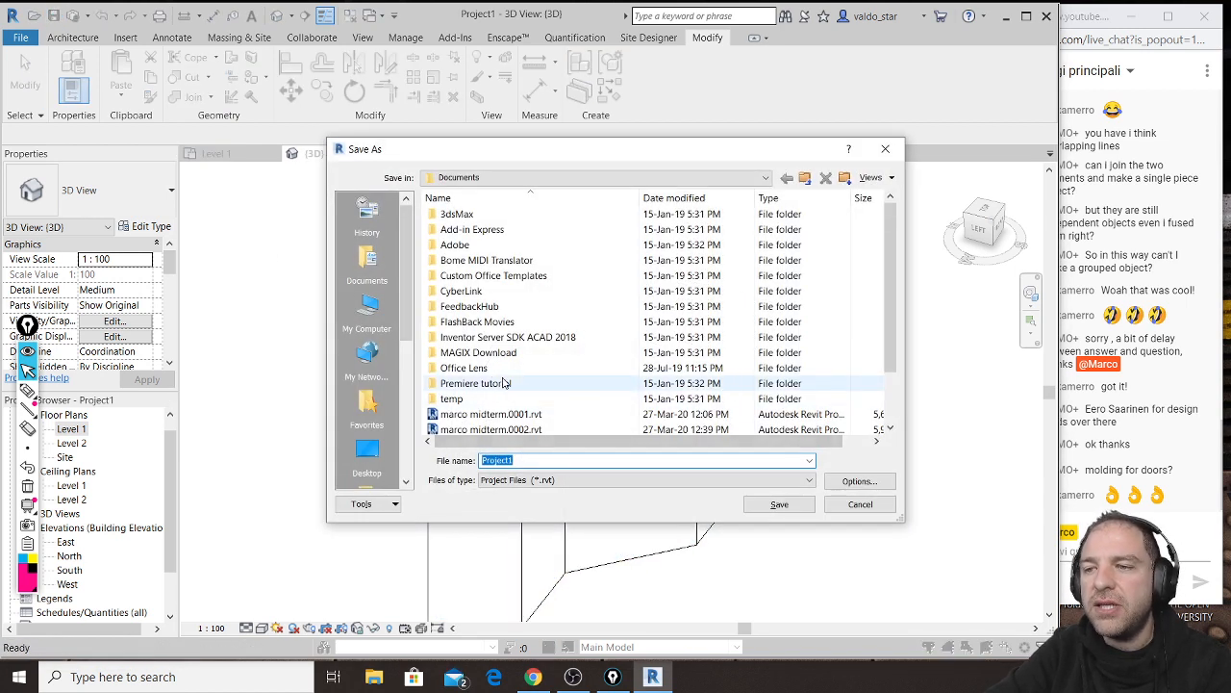
{"action": "type", "text": "FRIDAY REVIT"}
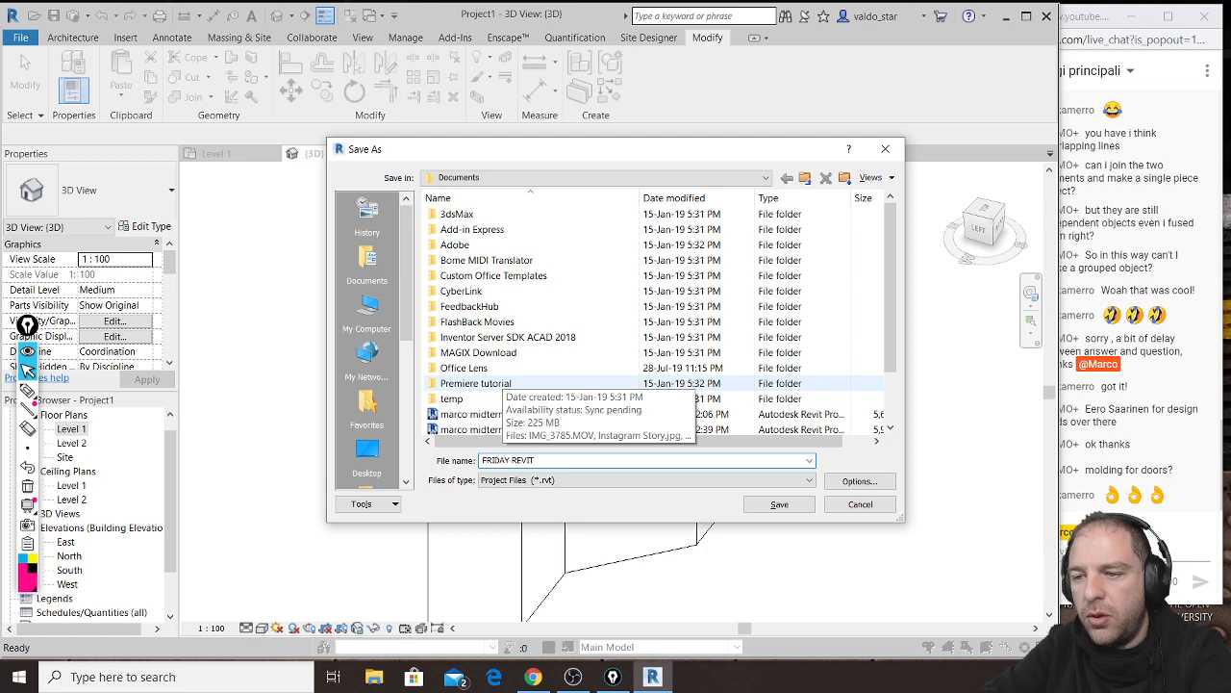
{"action": "key", "text": "Return"}
{"action": "left_click", "coordinate": [790, 513]}
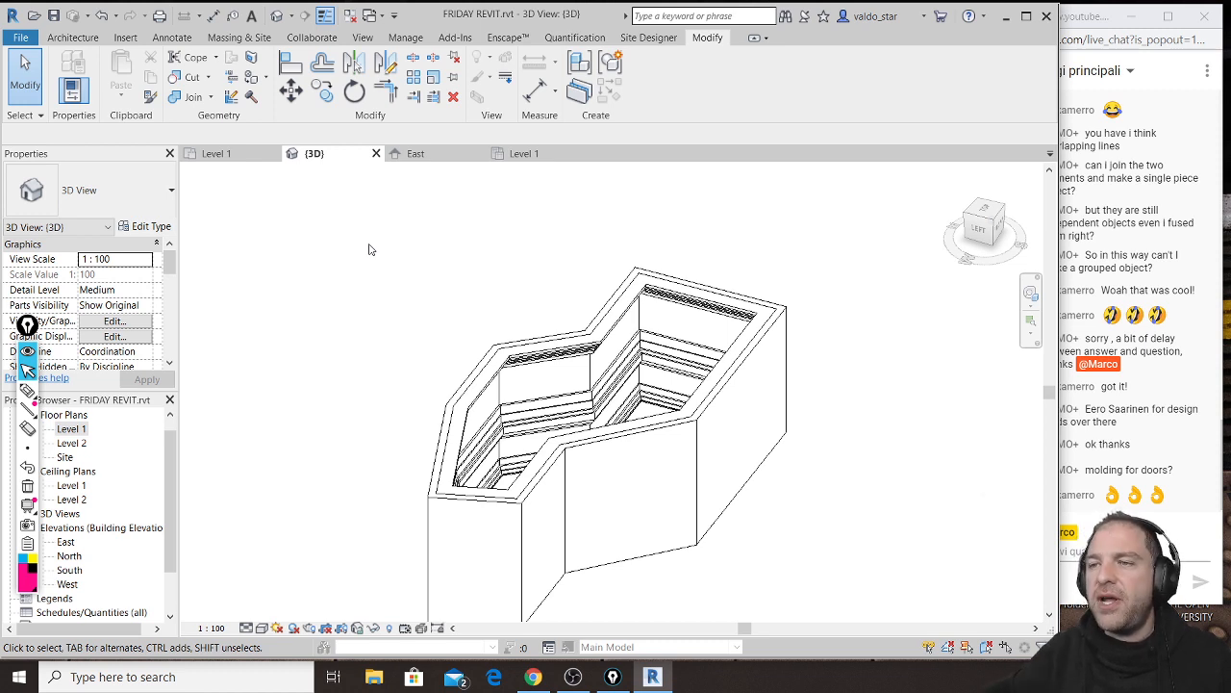
Step: Switch to the YouTube live chat window and read the recent messages
{"action": "left_click", "coordinate": [1083, 7]}
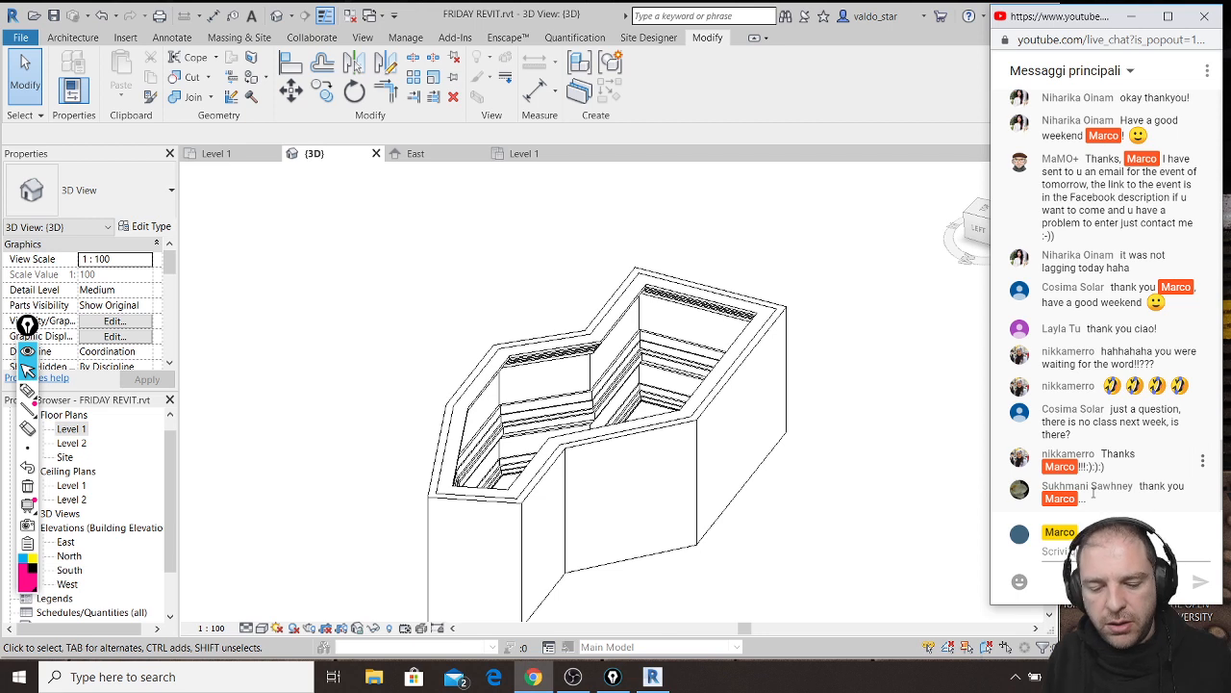
{"action": "scroll", "coordinate": [1094, 493], "scroll_direction": "up", "scroll_amount": 1}
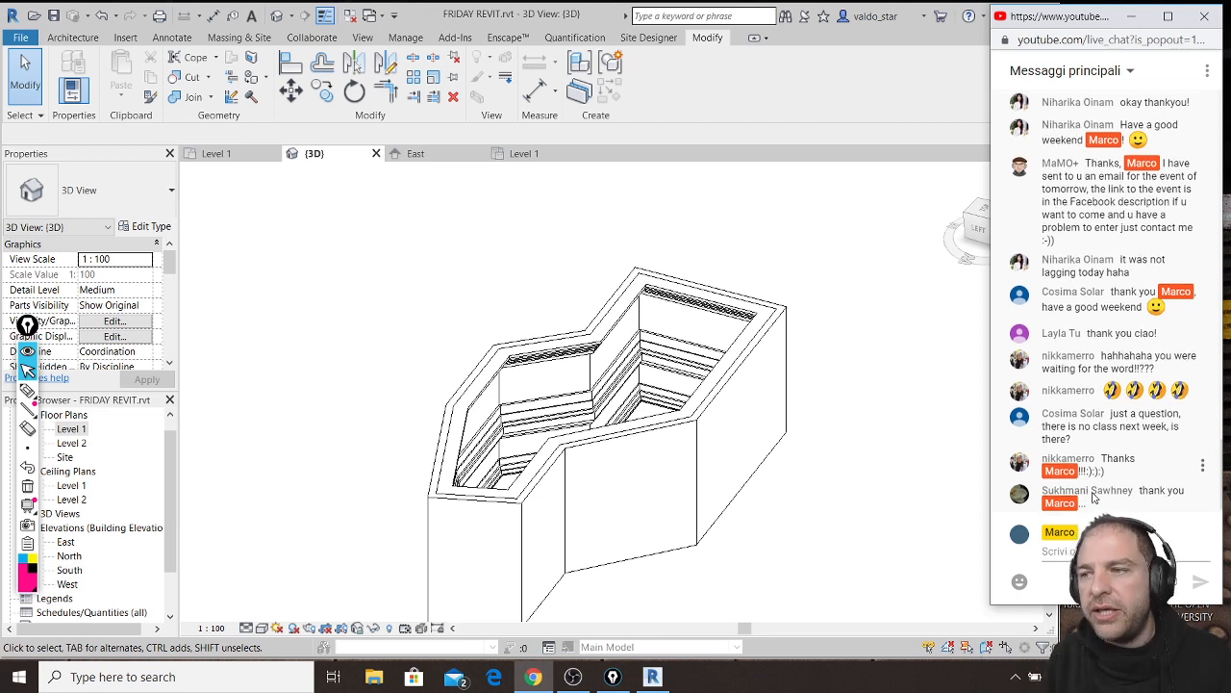
{"action": "scroll", "coordinate": [1094, 493], "scroll_direction": "up", "scroll_amount": 3}
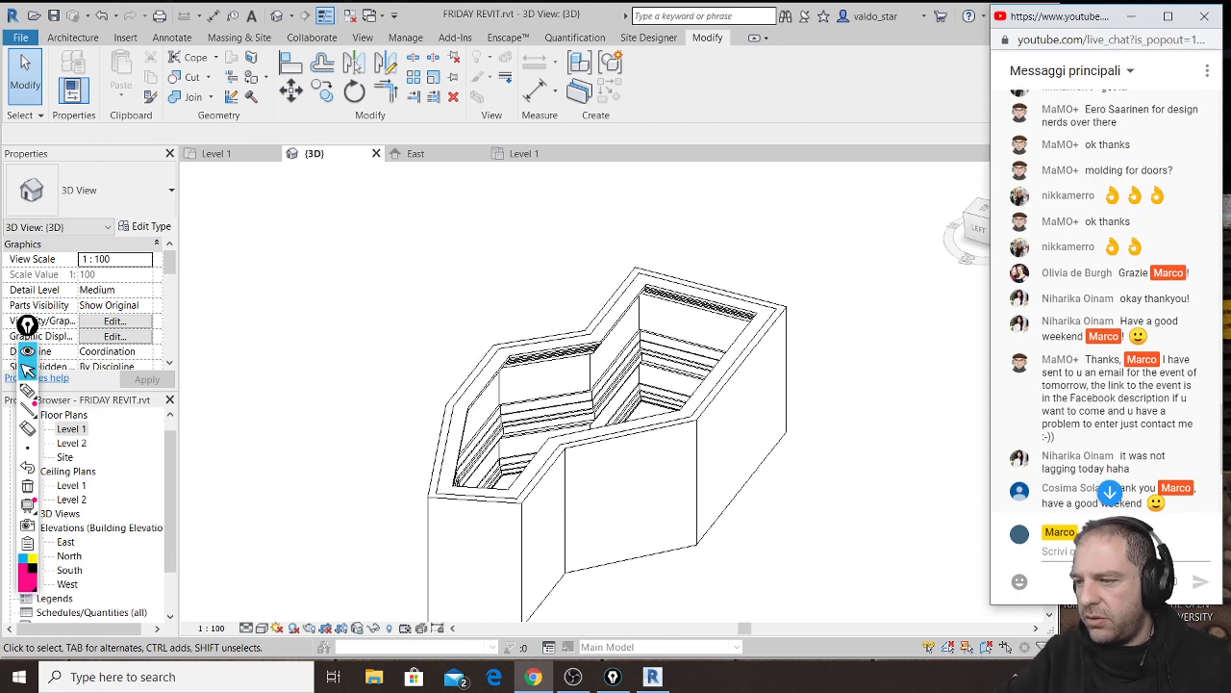
{"action": "scroll", "coordinate": [1132, 452], "scroll_direction": "down", "scroll_amount": 4}
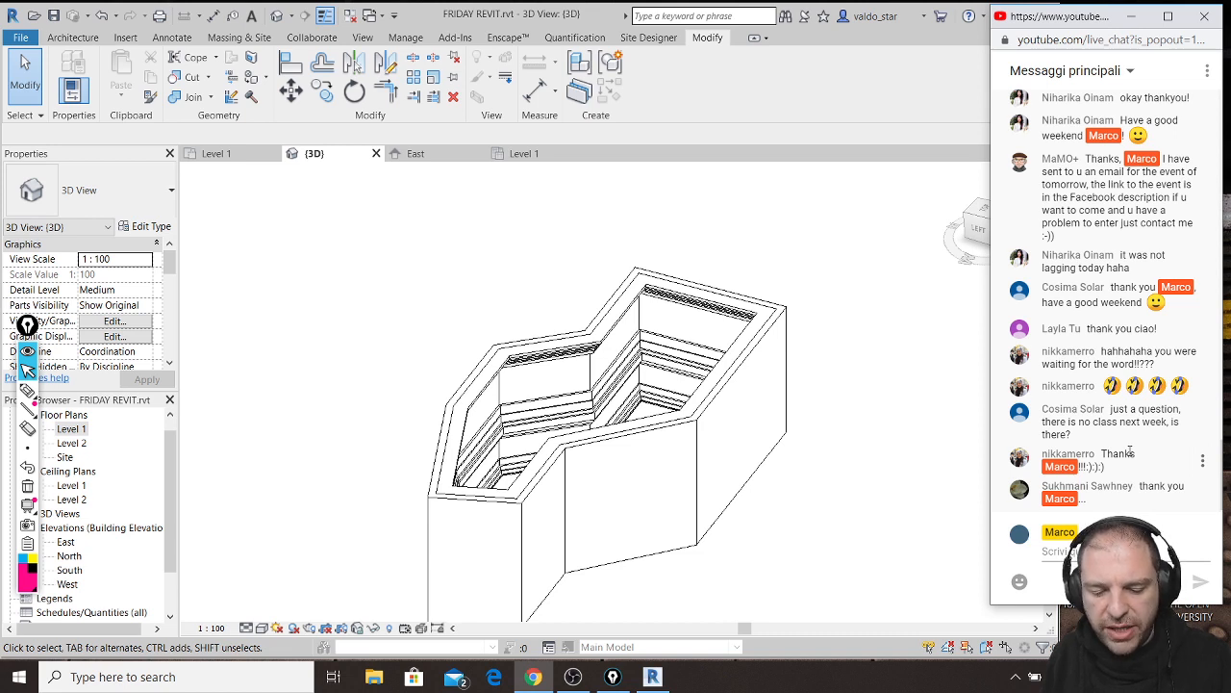
Step: Switch to the screen annotation pen and handwrite THURSDAY in pink above the room model
{"action": "key", "text": "ctrl+shift+3"}
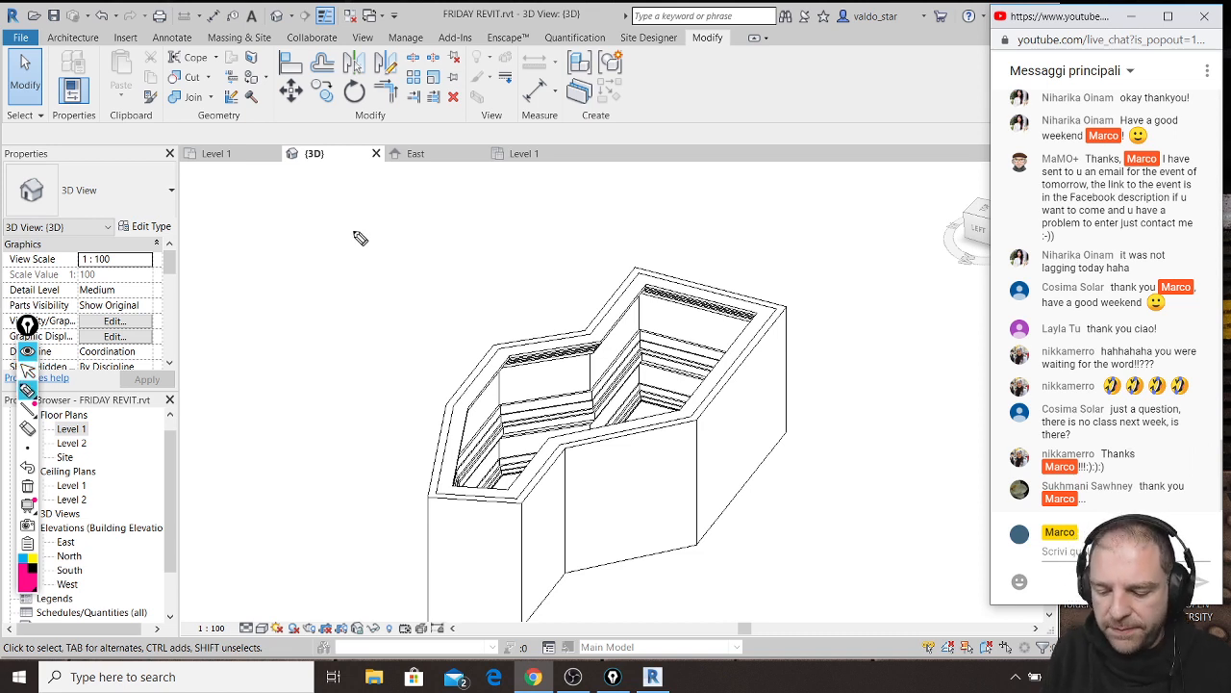
{"action": "mouse_move", "coordinate": [341, 216]}
{"action": "left_mouse_down"}
{"action": "mouse_move", "coordinate": [425, 197]}
{"action": "mouse_move", "coordinate": [394, 279]}
{"action": "left_mouse_up"}
{"action": "left_click_drag", "start_coordinate": [413, 210], "coordinate": [419, 268]}
{"action": "mouse_move", "coordinate": [406, 244]}
{"action": "left_mouse_down"}
{"action": "mouse_move", "coordinate": [453, 234]}
{"action": "mouse_move", "coordinate": [454, 270]}
{"action": "left_mouse_up"}
{"action": "mouse_move", "coordinate": [463, 202]}
{"action": "left_mouse_down"}
{"action": "mouse_move", "coordinate": [494, 185]}
{"action": "mouse_move", "coordinate": [508, 253]}
{"action": "left_mouse_up"}
{"action": "mouse_move", "coordinate": [505, 204]}
{"action": "left_mouse_down"}
{"action": "mouse_move", "coordinate": [529, 175]}
{"action": "mouse_move", "coordinate": [520, 229]}
{"action": "mouse_move", "coordinate": [544, 243]}
{"action": "left_mouse_up"}
{"action": "mouse_move", "coordinate": [583, 178]}
{"action": "left_mouse_down"}
{"action": "mouse_move", "coordinate": [549, 242]}
{"action": "mouse_move", "coordinate": [591, 238]}
{"action": "left_mouse_up"}
{"action": "mouse_move", "coordinate": [641, 161]}
{"action": "left_mouse_down"}
{"action": "mouse_move", "coordinate": [639, 229]}
{"action": "mouse_move", "coordinate": [665, 223]}
{"action": "left_mouse_up"}
{"action": "mouse_move", "coordinate": [635, 200]}
{"action": "left_mouse_down"}
{"action": "mouse_move", "coordinate": [675, 190]}
{"action": "mouse_move", "coordinate": [698, 207]}
{"action": "left_mouse_up"}
{"action": "left_click_drag", "start_coordinate": [717, 147], "coordinate": [692, 250]}
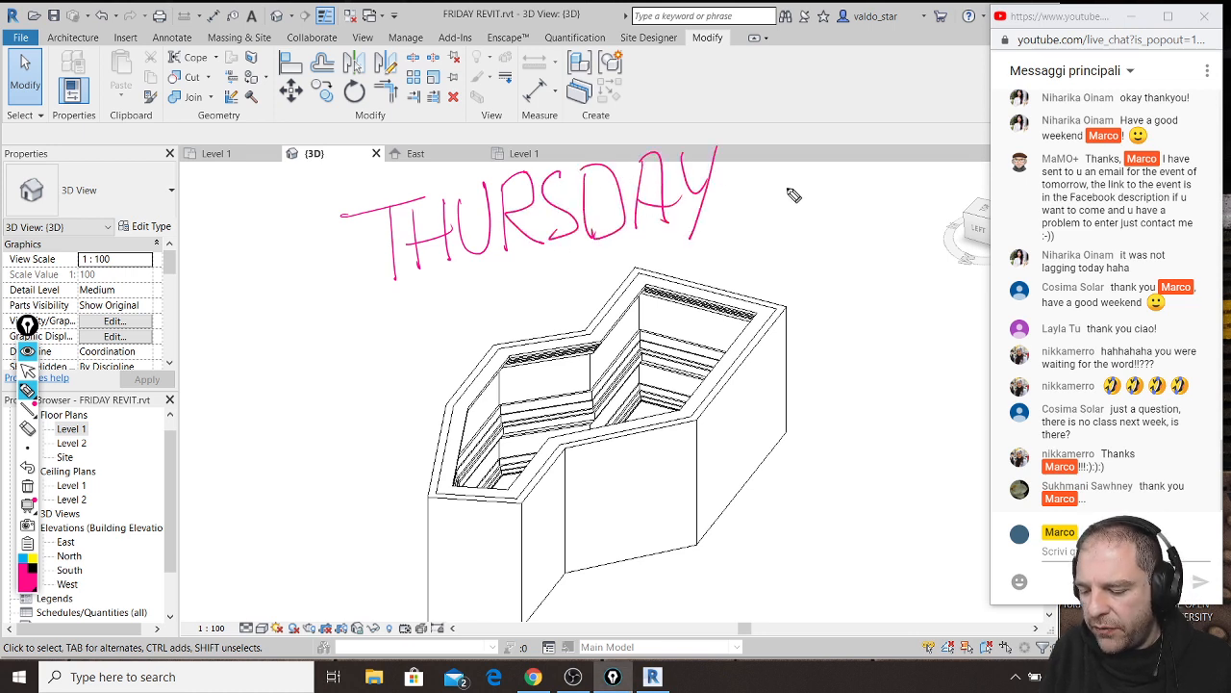
Step: Handwrite the times 13:00 and 15:00, one below the other, beside the word THURSDAY
{"action": "mouse_move", "coordinate": [791, 173]}
{"action": "left_mouse_down"}
{"action": "mouse_move", "coordinate": [778, 234]}
{"action": "mouse_move", "coordinate": [820, 233]}
{"action": "left_mouse_up"}
{"action": "left_click", "coordinate": [844, 191]}
{"action": "left_click", "coordinate": [846, 222]}
{"action": "left_click_drag", "start_coordinate": [865, 178], "coordinate": [893, 180]}
{"action": "left_click_drag", "start_coordinate": [784, 277], "coordinate": [795, 306]}
{"action": "left_click_drag", "start_coordinate": [845, 252], "coordinate": [815, 300]}
{"action": "left_click", "coordinate": [857, 270]}
{"action": "left_click", "coordinate": [861, 296]}
{"action": "left_click_drag", "start_coordinate": [883, 250], "coordinate": [911, 249]}
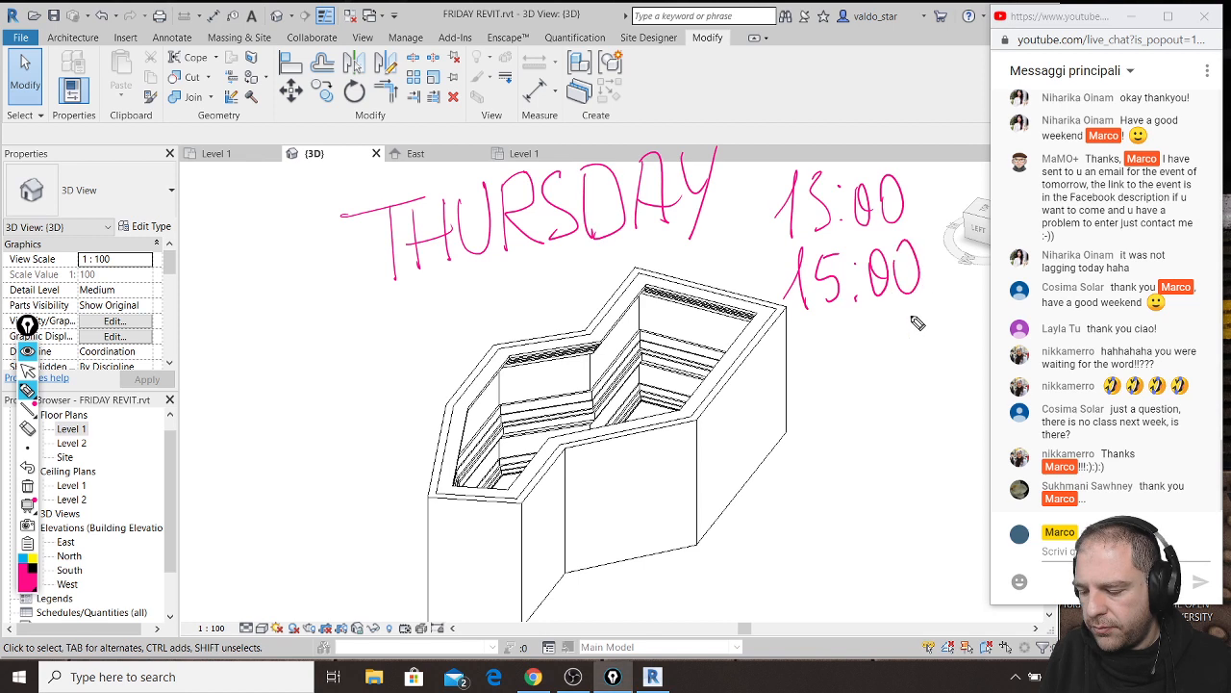
Step: Draw a curved arrow beside the two handwritten times, circle them both, and return to the normal cursor
{"action": "mouse_move", "coordinate": [916, 125]}
{"action": "left_mouse_down"}
{"action": "mouse_move", "coordinate": [954, 173]}
{"action": "mouse_move", "coordinate": [946, 210]}
{"action": "left_mouse_up"}
{"action": "left_click", "coordinate": [948, 252]}
{"action": "mouse_move", "coordinate": [918, 127]}
{"action": "left_mouse_down"}
{"action": "mouse_move", "coordinate": [960, 154]}
{"action": "mouse_move", "coordinate": [944, 208]}
{"action": "left_mouse_up"}
{"action": "left_click_drag", "start_coordinate": [950, 251], "coordinate": [953, 249]}
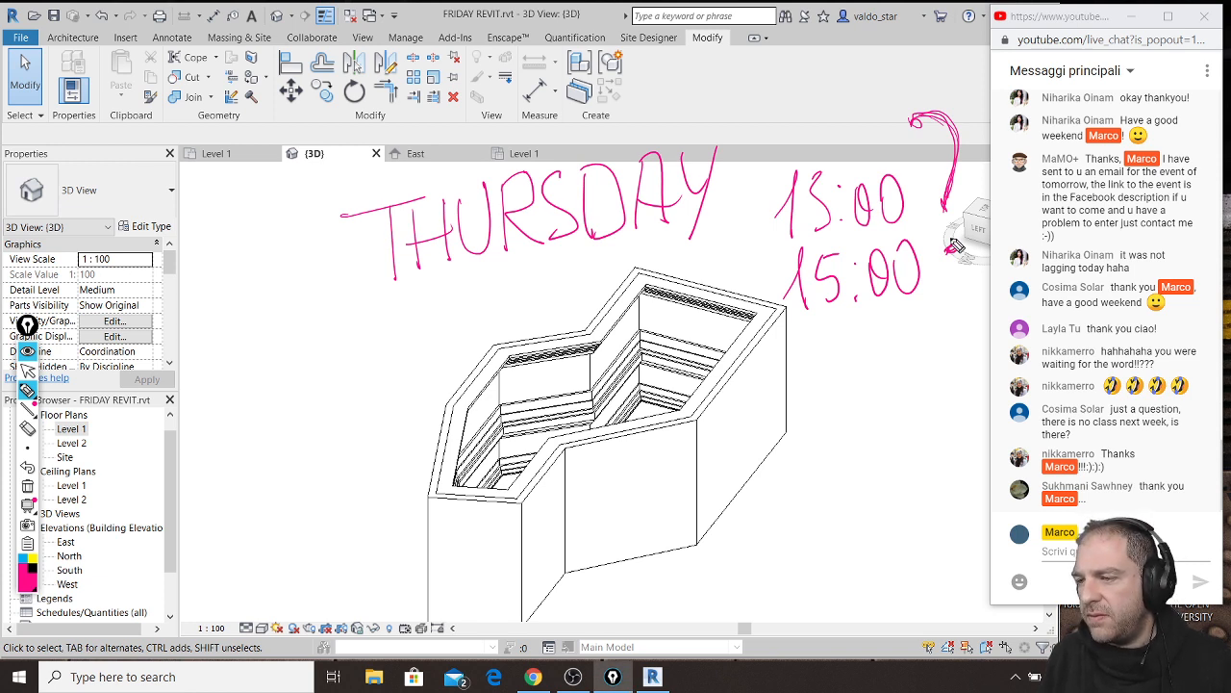
{"action": "mouse_move", "coordinate": [928, 154]}
{"action": "left_mouse_down"}
{"action": "mouse_move", "coordinate": [963, 227]}
{"action": "mouse_move", "coordinate": [931, 318]}
{"action": "mouse_move", "coordinate": [808, 329]}
{"action": "mouse_move", "coordinate": [791, 144]}
{"action": "left_mouse_up"}
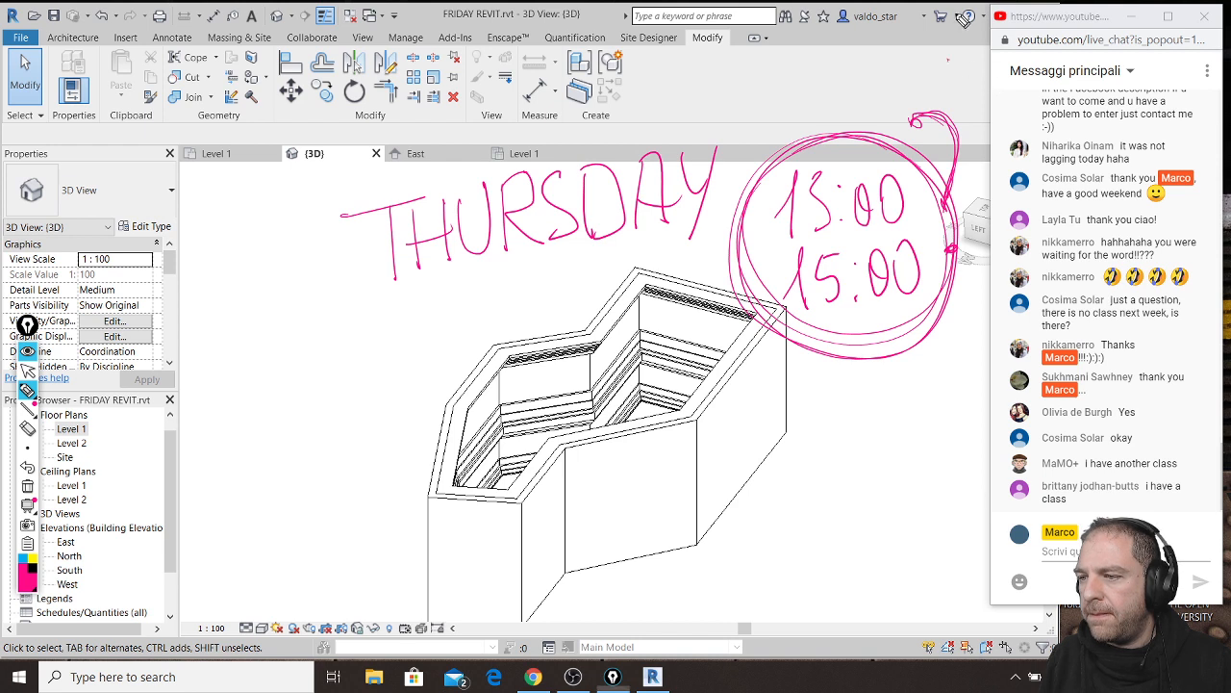
{"action": "left_click_drag", "start_coordinate": [928, 64], "coordinate": [920, 78]}
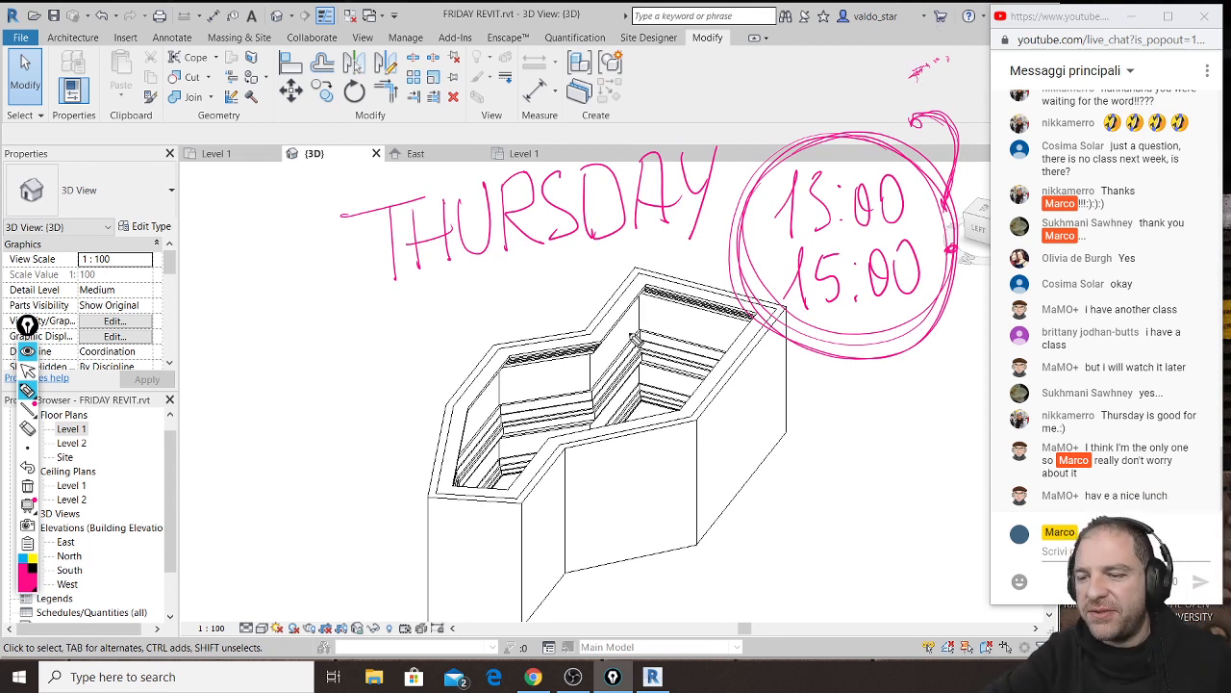
{"action": "left_click", "coordinate": [28, 371]}
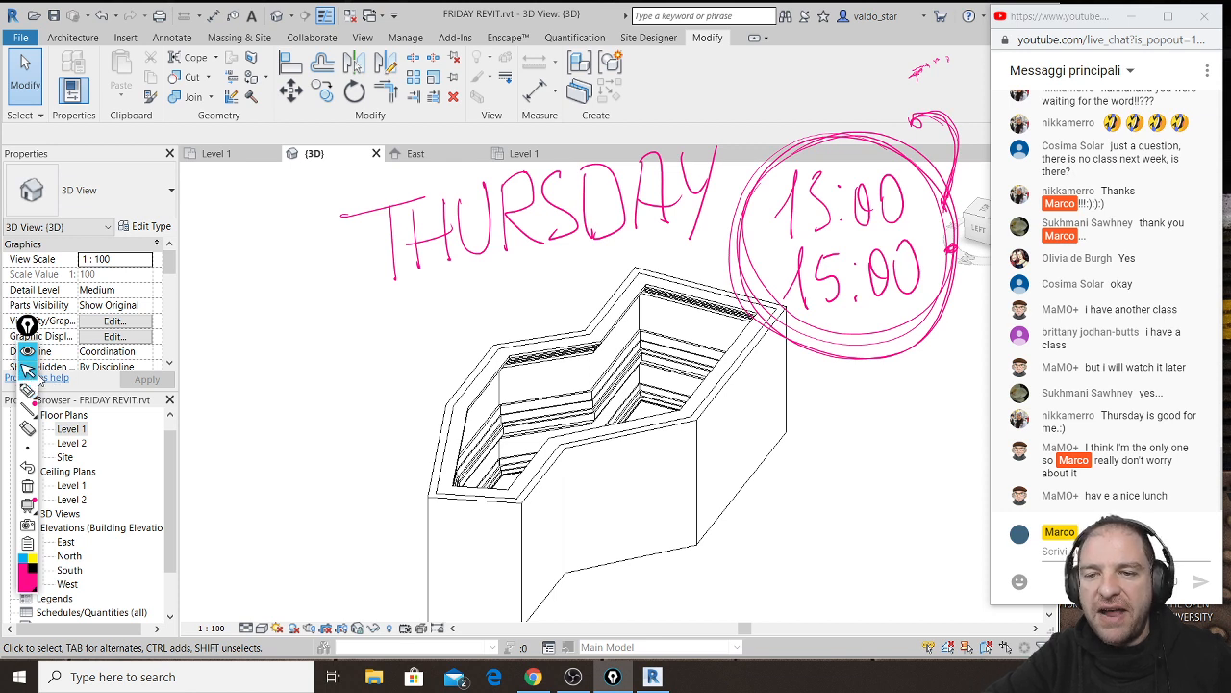